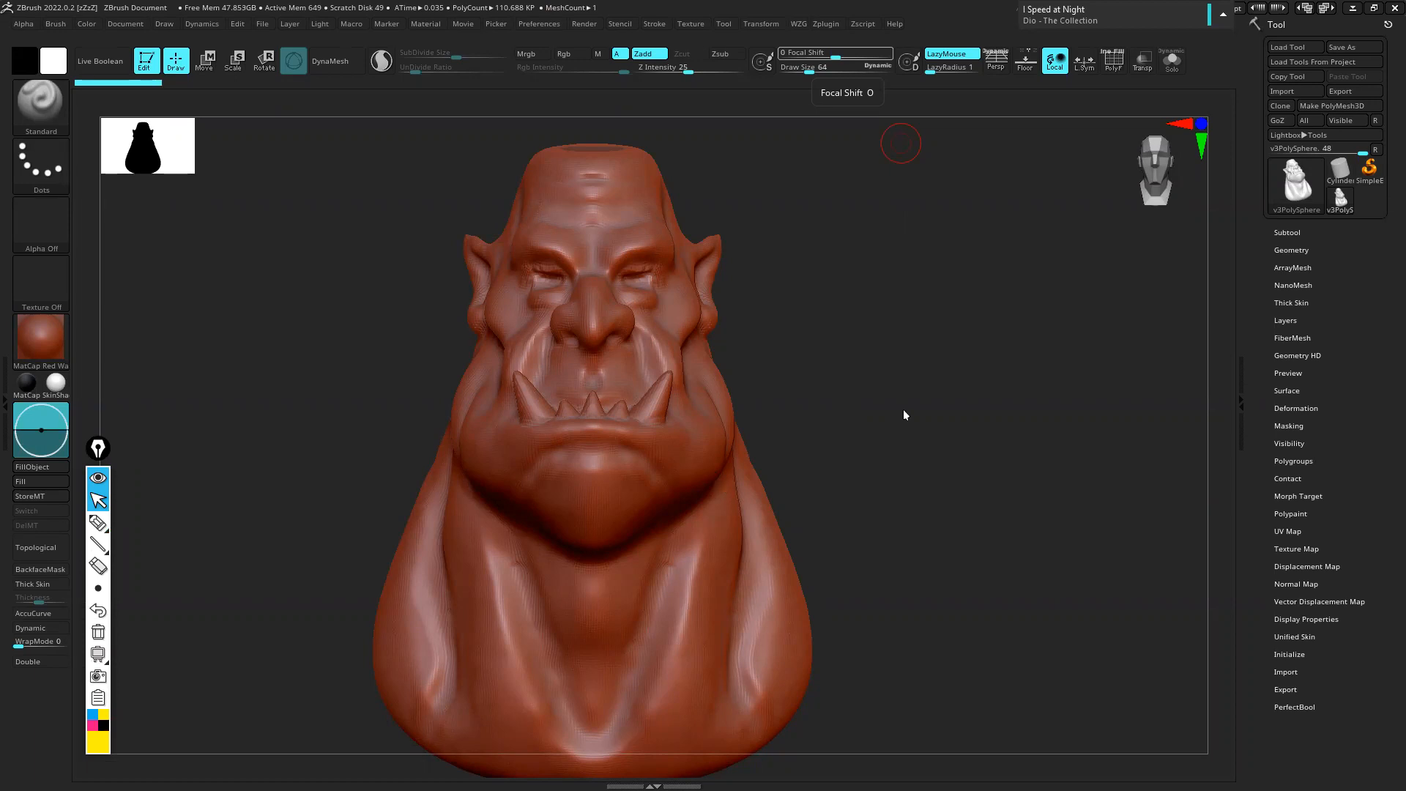
{"action": "left_click_drag", "start_coordinate": [912, 410], "coordinate": [850, 427]}
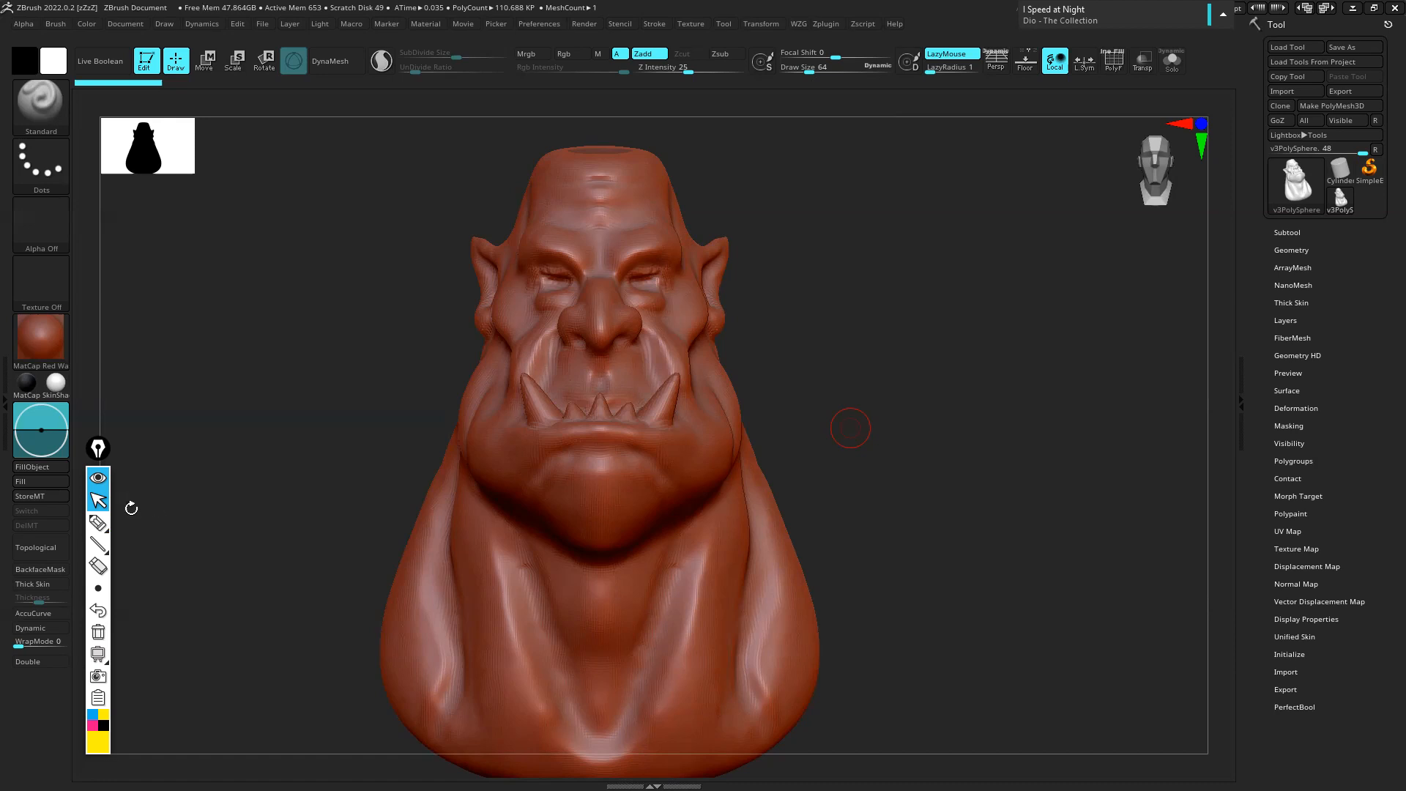
{"action": "left_click", "coordinate": [98, 522]}
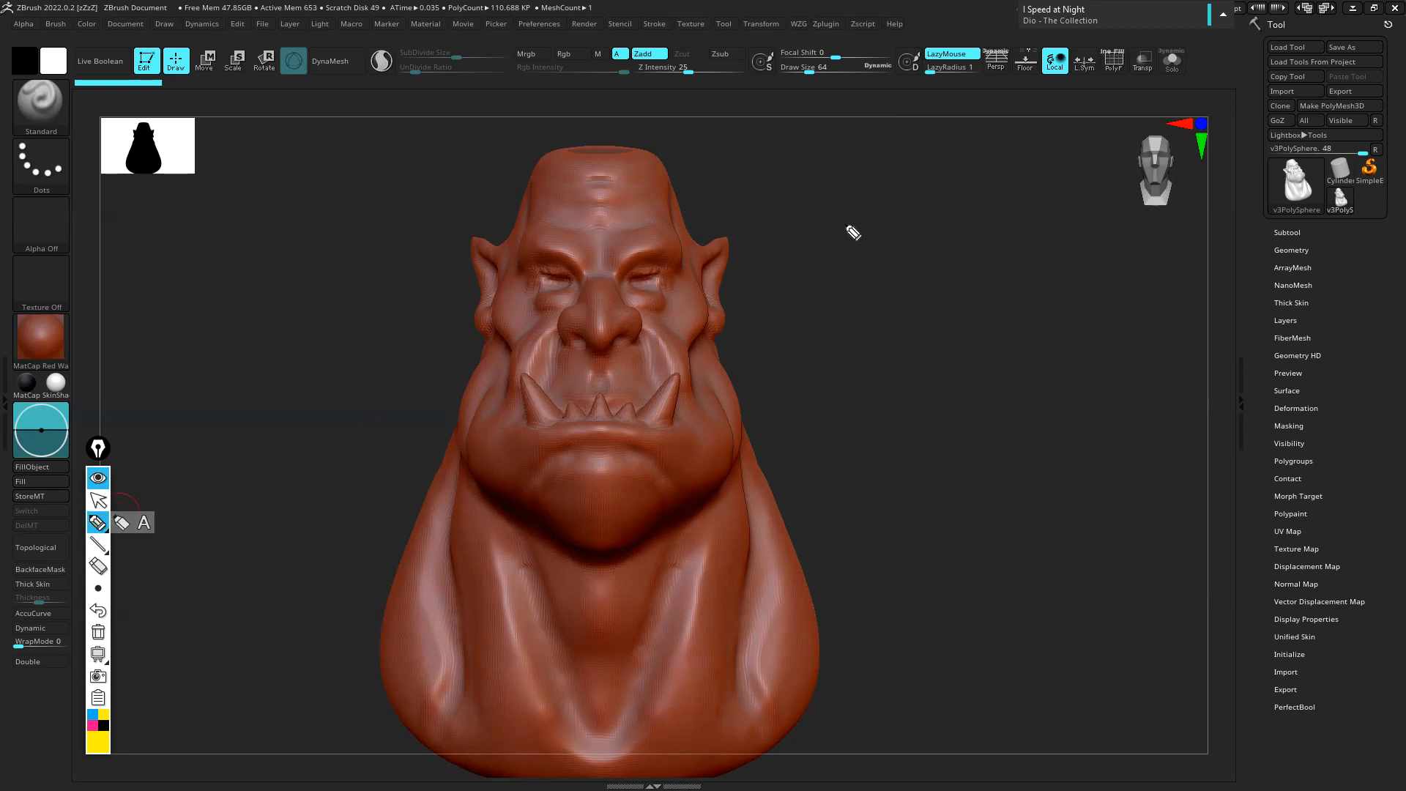
{"action": "left_click", "coordinate": [98, 500]}
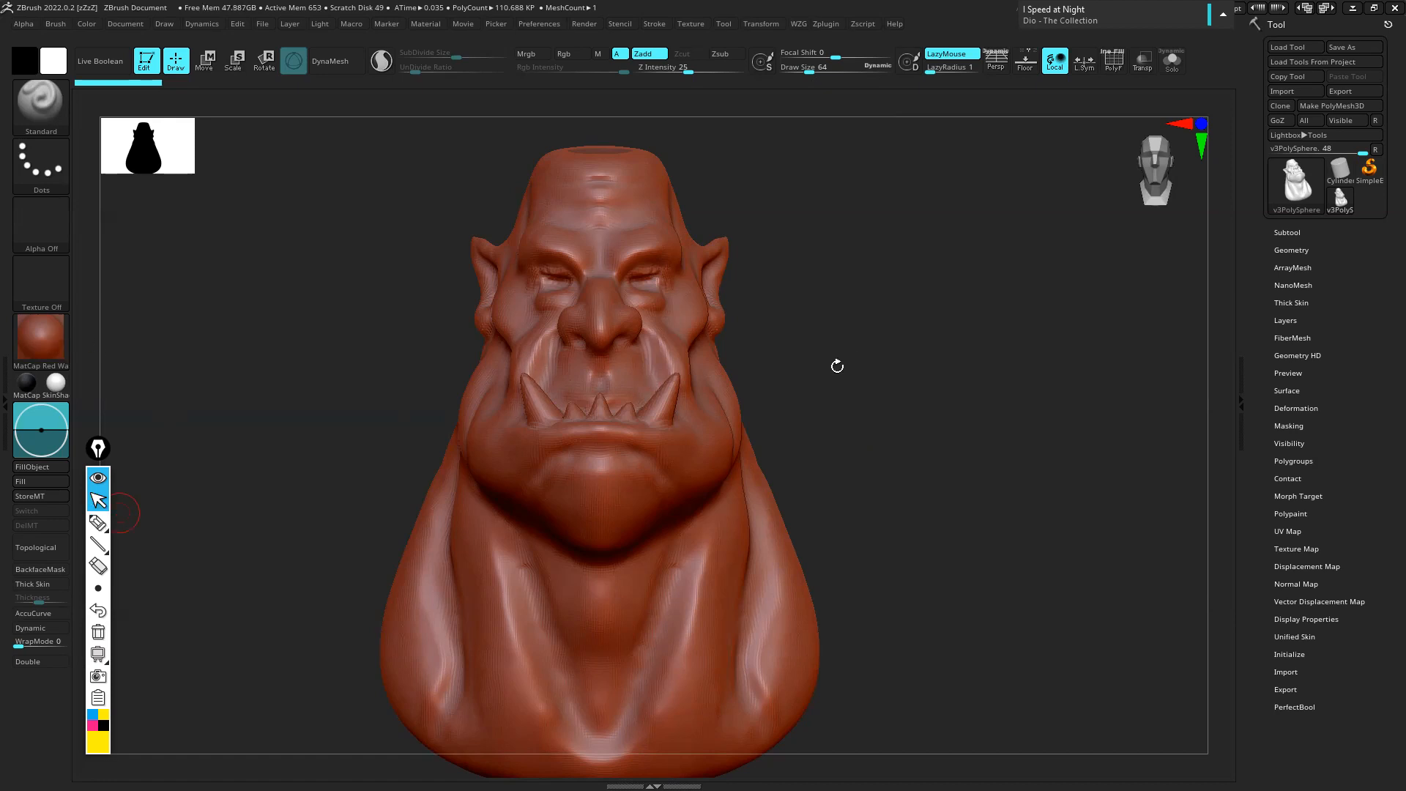
{"action": "mouse_move", "coordinate": [858, 369]}
{"action": "left_mouse_down"}
{"action": "mouse_move", "coordinate": [864, 383]}
{"action": "mouse_move", "coordinate": [919, 385]}
{"action": "mouse_move", "coordinate": [791, 374]}
{"action": "mouse_move", "coordinate": [847, 386]}
{"action": "mouse_move", "coordinate": [825, 389]}
{"action": "mouse_move", "coordinate": [809, 368]}
{"action": "left_mouse_up"}
{"action": "mouse_move", "coordinate": [817, 419]}
{"action": "left_mouse_down"}
{"action": "mouse_move", "coordinate": [885, 418]}
{"action": "mouse_move", "coordinate": [803, 408]}
{"action": "mouse_move", "coordinate": [893, 254]}
{"action": "left_mouse_up"}
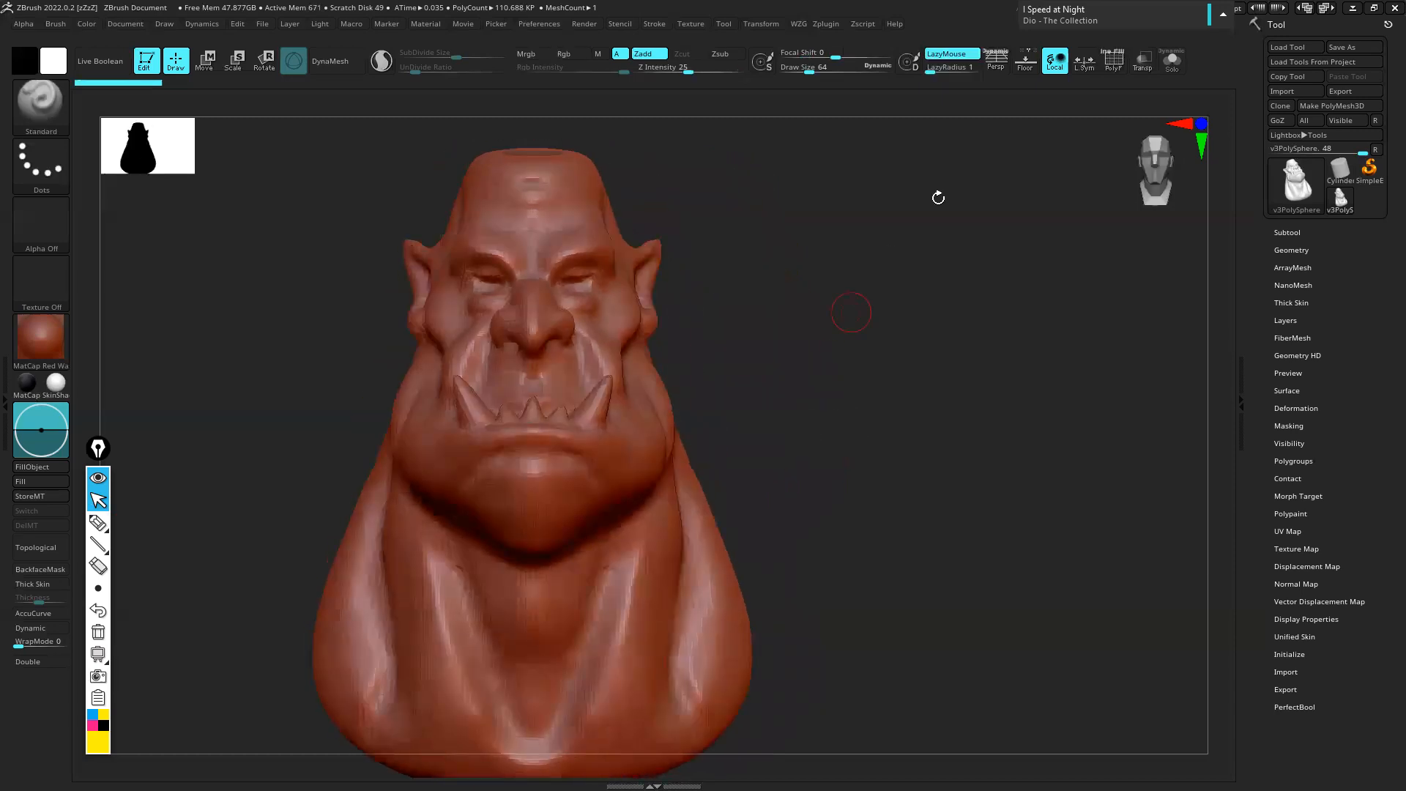
Toggle the polyframe display to check the head's mesh, and examine the nose and tusk area up close
{"action": "left_click", "coordinate": [1114, 73]}
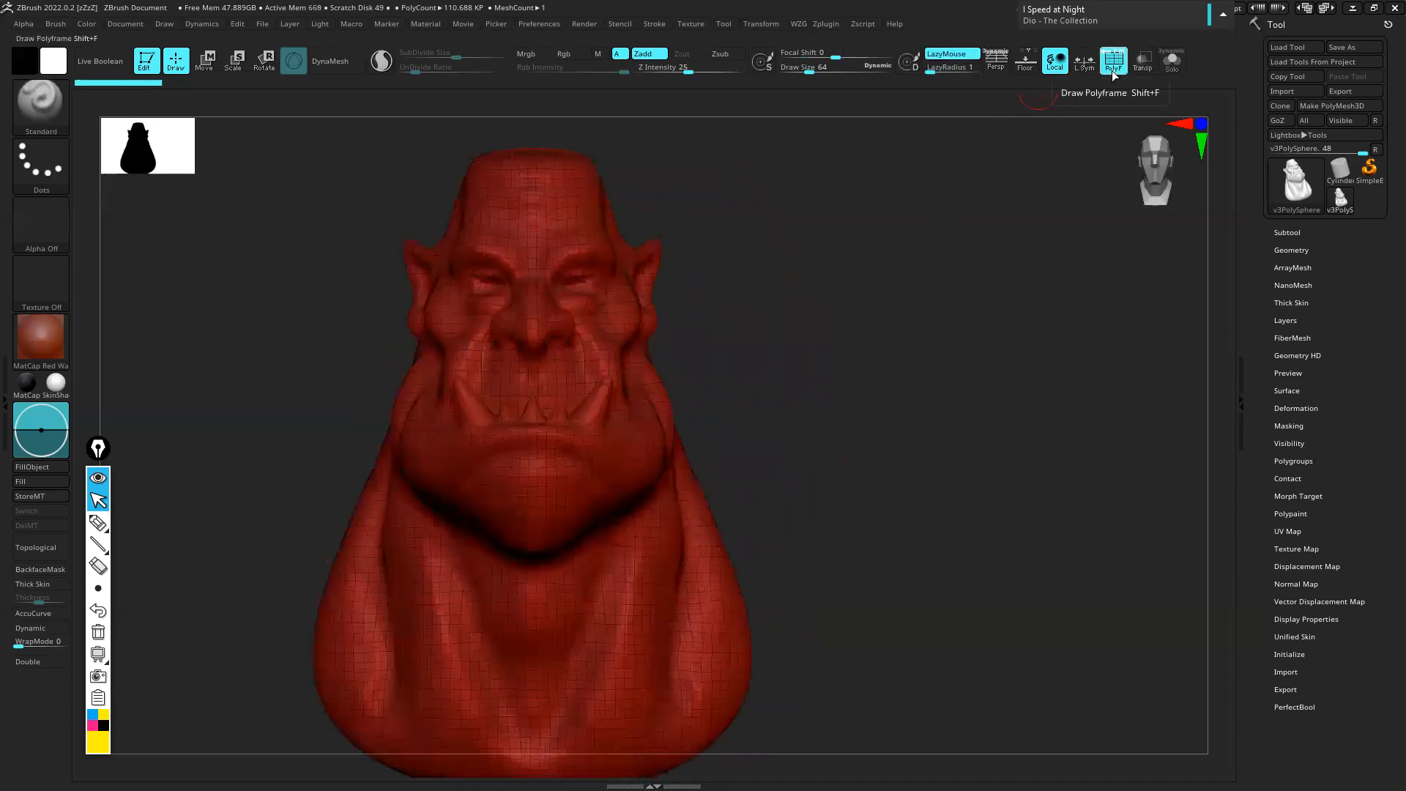
{"action": "key", "text": "shift+f"}
{"action": "mouse_move", "coordinate": [549, 313]}
{"action": "right_mouse_down", "text": "ctrl"}
{"action": "mouse_move", "coordinate": [615, 368]}
{"action": "mouse_move", "coordinate": [637, 298]}
{"action": "right_mouse_up", "text": "ctrl"}
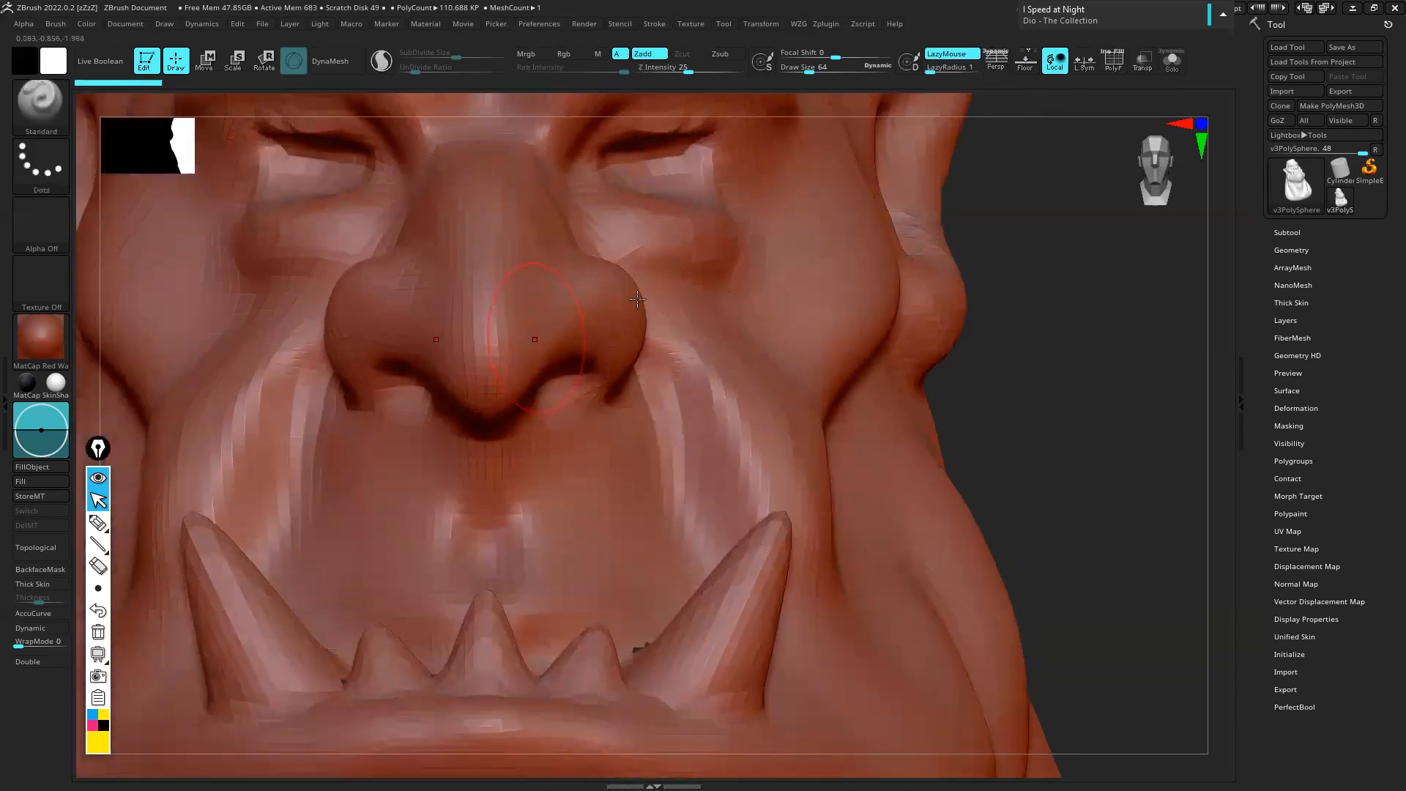
Open the Geometry settings and lower the head to subdivision level 1 to examine its coarse mesh
{"action": "left_click", "coordinate": [1287, 232]}
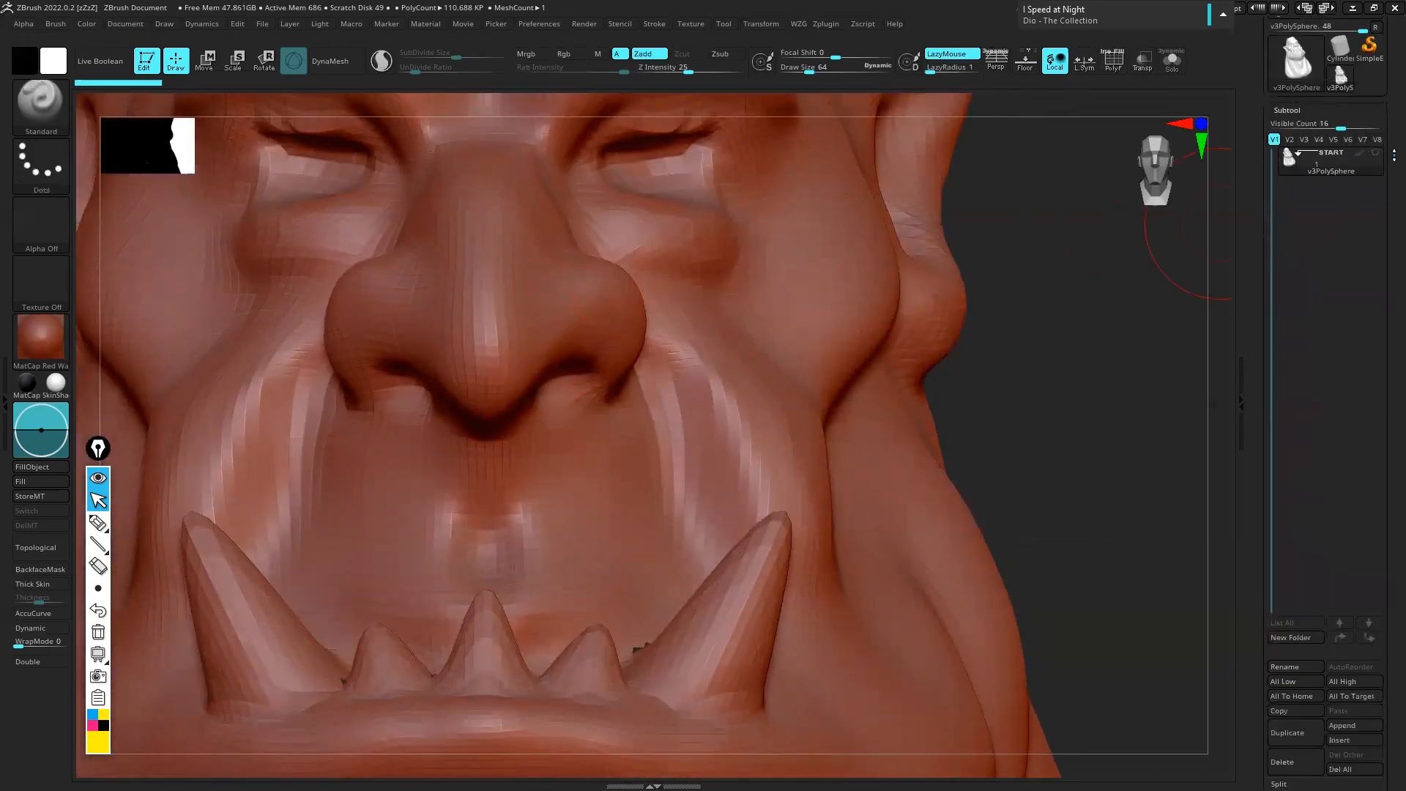
{"action": "left_click", "coordinate": [1289, 113]}
{"action": "left_click", "coordinate": [1278, 88]}
{"action": "mouse_move", "coordinate": [762, 235]}
{"action": "right_mouse_down", "text": "ctrl"}
{"action": "mouse_move", "coordinate": [773, 307]}
{"action": "mouse_move", "coordinate": [795, 336]}
{"action": "mouse_move", "coordinate": [740, 345]}
{"action": "mouse_move", "coordinate": [823, 283]}
{"action": "mouse_move", "coordinate": [747, 354]}
{"action": "mouse_move", "coordinate": [942, 361]}
{"action": "mouse_move", "coordinate": [822, 350]}
{"action": "mouse_move", "coordinate": [755, 255]}
{"action": "right_mouse_up", "text": "ctrl"}
{"action": "right_click_drag", "start_coordinate": [559, 446], "coordinate": [618, 464], "text": "ctrl"}
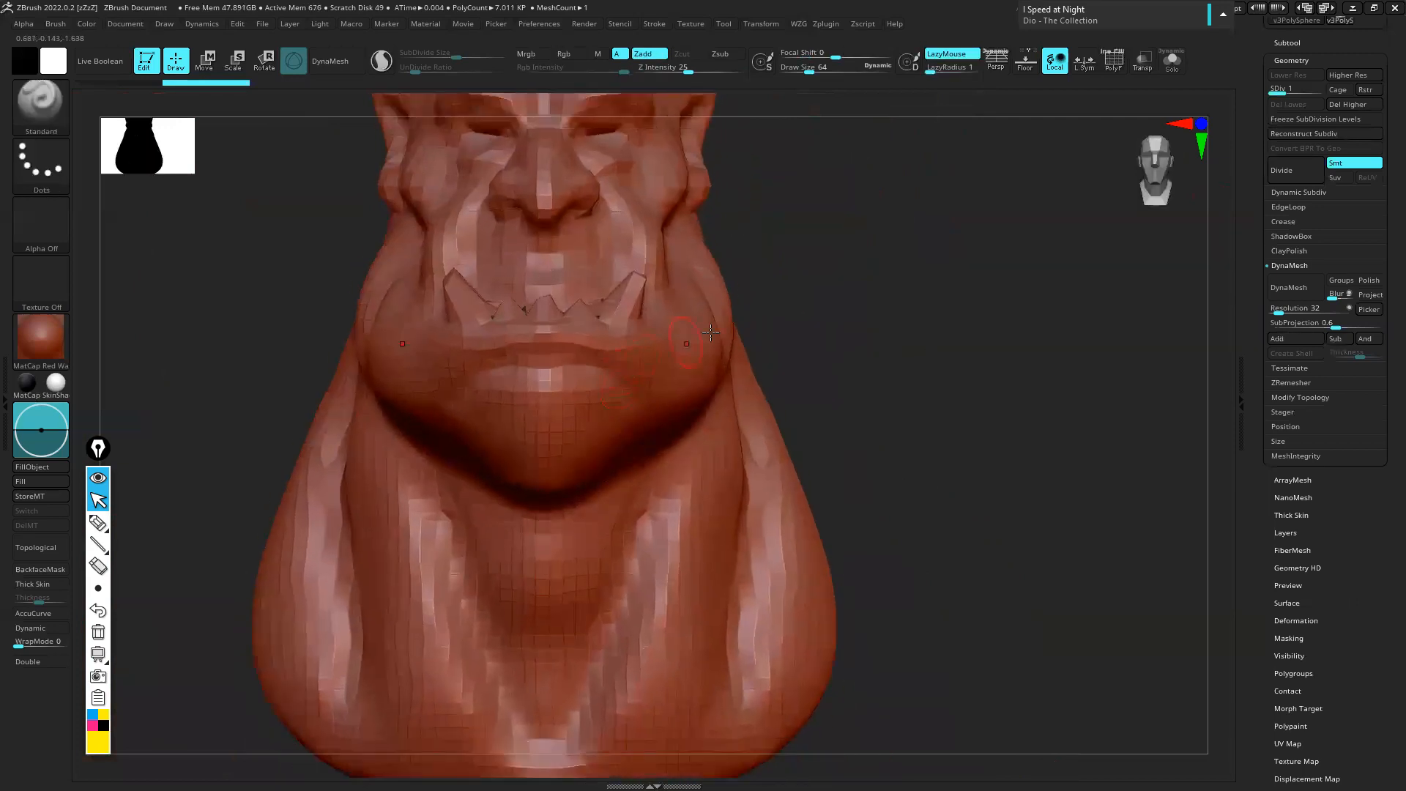
{"action": "left_click_drag", "start_coordinate": [659, 388], "coordinate": [706, 394]}
{"action": "right_click_drag", "start_coordinate": [706, 394], "coordinate": [802, 490]}
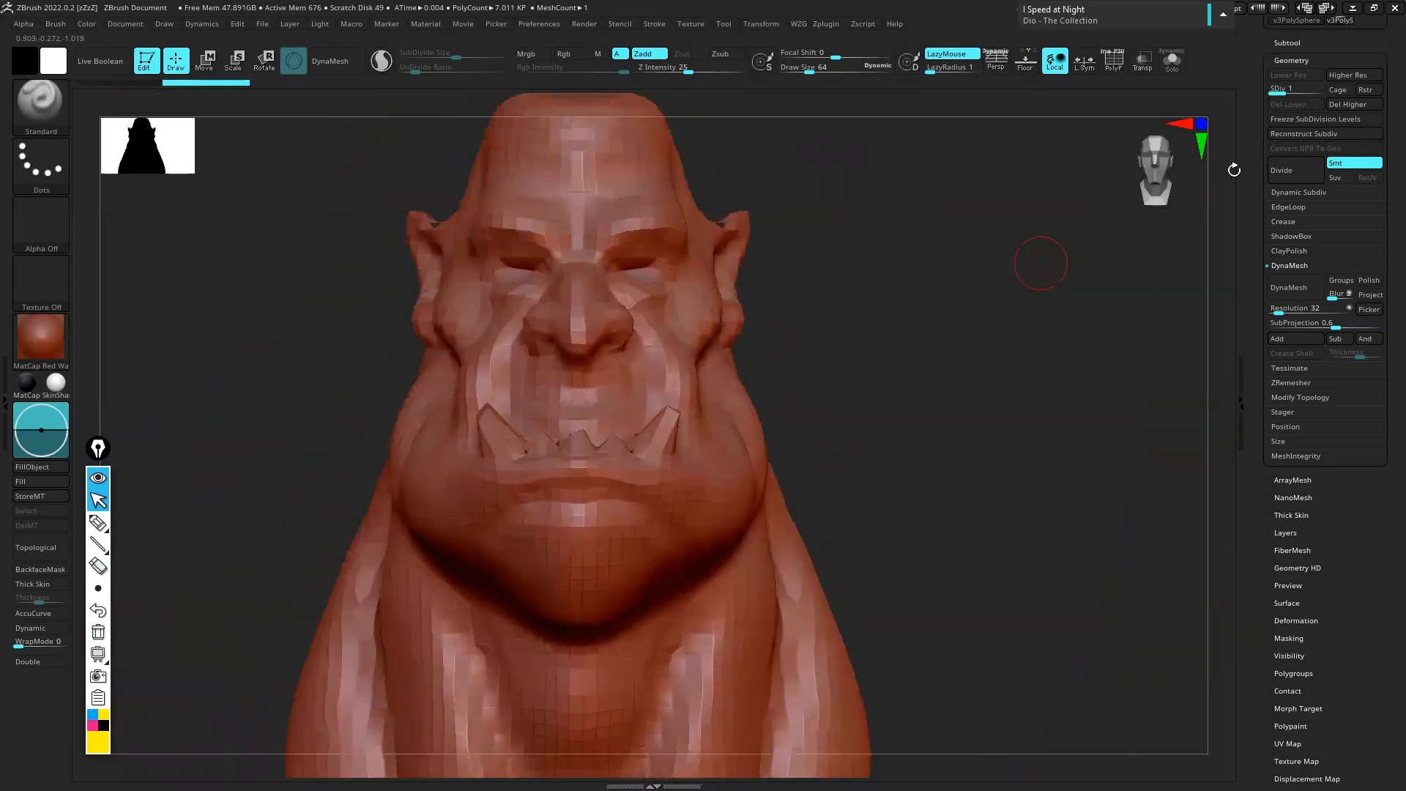
Compare the head at subdivision levels 3 and 1, finishing at level 3
{"action": "left_click_drag", "start_coordinate": [1278, 91], "coordinate": [1316, 91]}
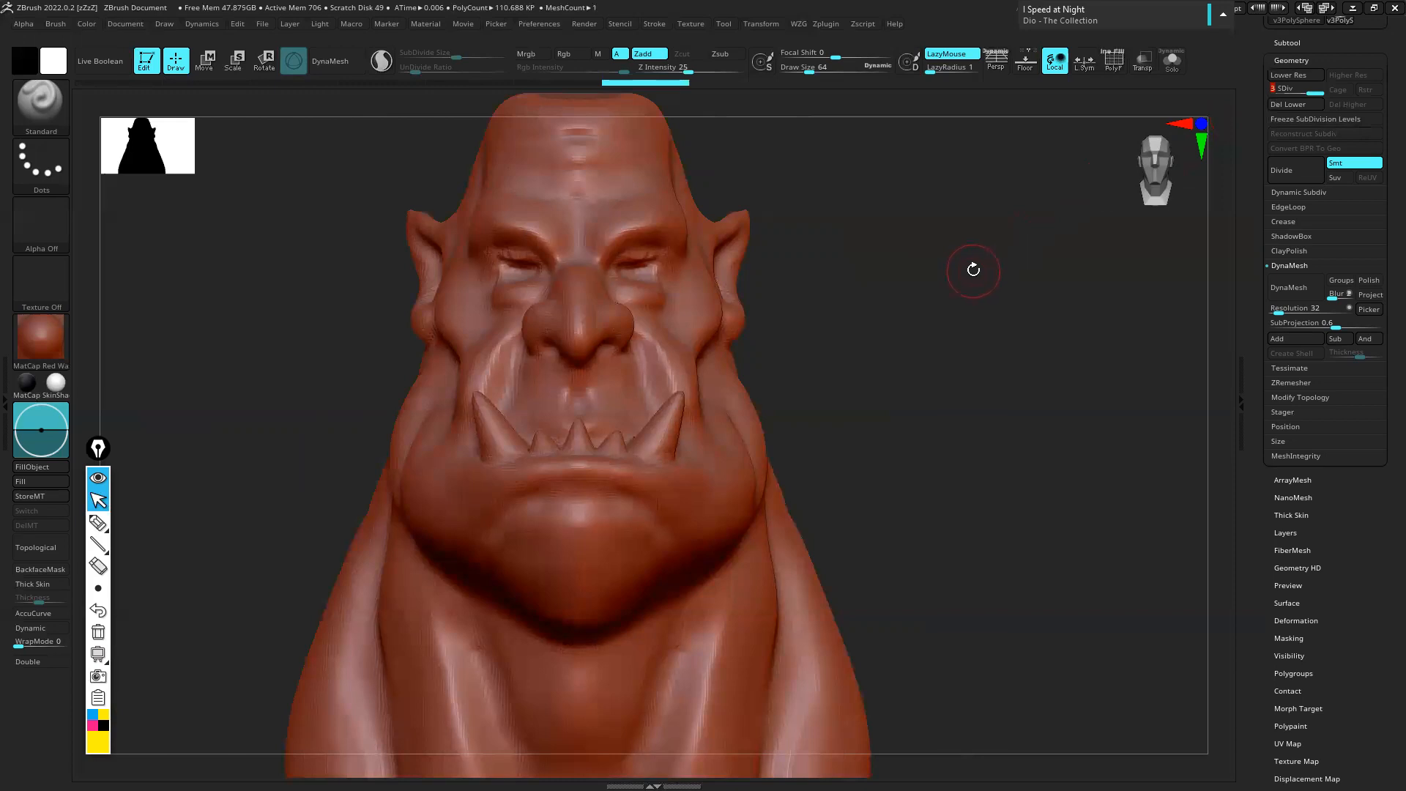
{"action": "left_click_drag", "start_coordinate": [1316, 91], "coordinate": [1278, 91]}
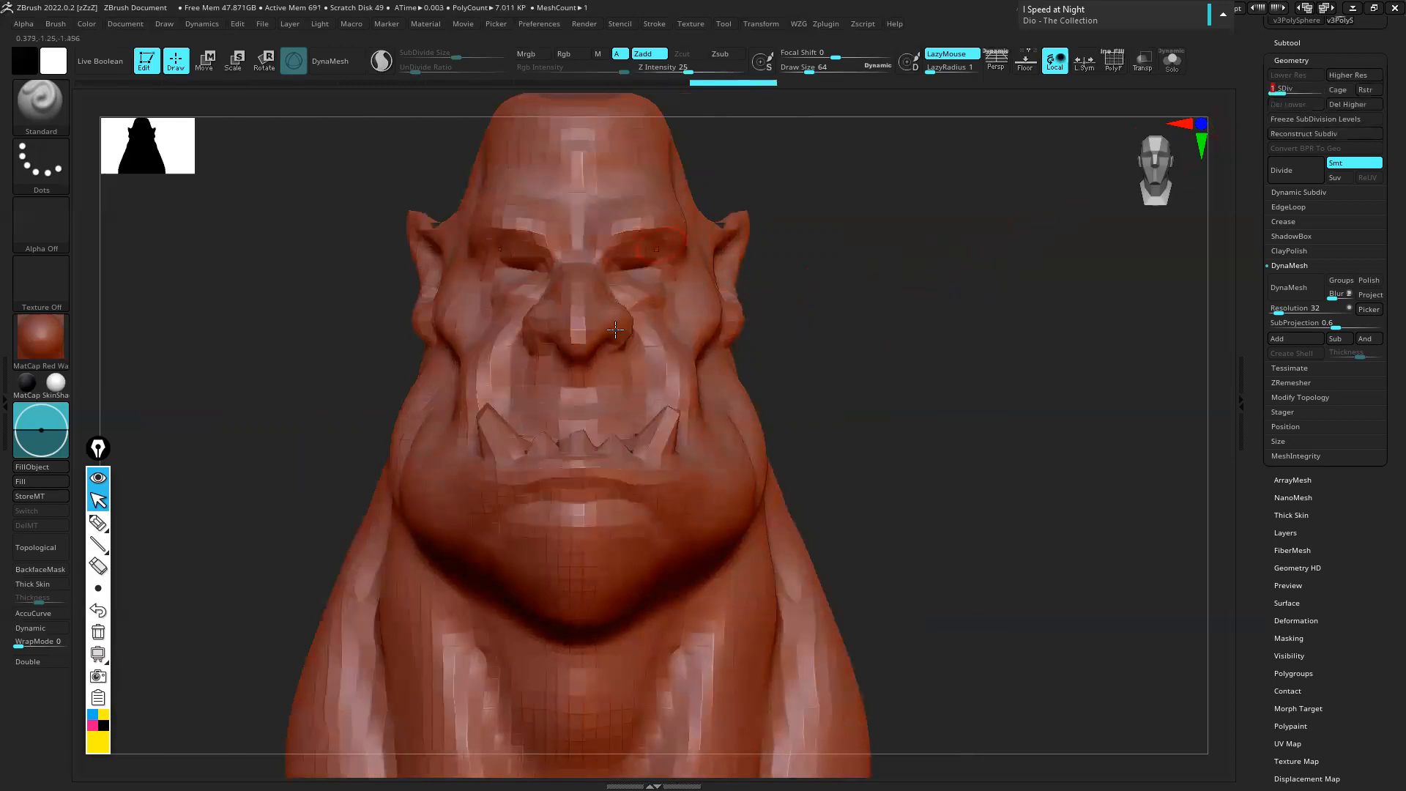
{"action": "right_click_drag", "start_coordinate": [603, 271], "coordinate": [700, 292], "text": "ctrl"}
{"action": "right_click_drag", "start_coordinate": [796, 319], "coordinate": [823, 287]}
{"action": "left_click_drag", "start_coordinate": [1292, 93], "coordinate": [1334, 94]}
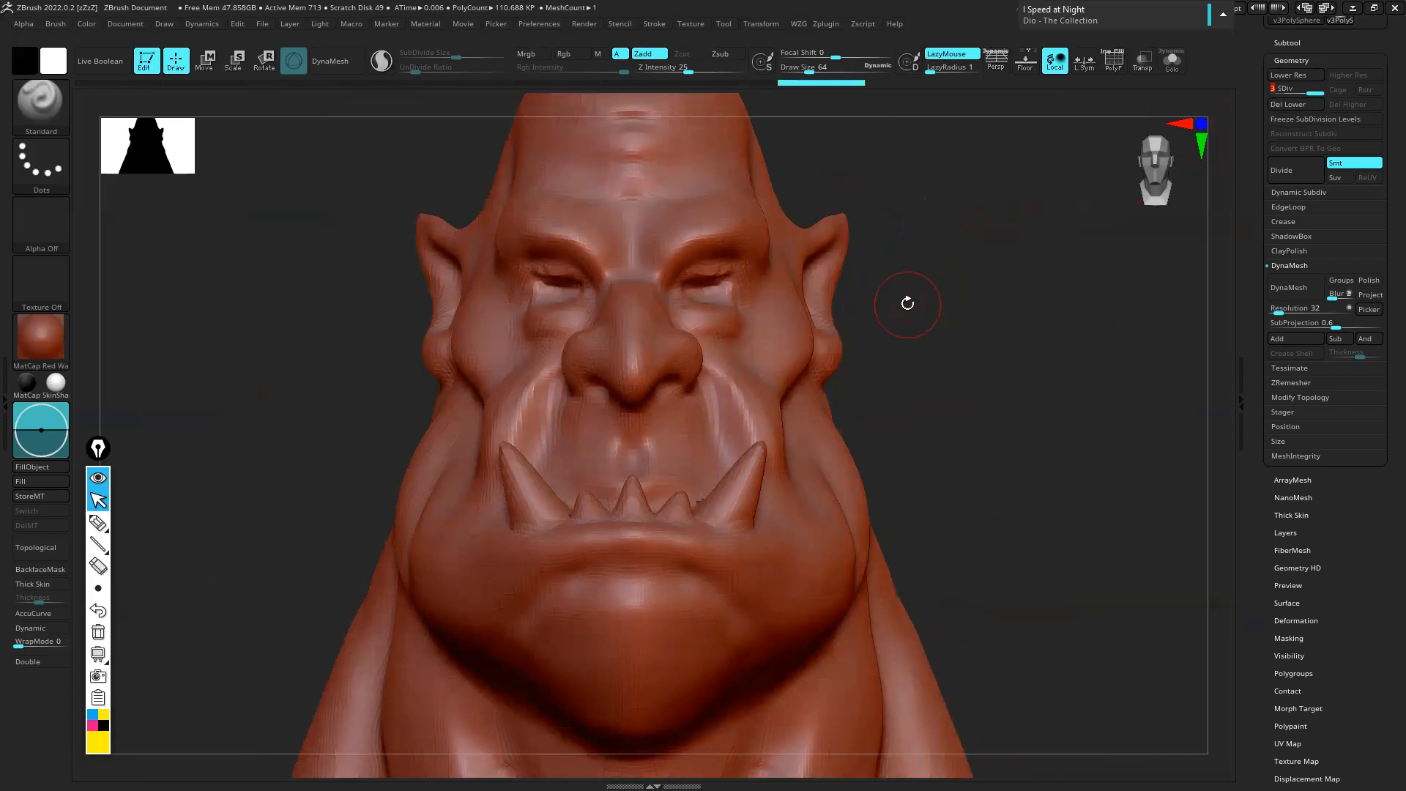
Select the Move brush and set its draw size to about 110
{"action": "right_click_drag", "start_coordinate": [840, 211], "coordinate": [797, 343], "text": "alt"}
{"action": "mouse_move", "coordinate": [841, 227]}
{"action": "right_mouse_down"}
{"action": "mouse_move", "coordinate": [826, 229]}
{"action": "mouse_move", "coordinate": [833, 243]}
{"action": "right_mouse_up"}
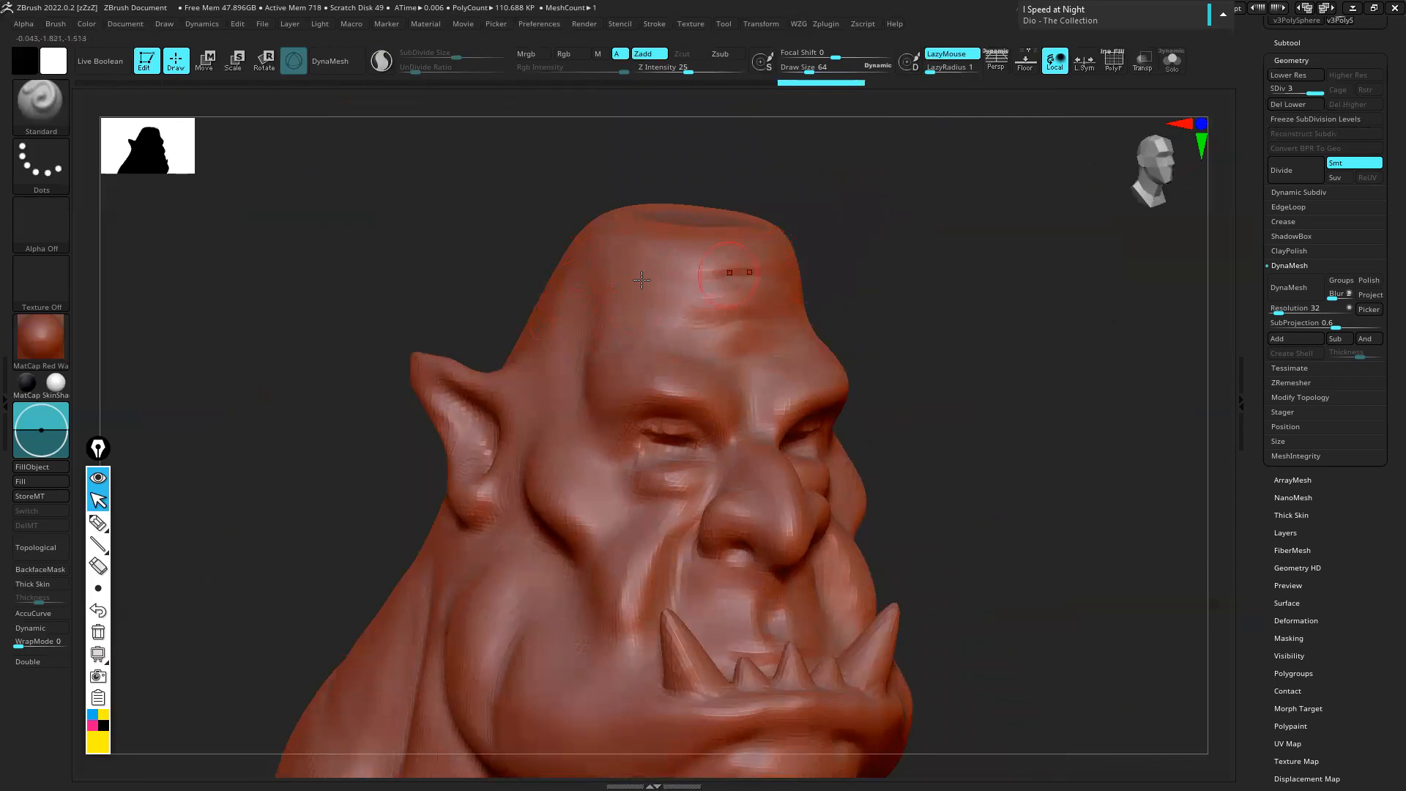
{"action": "key", "text": "s"}
{"action": "left_click_drag", "start_coordinate": [561, 332], "coordinate": [580, 332]}
{"action": "key", "text": "b"}
{"action": "key", "text": "m"}
{"action": "key", "text": "v"}
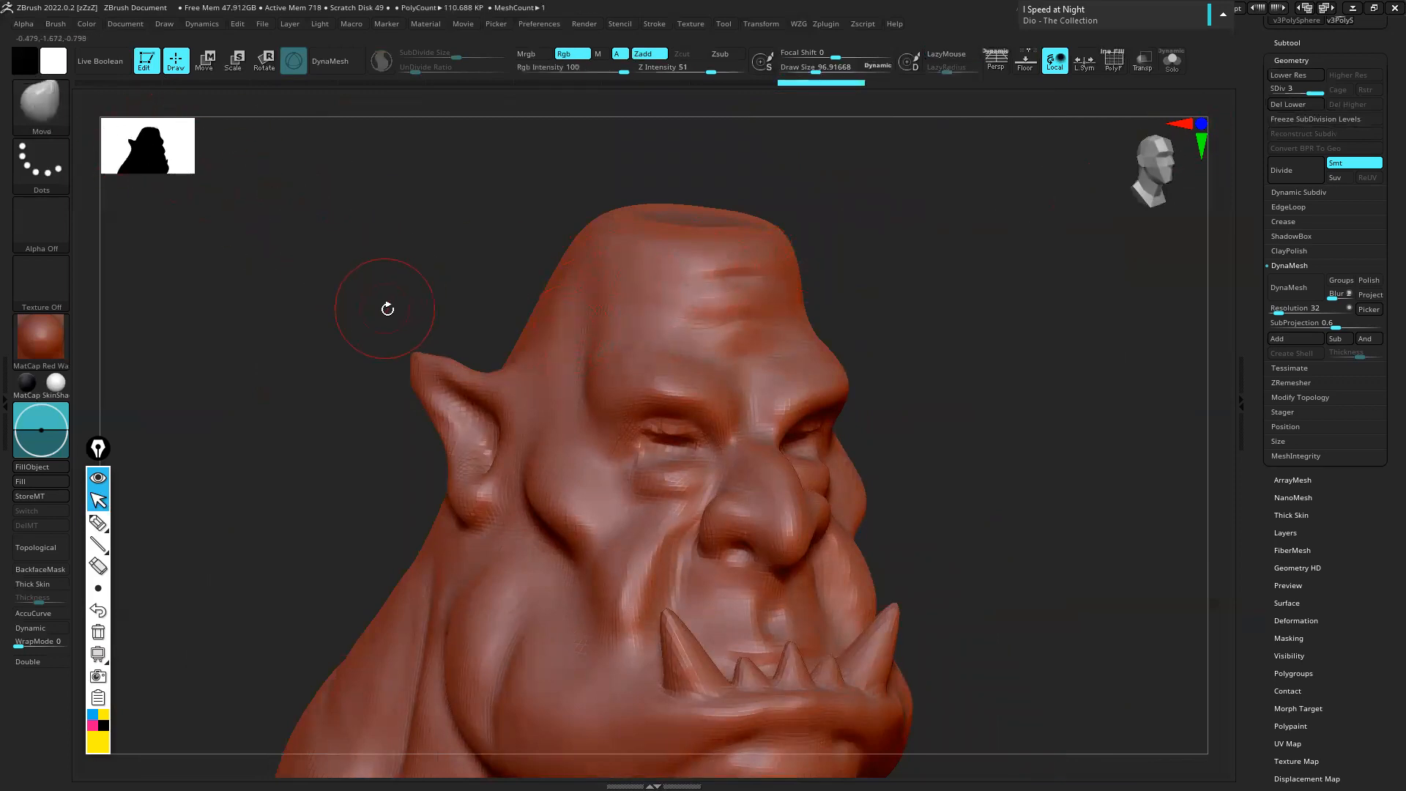
{"action": "key", "text": "s"}
{"action": "left_click_drag", "start_coordinate": [462, 310], "coordinate": [470, 311]}
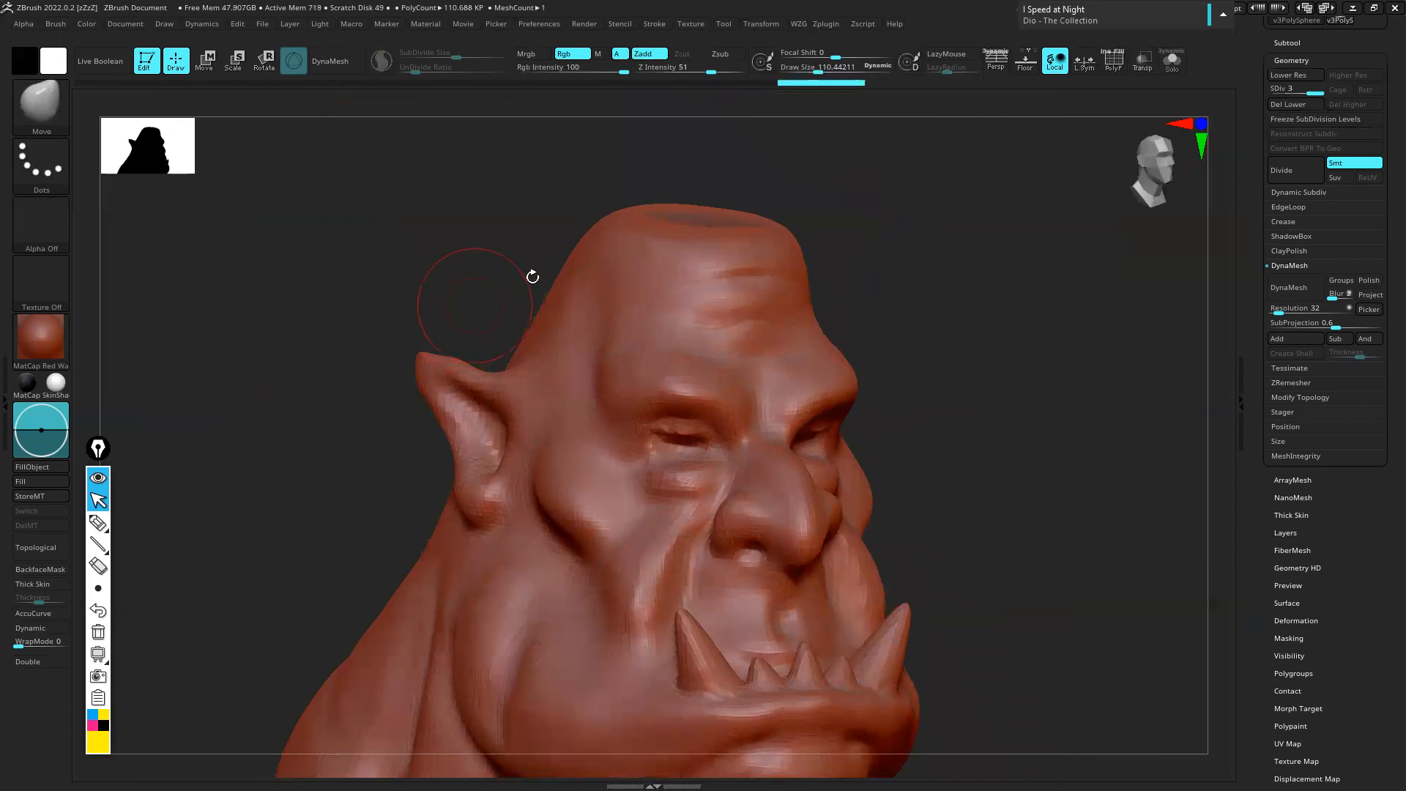
Pull a pair of symmetrical horns out of the upper sides of the head with the Move brush, enlarging the draw size to about 145
{"action": "mouse_move", "coordinate": [556, 240]}
{"action": "left_mouse_down"}
{"action": "mouse_move", "coordinate": [529, 224]}
{"action": "mouse_move", "coordinate": [547, 196]}
{"action": "mouse_move", "coordinate": [496, 219]}
{"action": "mouse_move", "coordinate": [520, 251]}
{"action": "mouse_move", "coordinate": [454, 191]}
{"action": "left_mouse_up"}
{"action": "key", "text": "s"}
{"action": "mouse_move", "coordinate": [536, 205]}
{"action": "left_mouse_down"}
{"action": "mouse_move", "coordinate": [520, 188]}
{"action": "mouse_move", "coordinate": [410, 180]}
{"action": "left_mouse_up"}
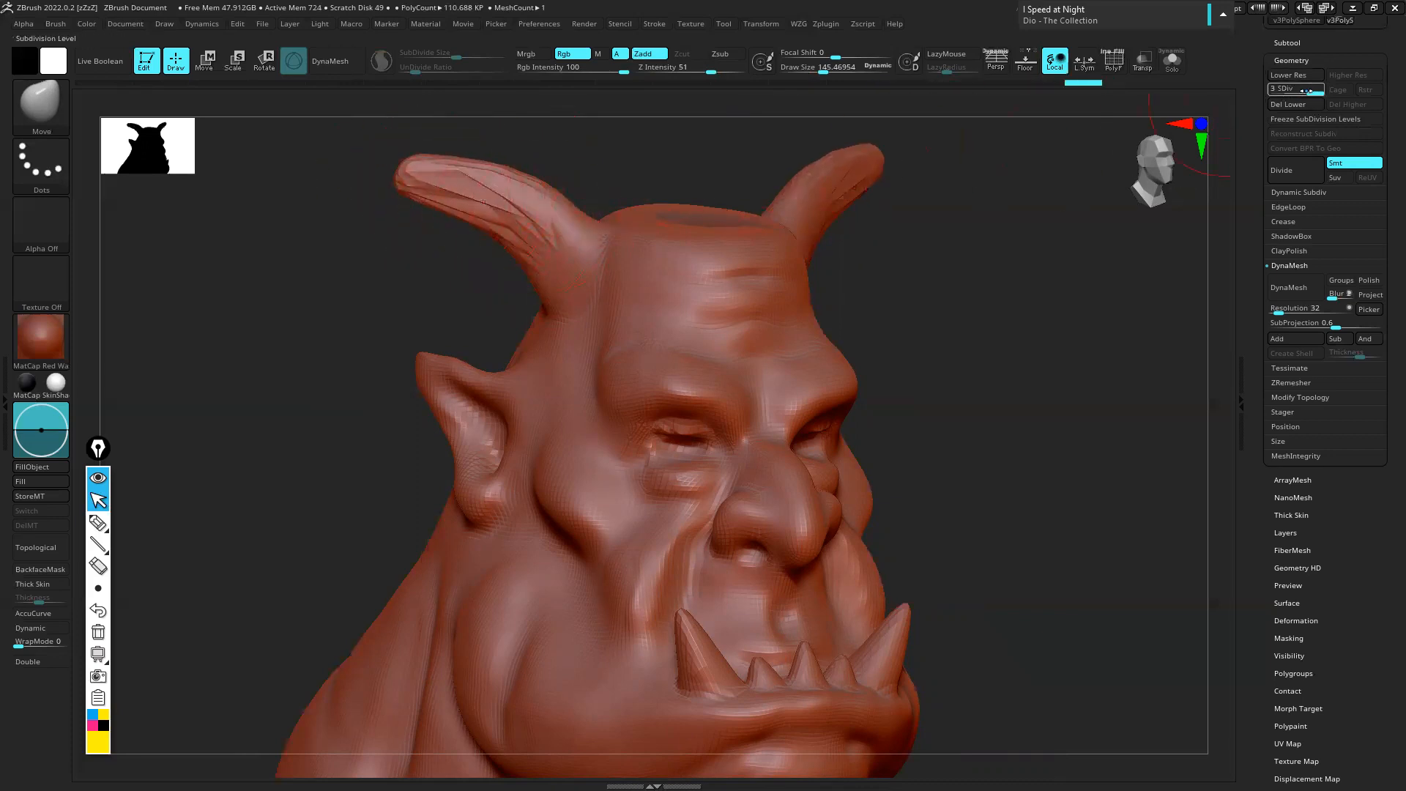
Refine the shape of the horns and smooth the surface near their bases
{"action": "mouse_move", "coordinate": [933, 282]}
{"action": "left_mouse_down"}
{"action": "mouse_move", "coordinate": [974, 283]}
{"action": "mouse_move", "coordinate": [669, 214]}
{"action": "left_mouse_up"}
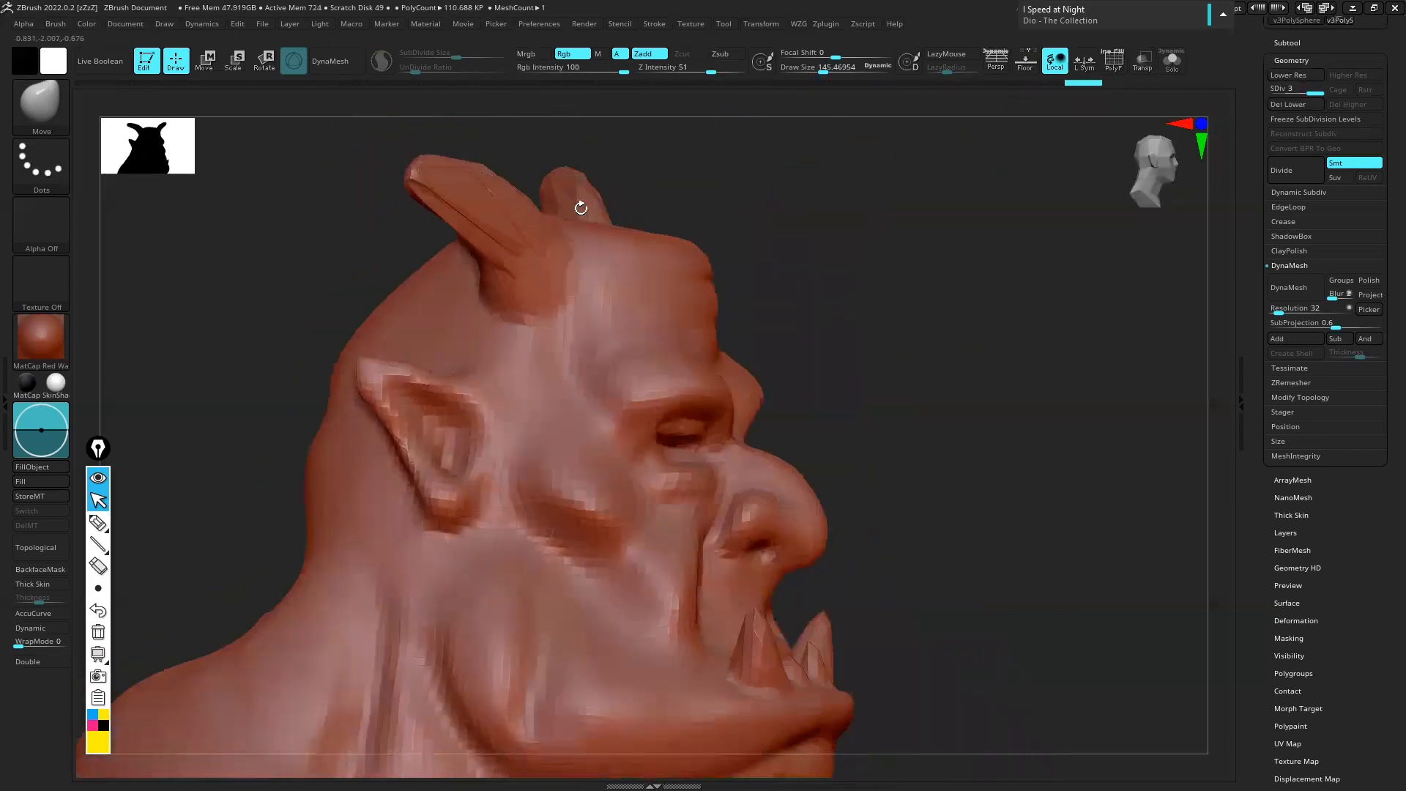
{"action": "mouse_move", "coordinate": [518, 224]}
{"action": "left_mouse_down"}
{"action": "mouse_move", "coordinate": [579, 247]}
{"action": "mouse_move", "coordinate": [574, 234]}
{"action": "mouse_move", "coordinate": [471, 219]}
{"action": "mouse_move", "coordinate": [557, 213]}
{"action": "mouse_move", "coordinate": [393, 172]}
{"action": "mouse_move", "coordinate": [517, 196]}
{"action": "mouse_move", "coordinate": [546, 229]}
{"action": "left_mouse_up"}
{"action": "right_click_drag", "start_coordinate": [570, 222], "coordinate": [534, 238]}
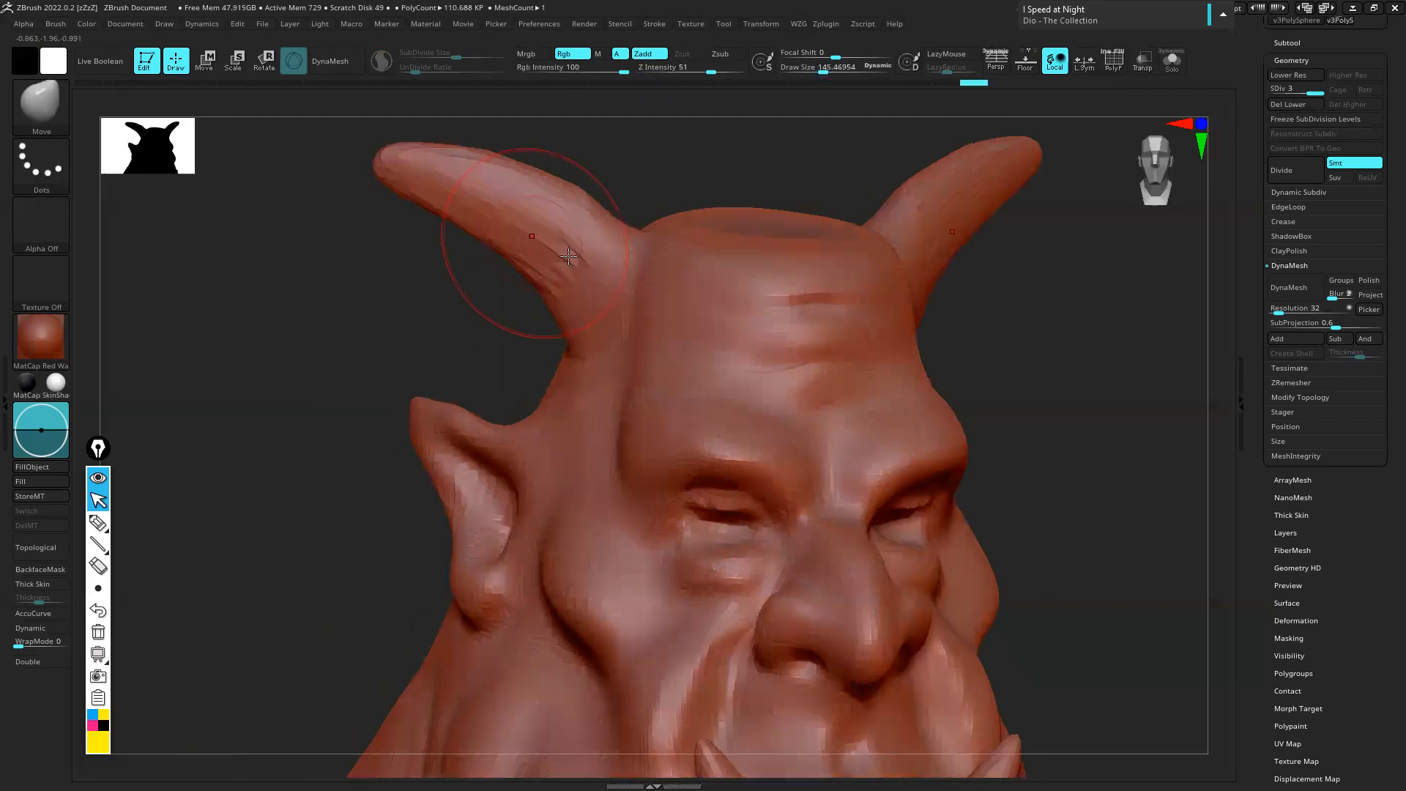
{"action": "left_click_drag", "start_coordinate": [564, 263], "coordinate": [562, 241], "text": "shift"}
{"action": "right_click_drag", "start_coordinate": [662, 257], "coordinate": [635, 262], "text": "ctrl"}
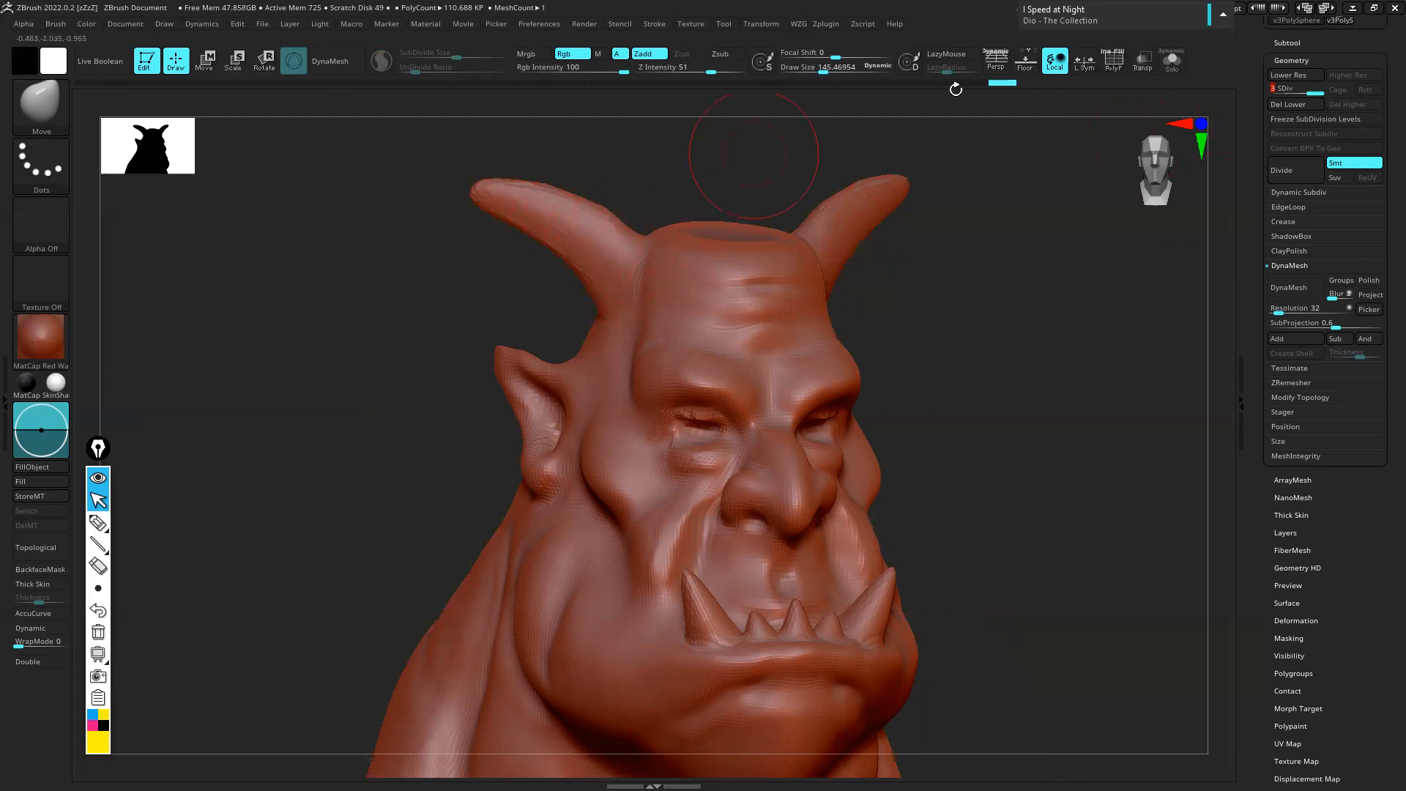
Show the polyframe, put the mesh into a single polygroup, examine the stretched polygons on the horns, and hide the polyframe
{"action": "key", "text": "shift+f"}
{"action": "right_click_drag", "start_coordinate": [608, 269], "coordinate": [743, 281], "text": "ctrl"}
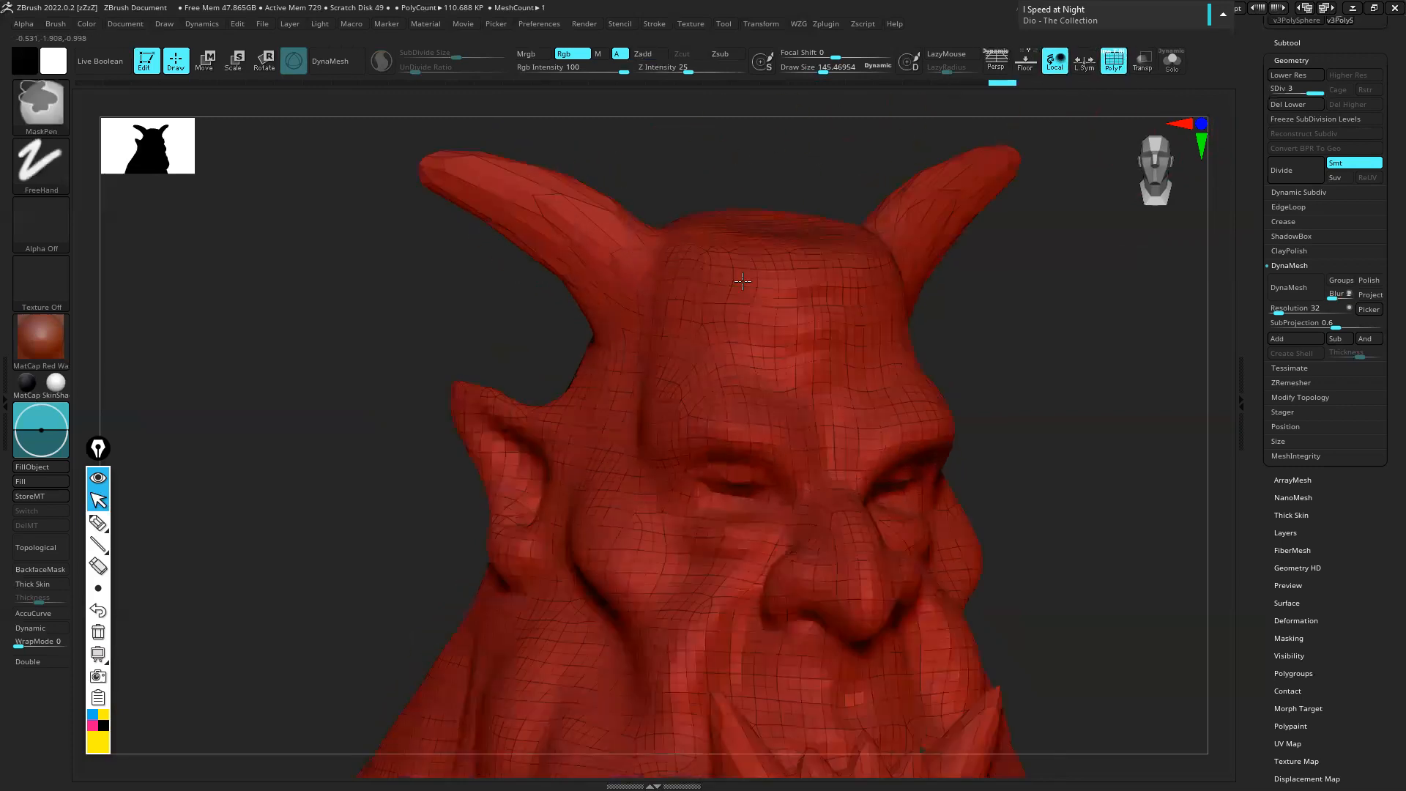
{"action": "right_click_drag", "start_coordinate": [574, 297], "coordinate": [541, 317], "text": "ctrl"}
{"action": "key", "text": "ctrl+w"}
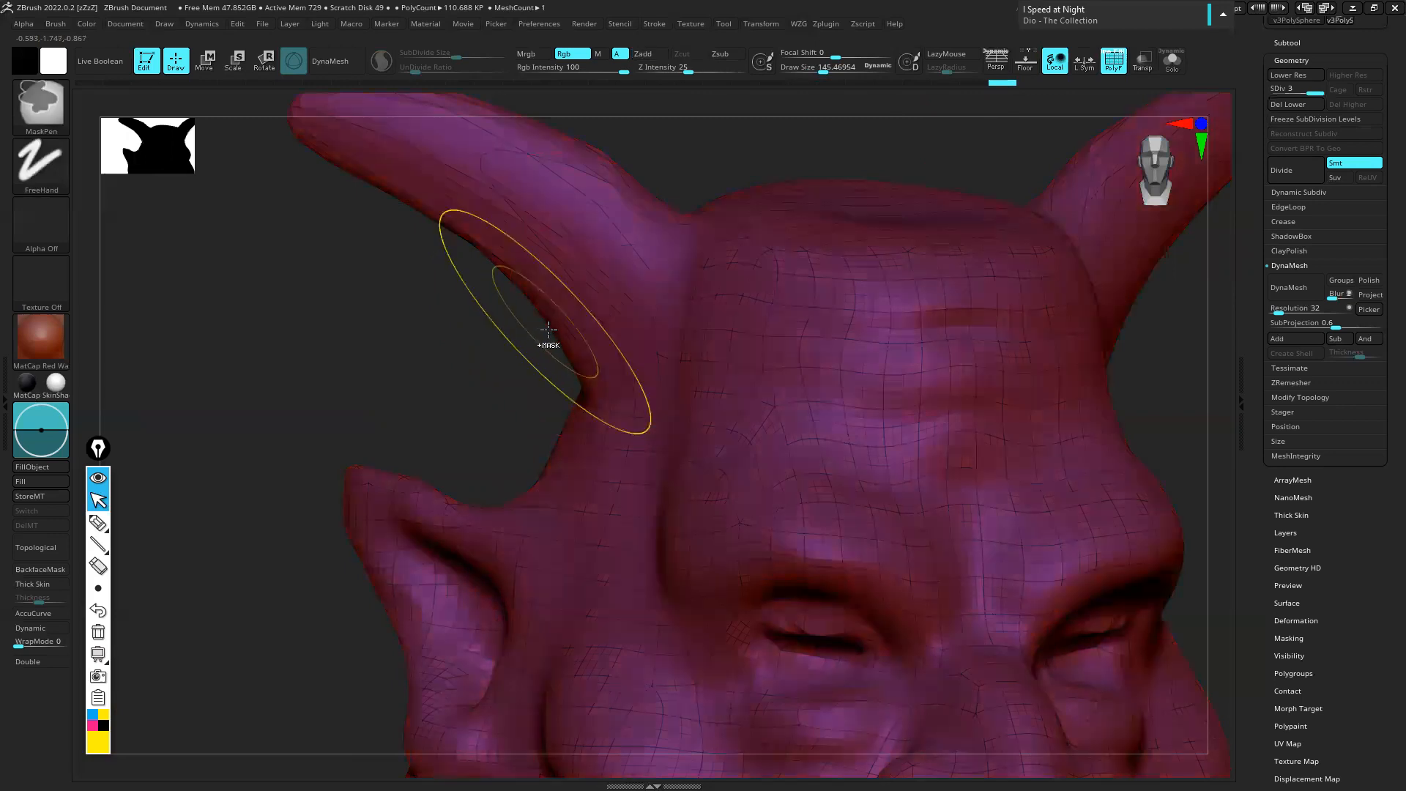
{"action": "right_click_drag", "start_coordinate": [624, 205], "coordinate": [546, 208]}
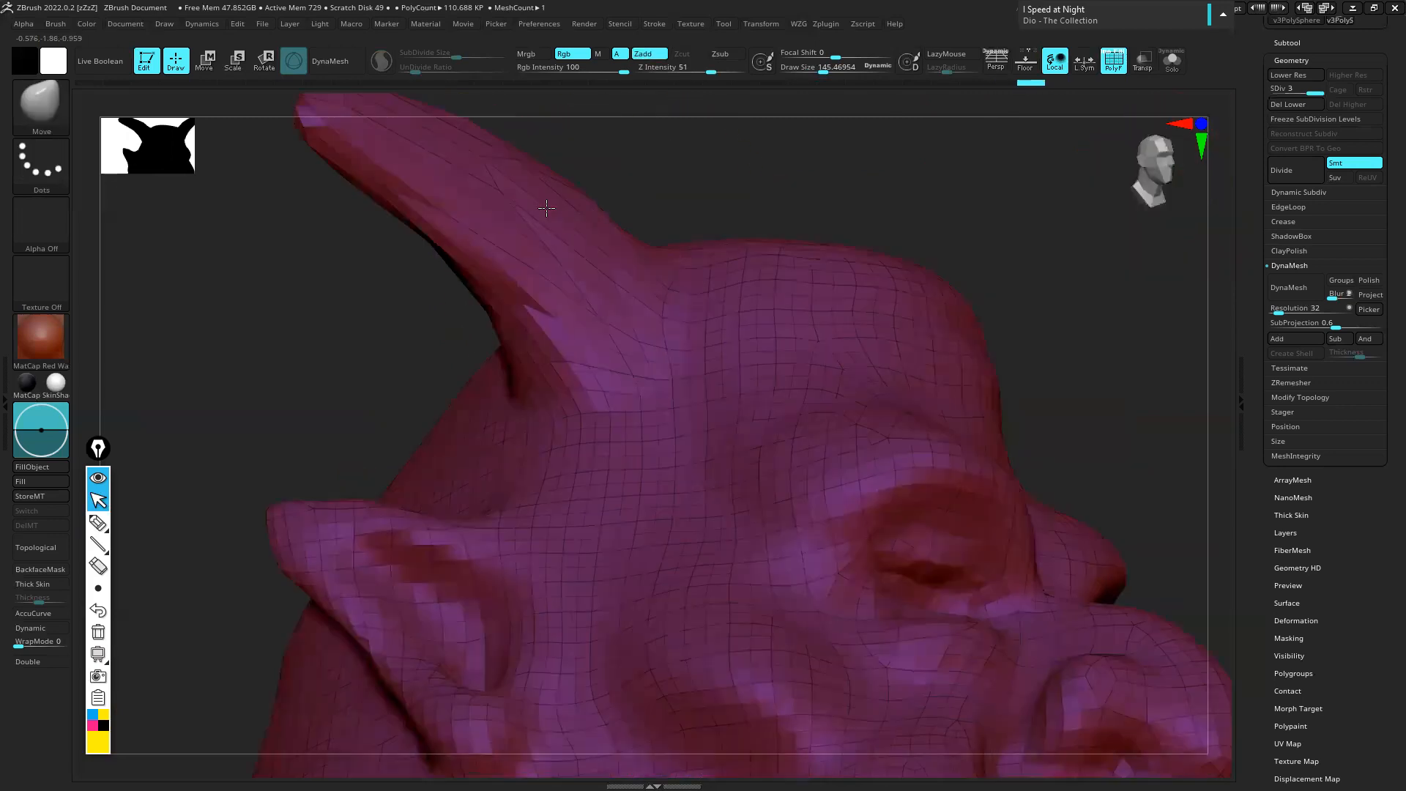
{"action": "right_click_drag", "start_coordinate": [611, 284], "coordinate": [576, 311]}
{"action": "right_click_drag", "start_coordinate": [636, 262], "coordinate": [692, 402]}
{"action": "left_click", "coordinate": [1112, 59]}
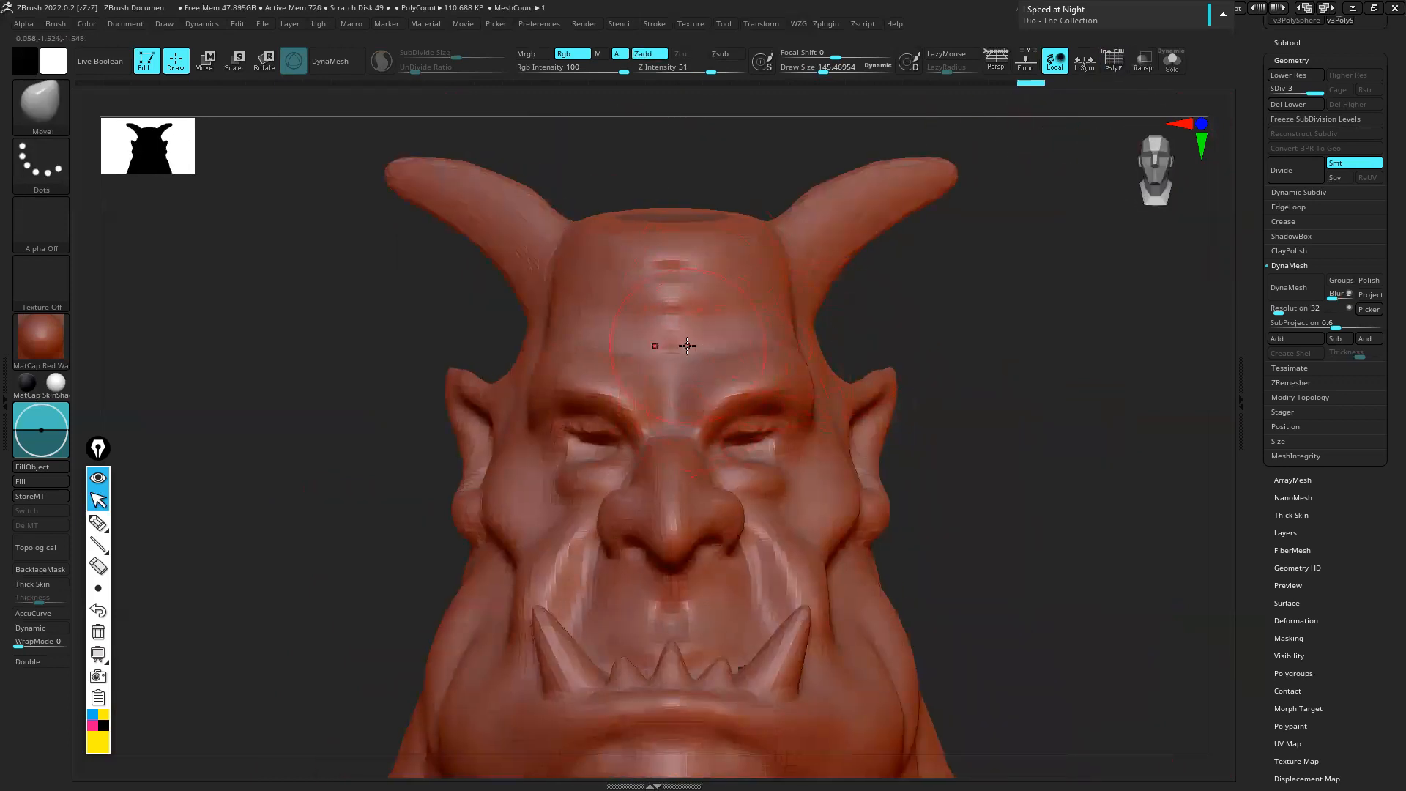
Remove the lower subdivision levels and turn the model into a DynaMesh at resolution 128
{"action": "left_click_drag", "start_coordinate": [983, 283], "coordinate": [852, 294]}
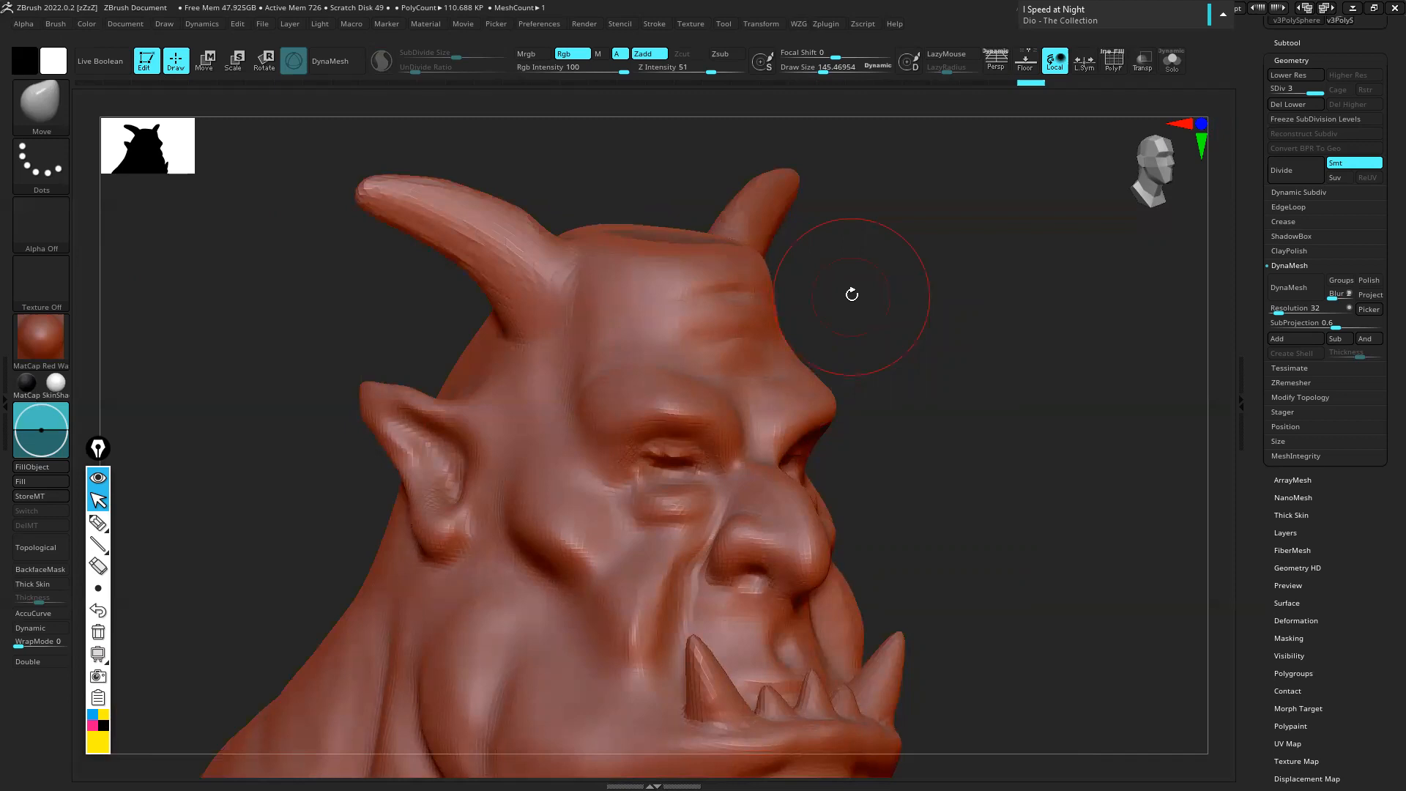
{"action": "left_click_drag", "start_coordinate": [870, 290], "coordinate": [888, 306]}
{"action": "left_click_drag", "start_coordinate": [948, 260], "coordinate": [939, 249]}
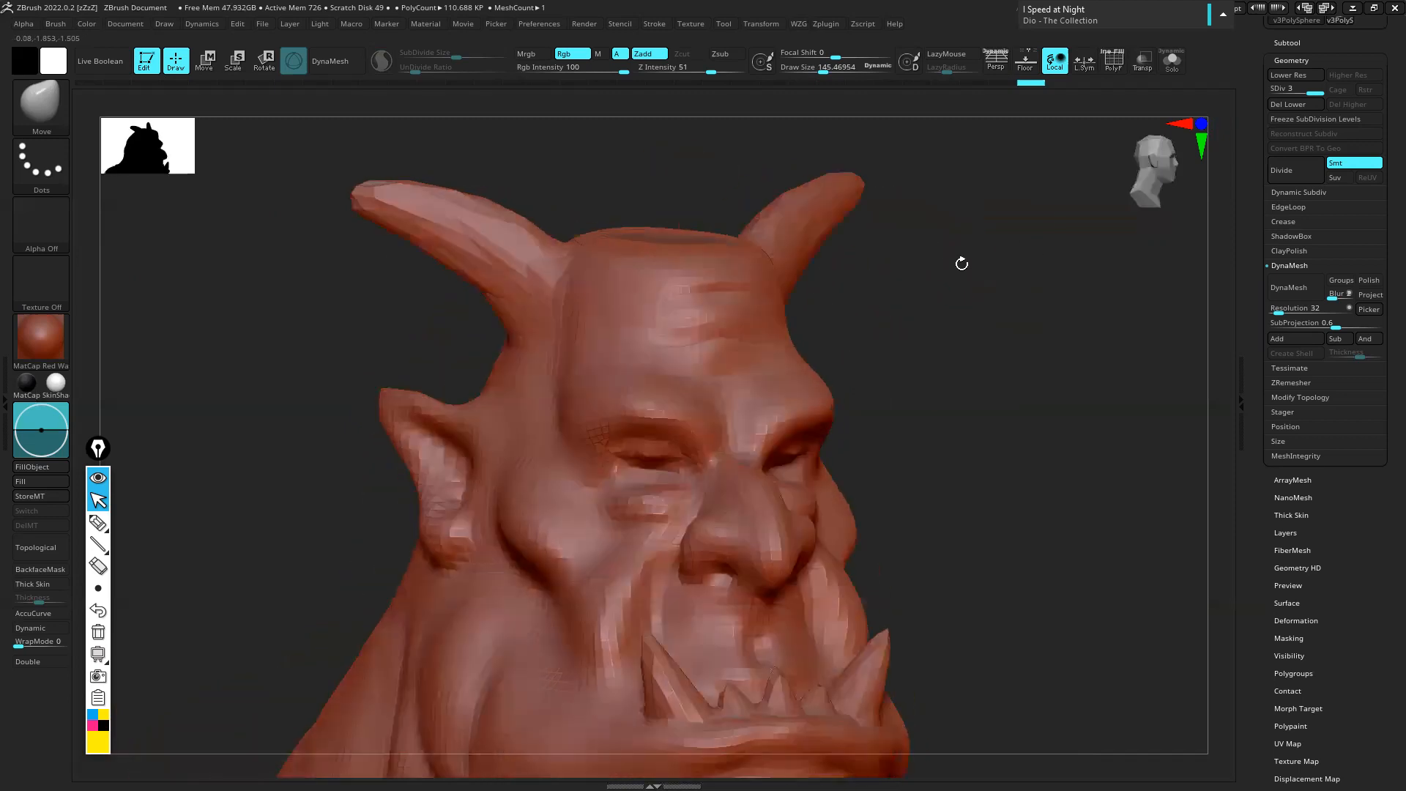
{"action": "left_click", "coordinate": [1305, 88]}
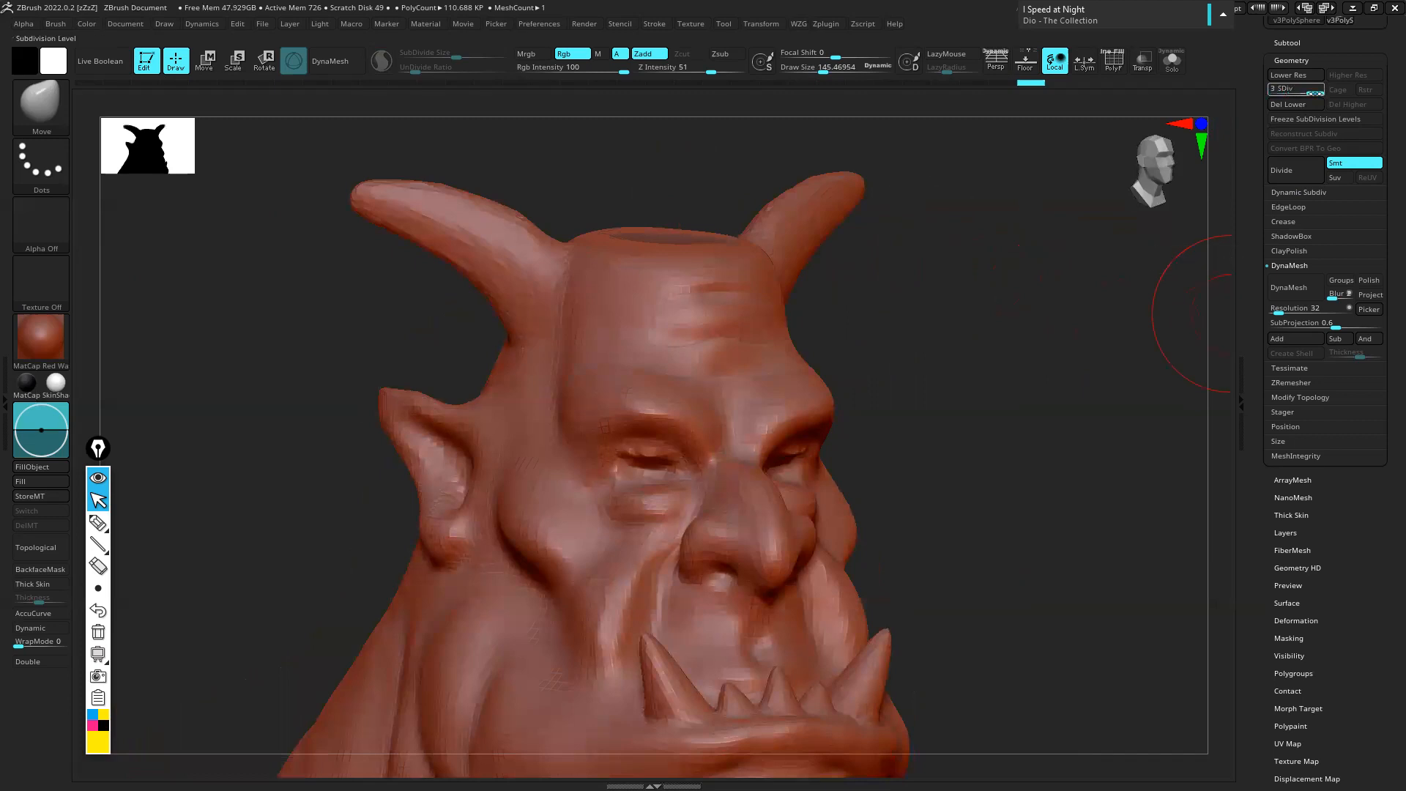
{"action": "type", "text": "1"}
{"action": "key", "text": "Return"}
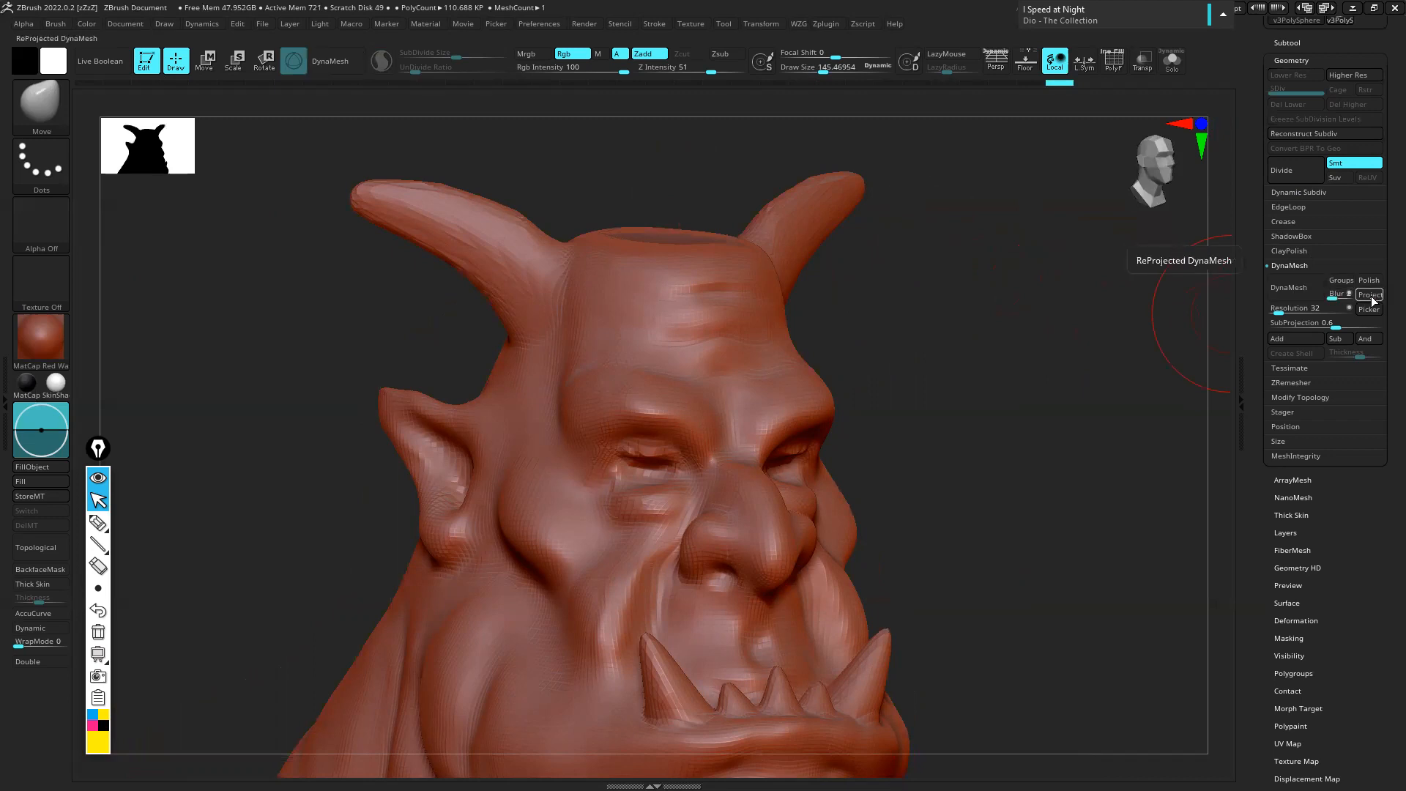
{"action": "left_click_drag", "start_coordinate": [1371, 311], "coordinate": [732, 313]}
{"action": "left_click", "coordinate": [1314, 291]}
Stretch the horns into broad, flat shapes with the Move brush and remesh the model with DynaMesh
{"action": "left_click_drag", "start_coordinate": [441, 240], "coordinate": [315, 291]}
{"action": "left_click_drag", "start_coordinate": [450, 212], "coordinate": [512, 158]}
{"action": "left_click_drag", "start_coordinate": [502, 195], "coordinate": [586, 139]}
{"action": "left_click_drag", "start_coordinate": [1003, 259], "coordinate": [981, 403], "text": "ctrl"}
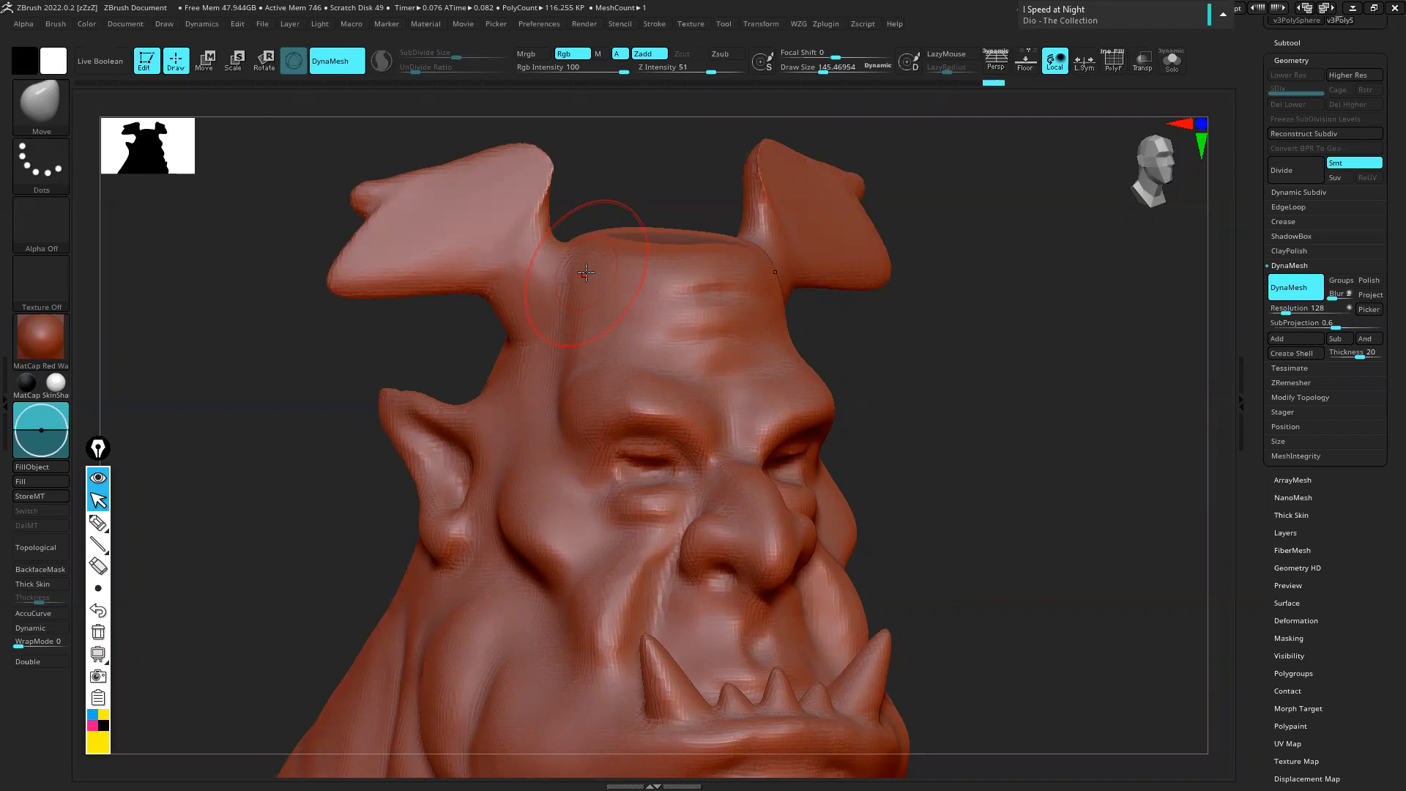
{"action": "left_click_drag", "start_coordinate": [896, 330], "coordinate": [894, 310], "text": "shift"}
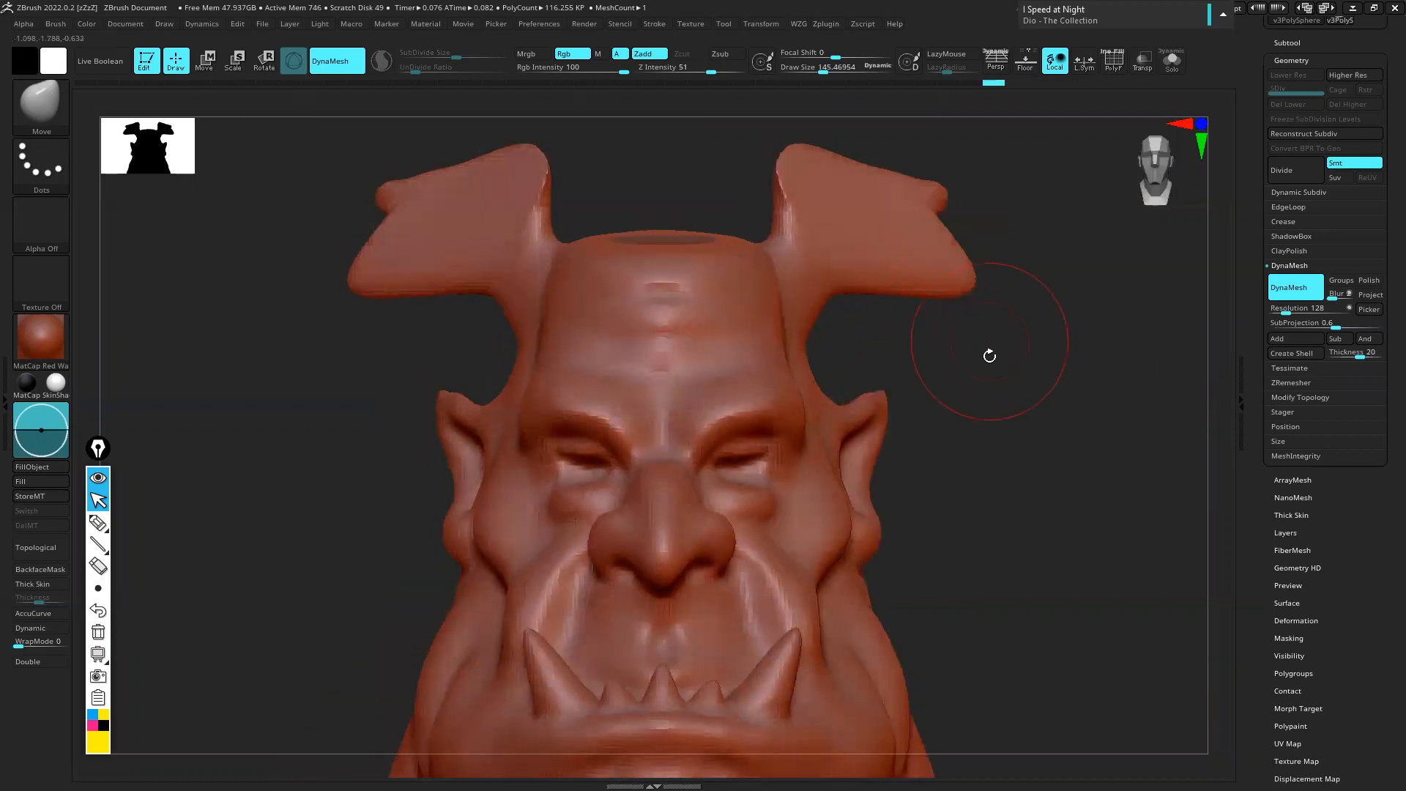
{"action": "left_click_drag", "start_coordinate": [992, 342], "coordinate": [938, 361], "text": "ctrl"}
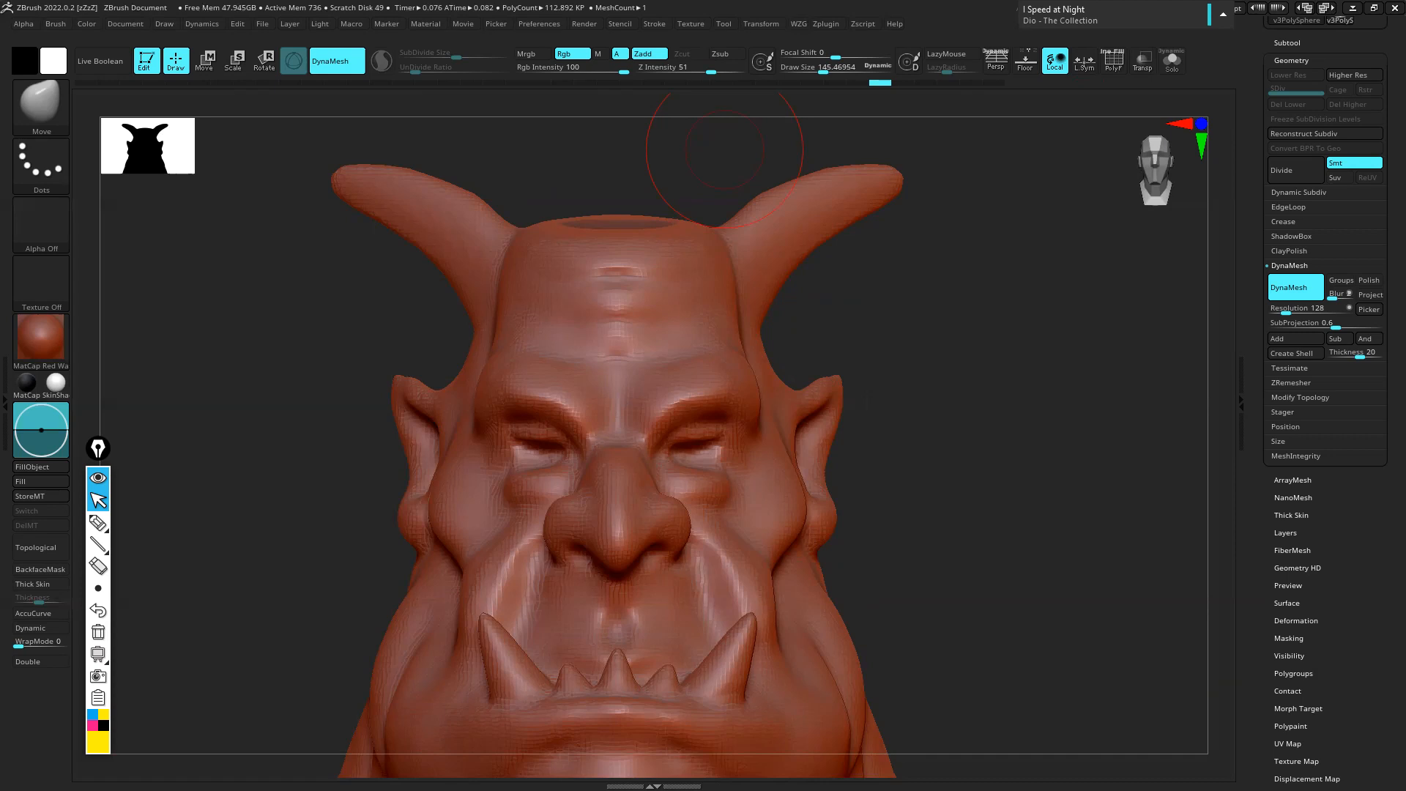
Switch to the Picasa photo viewer, browse the character reference images from a2.jpg to a4.jpg, and return to the sculpt
{"action": "key", "text": "alt+Tab"}
{"action": "key", "text": "Right"}
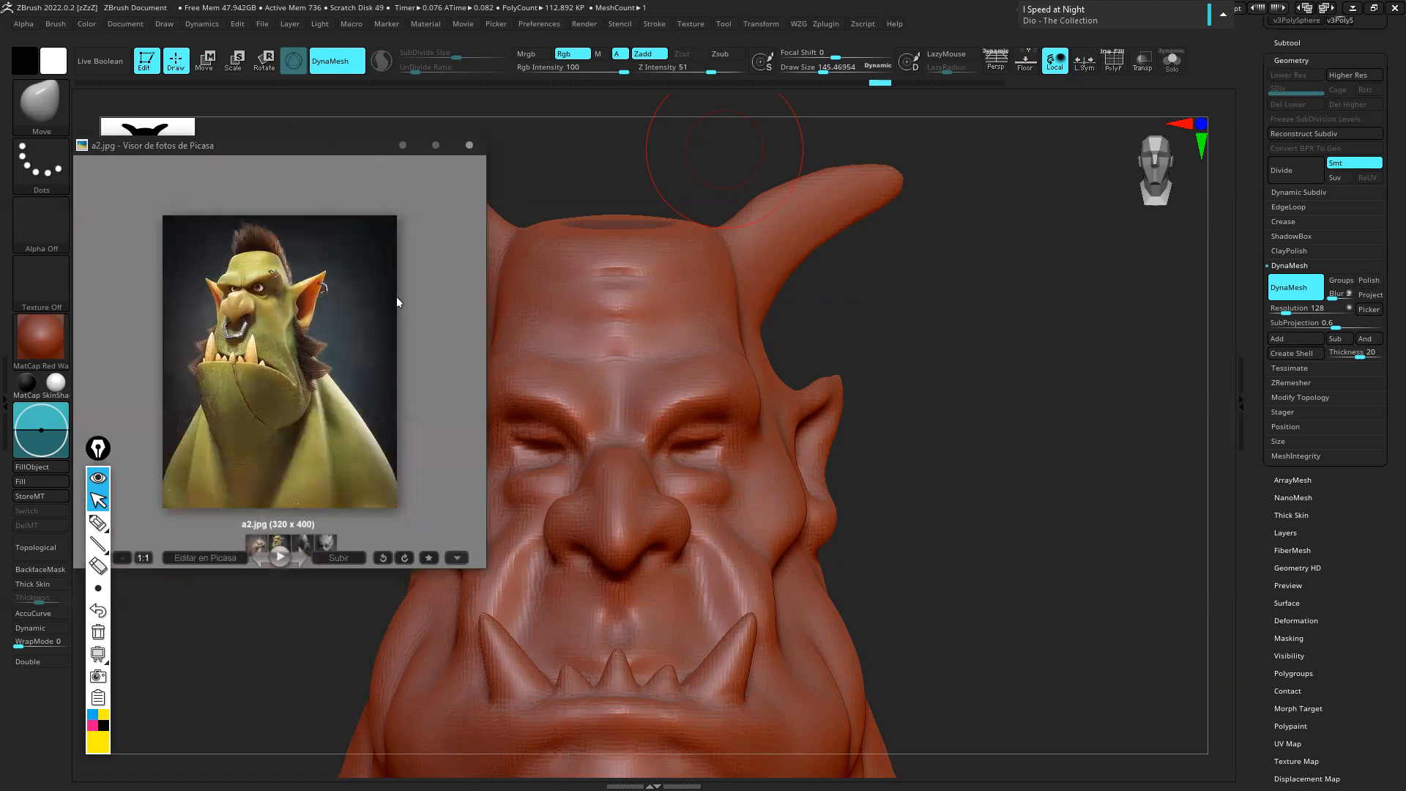
{"action": "key", "text": "Right"}
{"action": "key", "text": "Right"}
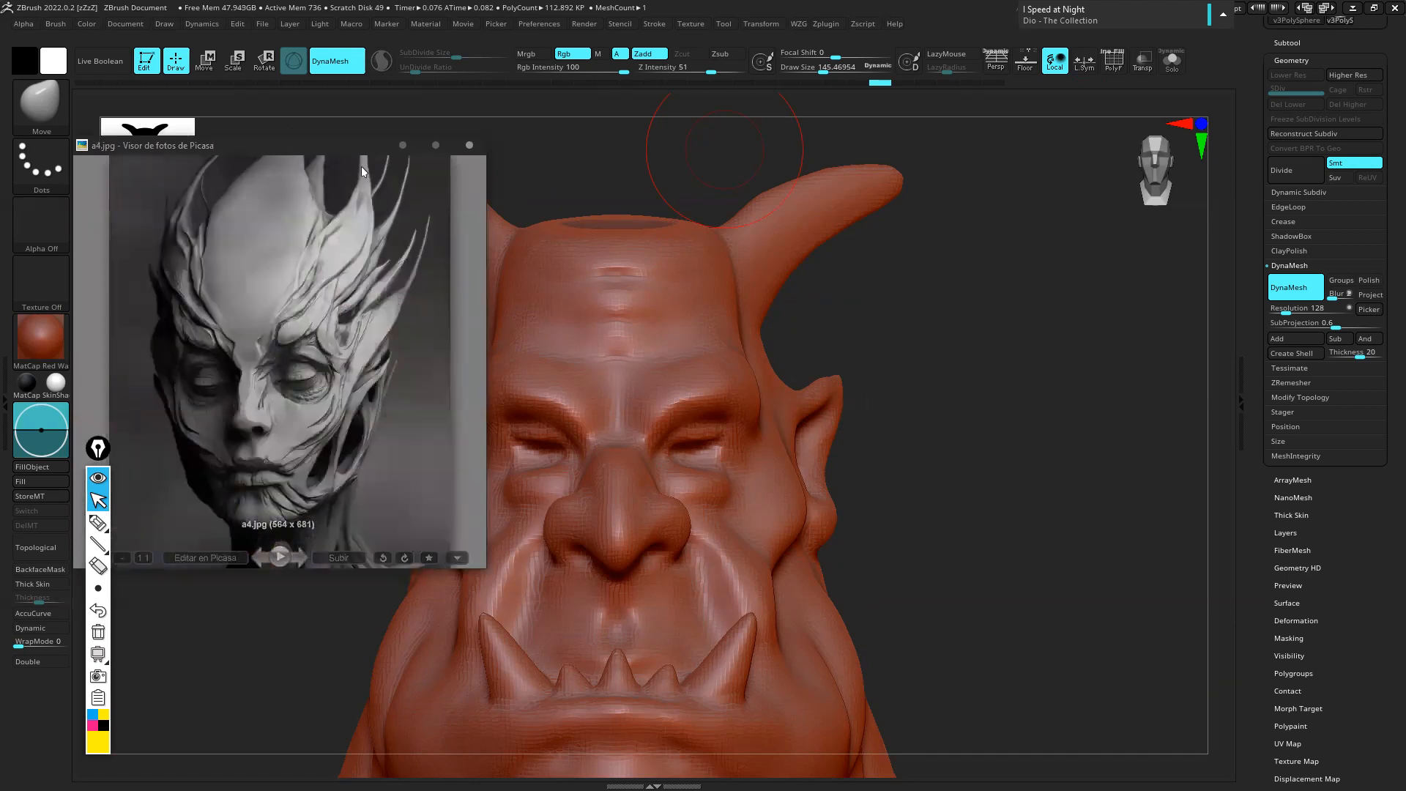
{"action": "left_click", "coordinate": [340, 138]}
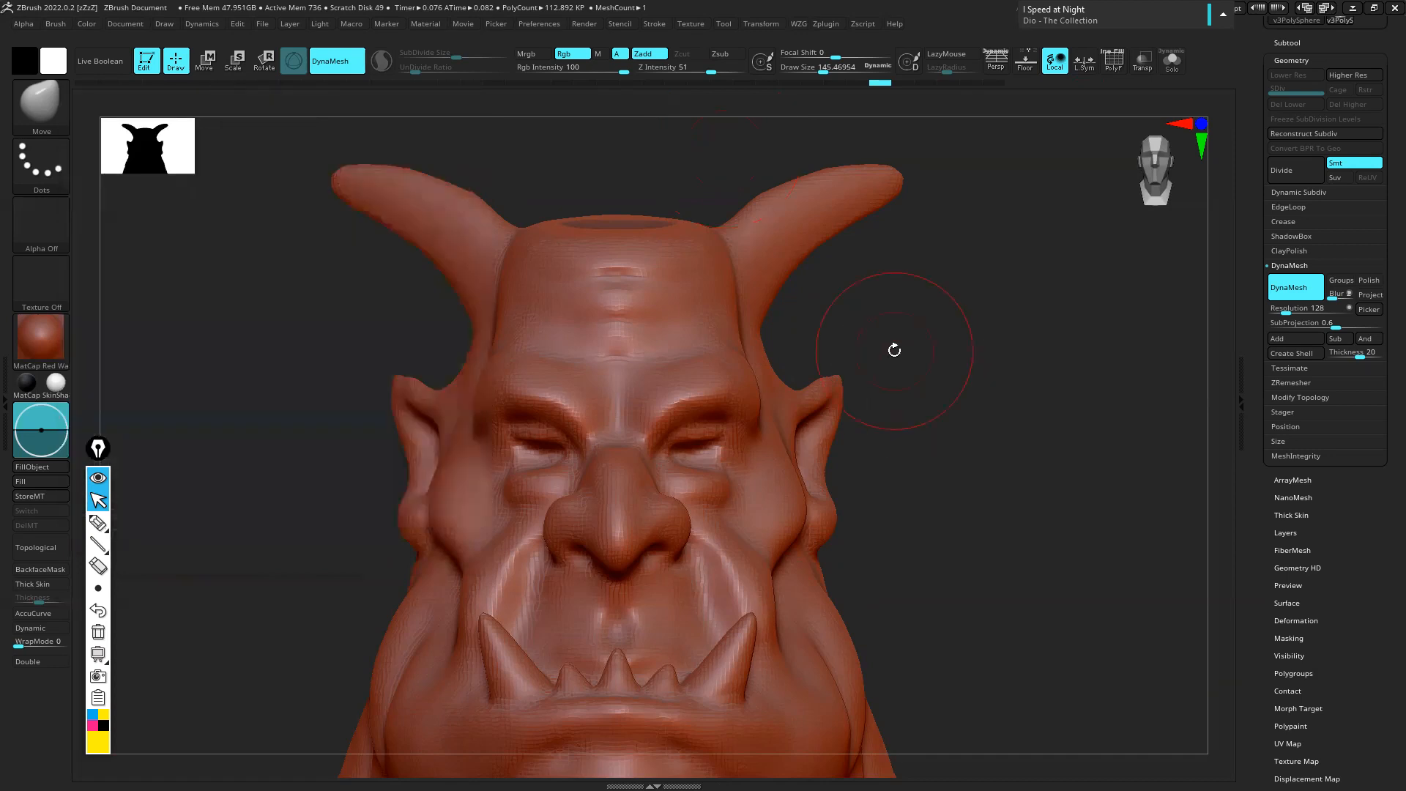
Rewind the undo history to the original hornless head with its subdivision levels
{"action": "mouse_move", "coordinate": [1030, 393]}
{"action": "left_mouse_down"}
{"action": "mouse_move", "coordinate": [991, 283]}
{"action": "mouse_move", "coordinate": [951, 336]}
{"action": "mouse_move", "coordinate": [988, 332]}
{"action": "left_mouse_up"}
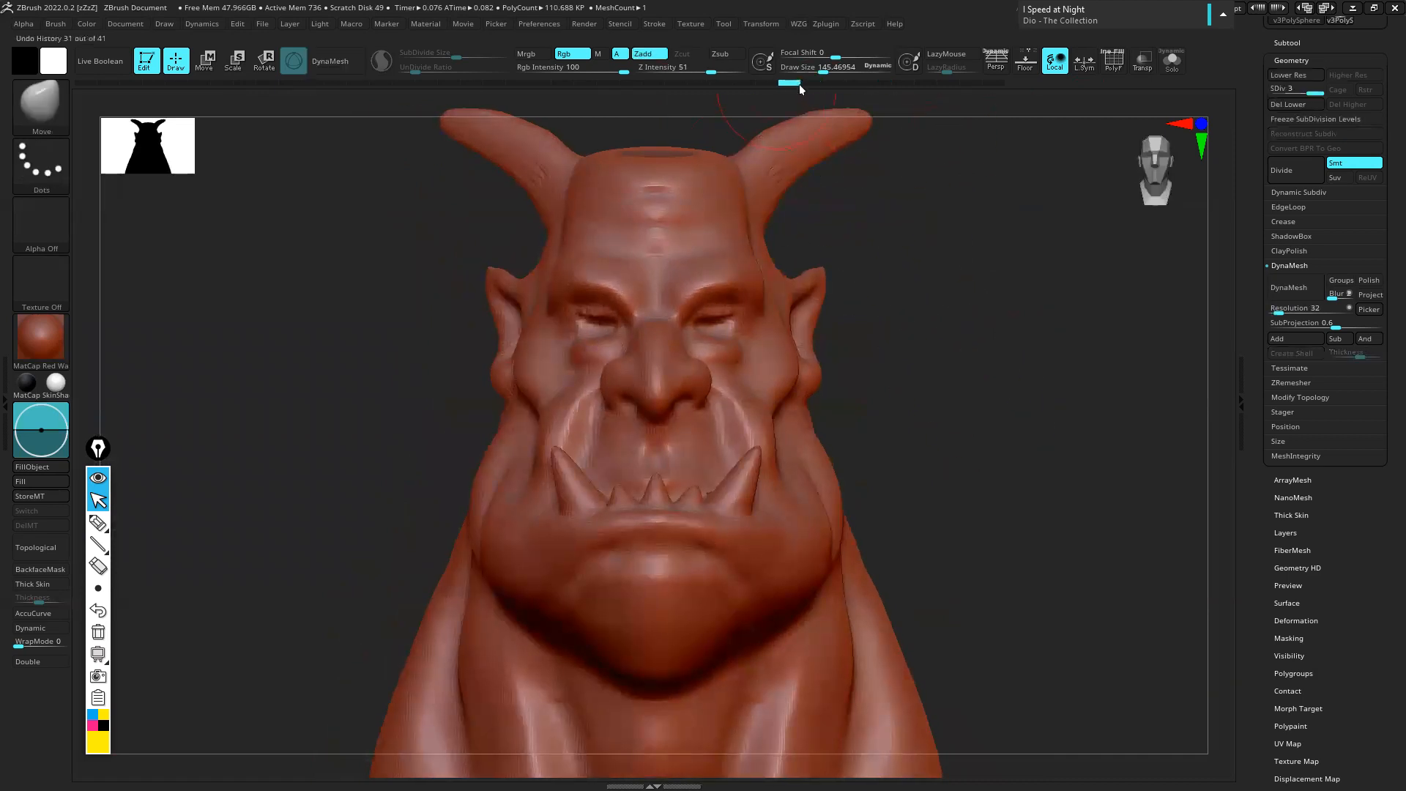
{"action": "left_click", "coordinate": [517, 82]}
{"action": "left_click_drag", "start_coordinate": [234, 82], "coordinate": [68, 82]}
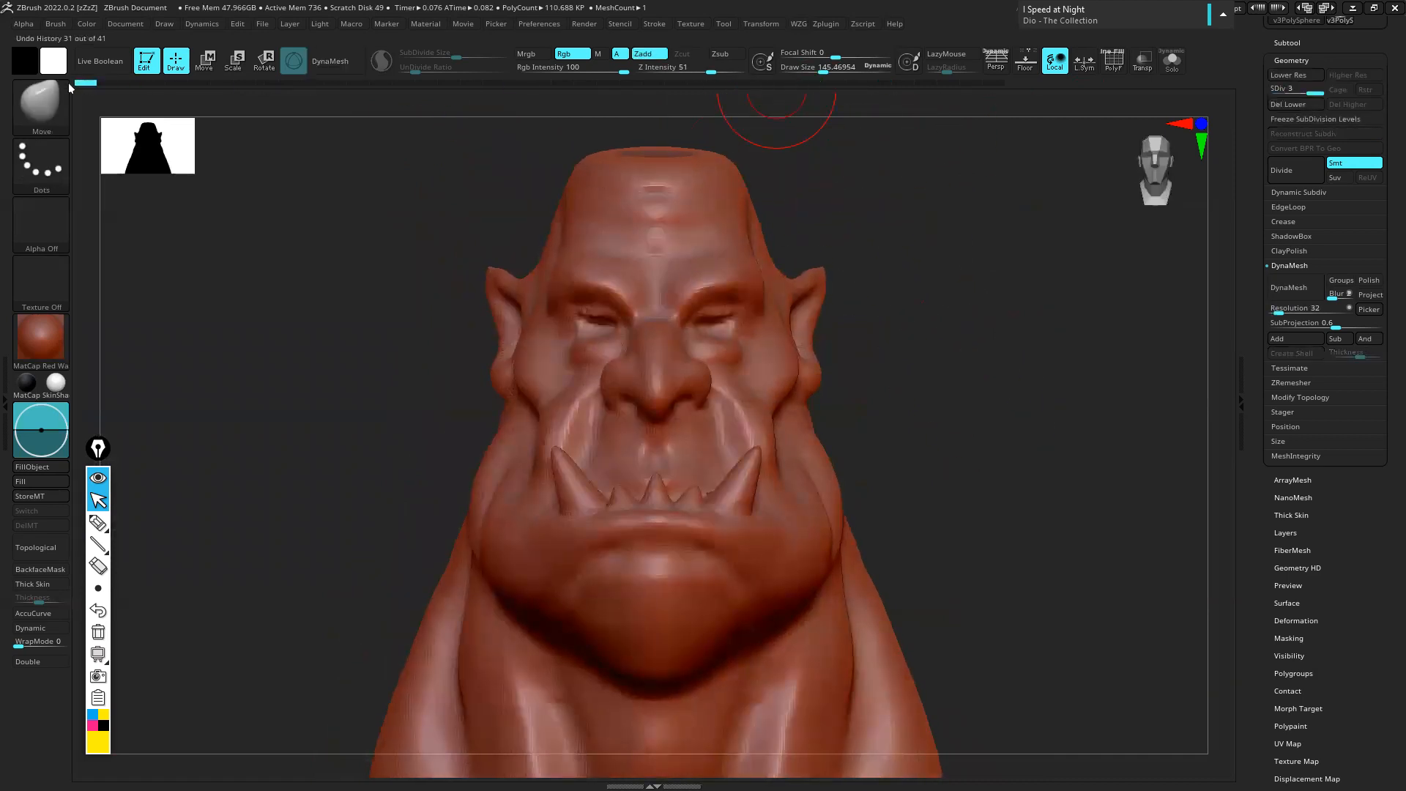
Switch to the Picasa photo viewer and bring up the green orc reference image a2.jpg
{"action": "left_click_drag", "start_coordinate": [912, 286], "coordinate": [1031, 253], "text": "alt"}
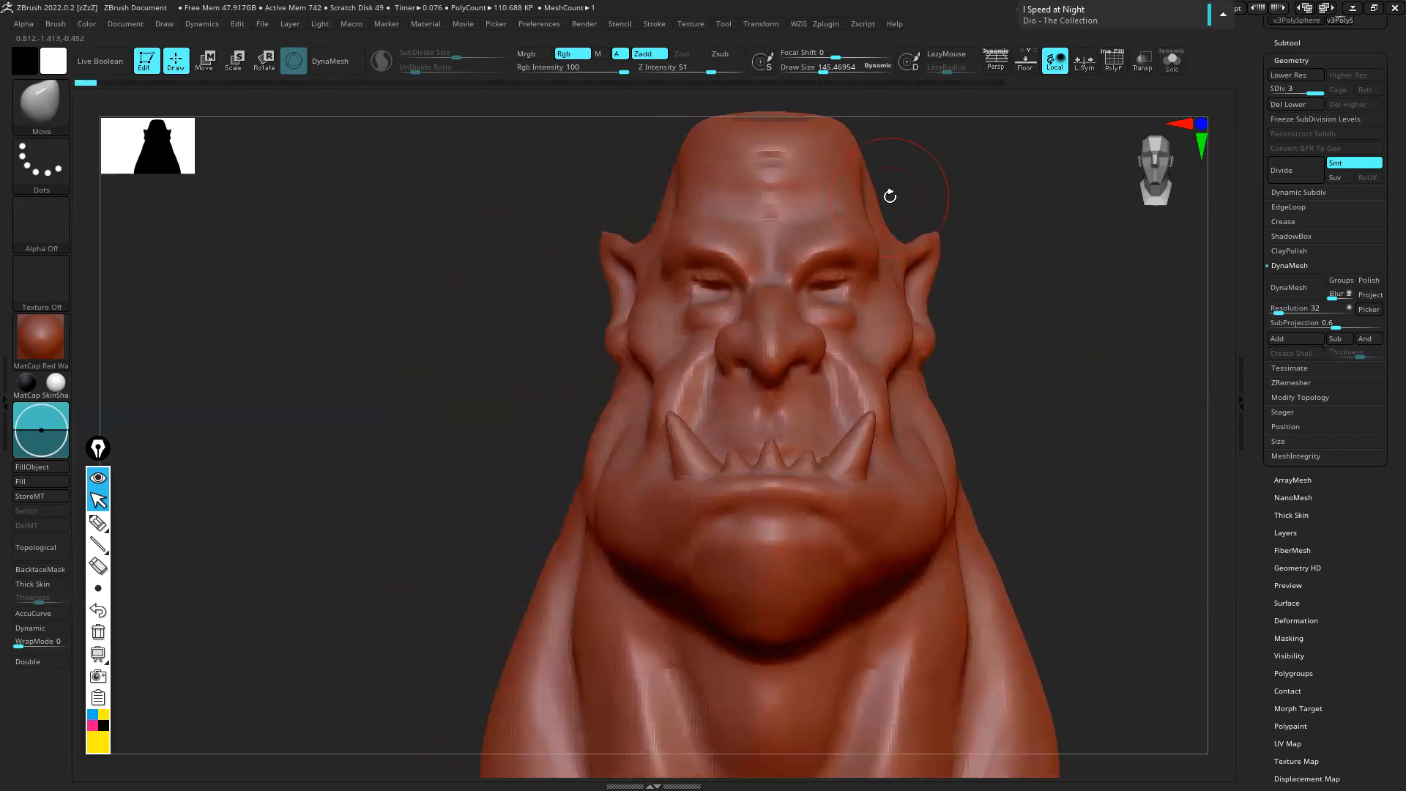
{"action": "key", "text": "alt+Tab"}
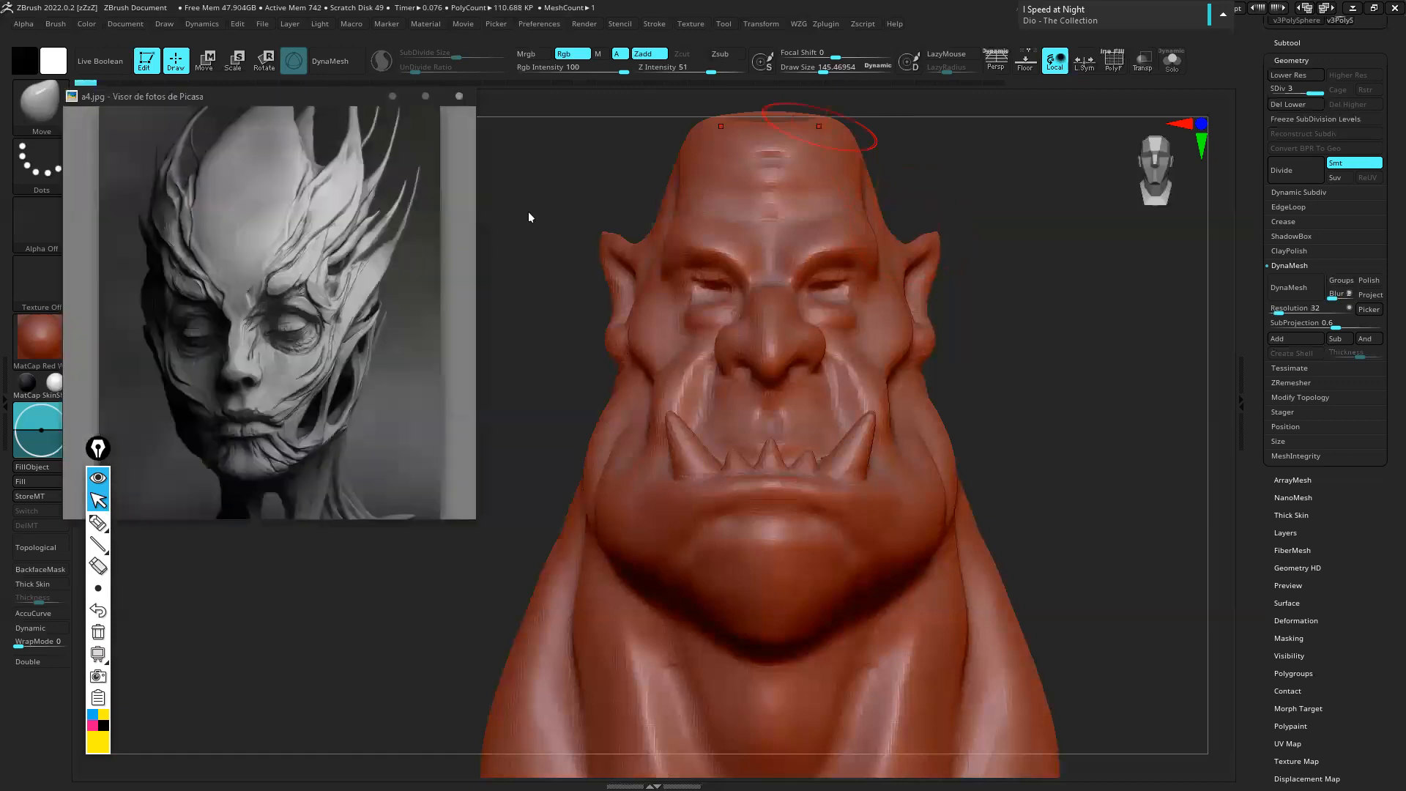
{"action": "key", "text": "Left"}
{"action": "key", "text": "Left"}
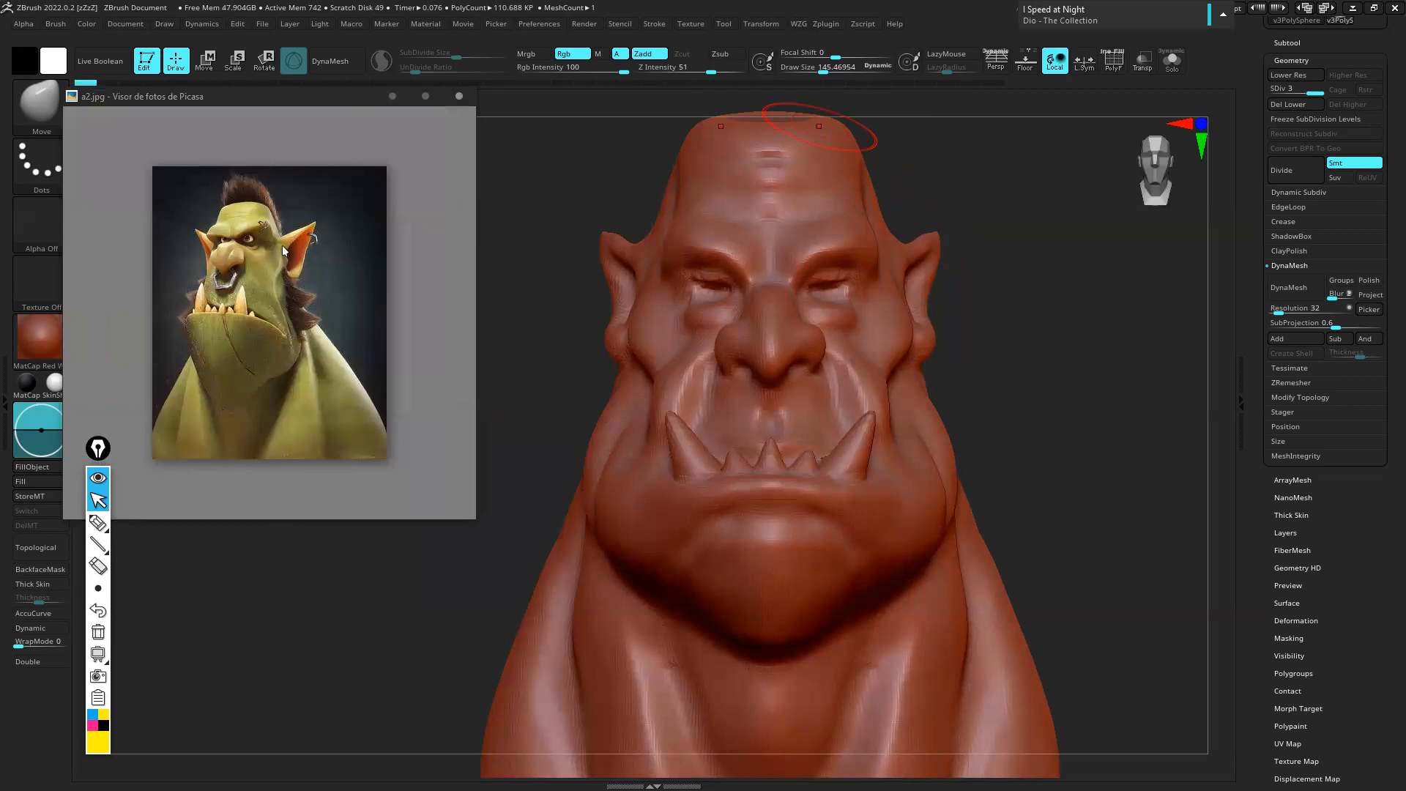
Sketch an oval head outline with a centre line and an arrow over the orc reference using the yellow annotation pen
{"action": "left_click", "coordinate": [99, 523]}
{"action": "left_click_drag", "start_coordinate": [210, 240], "coordinate": [253, 411]}
{"action": "left_click_drag", "start_coordinate": [238, 194], "coordinate": [250, 414]}
{"action": "mouse_move", "coordinate": [280, 235]}
{"action": "left_mouse_down"}
{"action": "mouse_move", "coordinate": [269, 381]}
{"action": "mouse_move", "coordinate": [228, 379]}
{"action": "left_mouse_up"}
{"action": "mouse_move", "coordinate": [265, 209]}
{"action": "left_mouse_down"}
{"action": "mouse_move", "coordinate": [267, 377]}
{"action": "mouse_move", "coordinate": [297, 318]}
{"action": "mouse_move", "coordinate": [317, 365]}
{"action": "mouse_move", "coordinate": [253, 411]}
{"action": "left_mouse_up"}
{"action": "mouse_move", "coordinate": [466, 271]}
{"action": "left_mouse_down"}
{"action": "mouse_move", "coordinate": [388, 267]}
{"action": "mouse_move", "coordinate": [403, 269]}
{"action": "left_mouse_up"}
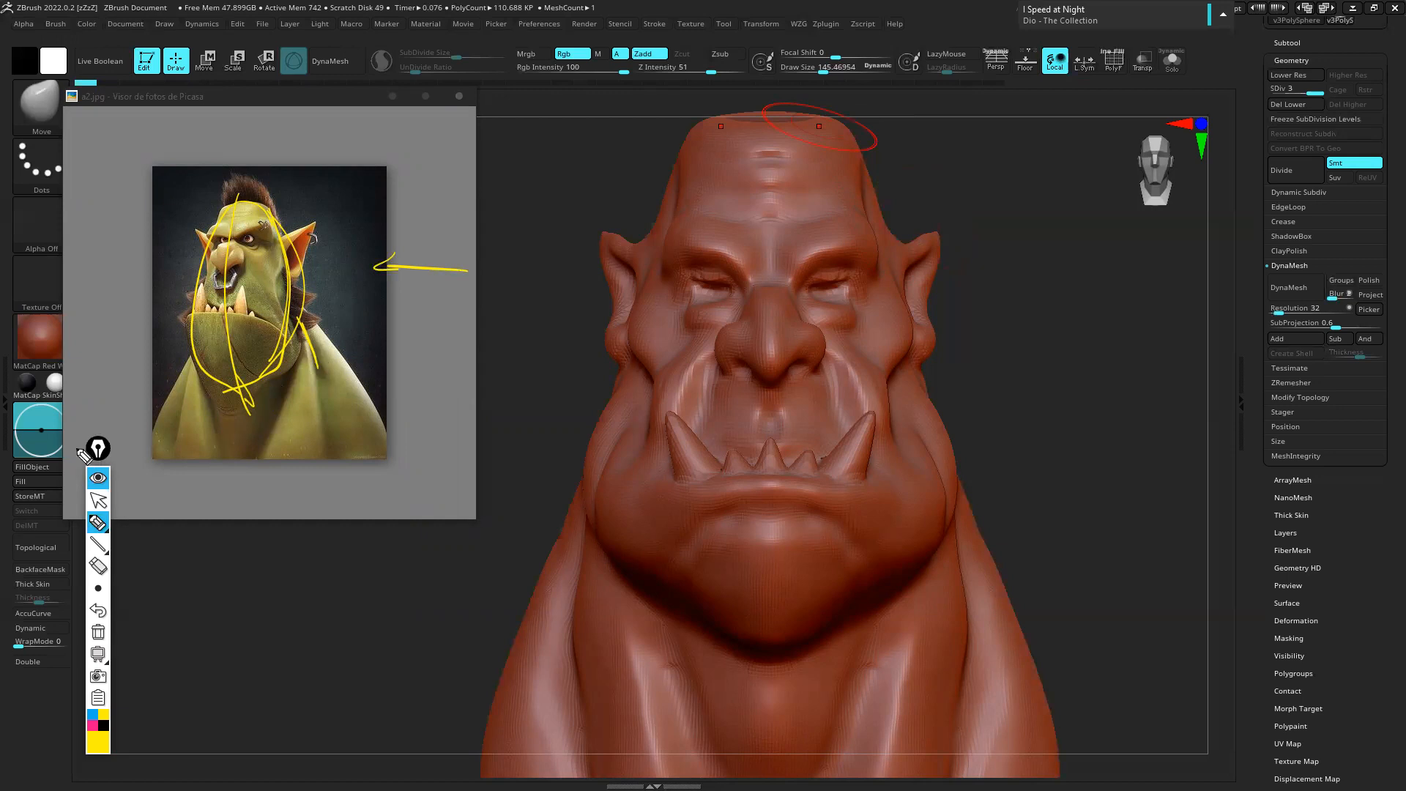
{"action": "left_click", "coordinate": [98, 500]}
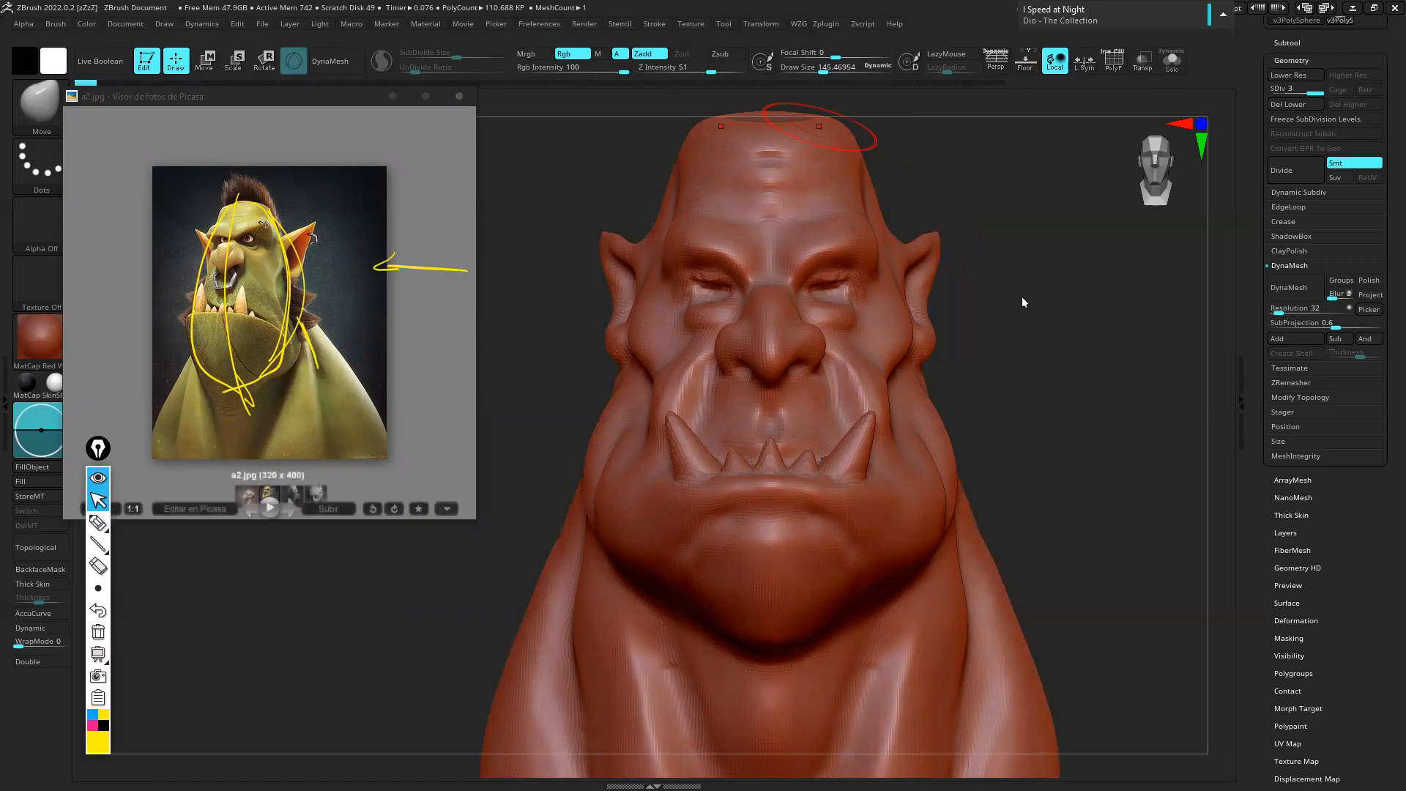
Return to the sculpt and turn the head to a three-quarter view matching the reference, with the whole bust in frame
{"action": "left_click", "coordinate": [1031, 296]}
{"action": "mouse_move", "coordinate": [1043, 300]}
{"action": "left_mouse_down"}
{"action": "mouse_move", "coordinate": [1017, 325]}
{"action": "mouse_move", "coordinate": [1045, 350]}
{"action": "left_mouse_up"}
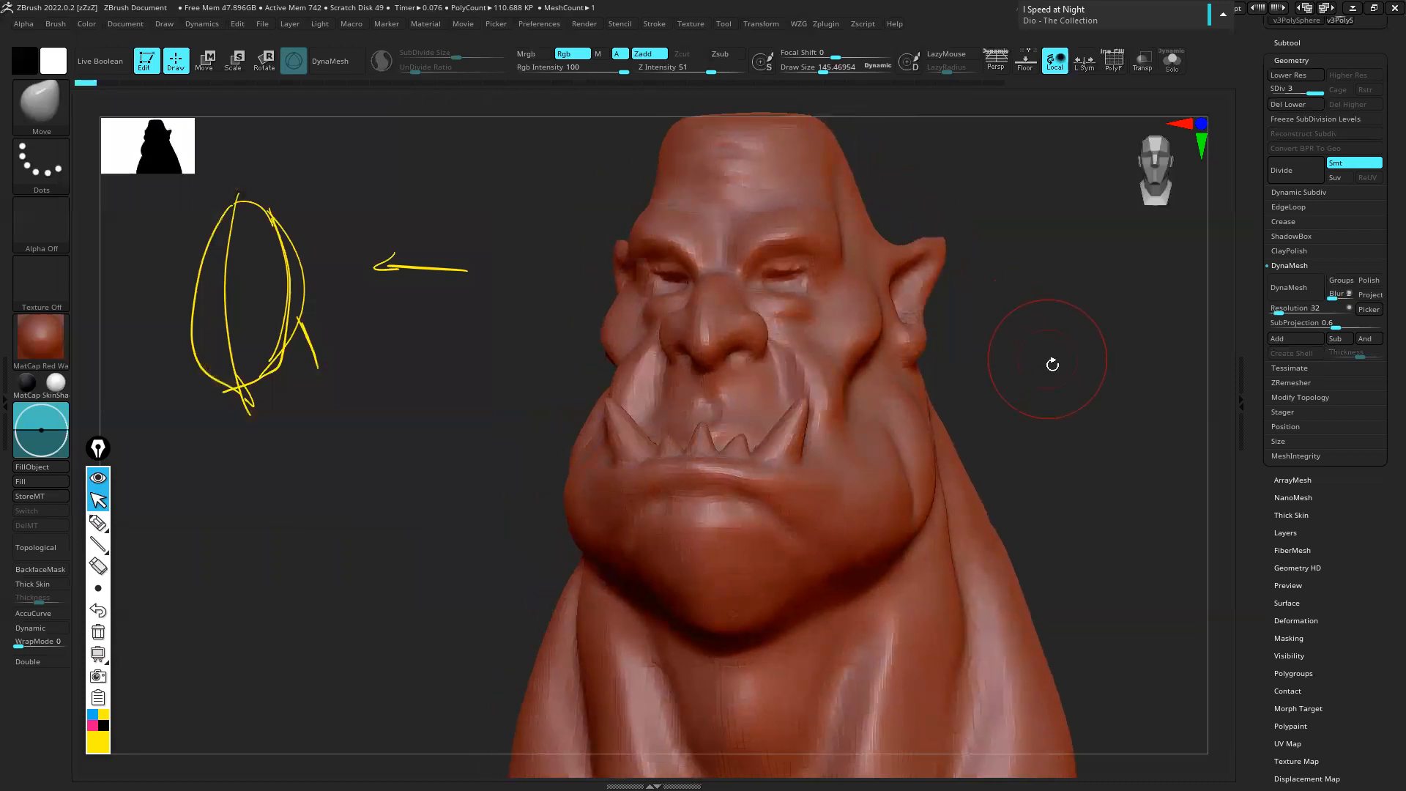
{"action": "mouse_move", "coordinate": [1039, 357]}
{"action": "right_mouse_down", "text": "ctrl"}
{"action": "mouse_move", "coordinate": [1039, 399]}
{"action": "mouse_move", "coordinate": [1001, 353]}
{"action": "mouse_move", "coordinate": [1004, 377]}
{"action": "mouse_move", "coordinate": [998, 326]}
{"action": "mouse_move", "coordinate": [1011, 320]}
{"action": "right_mouse_up", "text": "ctrl"}
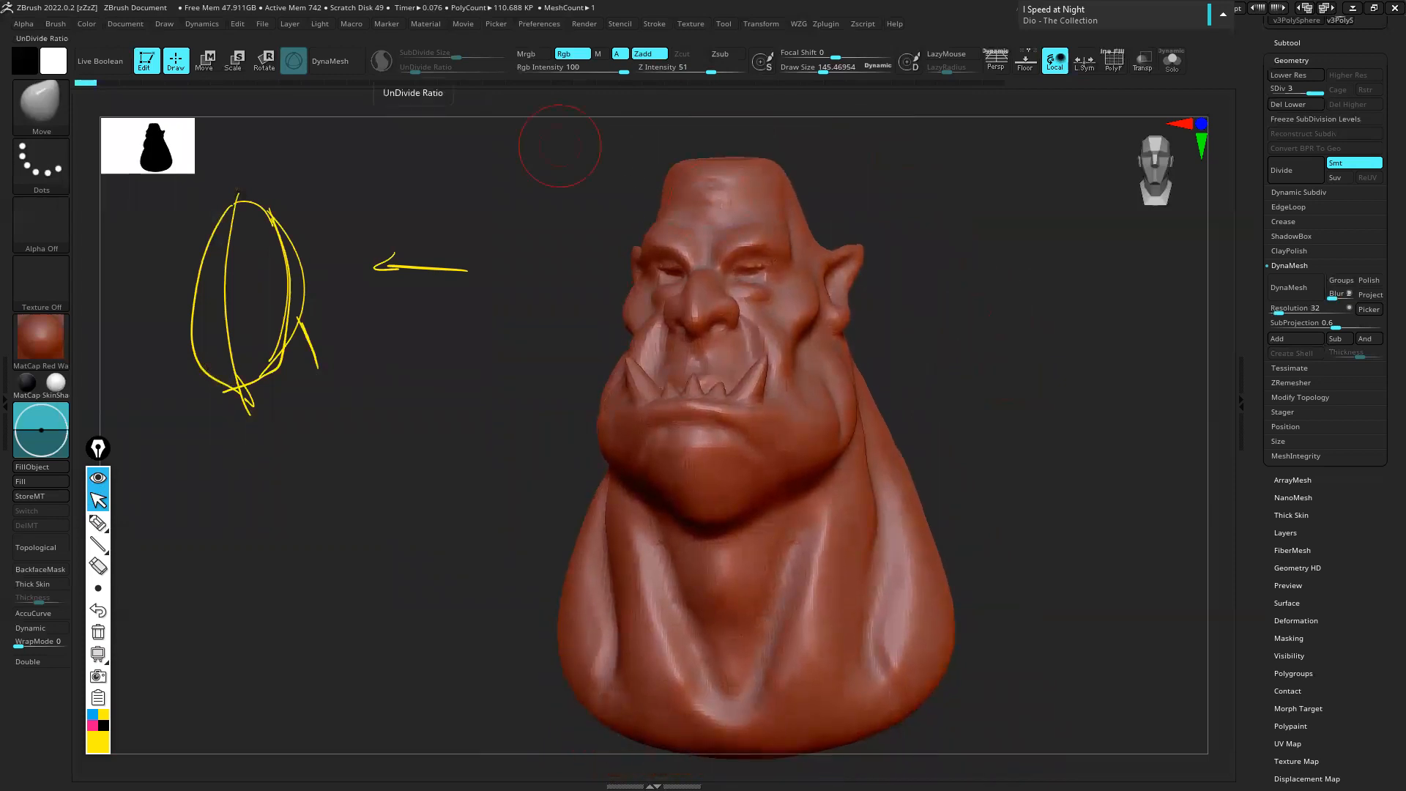
Bring the a2.jpg reference back, clear all annotations, and enlarge the viewer window and image beside the sculpt
{"action": "key", "text": "alt+Tab"}
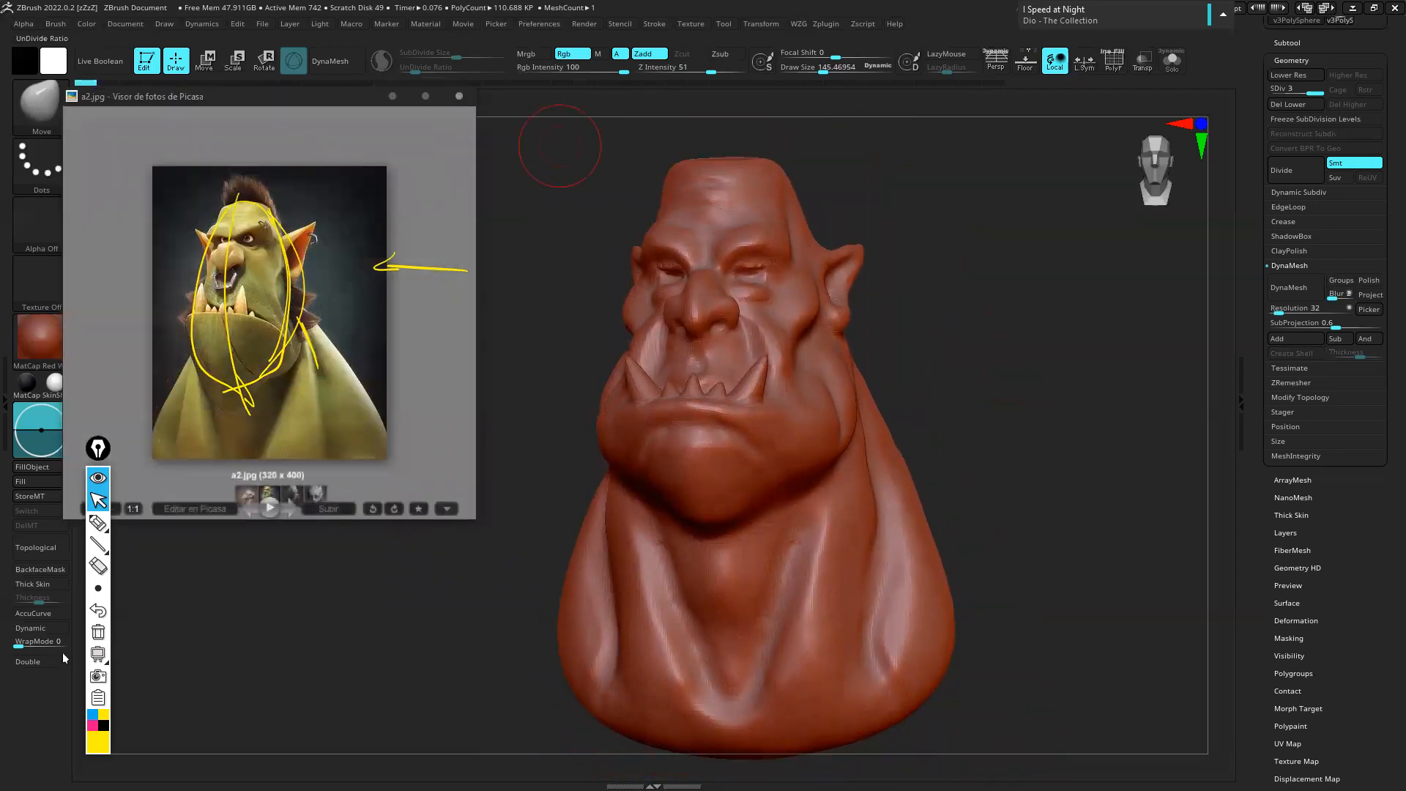
{"action": "left_click", "coordinate": [98, 566]}
{"action": "left_click", "coordinate": [98, 632]}
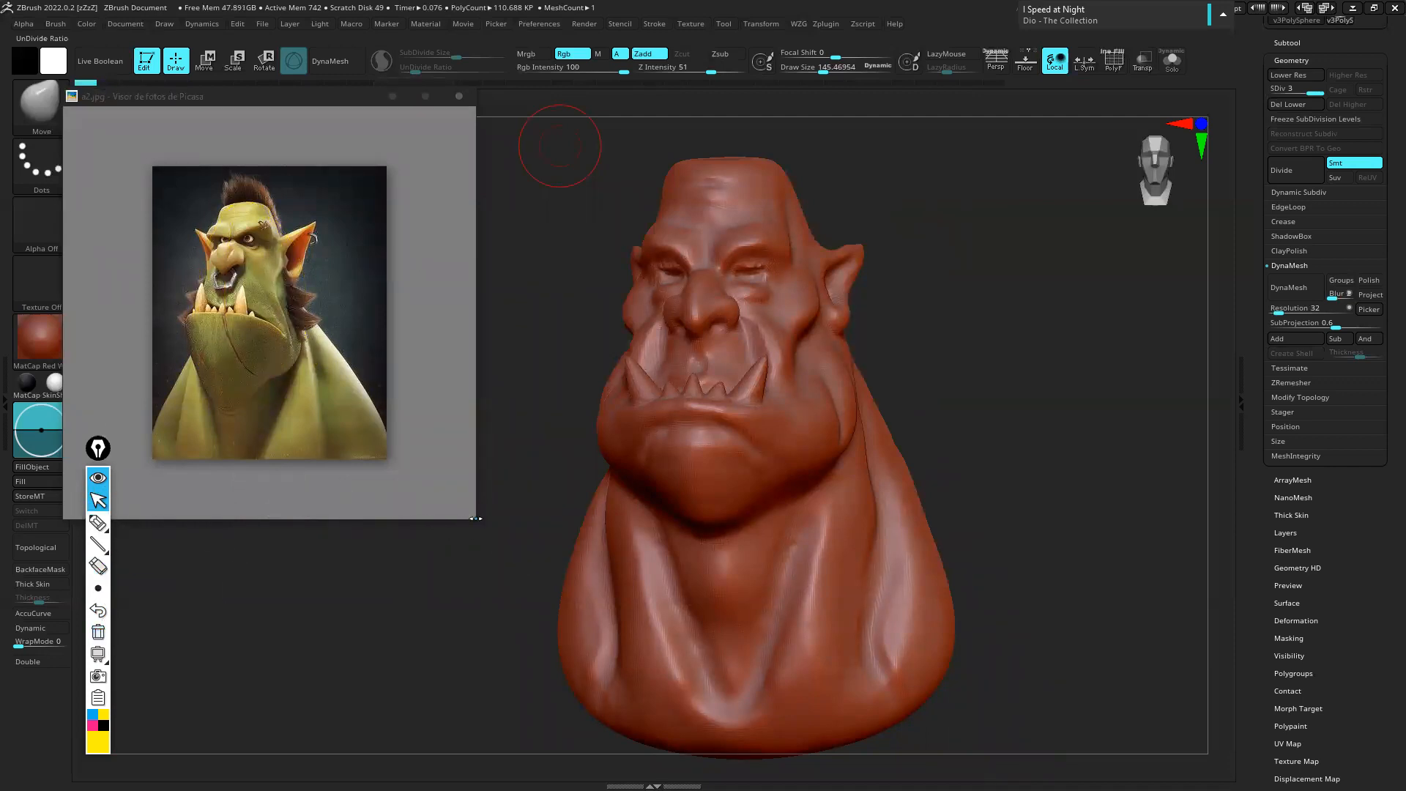
{"action": "left_click_drag", "start_coordinate": [473, 521], "coordinate": [557, 713]}
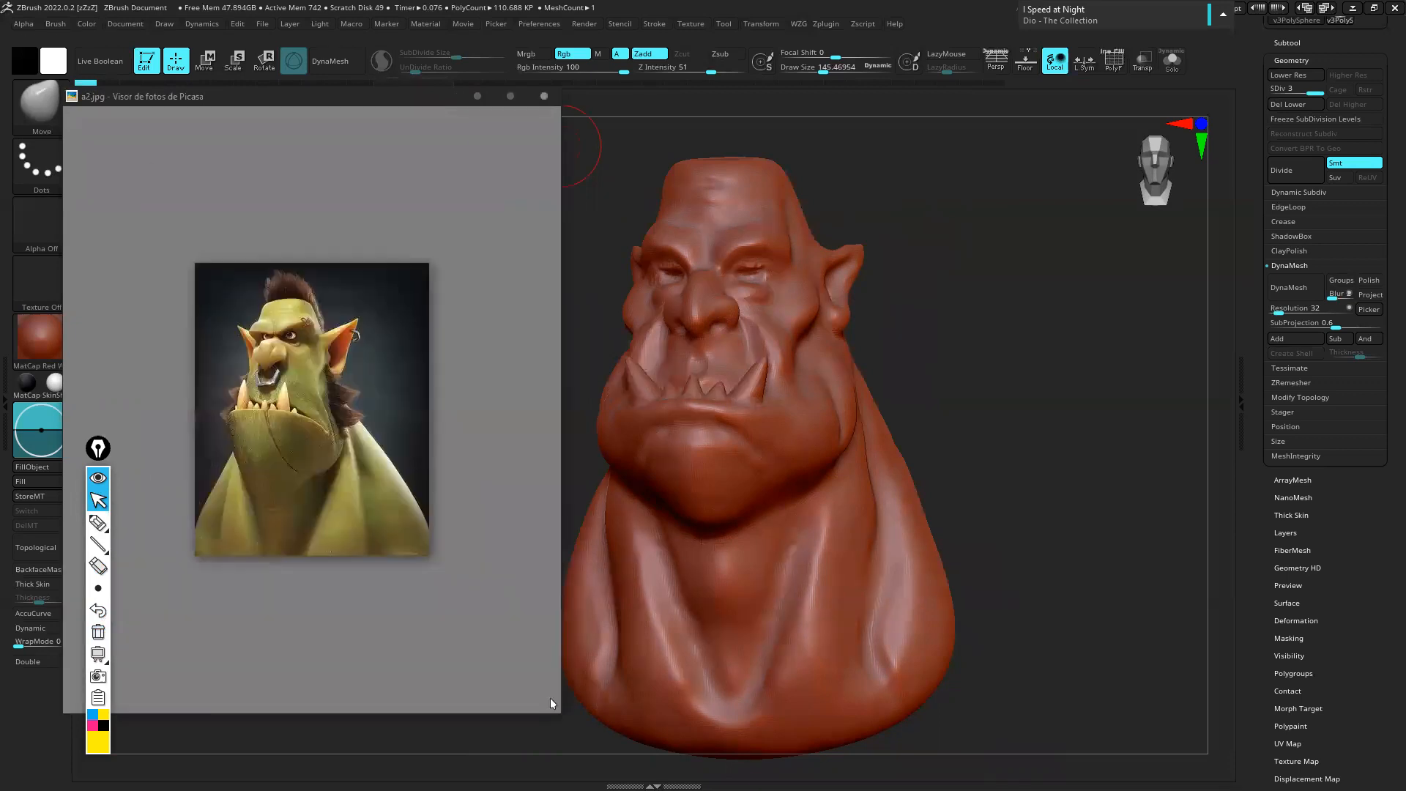
{"action": "scroll", "coordinate": [330, 459], "scroll_direction": "up", "scroll_amount": 3}
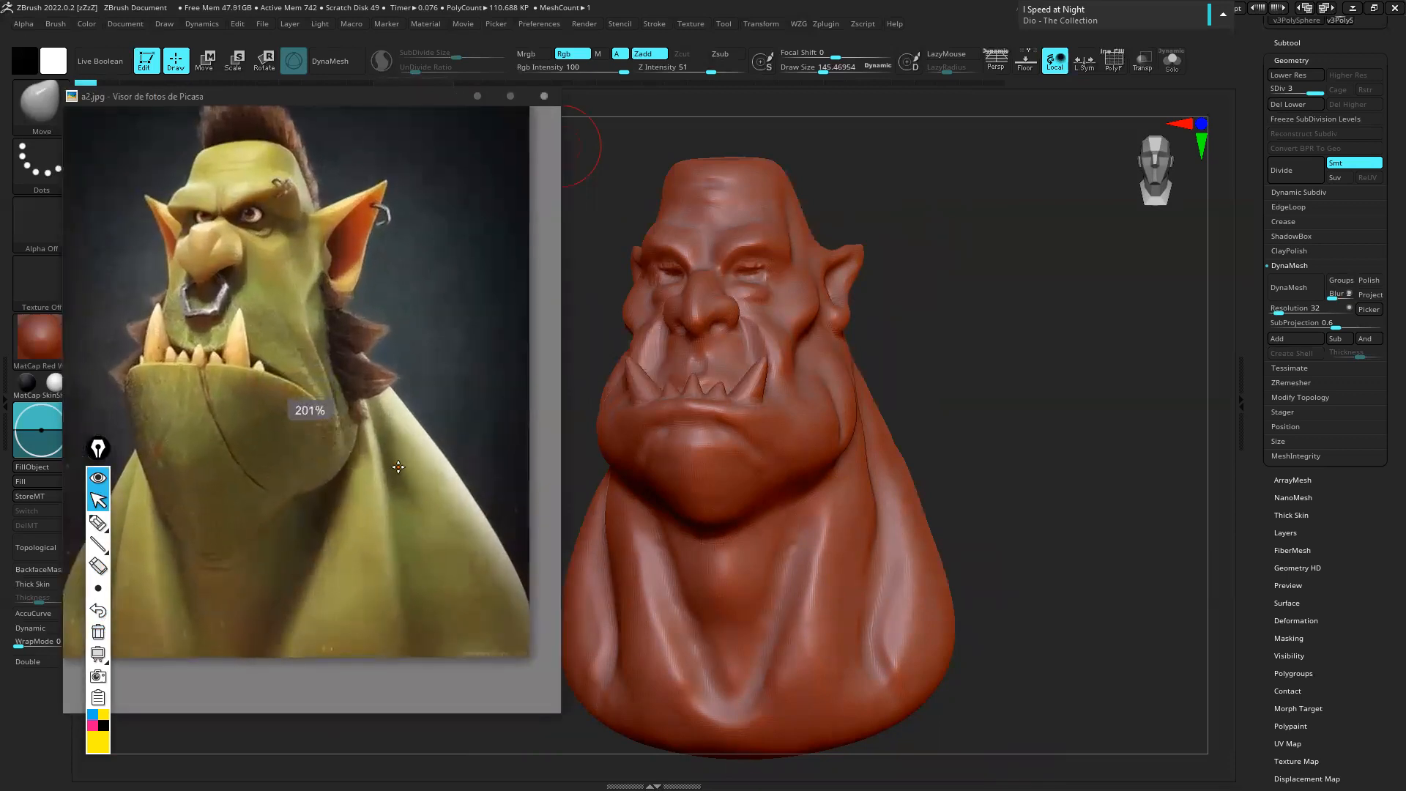
{"action": "scroll", "coordinate": [403, 323], "scroll_direction": "down", "scroll_amount": 3}
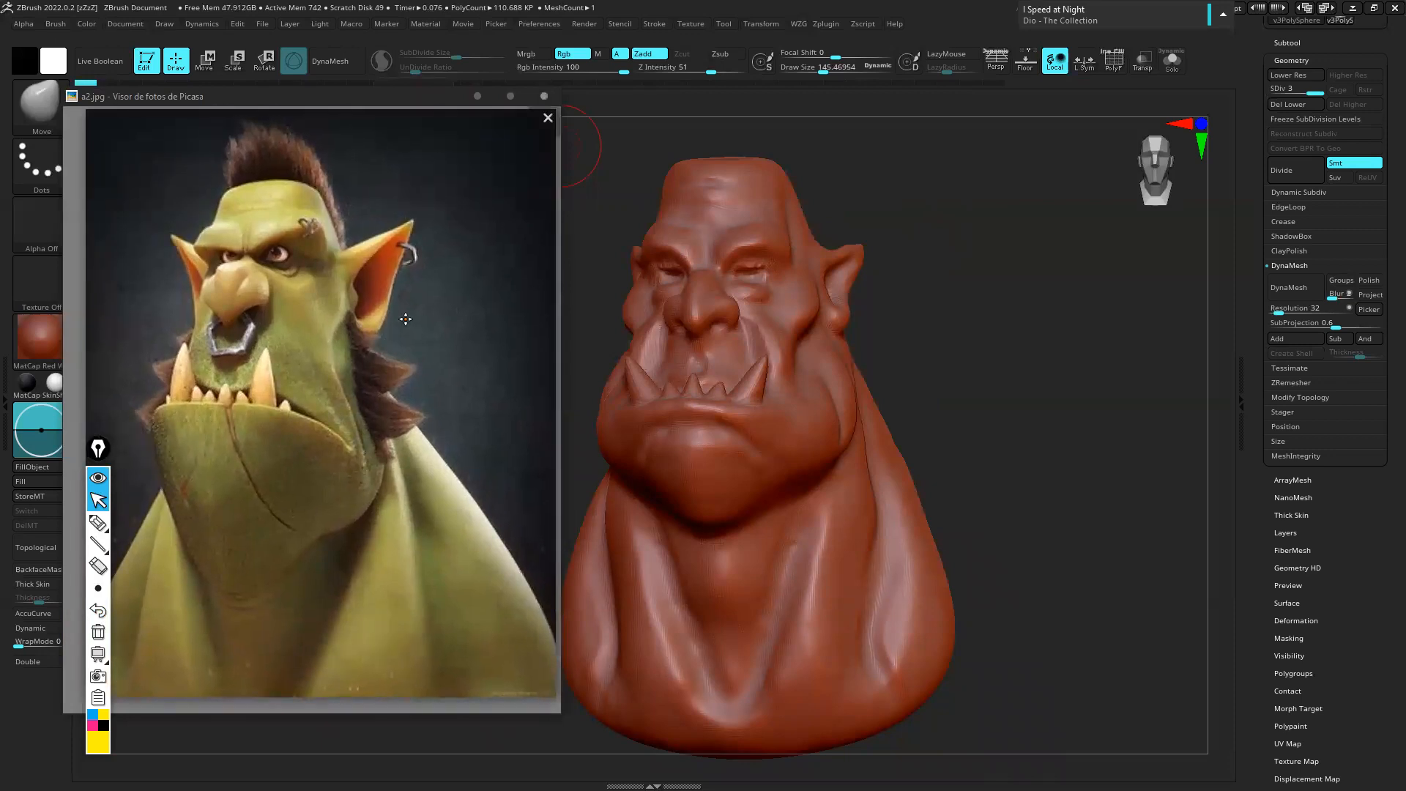
Trace the orc's head contour, jaw, brow line and facial centre line on the reference with the yellow annotation pen
{"action": "left_click", "coordinate": [99, 522]}
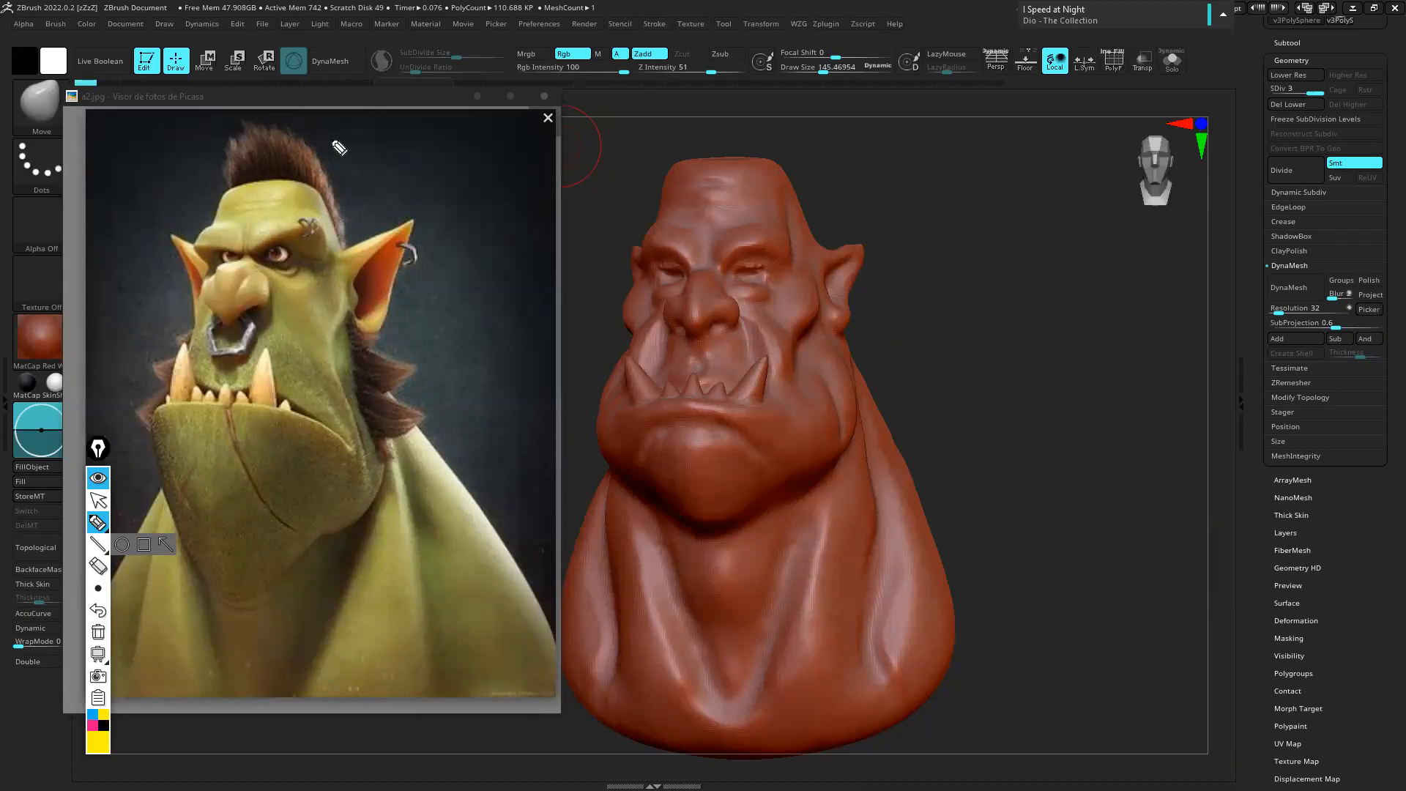
{"action": "left_click_drag", "start_coordinate": [228, 325], "coordinate": [267, 614]}
{"action": "mouse_move", "coordinate": [302, 158]}
{"action": "left_mouse_down"}
{"action": "mouse_move", "coordinate": [311, 150]}
{"action": "mouse_move", "coordinate": [280, 178]}
{"action": "left_mouse_up"}
{"action": "left_click_drag", "start_coordinate": [275, 197], "coordinate": [226, 333]}
{"action": "left_click_drag", "start_coordinate": [228, 209], "coordinate": [181, 336]}
{"action": "left_click_drag", "start_coordinate": [220, 232], "coordinate": [172, 456]}
{"action": "left_click_drag", "start_coordinate": [181, 409], "coordinate": [193, 568]}
{"action": "left_click_drag", "start_coordinate": [284, 597], "coordinate": [189, 545]}
{"action": "left_click_drag", "start_coordinate": [176, 490], "coordinate": [192, 565]}
{"action": "mouse_move", "coordinate": [223, 233]}
{"action": "left_mouse_down"}
{"action": "mouse_move", "coordinate": [277, 190]}
{"action": "mouse_move", "coordinate": [315, 238]}
{"action": "left_mouse_up"}
{"action": "mouse_move", "coordinate": [253, 191]}
{"action": "left_mouse_down"}
{"action": "mouse_move", "coordinate": [287, 182]}
{"action": "mouse_move", "coordinate": [328, 343]}
{"action": "left_mouse_up"}
{"action": "left_click_drag", "start_coordinate": [325, 225], "coordinate": [359, 471]}
{"action": "left_click_drag", "start_coordinate": [336, 394], "coordinate": [362, 517]}
{"action": "left_click_drag", "start_coordinate": [342, 431], "coordinate": [311, 588]}
{"action": "left_click_drag", "start_coordinate": [268, 602], "coordinate": [316, 582]}
{"action": "mouse_move", "coordinate": [325, 298]}
{"action": "left_mouse_down"}
{"action": "mouse_move", "coordinate": [368, 433]}
{"action": "mouse_move", "coordinate": [327, 562]}
{"action": "left_mouse_up"}
{"action": "left_click_drag", "start_coordinate": [355, 405], "coordinate": [331, 556]}
{"action": "left_click_drag", "start_coordinate": [345, 372], "coordinate": [328, 568]}
{"action": "left_click_drag", "start_coordinate": [221, 592], "coordinate": [204, 587]}
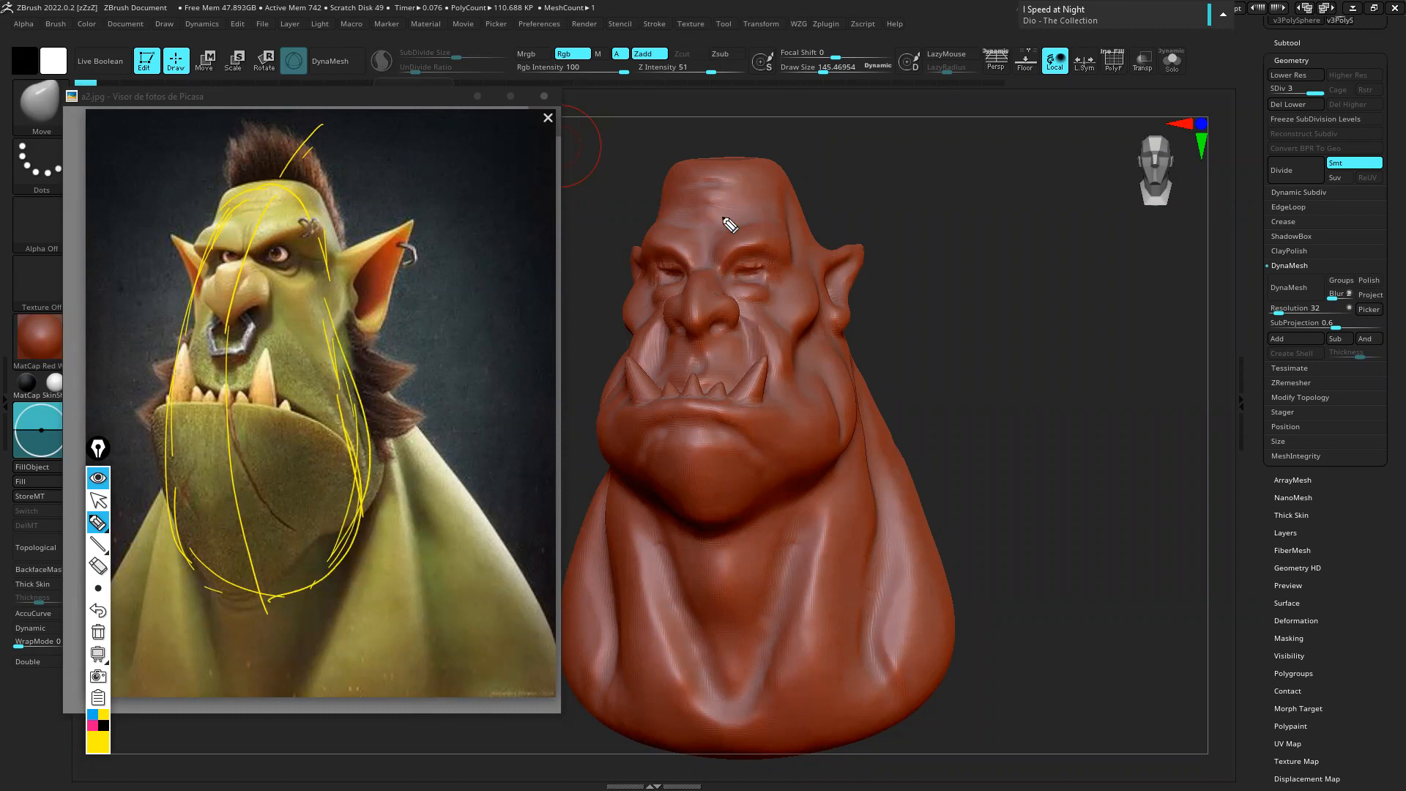
Draw horizontal guide lines carrying the top-of-head and chin levels from the reference across to the sculpt, marking the skull's corners
{"action": "mouse_move", "coordinate": [350, 183]}
{"action": "left_mouse_down"}
{"action": "mouse_move", "coordinate": [787, 176]}
{"action": "mouse_move", "coordinate": [773, 170]}
{"action": "left_mouse_up"}
{"action": "left_click_drag", "start_coordinate": [312, 171], "coordinate": [320, 210]}
{"action": "left_click_drag", "start_coordinate": [681, 160], "coordinate": [672, 192]}
{"action": "left_click_drag", "start_coordinate": [764, 155], "coordinate": [767, 183]}
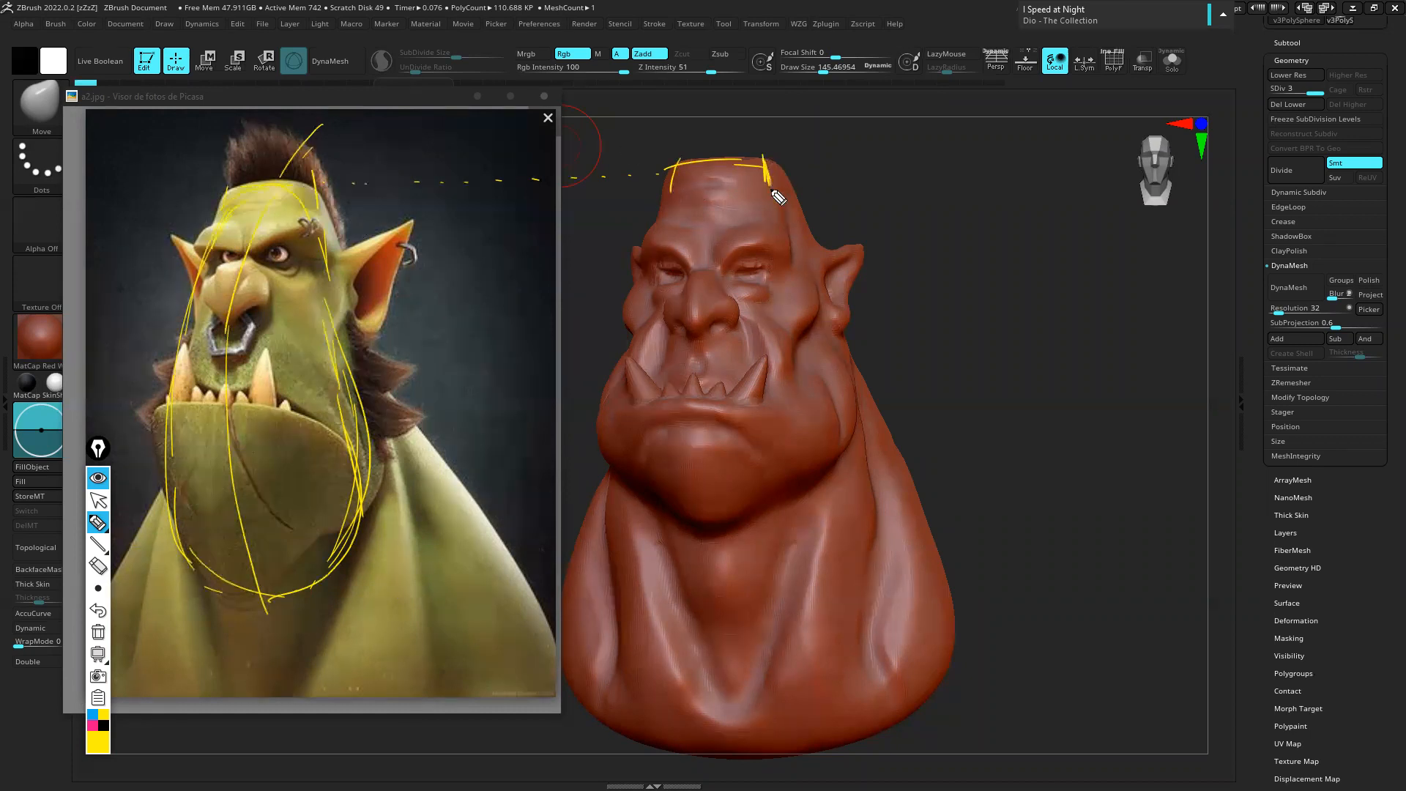
{"action": "left_click_drag", "start_coordinate": [375, 180], "coordinate": [325, 182]}
{"action": "left_click_drag", "start_coordinate": [296, 601], "coordinate": [778, 602]}
Sketch the reference's facial centre line and elongated head contour over the sculpt between the top and chin guides
{"action": "mouse_move", "coordinate": [687, 184]}
{"action": "left_mouse_down"}
{"action": "mouse_move", "coordinate": [663, 227]}
{"action": "mouse_move", "coordinate": [642, 398]}
{"action": "mouse_move", "coordinate": [657, 526]}
{"action": "mouse_move", "coordinate": [707, 584]}
{"action": "left_mouse_up"}
{"action": "left_click_drag", "start_coordinate": [640, 361], "coordinate": [643, 345]}
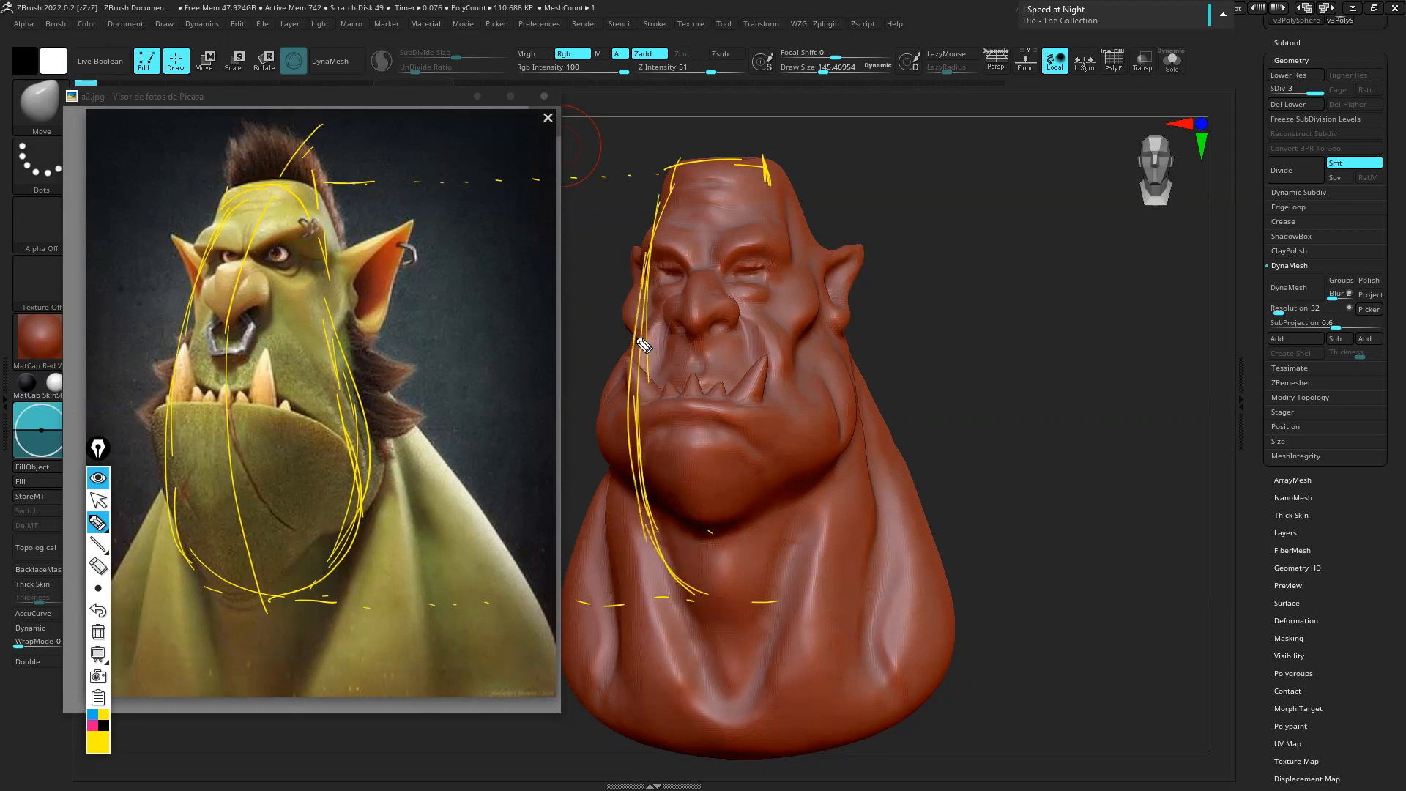
{"action": "mouse_move", "coordinate": [729, 172]}
{"action": "left_mouse_down"}
{"action": "mouse_move", "coordinate": [692, 471]}
{"action": "mouse_move", "coordinate": [721, 594]}
{"action": "mouse_move", "coordinate": [795, 568]}
{"action": "left_mouse_up"}
{"action": "mouse_move", "coordinate": [819, 484]}
{"action": "left_mouse_down"}
{"action": "mouse_move", "coordinate": [802, 552]}
{"action": "mouse_move", "coordinate": [810, 398]}
{"action": "left_mouse_up"}
{"action": "mouse_move", "coordinate": [807, 534]}
{"action": "left_mouse_down"}
{"action": "mouse_move", "coordinate": [817, 410]}
{"action": "mouse_move", "coordinate": [798, 338]}
{"action": "left_mouse_up"}
{"action": "left_click_drag", "start_coordinate": [769, 157], "coordinate": [780, 331]}
{"action": "left_click_drag", "start_coordinate": [787, 322], "coordinate": [798, 372]}
{"action": "left_click_drag", "start_coordinate": [664, 238], "coordinate": [637, 414]}
{"action": "left_click_drag", "start_coordinate": [659, 205], "coordinate": [630, 429]}
{"action": "left_click_drag", "start_coordinate": [650, 306], "coordinate": [628, 505]}
{"action": "mouse_move", "coordinate": [641, 388]}
{"action": "left_mouse_down"}
{"action": "mouse_move", "coordinate": [622, 426]}
{"action": "mouse_move", "coordinate": [674, 597]}
{"action": "mouse_move", "coordinate": [703, 593]}
{"action": "left_mouse_up"}
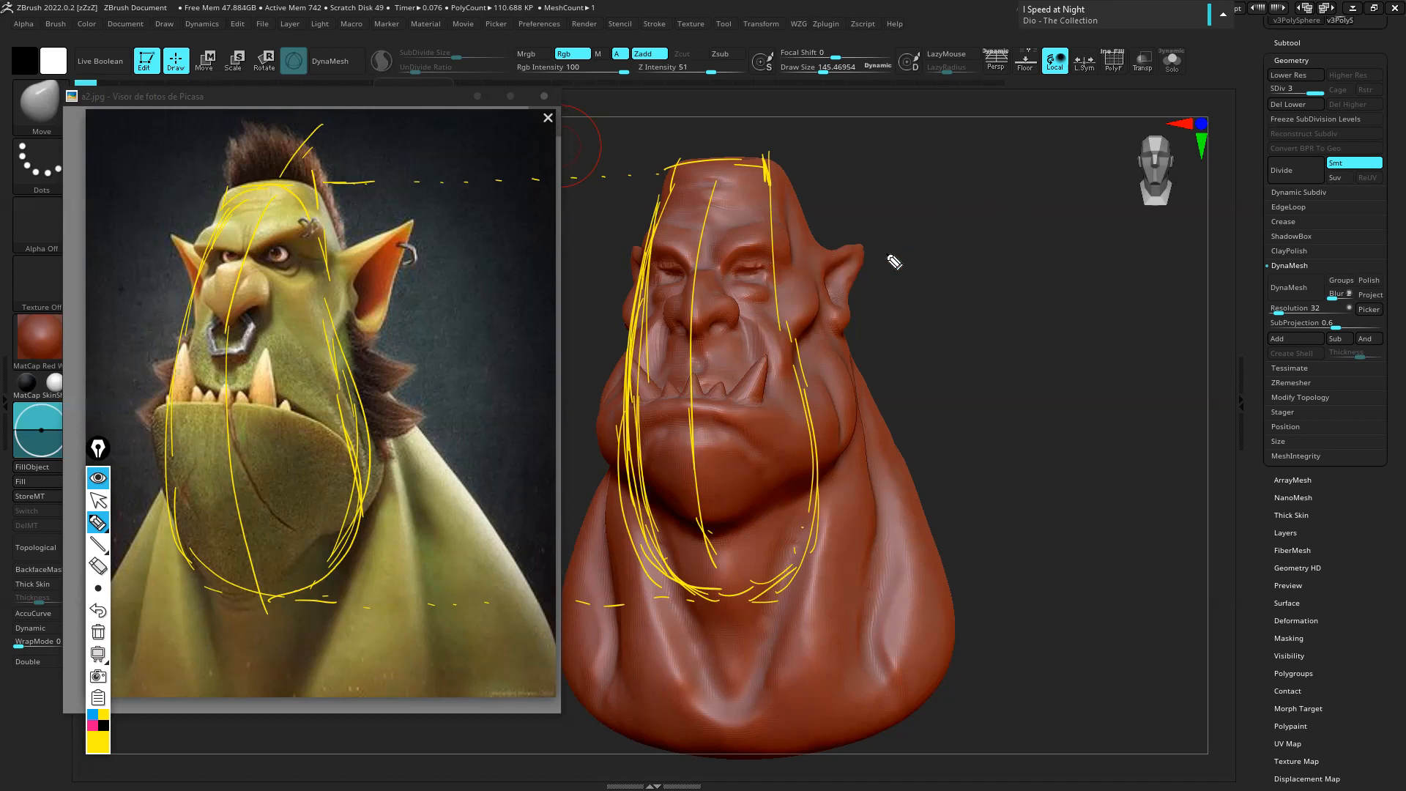
Carry the eye level across to the sculpt with a guide line and outline the eye sockets on both heads
{"action": "left_click_drag", "start_coordinate": [289, 258], "coordinate": [326, 256]}
{"action": "mouse_move", "coordinate": [586, 277]}
{"action": "left_mouse_down"}
{"action": "mouse_move", "coordinate": [442, 262]}
{"action": "mouse_move", "coordinate": [826, 262]}
{"action": "left_mouse_up"}
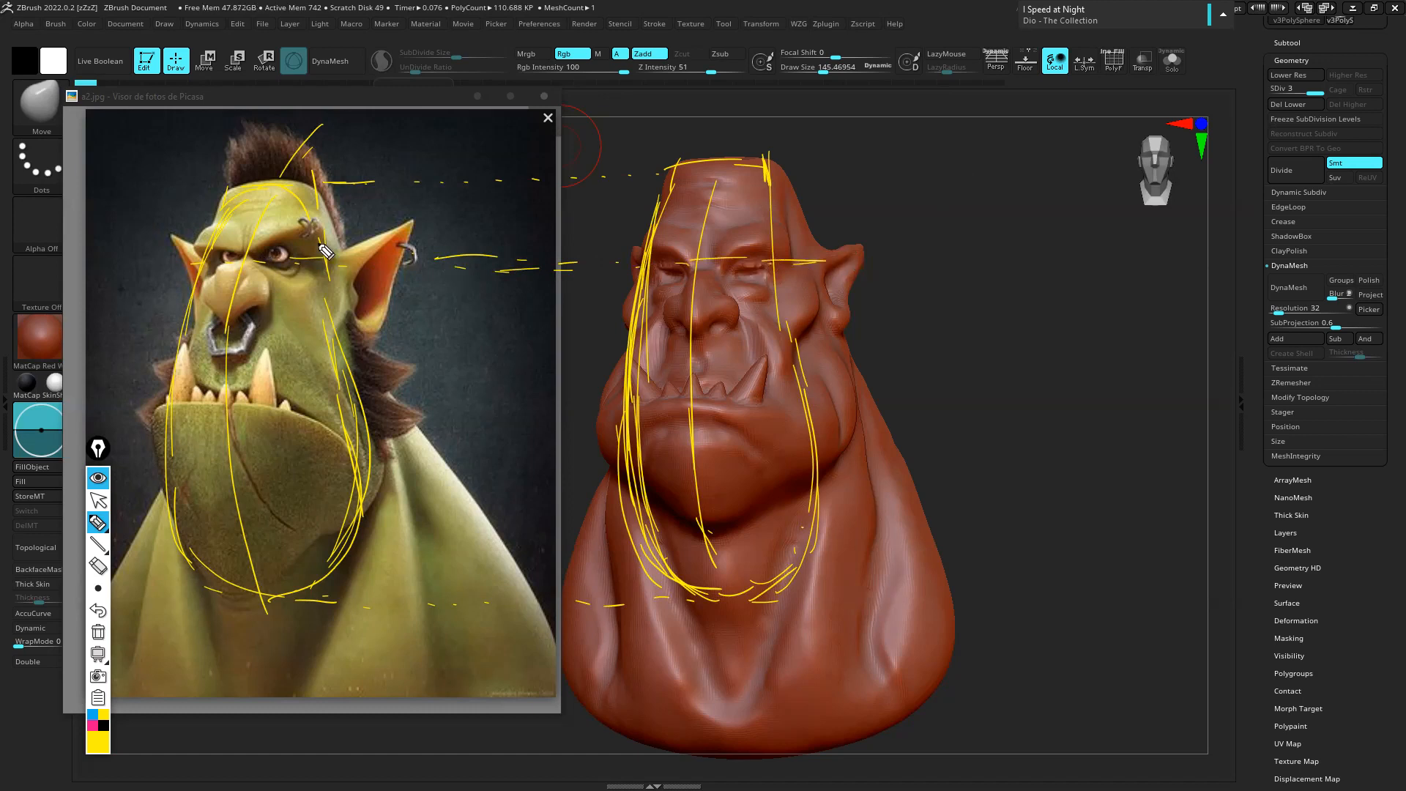
{"action": "mouse_move", "coordinate": [283, 243]}
{"action": "left_mouse_down"}
{"action": "mouse_move", "coordinate": [323, 249]}
{"action": "mouse_move", "coordinate": [203, 258]}
{"action": "mouse_move", "coordinate": [217, 287]}
{"action": "mouse_move", "coordinate": [231, 284]}
{"action": "left_mouse_up"}
{"action": "mouse_move", "coordinate": [772, 254]}
{"action": "left_mouse_down"}
{"action": "mouse_move", "coordinate": [753, 293]}
{"action": "mouse_move", "coordinate": [778, 251]}
{"action": "mouse_move", "coordinate": [764, 295]}
{"action": "mouse_move", "coordinate": [733, 287]}
{"action": "mouse_move", "coordinate": [776, 268]}
{"action": "left_mouse_up"}
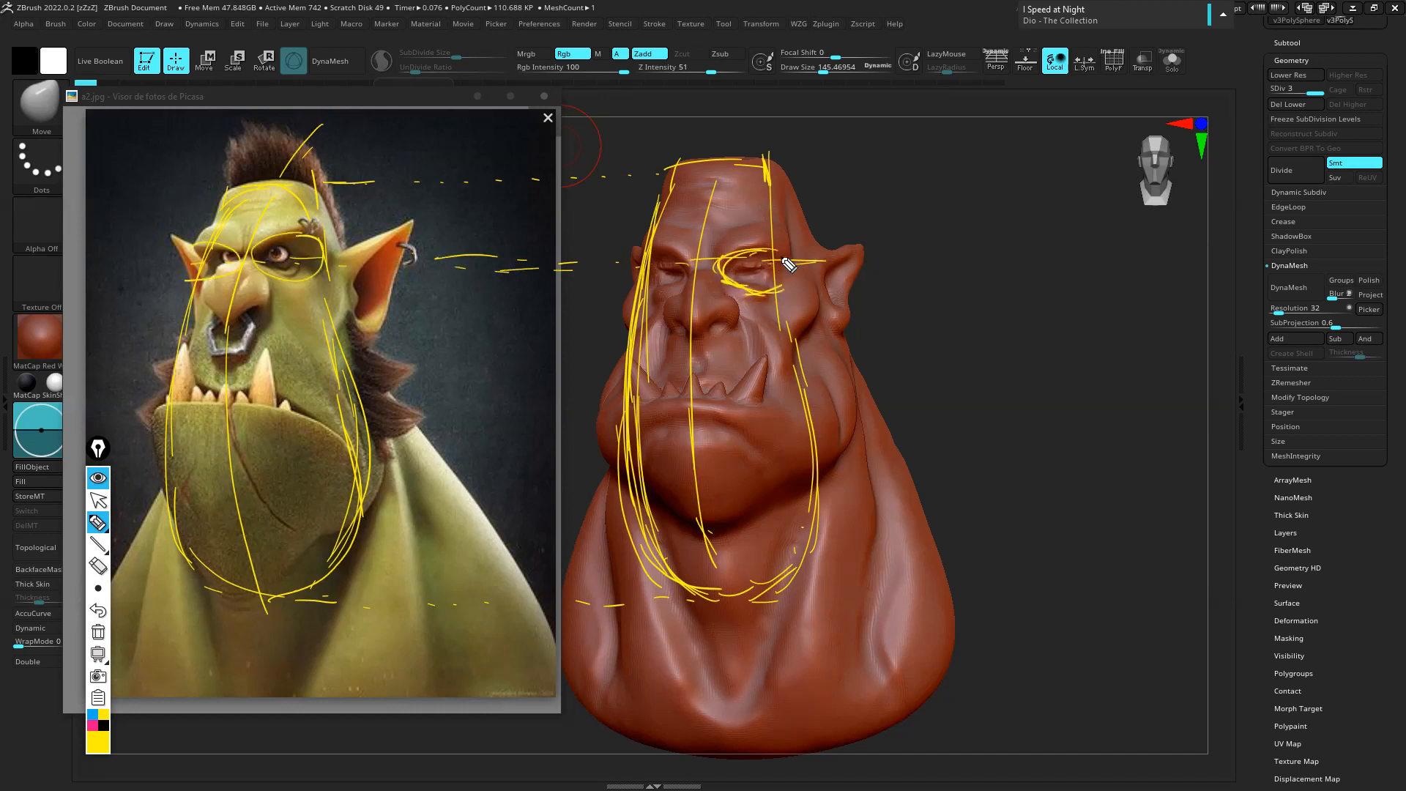
{"action": "mouse_move", "coordinate": [651, 251]}
{"action": "left_mouse_down"}
{"action": "mouse_move", "coordinate": [677, 262]}
{"action": "mouse_move", "coordinate": [646, 296]}
{"action": "left_mouse_up"}
Outline the large pointed ear on the reference and over the sculpt, and leave the annotation pen
{"action": "mouse_move", "coordinate": [354, 247]}
{"action": "left_mouse_down"}
{"action": "mouse_move", "coordinate": [416, 218]}
{"action": "mouse_move", "coordinate": [359, 343]}
{"action": "left_mouse_up"}
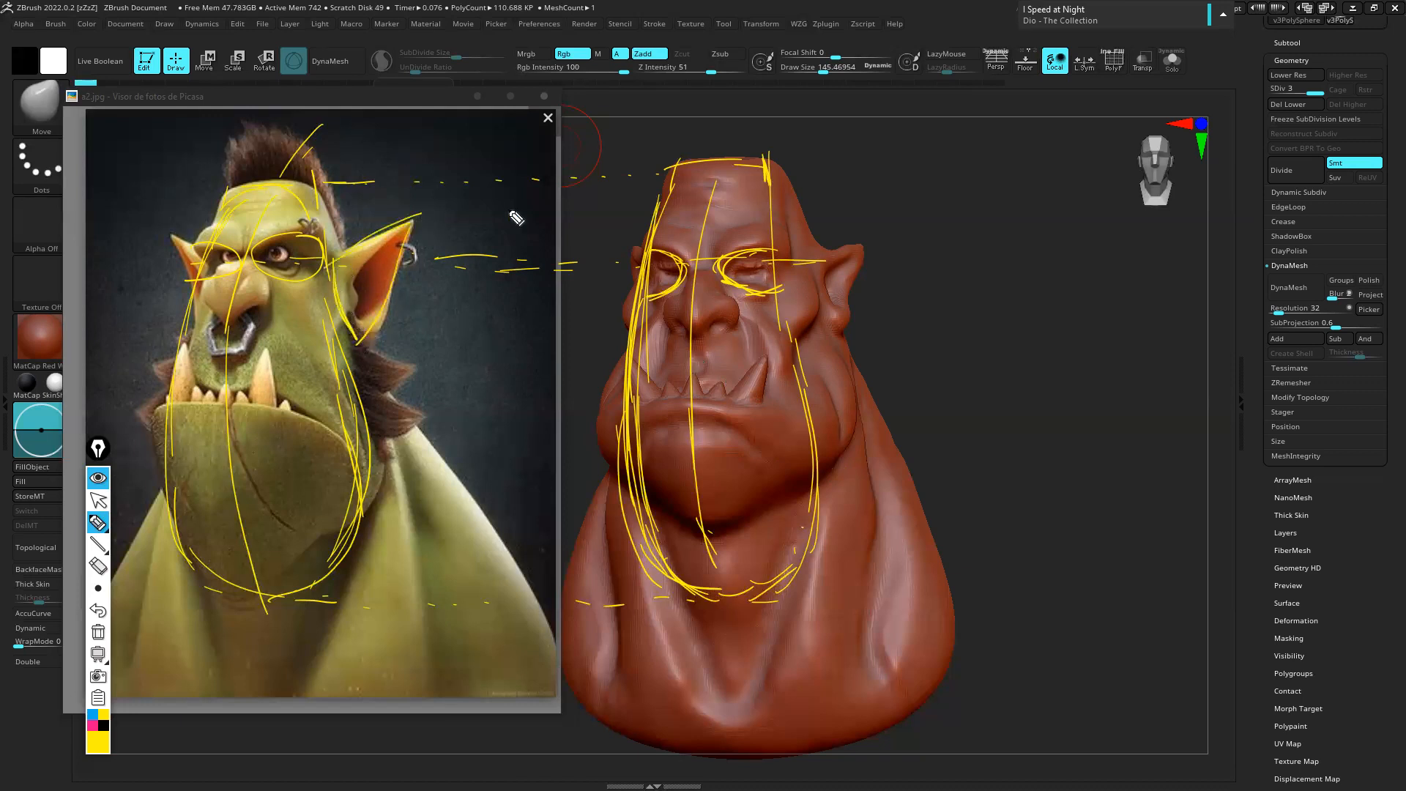
{"action": "left_click_drag", "start_coordinate": [806, 256], "coordinate": [836, 333]}
{"action": "left_click_drag", "start_coordinate": [805, 261], "coordinate": [900, 213]}
{"action": "mouse_move", "coordinate": [879, 287]}
{"action": "left_mouse_down"}
{"action": "mouse_move", "coordinate": [892, 213]}
{"action": "mouse_move", "coordinate": [841, 346]}
{"action": "left_mouse_up"}
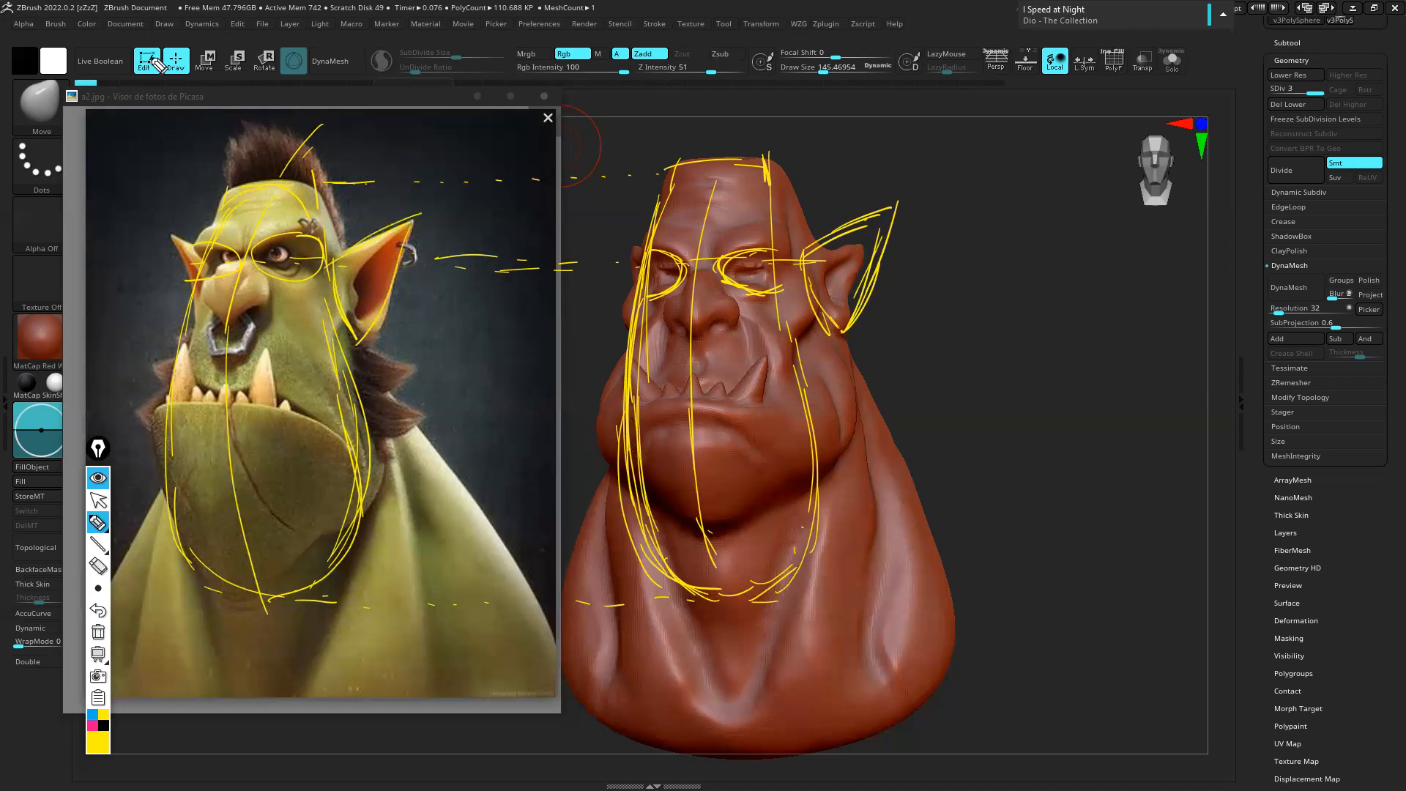
{"action": "left_click", "coordinate": [98, 501]}
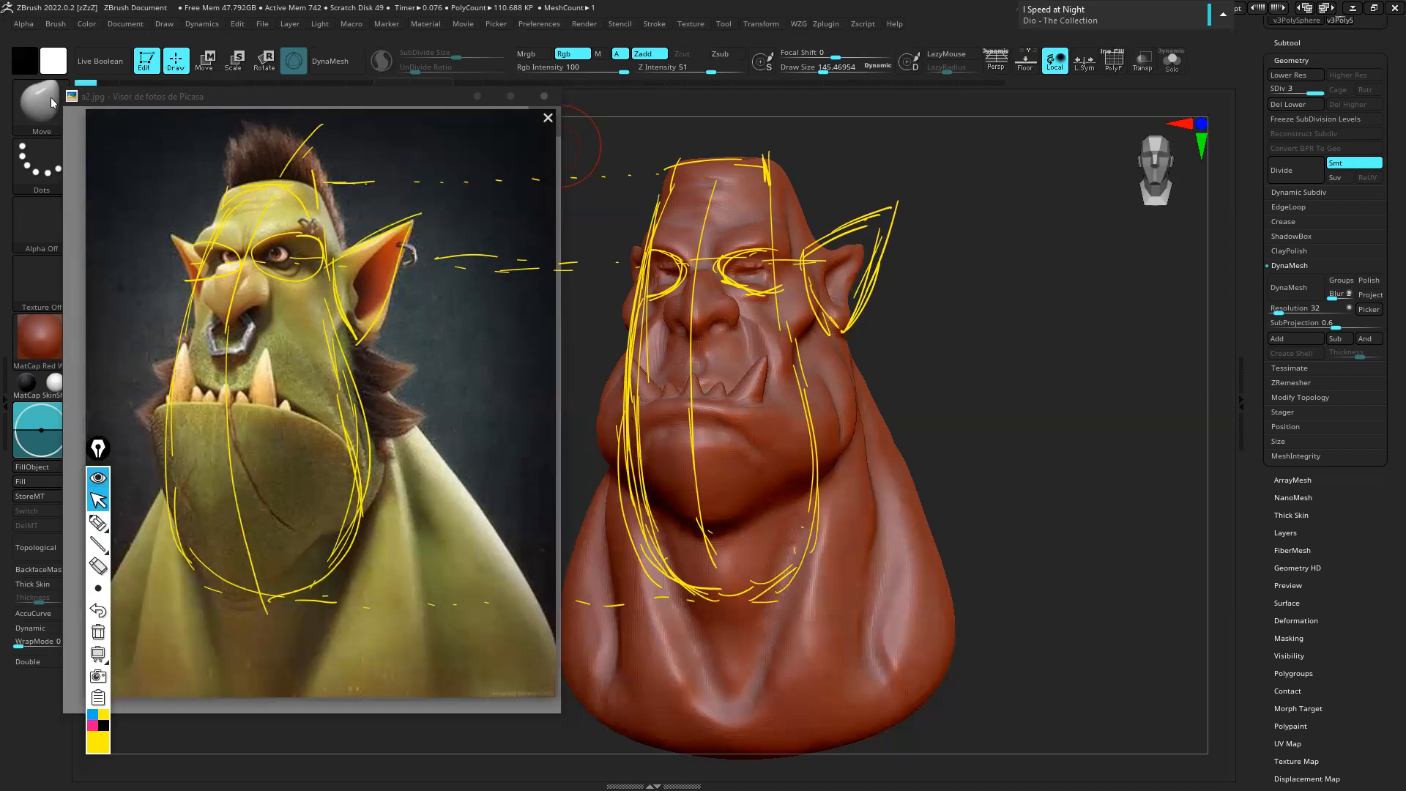
Pull the sculpt's mouth and jaw down toward the sketched chin line with the Move brush at a draw size of about 622
{"action": "left_click", "coordinate": [41, 107]}
{"action": "left_click", "coordinate": [41, 106]}
{"action": "key", "text": "s"}
{"action": "mouse_move", "coordinate": [589, 476]}
{"action": "left_mouse_down"}
{"action": "mouse_move", "coordinate": [672, 480]}
{"action": "mouse_move", "coordinate": [684, 495]}
{"action": "mouse_move", "coordinate": [657, 460]}
{"action": "mouse_move", "coordinate": [689, 458]}
{"action": "left_mouse_up"}
{"action": "key", "text": "s"}
{"action": "left_click", "coordinate": [680, 547]}
{"action": "key", "text": "s"}
{"action": "mouse_move", "coordinate": [688, 410]}
{"action": "left_mouse_down"}
{"action": "mouse_move", "coordinate": [687, 425]}
{"action": "mouse_move", "coordinate": [617, 439]}
{"action": "mouse_move", "coordinate": [683, 463]}
{"action": "mouse_move", "coordinate": [686, 480]}
{"action": "left_mouse_up"}
{"action": "key", "text": "s"}
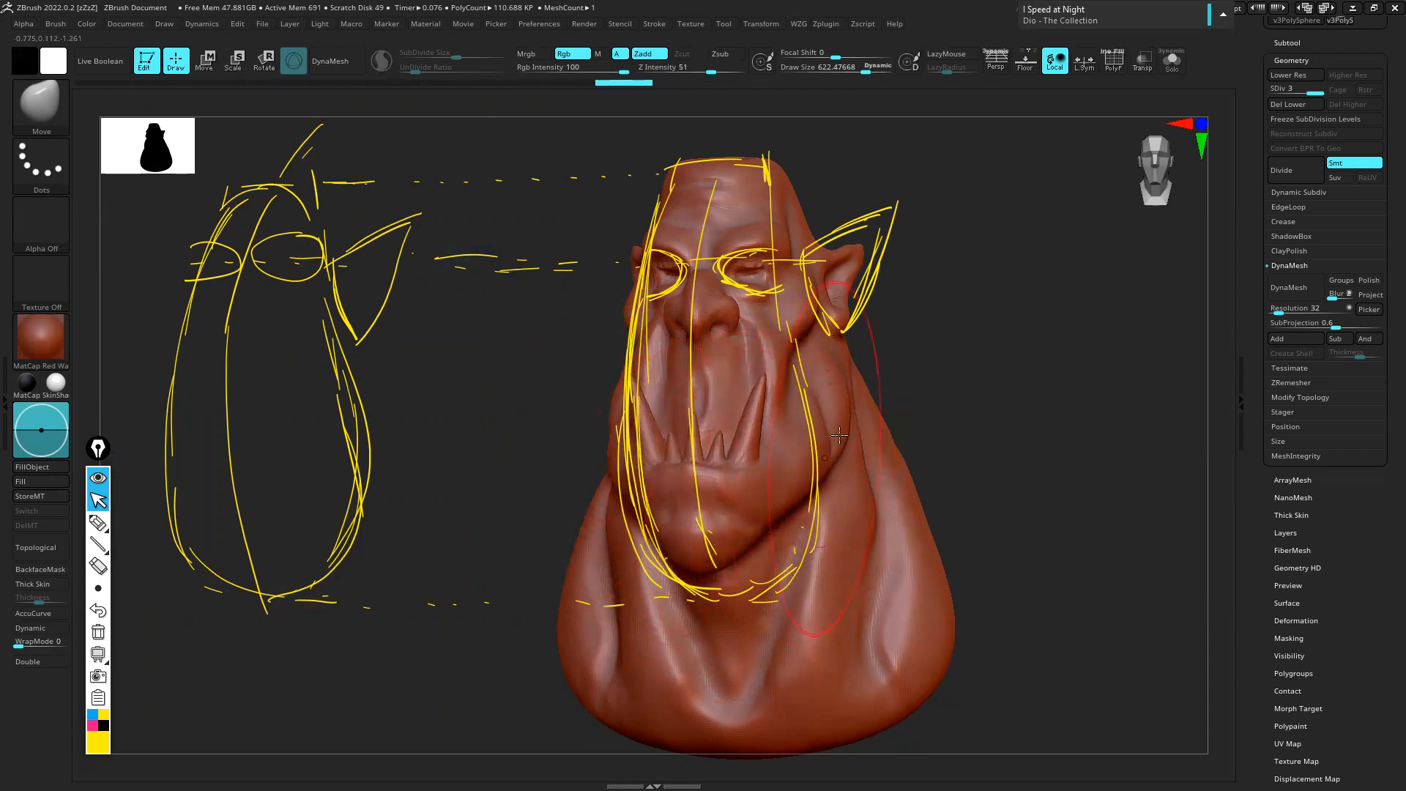
Set the draw size to about 439 and stretch the chin and sides of the jaw toward the sketched contour
{"action": "key", "text": "s"}
{"action": "mouse_move", "coordinate": [775, 496]}
{"action": "left_mouse_down"}
{"action": "mouse_move", "coordinate": [747, 495]}
{"action": "mouse_move", "coordinate": [740, 512]}
{"action": "mouse_move", "coordinate": [773, 548]}
{"action": "left_mouse_up"}
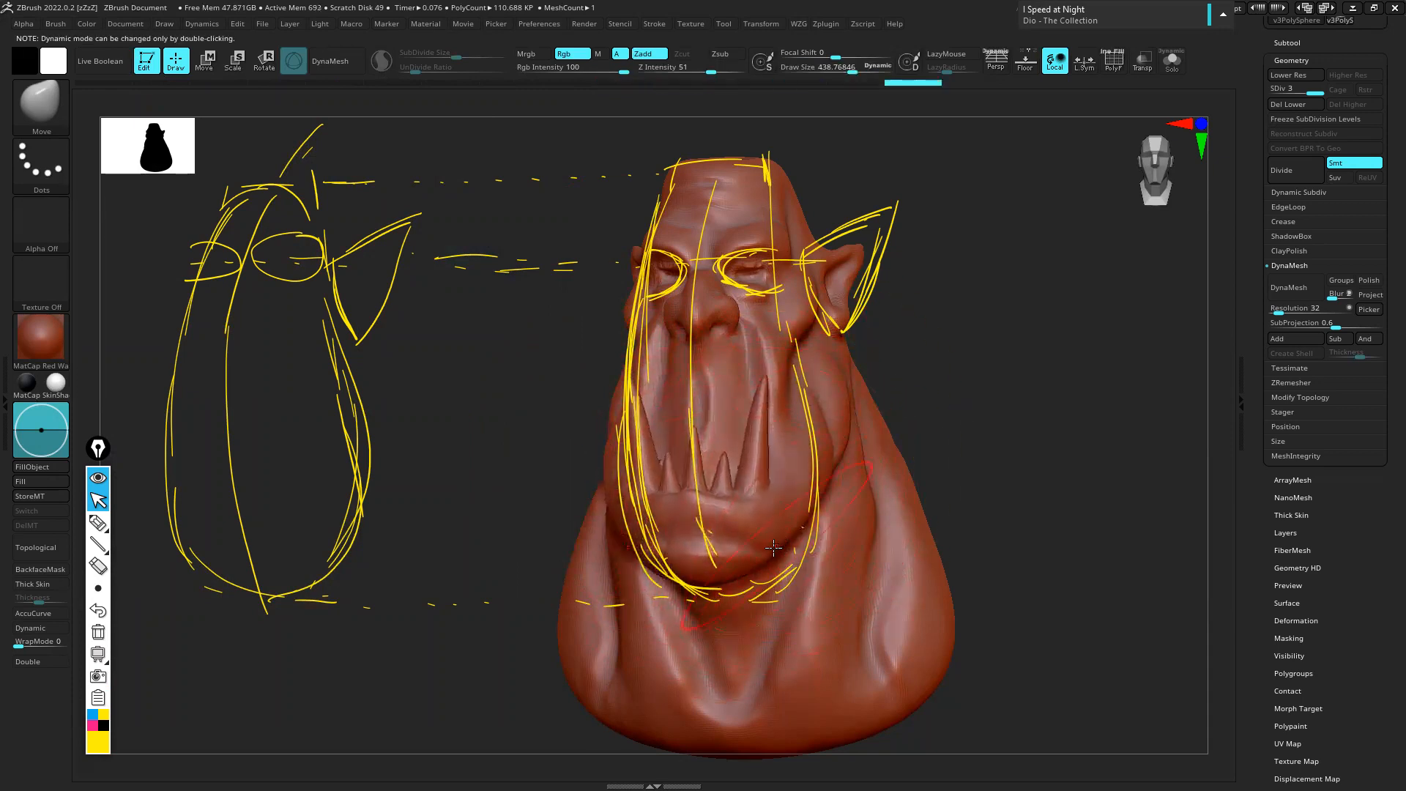
{"action": "left_click_drag", "start_coordinate": [740, 483], "coordinate": [736, 450]}
{"action": "left_click_drag", "start_coordinate": [644, 528], "coordinate": [619, 476]}
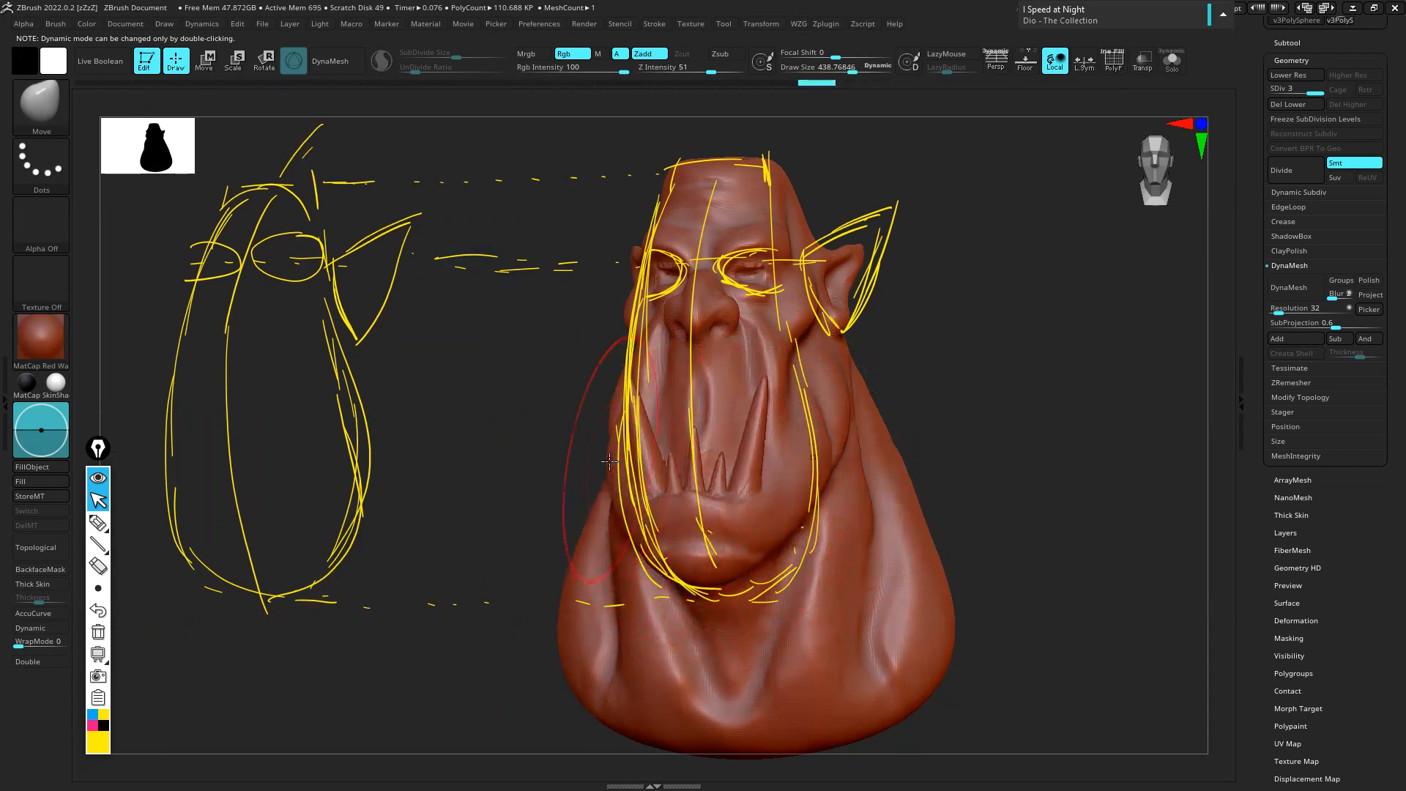
Enlarge the brush to a draw size of about 775 and push the side of the head inward to narrow it
{"action": "key", "text": "s"}
{"action": "left_click_drag", "start_coordinate": [833, 405], "coordinate": [872, 405]}
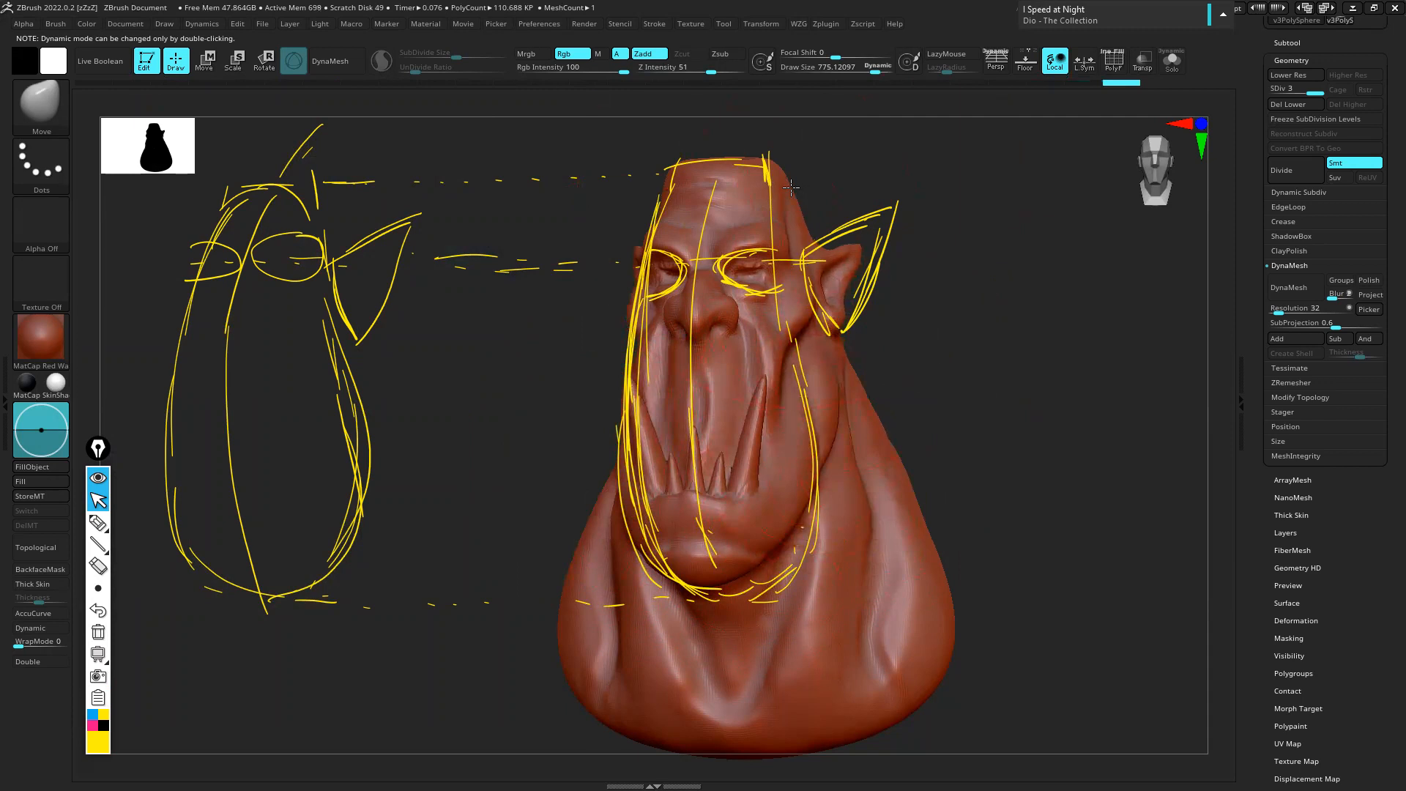
{"action": "left_click_drag", "start_coordinate": [842, 278], "coordinate": [828, 272]}
Reduce the draw size to about 295 and pull the ear tip up and outward to fill the sketched ear outline
{"action": "key", "text": "s"}
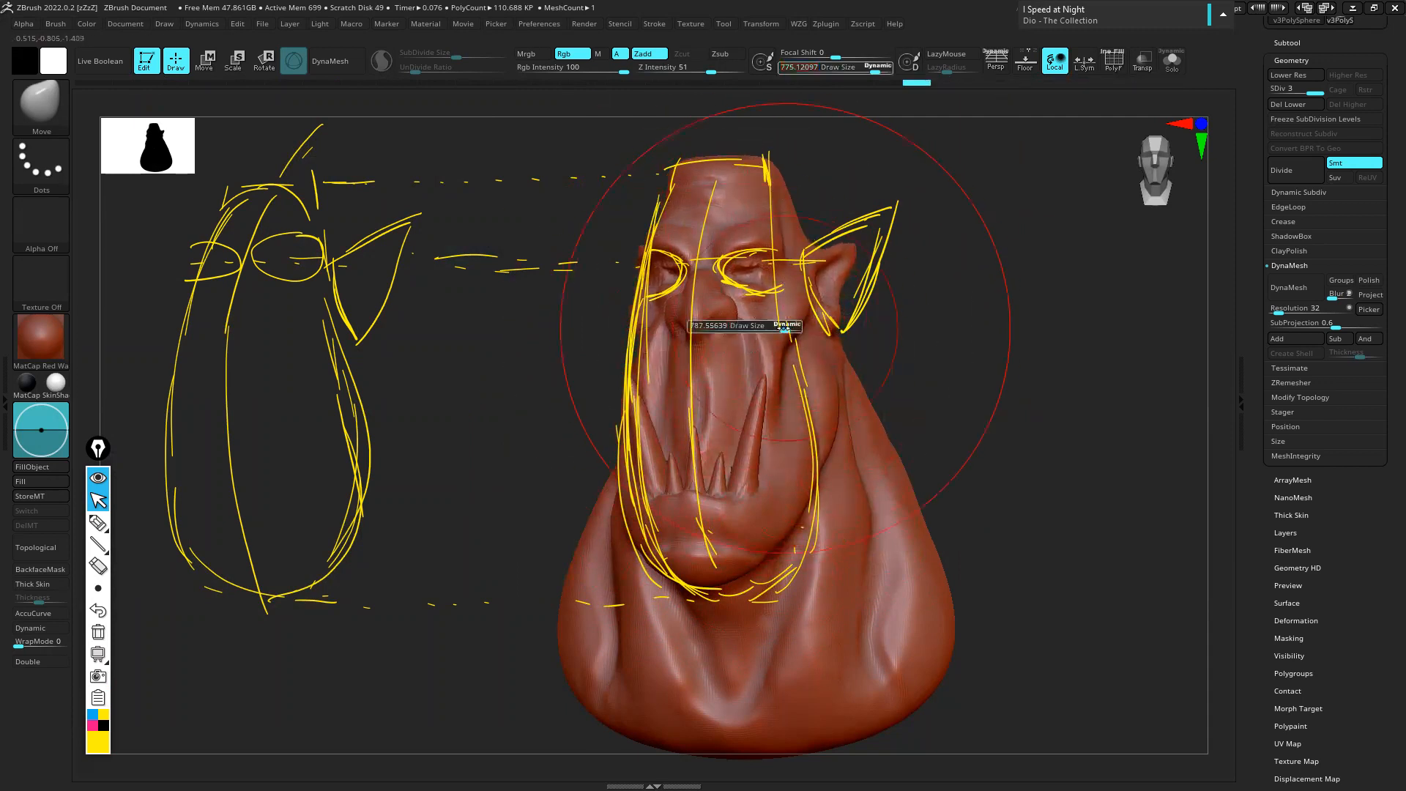
{"action": "left_click_drag", "start_coordinate": [785, 329], "coordinate": [761, 329]}
{"action": "key", "text": "s"}
{"action": "mouse_move", "coordinate": [866, 236]}
{"action": "left_mouse_down"}
{"action": "mouse_move", "coordinate": [843, 236]}
{"action": "mouse_move", "coordinate": [890, 227]}
{"action": "mouse_move", "coordinate": [850, 254]}
{"action": "mouse_move", "coordinate": [852, 271]}
{"action": "mouse_move", "coordinate": [882, 224]}
{"action": "left_mouse_up"}
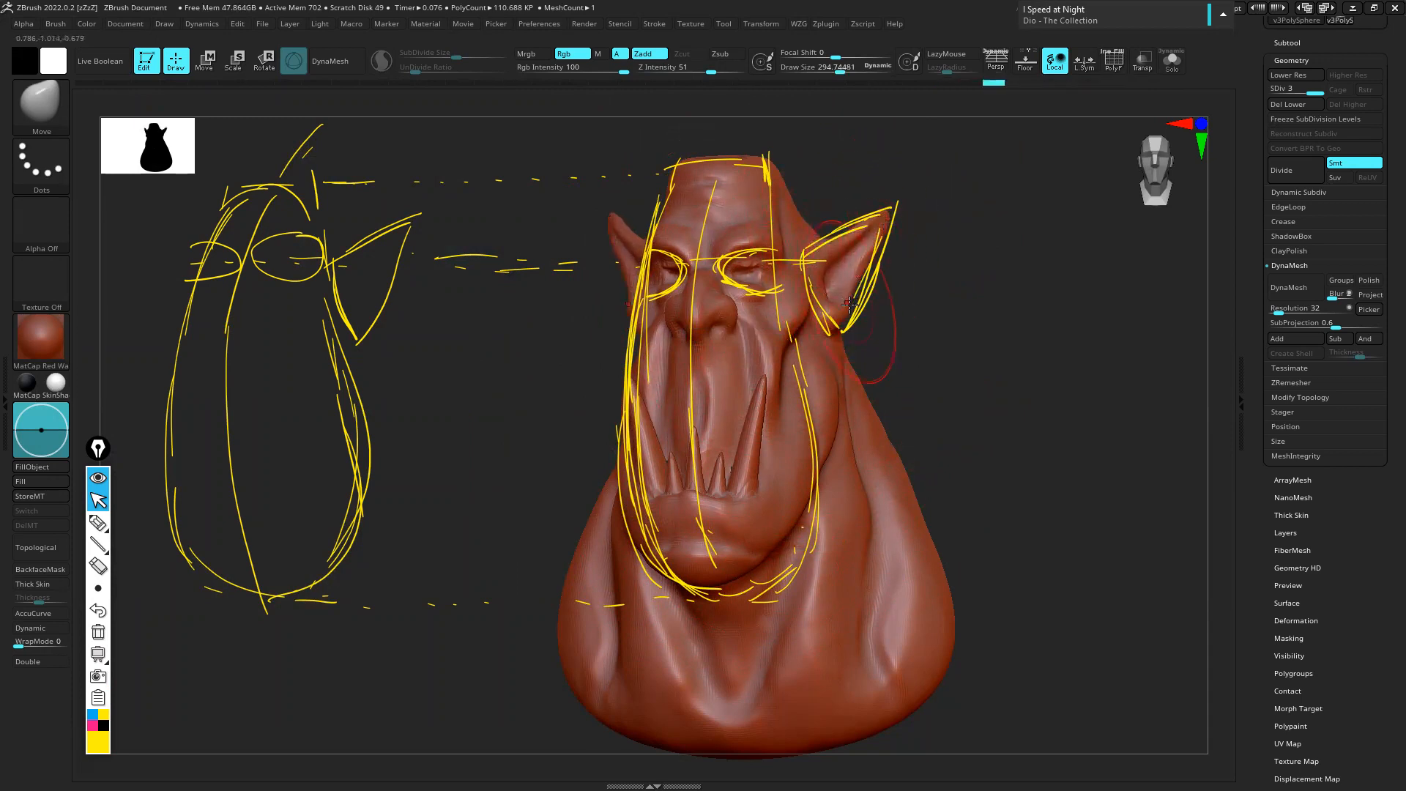
Set the draw size to about 590 and move the jaw and chin outward and down to meet the drawn contour
{"action": "key", "text": "s"}
{"action": "left_click_drag", "start_coordinate": [763, 509], "coordinate": [804, 508]}
{"action": "key", "text": "s"}
{"action": "left_click_drag", "start_coordinate": [835, 399], "coordinate": [840, 399]}
{"action": "key", "text": "s"}
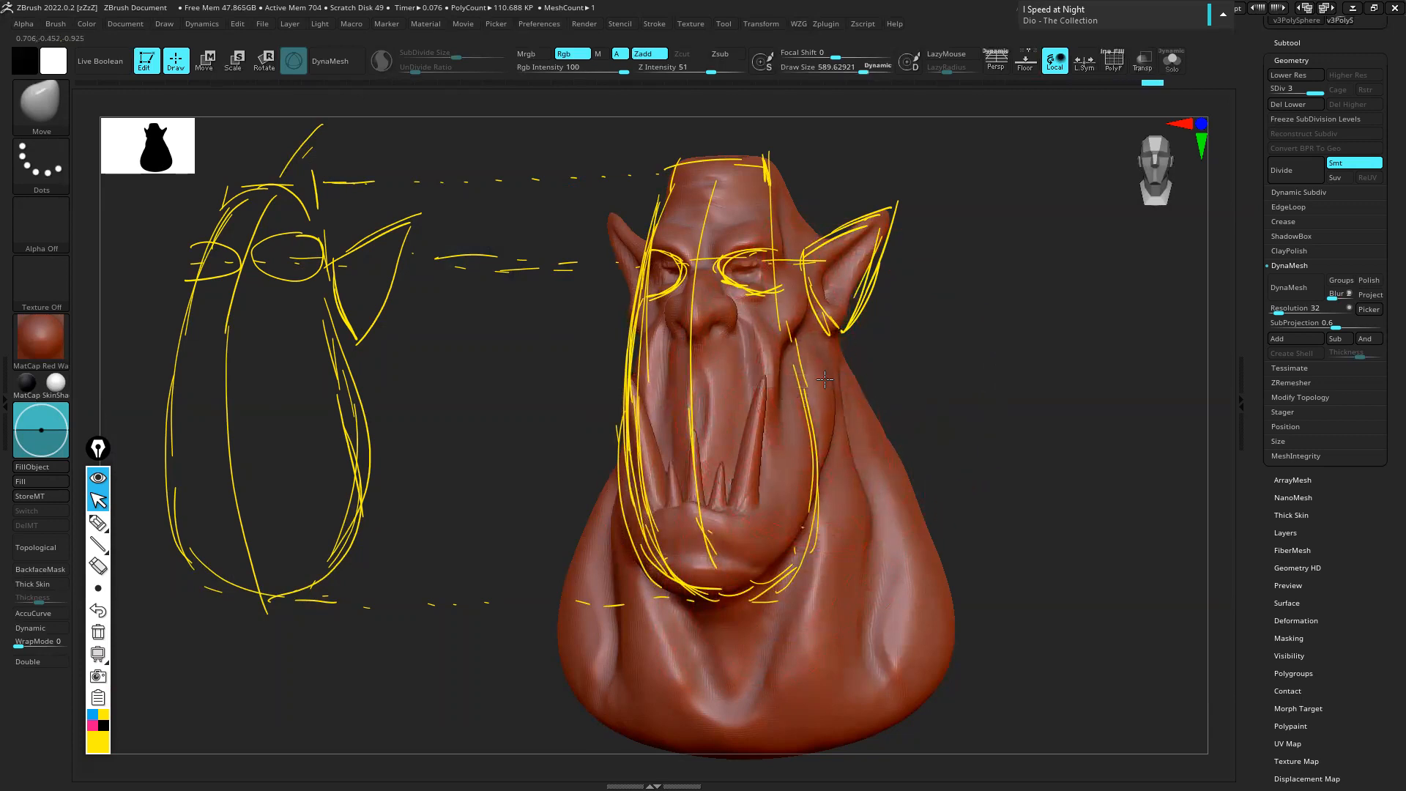
{"action": "mouse_move", "coordinate": [767, 488]}
{"action": "left_mouse_down"}
{"action": "mouse_move", "coordinate": [770, 476]}
{"action": "mouse_move", "coordinate": [778, 493]}
{"action": "left_mouse_up"}
{"action": "left_click_drag", "start_coordinate": [767, 550], "coordinate": [763, 563]}
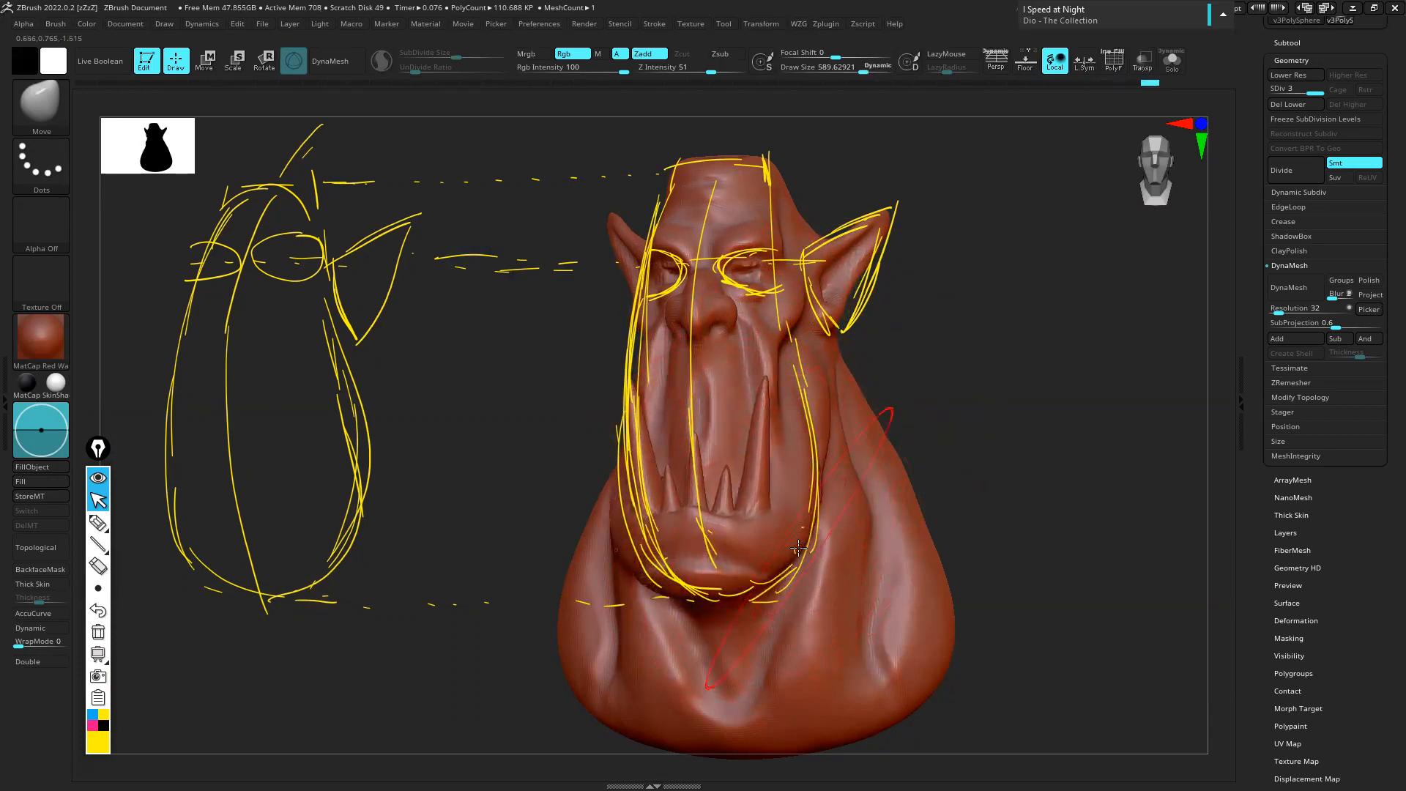
Refine the lower jaw's edge with a draw size of about 367 and hide the yellow annotations
{"action": "key", "text": "s"}
{"action": "left_click_drag", "start_coordinate": [624, 539], "coordinate": [596, 540]}
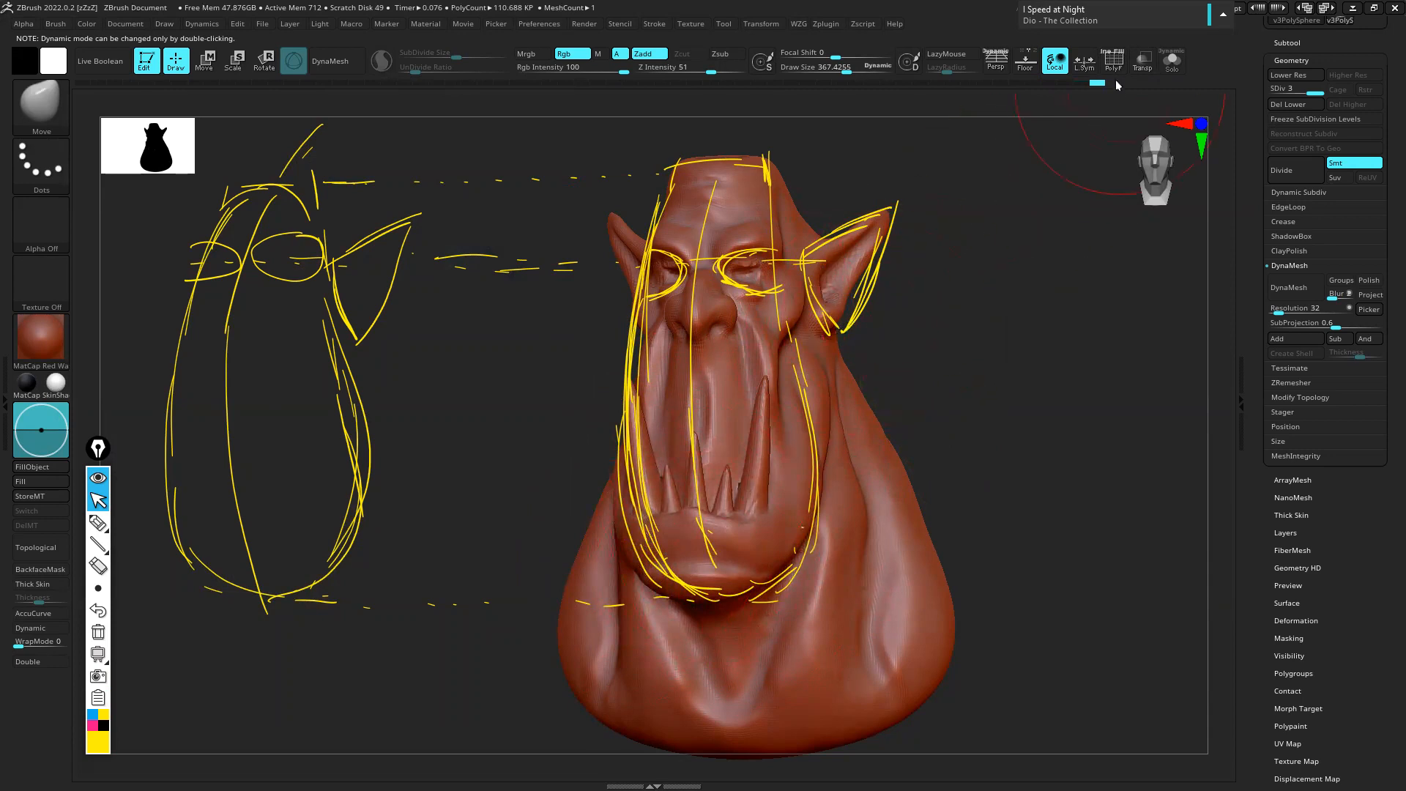
{"action": "left_click", "coordinate": [98, 479]}
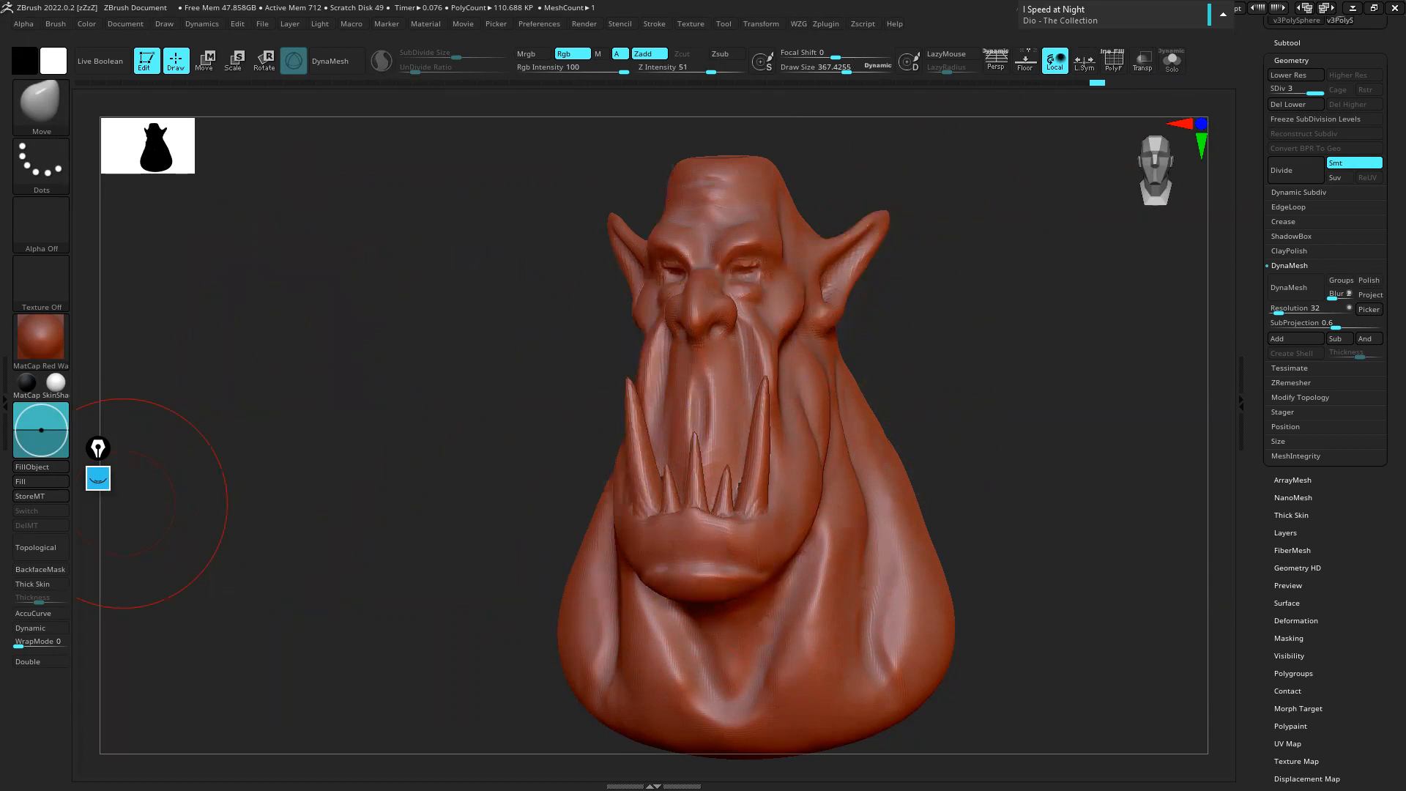
Compare the sculpt with the a2.jpg reference and raise the lower lip line to shorten the tusks and teeth
{"action": "key", "text": "alt+Tab"}
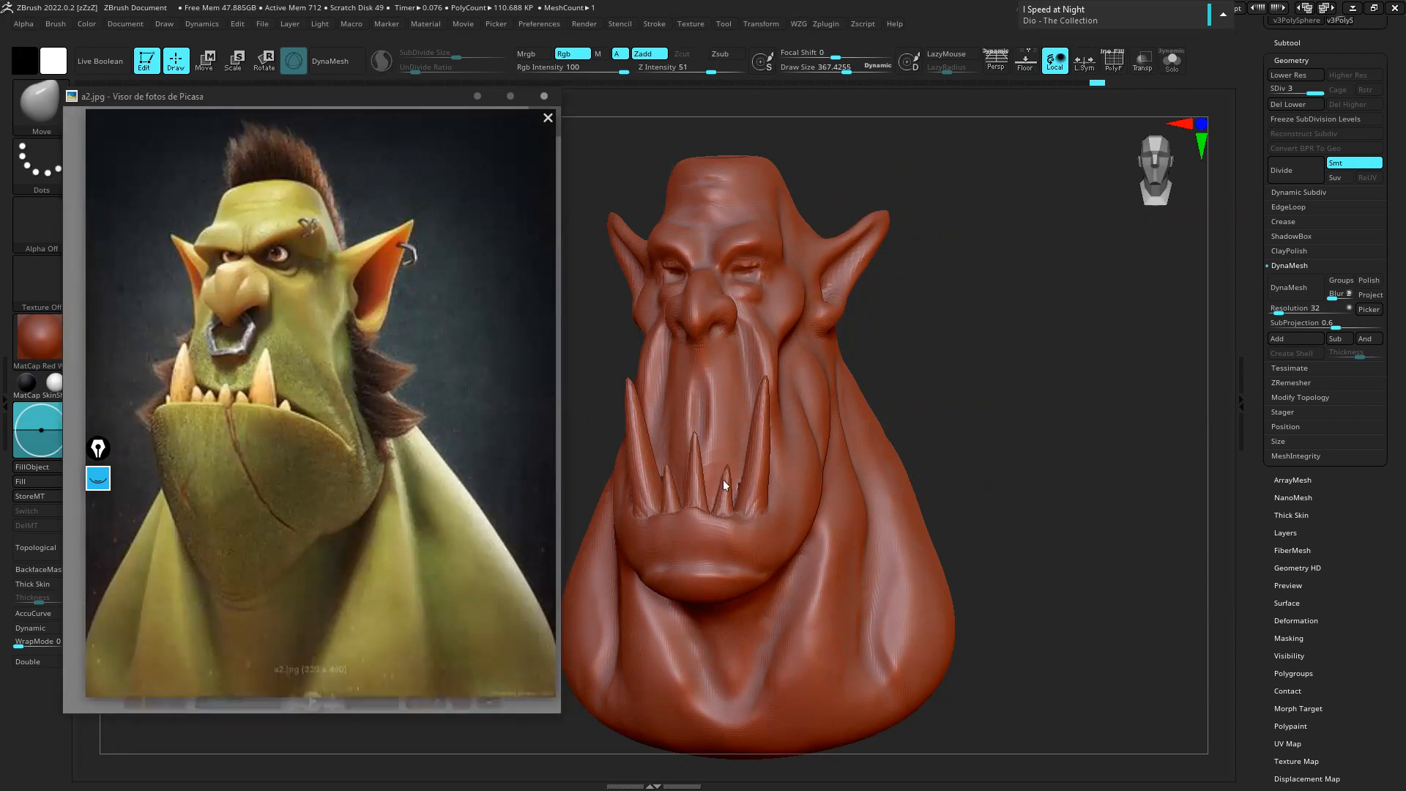
{"action": "key", "text": "alt+Tab"}
{"action": "mouse_move", "coordinate": [651, 520]}
{"action": "left_mouse_down"}
{"action": "mouse_move", "coordinate": [642, 509]}
{"action": "mouse_move", "coordinate": [703, 484]}
{"action": "mouse_move", "coordinate": [648, 476]}
{"action": "mouse_move", "coordinate": [659, 472]}
{"action": "mouse_move", "coordinate": [761, 492]}
{"action": "left_mouse_up"}
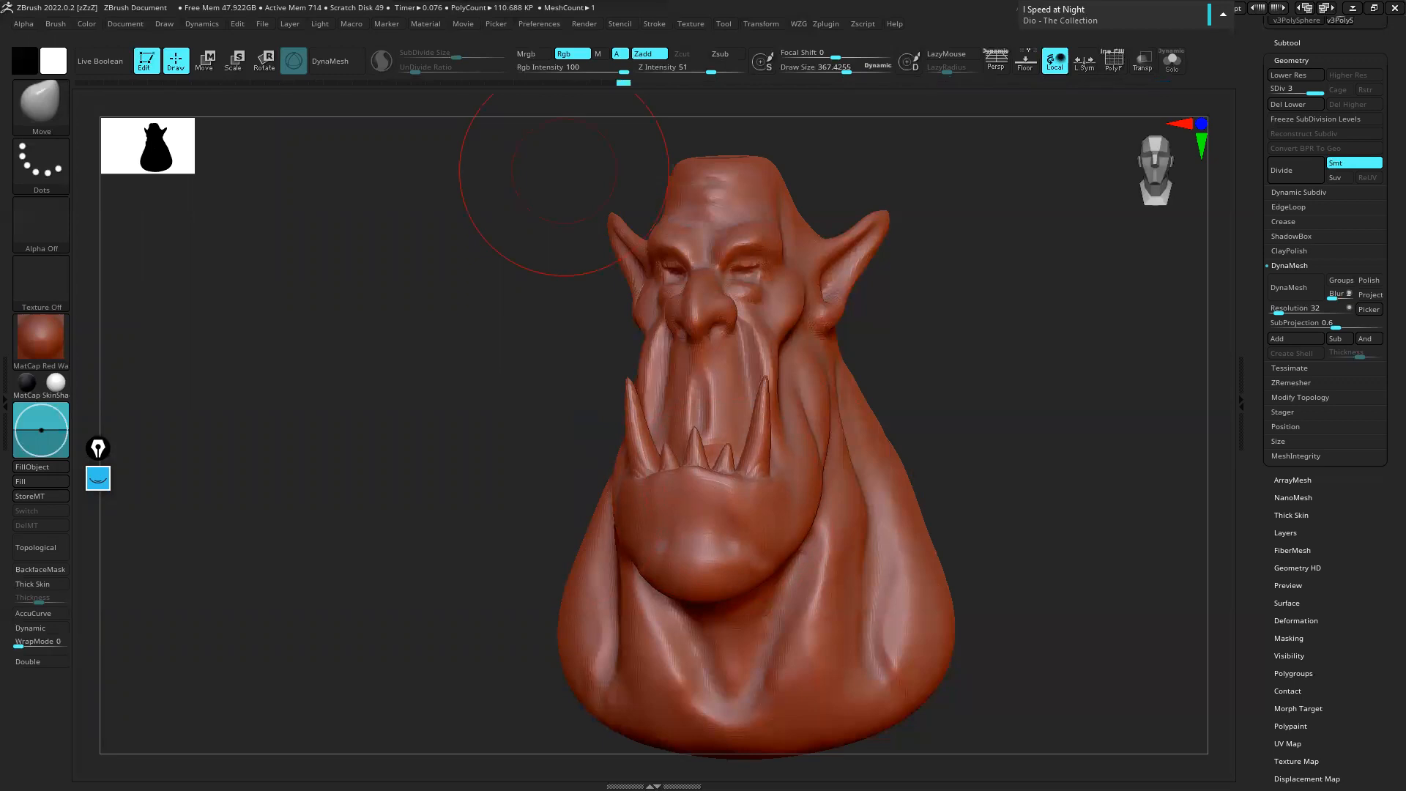
{"action": "key", "text": "alt+Tab"}
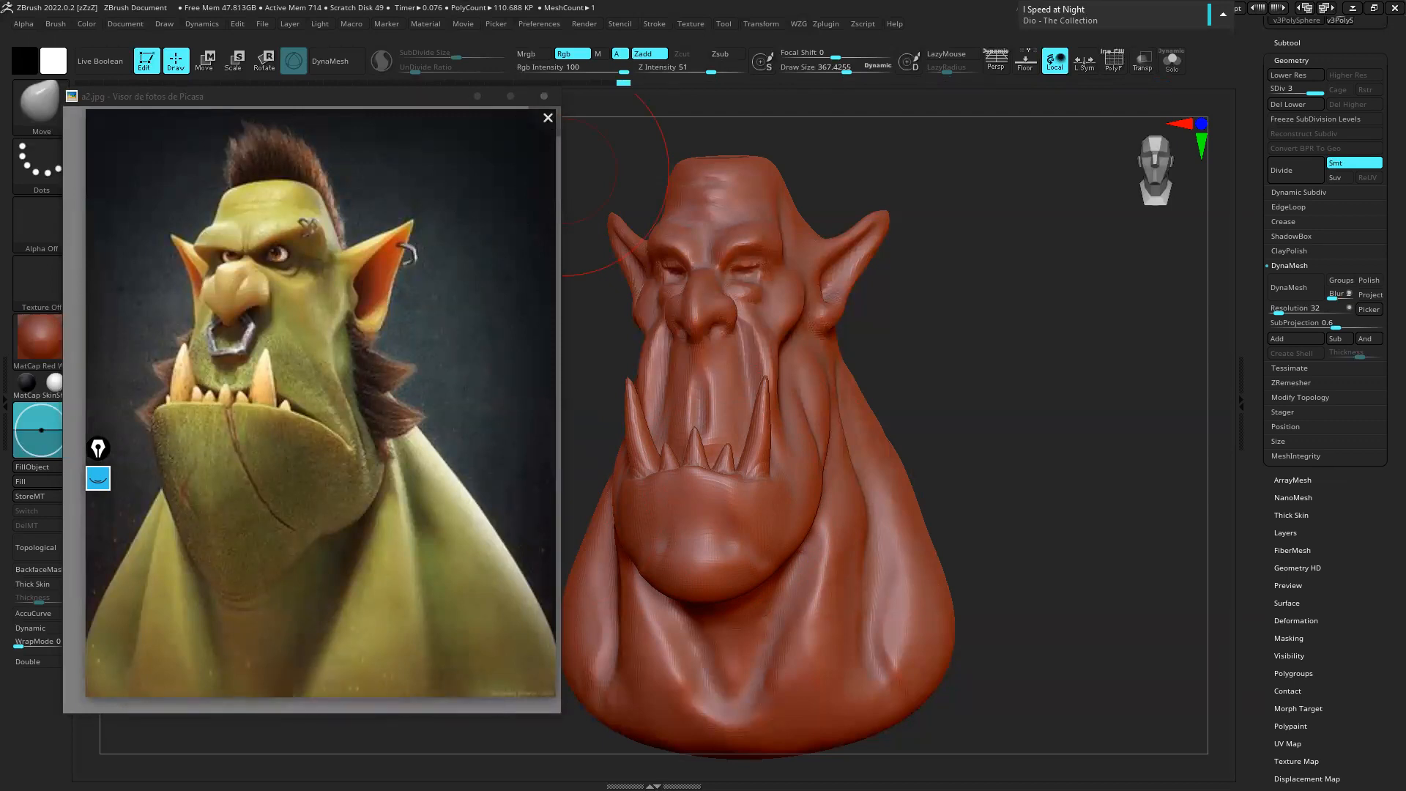
Place the floating copy of the orc reference beside the sculpt, enlarge it to cover the a2.jpg preview and close the original image viewer
{"action": "left_click_drag", "start_coordinate": [320, 2], "coordinate": [174, 220]}
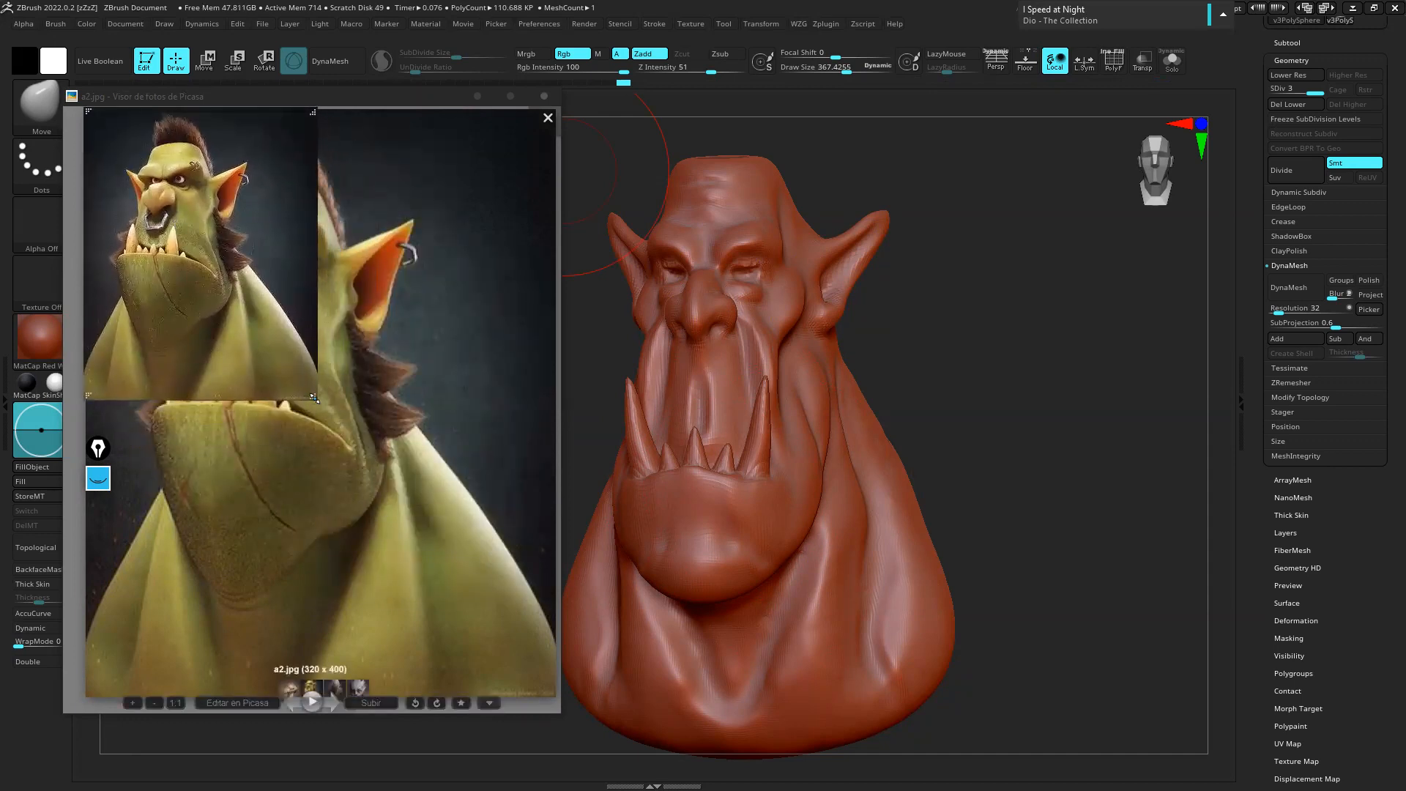
{"action": "left_click_drag", "start_coordinate": [315, 399], "coordinate": [545, 696]}
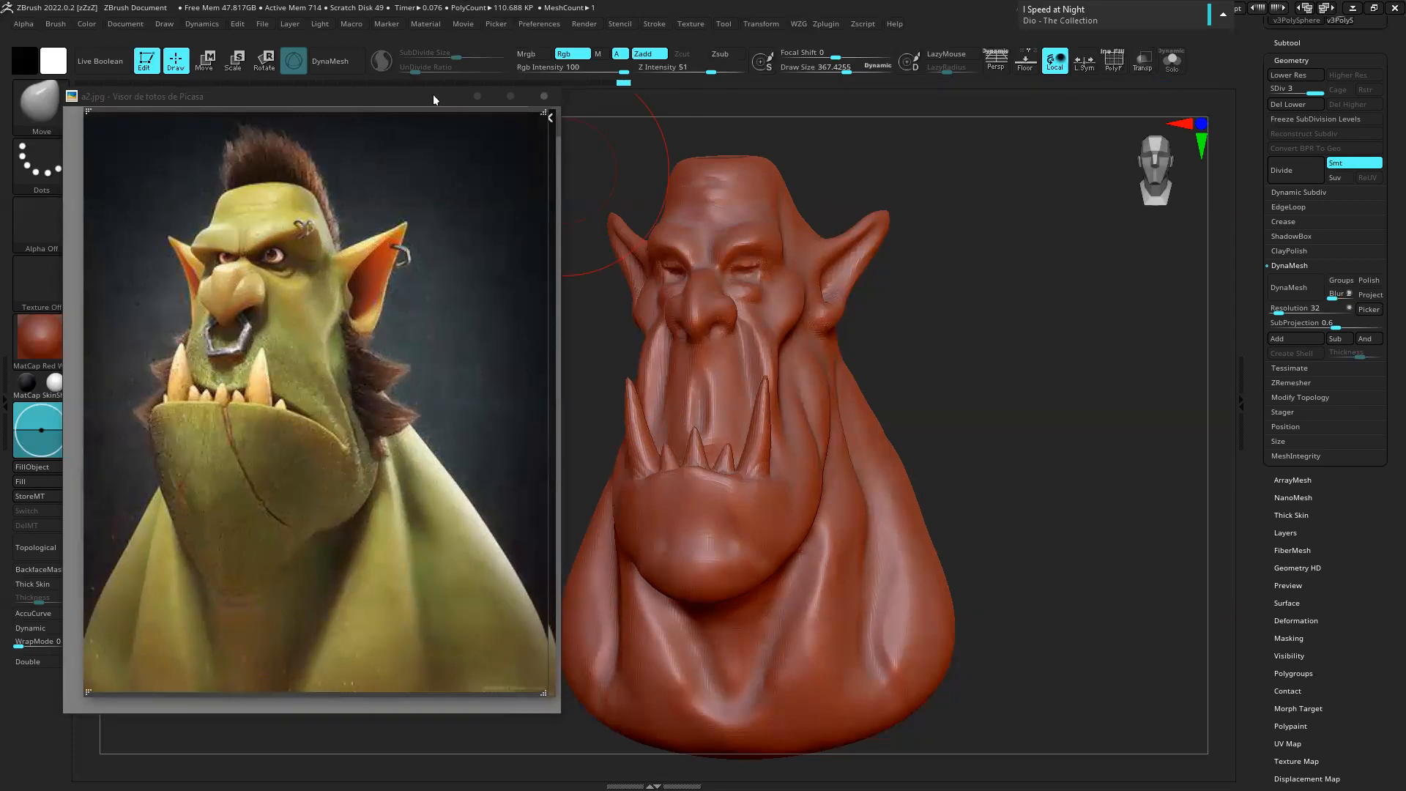
{"action": "left_click", "coordinate": [540, 96]}
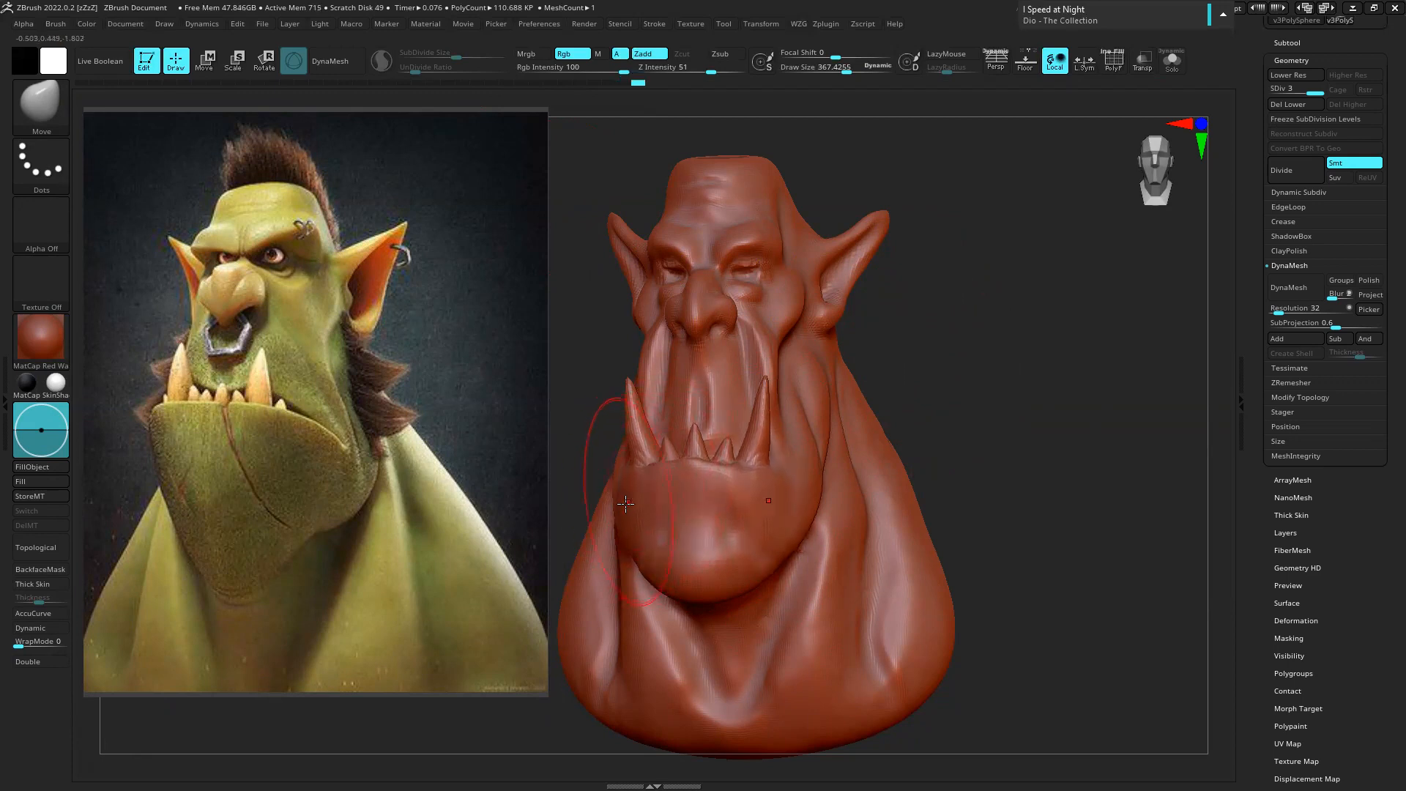
Set the draw size to about 430 and adjust the lower jaw's form, checking it from the front and the side
{"action": "key", "text": "s"}
{"action": "left_click_drag", "start_coordinate": [675, 479], "coordinate": [687, 493]}
{"action": "left_click_drag", "start_coordinate": [993, 449], "coordinate": [736, 571]}
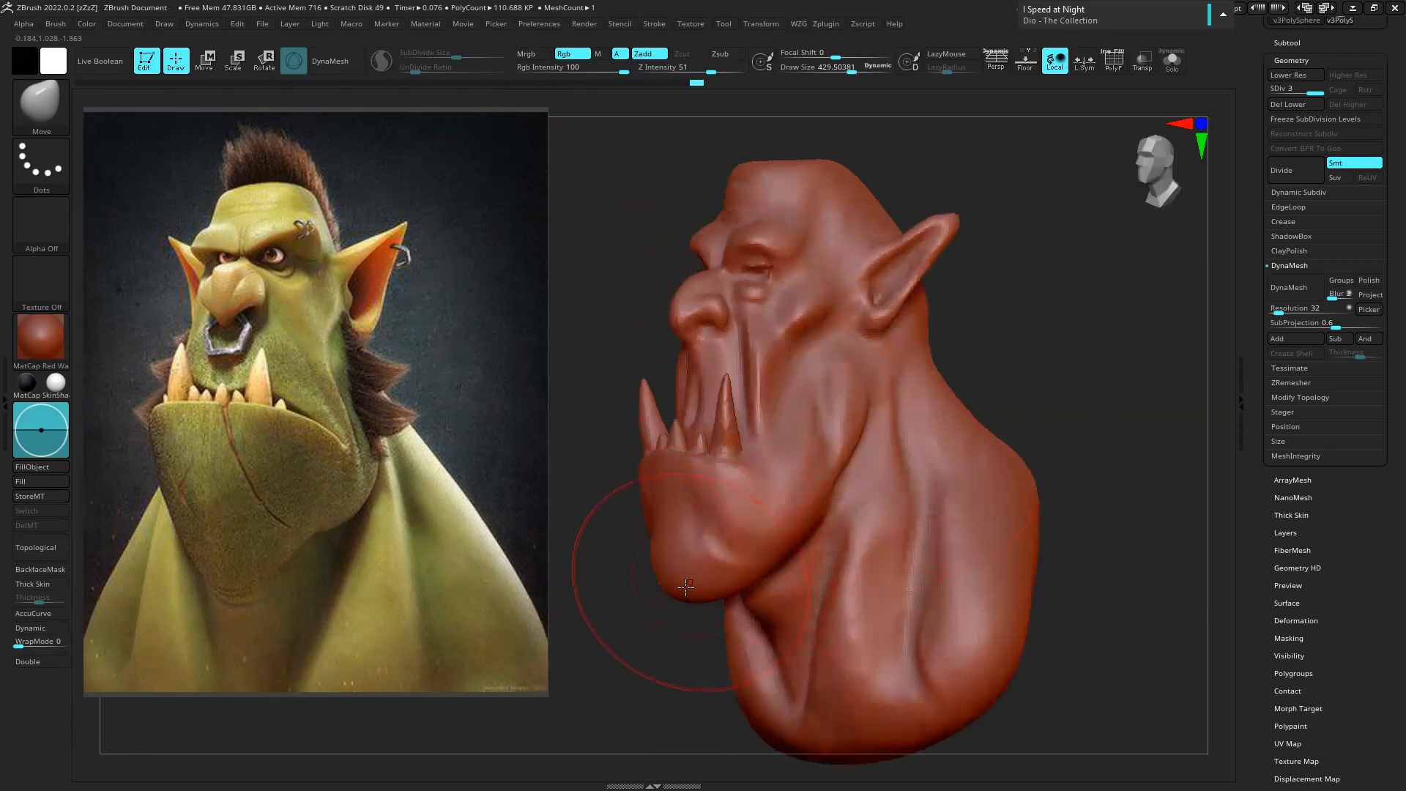
{"action": "left_click_drag", "start_coordinate": [1043, 369], "coordinate": [640, 543]}
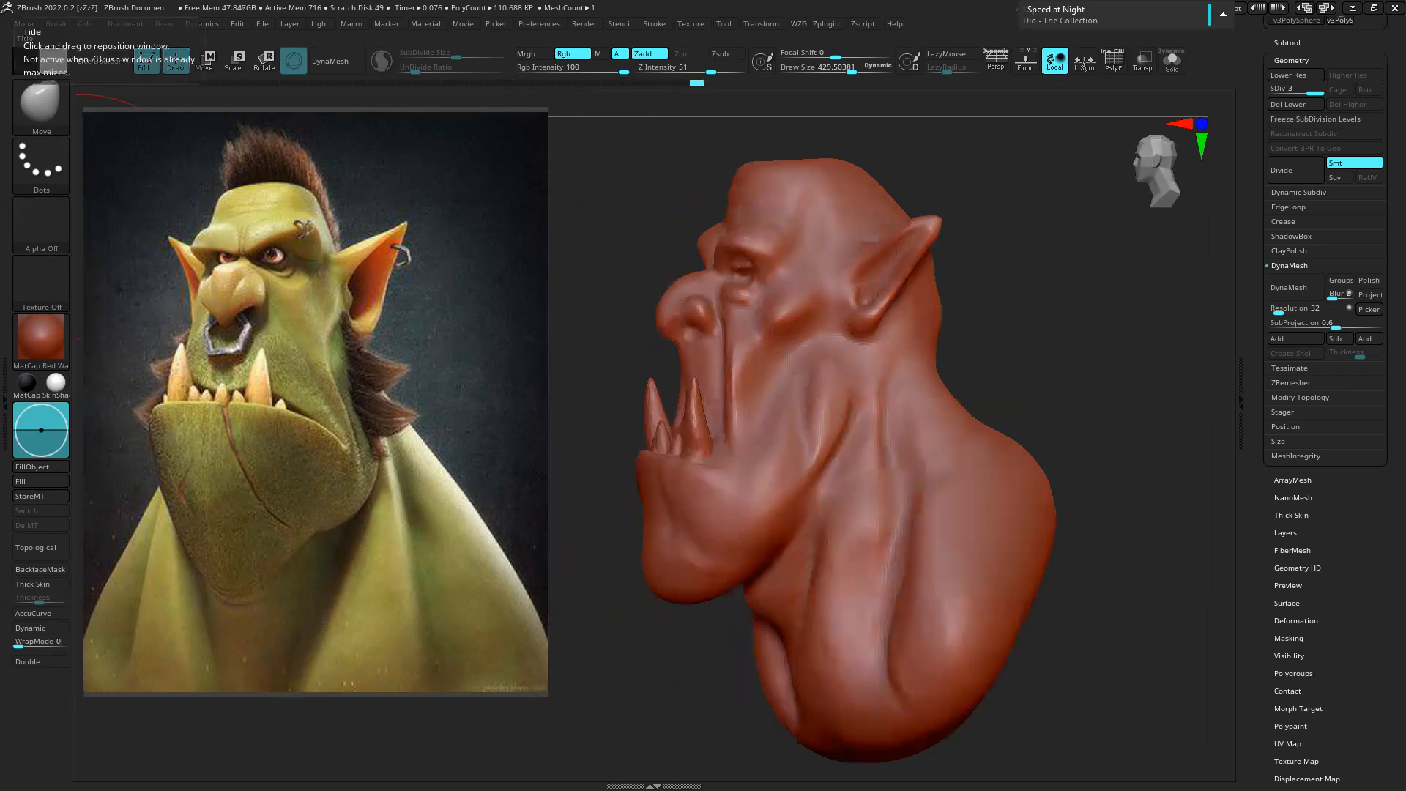
Activate the yellow annotation pen, indicate the lower jaw on the reference and shift the reference image clear of the annotation tools
{"action": "mouse_move", "coordinate": [102, 551]}
{"action": "left_click", "coordinate": [100, 634]}
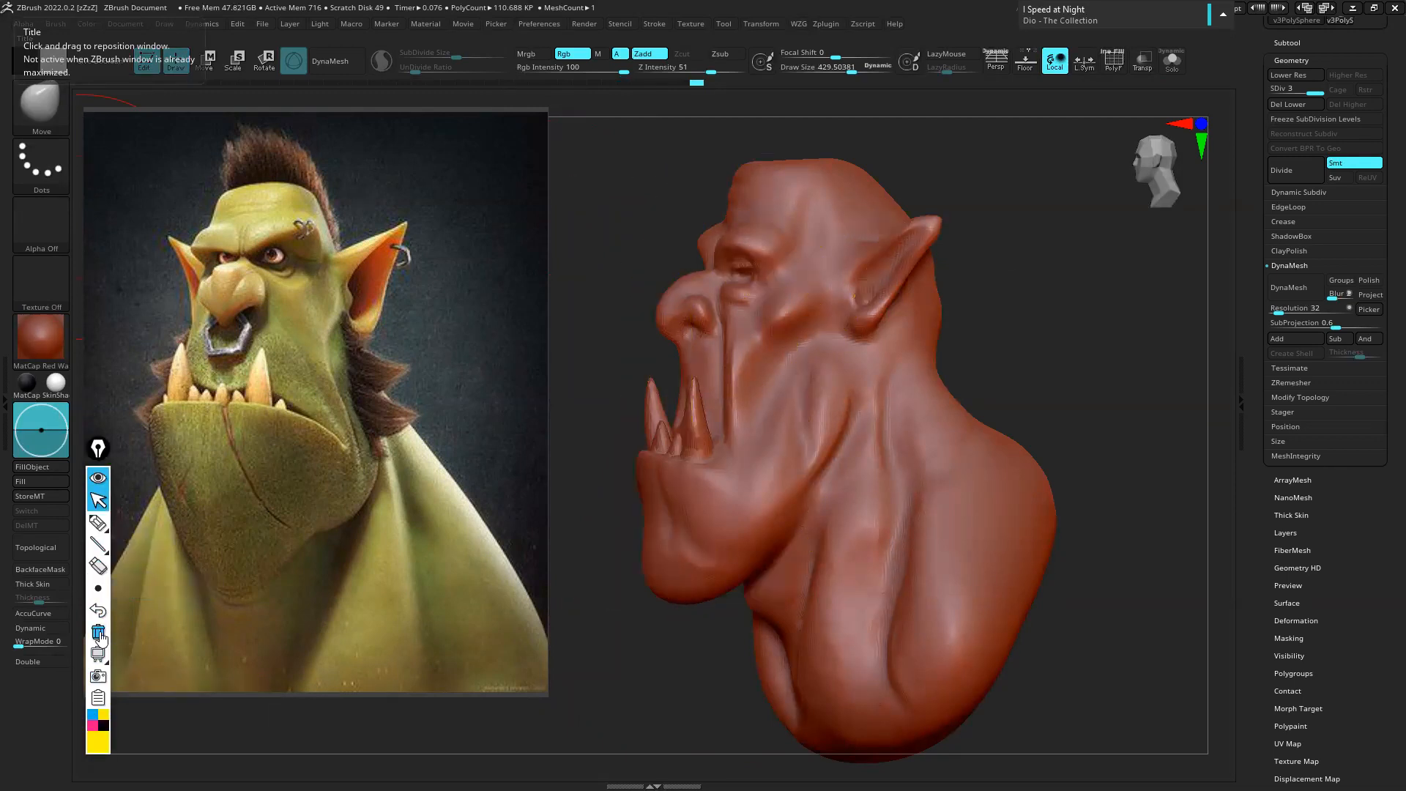
{"action": "left_click", "coordinate": [99, 522]}
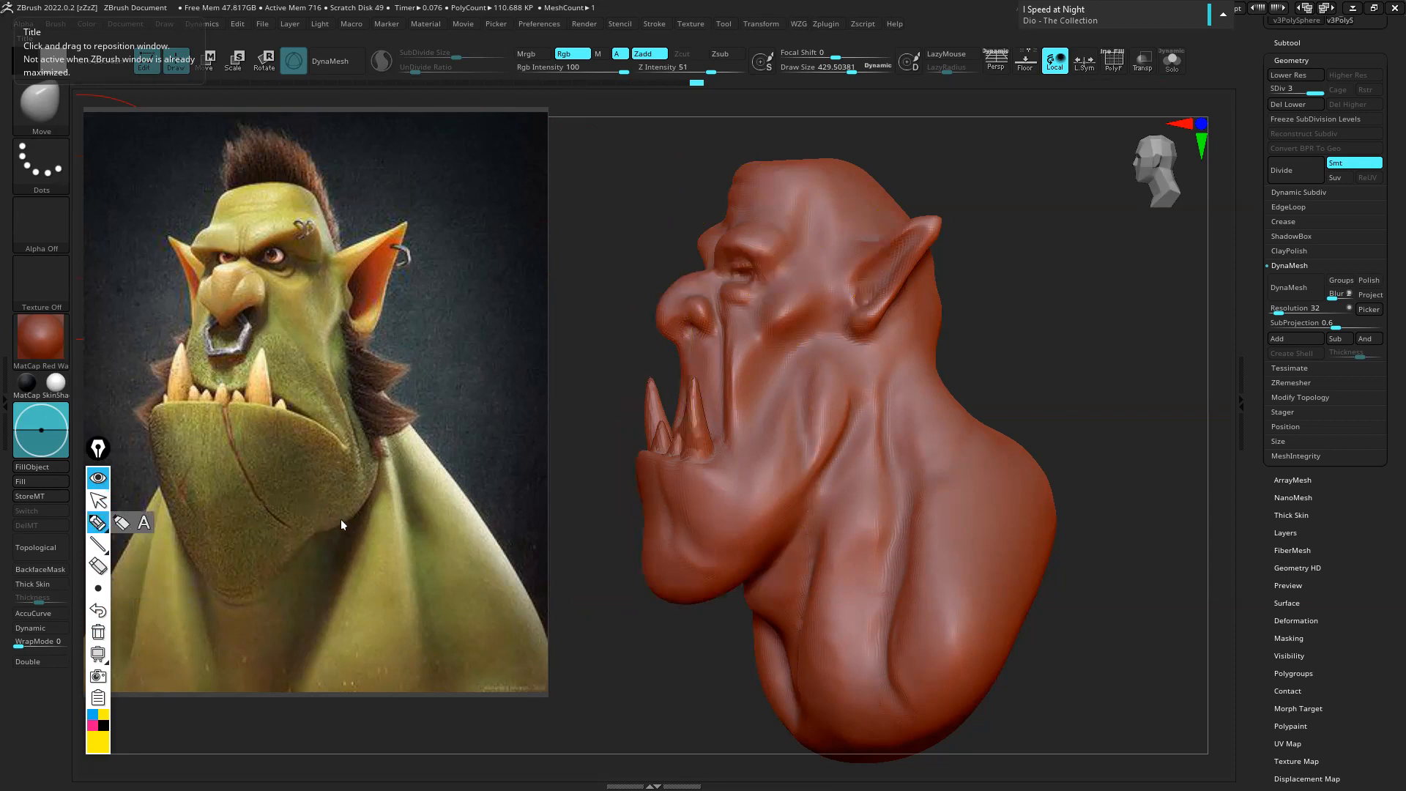
{"action": "mouse_move", "coordinate": [167, 423]}
{"action": "left_mouse_down"}
{"action": "mouse_move", "coordinate": [178, 512]}
{"action": "mouse_move", "coordinate": [236, 460]}
{"action": "mouse_move", "coordinate": [292, 344]}
{"action": "mouse_move", "coordinate": [302, 353]}
{"action": "mouse_move", "coordinate": [208, 432]}
{"action": "left_mouse_up"}
{"action": "left_click_drag", "start_coordinate": [333, 449], "coordinate": [214, 423]}
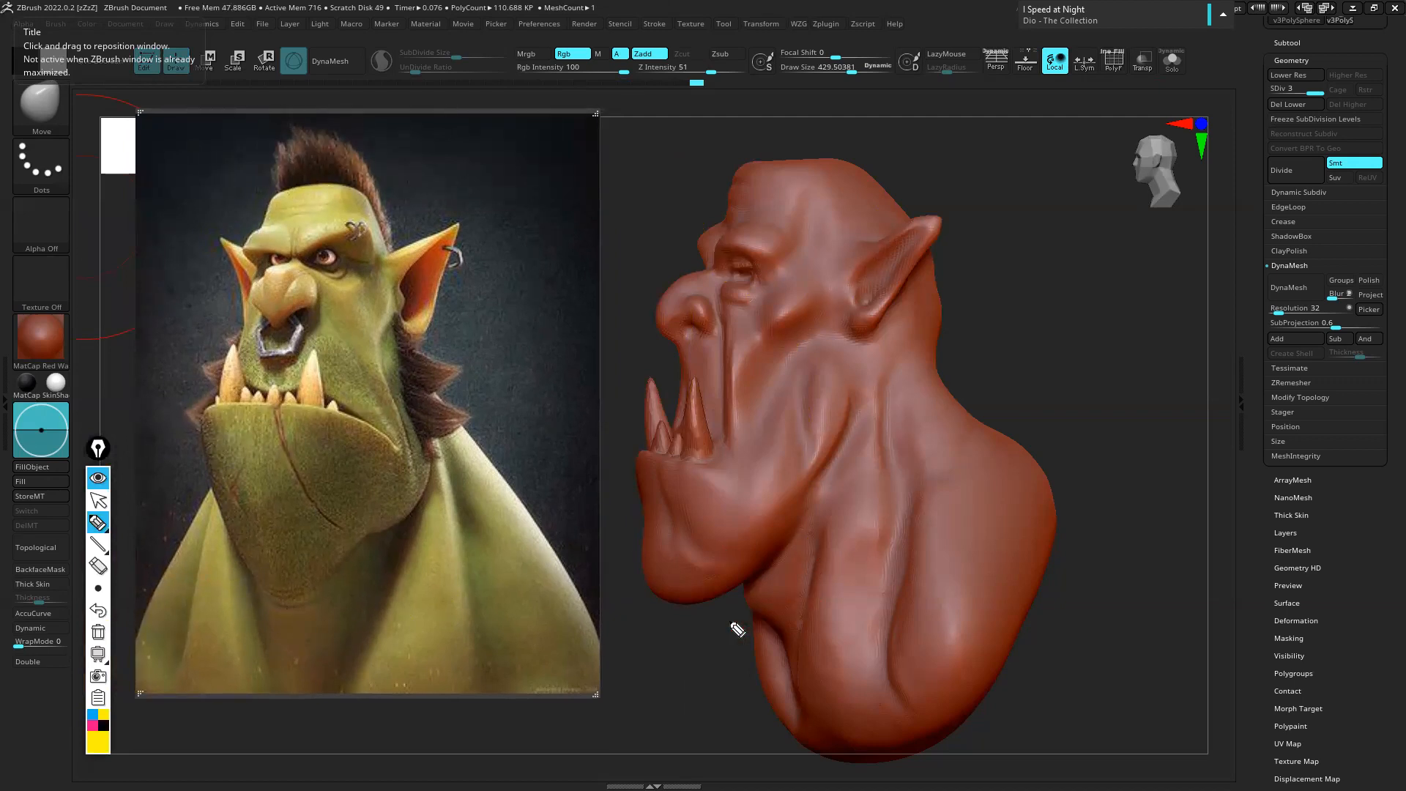
Sketch the sloping jaw and chin contour in yellow over the orc's profile, and clear the annotations
{"action": "left_click_drag", "start_coordinate": [646, 497], "coordinate": [665, 547]}
{"action": "left_click_drag", "start_coordinate": [658, 481], "coordinate": [728, 615]}
{"action": "mouse_move", "coordinate": [644, 502]}
{"action": "left_mouse_down"}
{"action": "mouse_move", "coordinate": [684, 596]}
{"action": "mouse_move", "coordinate": [749, 626]}
{"action": "mouse_move", "coordinate": [728, 619]}
{"action": "left_mouse_up"}
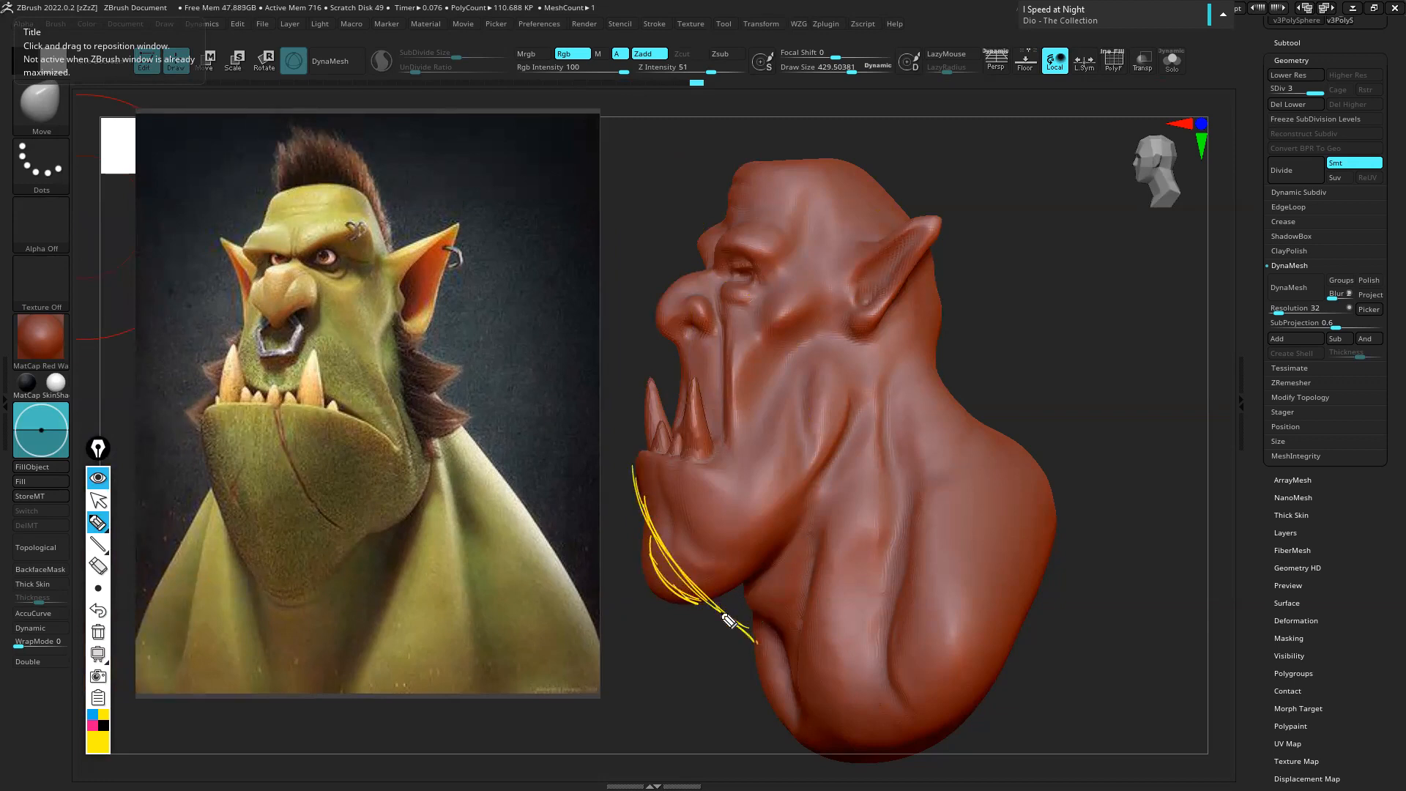
{"action": "left_click", "coordinate": [98, 631]}
{"action": "left_click", "coordinate": [98, 500]}
Move the chin back toward the neck in profile so the lower jaw slopes diagonally beneath the lip
{"action": "mouse_move", "coordinate": [1020, 320]}
{"action": "left_mouse_down"}
{"action": "mouse_move", "coordinate": [1049, 326]}
{"action": "mouse_move", "coordinate": [675, 534]}
{"action": "left_mouse_up"}
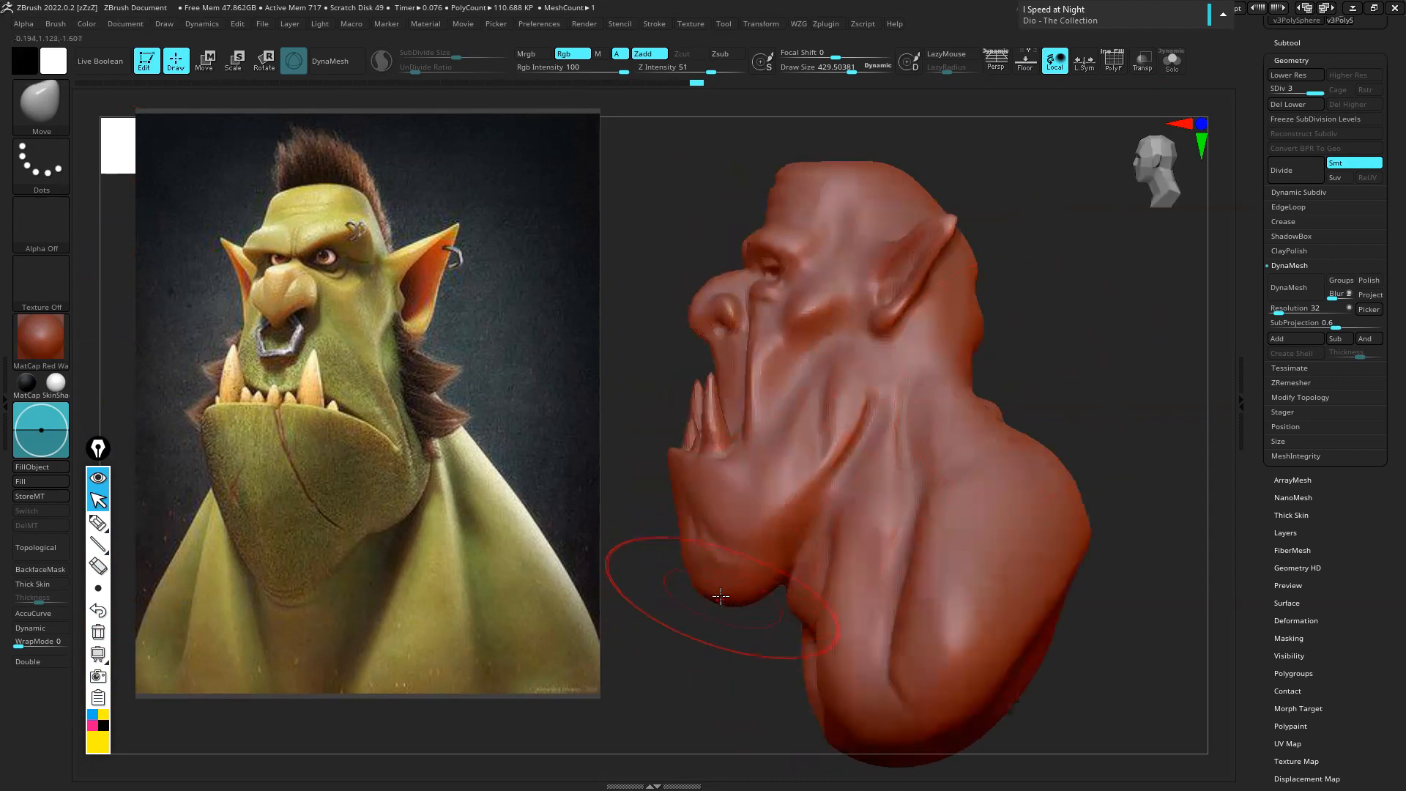
{"action": "mouse_move", "coordinate": [730, 605]}
{"action": "left_mouse_down"}
{"action": "mouse_move", "coordinate": [732, 578]}
{"action": "mouse_move", "coordinate": [804, 586]}
{"action": "left_mouse_up"}
{"action": "mouse_move", "coordinate": [1018, 372]}
{"action": "left_mouse_down"}
{"action": "mouse_move", "coordinate": [1089, 361]}
{"action": "mouse_move", "coordinate": [833, 546]}
{"action": "left_mouse_up"}
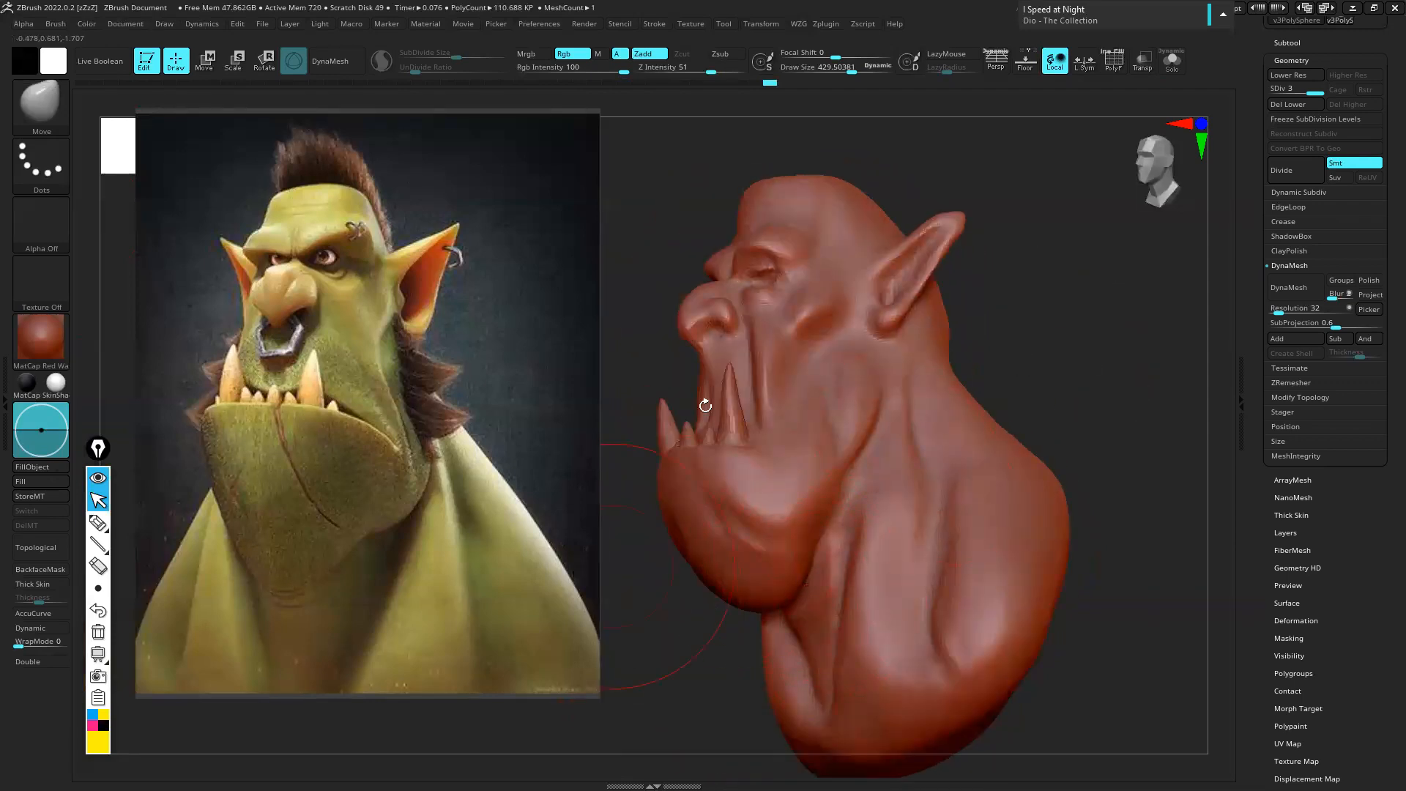
{"action": "left_click_drag", "start_coordinate": [706, 405], "coordinate": [1004, 354]}
Smooth the underside of the jaw, lowering the mesh to subdivision level 1 to even out the transition into the neck
{"action": "key", "text": "shift"}
{"action": "left_click_drag", "start_coordinate": [803, 576], "coordinate": [797, 617], "text": "shift"}
{"action": "key", "text": "shift+d"}
{"action": "key", "text": "shift+d"}
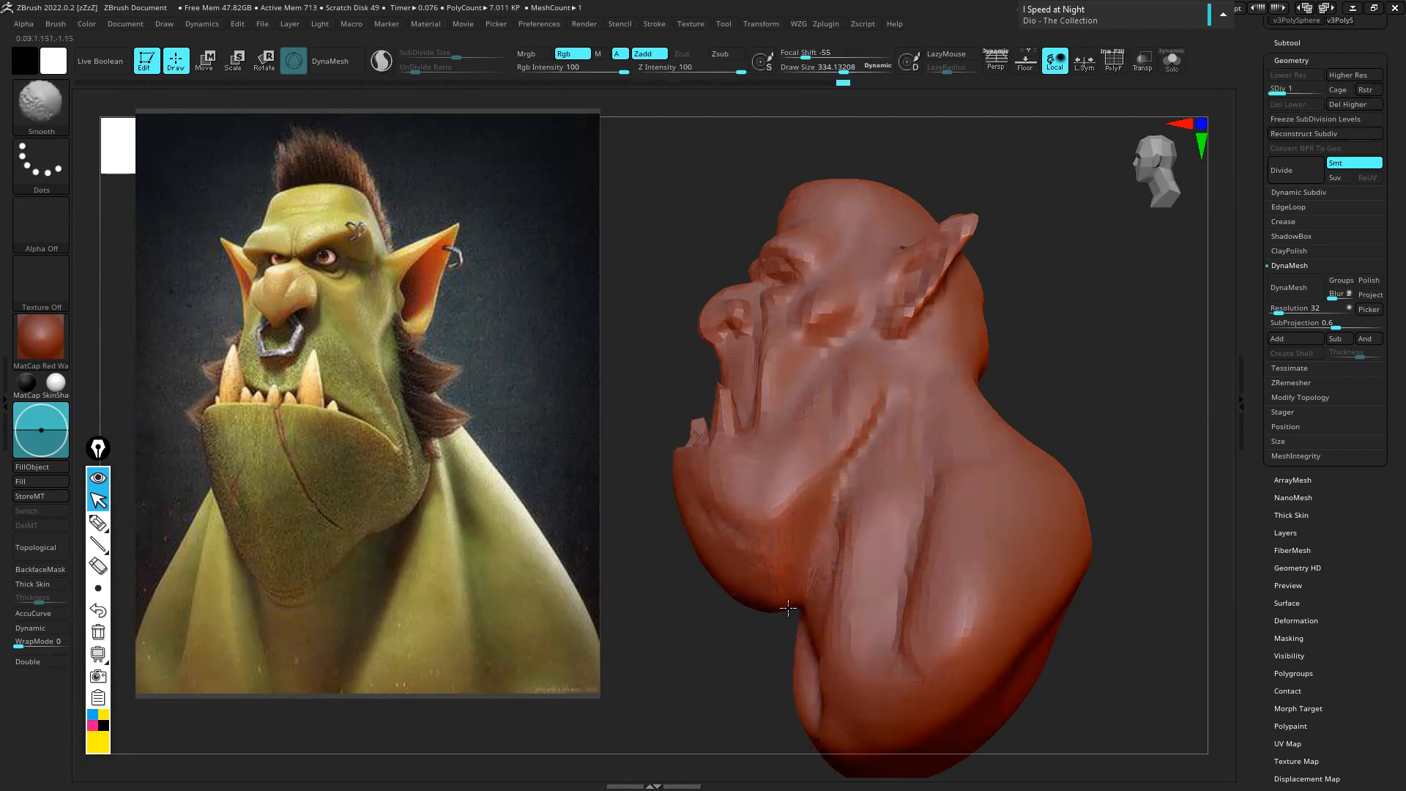
{"action": "key", "text": "shift"}
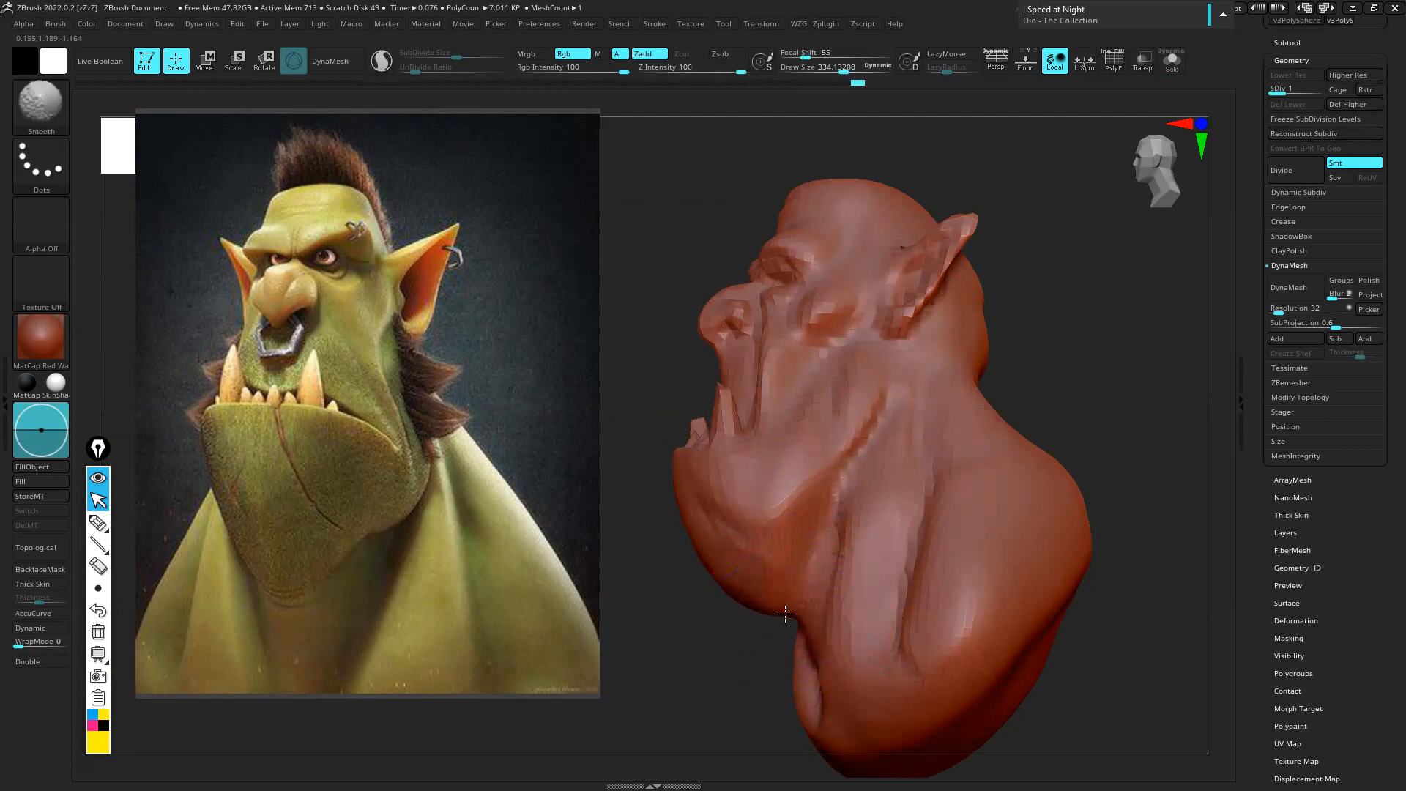
Reshape the chin and jaw contour at subdivision level 1, working from front and three-quarter views
{"action": "left_click_drag", "start_coordinate": [1030, 355], "coordinate": [1055, 363]}
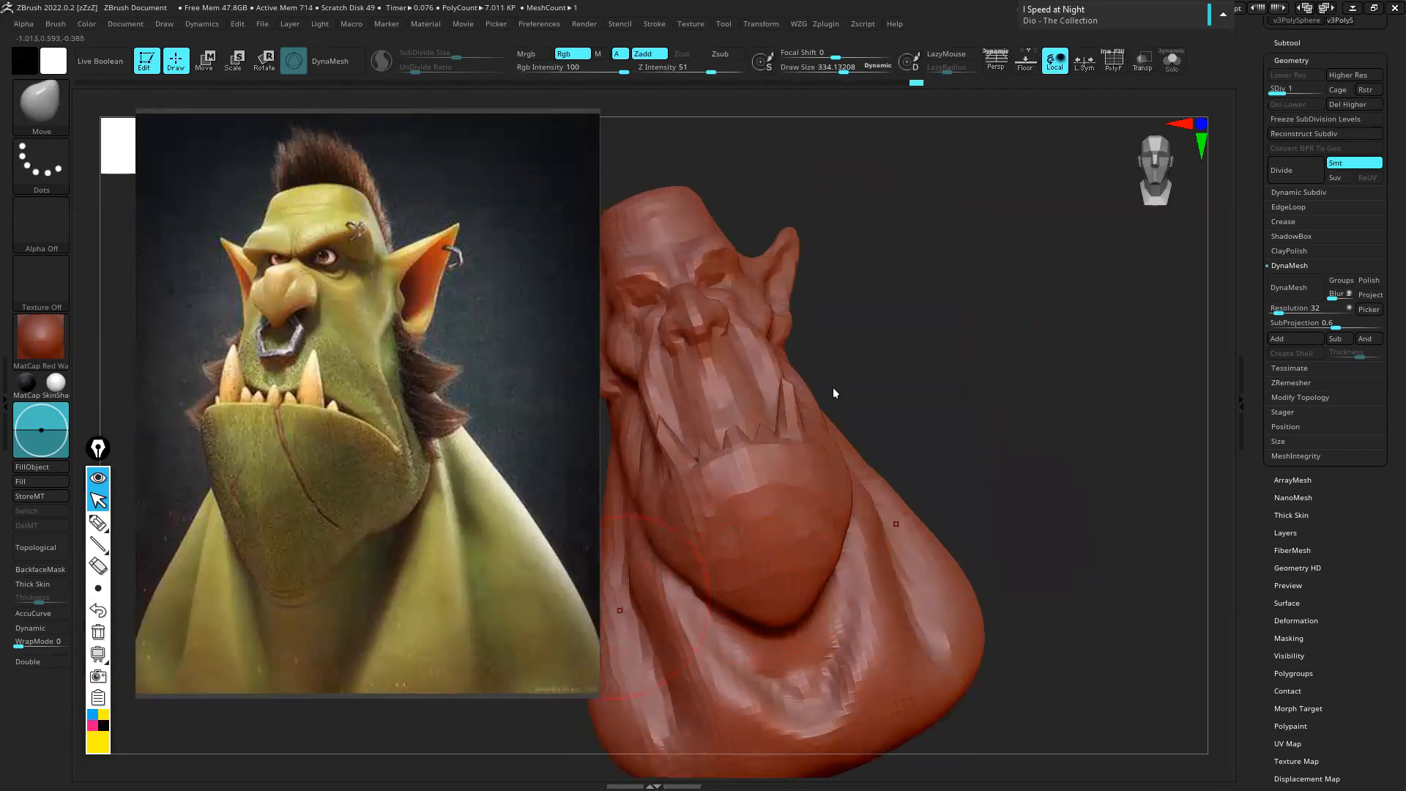
{"action": "left_click_drag", "start_coordinate": [835, 393], "coordinate": [947, 402]}
{"action": "left_click_drag", "start_coordinate": [1048, 457], "coordinate": [938, 461]}
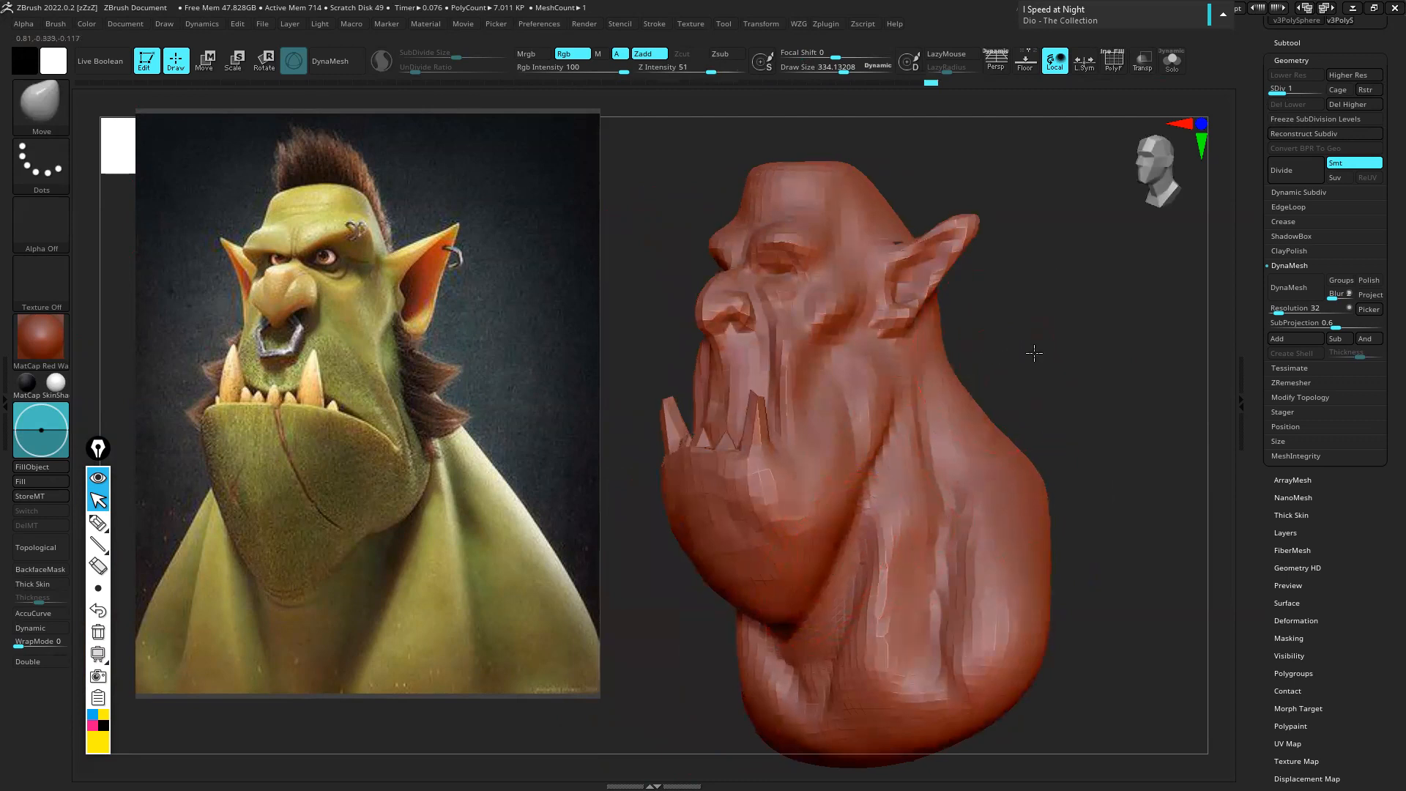
{"action": "left_click_drag", "start_coordinate": [1030, 348], "coordinate": [984, 419]}
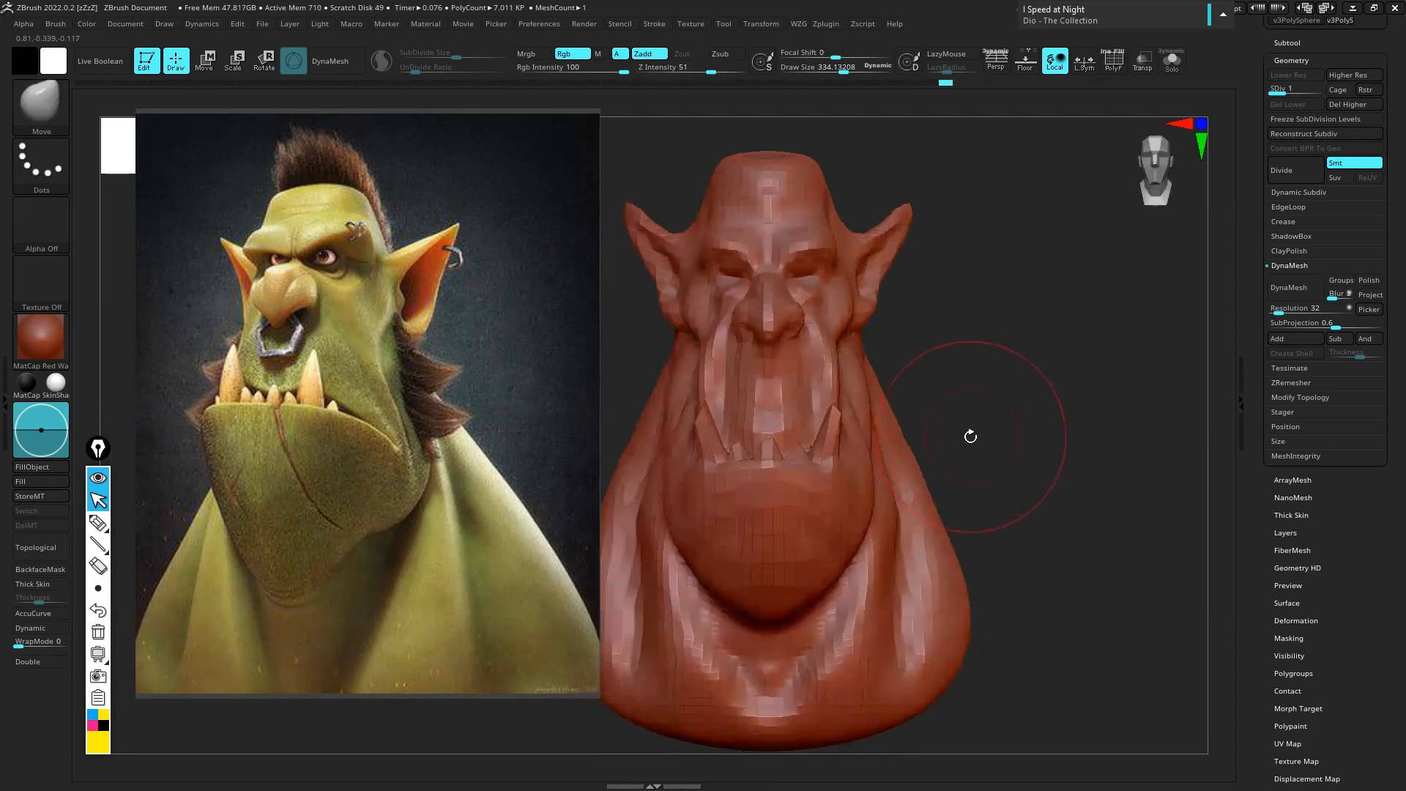
Match the reference's three-quarter angle and pull the upper corners of the jaw outward to widen it
{"action": "left_click_drag", "start_coordinate": [998, 350], "coordinate": [1024, 336]}
{"action": "mouse_move", "coordinate": [1029, 366]}
{"action": "left_mouse_down"}
{"action": "mouse_move", "coordinate": [1027, 402]}
{"action": "mouse_move", "coordinate": [1030, 381]}
{"action": "left_mouse_up"}
{"action": "right_click_drag", "start_coordinate": [1022, 352], "coordinate": [1008, 349], "text": "ctrl"}
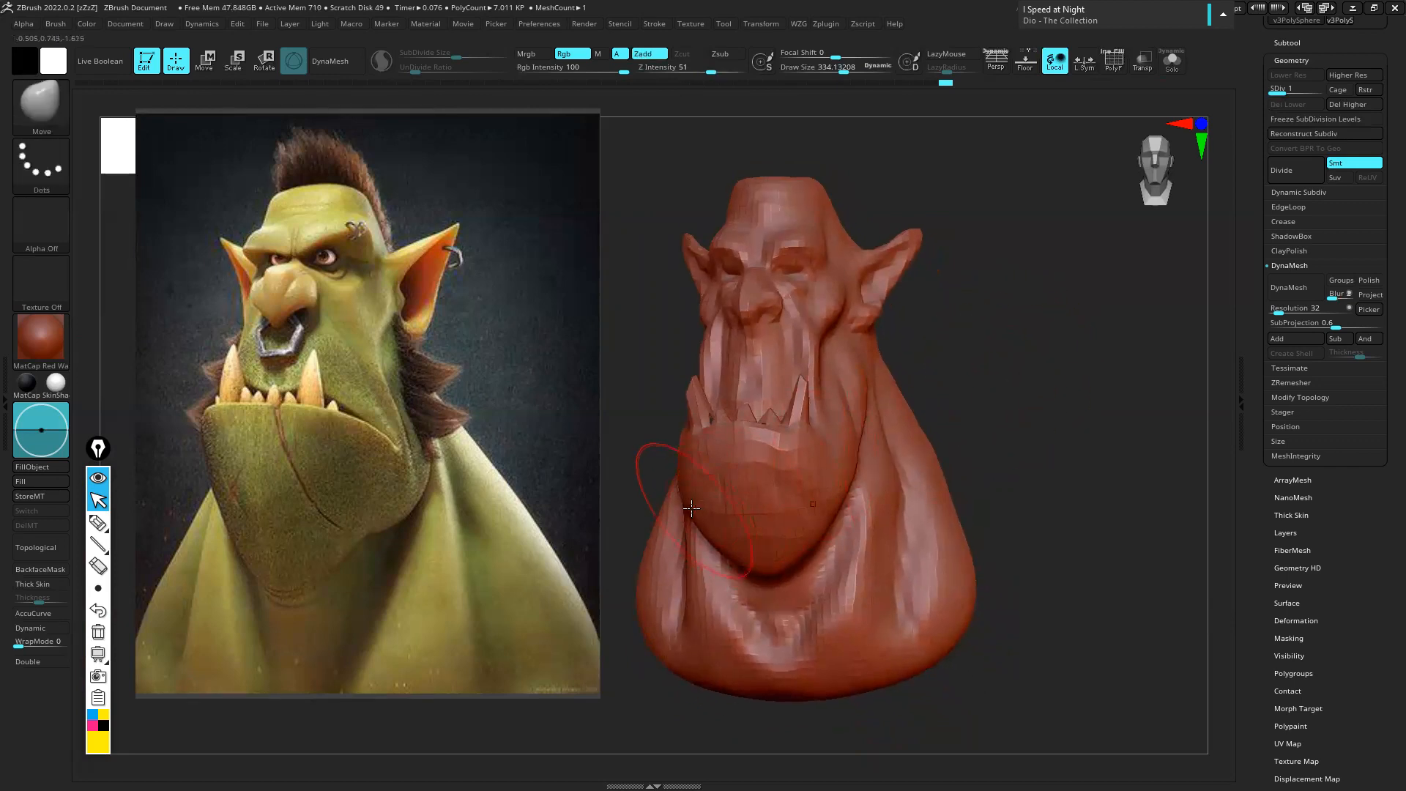
{"action": "left_click_drag", "start_coordinate": [808, 454], "coordinate": [841, 449]}
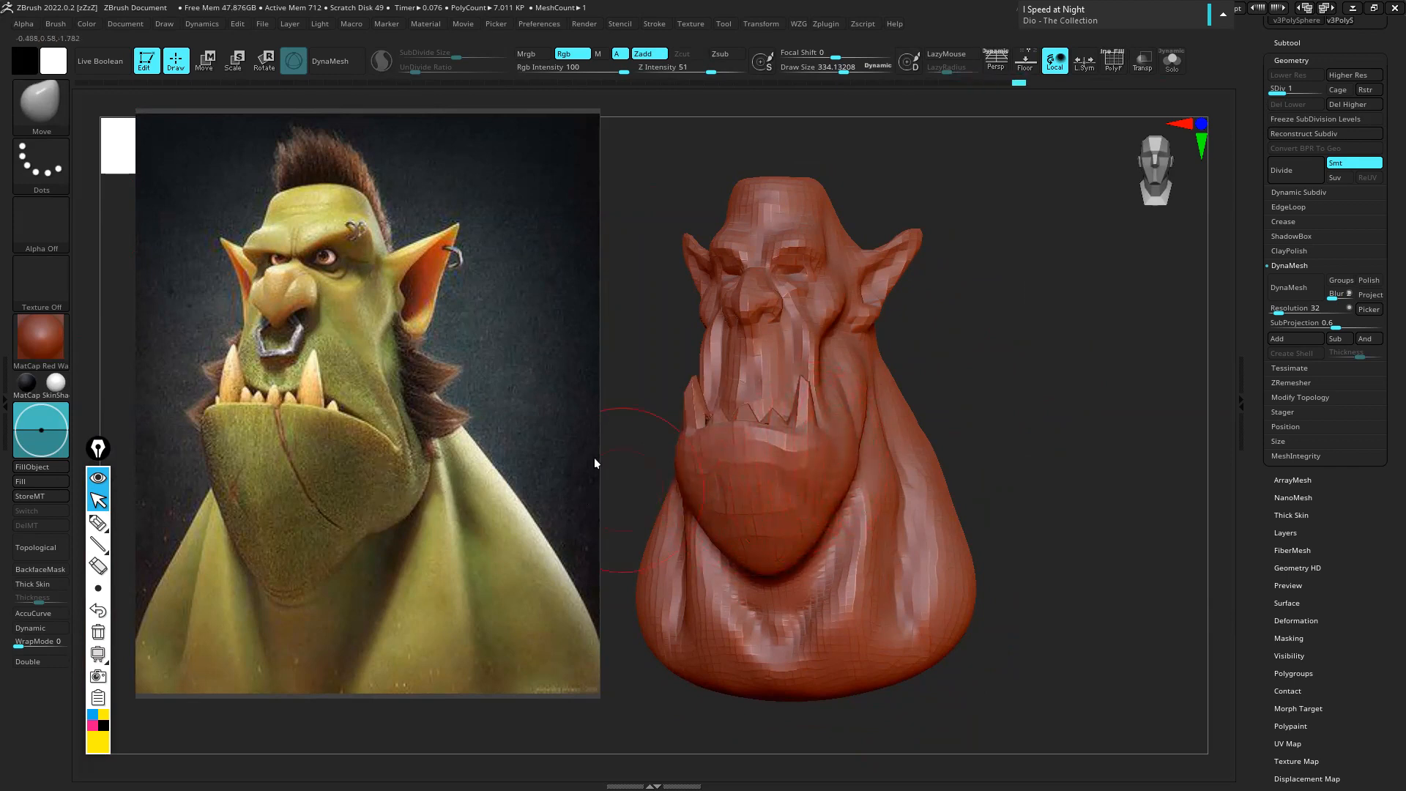
{"action": "left_click_drag", "start_coordinate": [853, 439], "coordinate": [860, 494]}
{"action": "mouse_move", "coordinate": [864, 440]}
{"action": "left_mouse_down"}
{"action": "mouse_move", "coordinate": [871, 452]}
{"action": "mouse_move", "coordinate": [870, 419]}
{"action": "left_mouse_up"}
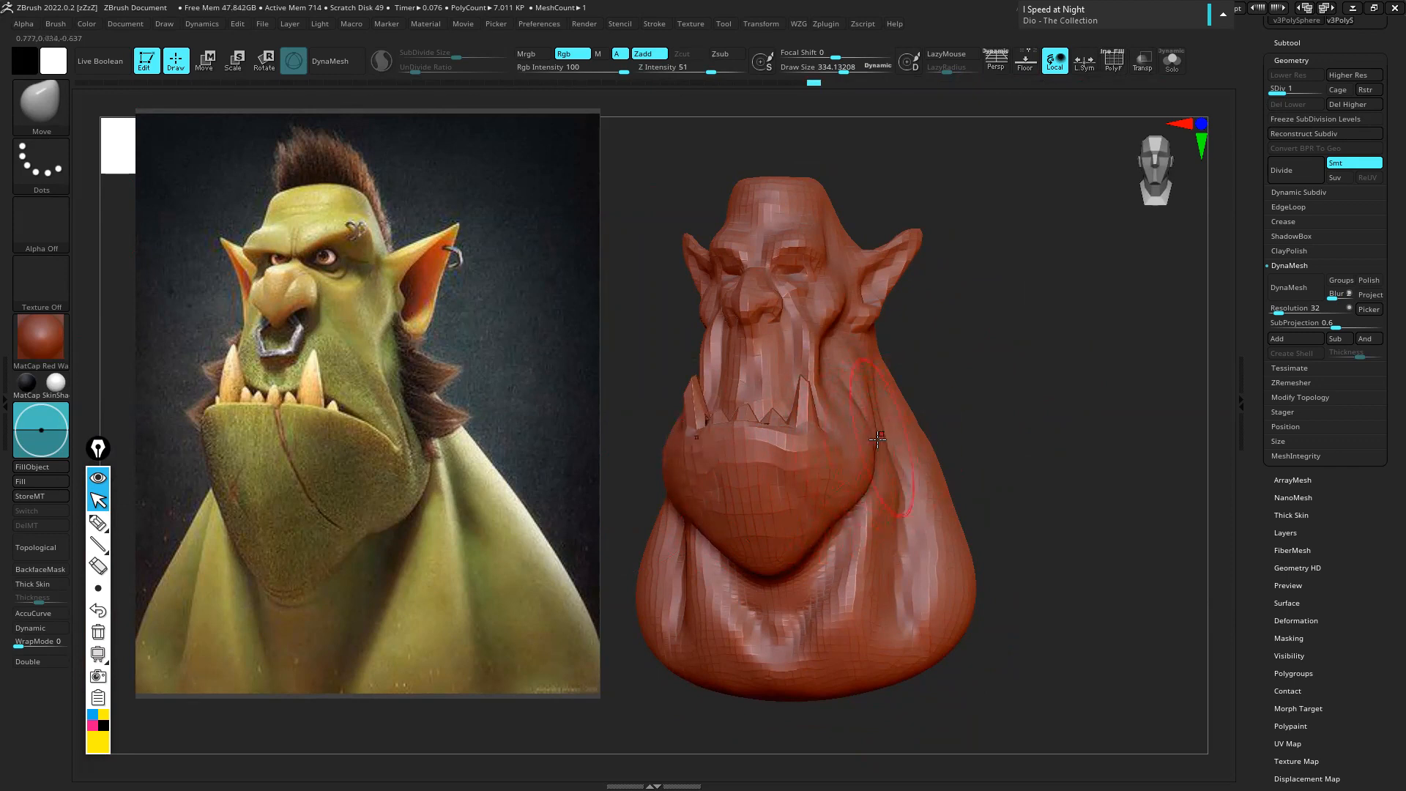
Adjust the cheek folds and lower lip line, and preview the form at a higher subdivision level before returning to level 1
{"action": "left_click_drag", "start_coordinate": [845, 486], "coordinate": [851, 462]}
{"action": "left_click_drag", "start_coordinate": [861, 371], "coordinate": [854, 377]}
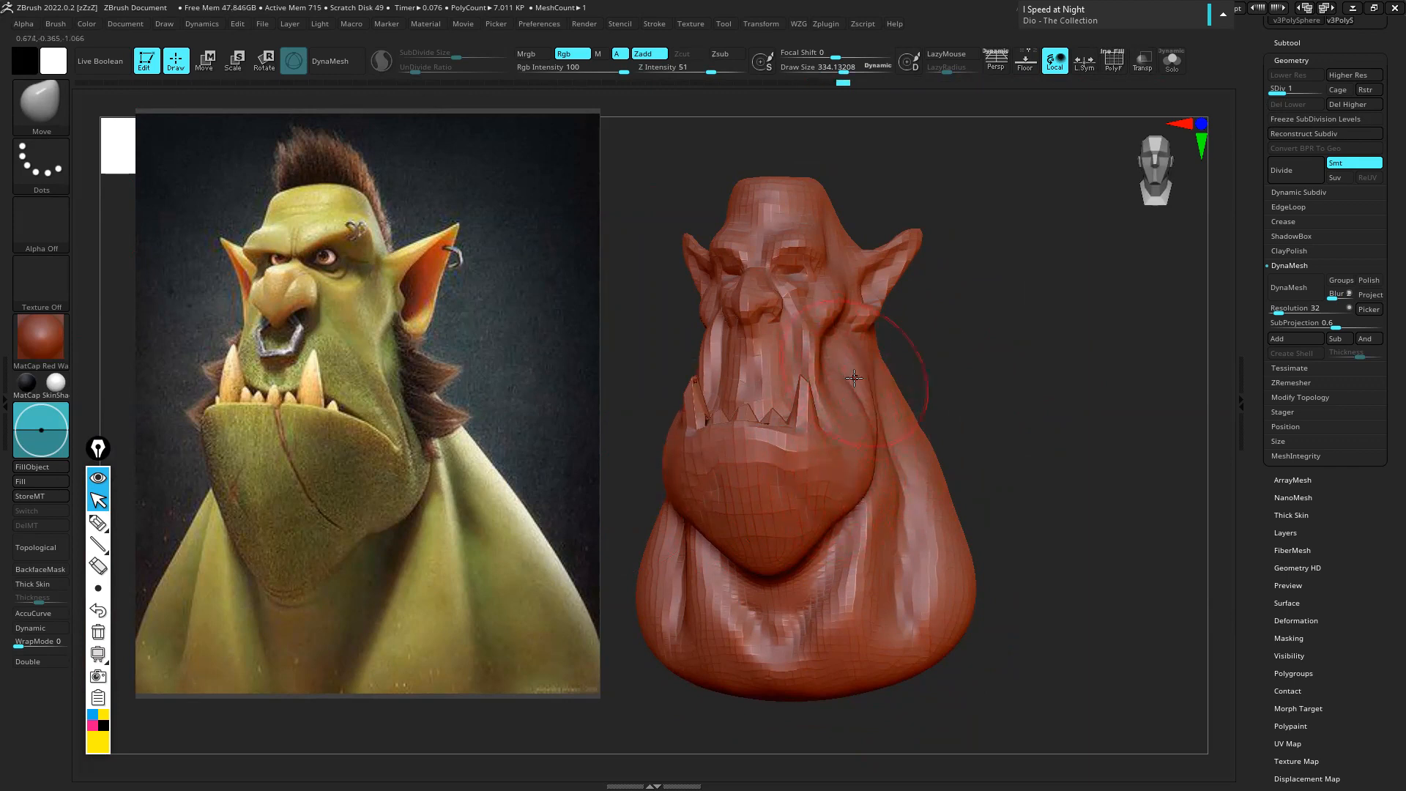
{"action": "left_click_drag", "start_coordinate": [747, 432], "coordinate": [795, 436]}
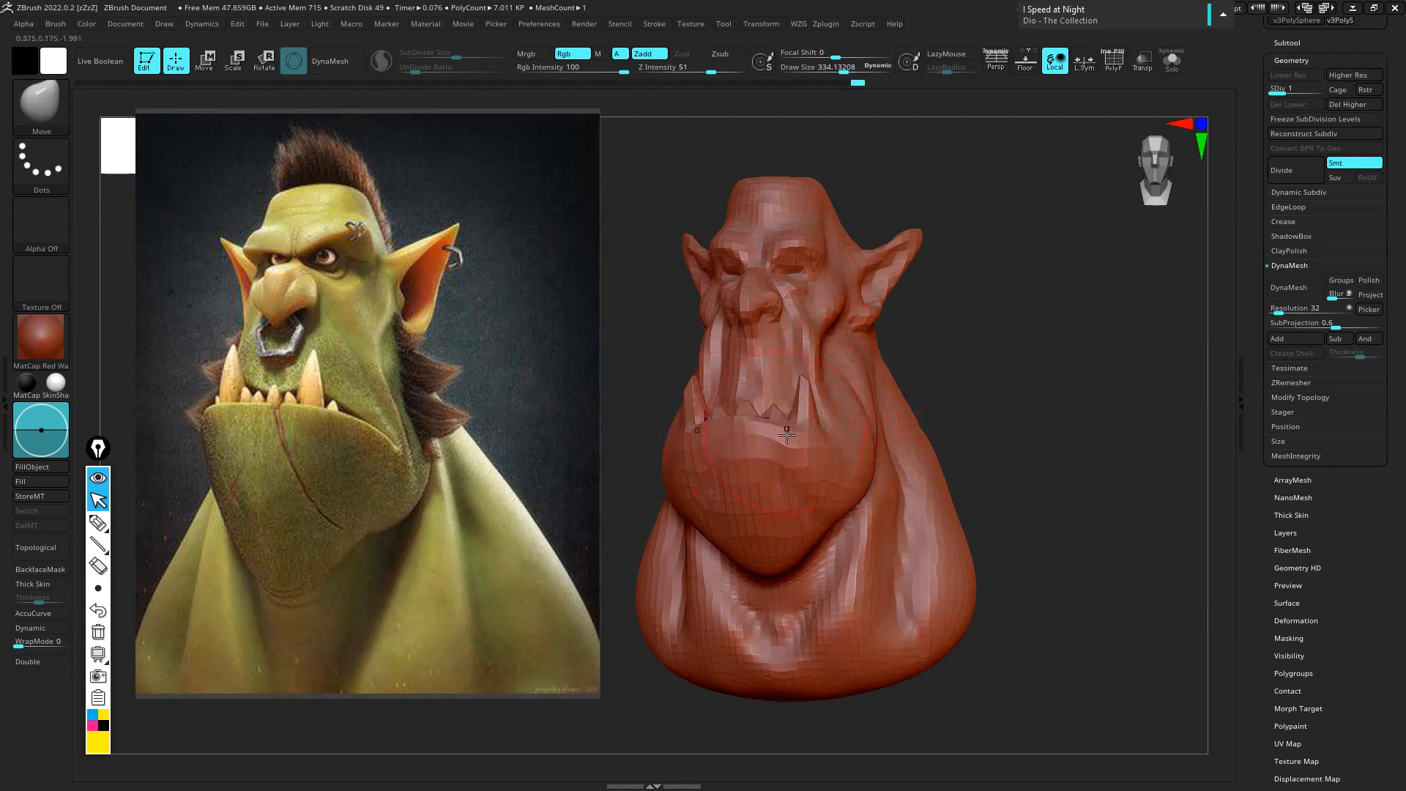
{"action": "left_click", "coordinate": [1311, 92]}
{"action": "left_click_drag", "start_coordinate": [1311, 92], "coordinate": [1273, 92]}
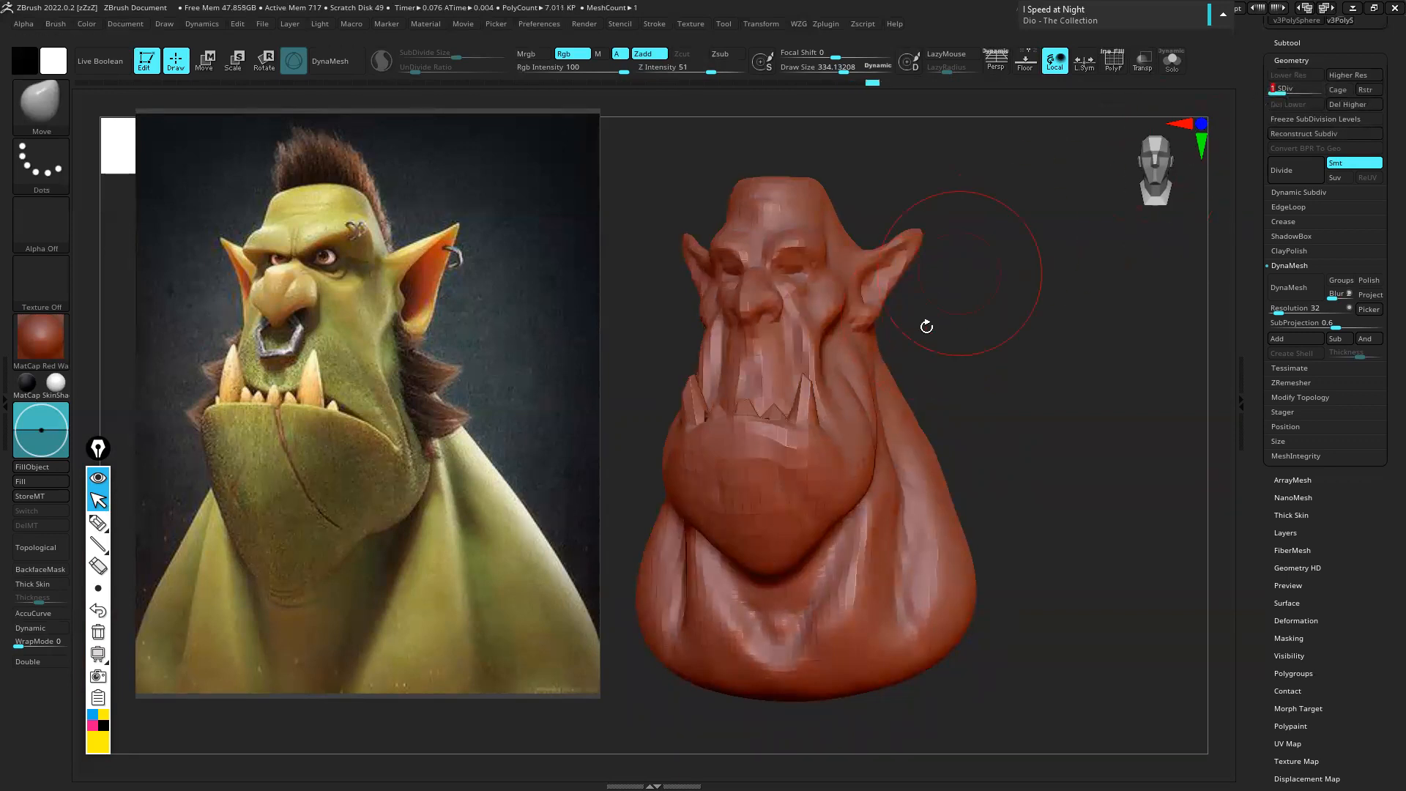
Refine the lower lip line and the jaw's upper corners with draw sizes of about 287 and 342
{"action": "key", "text": "s"}
{"action": "left_click_drag", "start_coordinate": [738, 423], "coordinate": [734, 422]}
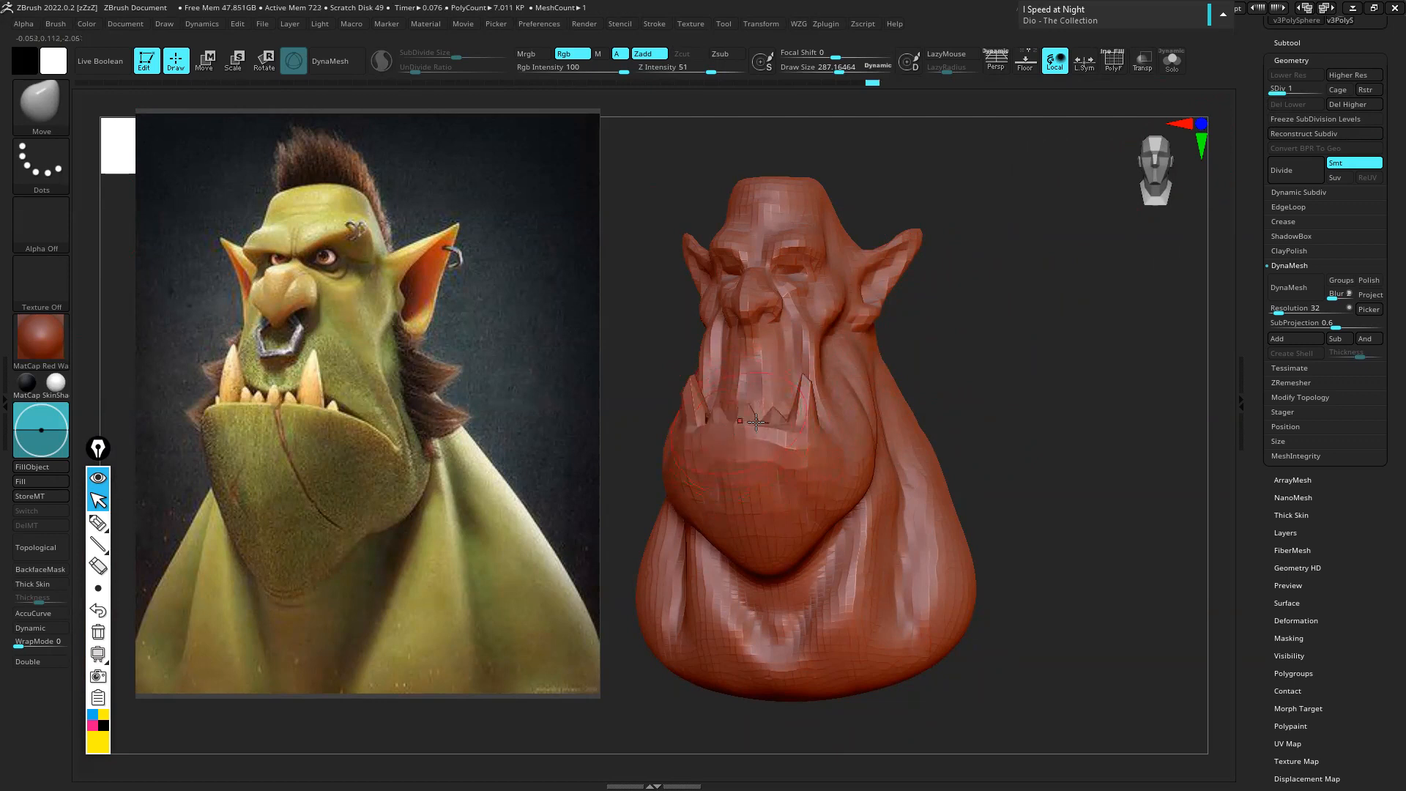
{"action": "key", "text": "s"}
{"action": "left_click_drag", "start_coordinate": [775, 434], "coordinate": [780, 437]}
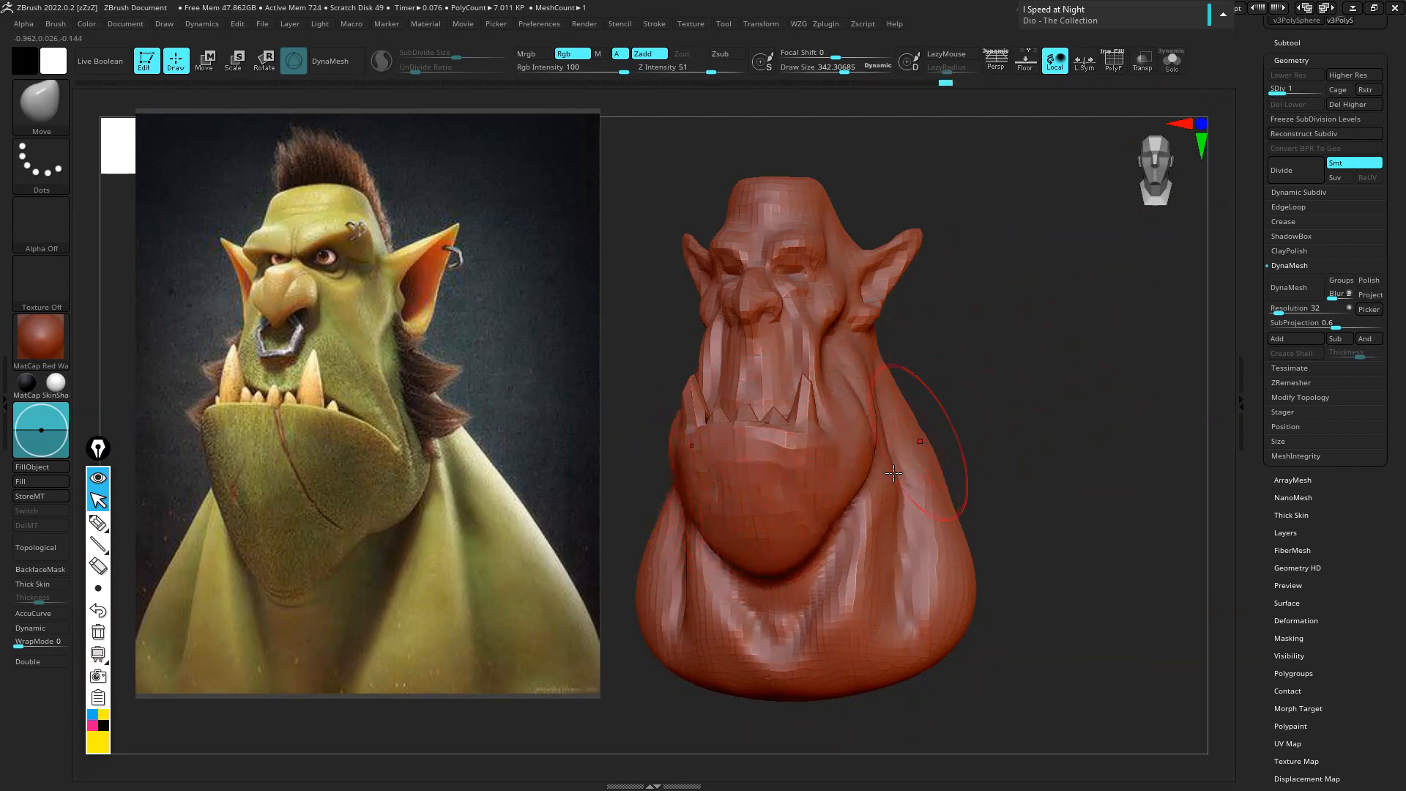
Fill out the jaw's side contour with draw sizes of about 376 and 310
{"action": "key", "text": "s"}
{"action": "left_click_drag", "start_coordinate": [874, 430], "coordinate": [879, 431]}
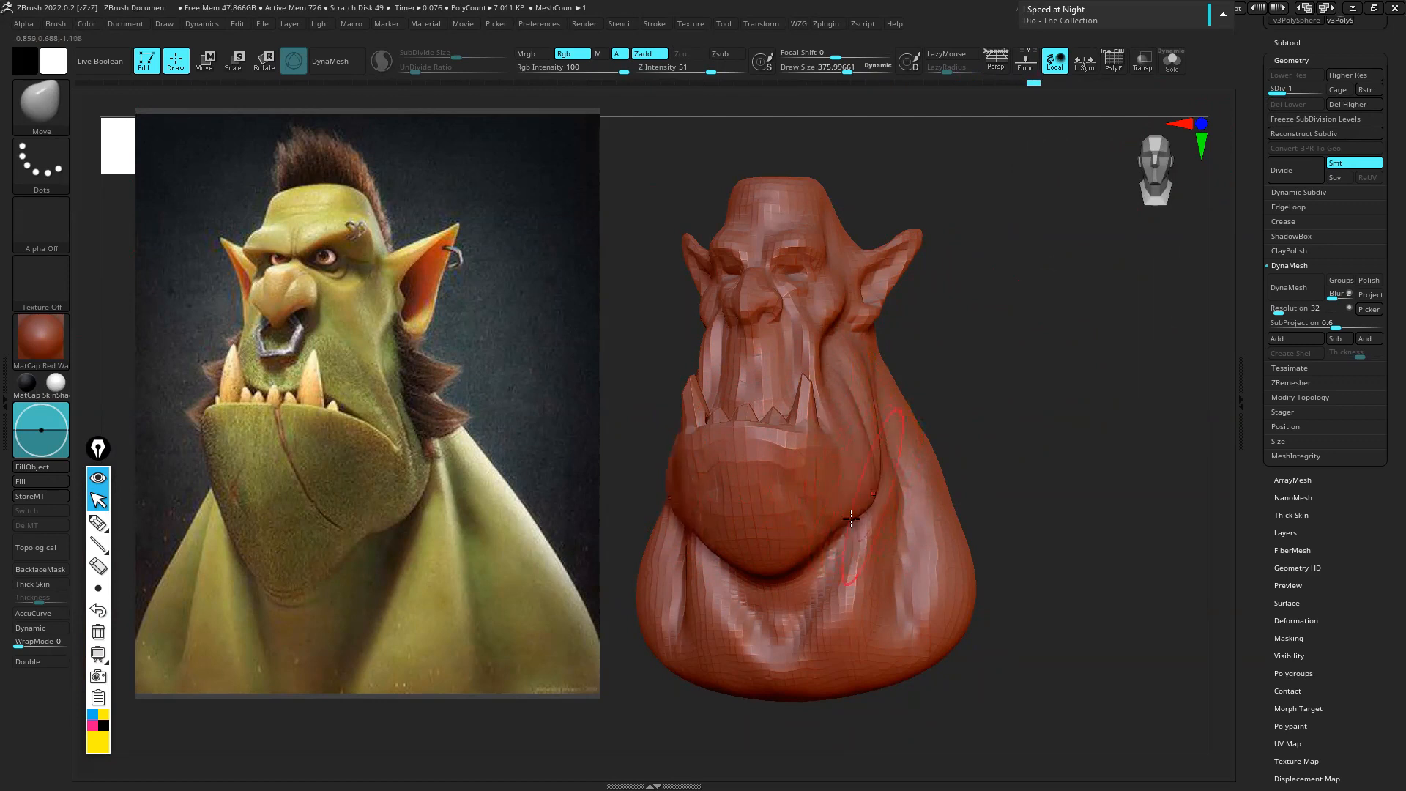
{"action": "key", "text": "s"}
{"action": "left_click_drag", "start_coordinate": [869, 493], "coordinate": [862, 495]}
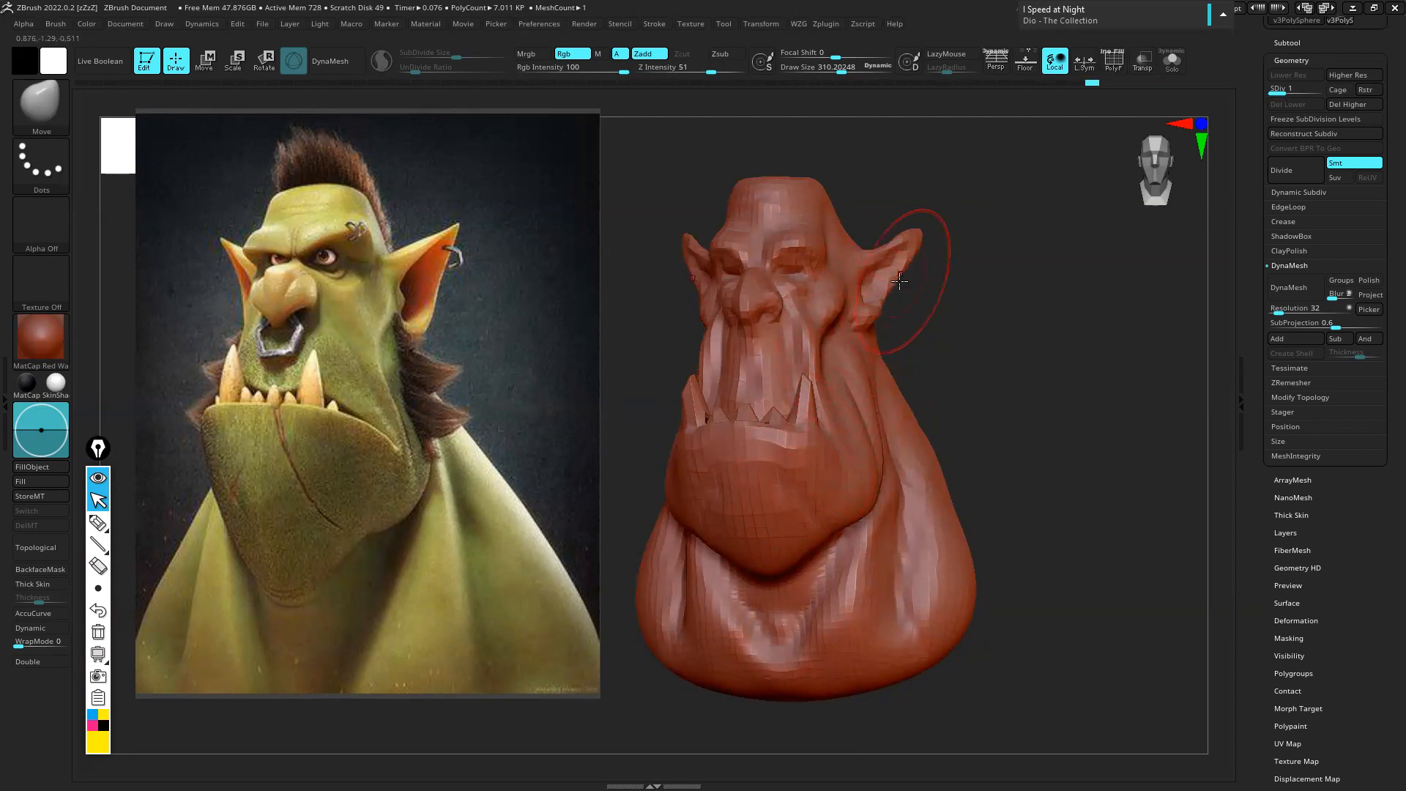
Set the draw size to about 230 and reshape the nose's bridge and tip
{"action": "key", "text": "s"}
{"action": "left_click_drag", "start_coordinate": [754, 319], "coordinate": [746, 319]}
{"action": "left_click", "coordinate": [746, 320]}
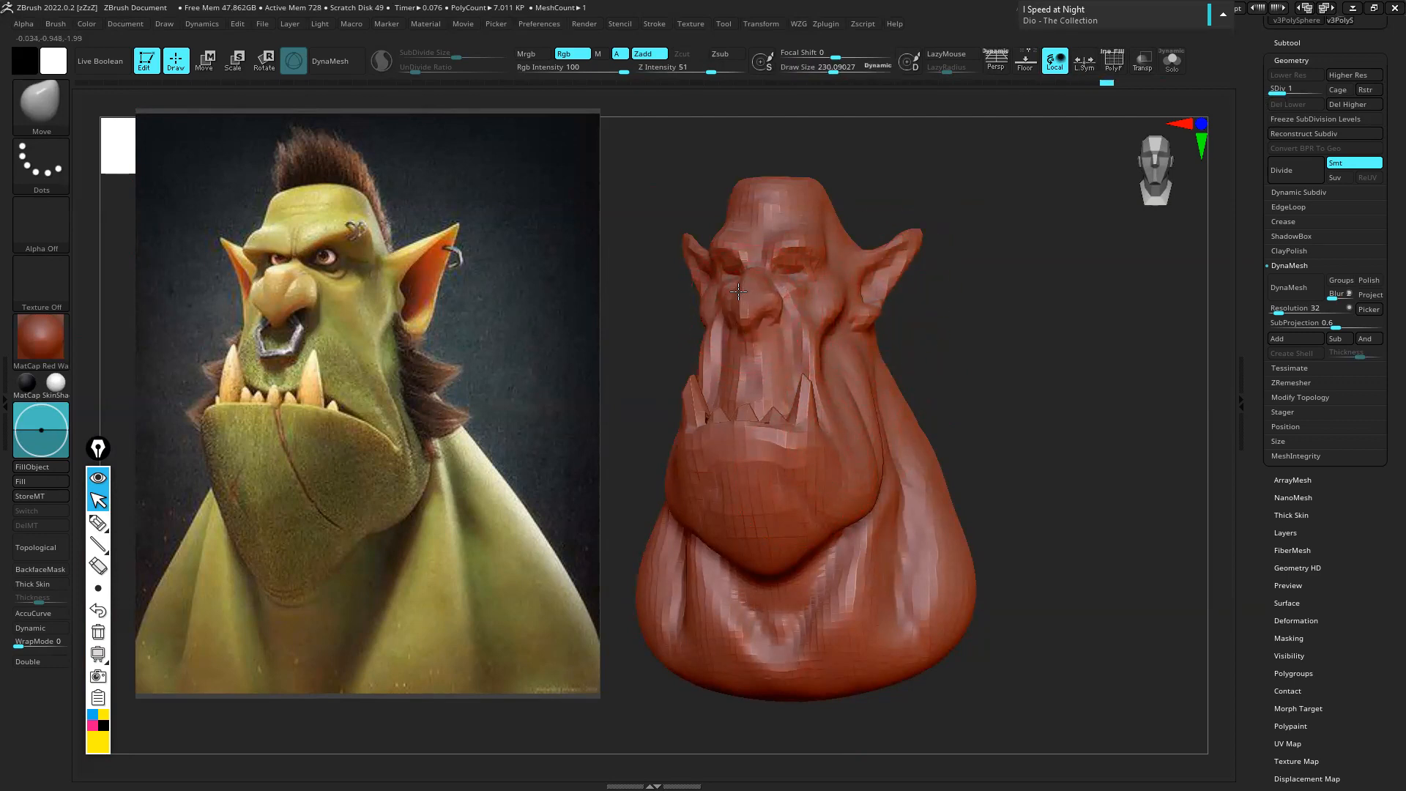
{"action": "left_click", "coordinate": [737, 295]}
Refine the ear's tip, outer edge and lobe with draw sizes of about 210, 156 and 173
{"action": "key", "text": "s"}
{"action": "left_click_drag", "start_coordinate": [906, 265], "coordinate": [900, 265]}
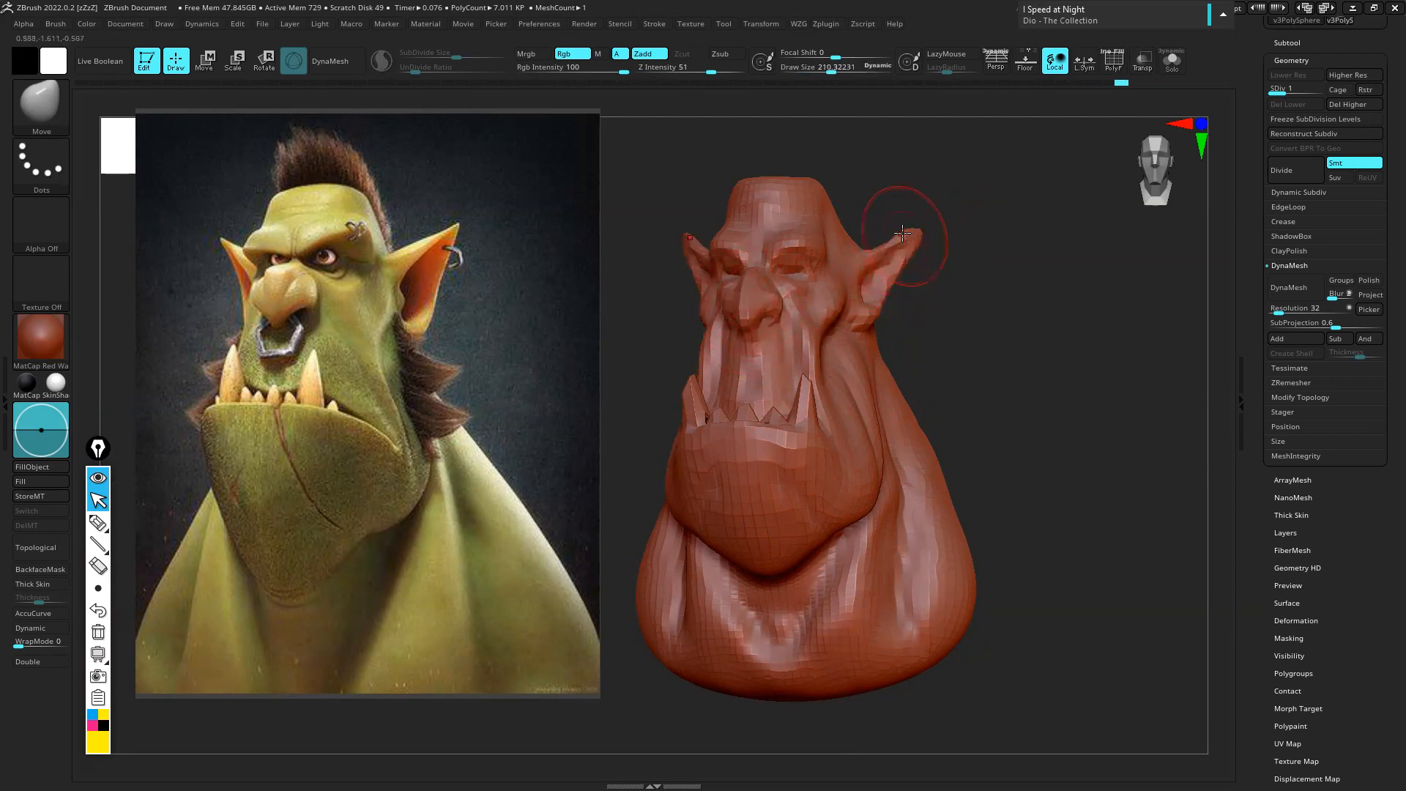
{"action": "key", "text": "s"}
{"action": "left_click_drag", "start_coordinate": [908, 229], "coordinate": [903, 234]}
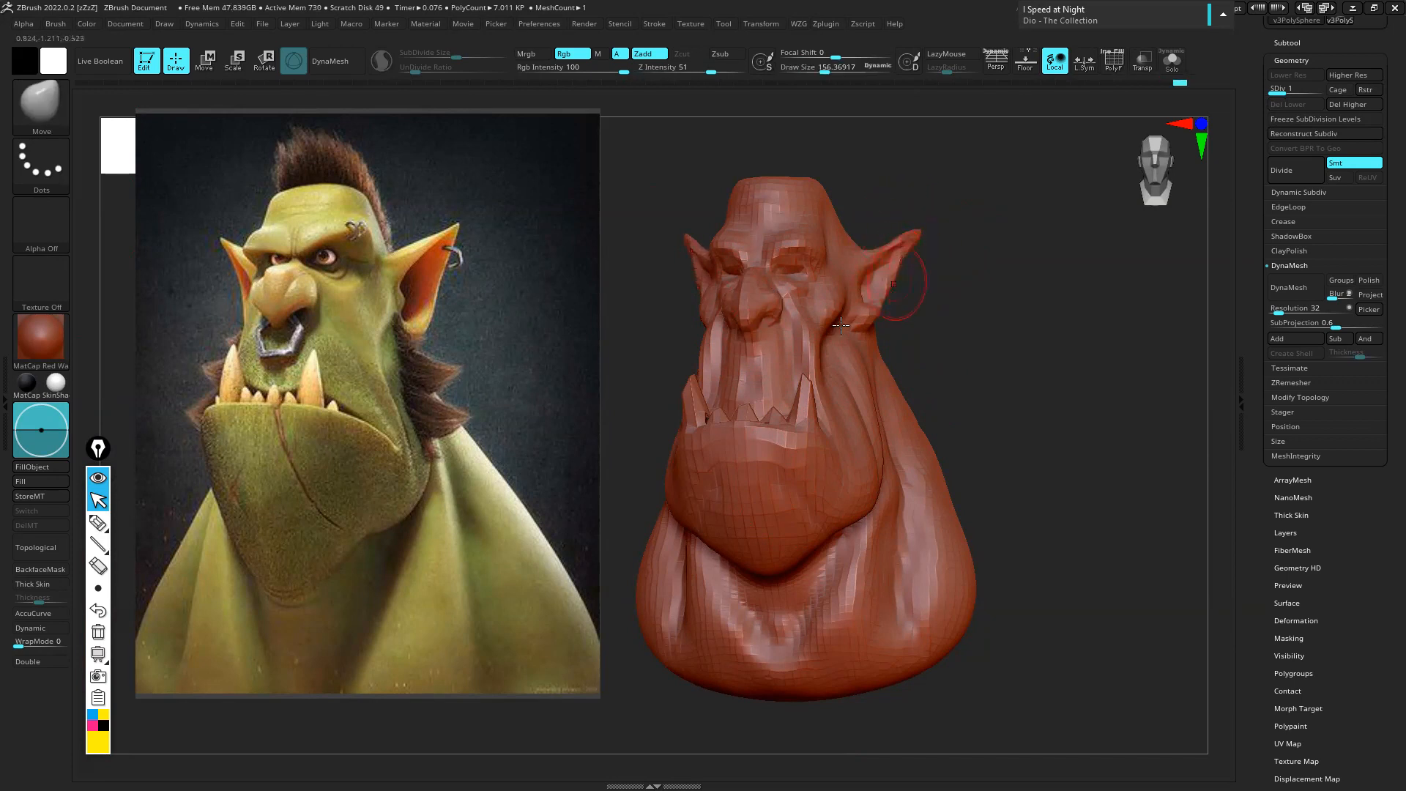
{"action": "key", "text": "s"}
{"action": "left_click_drag", "start_coordinate": [879, 249], "coordinate": [877, 246]}
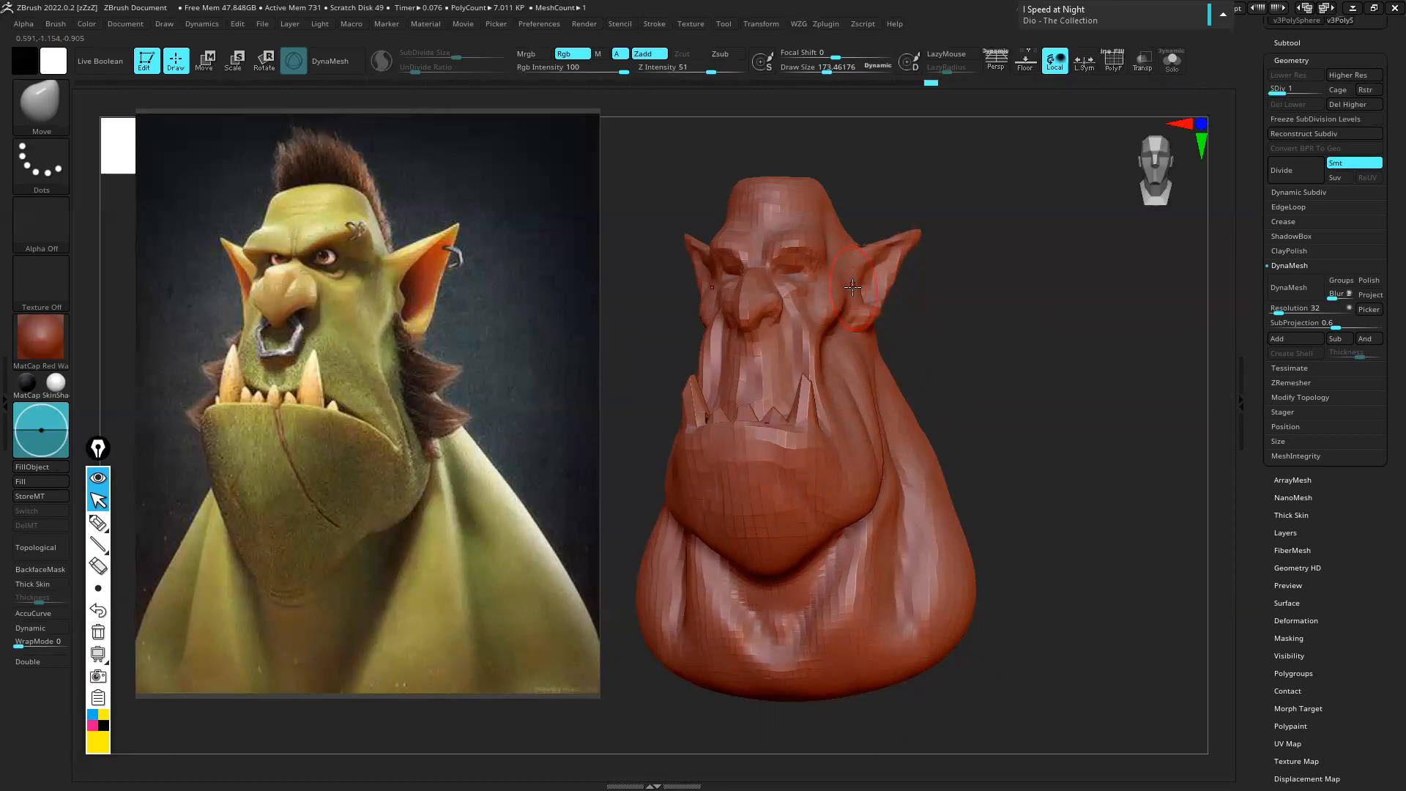
Scrub the undo history back to the early head for comparison, return to the latest state and raise it to subdivision level 3
{"action": "mouse_move", "coordinate": [929, 83]}
{"action": "left_mouse_down"}
{"action": "mouse_move", "coordinate": [174, 89]}
{"action": "mouse_move", "coordinate": [66, 95]}
{"action": "mouse_move", "coordinate": [15, 117]}
{"action": "left_mouse_up"}
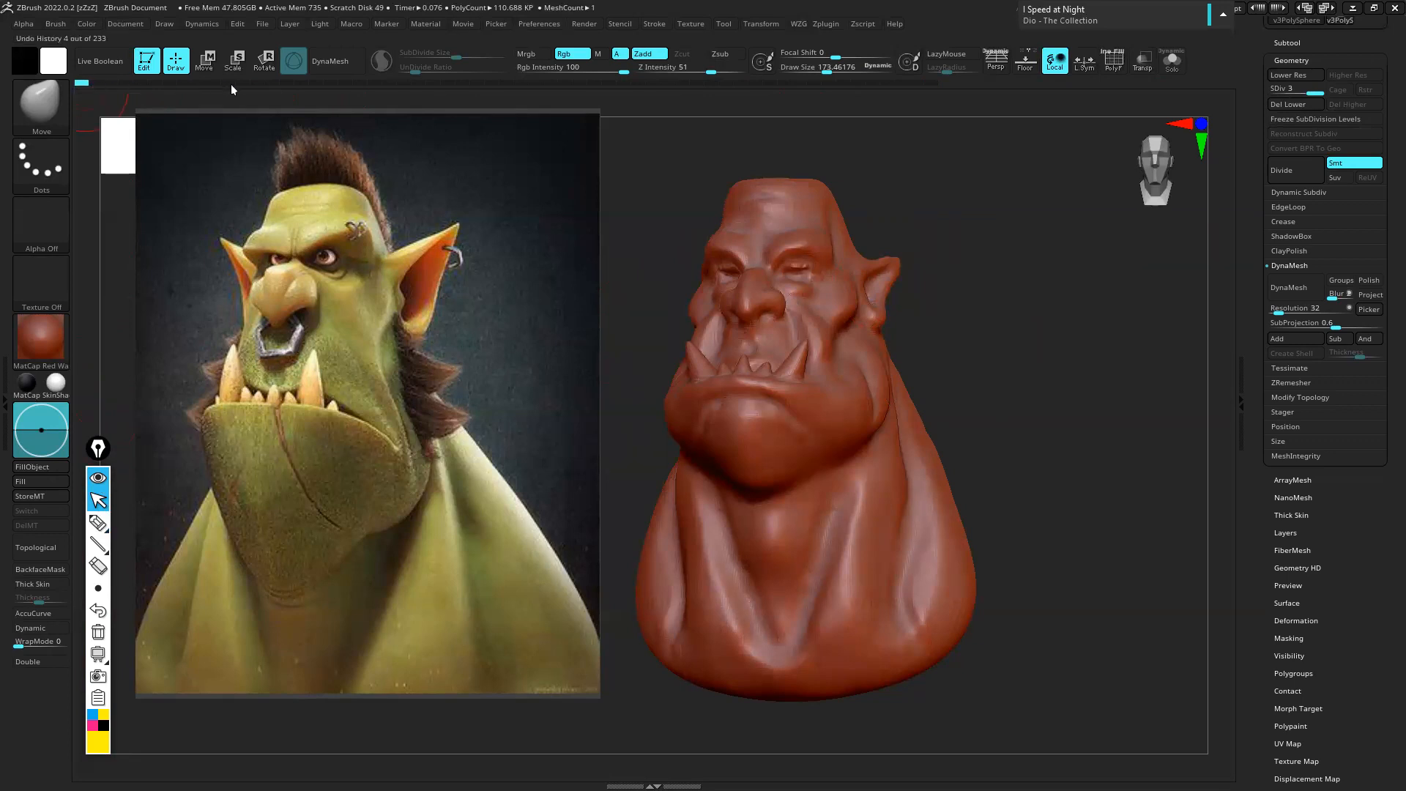
{"action": "mouse_move", "coordinate": [83, 88]}
{"action": "left_mouse_down"}
{"action": "mouse_move", "coordinate": [107, 77]}
{"action": "mouse_move", "coordinate": [732, 148]}
{"action": "mouse_move", "coordinate": [956, 152]}
{"action": "mouse_move", "coordinate": [315, 288]}
{"action": "mouse_move", "coordinate": [18, 333]}
{"action": "mouse_move", "coordinate": [621, 270]}
{"action": "mouse_move", "coordinate": [1110, 298]}
{"action": "mouse_move", "coordinate": [927, 257]}
{"action": "left_mouse_up"}
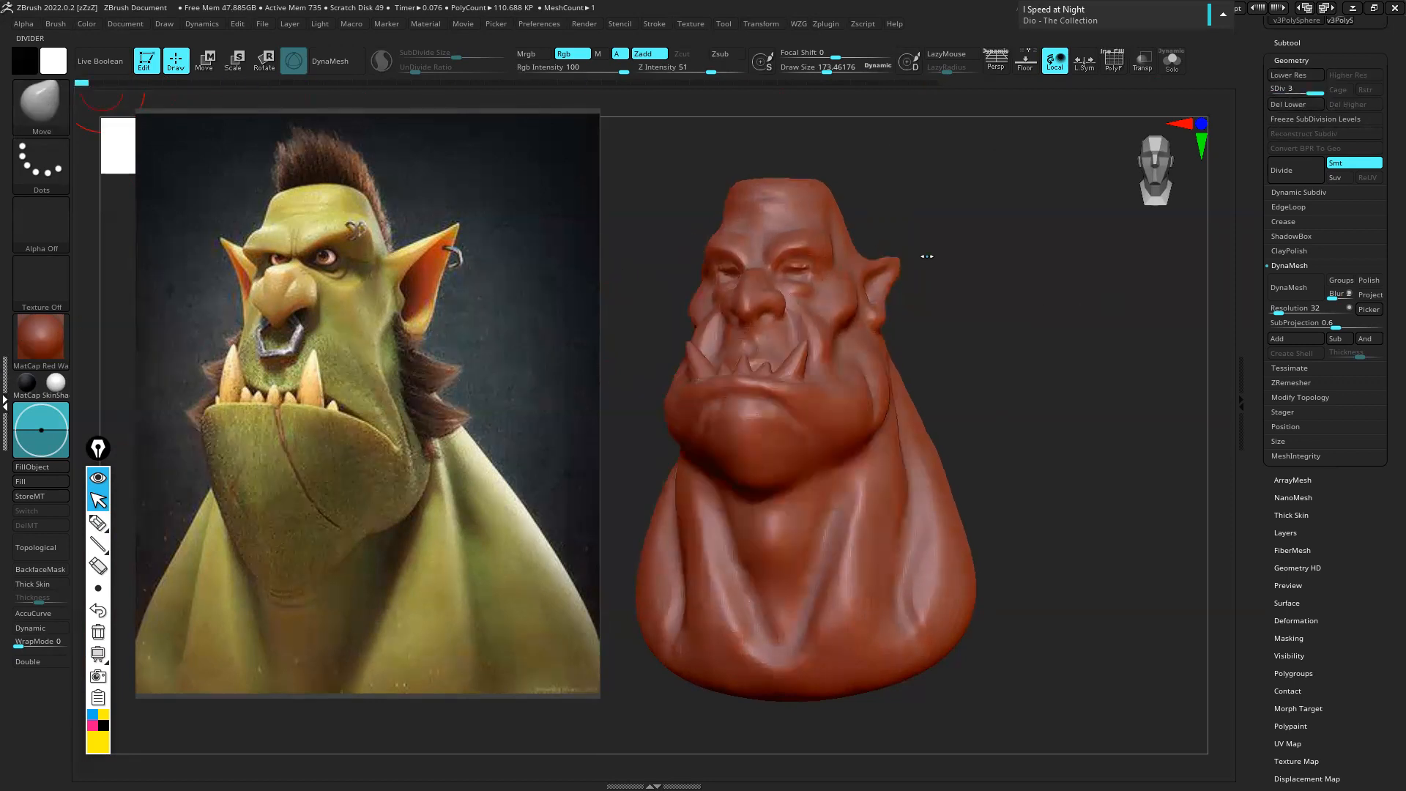
{"action": "left_click", "coordinate": [932, 82]}
{"action": "key", "text": "d"}
{"action": "key", "text": "d"}
Step backward and forward through the undo history to compare earlier and current versions of the head
{"action": "mouse_move", "coordinate": [932, 83]}
{"action": "left_mouse_down"}
{"action": "mouse_move", "coordinate": [135, 213]}
{"action": "mouse_move", "coordinate": [37, 244]}
{"action": "mouse_move", "coordinate": [1065, 261]}
{"action": "left_mouse_up"}
{"action": "key", "text": "ctrl+z"}
{"action": "key", "text": "ctrl+z"}
{"action": "key", "text": "ctrl+z"}
{"action": "key", "text": "ctrl+z"}
{"action": "key", "text": "ctrl+z"}
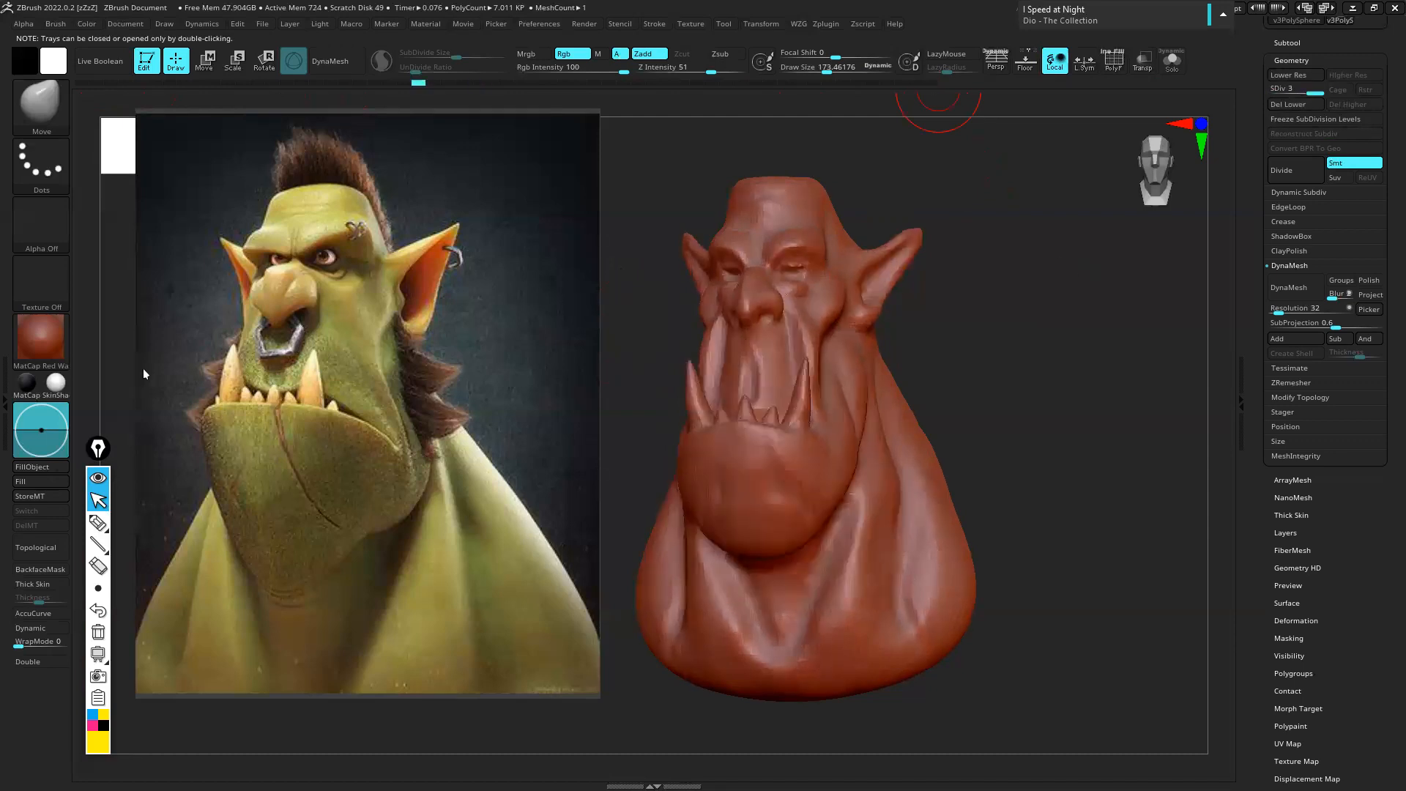
{"action": "key", "text": "ctrl+shift+z"}
{"action": "key", "text": "ctrl+shift+z"}
{"action": "key", "text": "ctrl+shift+z"}
{"action": "key", "text": "ctrl+shift+z"}
{"action": "key", "text": "ctrl+shift+z"}
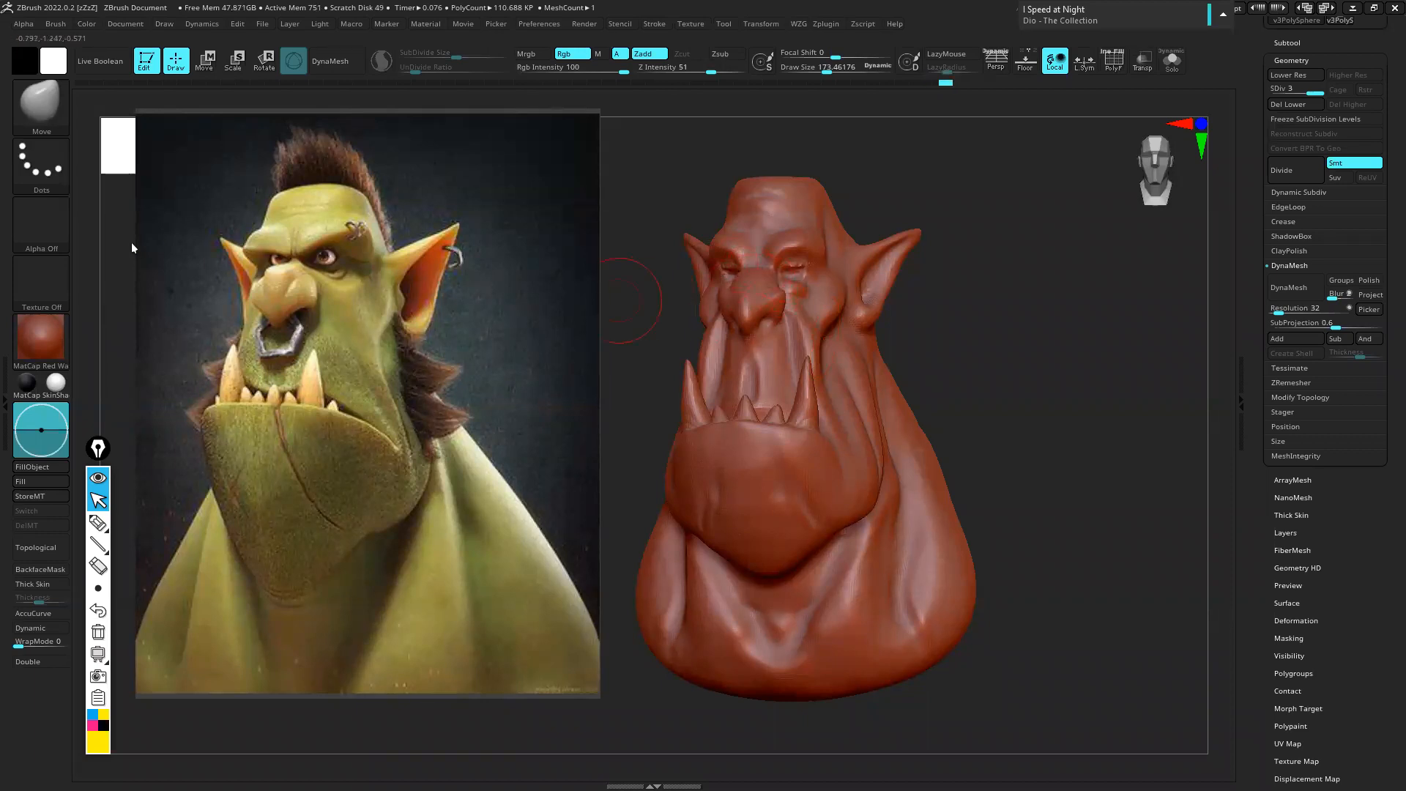
Mark the width of the upper nose bridge in pink on both the reference and the sculpt
{"action": "left_click", "coordinate": [98, 522]}
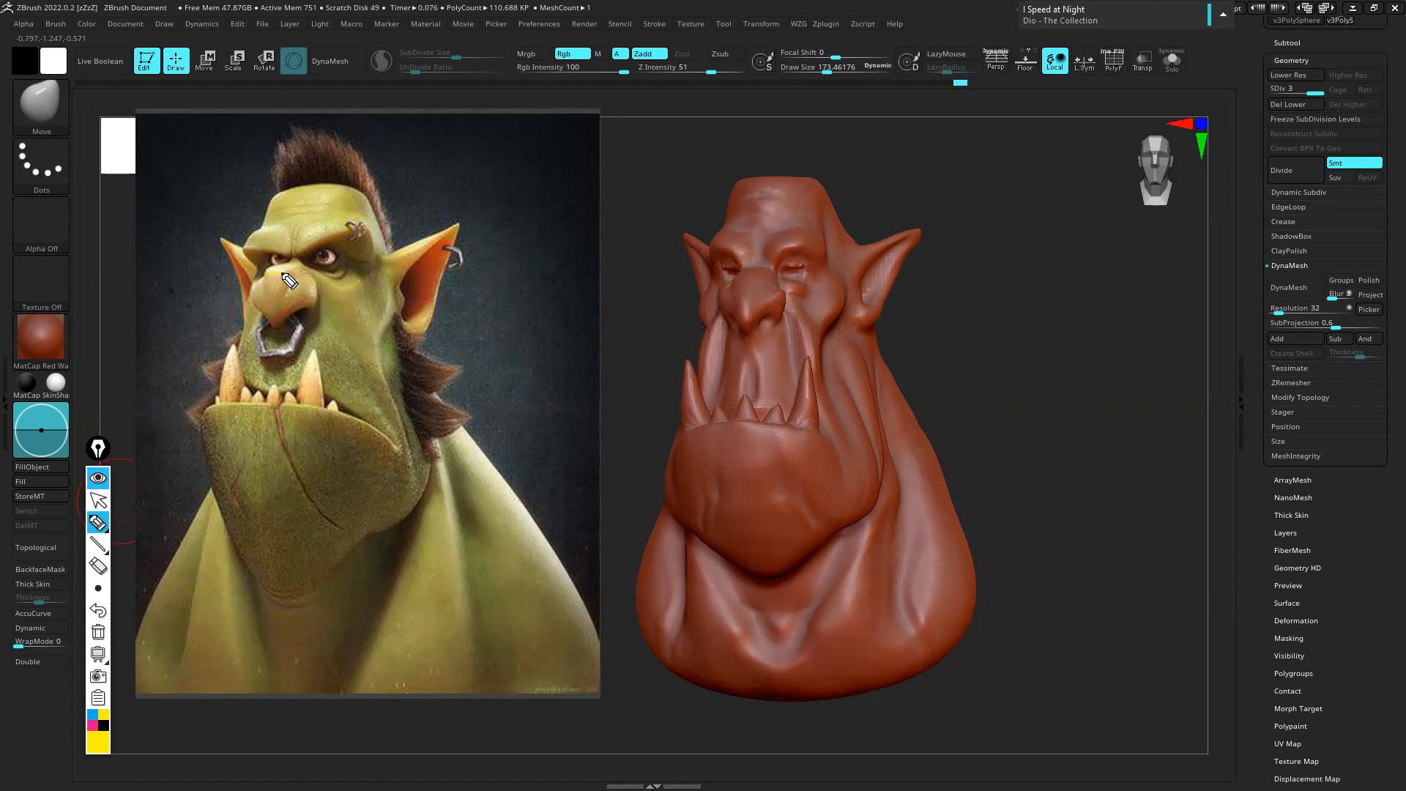
{"action": "left_click", "coordinate": [93, 725]}
{"action": "mouse_move", "coordinate": [267, 271]}
{"action": "left_mouse_down"}
{"action": "mouse_move", "coordinate": [287, 273]}
{"action": "mouse_move", "coordinate": [266, 271]}
{"action": "left_mouse_up"}
{"action": "mouse_move", "coordinate": [744, 278]}
{"action": "left_mouse_down"}
{"action": "mouse_move", "coordinate": [767, 279]}
{"action": "mouse_move", "coordinate": [742, 284]}
{"action": "left_mouse_up"}
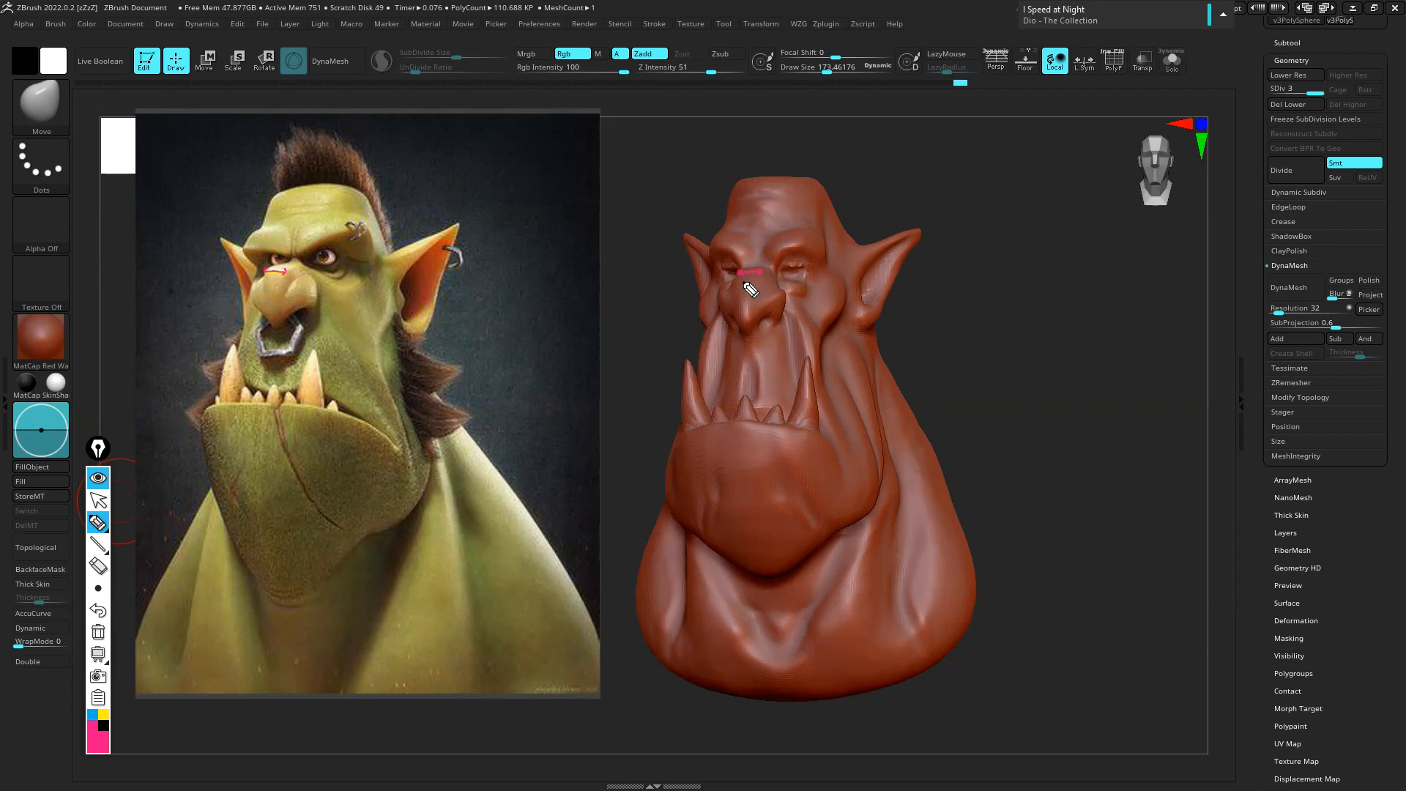
{"action": "left_click", "coordinate": [98, 500]}
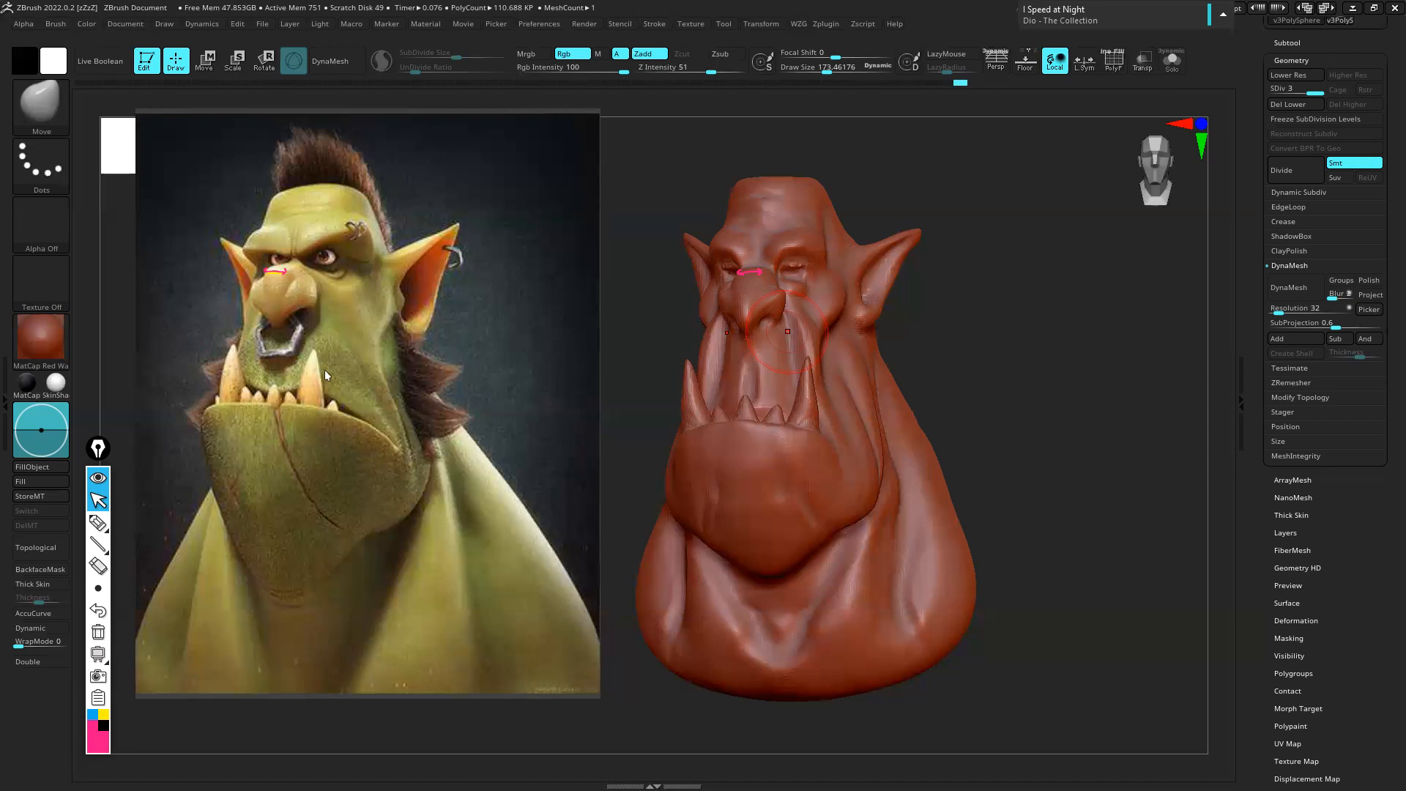
Circle the nose area on the reference and box in the nose bridge on both the reference and the sculpt
{"action": "left_click", "coordinate": [98, 523]}
{"action": "mouse_move", "coordinate": [284, 265]}
{"action": "left_mouse_down"}
{"action": "mouse_move", "coordinate": [296, 255]}
{"action": "mouse_move", "coordinate": [238, 328]}
{"action": "mouse_move", "coordinate": [339, 268]}
{"action": "mouse_move", "coordinate": [275, 278]}
{"action": "left_mouse_up"}
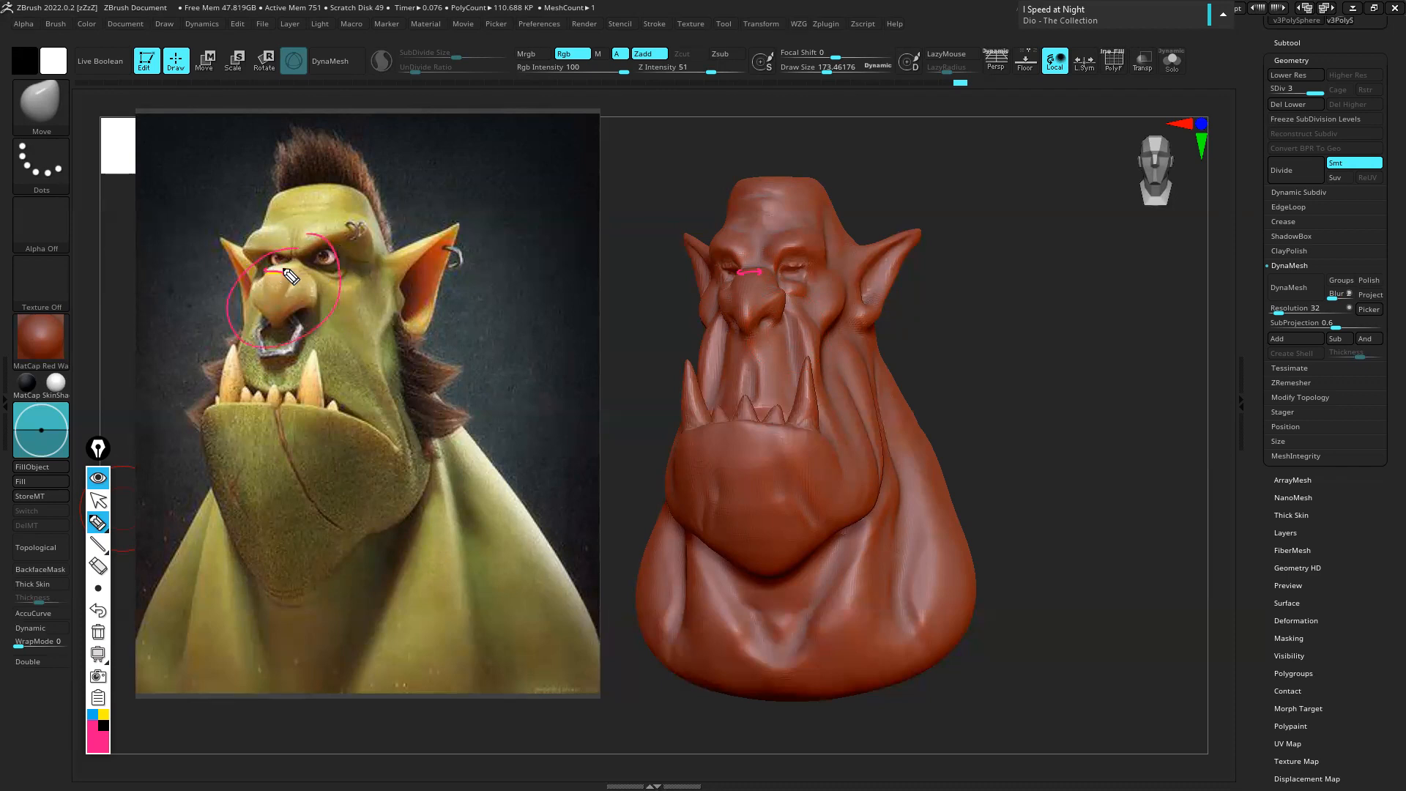
{"action": "mouse_move", "coordinate": [265, 272]}
{"action": "left_mouse_down"}
{"action": "mouse_move", "coordinate": [285, 289]}
{"action": "mouse_move", "coordinate": [268, 289]}
{"action": "left_mouse_up"}
{"action": "mouse_move", "coordinate": [741, 273]}
{"action": "left_mouse_down"}
{"action": "mouse_move", "coordinate": [742, 290]}
{"action": "mouse_move", "coordinate": [760, 287]}
{"action": "mouse_move", "coordinate": [742, 289]}
{"action": "left_mouse_up"}
{"action": "left_click", "coordinate": [99, 501]}
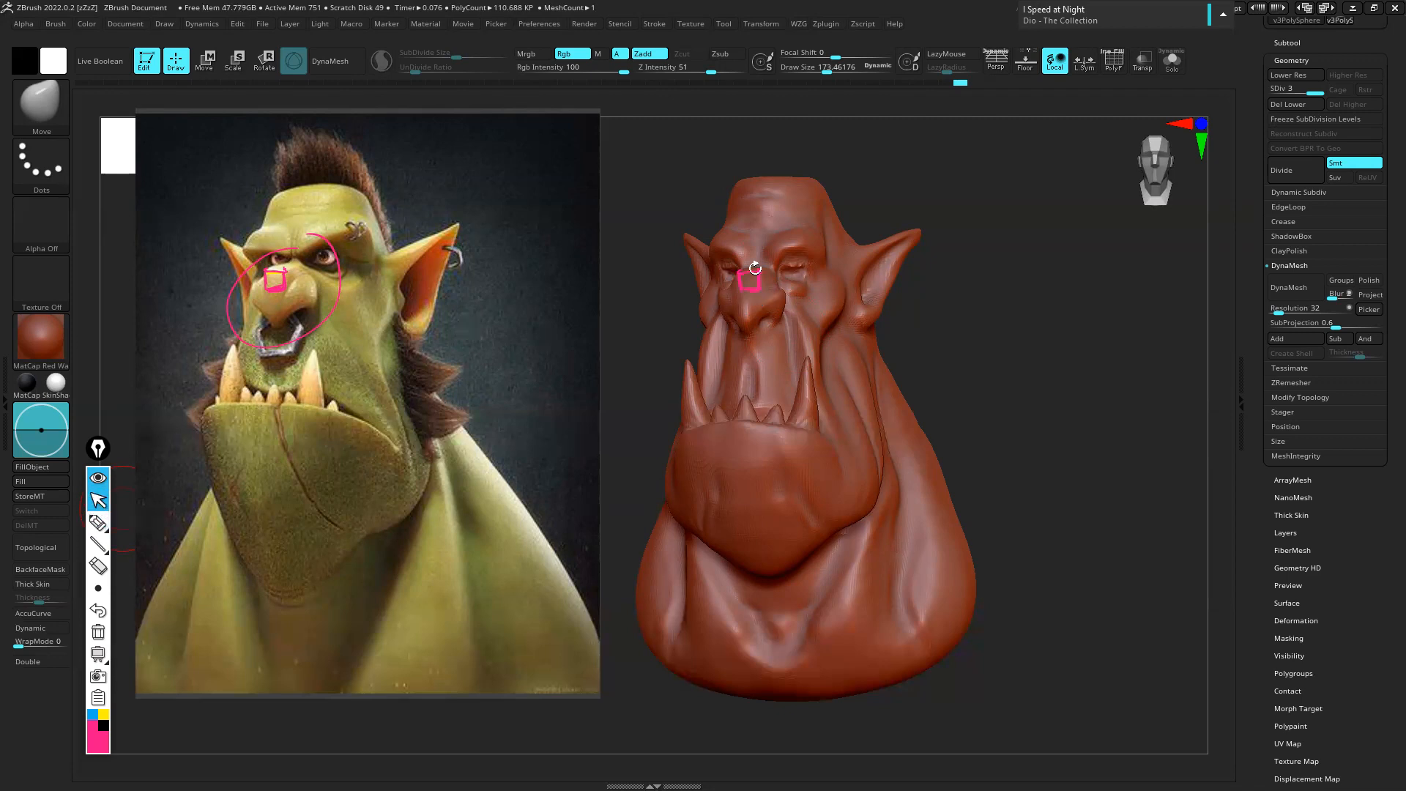
Set the draw size to about 140, and outline the forehead plane on the reference and the sculpt
{"action": "key", "text": "s"}
{"action": "left_click_drag", "start_coordinate": [769, 284], "coordinate": [733, 286]}
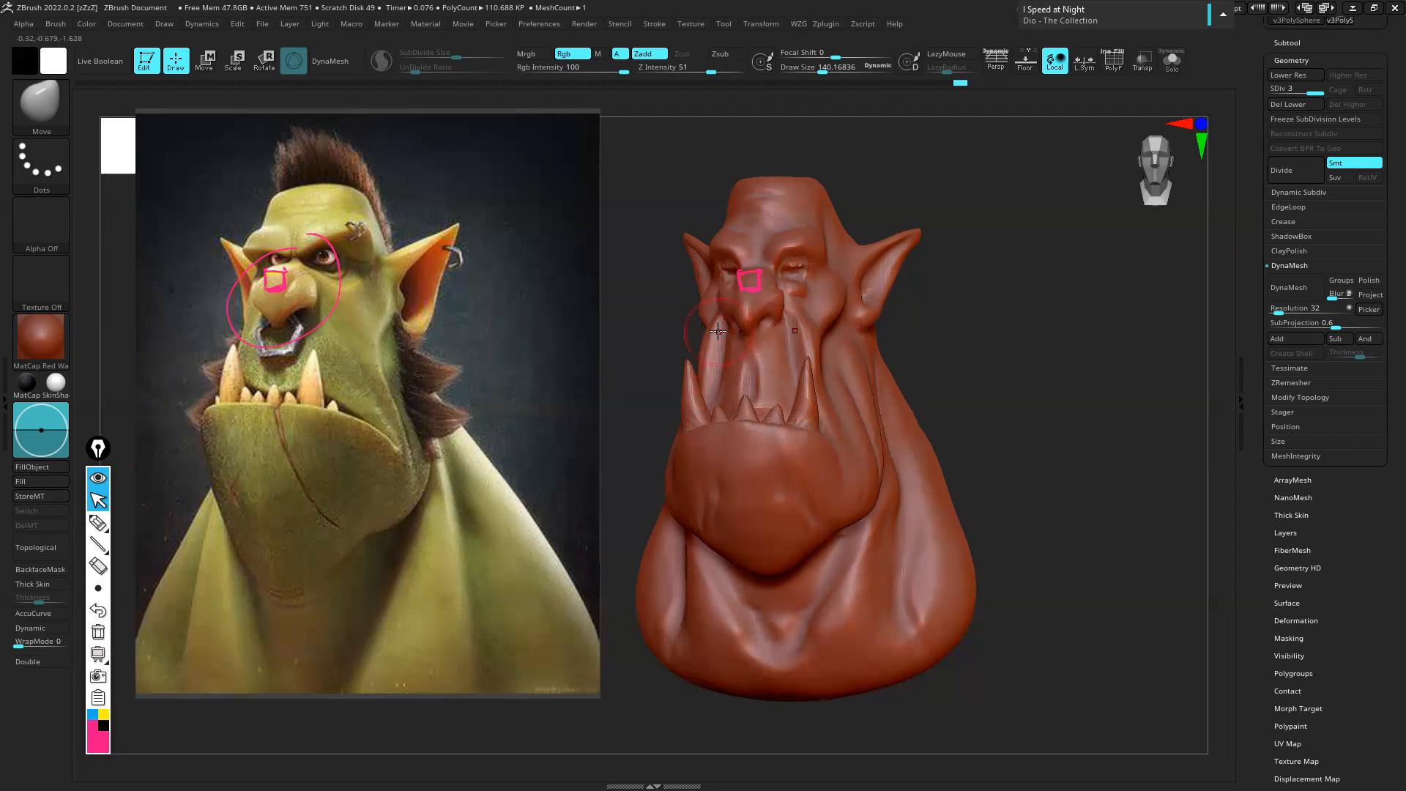
{"action": "left_click", "coordinate": [99, 522]}
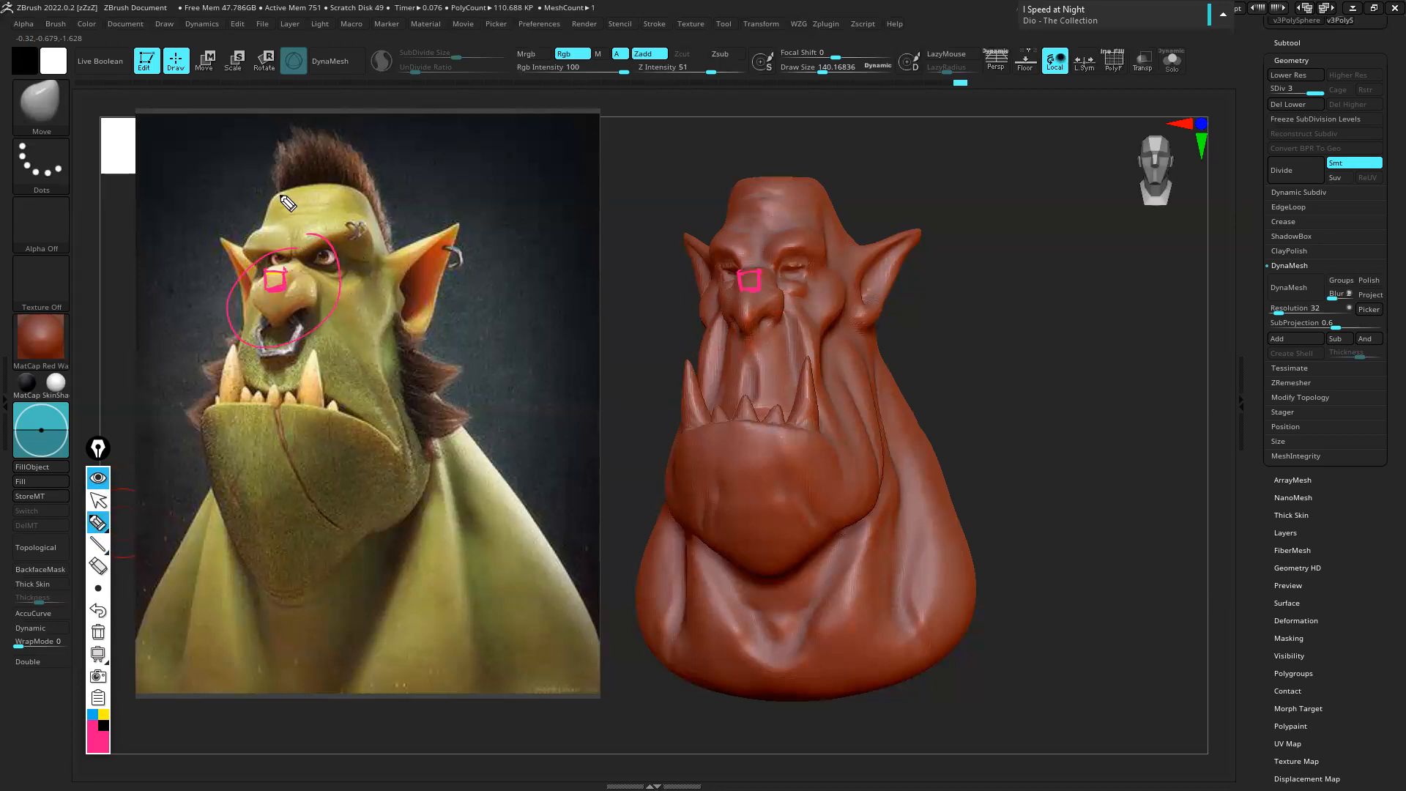
{"action": "mouse_move", "coordinate": [279, 195]}
{"action": "left_mouse_down"}
{"action": "mouse_move", "coordinate": [355, 195]}
{"action": "mouse_move", "coordinate": [274, 200]}
{"action": "mouse_move", "coordinate": [315, 222]}
{"action": "mouse_move", "coordinate": [353, 220]}
{"action": "mouse_move", "coordinate": [355, 192]}
{"action": "left_mouse_up"}
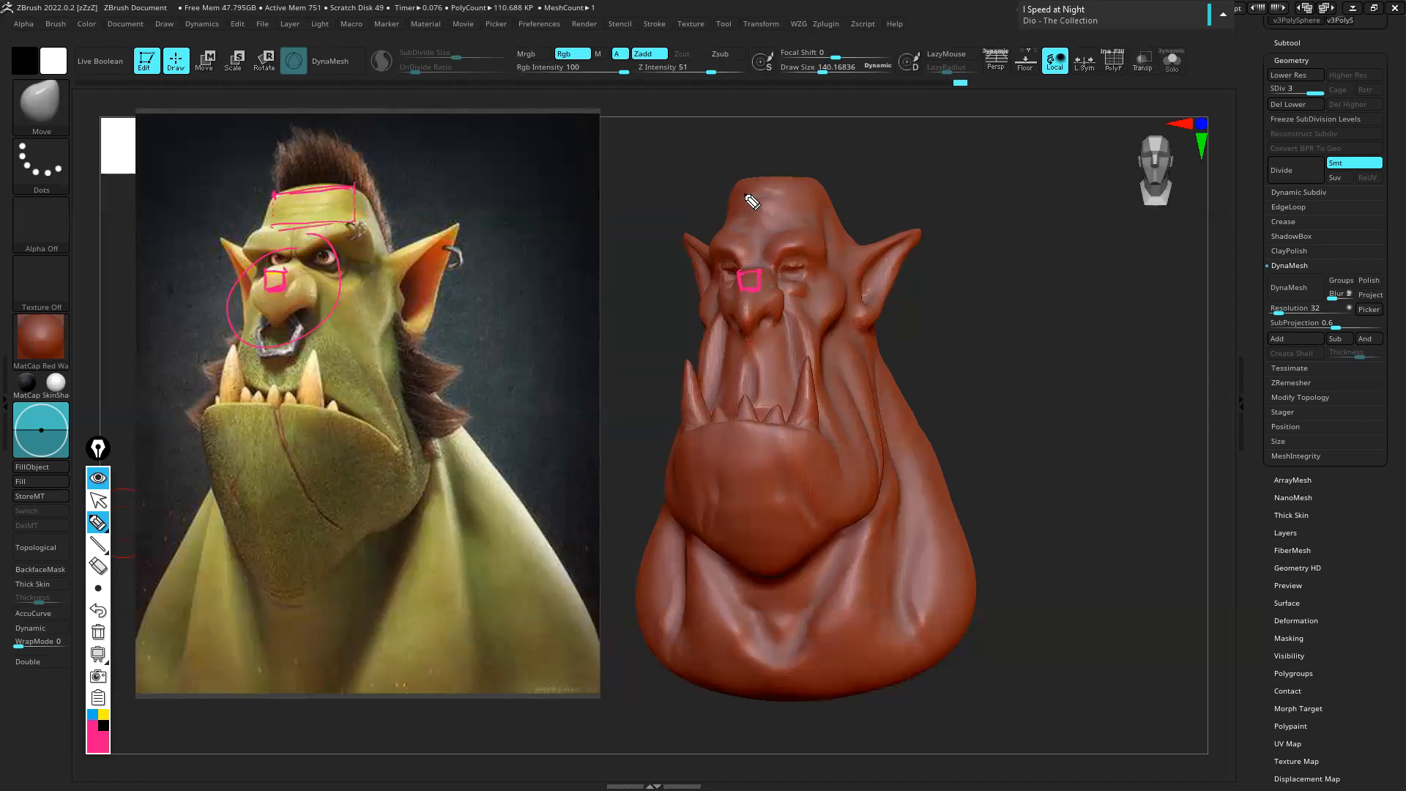
{"action": "mouse_move", "coordinate": [737, 189]}
{"action": "left_mouse_down"}
{"action": "mouse_move", "coordinate": [736, 211]}
{"action": "mouse_move", "coordinate": [807, 206]}
{"action": "left_mouse_up"}
{"action": "left_click", "coordinate": [101, 501]}
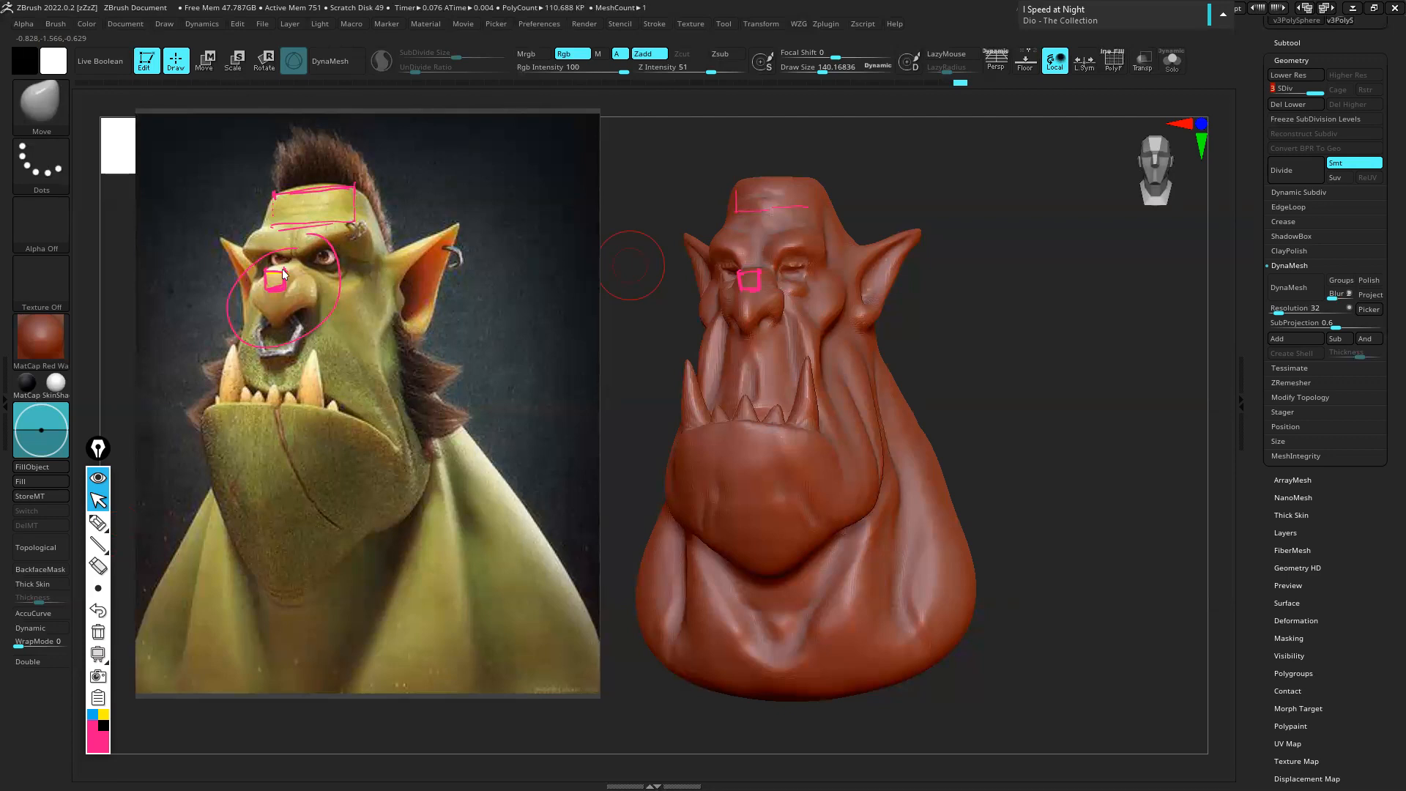
Mark the mohawk, eye, nose ring and earring on the reference, and clear all annotations
{"action": "left_click", "coordinate": [98, 523]}
{"action": "mouse_move", "coordinate": [301, 179]}
{"action": "left_mouse_down"}
{"action": "mouse_move", "coordinate": [297, 161]}
{"action": "mouse_move", "coordinate": [313, 153]}
{"action": "left_mouse_up"}
{"action": "mouse_move", "coordinate": [325, 167]}
{"action": "left_mouse_down"}
{"action": "mouse_move", "coordinate": [330, 150]}
{"action": "mouse_move", "coordinate": [347, 159]}
{"action": "left_mouse_up"}
{"action": "left_click_drag", "start_coordinate": [327, 247], "coordinate": [324, 247]}
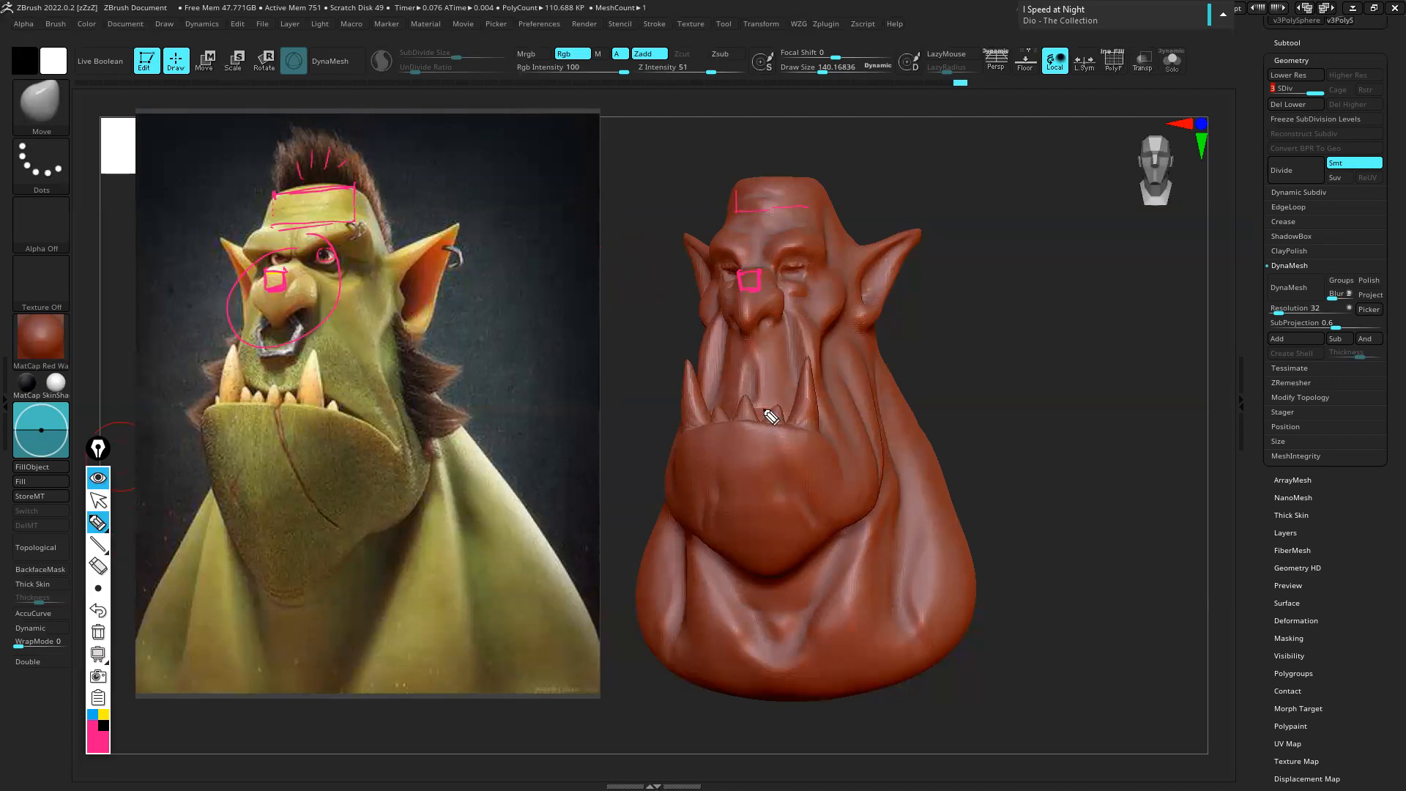
{"action": "mouse_move", "coordinate": [268, 320]}
{"action": "left_mouse_down"}
{"action": "mouse_move", "coordinate": [283, 323]}
{"action": "mouse_move", "coordinate": [262, 350]}
{"action": "mouse_move", "coordinate": [302, 338]}
{"action": "left_mouse_up"}
{"action": "left_click_drag", "start_coordinate": [446, 249], "coordinate": [448, 265]}
{"action": "left_click", "coordinate": [98, 632]}
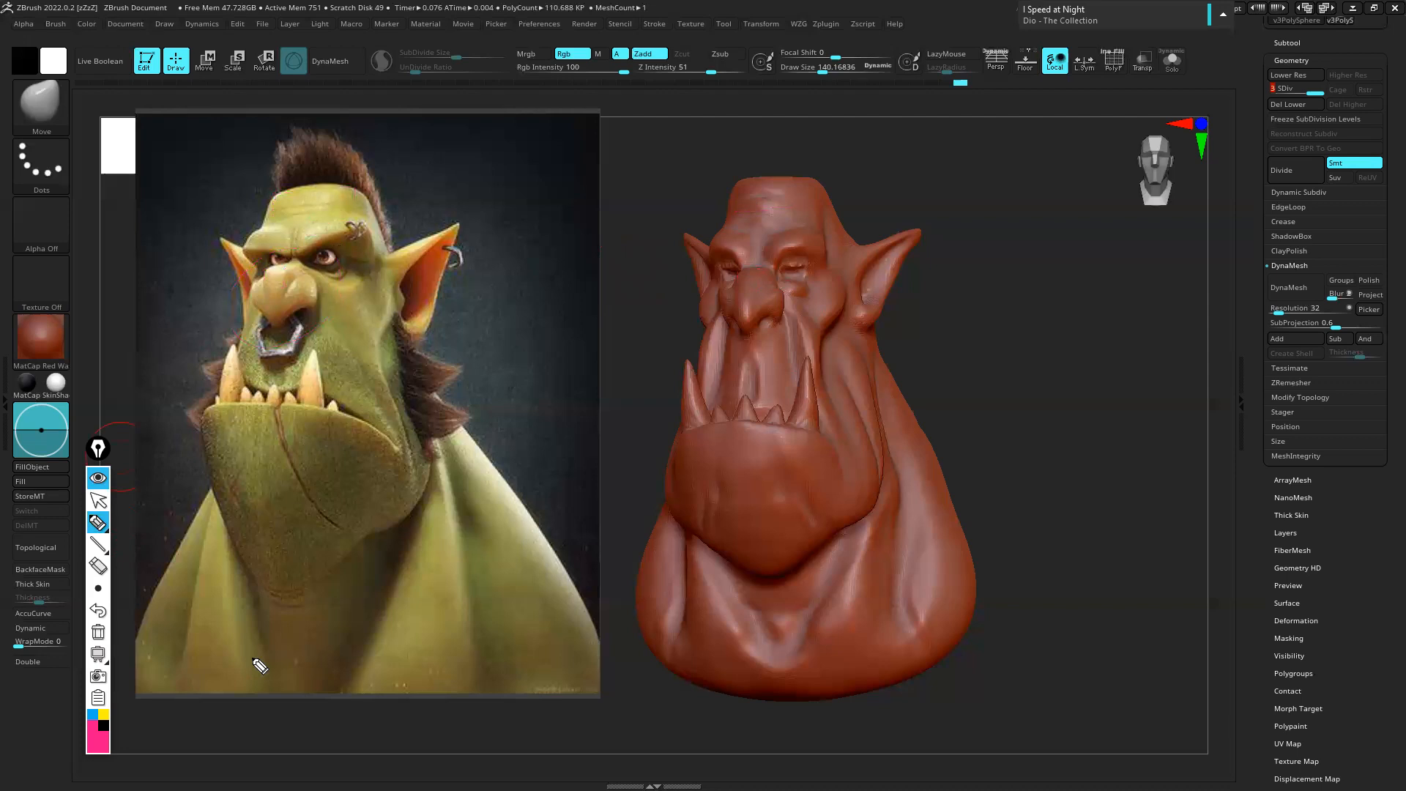
Outline the piercings, nose ring, eyes and mohawk on the reference, and sketch a mohawk with a base circle above the sculpt's forehead
{"action": "mouse_move", "coordinate": [349, 223]}
{"action": "left_mouse_down"}
{"action": "mouse_move", "coordinate": [349, 238]}
{"action": "mouse_move", "coordinate": [461, 258]}
{"action": "mouse_move", "coordinate": [454, 270]}
{"action": "left_mouse_up"}
{"action": "mouse_move", "coordinate": [276, 358]}
{"action": "left_mouse_down"}
{"action": "mouse_move", "coordinate": [300, 342]}
{"action": "mouse_move", "coordinate": [299, 318]}
{"action": "left_mouse_up"}
{"action": "mouse_move", "coordinate": [330, 249]}
{"action": "left_mouse_down"}
{"action": "mouse_move", "coordinate": [324, 266]}
{"action": "mouse_move", "coordinate": [319, 250]}
{"action": "mouse_move", "coordinate": [288, 250]}
{"action": "left_mouse_up"}
{"action": "mouse_move", "coordinate": [275, 194]}
{"action": "left_mouse_down"}
{"action": "mouse_move", "coordinate": [308, 128]}
{"action": "mouse_move", "coordinate": [362, 160]}
{"action": "mouse_move", "coordinate": [389, 249]}
{"action": "mouse_move", "coordinate": [322, 183]}
{"action": "mouse_move", "coordinate": [340, 181]}
{"action": "left_mouse_up"}
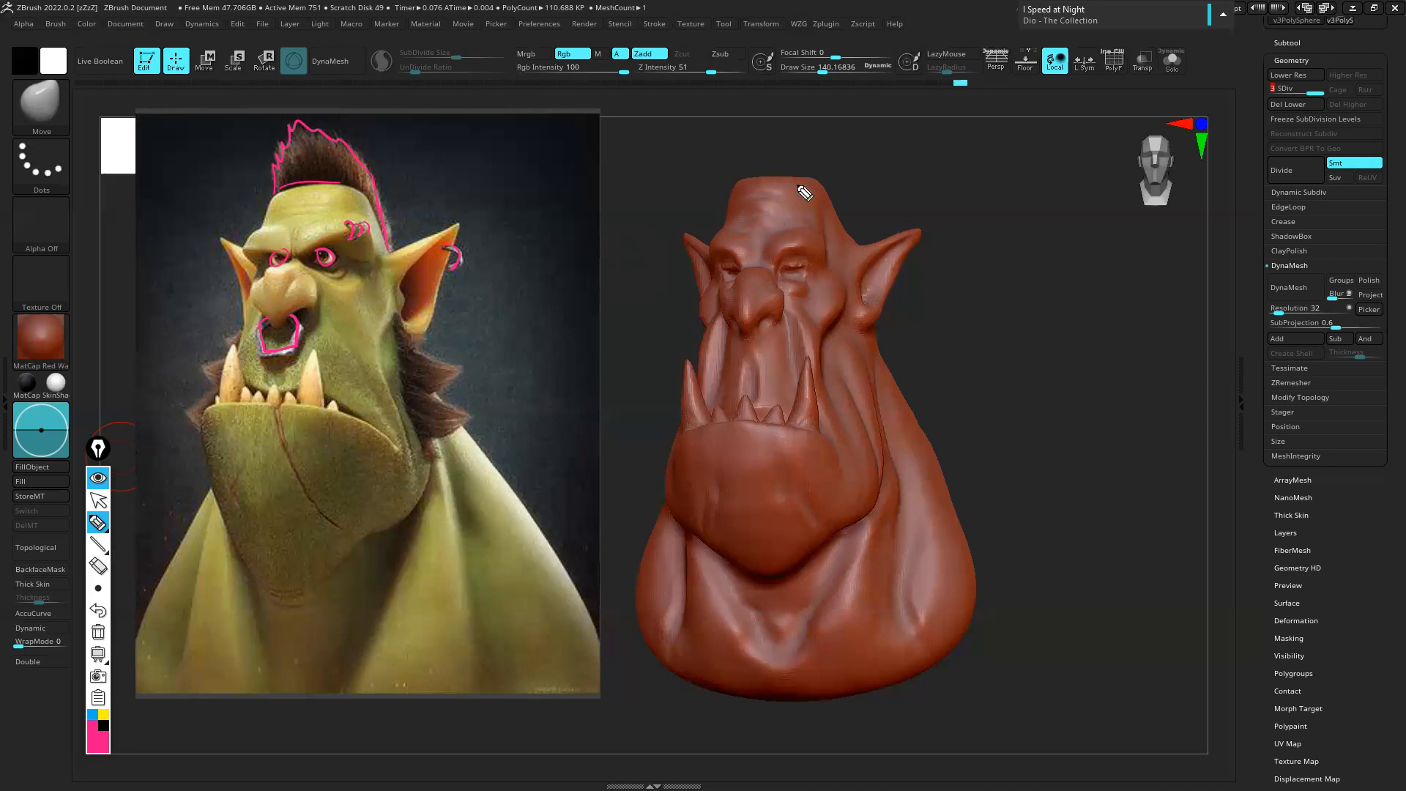
{"action": "mouse_move", "coordinate": [758, 208]}
{"action": "left_mouse_down"}
{"action": "mouse_move", "coordinate": [787, 156]}
{"action": "mouse_move", "coordinate": [738, 189]}
{"action": "mouse_move", "coordinate": [744, 125]}
{"action": "mouse_move", "coordinate": [762, 119]}
{"action": "mouse_move", "coordinate": [823, 174]}
{"action": "left_mouse_up"}
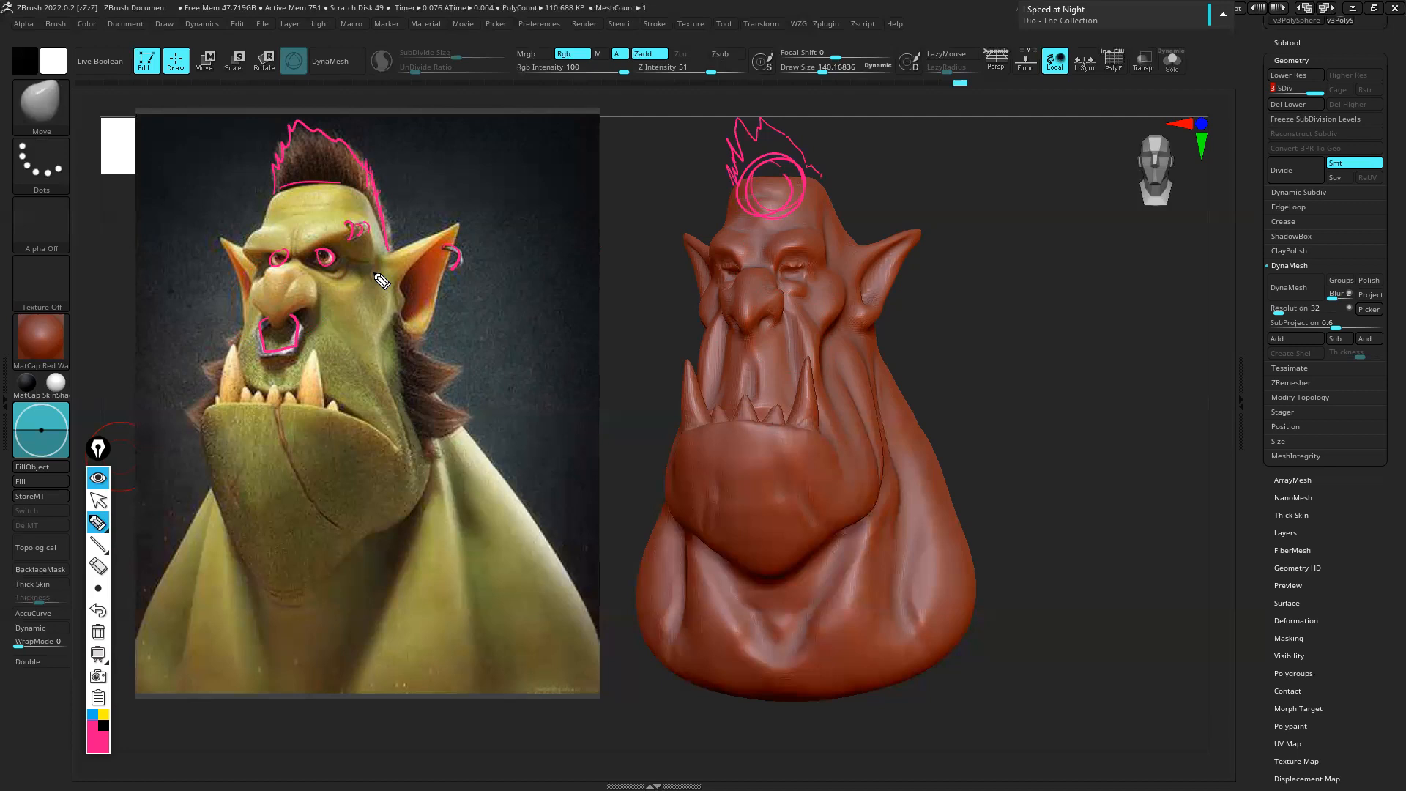
Outline the side hair tufts on the reference, circle the bases of the mohawk and tufts, and retrace the earring
{"action": "mouse_move", "coordinate": [350, 184]}
{"action": "left_mouse_down"}
{"action": "mouse_move", "coordinate": [339, 150]}
{"action": "mouse_move", "coordinate": [320, 157]}
{"action": "left_mouse_up"}
{"action": "mouse_move", "coordinate": [403, 347]}
{"action": "left_mouse_down"}
{"action": "mouse_move", "coordinate": [435, 365]}
{"action": "mouse_move", "coordinate": [448, 399]}
{"action": "mouse_move", "coordinate": [419, 351]}
{"action": "mouse_move", "coordinate": [455, 403]}
{"action": "mouse_move", "coordinate": [421, 432]}
{"action": "mouse_move", "coordinate": [402, 381]}
{"action": "left_mouse_up"}
{"action": "left_click_drag", "start_coordinate": [390, 319], "coordinate": [430, 342]}
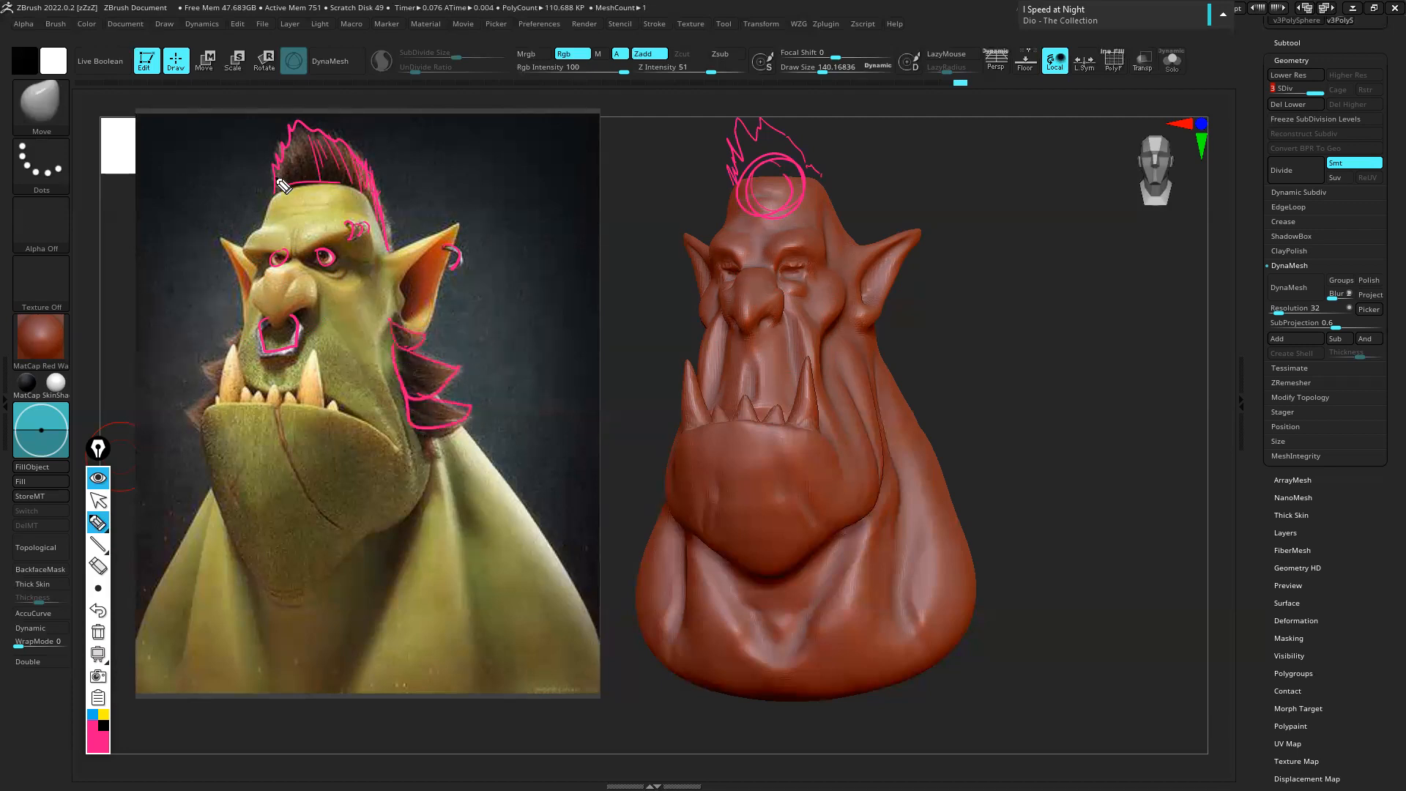
{"action": "mouse_move", "coordinate": [335, 185]}
{"action": "left_mouse_down"}
{"action": "mouse_move", "coordinate": [300, 176]}
{"action": "mouse_move", "coordinate": [284, 207]}
{"action": "mouse_move", "coordinate": [352, 219]}
{"action": "mouse_move", "coordinate": [279, 171]}
{"action": "left_mouse_up"}
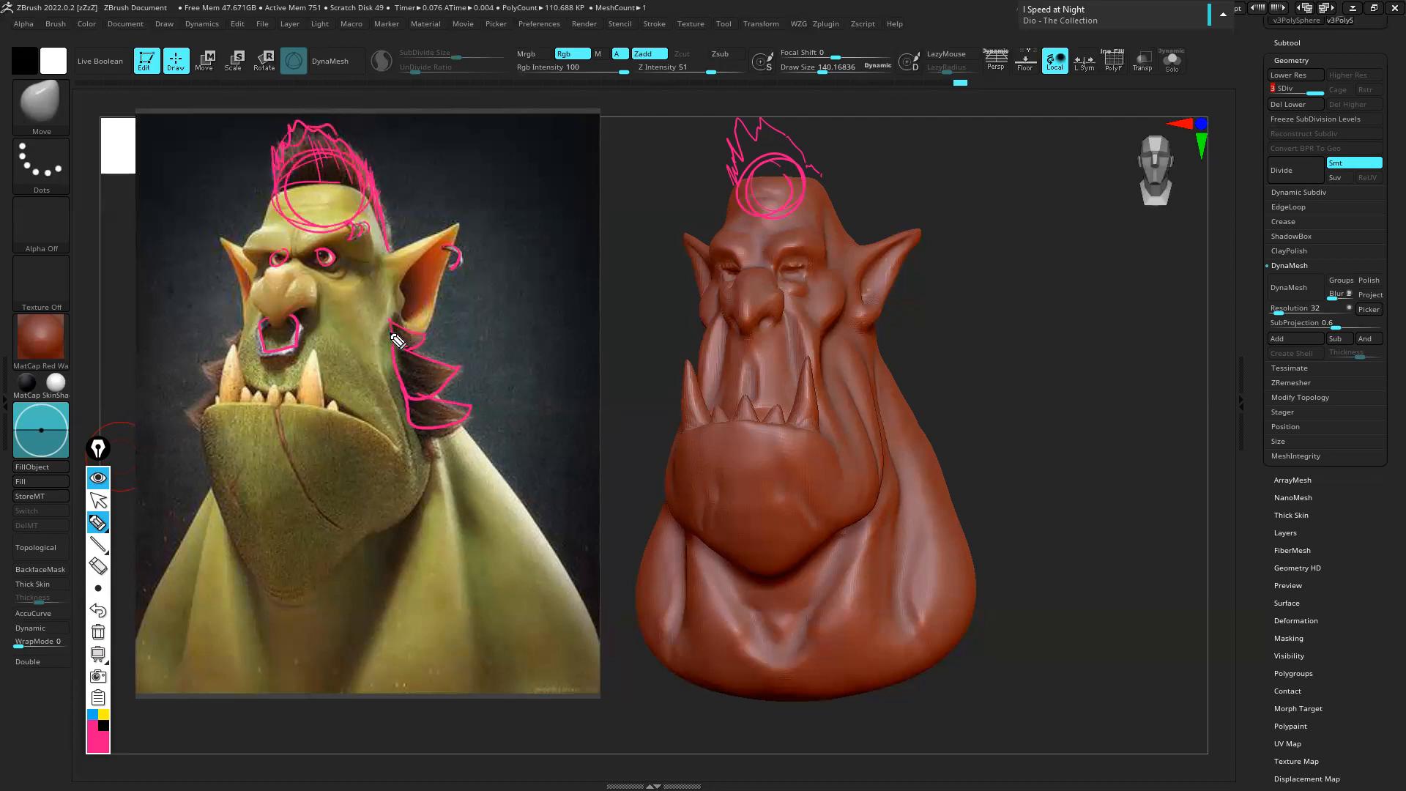
{"action": "mouse_move", "coordinate": [396, 344]}
{"action": "left_mouse_down"}
{"action": "mouse_move", "coordinate": [407, 329]}
{"action": "mouse_move", "coordinate": [433, 342]}
{"action": "mouse_move", "coordinate": [399, 382]}
{"action": "mouse_move", "coordinate": [407, 359]}
{"action": "mouse_move", "coordinate": [436, 366]}
{"action": "mouse_move", "coordinate": [414, 395]}
{"action": "mouse_move", "coordinate": [431, 432]}
{"action": "mouse_move", "coordinate": [463, 424]}
{"action": "left_mouse_up"}
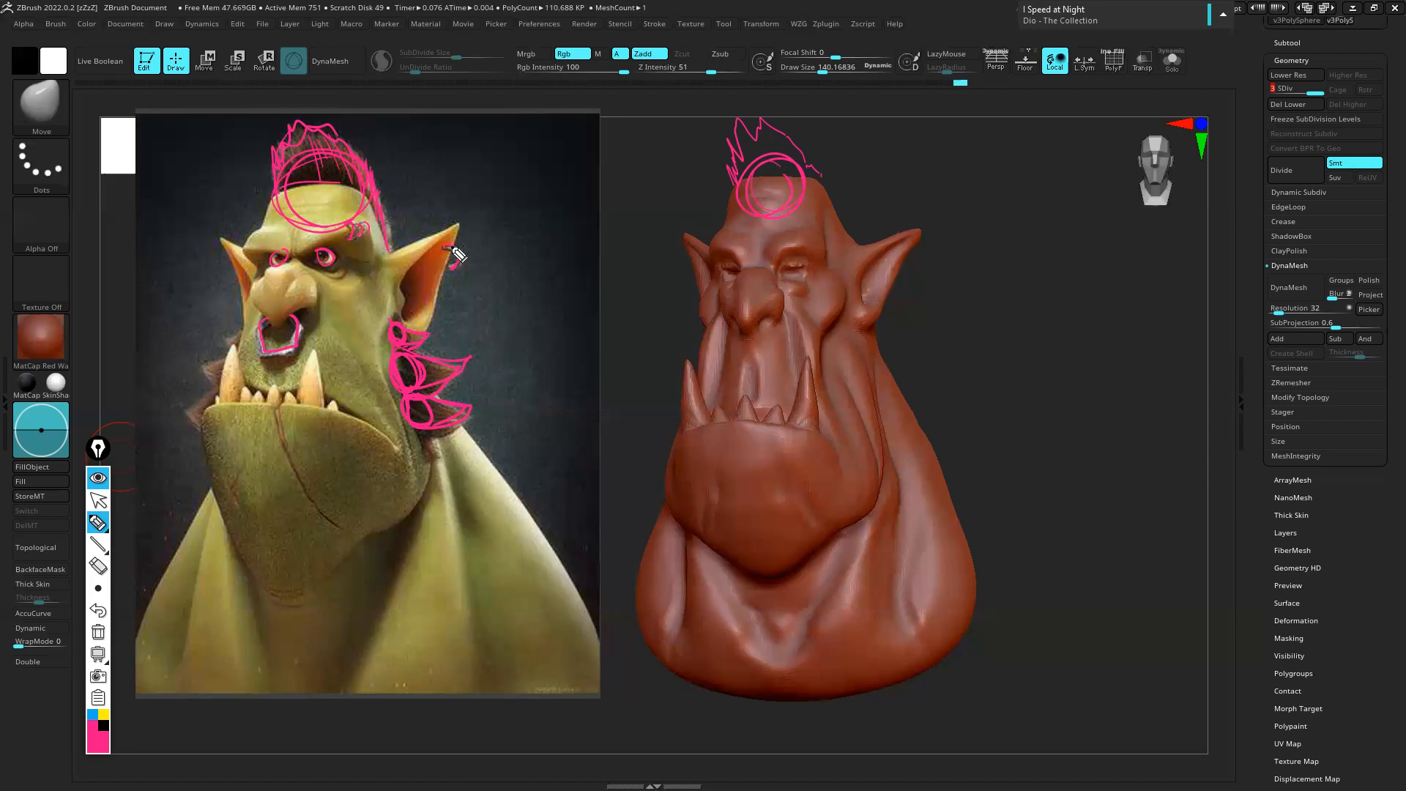
{"action": "left_click_drag", "start_coordinate": [449, 250], "coordinate": [454, 269]}
{"action": "left_click", "coordinate": [100, 523]}
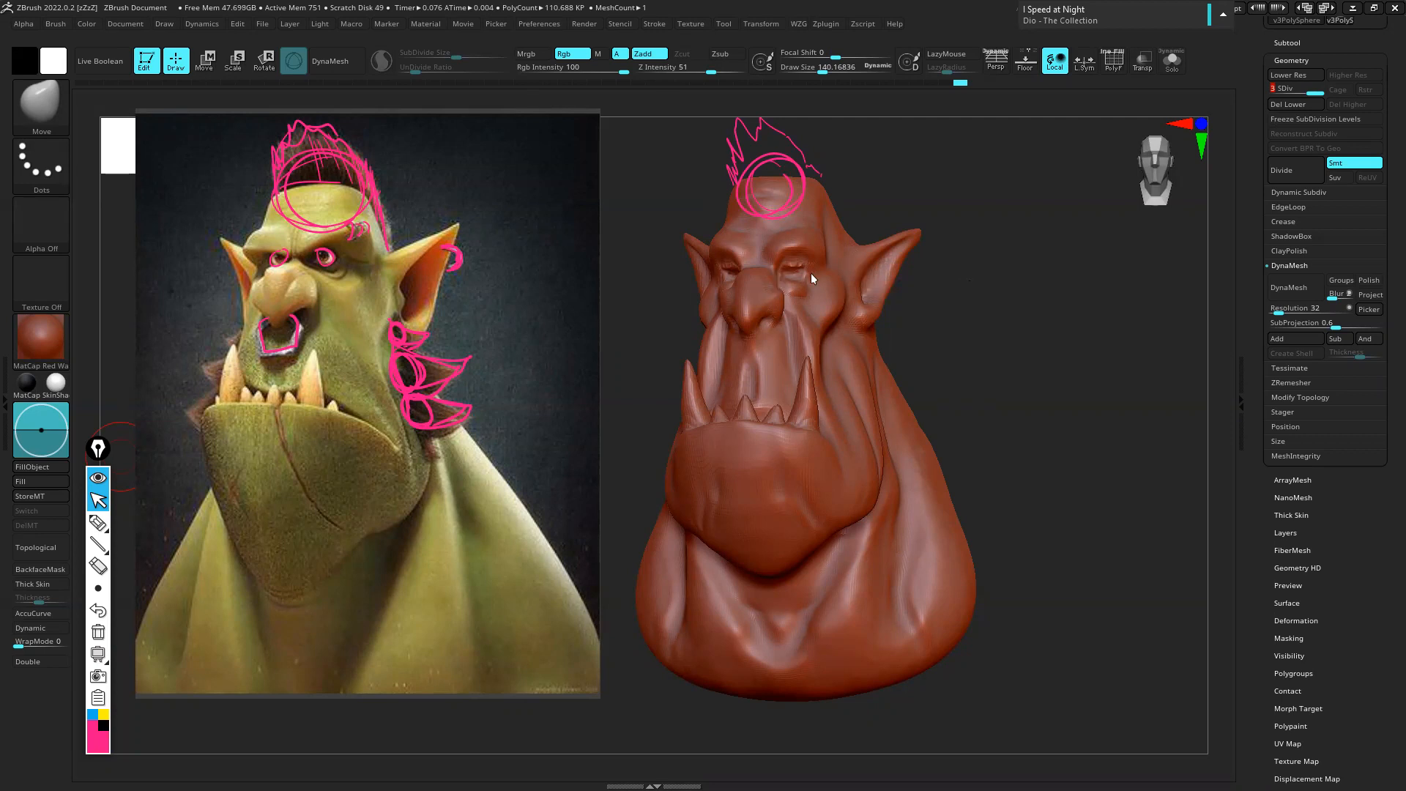
Compare the orc's face up close by switching between subdivision levels 1 and 3
{"action": "mouse_move", "coordinate": [777, 257]}
{"action": "right_mouse_down", "text": "ctrl"}
{"action": "mouse_move", "coordinate": [937, 306]}
{"action": "mouse_move", "coordinate": [822, 288]}
{"action": "right_mouse_up", "text": "ctrl"}
{"action": "right_click_drag", "start_coordinate": [762, 339], "coordinate": [718, 344], "text": "ctrl"}
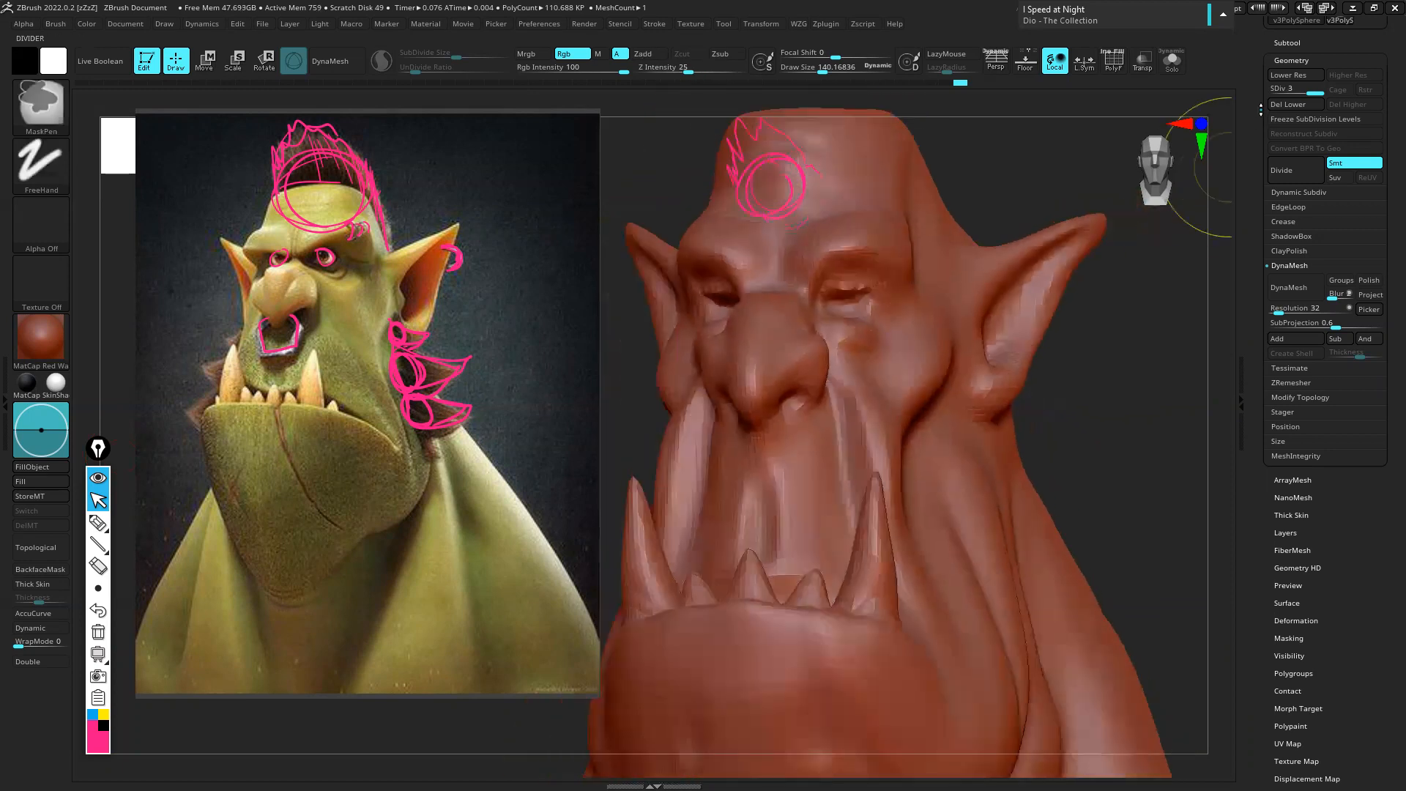
{"action": "left_click_drag", "start_coordinate": [1300, 89], "coordinate": [1249, 98]}
{"action": "key", "text": "shift+d"}
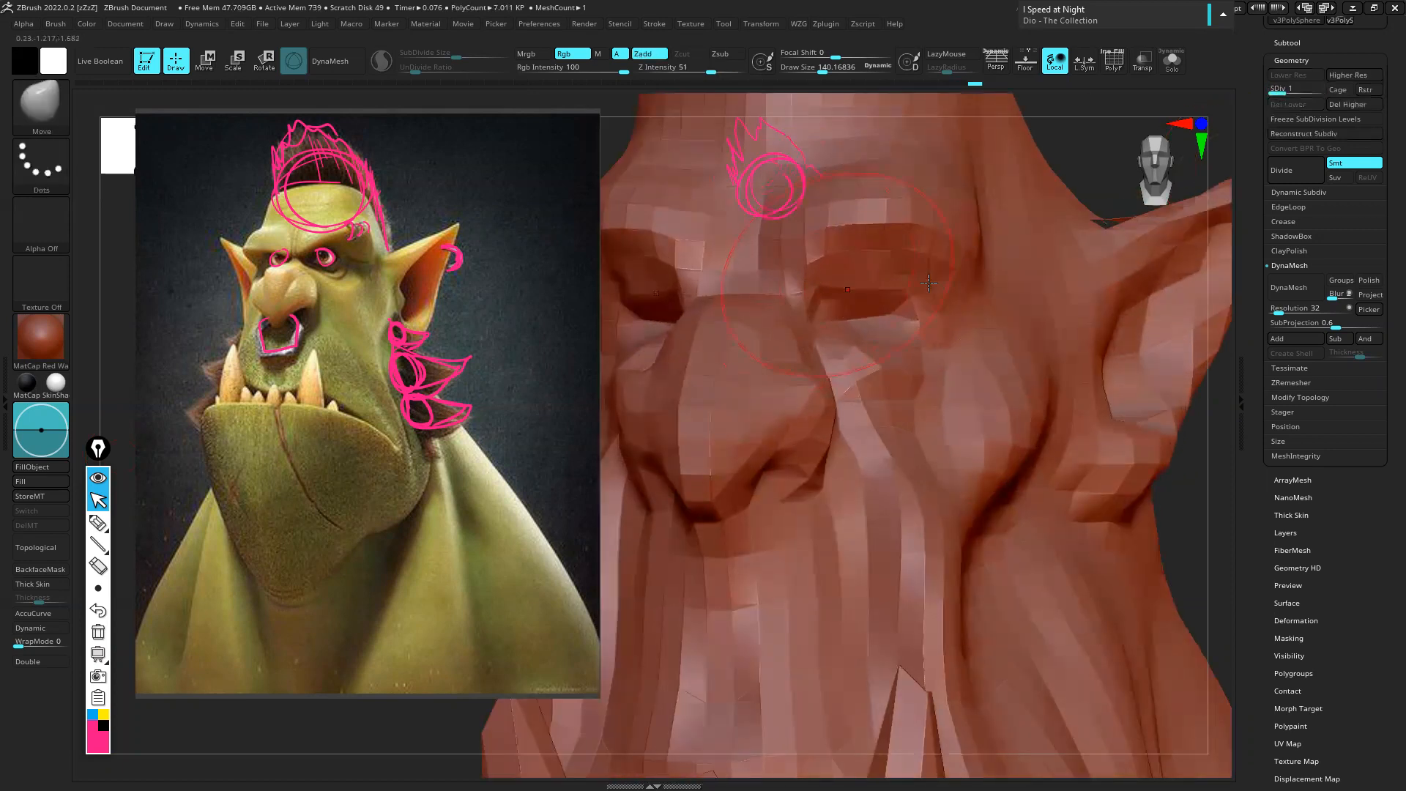
{"action": "key", "text": "d"}
{"action": "key", "text": "d"}
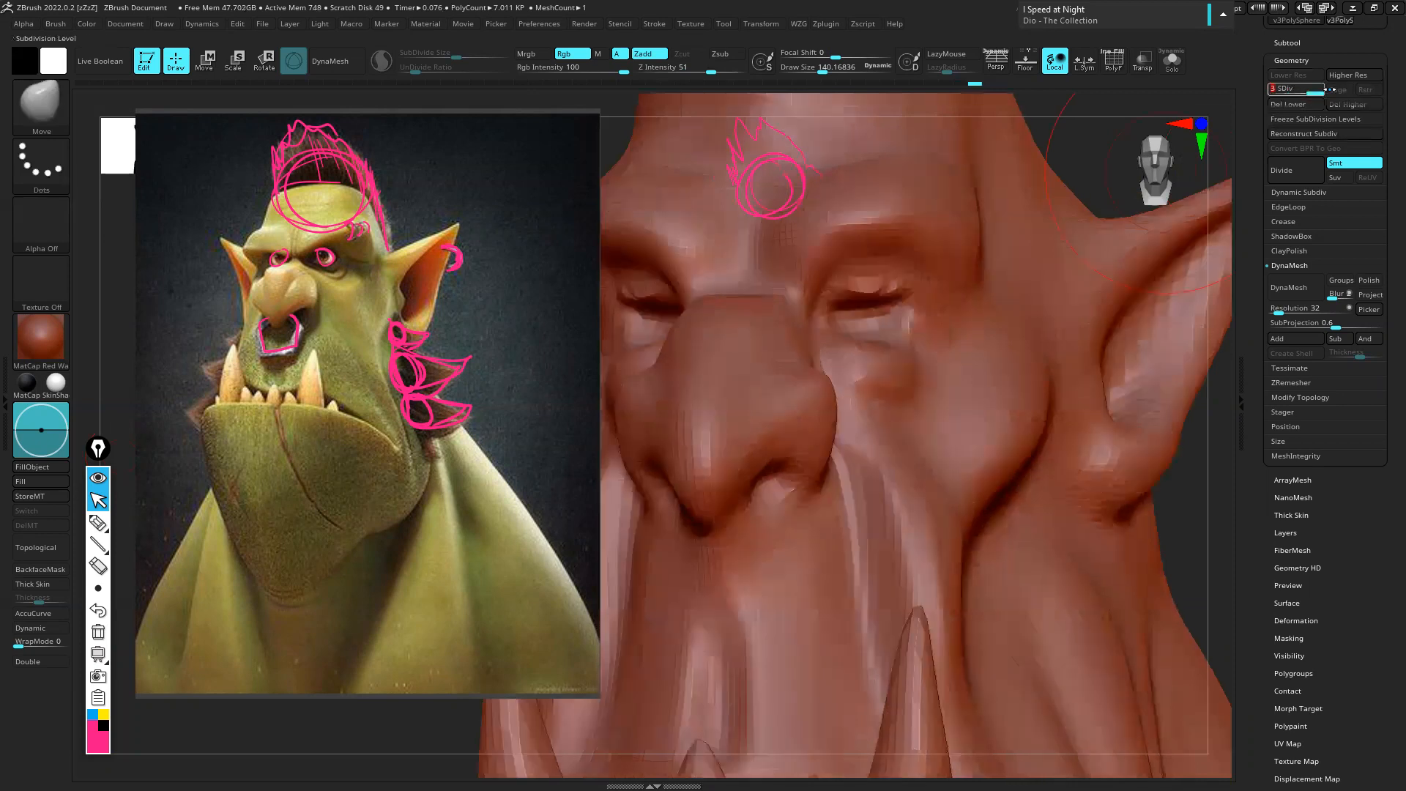
{"action": "right_click_drag", "start_coordinate": [997, 281], "coordinate": [879, 310], "text": "ctrl"}
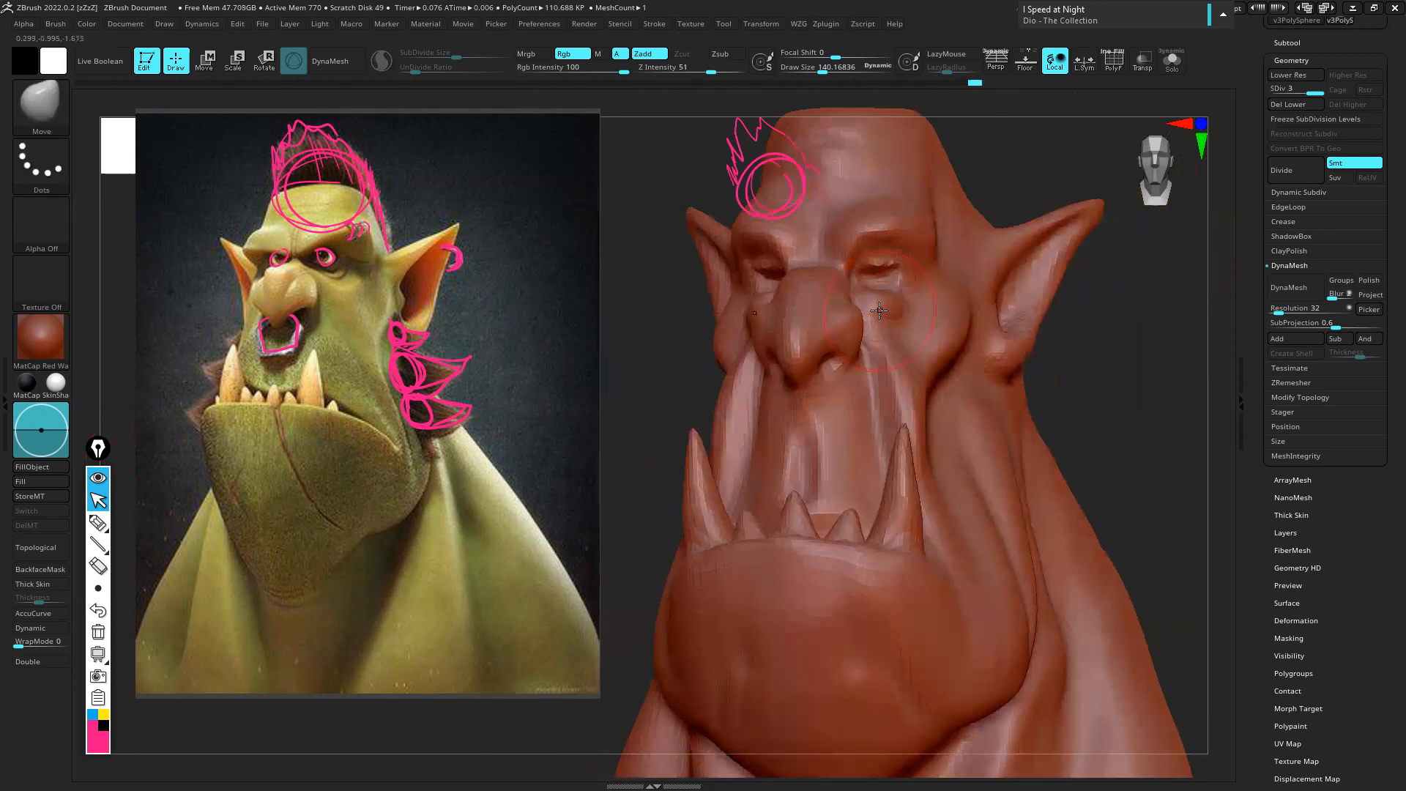
{"action": "left_click_drag", "start_coordinate": [1314, 89], "coordinate": [1271, 90]}
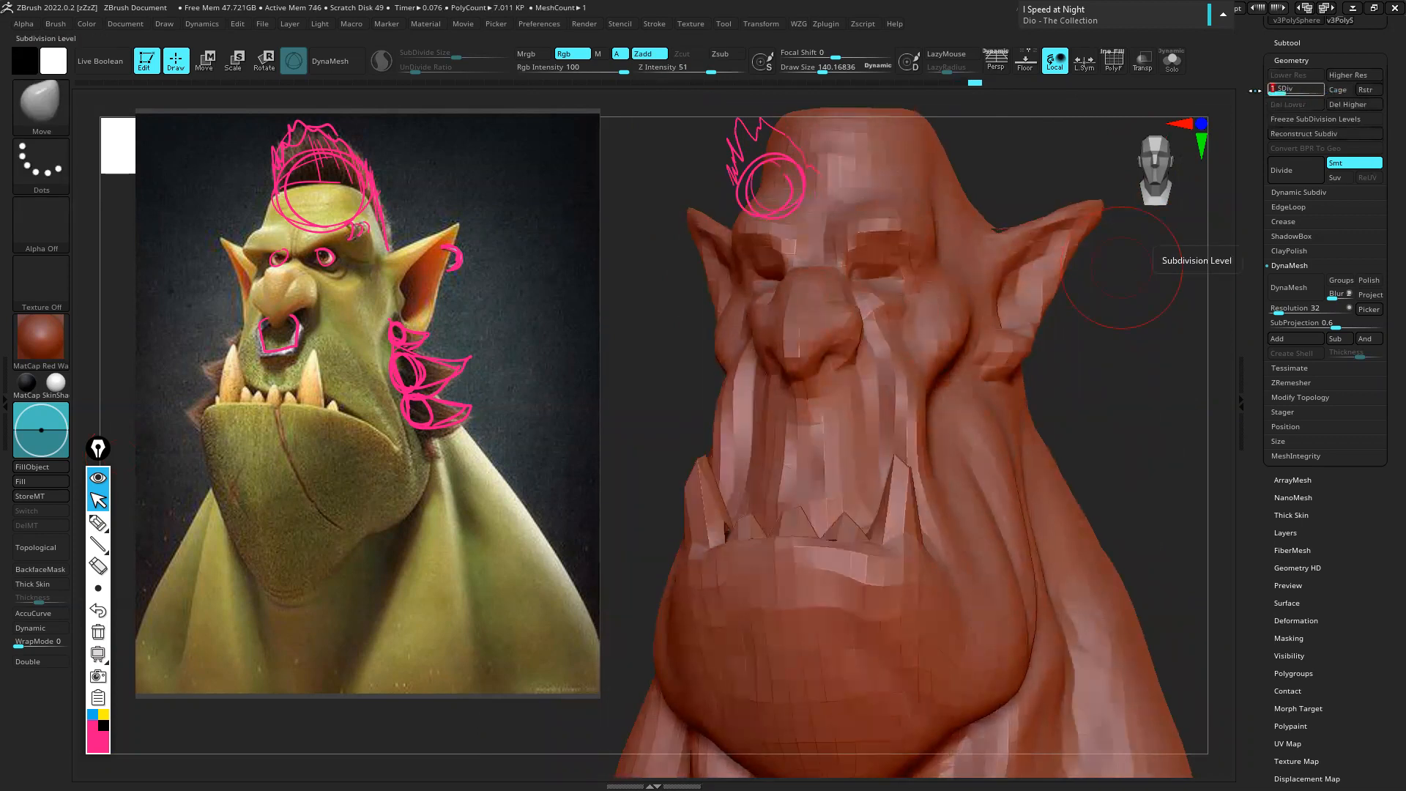
{"action": "left_click_drag", "start_coordinate": [1299, 91], "coordinate": [1382, 262]}
Reopen the geometry settings and cycle through the subdivision levels again, ending at level 3
{"action": "left_click", "coordinate": [1291, 60]}
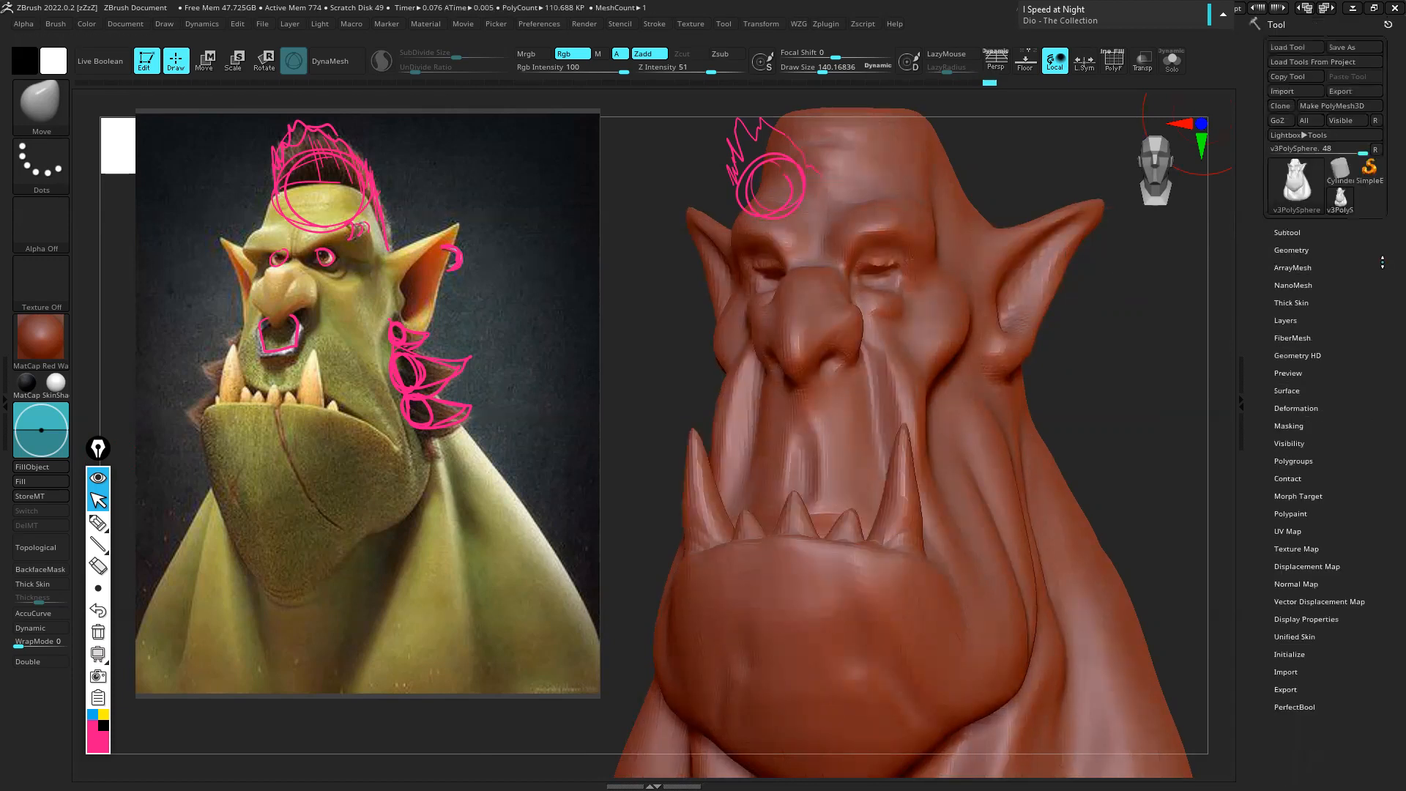
{"action": "left_click", "coordinate": [1295, 250]}
{"action": "scroll", "coordinate": [1325, 220], "scroll_direction": "down", "scroll_amount": 2}
{"action": "mouse_move", "coordinate": [1315, 196]}
{"action": "left_mouse_down"}
{"action": "mouse_move", "coordinate": [1274, 193]}
{"action": "mouse_move", "coordinate": [1319, 195]}
{"action": "left_mouse_up"}
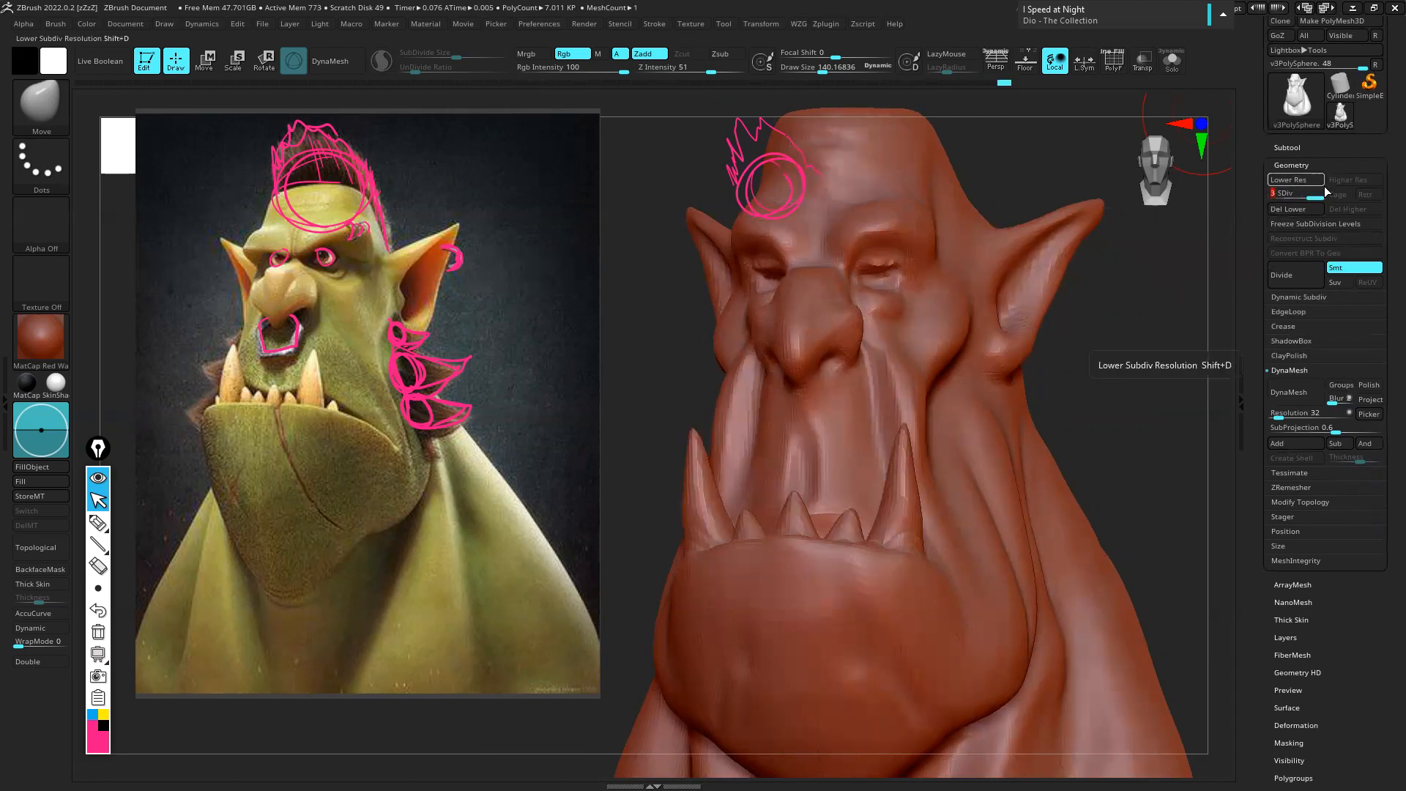
{"action": "mouse_move", "coordinate": [1317, 195]}
{"action": "left_mouse_down"}
{"action": "mouse_move", "coordinate": [1275, 194]}
{"action": "mouse_move", "coordinate": [1326, 194]}
{"action": "left_mouse_up"}
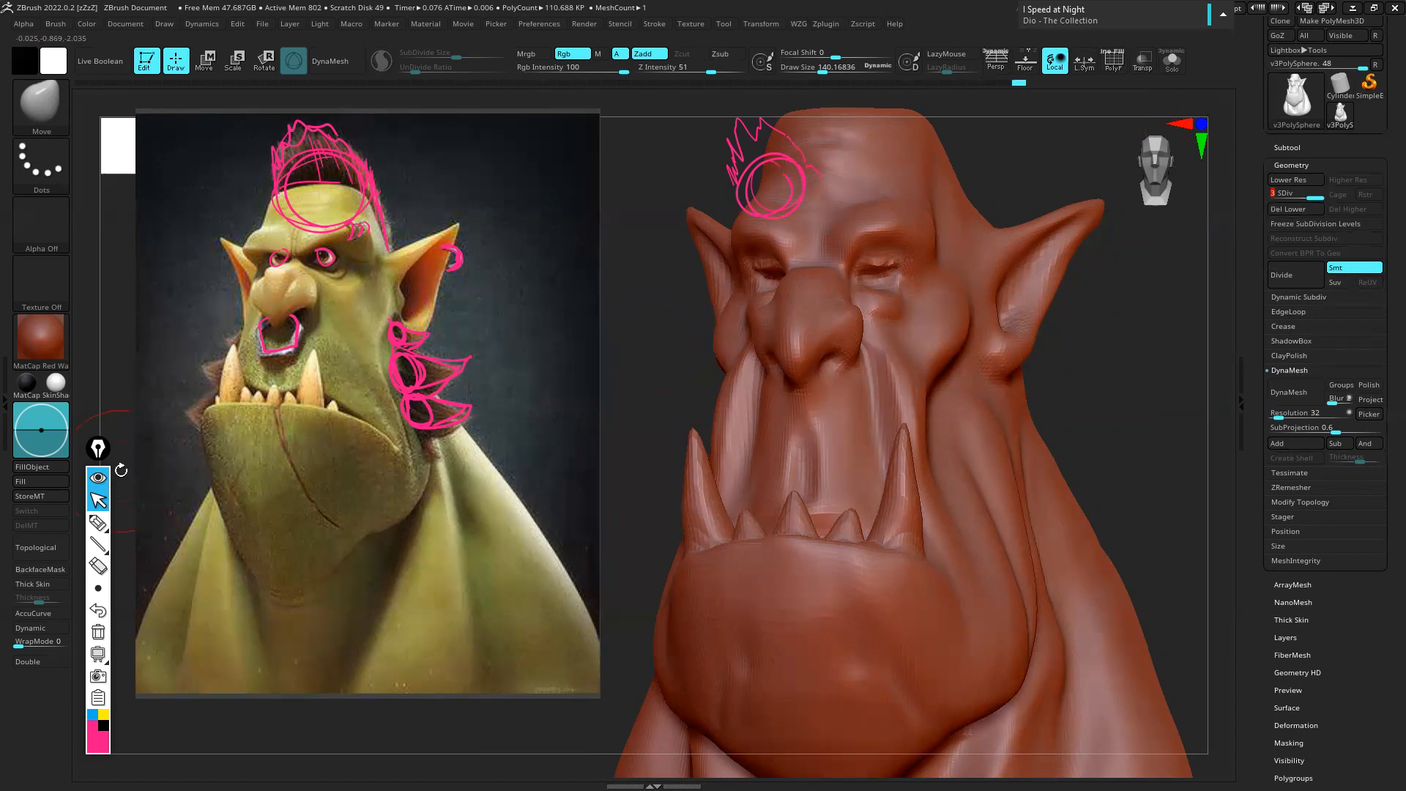
Point out the Del Lower option with a pink arrow and underline, and clear all annotations
{"action": "left_click", "coordinate": [98, 522]}
{"action": "left_click_drag", "start_coordinate": [1228, 260], "coordinate": [1271, 221]}
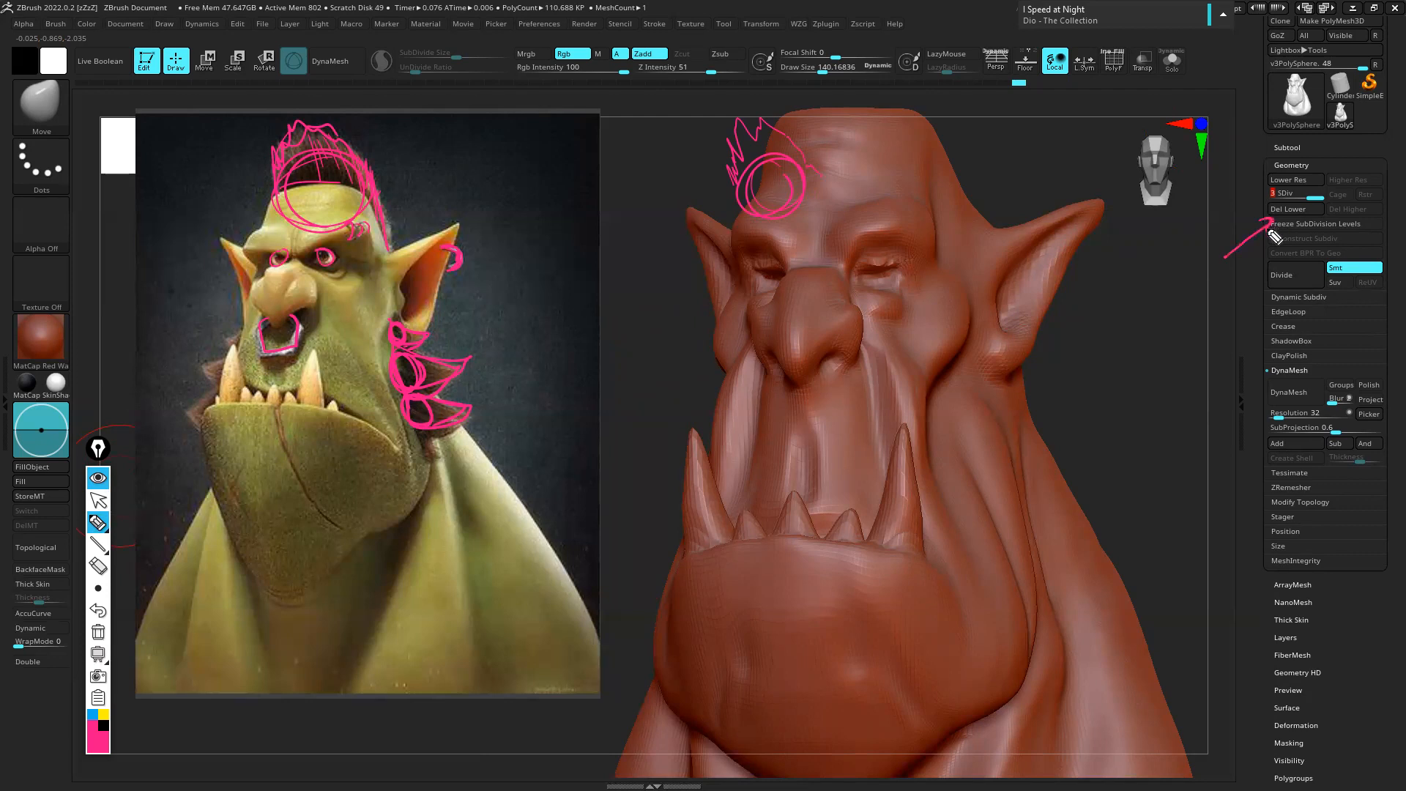
{"action": "mouse_move", "coordinate": [1323, 206]}
{"action": "left_mouse_down"}
{"action": "mouse_move", "coordinate": [1324, 194]}
{"action": "mouse_move", "coordinate": [1276, 207]}
{"action": "left_mouse_up"}
{"action": "mouse_move", "coordinate": [1309, 212]}
{"action": "left_mouse_down"}
{"action": "mouse_move", "coordinate": [1291, 197]}
{"action": "mouse_move", "coordinate": [1319, 214]}
{"action": "left_mouse_up"}
{"action": "mouse_move", "coordinate": [110, 558]}
{"action": "left_click", "coordinate": [99, 631]}
{"action": "left_click", "coordinate": [98, 500]}
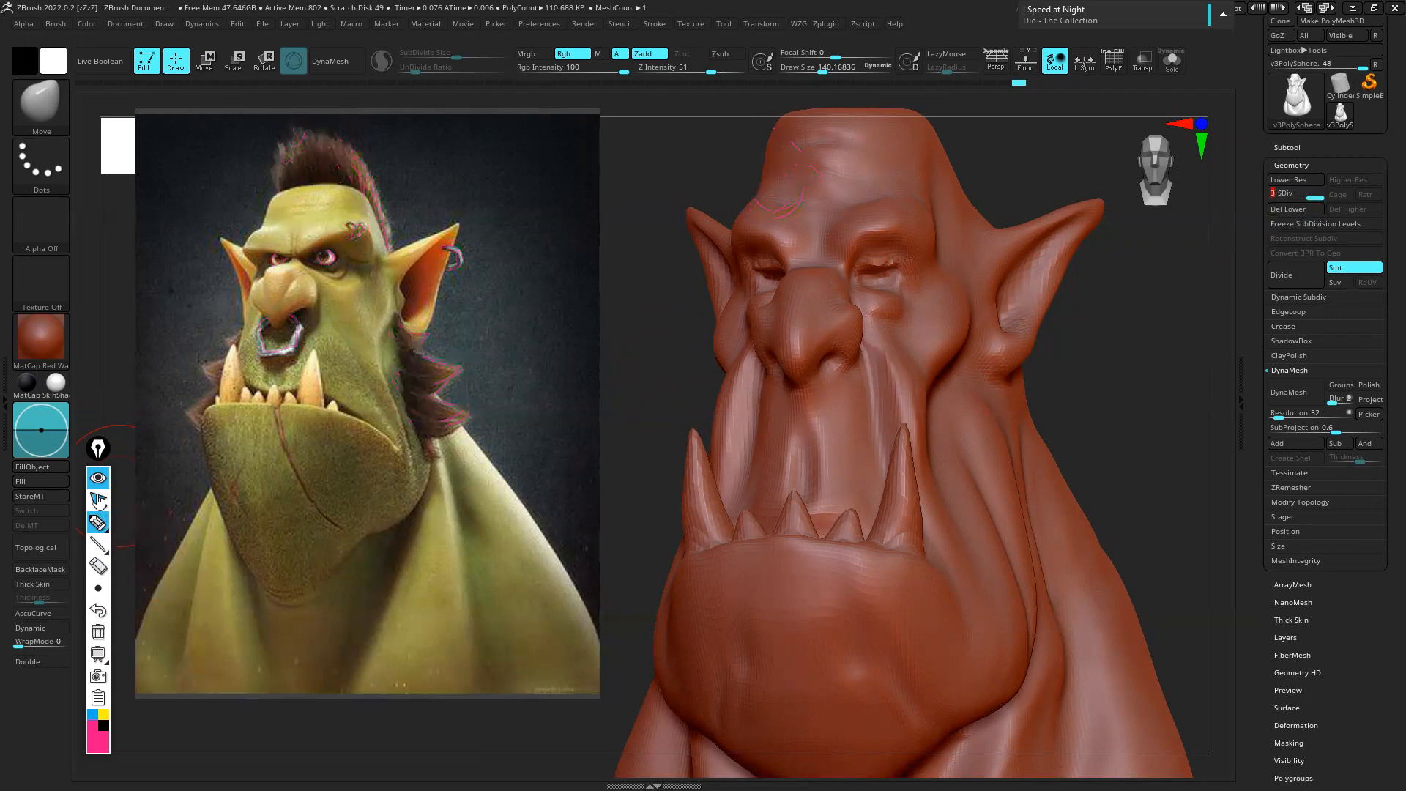
Delete the lower subdivision levels, try DynaMesh at resolution 32, and undo that remesh
{"action": "left_click", "coordinate": [1291, 208]}
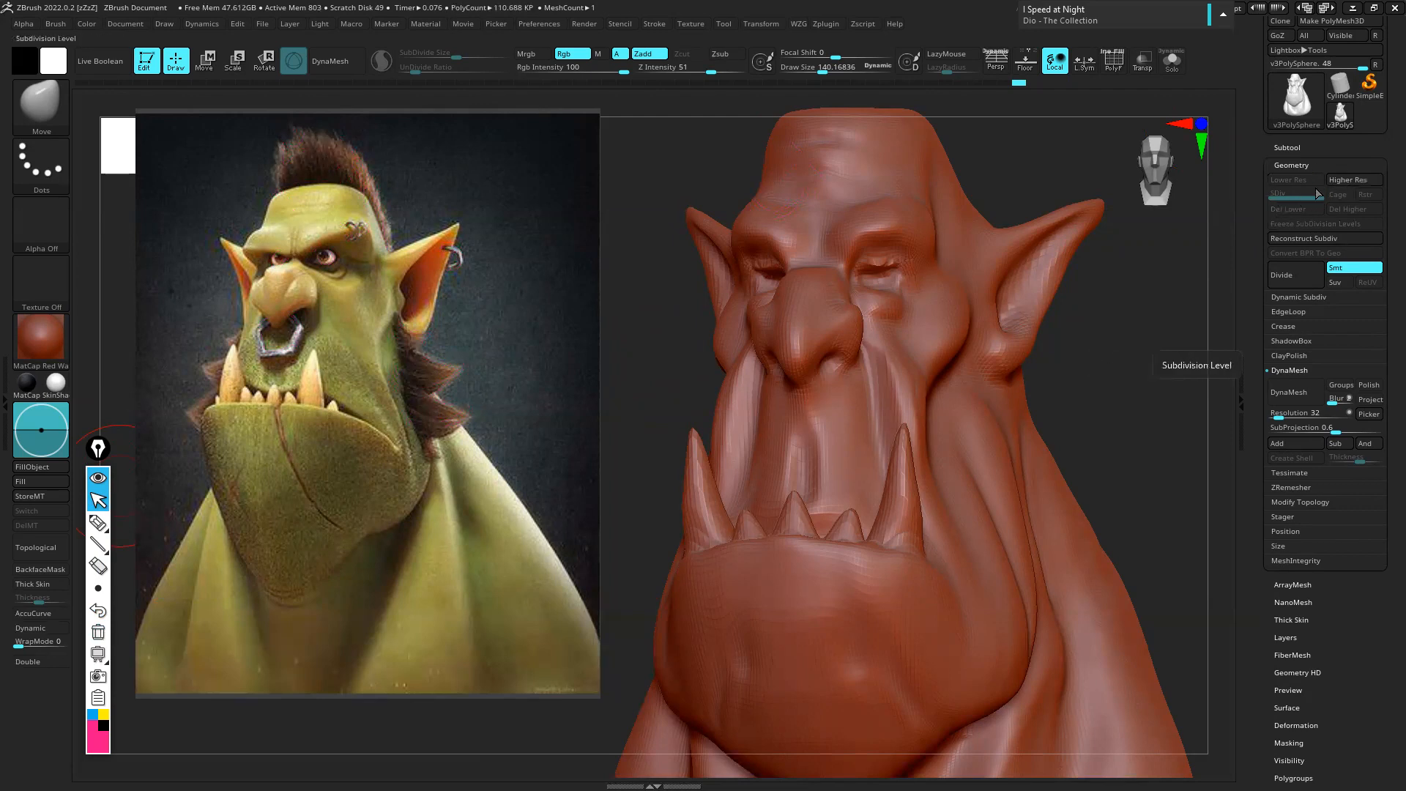
{"action": "left_click", "coordinate": [1297, 391]}
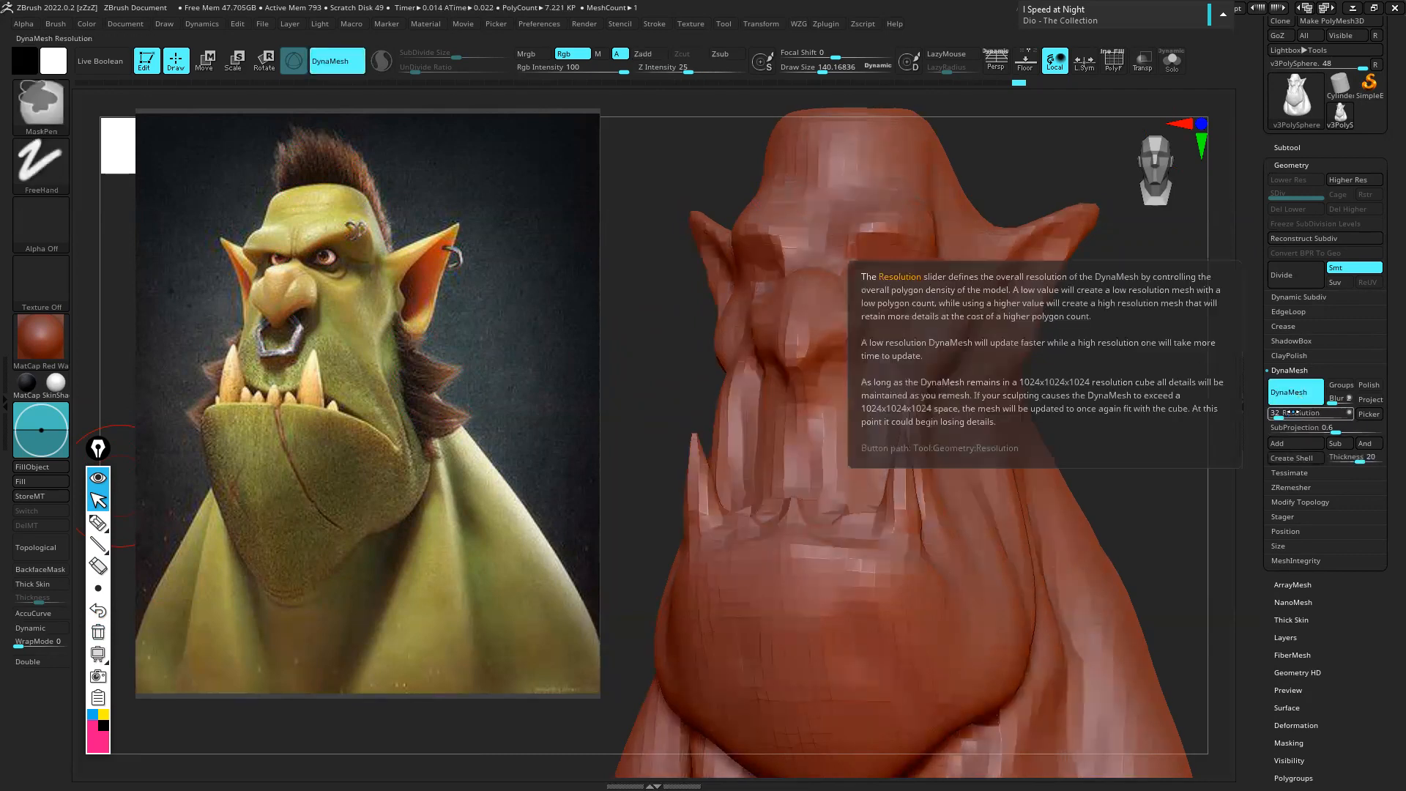
{"action": "key", "text": "ctrl+z"}
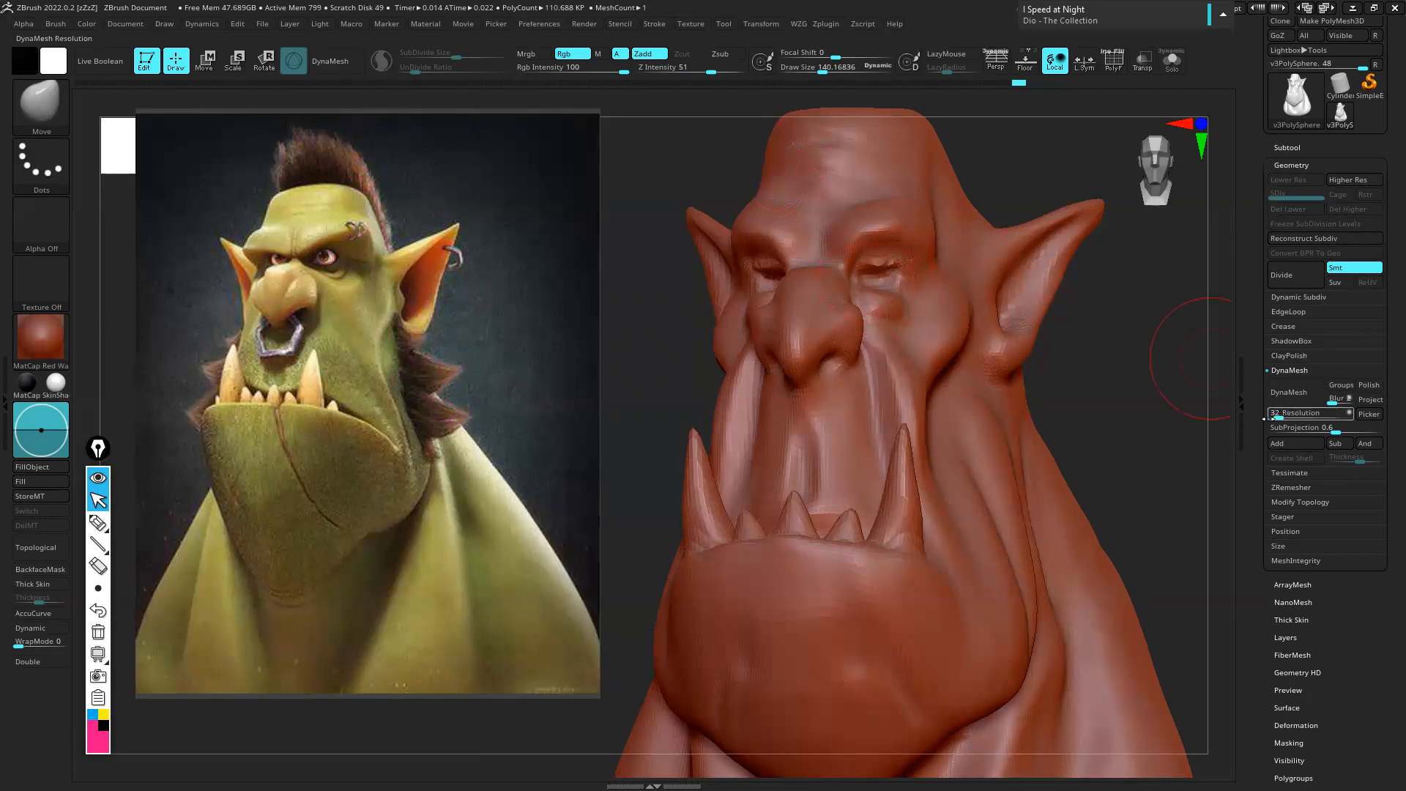
Set the DynaMesh resolution to 152 and remesh the head, undoing and reapplying the remesh once
{"action": "left_click", "coordinate": [1280, 414]}
{"action": "type", "text": "112"}
{"action": "key", "text": "BackSpace"}
{"action": "key", "text": "BackSpace"}
{"action": "type", "text": "52"}
{"action": "key", "text": "Return"}
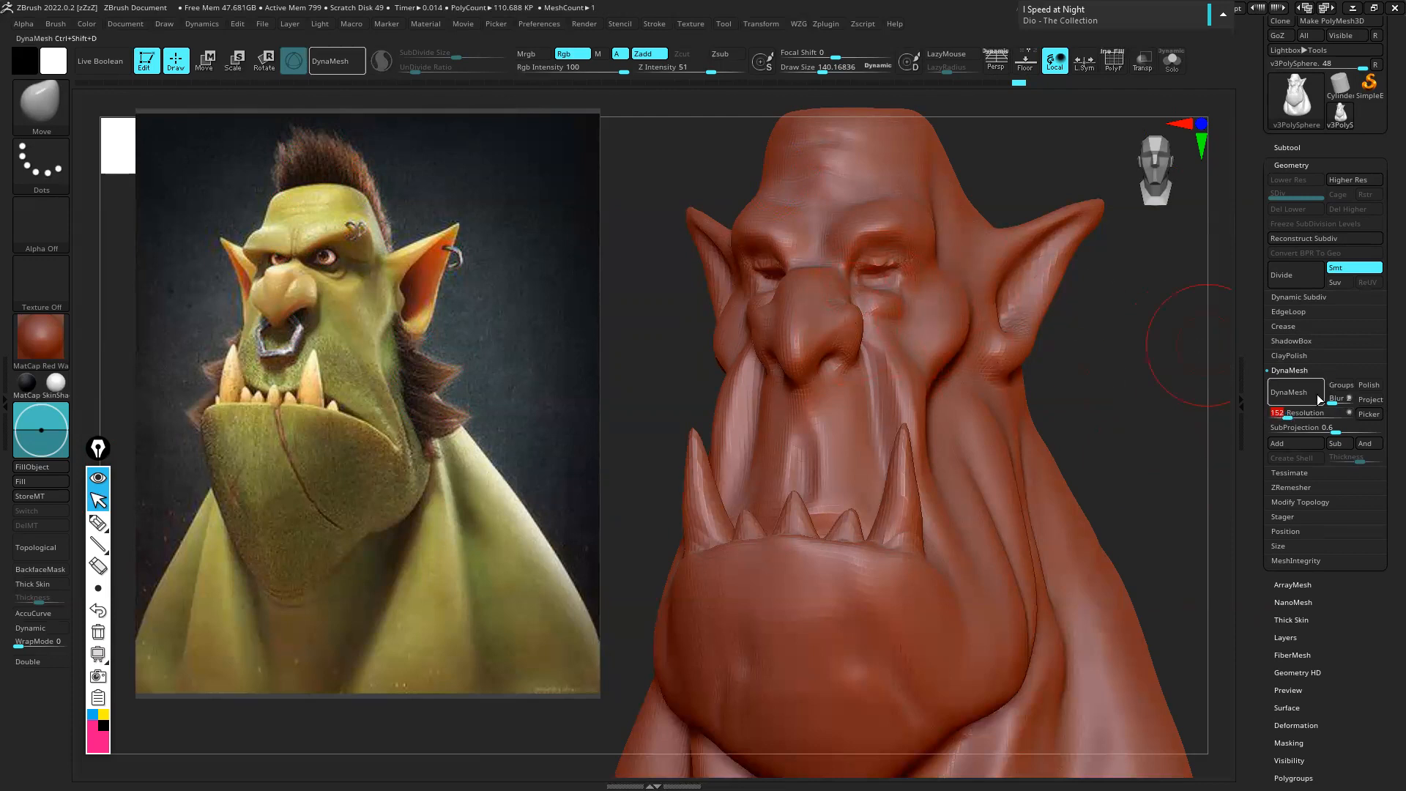
{"action": "left_click", "coordinate": [1293, 394]}
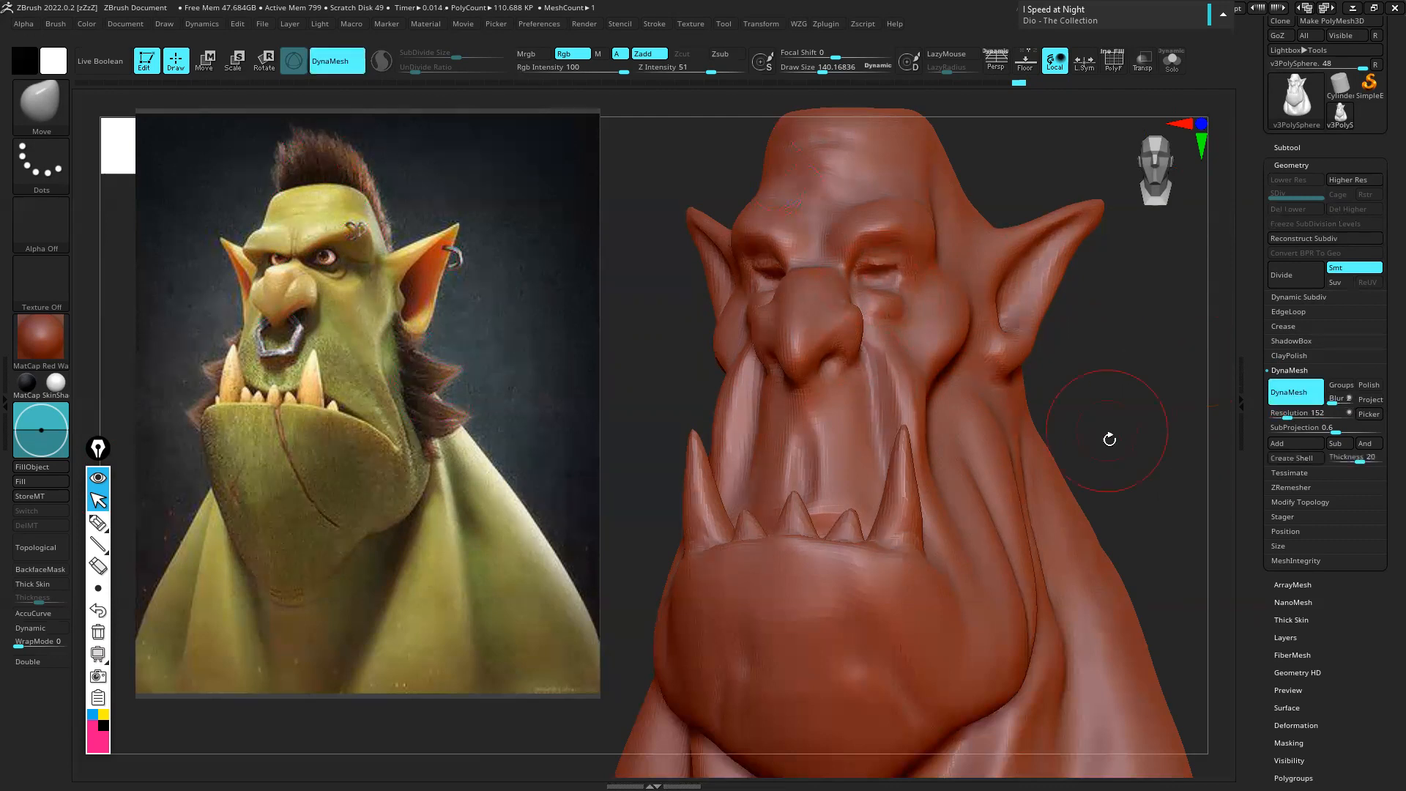
{"action": "key", "text": "ctrl+z"}
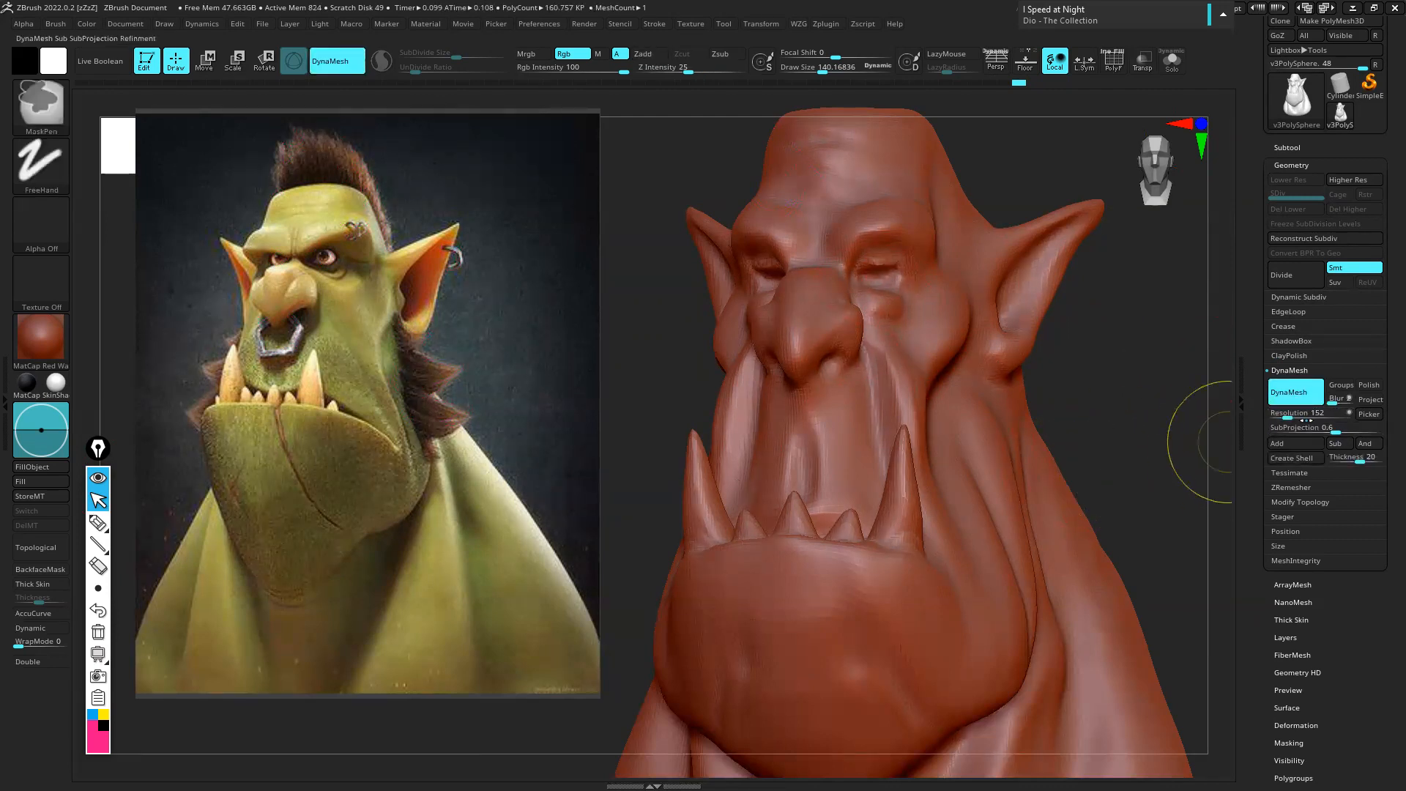
{"action": "left_click", "coordinate": [1289, 413]}
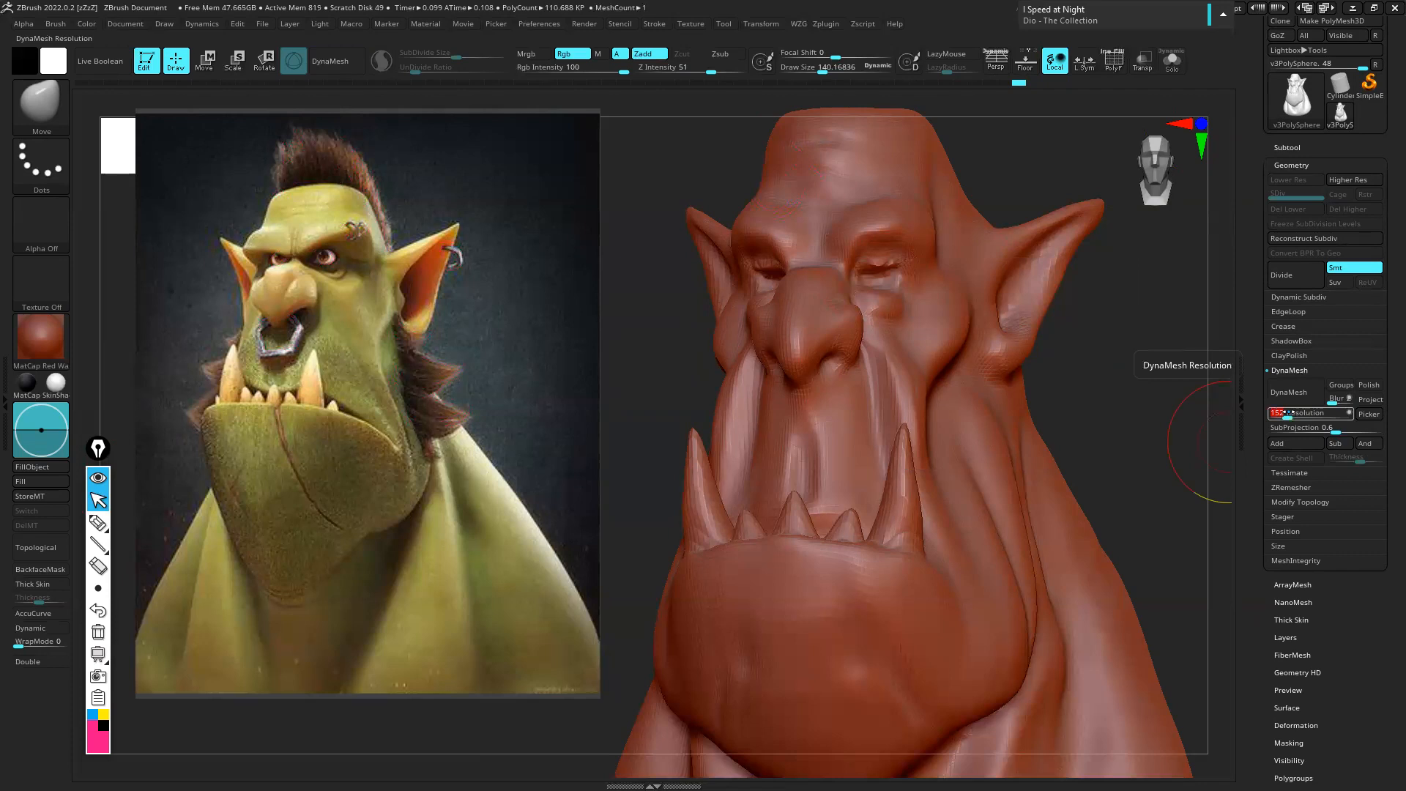
{"action": "left_click", "coordinate": [1301, 391]}
Reduce the draw size for work around the eye and choose the ClayTubes brush
{"action": "key", "text": "s"}
{"action": "left_click_drag", "start_coordinate": [892, 269], "coordinate": [877, 270]}
{"action": "right_click_drag", "start_coordinate": [872, 266], "coordinate": [883, 288], "text": "ctrl"}
{"action": "key", "text": "s"}
{"action": "mouse_move", "coordinate": [885, 287]}
{"action": "left_mouse_down"}
{"action": "mouse_move", "coordinate": [939, 289]}
{"action": "mouse_move", "coordinate": [947, 305]}
{"action": "mouse_move", "coordinate": [864, 285]}
{"action": "left_mouse_up"}
{"action": "key", "text": "b"}
{"action": "key", "text": "c"}
{"action": "key", "text": "t"}
Build up the eyelids and the area around the eye with small ClayTubes strokes at a draw size of about 23
{"action": "right_click_drag", "start_coordinate": [905, 314], "coordinate": [853, 330]}
{"action": "mouse_move", "coordinate": [903, 338]}
{"action": "left_mouse_down"}
{"action": "mouse_move", "coordinate": [932, 323]}
{"action": "mouse_move", "coordinate": [850, 334]}
{"action": "mouse_move", "coordinate": [910, 333]}
{"action": "mouse_move", "coordinate": [895, 343]}
{"action": "mouse_move", "coordinate": [875, 339]}
{"action": "mouse_move", "coordinate": [917, 321]}
{"action": "left_mouse_up"}
{"action": "left_click_drag", "start_coordinate": [735, 270], "coordinate": [732, 271]}
{"action": "left_click_drag", "start_coordinate": [583, 267], "coordinate": [697, 267], "text": "alt"}
{"action": "left_click_drag", "start_coordinate": [1020, 316], "coordinate": [1013, 315]}
{"action": "key", "text": "s"}
{"action": "right_click_drag", "start_coordinate": [1013, 315], "coordinate": [1006, 337]}
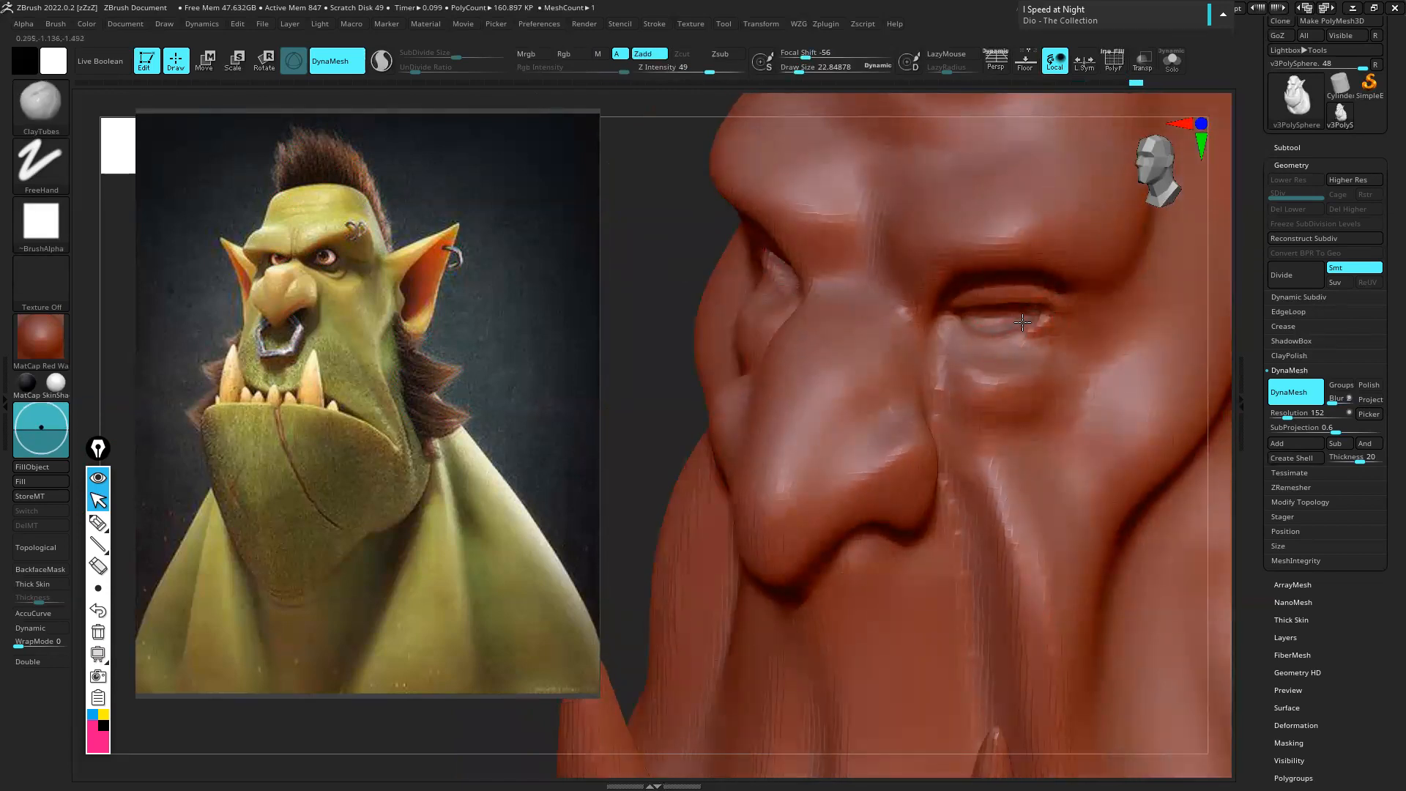
{"action": "mouse_move", "coordinate": [1062, 304]}
{"action": "right_mouse_down", "text": "ctrl"}
{"action": "mouse_move", "coordinate": [958, 292]}
{"action": "mouse_move", "coordinate": [982, 282]}
{"action": "right_mouse_up", "text": "ctrl"}
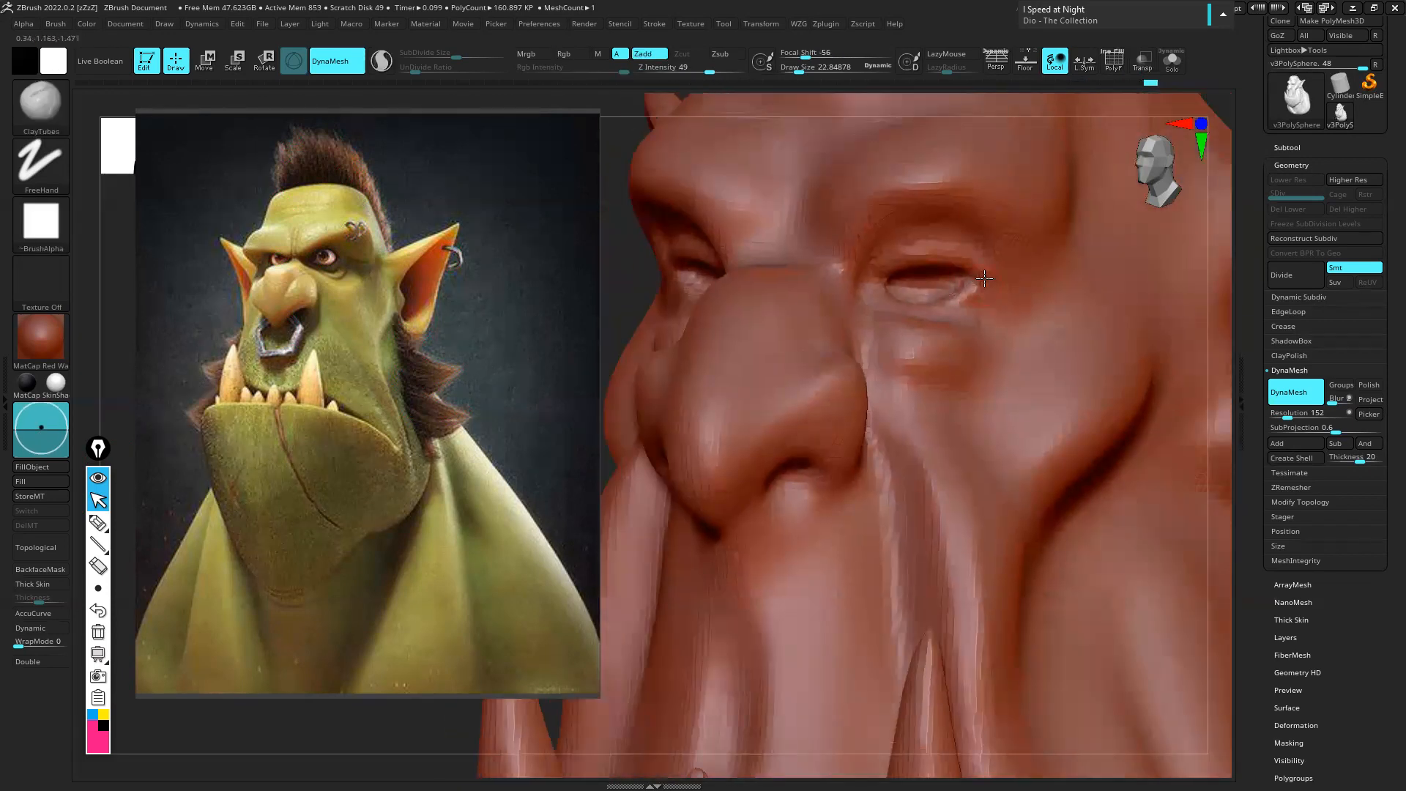
Set the DynaMesh resolution to 304 and remesh the head
{"action": "left_click", "coordinate": [1290, 414]}
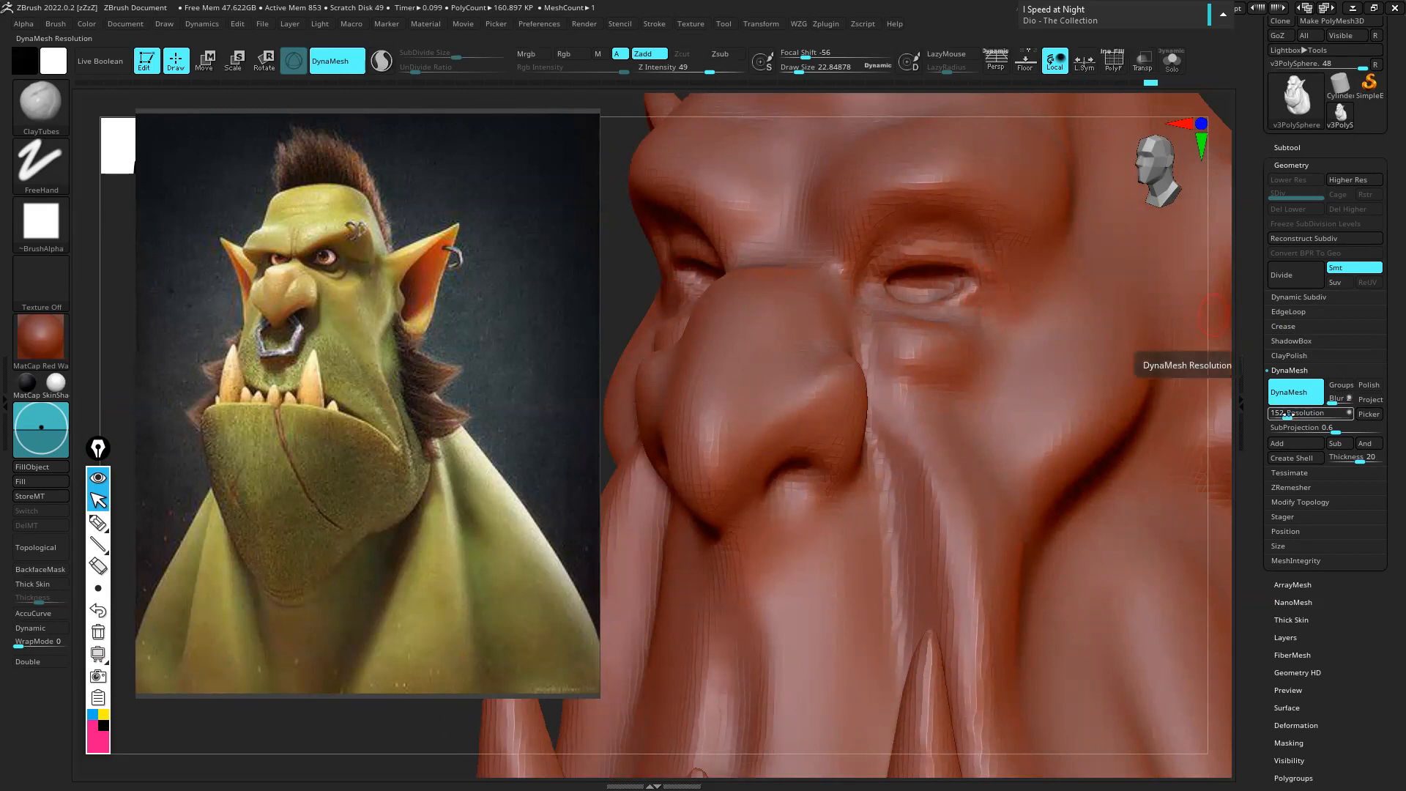
{"action": "double_click", "coordinate": [1289, 413]}
{"action": "type", "text": "304"}
{"action": "key", "text": "Return"}
{"action": "right_click_drag", "start_coordinate": [952, 377], "coordinate": [813, 318], "text": "ctrl"}
{"action": "left_click_drag", "start_coordinate": [642, 265], "coordinate": [671, 335], "text": "ctrl"}
Sculpt the upper and lower eyelid rims around the eye opening with ClayTubes strokes
{"action": "right_click_drag", "start_coordinate": [932, 273], "coordinate": [944, 323], "text": "ctrl"}
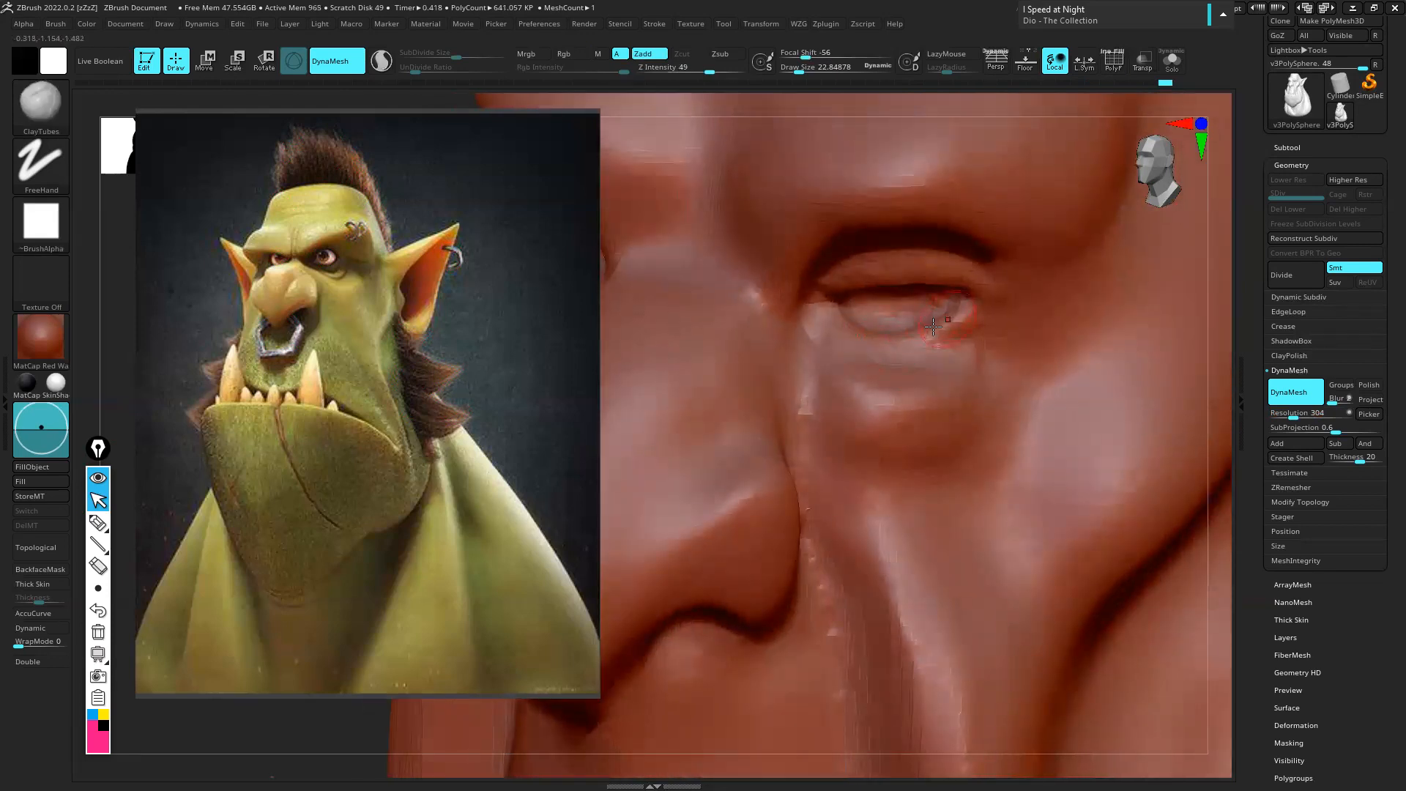
{"action": "mouse_move", "coordinate": [958, 313]}
{"action": "left_mouse_down"}
{"action": "mouse_move", "coordinate": [910, 335]}
{"action": "mouse_move", "coordinate": [848, 323]}
{"action": "left_mouse_up"}
{"action": "right_click_drag", "start_coordinate": [861, 323], "coordinate": [854, 374]}
{"action": "mouse_move", "coordinate": [835, 313]}
{"action": "left_mouse_down"}
{"action": "mouse_move", "coordinate": [883, 336]}
{"action": "mouse_move", "coordinate": [928, 325]}
{"action": "mouse_move", "coordinate": [857, 336]}
{"action": "left_mouse_up"}
{"action": "right_click_drag", "start_coordinate": [879, 319], "coordinate": [897, 323]}
{"action": "right_click_drag", "start_coordinate": [905, 274], "coordinate": [835, 275]}
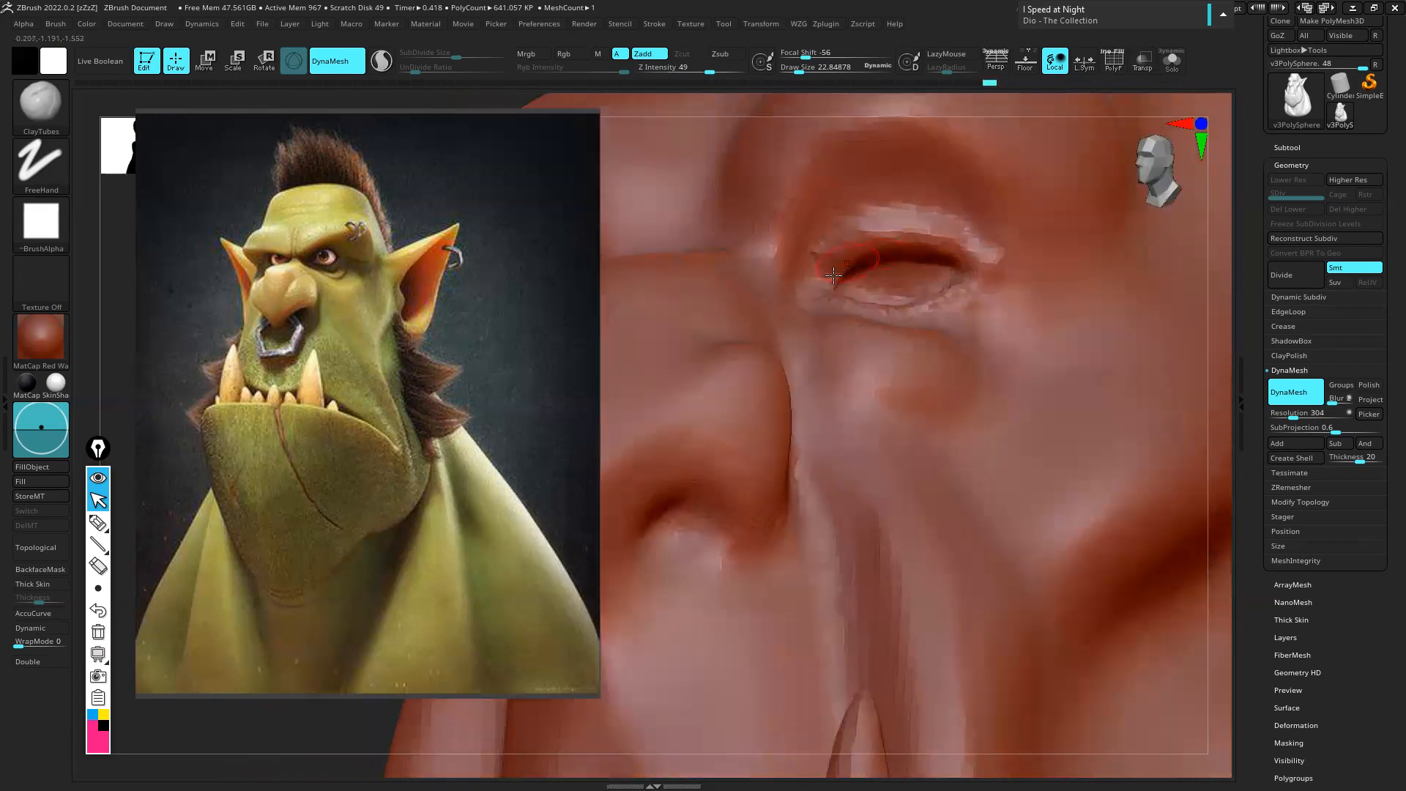
{"action": "mouse_move", "coordinate": [856, 252]}
{"action": "left_mouse_down"}
{"action": "mouse_move", "coordinate": [948, 248]}
{"action": "mouse_move", "coordinate": [828, 280]}
{"action": "mouse_move", "coordinate": [920, 249]}
{"action": "mouse_move", "coordinate": [958, 263]}
{"action": "left_mouse_up"}
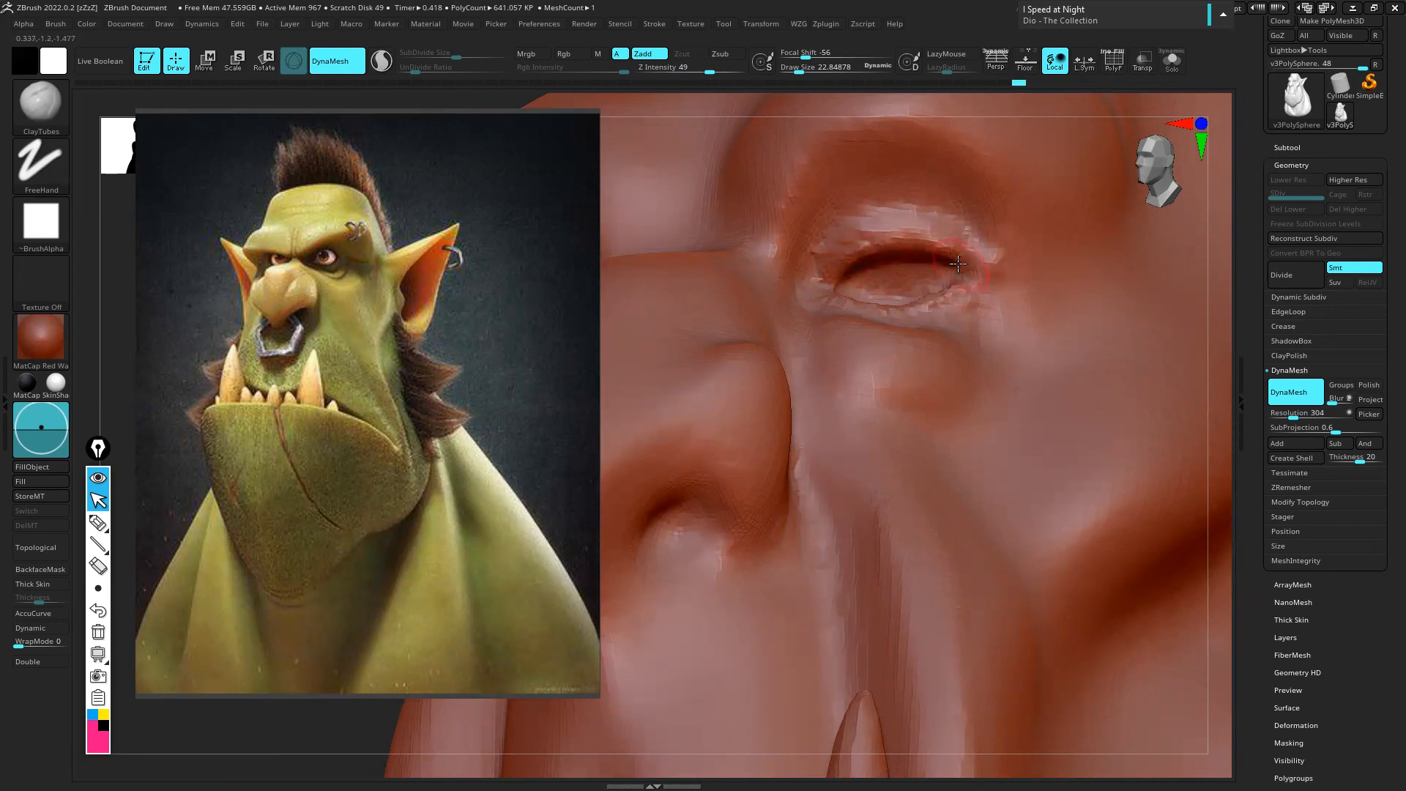
{"action": "right_click_drag", "start_coordinate": [945, 302], "coordinate": [869, 343]}
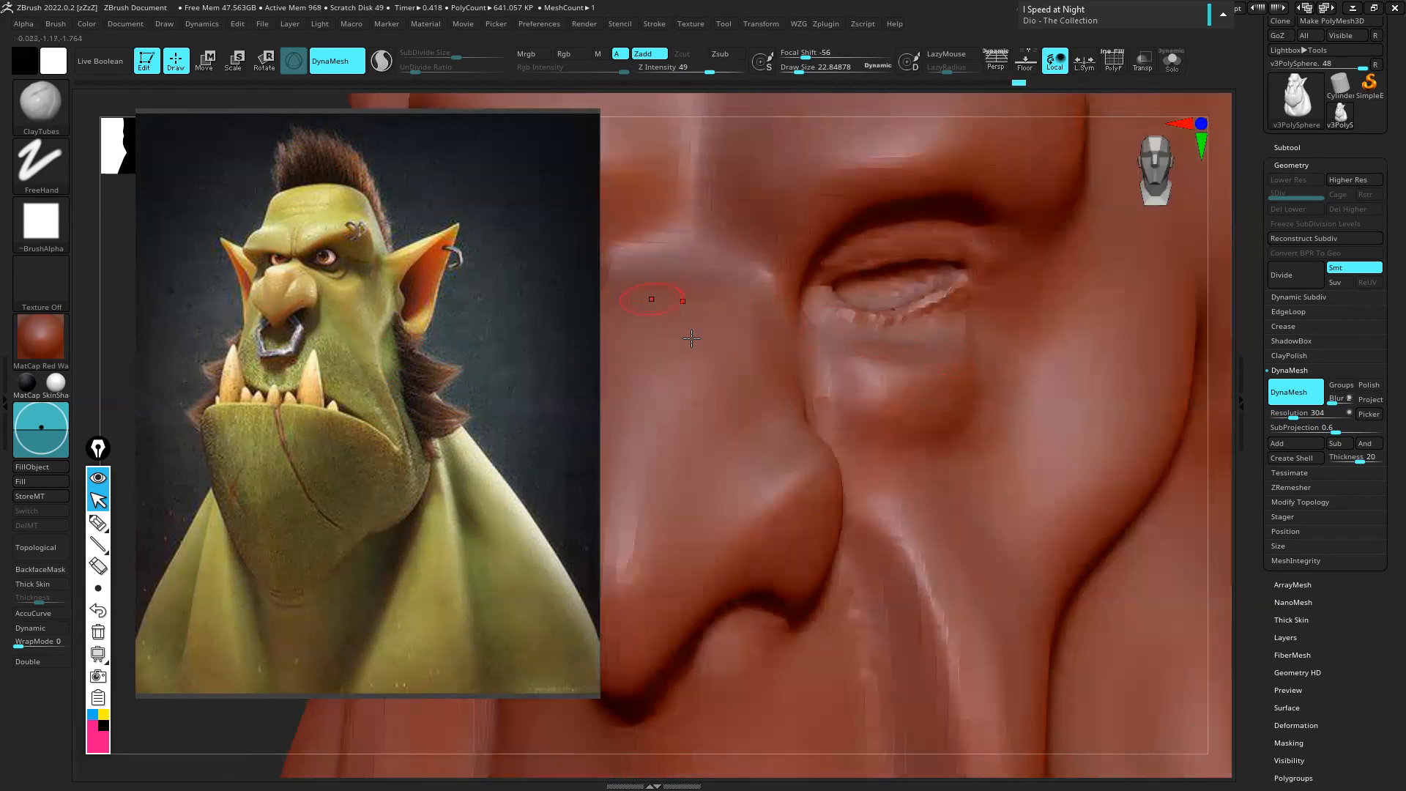
Carve the crease under the lower eyelid with the DamStandard brush at a draw size of about 15
{"action": "key", "text": "b"}
{"action": "key", "text": "d"}
{"action": "key", "text": "s"}
{"action": "key", "text": "s"}
{"action": "left_click_drag", "start_coordinate": [908, 328], "coordinate": [885, 326]}
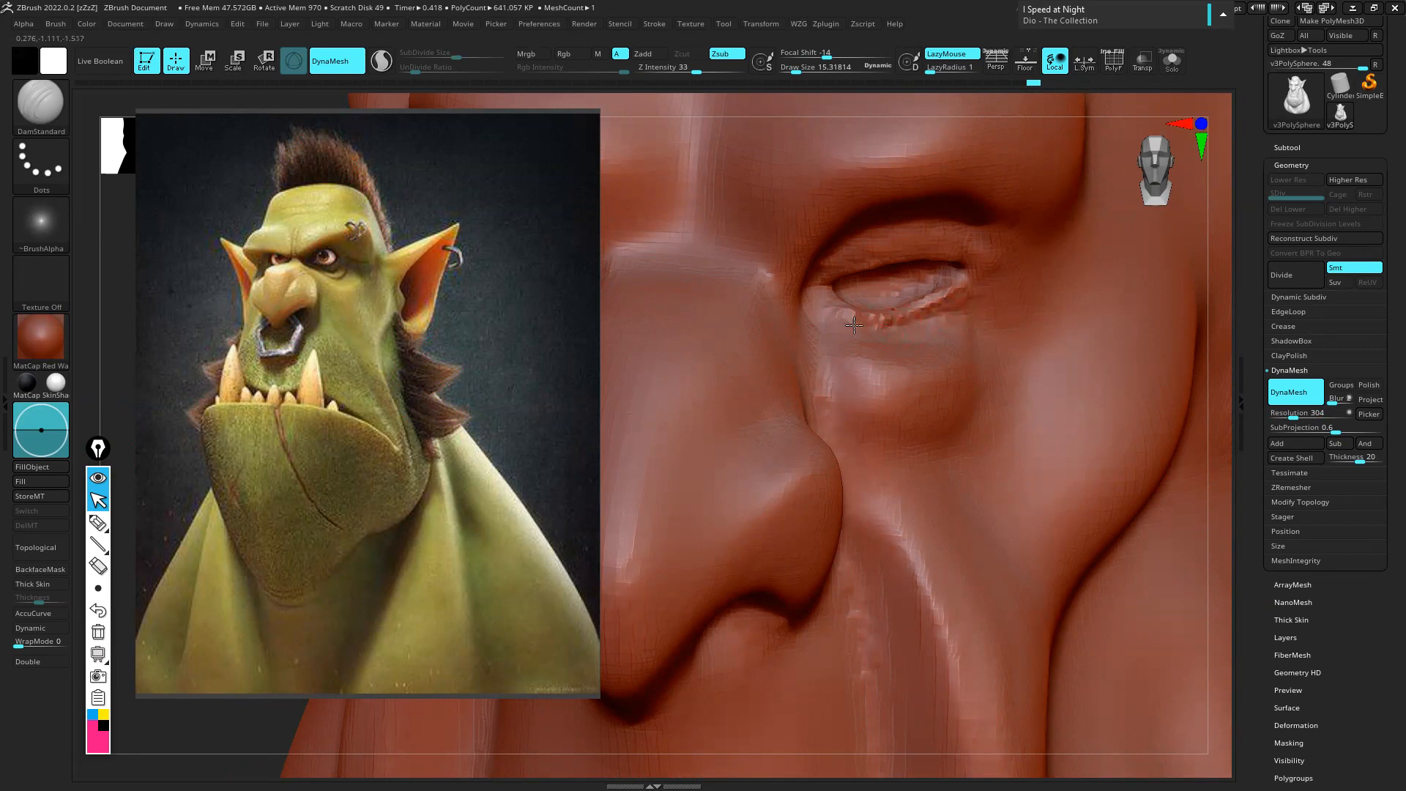
{"action": "mouse_move", "coordinate": [939, 299]}
{"action": "right_mouse_down", "text": "ctrl"}
{"action": "mouse_move", "coordinate": [913, 353]}
{"action": "mouse_move", "coordinate": [1009, 316]}
{"action": "right_mouse_up", "text": "ctrl"}
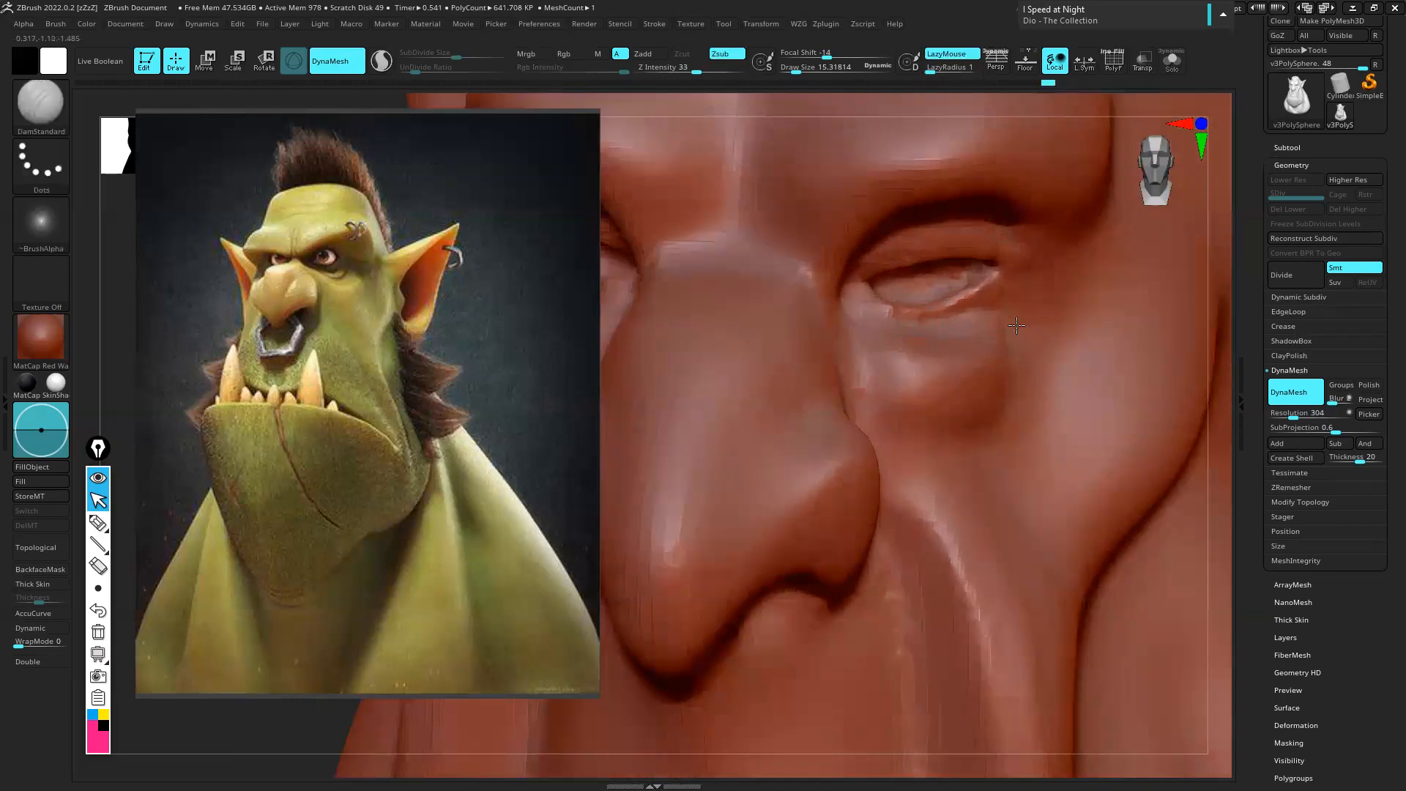
{"action": "left_click_drag", "start_coordinate": [890, 318], "coordinate": [939, 323]}
{"action": "mouse_move", "coordinate": [939, 323]}
{"action": "right_mouse_down", "text": "ctrl"}
{"action": "mouse_move", "coordinate": [1012, 333]}
{"action": "mouse_move", "coordinate": [1084, 314]}
{"action": "mouse_move", "coordinate": [1024, 309]}
{"action": "mouse_move", "coordinate": [1026, 331]}
{"action": "mouse_move", "coordinate": [977, 292]}
{"action": "right_mouse_up", "text": "ctrl"}
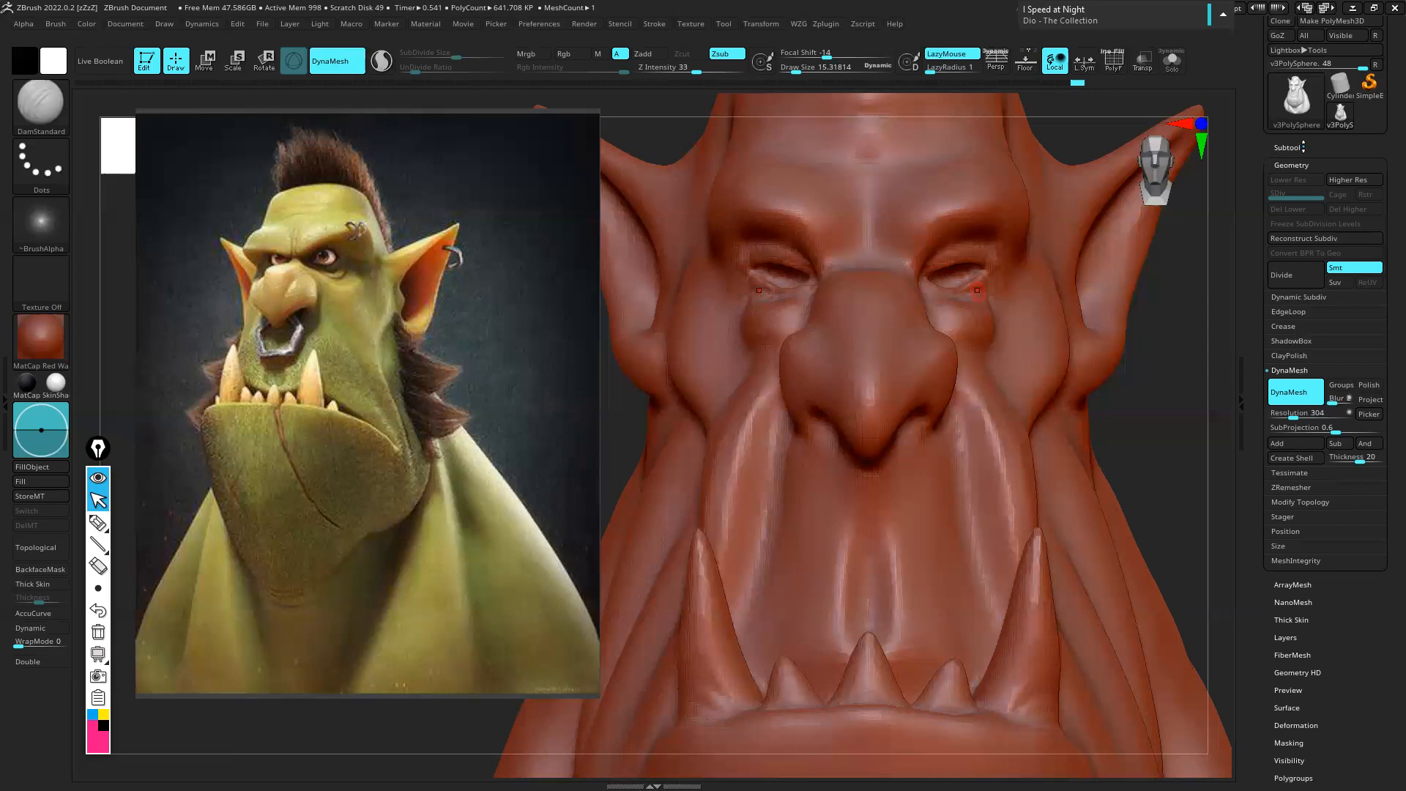
Open the subtool list and set its visible count to 8
{"action": "left_click", "coordinate": [1301, 146]}
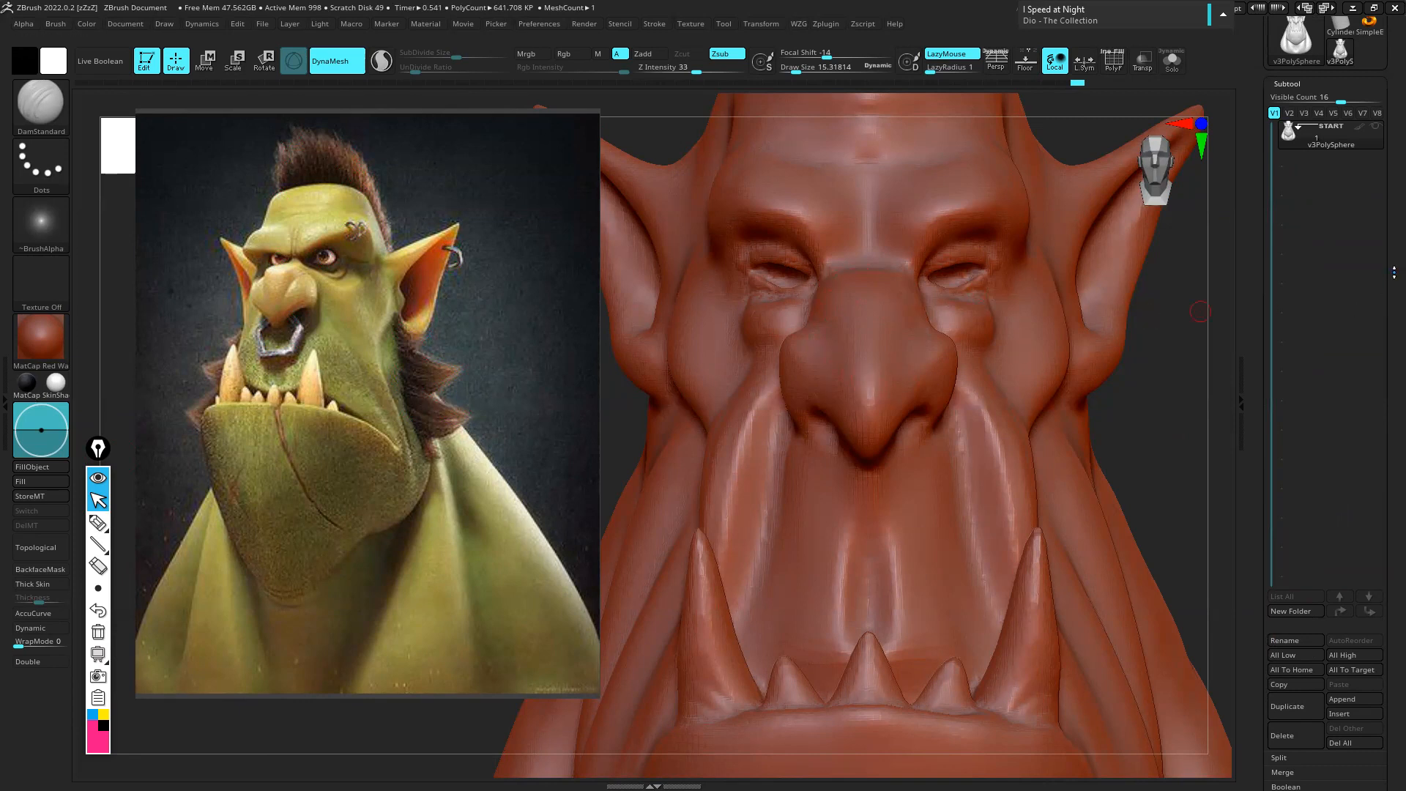
{"action": "scroll", "coordinate": [1327, 108], "scroll_direction": "down", "scroll_amount": 1}
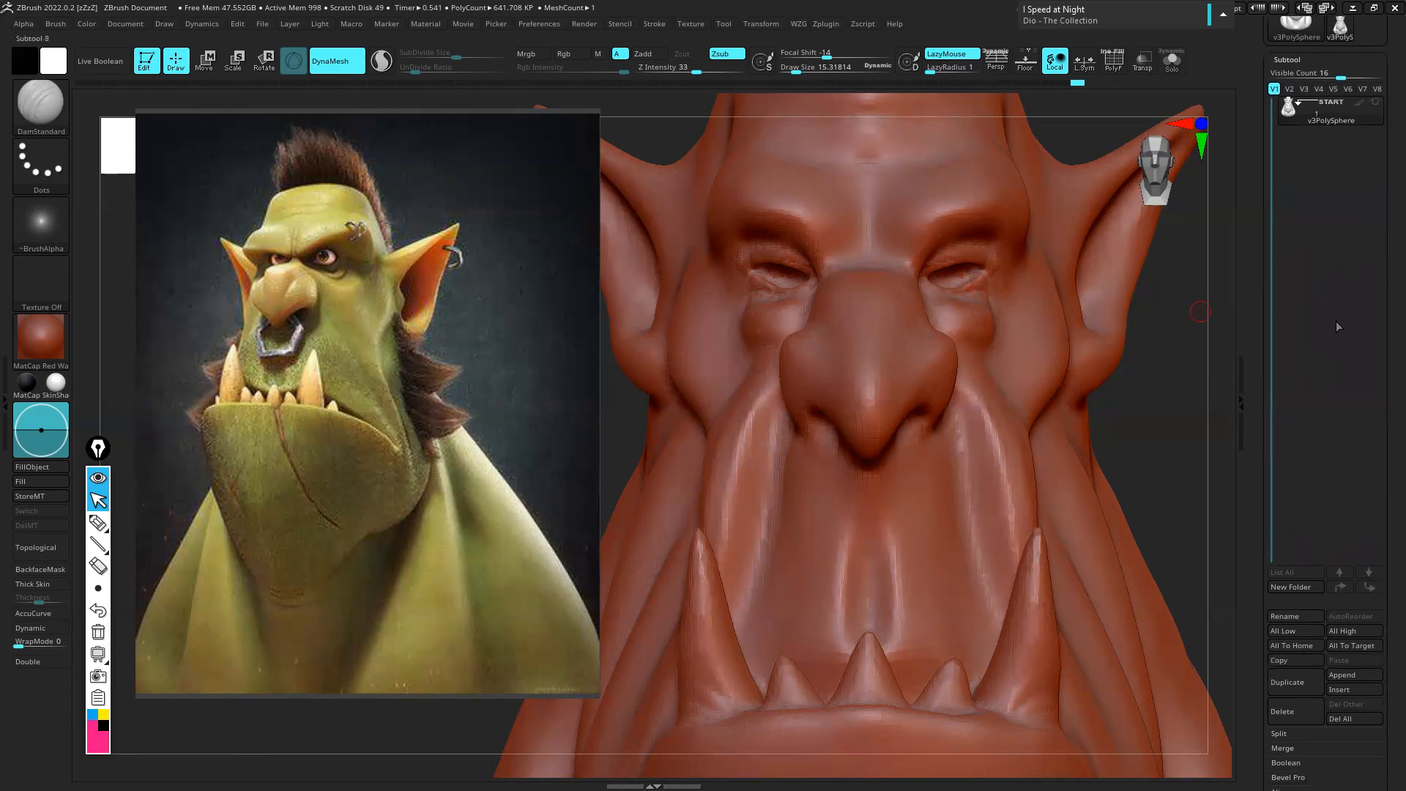
{"action": "mouse_move", "coordinate": [1340, 77]}
{"action": "left_mouse_down"}
{"action": "mouse_move", "coordinate": [1289, 76]}
{"action": "mouse_move", "coordinate": [1320, 76]}
{"action": "left_mouse_up"}
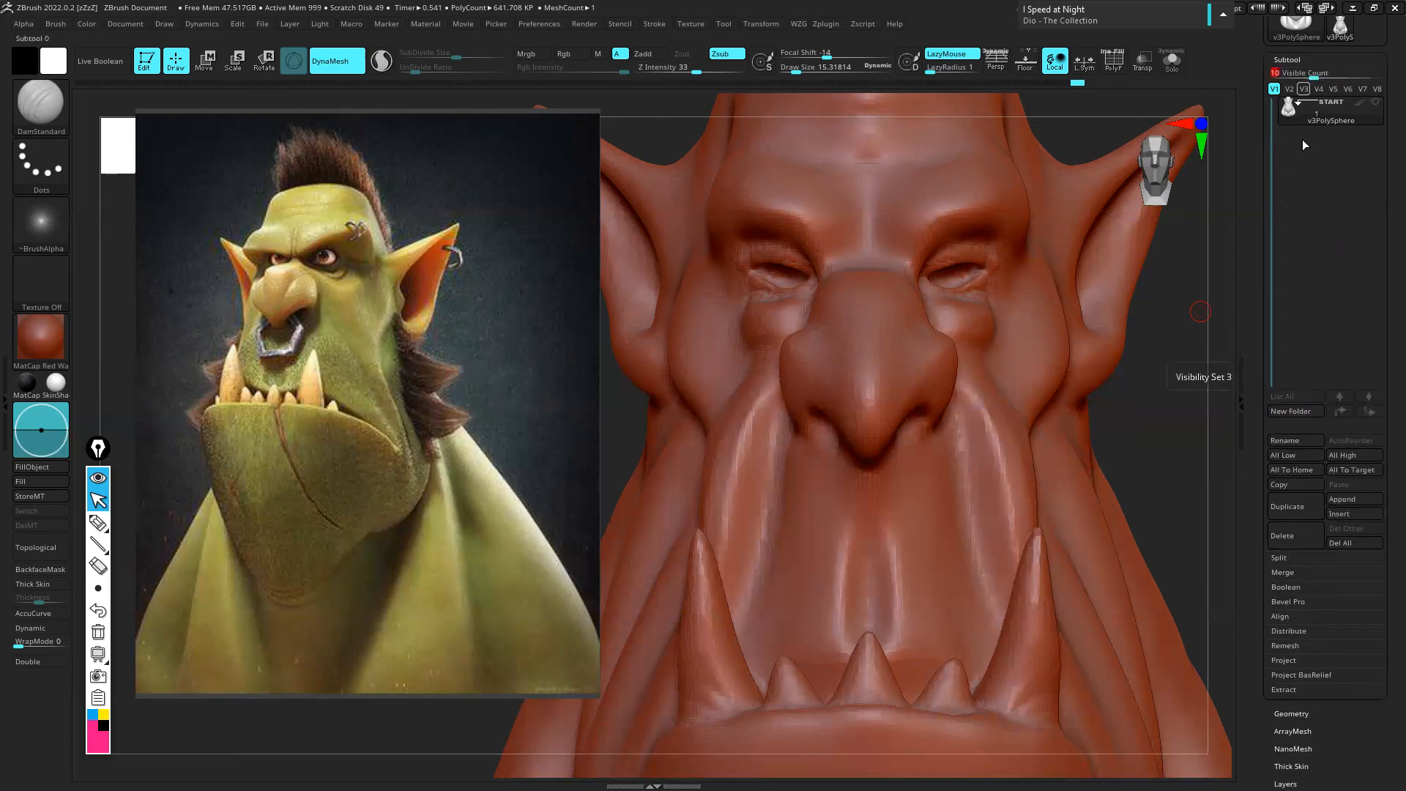
{"action": "left_click", "coordinate": [1288, 88]}
{"action": "mouse_move", "coordinate": [1308, 123]}
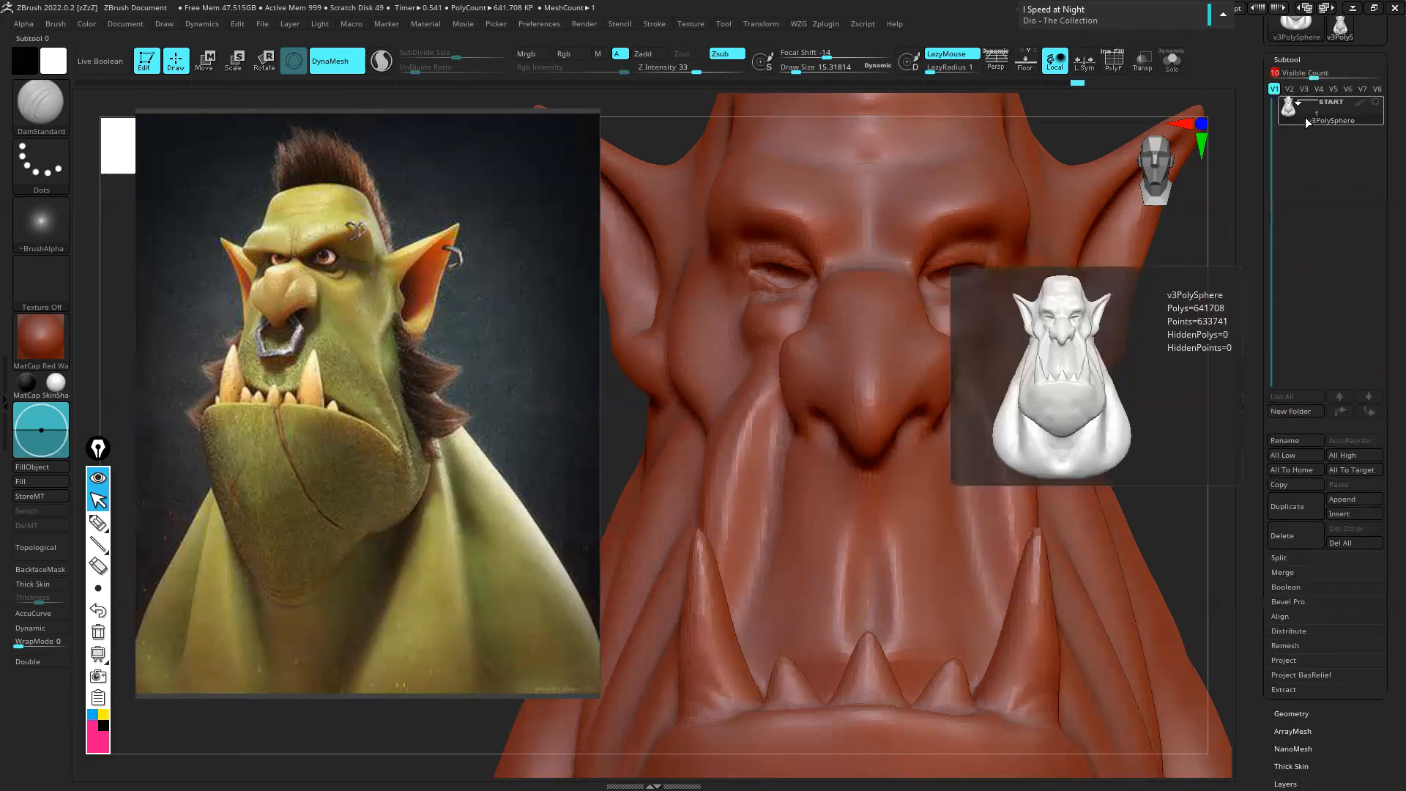
{"action": "left_click", "coordinate": [1303, 89]}
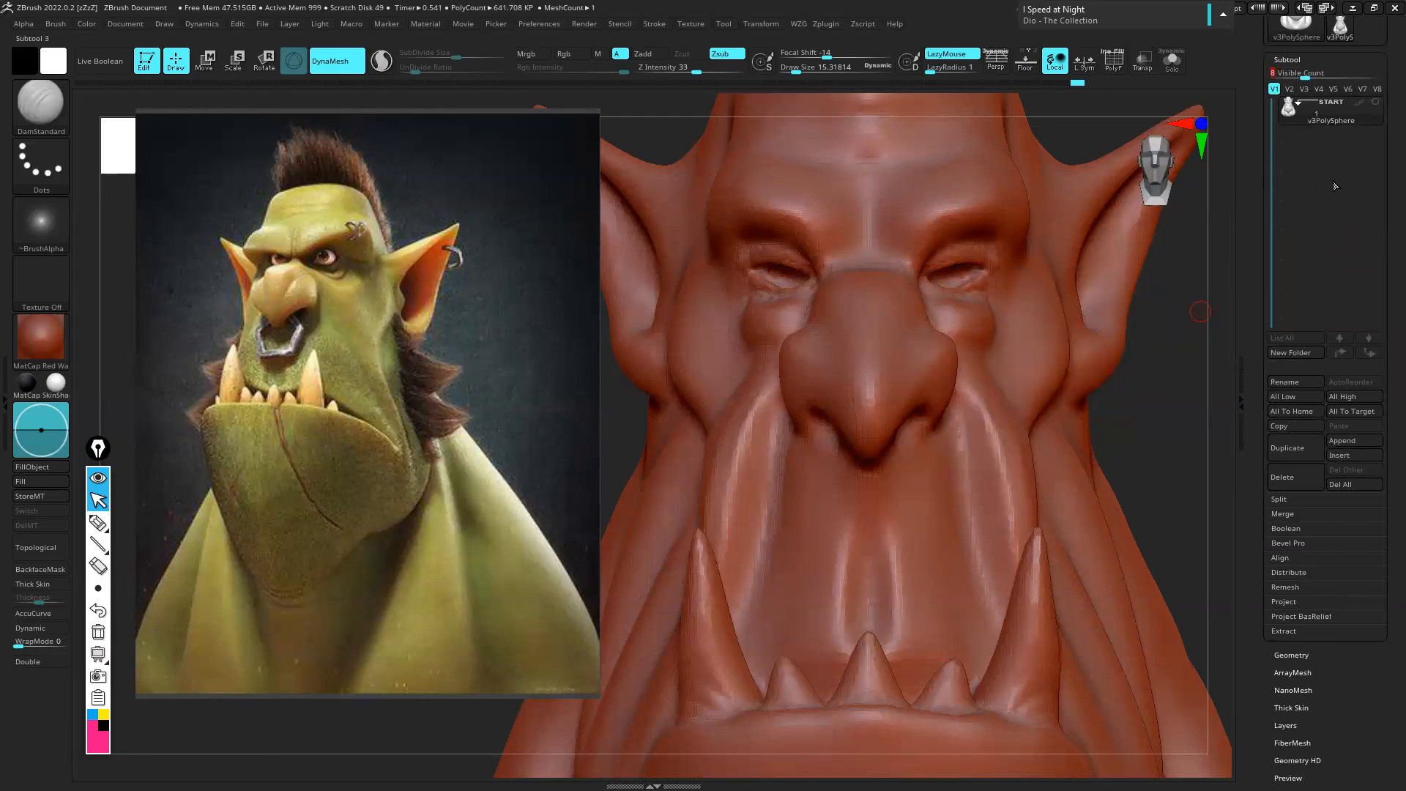
{"action": "mouse_move", "coordinate": [1339, 123]}
Append a Sphere3D mesh as a new subtool
{"action": "left_click", "coordinate": [1346, 442]}
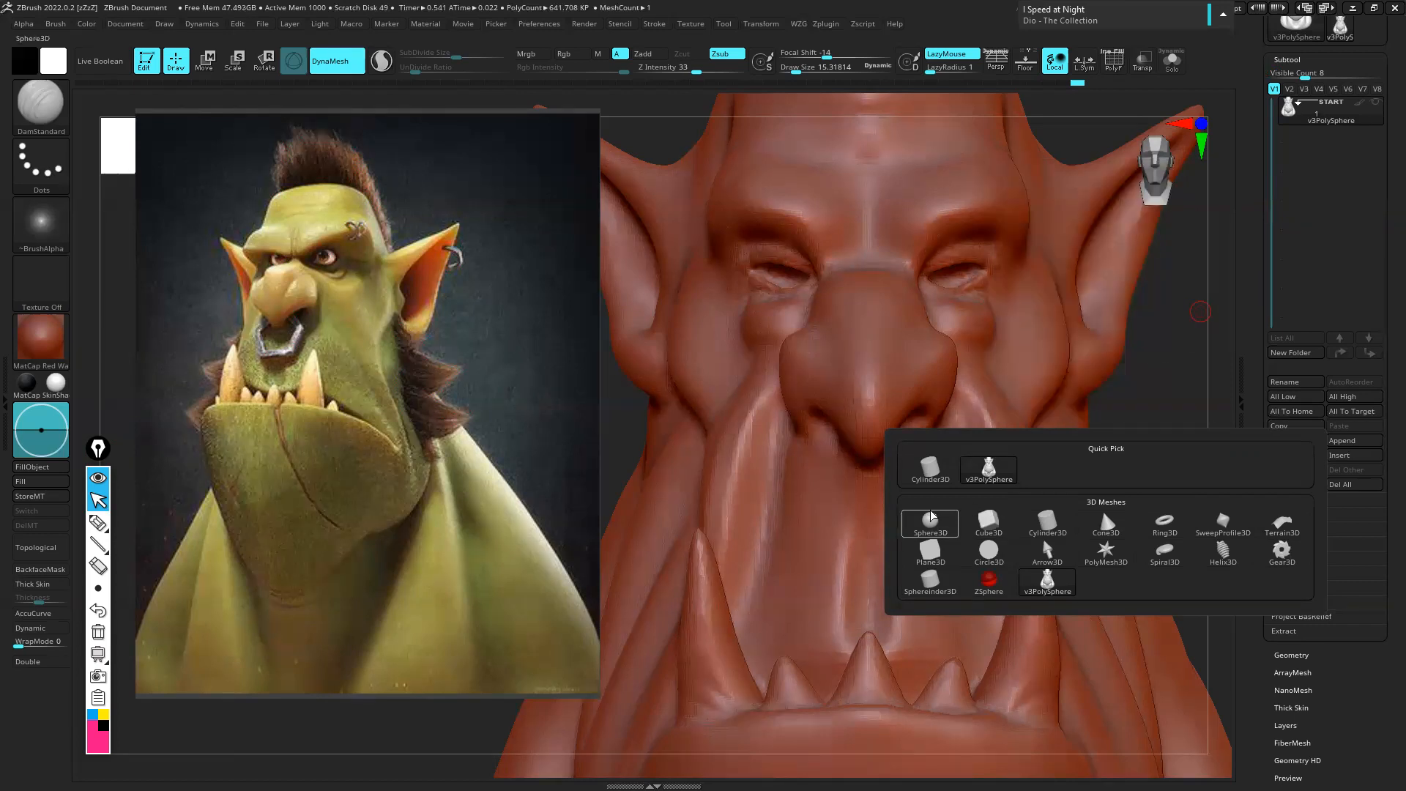
{"action": "mouse_move", "coordinate": [932, 516]}
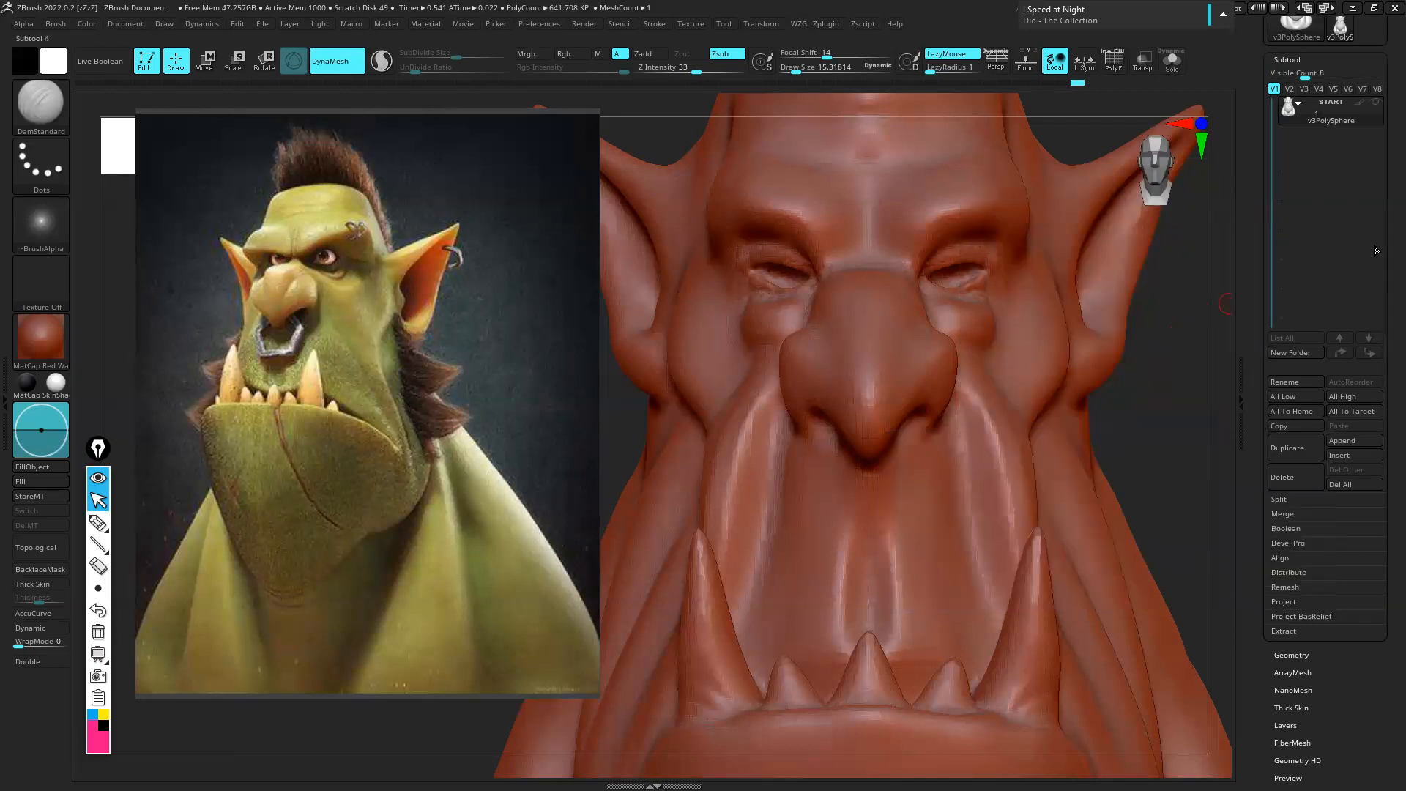
{"action": "left_click", "coordinate": [1352, 441]}
{"action": "left_click", "coordinate": [1355, 441]}
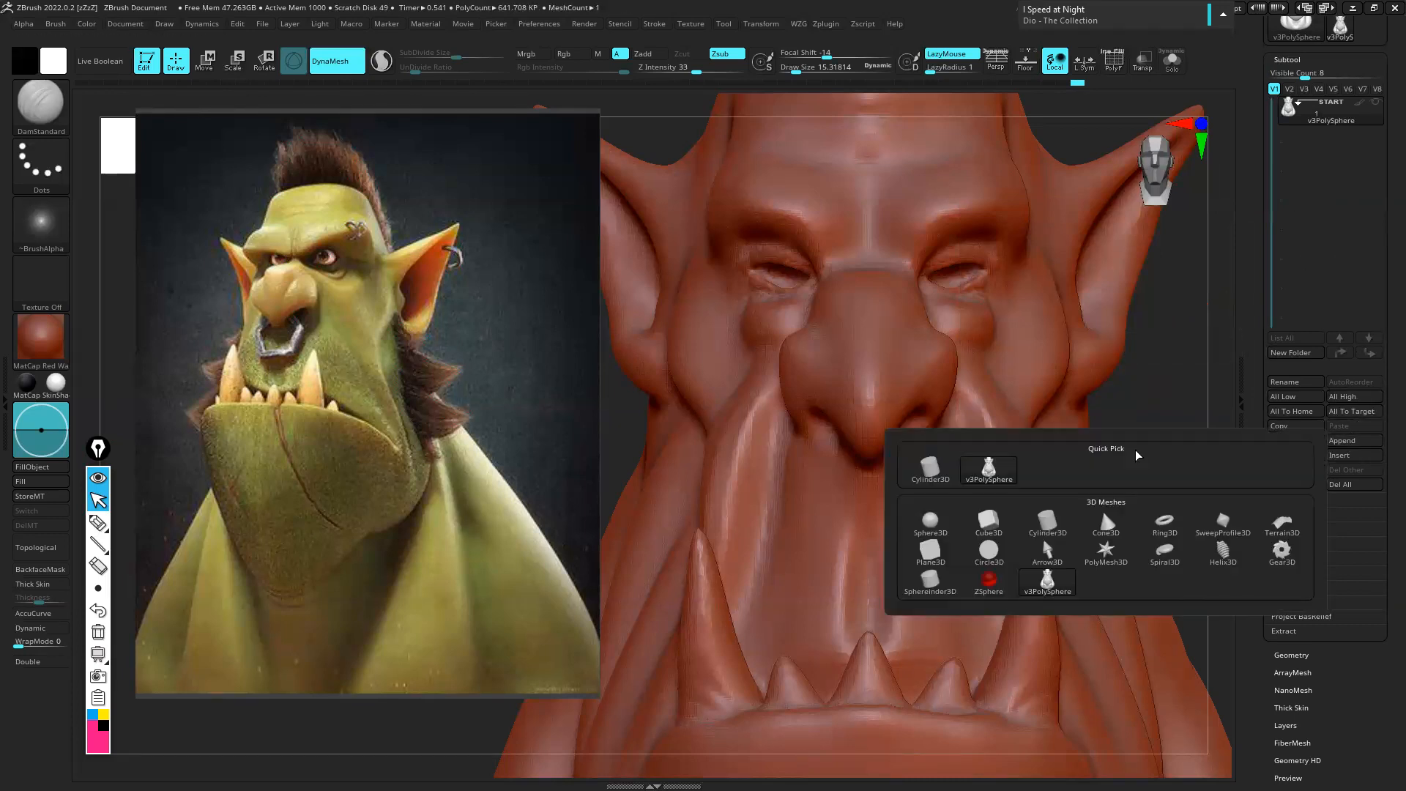
{"action": "left_click", "coordinate": [930, 522]}
Select the sphere subtool, examine it in isolation, and compare it with the head from the side and front
{"action": "left_click", "coordinate": [1330, 146]}
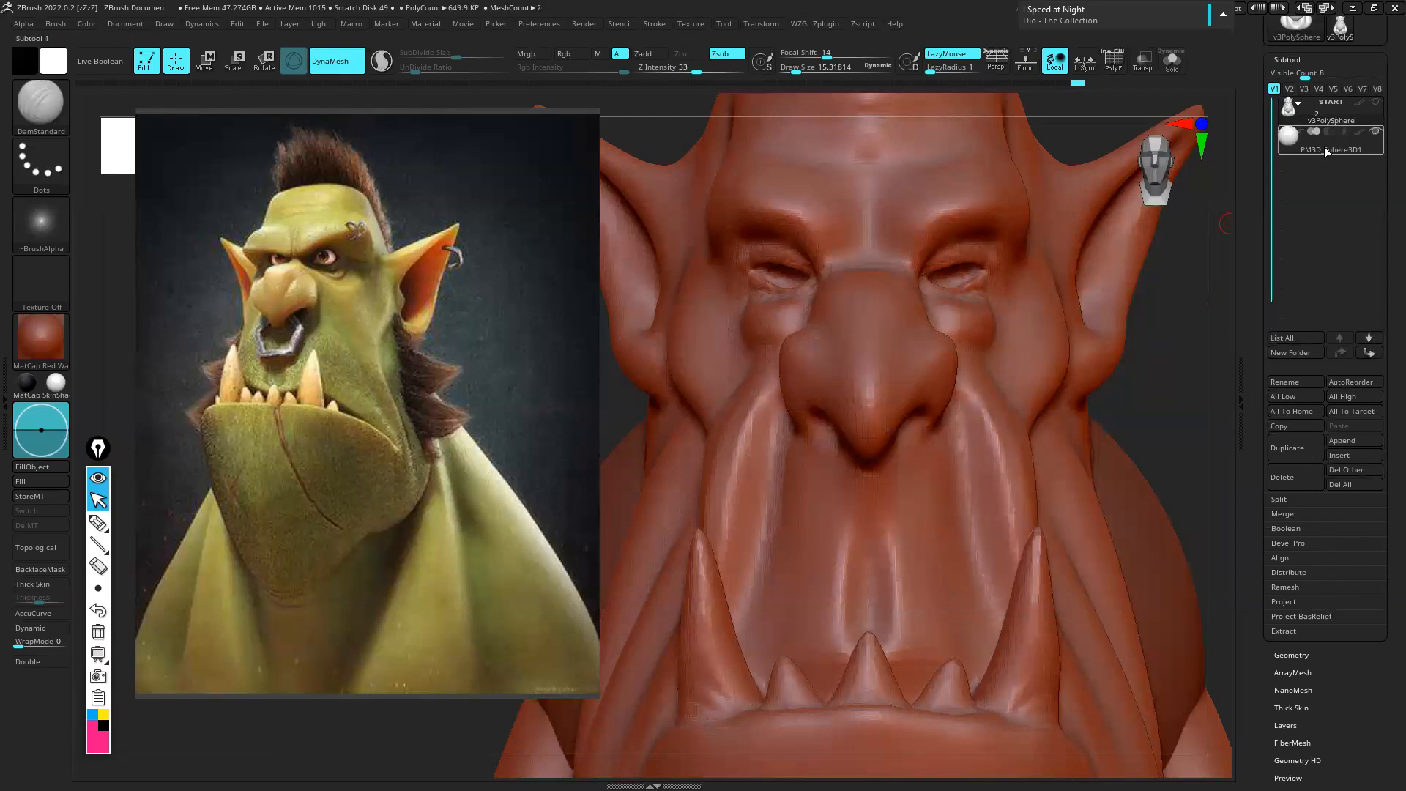
{"action": "left_click", "coordinate": [1330, 149]}
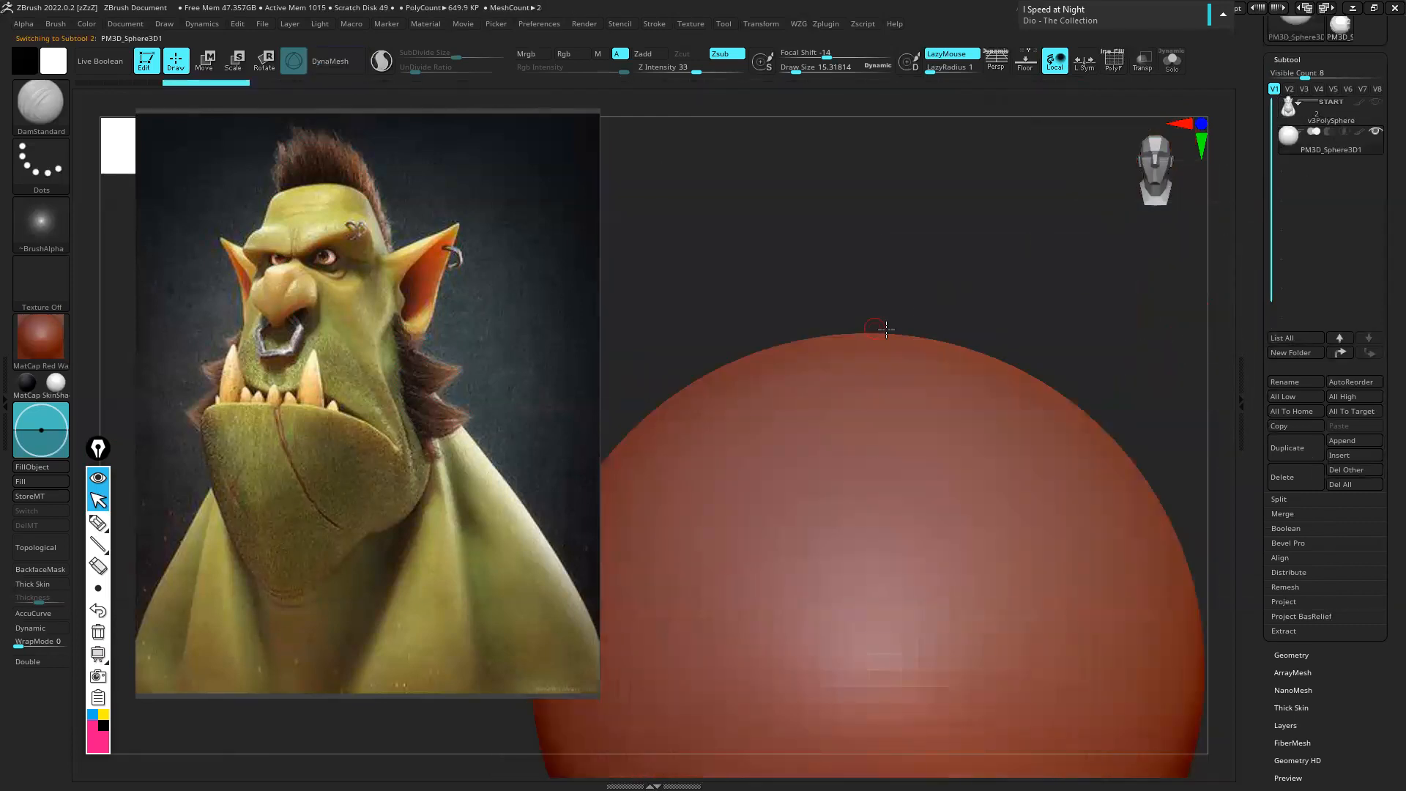
{"action": "left_click", "coordinate": [1057, 316], "text": "ctrl+shift"}
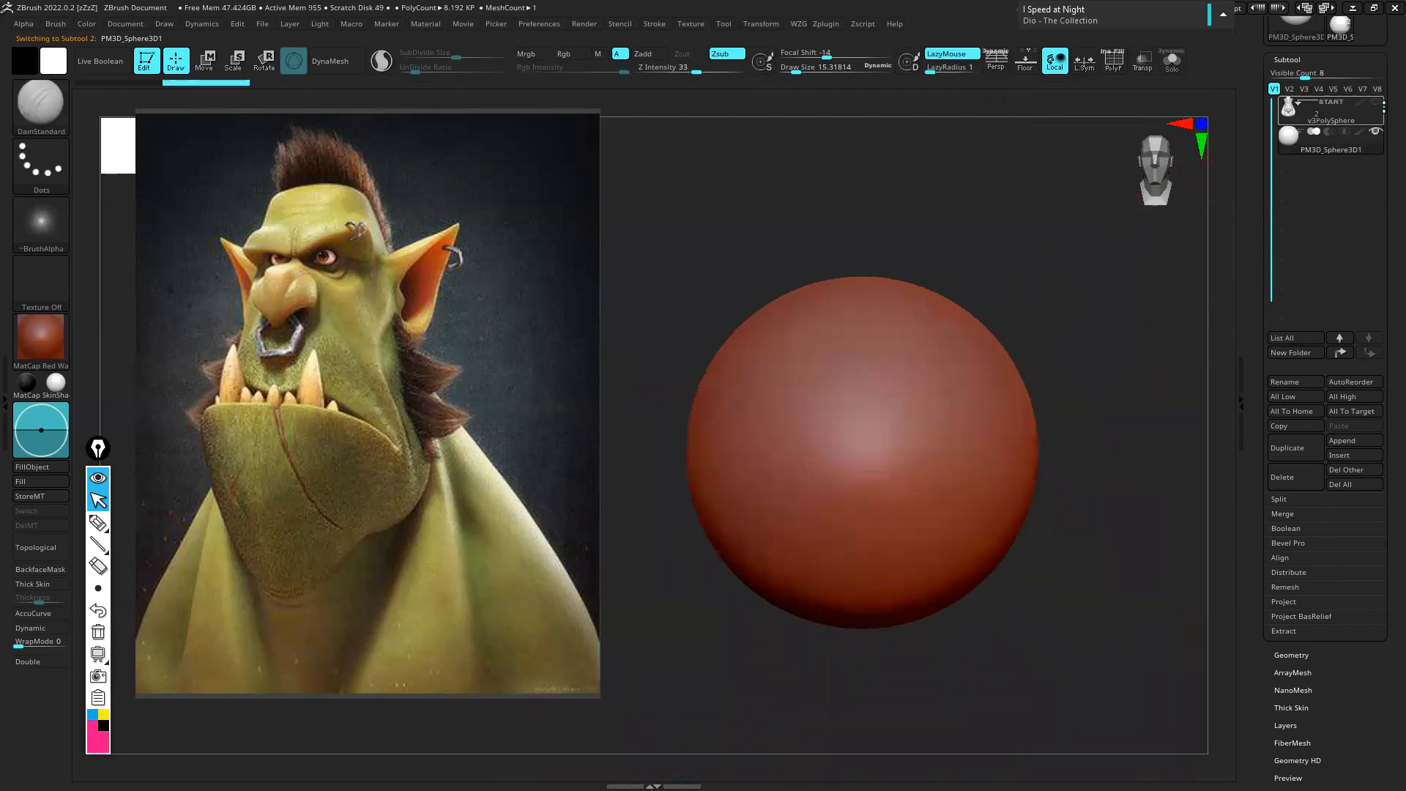
{"action": "left_click", "coordinate": [1018, 267], "text": "ctrl+shift"}
{"action": "mouse_move", "coordinate": [1054, 330]}
{"action": "left_mouse_down"}
{"action": "mouse_move", "coordinate": [1083, 327]}
{"action": "mouse_move", "coordinate": [1111, 266]}
{"action": "mouse_move", "coordinate": [1157, 234]}
{"action": "left_mouse_up"}
{"action": "left_click", "coordinate": [1320, 117]}
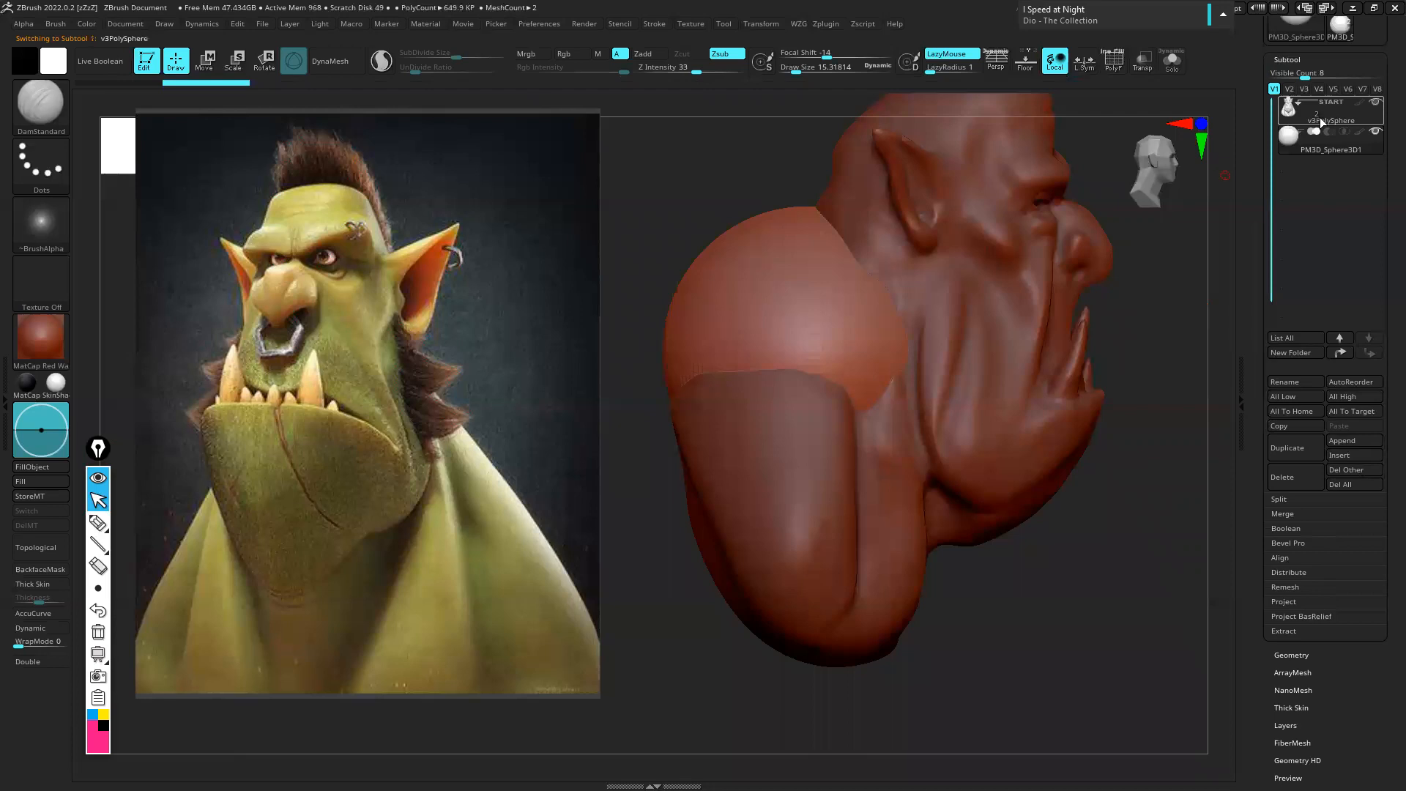
{"action": "left_click", "coordinate": [1333, 147]}
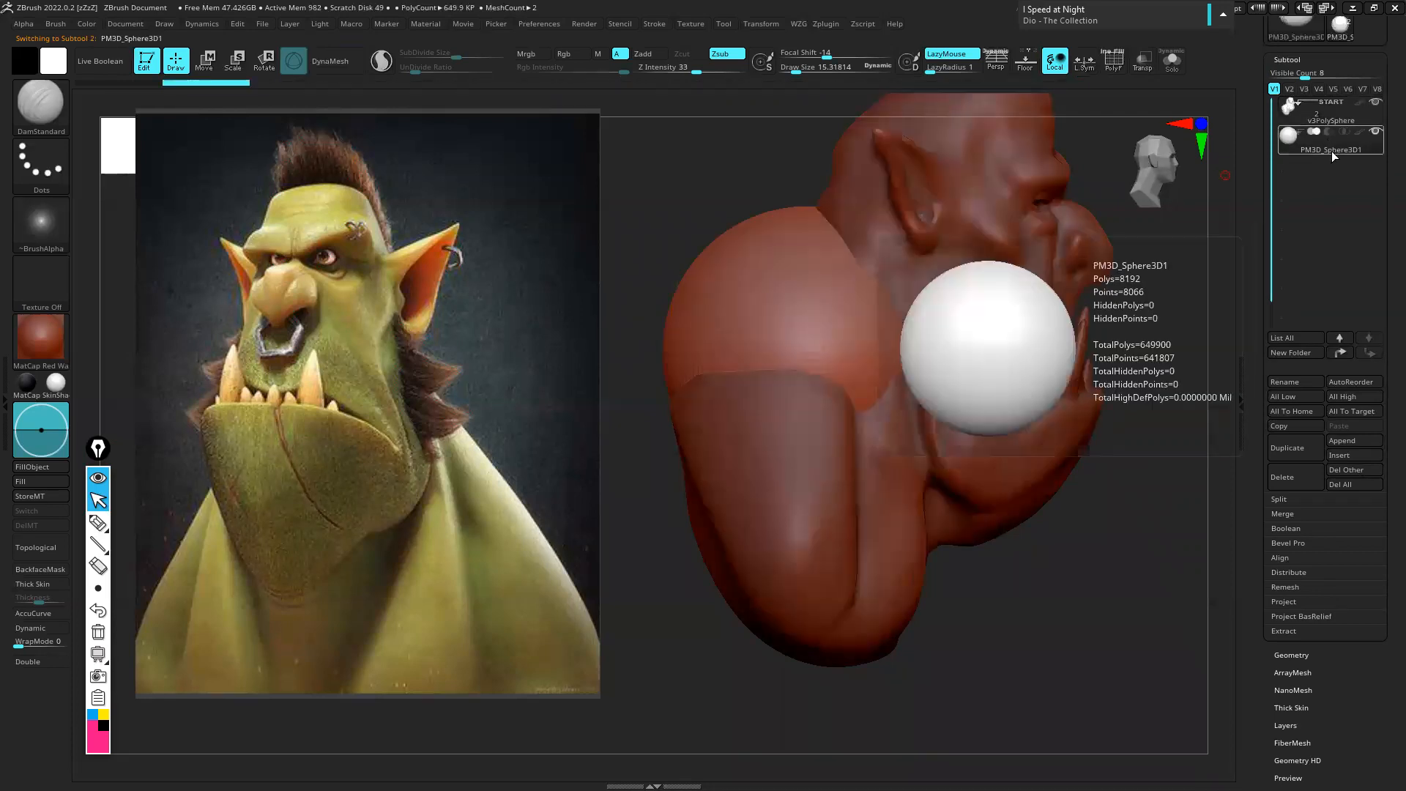
{"action": "left_click", "coordinate": [1154, 169]}
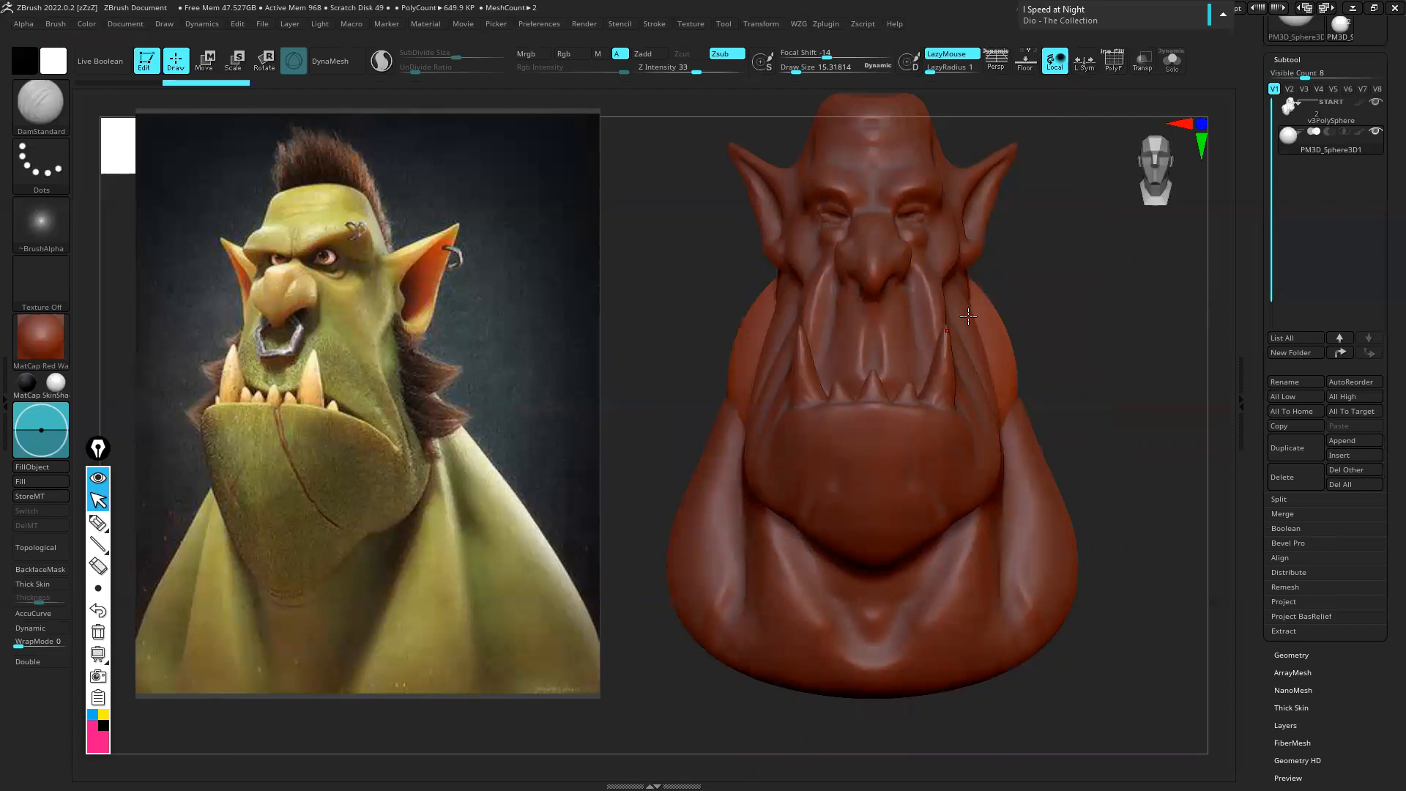
Annotate the head in pink with a vertical centre line, an arrow at the ear, and mirrored tusk outlines linked by an arrow
{"action": "left_click", "coordinate": [99, 522]}
{"action": "mouse_move", "coordinate": [884, 39]}
{"action": "left_mouse_down"}
{"action": "mouse_move", "coordinate": [888, 314]}
{"action": "mouse_move", "coordinate": [866, 715]}
{"action": "mouse_move", "coordinate": [853, 666]}
{"action": "left_mouse_up"}
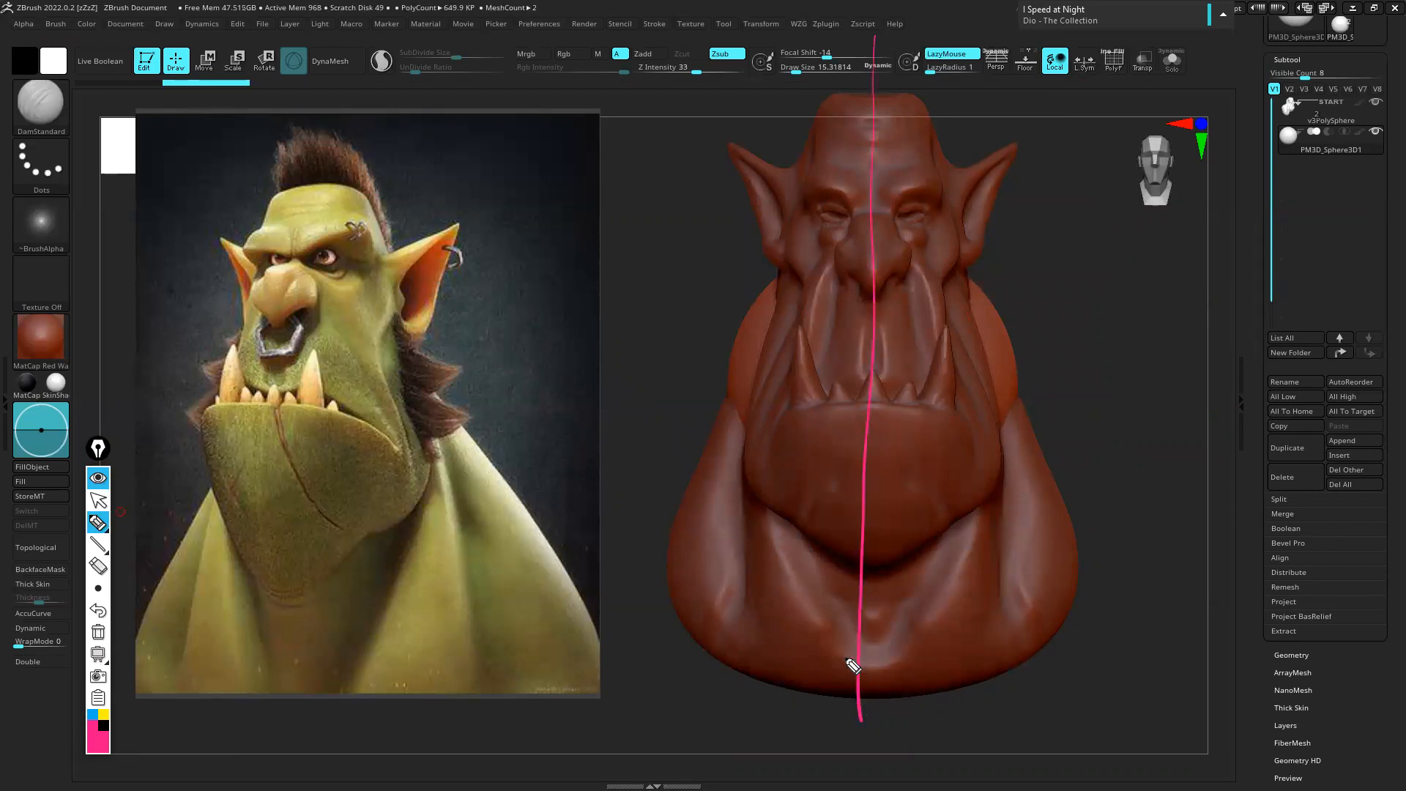
{"action": "left_click_drag", "start_coordinate": [669, 222], "coordinate": [736, 227]}
{"action": "mouse_move", "coordinate": [766, 380]}
{"action": "left_mouse_down"}
{"action": "mouse_move", "coordinate": [777, 257]}
{"action": "mouse_move", "coordinate": [815, 360]}
{"action": "mouse_move", "coordinate": [762, 380]}
{"action": "mouse_move", "coordinate": [772, 403]}
{"action": "mouse_move", "coordinate": [841, 377]}
{"action": "mouse_move", "coordinate": [801, 374]}
{"action": "mouse_move", "coordinate": [746, 438]}
{"action": "left_mouse_up"}
{"action": "mouse_move", "coordinate": [838, 375]}
{"action": "left_mouse_down"}
{"action": "mouse_move", "coordinate": [849, 396]}
{"action": "mouse_move", "coordinate": [935, 408]}
{"action": "mouse_move", "coordinate": [950, 343]}
{"action": "mouse_move", "coordinate": [956, 406]}
{"action": "mouse_move", "coordinate": [850, 383]}
{"action": "left_mouse_up"}
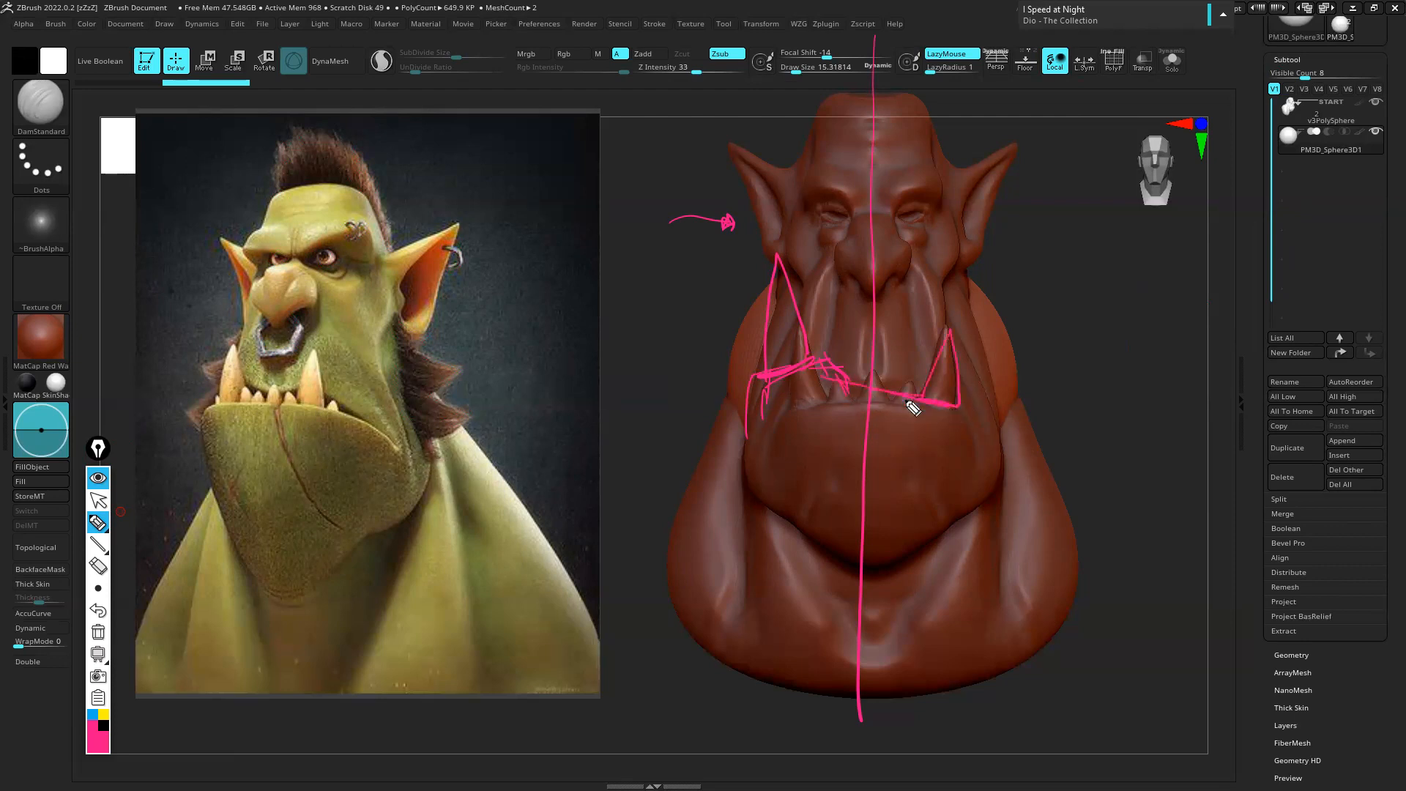
{"action": "mouse_move", "coordinate": [757, 239]}
{"action": "left_mouse_down"}
{"action": "mouse_move", "coordinate": [800, 460]}
{"action": "mouse_move", "coordinate": [785, 265]}
{"action": "left_mouse_up"}
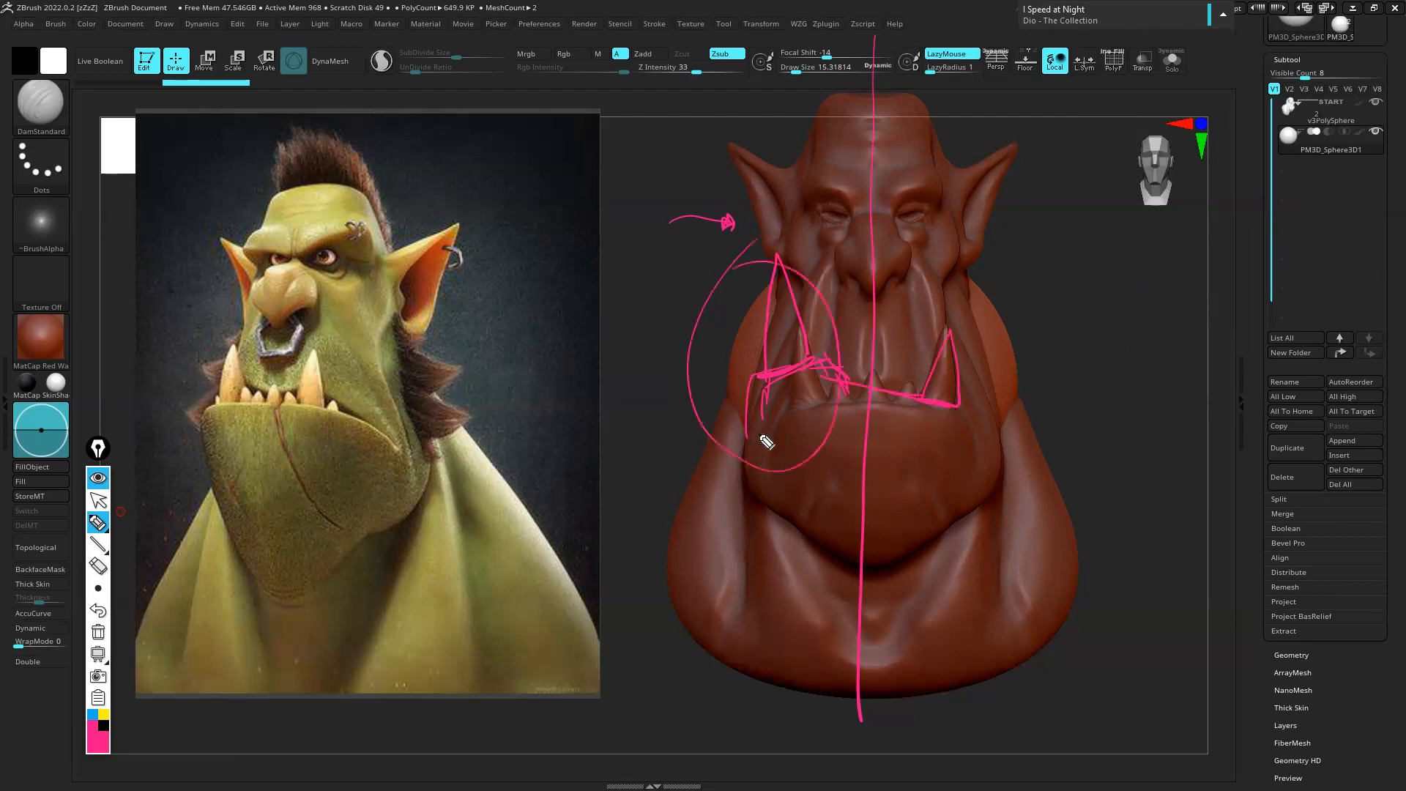
{"action": "left_click_drag", "start_coordinate": [813, 415], "coordinate": [947, 366]}
Annotate symmetry in yellow with circles, an arrow between the eyes, a centre line and forehead crosses, and clear all annotations
{"action": "left_click", "coordinate": [103, 714]}
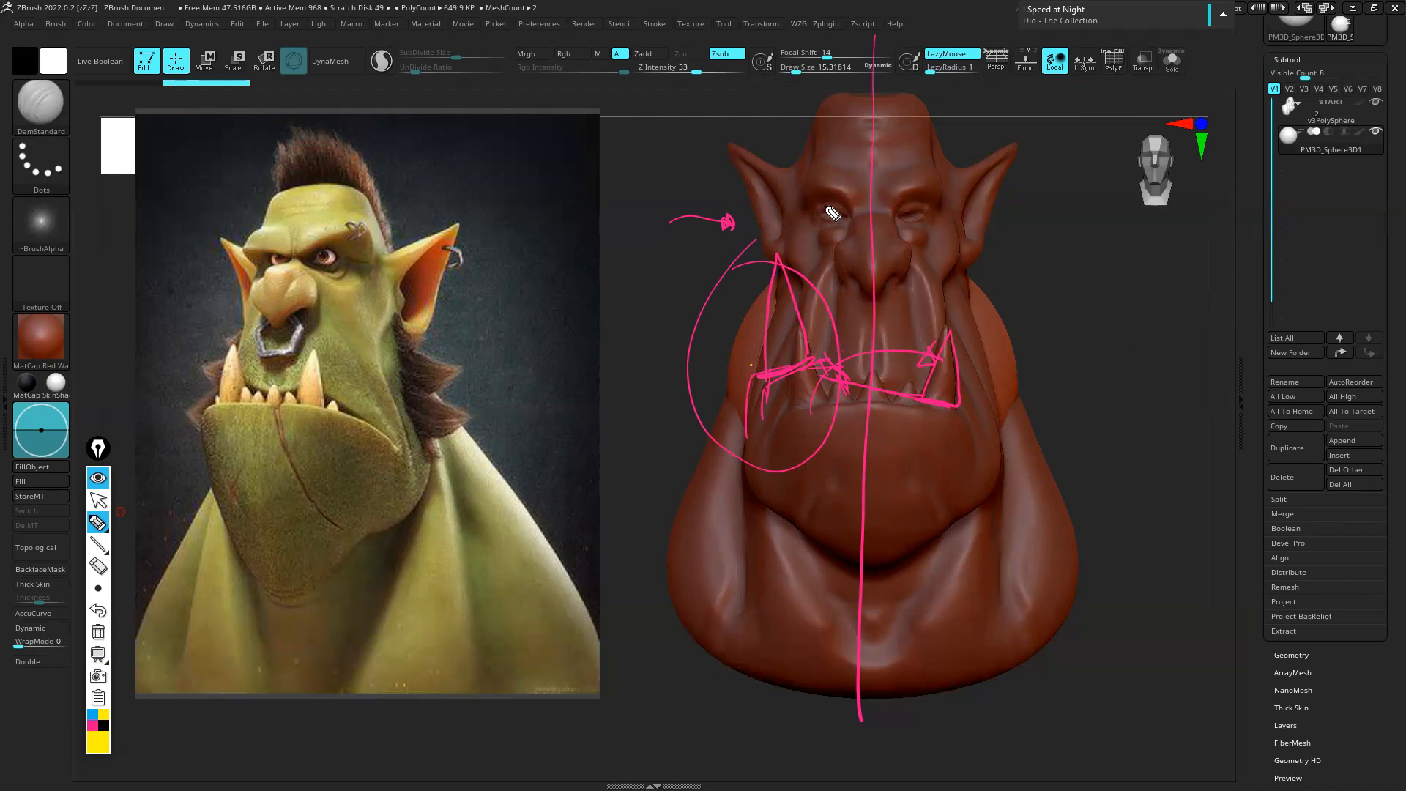
{"action": "left_click_drag", "start_coordinate": [399, 278], "coordinate": [419, 370]}
{"action": "left_click_drag", "start_coordinate": [819, 212], "coordinate": [849, 229]}
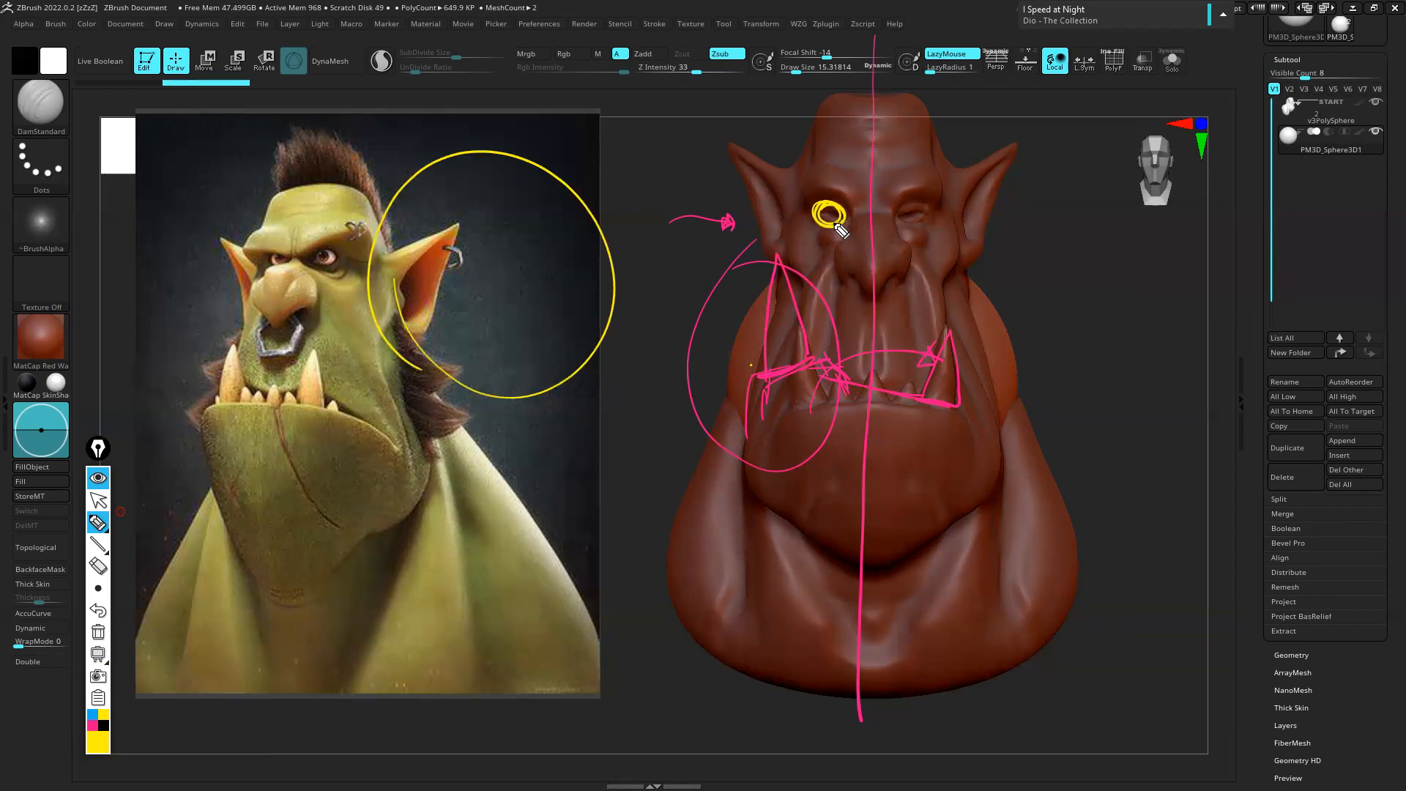
{"action": "mouse_move", "coordinate": [837, 230]}
{"action": "left_mouse_down"}
{"action": "mouse_move", "coordinate": [890, 253]}
{"action": "mouse_move", "coordinate": [908, 236]}
{"action": "left_mouse_up"}
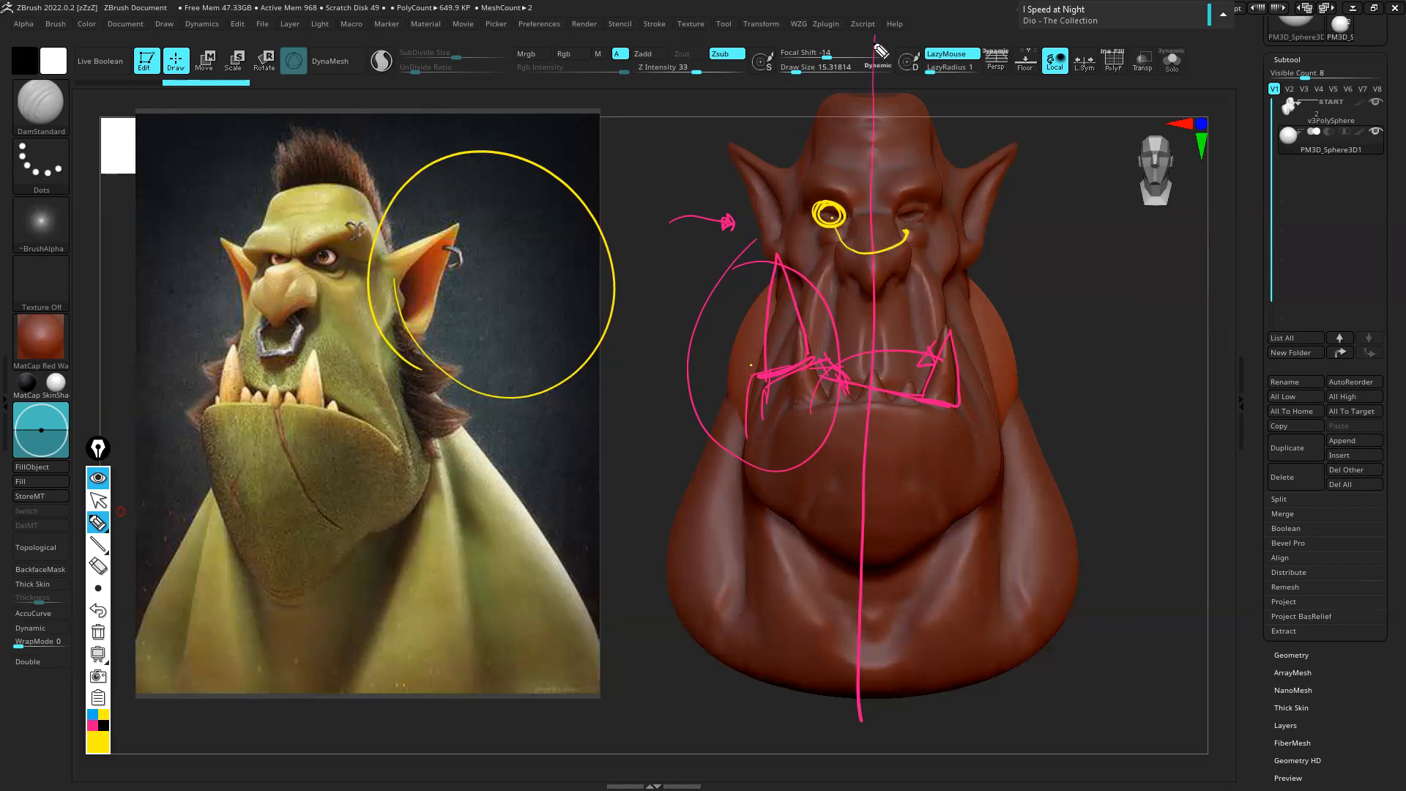
{"action": "left_click_drag", "start_coordinate": [871, 150], "coordinate": [871, 158]}
{"action": "left_click_drag", "start_coordinate": [876, 280], "coordinate": [884, 722]}
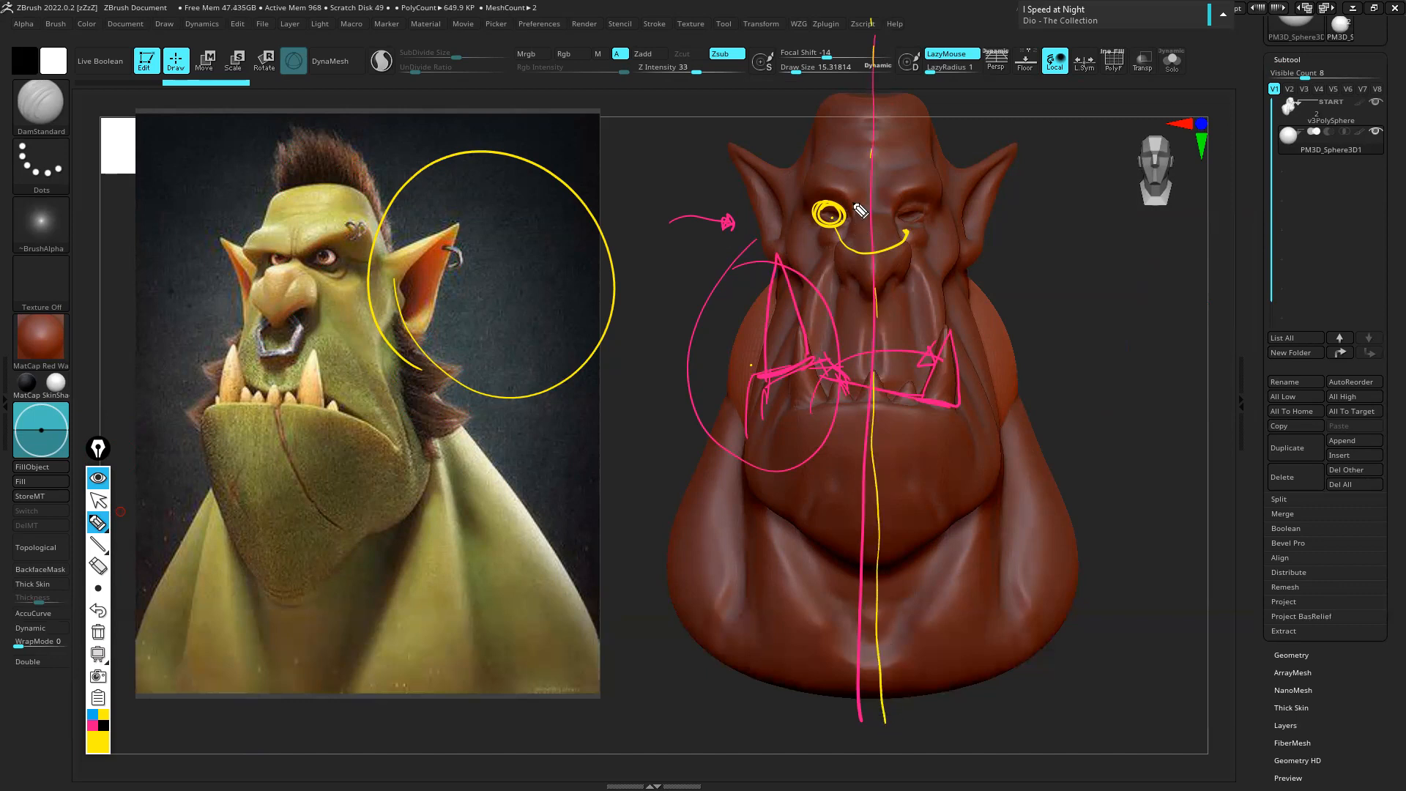
{"action": "mouse_move", "coordinate": [818, 125]}
{"action": "left_mouse_down"}
{"action": "mouse_move", "coordinate": [830, 136]}
{"action": "mouse_move", "coordinate": [818, 137]}
{"action": "mouse_move", "coordinate": [908, 134]}
{"action": "mouse_move", "coordinate": [896, 134]}
{"action": "left_mouse_up"}
{"action": "left_click_drag", "start_coordinate": [787, 147], "coordinate": [794, 147]}
{"action": "left_click_drag", "start_coordinate": [920, 129], "coordinate": [929, 127]}
{"action": "mouse_move", "coordinate": [842, 251]}
{"action": "left_mouse_down"}
{"action": "mouse_move", "coordinate": [888, 266]}
{"action": "mouse_move", "coordinate": [920, 249]}
{"action": "mouse_move", "coordinate": [839, 236]}
{"action": "mouse_move", "coordinate": [912, 247]}
{"action": "left_mouse_up"}
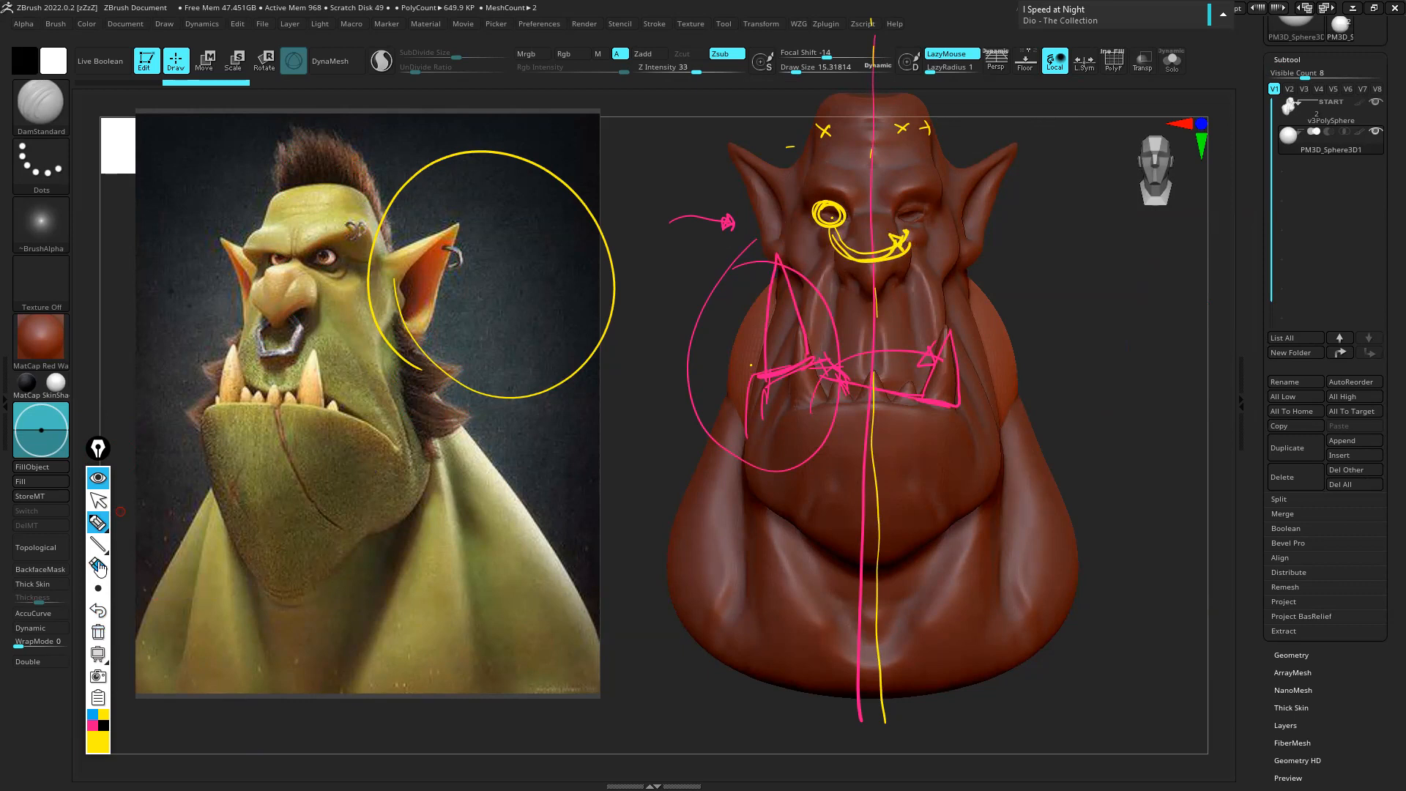
{"action": "left_click", "coordinate": [98, 631]}
{"action": "left_click", "coordinate": [99, 500]}
{"action": "mouse_move", "coordinate": [108, 544]}
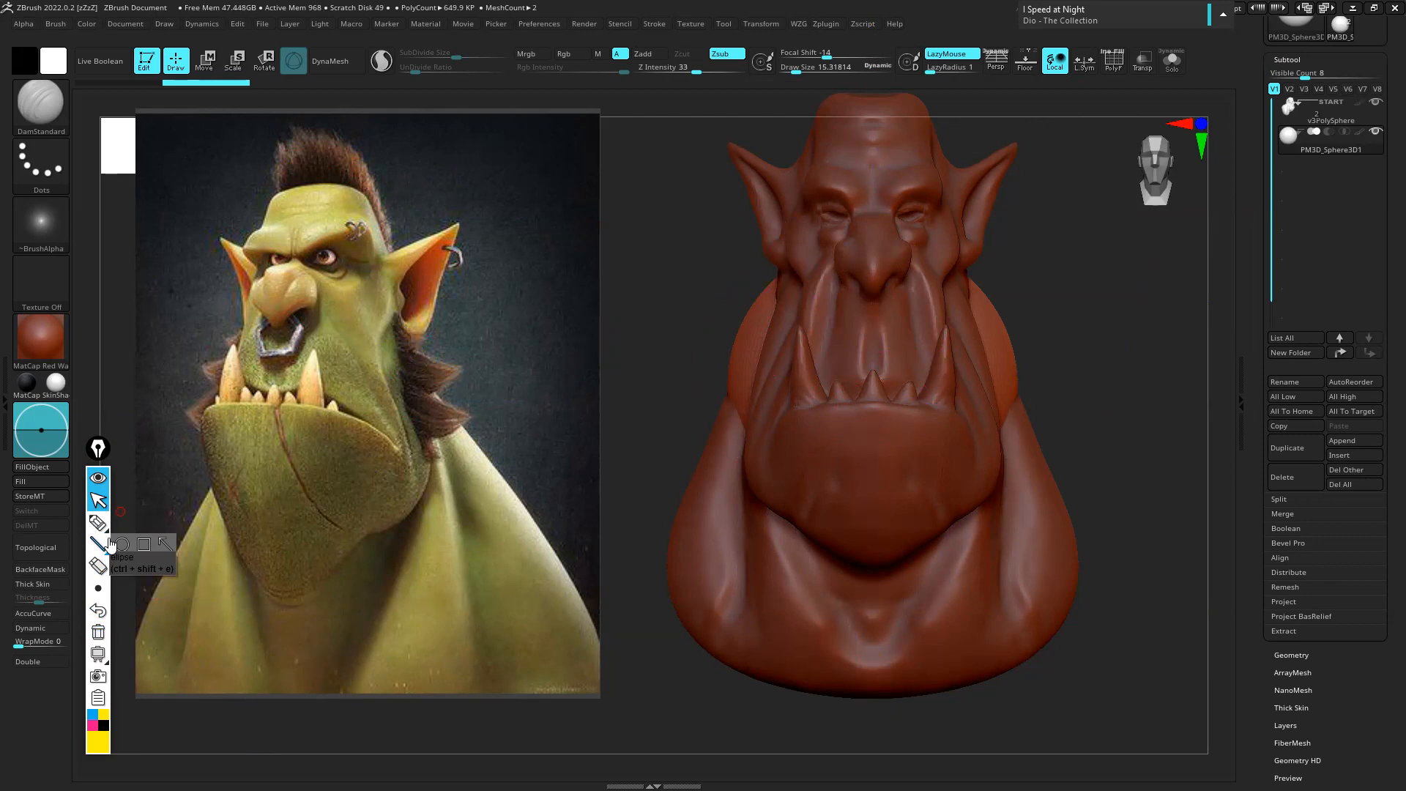
Select the head subtool and enlarge the draw size to about 258
{"action": "left_click", "coordinate": [1341, 120]}
{"action": "key", "text": "s"}
{"action": "left_click_drag", "start_coordinate": [832, 362], "coordinate": [872, 364]}
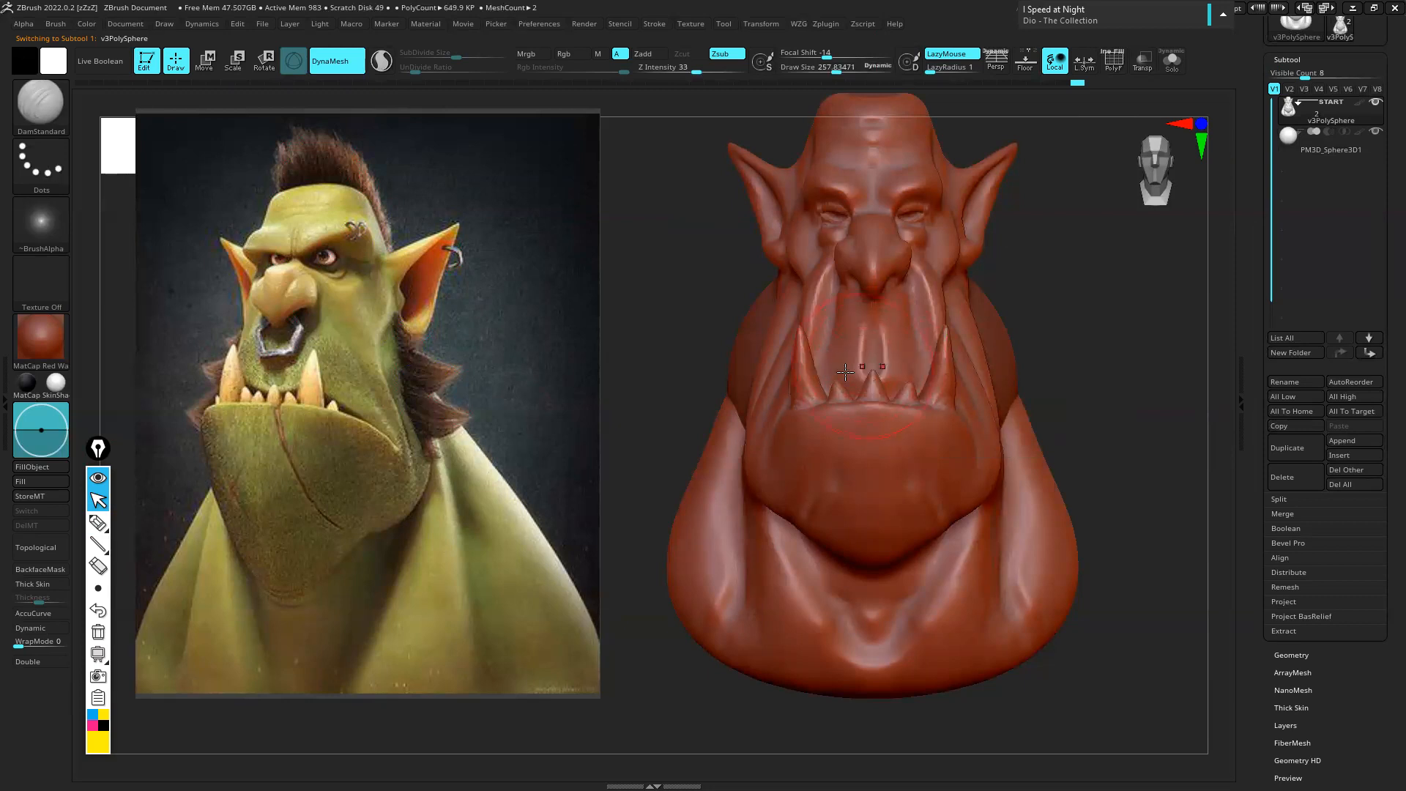
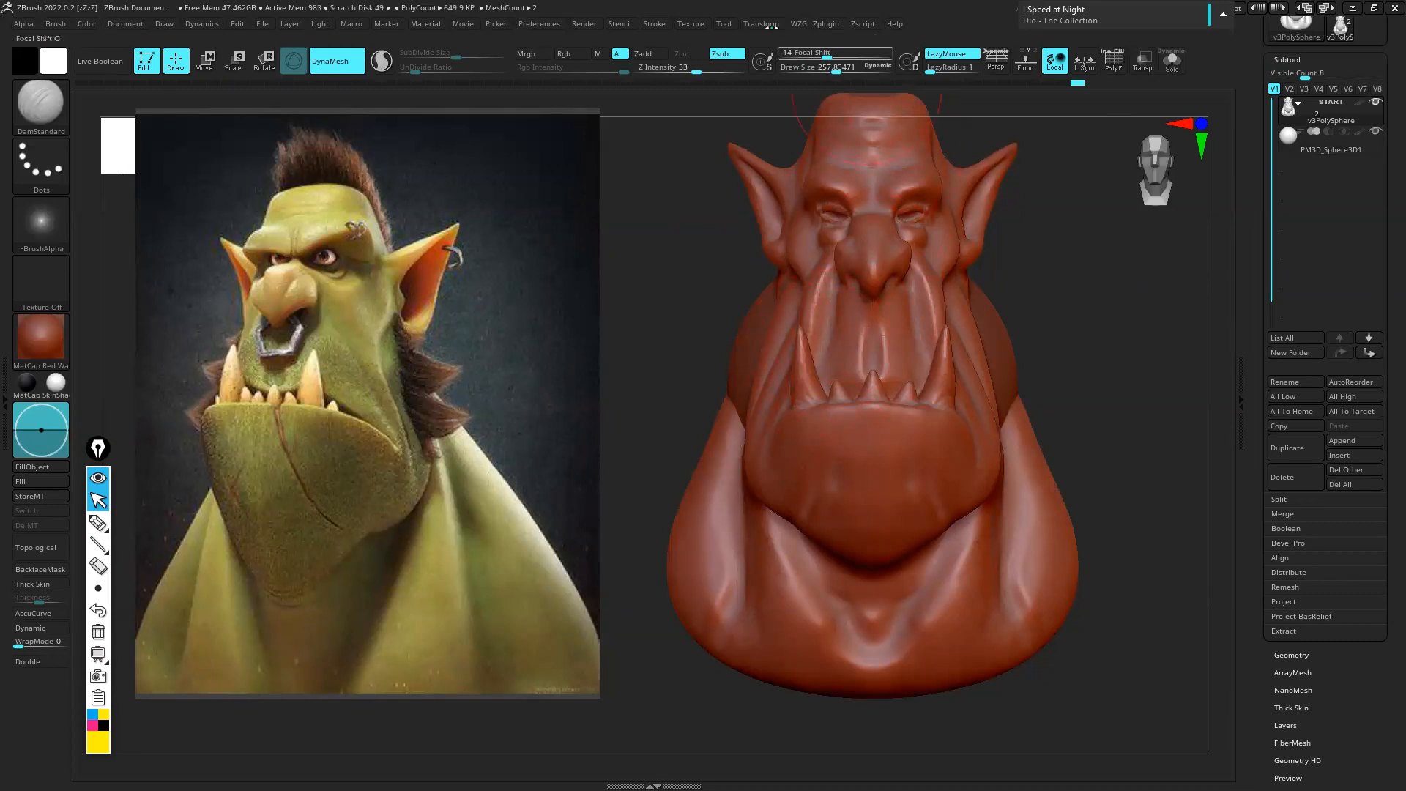
Toggle symmetry on the head off and on several times, leaving it active
{"action": "left_click", "coordinate": [762, 24]}
{"action": "left_click", "coordinate": [815, 385]}
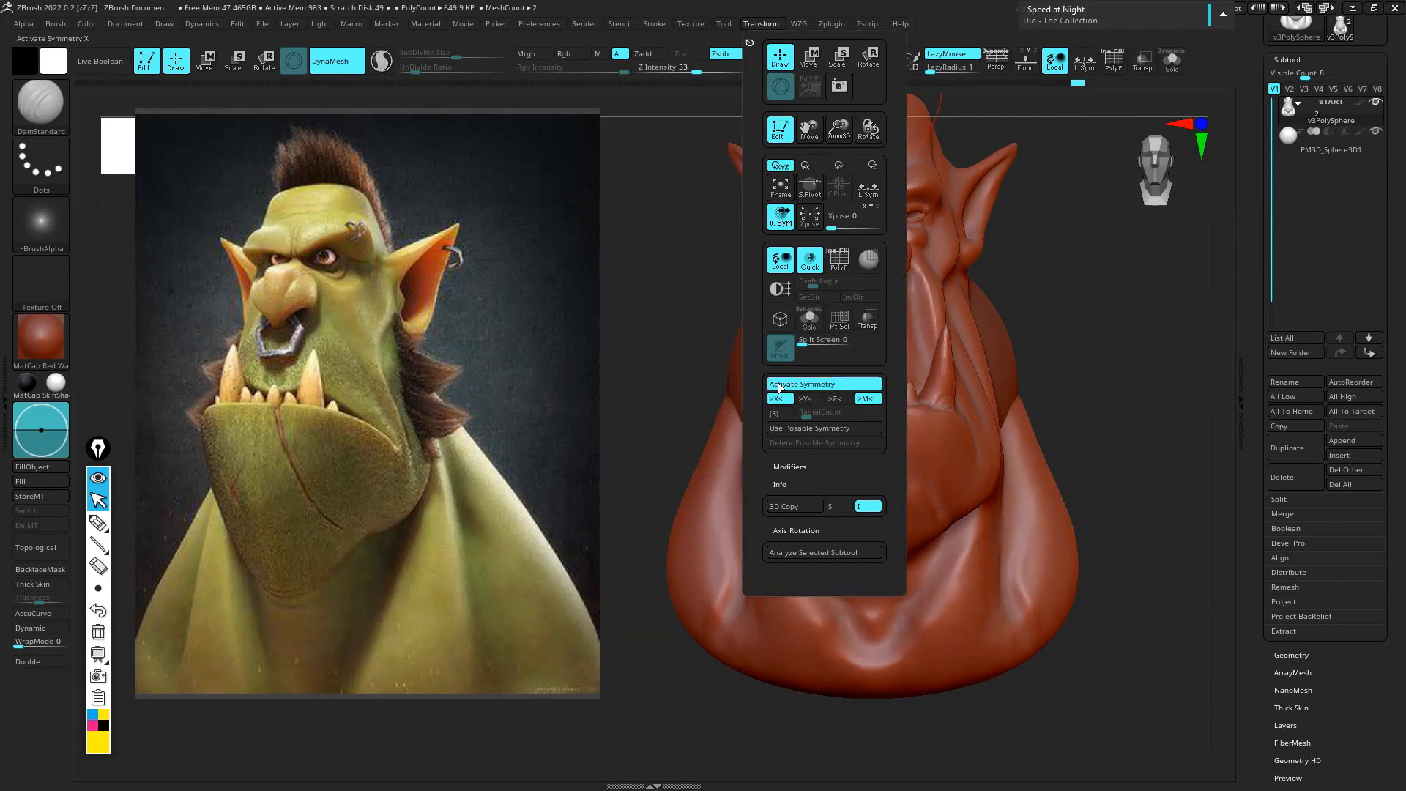
{"action": "left_click", "coordinate": [855, 384]}
{"action": "left_click", "coordinate": [855, 384]}
{"action": "left_click", "coordinate": [855, 384]}
{"action": "left_click", "coordinate": [844, 383]}
{"action": "left_click", "coordinate": [844, 384]}
{"action": "left_click", "coordinate": [845, 384]}
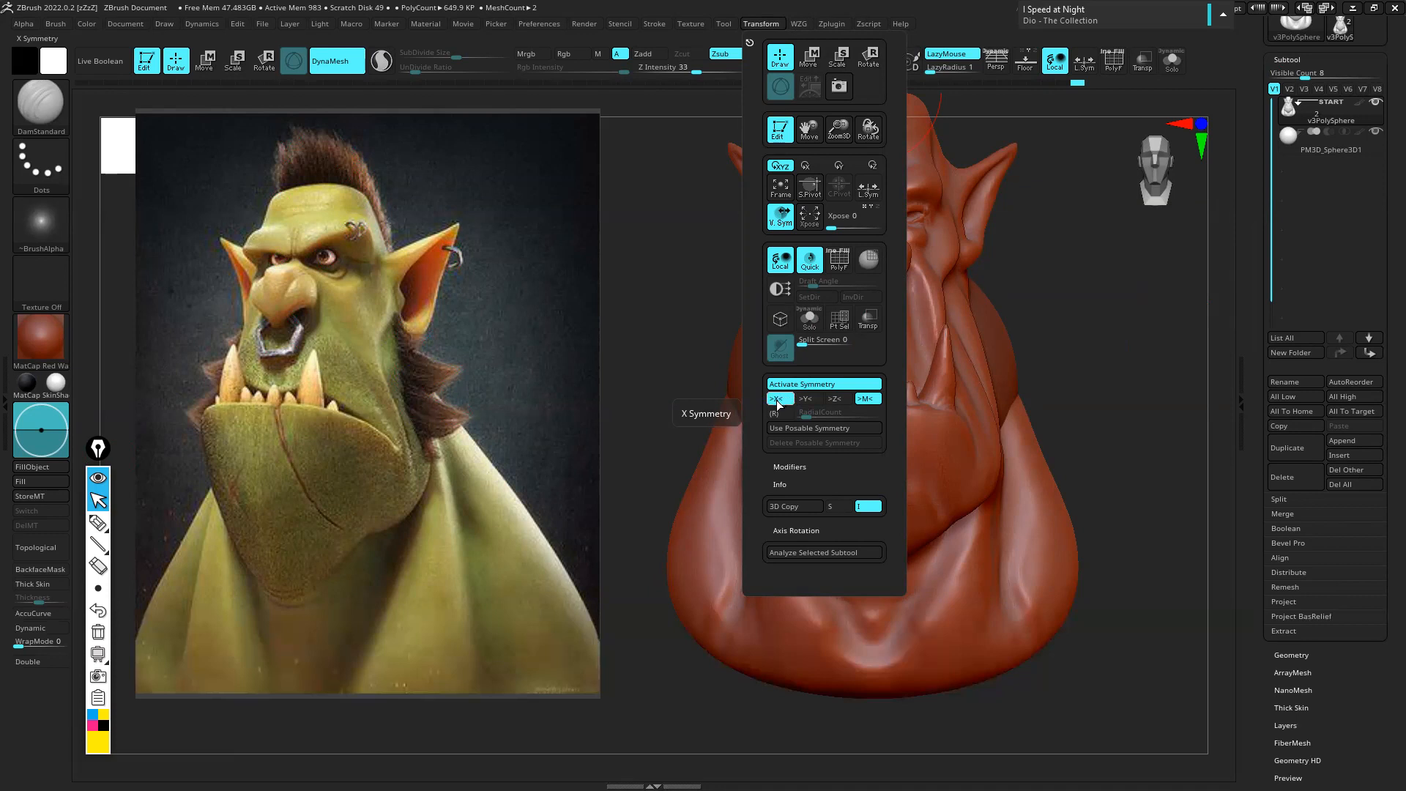
Try Y alone and Z alone as the symmetry axis, checking the mirrored brush cursors on the head from the front and at an angle
{"action": "left_click", "coordinate": [762, 24]}
{"action": "left_click", "coordinate": [806, 400]}
{"action": "left_click", "coordinate": [783, 400]}
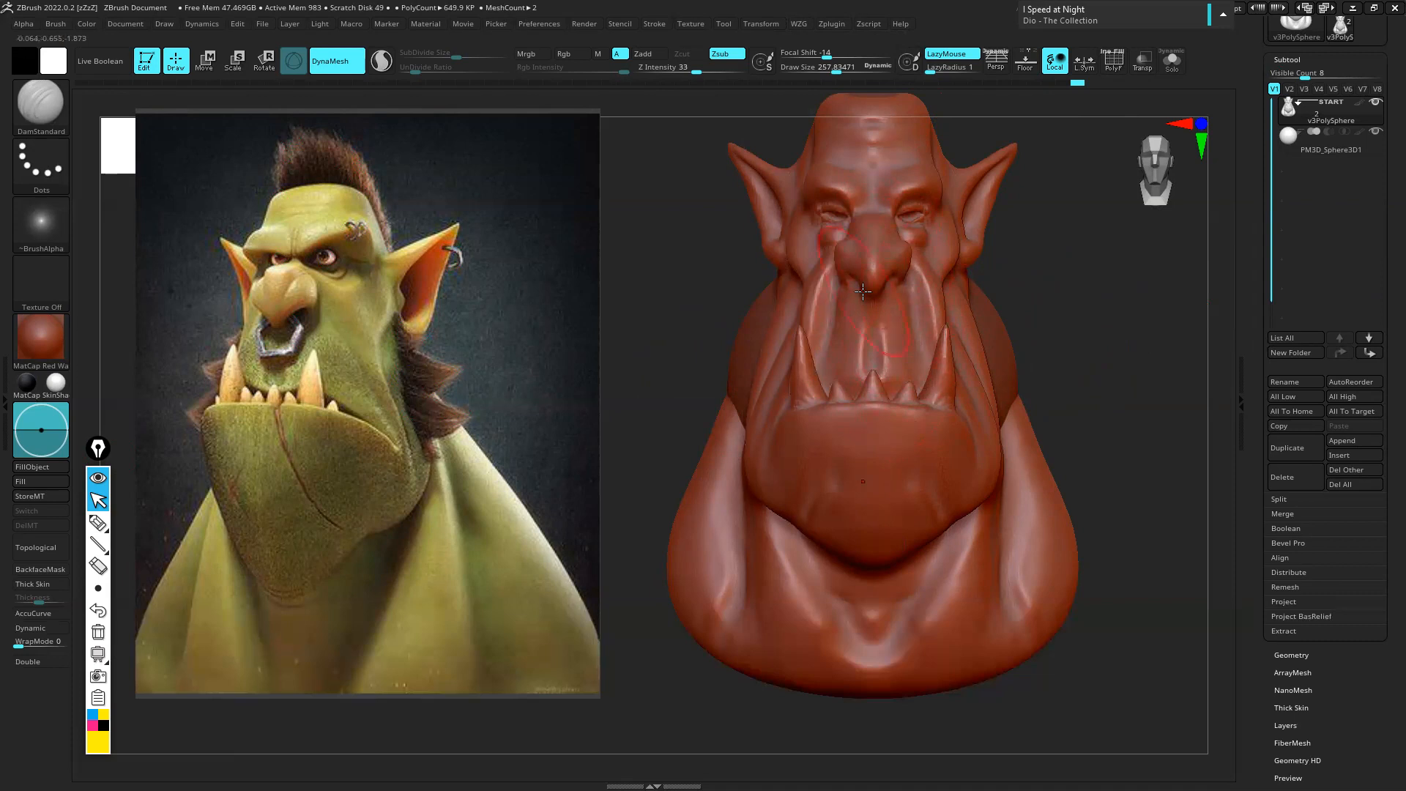
{"action": "left_click", "coordinate": [768, 26]}
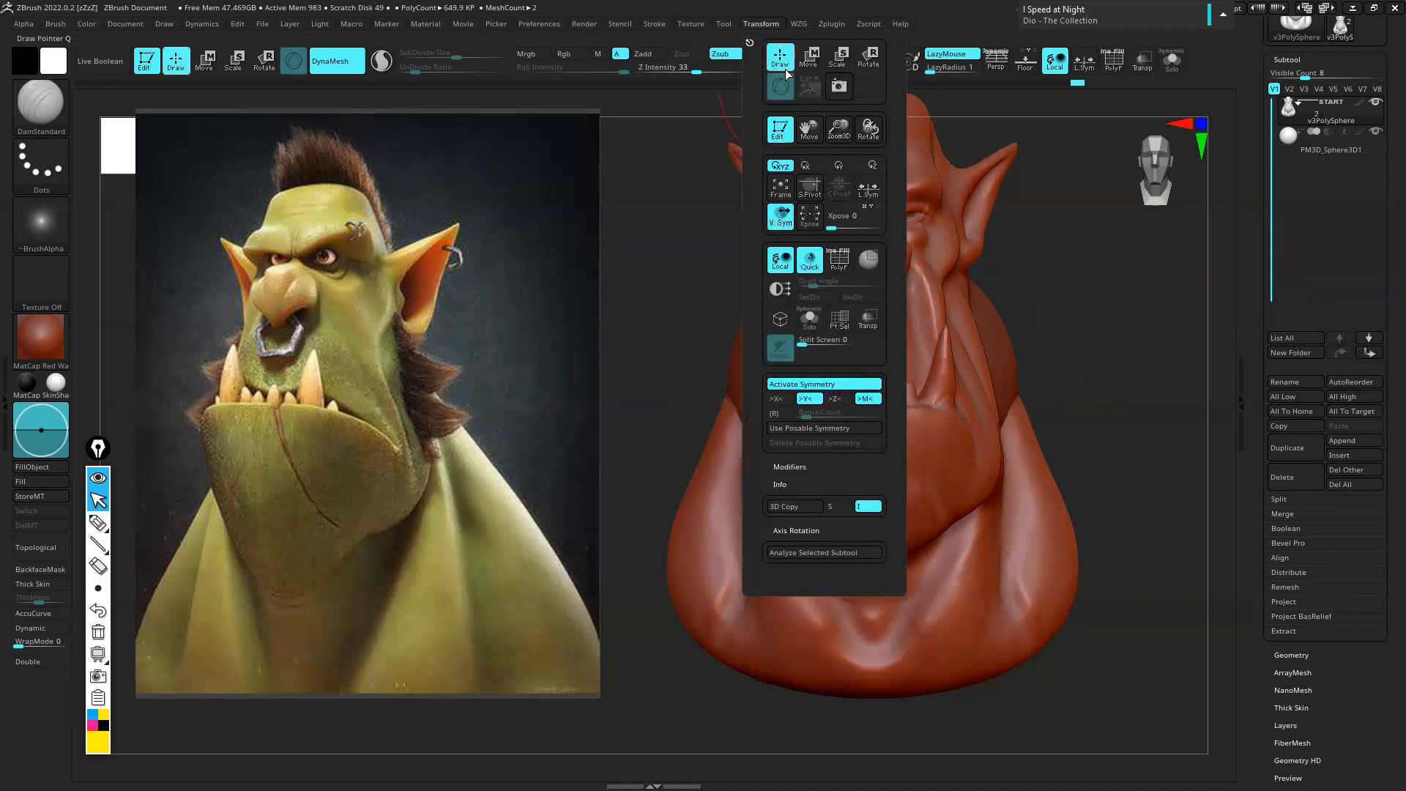
{"action": "left_click", "coordinate": [833, 398]}
{"action": "left_click", "coordinate": [817, 396]}
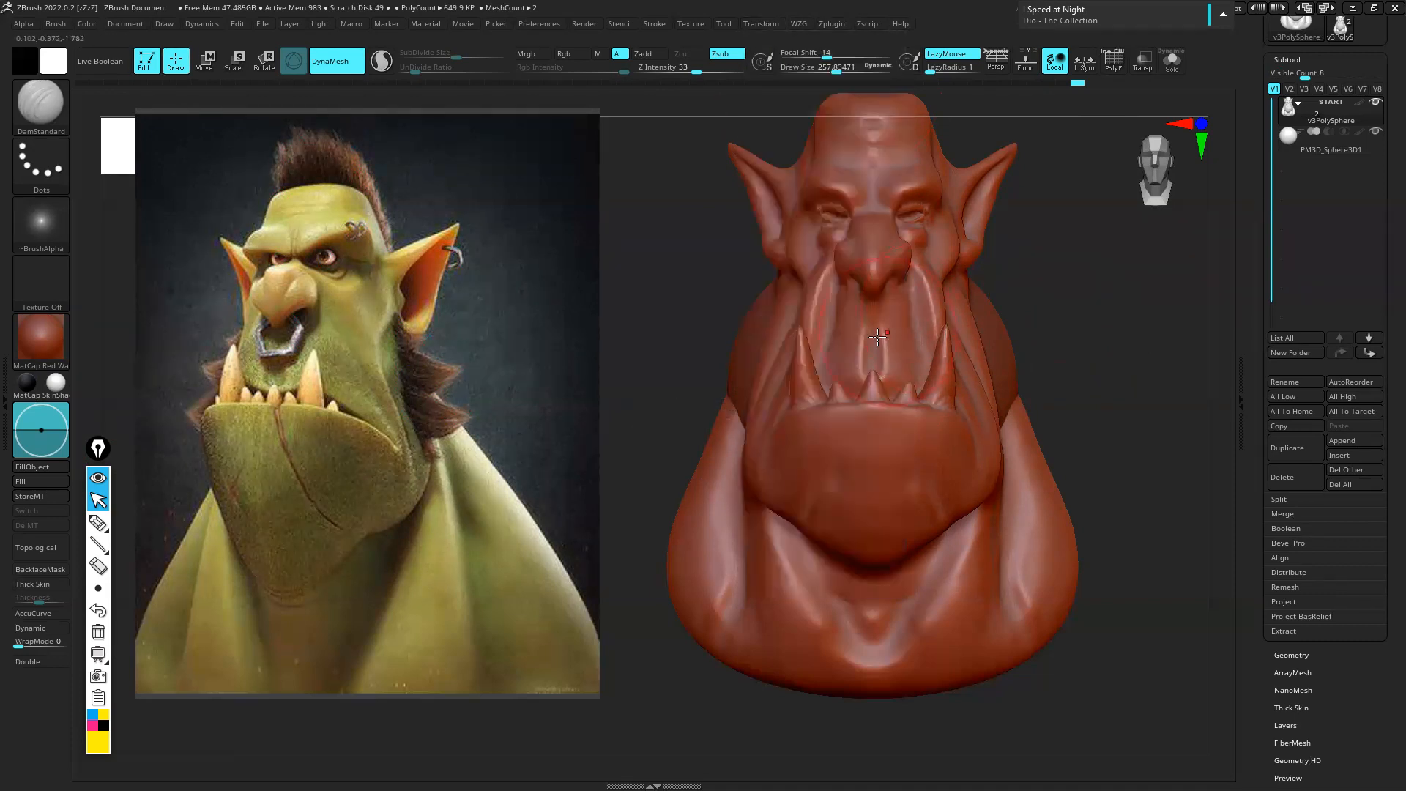
{"action": "right_click_drag", "start_coordinate": [852, 339], "coordinate": [930, 353]}
{"action": "right_click_drag", "start_coordinate": [801, 362], "coordinate": [1055, 340]}
Restore X as the only symmetry axis and check the mirrored cursors across the mouth from the front
{"action": "left_click", "coordinate": [761, 24]}
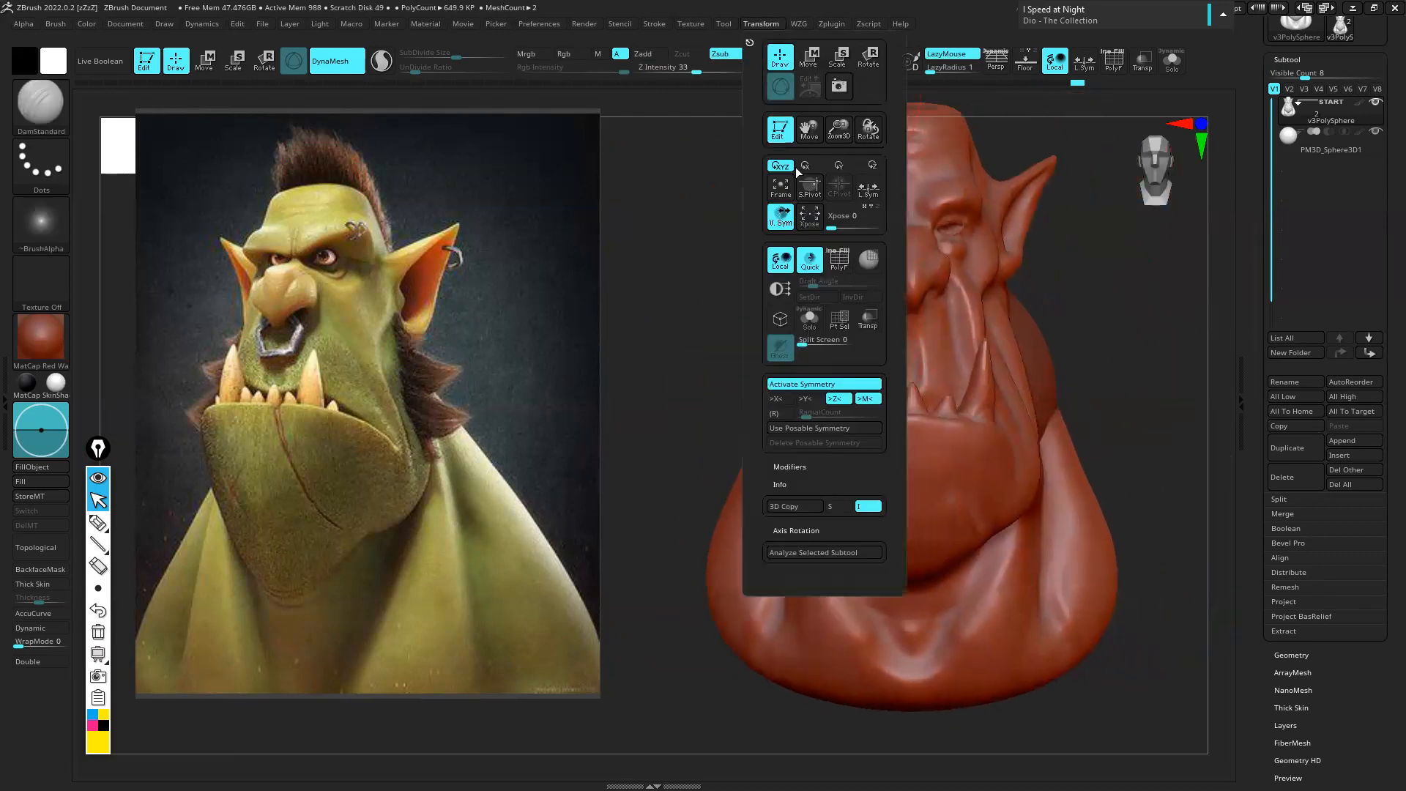
{"action": "left_click", "coordinate": [777, 399]}
{"action": "left_click", "coordinate": [831, 400]}
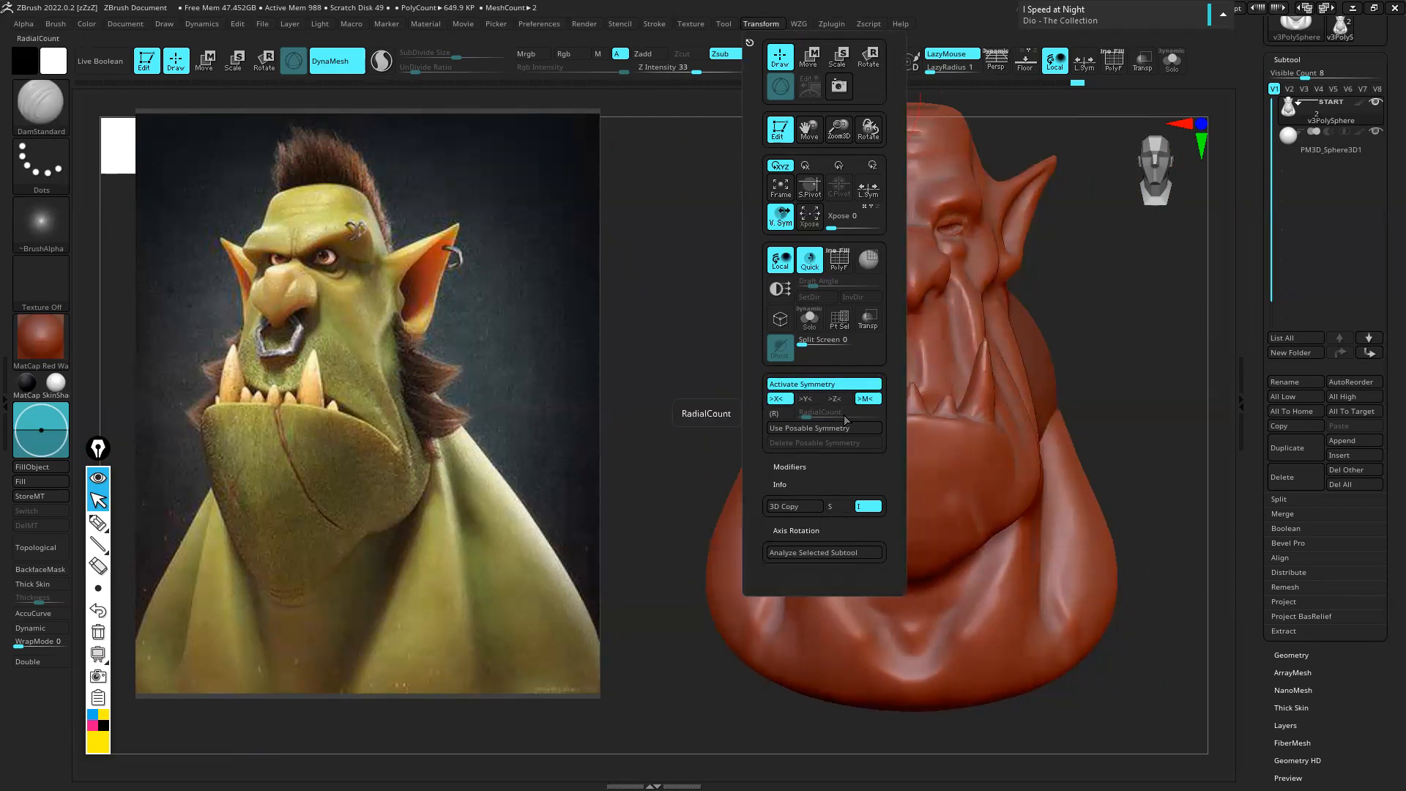
{"action": "right_click_drag", "start_coordinate": [911, 338], "coordinate": [838, 413]}
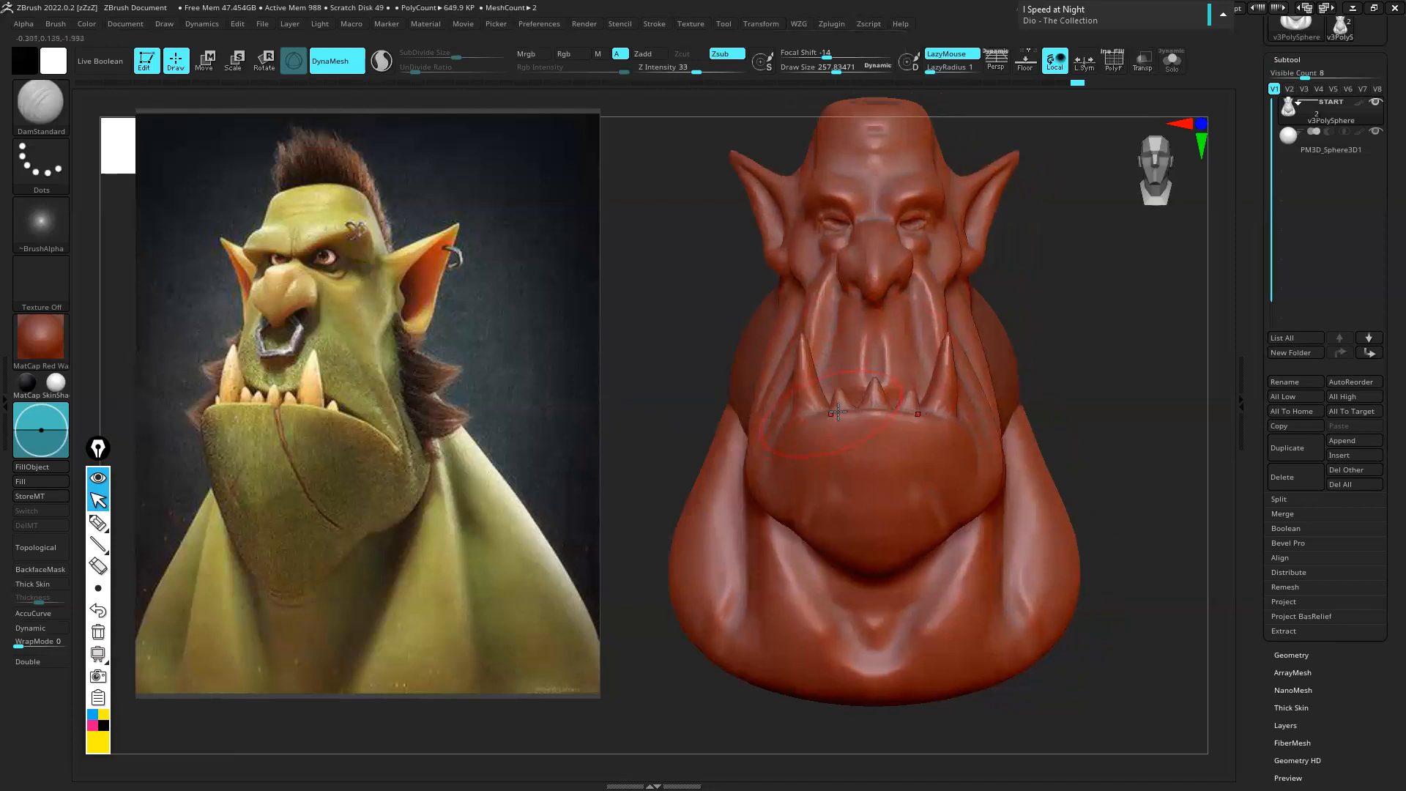
Choose the Move brush, set its draw size to about 342, and turn the head to its side profile
{"action": "key", "text": "s"}
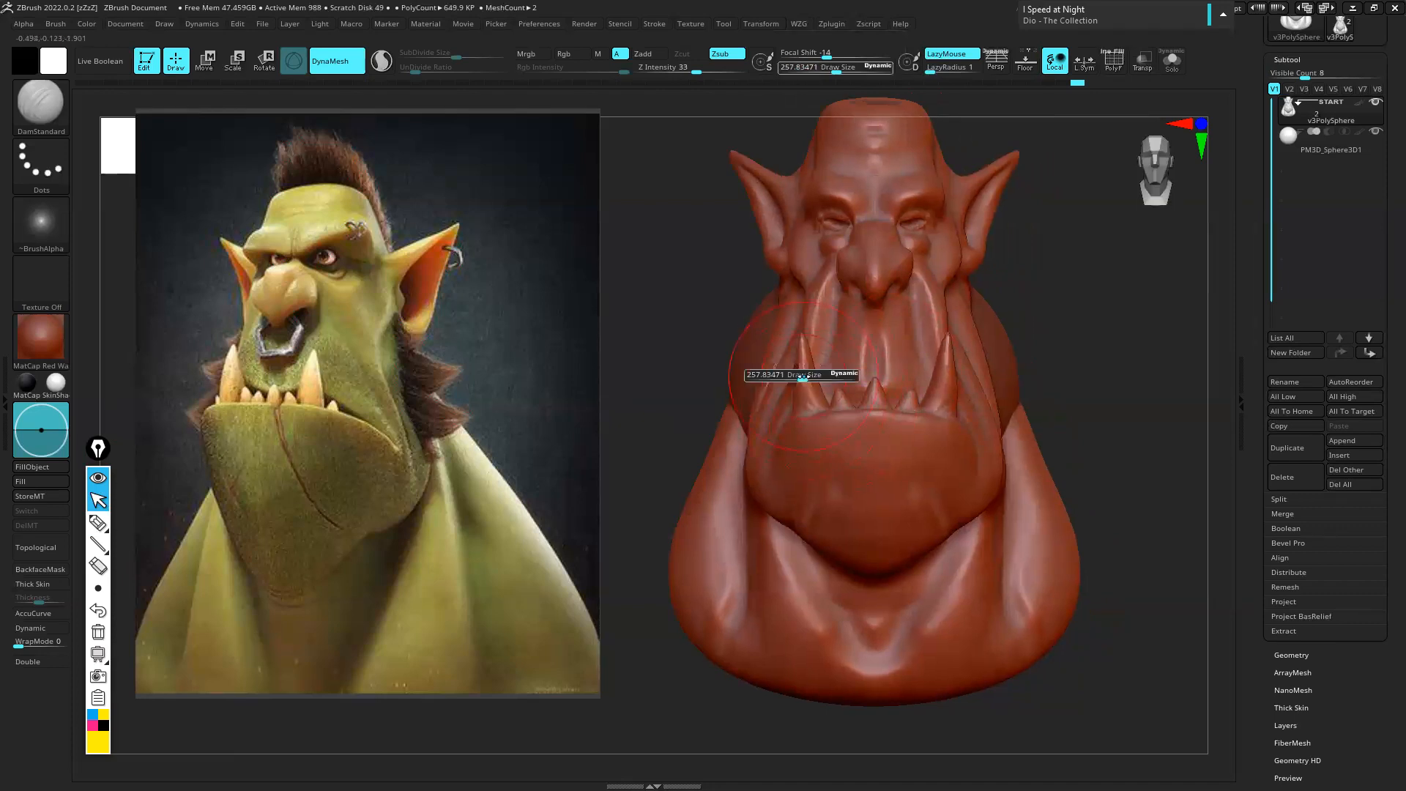
{"action": "left_click_drag", "start_coordinate": [804, 375], "coordinate": [813, 374]}
{"action": "key", "text": "b"}
{"action": "key", "text": "m"}
{"action": "key", "text": "v"}
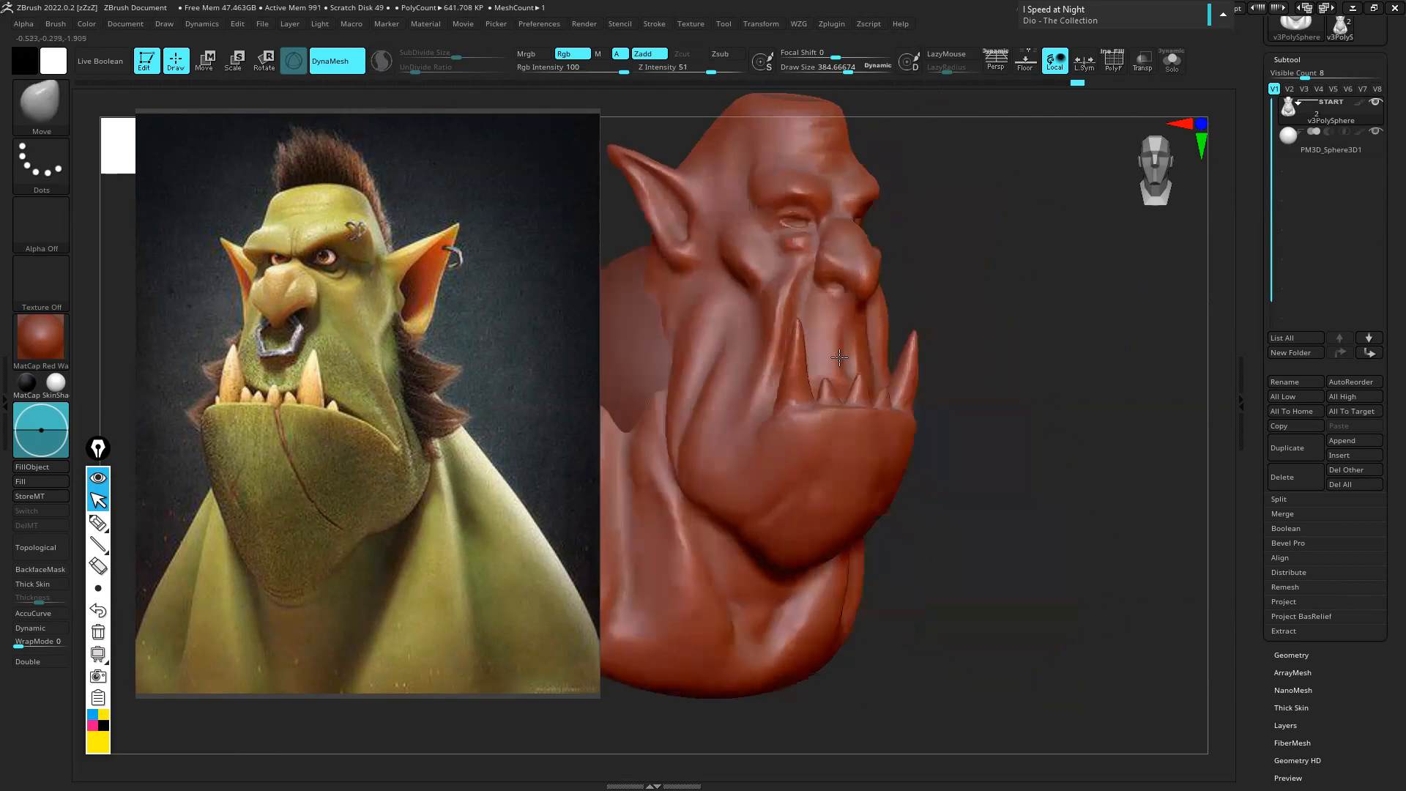
{"action": "right_click_drag", "start_coordinate": [799, 350], "coordinate": [886, 355]}
{"action": "key", "text": "ctrl+z"}
{"action": "key", "text": "s"}
{"action": "left_click_drag", "start_coordinate": [877, 344], "coordinate": [863, 344]}
{"action": "key", "text": "ctrl+shift+z"}
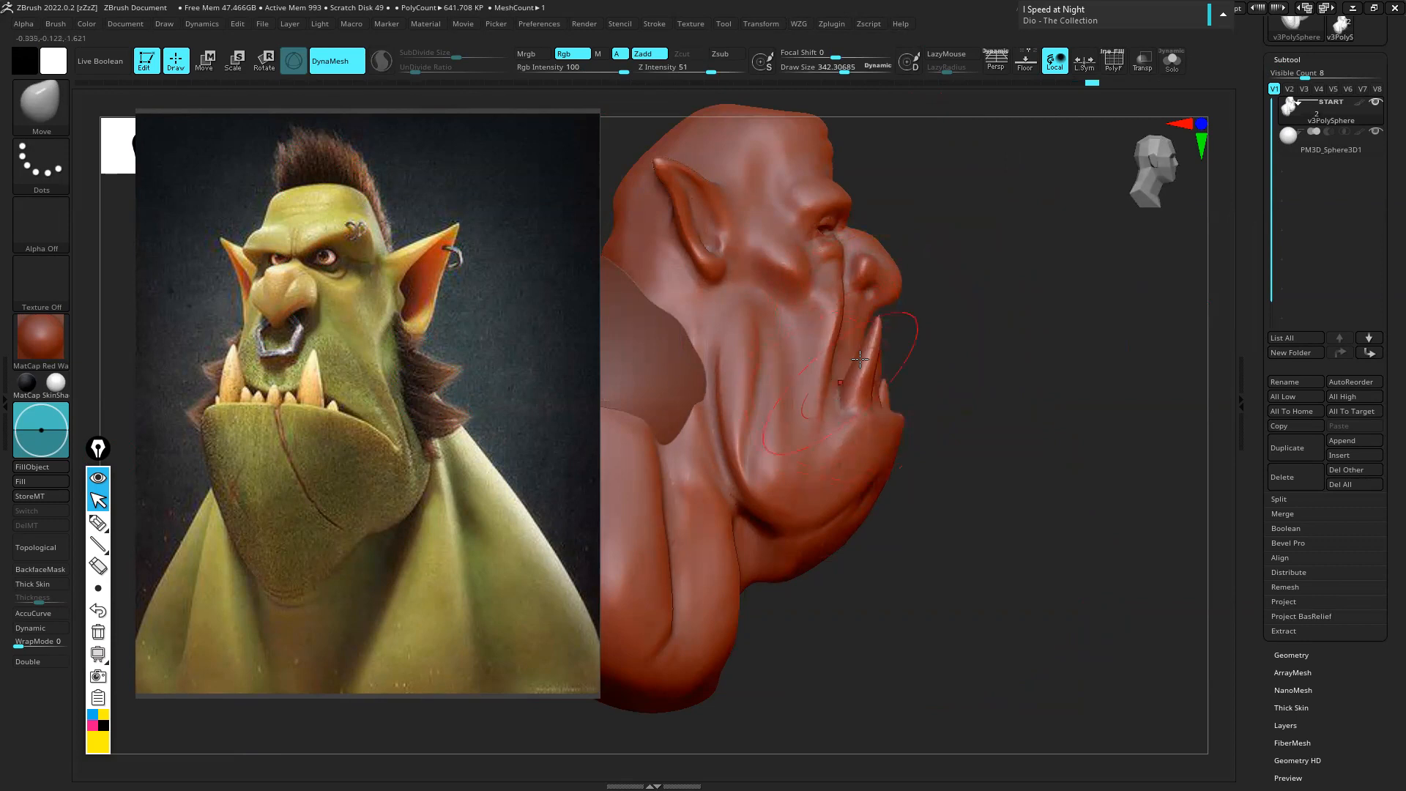
Pull the large tusk on one side up toward the nose without mirroring, and compare both tusks from the front
{"action": "left_click_drag", "start_coordinate": [869, 397], "coordinate": [879, 315]}
{"action": "left_click_drag", "start_coordinate": [875, 366], "coordinate": [882, 286]}
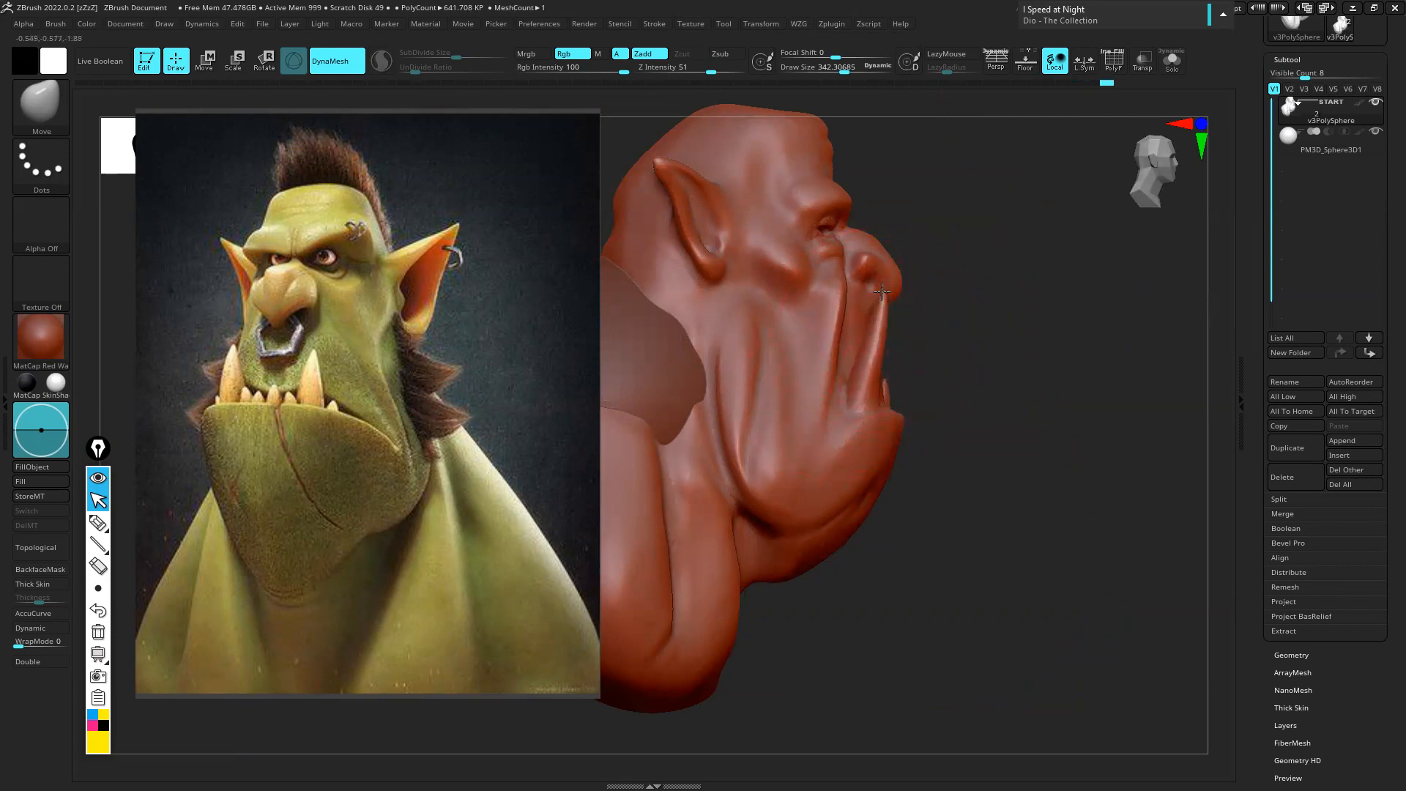
{"action": "mouse_move", "coordinate": [877, 395]}
{"action": "left_mouse_down"}
{"action": "mouse_move", "coordinate": [879, 345]}
{"action": "mouse_move", "coordinate": [881, 411]}
{"action": "left_mouse_up"}
{"action": "left_click_drag", "start_coordinate": [975, 356], "coordinate": [856, 405]}
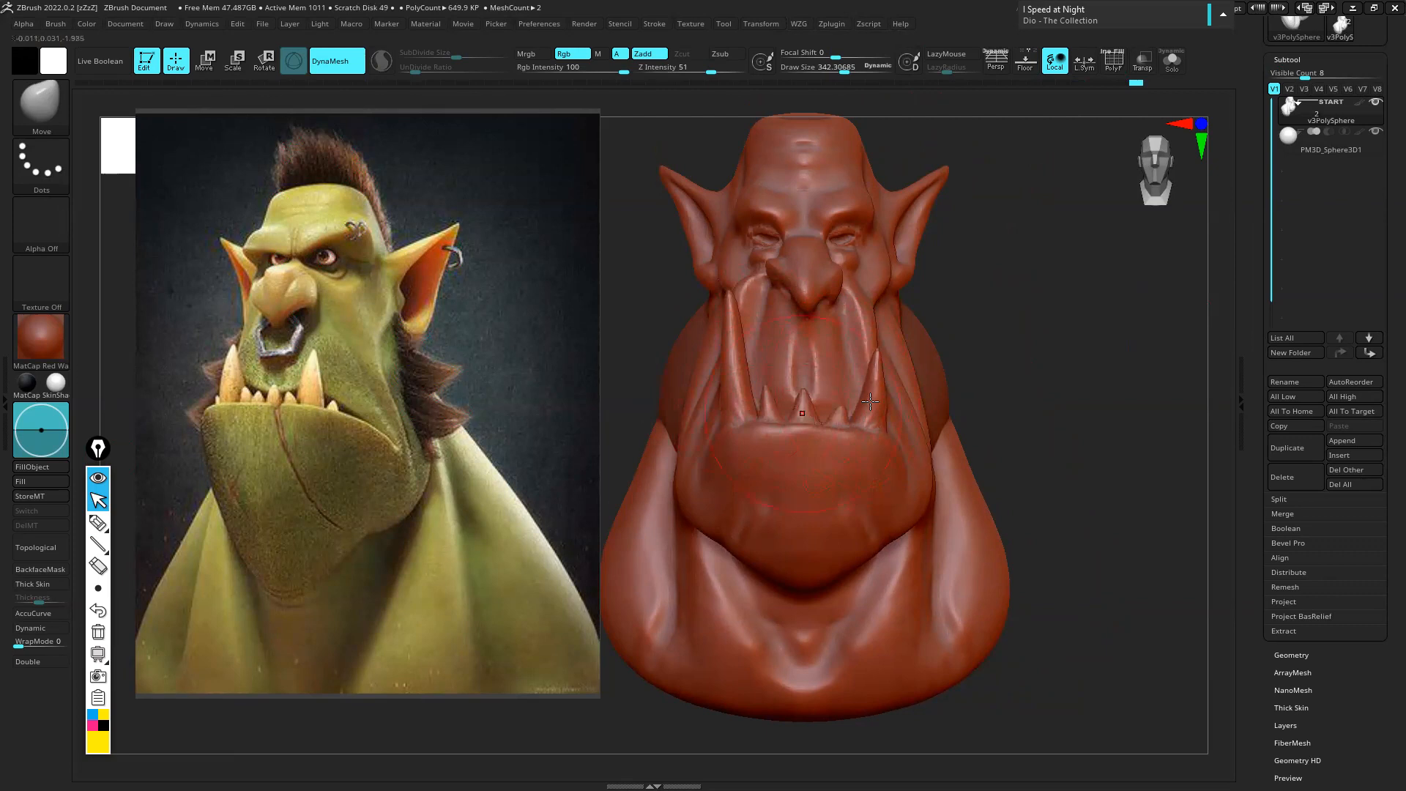
{"action": "left_click_drag", "start_coordinate": [912, 336], "coordinate": [712, 401]}
{"action": "right_click_drag", "start_coordinate": [753, 415], "coordinate": [887, 354]}
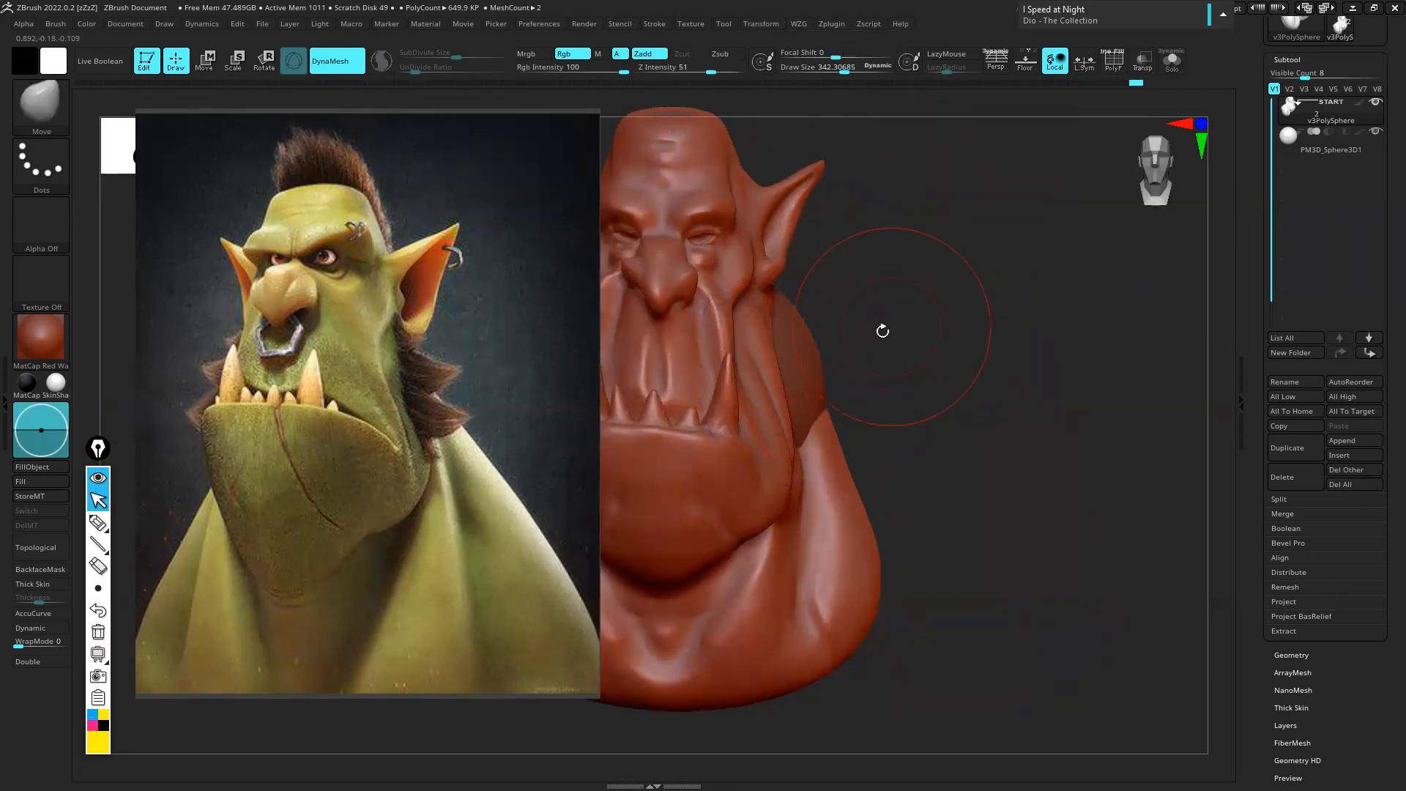
{"action": "left_click_drag", "start_coordinate": [910, 317], "coordinate": [718, 391], "text": "shift"}
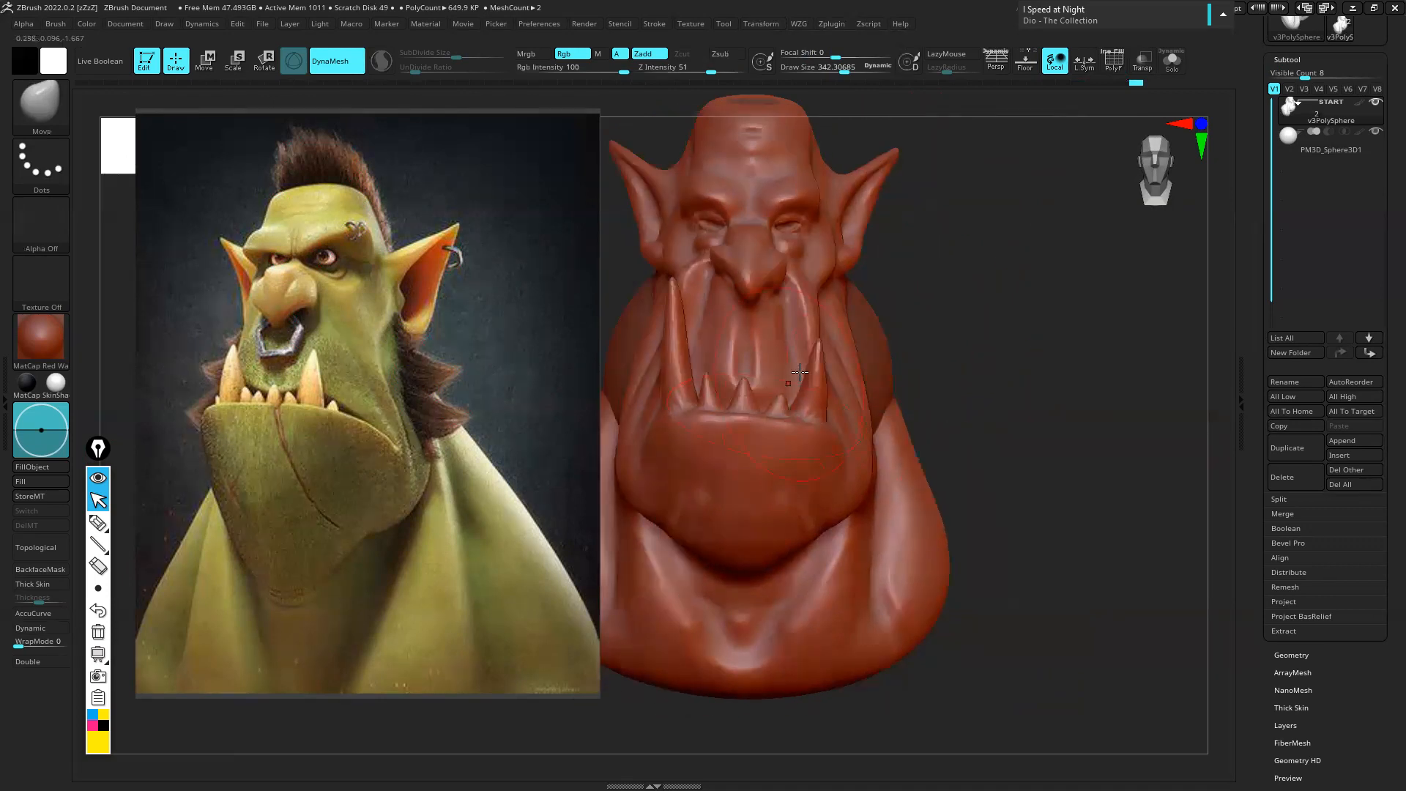
{"action": "left_click_drag", "start_coordinate": [920, 287], "coordinate": [959, 305], "text": "alt"}
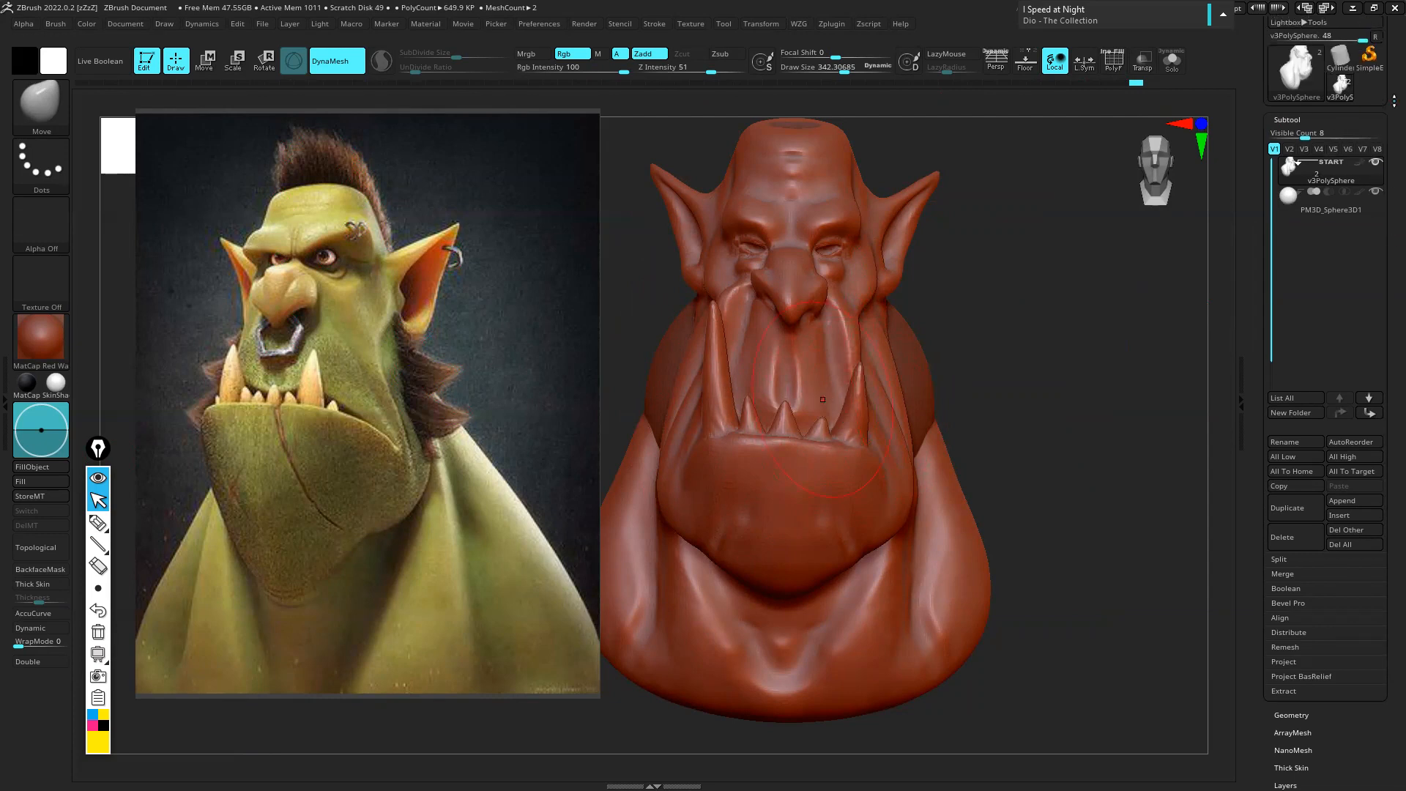
Collapse the Subtool settings, circle Subtool and Geometry in yellow with an arrow from each, and handwrite "Objetos" beside the Subtool arrow
{"action": "left_click", "coordinate": [1287, 141]}
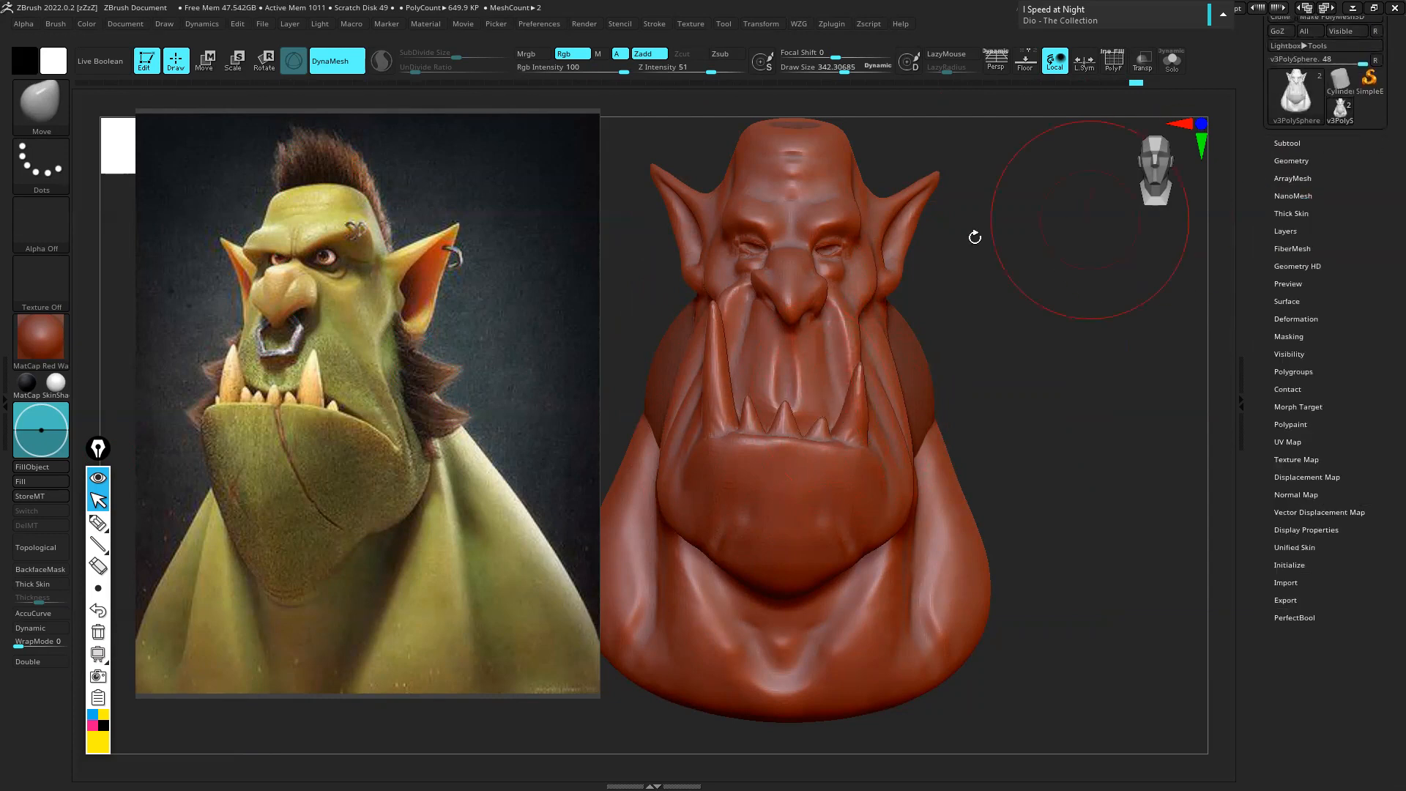
{"action": "left_click", "coordinate": [98, 523]}
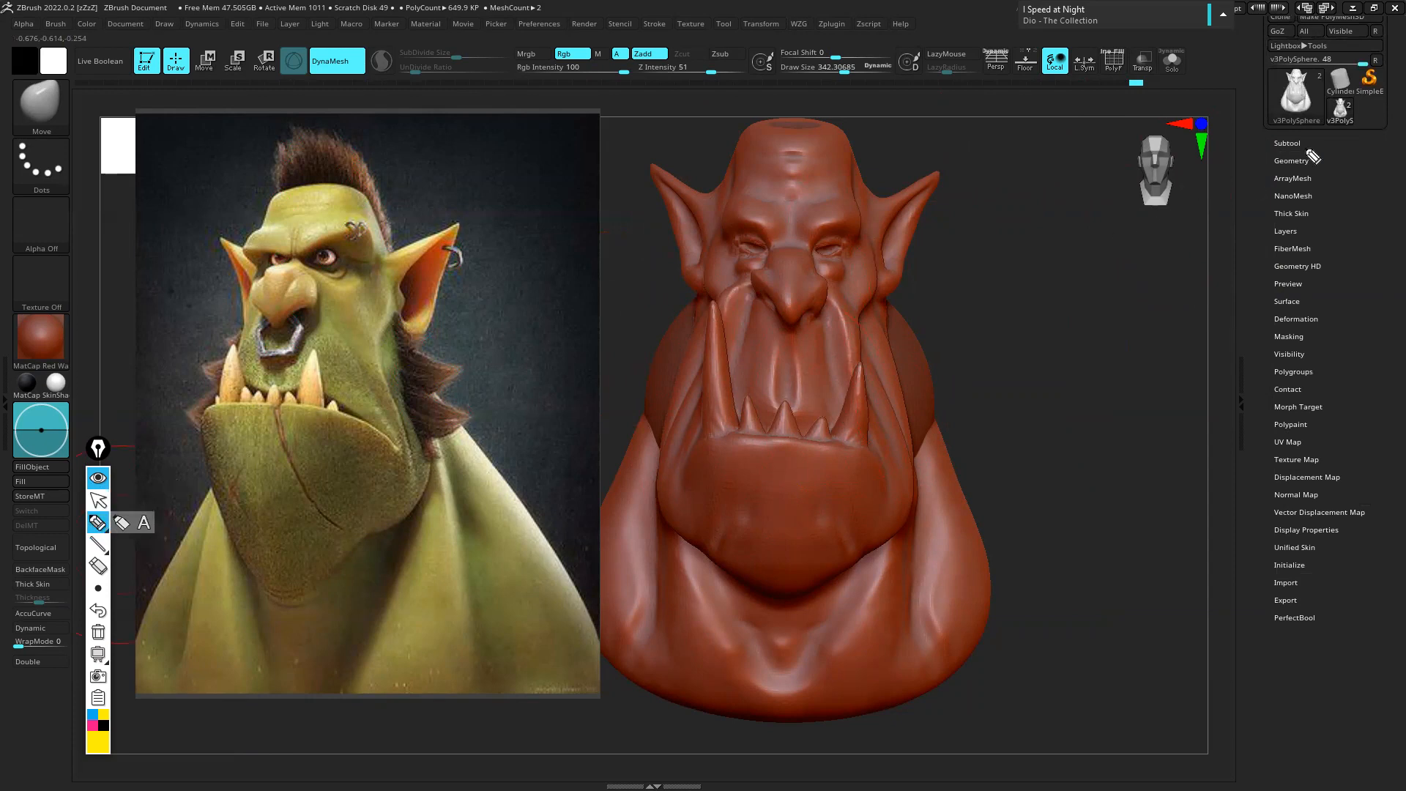
{"action": "mouse_move", "coordinate": [1316, 145]}
{"action": "left_mouse_down"}
{"action": "mouse_move", "coordinate": [1267, 154]}
{"action": "mouse_move", "coordinate": [1146, 258]}
{"action": "left_mouse_up"}
{"action": "left_click_drag", "start_coordinate": [1053, 302], "coordinate": [1150, 297]}
{"action": "mouse_move", "coordinate": [1318, 154]}
{"action": "left_mouse_down"}
{"action": "mouse_move", "coordinate": [1170, 355]}
{"action": "mouse_move", "coordinate": [1185, 350]}
{"action": "left_mouse_up"}
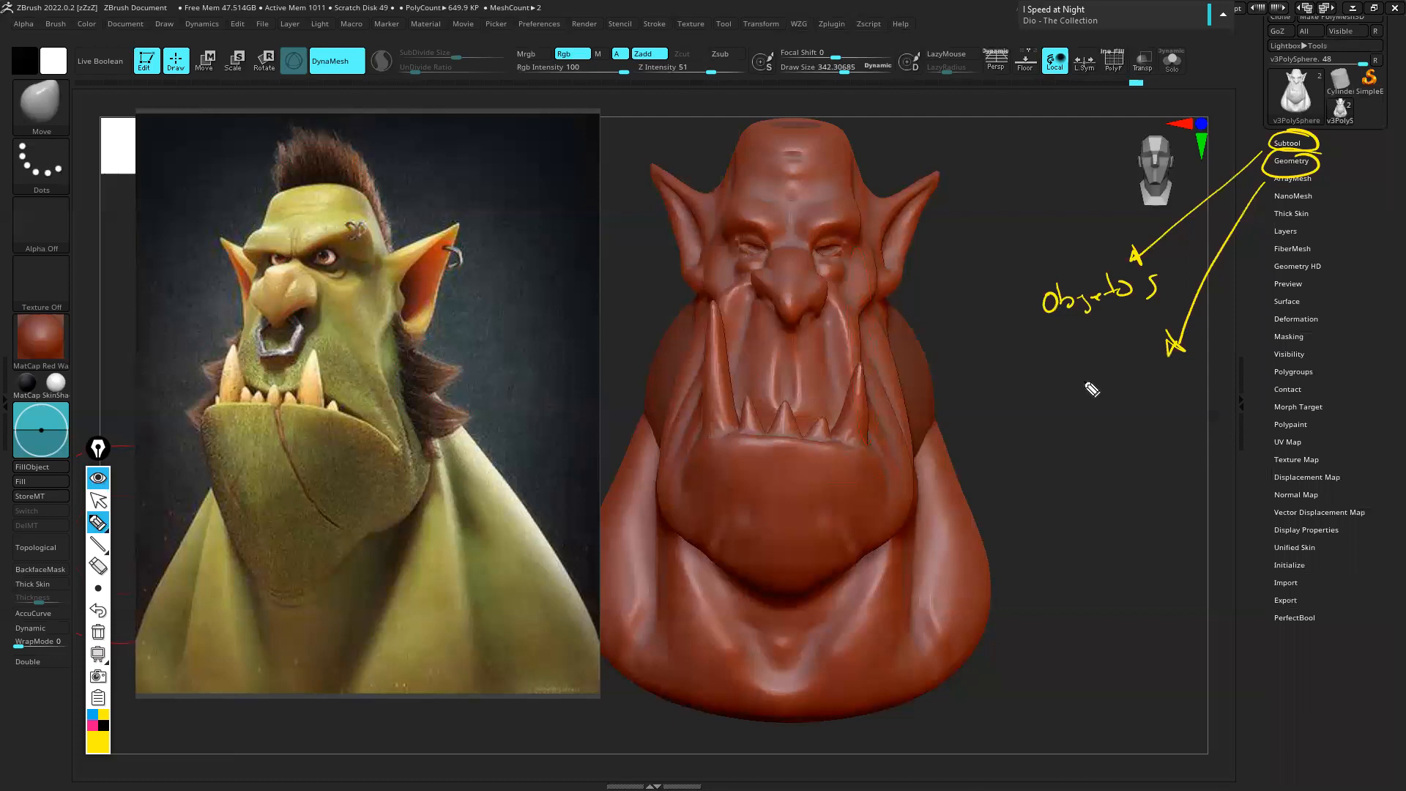
Handwrite a yellow list below the Geometry arrow including Sub, Dyn, Modify and Mirror and Weld, and add an arrow toward the ear
{"action": "mouse_move", "coordinate": [1073, 371]}
{"action": "left_mouse_down"}
{"action": "mouse_move", "coordinate": [1075, 384]}
{"action": "mouse_move", "coordinate": [1144, 365]}
{"action": "left_mouse_up"}
{"action": "mouse_move", "coordinate": [1081, 401]}
{"action": "left_mouse_down"}
{"action": "mouse_move", "coordinate": [1074, 413]}
{"action": "mouse_move", "coordinate": [1095, 405]}
{"action": "left_mouse_up"}
{"action": "left_click_drag", "start_coordinate": [1075, 427], "coordinate": [1076, 432]}
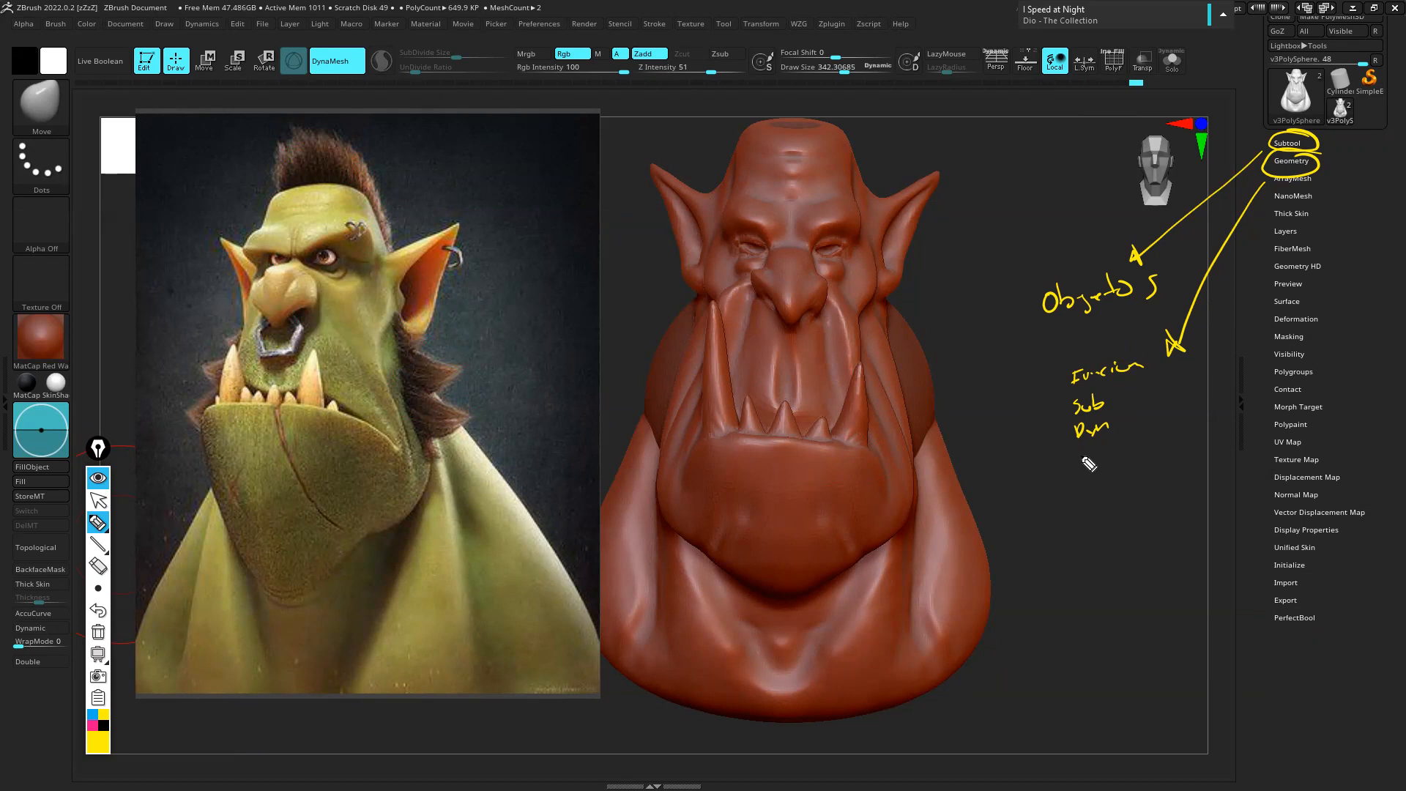
{"action": "mouse_move", "coordinate": [1078, 458]}
{"action": "left_mouse_down"}
{"action": "mouse_move", "coordinate": [1135, 446]}
{"action": "mouse_move", "coordinate": [1128, 469]}
{"action": "left_mouse_up"}
{"action": "left_click_drag", "start_coordinate": [1017, 218], "coordinate": [945, 242]}
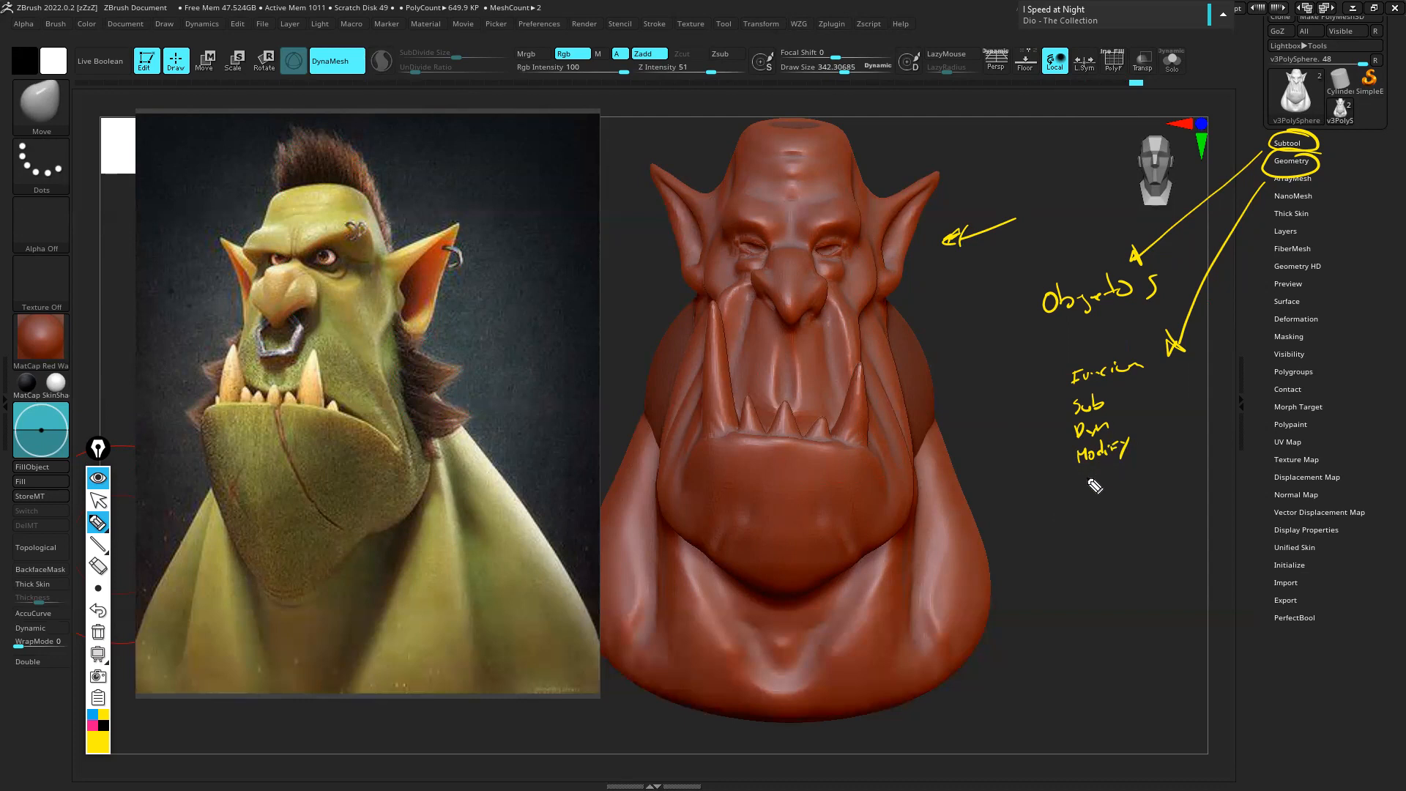
{"action": "mouse_move", "coordinate": [1084, 489]}
{"action": "left_mouse_down"}
{"action": "mouse_move", "coordinate": [1085, 476]}
{"action": "mouse_move", "coordinate": [1201, 471]}
{"action": "mouse_move", "coordinate": [1198, 456]}
{"action": "left_mouse_up"}
Annotate the head with a yellow vertical centre line, a short stroke beside the crown, and a curved arrow across the chin
{"action": "left_click_drag", "start_coordinate": [792, 77], "coordinate": [801, 747]}
{"action": "left_click_drag", "start_coordinate": [728, 122], "coordinate": [698, 133]}
{"action": "mouse_move", "coordinate": [756, 457]}
{"action": "left_mouse_down"}
{"action": "mouse_move", "coordinate": [772, 478]}
{"action": "mouse_move", "coordinate": [826, 454]}
{"action": "left_mouse_up"}
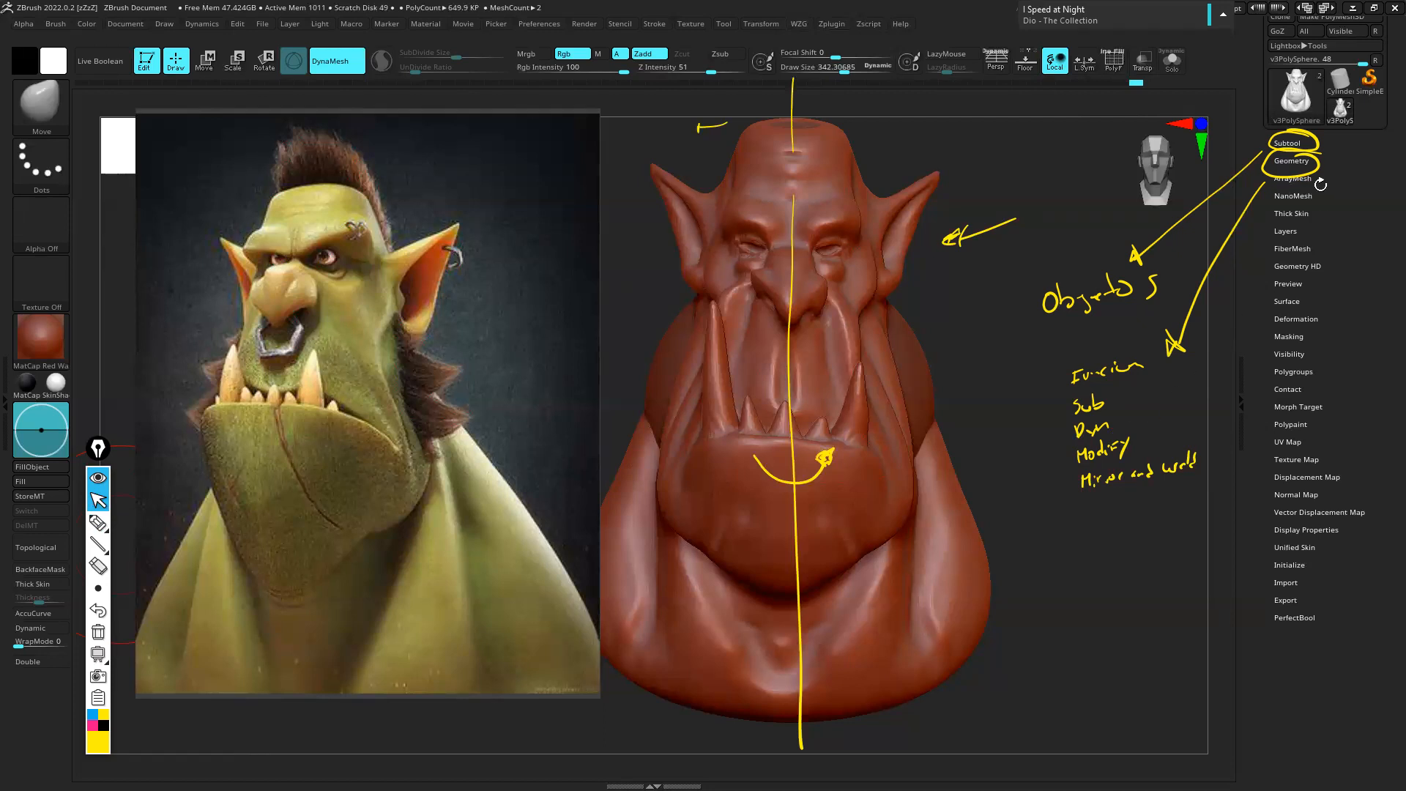
Expand Modify Topology in the Geometry settings and mark the Mirror And Weld axis options with a yellow box labelled XYZ
{"action": "left_click", "coordinate": [1310, 163]}
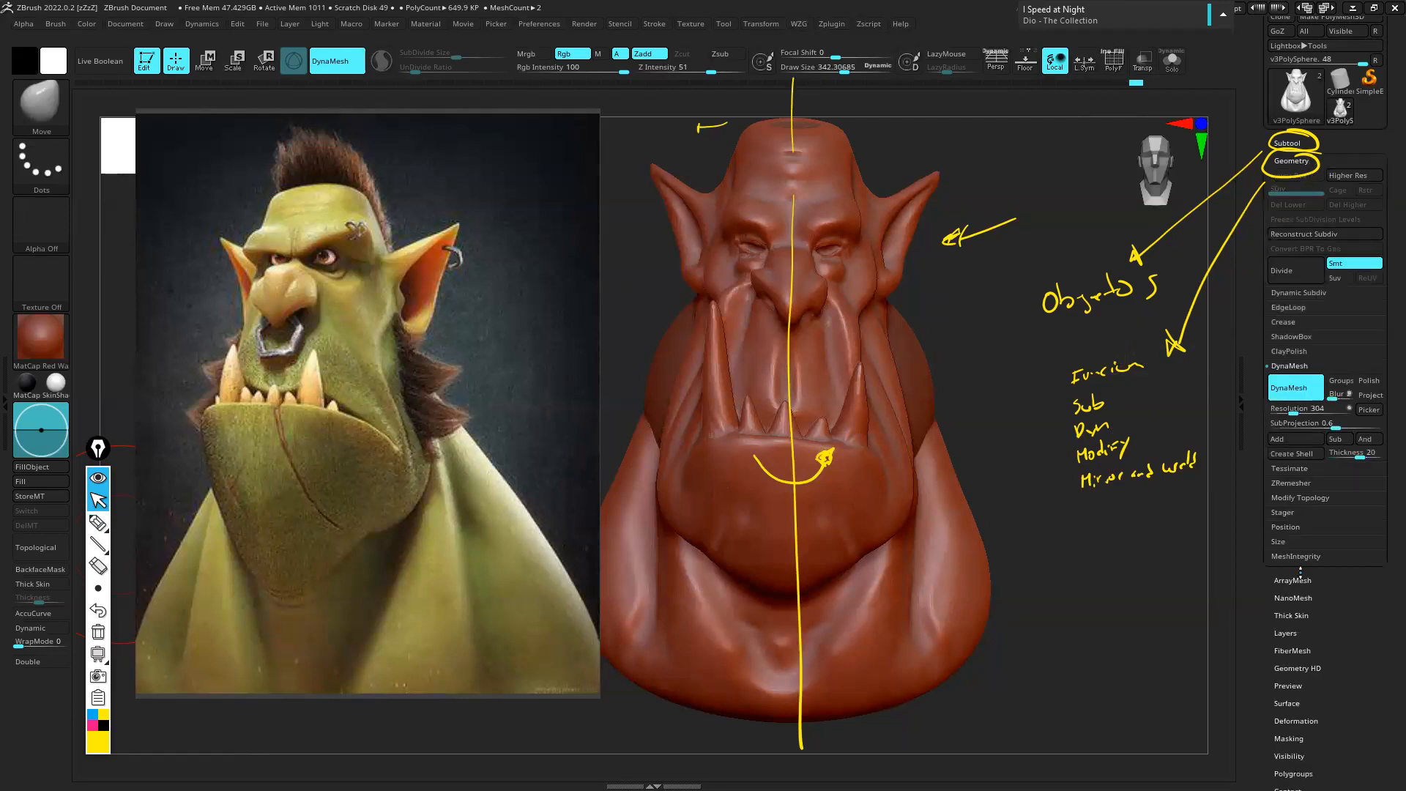
{"action": "left_click", "coordinate": [1313, 497]}
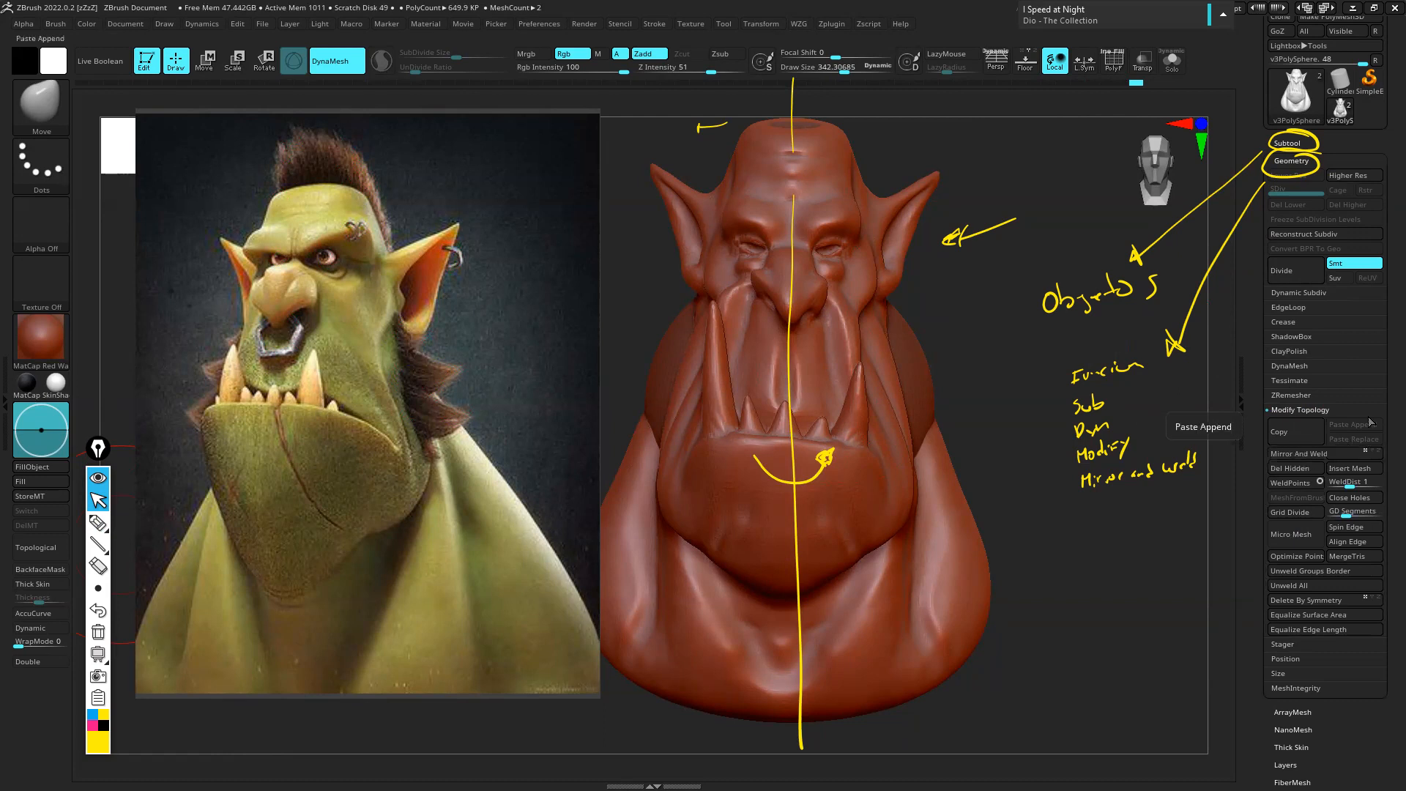
{"action": "left_click", "coordinate": [103, 522]}
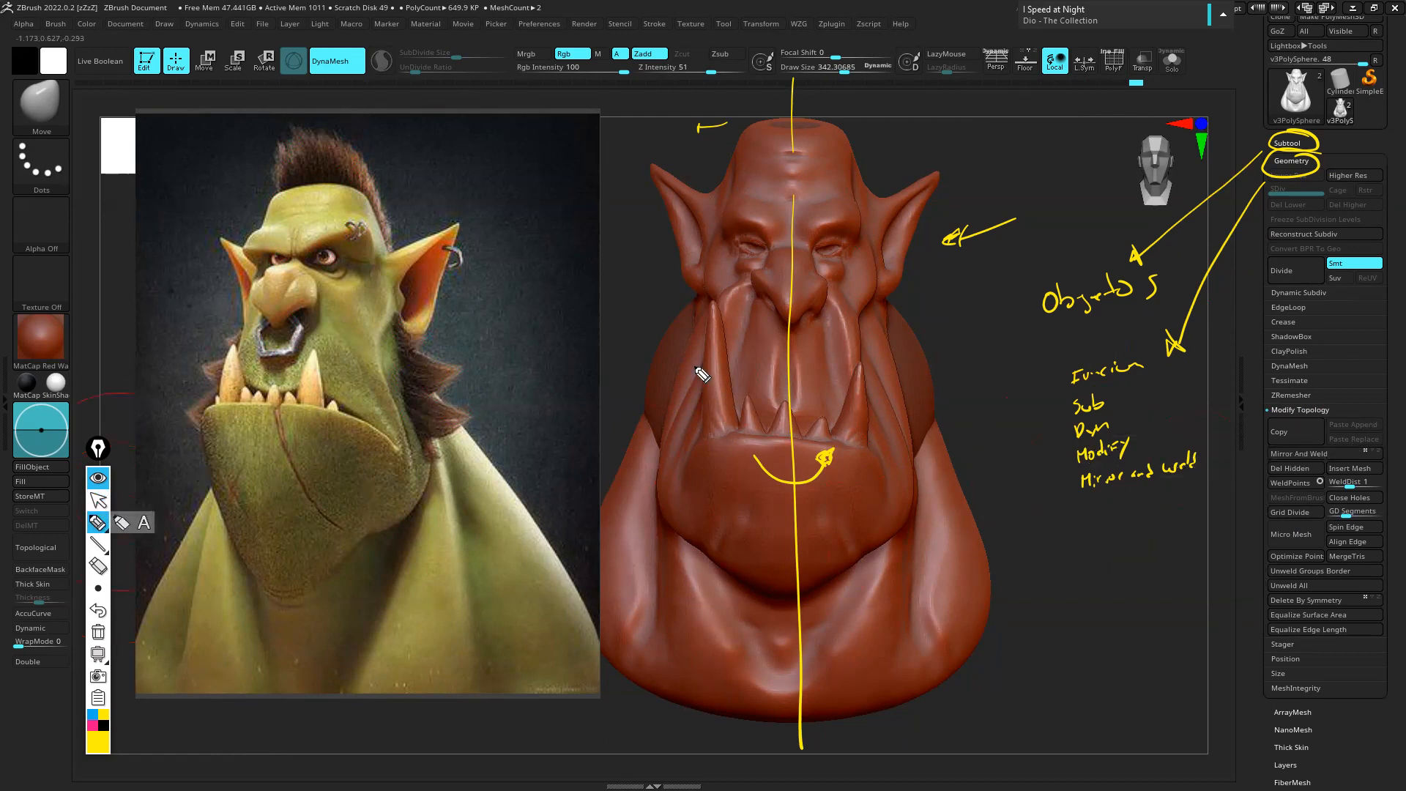
{"action": "mouse_move", "coordinate": [1392, 447]}
{"action": "left_mouse_down"}
{"action": "mouse_move", "coordinate": [1369, 435]}
{"action": "mouse_move", "coordinate": [1355, 461]}
{"action": "mouse_move", "coordinate": [1395, 468]}
{"action": "mouse_move", "coordinate": [1390, 452]}
{"action": "left_mouse_up"}
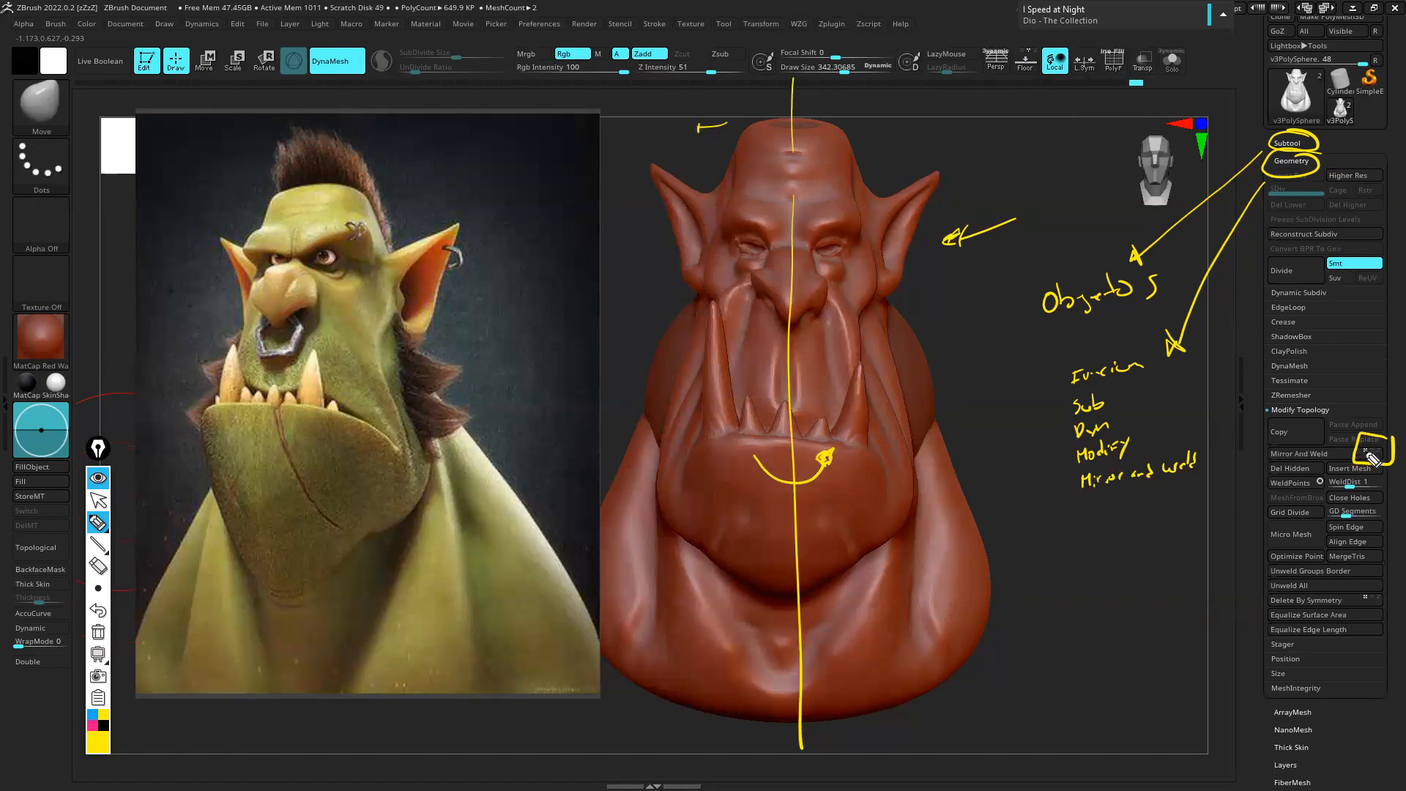
{"action": "left_click_drag", "start_coordinate": [1367, 444], "coordinate": [1394, 459]}
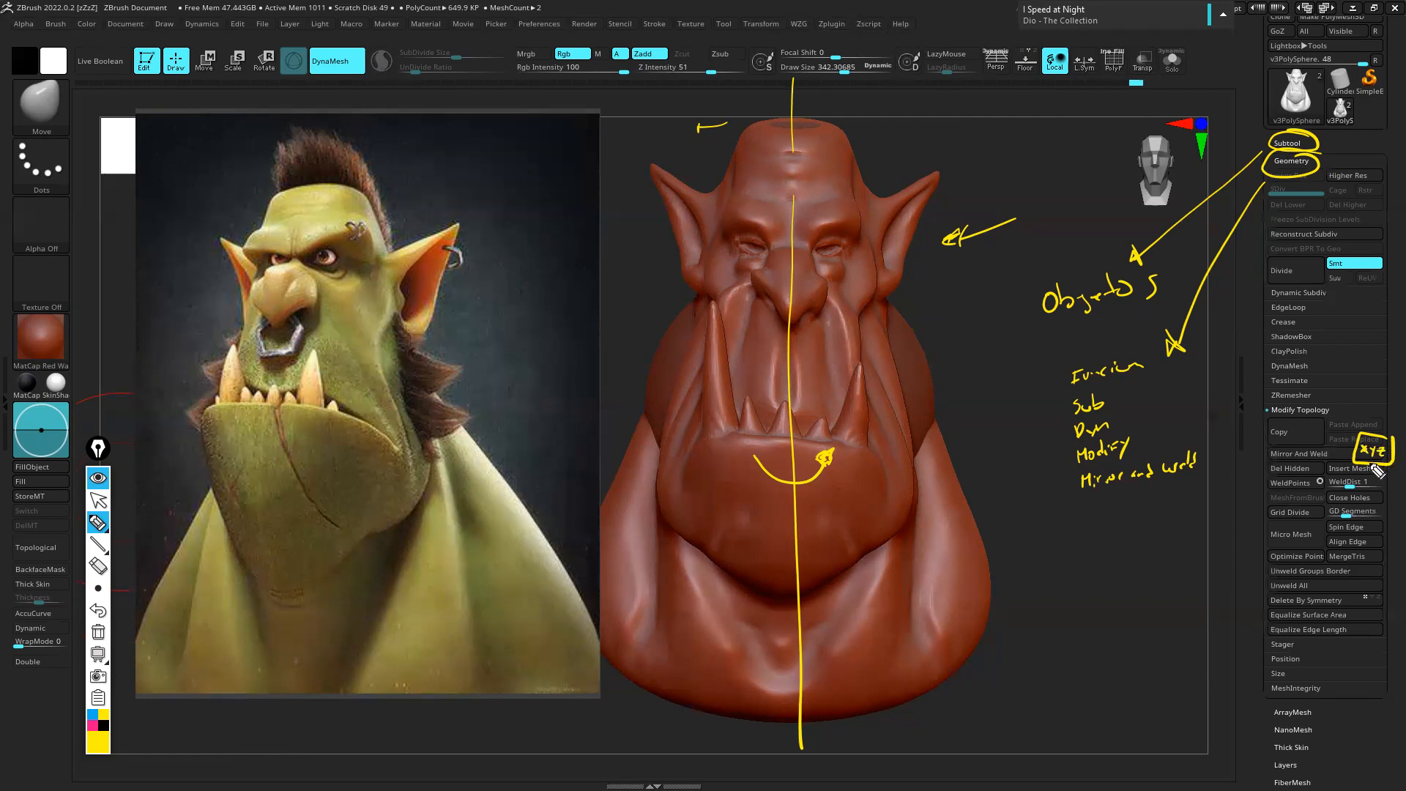
Erase the XYZ lettering, mark the forehead, jaw and neck with short yellow strokes, and clear all annotations
{"action": "left_click", "coordinate": [98, 565]}
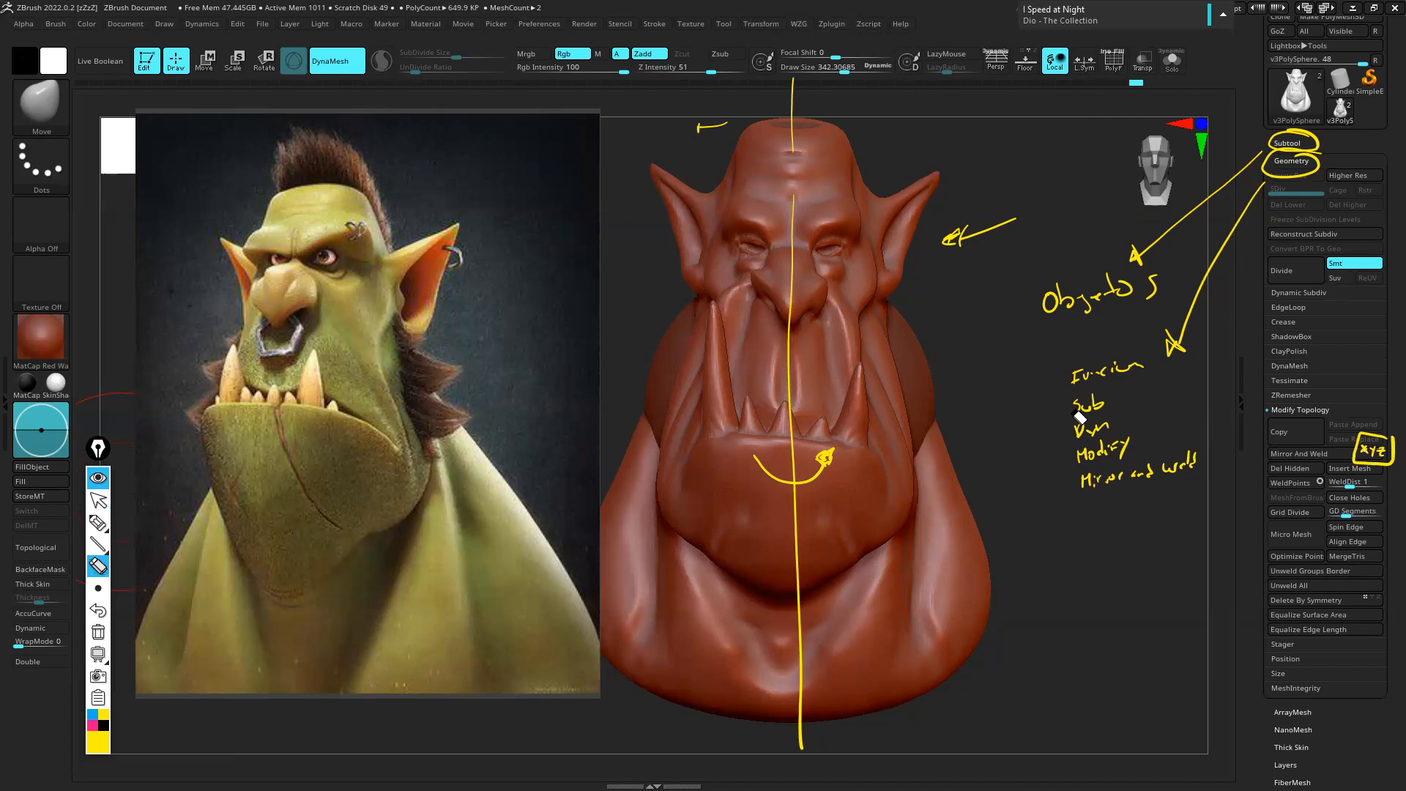
{"action": "left_click_drag", "start_coordinate": [1374, 454], "coordinate": [1373, 456]}
{"action": "left_click", "coordinate": [99, 522]}
{"action": "left_click_drag", "start_coordinate": [837, 605], "coordinate": [939, 600]}
{"action": "left_click_drag", "start_coordinate": [828, 171], "coordinate": [944, 167]}
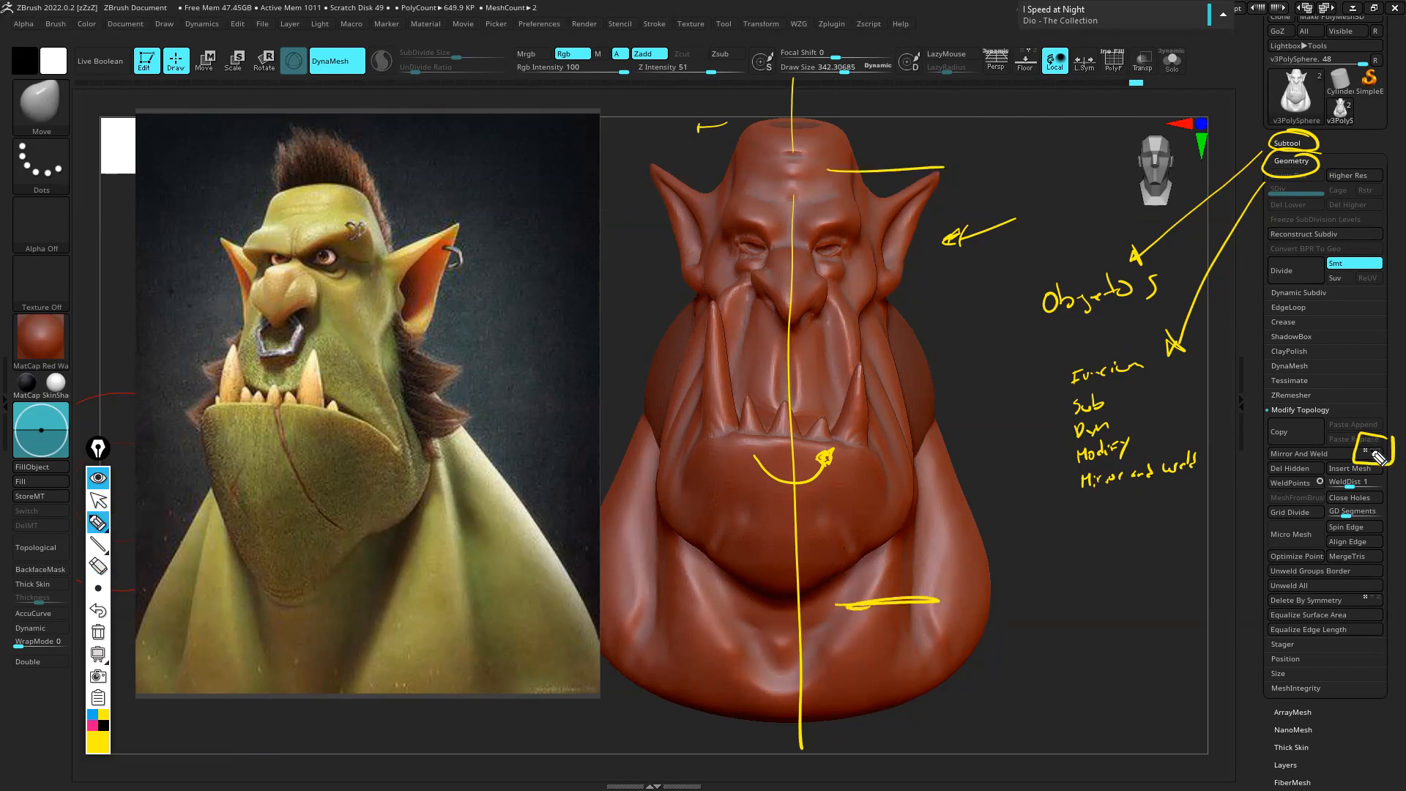
{"action": "left_click", "coordinate": [1030, 390]}
{"action": "left_click_drag", "start_coordinate": [903, 428], "coordinate": [920, 423]}
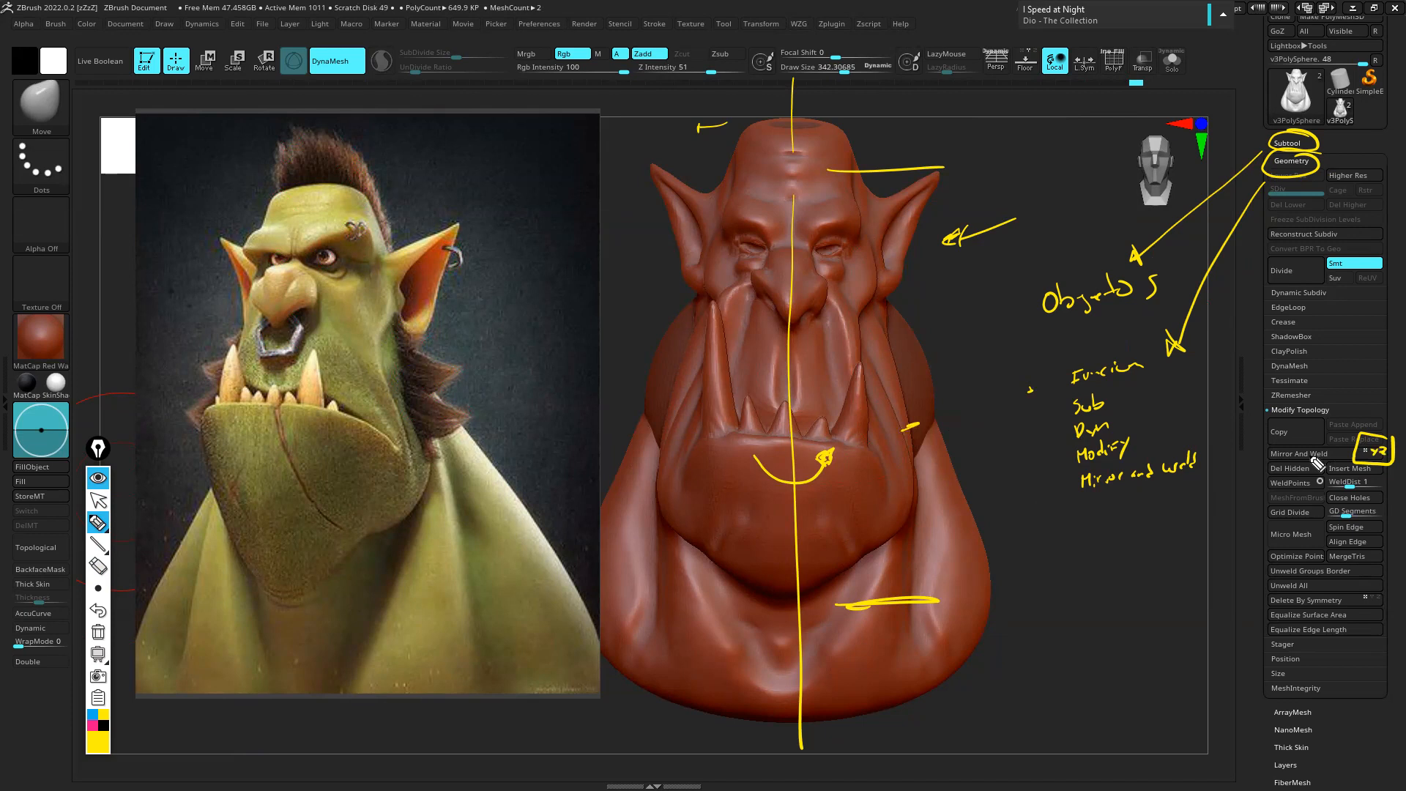
{"action": "left_click", "coordinate": [98, 500]}
{"action": "left_click", "coordinate": [98, 631]}
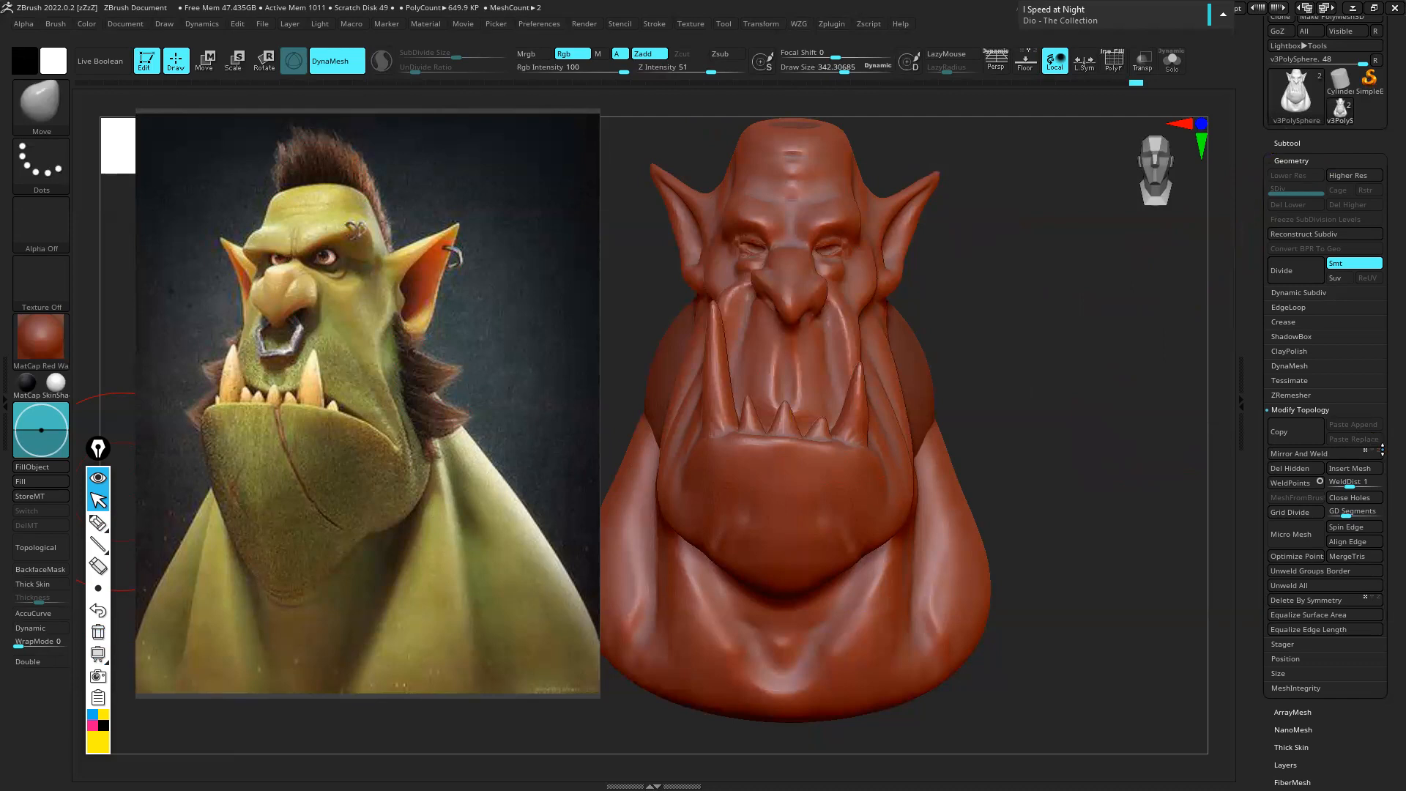
Try Mirror And Weld on the head with the X, Y and Z axes enabled, inspect the mirrored mesh, and undo the operation
{"action": "left_click", "coordinate": [1380, 455]}
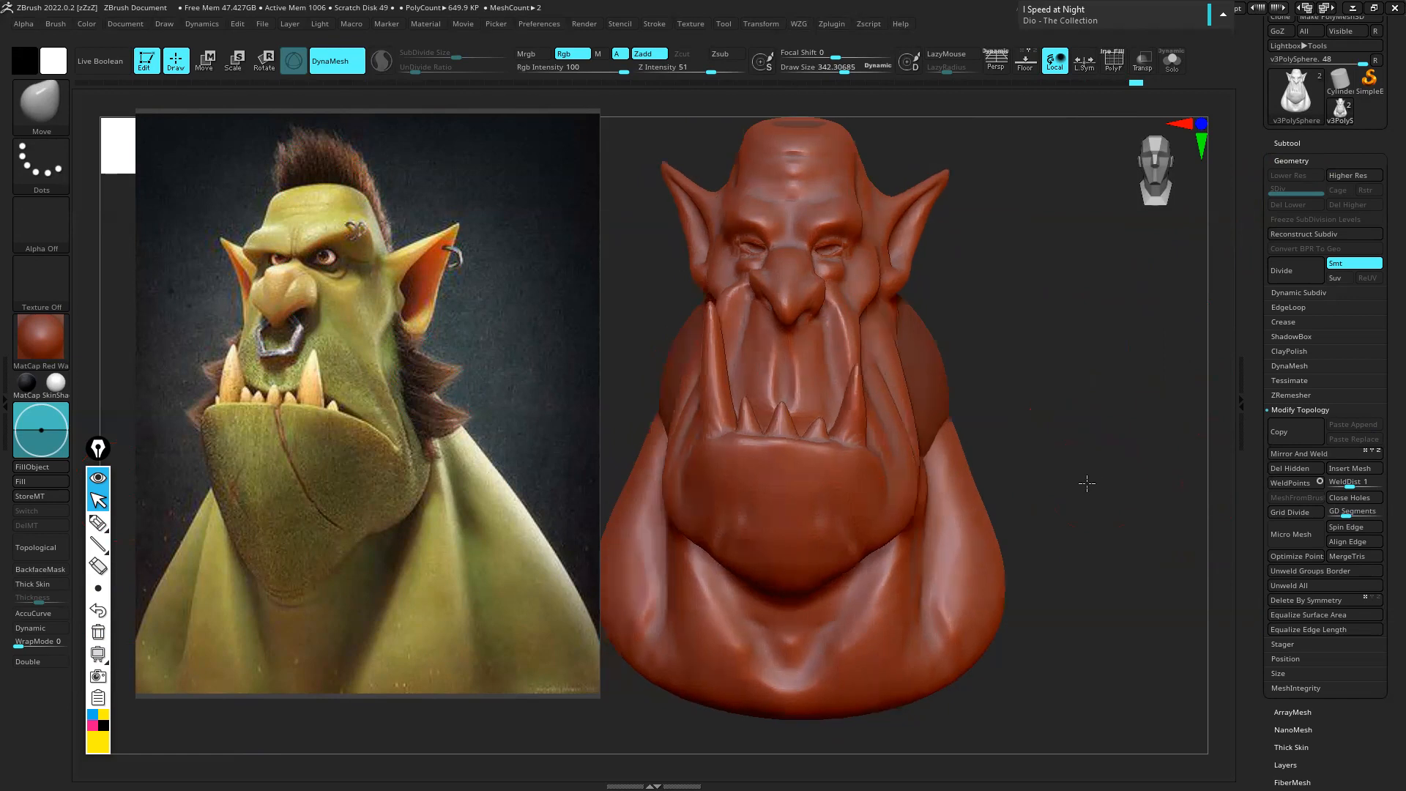
{"action": "left_click_drag", "start_coordinate": [1087, 483], "coordinate": [1245, 472]}
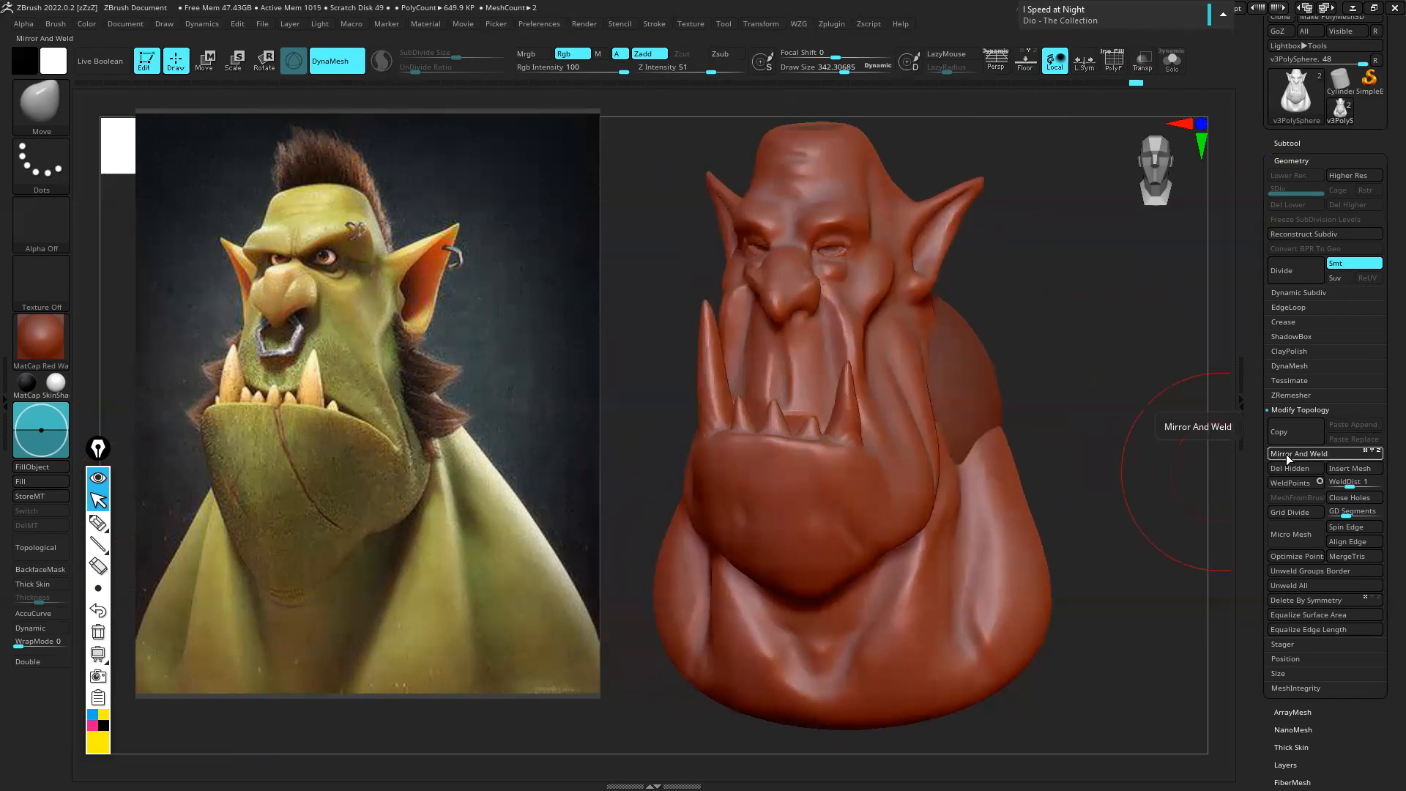
{"action": "mouse_move", "coordinate": [1067, 492]}
{"action": "left_mouse_down"}
{"action": "mouse_move", "coordinate": [1102, 502]}
{"action": "mouse_move", "coordinate": [1109, 470]}
{"action": "mouse_move", "coordinate": [1008, 432]}
{"action": "mouse_move", "coordinate": [1032, 390]}
{"action": "mouse_move", "coordinate": [945, 313]}
{"action": "mouse_move", "coordinate": [942, 355]}
{"action": "mouse_move", "coordinate": [1011, 339]}
{"action": "mouse_move", "coordinate": [966, 360]}
{"action": "mouse_move", "coordinate": [1030, 386]}
{"action": "mouse_move", "coordinate": [746, 358]}
{"action": "left_mouse_up"}
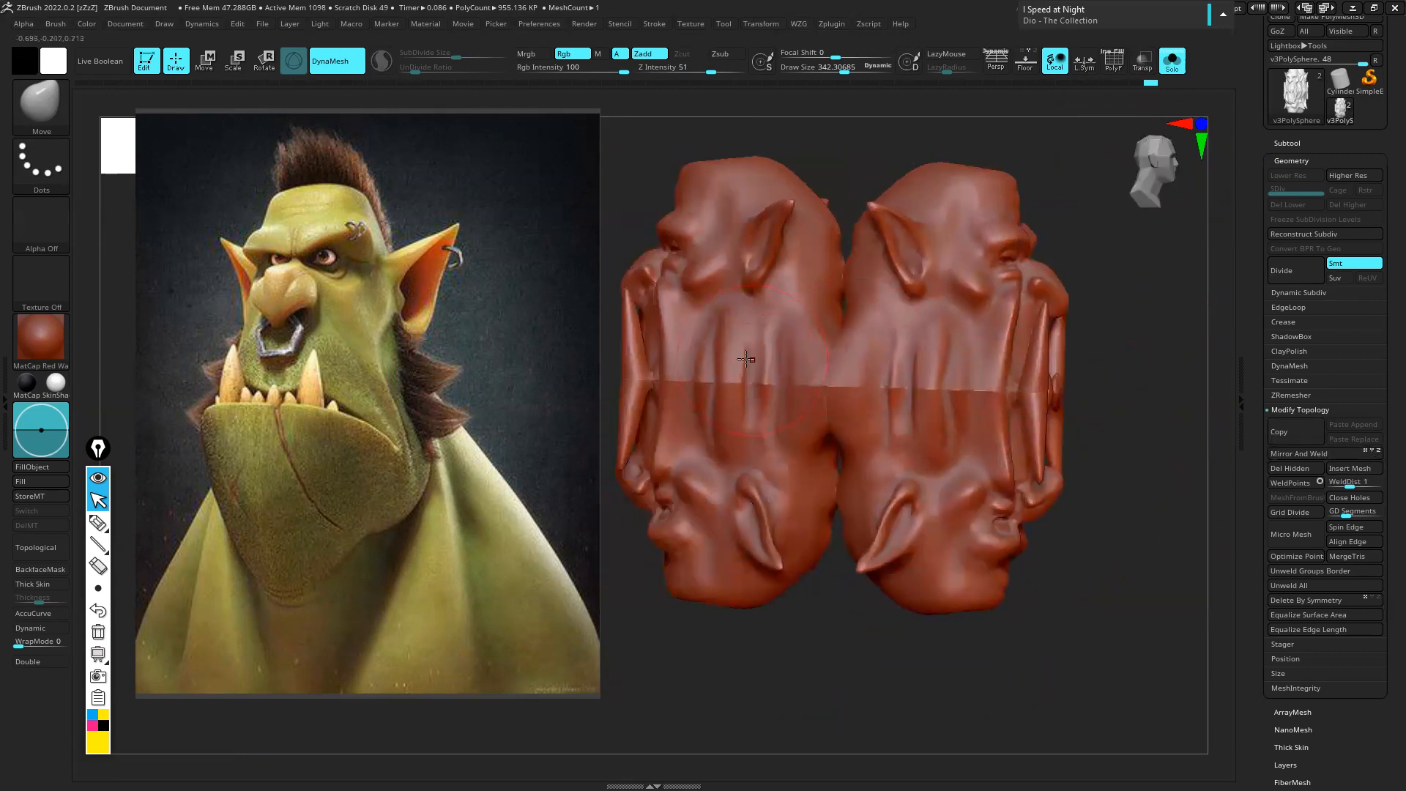
{"action": "left_click_drag", "start_coordinate": [1128, 411], "coordinate": [901, 439]}
{"action": "left_click_drag", "start_coordinate": [1210, 465], "coordinate": [1111, 462], "text": "alt"}
{"action": "key", "text": "ctrl+z"}
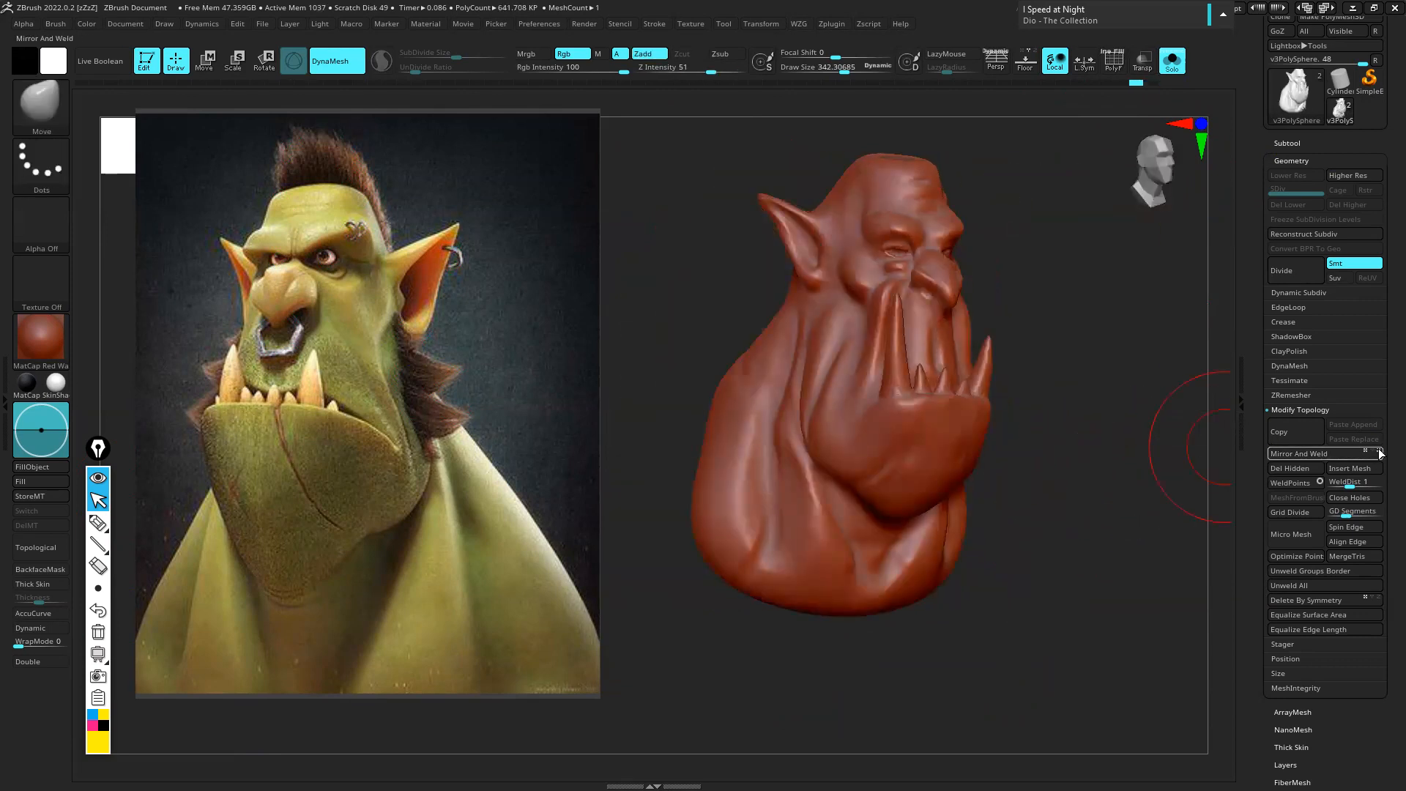
Try Mirror And Weld on the head across the X axis alone, inspect the tusks up close, and undo it
{"action": "left_click", "coordinate": [1289, 453]}
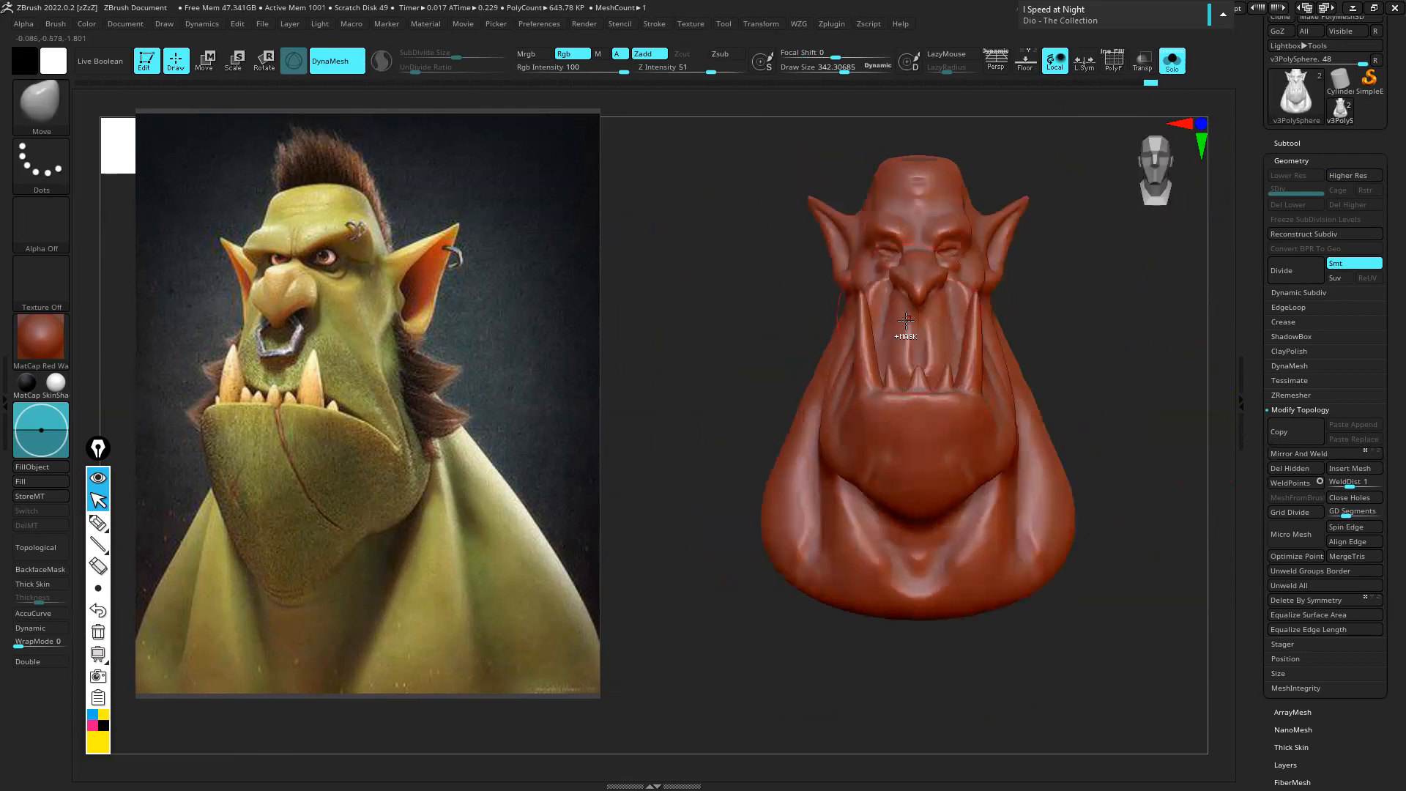
{"action": "key", "text": "f"}
{"action": "scroll", "coordinate": [942, 348], "scroll_direction": "up", "scroll_amount": 3}
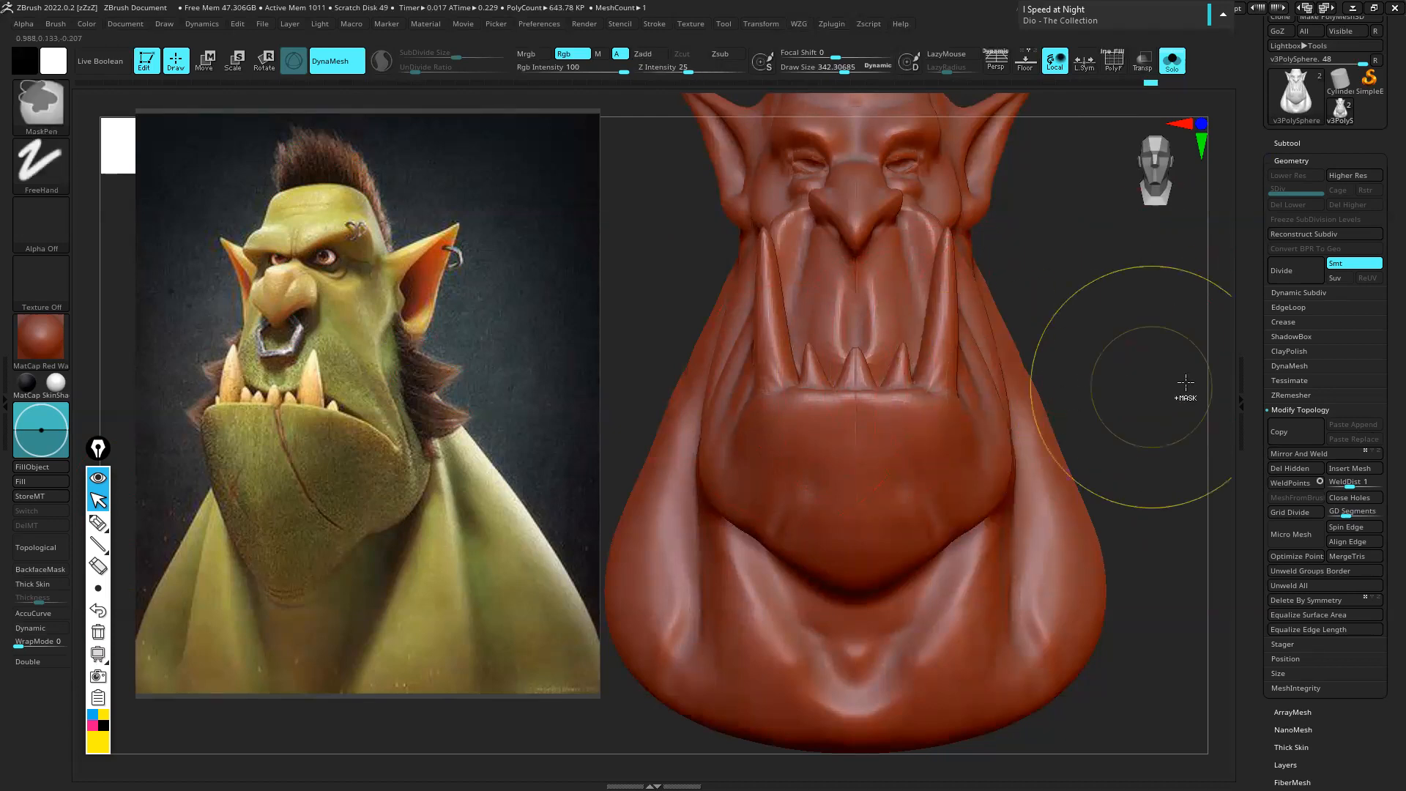
{"action": "key", "text": "ctrl+z"}
{"action": "left_click", "coordinate": [1299, 454]}
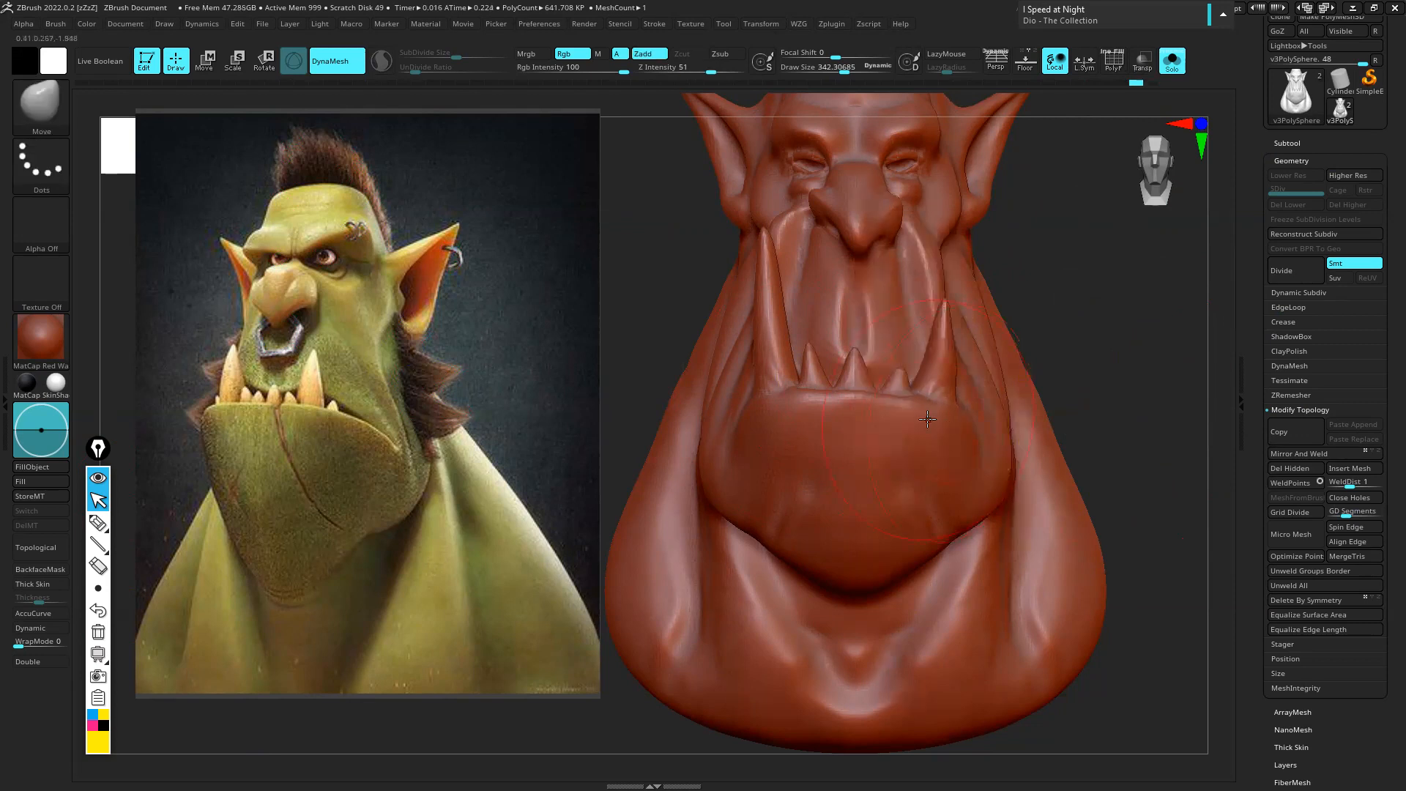
Flip the head with the Deformation Mirror so the long tusk swaps sides, and inspect it from the side and front
{"action": "scroll", "coordinate": [927, 418], "scroll_direction": "down", "scroll_amount": 3}
{"action": "left_click", "coordinate": [1297, 725]}
{"action": "left_click", "coordinate": [1275, 234]}
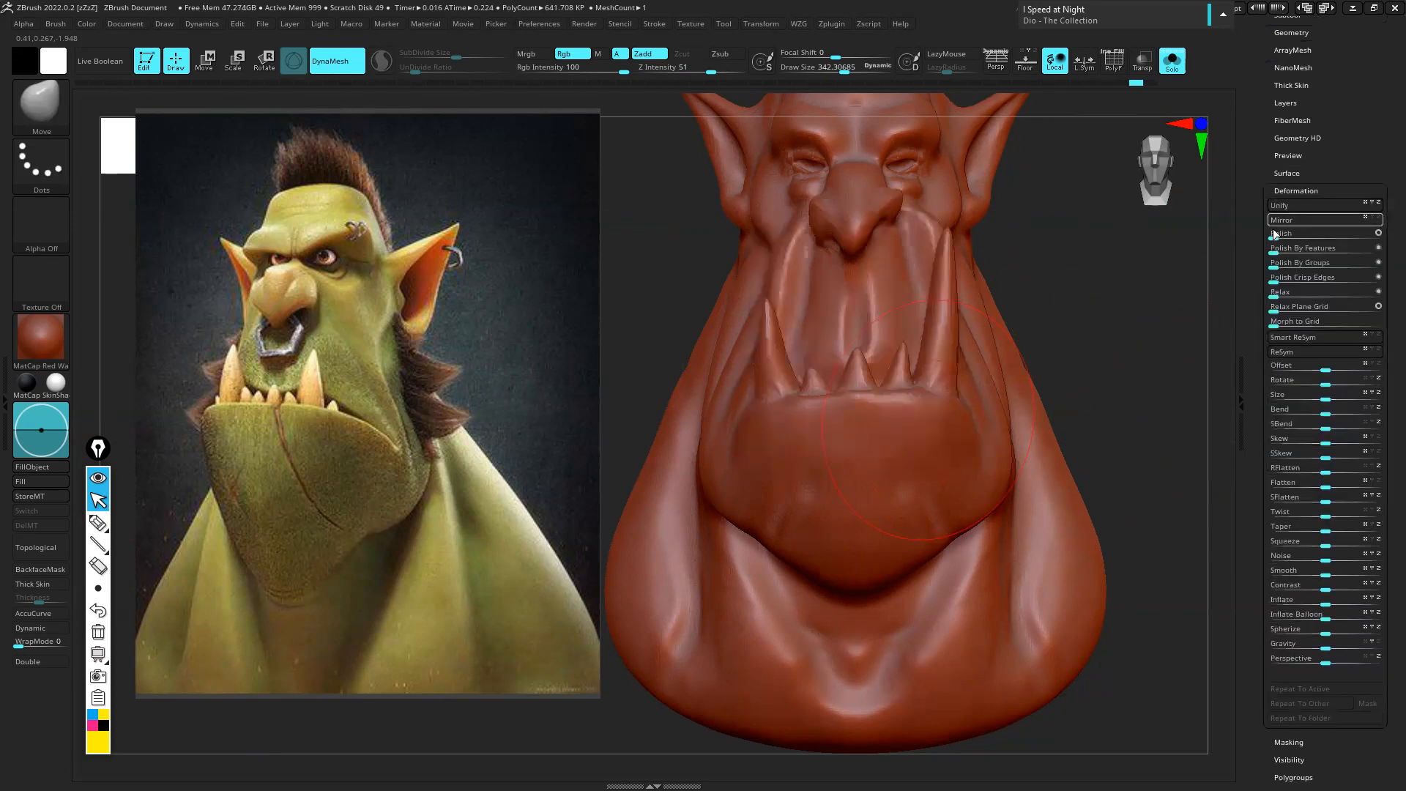
{"action": "right_click_drag", "start_coordinate": [839, 332], "coordinate": [767, 371]}
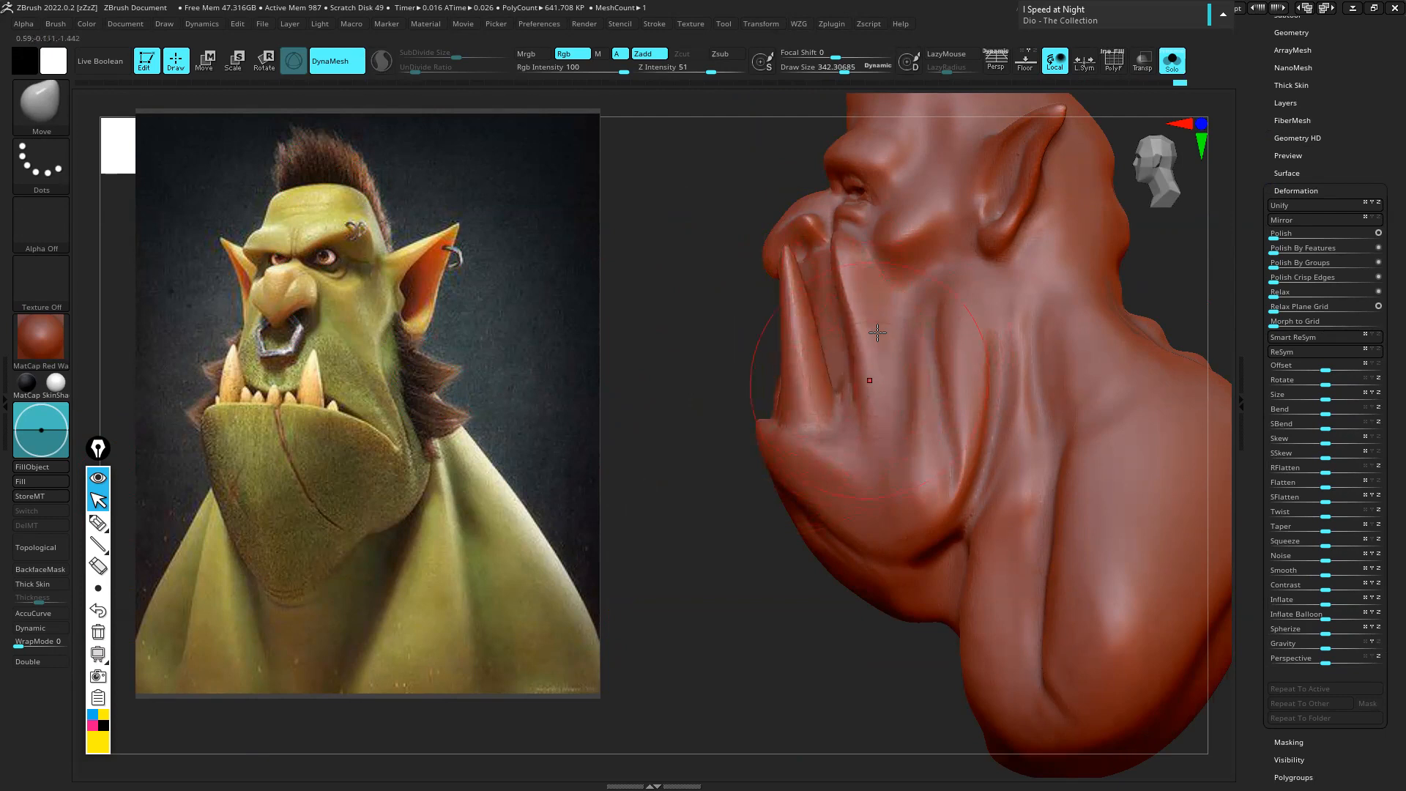
{"action": "right_click_drag", "start_coordinate": [885, 296], "coordinate": [1019, 289]}
{"action": "right_click_drag", "start_coordinate": [870, 272], "coordinate": [954, 300], "text": "alt"}
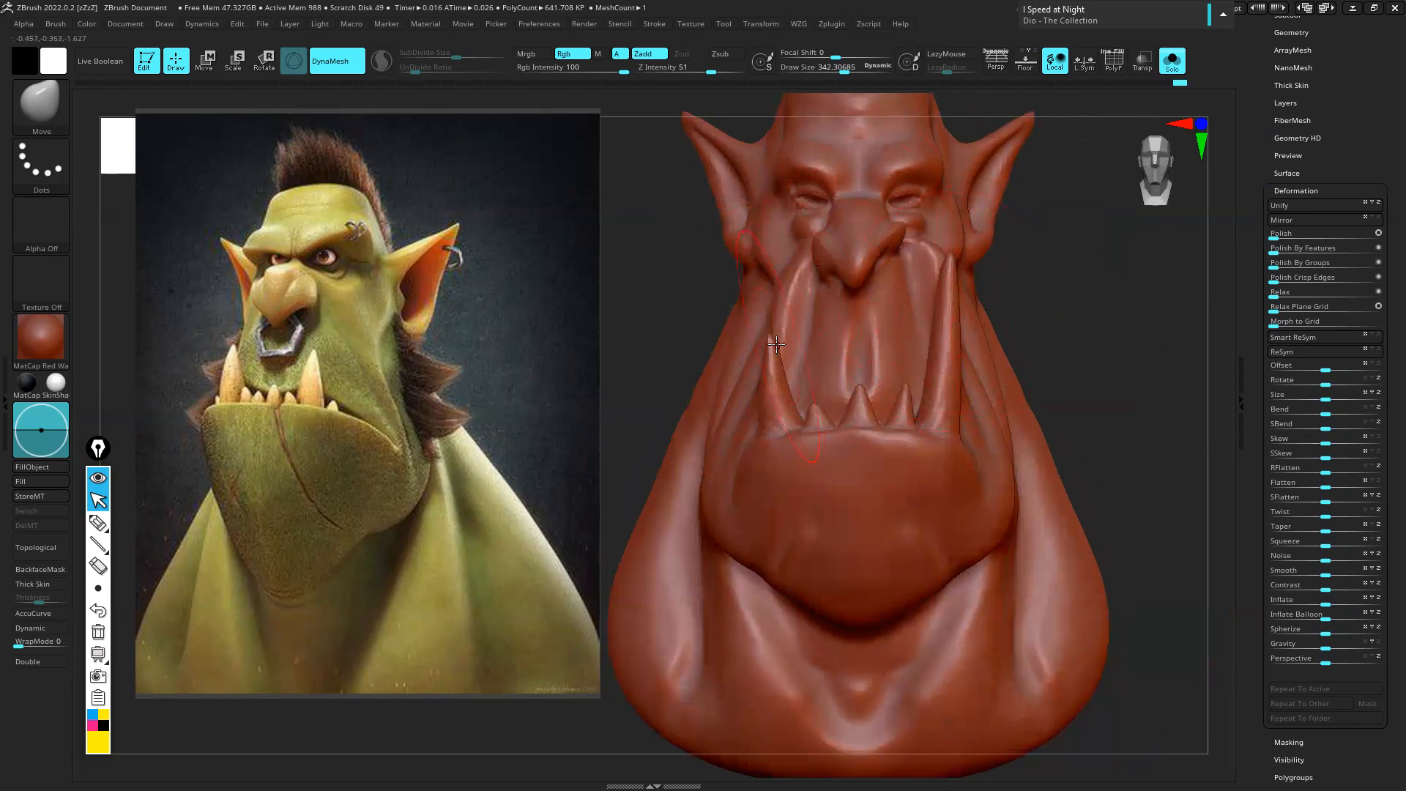
Try Mirror And Weld on the flipped head to copy the short tusk across, and undo it
{"action": "scroll", "coordinate": [1322, 130], "scroll_direction": "up", "scroll_amount": 3}
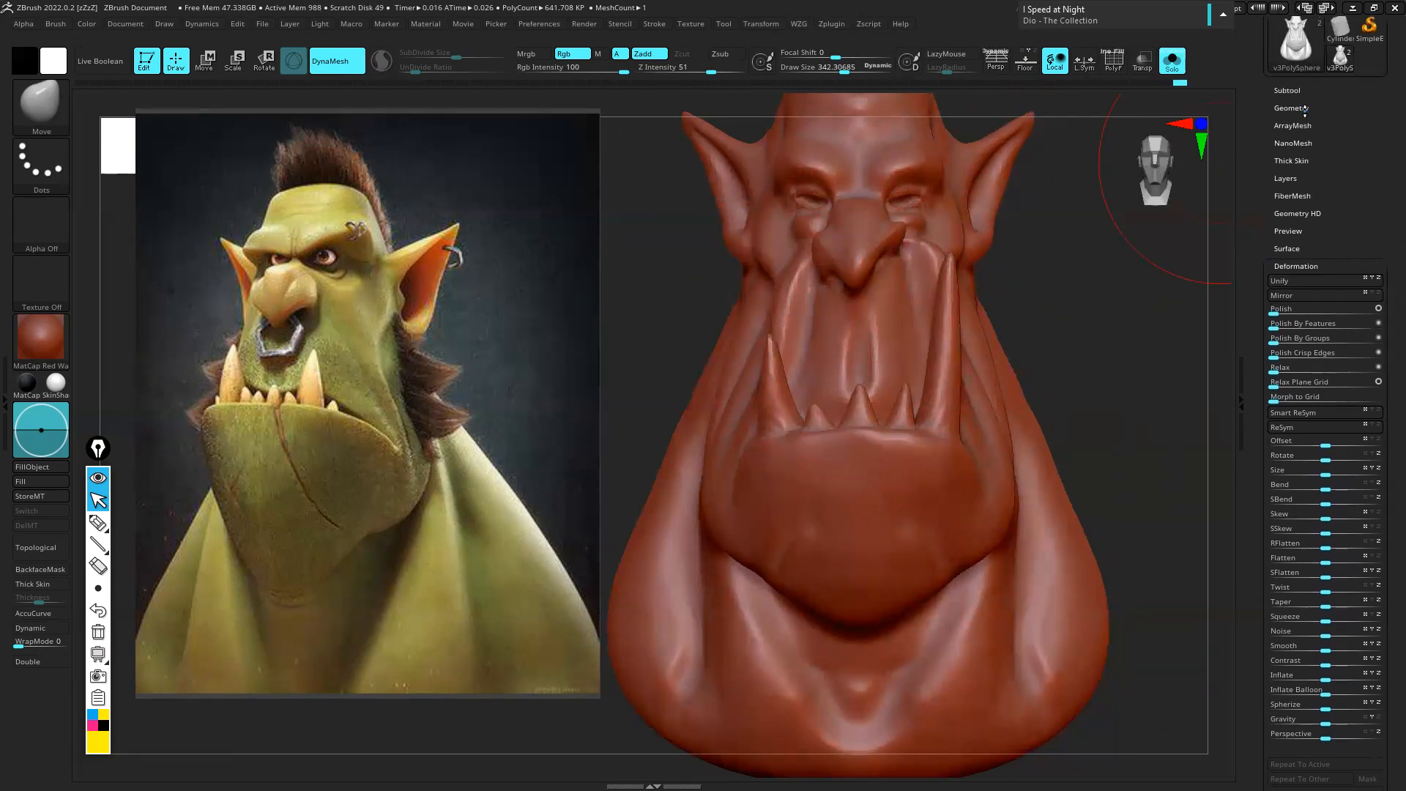
{"action": "left_click", "coordinate": [1304, 109]}
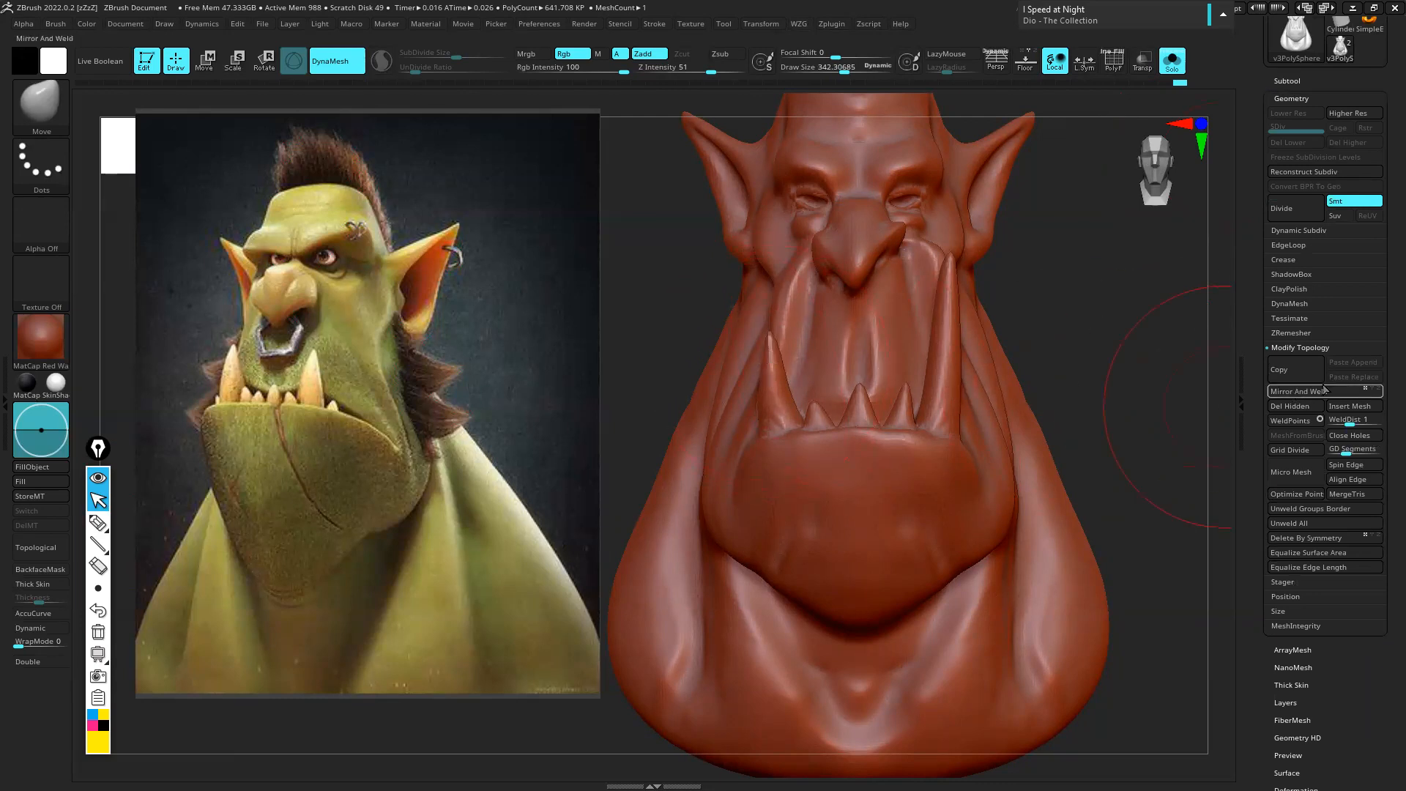
{"action": "left_click", "coordinate": [1308, 391]}
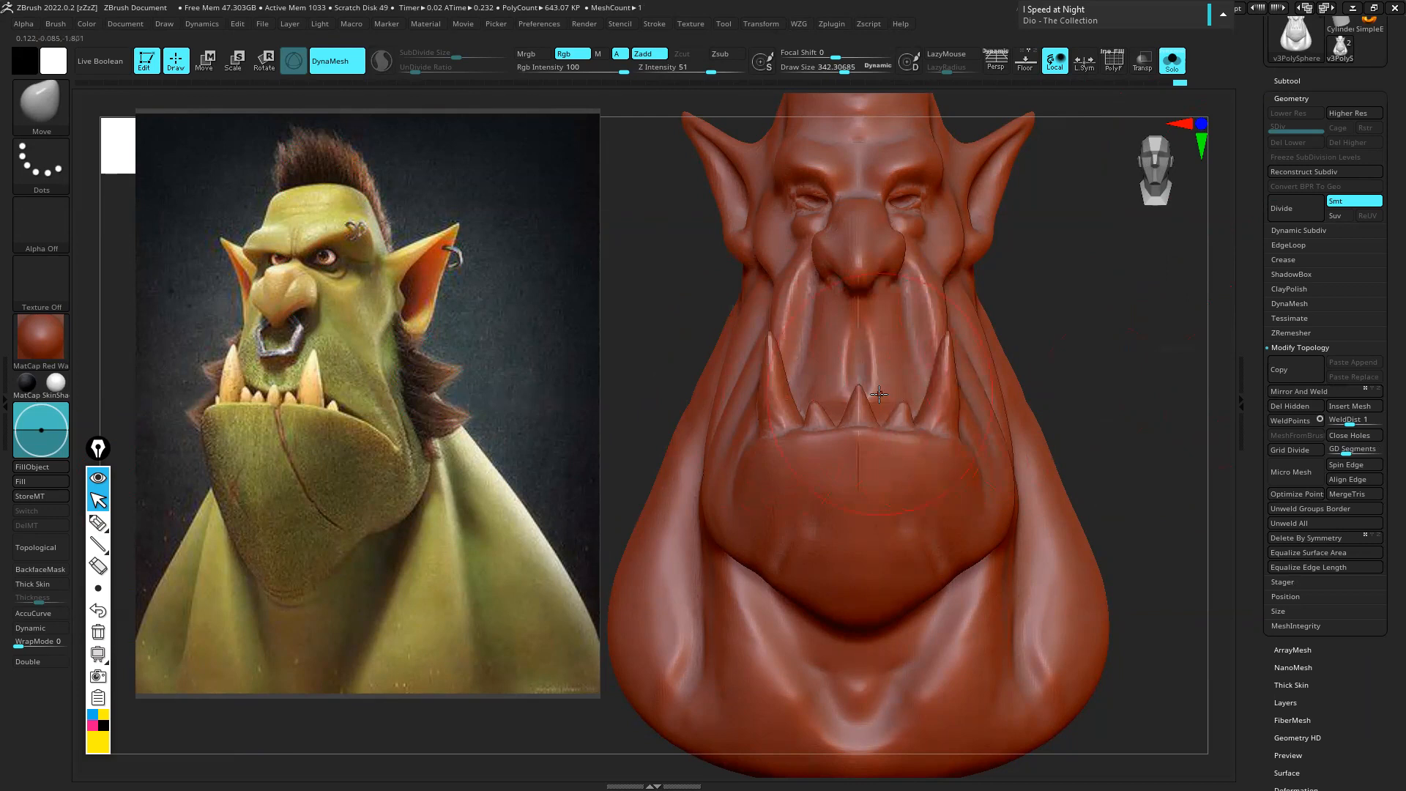
{"action": "key", "text": "ctrl+z"}
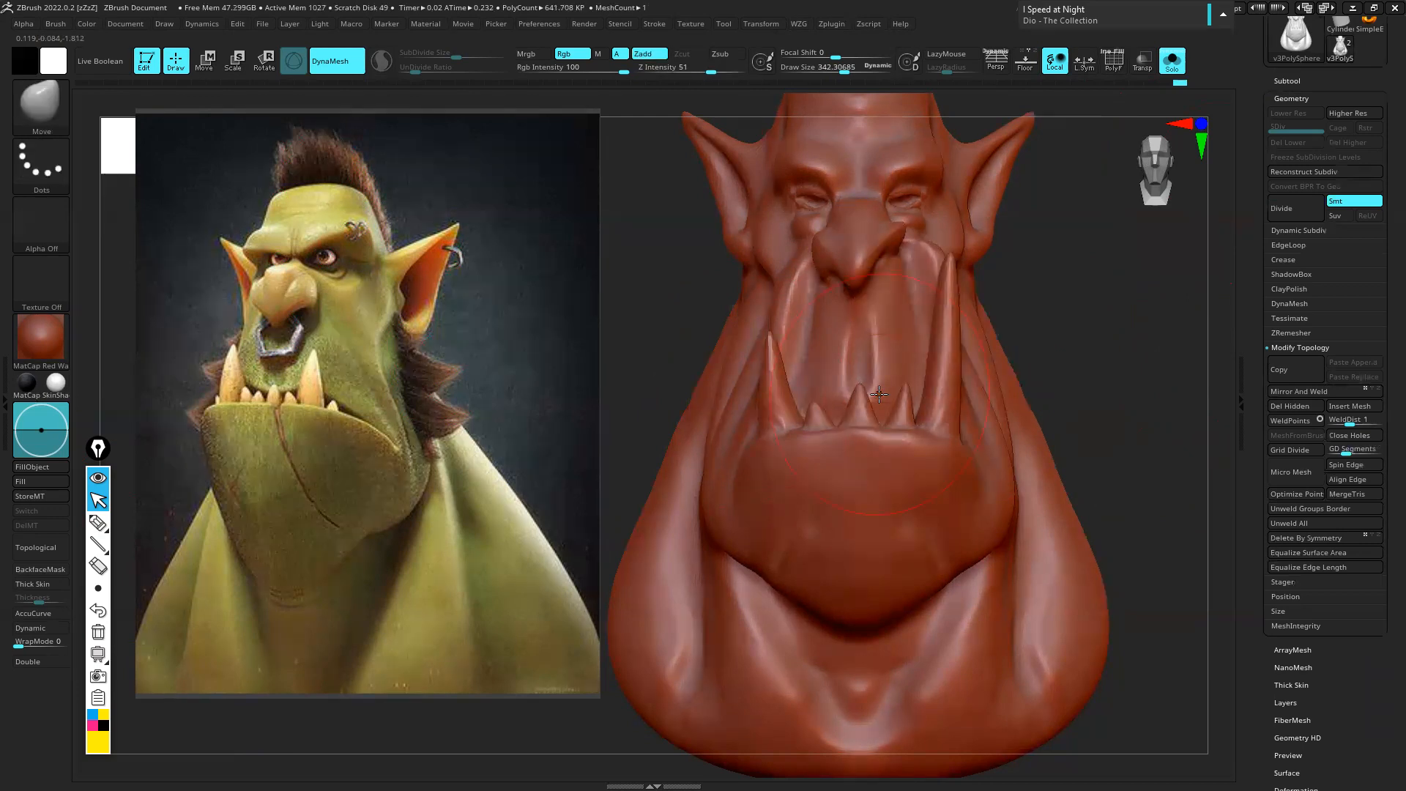
Draw a yellow double-headed curved arrow across the chin from tusk to tusk, and clear the annotation
{"action": "left_click", "coordinate": [97, 526]}
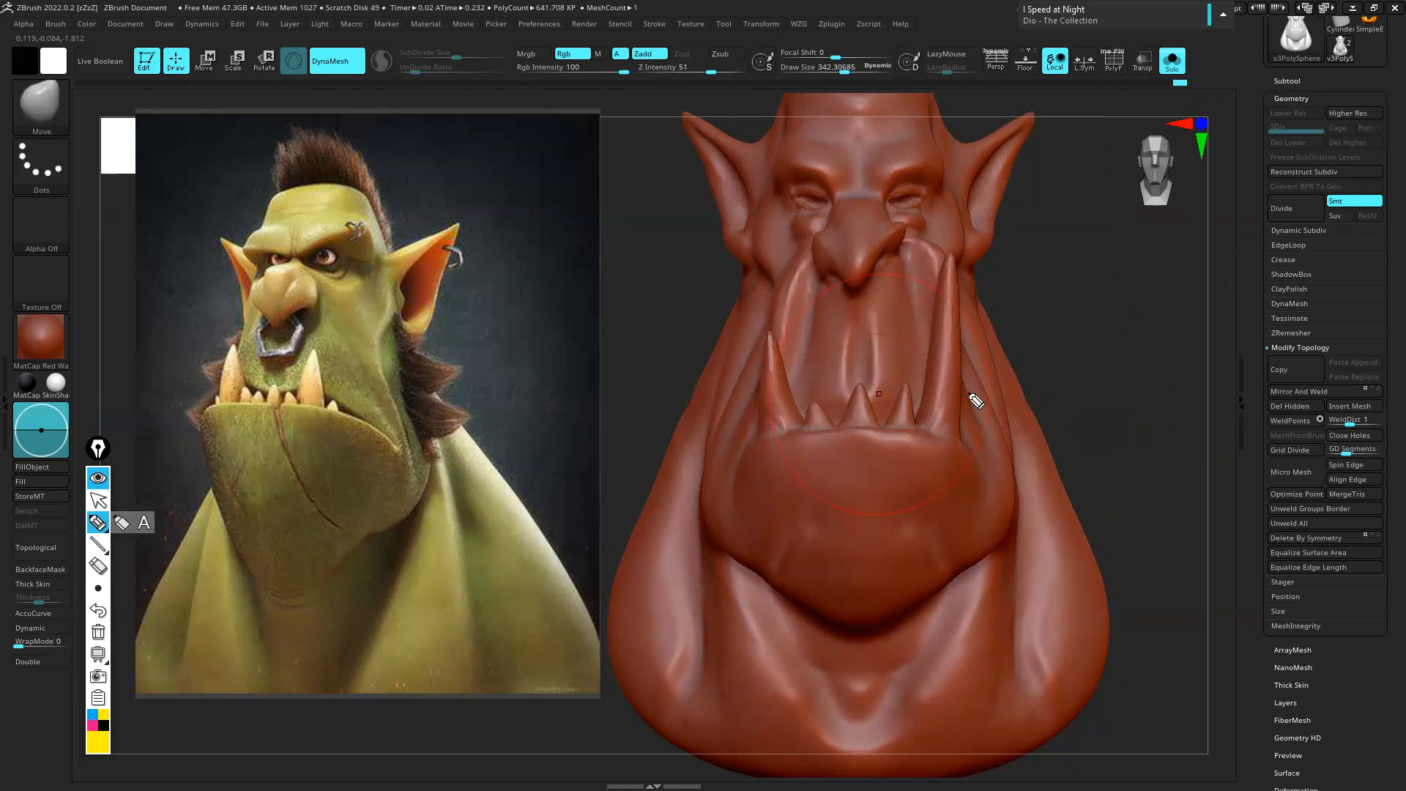
{"action": "mouse_move", "coordinate": [965, 421]}
{"action": "left_mouse_down"}
{"action": "mouse_move", "coordinate": [754, 465]}
{"action": "mouse_move", "coordinate": [768, 460]}
{"action": "left_mouse_up"}
{"action": "left_click_drag", "start_coordinate": [957, 426], "coordinate": [964, 432]}
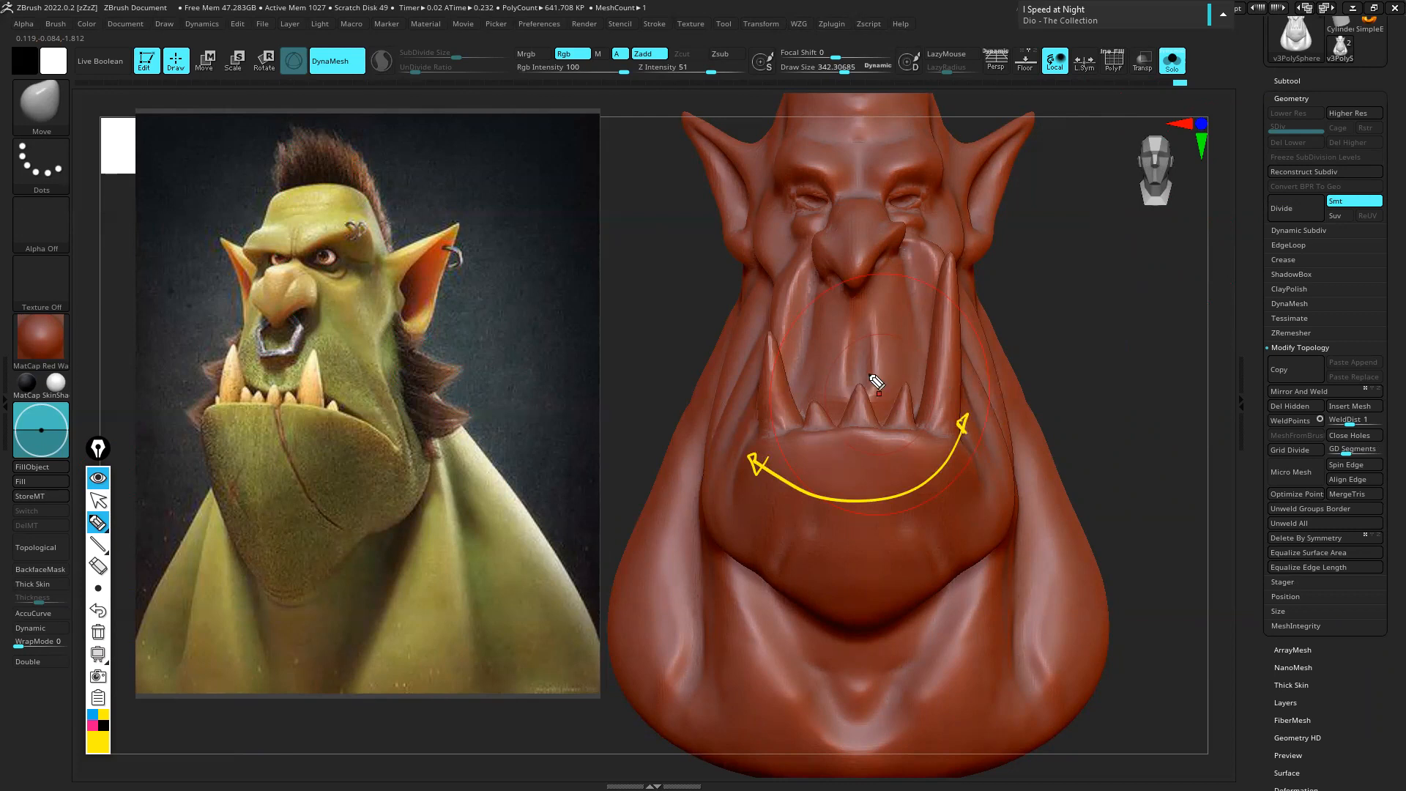
{"action": "left_click", "coordinate": [98, 635]}
{"action": "left_click", "coordinate": [99, 500]}
{"action": "mouse_move", "coordinate": [1092, 329]}
{"action": "left_mouse_down"}
{"action": "mouse_move", "coordinate": [1109, 304]}
{"action": "mouse_move", "coordinate": [1078, 318]}
{"action": "left_mouse_up"}
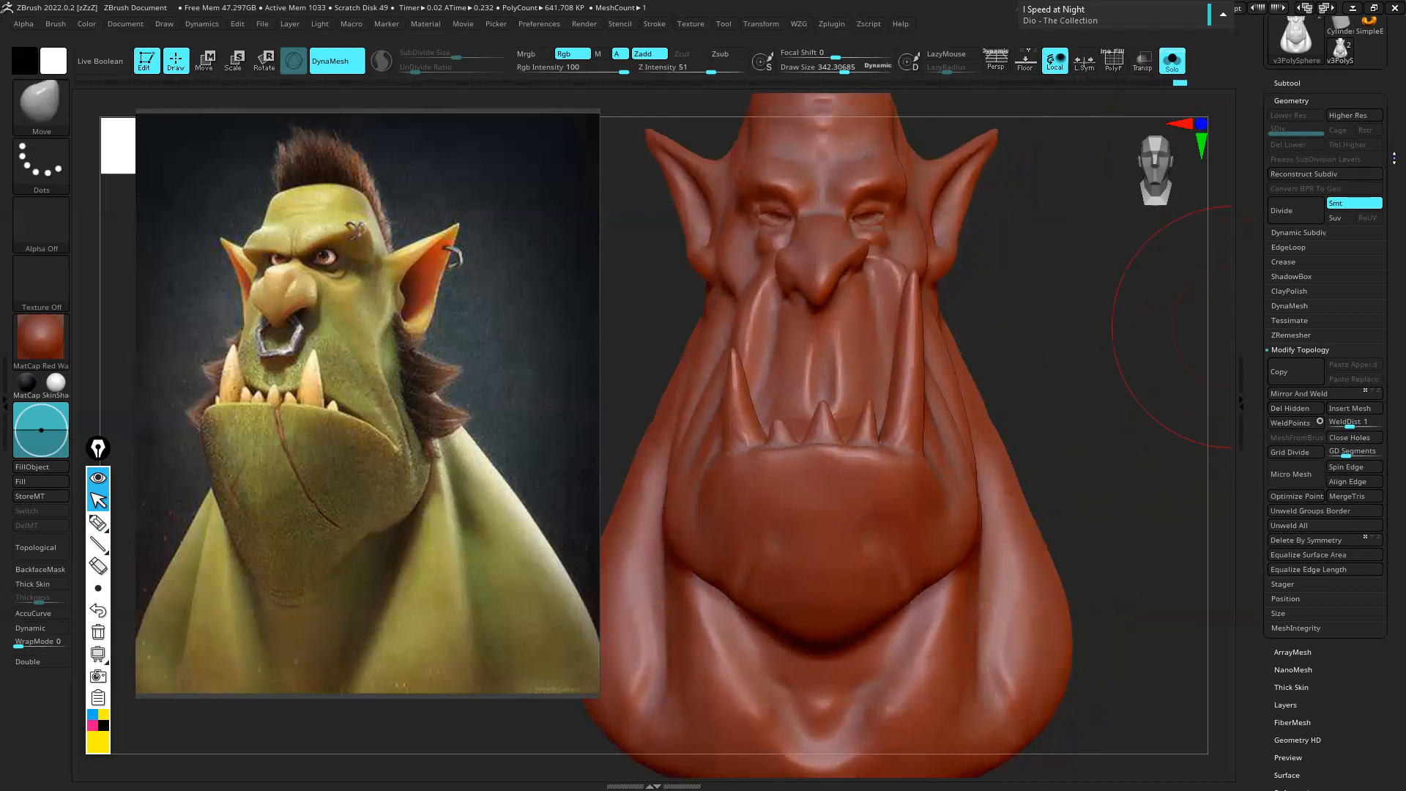
Collapse Geometry, mark the Deformation section with a yellow box, expand it, and clear the annotation
{"action": "scroll", "coordinate": [1289, 146], "scroll_direction": "up", "scroll_amount": 1}
{"action": "left_click", "coordinate": [1282, 132]}
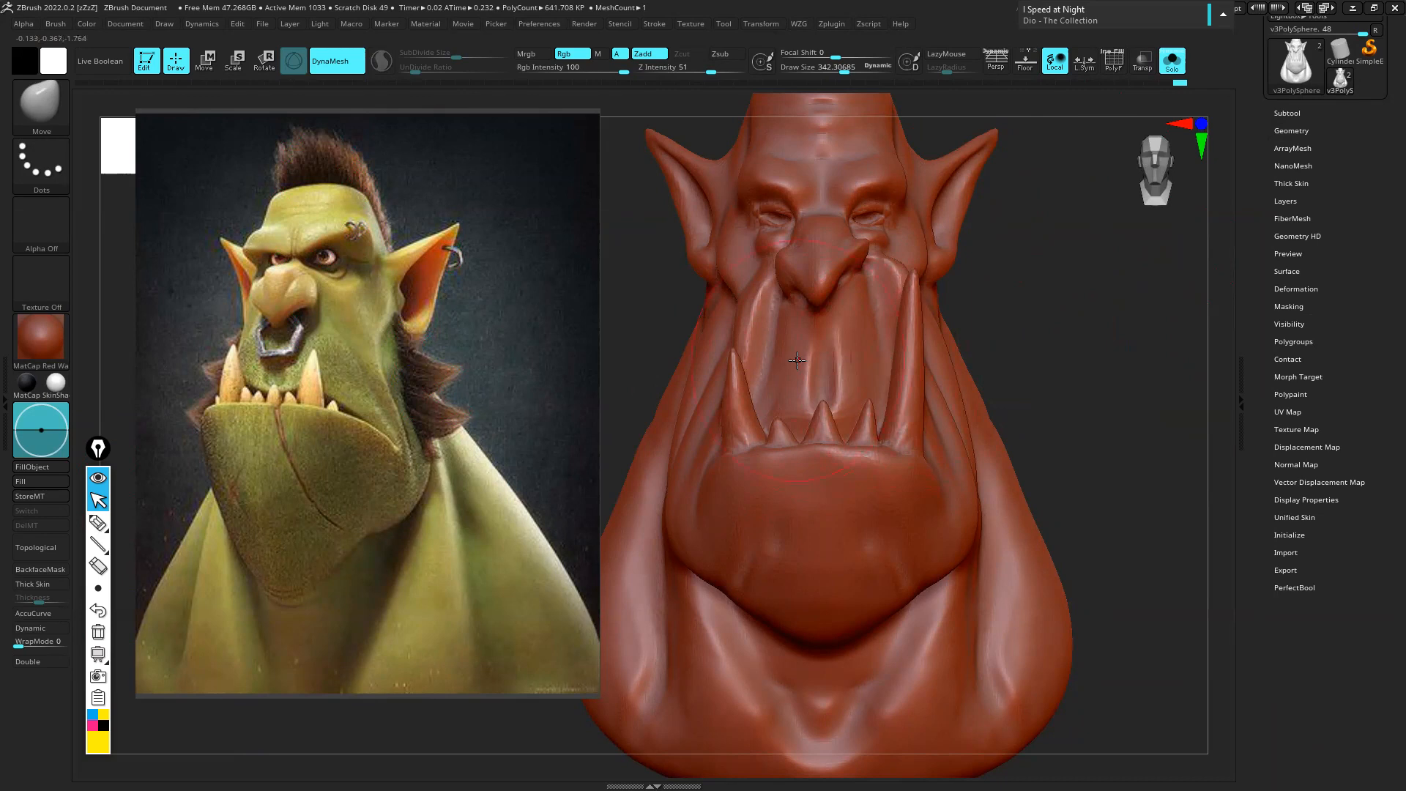
{"action": "key", "text": "ctrl+shift+h"}
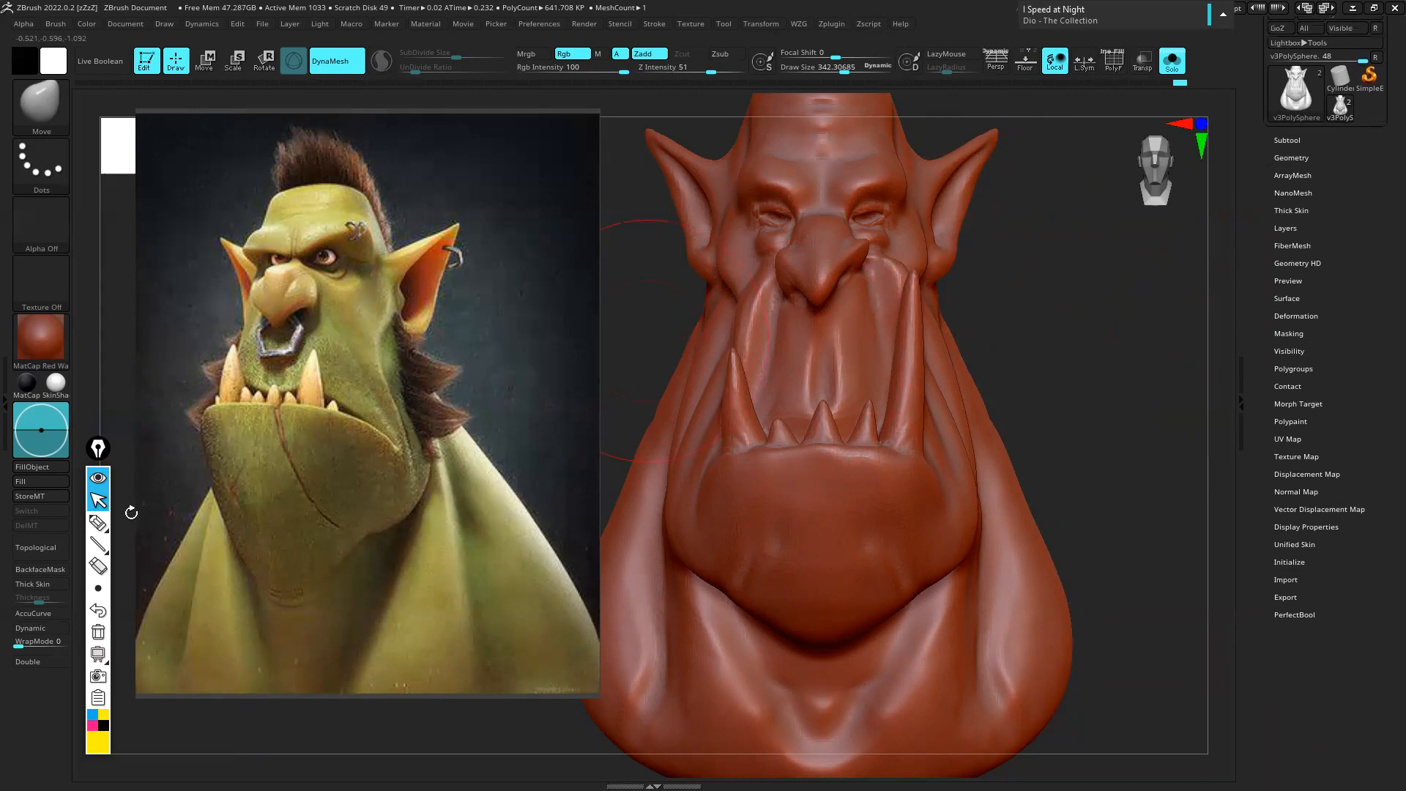
{"action": "mouse_move", "coordinate": [1335, 305]}
{"action": "left_mouse_down"}
{"action": "mouse_move", "coordinate": [1255, 320]}
{"action": "mouse_move", "coordinate": [1328, 308]}
{"action": "left_mouse_up"}
{"action": "left_click", "coordinate": [98, 500]}
{"action": "left_click", "coordinate": [1317, 315]}
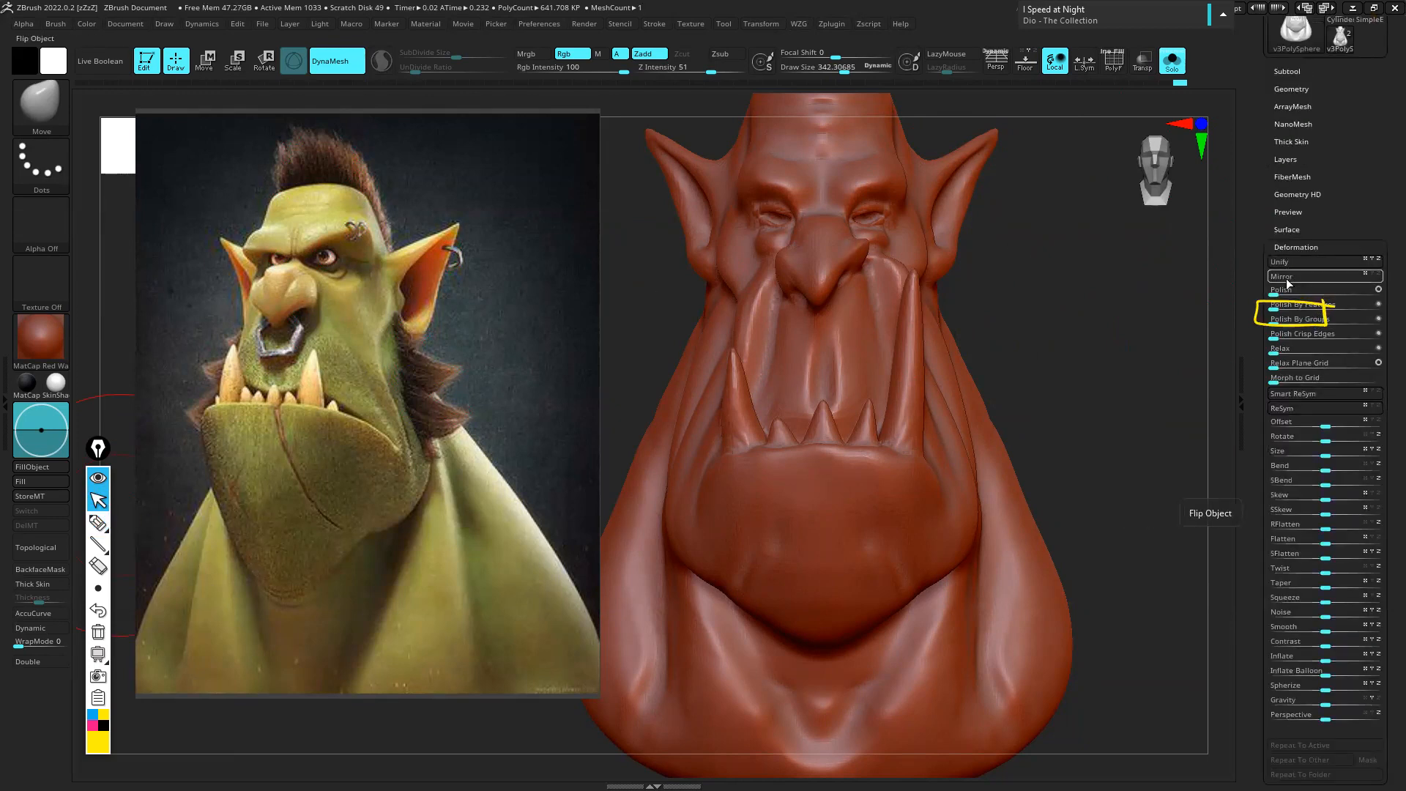
{"action": "left_click", "coordinate": [99, 631]}
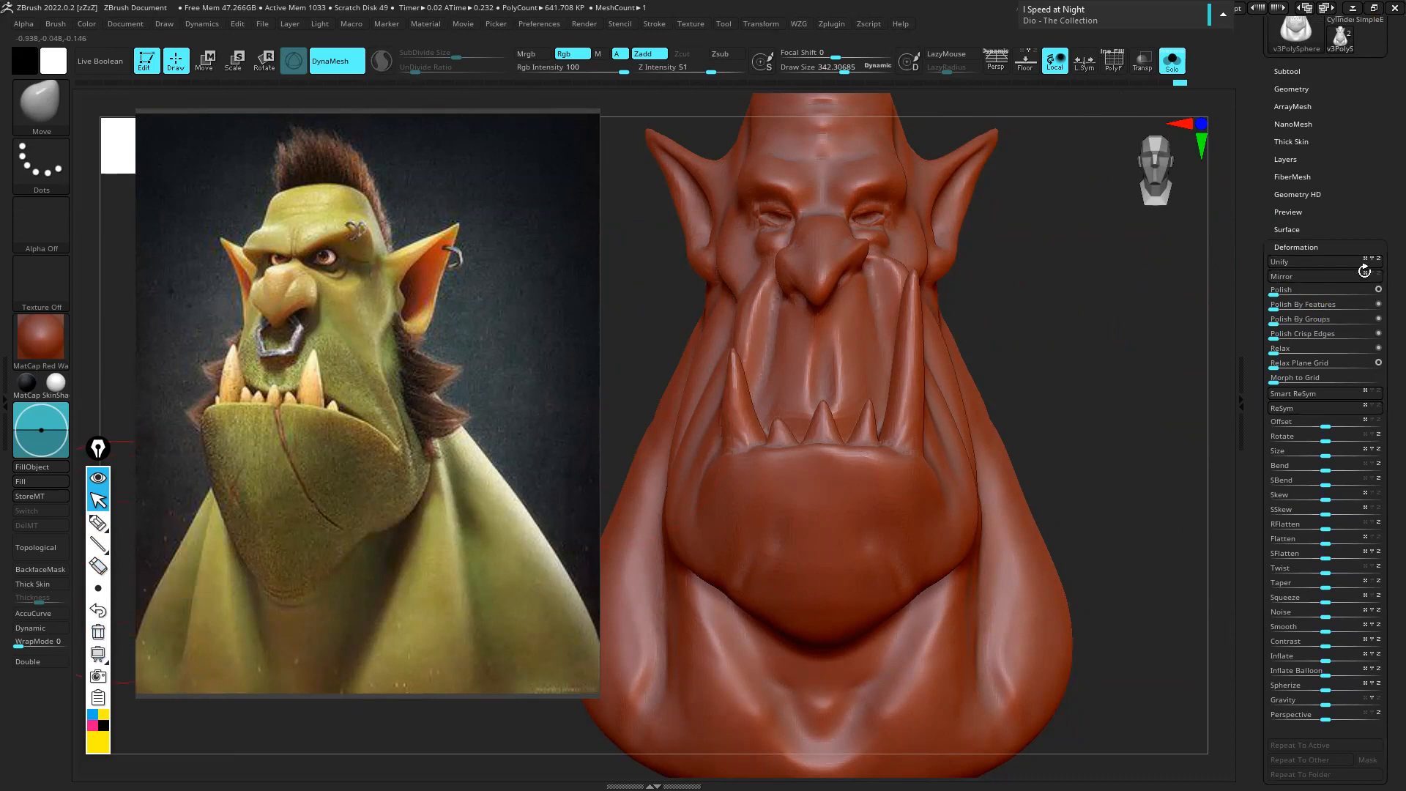
Flip the head back and forth repeatedly with the Deformation Mirror to demonstrate the tusks swapping sides
{"action": "left_click", "coordinate": [1294, 276]}
{"action": "left_click", "coordinate": [1293, 277]}
{"action": "left_click", "coordinate": [1293, 278]}
{"action": "left_click", "coordinate": [1293, 281]}
{"action": "left_click", "coordinate": [1291, 282]}
{"action": "left_click", "coordinate": [1293, 283]}
{"action": "left_click", "coordinate": [1292, 279]}
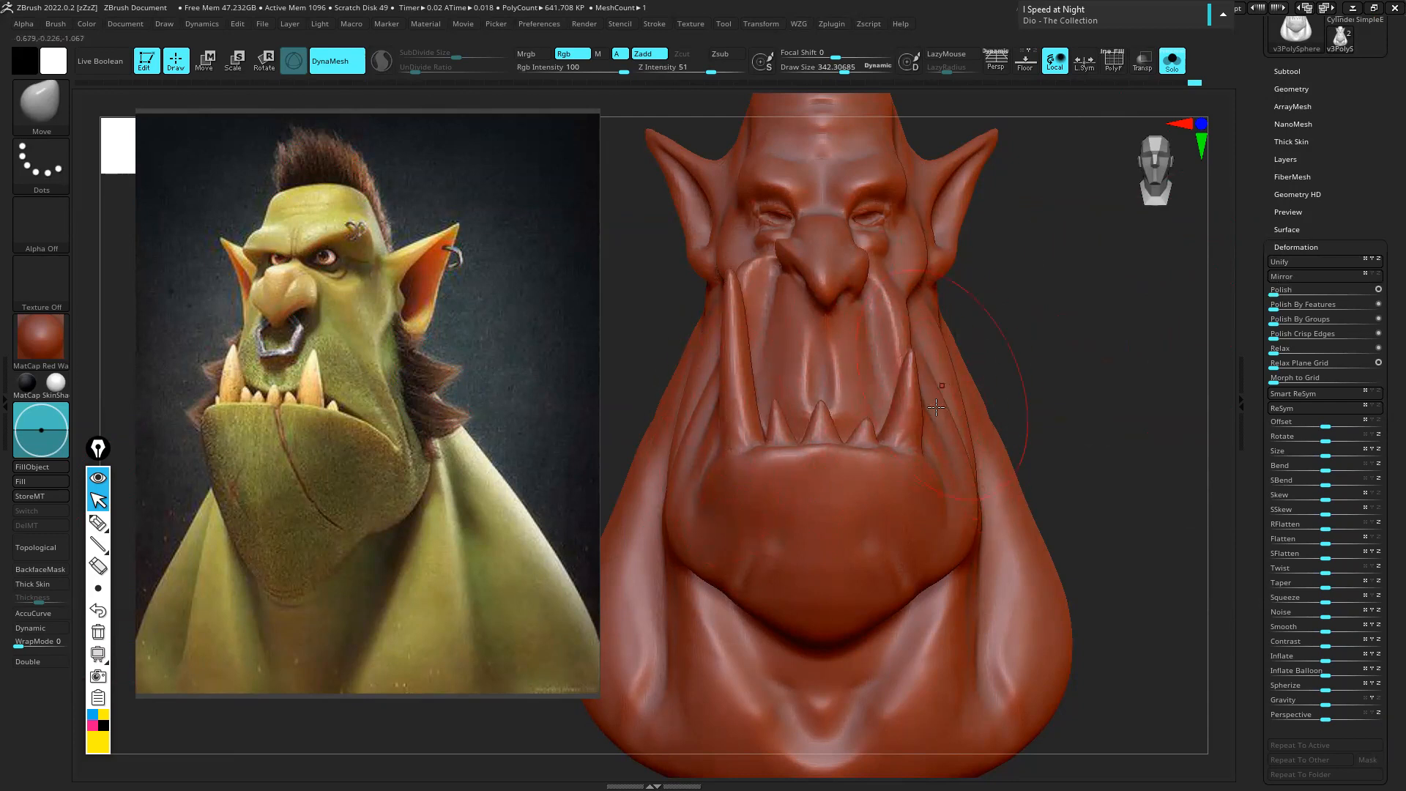
{"action": "left_click", "coordinate": [1283, 277]}
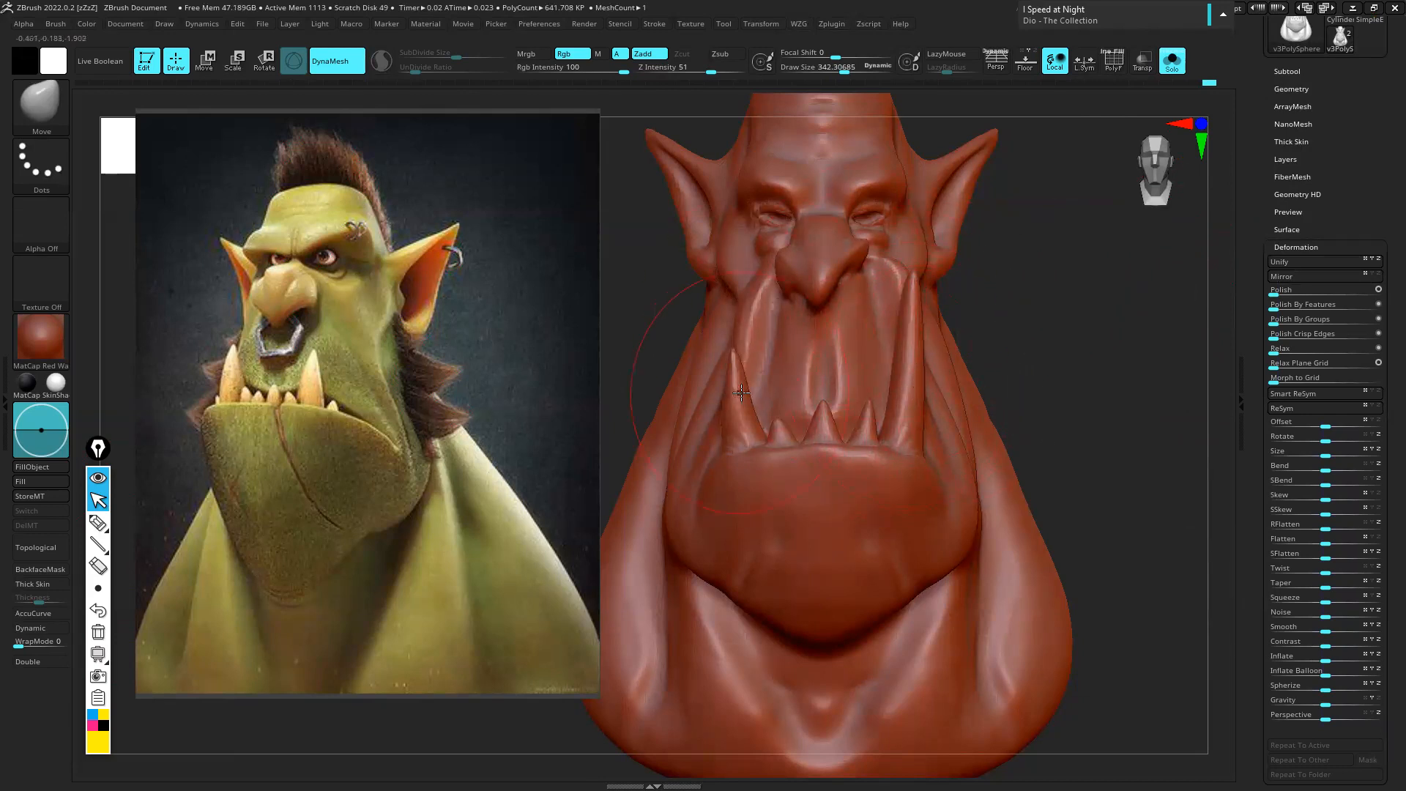
{"action": "left_click", "coordinate": [1301, 277]}
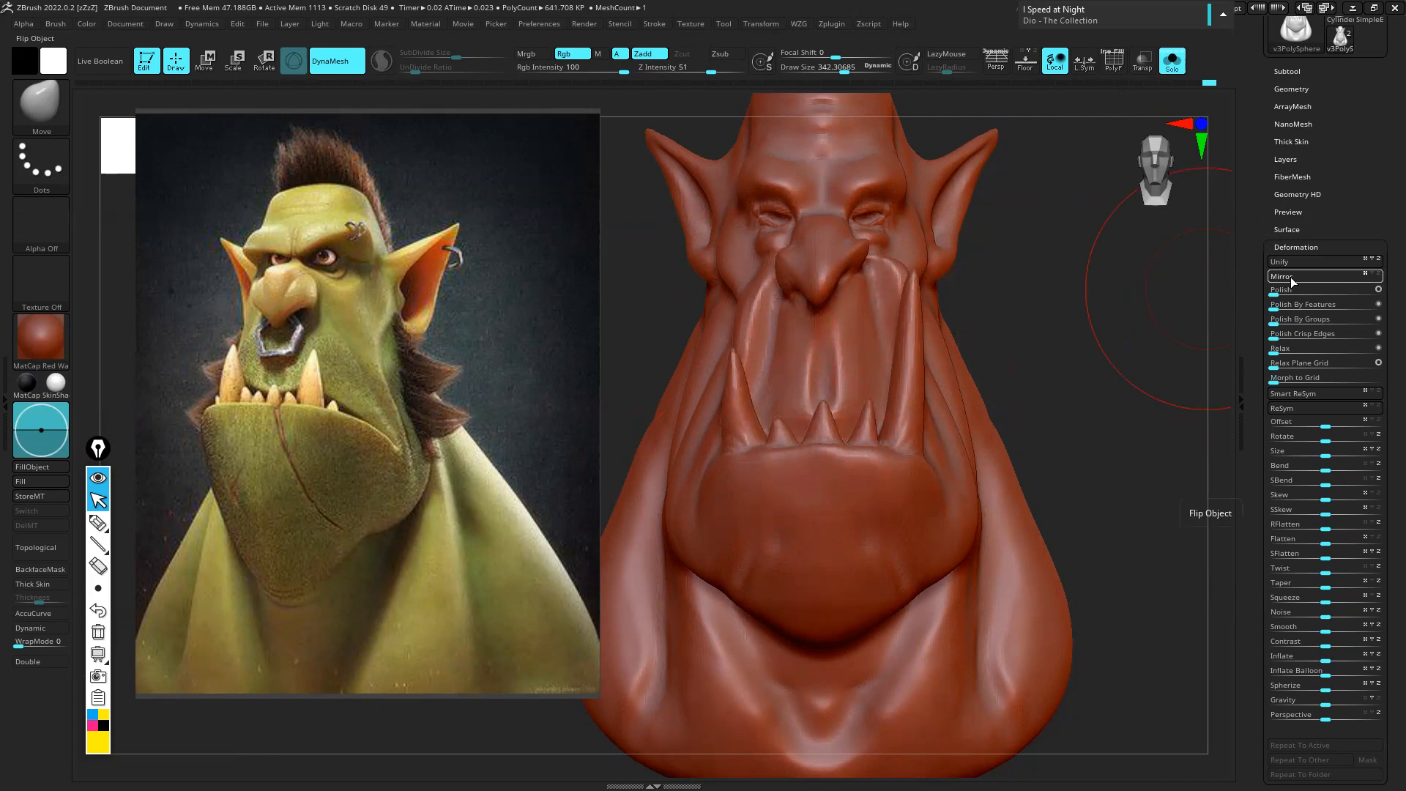
Apply Mirror And Weld from Modify Topology to the flipped head so both sides get the long tusk
{"action": "left_click", "coordinate": [1291, 89]}
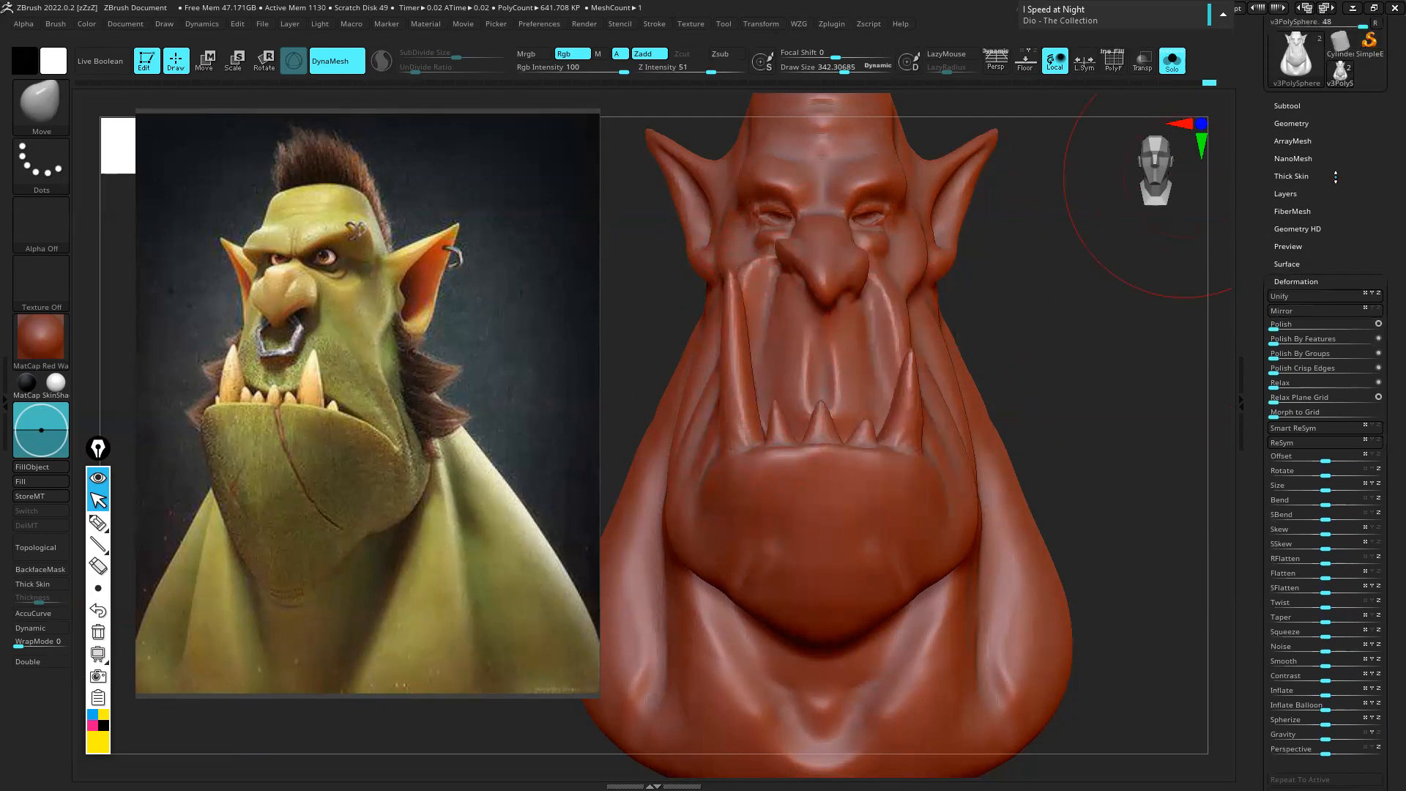
{"action": "scroll", "coordinate": [1289, 315], "scroll_direction": "down", "scroll_amount": 5}
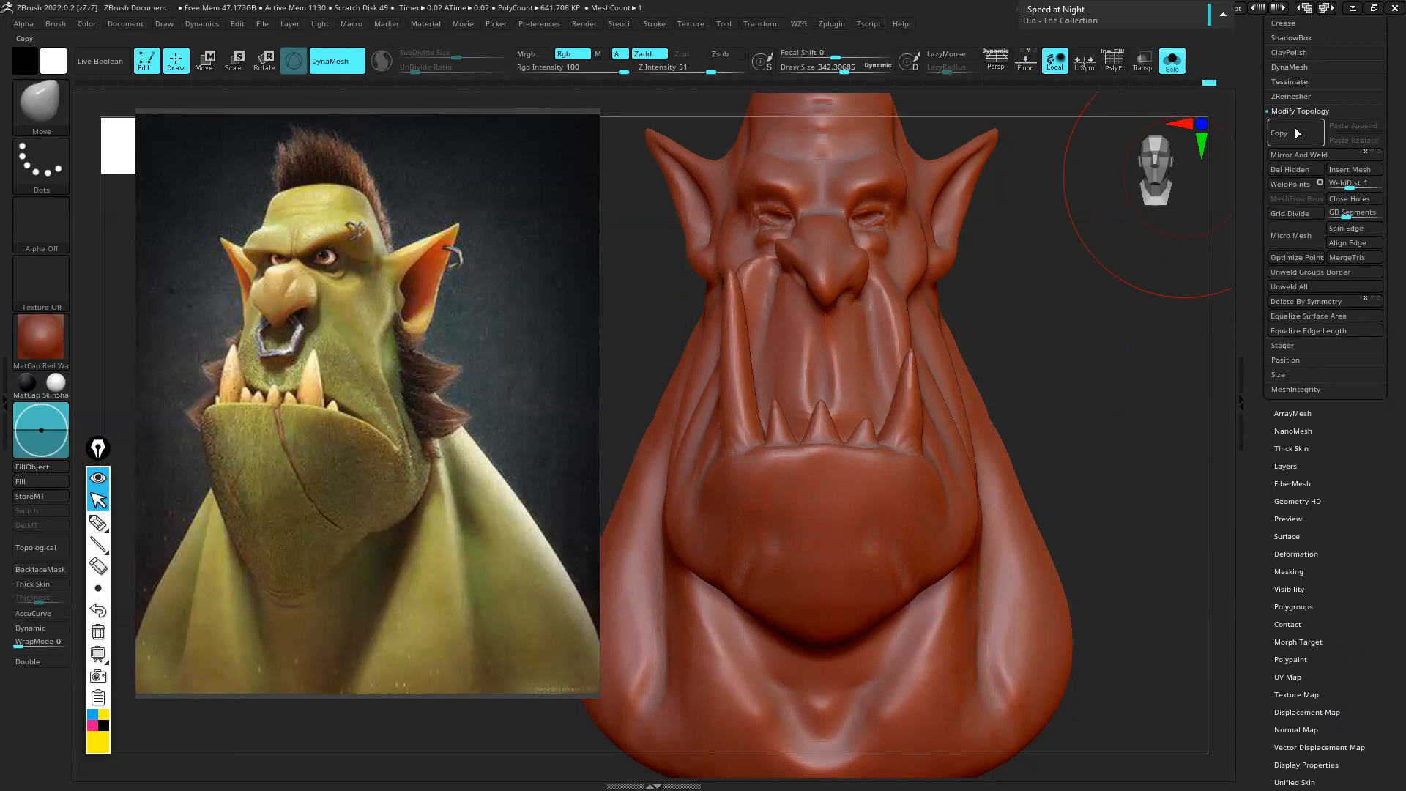
{"action": "left_click", "coordinate": [1289, 154]}
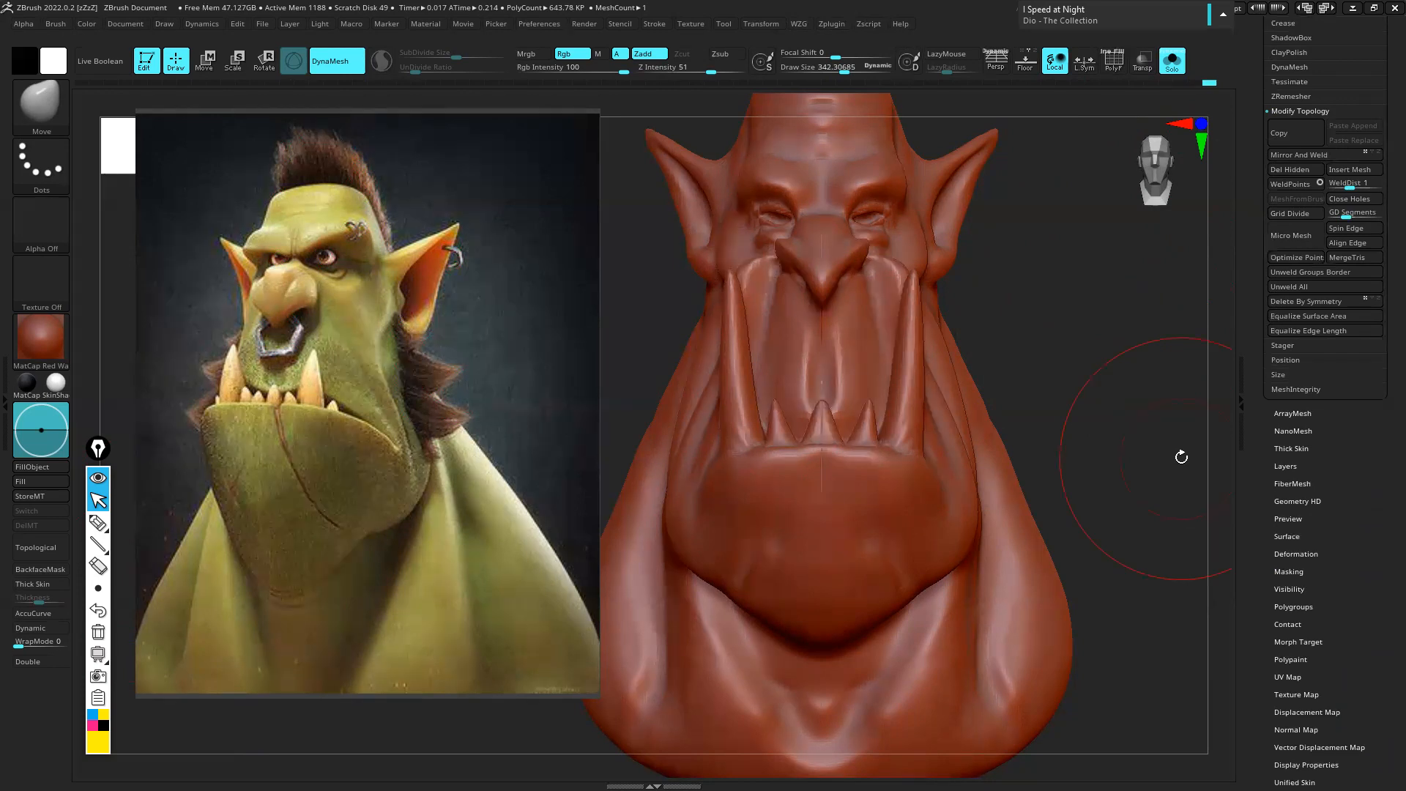
{"action": "mouse_move", "coordinate": [1042, 335]}
{"action": "left_mouse_down"}
{"action": "mouse_move", "coordinate": [1025, 330]}
{"action": "mouse_move", "coordinate": [1099, 345]}
{"action": "mouse_move", "coordinate": [1058, 307]}
{"action": "mouse_move", "coordinate": [1077, 381]}
{"action": "left_mouse_up"}
Undo Mirror And Weld and rewind the undo history to the symmetrical head with two short tusks
{"action": "key", "text": "ctrl+z"}
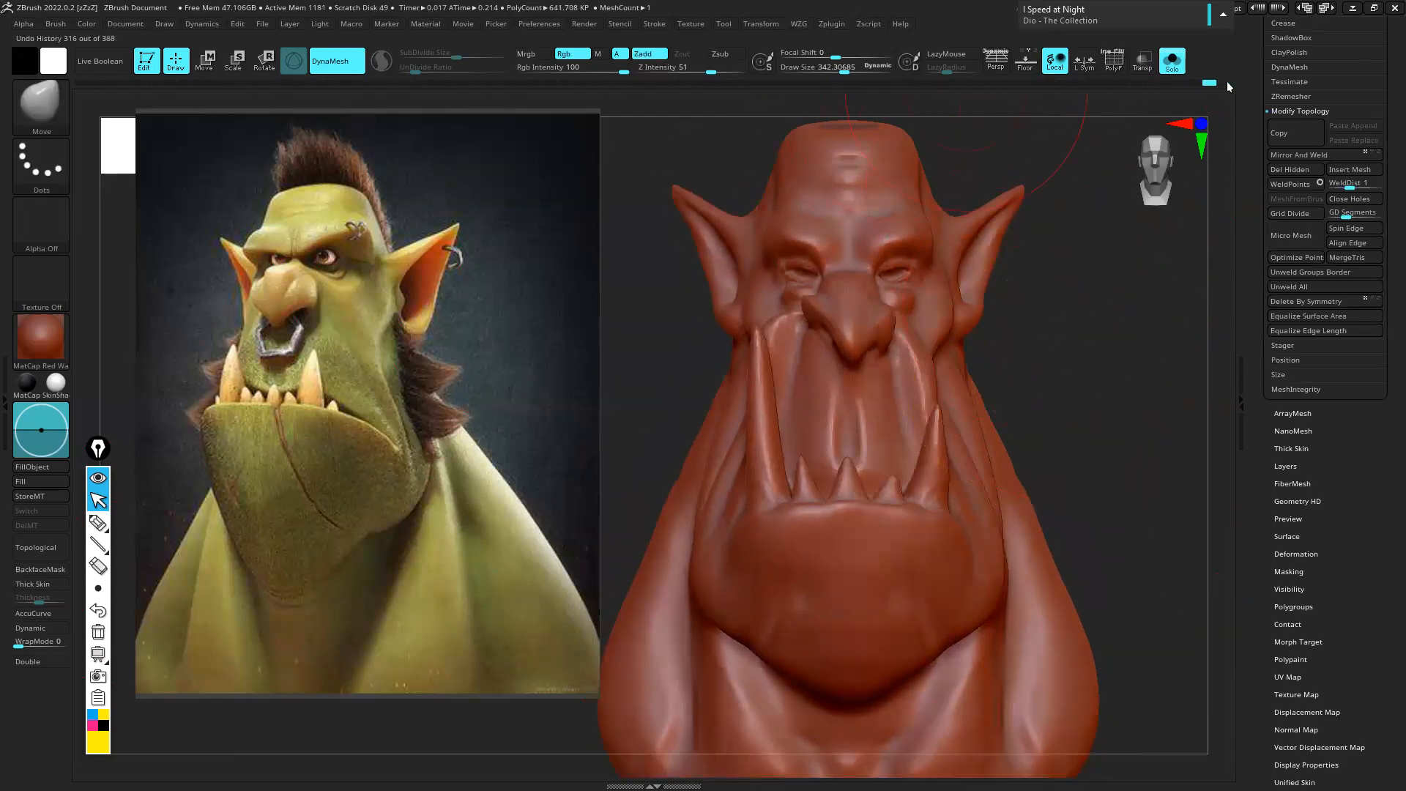
{"action": "left_click_drag", "start_coordinate": [1184, 81], "coordinate": [1062, 91]}
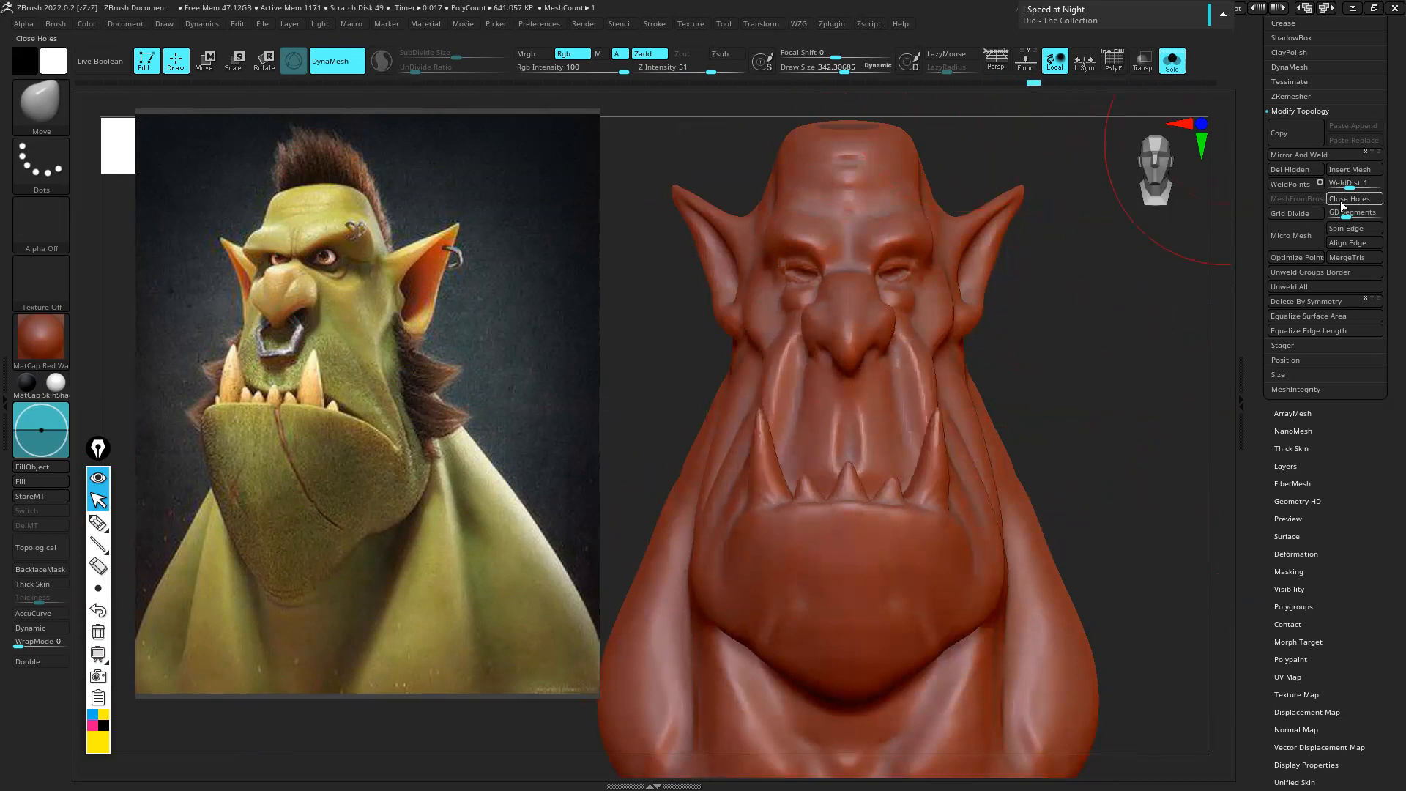
Expand the Subtool list, make PM3D_Sphere3D1 the active subtool, and show it together with the head
{"action": "scroll", "coordinate": [1326, 293], "scroll_direction": "up", "scroll_amount": 4}
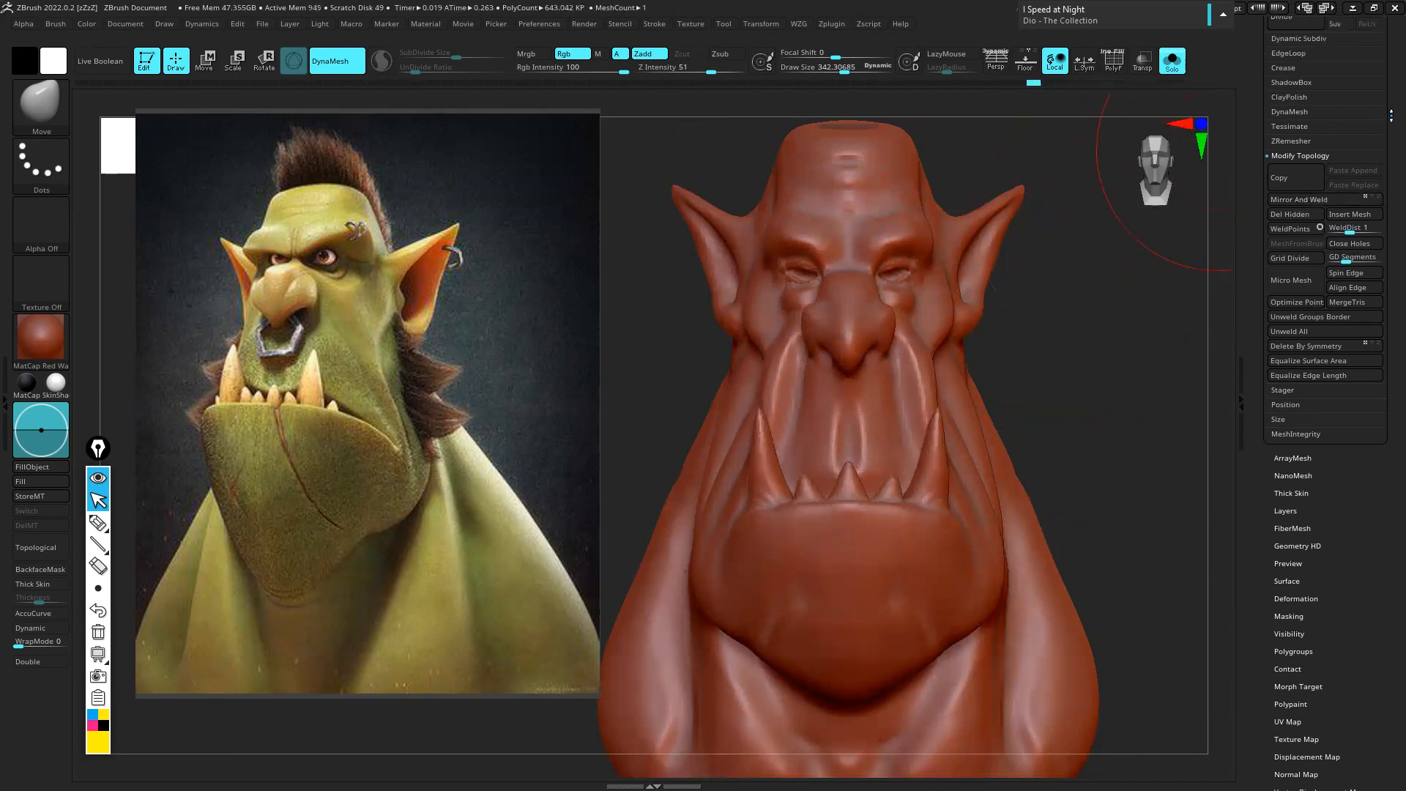
{"action": "left_click_drag", "start_coordinate": [1394, 72], "coordinate": [1393, 134]}
{"action": "left_click", "coordinate": [1323, 86]}
{"action": "left_click", "coordinate": [1317, 175]}
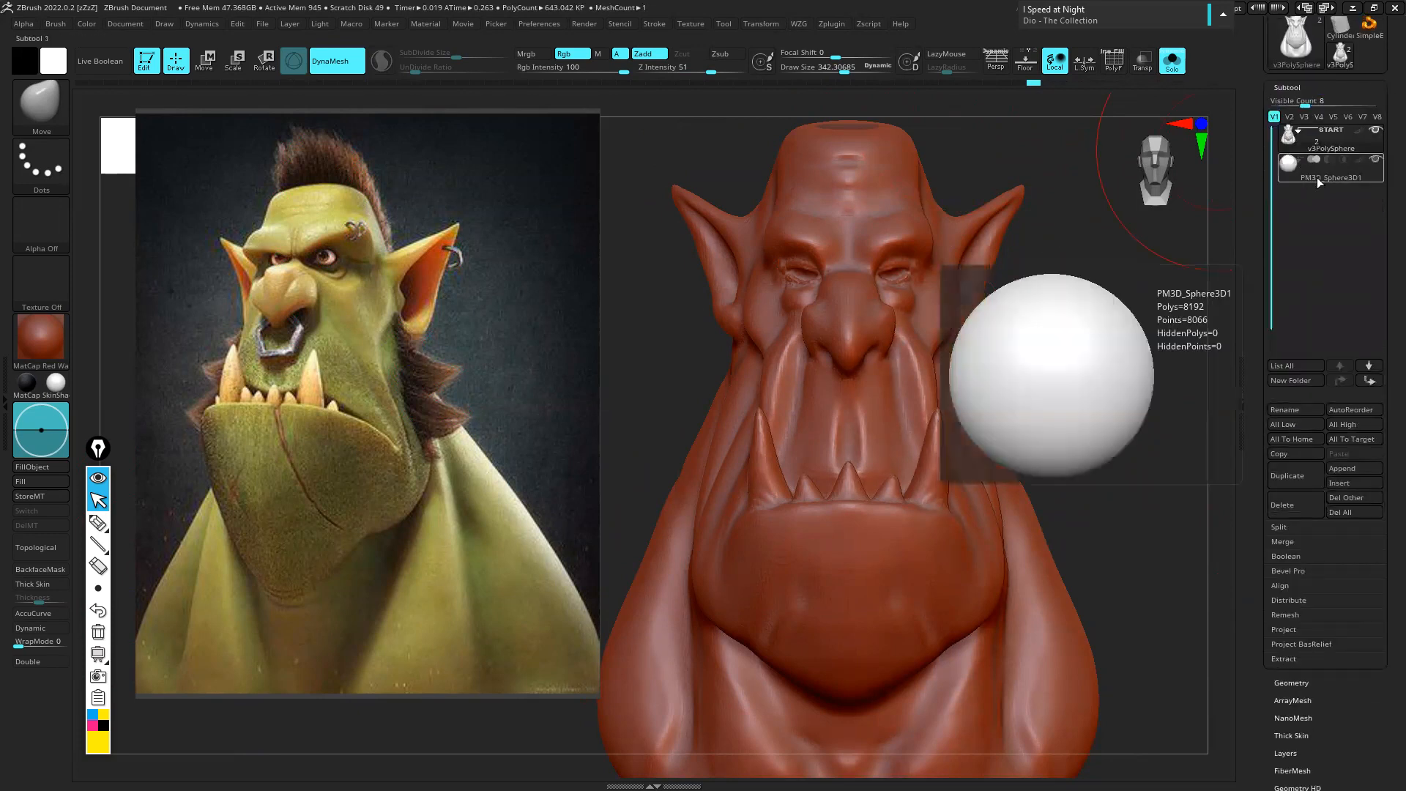
{"action": "left_click_drag", "start_coordinate": [1020, 330], "coordinate": [1118, 148]}
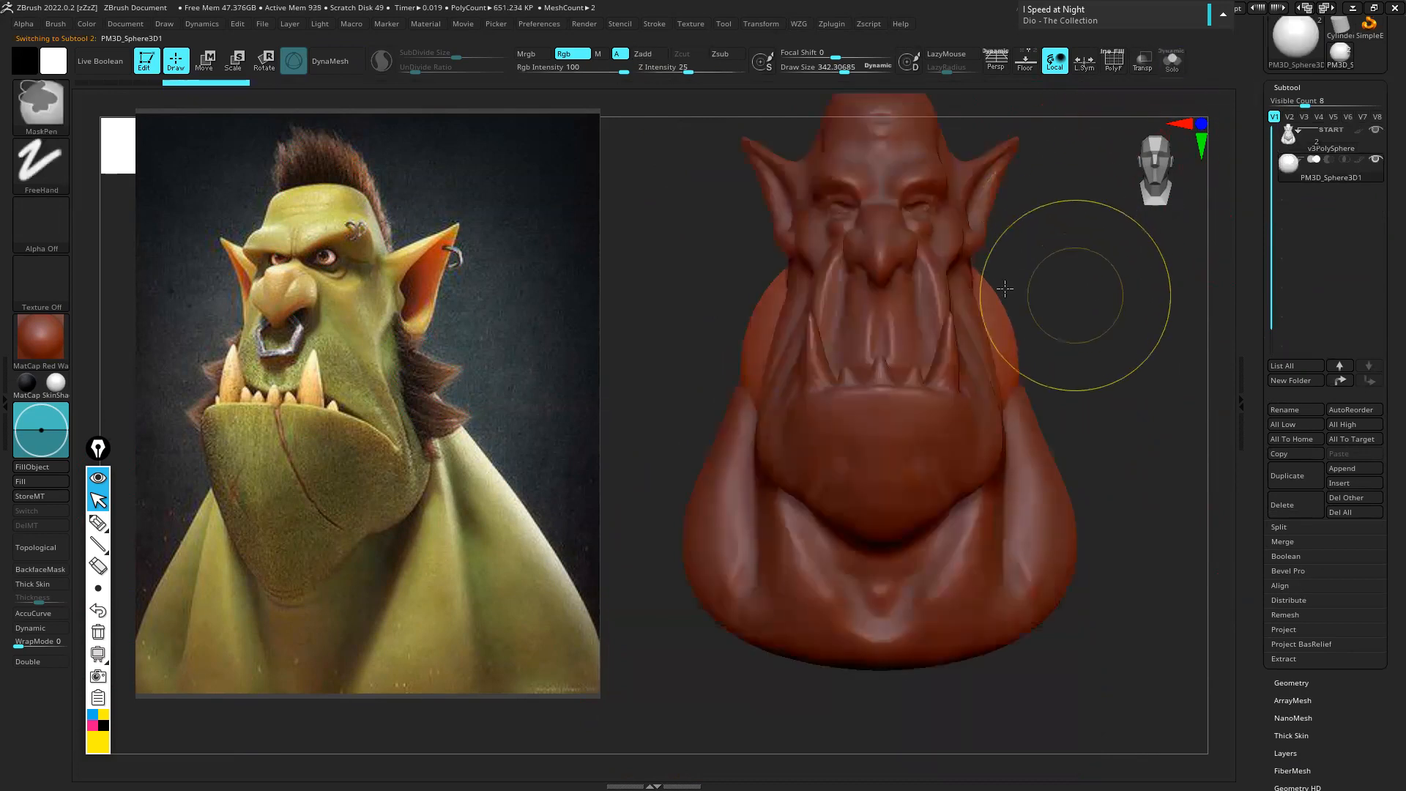
Choose the Move brush and frame the head and the sphere together in front view
{"action": "right_click_drag", "start_coordinate": [1004, 289], "coordinate": [1037, 313], "text": "ctrl"}
{"action": "mouse_move", "coordinate": [1016, 343]}
{"action": "left_mouse_down"}
{"action": "mouse_move", "coordinate": [1070, 361]}
{"action": "mouse_move", "coordinate": [934, 290]}
{"action": "left_mouse_up"}
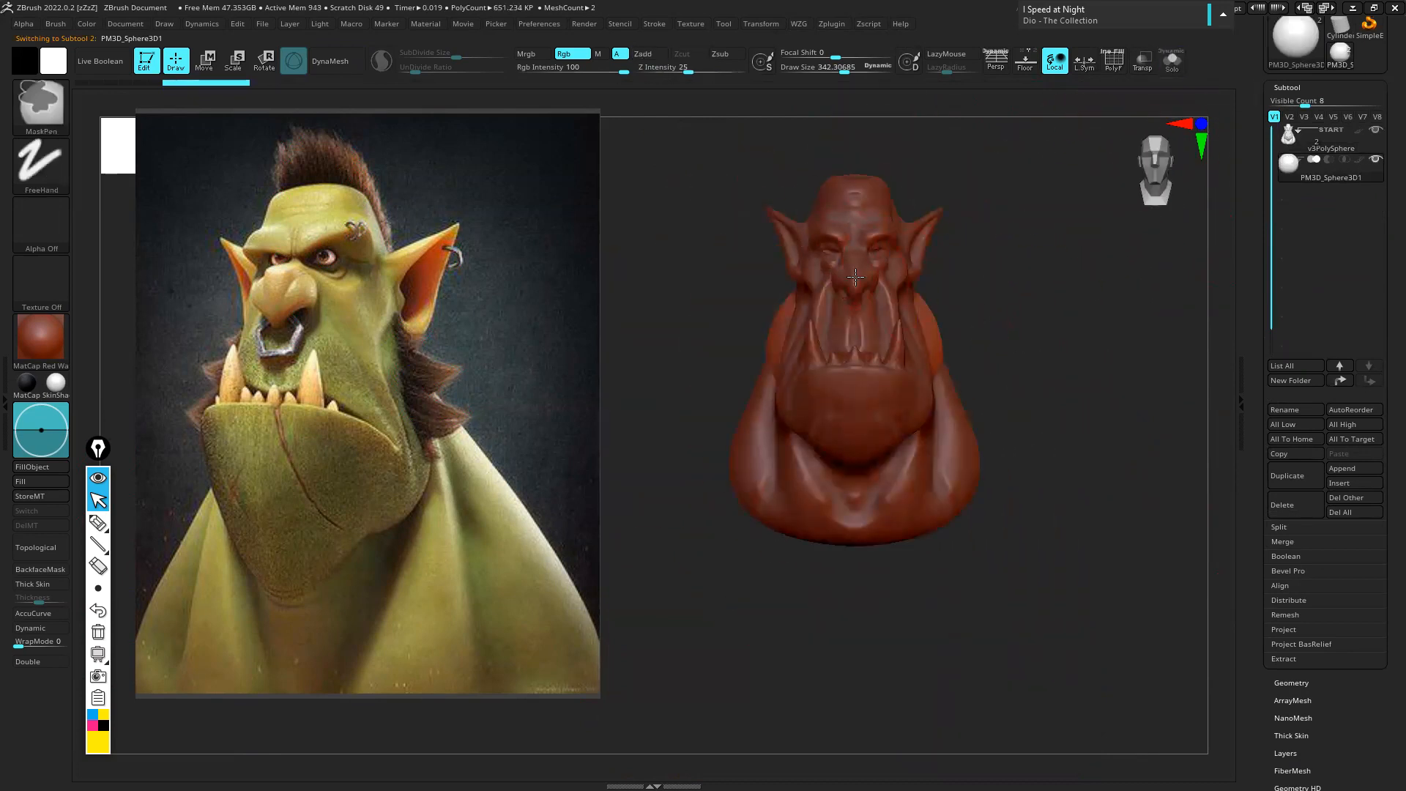
{"action": "right_click_drag", "start_coordinate": [842, 285], "coordinate": [904, 267], "text": "ctrl"}
{"action": "key", "text": "b"}
{"action": "key", "text": "m"}
{"action": "key", "text": "v"}
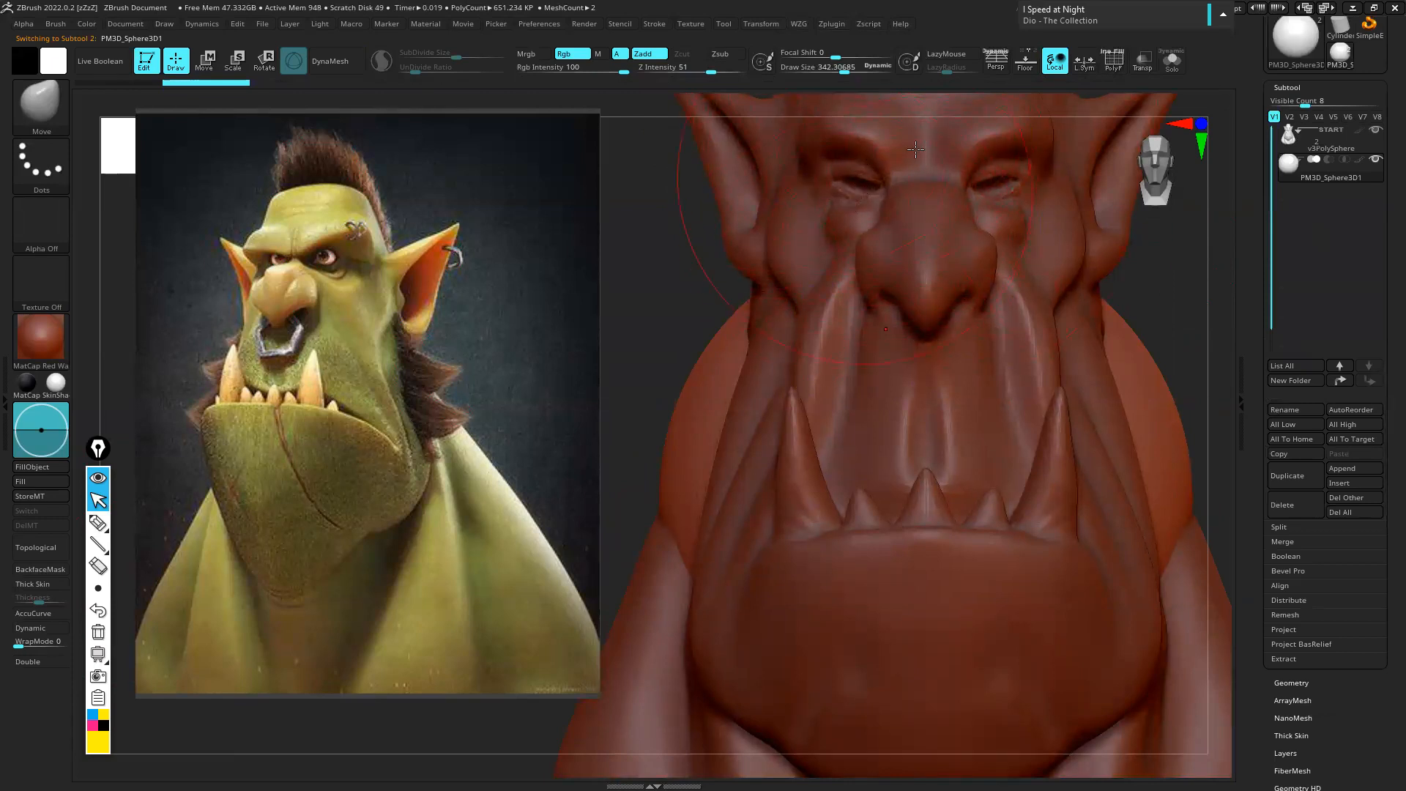
{"action": "right_click_drag", "start_coordinate": [855, 196], "coordinate": [888, 317], "text": "ctrl"}
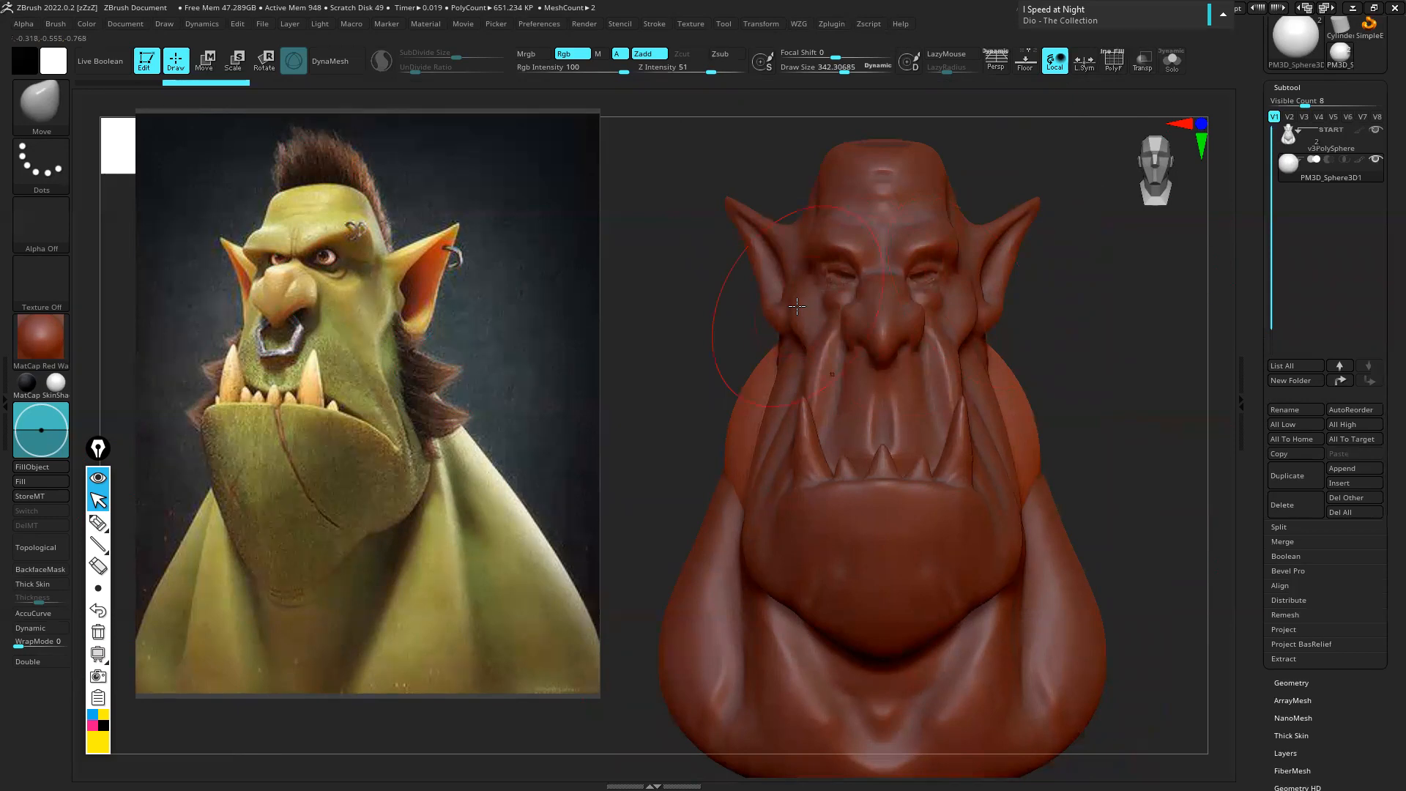
{"action": "left_click_drag", "start_coordinate": [1070, 286], "coordinate": [1036, 293]}
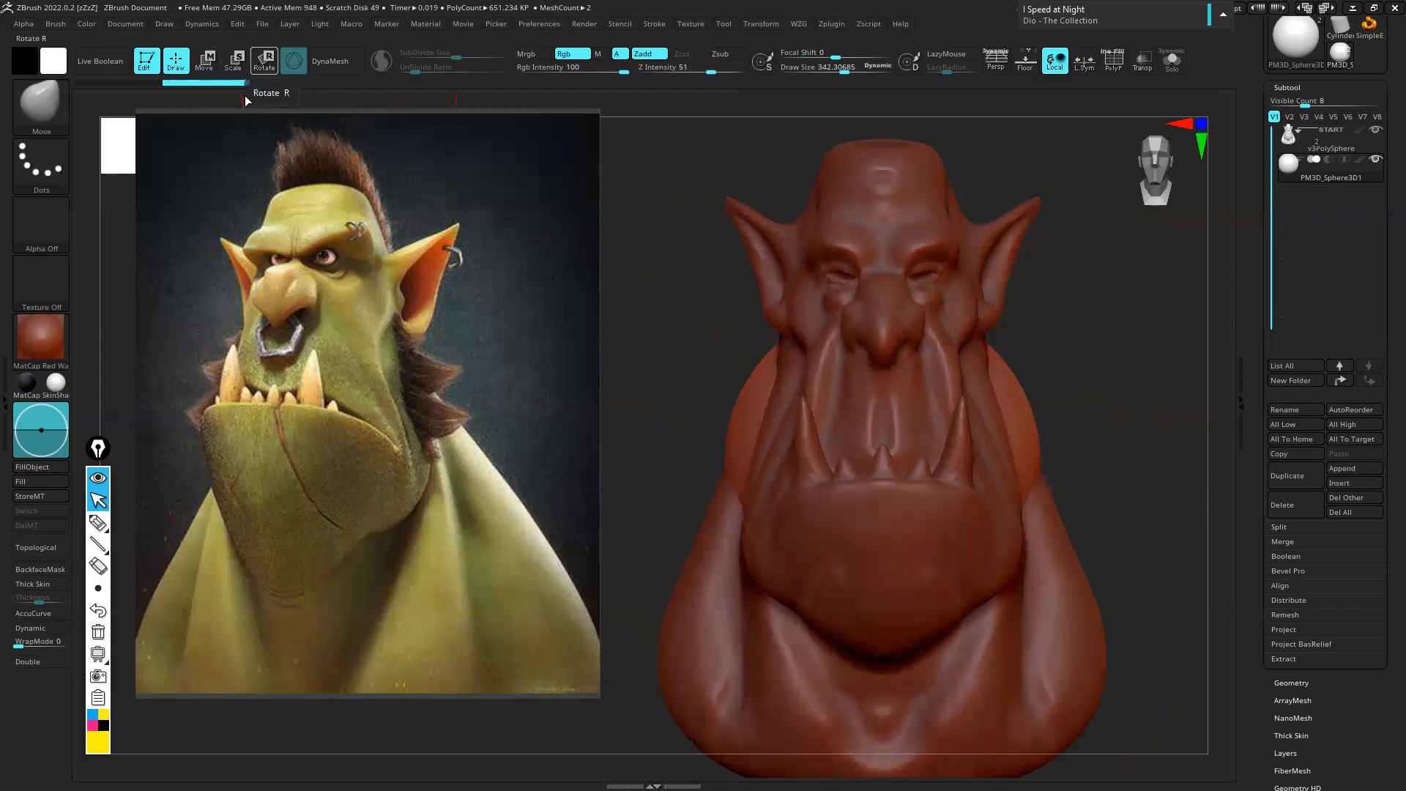
Mark the Move, Scale and Rotate modes and the PM3D_Sphere3D1 subtool with yellow boxes
{"action": "left_click", "coordinate": [98, 523]}
{"action": "mouse_move", "coordinate": [280, 53]}
{"action": "left_mouse_down"}
{"action": "mouse_move", "coordinate": [195, 44]}
{"action": "mouse_move", "coordinate": [271, 85]}
{"action": "mouse_move", "coordinate": [283, 42]}
{"action": "left_mouse_up"}
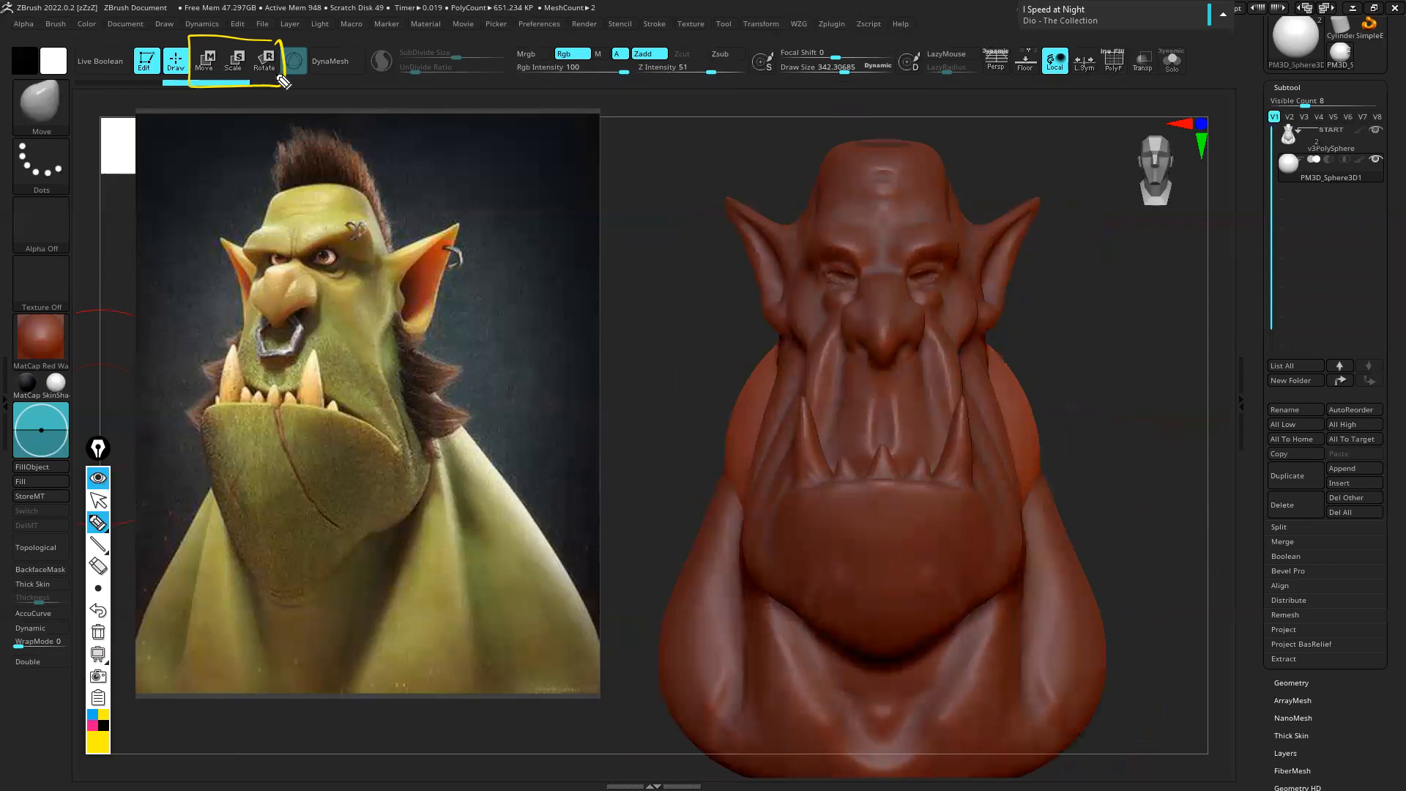
{"action": "mouse_move", "coordinate": [1376, 151]}
{"action": "left_mouse_down"}
{"action": "mouse_move", "coordinate": [1280, 150]}
{"action": "mouse_move", "coordinate": [1326, 183]}
{"action": "mouse_move", "coordinate": [1386, 159]}
{"action": "left_mouse_up"}
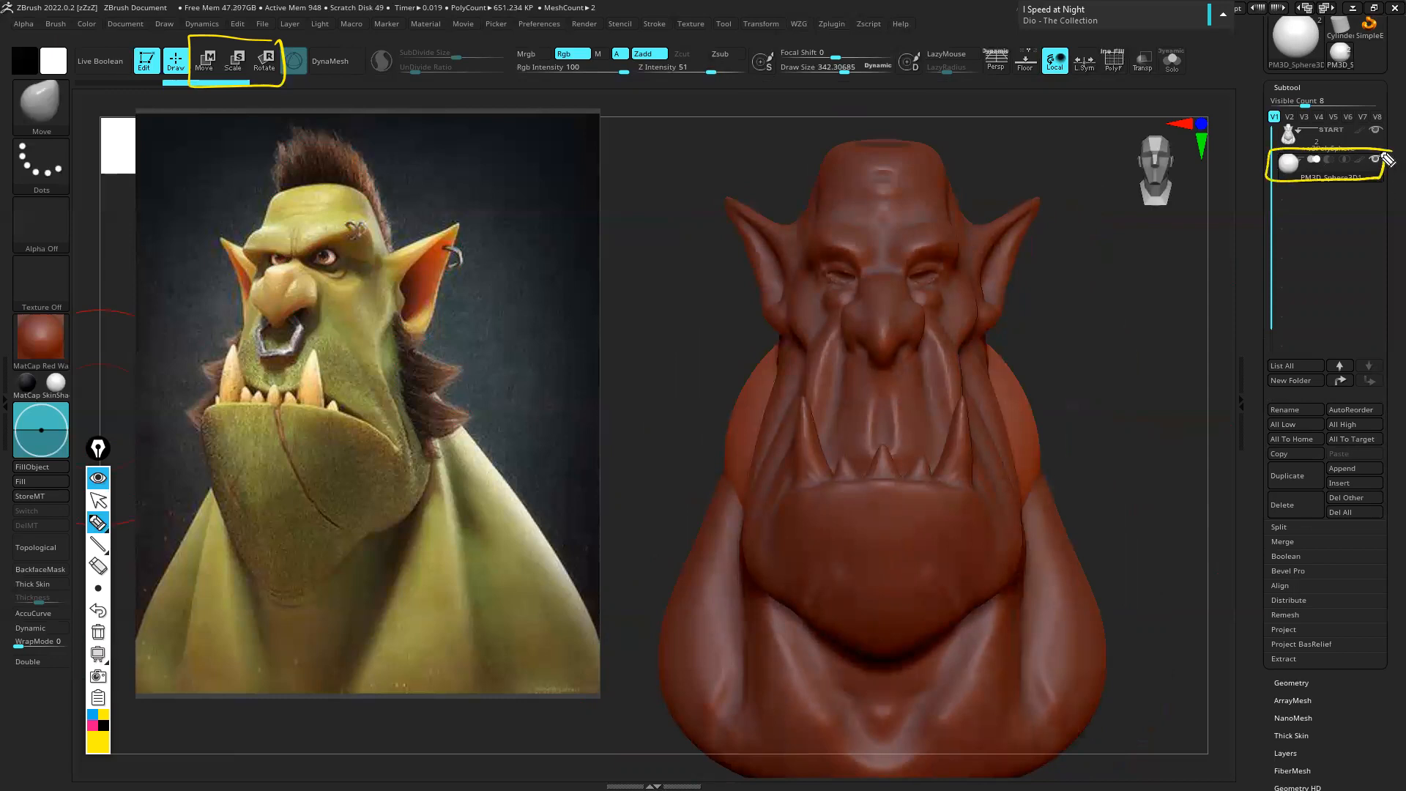
Leave annotation drawing and activate the Move gizmo on the PM3D_Sphere3D1 subtool
{"action": "left_click", "coordinate": [97, 501]}
{"action": "left_click", "coordinate": [205, 59]}
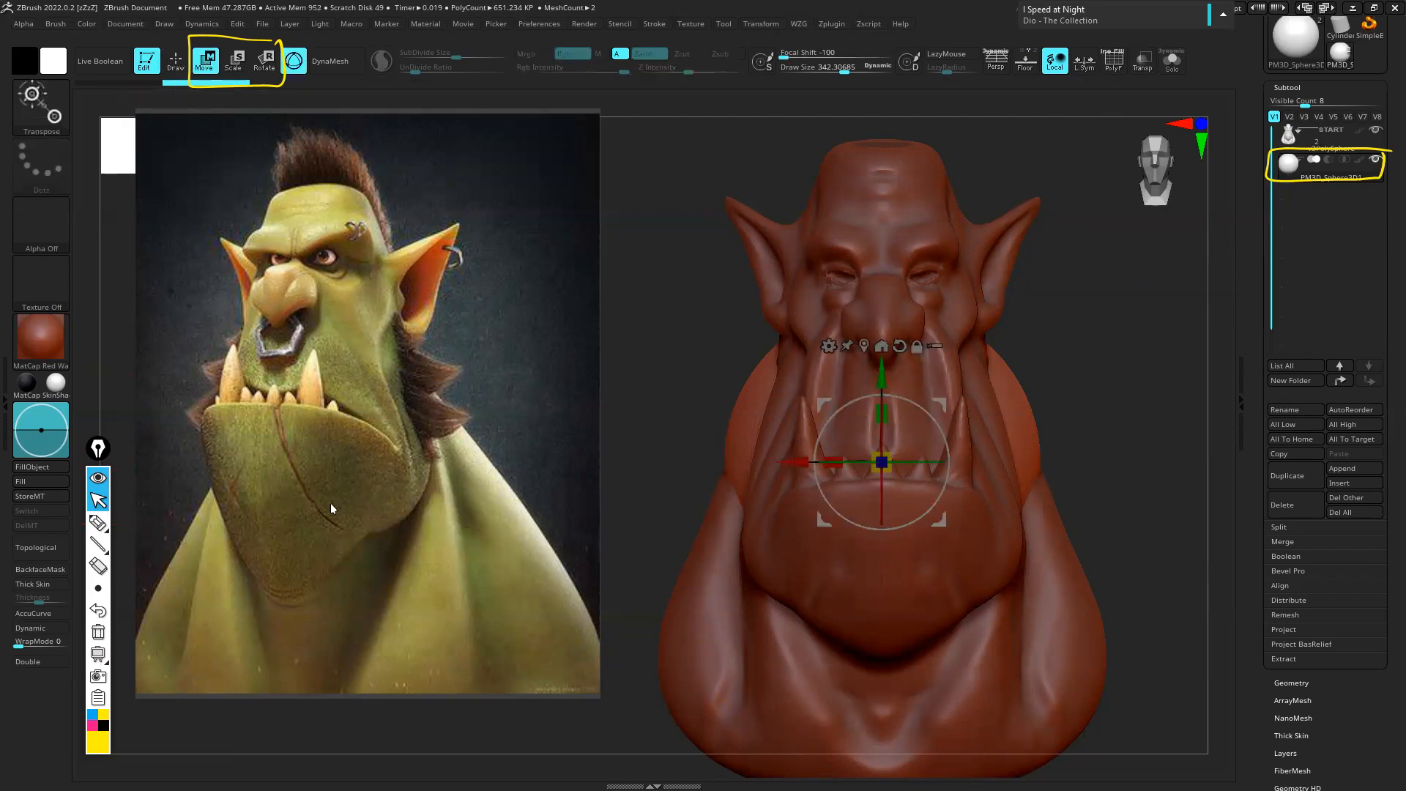
Cycle the sphere's gizmo repeatedly through the Scale, Rotate and Move modes, ending in Move mode
{"action": "key", "text": "e"}
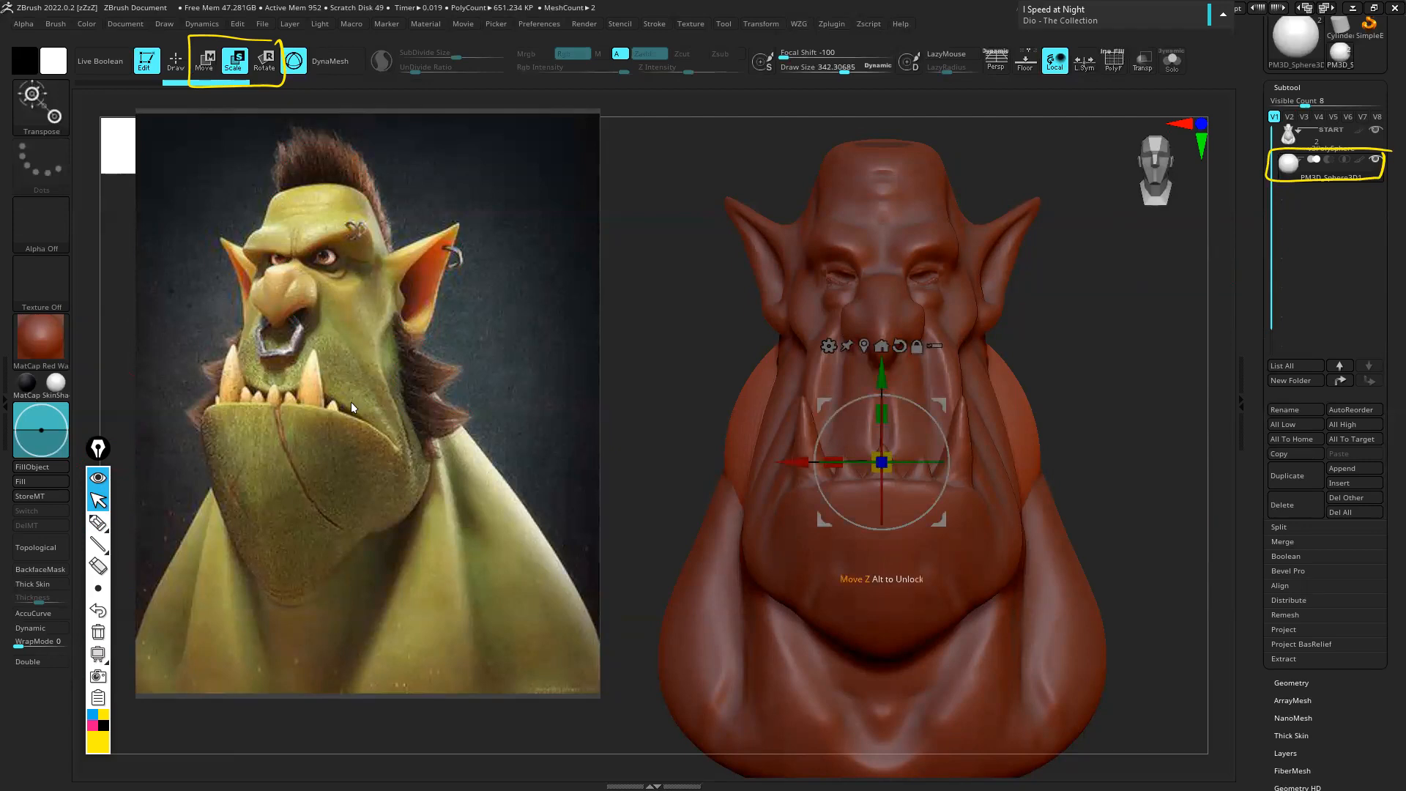
{"action": "key", "text": "r"}
{"action": "key", "text": "w"}
{"action": "key", "text": "e"}
{"action": "key", "text": "r"}
{"action": "key", "text": "e"}
{"action": "key", "text": "r"}
{"action": "key", "text": "w"}
{"action": "key", "text": "r"}
{"action": "key", "text": "e"}
{"action": "key", "text": "r"}
{"action": "key", "text": "e"}
{"action": "key", "text": "w"}
{"action": "key", "text": "e"}
{"action": "key", "text": "r"}
{"action": "key", "text": "w"}
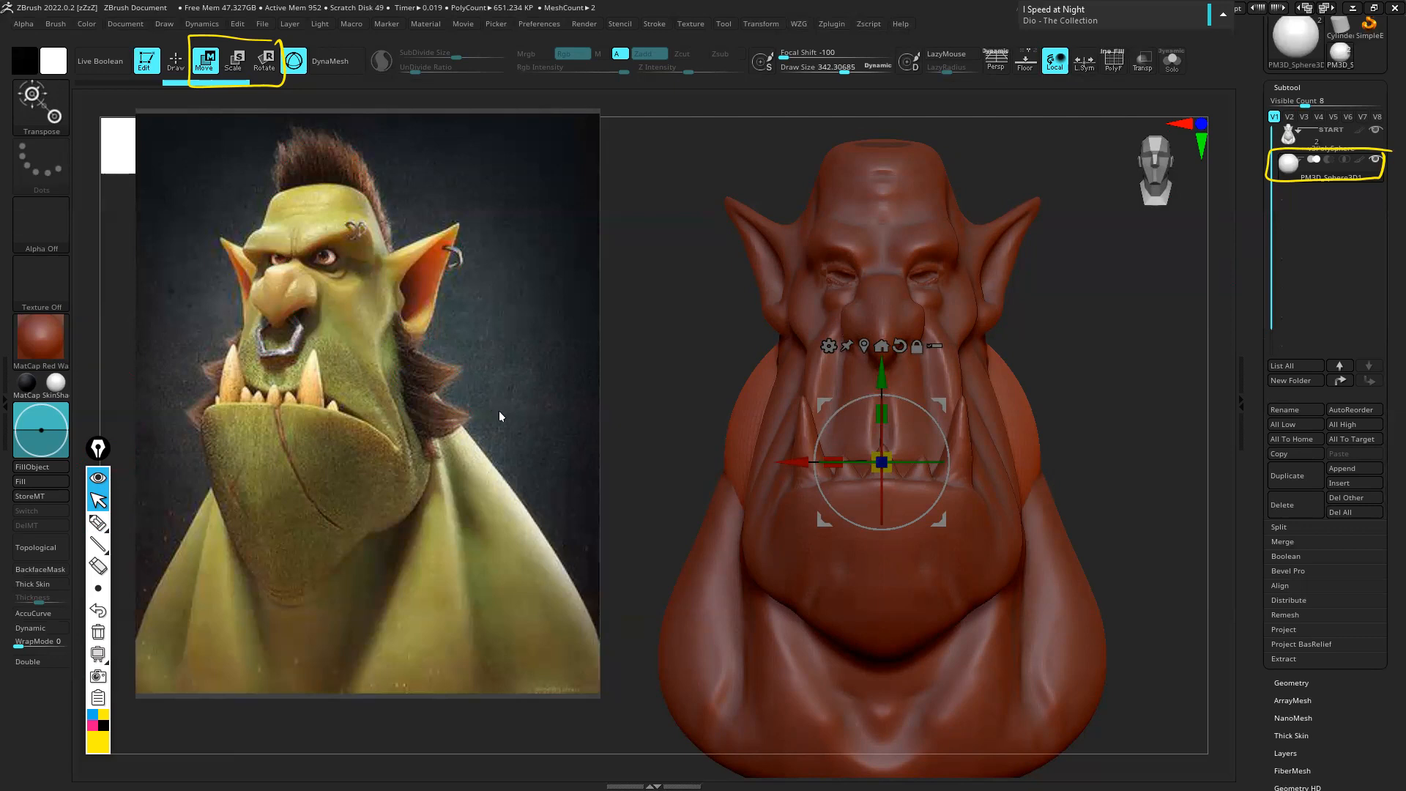
{"action": "key", "text": "e"}
{"action": "key", "text": "e"}
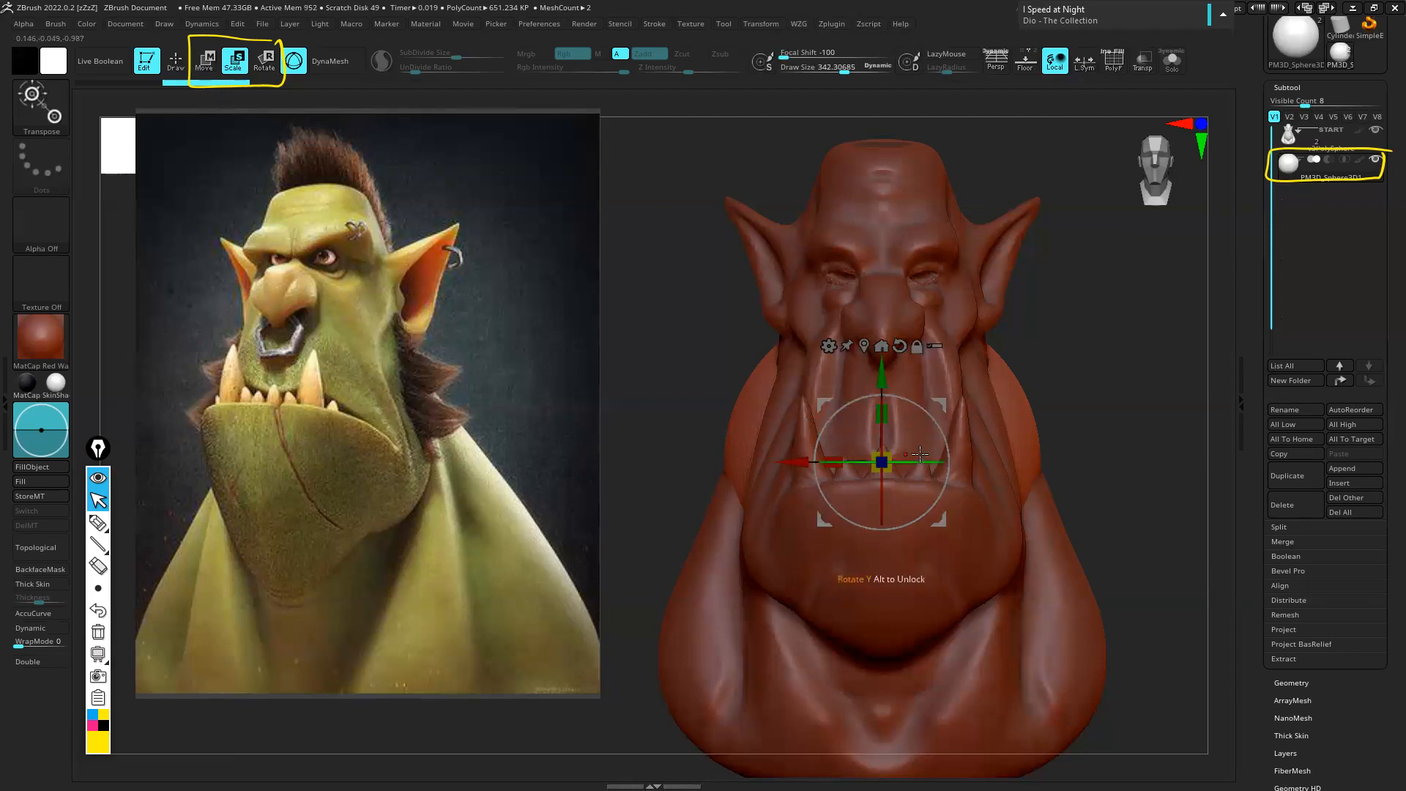
{"action": "key", "text": "r"}
{"action": "key", "text": "w"}
{"action": "key", "text": "e"}
{"action": "key", "text": "r"}
{"action": "key", "text": "w"}
{"action": "key", "text": "r"}
{"action": "key", "text": "w"}
{"action": "key", "text": "e"}
{"action": "key", "text": "r"}
{"action": "key", "text": "w"}
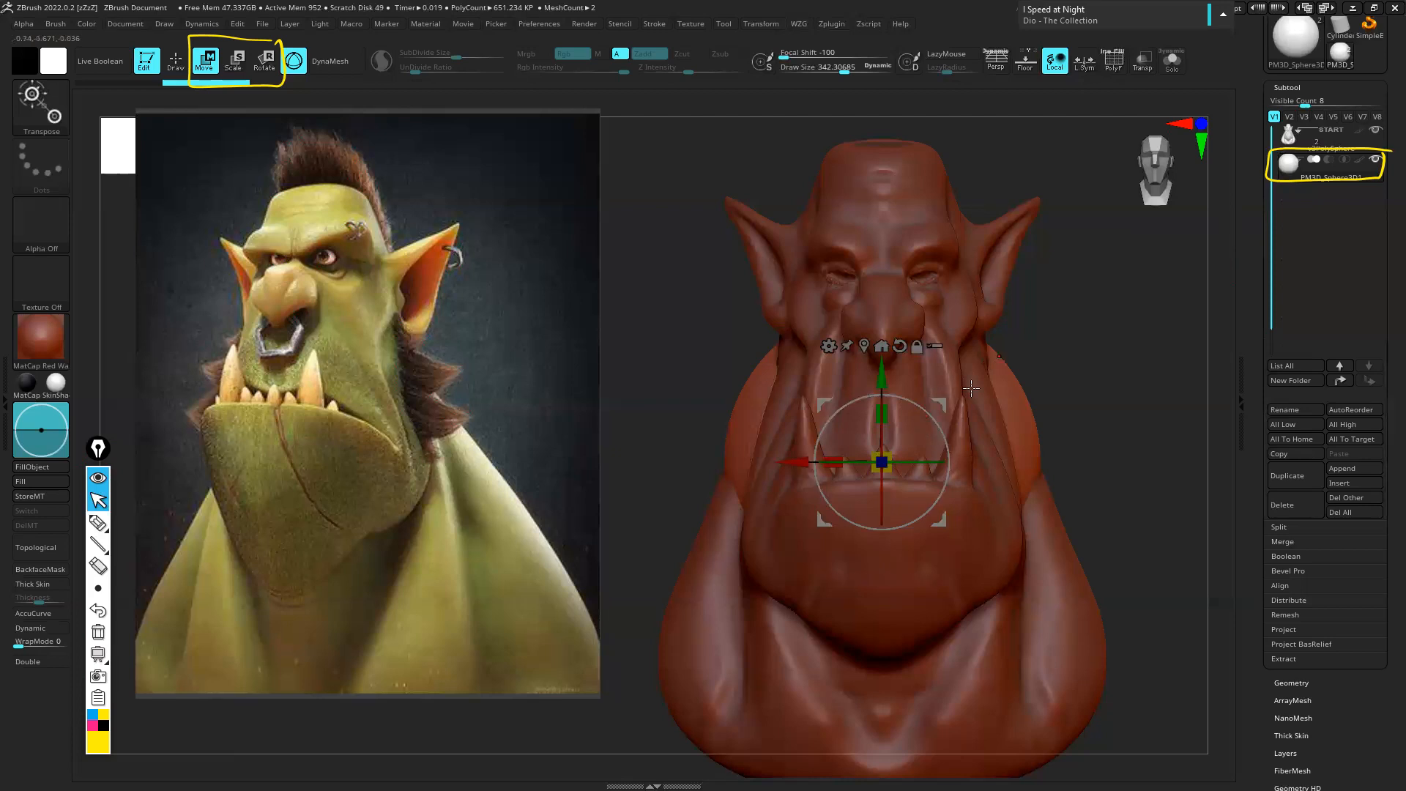
Circle the gizmo's four corner brackets in yellow and label them "mover" with an arrow
{"action": "left_click", "coordinate": [96, 524]}
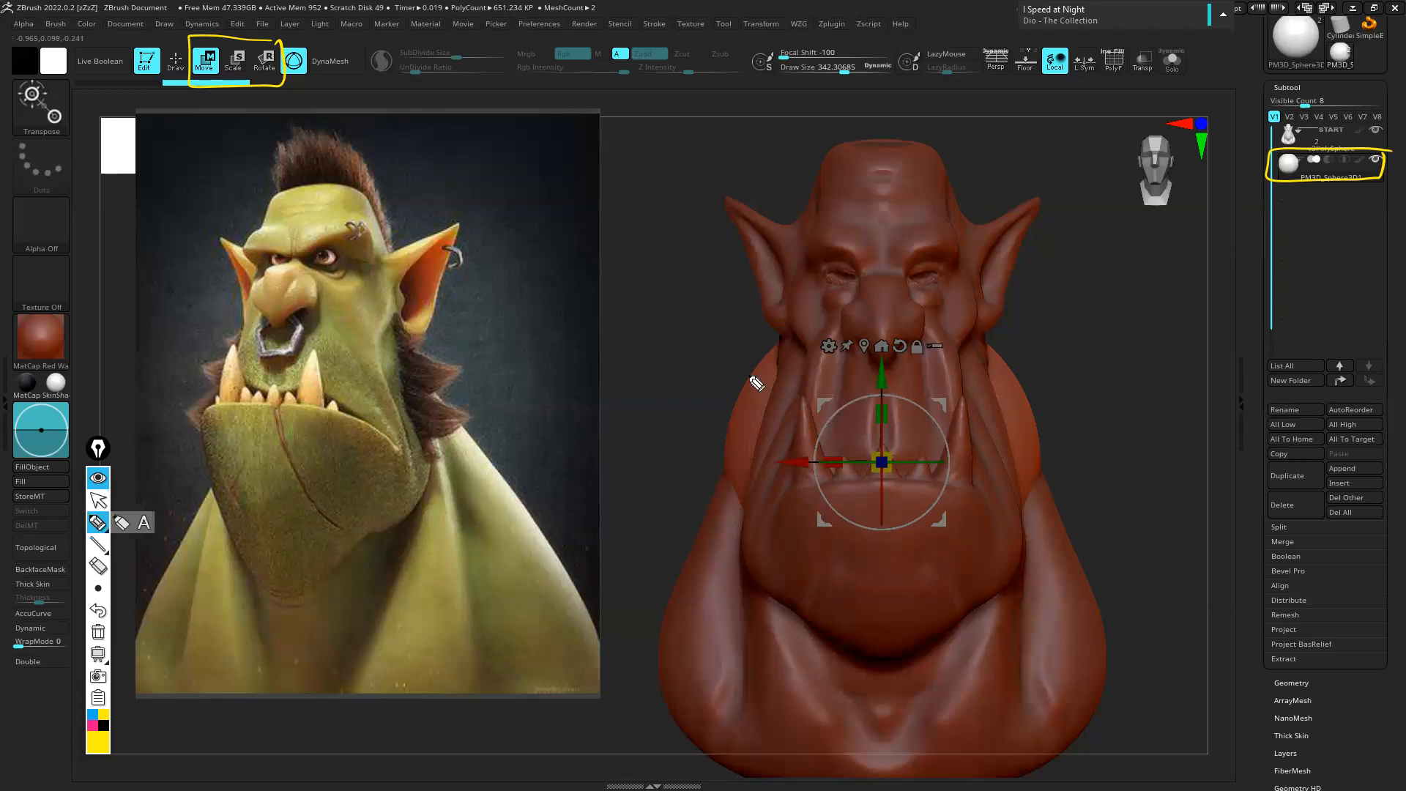
{"action": "mouse_move", "coordinate": [952, 507]}
{"action": "left_mouse_down"}
{"action": "mouse_move", "coordinate": [934, 530]}
{"action": "mouse_move", "coordinate": [954, 505]}
{"action": "left_mouse_up"}
{"action": "mouse_move", "coordinate": [824, 507]}
{"action": "left_mouse_down"}
{"action": "mouse_move", "coordinate": [813, 530]}
{"action": "mouse_move", "coordinate": [835, 509]}
{"action": "left_mouse_up"}
{"action": "left_click_drag", "start_coordinate": [839, 389], "coordinate": [841, 395]}
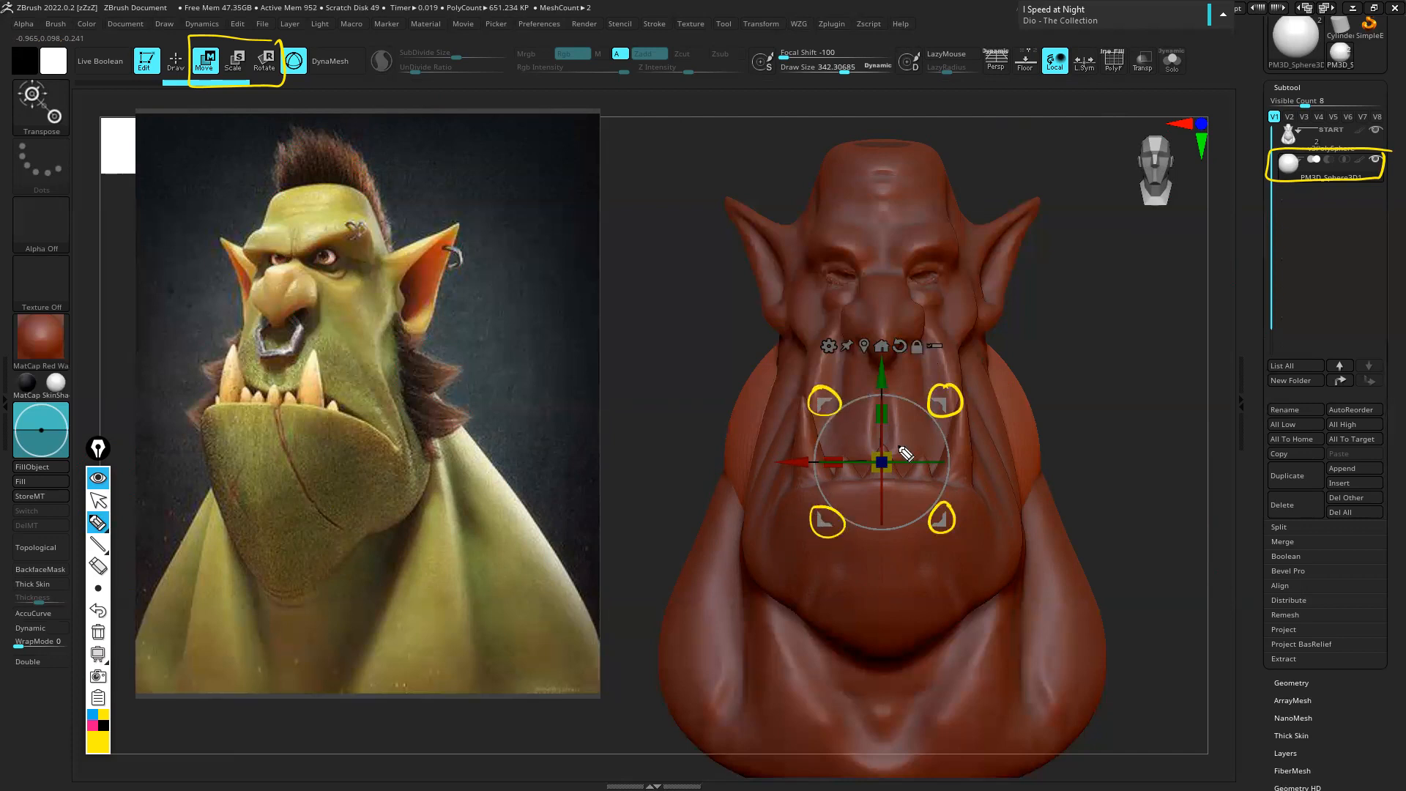
{"action": "left_click_drag", "start_coordinate": [972, 399], "coordinate": [1099, 388]}
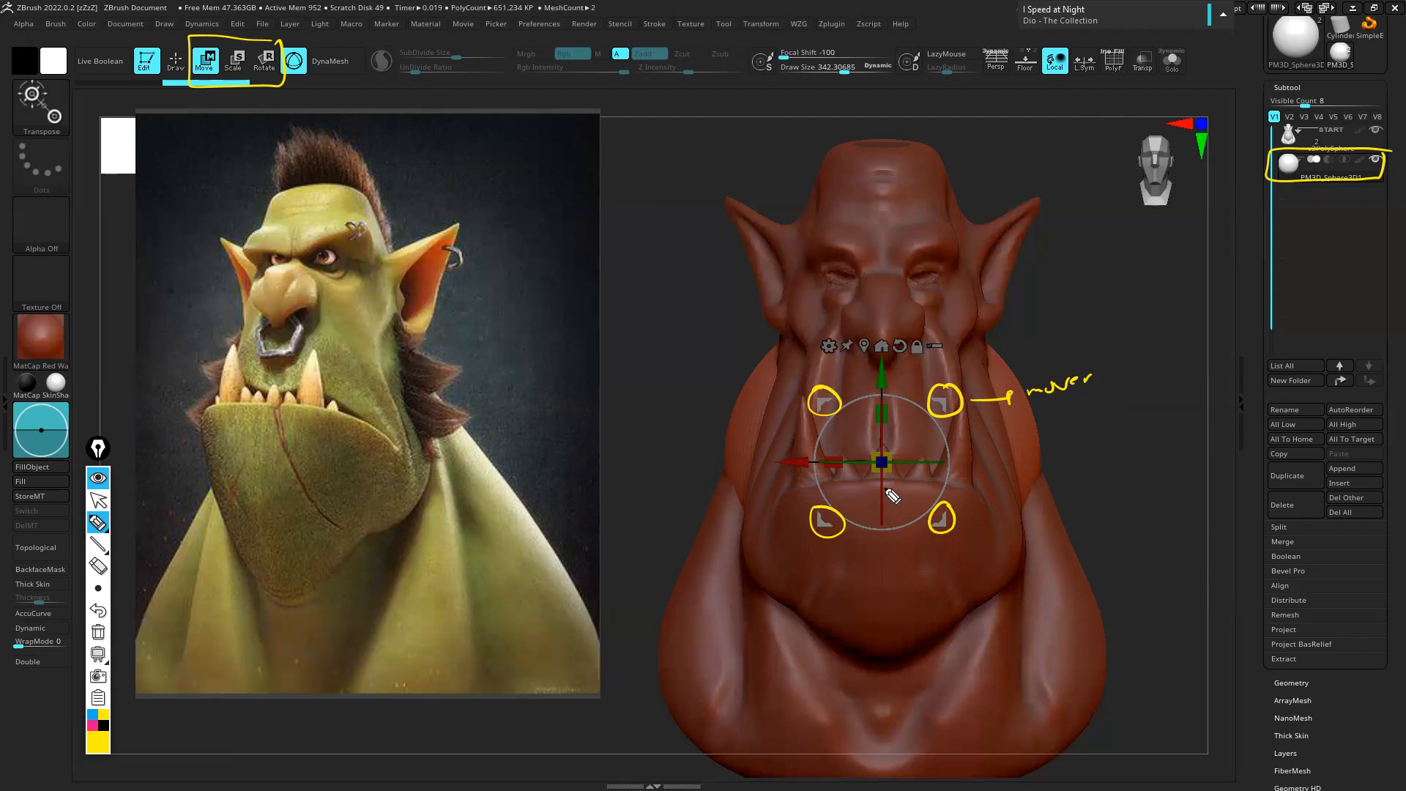
Outline the gizmo's axis arrows in yellow and add direction arrows labelled Y, X and Z
{"action": "mouse_move", "coordinate": [881, 350]}
{"action": "left_mouse_down"}
{"action": "mouse_move", "coordinate": [866, 390]}
{"action": "mouse_move", "coordinate": [888, 344]}
{"action": "left_mouse_up"}
{"action": "mouse_move", "coordinate": [762, 459]}
{"action": "left_mouse_down"}
{"action": "mouse_move", "coordinate": [809, 447]}
{"action": "mouse_move", "coordinate": [811, 477]}
{"action": "mouse_move", "coordinate": [760, 459]}
{"action": "left_mouse_up"}
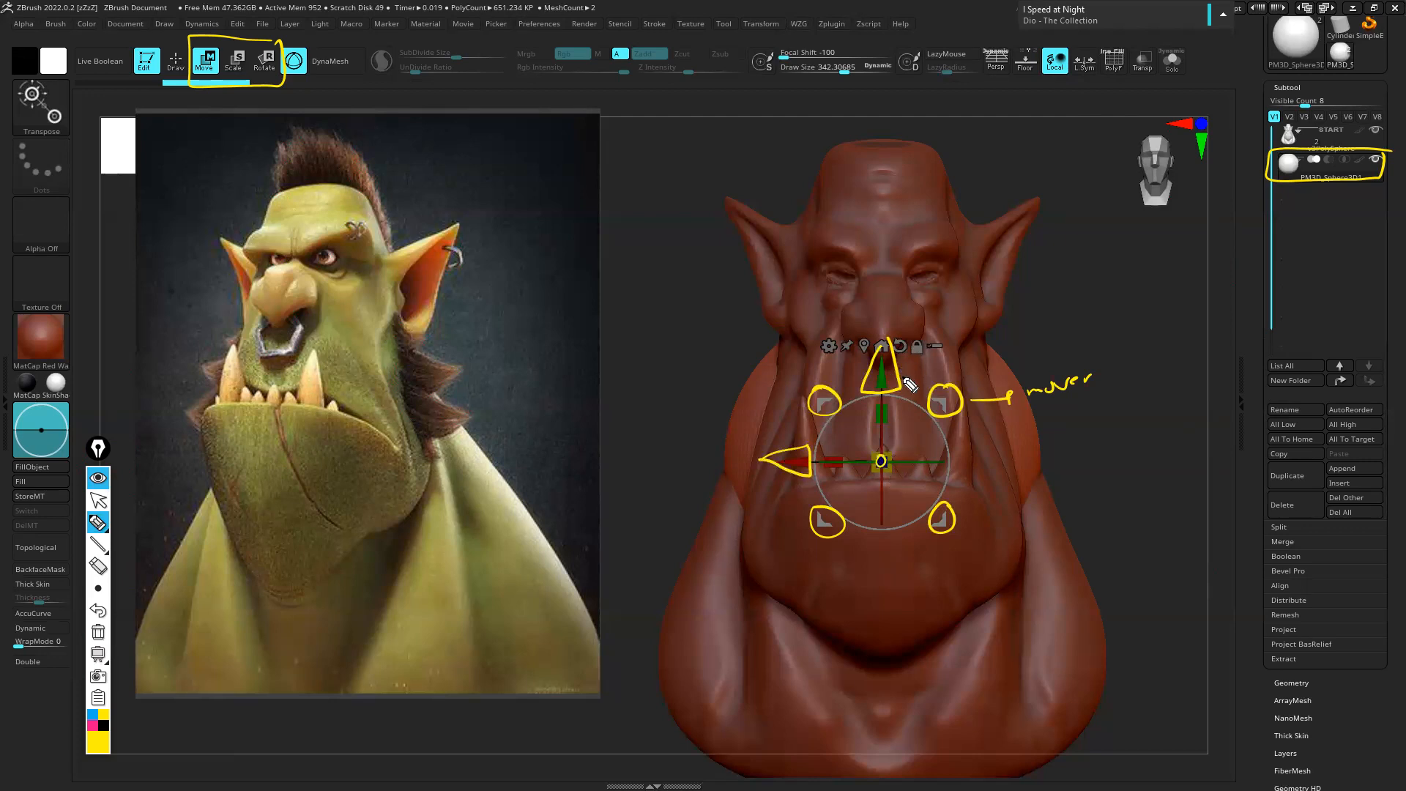
{"action": "left_click_drag", "start_coordinate": [895, 373], "coordinate": [922, 366]}
{"action": "mouse_move", "coordinate": [954, 300]}
{"action": "left_mouse_down"}
{"action": "mouse_move", "coordinate": [952, 205]}
{"action": "mouse_move", "coordinate": [959, 299]}
{"action": "mouse_move", "coordinate": [970, 266]}
{"action": "left_mouse_up"}
{"action": "left_click_drag", "start_coordinate": [977, 252], "coordinate": [969, 275]}
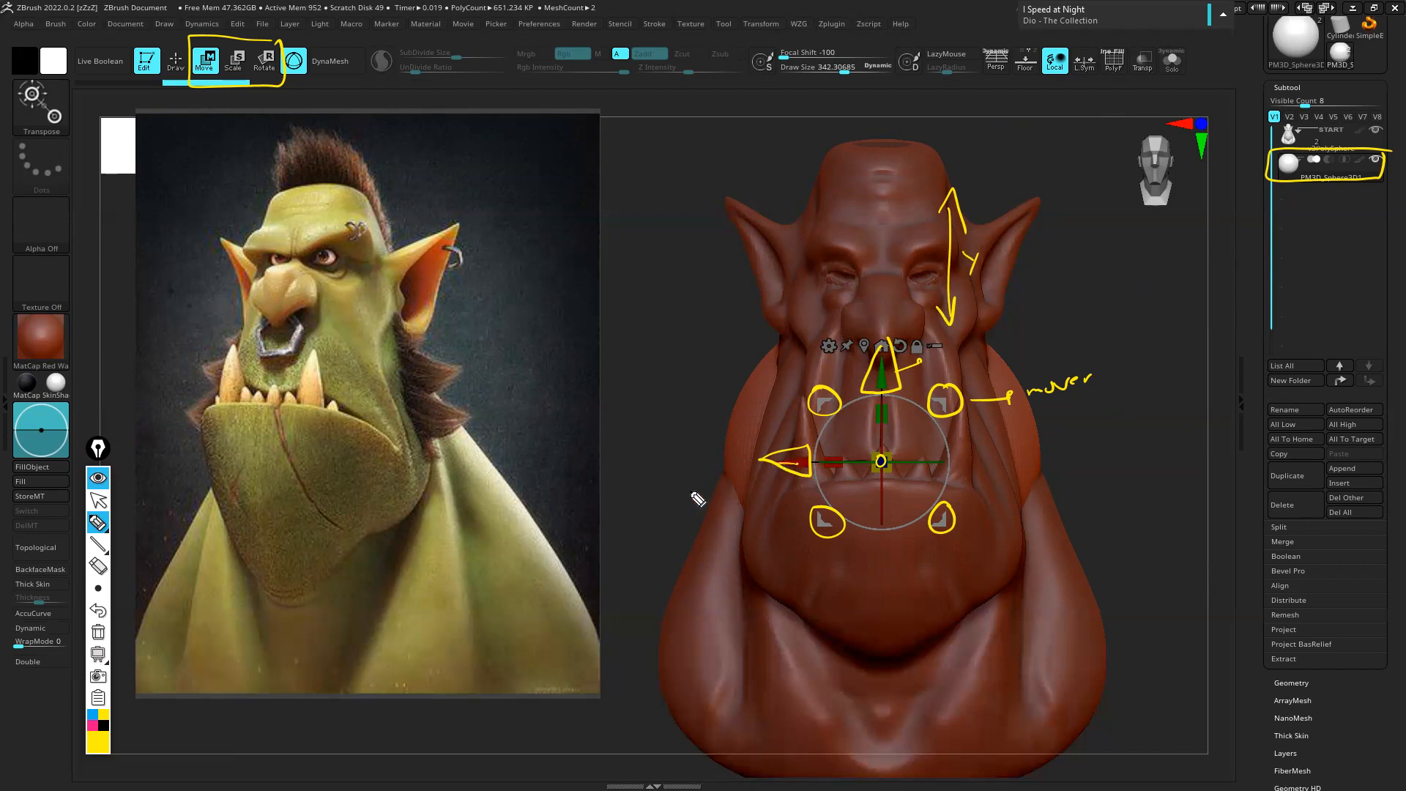
{"action": "mouse_move", "coordinate": [660, 486]}
{"action": "left_mouse_down"}
{"action": "mouse_move", "coordinate": [740, 481]}
{"action": "mouse_move", "coordinate": [673, 494]}
{"action": "mouse_move", "coordinate": [712, 495]}
{"action": "left_mouse_up"}
{"action": "left_click_drag", "start_coordinate": [698, 502], "coordinate": [709, 504]}
{"action": "mouse_move", "coordinate": [968, 506]}
{"action": "left_mouse_down"}
{"action": "mouse_move", "coordinate": [983, 514]}
{"action": "mouse_move", "coordinate": [938, 495]}
{"action": "mouse_move", "coordinate": [964, 505]}
{"action": "left_mouse_up"}
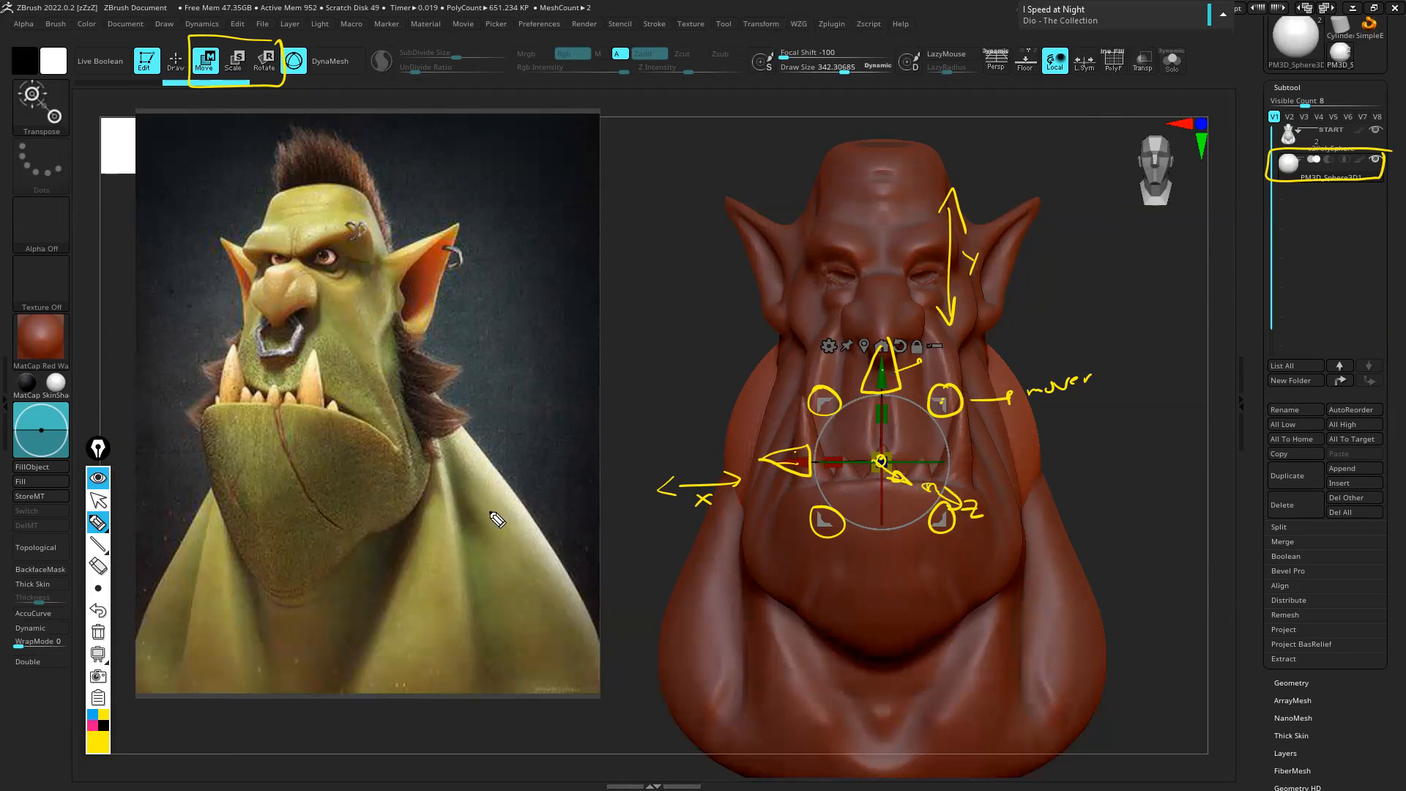
Circle the gizmo's axis scale squares and its centre in pink, and clear all annotations
{"action": "left_click", "coordinate": [92, 725]}
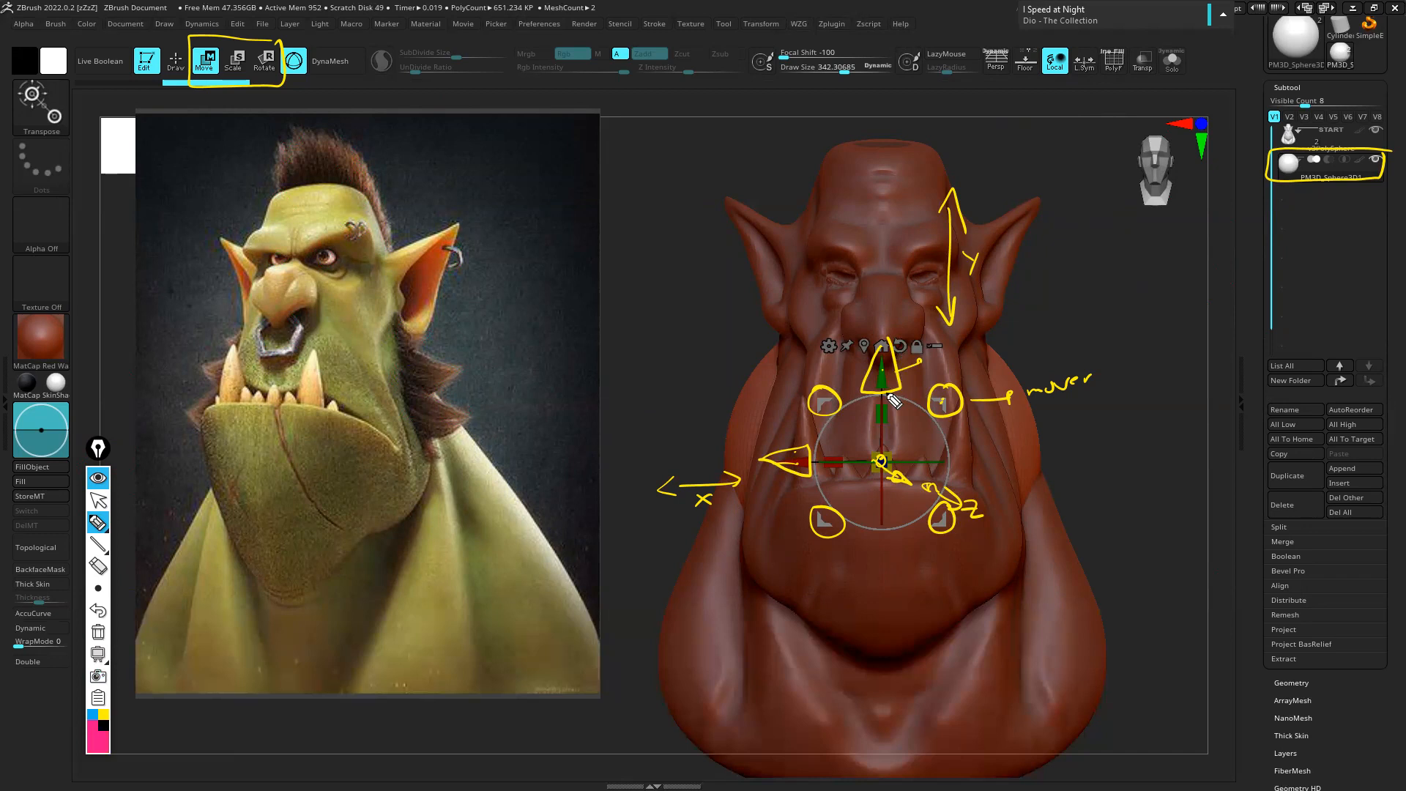
{"action": "mouse_move", "coordinate": [890, 403]}
{"action": "left_mouse_down"}
{"action": "mouse_move", "coordinate": [873, 422]}
{"action": "mouse_move", "coordinate": [891, 409]}
{"action": "left_mouse_up"}
{"action": "left_click_drag", "start_coordinate": [842, 452], "coordinate": [889, 478]}
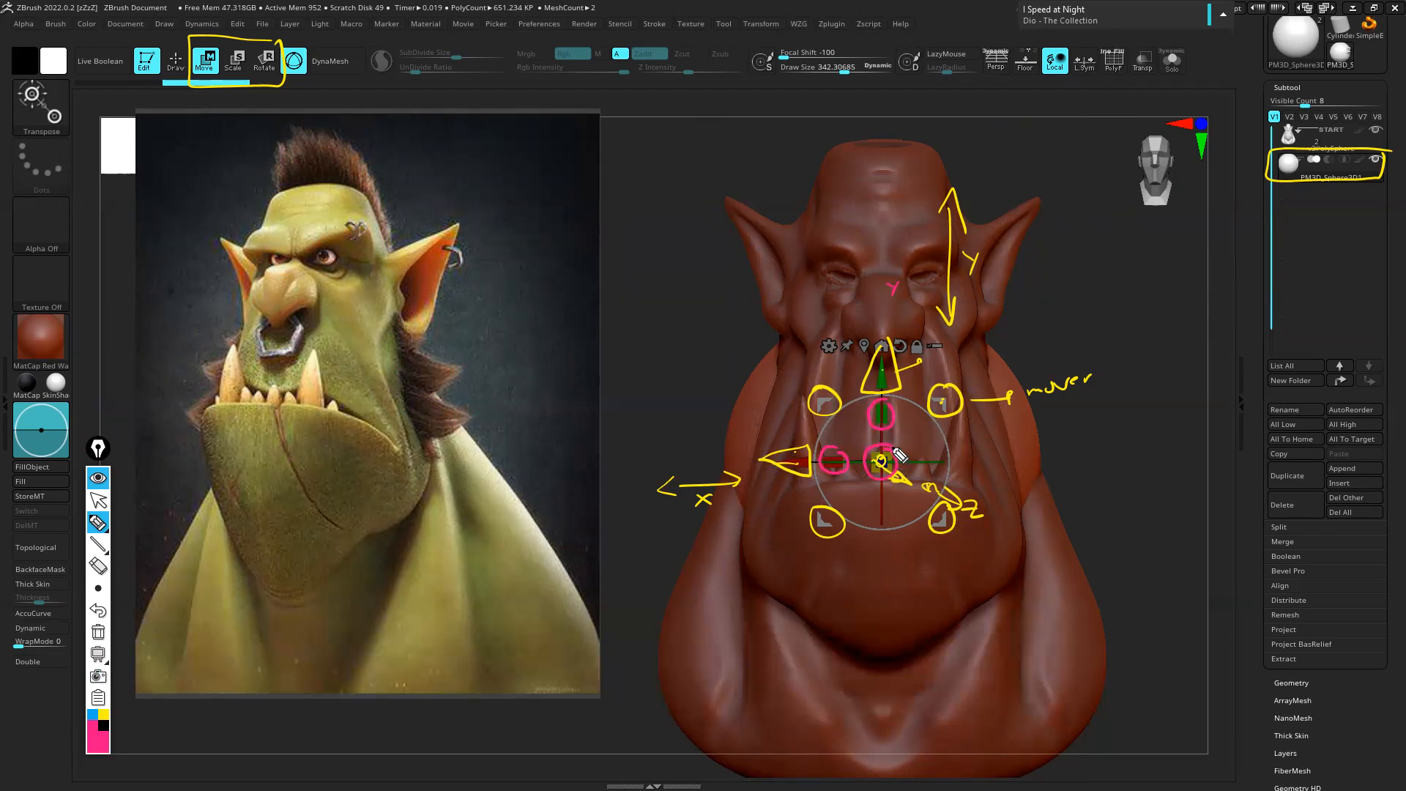
{"action": "left_click", "coordinate": [98, 631]}
Trace the gizmo's rotation lines and outer circle in pink, and clear the annotations to leave drawing
{"action": "left_click_drag", "start_coordinate": [916, 435], "coordinate": [909, 441]}
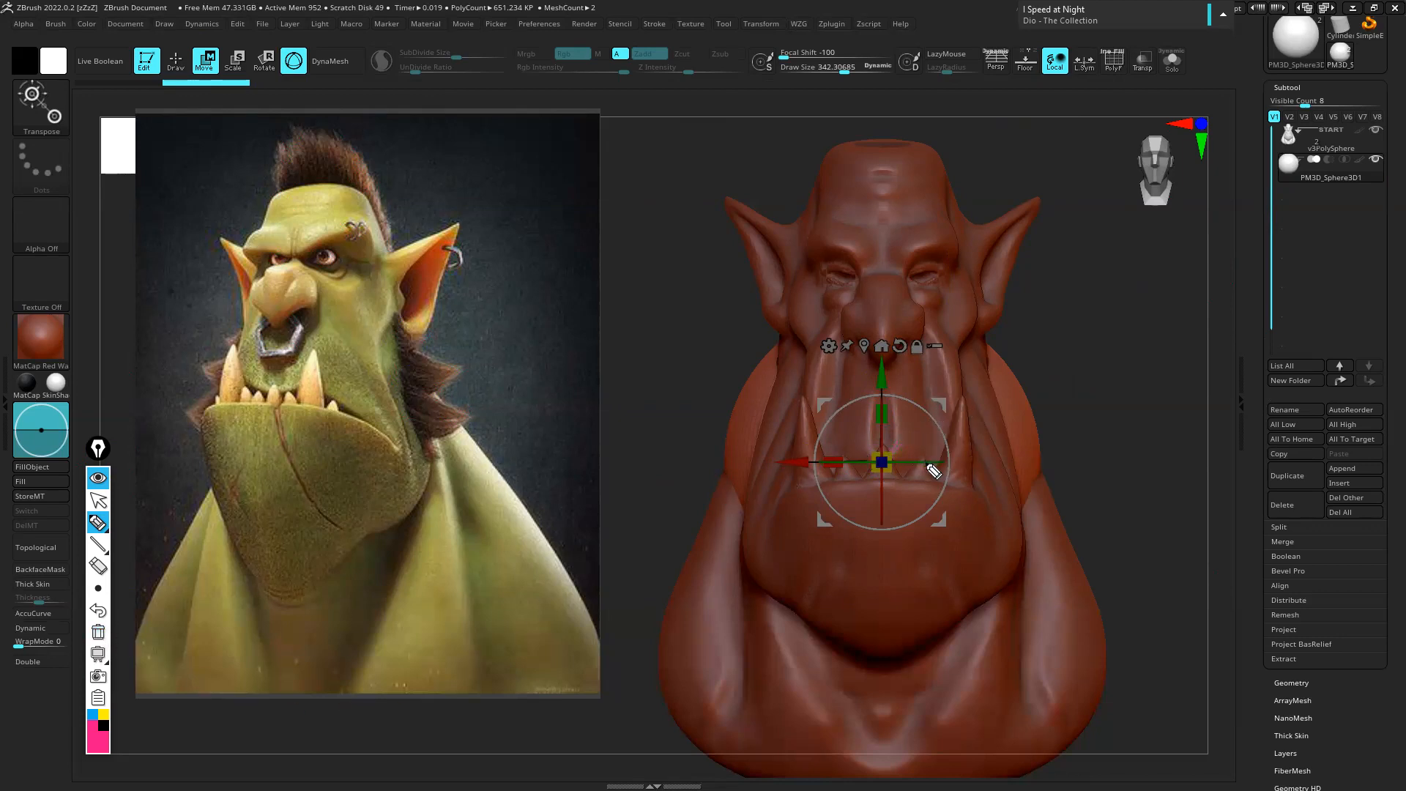
{"action": "left_click_drag", "start_coordinate": [899, 464], "coordinate": [942, 463]}
{"action": "left_click_drag", "start_coordinate": [885, 405], "coordinate": [883, 512]}
{"action": "mouse_move", "coordinate": [915, 405]}
{"action": "left_mouse_down"}
{"action": "mouse_move", "coordinate": [948, 446]}
{"action": "mouse_move", "coordinate": [936, 517]}
{"action": "mouse_move", "coordinate": [824, 494]}
{"action": "mouse_move", "coordinate": [844, 421]}
{"action": "left_mouse_up"}
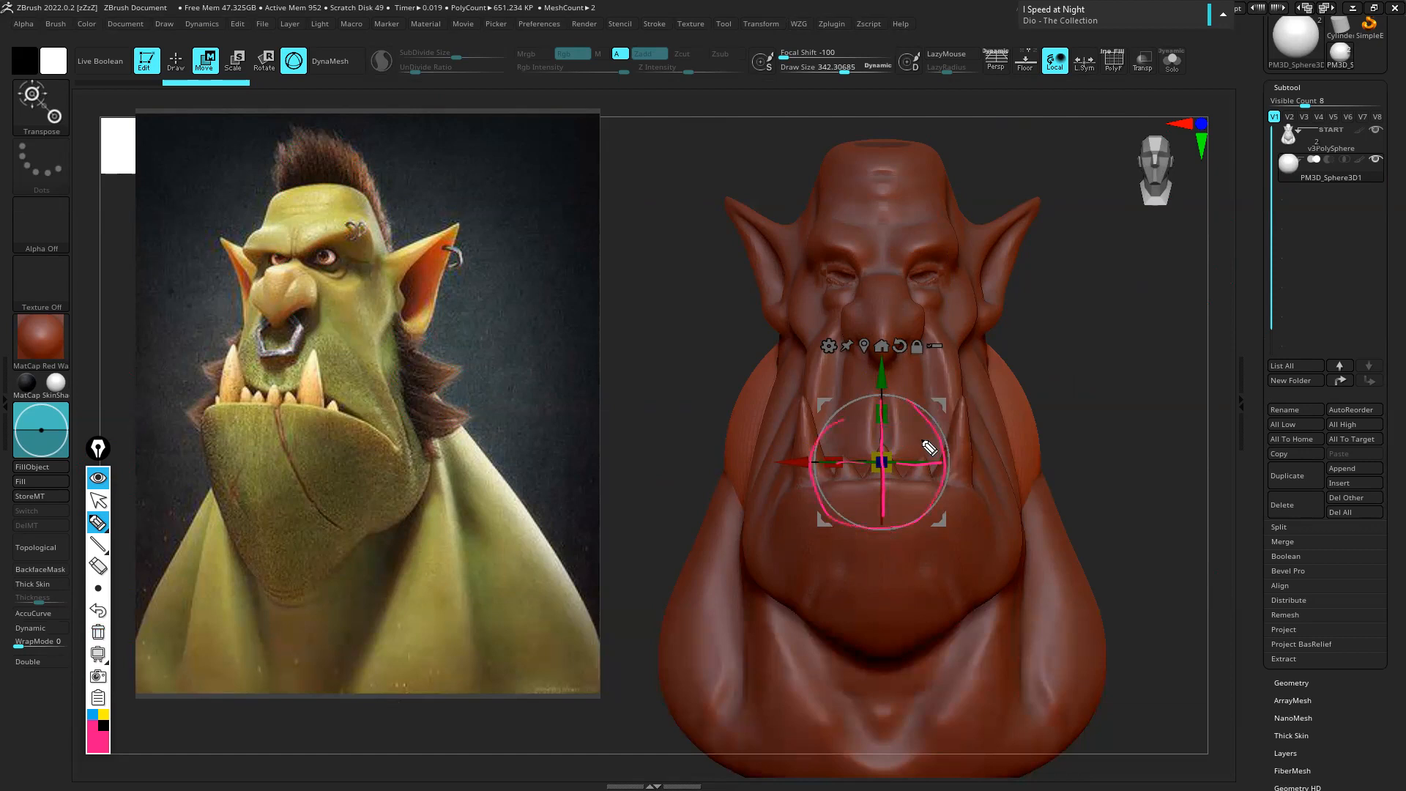
{"action": "left_click", "coordinate": [98, 631]}
{"action": "left_click", "coordinate": [98, 500]}
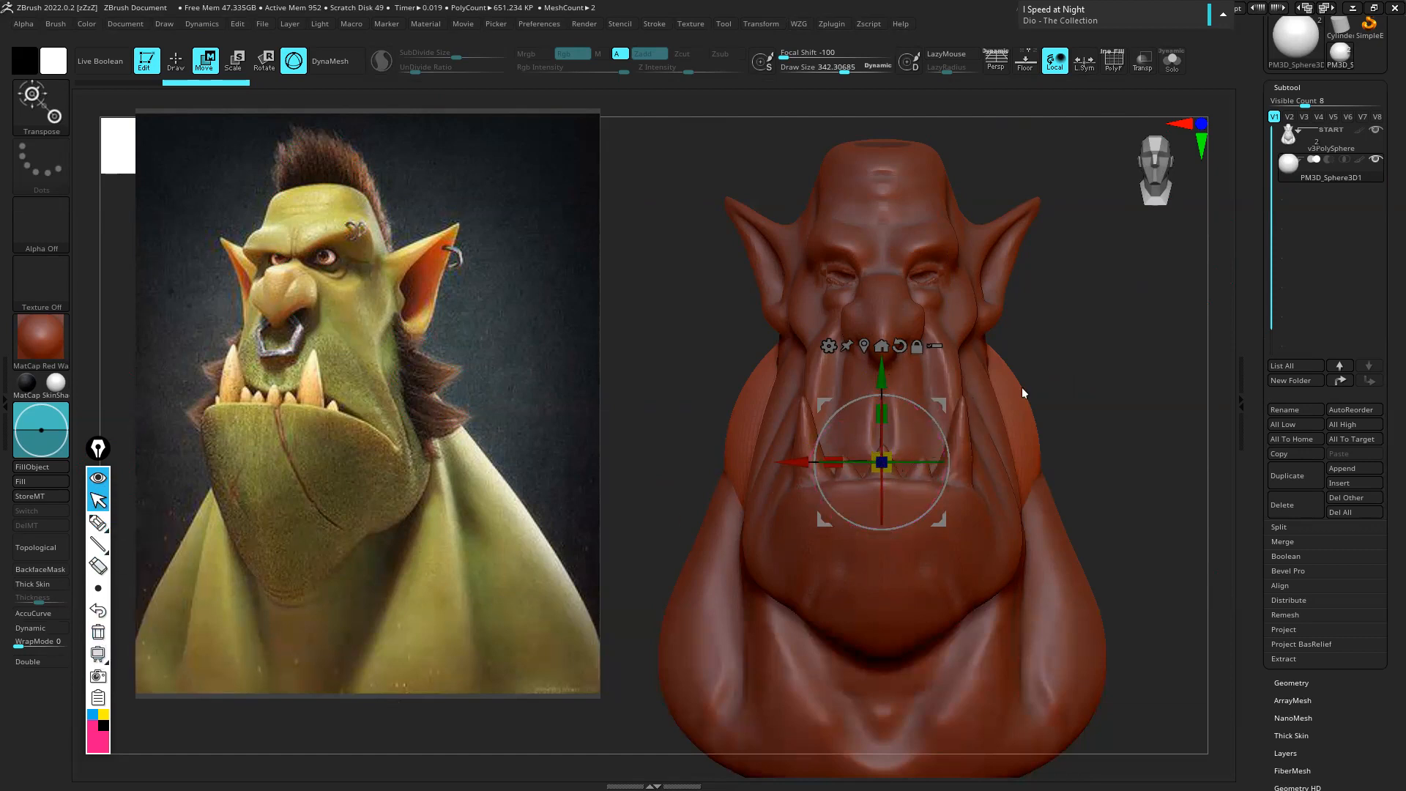
Move and rotate the sphere freely with the gizmo, and place it in front of the orc's face
{"action": "mouse_move", "coordinate": [1071, 381]}
{"action": "right_mouse_down"}
{"action": "mouse_move", "coordinate": [1079, 393]}
{"action": "mouse_move", "coordinate": [1075, 358]}
{"action": "mouse_move", "coordinate": [995, 363]}
{"action": "mouse_move", "coordinate": [1075, 423]}
{"action": "mouse_move", "coordinate": [996, 389]}
{"action": "mouse_move", "coordinate": [1075, 385]}
{"action": "right_mouse_up"}
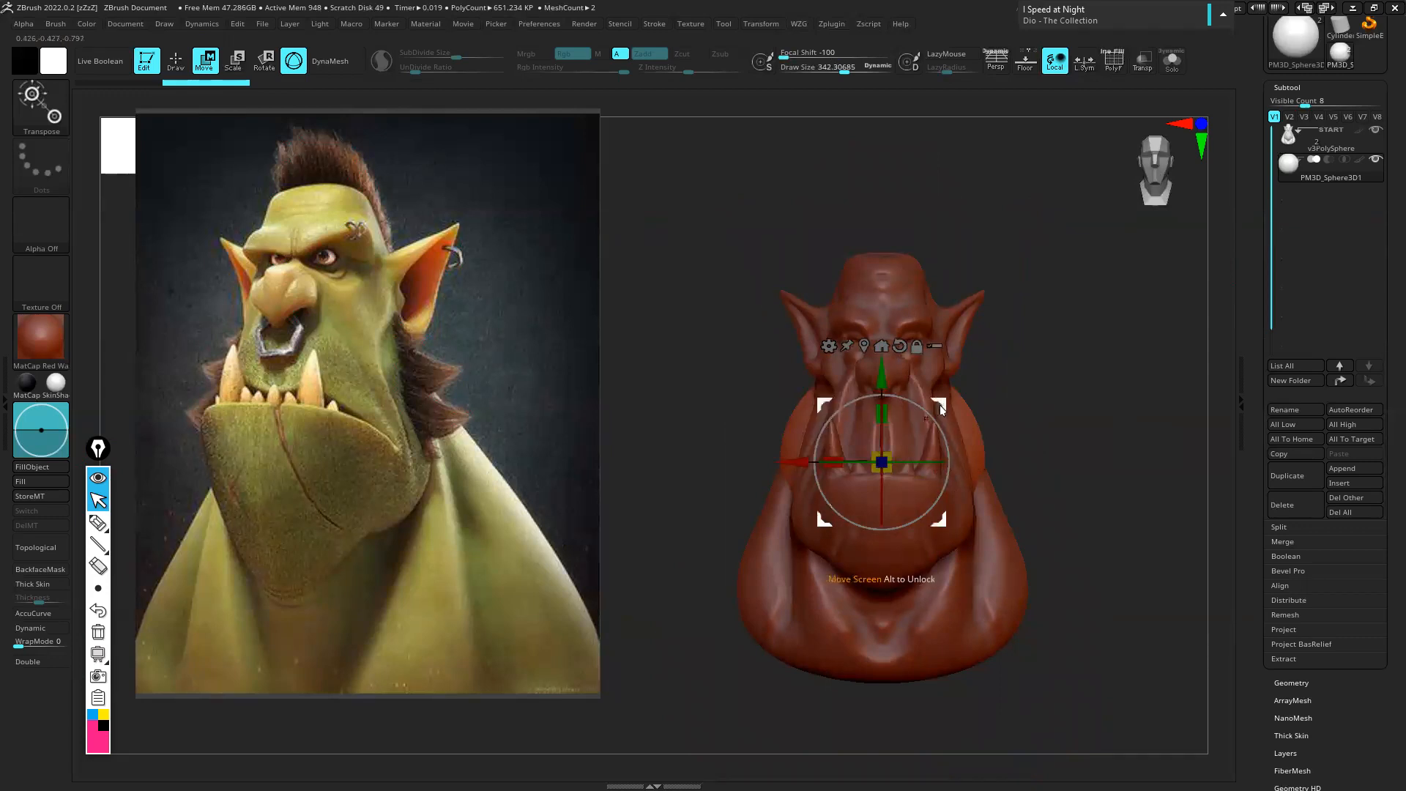
{"action": "left_click_drag", "start_coordinate": [943, 526], "coordinate": [811, 426]}
{"action": "left_click_drag", "start_coordinate": [804, 415], "coordinate": [793, 291]}
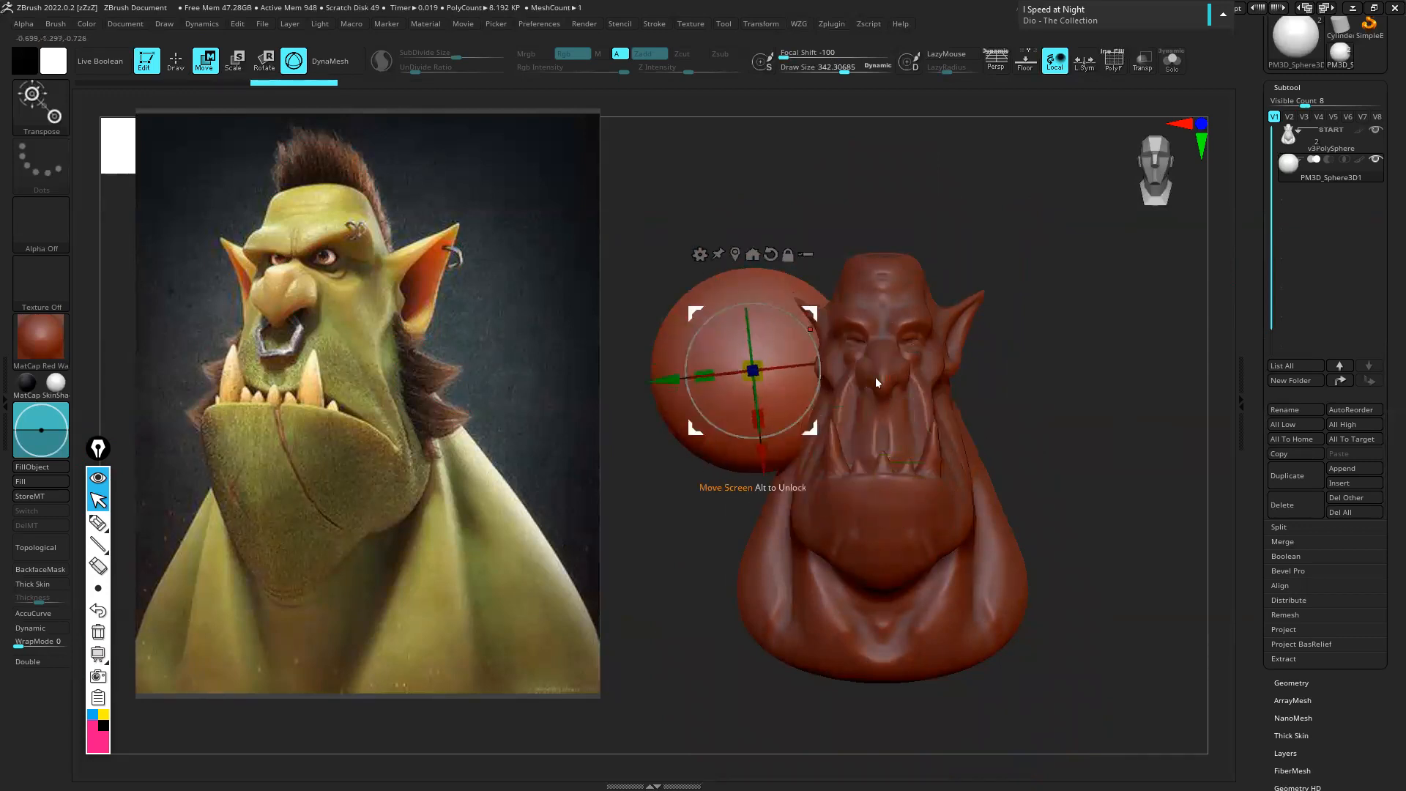
{"action": "left_click_drag", "start_coordinate": [811, 432], "coordinate": [809, 330]}
{"action": "left_click_drag", "start_coordinate": [1040, 390], "coordinate": [988, 351]}
{"action": "left_click_drag", "start_coordinate": [802, 290], "coordinate": [956, 270]}
{"action": "left_click_drag", "start_coordinate": [924, 172], "coordinate": [927, 260]}
{"action": "left_click_drag", "start_coordinate": [1073, 444], "coordinate": [977, 440]}
{"action": "left_click_drag", "start_coordinate": [826, 346], "coordinate": [974, 353]}
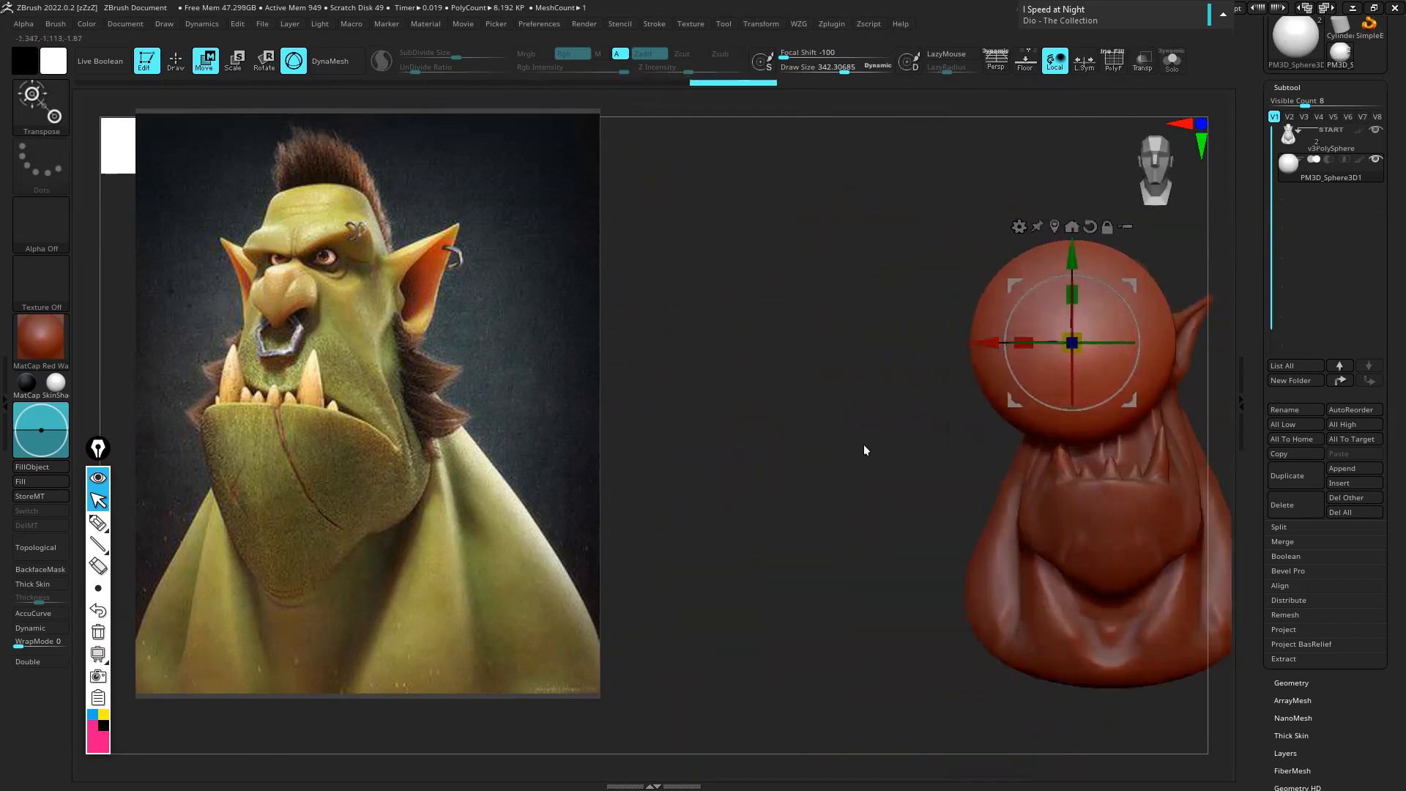
Try repositioning the sphere with the gizmo in side view, and undo the last three changes
{"action": "left_click_drag", "start_coordinate": [909, 392], "coordinate": [828, 437], "text": "alt"}
{"action": "left_click_drag", "start_coordinate": [815, 492], "coordinate": [975, 403]}
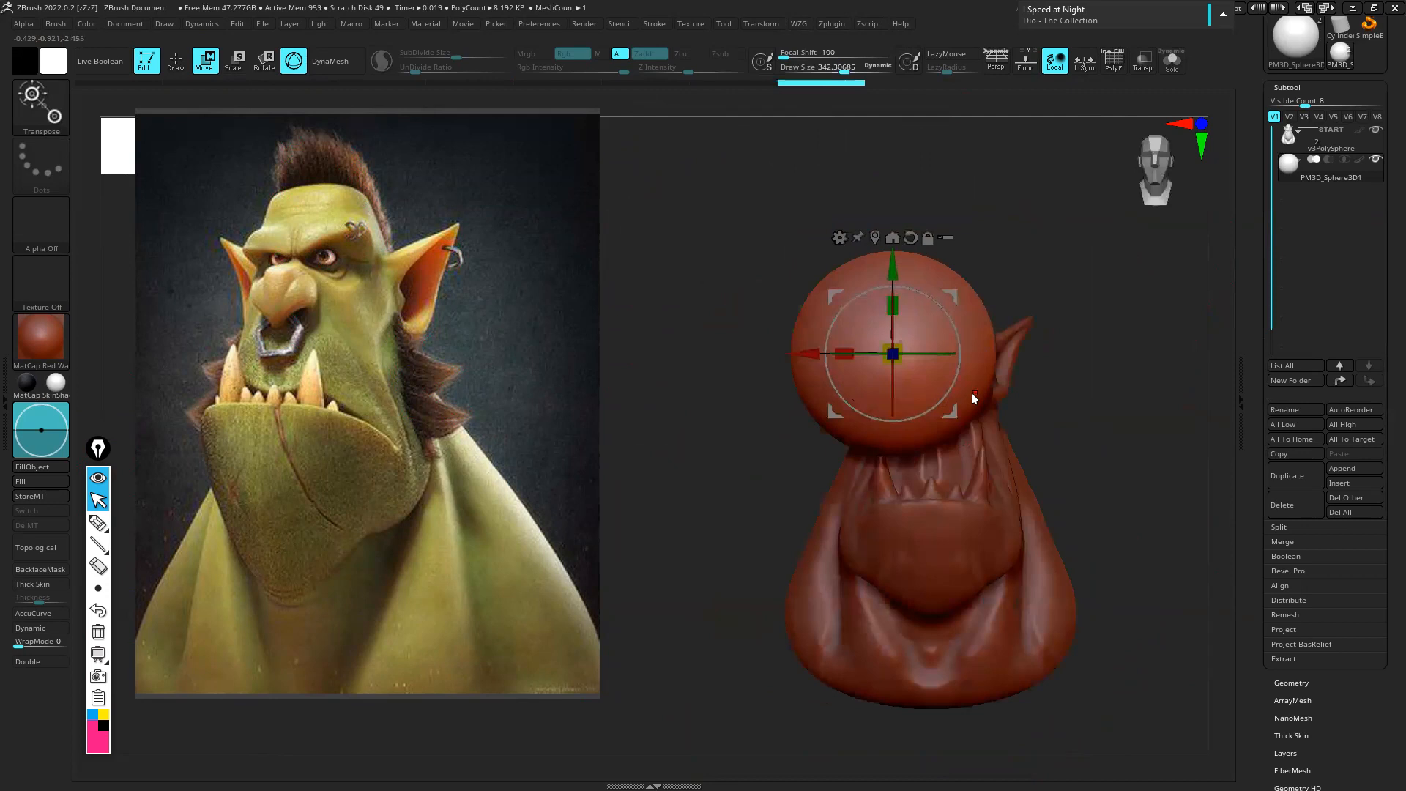
{"action": "mouse_move", "coordinate": [1067, 398]}
{"action": "left_mouse_down"}
{"action": "mouse_move", "coordinate": [1124, 414]}
{"action": "mouse_move", "coordinate": [1020, 377]}
{"action": "left_mouse_up"}
{"action": "key", "text": "ctrl"}
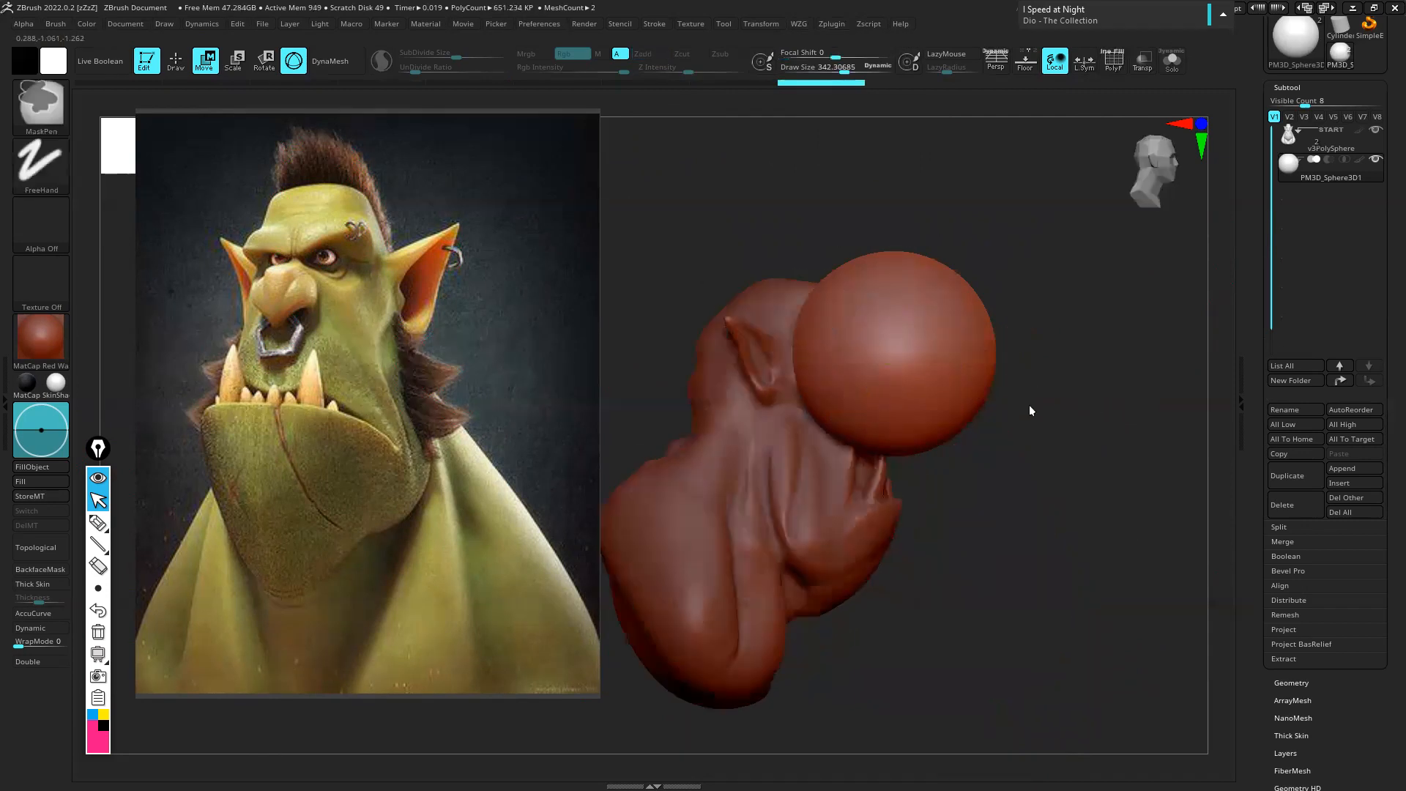
{"action": "right_click_drag", "start_coordinate": [1030, 406], "coordinate": [1022, 375], "text": "ctrl"}
{"action": "left_click_drag", "start_coordinate": [1081, 402], "coordinate": [974, 439]}
{"action": "left_click_drag", "start_coordinate": [891, 306], "coordinate": [927, 356]}
{"action": "left_click_drag", "start_coordinate": [1097, 323], "coordinate": [890, 358]}
{"action": "key", "text": "ctrl+z"}
{"action": "key", "text": "ctrl+z"}
{"action": "key", "text": "ctrl+z"}
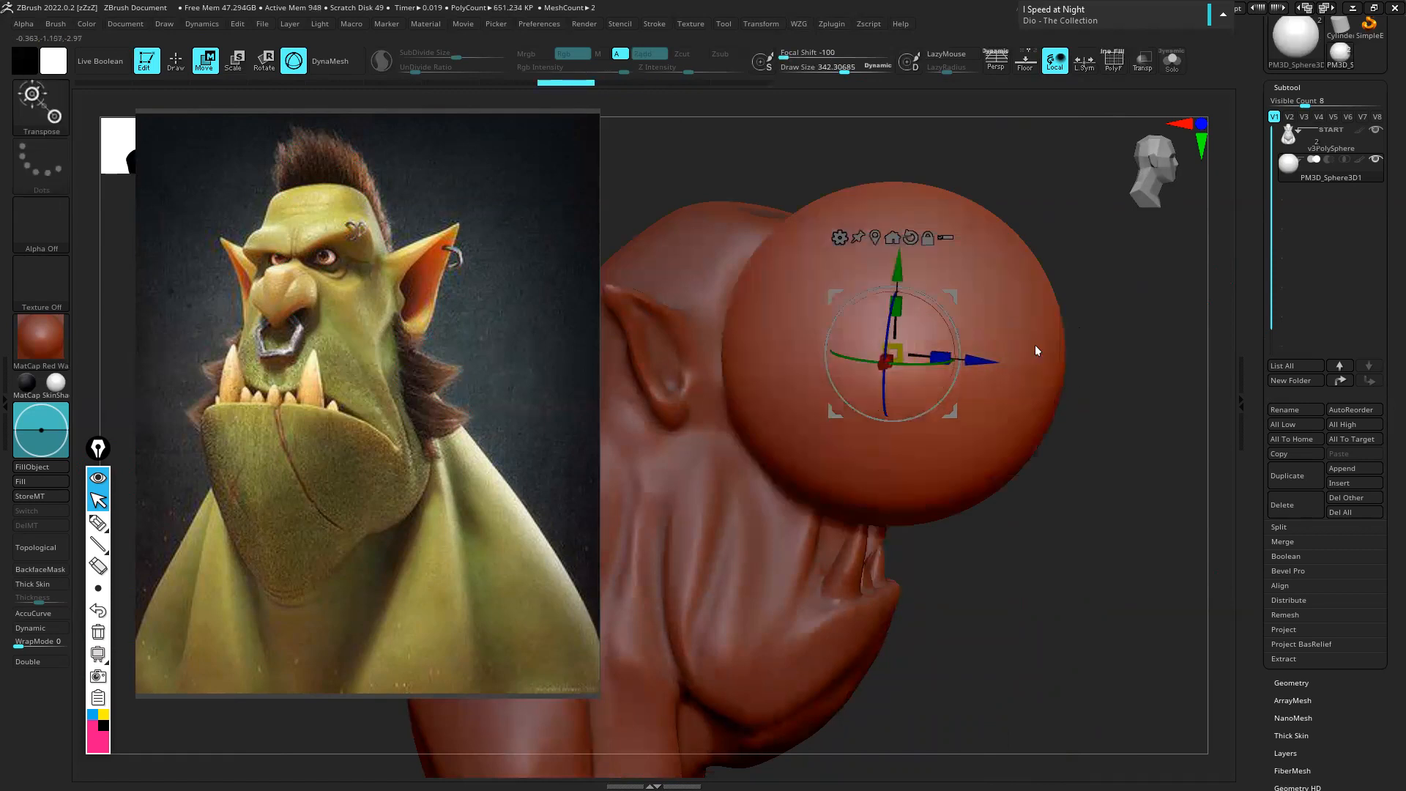
Scale the sphere down to eyeball size and push it back into the orc's eye socket in side view
{"action": "mouse_move", "coordinate": [898, 345]}
{"action": "left_mouse_down"}
{"action": "mouse_move", "coordinate": [821, 411]}
{"action": "mouse_move", "coordinate": [898, 350]}
{"action": "mouse_move", "coordinate": [868, 372]}
{"action": "left_mouse_up"}
{"action": "right_click_drag", "start_coordinate": [1033, 320], "coordinate": [989, 232], "text": "shift"}
{"action": "left_click_drag", "start_coordinate": [955, 358], "coordinate": [966, 380]}
{"action": "right_click_drag", "start_coordinate": [983, 334], "coordinate": [1060, 333]}
{"action": "left_click_drag", "start_coordinate": [1032, 320], "coordinate": [944, 337]}
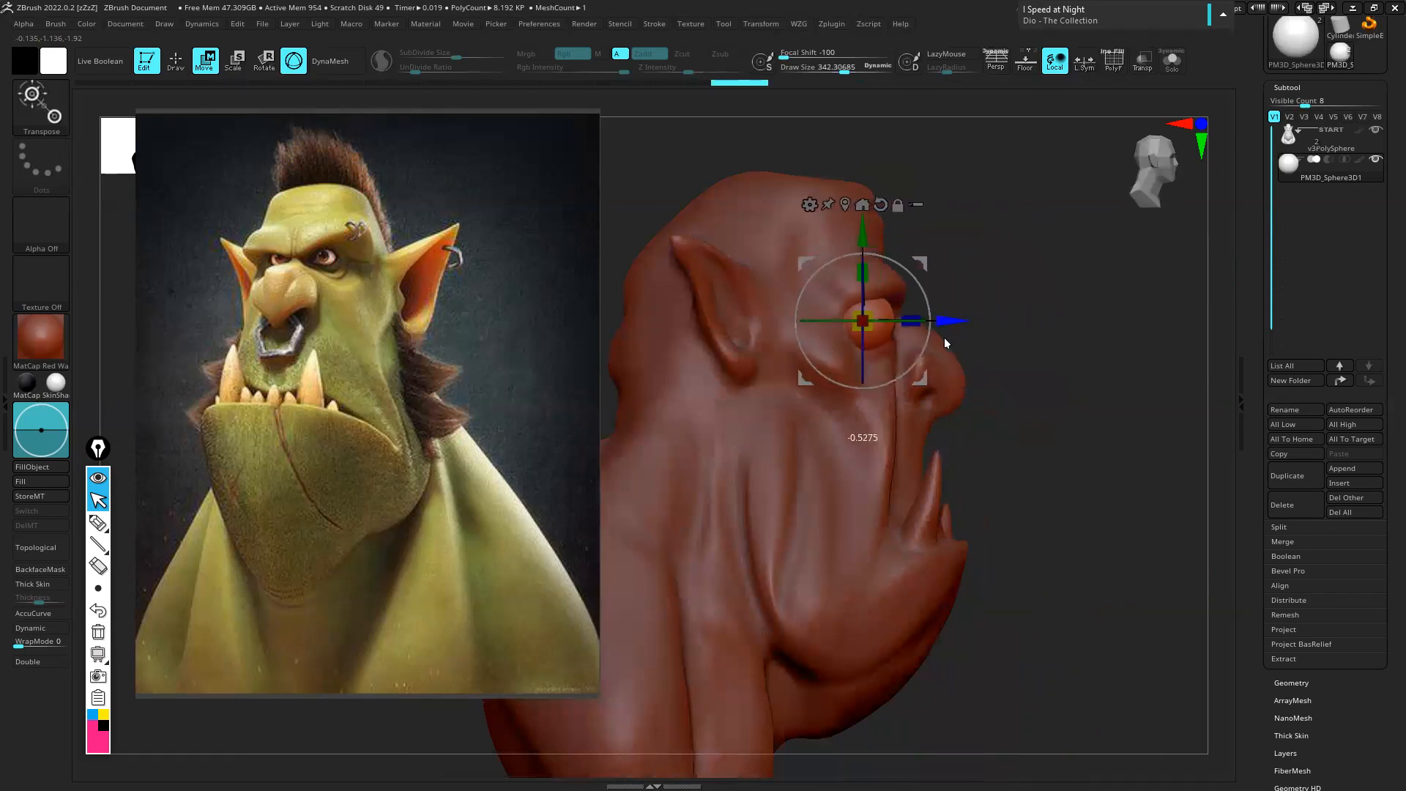
Refine the eyeball's scale, centring and depth in the eye socket from front and side views
{"action": "mouse_move", "coordinate": [996, 332]}
{"action": "right_mouse_down", "text": "shift"}
{"action": "mouse_move", "coordinate": [921, 322]}
{"action": "mouse_move", "coordinate": [944, 354]}
{"action": "mouse_move", "coordinate": [1023, 359]}
{"action": "right_mouse_up", "text": "shift"}
{"action": "mouse_move", "coordinate": [847, 313]}
{"action": "left_mouse_down"}
{"action": "mouse_move", "coordinate": [828, 323]}
{"action": "mouse_move", "coordinate": [853, 335]}
{"action": "left_mouse_up"}
{"action": "left_click_drag", "start_coordinate": [899, 375], "coordinate": [918, 378]}
{"action": "left_click_drag", "start_coordinate": [858, 315], "coordinate": [867, 310]}
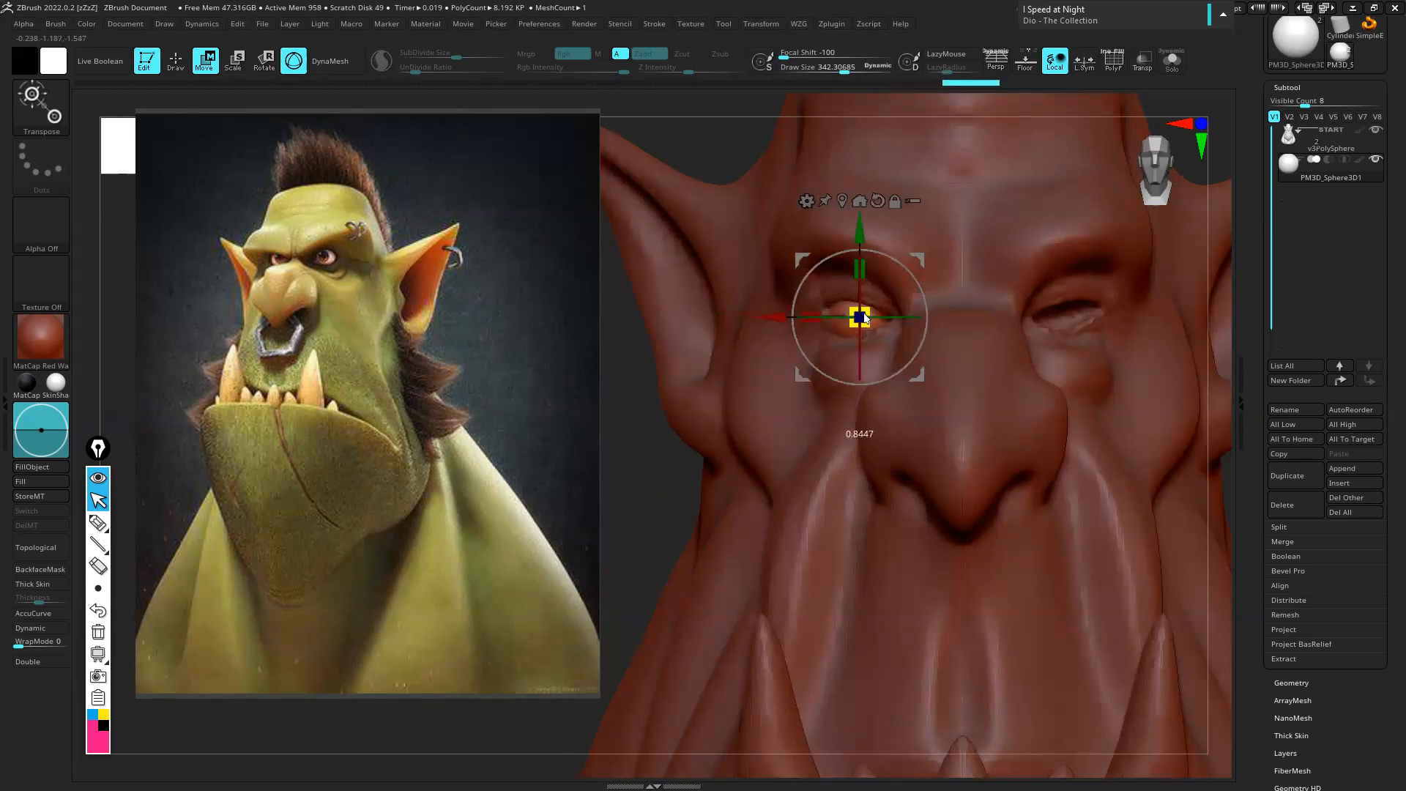
{"action": "right_click_drag", "start_coordinate": [897, 283], "coordinate": [932, 319]}
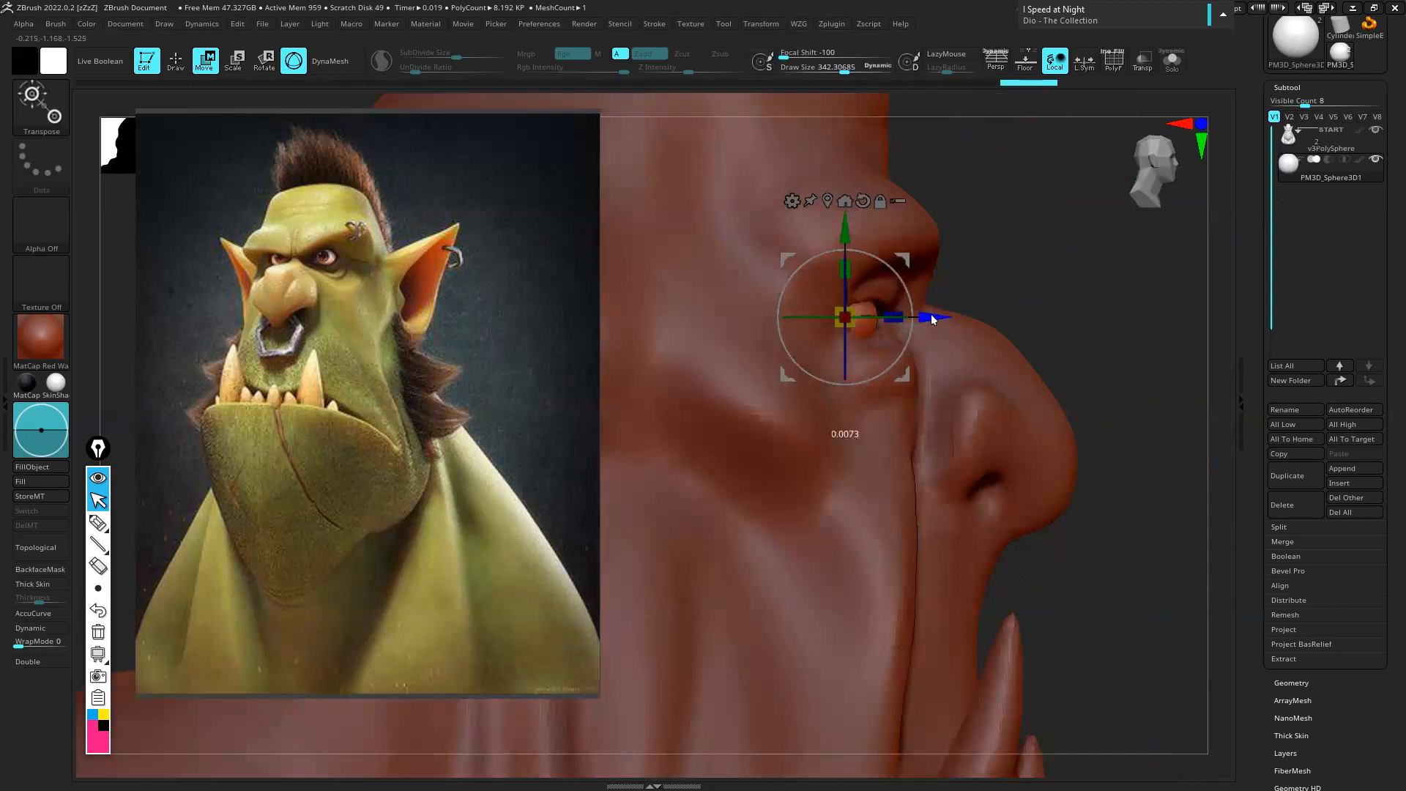
{"action": "right_click_drag", "start_coordinate": [1036, 278], "coordinate": [1005, 266]}
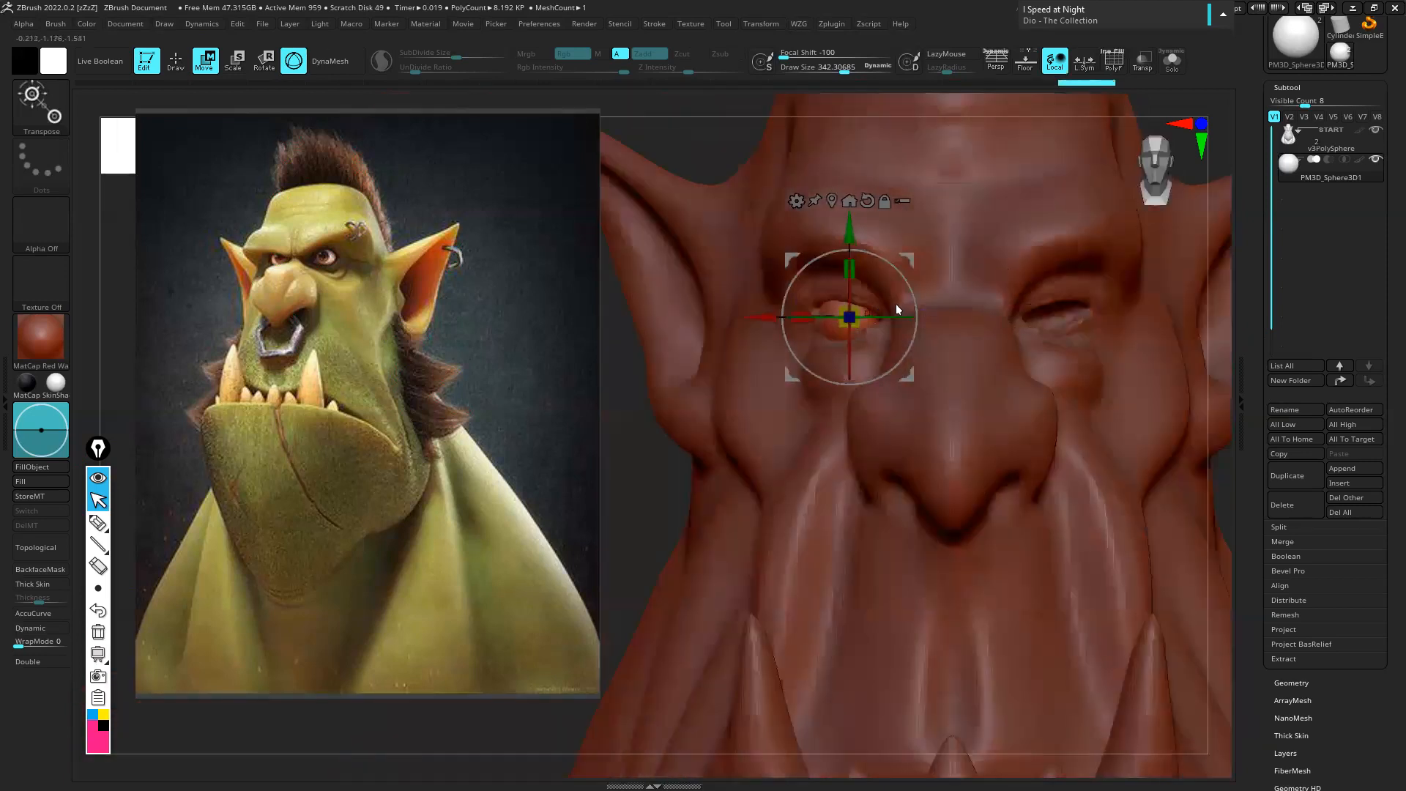
Fine-tune the eyeball's size and raise it slightly in the socket, checking it with the gizmo hidden
{"action": "scroll", "coordinate": [911, 305], "scroll_direction": "up", "scroll_amount": 2}
{"action": "left_click_drag", "start_coordinate": [851, 316], "coordinate": [854, 313]}
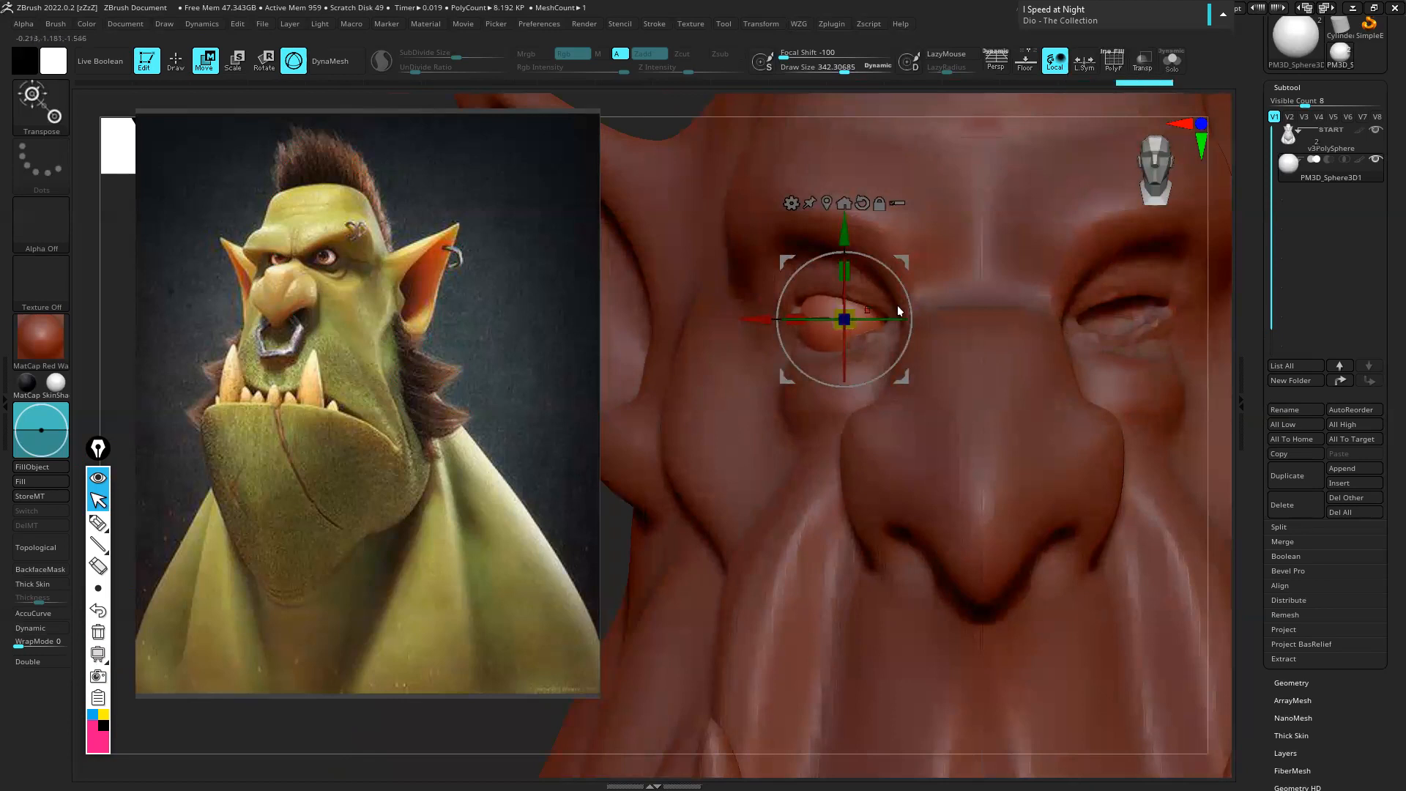
{"action": "scroll", "coordinate": [953, 316], "scroll_direction": "down", "scroll_amount": 2}
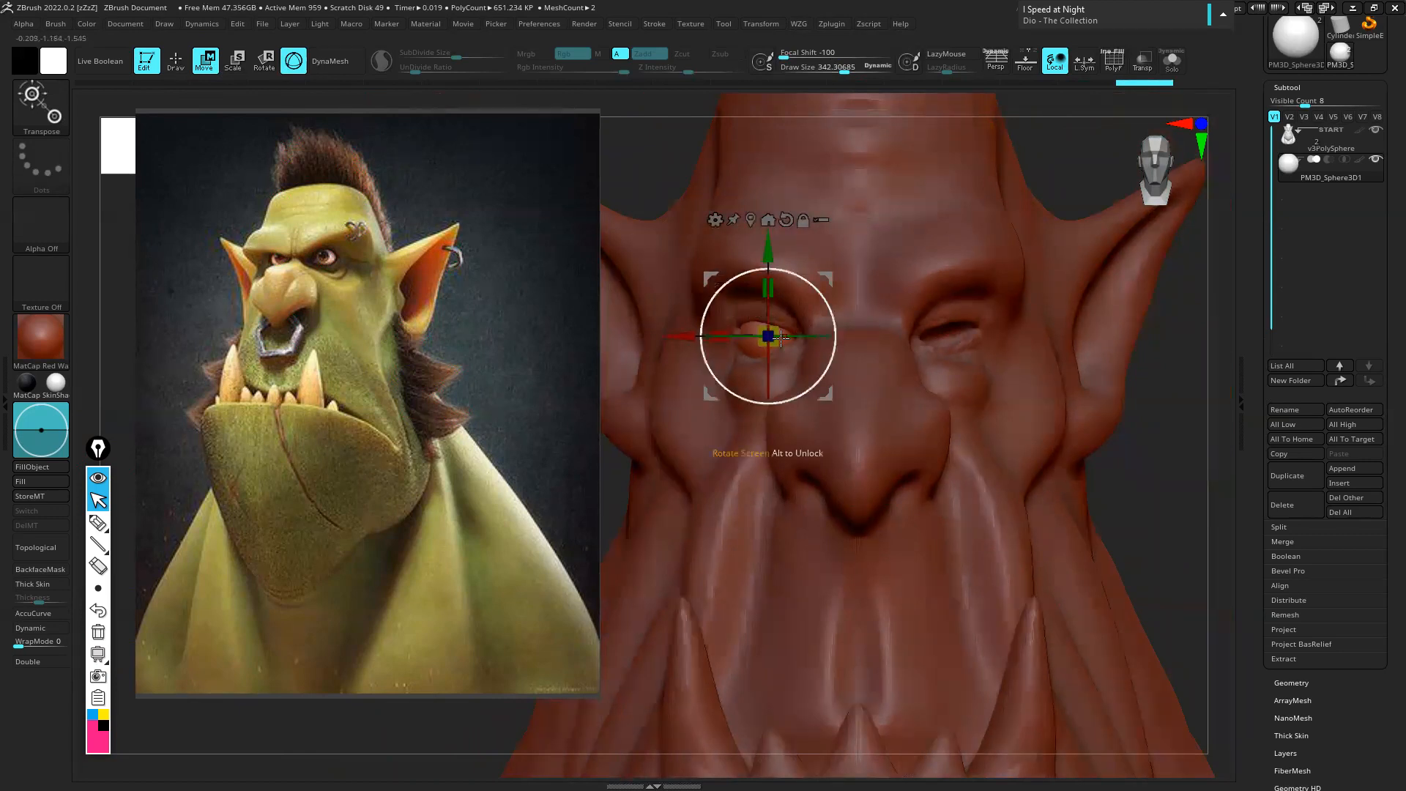
{"action": "left_click", "coordinate": [174, 70]}
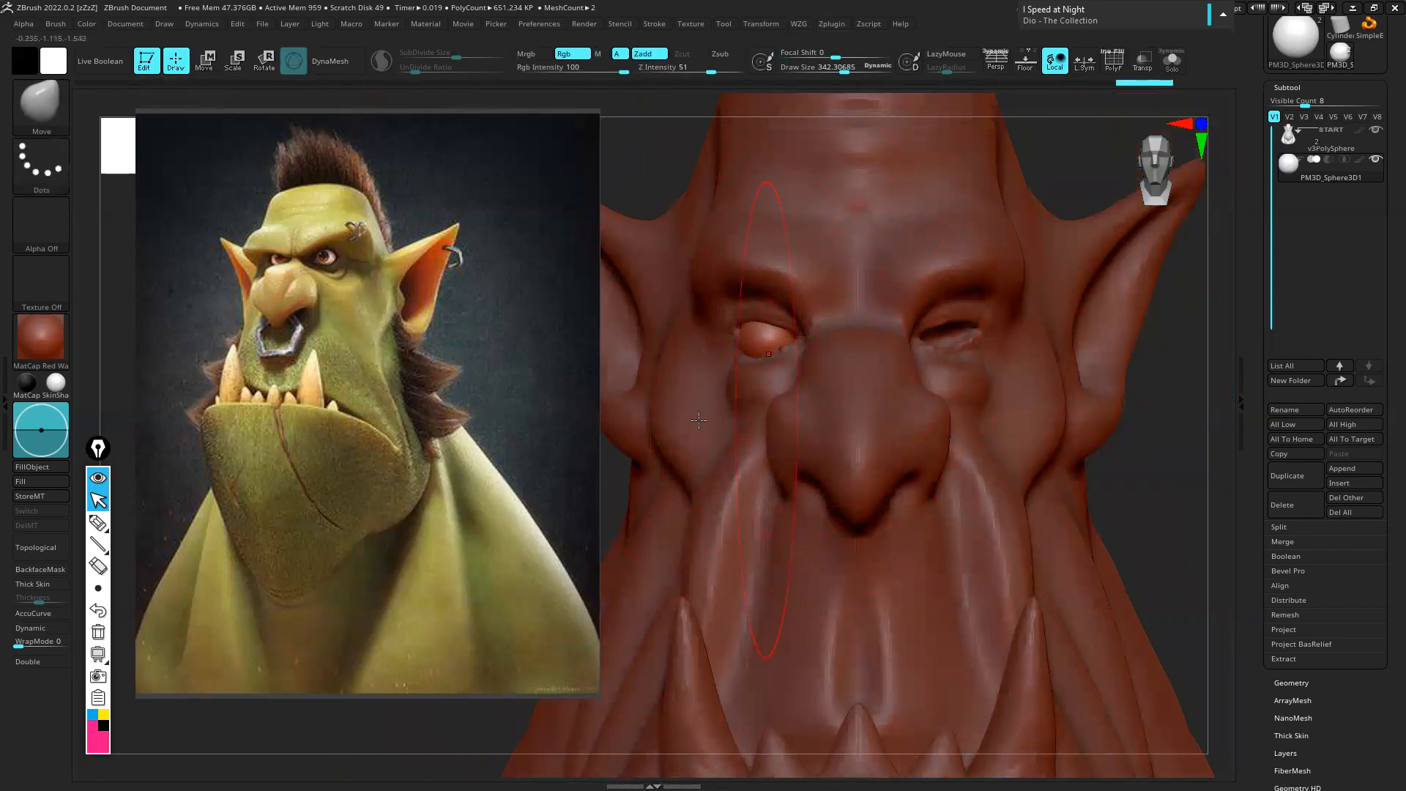
{"action": "key", "text": "w"}
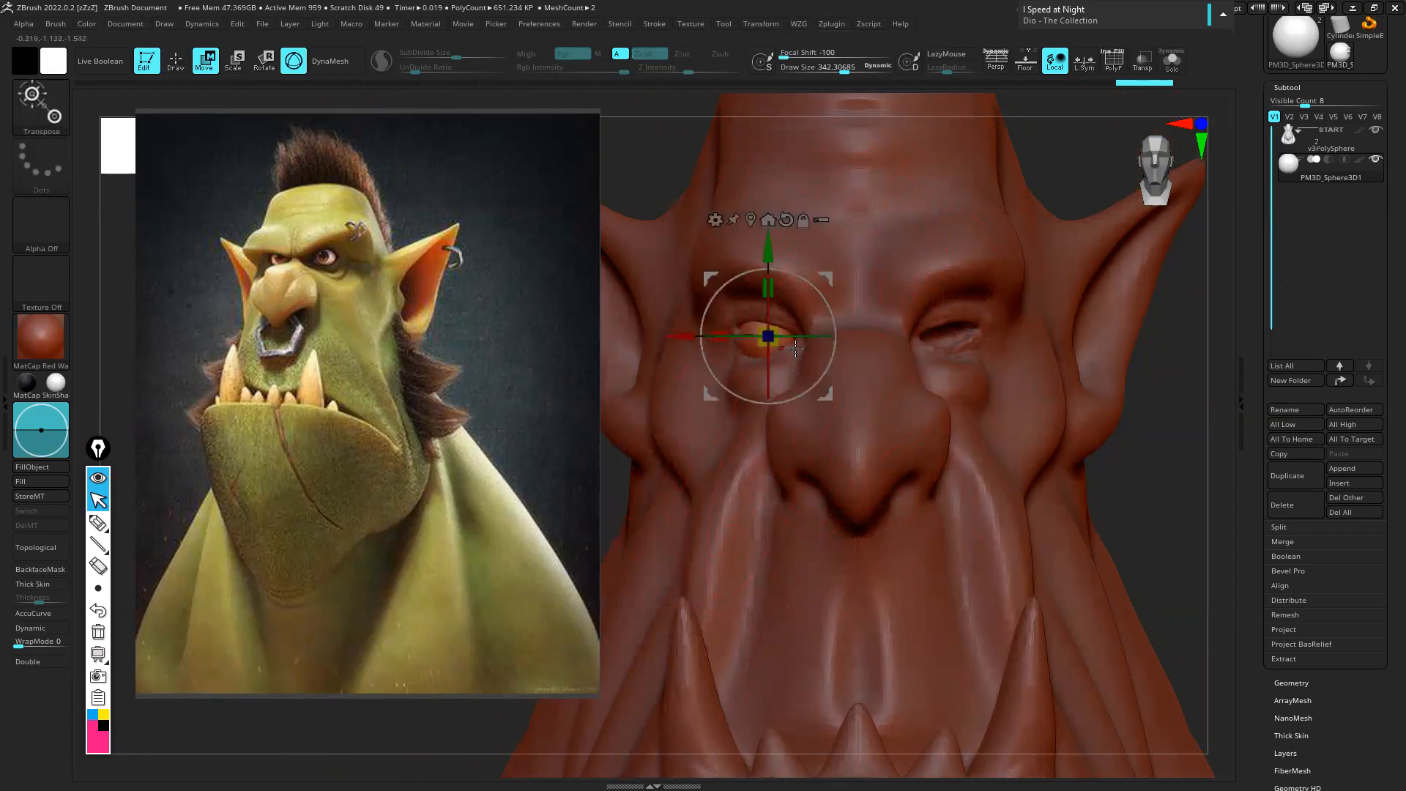
{"action": "left_click_drag", "start_coordinate": [770, 248], "coordinate": [771, 244]}
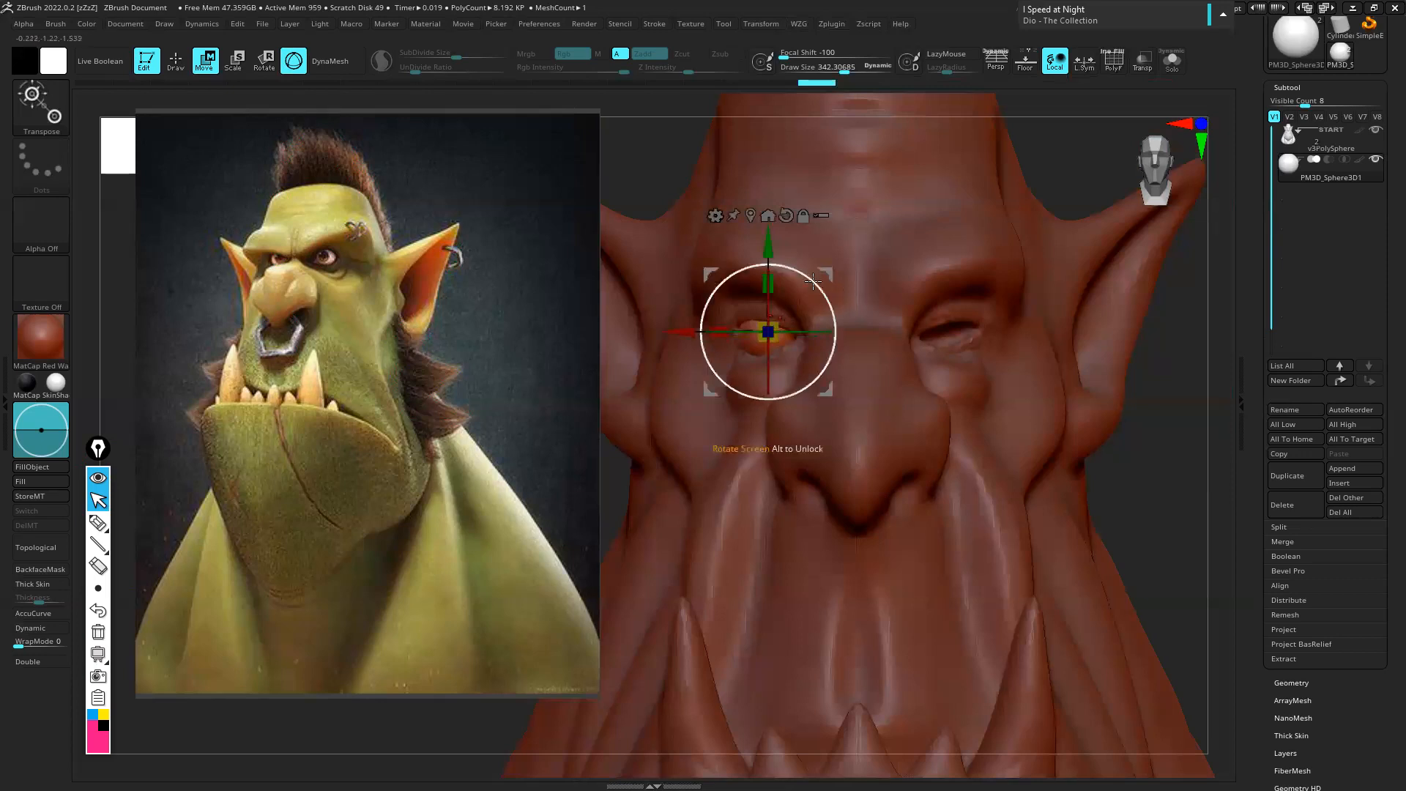
{"action": "left_click_drag", "start_coordinate": [846, 297], "coordinate": [875, 304]}
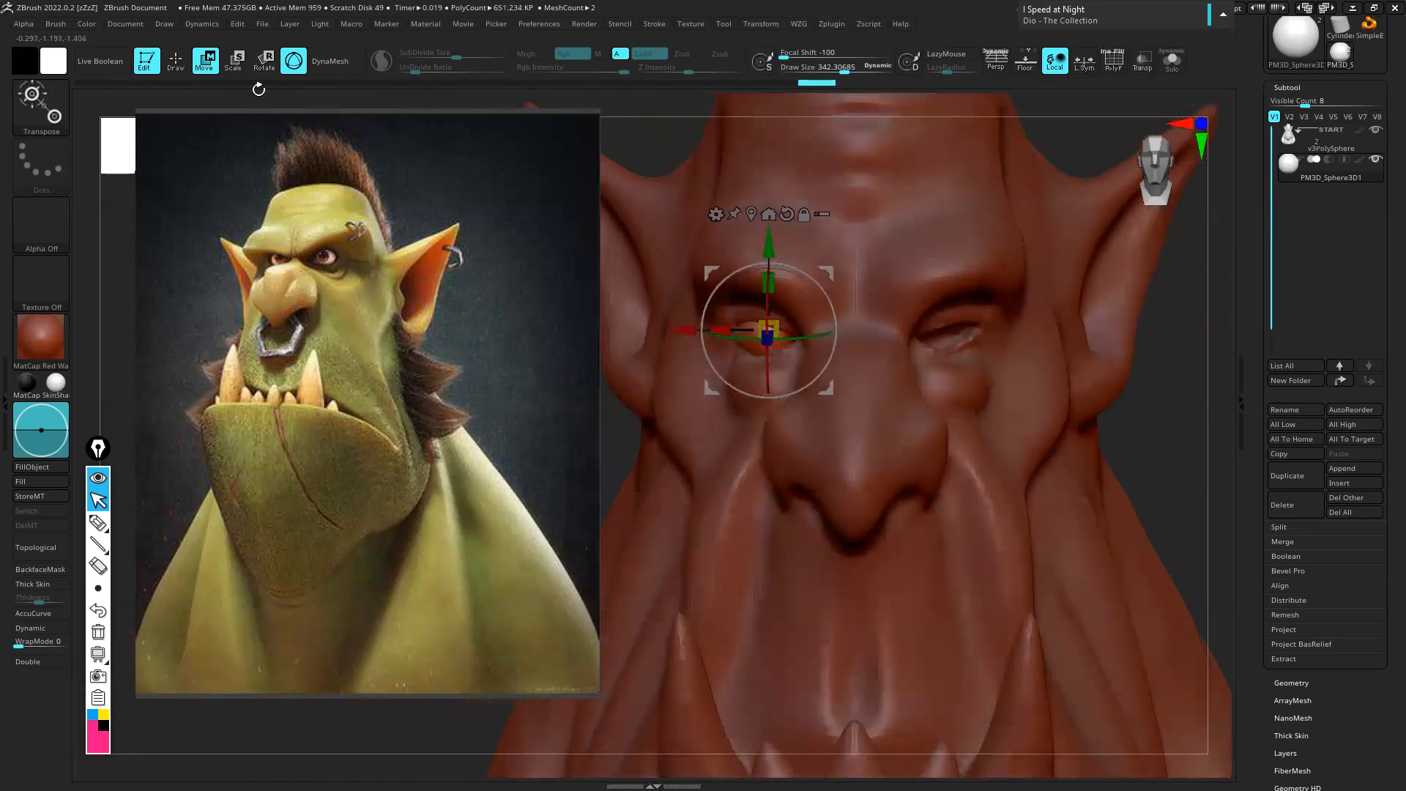
Return to Draw mode with a draw size of about 125, and make the v3PolySphere head the active subtool near the eye
{"action": "left_click", "coordinate": [176, 61]}
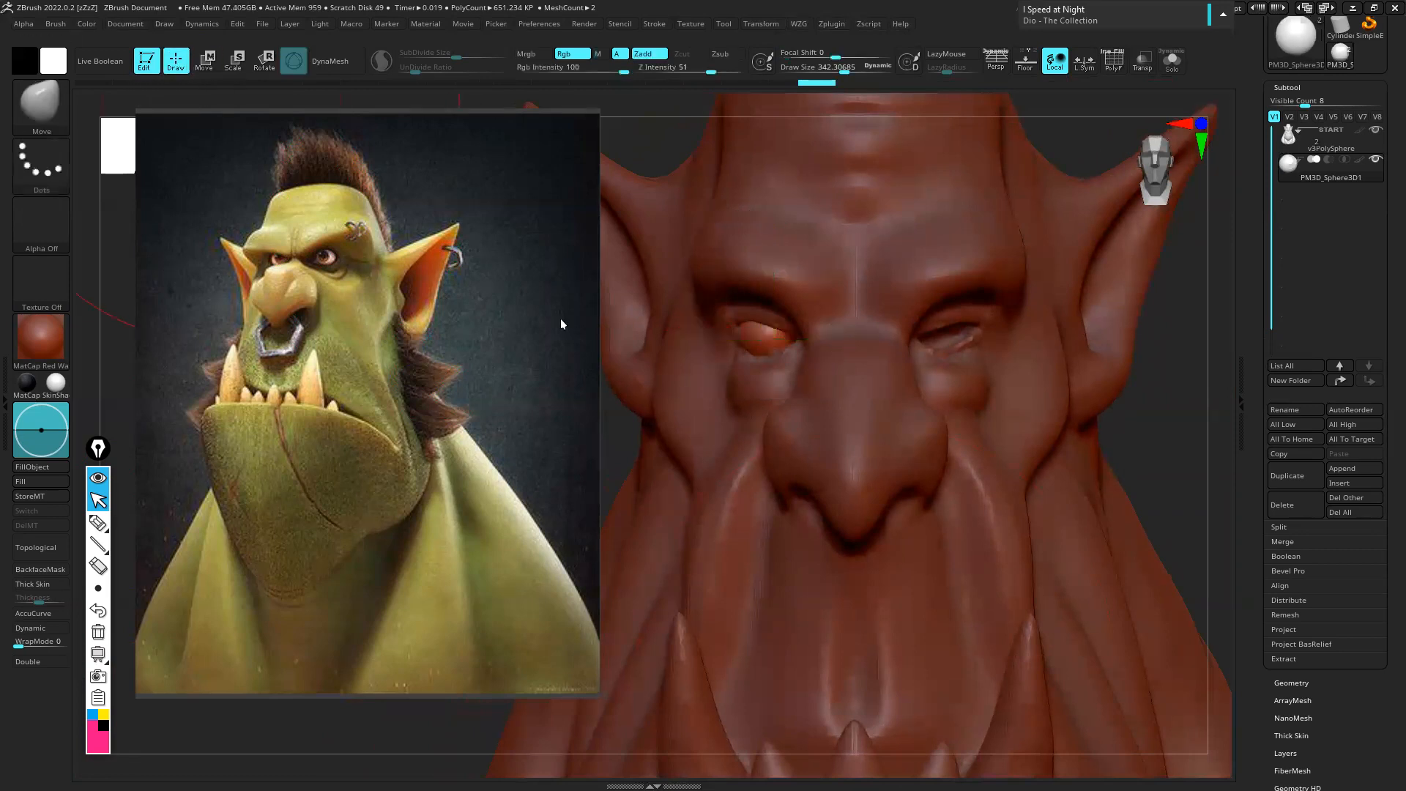
{"action": "right_click_drag", "start_coordinate": [784, 336], "coordinate": [795, 353], "text": "ctrl"}
{"action": "left_click_drag", "start_coordinate": [795, 353], "coordinate": [773, 324]}
{"action": "right_click_drag", "start_coordinate": [774, 324], "coordinate": [783, 337], "text": "ctrl"}
{"action": "key", "text": "s"}
{"action": "left_click_drag", "start_coordinate": [784, 338], "coordinate": [753, 367]}
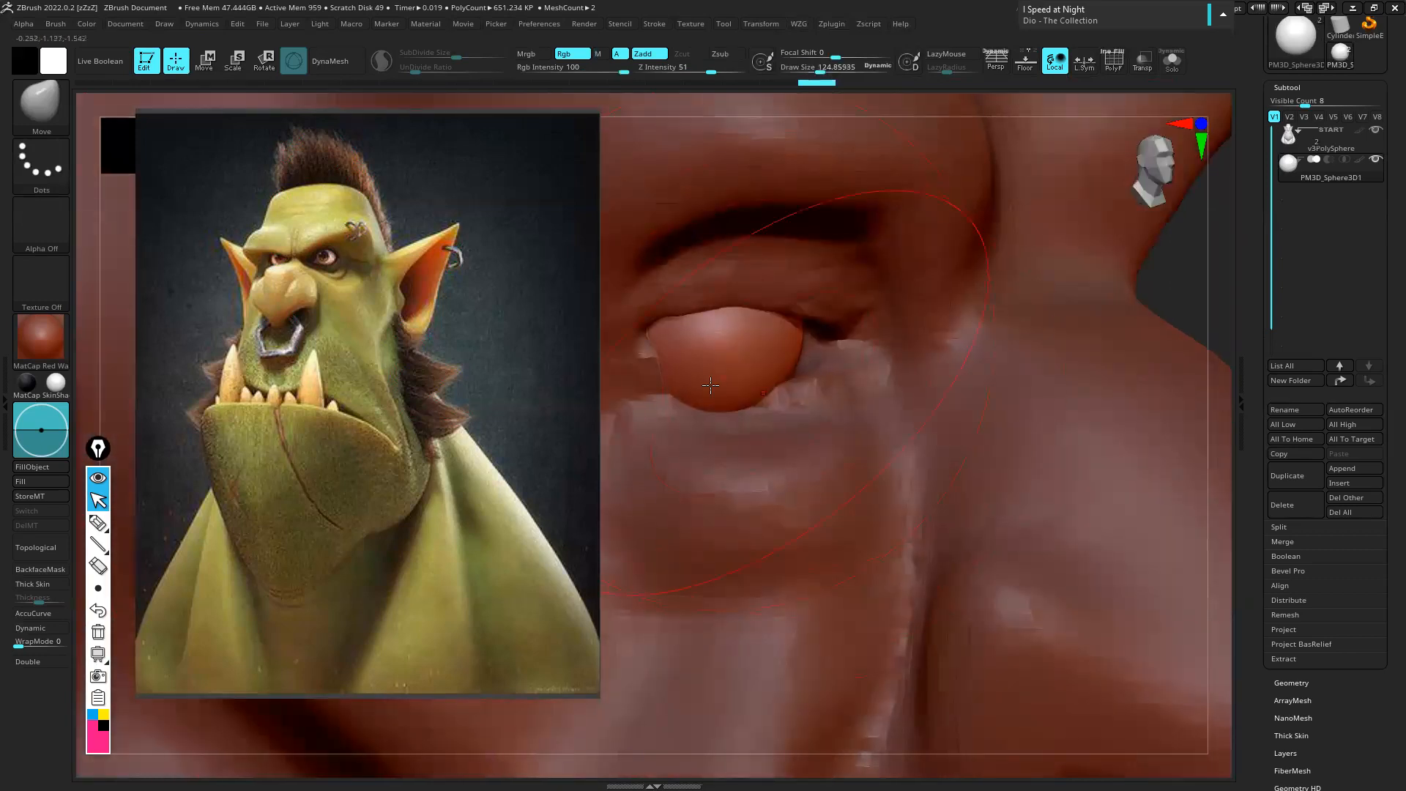
{"action": "right_click_drag", "start_coordinate": [710, 385], "coordinate": [838, 326], "text": "alt"}
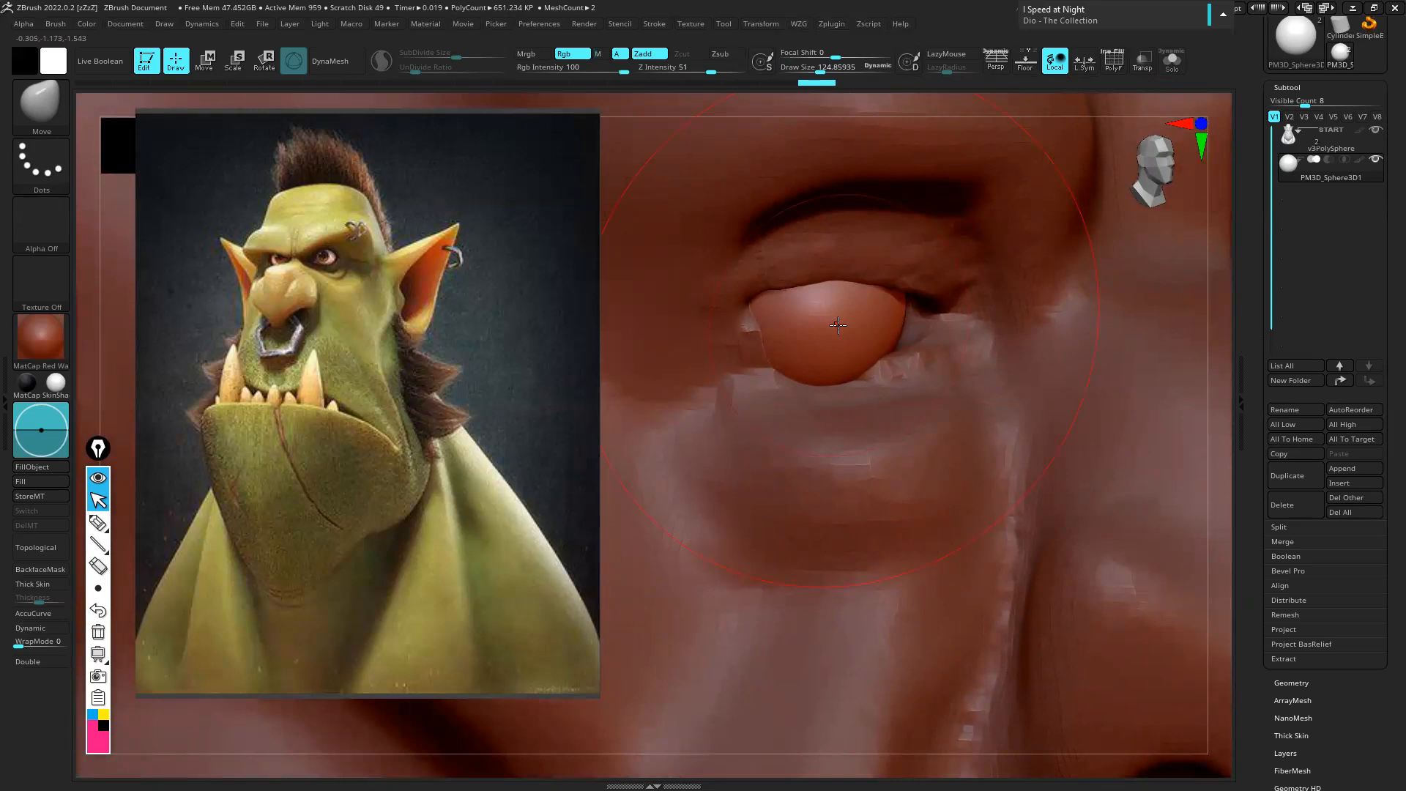
{"action": "left_click", "coordinate": [1324, 149]}
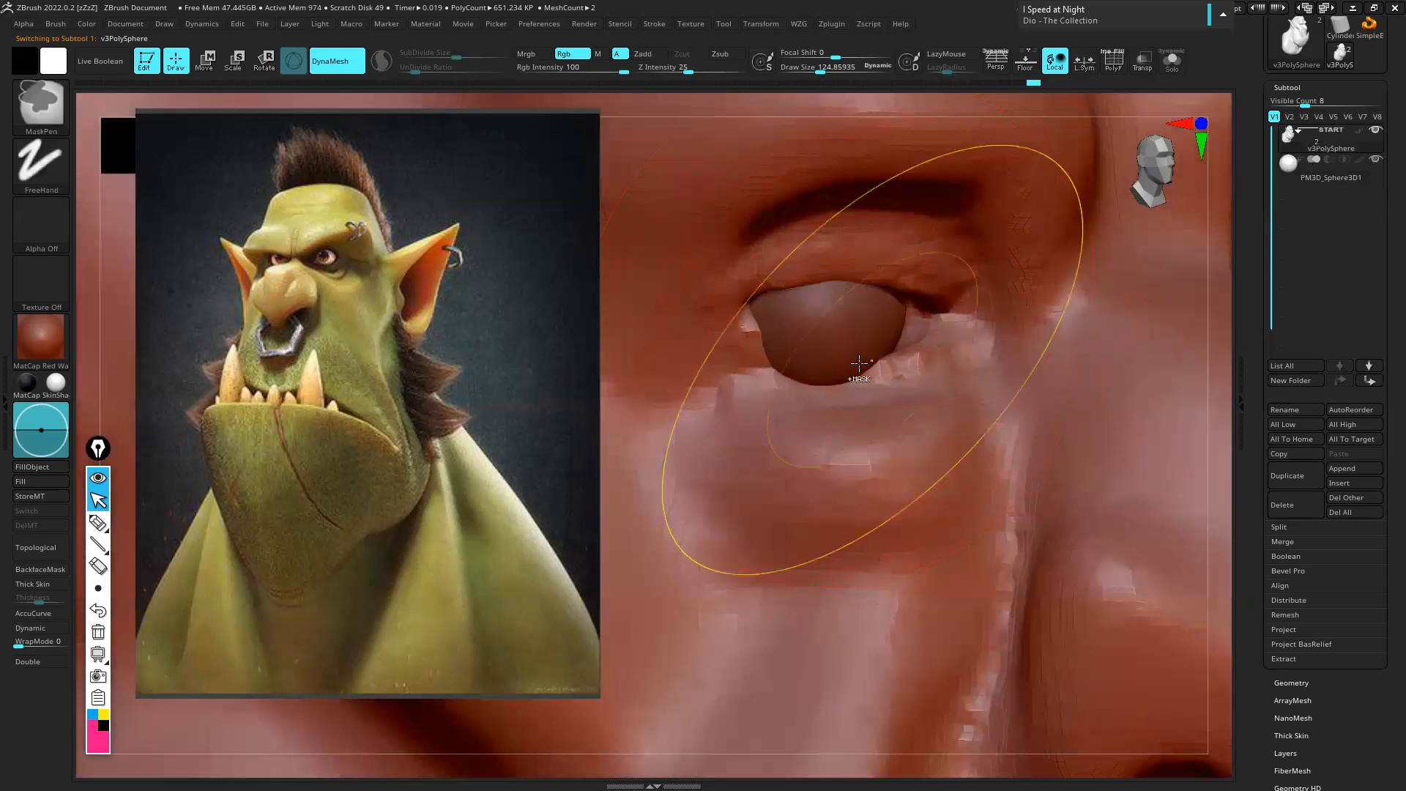
Reduce the Move brush's draw size to about 65 for work on the skin below the eyeball
{"action": "right_click_drag", "start_coordinate": [859, 364], "coordinate": [842, 364], "text": "ctrl"}
{"action": "key", "text": "s"}
{"action": "left_click_drag", "start_coordinate": [842, 364], "coordinate": [852, 363]}
{"action": "mouse_move", "coordinate": [852, 364]}
{"action": "right_mouse_down"}
{"action": "mouse_move", "coordinate": [928, 322]}
{"action": "mouse_move", "coordinate": [872, 324]}
{"action": "right_mouse_up"}
{"action": "right_click_drag", "start_coordinate": [790, 430], "coordinate": [1089, 389], "text": "alt"}
{"action": "mouse_move", "coordinate": [988, 388]}
{"action": "right_mouse_down", "text": "alt"}
{"action": "mouse_move", "coordinate": [950, 389]}
{"action": "mouse_move", "coordinate": [992, 378]}
{"action": "right_mouse_up", "text": "alt"}
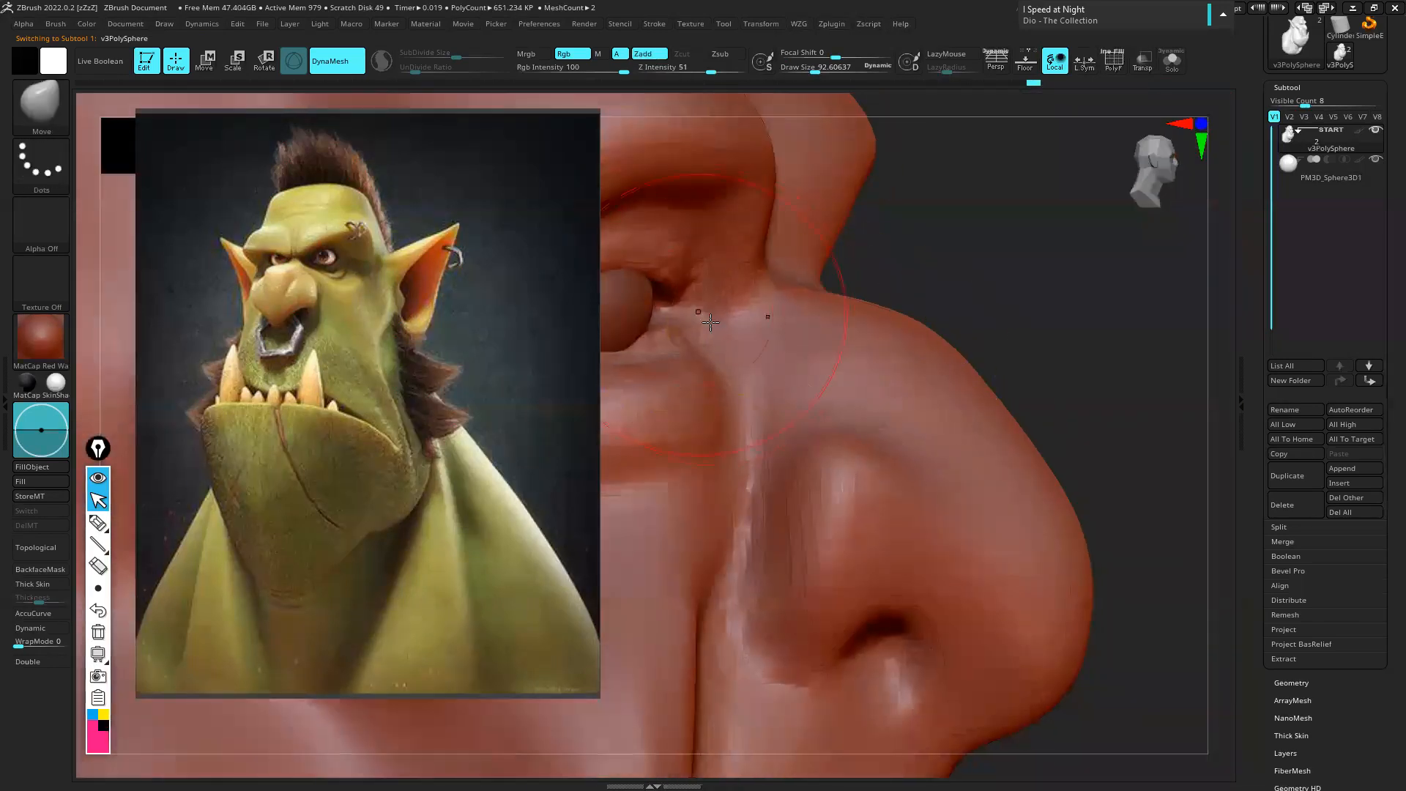
{"action": "right_click_drag", "start_coordinate": [769, 315], "coordinate": [985, 321], "text": "alt"}
{"action": "key", "text": "s"}
{"action": "left_click_drag", "start_coordinate": [865, 348], "coordinate": [858, 348]}
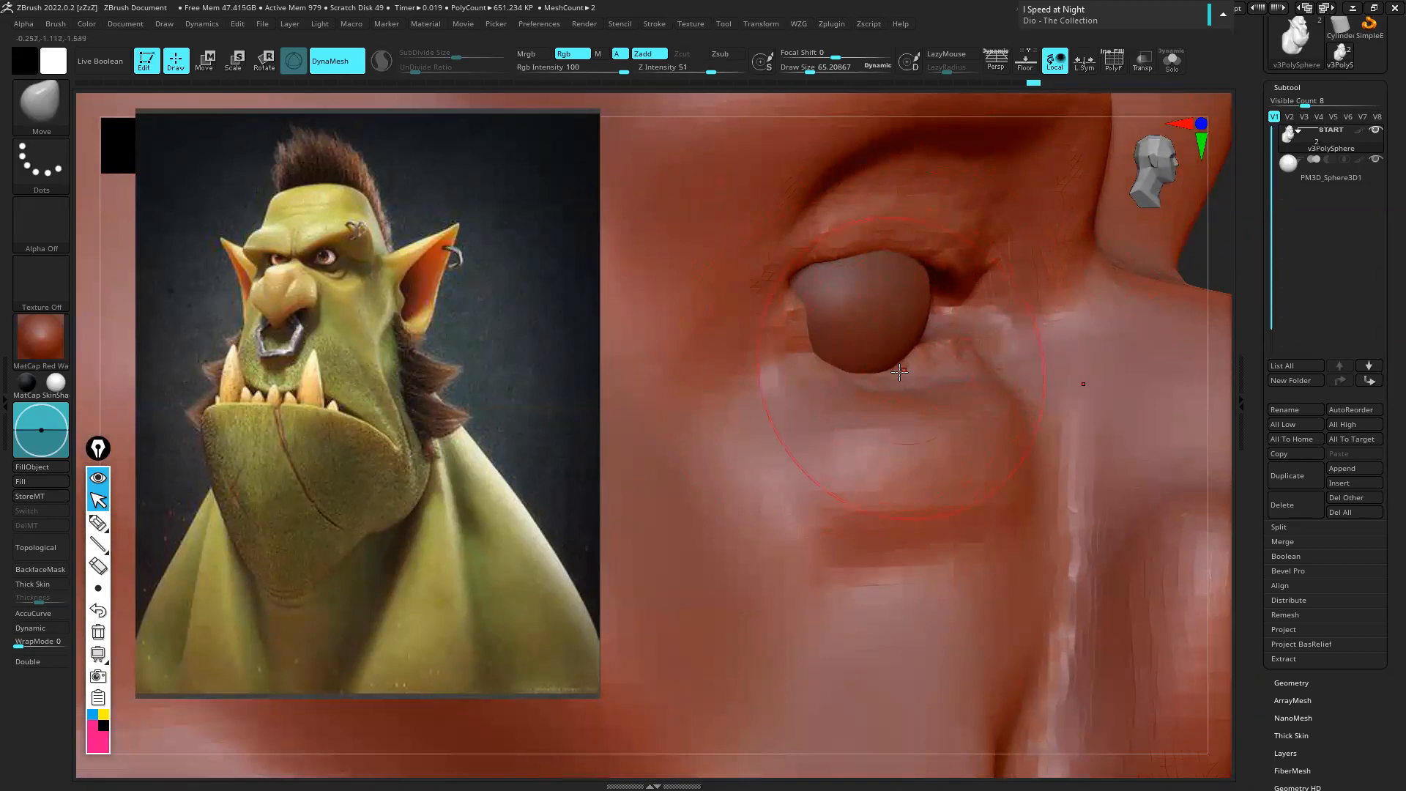
Pull the lower eyelid up around the eyeball with the Move brush, reducing the draw size to about 37
{"action": "mouse_move", "coordinate": [921, 332]}
{"action": "right_mouse_down"}
{"action": "mouse_move", "coordinate": [905, 358]}
{"action": "mouse_move", "coordinate": [864, 357]}
{"action": "mouse_move", "coordinate": [879, 360]}
{"action": "right_mouse_up"}
{"action": "key", "text": "s"}
{"action": "left_click_drag", "start_coordinate": [875, 353], "coordinate": [872, 354]}
{"action": "right_click_drag", "start_coordinate": [868, 356], "coordinate": [875, 354]}
{"action": "left_click_drag", "start_coordinate": [876, 352], "coordinate": [881, 359]}
{"action": "right_click_drag", "start_coordinate": [883, 353], "coordinate": [898, 340]}
{"action": "left_click_drag", "start_coordinate": [880, 349], "coordinate": [880, 344]}
{"action": "mouse_move", "coordinate": [869, 348]}
{"action": "right_mouse_down"}
{"action": "mouse_move", "coordinate": [924, 313]}
{"action": "mouse_move", "coordinate": [903, 318]}
{"action": "mouse_move", "coordinate": [898, 293]}
{"action": "mouse_move", "coordinate": [891, 346]}
{"action": "right_mouse_up"}
{"action": "key", "text": "s"}
{"action": "left_click_drag", "start_coordinate": [898, 336], "coordinate": [826, 331]}
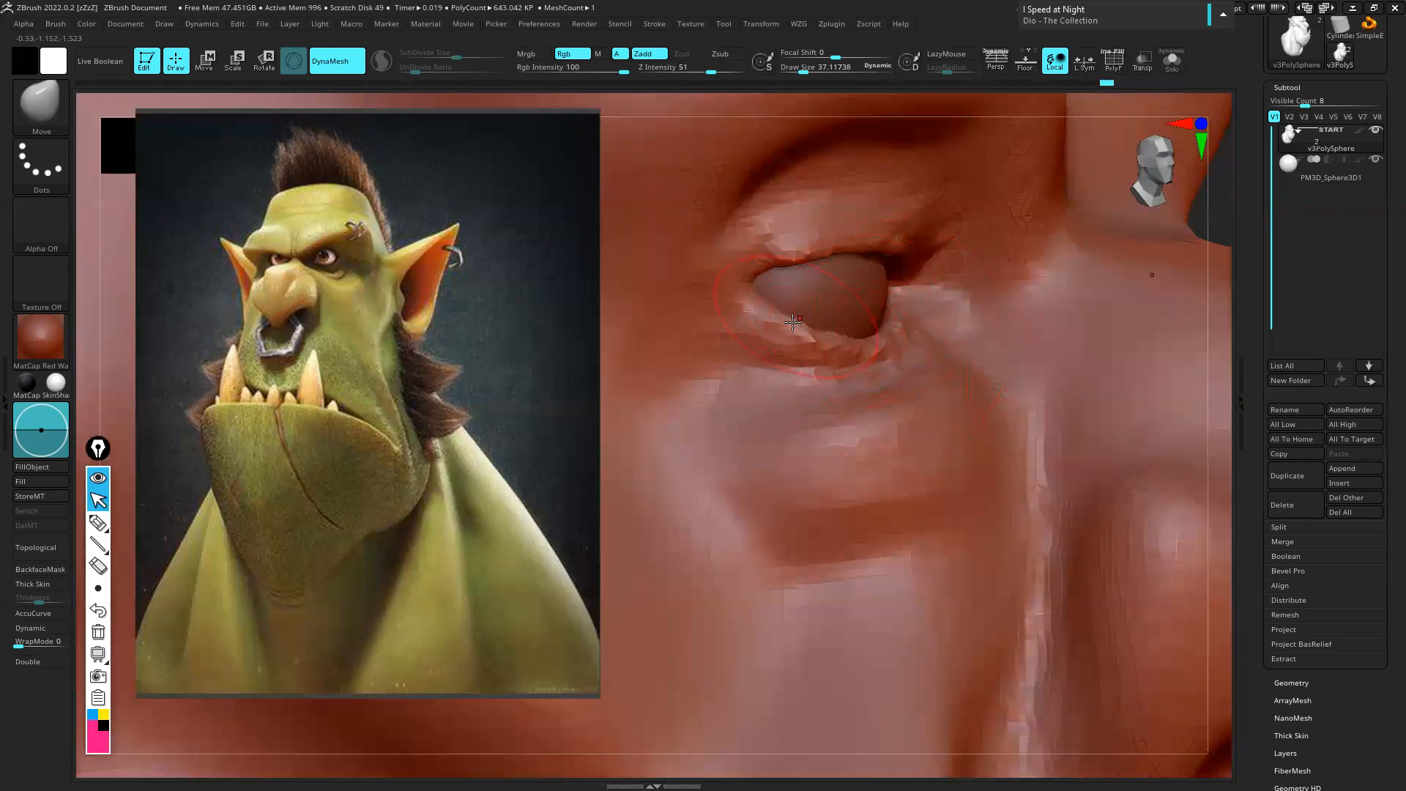
Shape the upper eyelid over the eyeball from the front with the Move brush at a draw size of about 34
{"action": "mouse_move", "coordinate": [825, 331]}
{"action": "right_mouse_down"}
{"action": "mouse_move", "coordinate": [850, 298]}
{"action": "mouse_move", "coordinate": [637, 282]}
{"action": "right_mouse_up"}
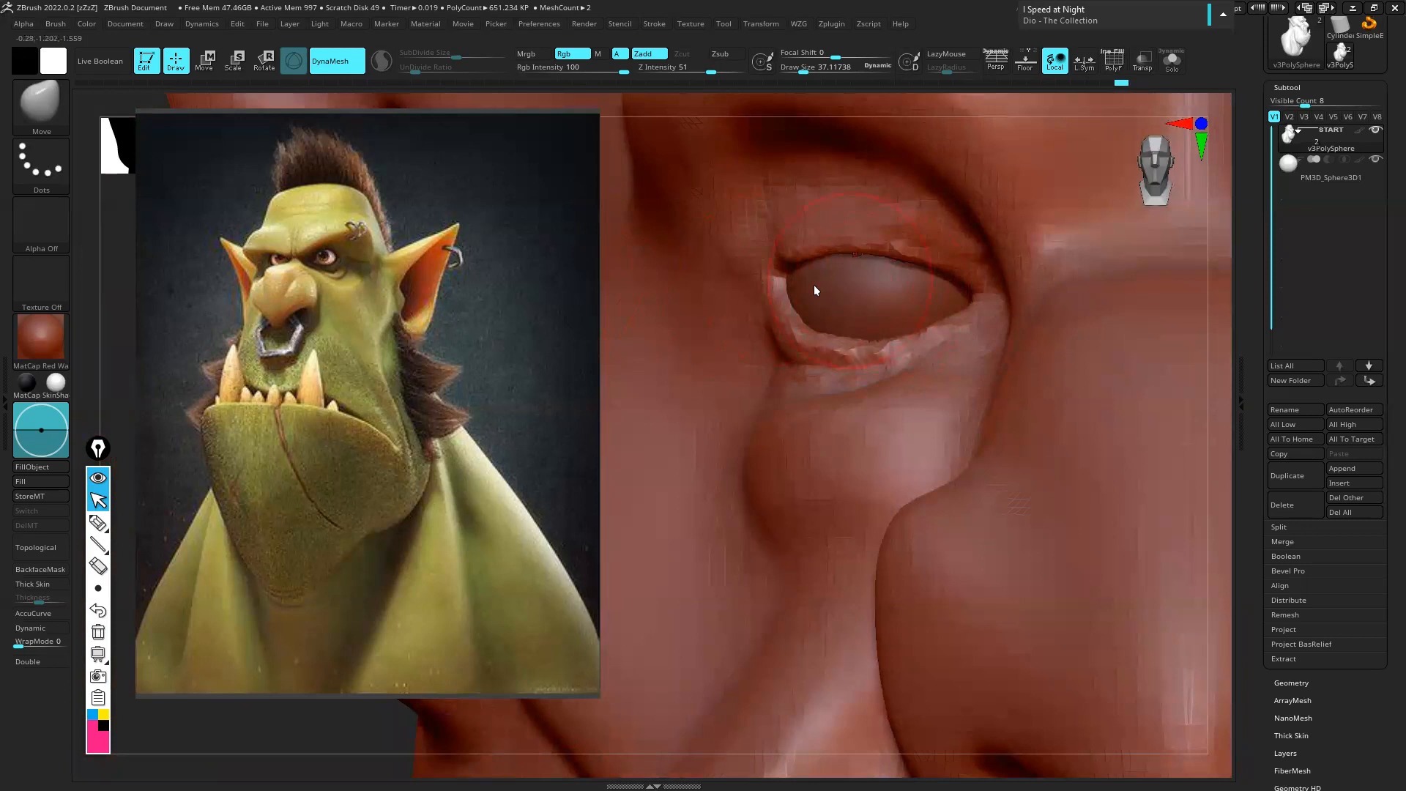
{"action": "key", "text": "s"}
{"action": "mouse_move", "coordinate": [853, 258]}
{"action": "left_mouse_down"}
{"action": "mouse_move", "coordinate": [870, 259]}
{"action": "mouse_move", "coordinate": [813, 242]}
{"action": "mouse_move", "coordinate": [937, 249]}
{"action": "mouse_move", "coordinate": [835, 238]}
{"action": "left_mouse_up"}
{"action": "right_click_drag", "start_coordinate": [835, 147], "coordinate": [843, 213]}
{"action": "mouse_move", "coordinate": [843, 212]}
{"action": "left_mouse_down"}
{"action": "mouse_move", "coordinate": [791, 252]}
{"action": "mouse_move", "coordinate": [891, 220]}
{"action": "left_mouse_up"}
{"action": "mouse_move", "coordinate": [891, 220]}
{"action": "right_mouse_down"}
{"action": "mouse_move", "coordinate": [882, 246]}
{"action": "mouse_move", "coordinate": [876, 233]}
{"action": "right_mouse_up"}
{"action": "mouse_move", "coordinate": [876, 233]}
{"action": "left_mouse_down"}
{"action": "mouse_move", "coordinate": [842, 219]}
{"action": "mouse_move", "coordinate": [901, 223]}
{"action": "mouse_move", "coordinate": [820, 227]}
{"action": "mouse_move", "coordinate": [856, 219]}
{"action": "mouse_move", "coordinate": [906, 235]}
{"action": "left_mouse_up"}
{"action": "key", "text": "s"}
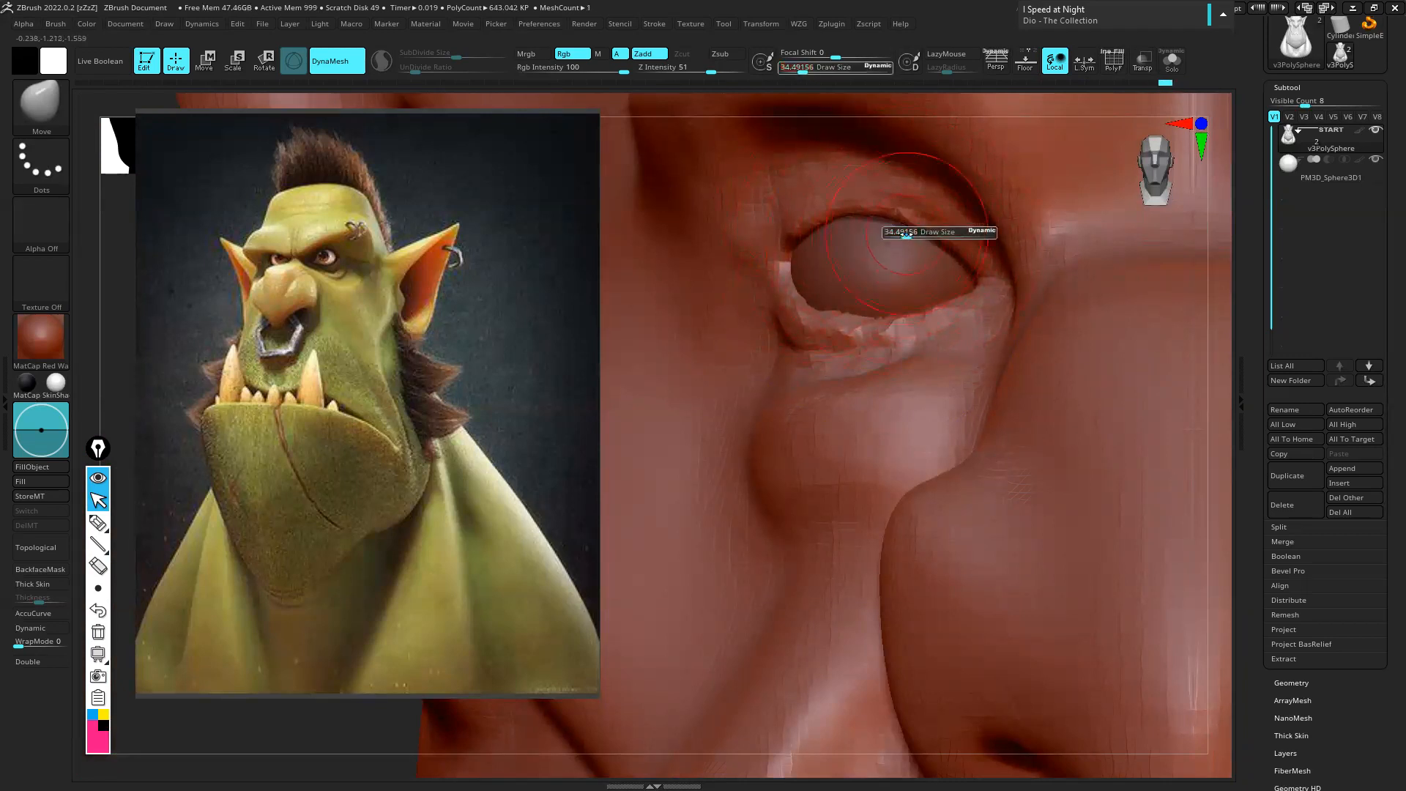
Refine the upper eyelid's fit around the eyeball with a draw size of about 43, checking from below and the side
{"action": "right_click_drag", "start_coordinate": [919, 220], "coordinate": [834, 226]}
{"action": "key", "text": "s"}
{"action": "left_click_drag", "start_coordinate": [830, 227], "coordinate": [882, 219]}
{"action": "right_click_drag", "start_coordinate": [879, 220], "coordinate": [802, 220]}
{"action": "right_click_drag", "start_coordinate": [828, 143], "coordinate": [893, 223]}
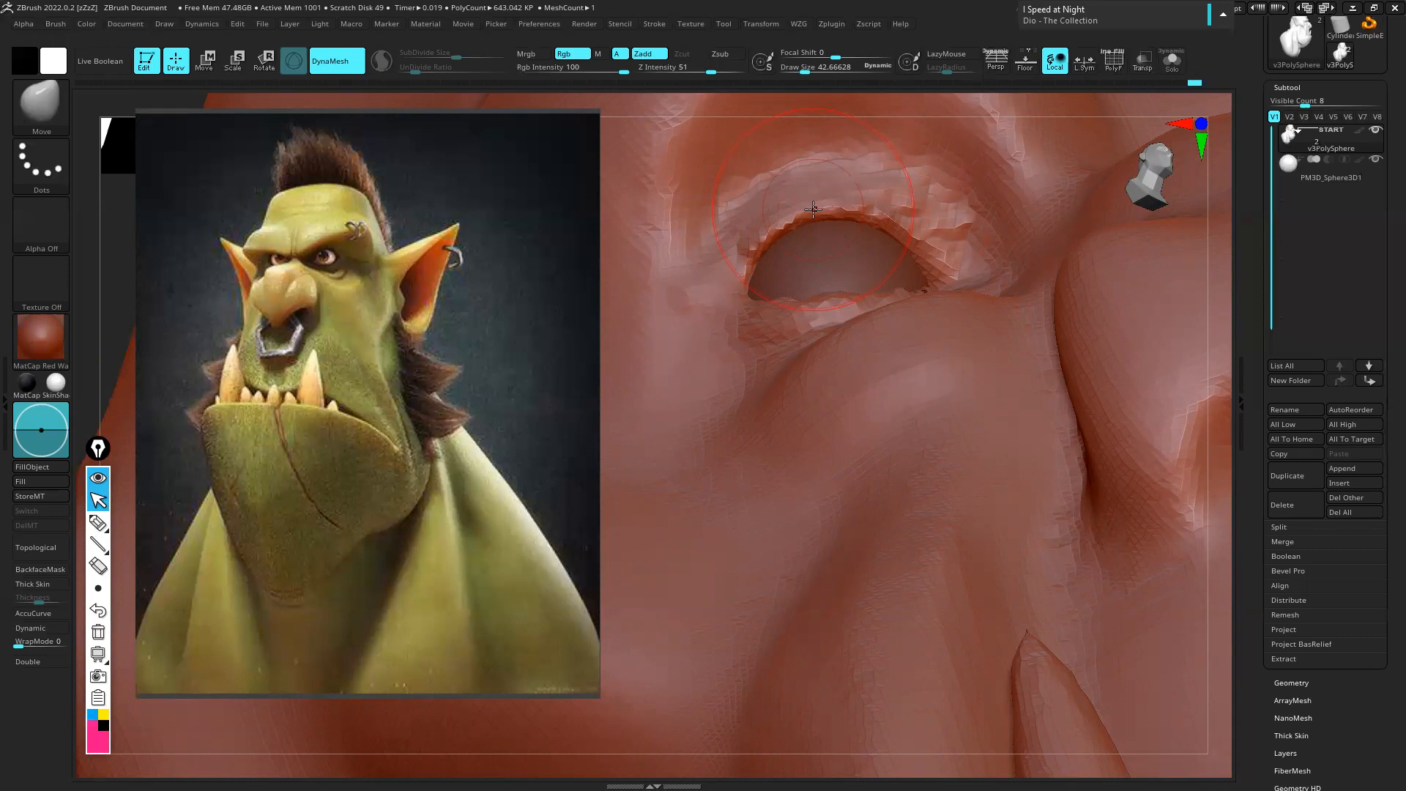
{"action": "mouse_move", "coordinate": [814, 219]}
{"action": "right_mouse_down"}
{"action": "mouse_move", "coordinate": [857, 284]}
{"action": "mouse_move", "coordinate": [912, 268]}
{"action": "right_mouse_up"}
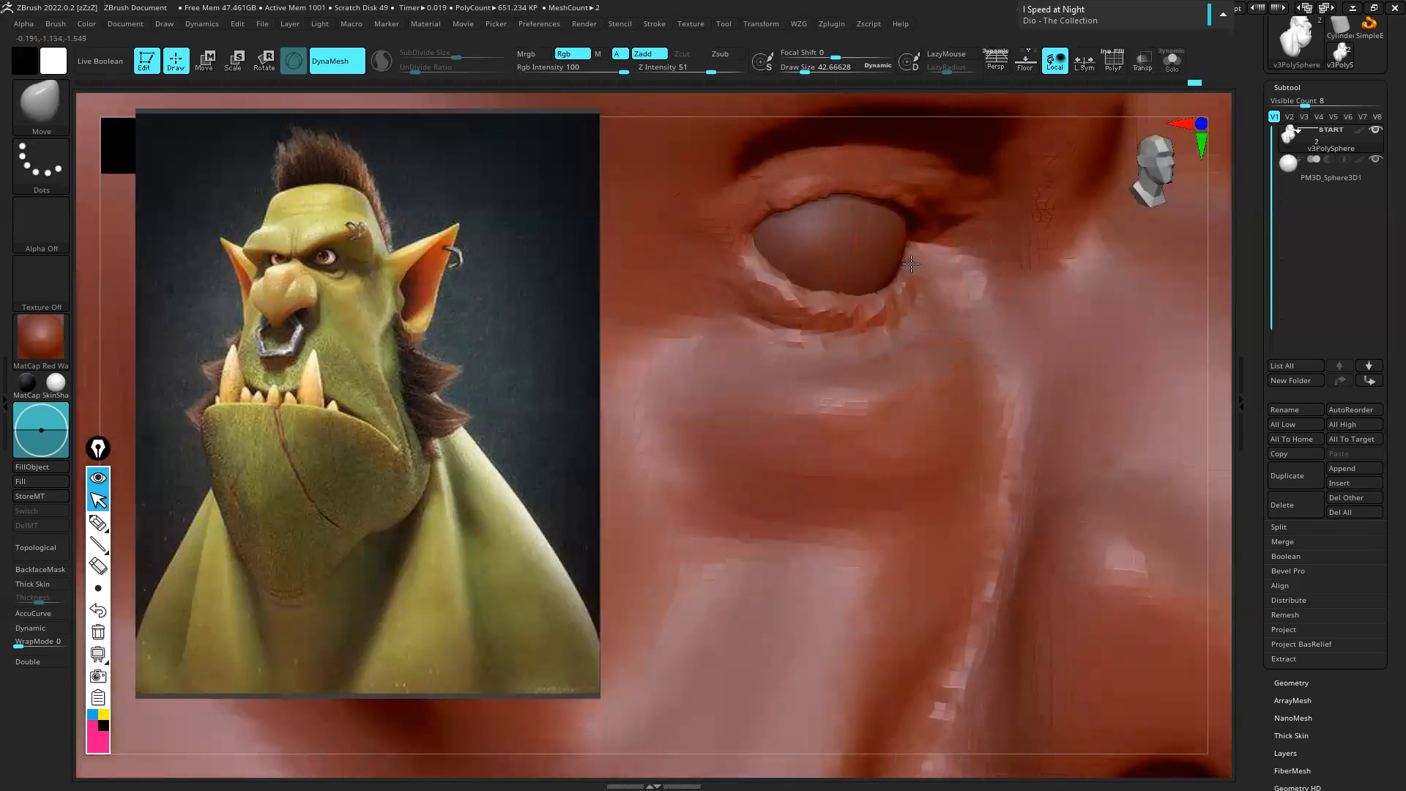
{"action": "mouse_move", "coordinate": [835, 296]}
{"action": "right_mouse_down"}
{"action": "mouse_move", "coordinate": [804, 292]}
{"action": "mouse_move", "coordinate": [847, 262]}
{"action": "mouse_move", "coordinate": [1013, 349]}
{"action": "right_mouse_up"}
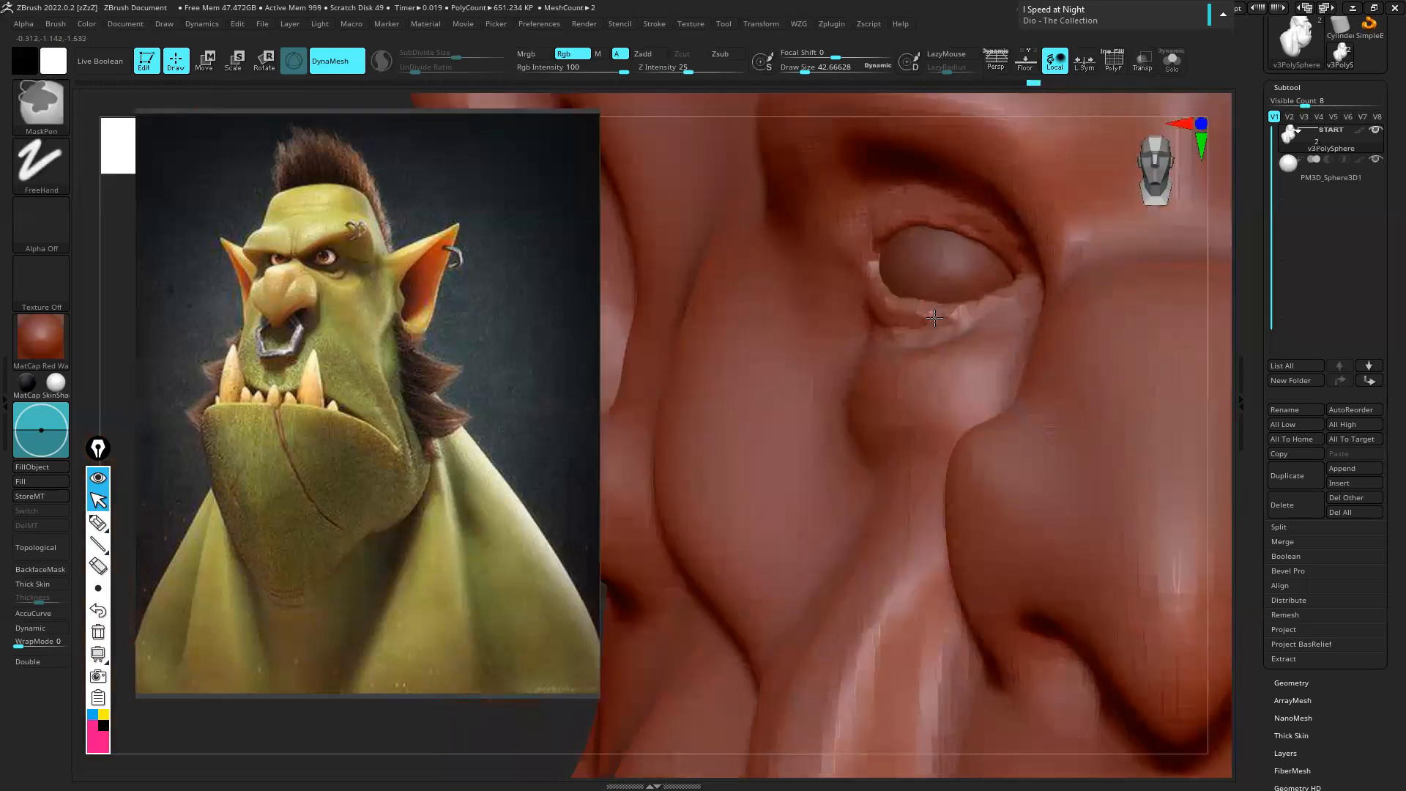
Carve the crease under the lower eyelid with the DamStandard brush, reducing the draw size to about 19
{"action": "mouse_move", "coordinate": [934, 317]}
{"action": "right_mouse_down"}
{"action": "mouse_move", "coordinate": [873, 276]}
{"action": "mouse_move", "coordinate": [900, 300]}
{"action": "right_mouse_up"}
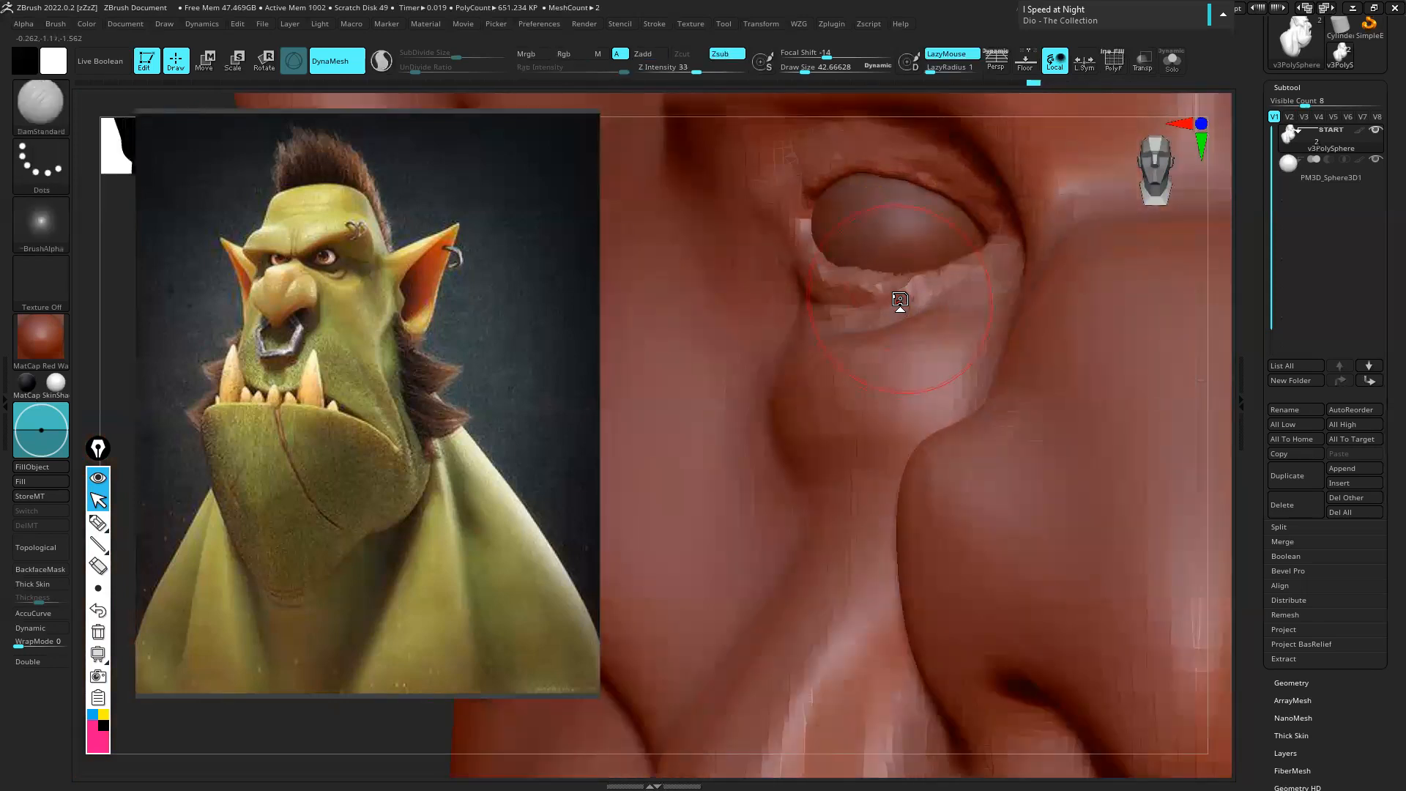
{"action": "key", "text": "b"}
{"action": "key", "text": "i"}
{"action": "key", "text": "p"}
{"action": "key", "text": "b"}
{"action": "key", "text": "d"}
{"action": "key", "text": "s"}
{"action": "key", "text": "s"}
{"action": "left_click_drag", "start_coordinate": [897, 314], "coordinate": [890, 315]}
{"action": "right_click_drag", "start_coordinate": [895, 320], "coordinate": [974, 271]}
{"action": "key", "text": "s"}
{"action": "left_click_drag", "start_coordinate": [926, 299], "coordinate": [910, 298]}
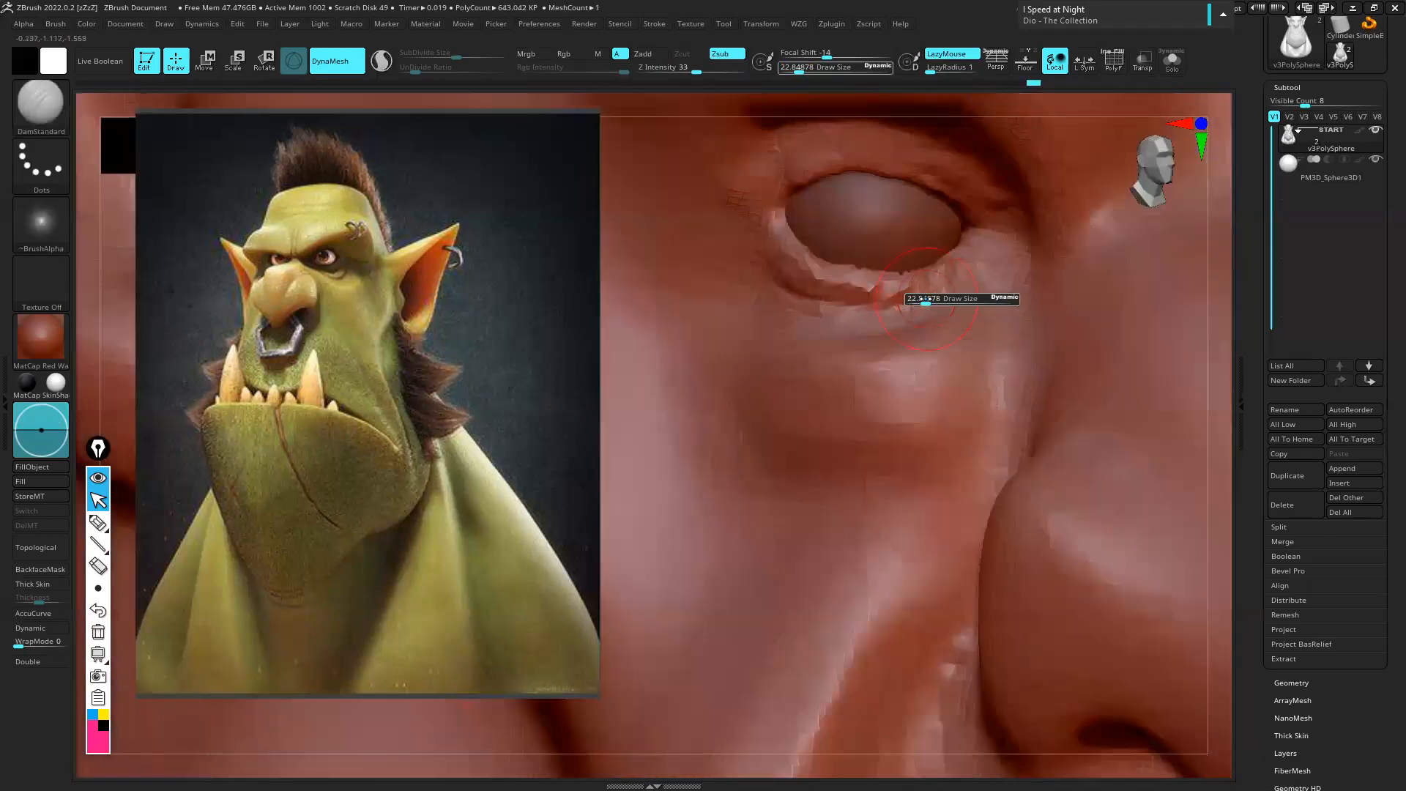
{"action": "right_click_drag", "start_coordinate": [975, 271], "coordinate": [881, 286], "text": "ctrl"}
{"action": "right_click_drag", "start_coordinate": [957, 307], "coordinate": [913, 292], "text": "ctrl"}
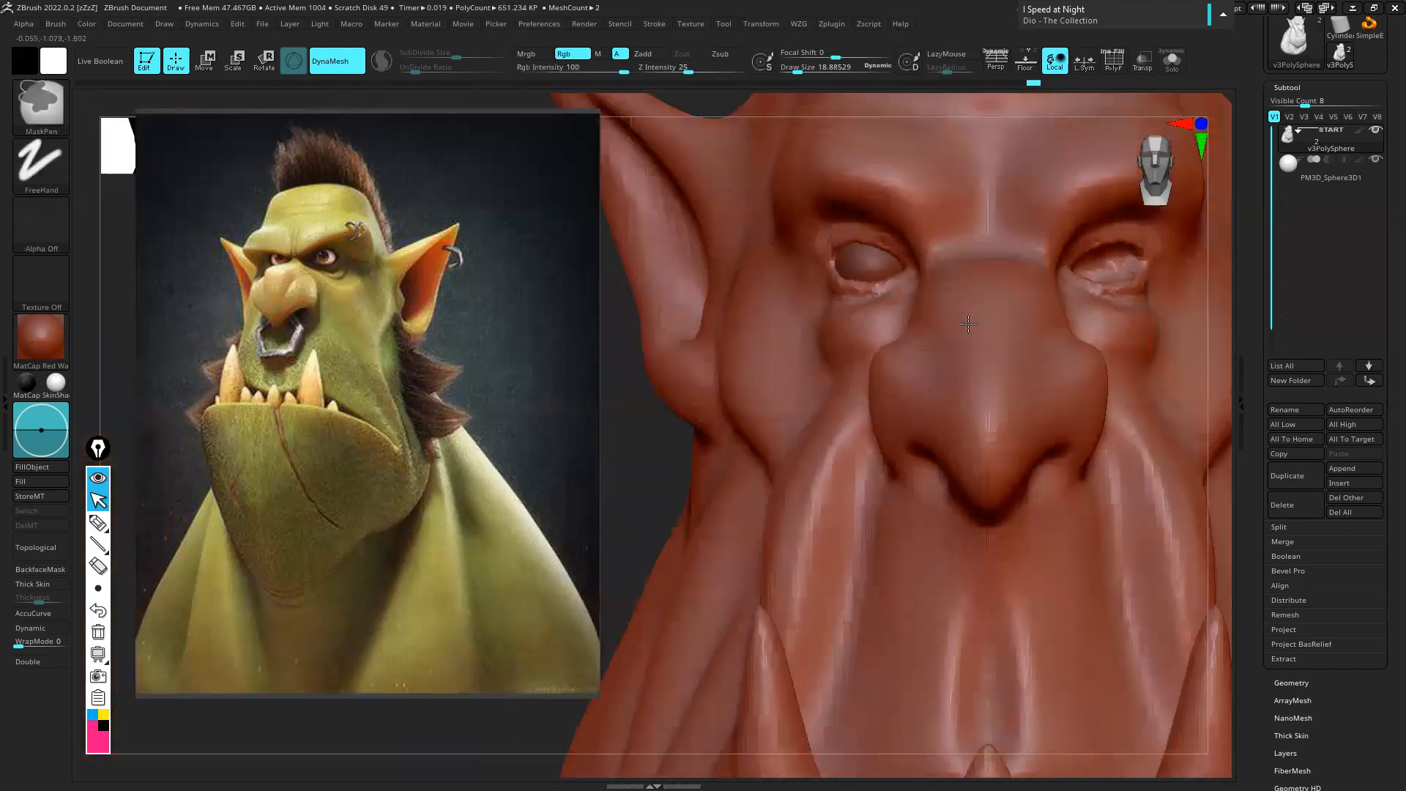
Make the PM3D_Sphere3D1 eyeball active and duplicate it into the other eye socket with Mirror And Weld
{"action": "left_click", "coordinate": [1311, 180]}
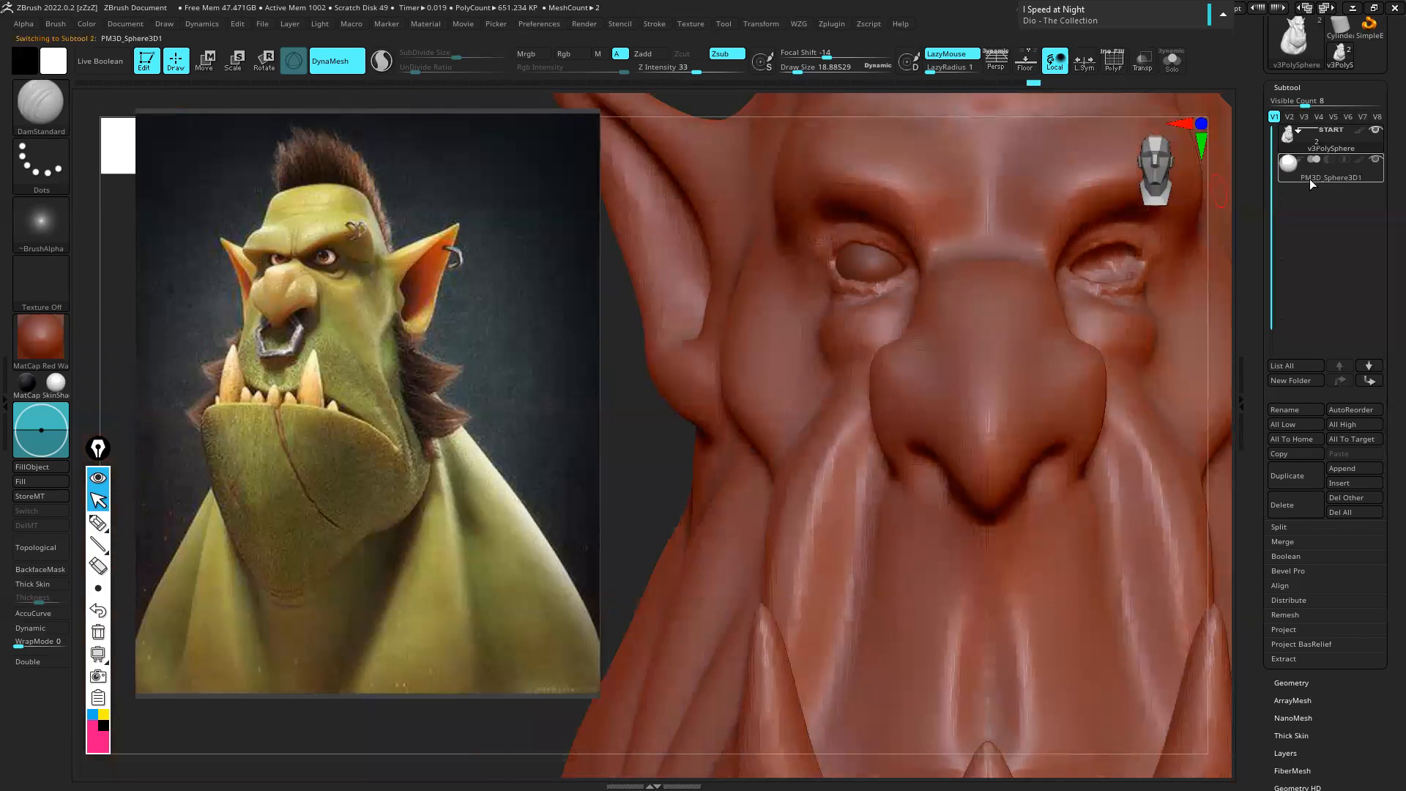
{"action": "left_click_drag", "start_coordinate": [1323, 684], "coordinate": [1322, 687]}
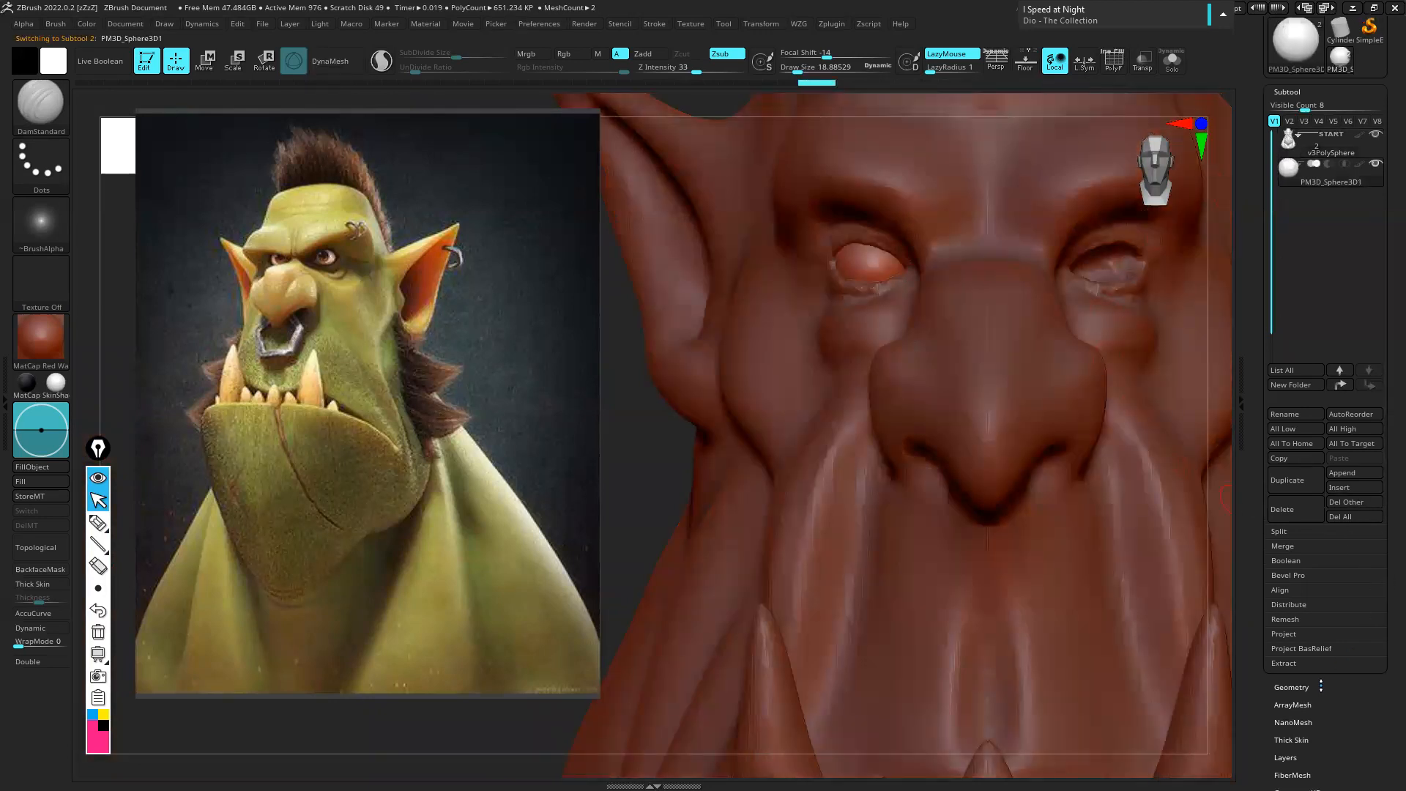
{"action": "left_click", "coordinate": [1306, 685]}
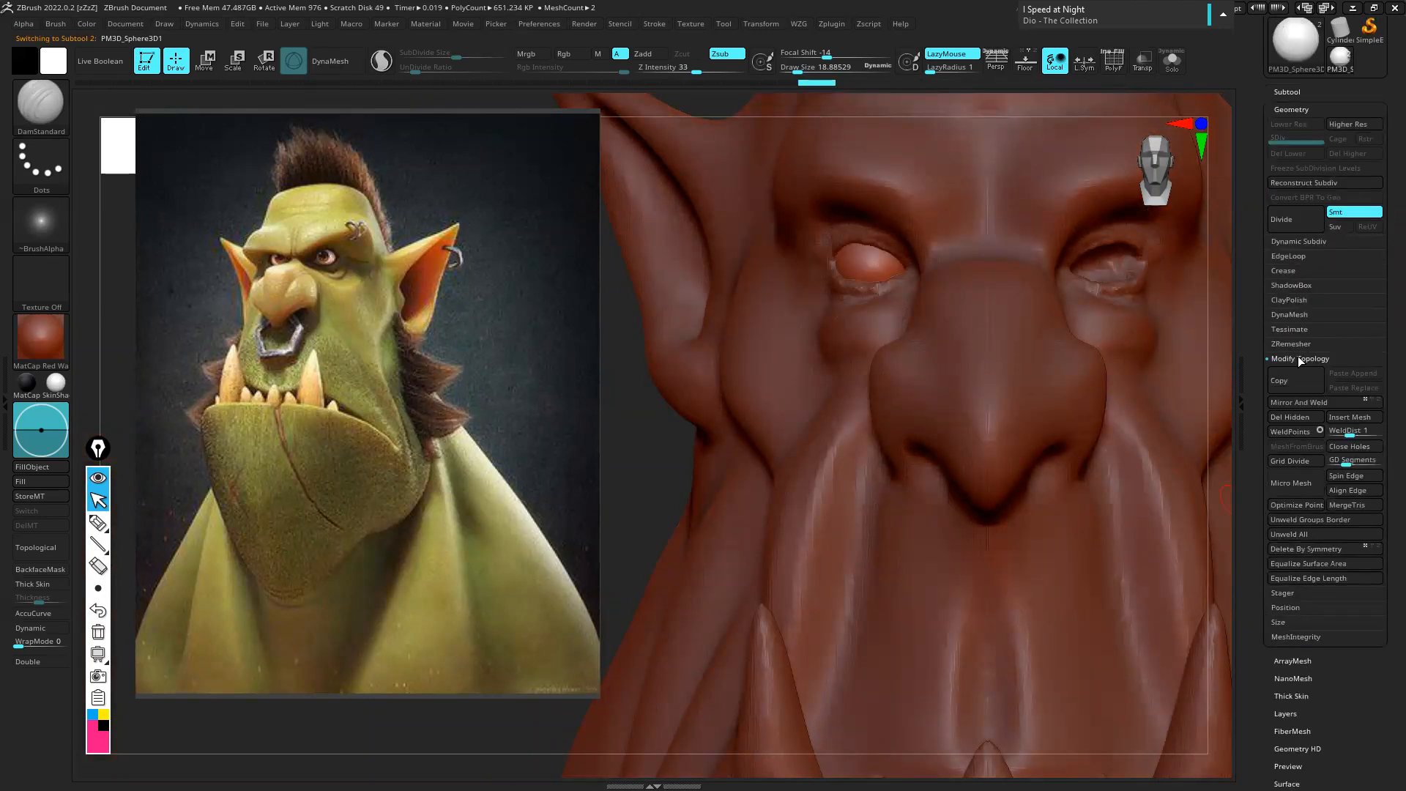
{"action": "left_click", "coordinate": [1287, 404]}
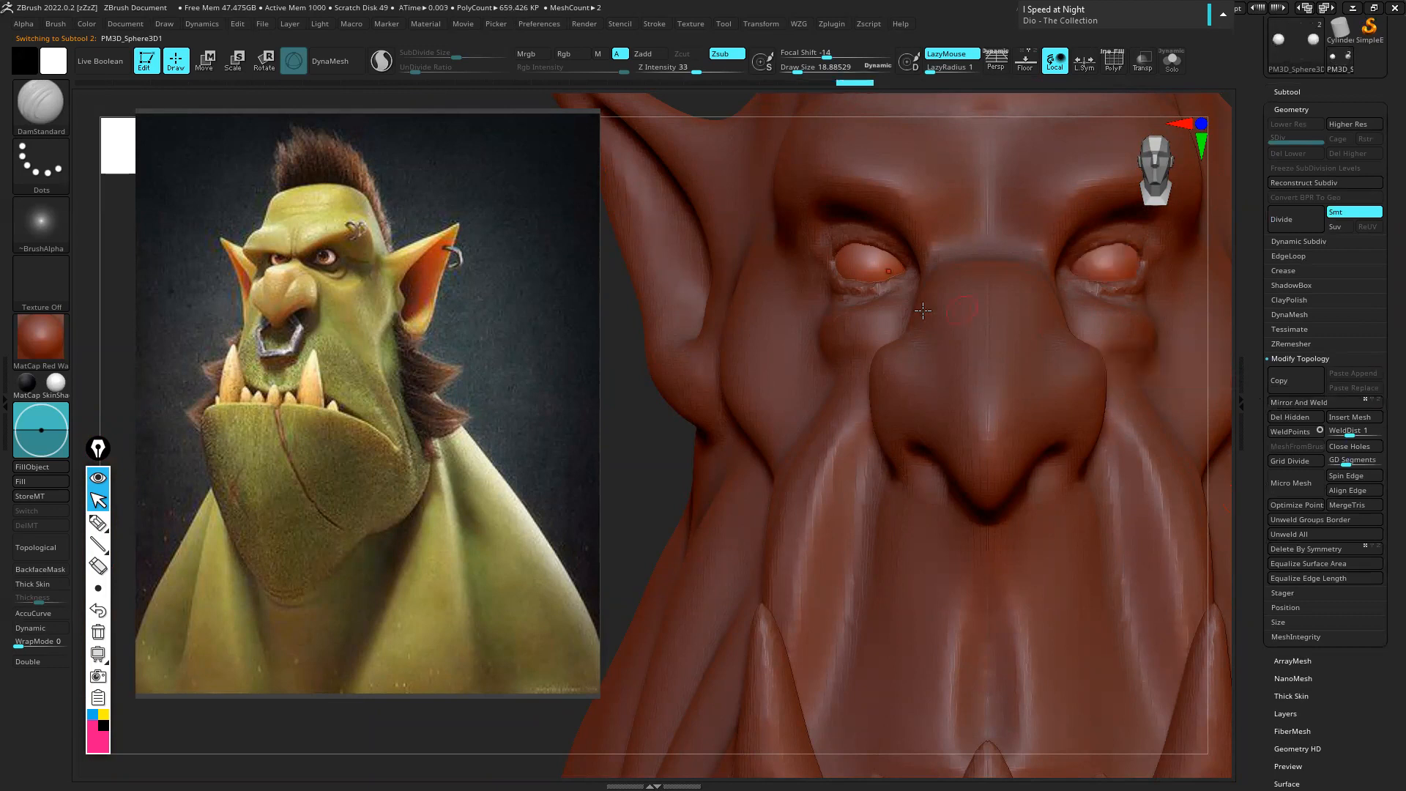
Demonstrate switching the active subtool between the head and the eyeballs, ending on the v3PolySphere head
{"action": "right_click_drag", "start_coordinate": [1028, 366], "coordinate": [1046, 402], "text": "ctrl"}
{"action": "right_click_drag", "start_coordinate": [1135, 428], "coordinate": [926, 397], "text": "alt"}
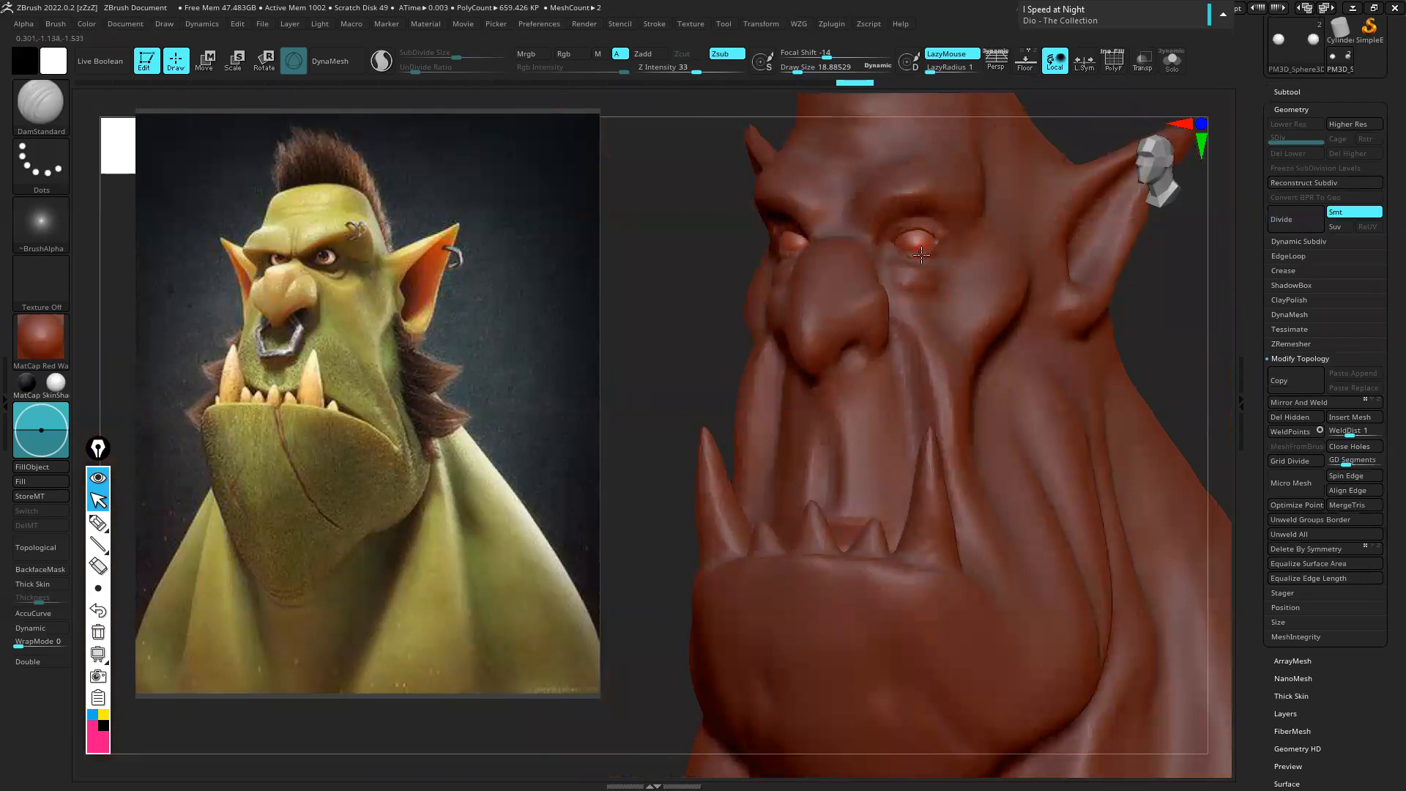
{"action": "right_click_drag", "start_coordinate": [852, 261], "coordinate": [925, 248], "text": "ctrl"}
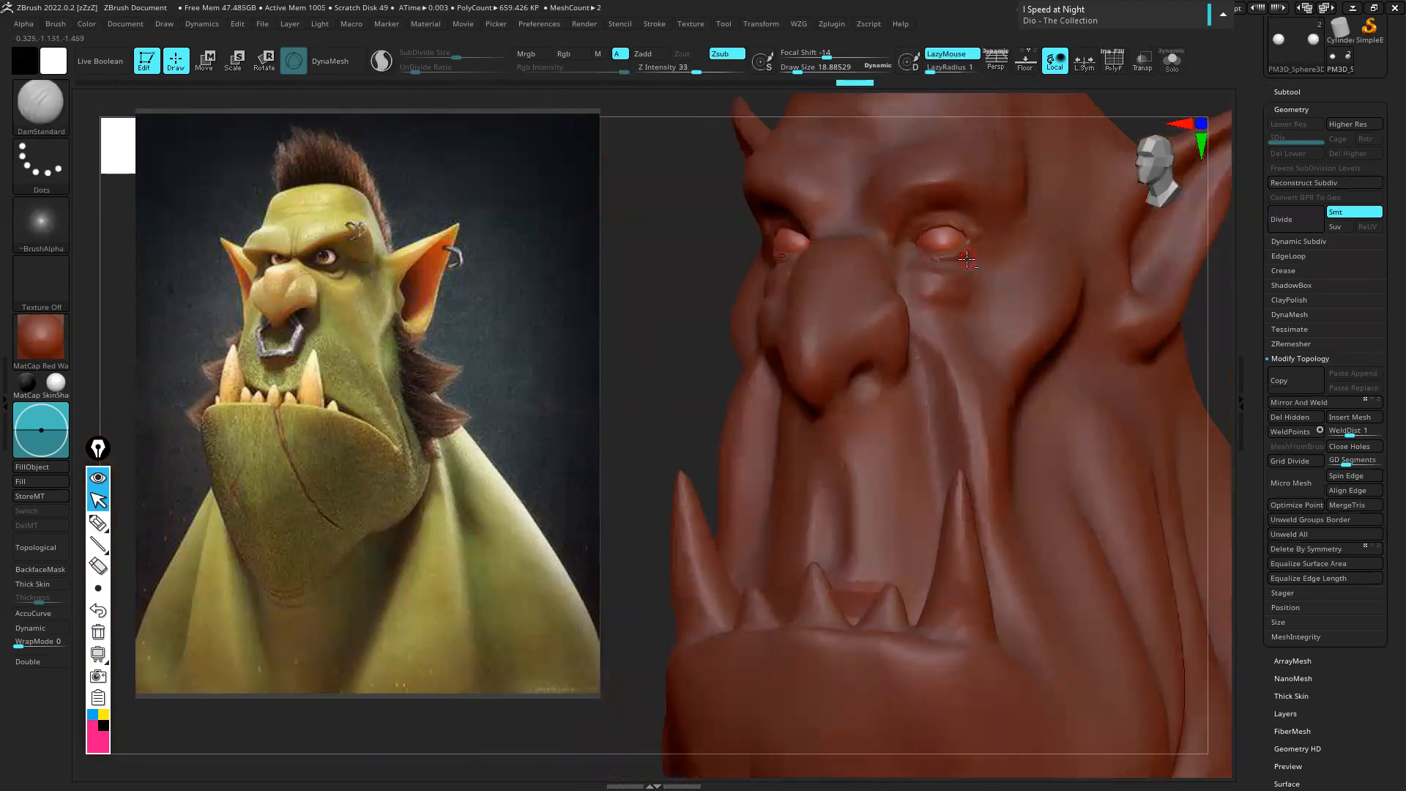
{"action": "left_click", "coordinate": [966, 258], "text": "alt"}
{"action": "left_click", "coordinate": [1313, 93]}
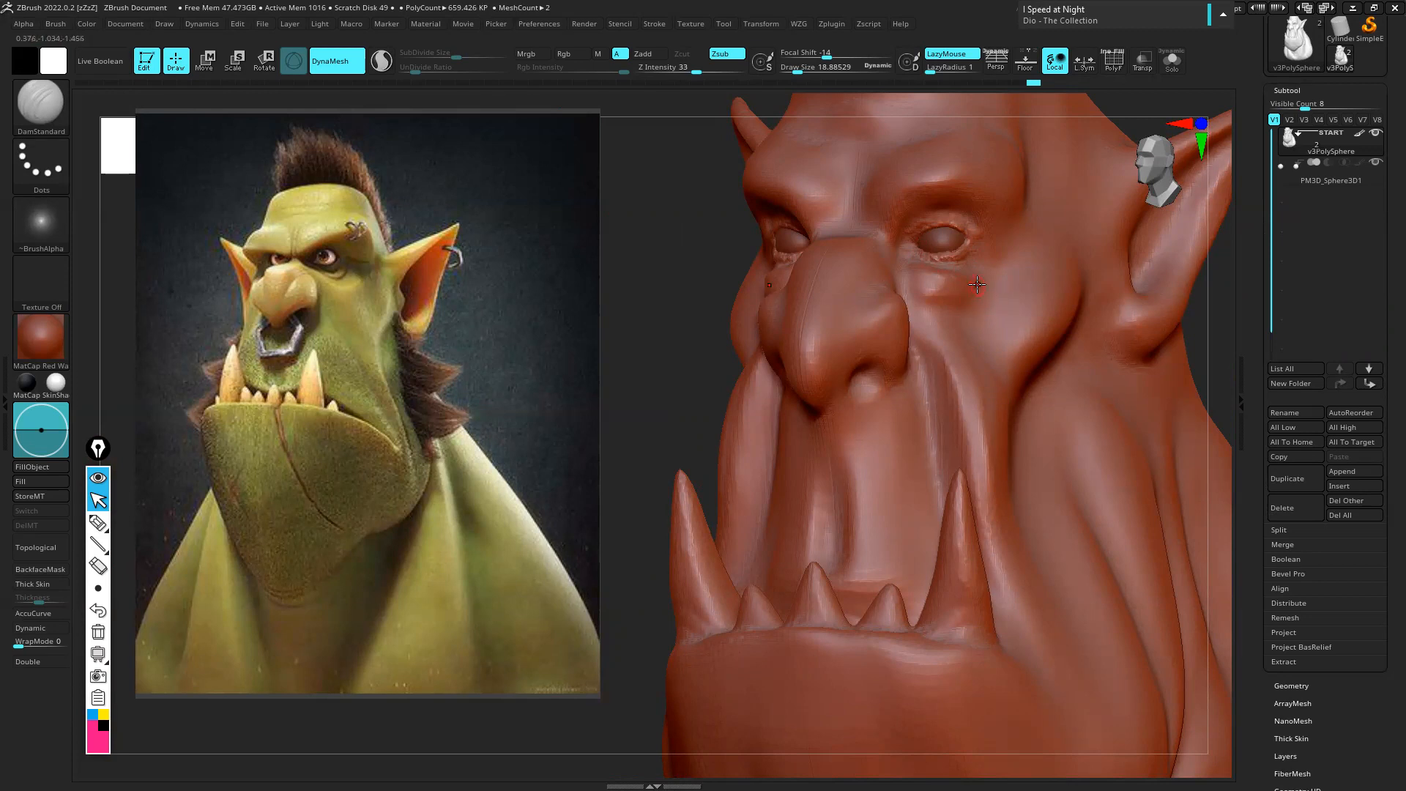
{"action": "left_click", "coordinate": [947, 238], "text": "alt"}
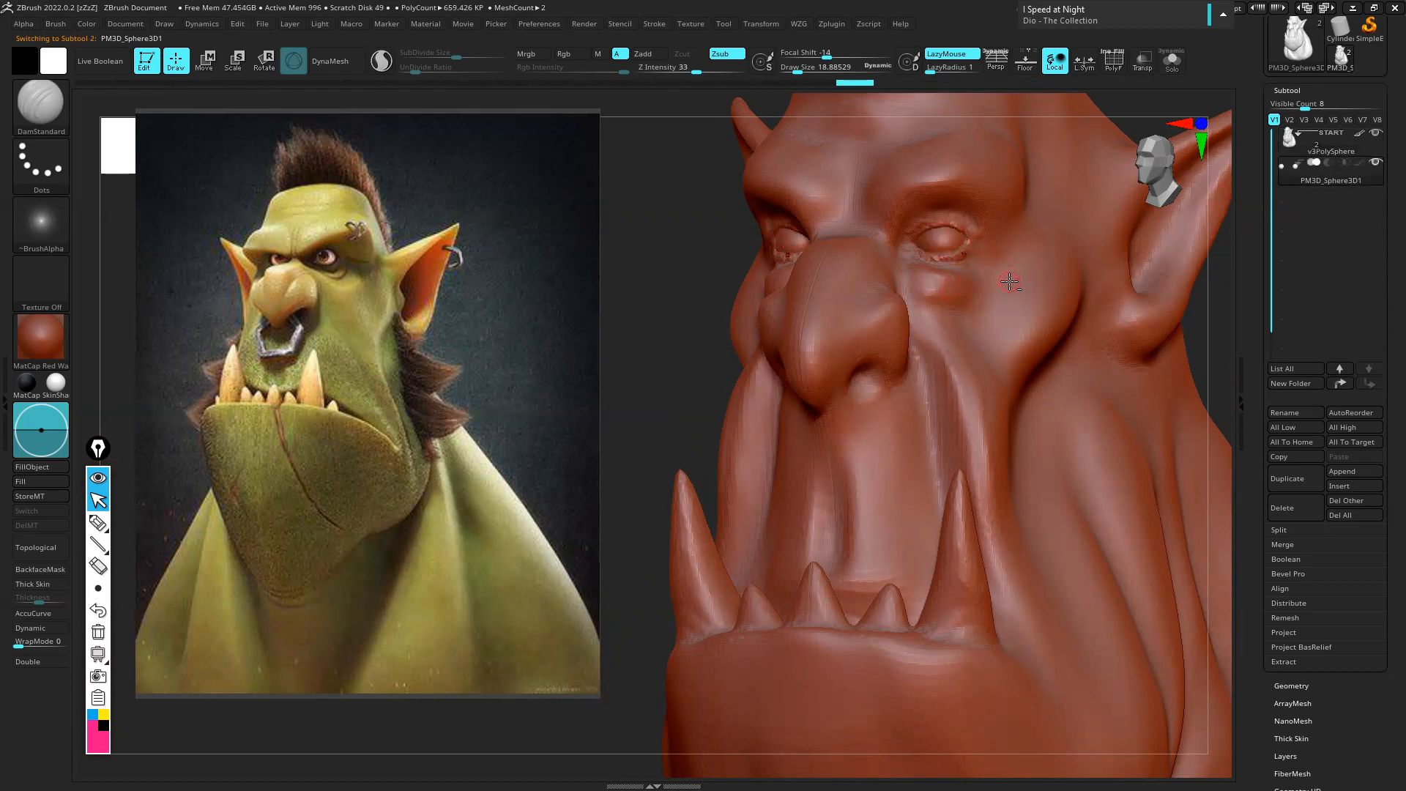
{"action": "left_click", "coordinate": [1004, 278], "text": "alt"}
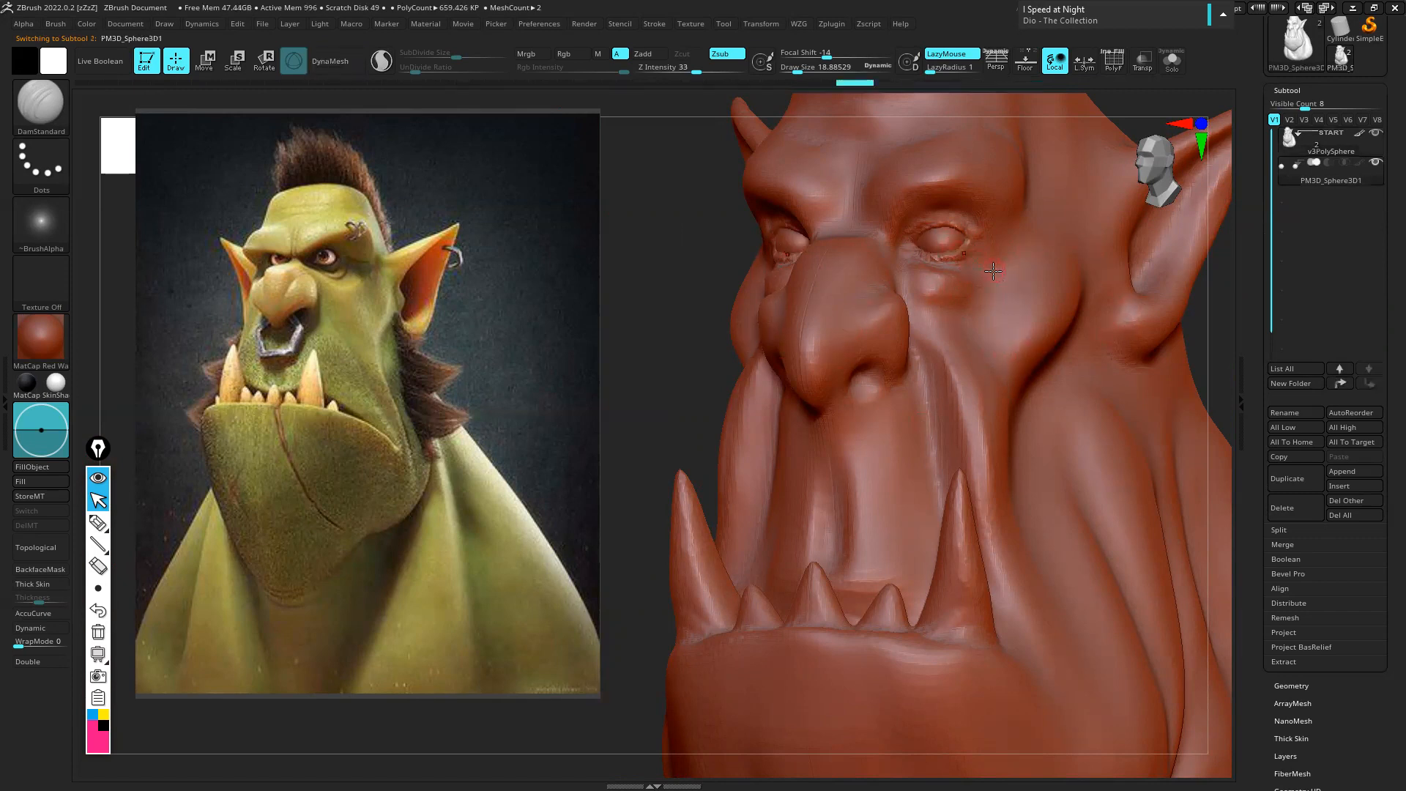
{"action": "key", "text": "alt+Down"}
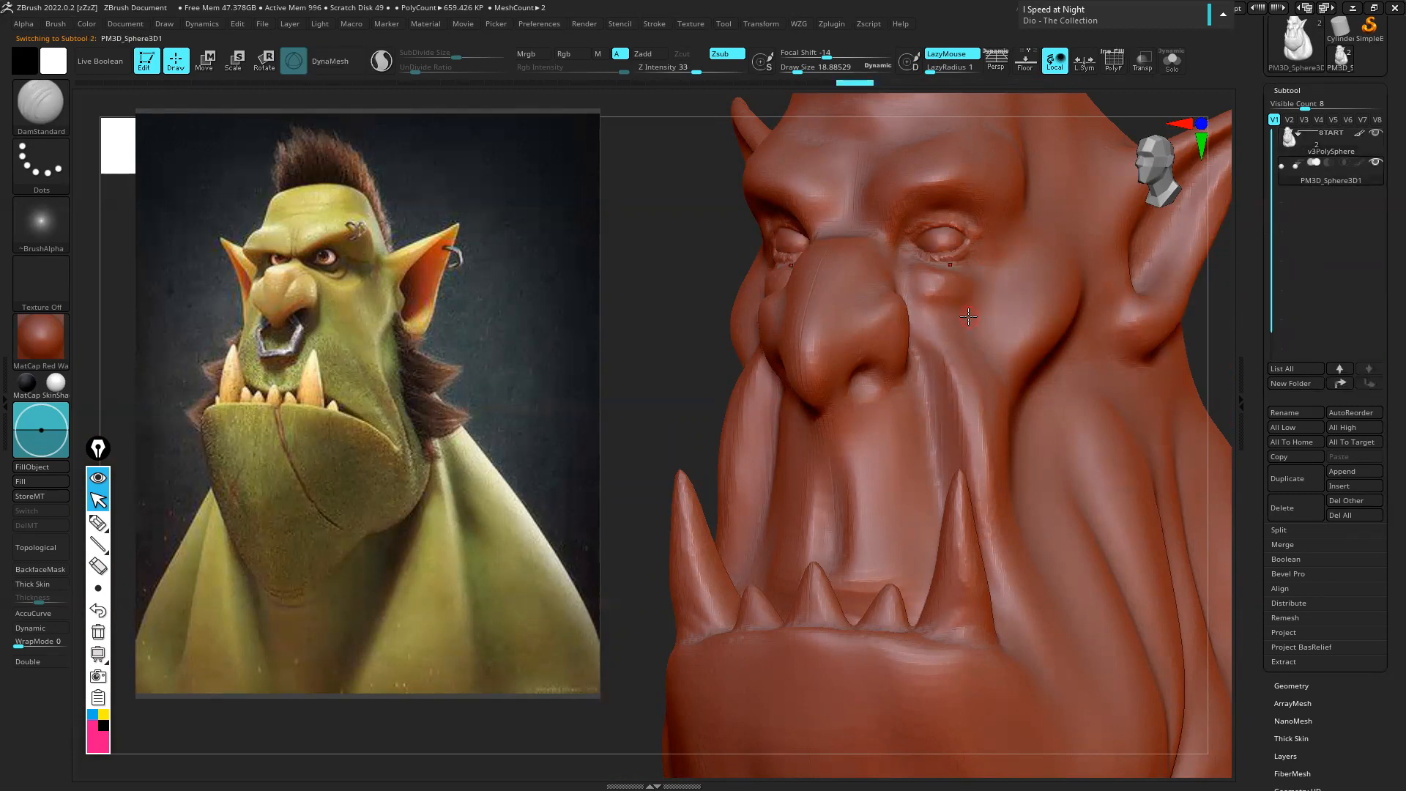
{"action": "key", "text": "alt+Up"}
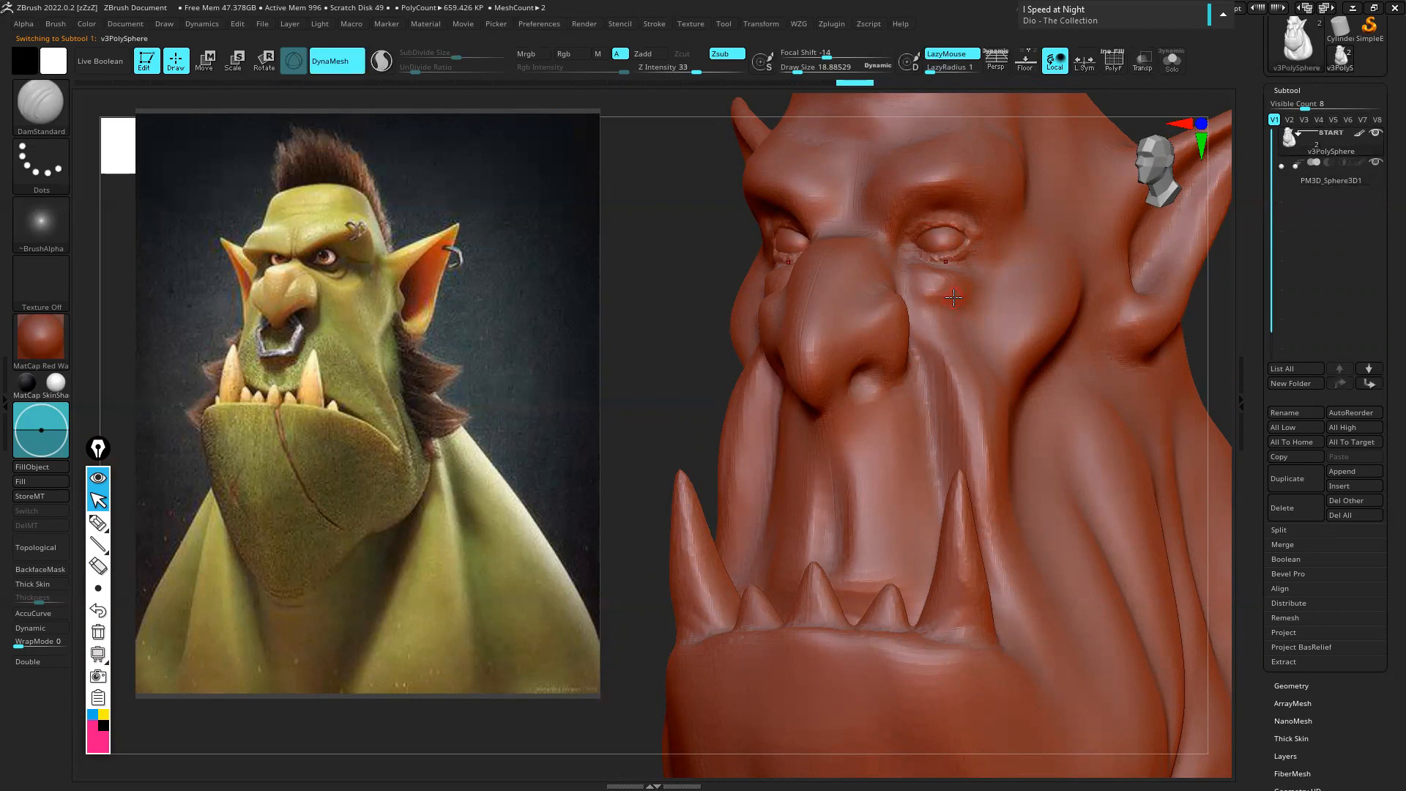
Switch to the Move brush with a draw size of about 69 and adjust the skin above the eye
{"action": "mouse_move", "coordinate": [953, 297]}
{"action": "right_mouse_down", "text": "ctrl"}
{"action": "mouse_move", "coordinate": [1009, 264]}
{"action": "mouse_move", "coordinate": [972, 278]}
{"action": "right_mouse_up", "text": "ctrl"}
{"action": "key", "text": "s"}
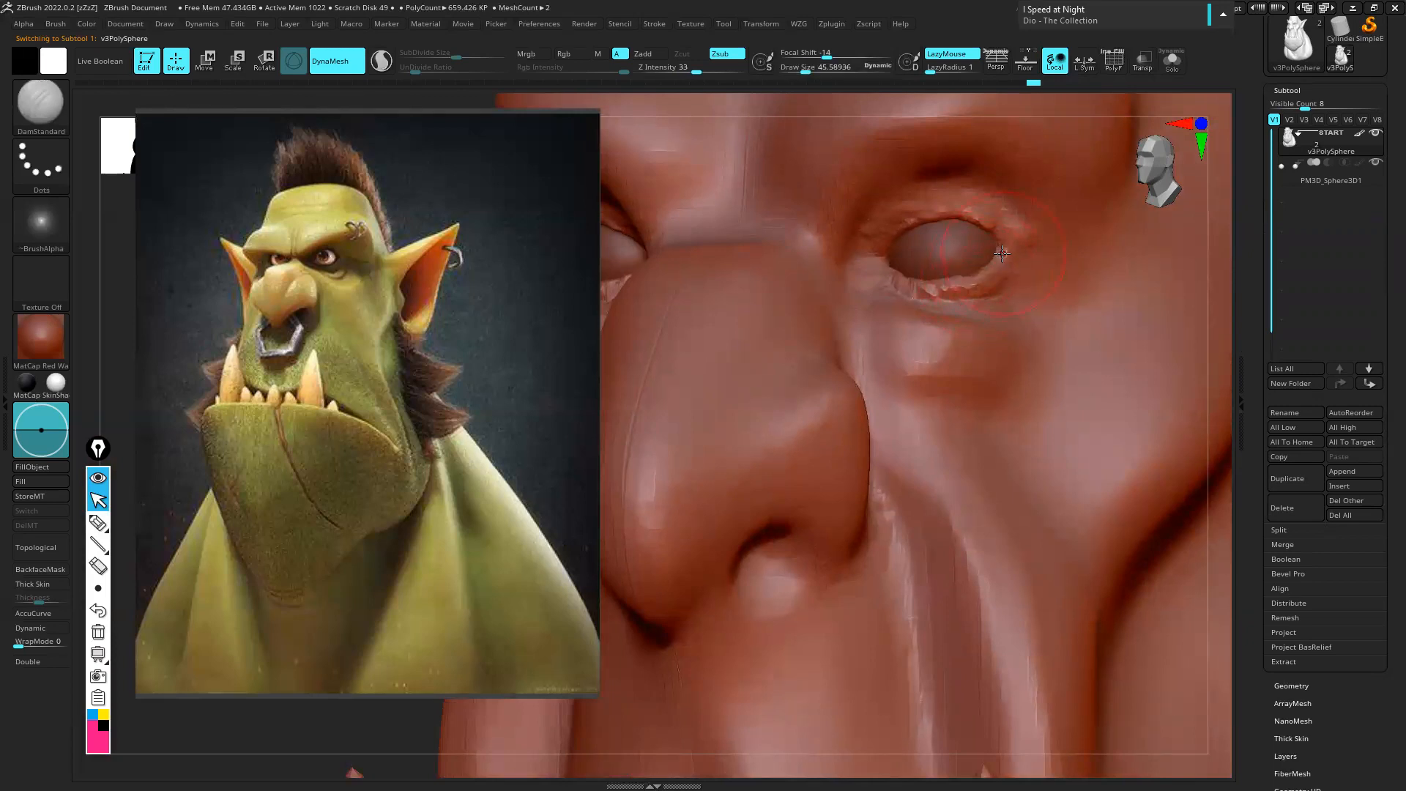
{"action": "key", "text": "b"}
{"action": "key", "text": "m"}
{"action": "key", "text": "v"}
{"action": "mouse_move", "coordinate": [967, 238]}
{"action": "left_mouse_down"}
{"action": "mouse_move", "coordinate": [922, 220]}
{"action": "mouse_move", "coordinate": [902, 256]}
{"action": "left_mouse_up"}
{"action": "key", "text": "s"}
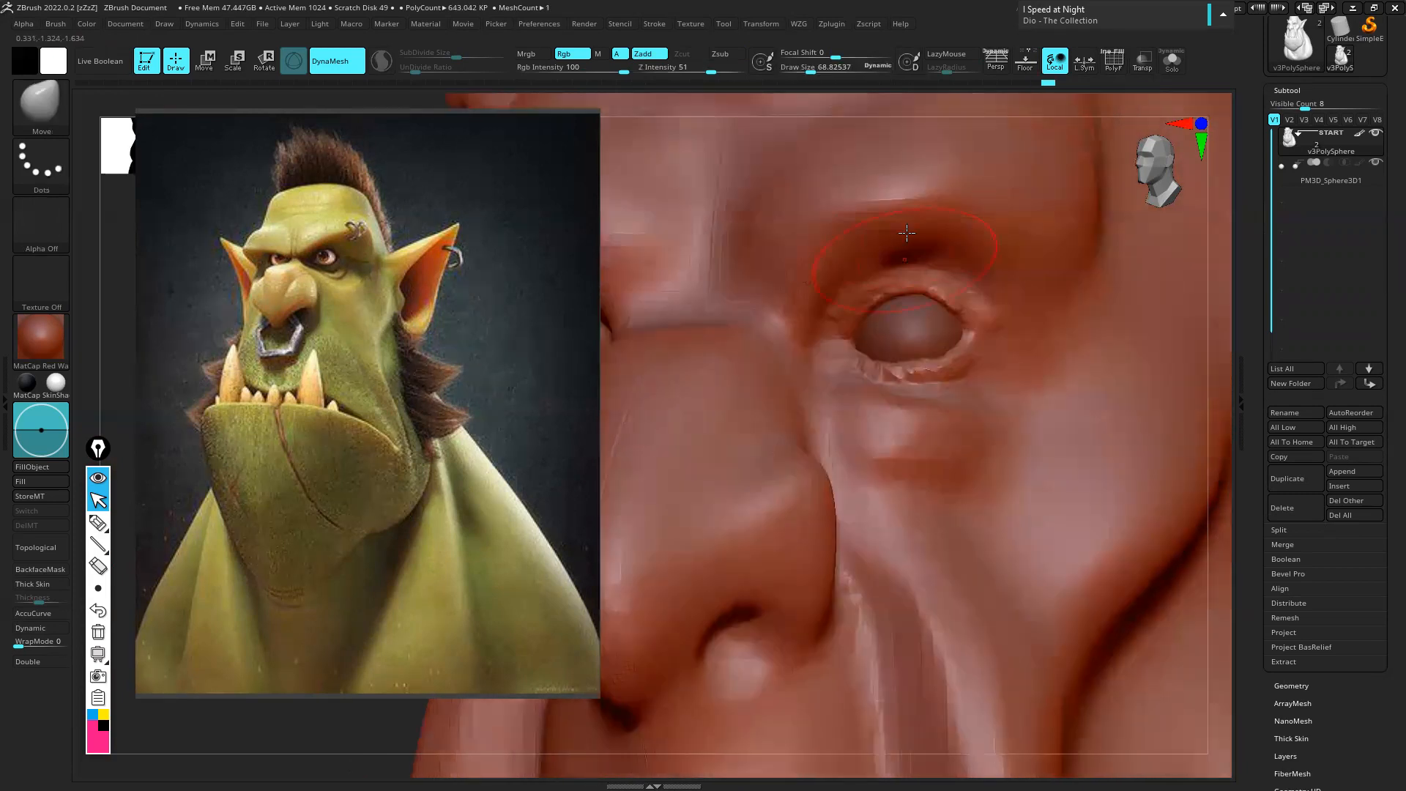
Reshape the brow ridge over the eye with the Move brush at a draw size of about 101
{"action": "key", "text": "ctrl"}
{"action": "right_click_drag", "start_coordinate": [899, 234], "coordinate": [869, 251]}
{"action": "key", "text": "s"}
{"action": "mouse_move", "coordinate": [843, 249]}
{"action": "left_mouse_down"}
{"action": "mouse_move", "coordinate": [857, 242]}
{"action": "mouse_move", "coordinate": [858, 260]}
{"action": "left_mouse_up"}
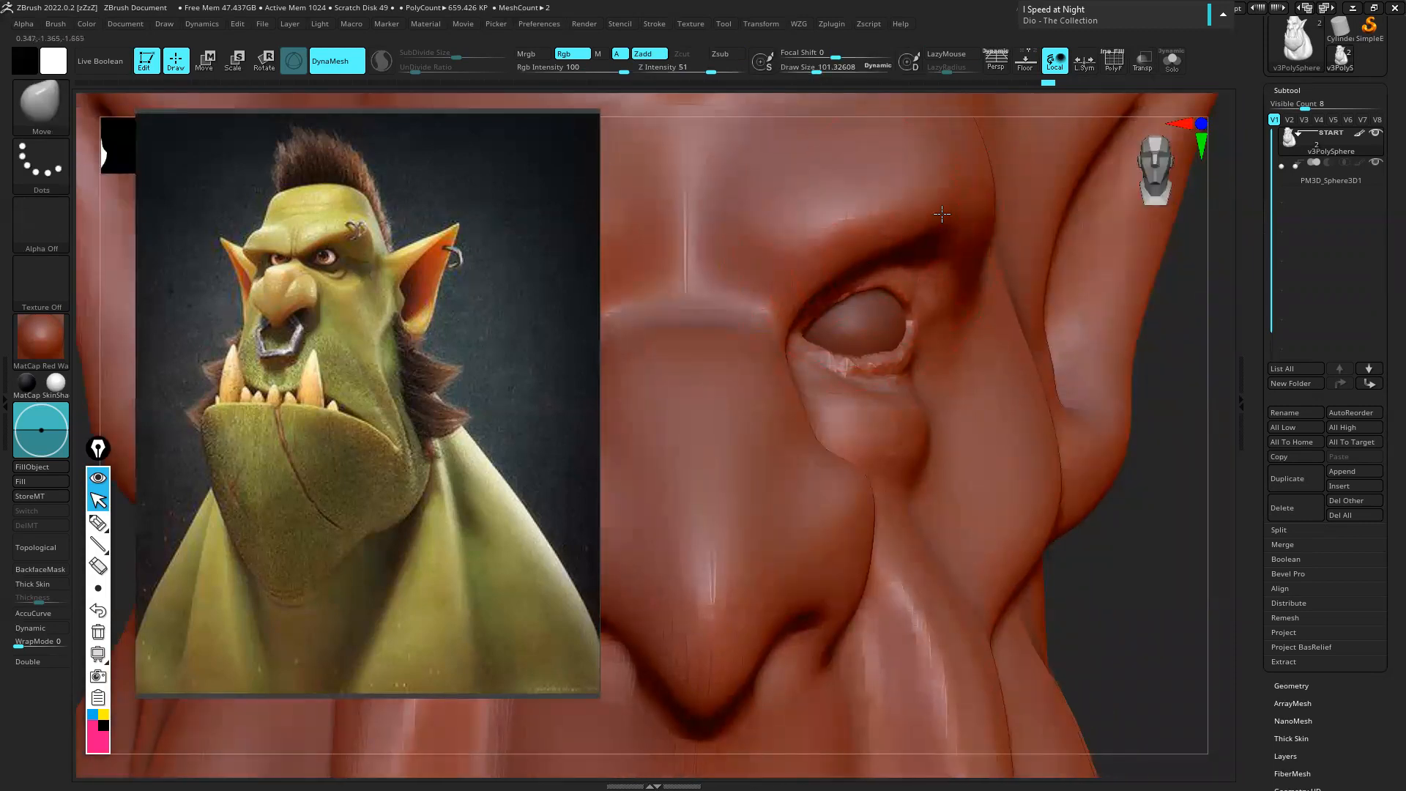
{"action": "left_click_drag", "start_coordinate": [942, 213], "coordinate": [956, 213], "text": "shift"}
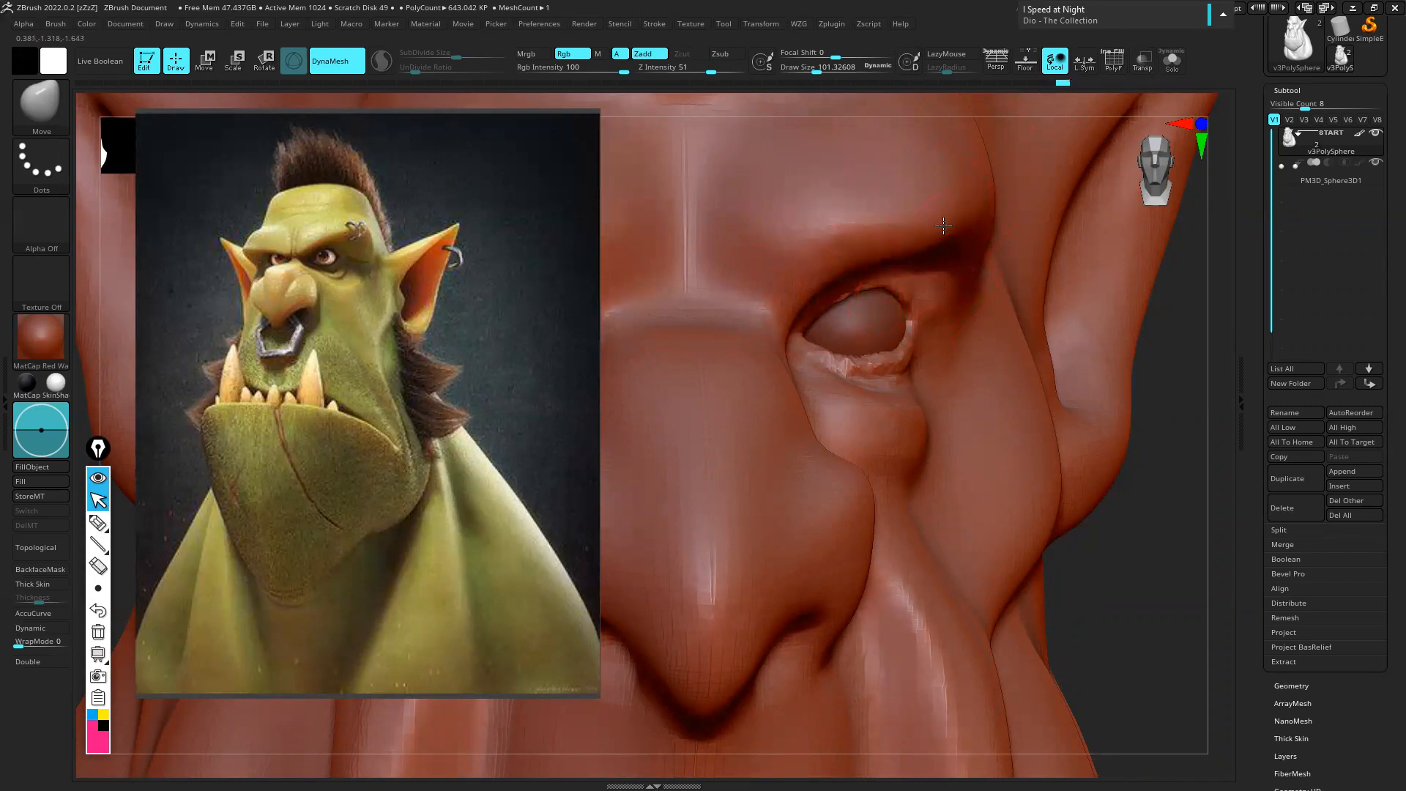
Smooth the upper eyelid and reshape the lower eyelid with the Move brush, reducing the draw size to about 49
{"action": "left_click_drag", "start_coordinate": [818, 293], "coordinate": [846, 307], "text": "shift"}
{"action": "mouse_move", "coordinate": [847, 308]}
{"action": "right_mouse_down"}
{"action": "mouse_move", "coordinate": [850, 336]}
{"action": "mouse_move", "coordinate": [825, 328]}
{"action": "mouse_move", "coordinate": [832, 318]}
{"action": "right_mouse_up"}
{"action": "key", "text": "s"}
{"action": "mouse_move", "coordinate": [879, 325]}
{"action": "left_mouse_down"}
{"action": "mouse_move", "coordinate": [864, 325]}
{"action": "mouse_move", "coordinate": [928, 315]}
{"action": "mouse_move", "coordinate": [933, 370]}
{"action": "mouse_move", "coordinate": [910, 382]}
{"action": "left_mouse_up"}
{"action": "key", "text": "s"}
{"action": "key", "text": "s"}
{"action": "key", "text": "s"}
{"action": "right_click_drag", "start_coordinate": [921, 375], "coordinate": [820, 382]}
{"action": "key", "text": "s"}
{"action": "left_click_drag", "start_coordinate": [893, 385], "coordinate": [897, 388]}
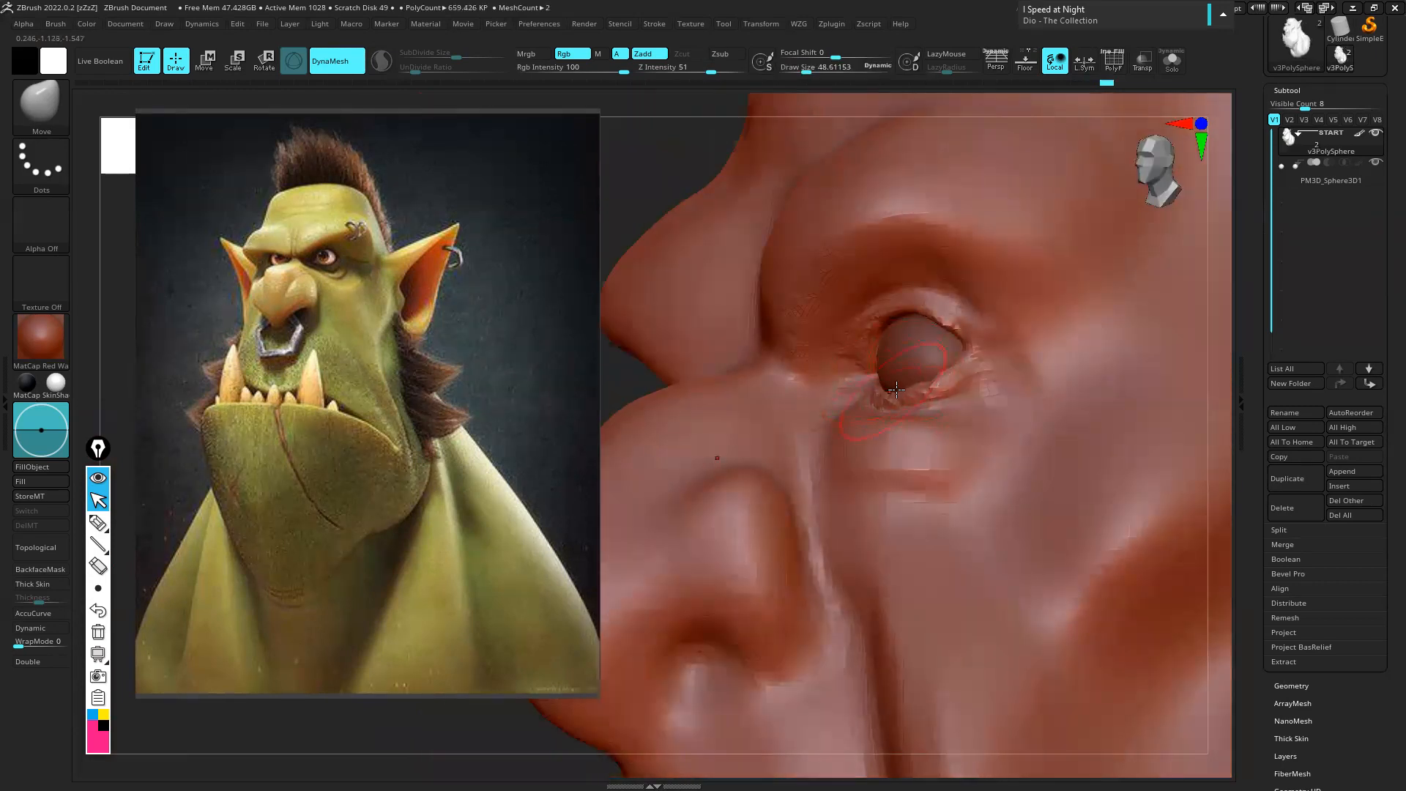
Refine the outer part of the lower eyelid with the Move brush at a draw size of about 40
{"action": "right_click_drag", "start_coordinate": [897, 377], "coordinate": [933, 382]}
{"action": "key", "text": "s"}
{"action": "left_click_drag", "start_coordinate": [933, 383], "coordinate": [930, 386]}
{"action": "right_click_drag", "start_coordinate": [928, 386], "coordinate": [892, 374]}
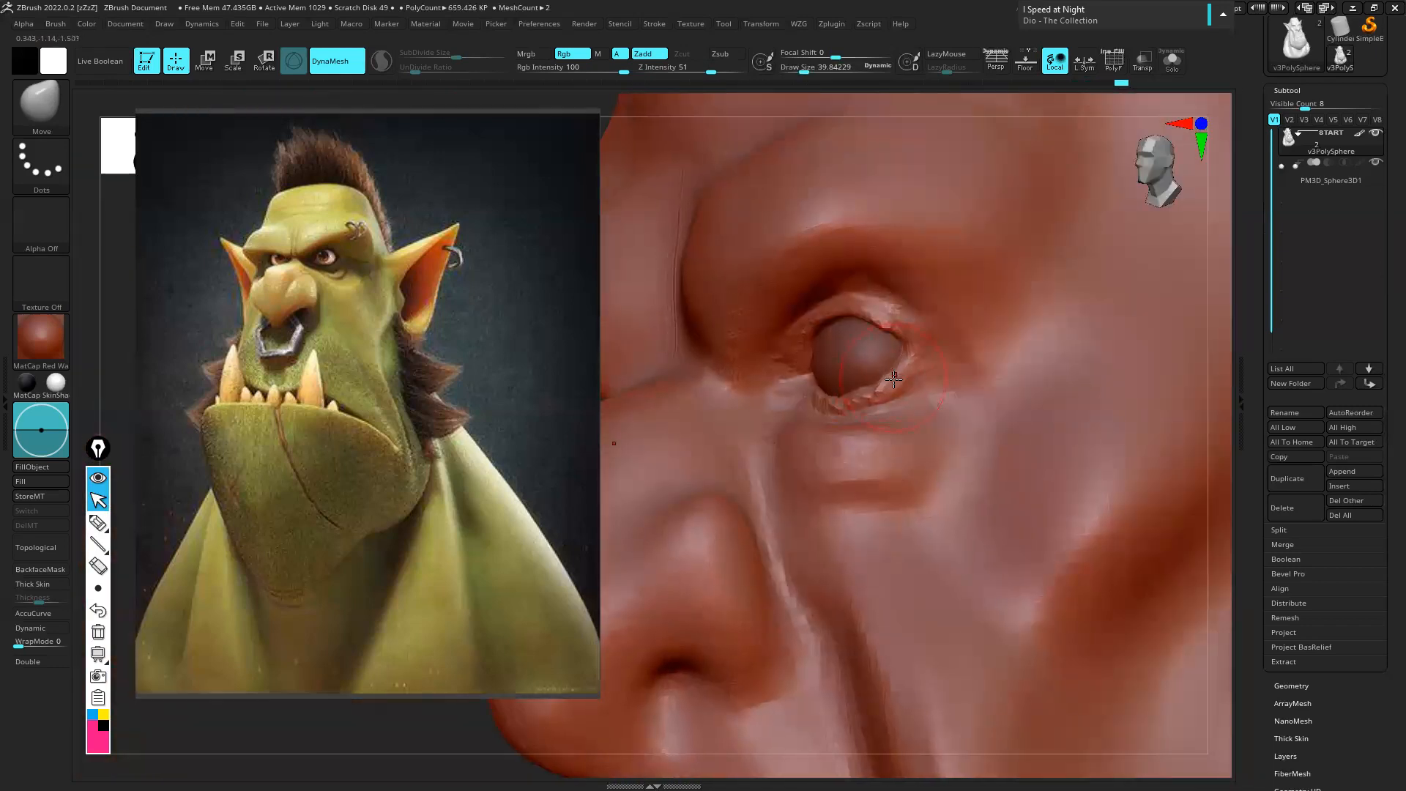
Adjust the upper eyelid over the eyeball with the Move brush at a draw size of about 55
{"action": "right_click_drag", "start_coordinate": [909, 386], "coordinate": [857, 304]}
{"action": "key", "text": "s"}
{"action": "left_click_drag", "start_coordinate": [842, 301], "coordinate": [853, 306]}
{"action": "mouse_move", "coordinate": [936, 326]}
{"action": "right_mouse_down", "text": "ctrl"}
{"action": "mouse_move", "coordinate": [931, 295]}
{"action": "mouse_move", "coordinate": [935, 360]}
{"action": "right_mouse_up", "text": "ctrl"}
{"action": "mouse_move", "coordinate": [895, 364]}
{"action": "right_mouse_down"}
{"action": "mouse_move", "coordinate": [864, 352]}
{"action": "mouse_move", "coordinate": [930, 319]}
{"action": "right_mouse_up"}
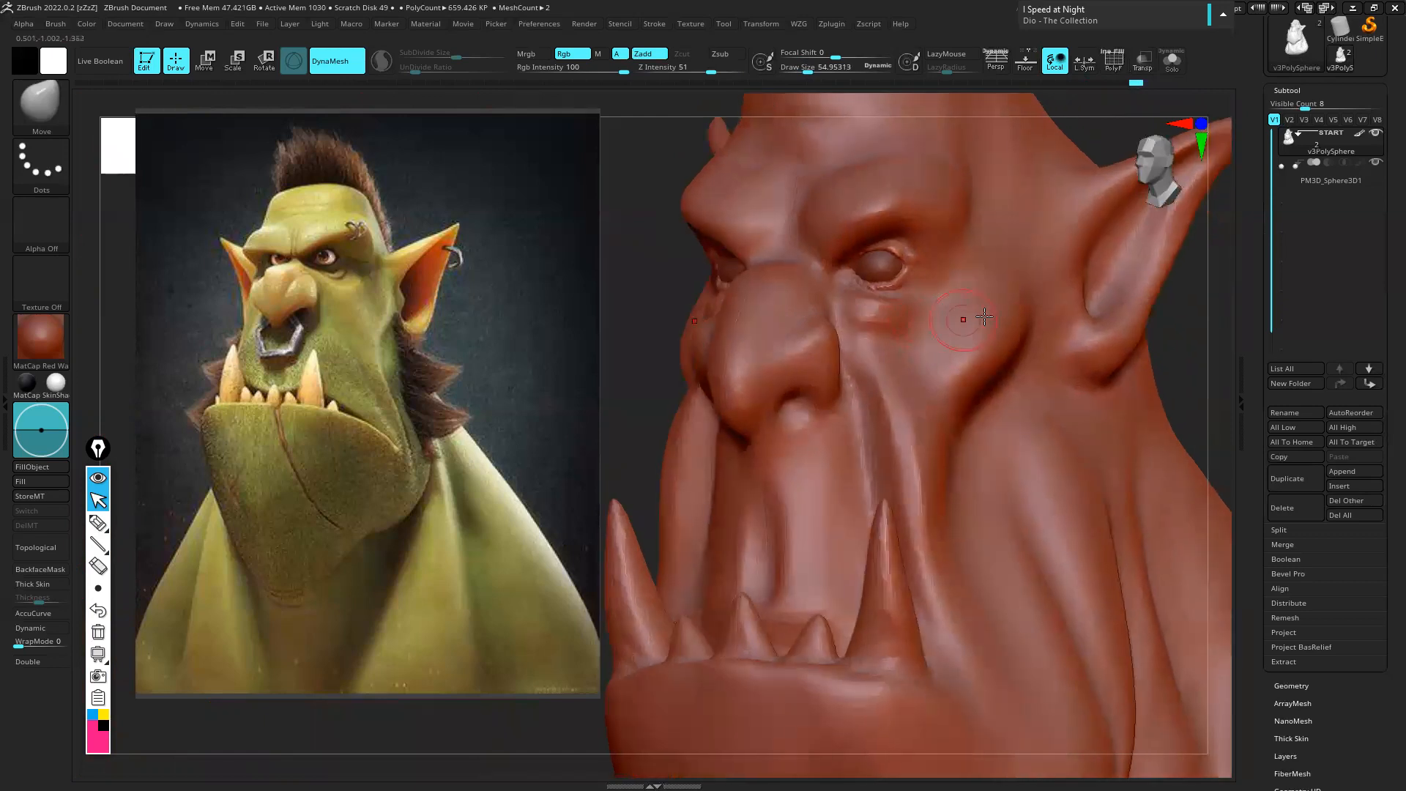
Make the eyeball sphere the active subtool
{"action": "left_click_drag", "start_coordinate": [1040, 85], "coordinate": [978, 94]}
{"action": "mouse_move", "coordinate": [885, 105]}
{"action": "left_mouse_down"}
{"action": "mouse_move", "coordinate": [862, 103]}
{"action": "mouse_move", "coordinate": [1126, 99]}
{"action": "left_mouse_up"}
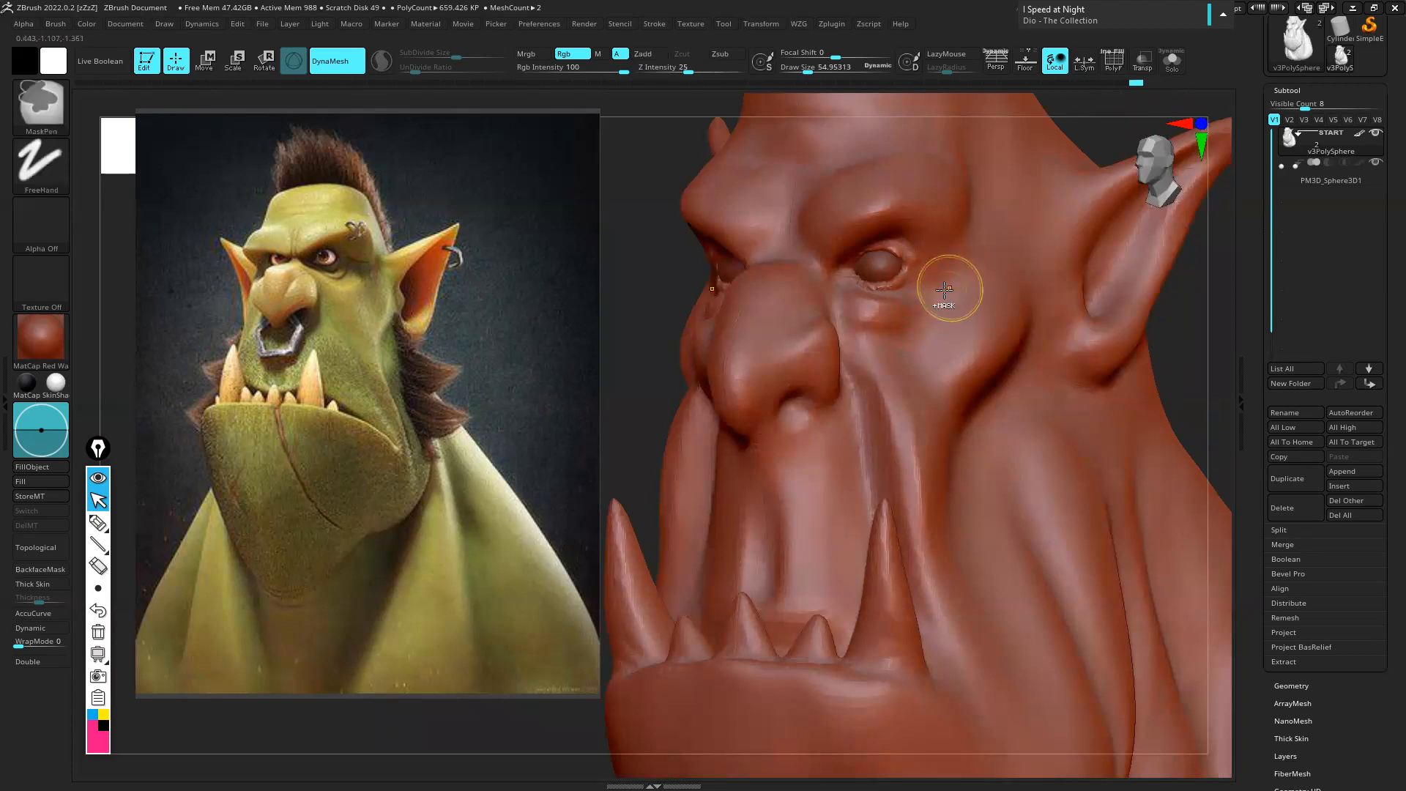
{"action": "right_click_drag", "start_coordinate": [950, 286], "coordinate": [859, 301]}
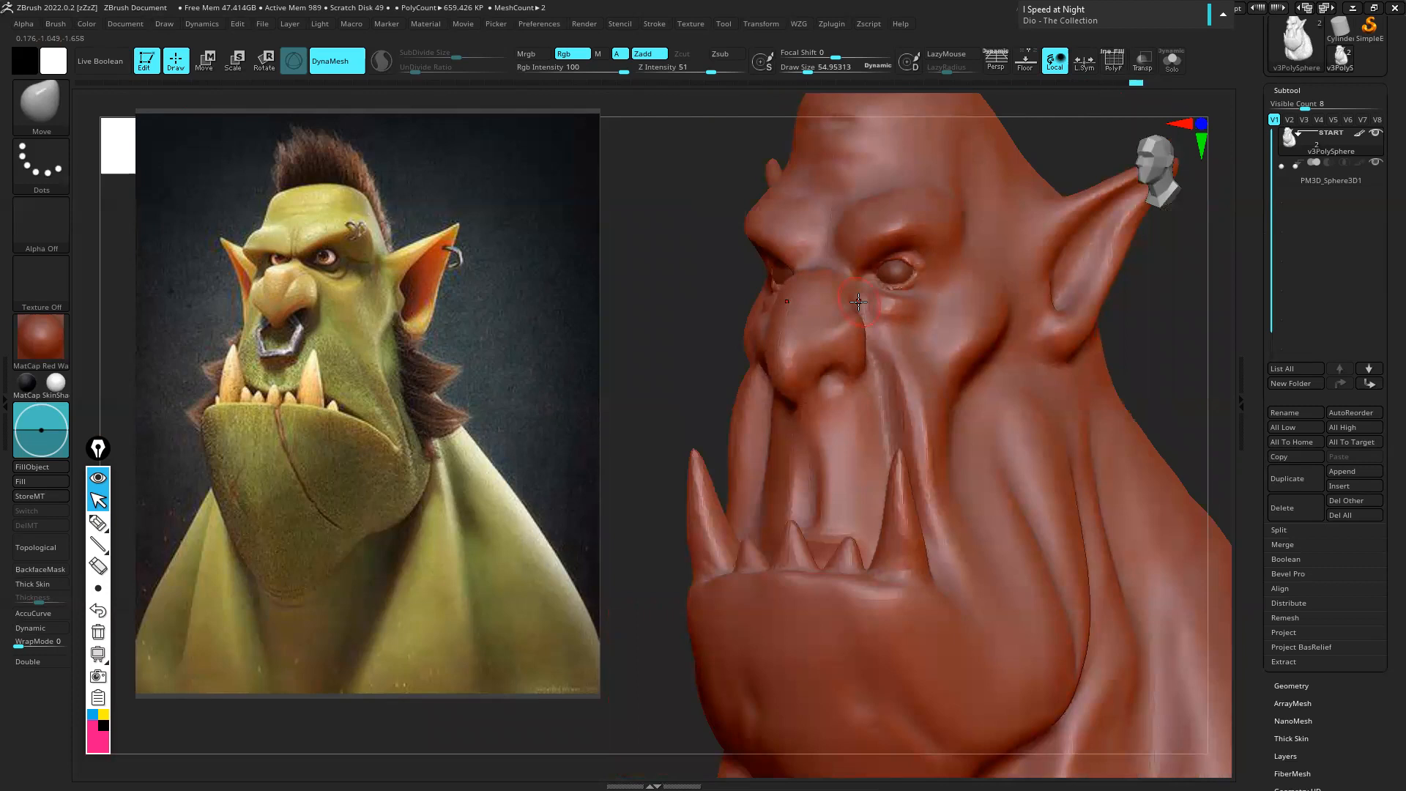
{"action": "left_click", "coordinate": [895, 269], "text": "alt"}
{"action": "mouse_move", "coordinate": [895, 269]}
{"action": "right_mouse_down"}
{"action": "mouse_move", "coordinate": [940, 302]}
{"action": "mouse_move", "coordinate": [927, 266]}
{"action": "right_mouse_up"}
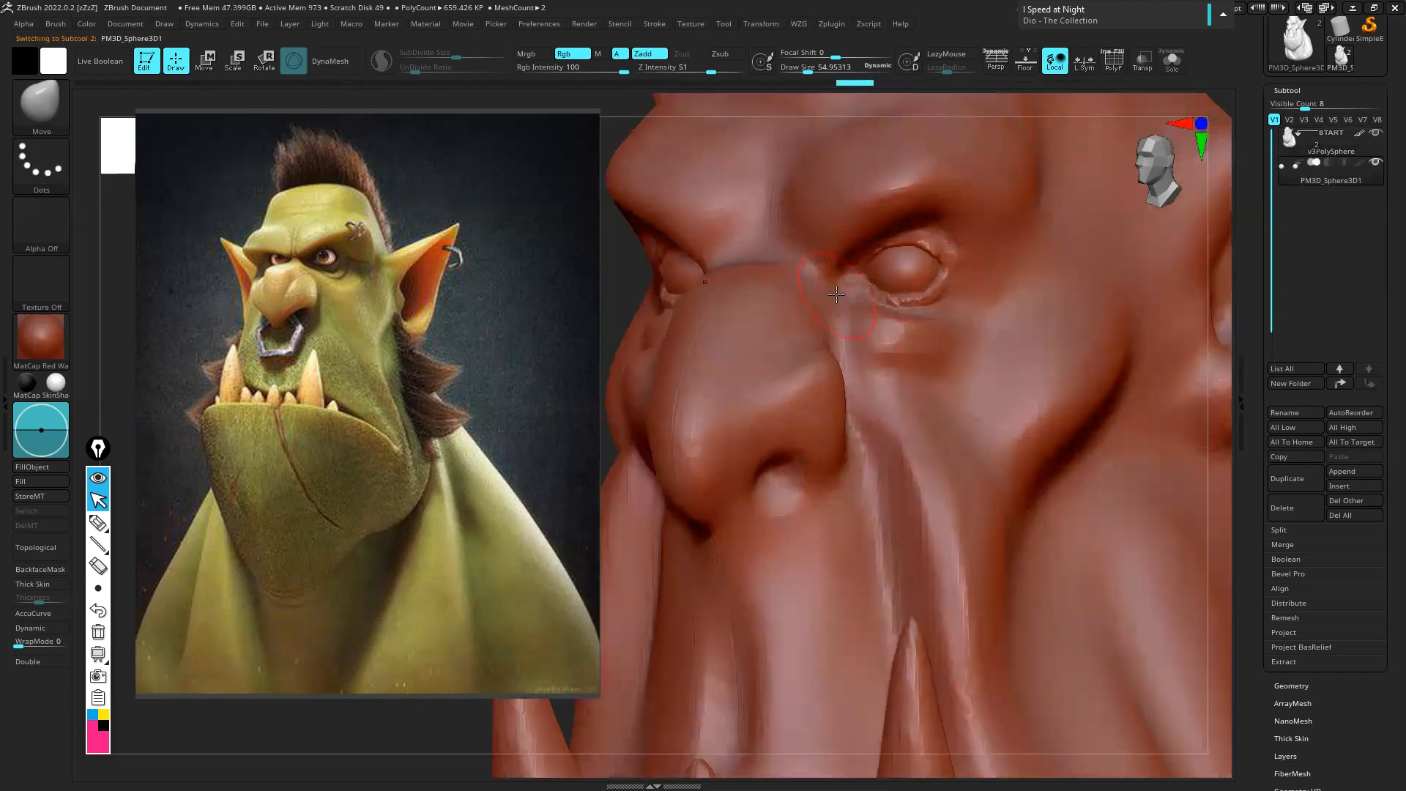
{"action": "left_click_drag", "start_coordinate": [730, 282], "coordinate": [731, 270]}
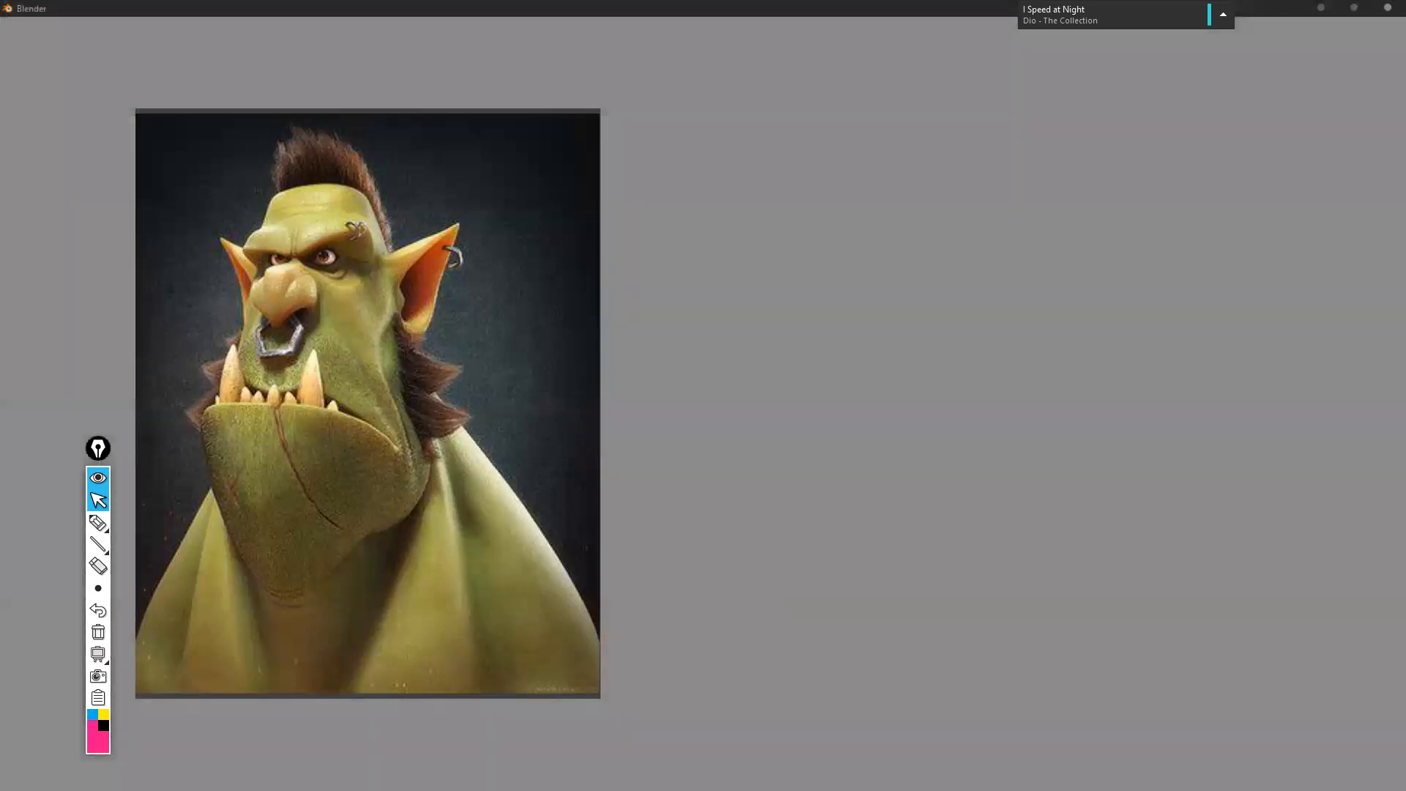
Switch to Blender and add an Auto Eye object to the empty scene
{"action": "right_click_drag", "start_coordinate": [476, 342], "coordinate": [498, 0]}
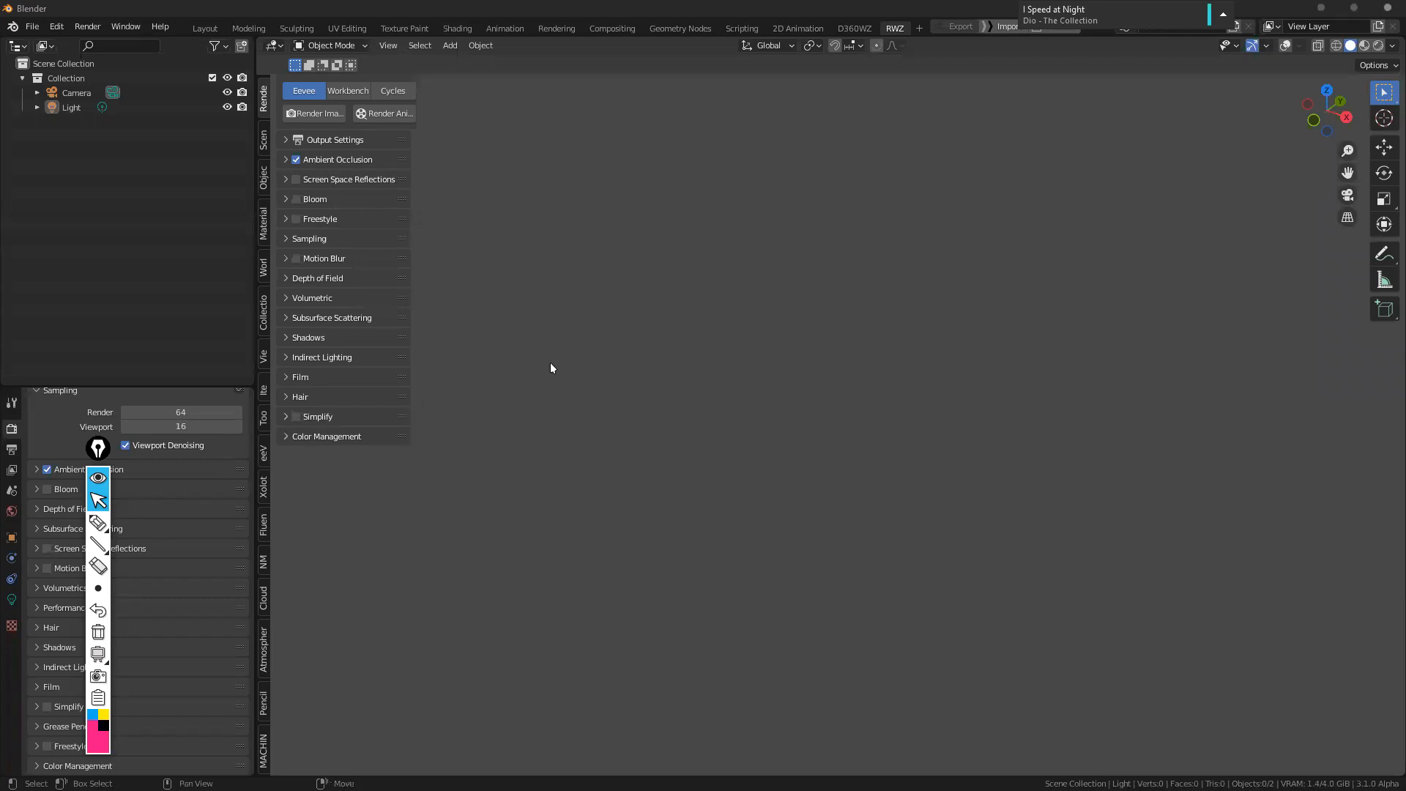
{"action": "key", "text": "ctrl+a"}
{"action": "key", "text": "shift+a"}
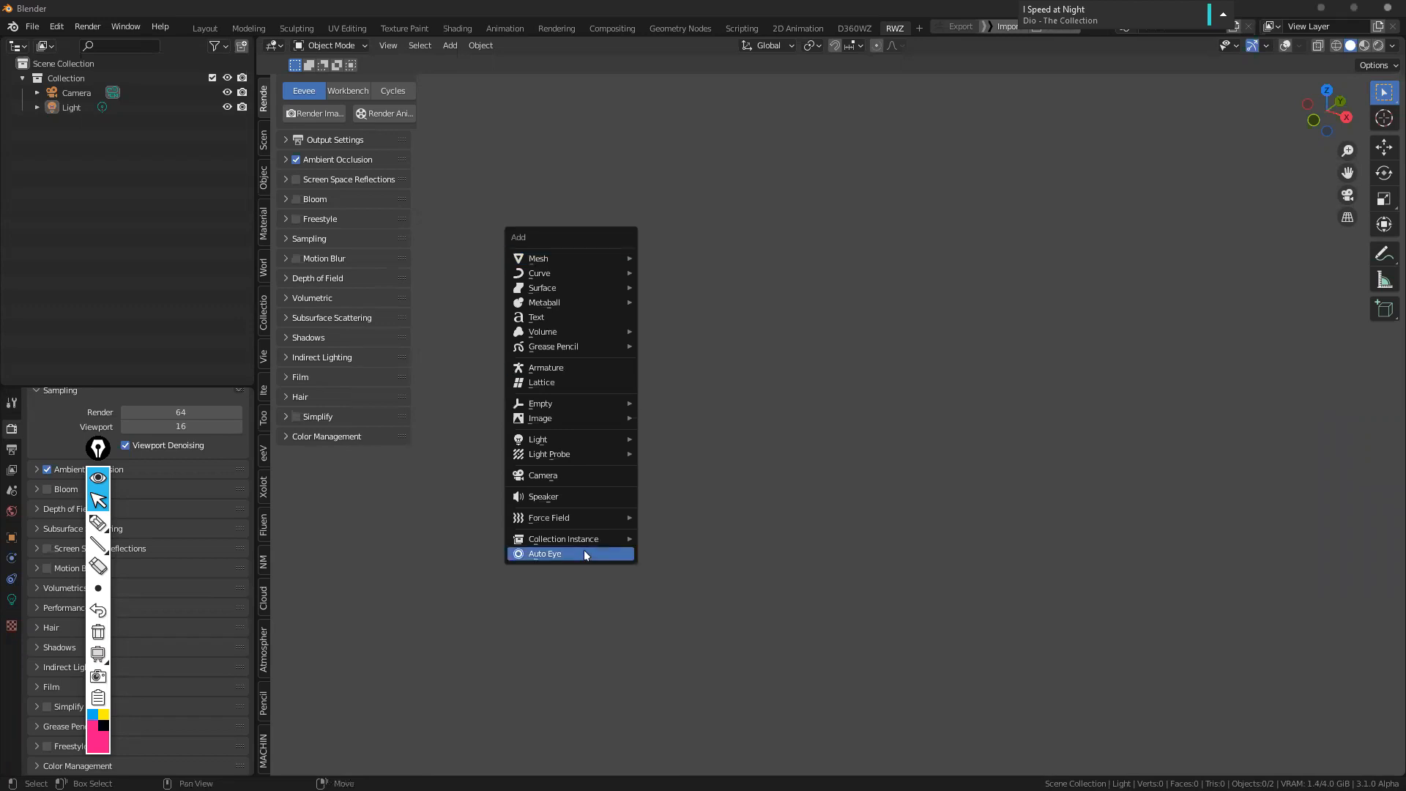
{"action": "left_click", "coordinate": [584, 553]}
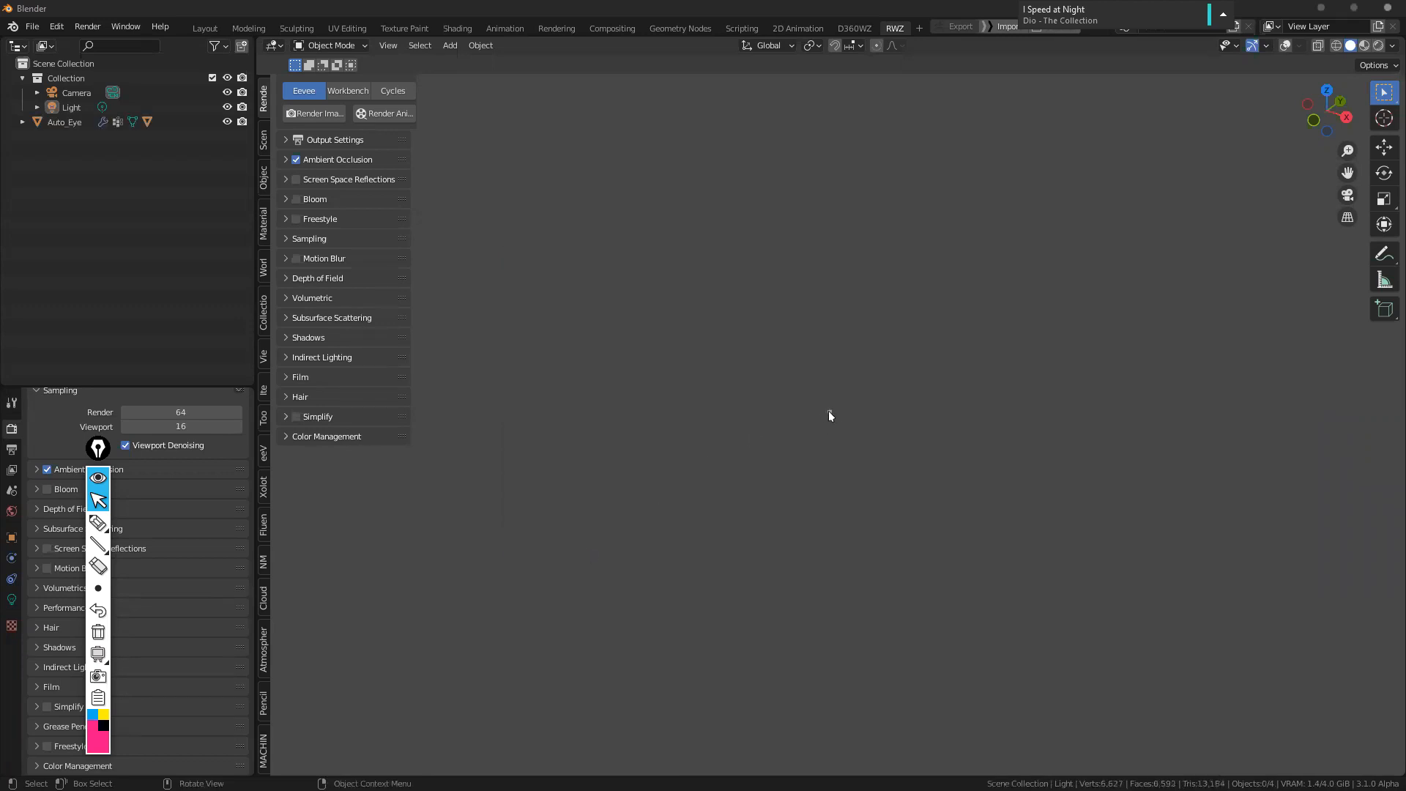
Frame the new eye in the viewport and display it with Rendered shading
{"action": "key", "text": "f"}
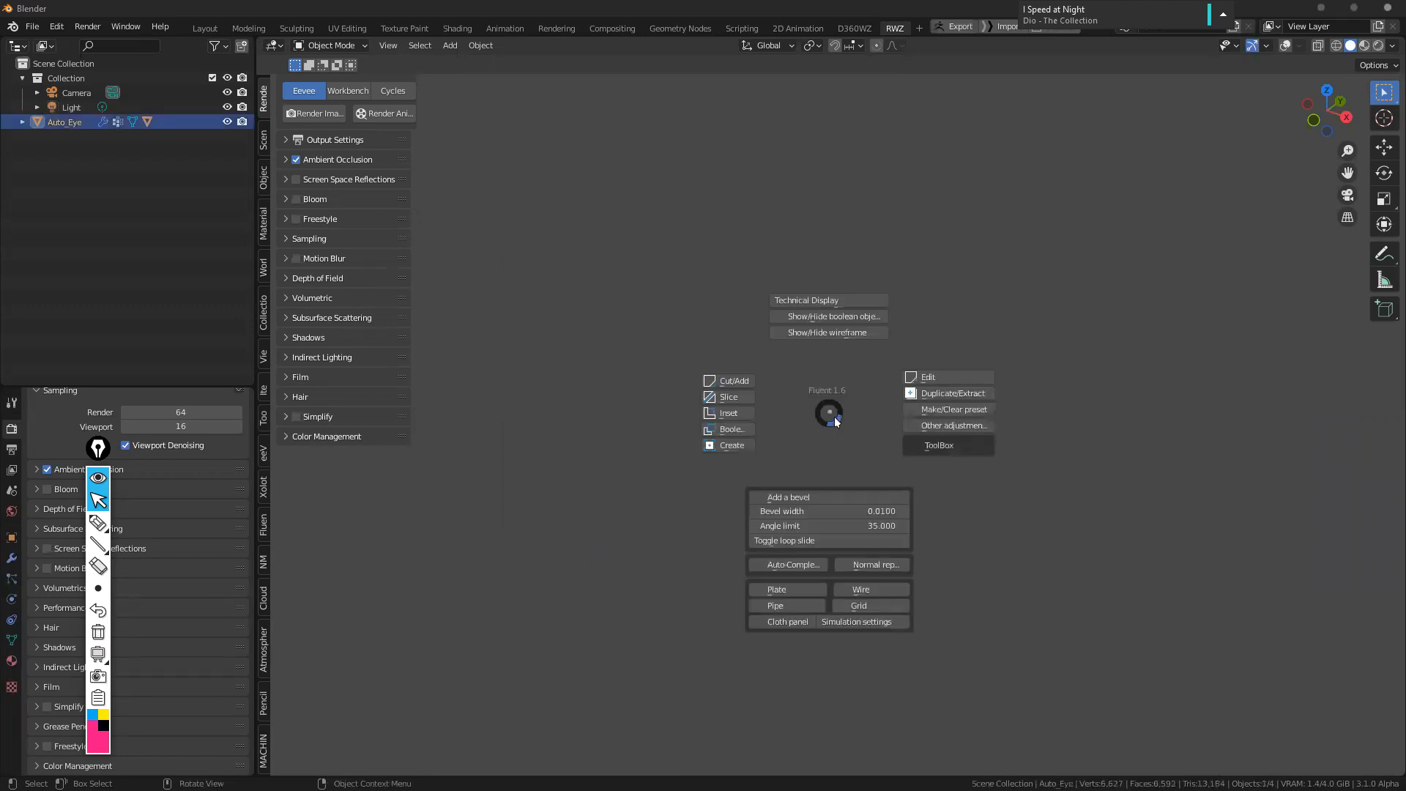
{"action": "key", "text": "Escape"}
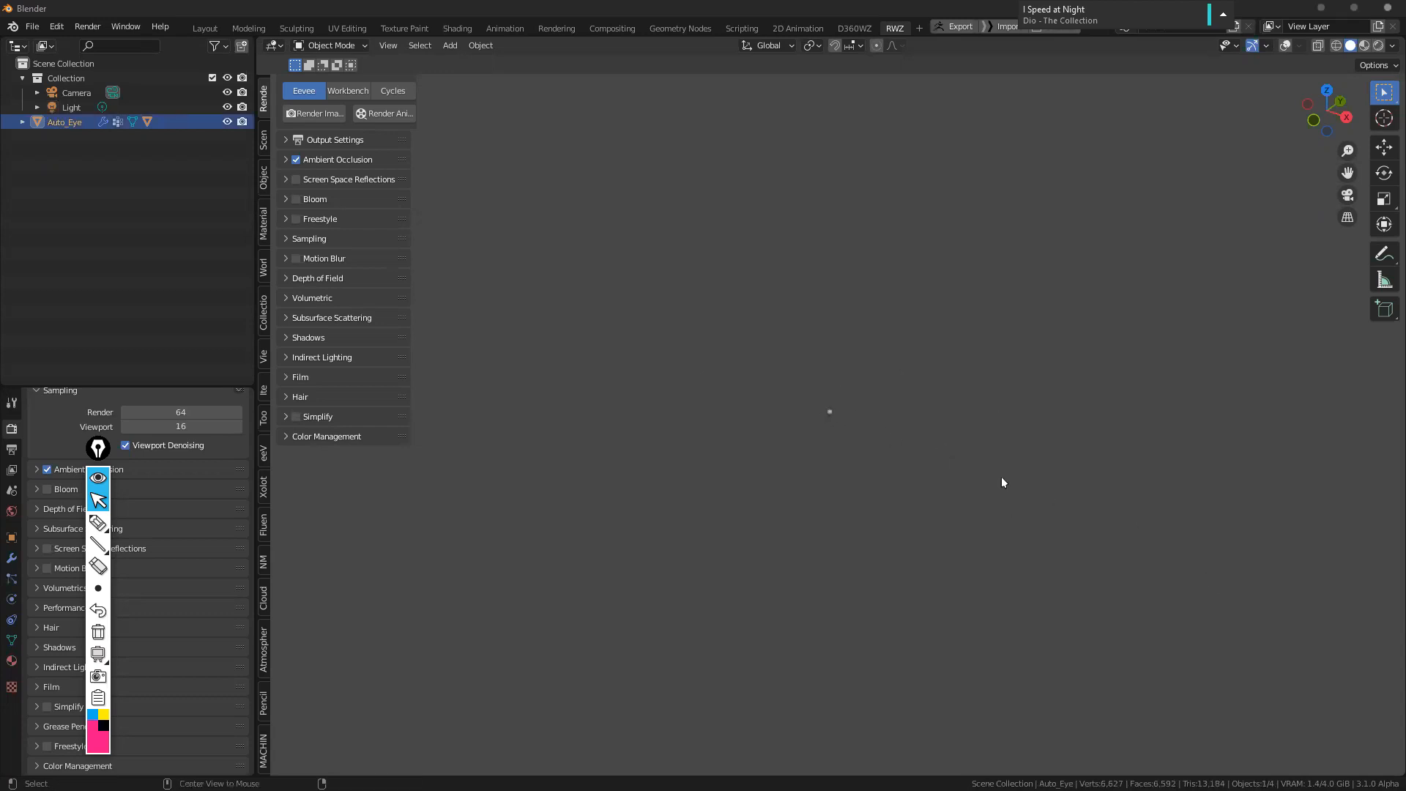
{"action": "key", "text": "KP_Decimal"}
{"action": "mouse_move", "coordinate": [854, 430]}
{"action": "middle_mouse_down"}
{"action": "mouse_move", "coordinate": [830, 458]}
{"action": "mouse_move", "coordinate": [867, 344]}
{"action": "mouse_move", "coordinate": [842, 353]}
{"action": "mouse_move", "coordinate": [845, 367]}
{"action": "middle_mouse_up"}
{"action": "scroll", "coordinate": [867, 344], "scroll_direction": "up", "scroll_amount": 3}
{"action": "scroll", "coordinate": [820, 342], "scroll_direction": "up", "scroll_amount": 2}
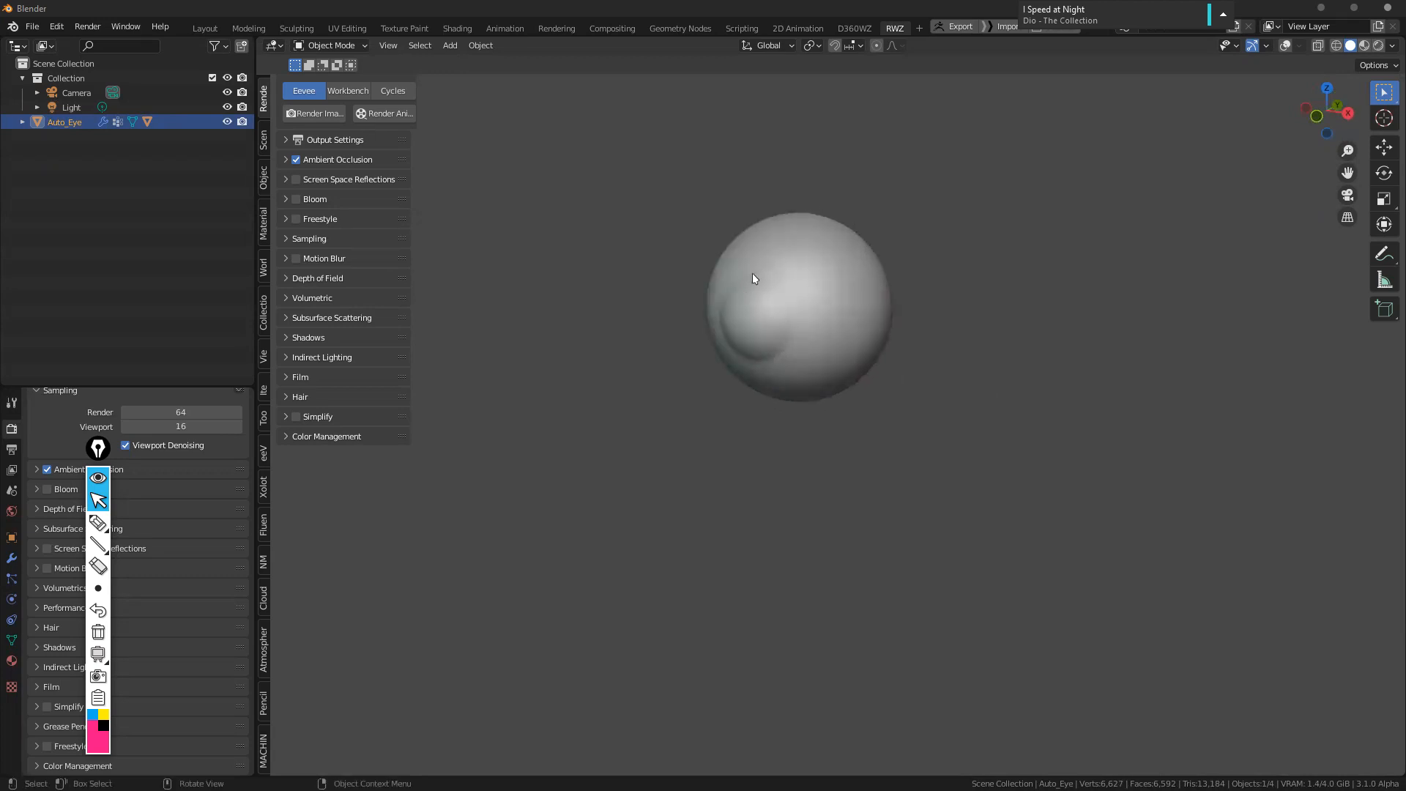
{"action": "scroll", "coordinate": [791, 323], "scroll_direction": "up", "scroll_amount": 2}
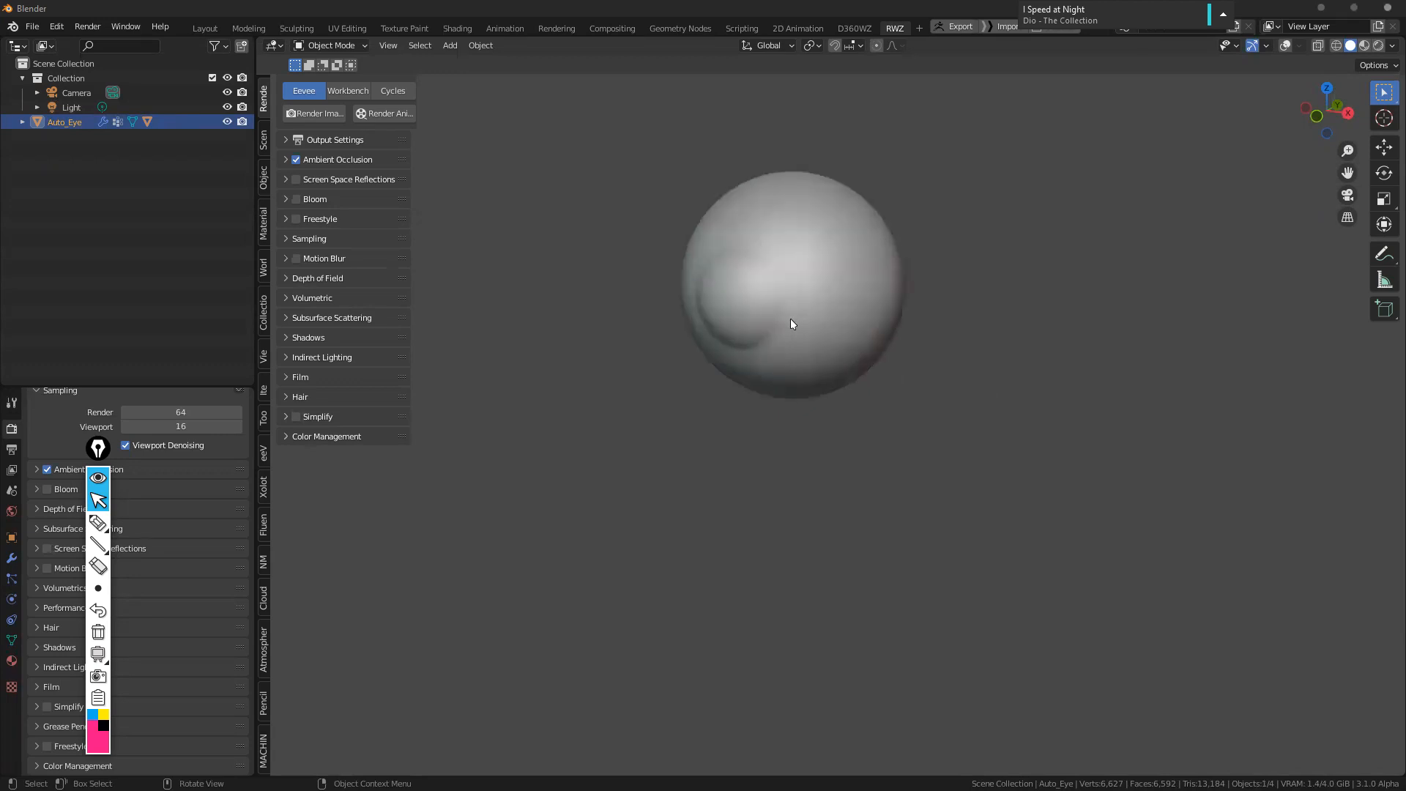
{"action": "left_click", "coordinate": [1378, 45]}
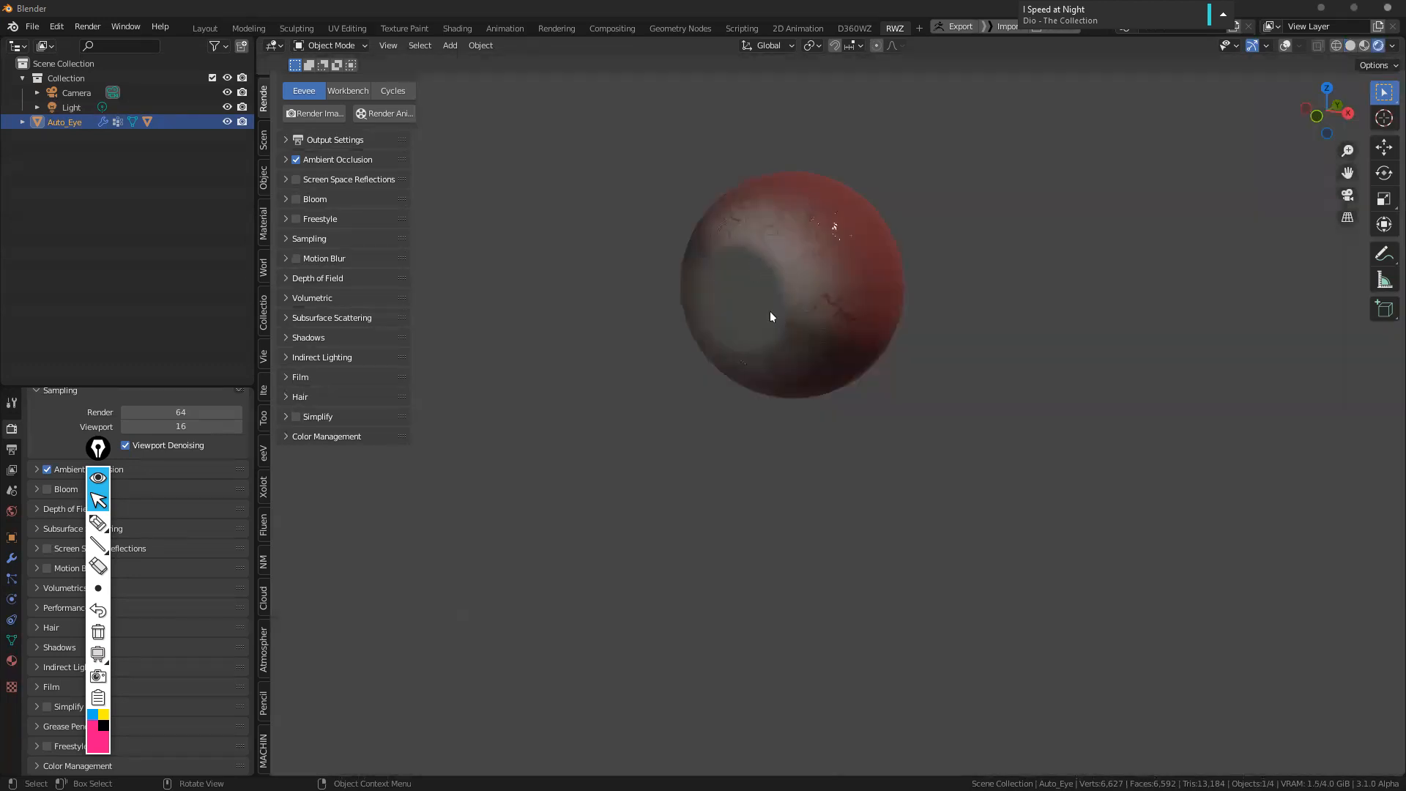
{"action": "middle_click_drag", "start_coordinate": [811, 412], "coordinate": [780, 242]}
{"action": "middle_click_drag", "start_coordinate": [731, 564], "coordinate": [125, 512]}
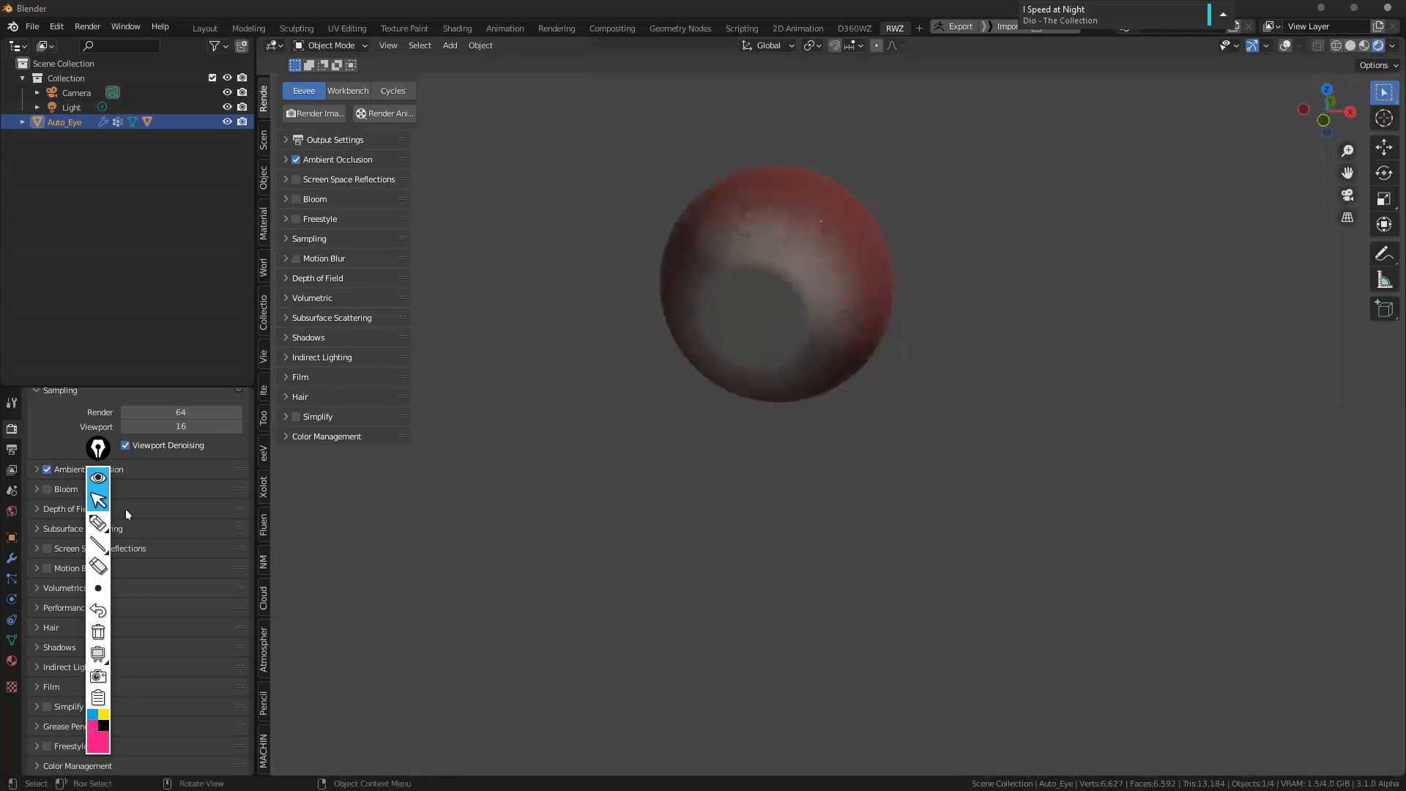
Clear the annotation toolbar off the render settings and enable Screen Space Reflections with Refraction
{"action": "left_click_drag", "start_coordinate": [123, 368], "coordinate": [97, 70]}
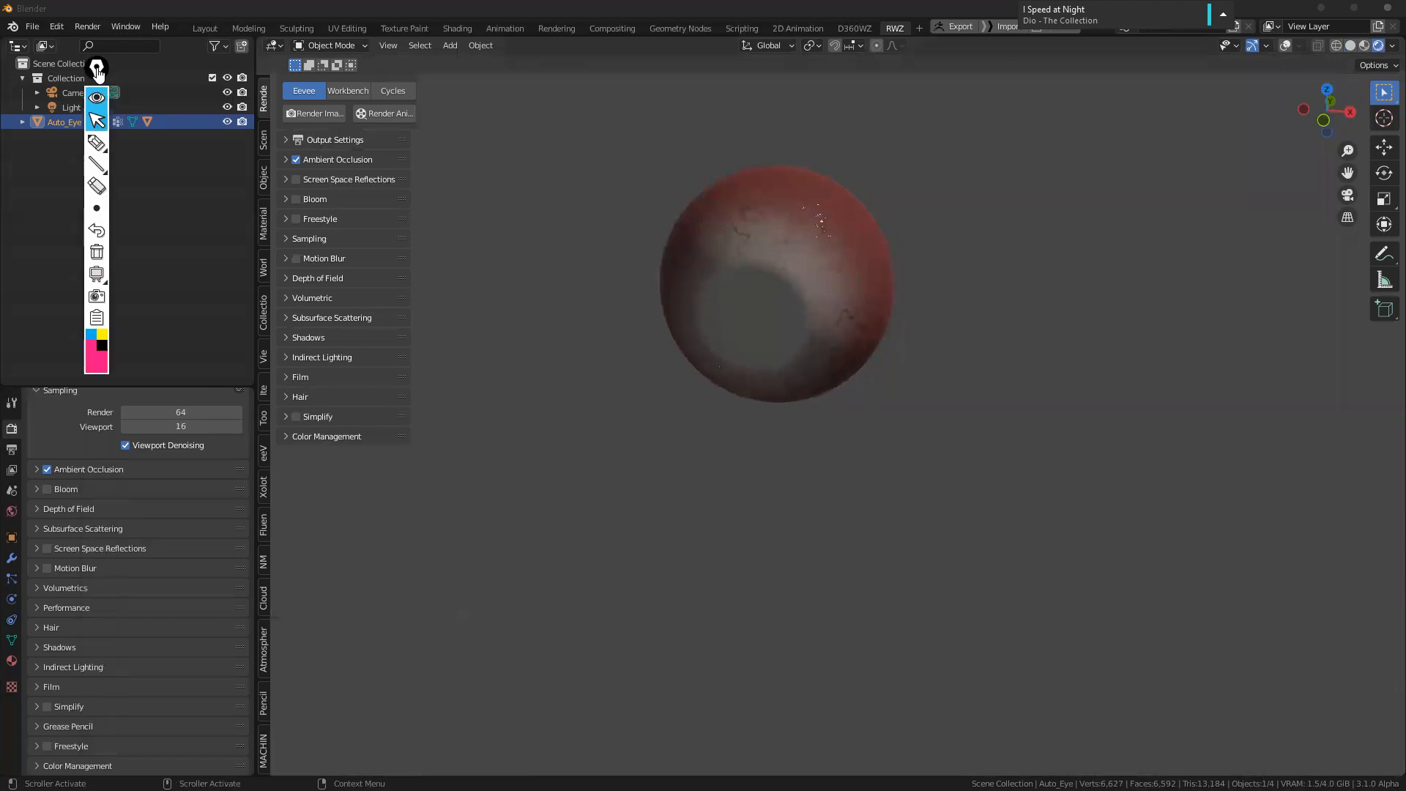
{"action": "left_click", "coordinate": [47, 551]}
{"action": "left_click", "coordinate": [36, 548]}
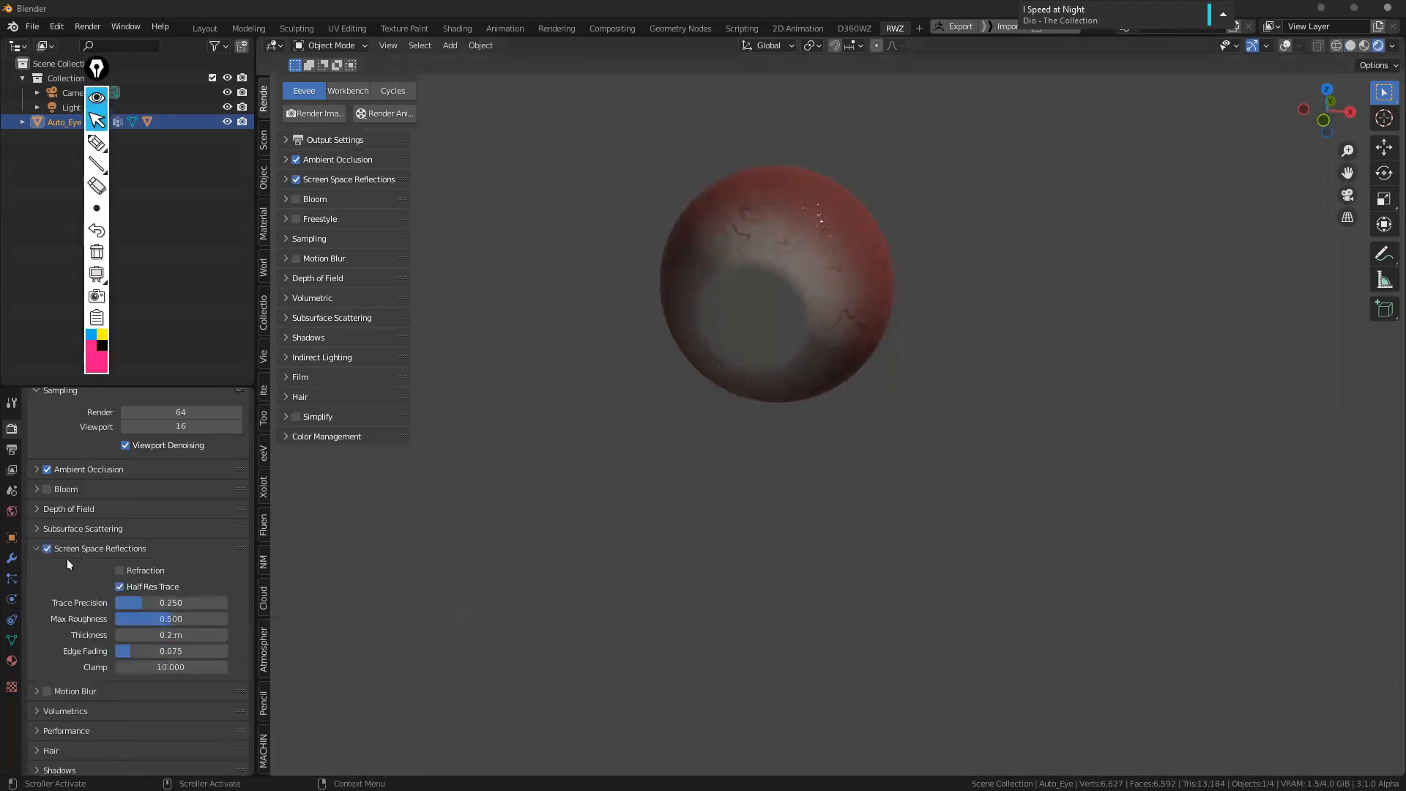
{"action": "left_click", "coordinate": [120, 571]}
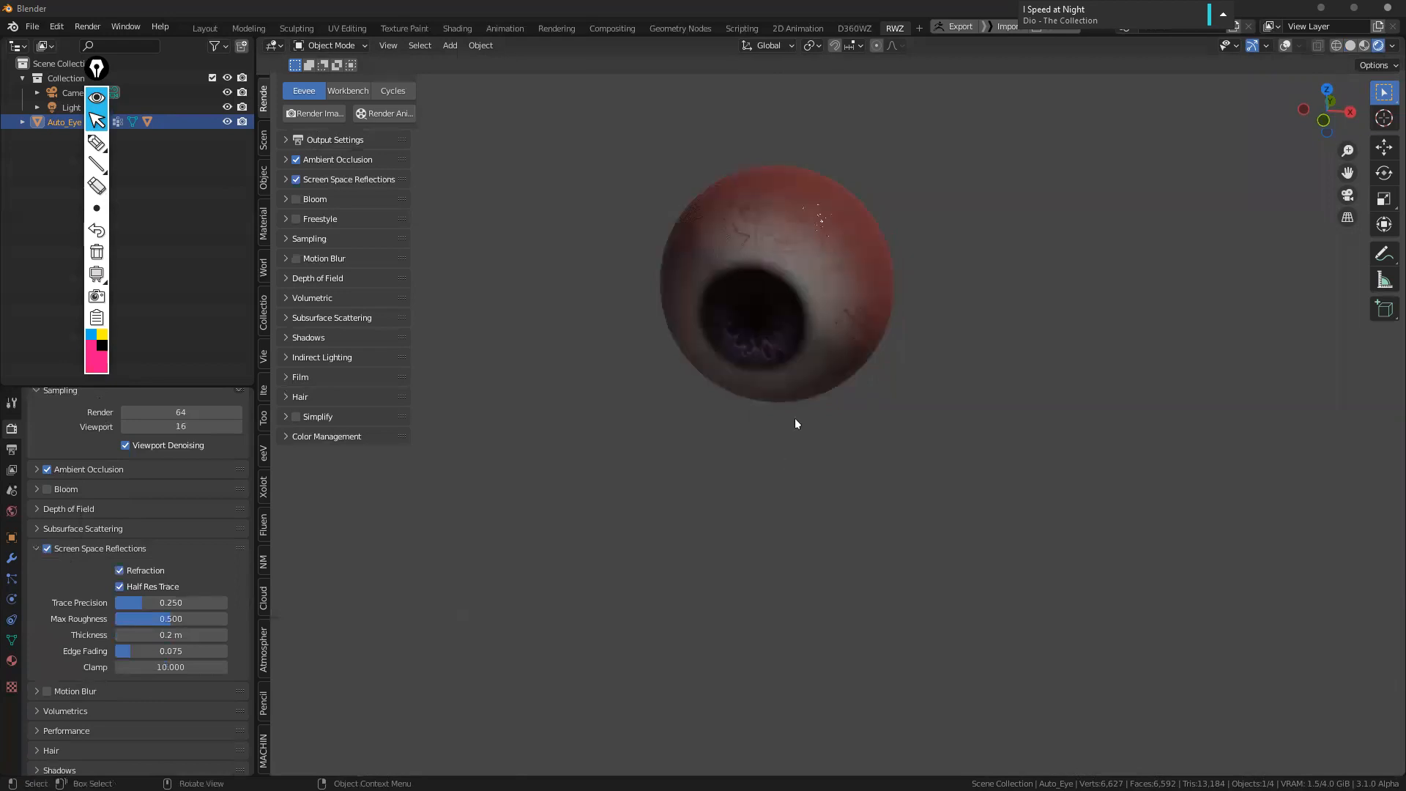
{"action": "middle_click_drag", "start_coordinate": [821, 372], "coordinate": [992, 353]}
{"action": "scroll", "coordinate": [943, 339], "scroll_direction": "up", "scroll_amount": 4}
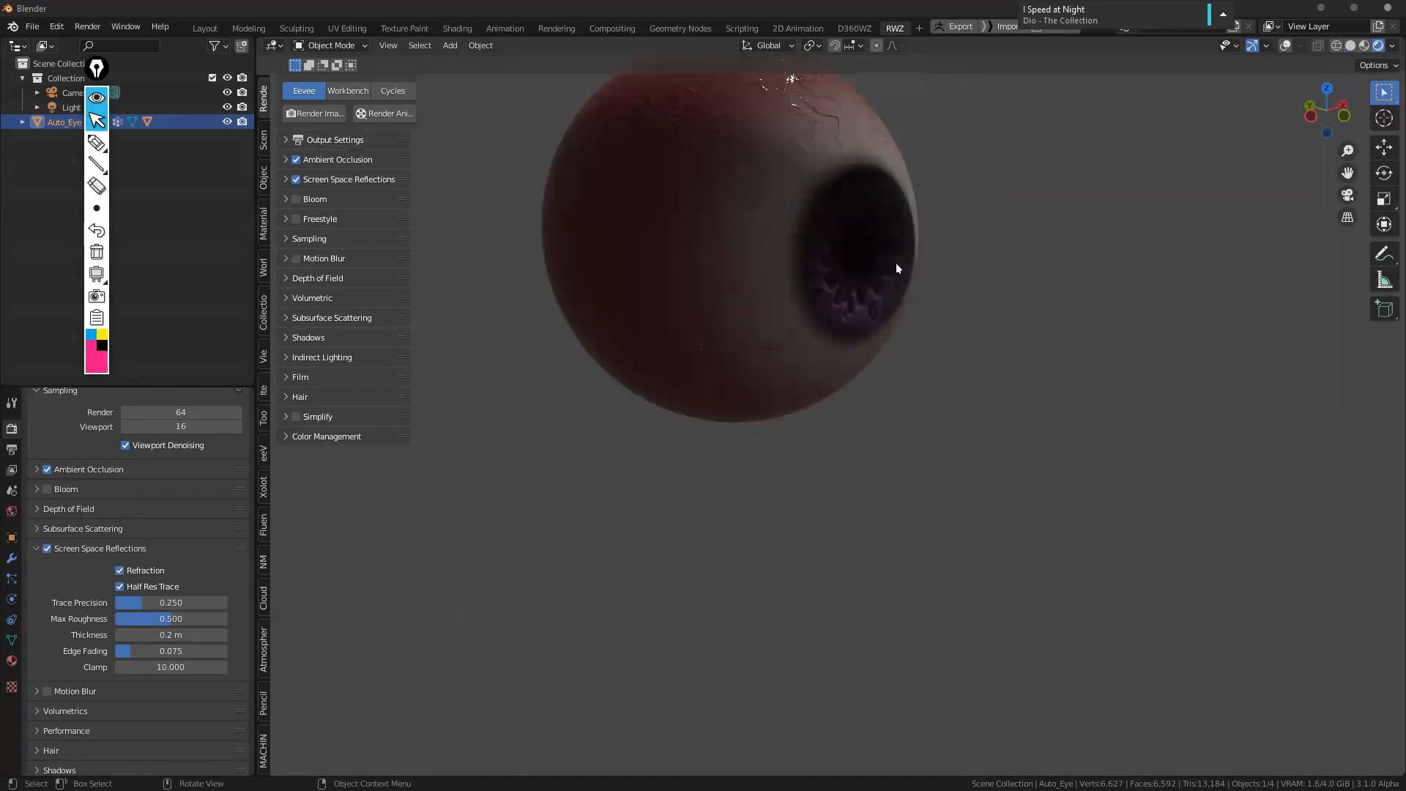
Compare the eye's cornea and iris in Solid and Rendered shading
{"action": "left_click", "coordinate": [1348, 46]}
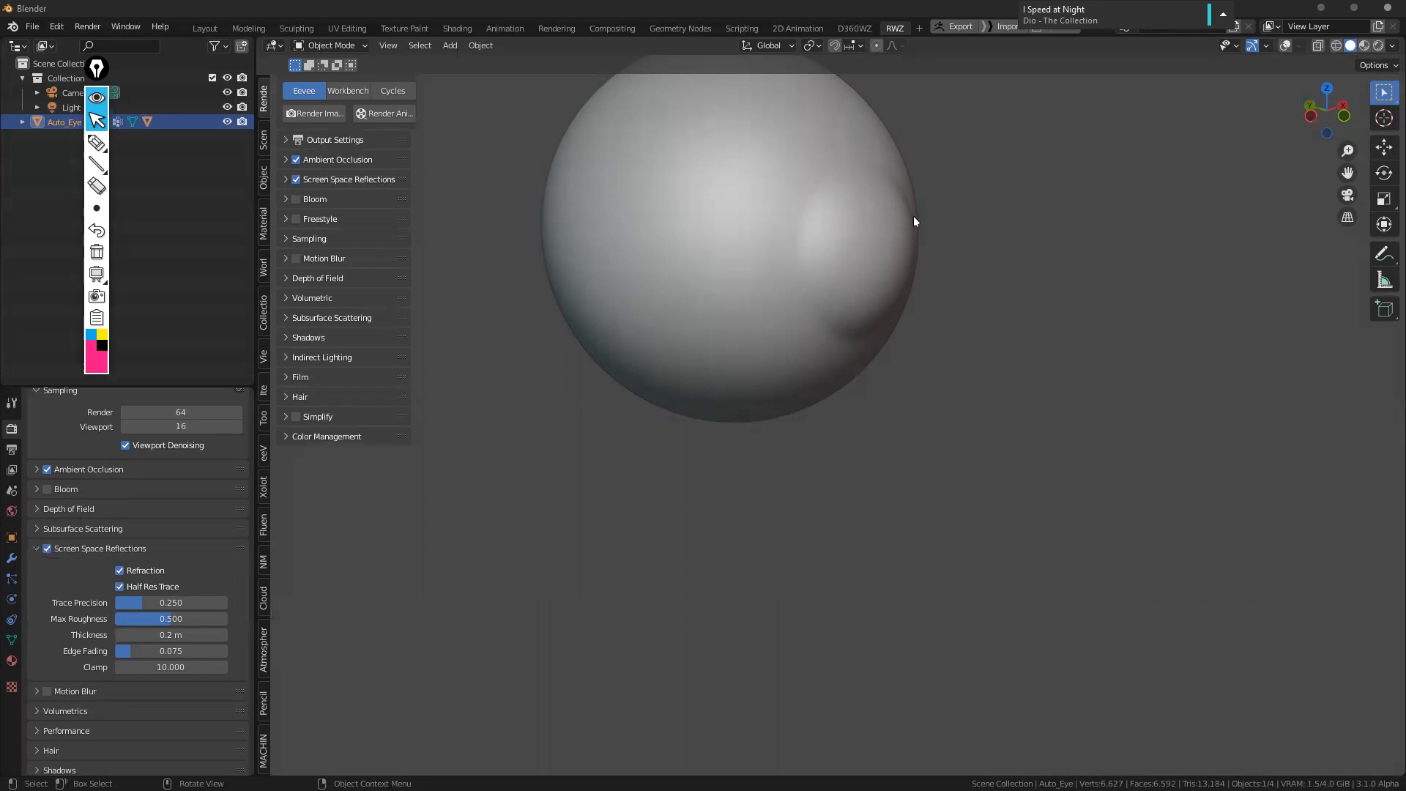
{"action": "left_click", "coordinate": [1378, 46]}
{"action": "middle_click_drag", "start_coordinate": [920, 300], "coordinate": [850, 205]}
{"action": "middle_click_drag", "start_coordinate": [890, 155], "coordinate": [828, 195]}
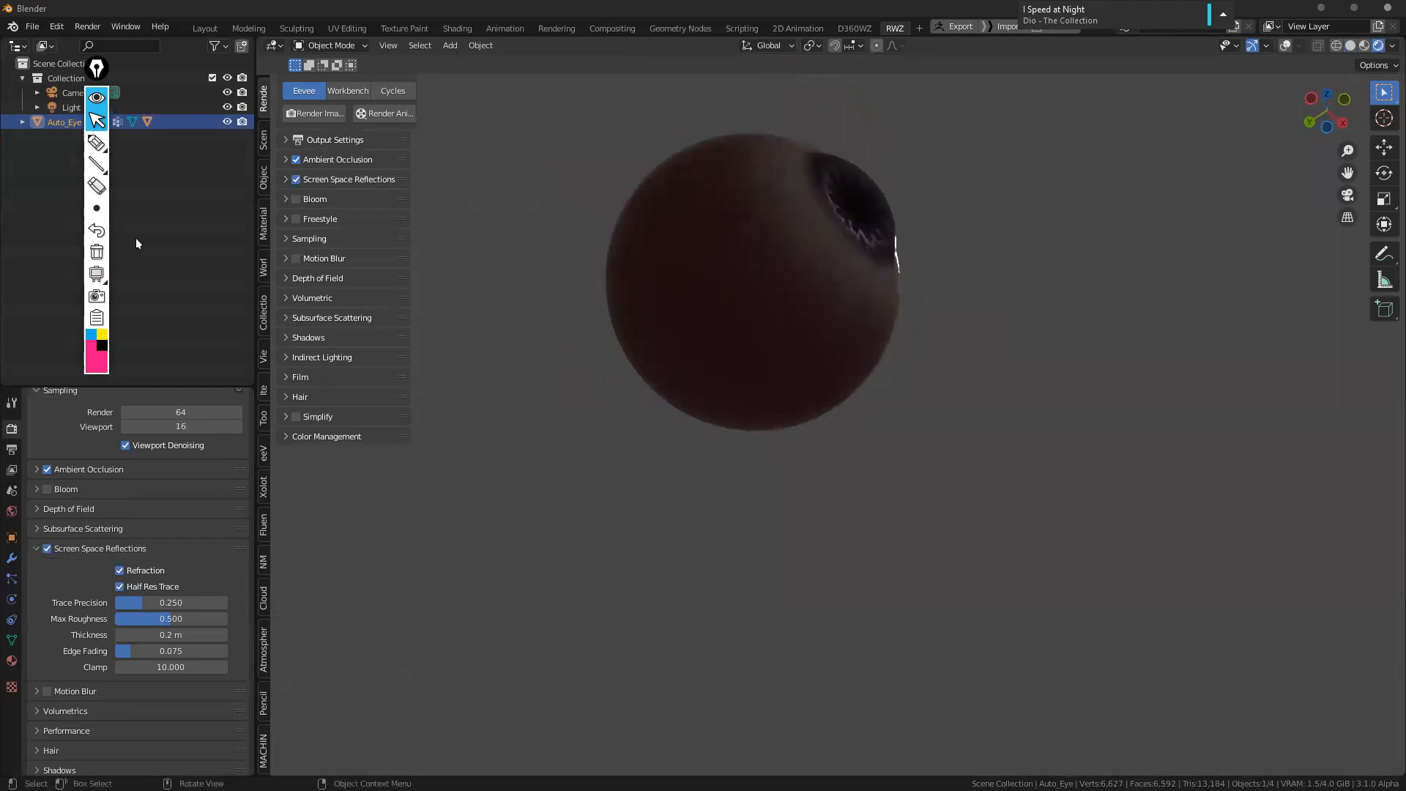
Expand the Auto_Eye hierarchy to examine its modifiers, vertex groups and the Auto_Eye_IRIS materials
{"action": "left_click", "coordinate": [23, 121]}
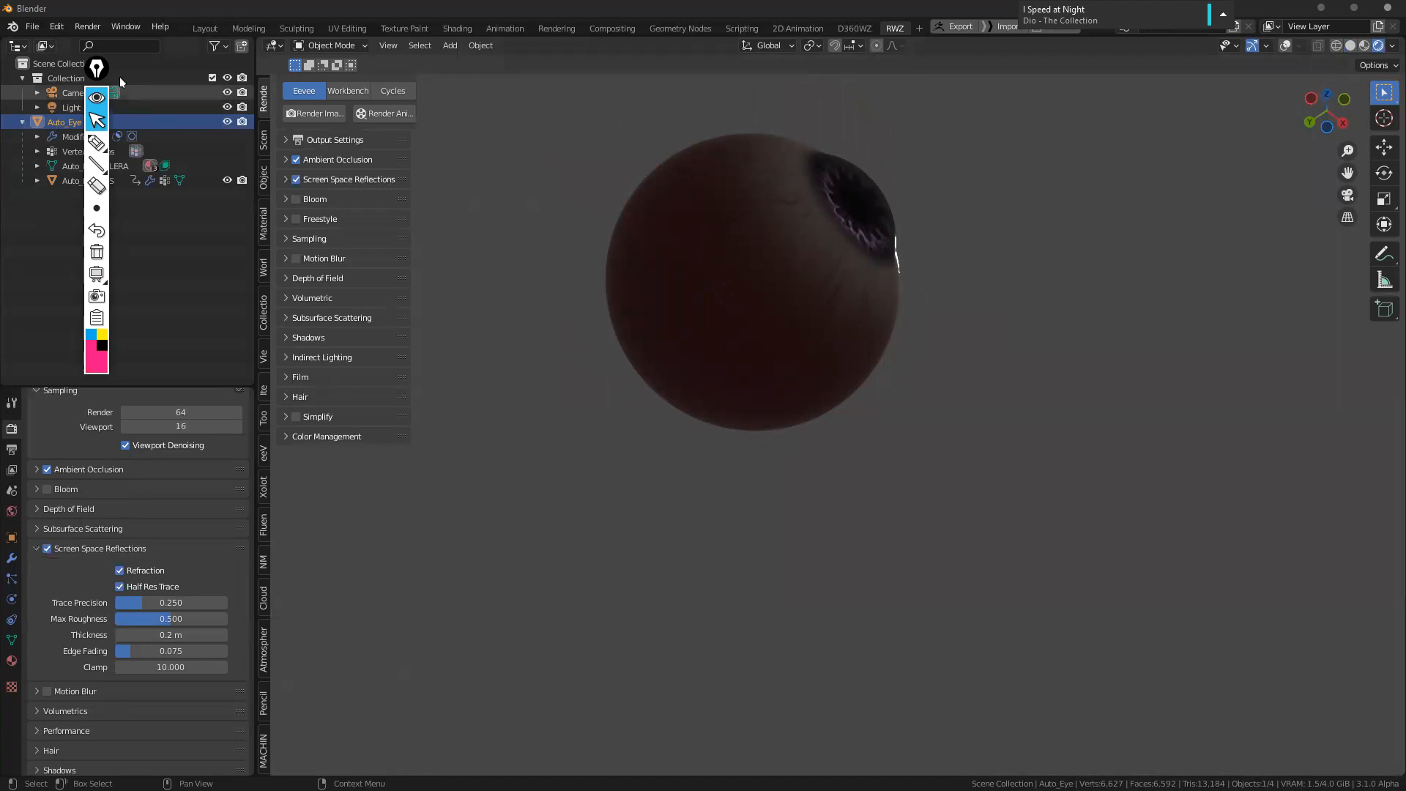
{"action": "left_click_drag", "start_coordinate": [109, 99], "coordinate": [172, 487]}
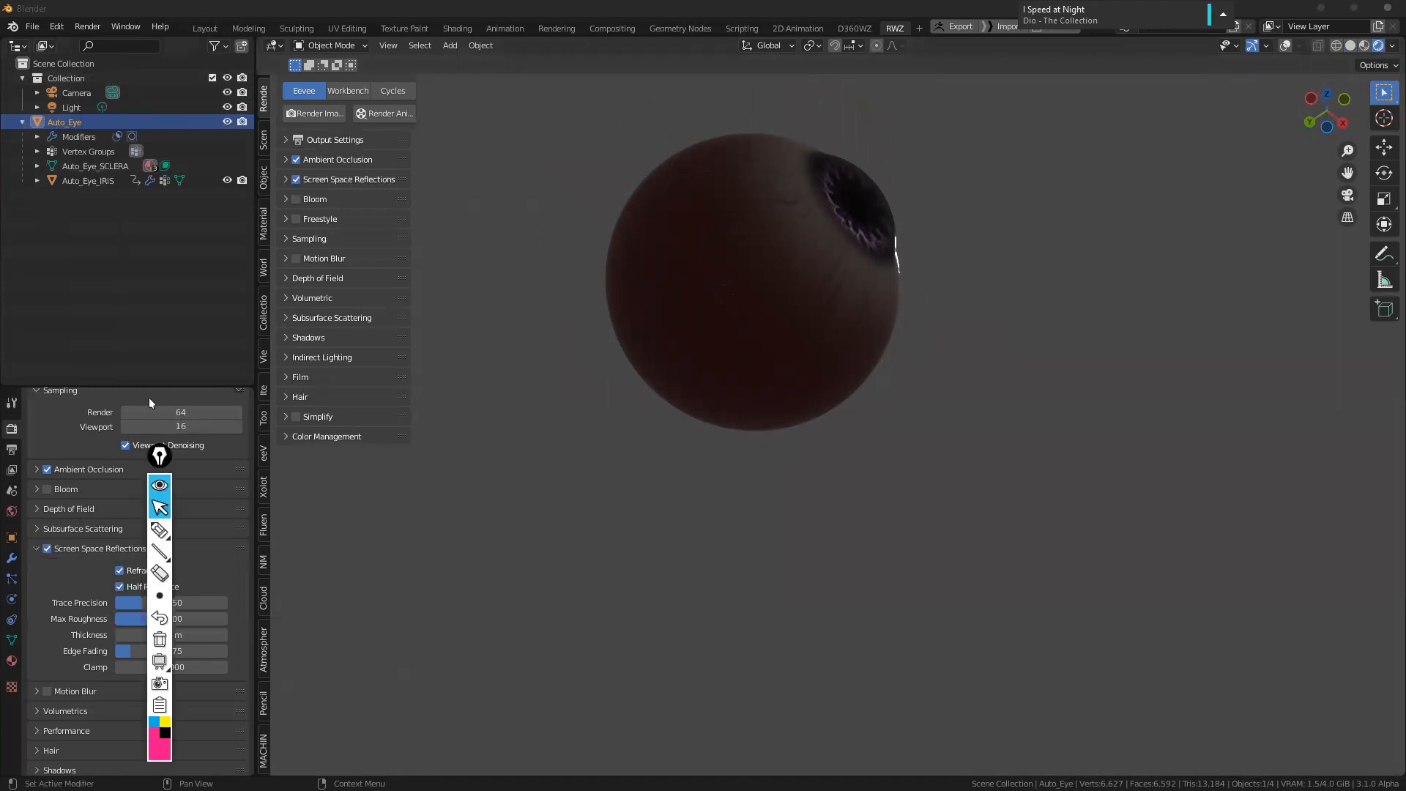
{"action": "left_click", "coordinate": [37, 136]}
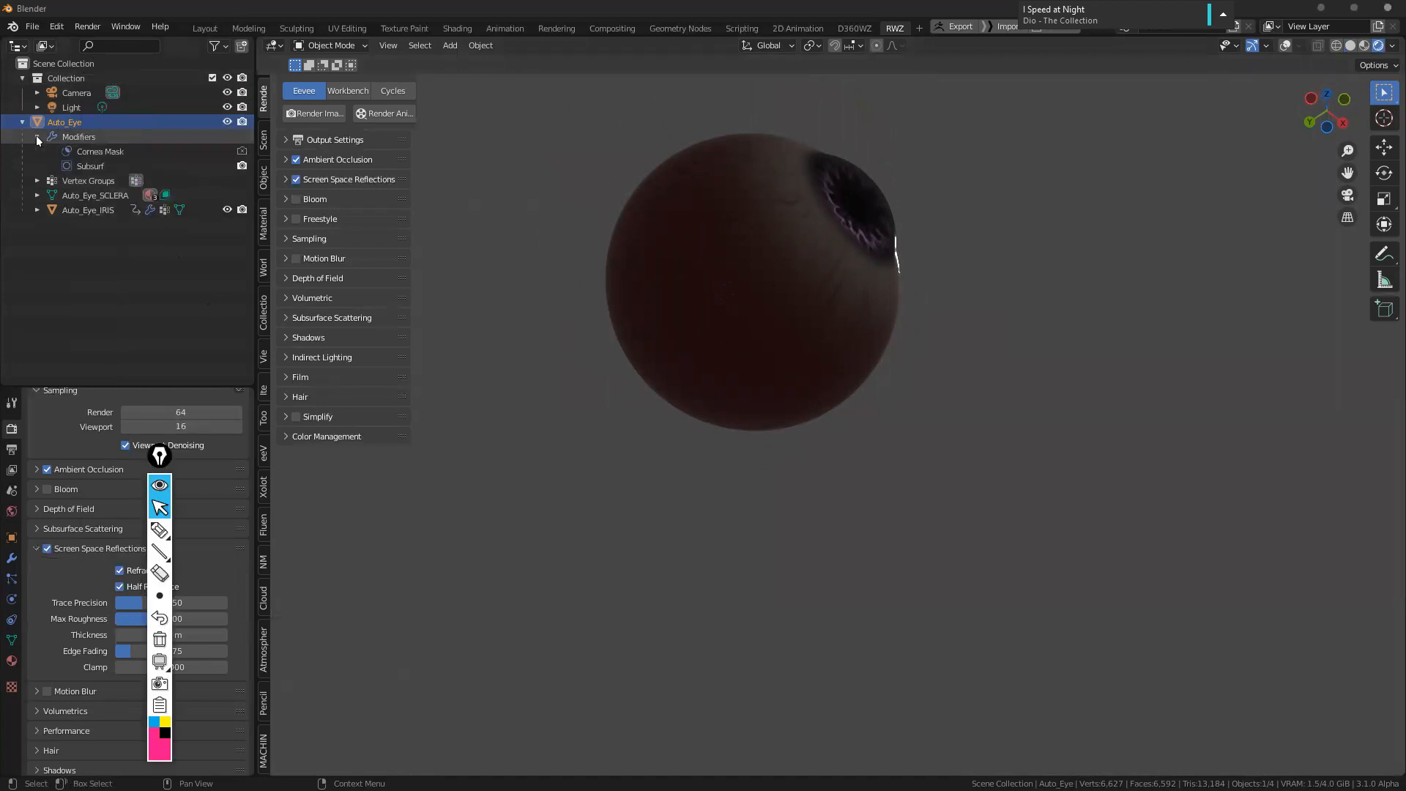
{"action": "left_click", "coordinate": [37, 180]}
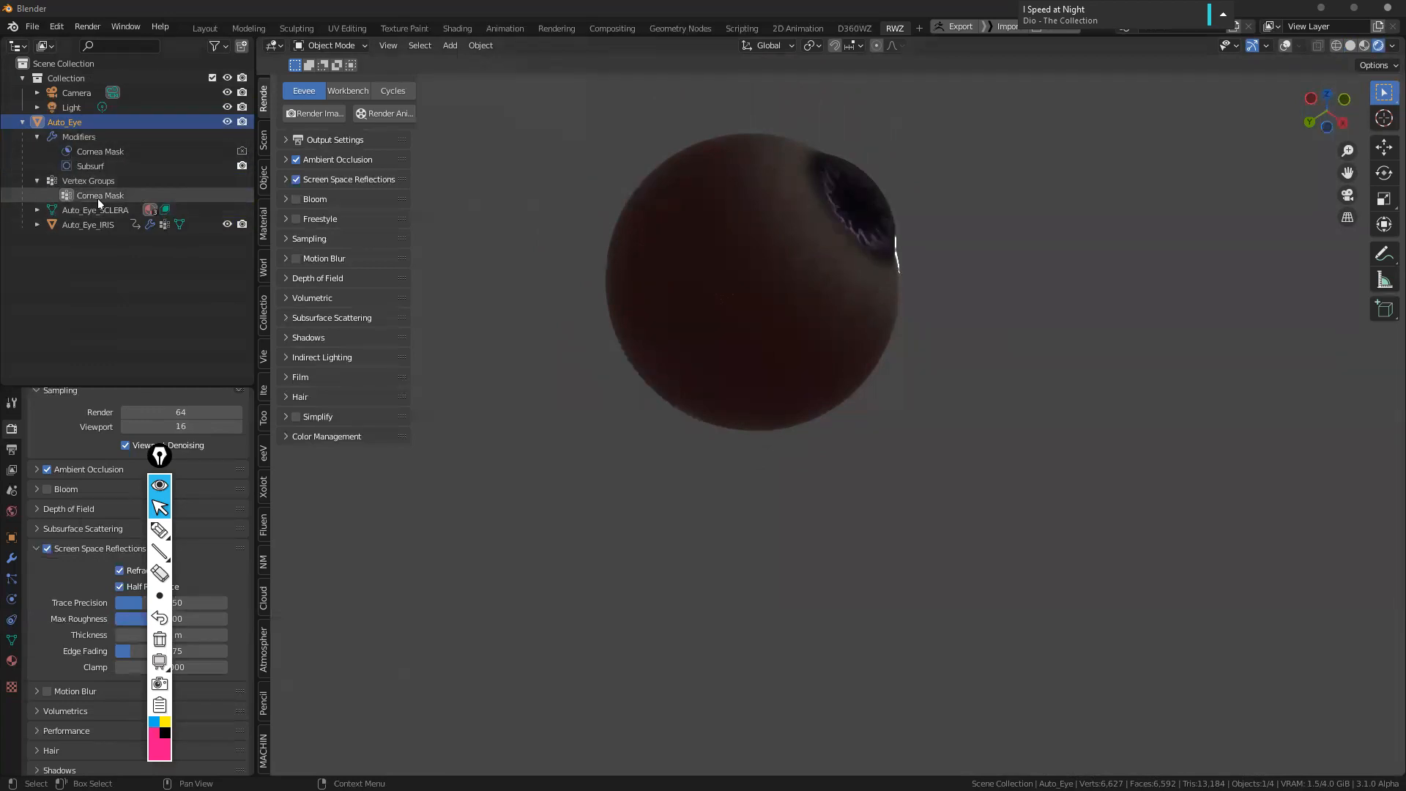
{"action": "left_click", "coordinate": [98, 198]}
{"action": "left_click", "coordinate": [36, 222]}
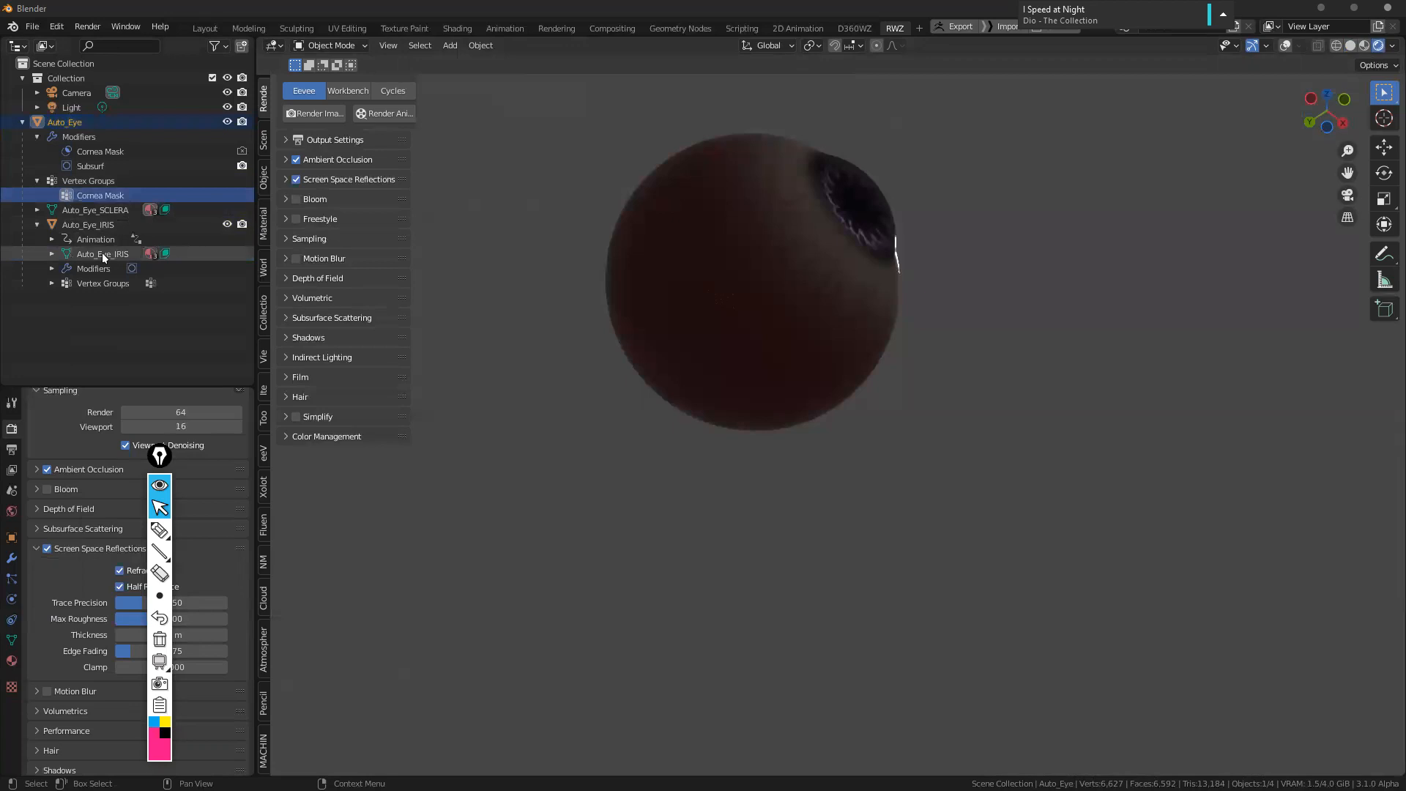
{"action": "left_click", "coordinate": [51, 268]}
{"action": "left_click", "coordinate": [51, 253]}
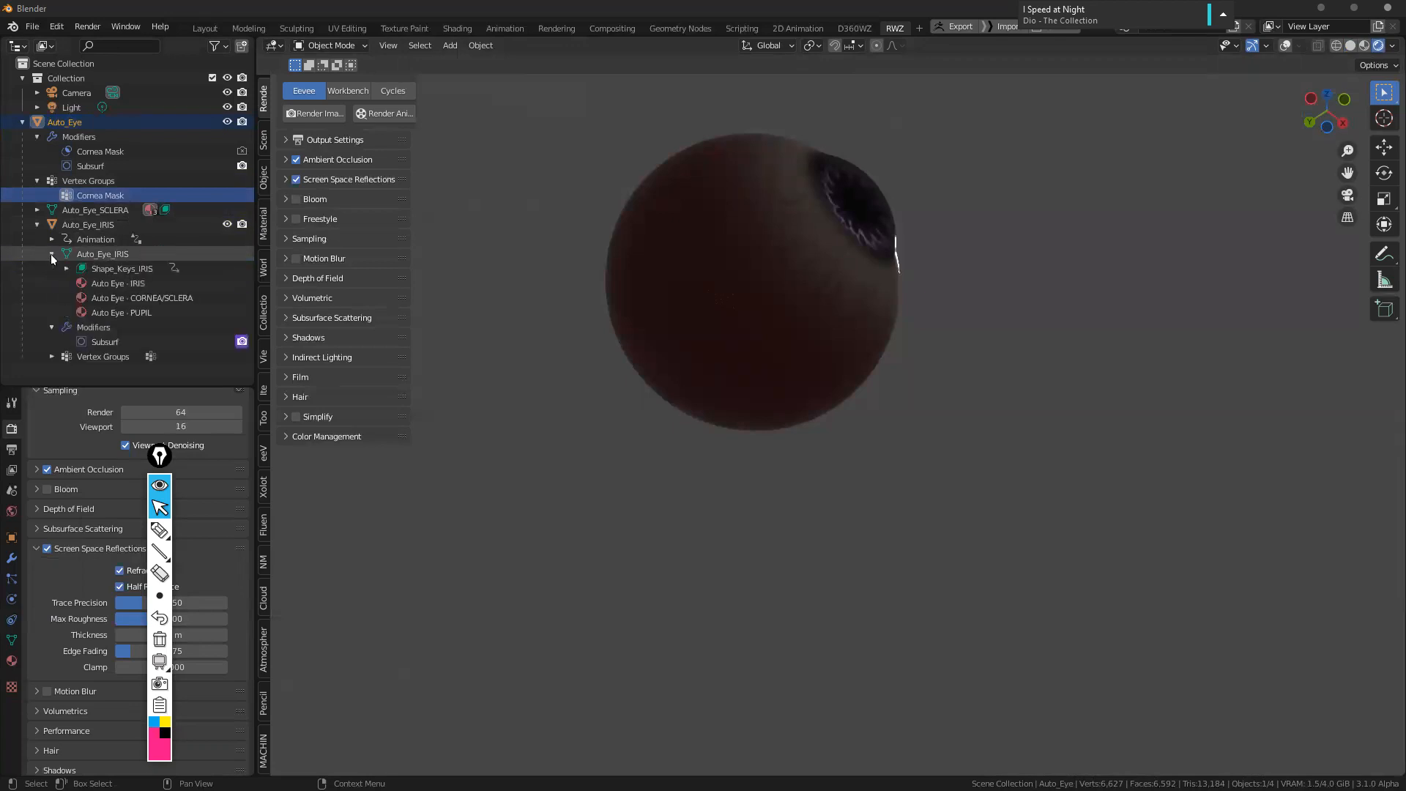
Select the iris object through its Auto Eye - CORNEA/SCLERA material and move it along the Y axis out in front of the eyeball
{"action": "left_click", "coordinate": [148, 300]}
{"action": "middle_click_drag", "start_coordinate": [939, 300], "coordinate": [853, 311]}
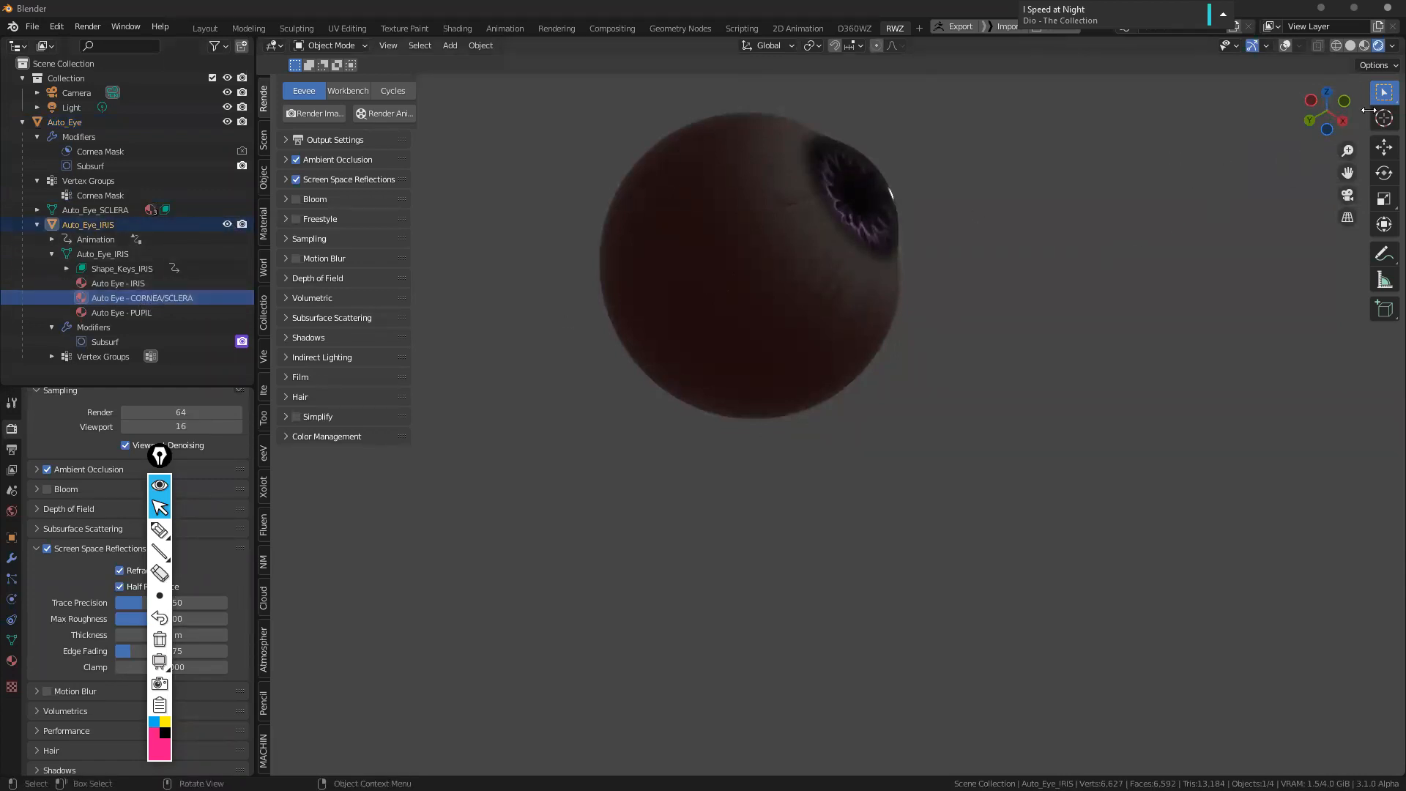
{"action": "left_click", "coordinate": [1384, 148]}
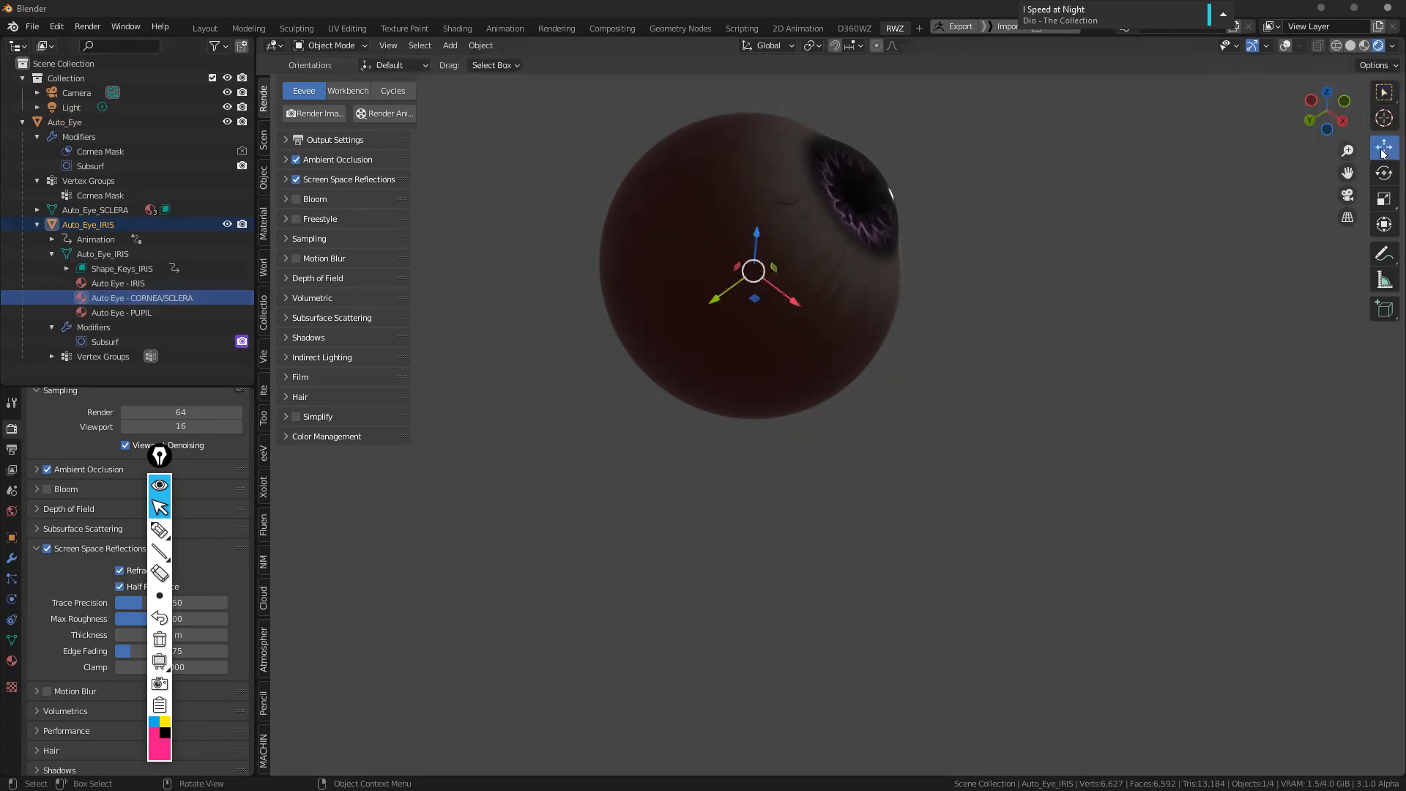
{"action": "left_click_drag", "start_coordinate": [737, 284], "coordinate": [1043, 283]}
{"action": "middle_click_drag", "start_coordinate": [982, 380], "coordinate": [827, 396]}
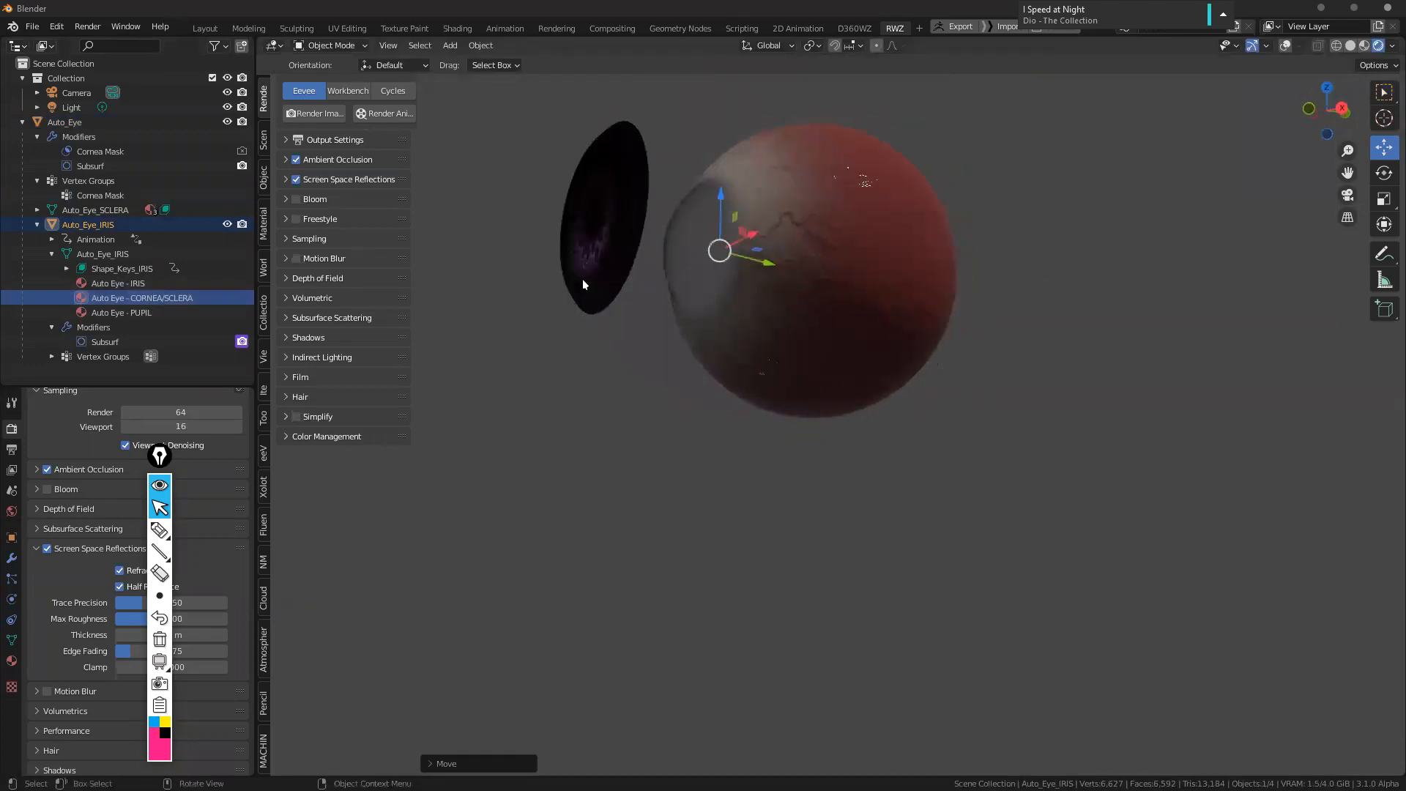
{"action": "middle_click_drag", "start_coordinate": [700, 359], "coordinate": [734, 407]}
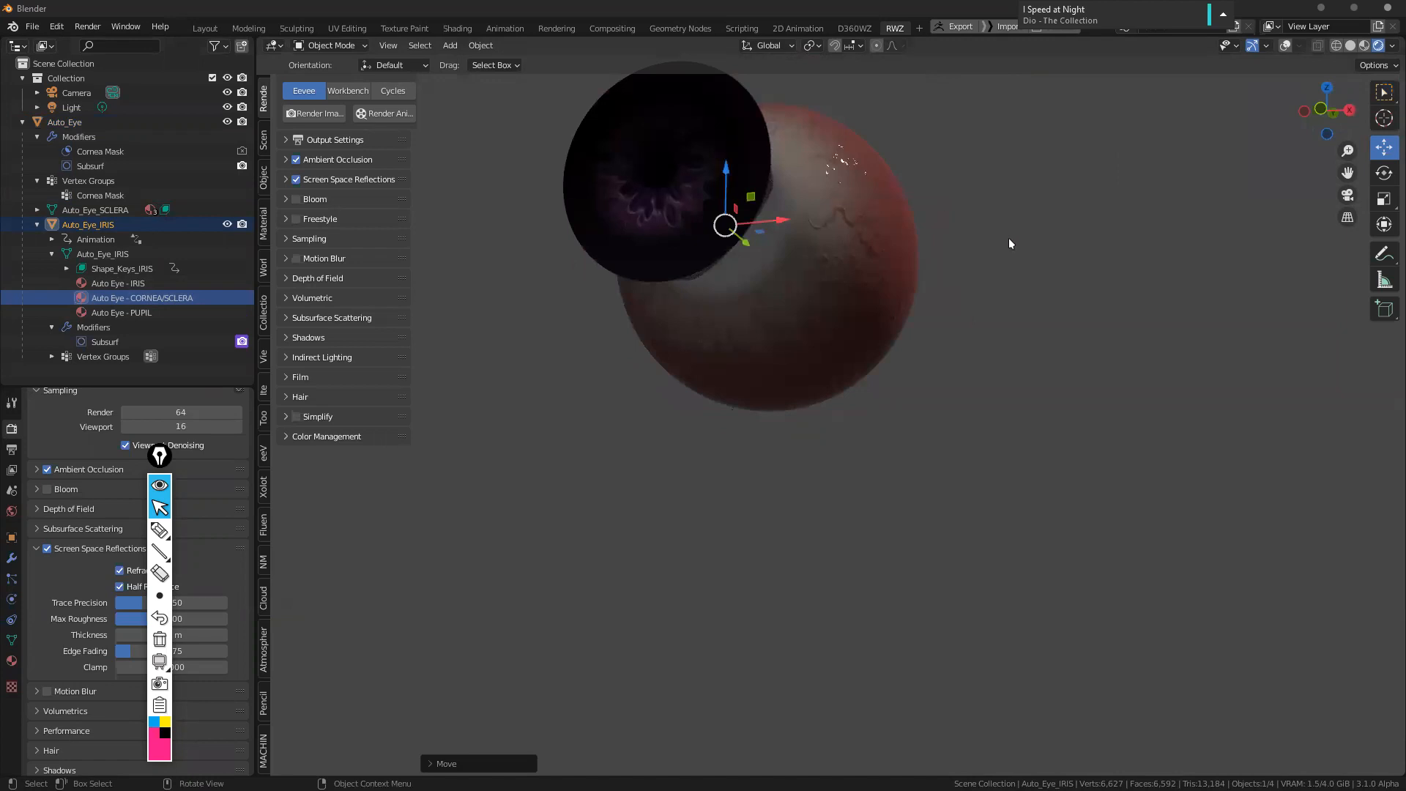
{"action": "middle_click_drag", "start_coordinate": [987, 342], "coordinate": [938, 352]}
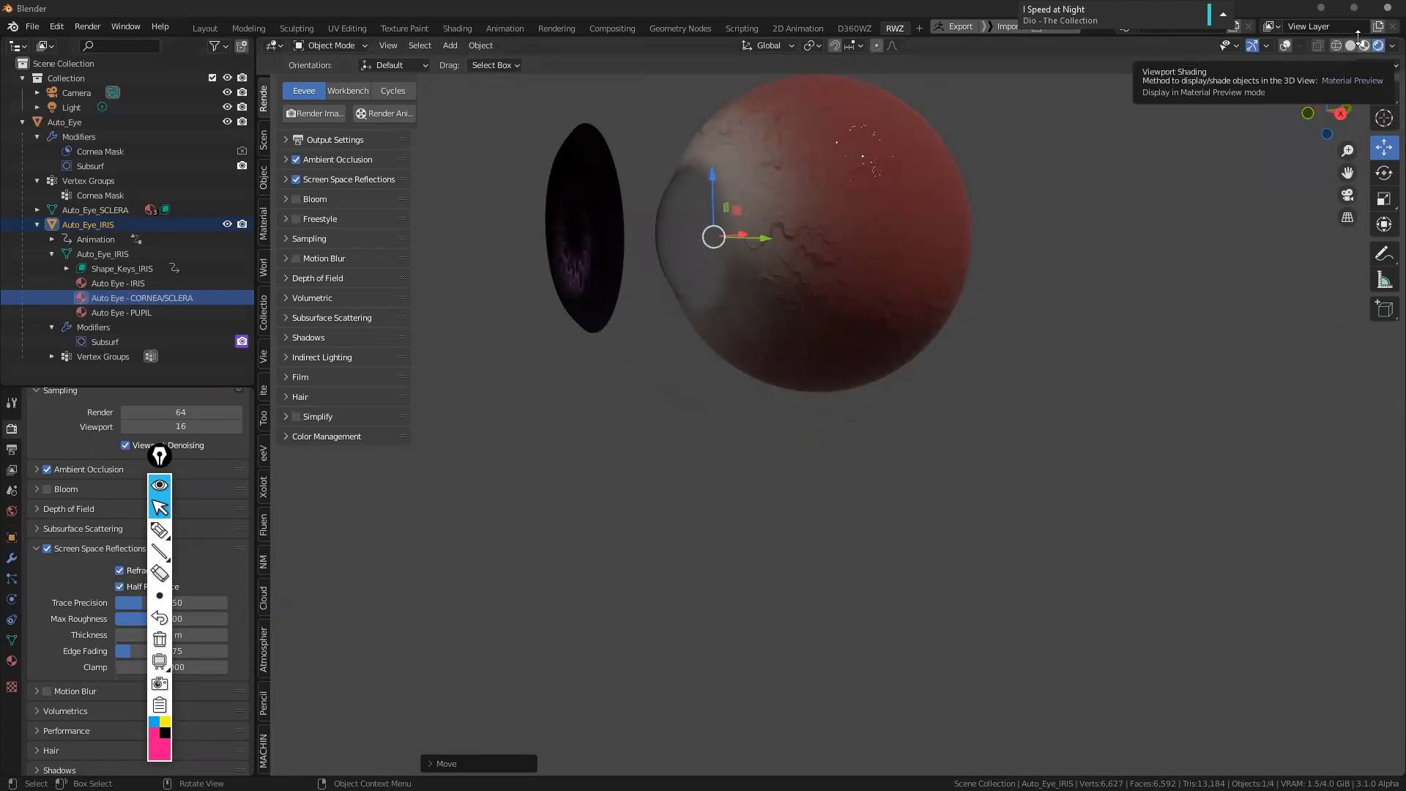
Close Blender without saving the changes and return to the orc sculpt in ZBrush
{"action": "left_click", "coordinate": [1387, 8]}
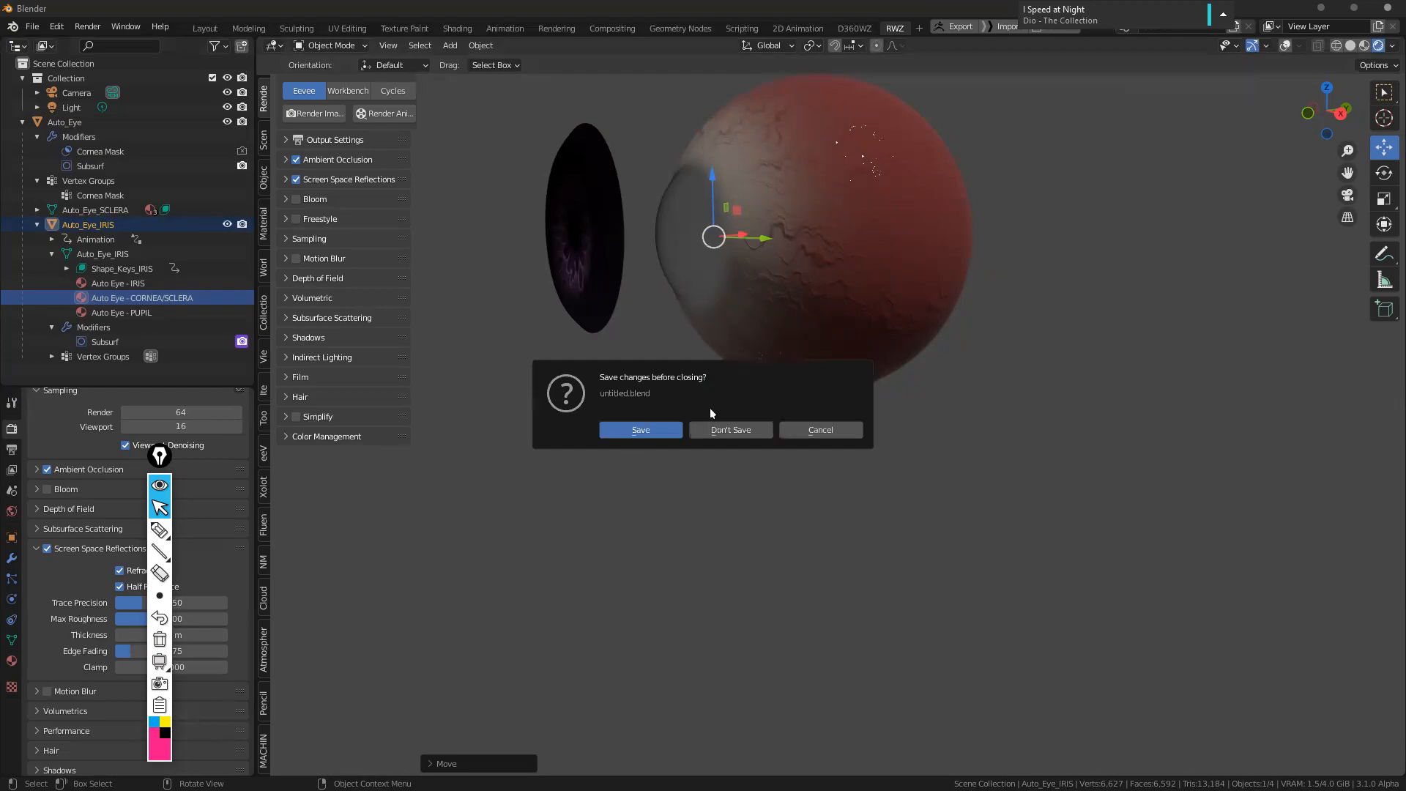
{"action": "left_click", "coordinate": [732, 431]}
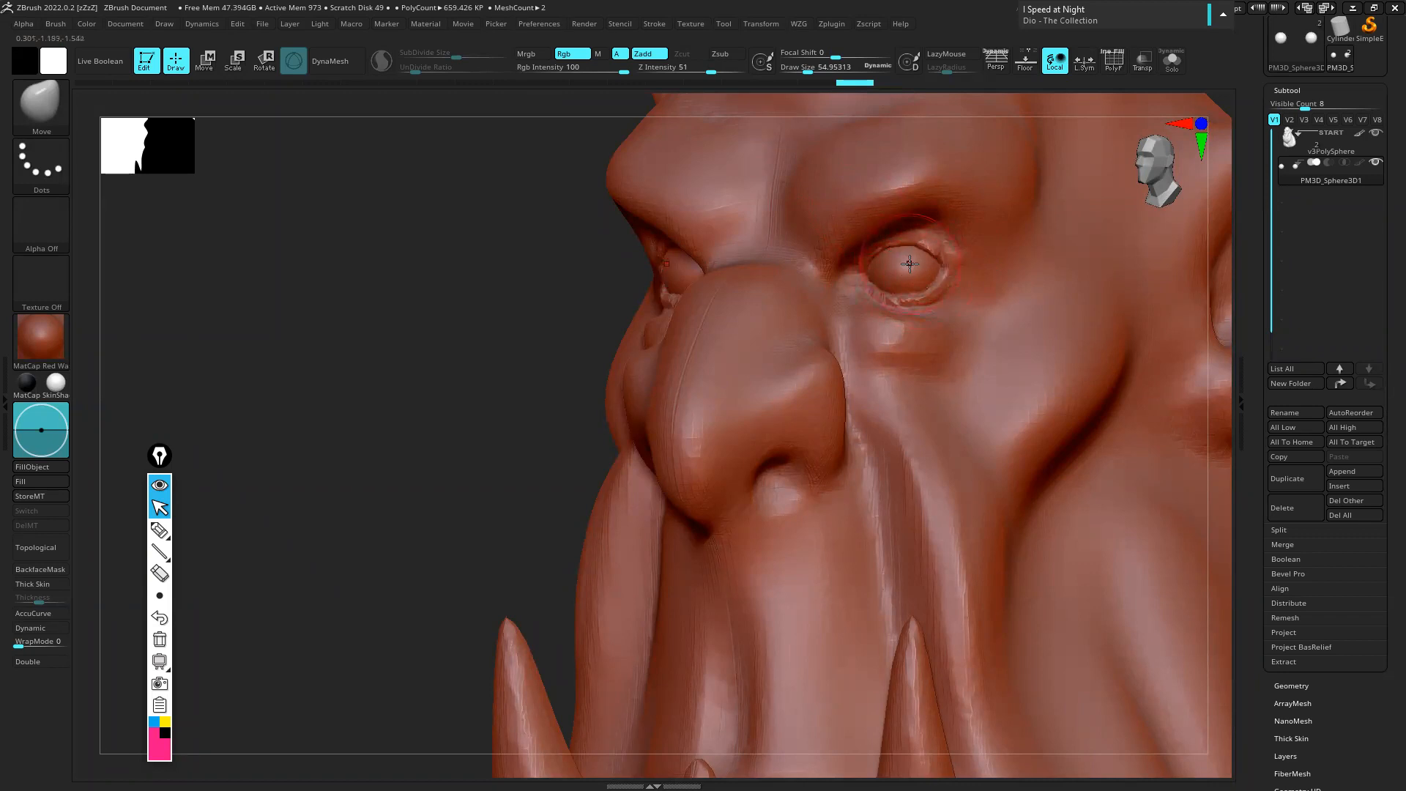
{"action": "mouse_move", "coordinate": [408, 371]}
{"action": "left_mouse_down", "text": "shift"}
{"action": "mouse_move", "coordinate": [429, 373]}
{"action": "mouse_move", "coordinate": [417, 389]}
{"action": "left_mouse_up", "text": "shift"}
{"action": "right_click_drag", "start_coordinate": [724, 414], "coordinate": [769, 403], "text": "ctrl"}
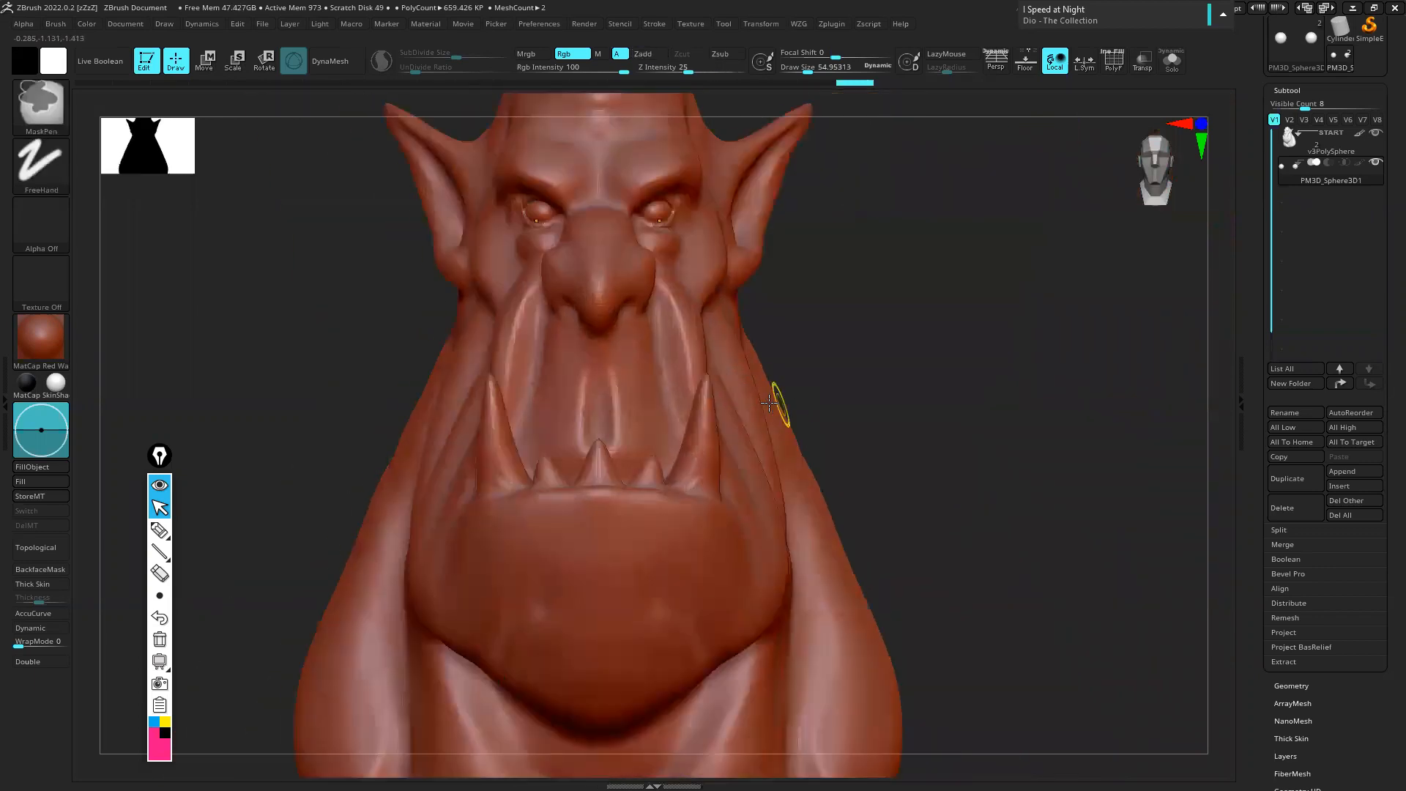
{"action": "left_click_drag", "start_coordinate": [845, 349], "coordinate": [937, 300]}
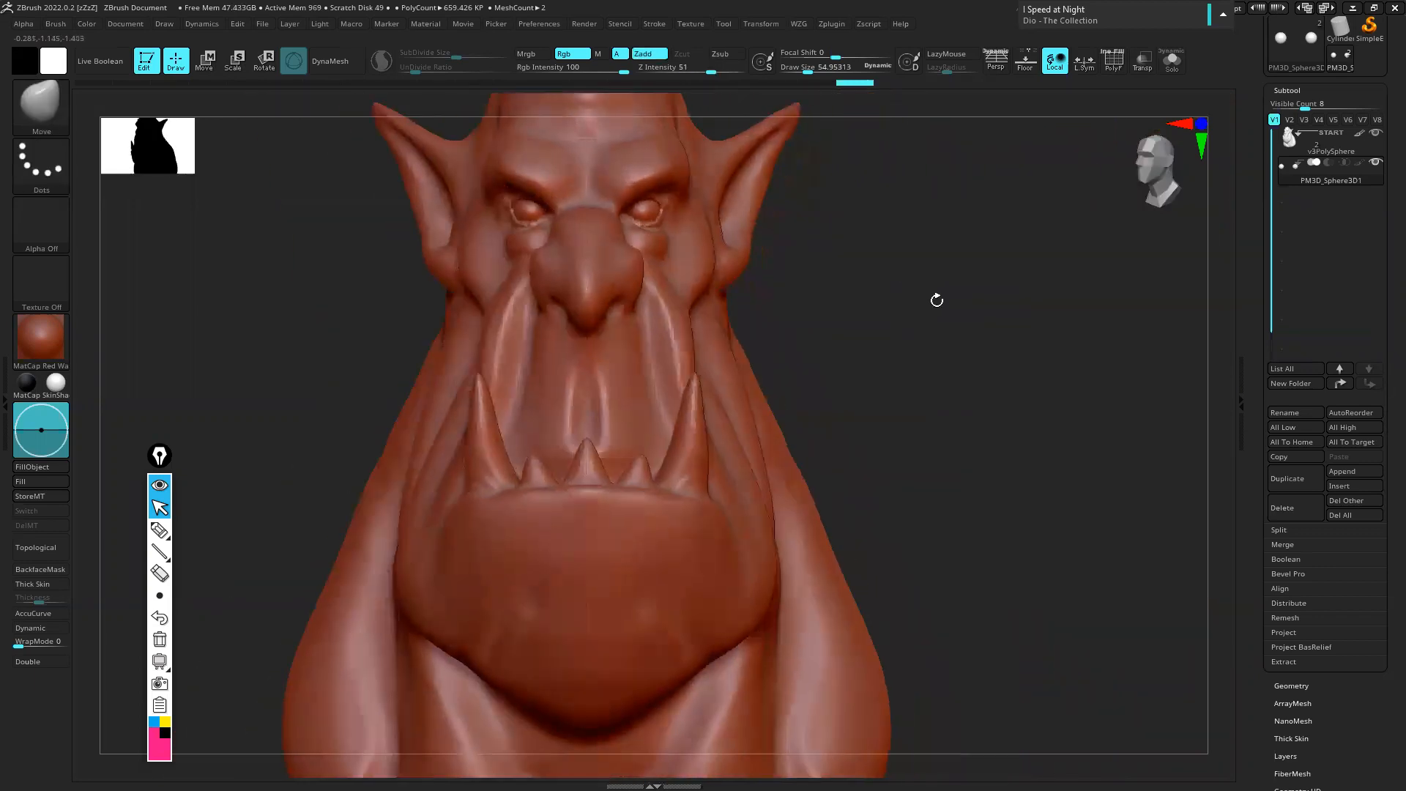
{"action": "left_click", "coordinate": [937, 300], "text": "shift"}
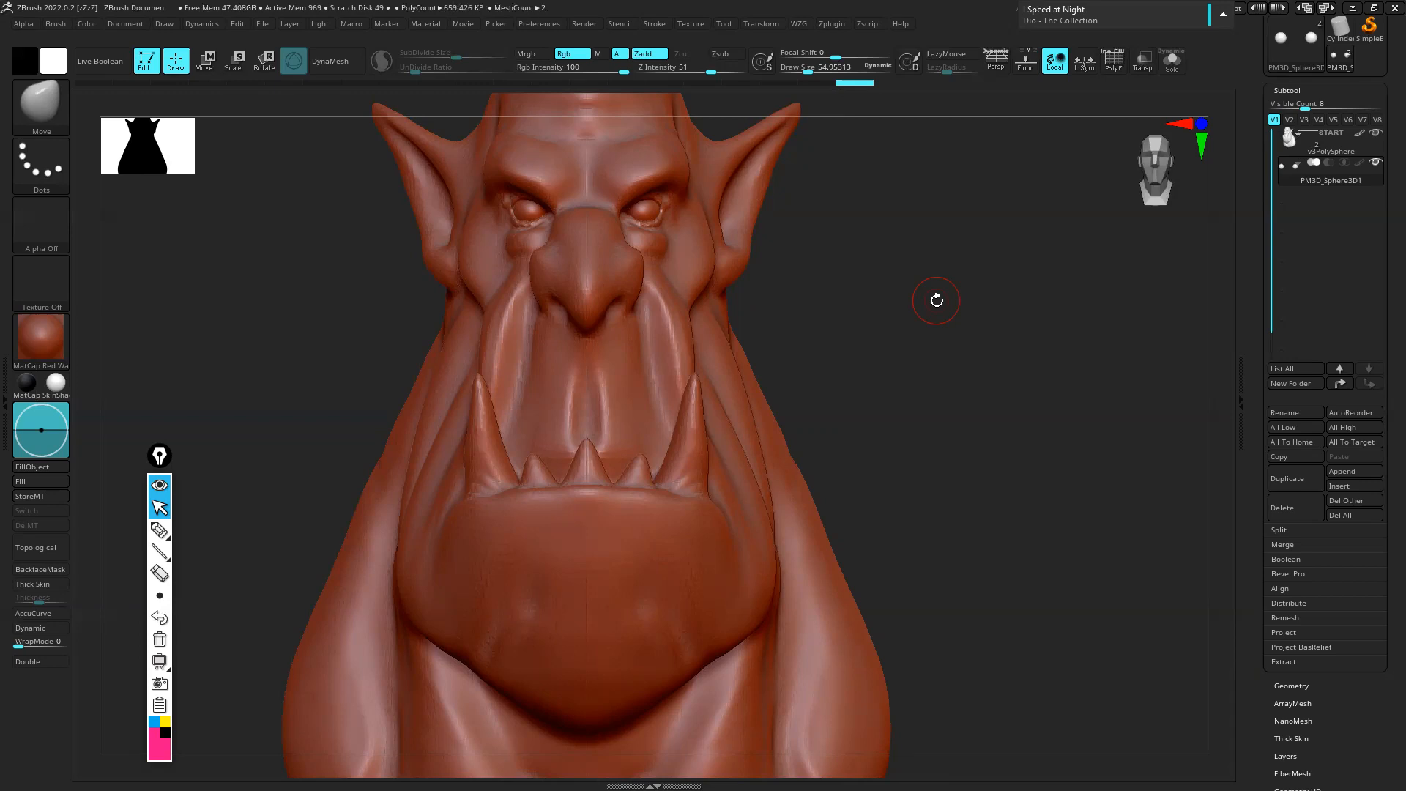
{"action": "left_click_drag", "start_coordinate": [911, 327], "coordinate": [976, 348]}
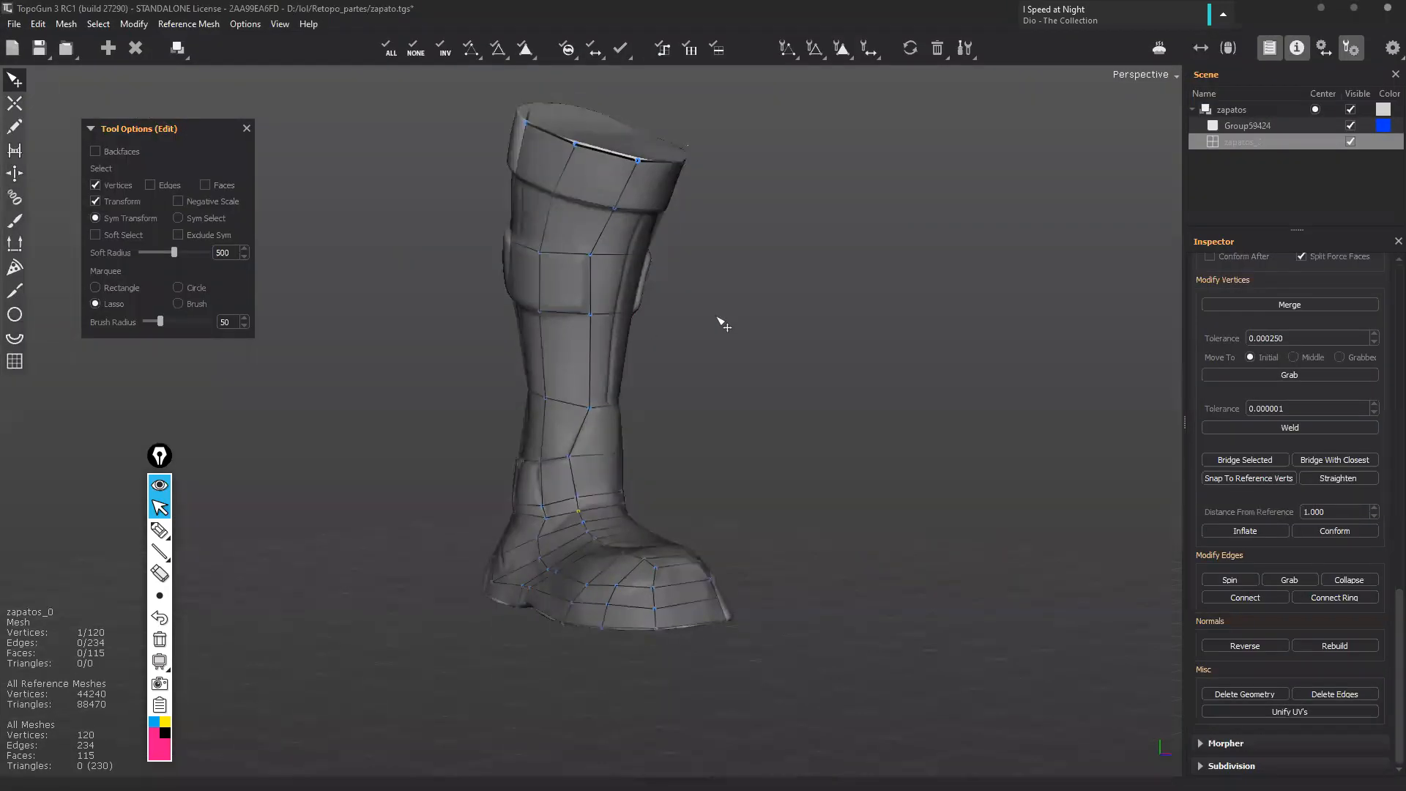
In TopoGun, select the boot's zapatos reference mesh and examine its sculpted forms from the front, sides and back
{"action": "middle_click_drag", "start_coordinate": [783, 370], "coordinate": [612, 261]}
{"action": "scroll", "coordinate": [778, 292], "scroll_direction": "up", "scroll_amount": 5}
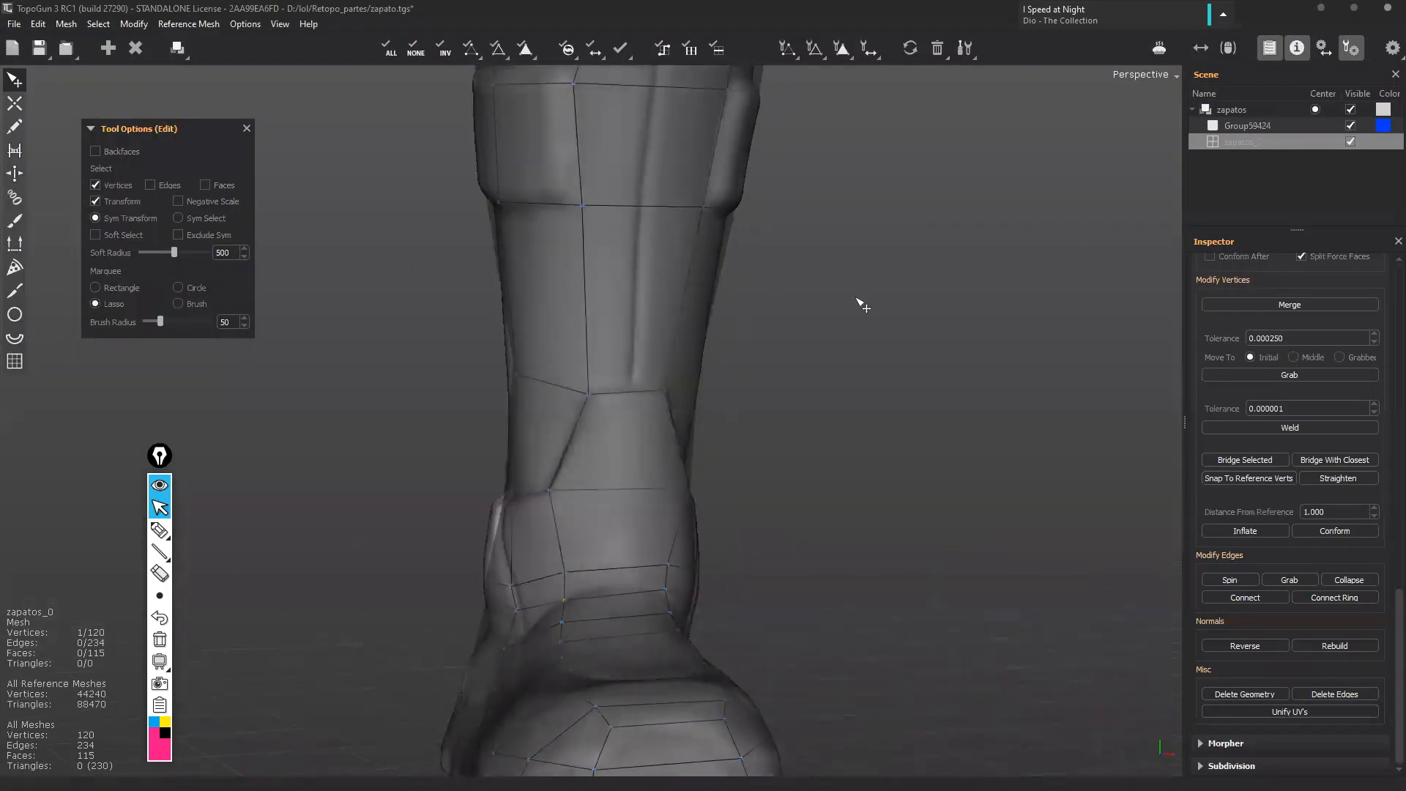
{"action": "left_click", "coordinate": [1246, 126]}
{"action": "scroll", "coordinate": [574, 273], "scroll_direction": "up", "scroll_amount": 3}
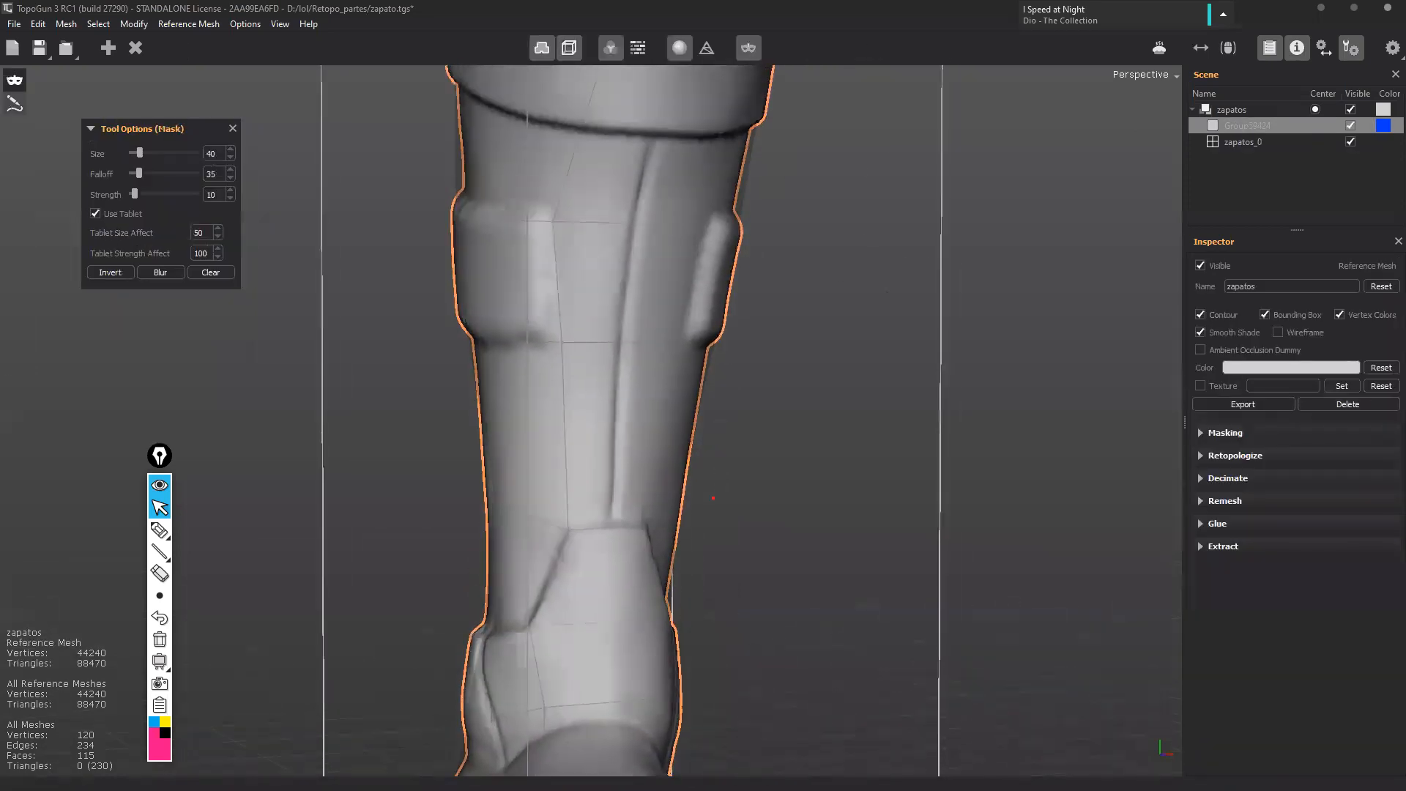
{"action": "middle_click_drag", "start_coordinate": [574, 274], "coordinate": [538, 431], "text": "alt"}
{"action": "left_click_drag", "start_coordinate": [538, 431], "coordinate": [815, 460], "text": "alt"}
{"action": "scroll", "coordinate": [601, 381], "scroll_direction": "down", "scroll_amount": 2}
{"action": "scroll", "coordinate": [615, 370], "scroll_direction": "down", "scroll_amount": 2}
{"action": "scroll", "coordinate": [521, 464], "scroll_direction": "up", "scroll_amount": 2}
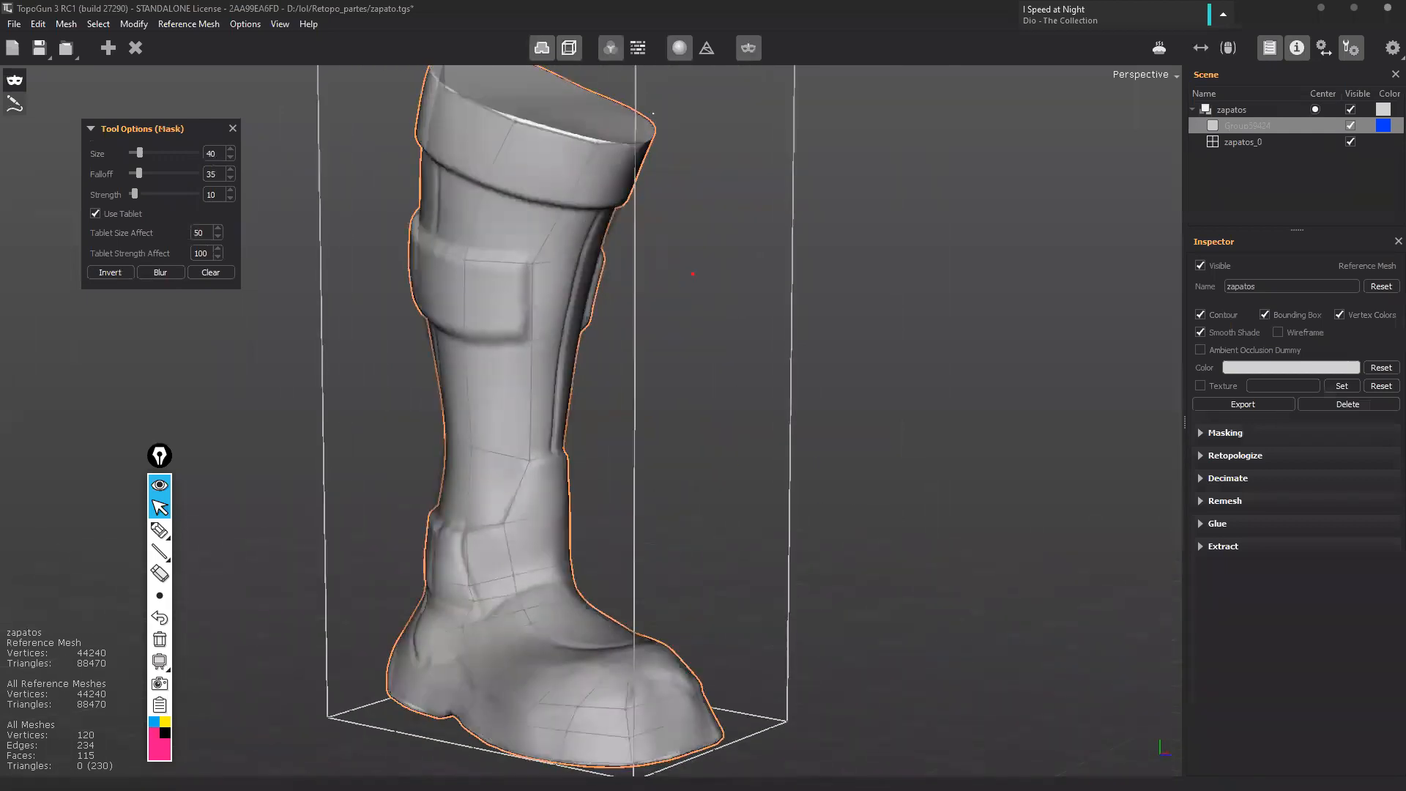
{"action": "left_click_drag", "start_coordinate": [692, 273], "coordinate": [895, 391], "text": "alt"}
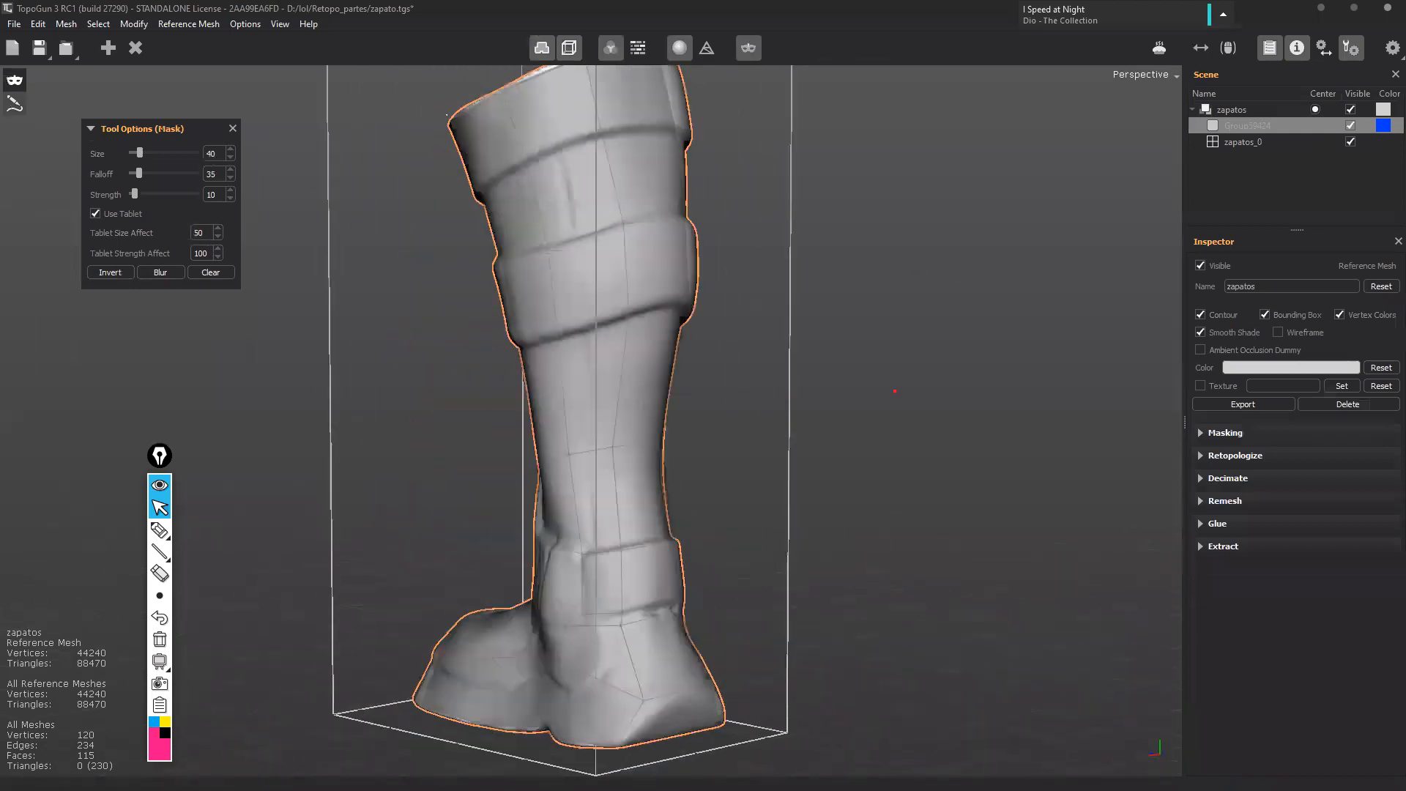
{"action": "left_click_drag", "start_coordinate": [579, 356], "coordinate": [724, 305], "text": "alt"}
{"action": "right_click_drag", "start_coordinate": [502, 254], "coordinate": [597, 300], "text": "alt"}
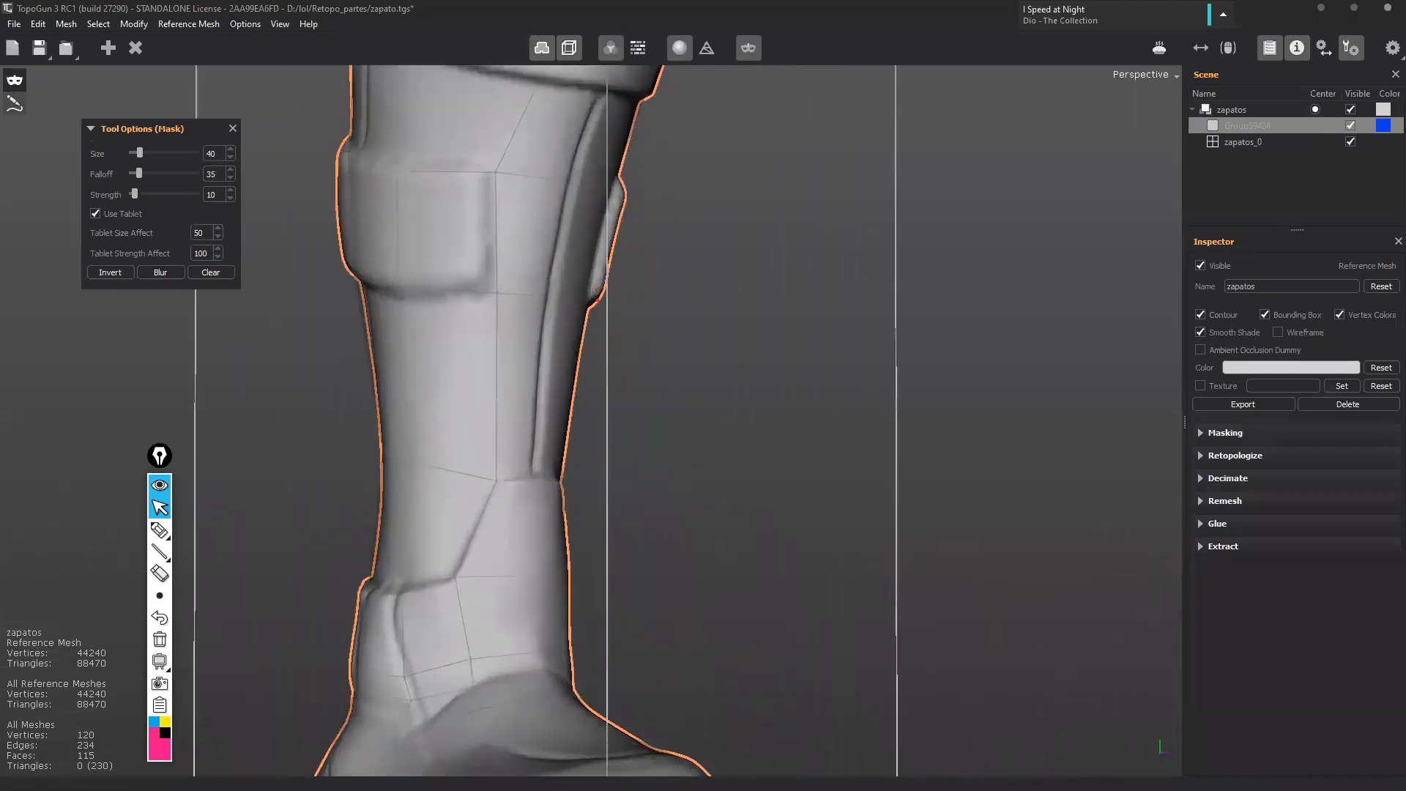
Select the zapatos_0 retopology mesh, examine its polygon layout around the shin and ankle, and return to ZBrush
{"action": "left_click", "coordinate": [1256, 144]}
{"action": "left_click_drag", "start_coordinate": [551, 375], "coordinate": [691, 345], "text": "alt"}
{"action": "right_click_drag", "start_coordinate": [691, 346], "coordinate": [603, 345], "text": "alt"}
{"action": "left_click_drag", "start_coordinate": [602, 345], "coordinate": [762, 308], "text": "alt"}
{"action": "right_click_drag", "start_coordinate": [689, 326], "coordinate": [564, 234], "text": "alt"}
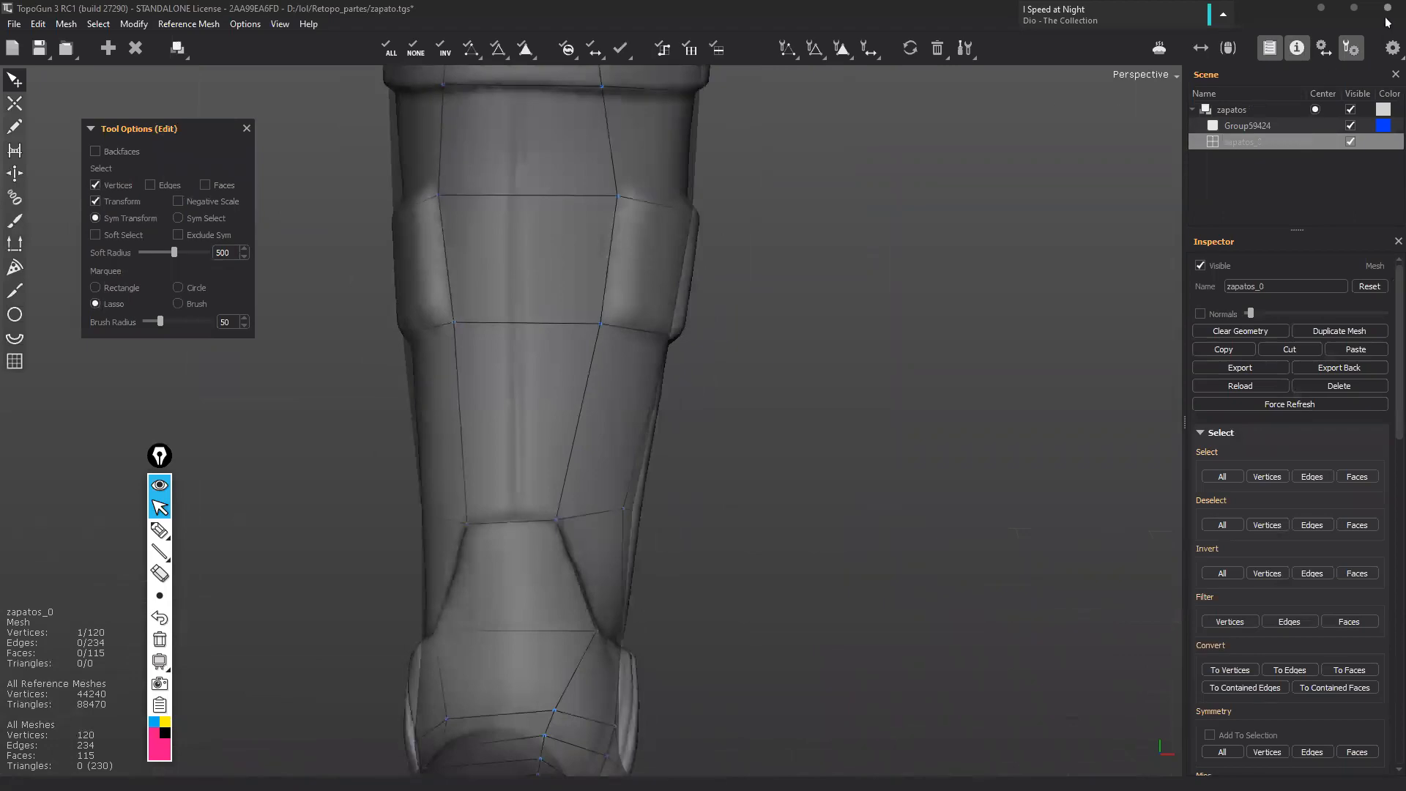
{"action": "left_click", "coordinate": [1323, 9]}
Select the v3PolySphere head subtool and examine its mesh density around the face with the polyframe temporarily shown
{"action": "left_click", "coordinate": [1108, 66]}
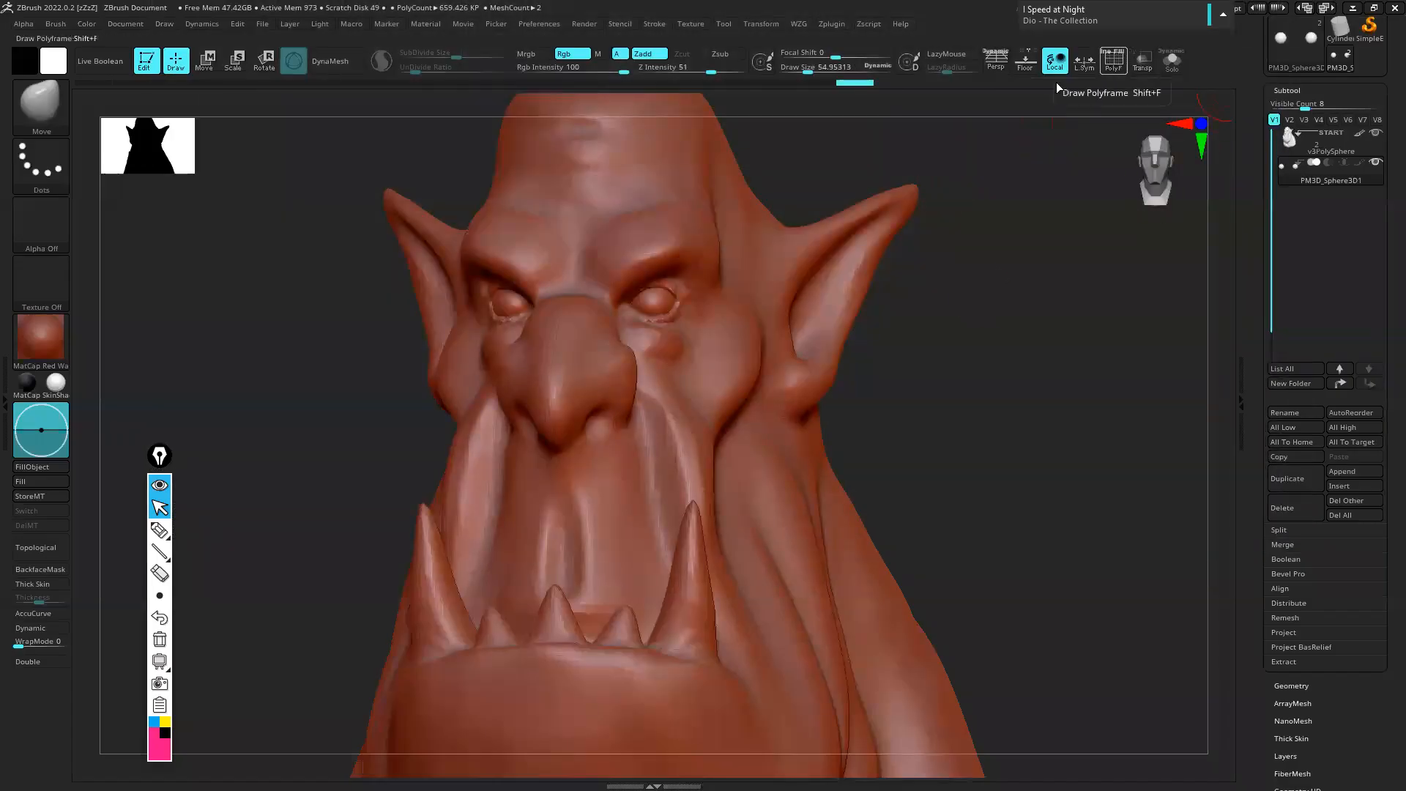
{"action": "left_click", "coordinate": [1315, 145]}
{"action": "mouse_move", "coordinate": [612, 325]}
{"action": "right_mouse_down", "text": "alt"}
{"action": "mouse_move", "coordinate": [842, 425]}
{"action": "mouse_move", "coordinate": [665, 298]}
{"action": "mouse_move", "coordinate": [771, 318]}
{"action": "right_mouse_up", "text": "alt"}
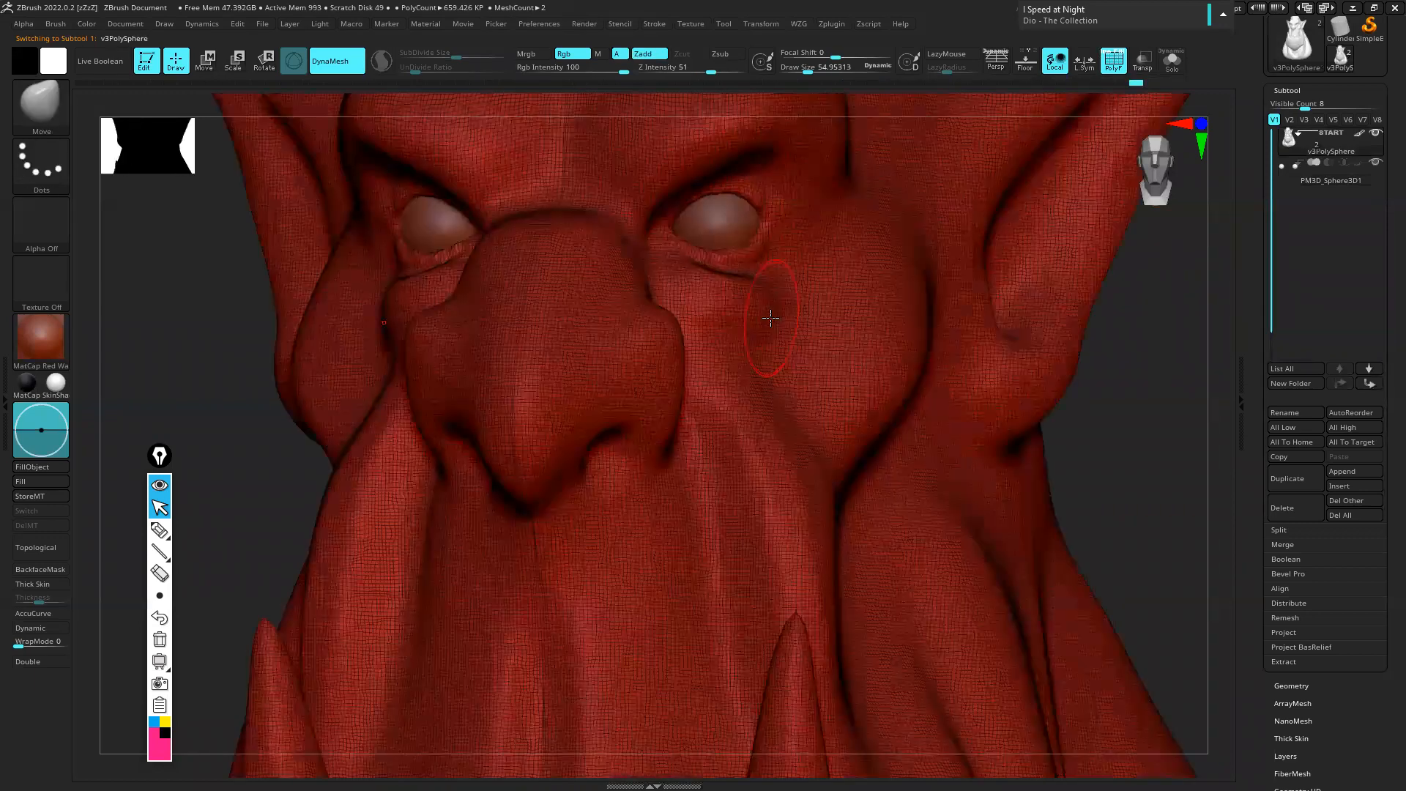
{"action": "right_click_drag", "start_coordinate": [780, 379], "coordinate": [814, 384]}
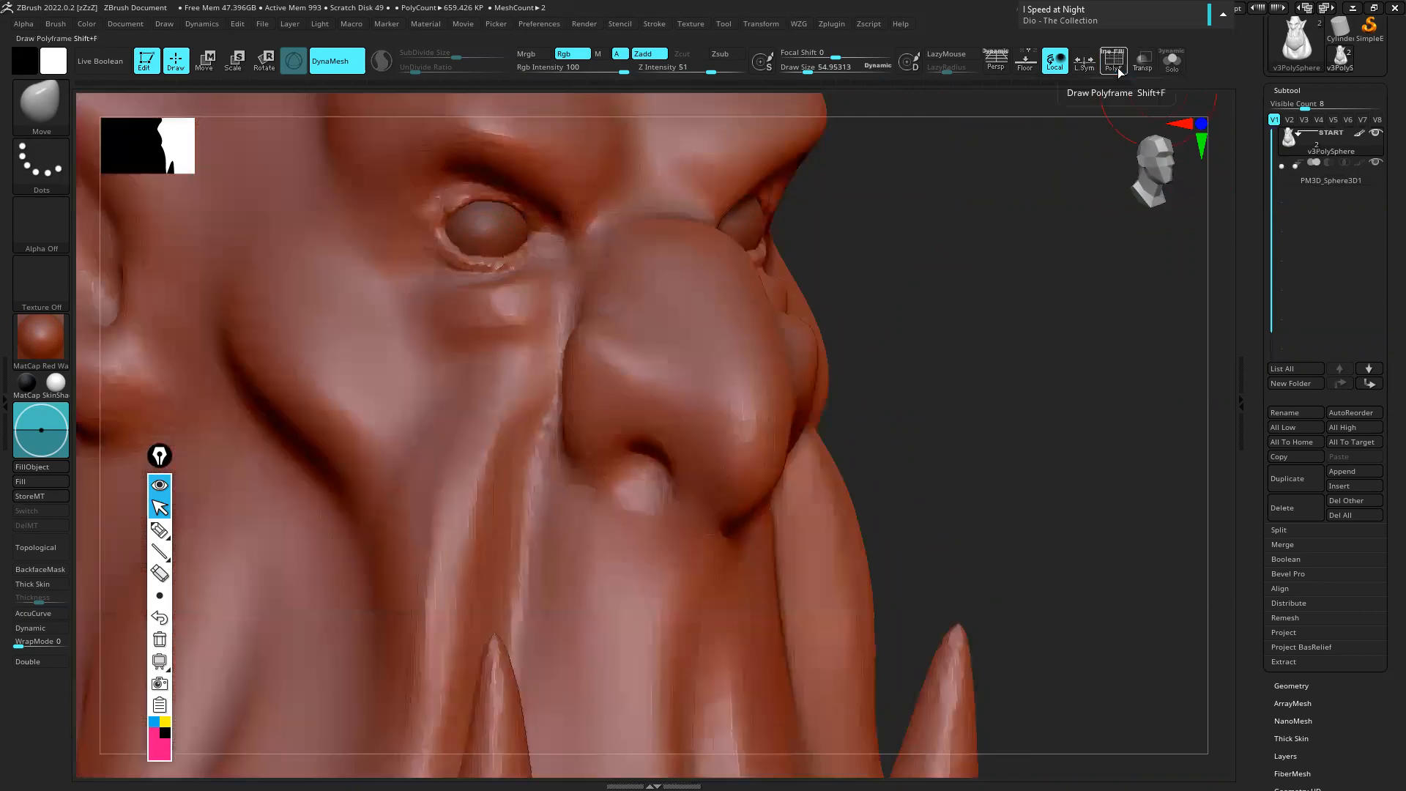
{"action": "left_click", "coordinate": [1113, 61]}
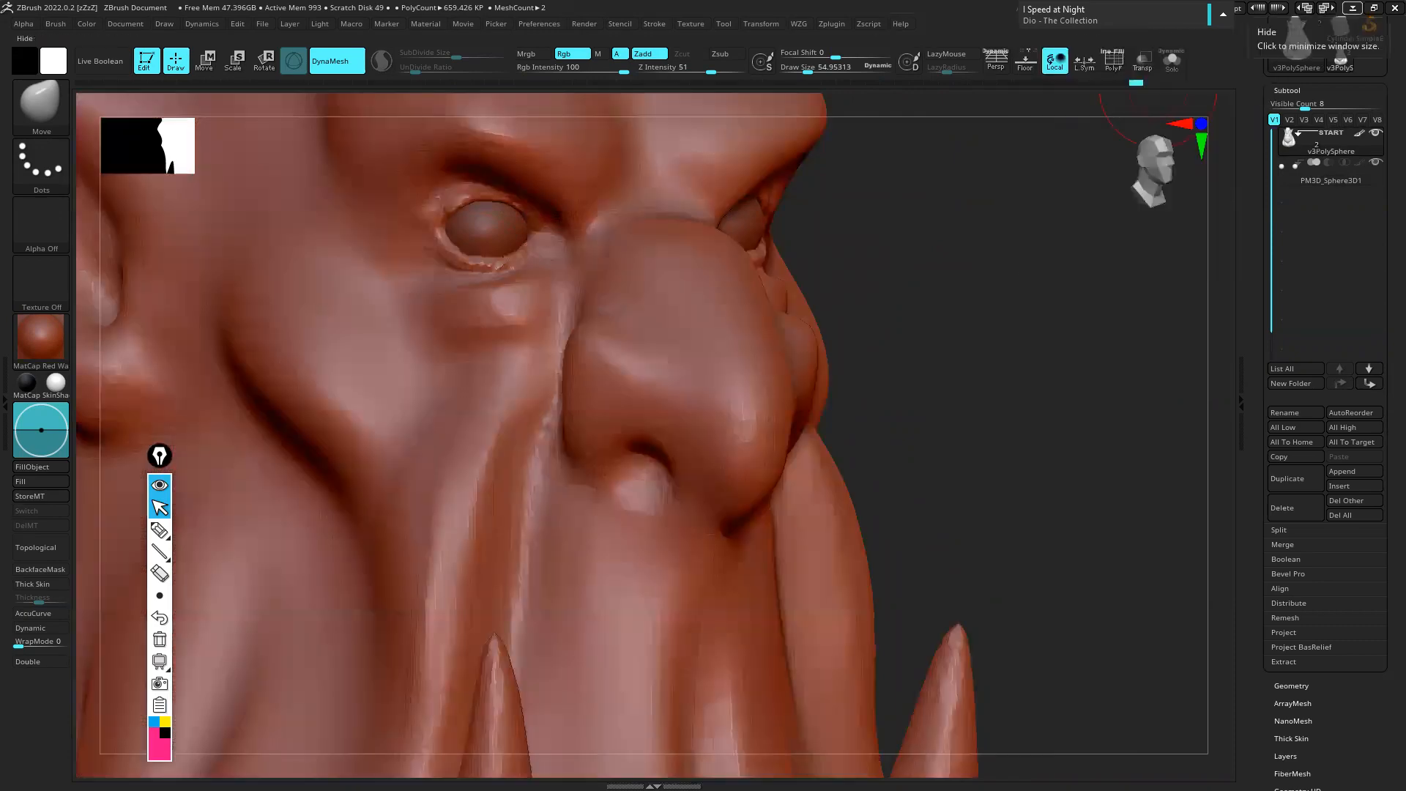
{"action": "left_click", "coordinate": [1352, 8]}
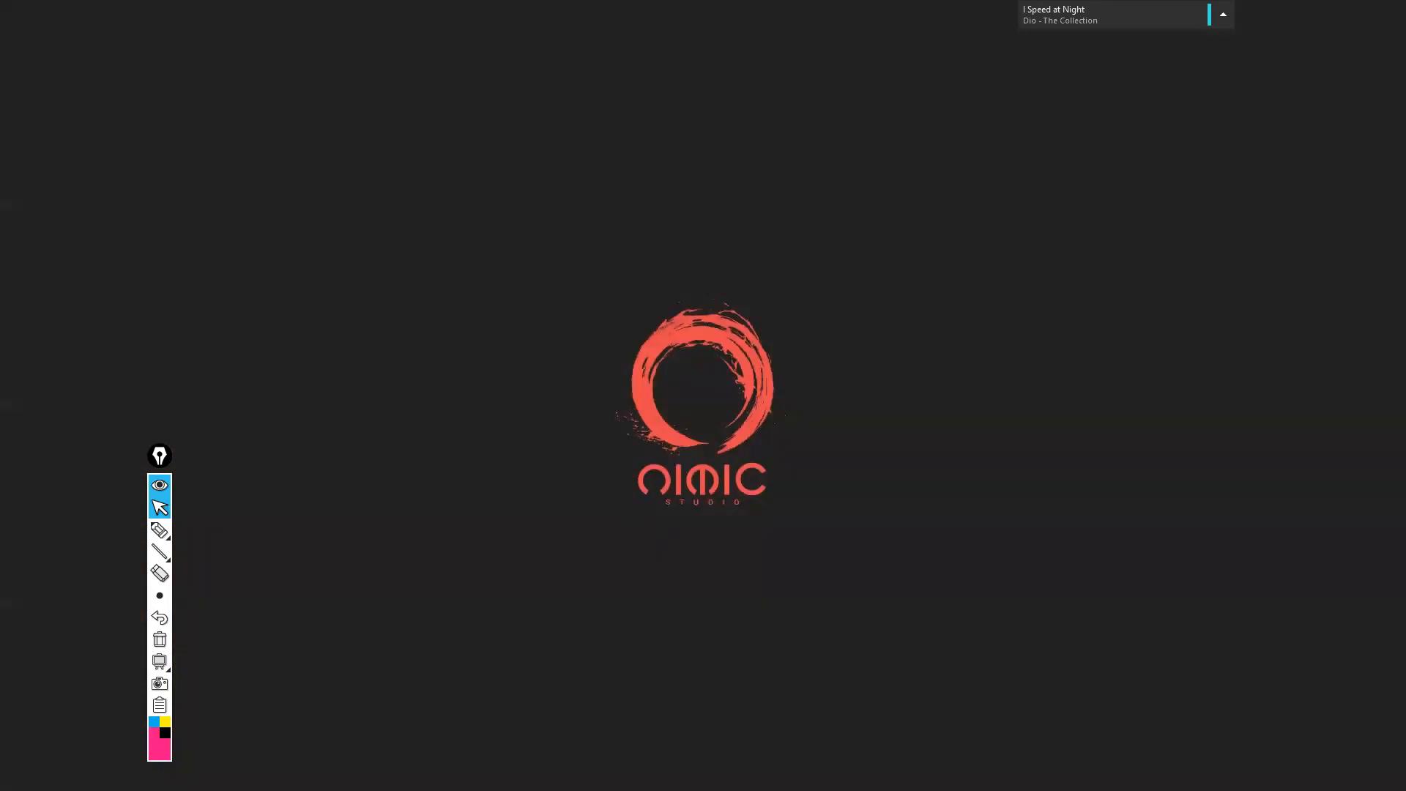
{"action": "key", "text": "alt+Tab"}
{"action": "right_click_drag", "start_coordinate": [741, 370], "coordinate": [668, 314], "text": "alt"}
{"action": "left_click_drag", "start_coordinate": [669, 314], "coordinate": [682, 460], "text": "alt"}
{"action": "middle_click_drag", "start_coordinate": [681, 460], "coordinate": [718, 422], "text": "alt"}
{"action": "left_click_drag", "start_coordinate": [718, 423], "coordinate": [728, 376], "text": "alt"}
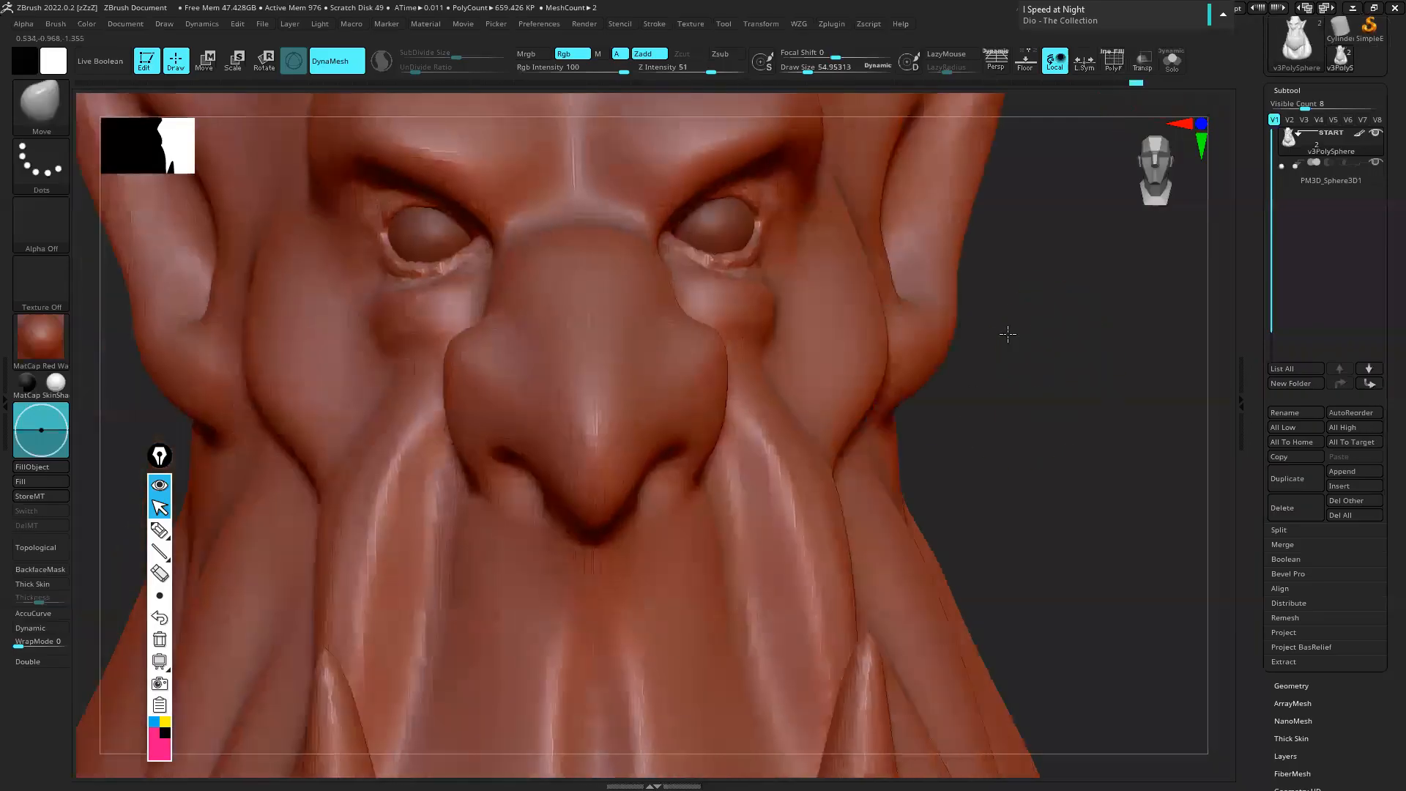
{"action": "mouse_move", "coordinate": [1008, 334]}
{"action": "left_mouse_down", "text": "alt"}
{"action": "mouse_move", "coordinate": [1042, 424]}
{"action": "mouse_move", "coordinate": [913, 326]}
{"action": "mouse_move", "coordinate": [957, 380]}
{"action": "mouse_move", "coordinate": [930, 356]}
{"action": "mouse_move", "coordinate": [809, 332]}
{"action": "left_mouse_up", "text": "alt"}
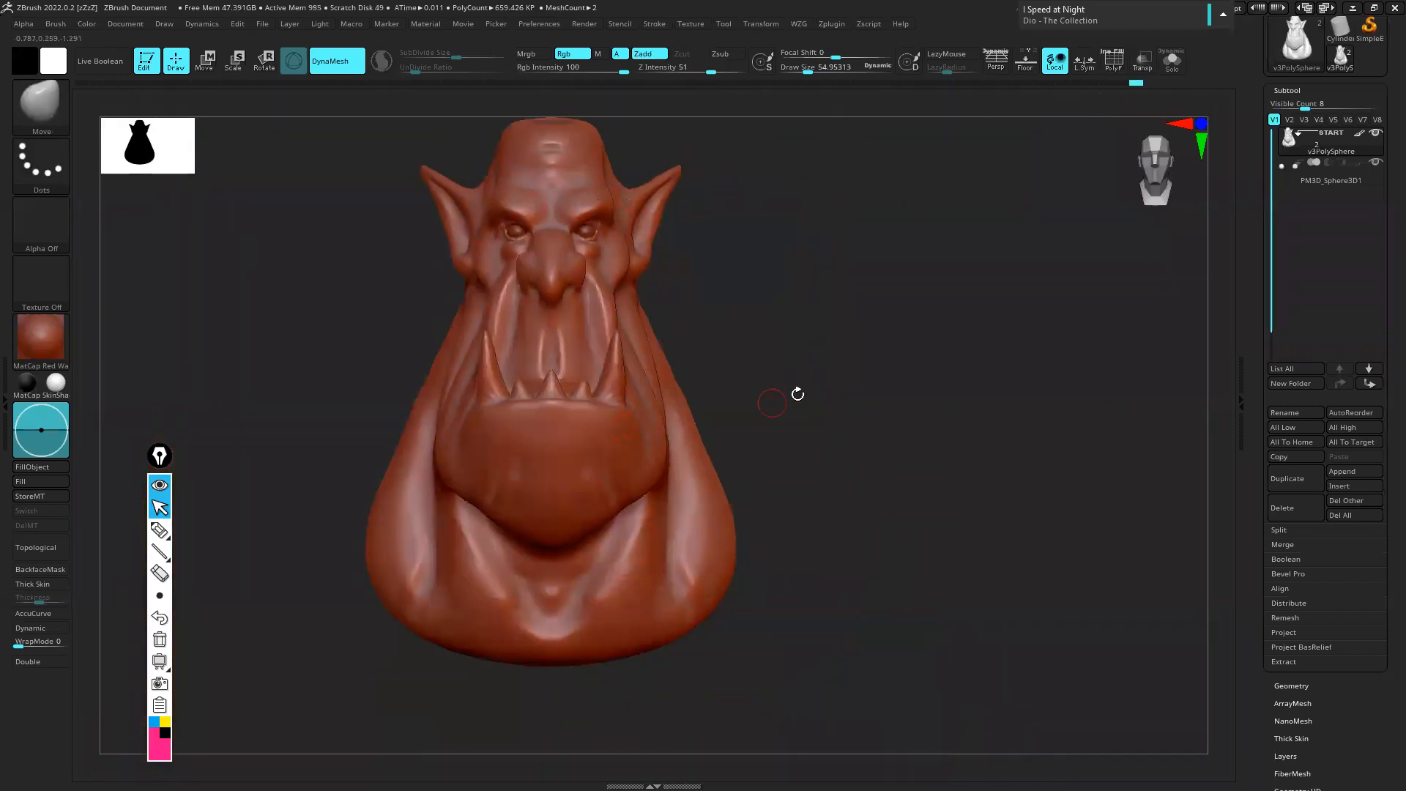
Render the whole bust with BPR to check its shadows, and inspect its front and underside
{"action": "key", "text": "shift+r"}
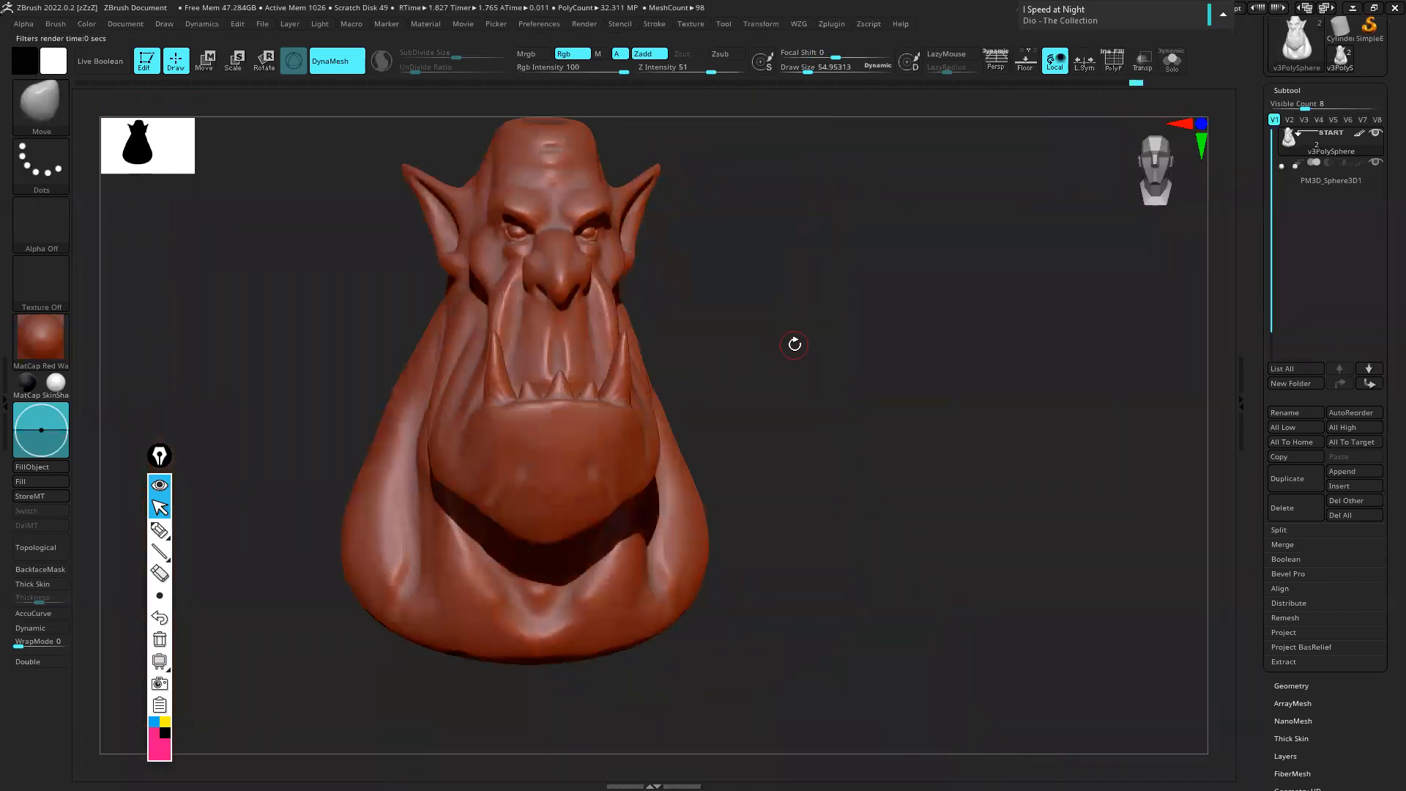
{"action": "left_click", "coordinate": [791, 338]}
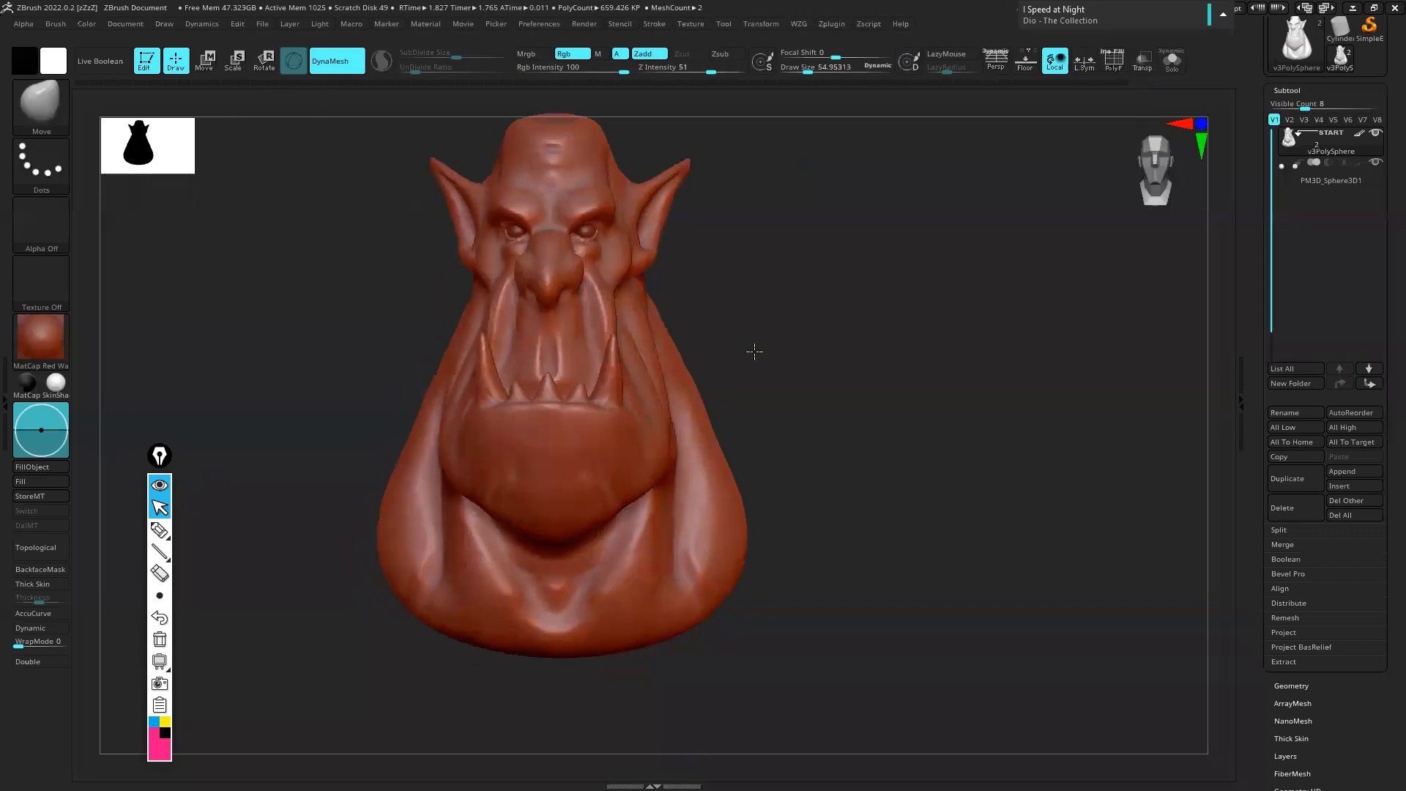
{"action": "right_click_drag", "start_coordinate": [703, 257], "coordinate": [816, 269], "text": "ctrl"}
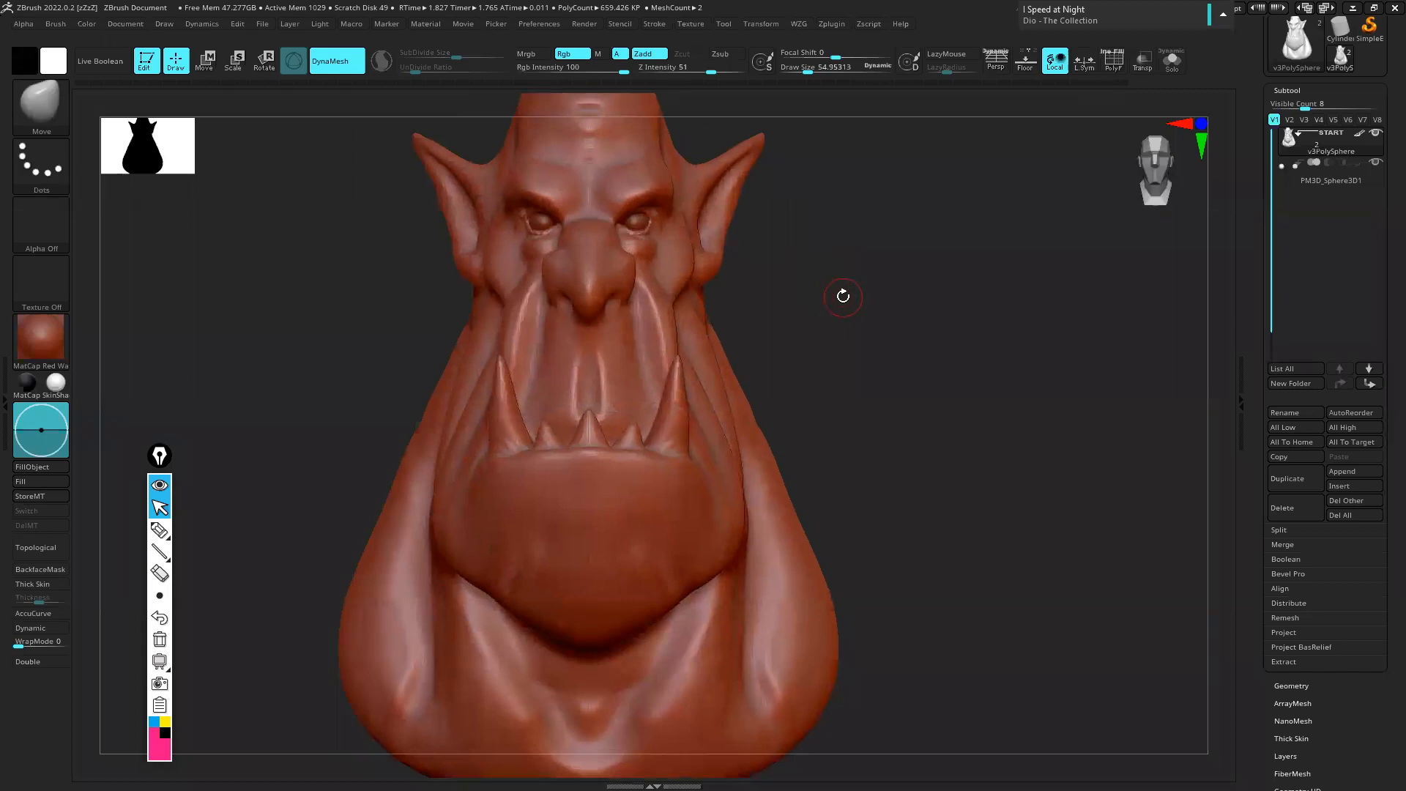
{"action": "right_click_drag", "start_coordinate": [860, 317], "coordinate": [861, 274]}
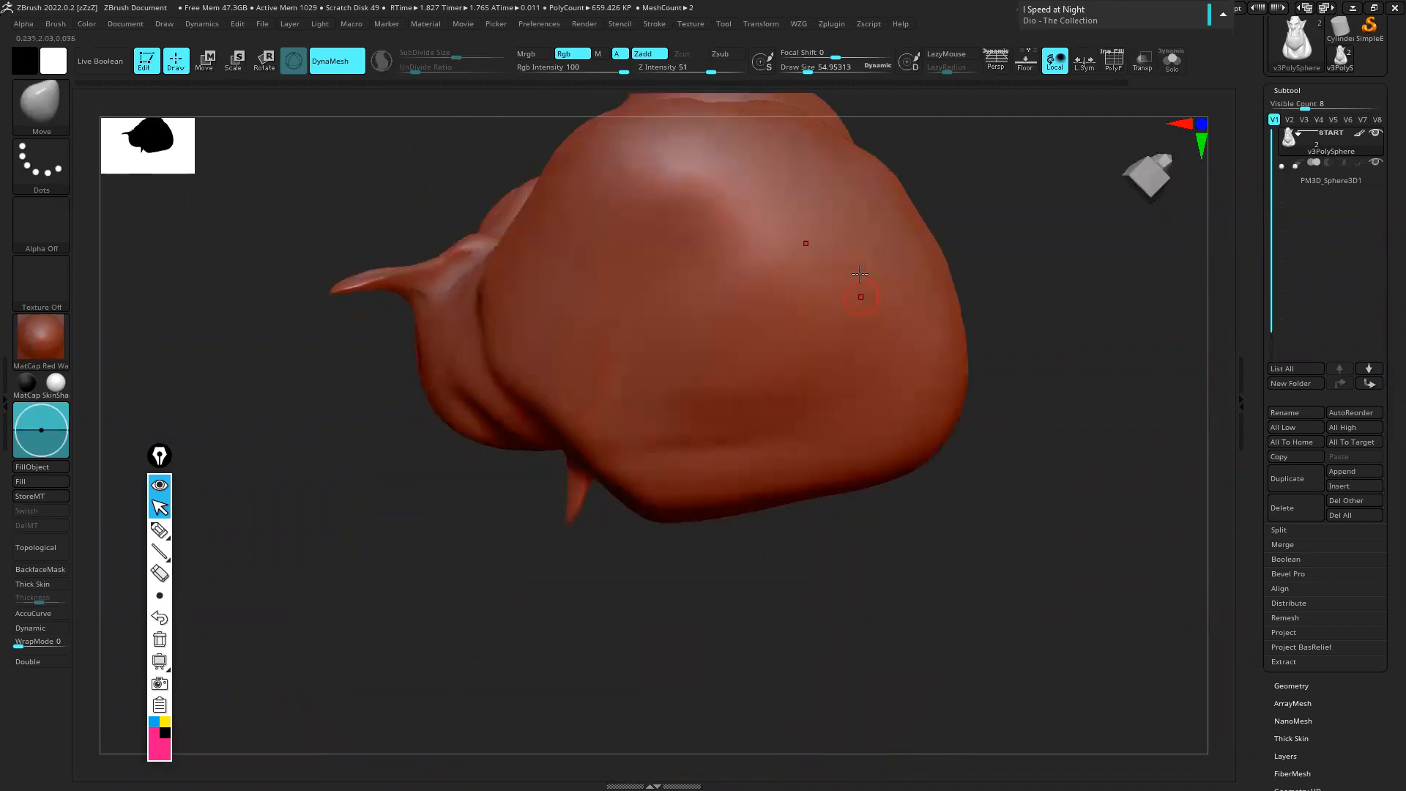
{"action": "right_click_drag", "start_coordinate": [1010, 236], "coordinate": [974, 361]}
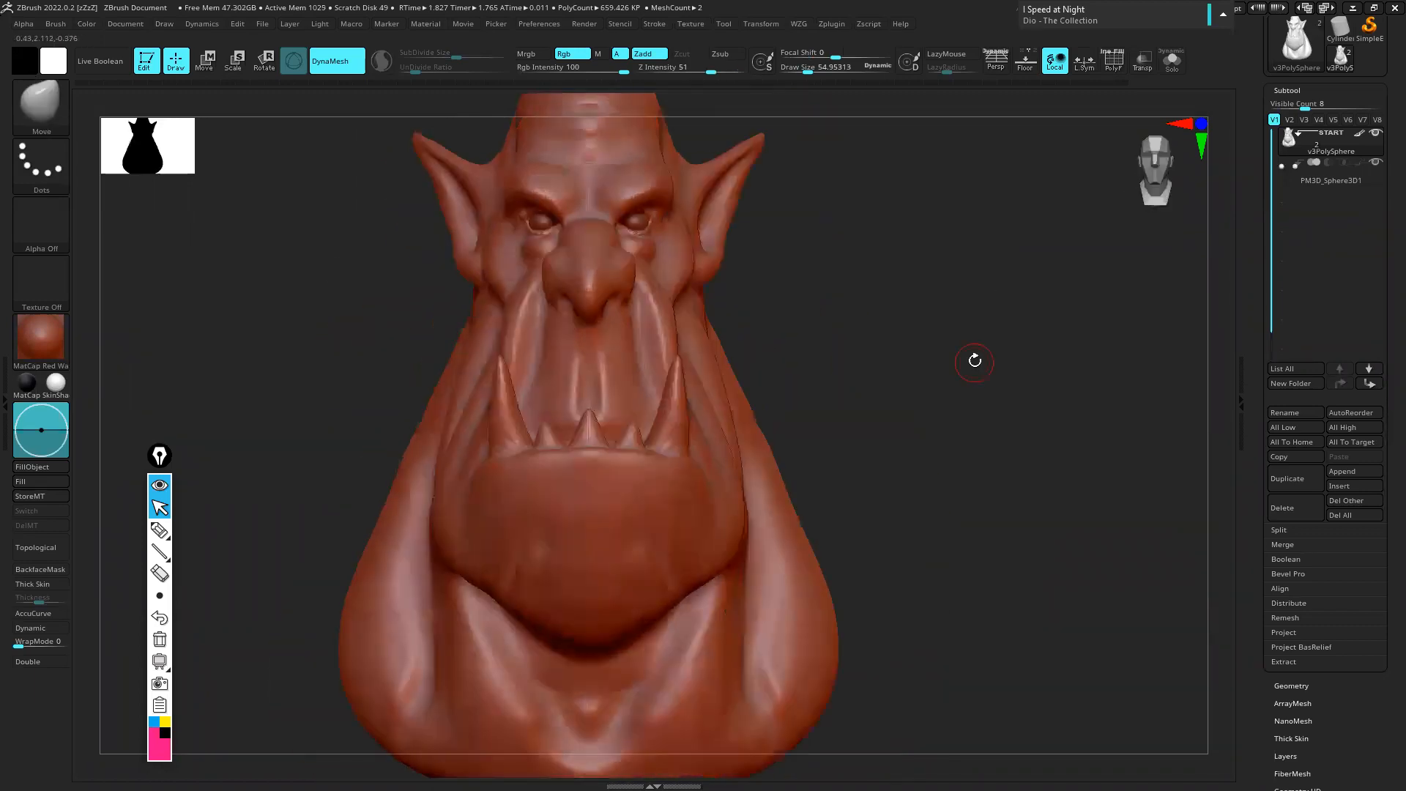
Mark a horizontal line with vertical strokes across the lower neck using the annotation pen, and clear the markings
{"action": "left_click", "coordinate": [156, 530]}
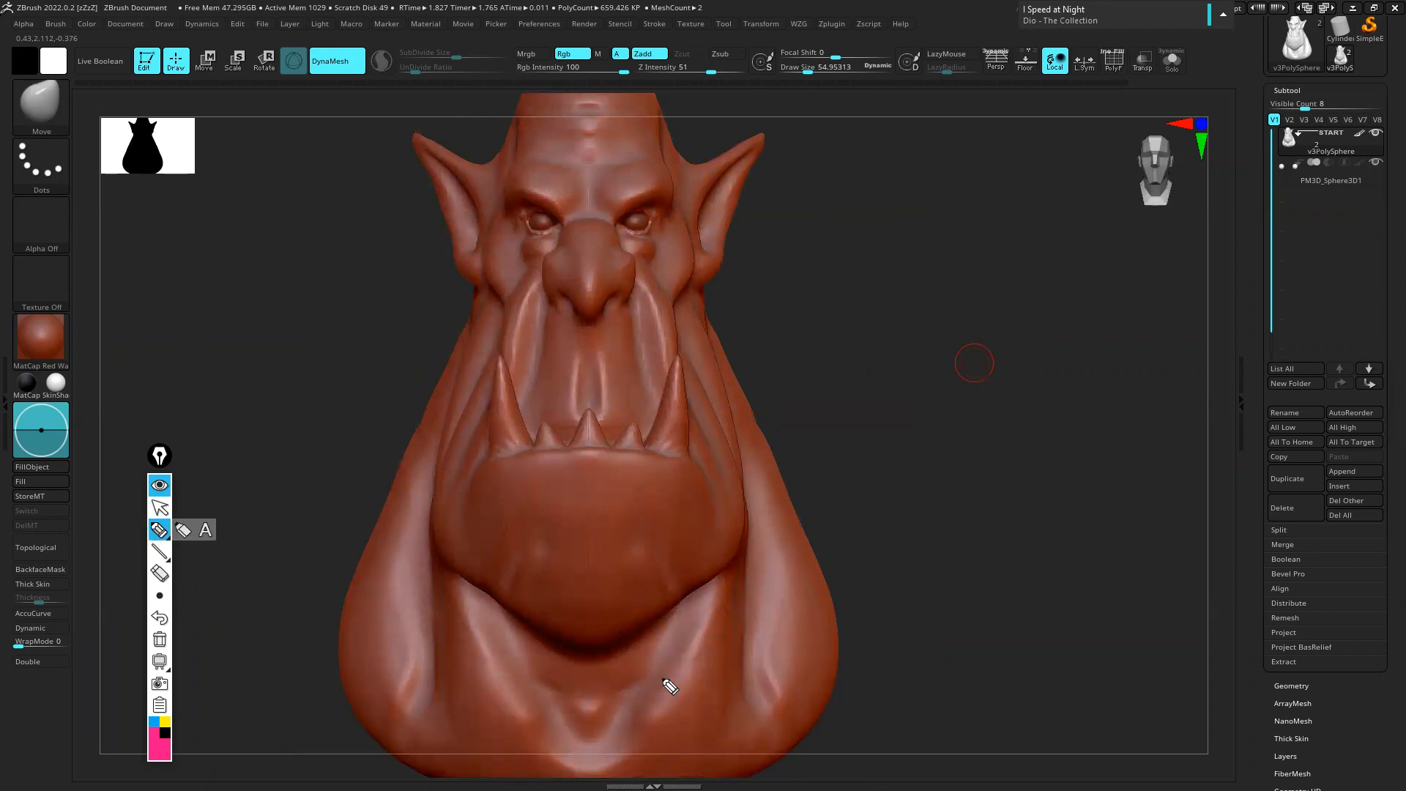
{"action": "mouse_move", "coordinate": [333, 684]}
{"action": "left_mouse_down"}
{"action": "mouse_move", "coordinate": [731, 677]}
{"action": "mouse_move", "coordinate": [469, 672]}
{"action": "mouse_move", "coordinate": [778, 656]}
{"action": "mouse_move", "coordinate": [292, 674]}
{"action": "mouse_move", "coordinate": [404, 674]}
{"action": "mouse_move", "coordinate": [393, 669]}
{"action": "left_mouse_up"}
{"action": "mouse_move", "coordinate": [443, 694]}
{"action": "left_mouse_down"}
{"action": "mouse_move", "coordinate": [442, 587]}
{"action": "mouse_move", "coordinate": [478, 645]}
{"action": "left_mouse_up"}
{"action": "left_click_drag", "start_coordinate": [507, 575], "coordinate": [525, 645]}
{"action": "left_click_drag", "start_coordinate": [554, 572], "coordinate": [625, 649]}
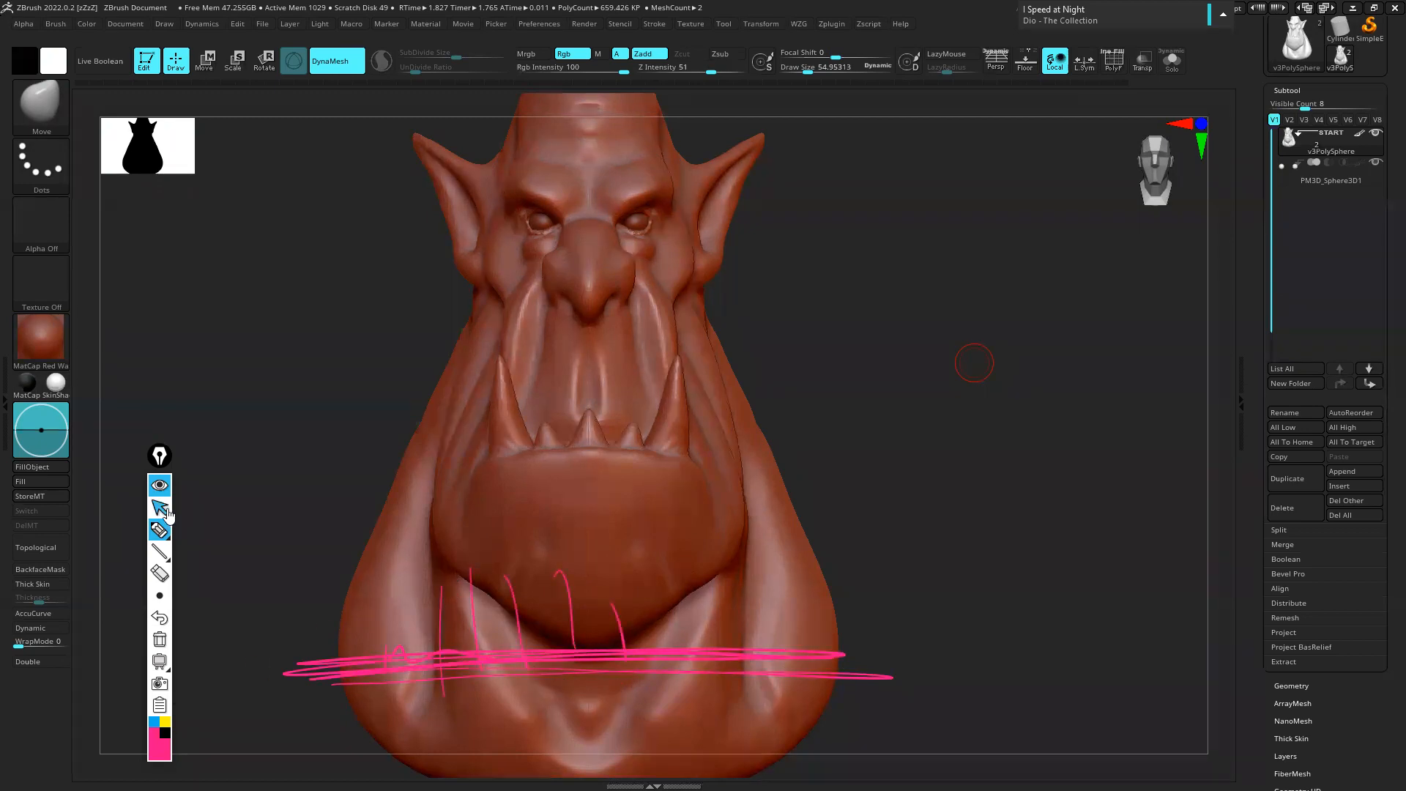
{"action": "left_click", "coordinate": [160, 507]}
{"action": "left_click", "coordinate": [160, 640]}
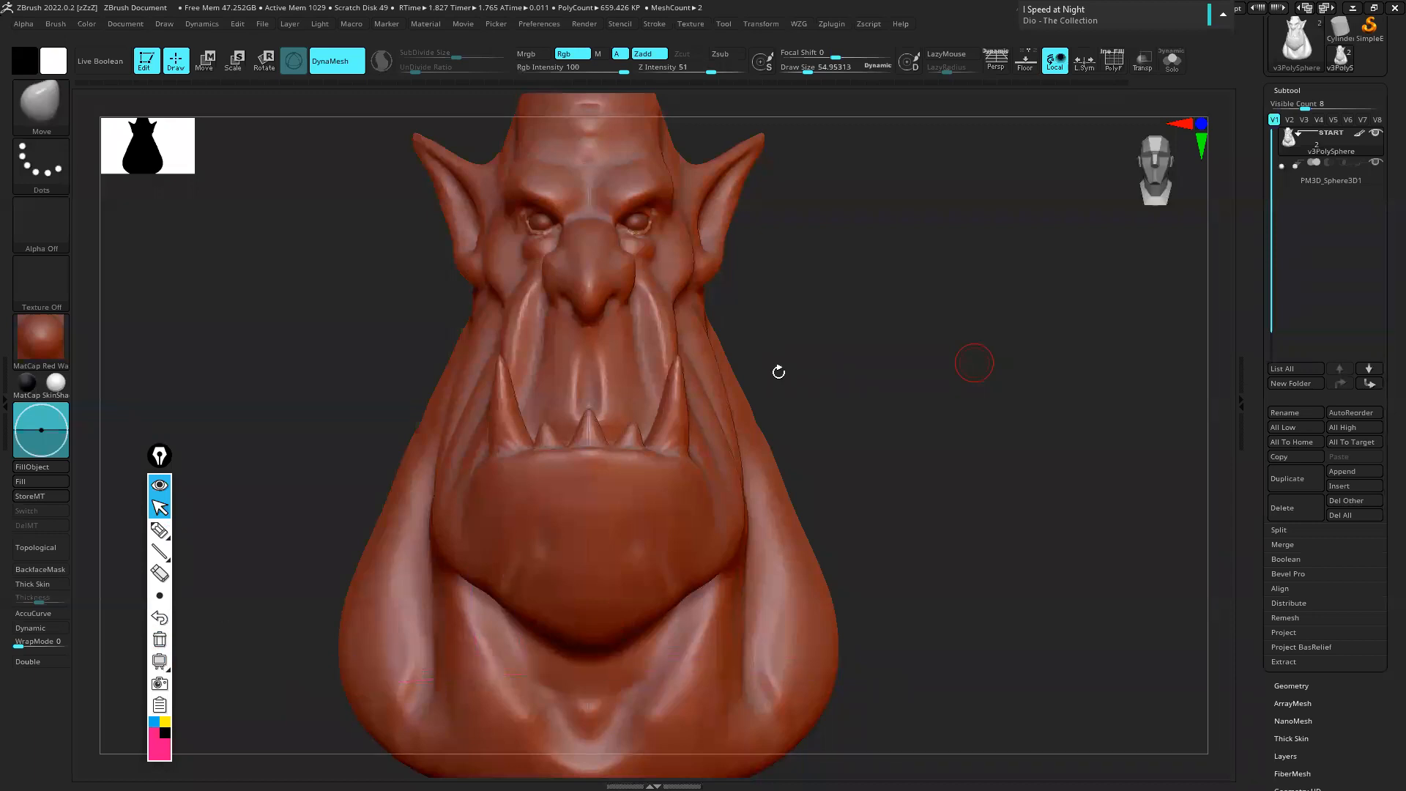
{"action": "left_click_drag", "start_coordinate": [879, 382], "coordinate": [879, 371]}
{"action": "left_click_drag", "start_coordinate": [853, 294], "coordinate": [883, 376], "text": "alt"}
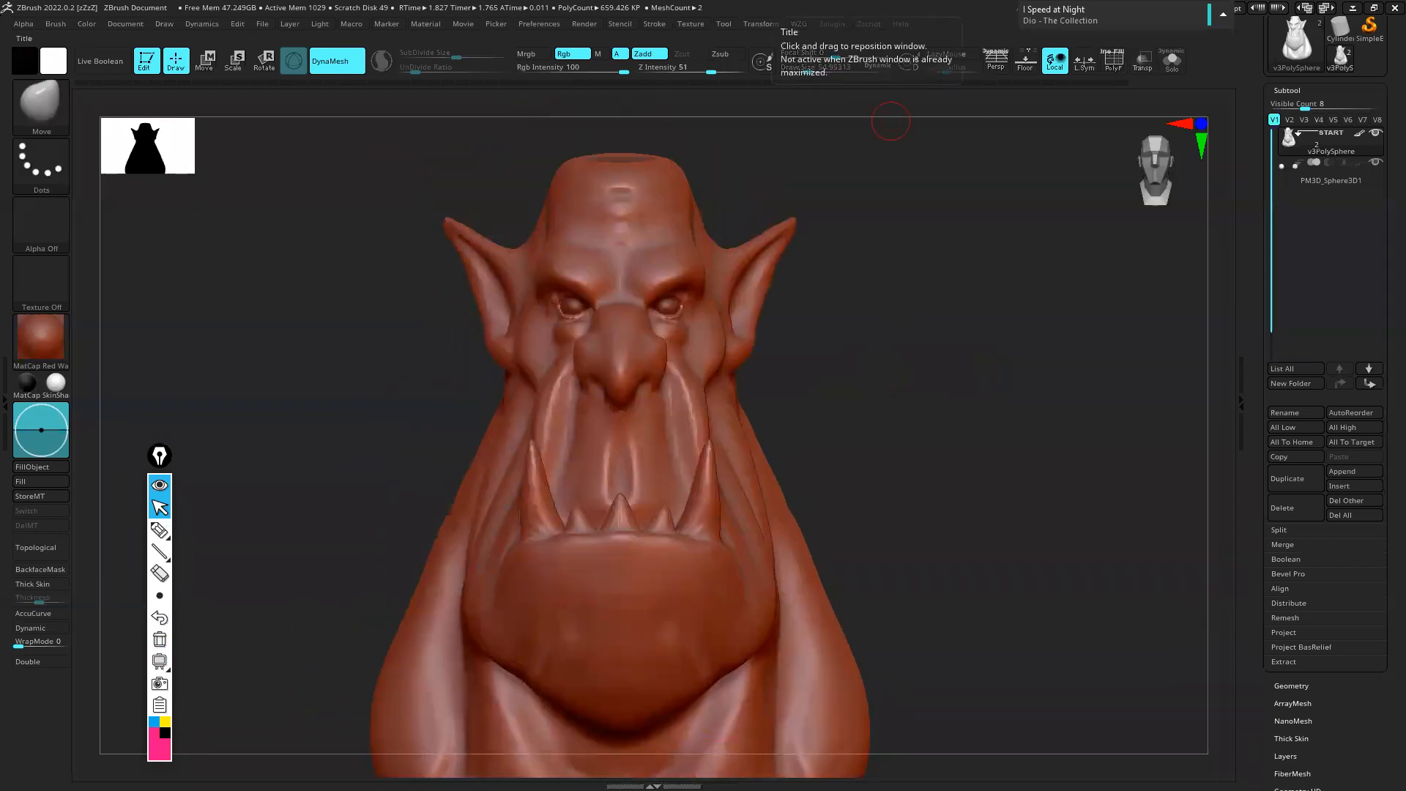
{"action": "mouse_move", "coordinate": [989, 267]}
{"action": "left_mouse_down"}
{"action": "mouse_move", "coordinate": [919, 317]}
{"action": "mouse_move", "coordinate": [908, 295]}
{"action": "left_mouse_up"}
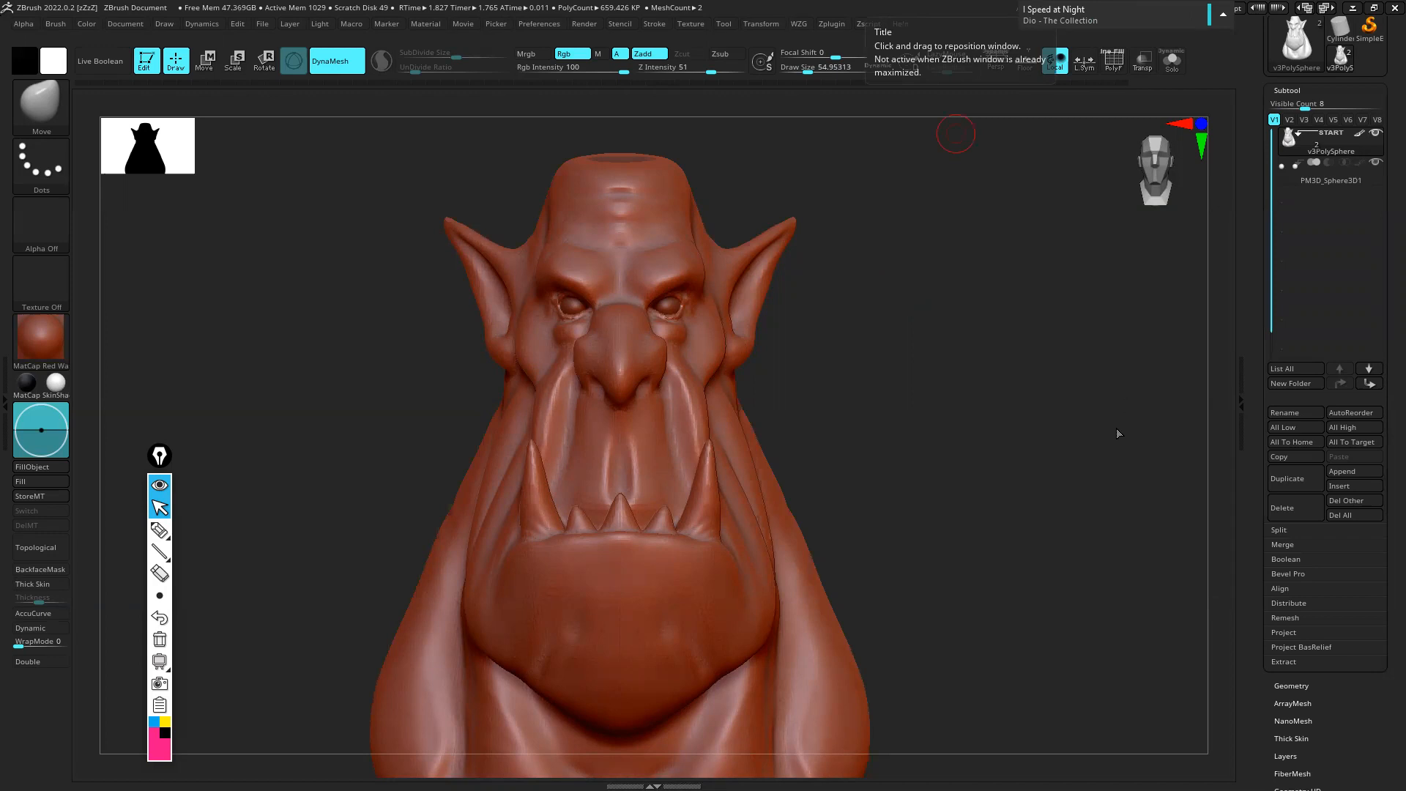
{"action": "mouse_move", "coordinate": [951, 370]}
{"action": "right_mouse_down"}
{"action": "mouse_move", "coordinate": [818, 349]}
{"action": "mouse_move", "coordinate": [957, 348]}
{"action": "right_mouse_up"}
{"action": "right_click_drag", "start_coordinate": [913, 304], "coordinate": [983, 378], "text": "alt"}
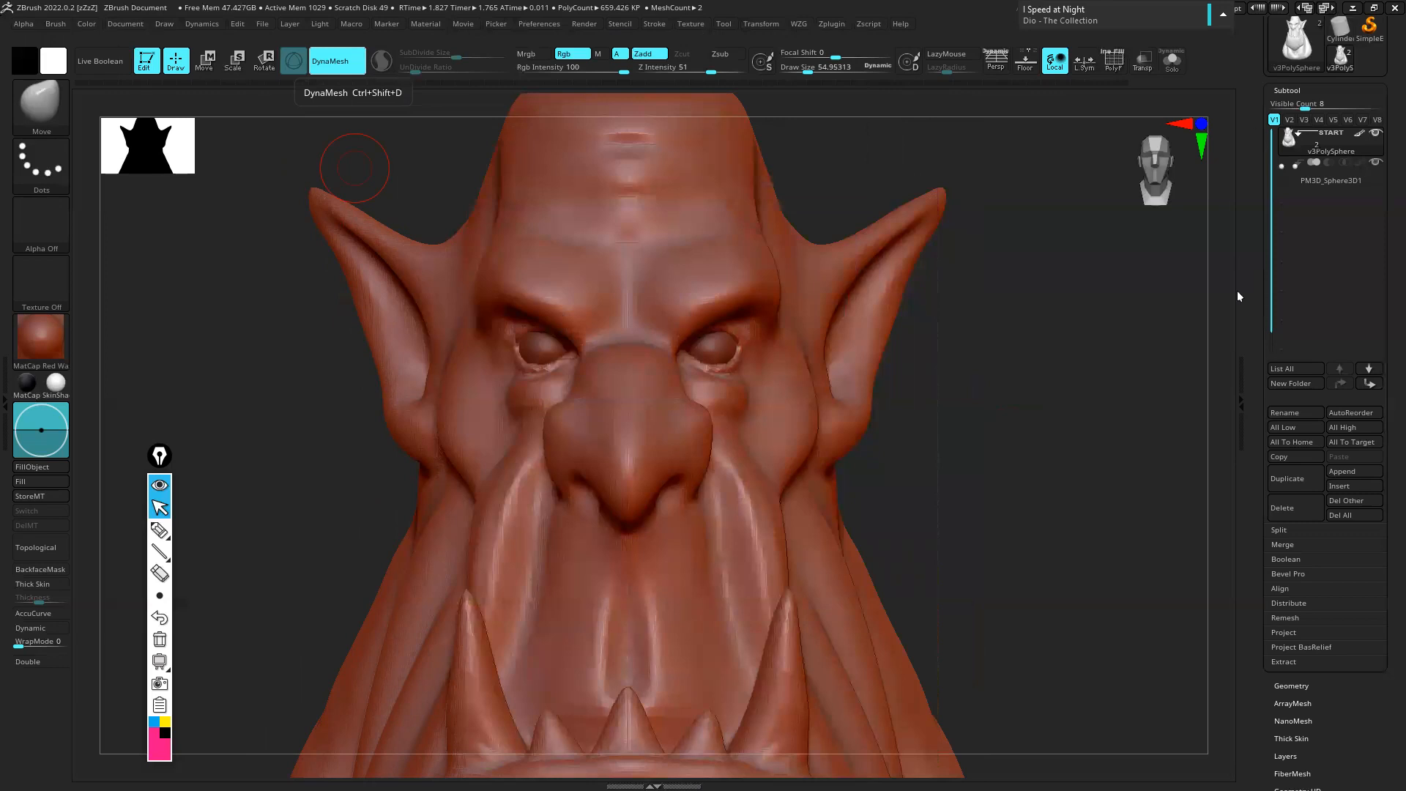
{"action": "left_click_drag", "start_coordinate": [984, 413], "coordinate": [882, 353]}
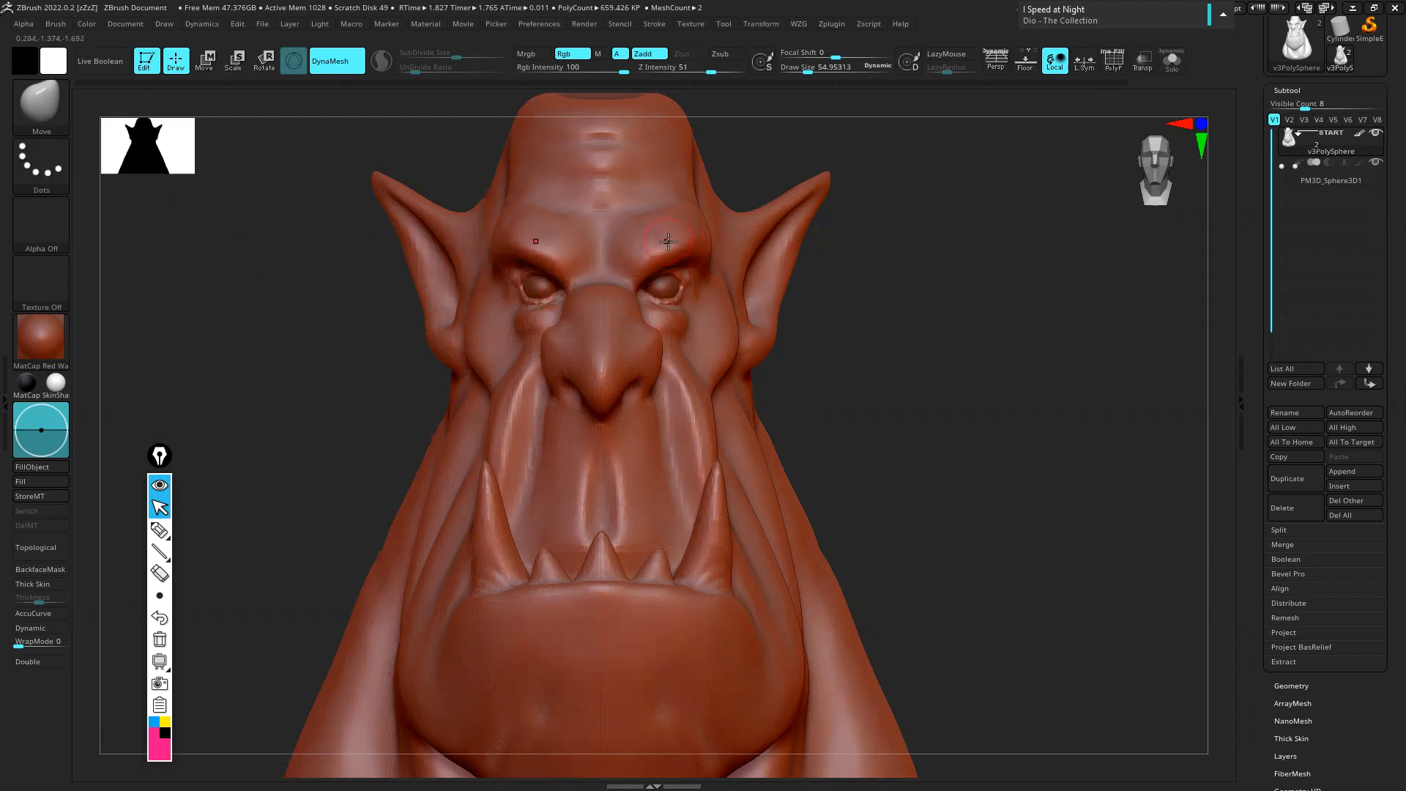
Cycle from the Move brush through ClayTubes to the DamStandard brush
{"action": "key", "text": "b"}
{"action": "key", "text": "c"}
{"action": "key", "text": "b"}
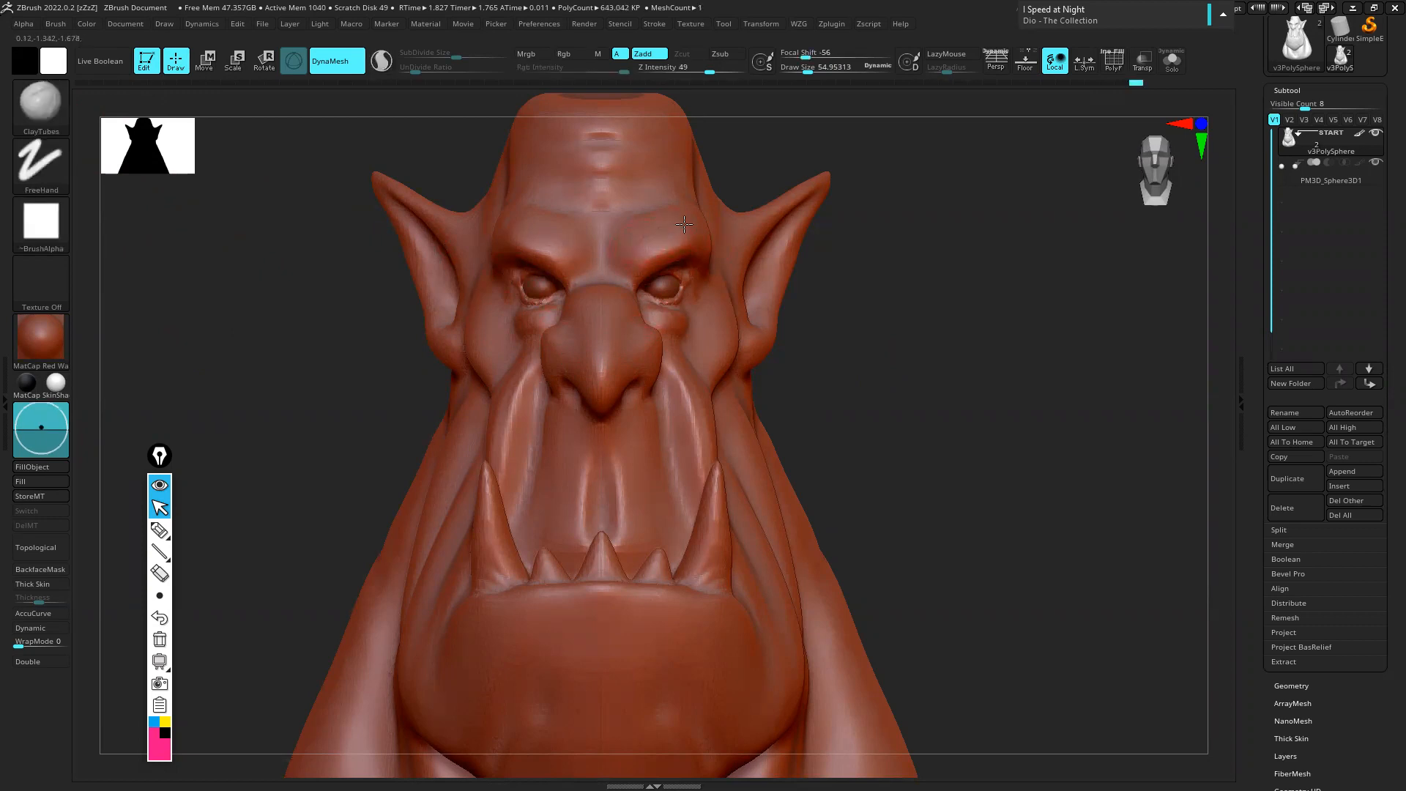
{"action": "key", "text": "ctrl"}
{"action": "key", "text": "b"}
{"action": "key", "text": "p"}
{"action": "key", "text": "l"}
{"action": "key", "text": "b"}
{"action": "key", "text": "d"}
{"action": "key", "text": "s"}
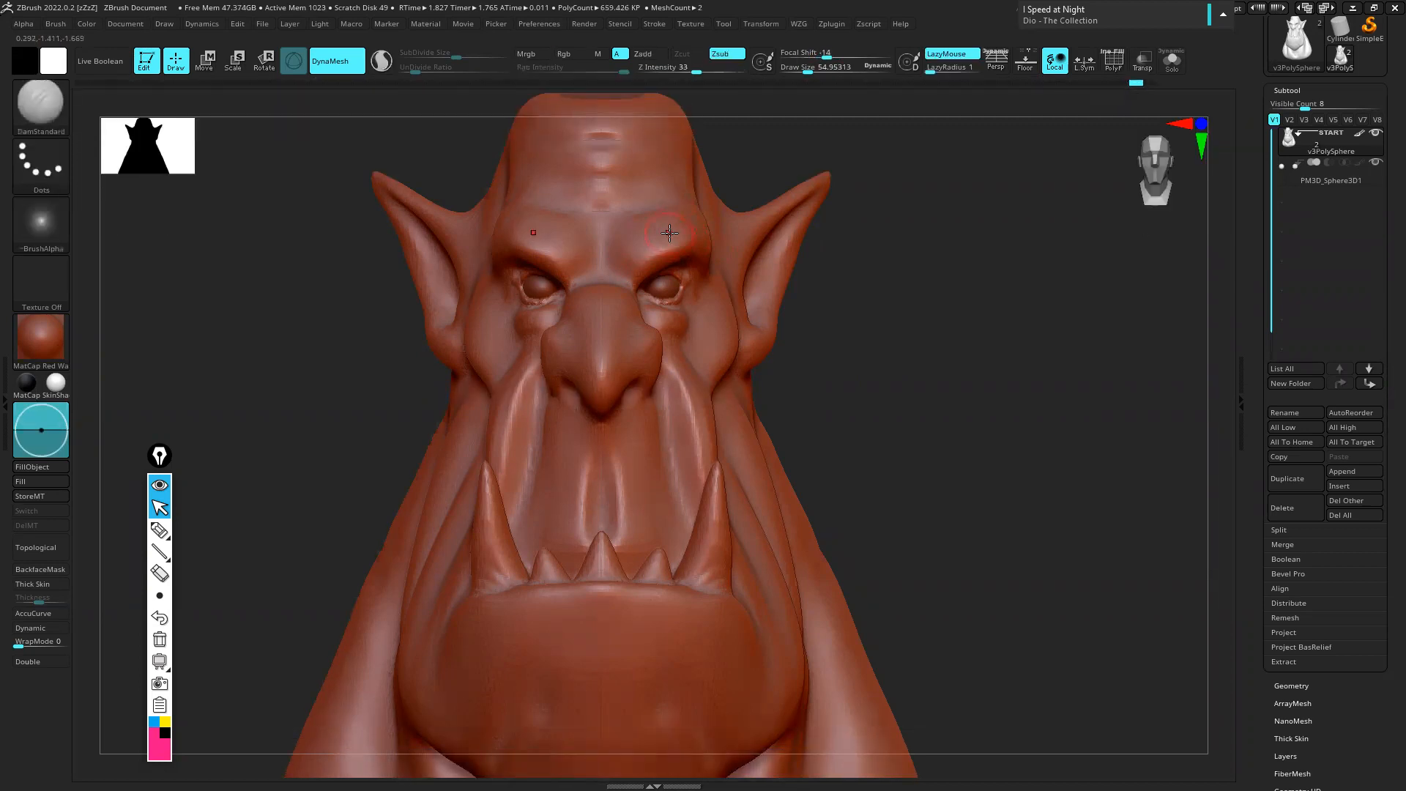
Try a DamStandard stroke from the brow toward the inner eye corner and undo it
{"action": "key", "text": "shift"}
{"action": "mouse_move", "coordinate": [659, 217]}
{"action": "left_mouse_down"}
{"action": "mouse_move", "coordinate": [616, 229]}
{"action": "mouse_move", "coordinate": [608, 258]}
{"action": "mouse_move", "coordinate": [641, 288]}
{"action": "left_mouse_up"}
{"action": "key", "text": "ctrl+z"}
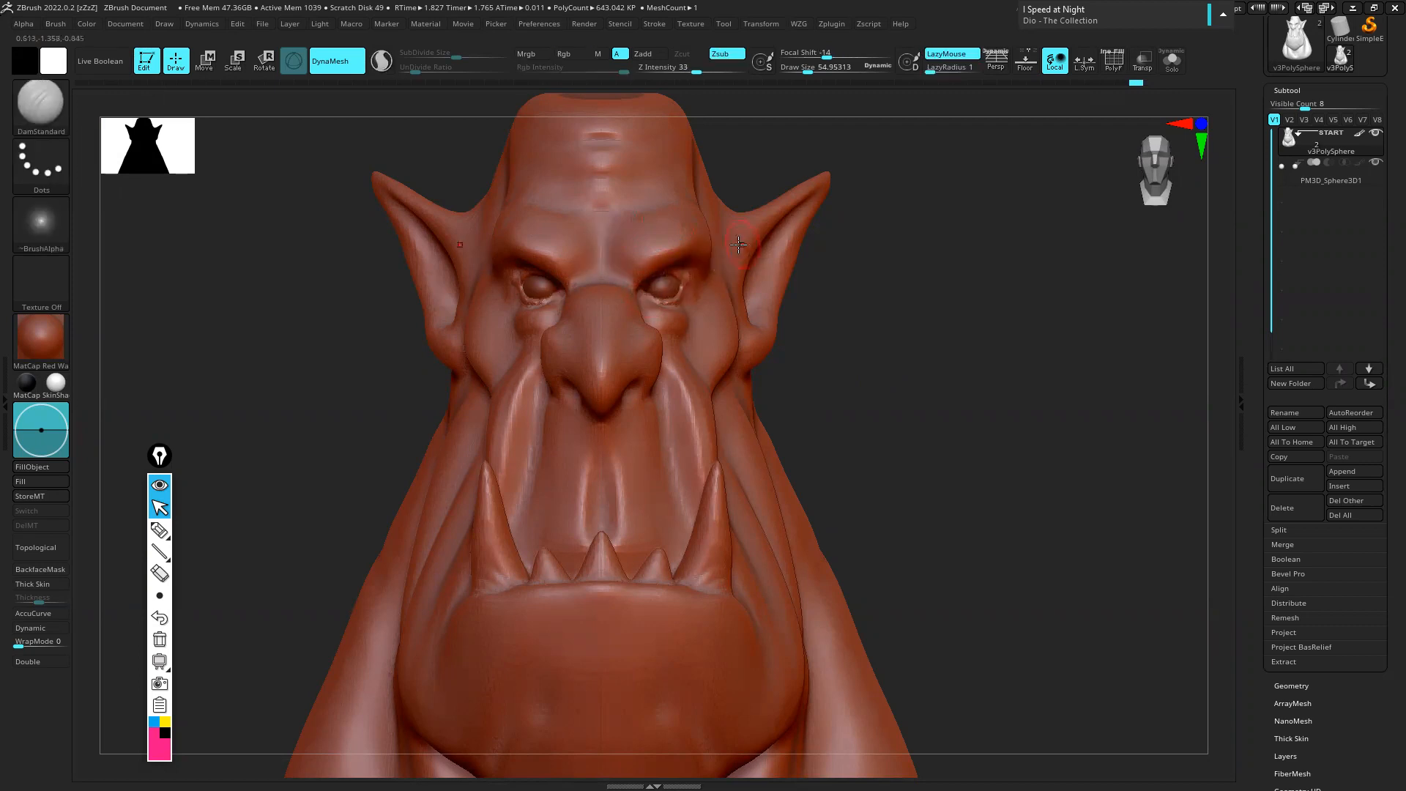
{"action": "mouse_move", "coordinate": [901, 320]}
{"action": "left_mouse_down"}
{"action": "mouse_move", "coordinate": [685, 335]}
{"action": "mouse_move", "coordinate": [627, 395]}
{"action": "left_mouse_up"}
{"action": "key", "text": "ctrl+z"}
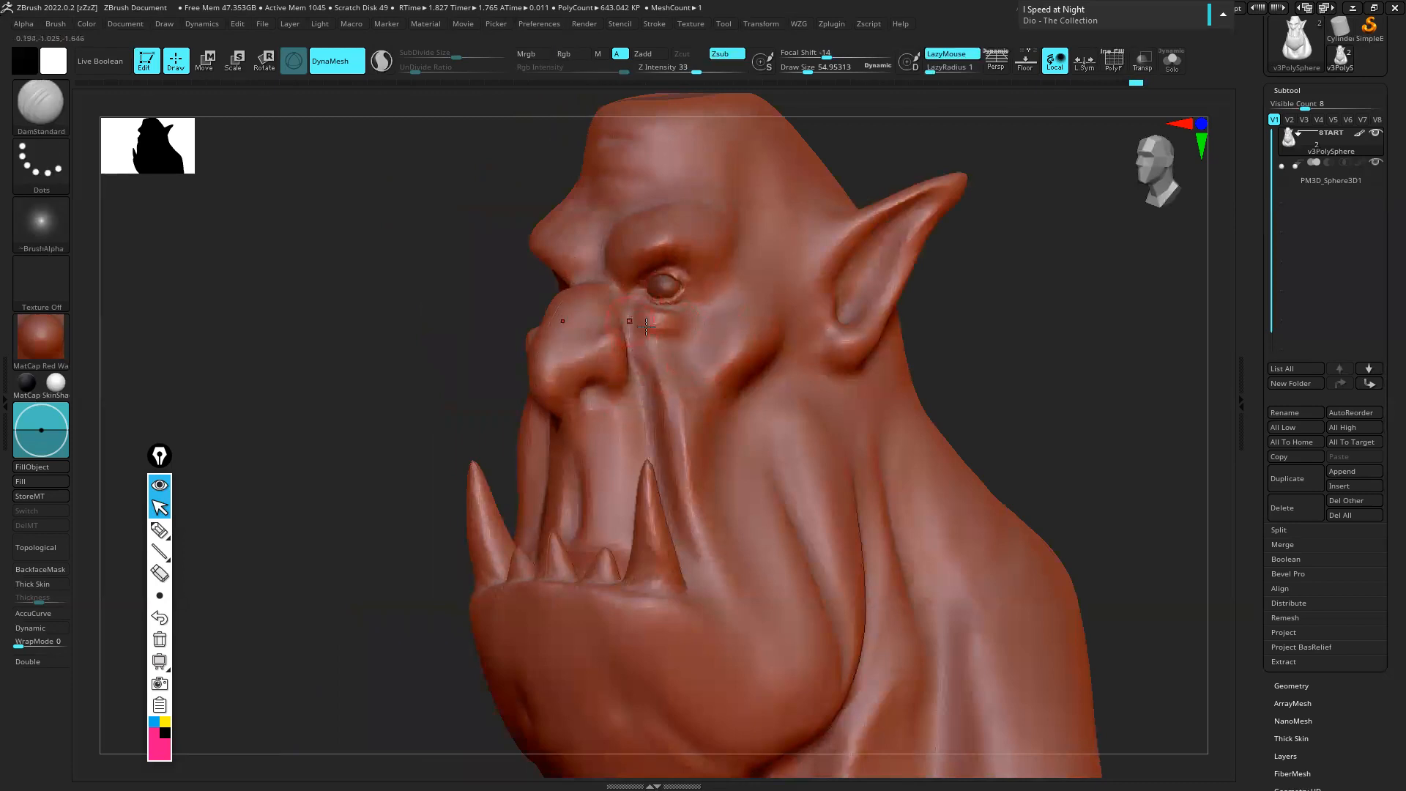
{"action": "right_click_drag", "start_coordinate": [648, 326], "coordinate": [662, 300], "text": "shift"}
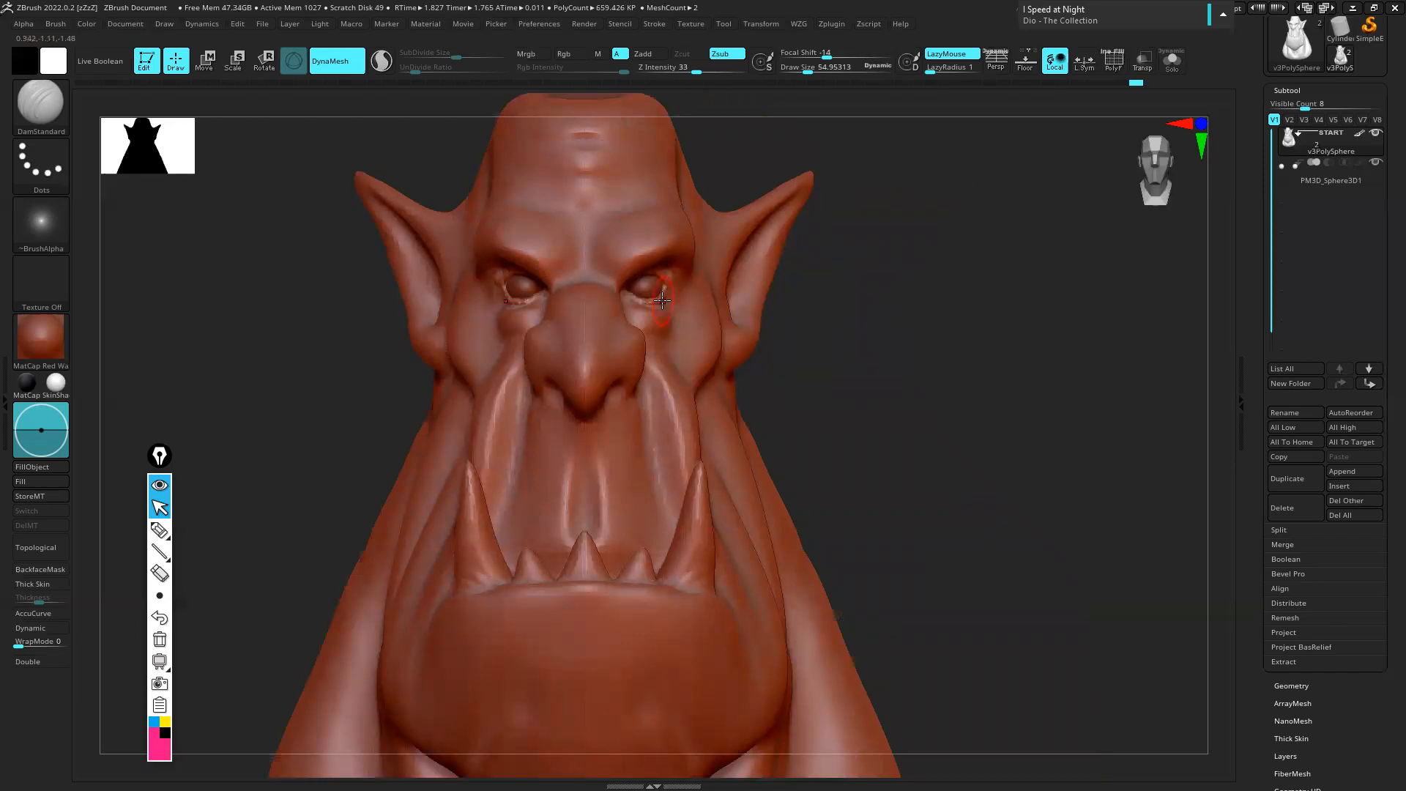
{"action": "mouse_move", "coordinate": [661, 300]}
{"action": "right_mouse_down", "text": "ctrl"}
{"action": "mouse_move", "coordinate": [654, 262]}
{"action": "mouse_move", "coordinate": [575, 264]}
{"action": "mouse_move", "coordinate": [563, 258]}
{"action": "mouse_move", "coordinate": [628, 250]}
{"action": "mouse_move", "coordinate": [635, 263]}
{"action": "mouse_move", "coordinate": [606, 239]}
{"action": "mouse_move", "coordinate": [551, 241]}
{"action": "mouse_move", "coordinate": [643, 256]}
{"action": "right_mouse_up", "text": "ctrl"}
{"action": "right_click_drag", "start_coordinate": [657, 306], "coordinate": [621, 342]}
{"action": "key", "text": "ctrl"}
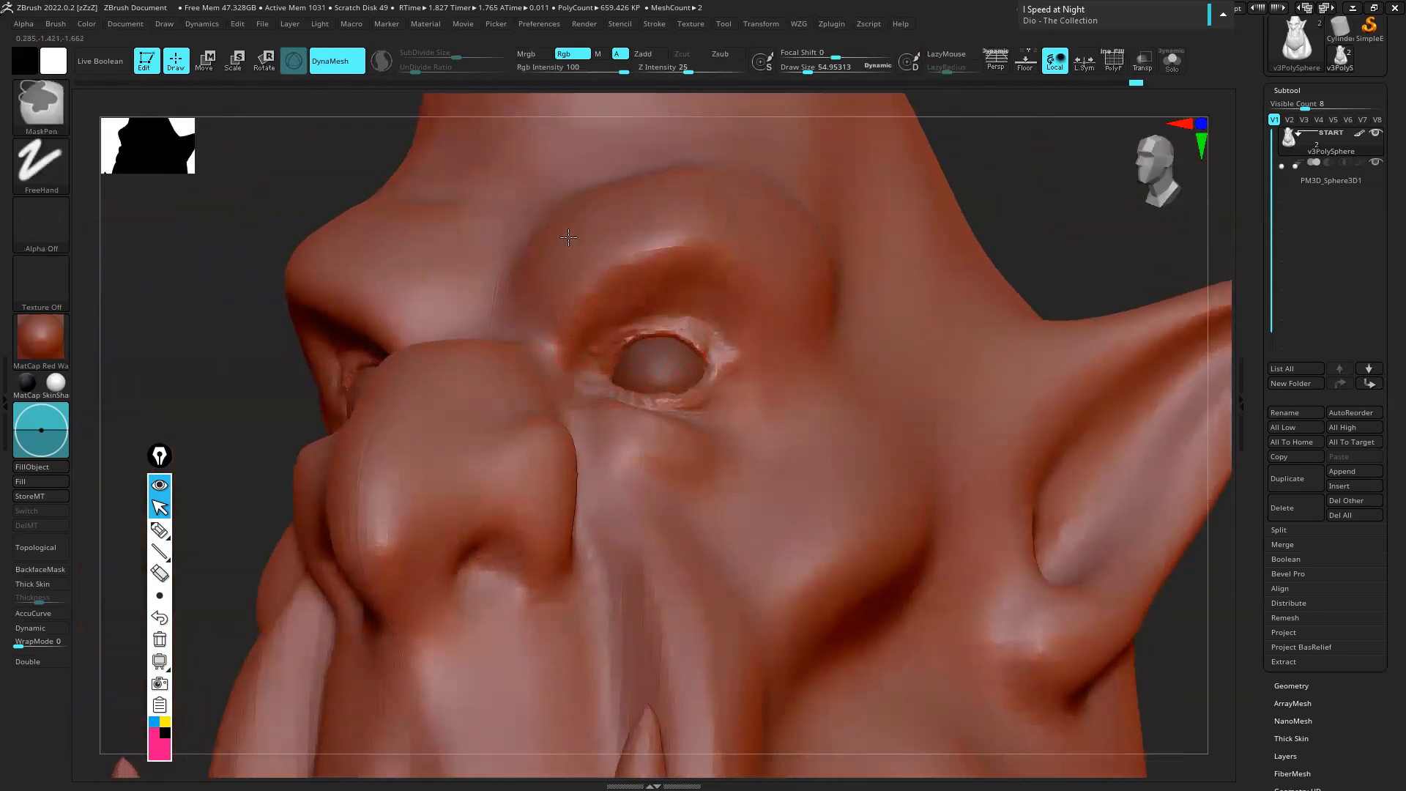
Switch from DamStandard to the Move brush and try a small downward pull on the brow fold above the eye
{"action": "key", "text": "s"}
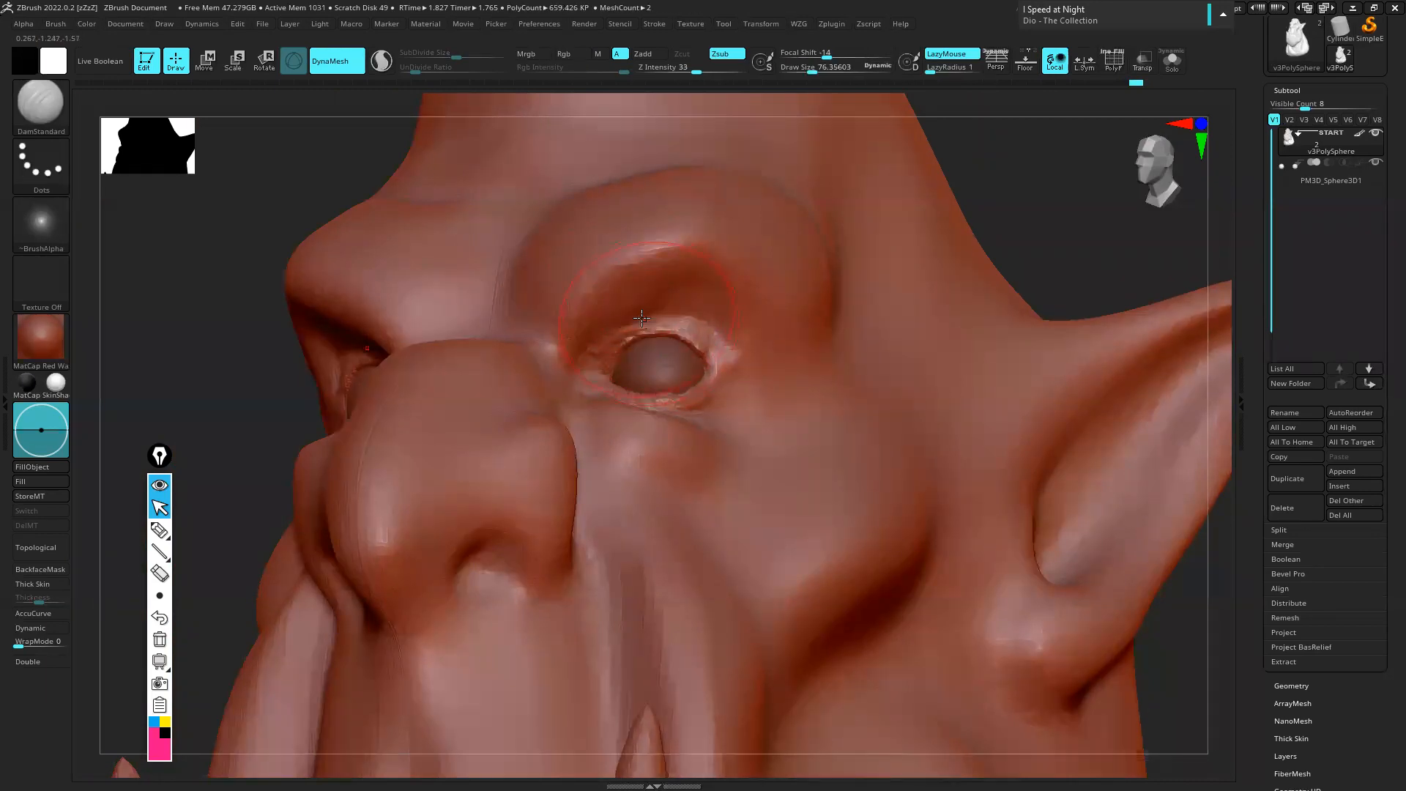
{"action": "key", "text": "s"}
{"action": "mouse_move", "coordinate": [606, 299]}
{"action": "left_mouse_down"}
{"action": "mouse_move", "coordinate": [554, 302]}
{"action": "mouse_move", "coordinate": [554, 315]}
{"action": "left_mouse_up"}
{"action": "key", "text": "ctrl"}
{"action": "key", "text": "b"}
{"action": "key", "text": "m"}
{"action": "key", "text": "v"}
{"action": "left_click_drag", "start_coordinate": [643, 261], "coordinate": [643, 287]}
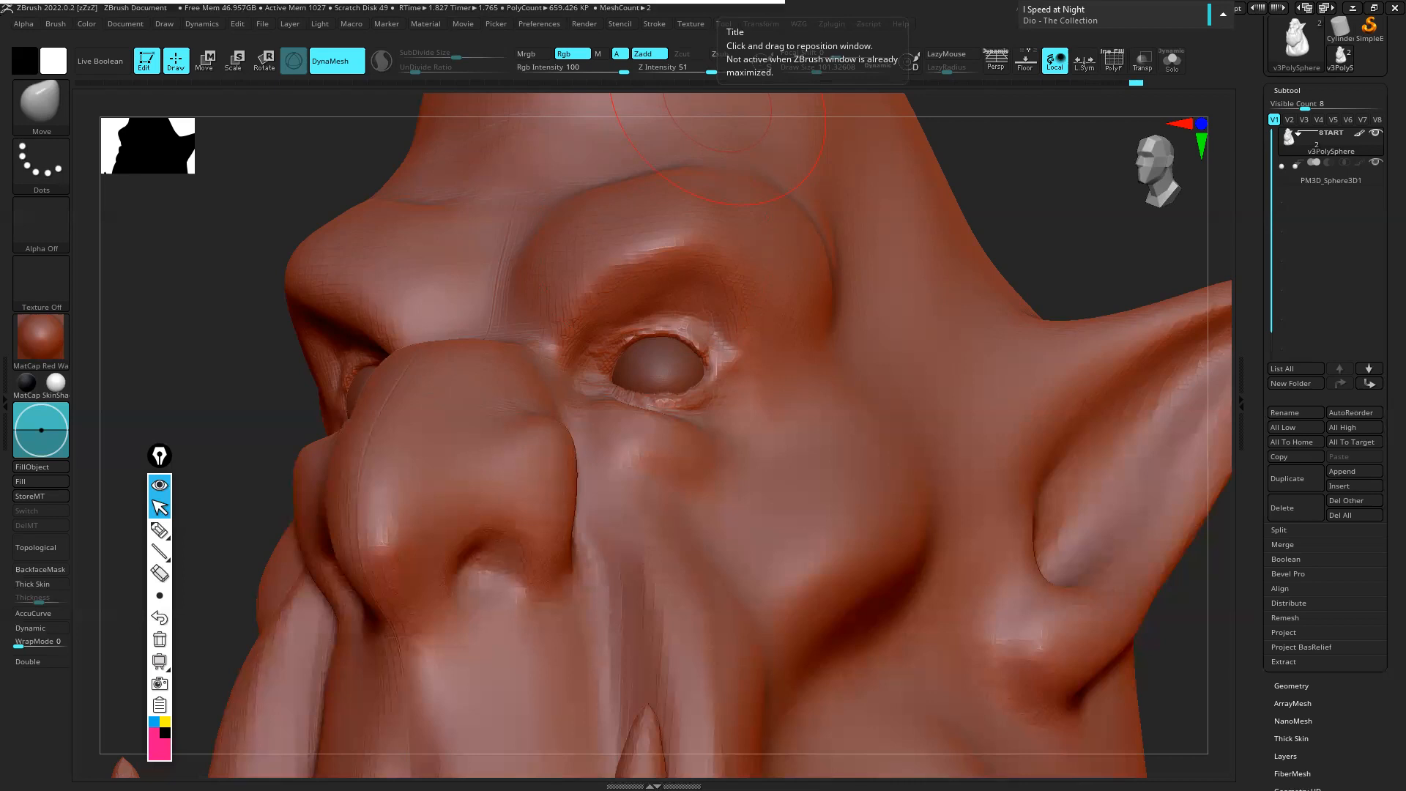
Switch to the browser, hide the annotation toolbar, and play the "We Don't Talk About Bruno shot process" video muted from its beginning
{"action": "key", "text": "alt+Tab"}
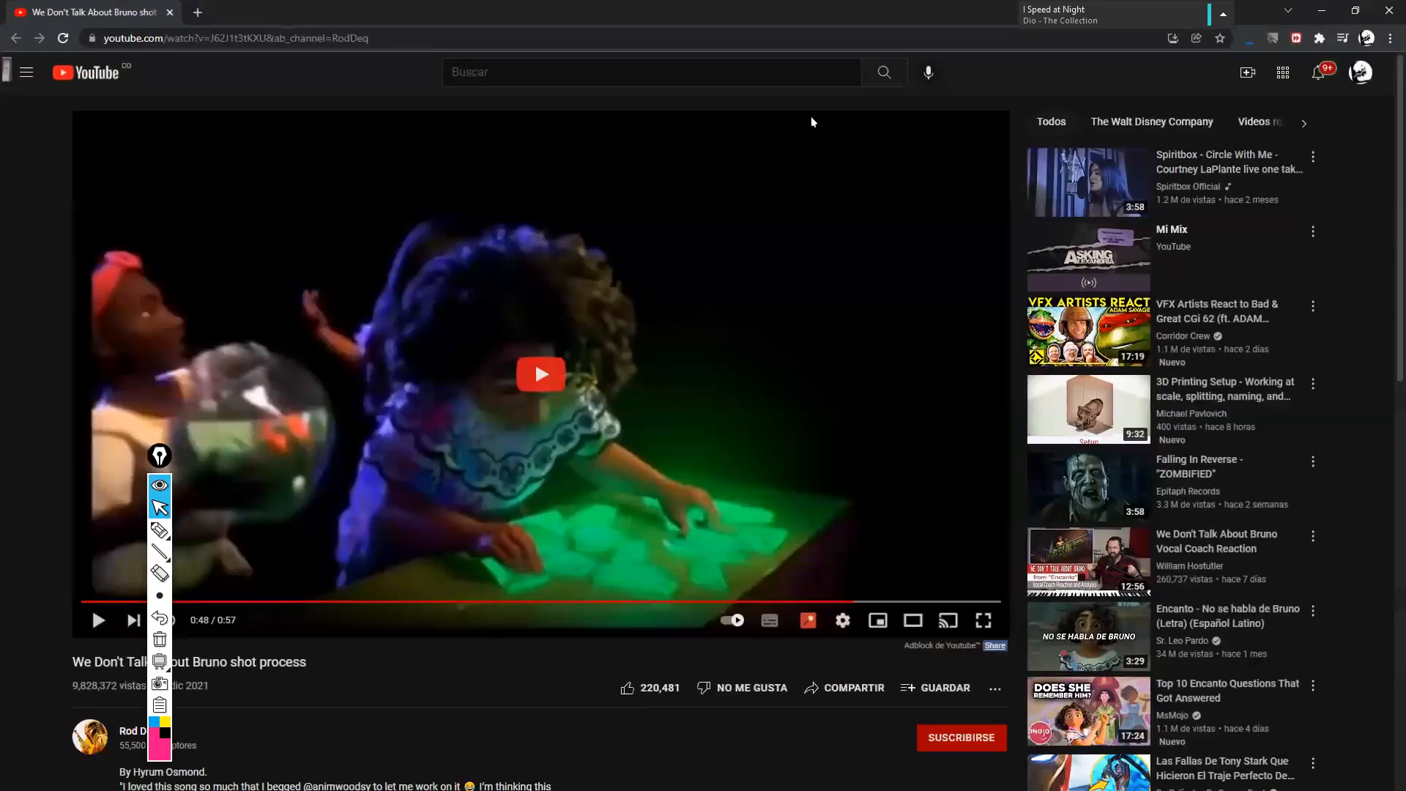
{"action": "scroll", "coordinate": [773, 299], "scroll_direction": "down", "scroll_amount": 2}
{"action": "left_click", "coordinate": [161, 455]}
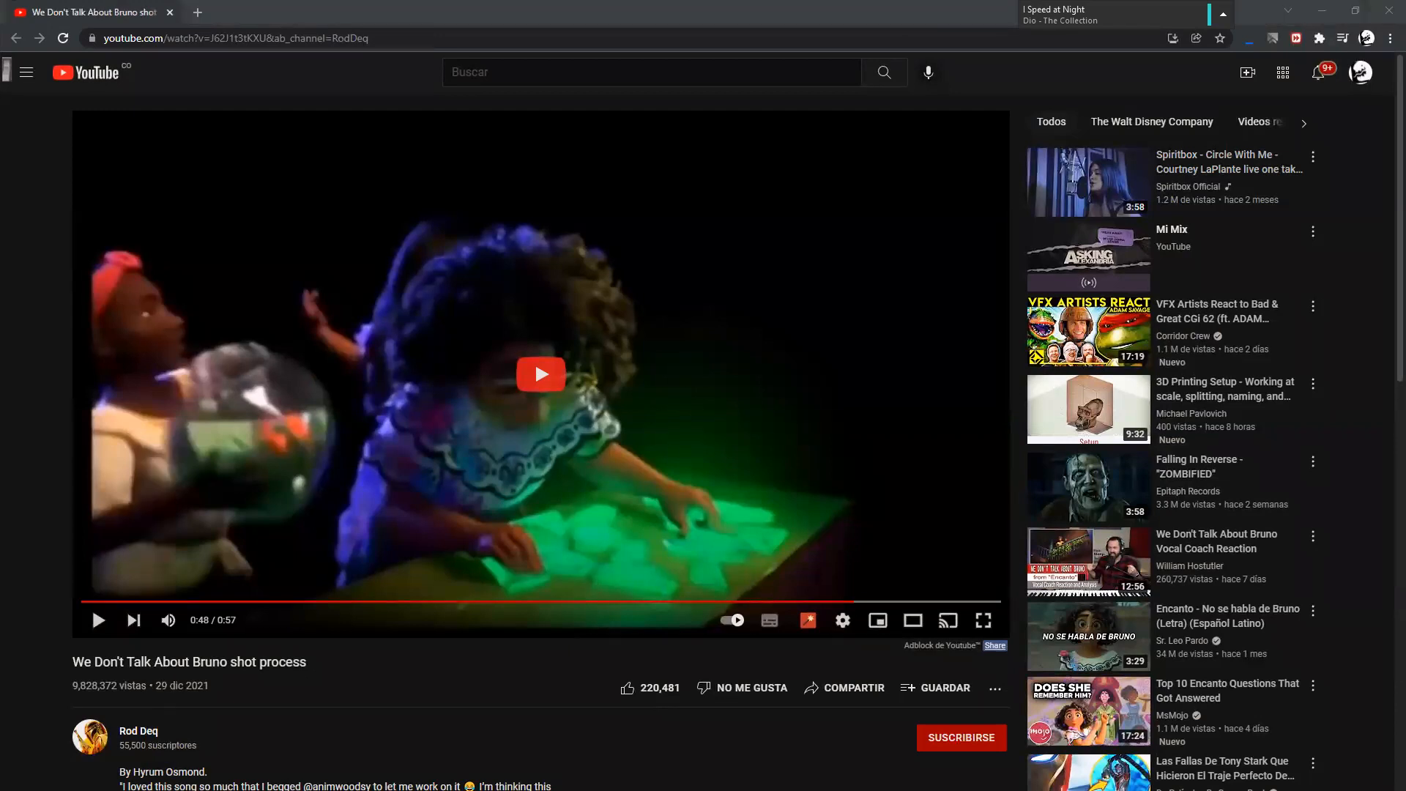
{"action": "left_click", "coordinate": [90, 602]}
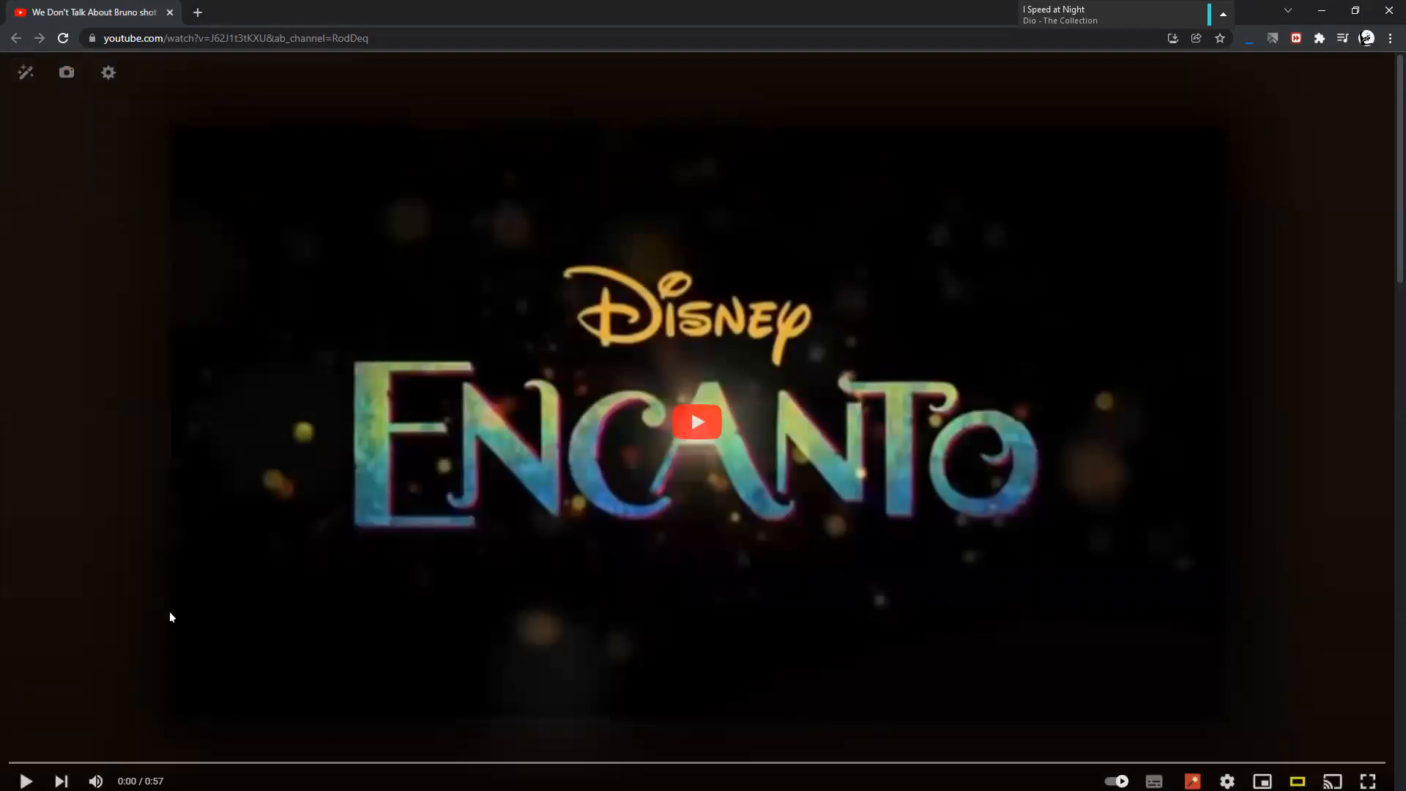
{"action": "left_click", "coordinate": [193, 619]}
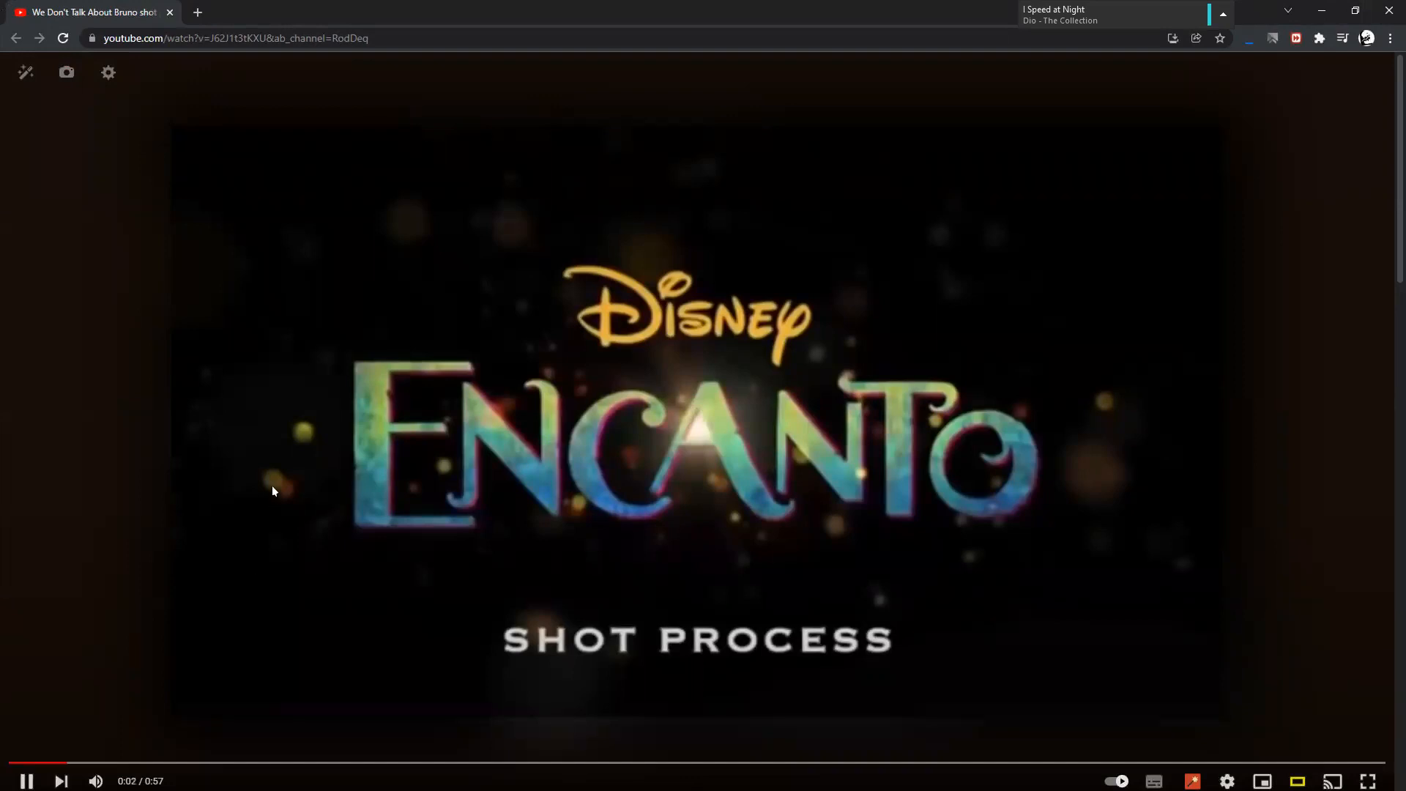
{"action": "key", "text": "m"}
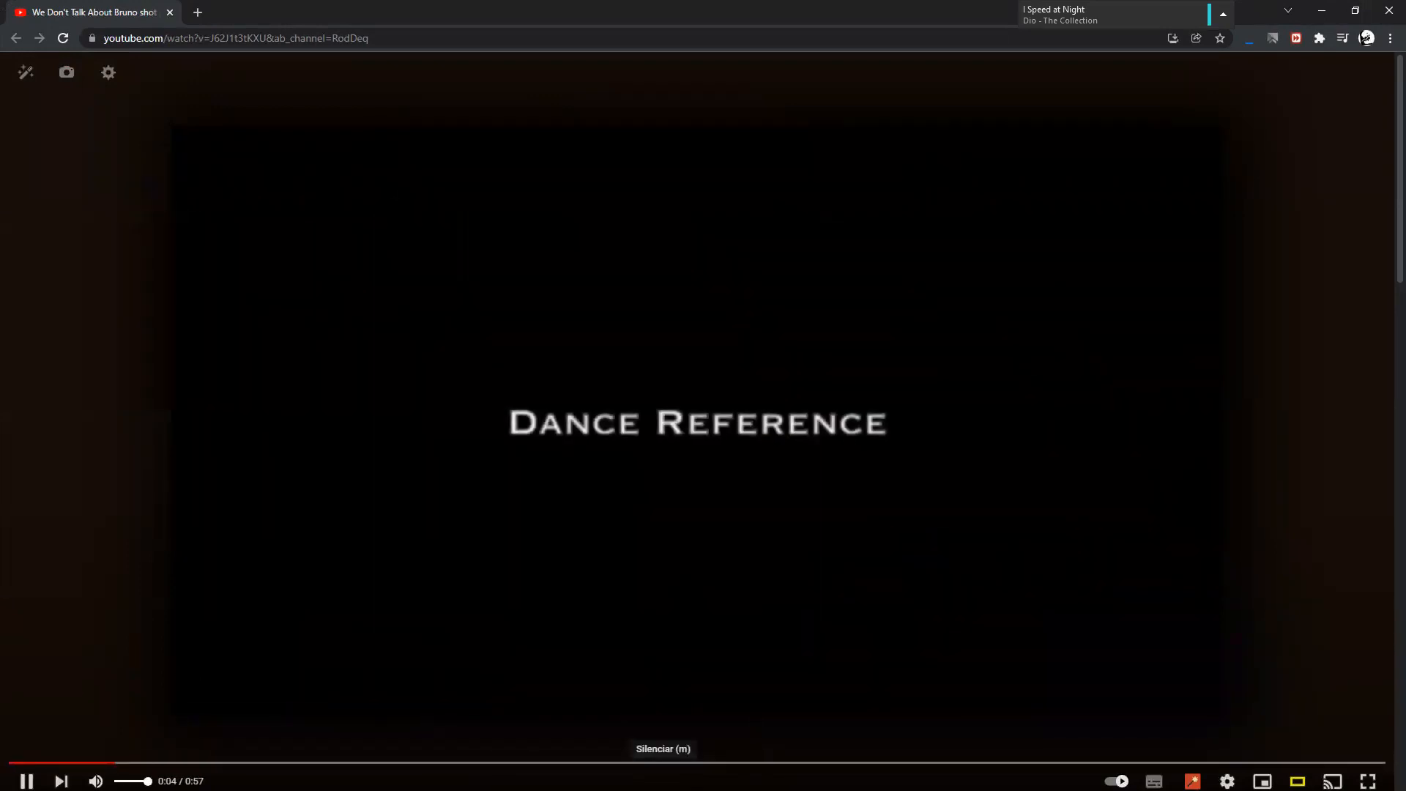
Play and pause through the video's dance reference section to examine the dancers' footage and the storyboard inset
{"action": "left_click", "coordinate": [622, 459]}
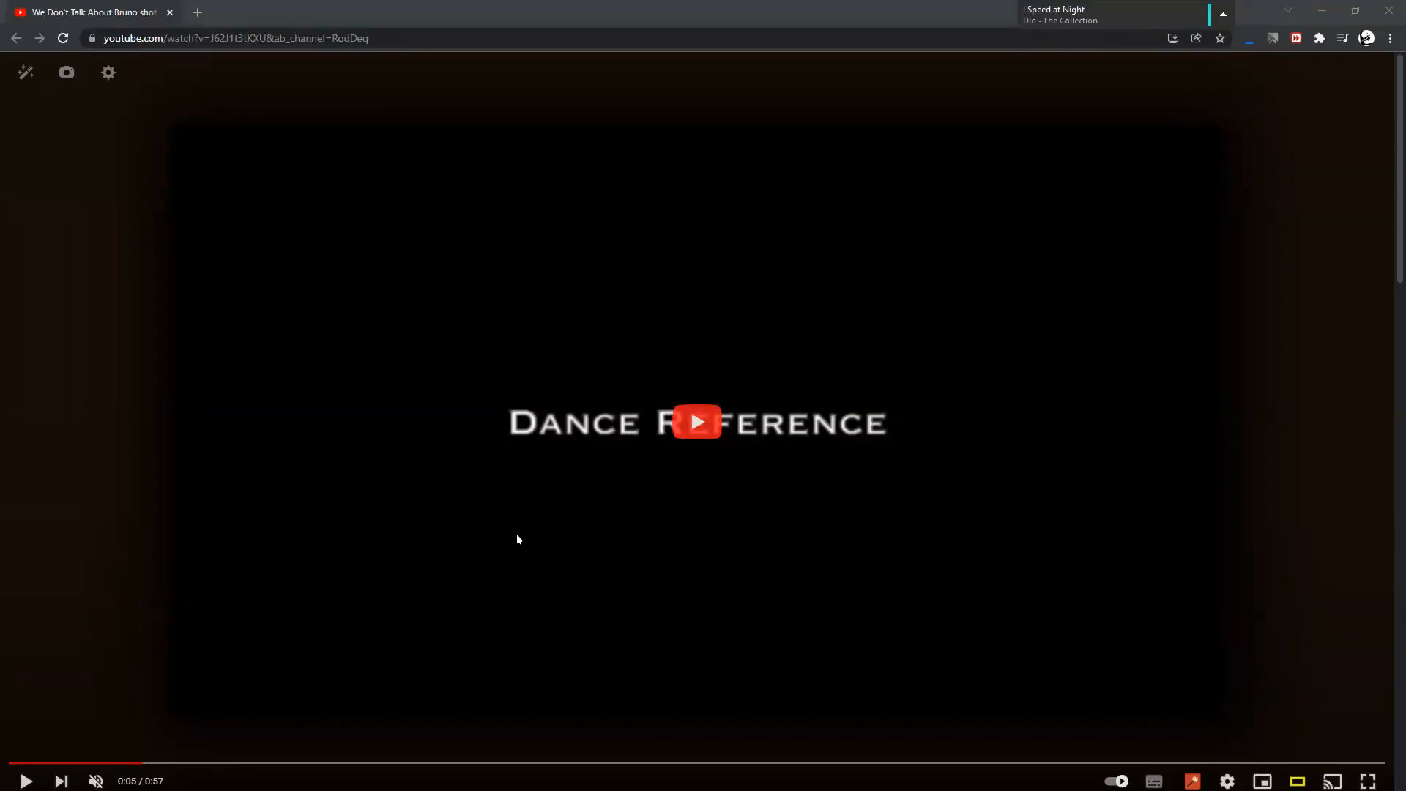
{"action": "left_click", "coordinate": [521, 411]}
{"action": "left_click", "coordinate": [521, 411]}
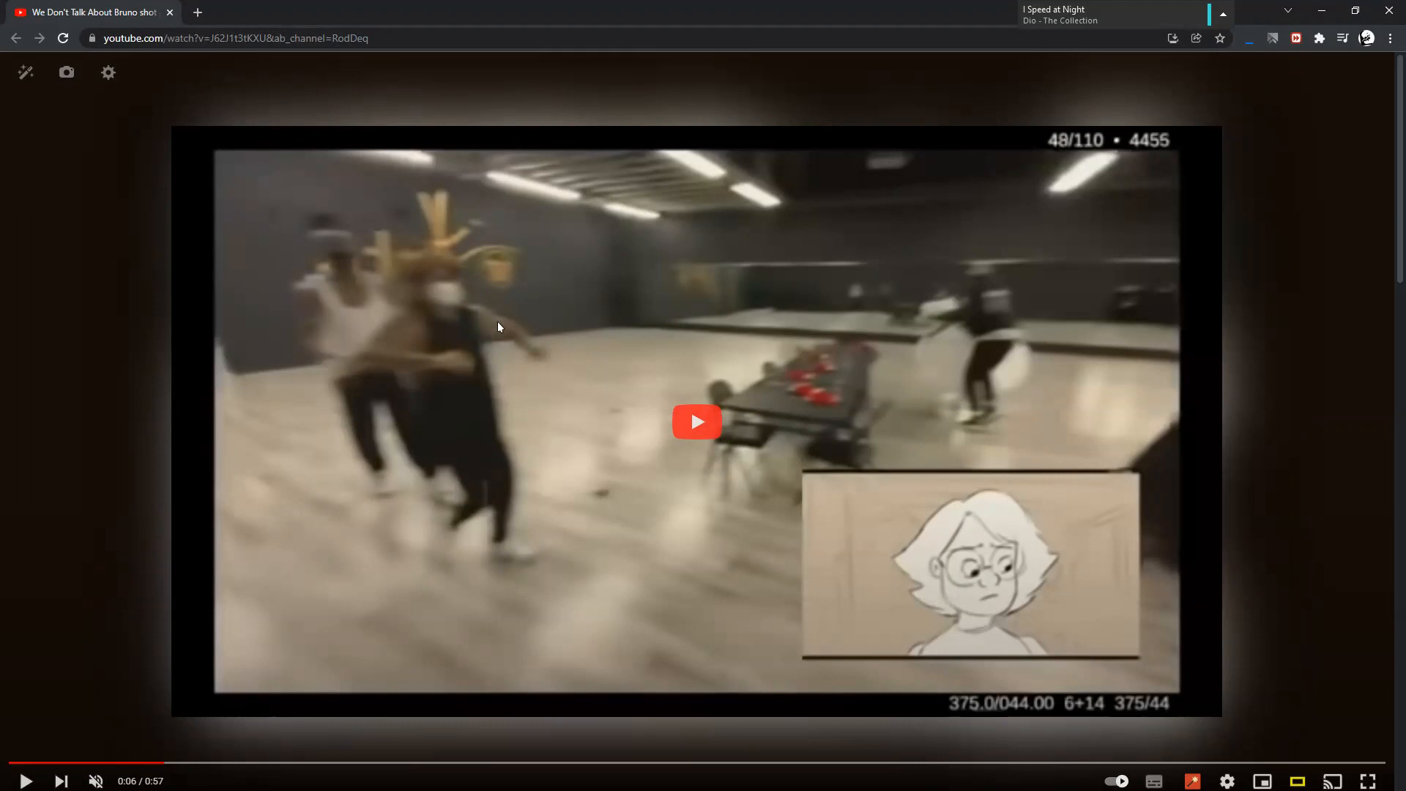
{"action": "left_click", "coordinate": [490, 379]}
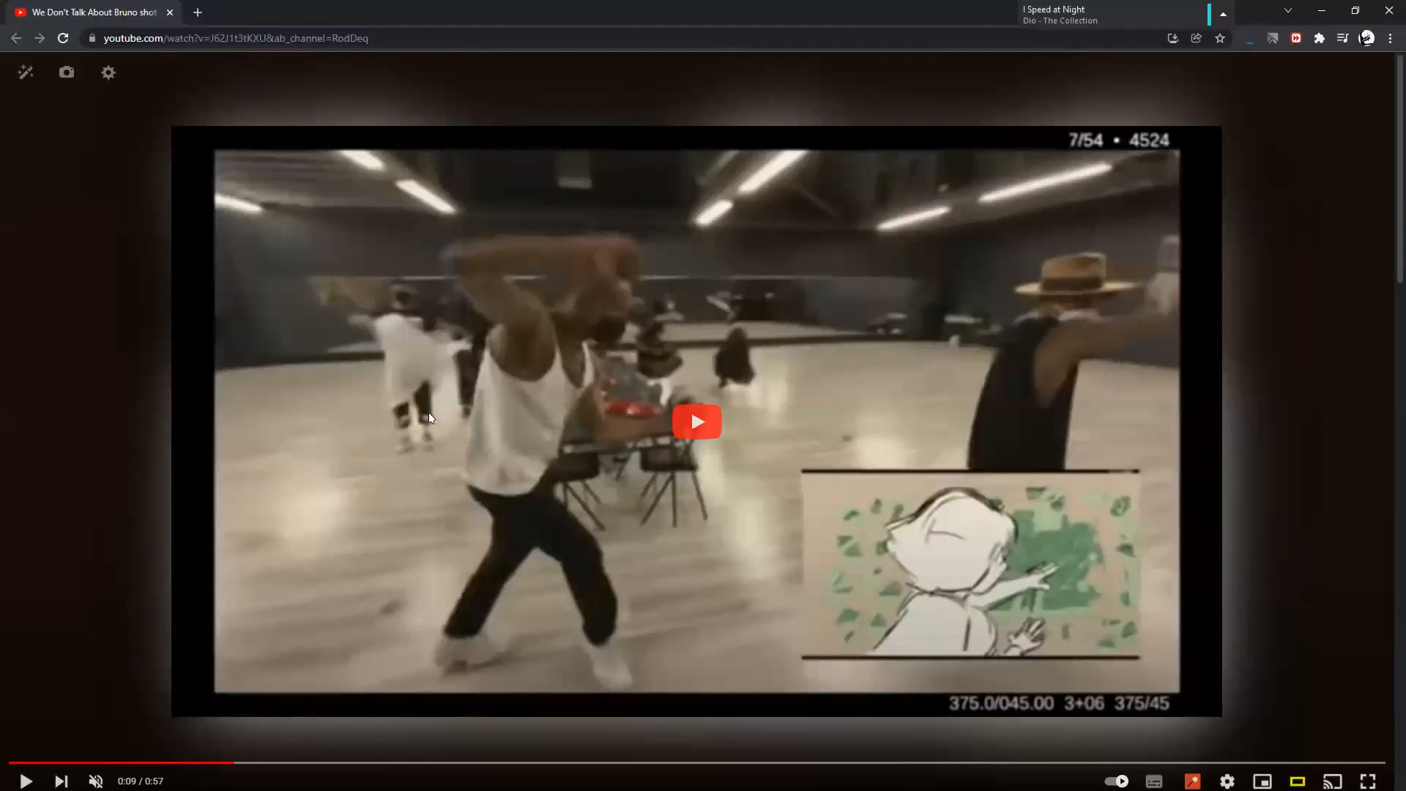
{"action": "left_click", "coordinate": [600, 292]}
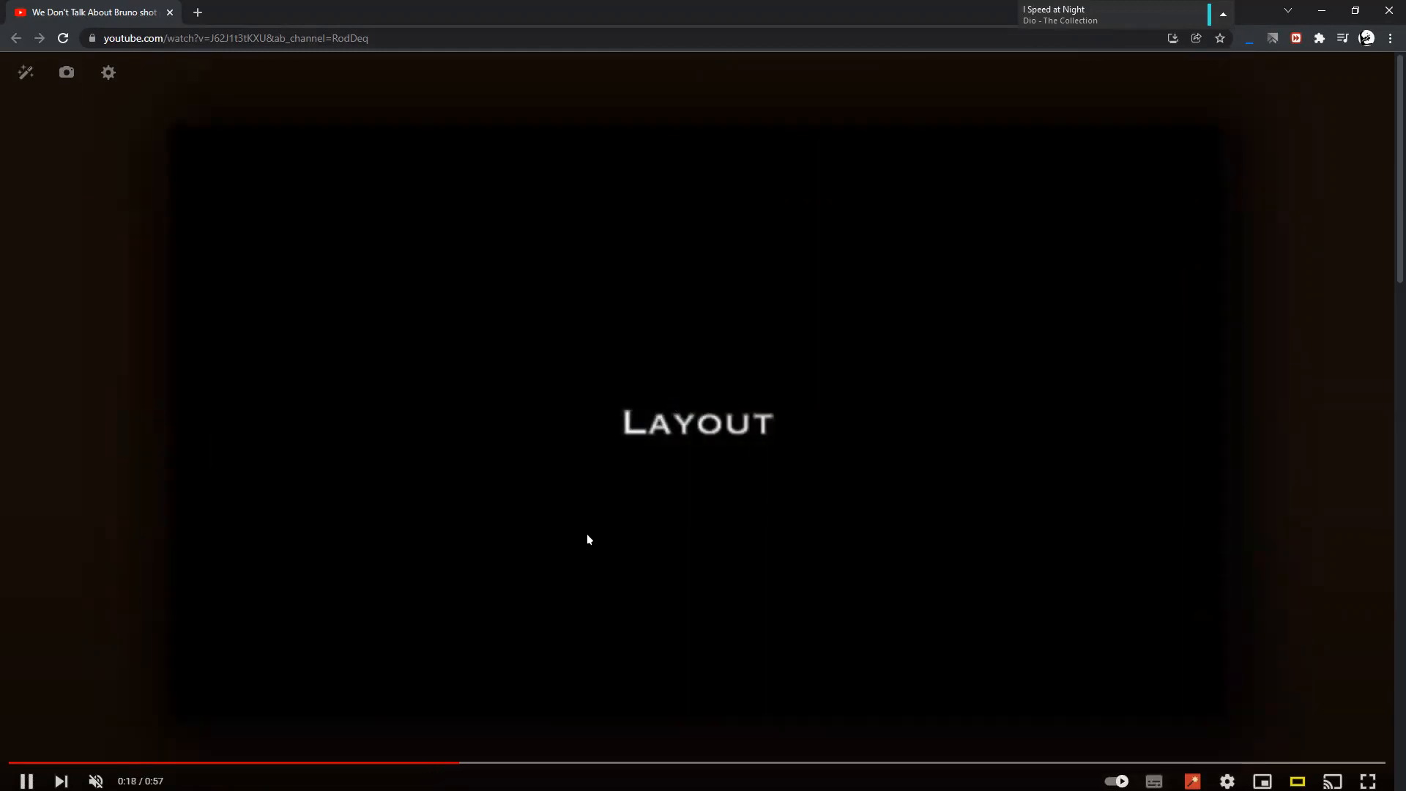
Play and pause through the video's layout section to examine the characters' poses around the table
{"action": "left_click", "coordinate": [588, 539]}
{"action": "left_click", "coordinate": [804, 522]}
{"action": "left_click", "coordinate": [803, 521]}
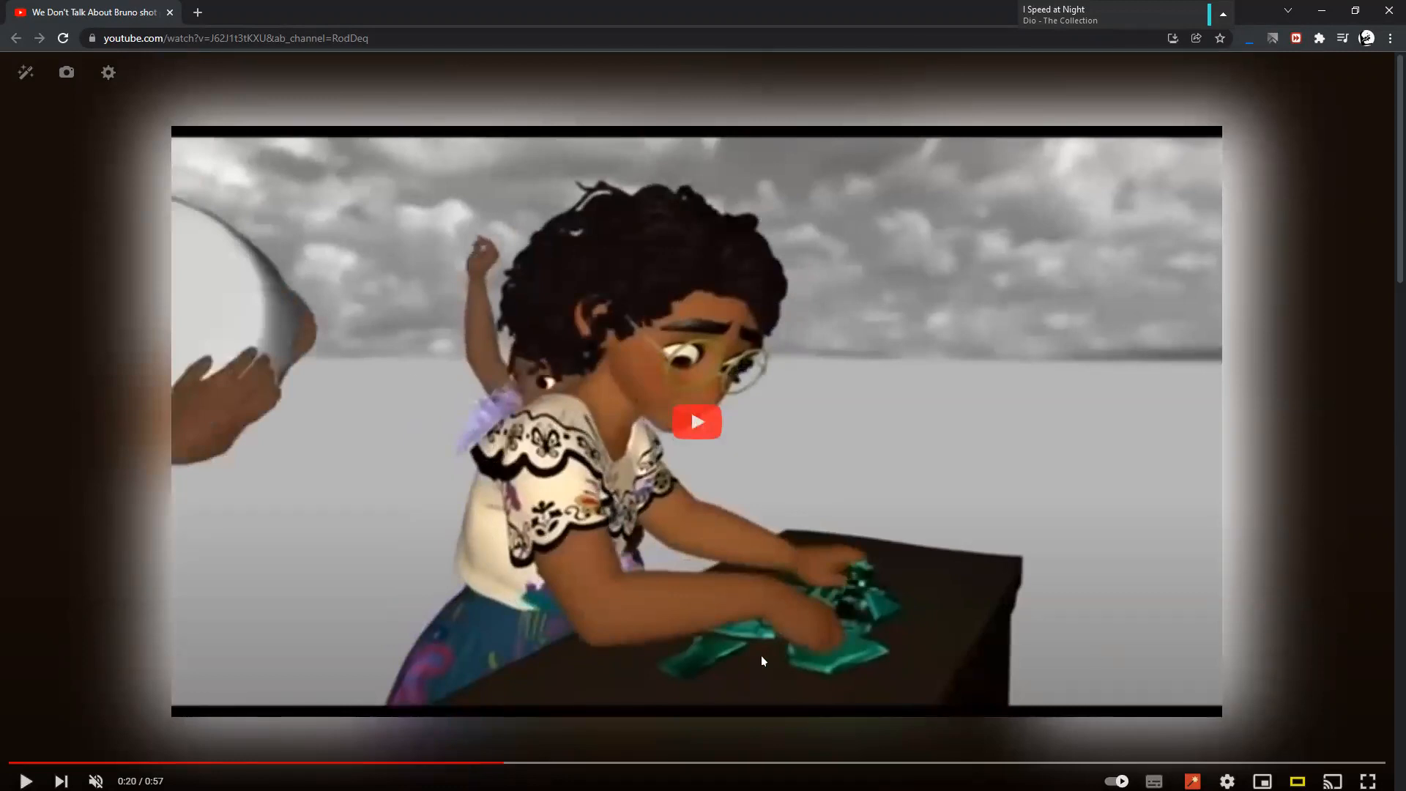
{"action": "left_click", "coordinate": [670, 376]}
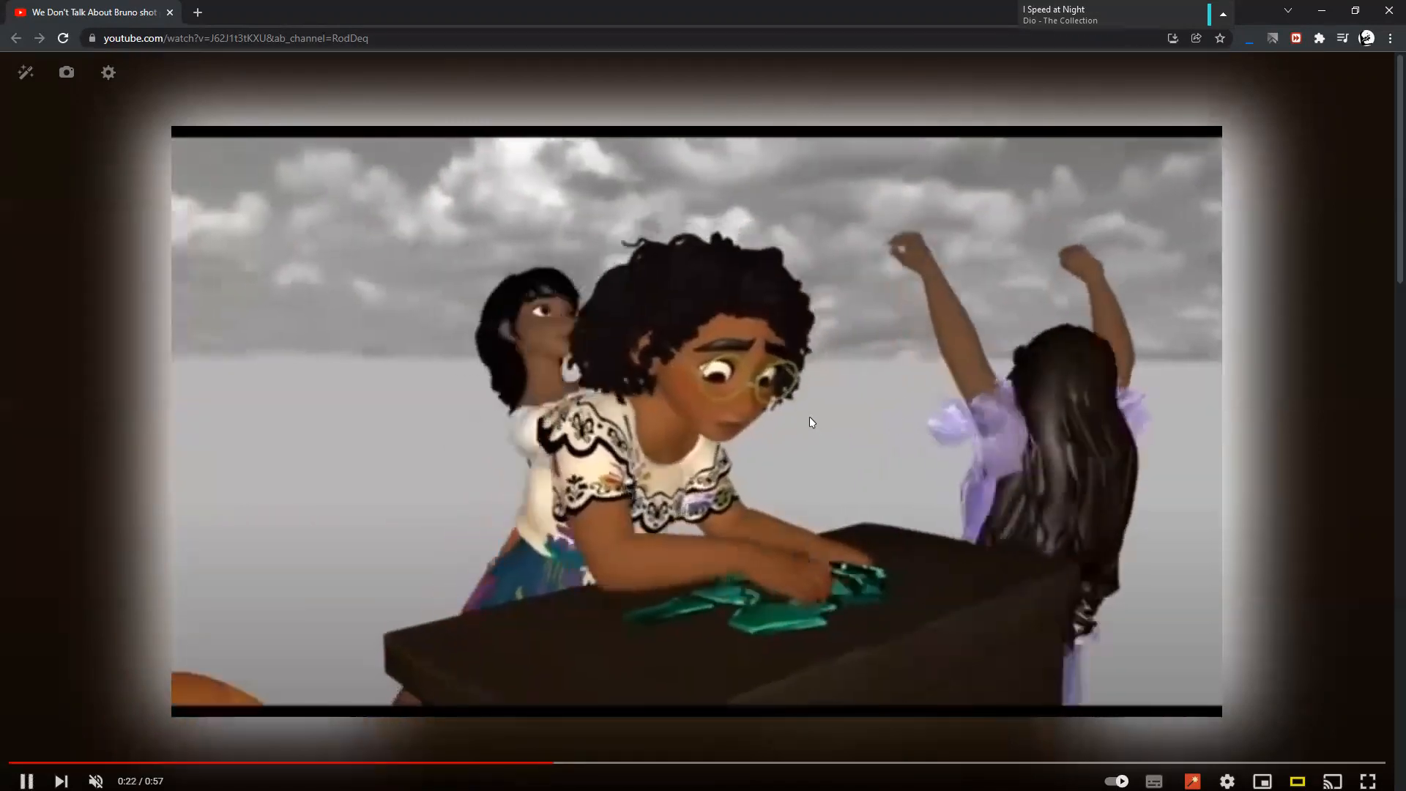
{"action": "left_click", "coordinate": [744, 423]}
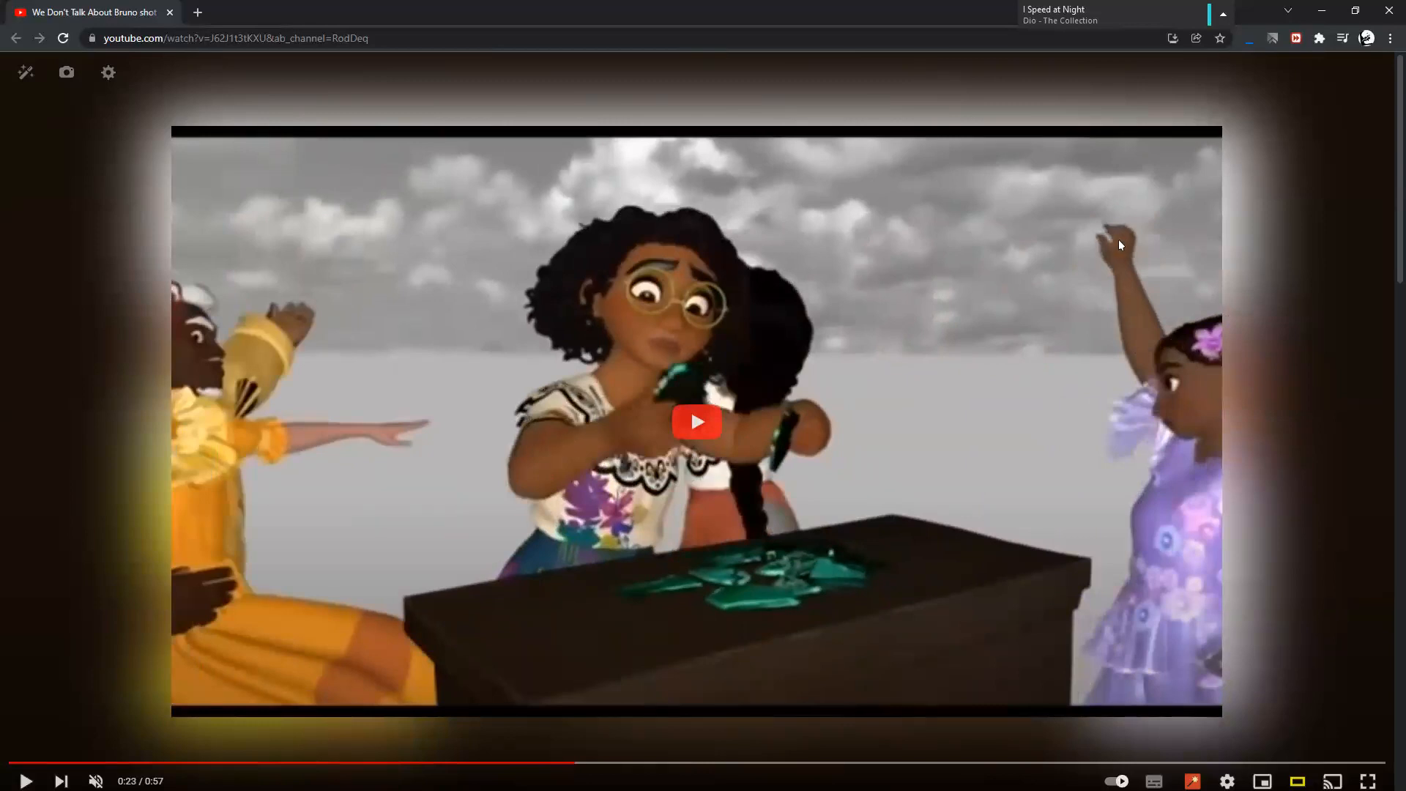
Watch the remaining animation stages to the end of the video, cancel the autoplay suggestion, and return to ZBrush
{"action": "left_click", "coordinate": [723, 336]}
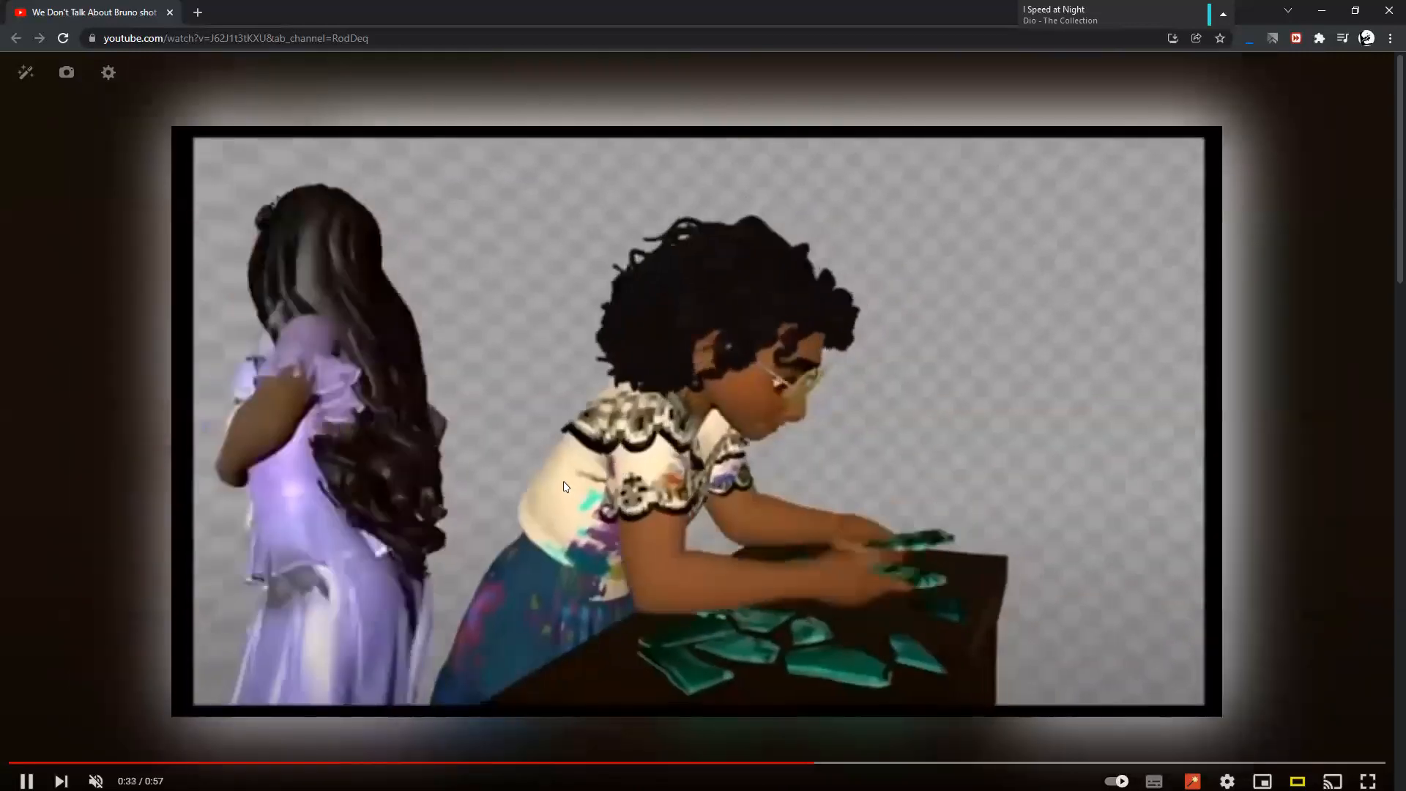
{"action": "left_click", "coordinate": [586, 468]}
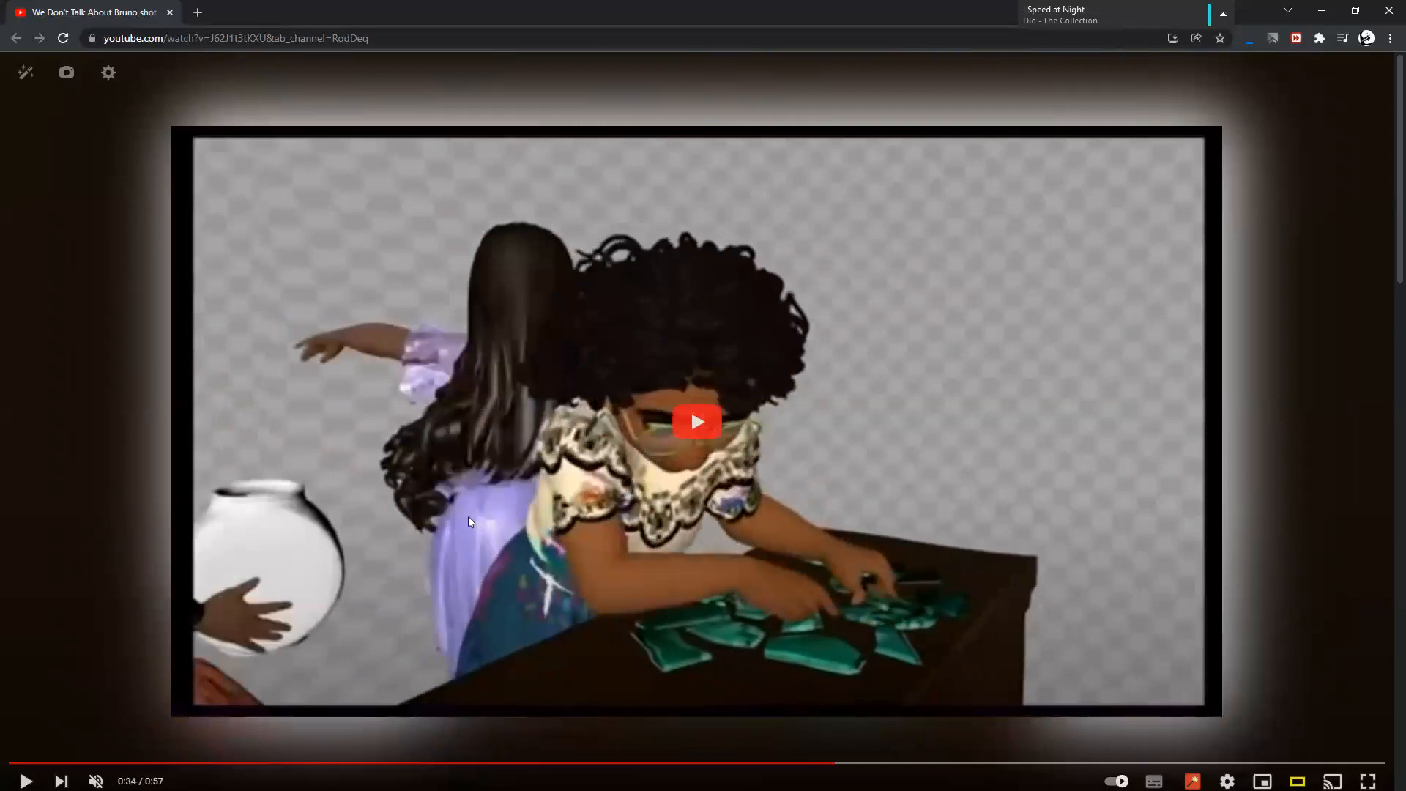
{"action": "left_click", "coordinate": [423, 471]}
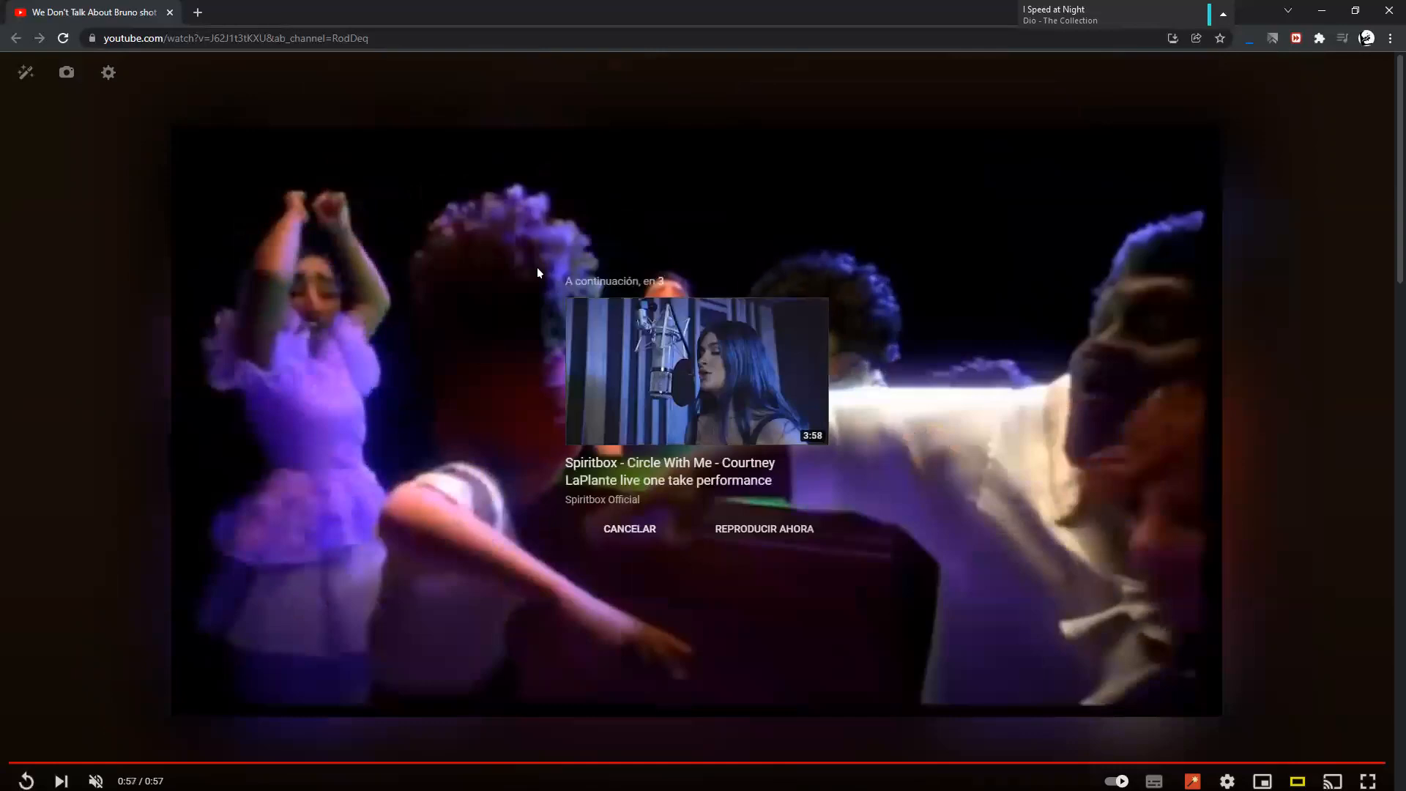
{"action": "left_click", "coordinate": [630, 529]}
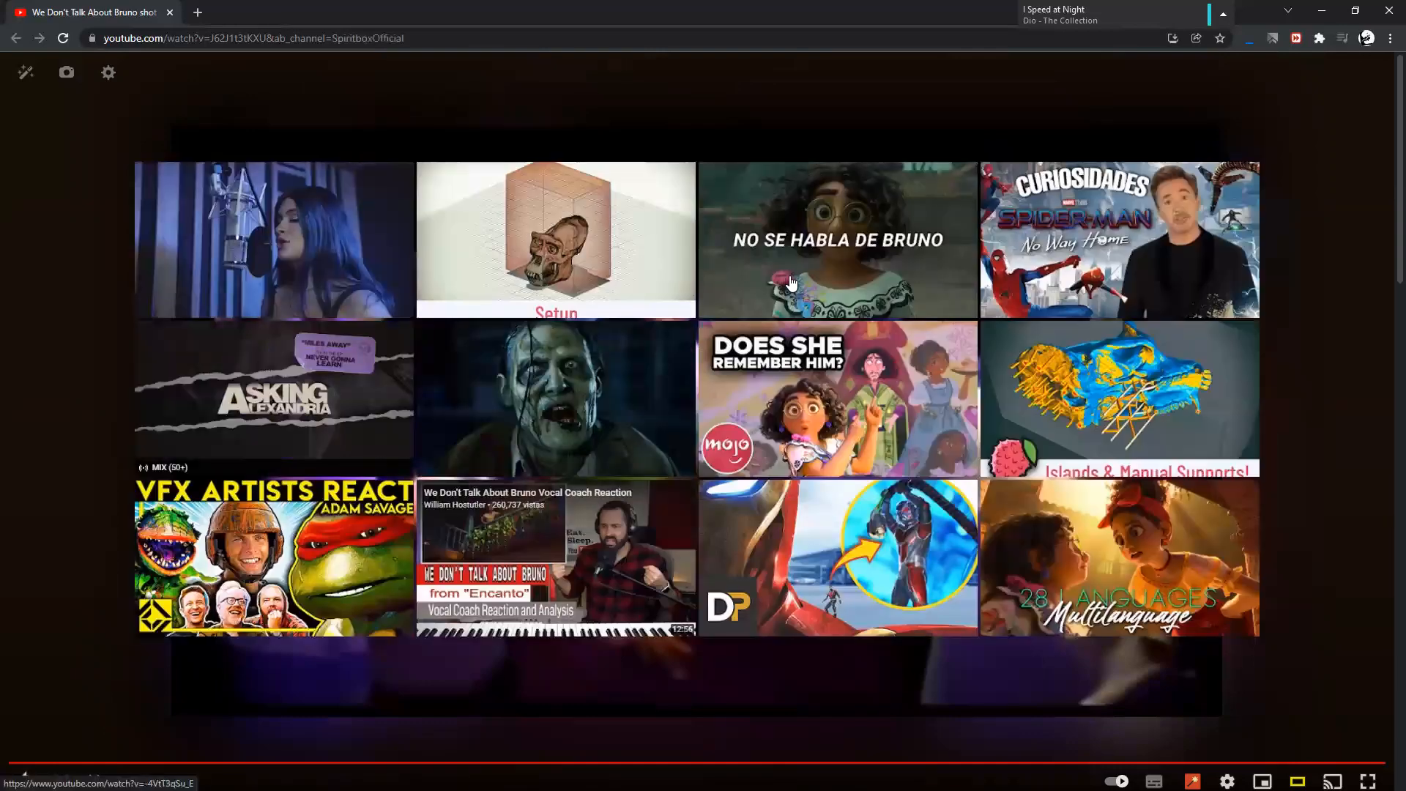
{"action": "left_click", "coordinate": [1323, 13]}
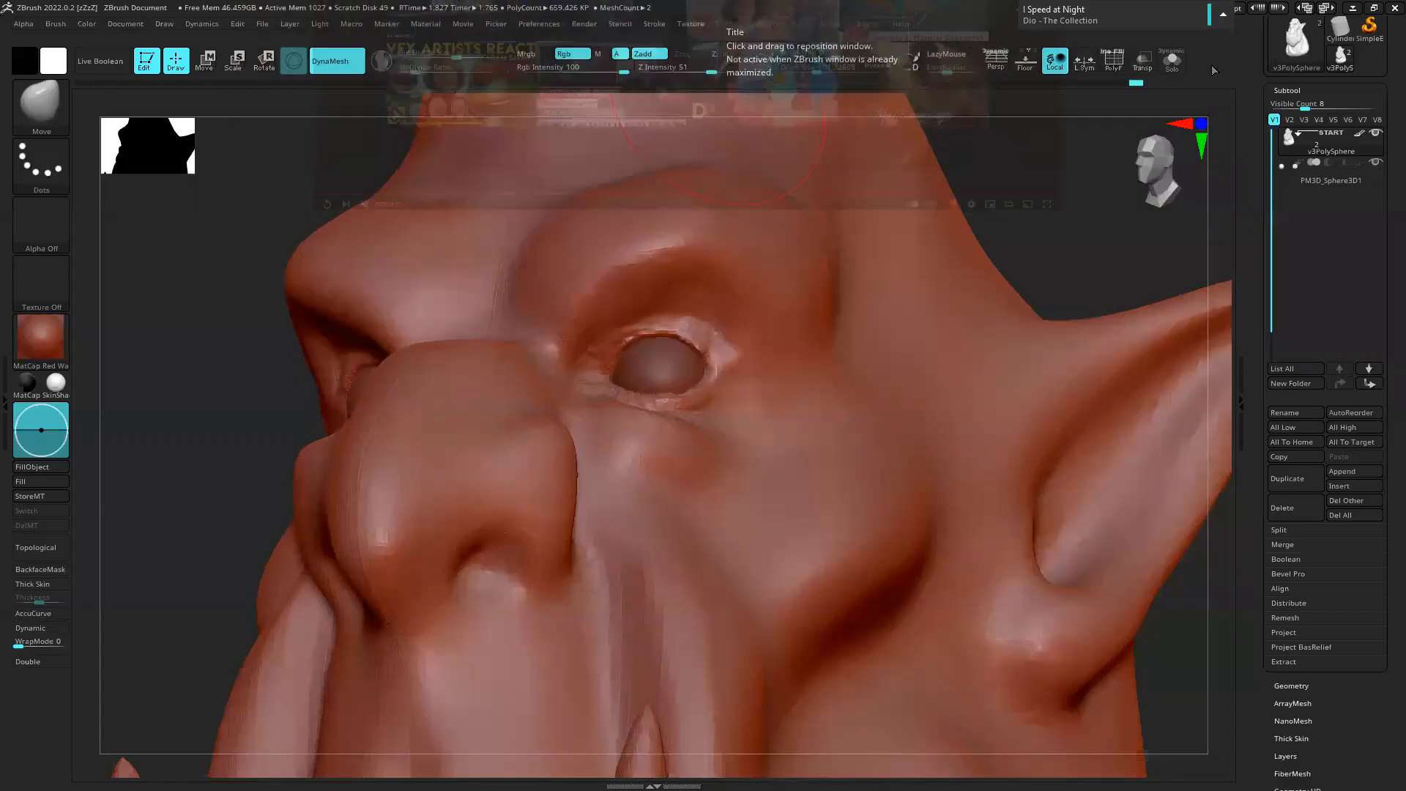
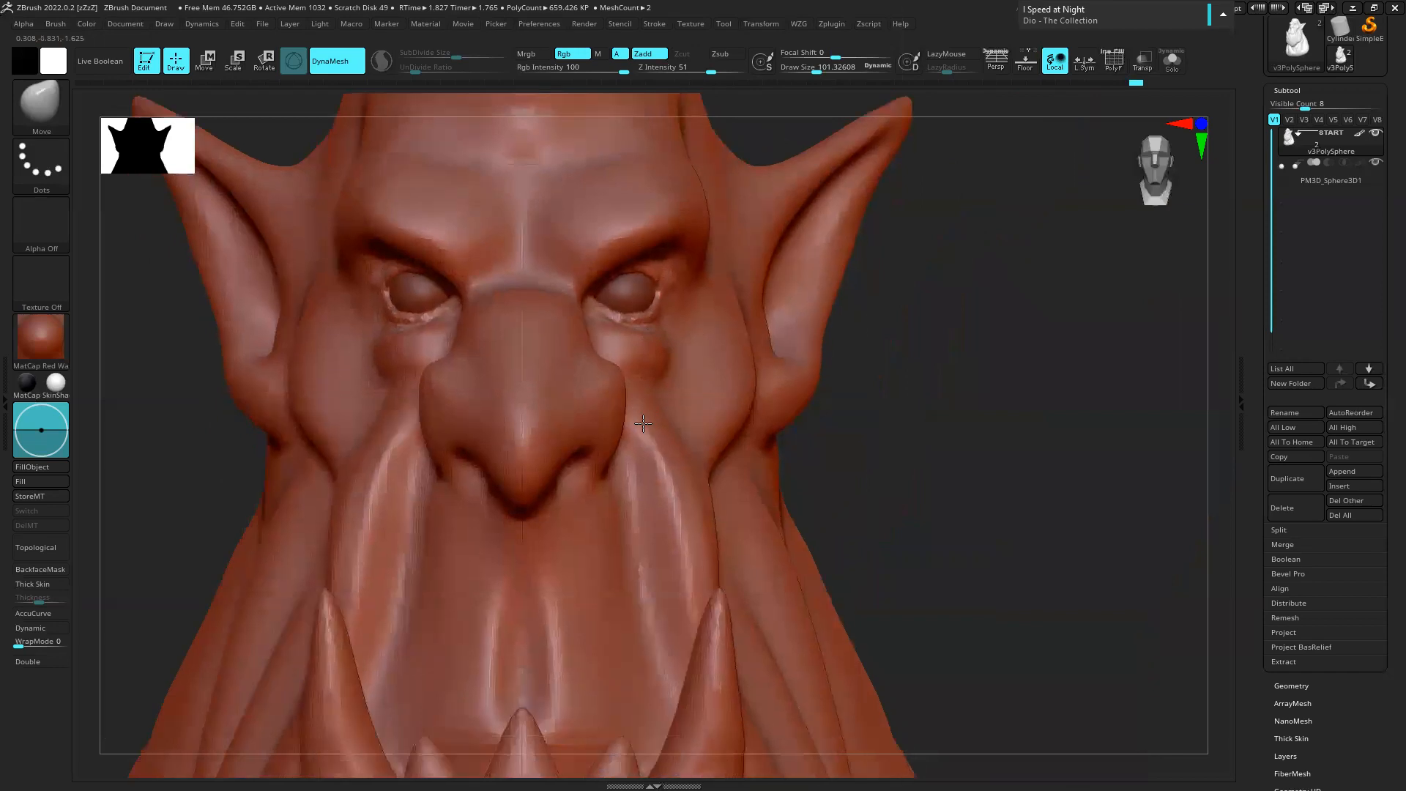
Append a Ring3D subtool to the orc bust, make it active, and activate its Move gizmo
{"action": "mouse_move", "coordinate": [813, 465]}
{"action": "right_mouse_down", "text": "ctrl"}
{"action": "mouse_move", "coordinate": [832, 445]}
{"action": "mouse_move", "coordinate": [879, 454]}
{"action": "mouse_move", "coordinate": [791, 462]}
{"action": "mouse_move", "coordinate": [769, 489]}
{"action": "mouse_move", "coordinate": [805, 482]}
{"action": "mouse_move", "coordinate": [744, 465]}
{"action": "mouse_move", "coordinate": [763, 408]}
{"action": "mouse_move", "coordinate": [731, 399]}
{"action": "right_mouse_up", "text": "ctrl"}
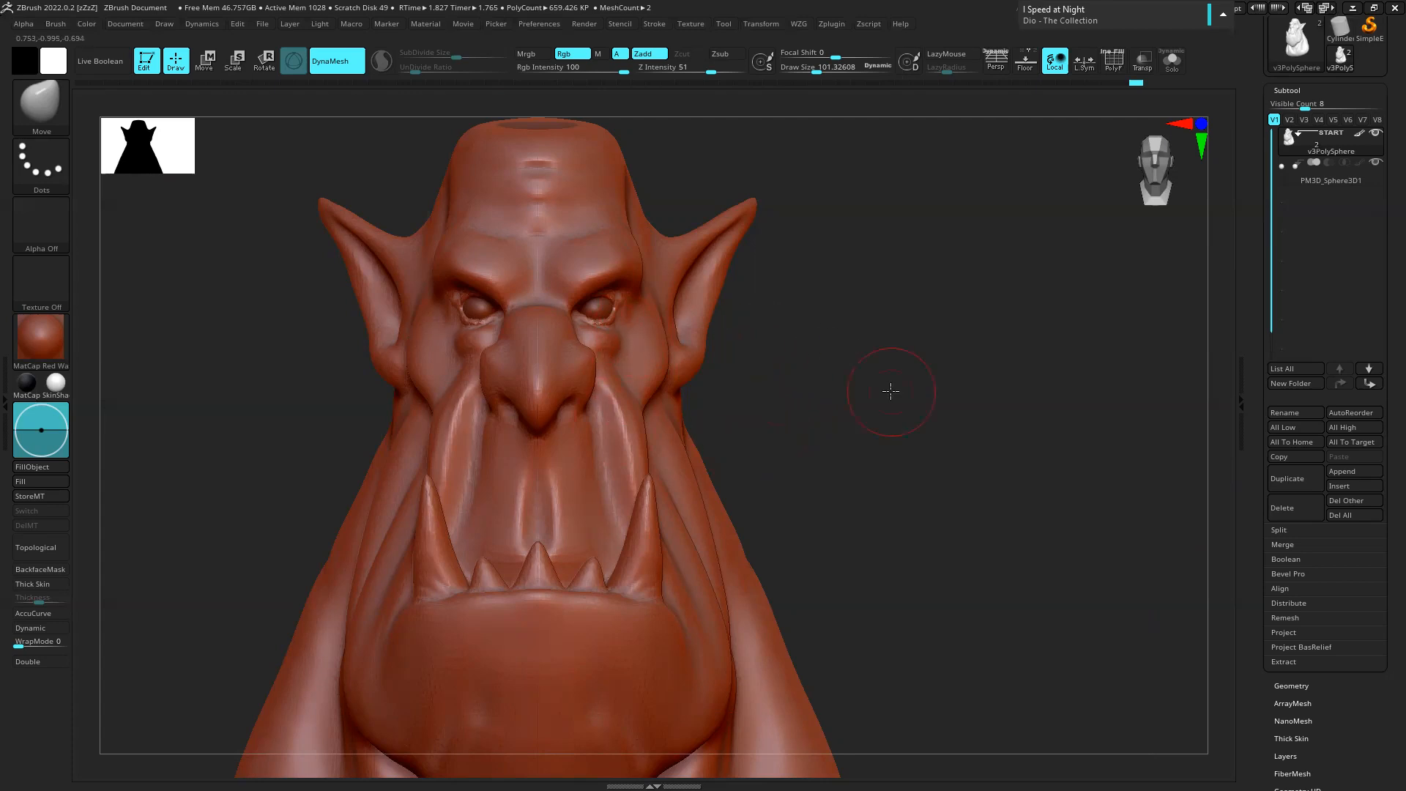
{"action": "mouse_move", "coordinate": [826, 389]}
{"action": "left_mouse_down"}
{"action": "mouse_move", "coordinate": [864, 366]}
{"action": "mouse_move", "coordinate": [740, 355]}
{"action": "left_mouse_up"}
{"action": "key", "text": "ctrl"}
{"action": "right_click_drag", "start_coordinate": [727, 340], "coordinate": [817, 423], "text": "ctrl"}
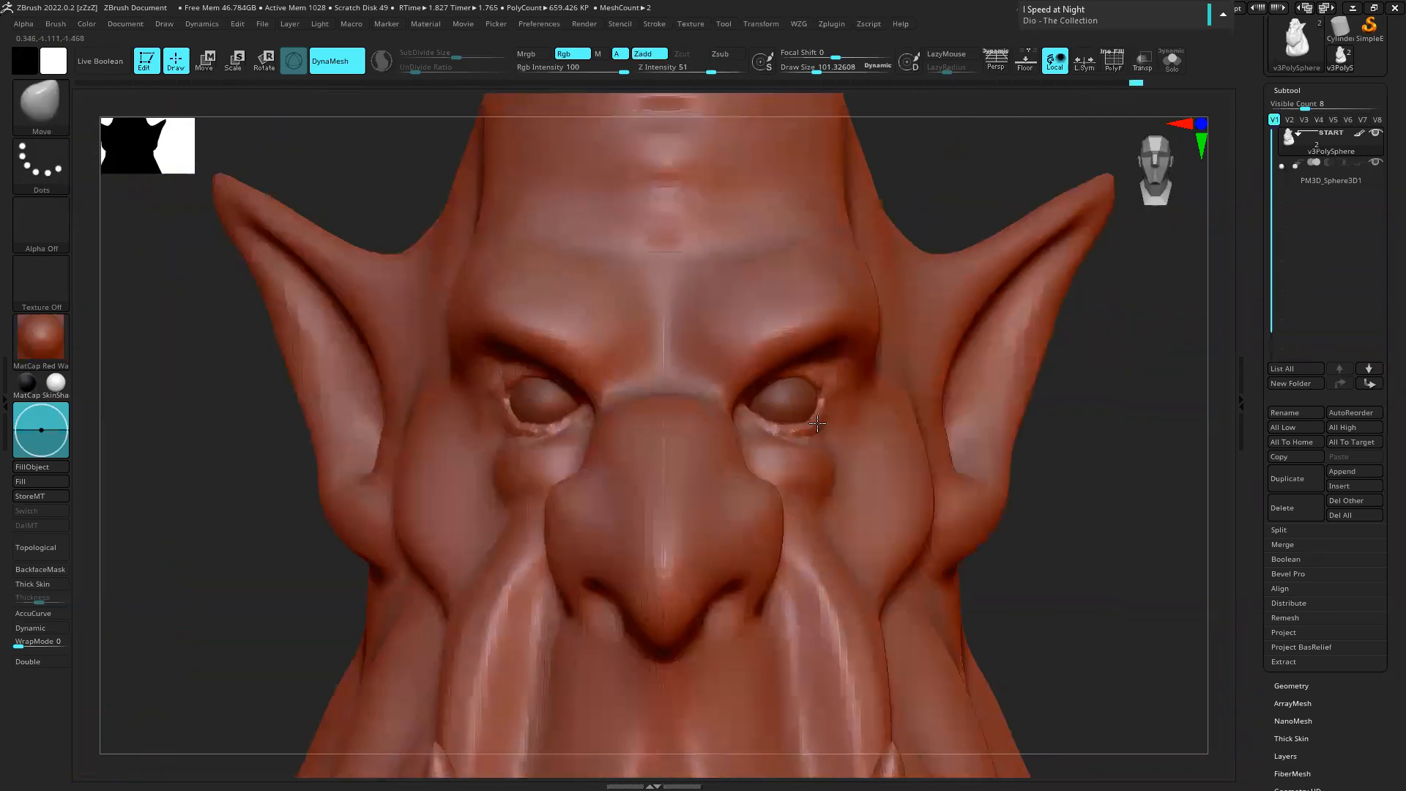
{"action": "right_click_drag", "start_coordinate": [937, 513], "coordinate": [809, 311], "text": "ctrl"}
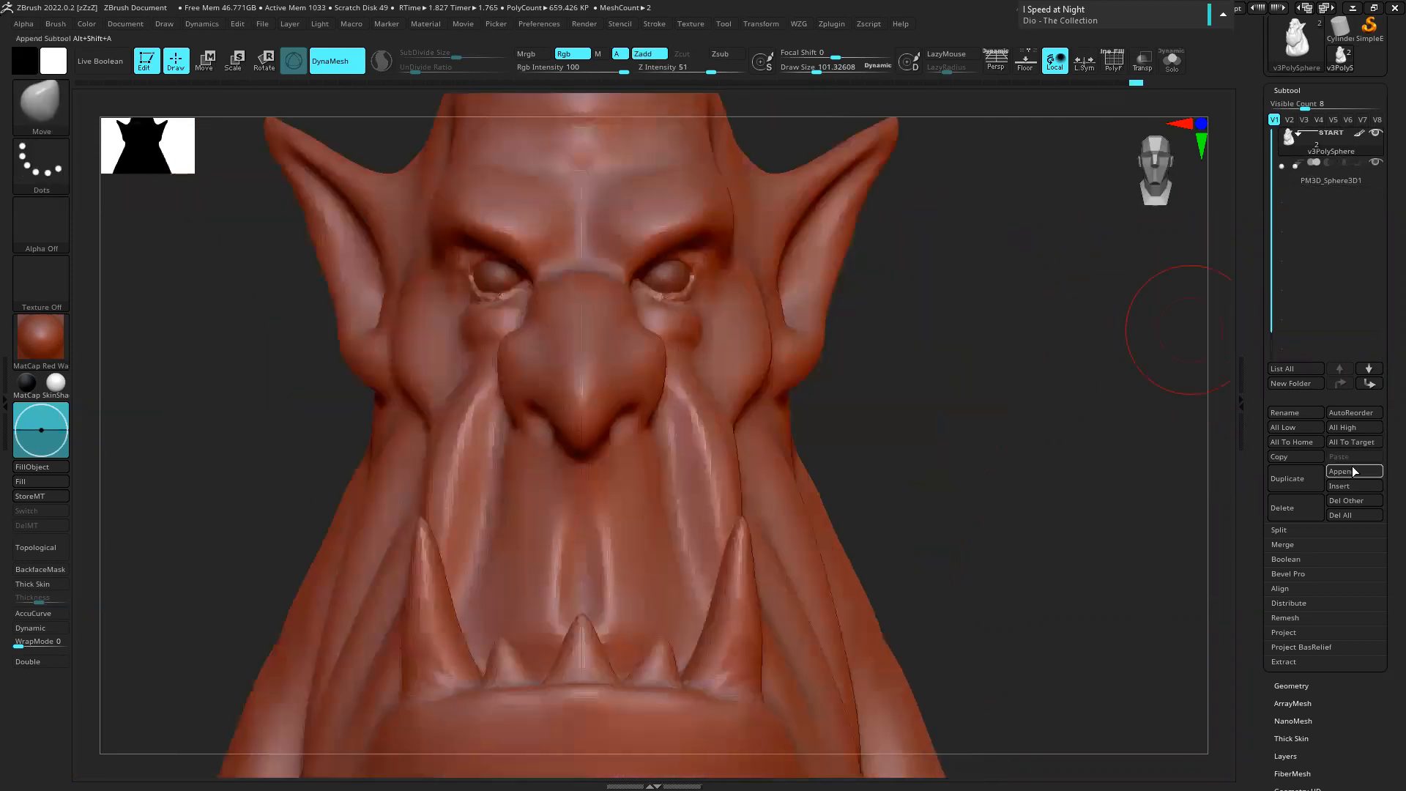
{"action": "left_click", "coordinate": [1351, 469]}
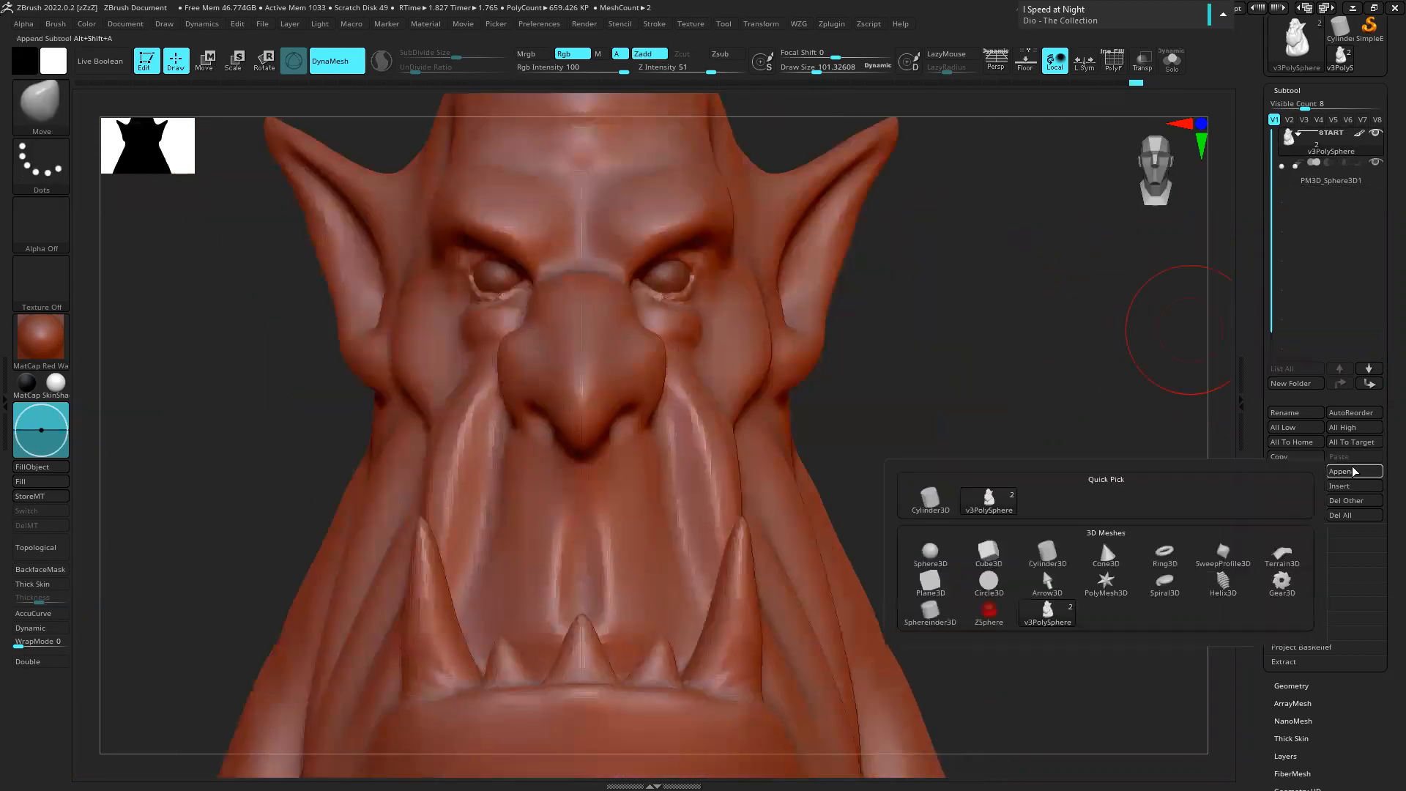
{"action": "left_click", "coordinate": [1164, 554]}
{"action": "right_click_drag", "start_coordinate": [945, 578], "coordinate": [157, 82], "text": "ctrl"}
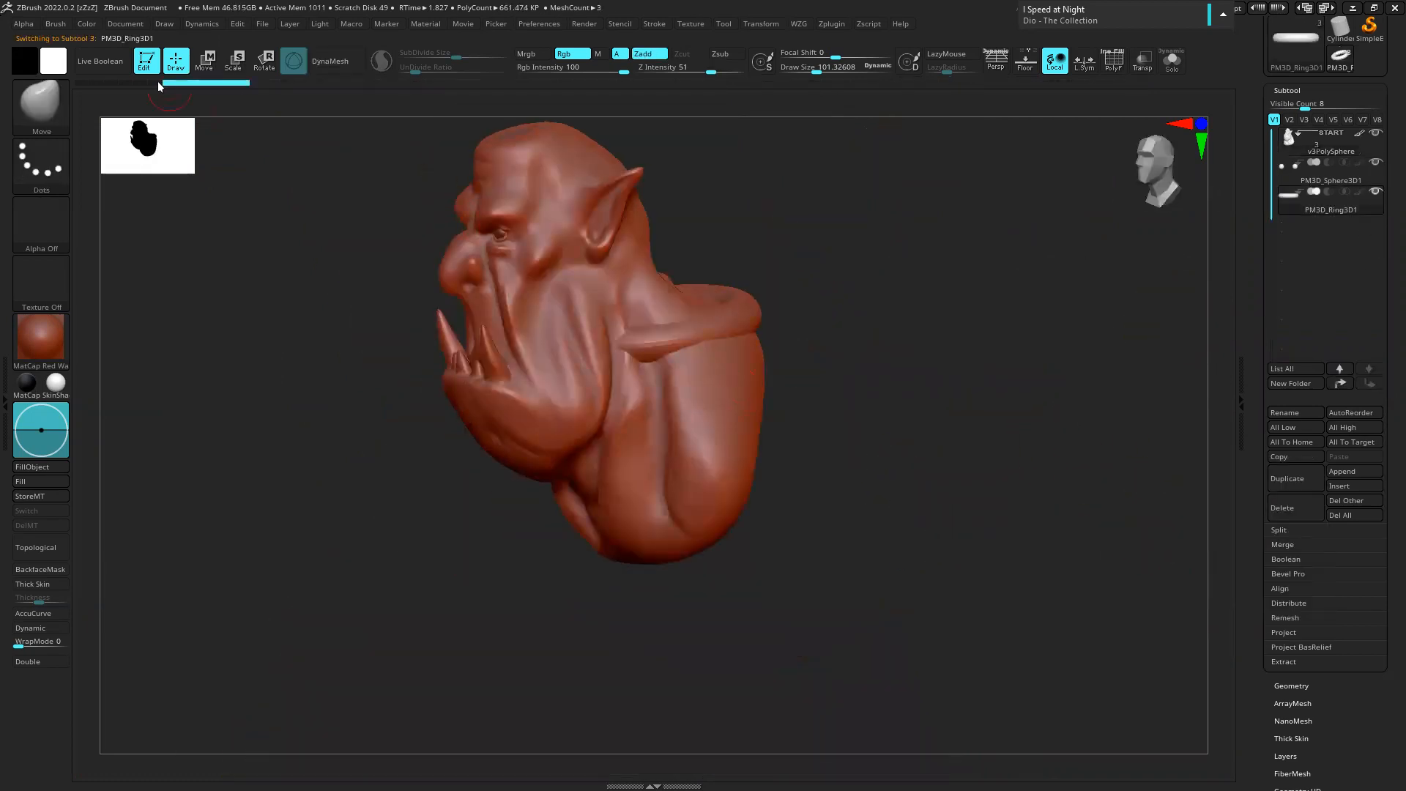
{"action": "left_click", "coordinate": [207, 62]}
{"action": "left_click_drag", "start_coordinate": [864, 252], "coordinate": [816, 236]}
{"action": "right_click_drag", "start_coordinate": [813, 239], "coordinate": [813, 366], "text": "ctrl"}
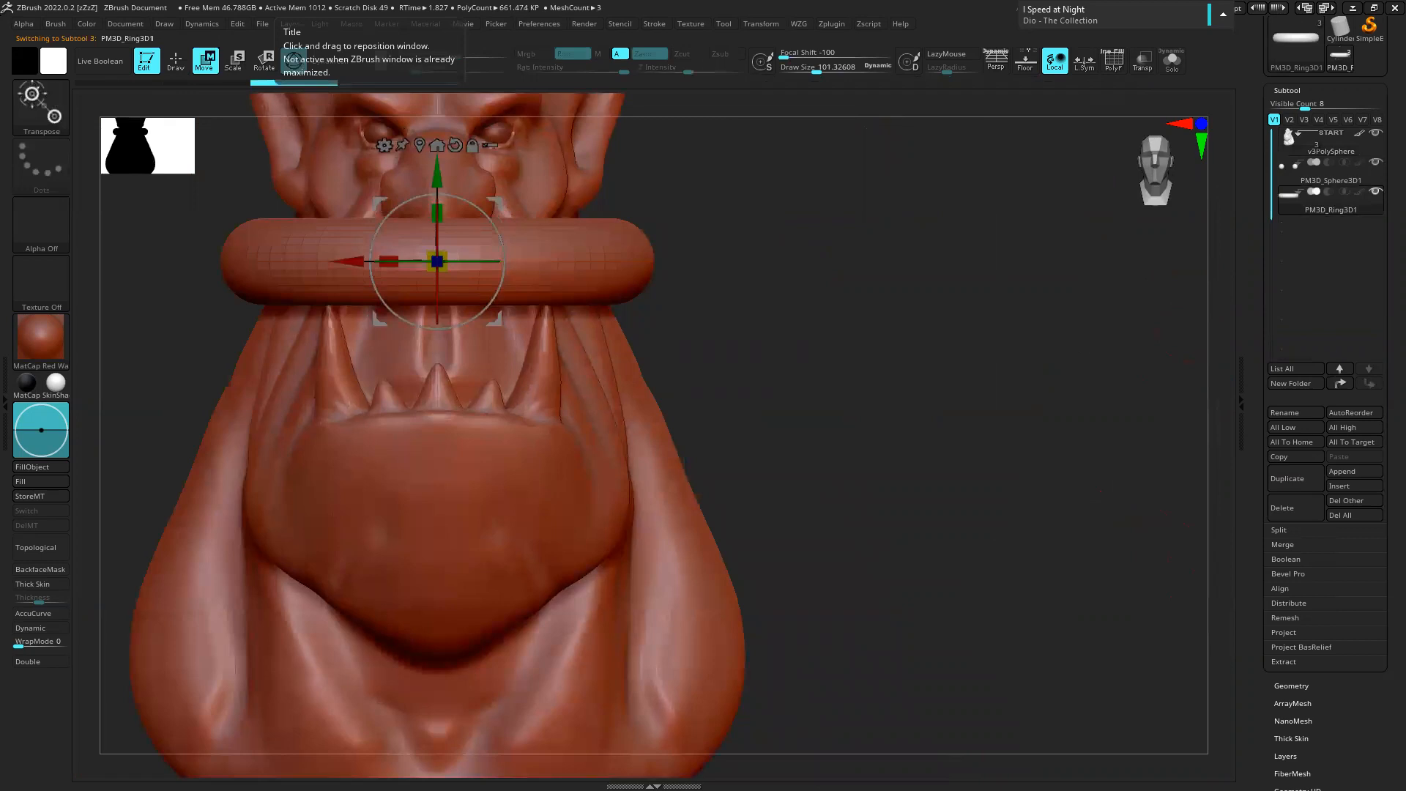
Bring up the orc reference image over the canvas and scale it down to roughly half its size
{"action": "key", "text": "alt+Tab"}
{"action": "left_click_drag", "start_coordinate": [393, 231], "coordinate": [248, 283]}
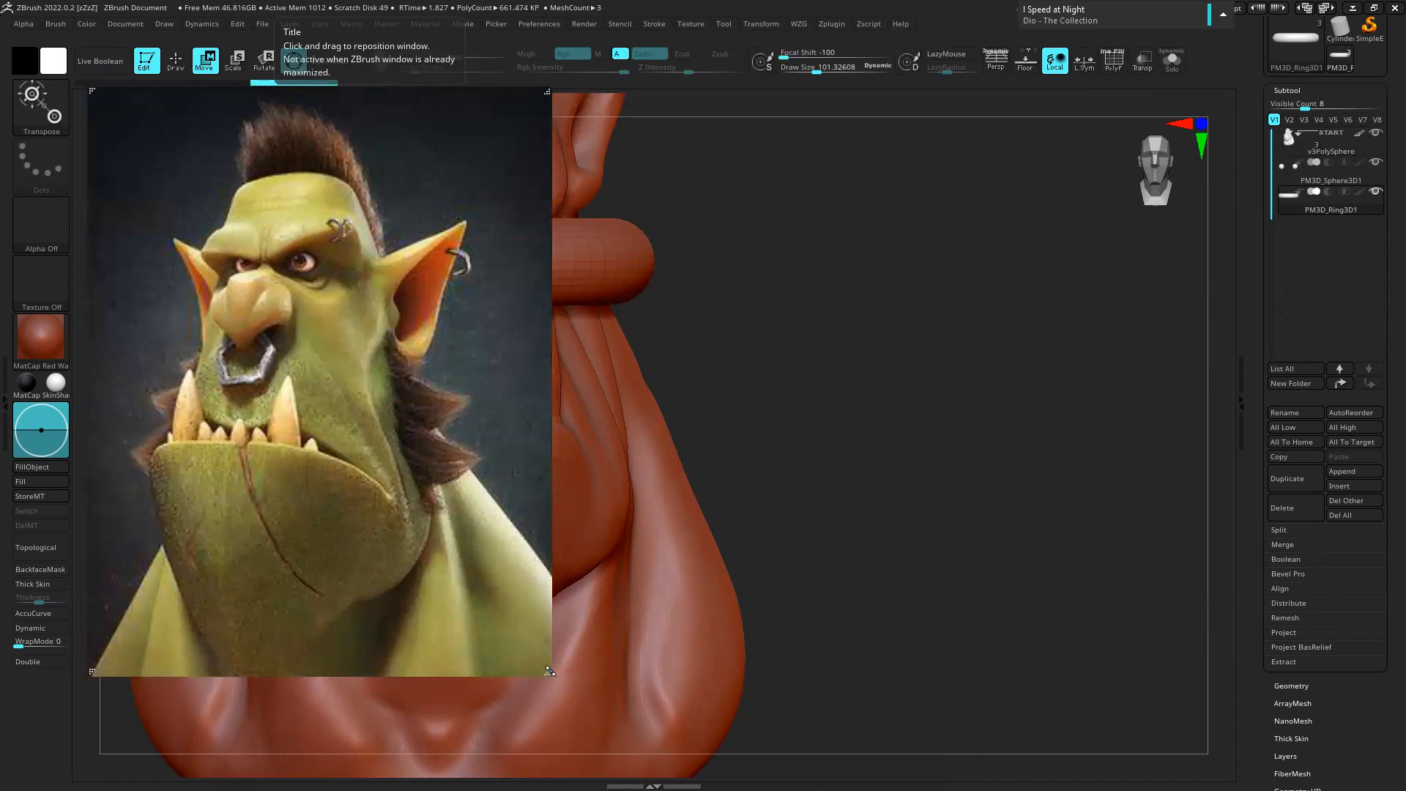
{"action": "left_click_drag", "start_coordinate": [549, 670], "coordinate": [364, 399]}
{"action": "scroll", "coordinate": [248, 200], "scroll_direction": "down", "scroll_amount": 4}
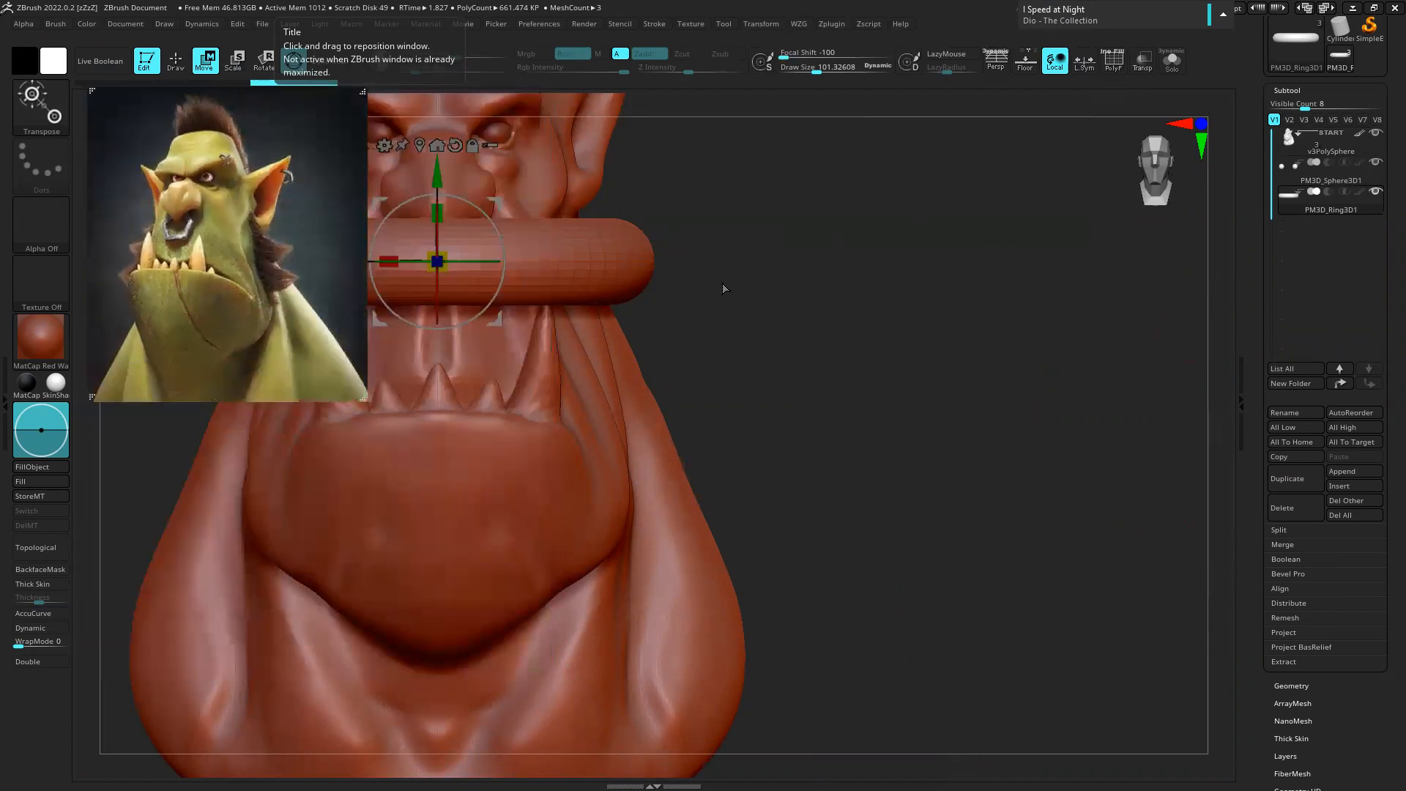
Scale the ring down and move it out beside the orc's ear at eye level
{"action": "left_click_drag", "start_coordinate": [778, 270], "coordinate": [1025, 330], "text": "alt"}
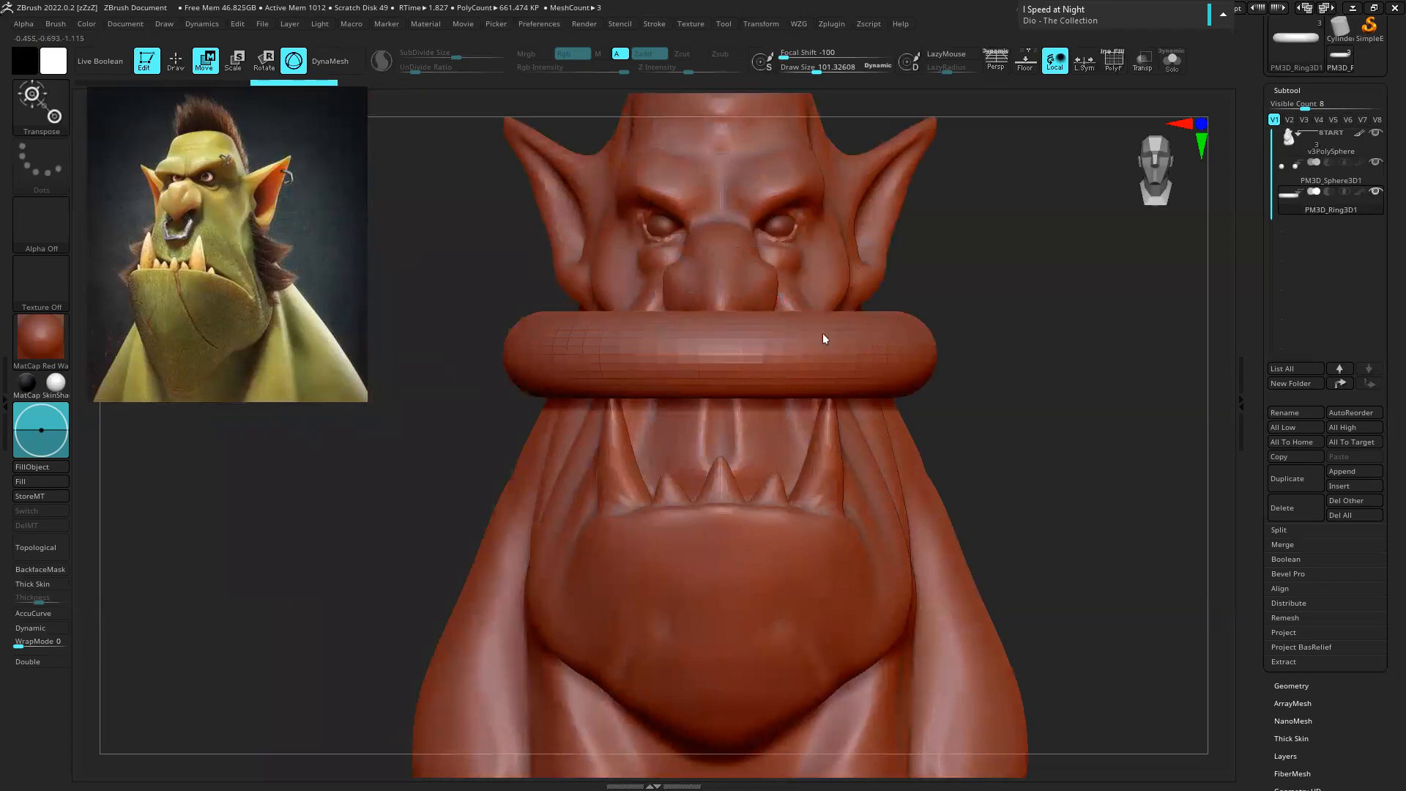
{"action": "left_click_drag", "start_coordinate": [824, 333], "coordinate": [727, 408], "text": "alt"}
{"action": "left_click_drag", "start_coordinate": [653, 434], "coordinate": [543, 447]}
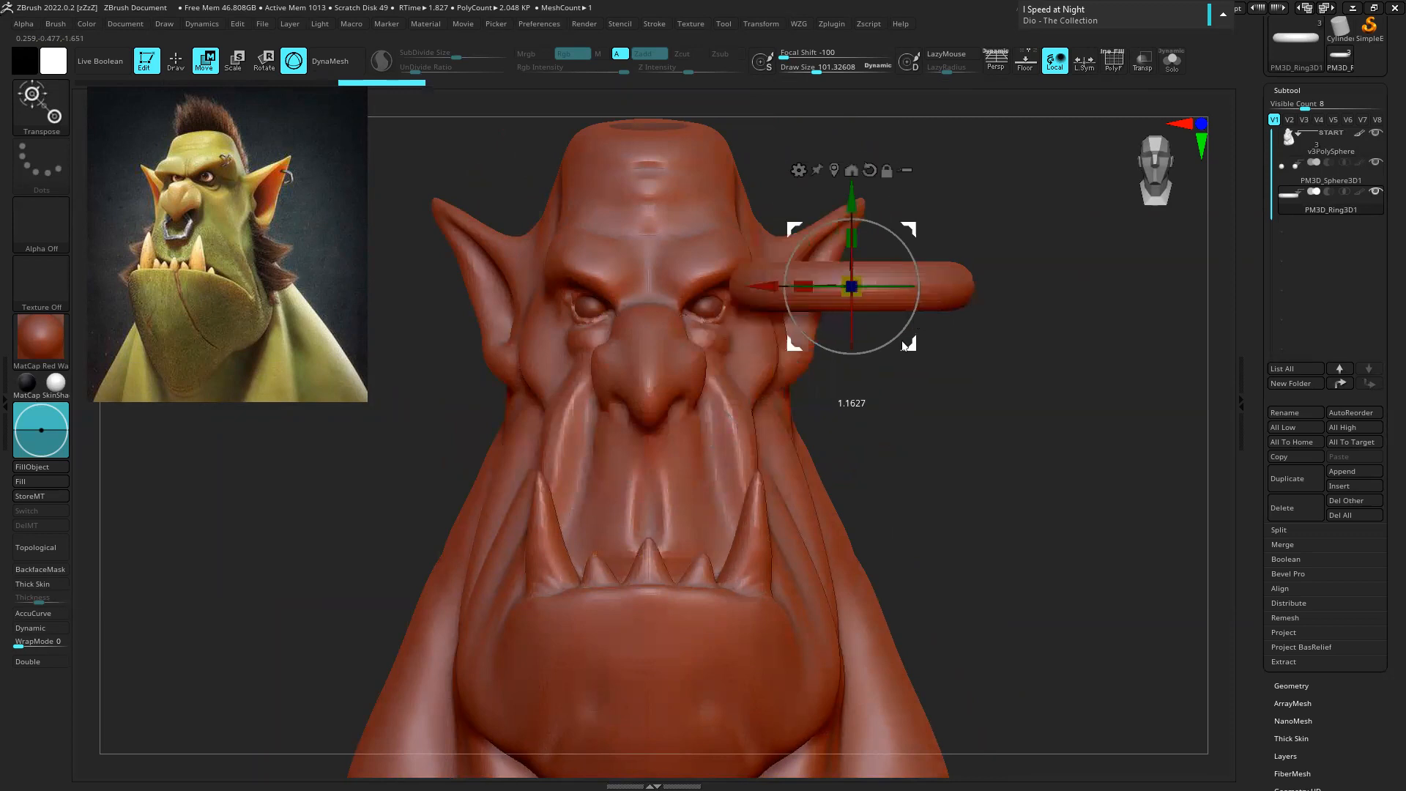
{"action": "left_click_drag", "start_coordinate": [1054, 317], "coordinate": [947, 343], "text": "alt"}
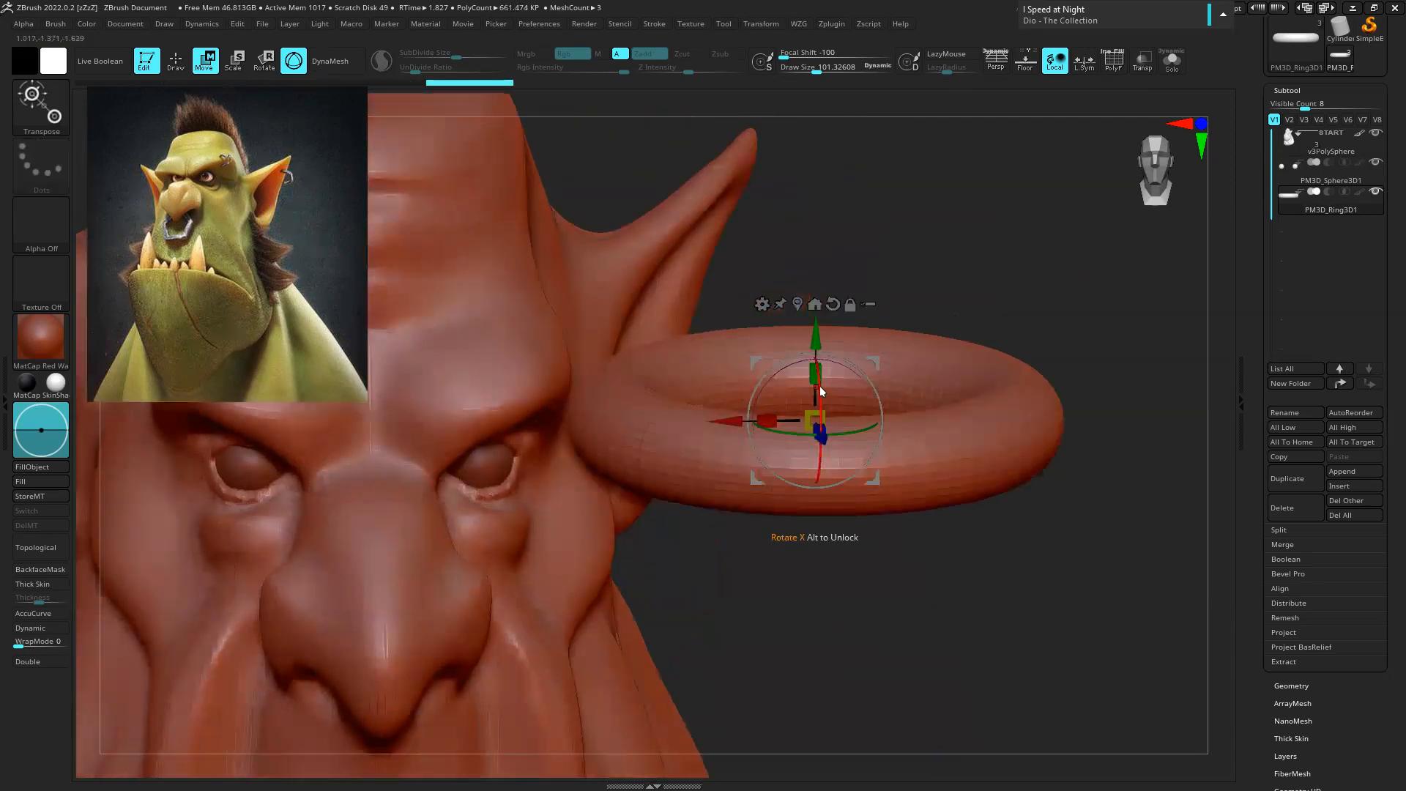
Rotate the ring about X to face forward, scale it down to earring size, and place it near the outer ear edge
{"action": "left_click_drag", "start_coordinate": [819, 385], "coordinate": [826, 487]}
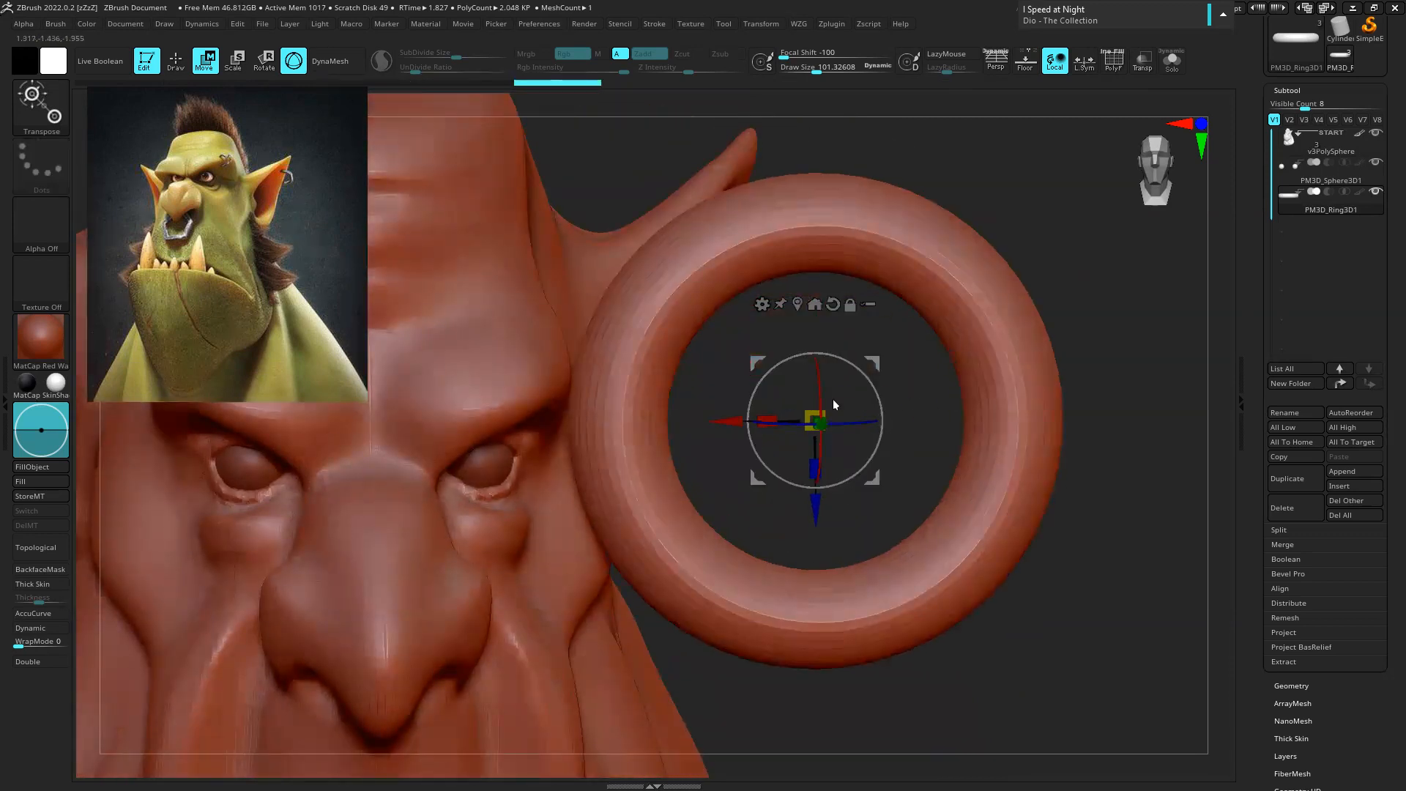
{"action": "left_click_drag", "start_coordinate": [824, 389], "coordinate": [466, 363]}
{"action": "left_click_drag", "start_coordinate": [1056, 328], "coordinate": [1021, 472]}
{"action": "right_click_drag", "start_coordinate": [1021, 477], "coordinate": [741, 415], "text": "alt"}
{"action": "left_click_drag", "start_coordinate": [619, 297], "coordinate": [1255, 284]}
{"action": "left_click_drag", "start_coordinate": [556, 322], "coordinate": [854, 324]}
{"action": "right_click_drag", "start_coordinate": [854, 325], "coordinate": [598, 286], "text": "alt"}
{"action": "right_click_drag", "start_coordinate": [987, 267], "coordinate": [1164, 363], "text": "ctrl"}
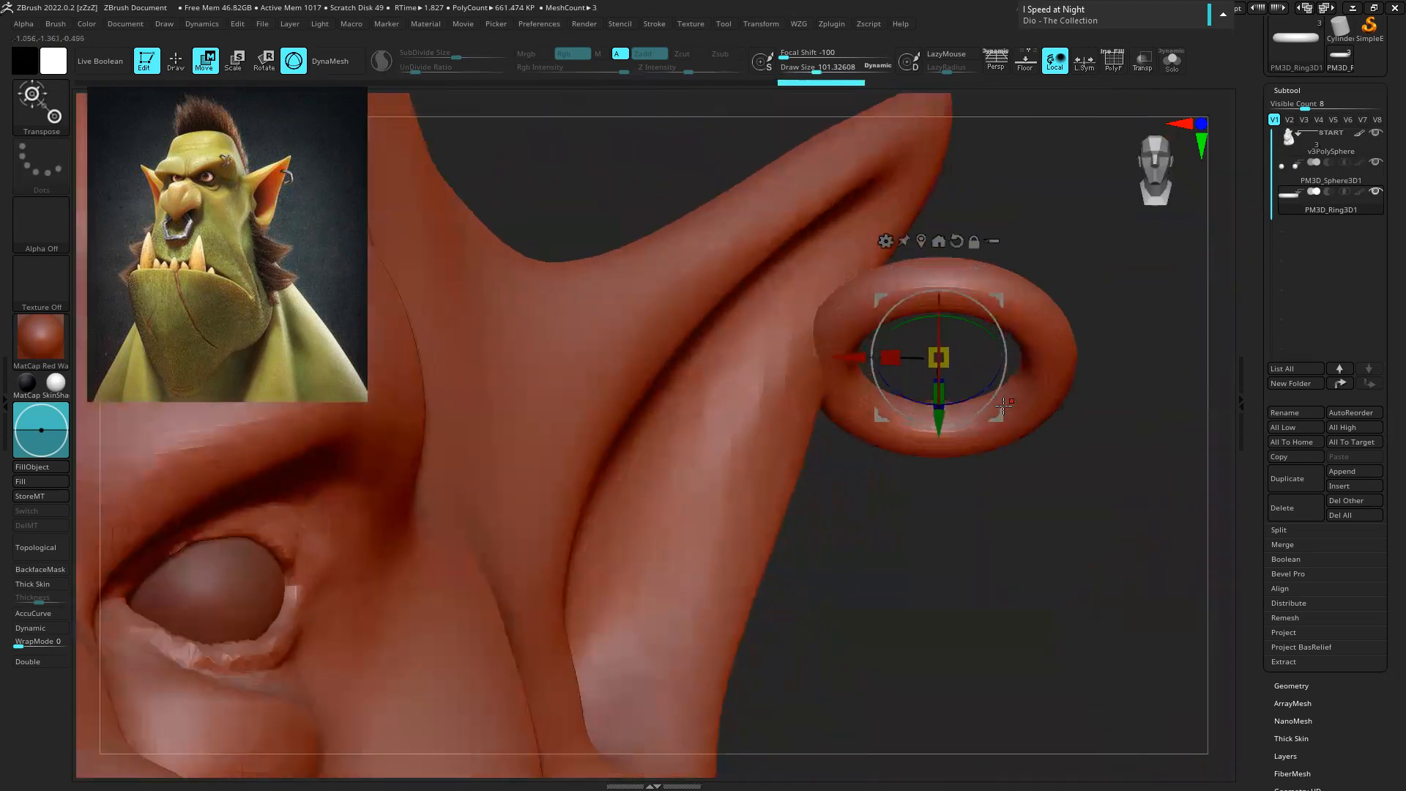
Shrink the earring further, move it through the outer ear edge below the tip, and tilt it to follow the ear
{"action": "left_click_drag", "start_coordinate": [1002, 407], "coordinate": [945, 374]}
{"action": "left_click_drag", "start_coordinate": [879, 325], "coordinate": [875, 322]}
{"action": "left_click_drag", "start_coordinate": [938, 385], "coordinate": [930, 372]}
{"action": "right_click_drag", "start_coordinate": [1007, 379], "coordinate": [1077, 440], "text": "ctrl"}
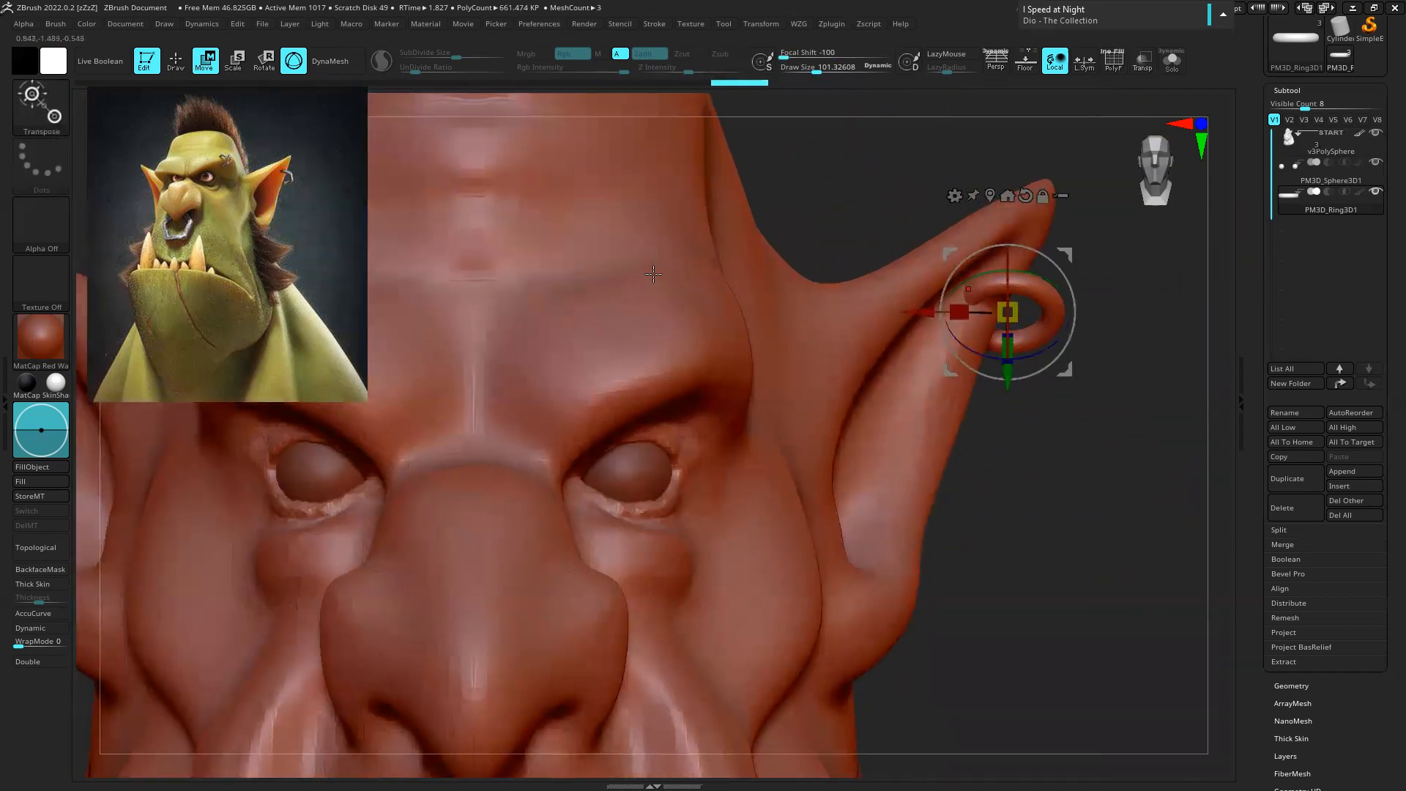
{"action": "left_click_drag", "start_coordinate": [1023, 360], "coordinate": [1029, 357]}
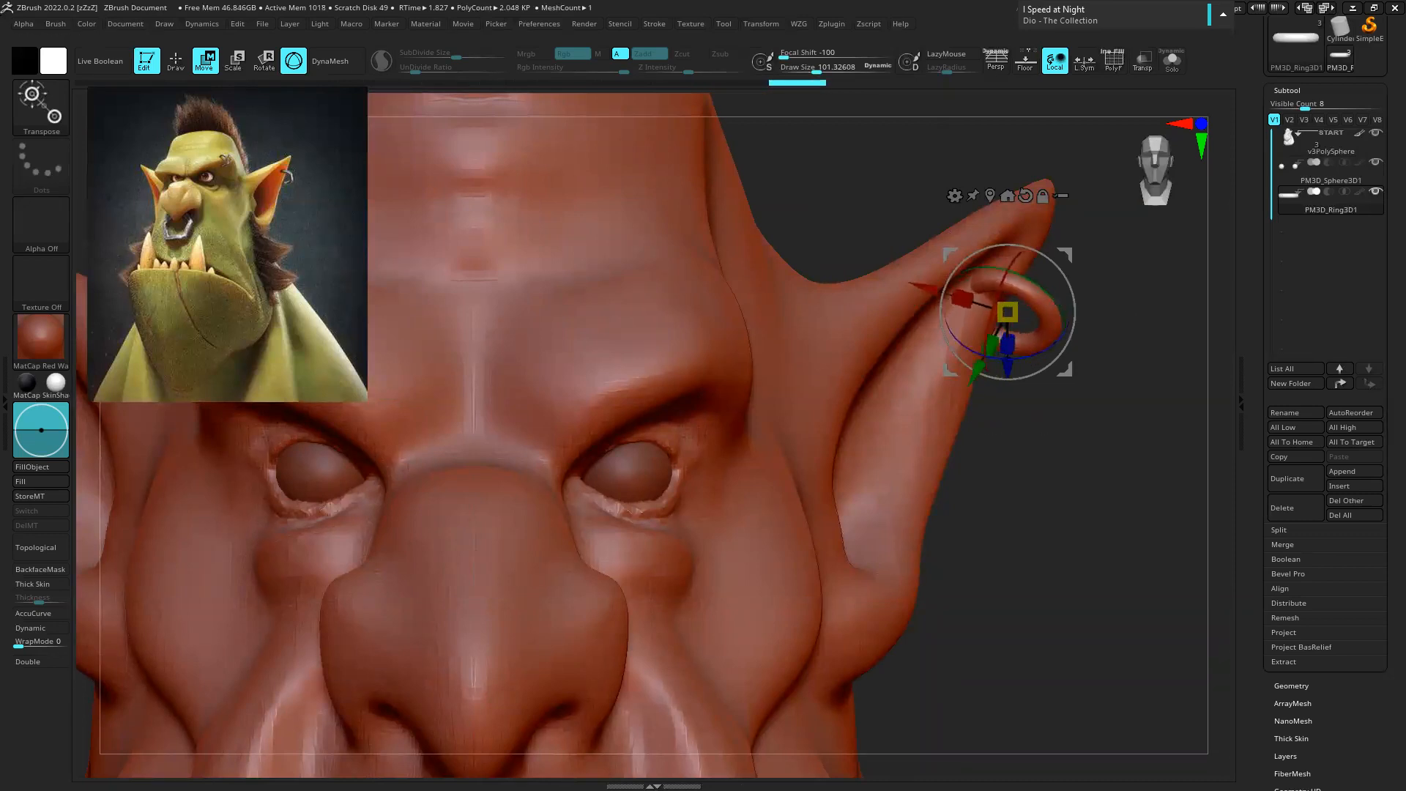
Duplicate the ear ring and move the copy across to the brow above the eye on the same side
{"action": "left_click", "coordinate": [176, 61]}
{"action": "key", "text": "b"}
{"action": "key", "text": "m"}
{"action": "key", "text": "v"}
{"action": "right_click_drag", "start_coordinate": [942, 371], "coordinate": [944, 290], "text": "ctrl"}
{"action": "right_click_drag", "start_coordinate": [1075, 371], "coordinate": [1050, 301], "text": "alt"}
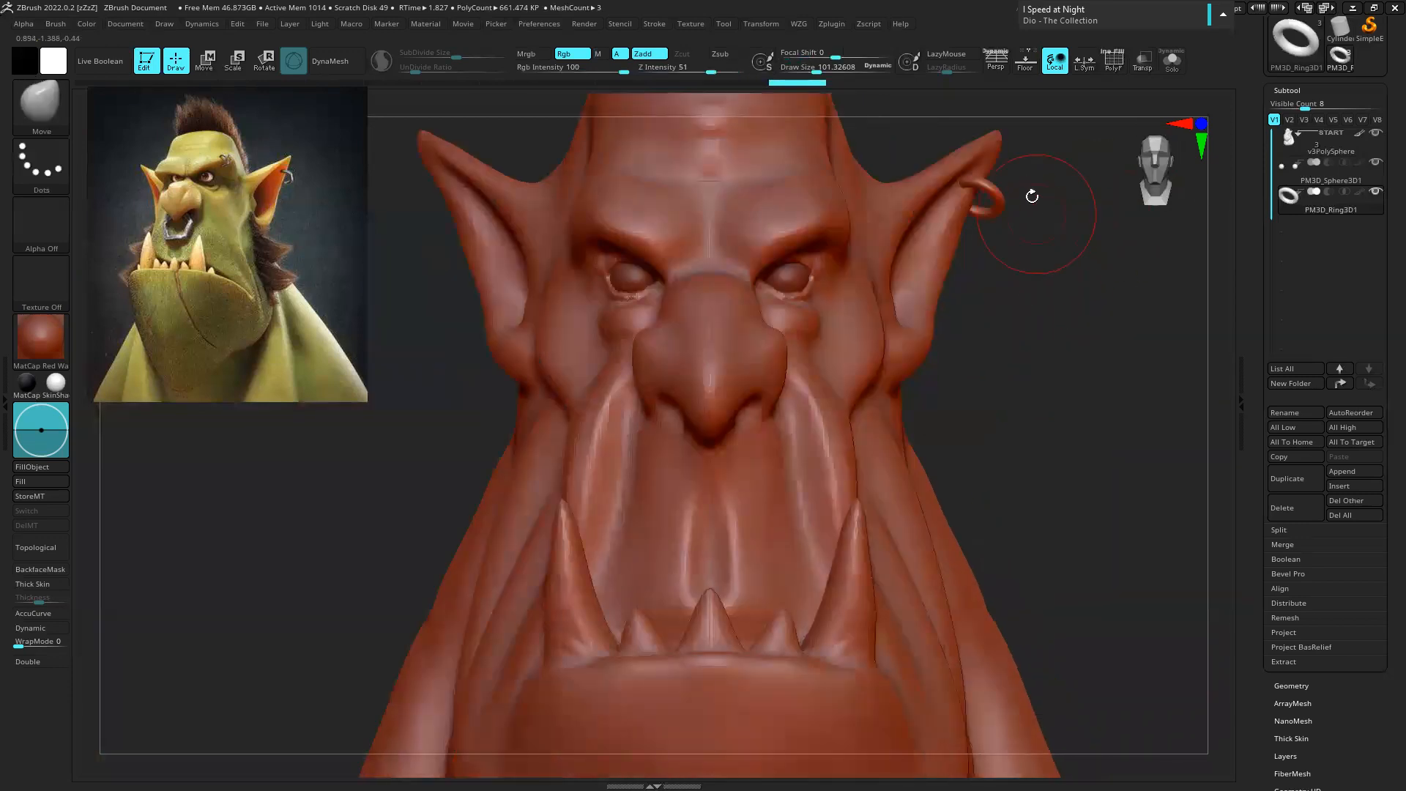
{"action": "left_click", "coordinate": [1292, 481]}
{"action": "left_click", "coordinate": [205, 61]}
{"action": "right_click_drag", "start_coordinate": [977, 260], "coordinate": [1091, 362], "text": "alt"}
{"action": "left_click_drag", "start_coordinate": [1151, 242], "coordinate": [976, 276], "text": "alt"}
{"action": "right_click_drag", "start_coordinate": [982, 315], "coordinate": [1113, 410], "text": "ctrl"}
{"action": "right_click_drag", "start_coordinate": [1026, 389], "coordinate": [944, 431]}
{"action": "left_click_drag", "start_coordinate": [1017, 426], "coordinate": [665, 422]}
Tilt and shift the copied ring so that it pierces the outer end of the orc's brow
{"action": "right_click_drag", "start_coordinate": [791, 337], "coordinate": [806, 403], "text": "ctrl"}
{"action": "right_click_drag", "start_coordinate": [776, 352], "coordinate": [908, 346]}
{"action": "mouse_move", "coordinate": [741, 331]}
{"action": "right_mouse_down", "text": "ctrl"}
{"action": "mouse_move", "coordinate": [760, 330]}
{"action": "mouse_move", "coordinate": [745, 354]}
{"action": "right_mouse_up", "text": "ctrl"}
{"action": "left_click_drag", "start_coordinate": [653, 368], "coordinate": [629, 371]}
{"action": "right_click_drag", "start_coordinate": [812, 383], "coordinate": [766, 387], "text": "ctrl"}
{"action": "left_click_drag", "start_coordinate": [630, 334], "coordinate": [606, 341]}
{"action": "left_click_drag", "start_coordinate": [550, 289], "coordinate": [571, 293]}
{"action": "right_click_drag", "start_coordinate": [764, 356], "coordinate": [747, 405], "text": "alt"}
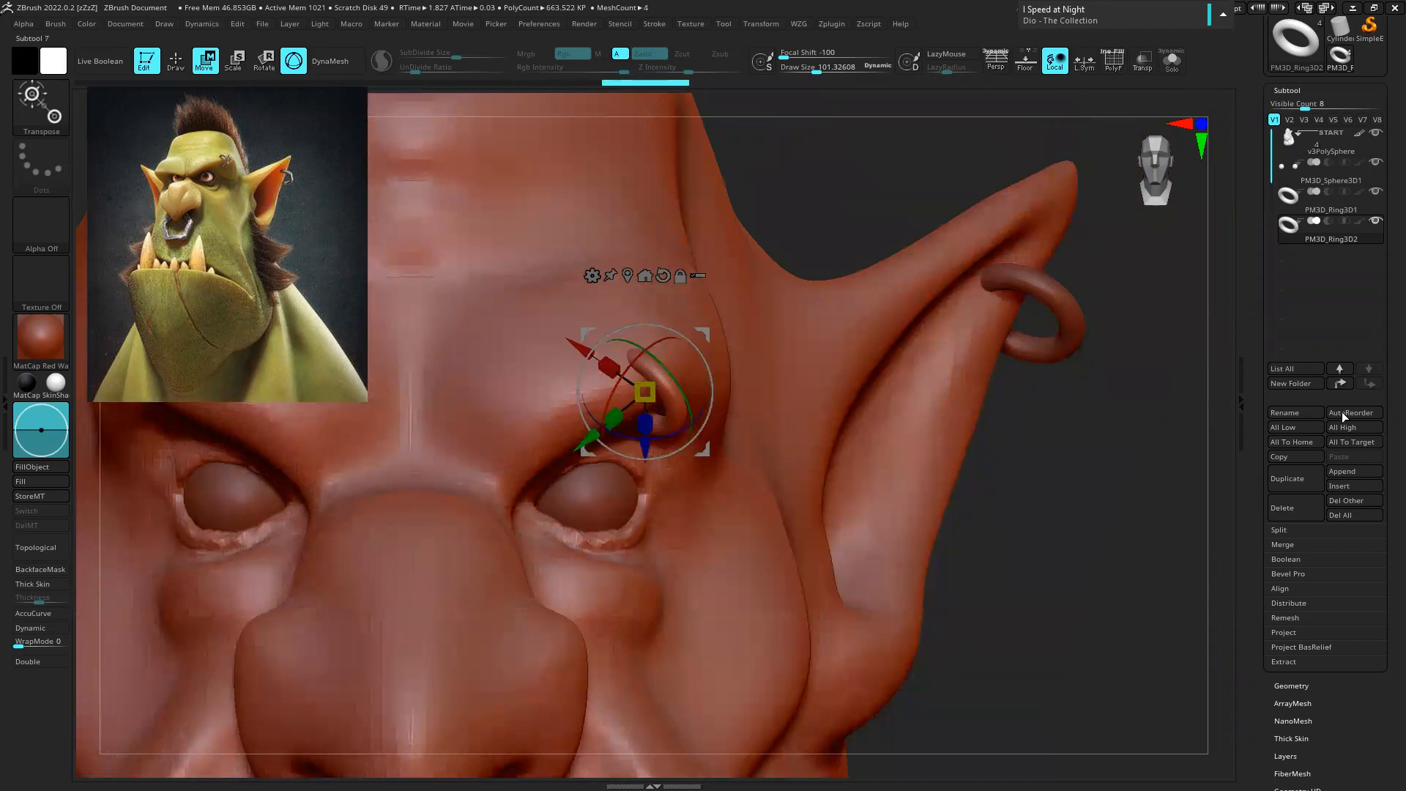
Duplicate the brow ring and place the copy slightly up and outward, beside the first brow piercing
{"action": "left_click", "coordinate": [1300, 476]}
{"action": "left_click_drag", "start_coordinate": [598, 448], "coordinate": [627, 425]}
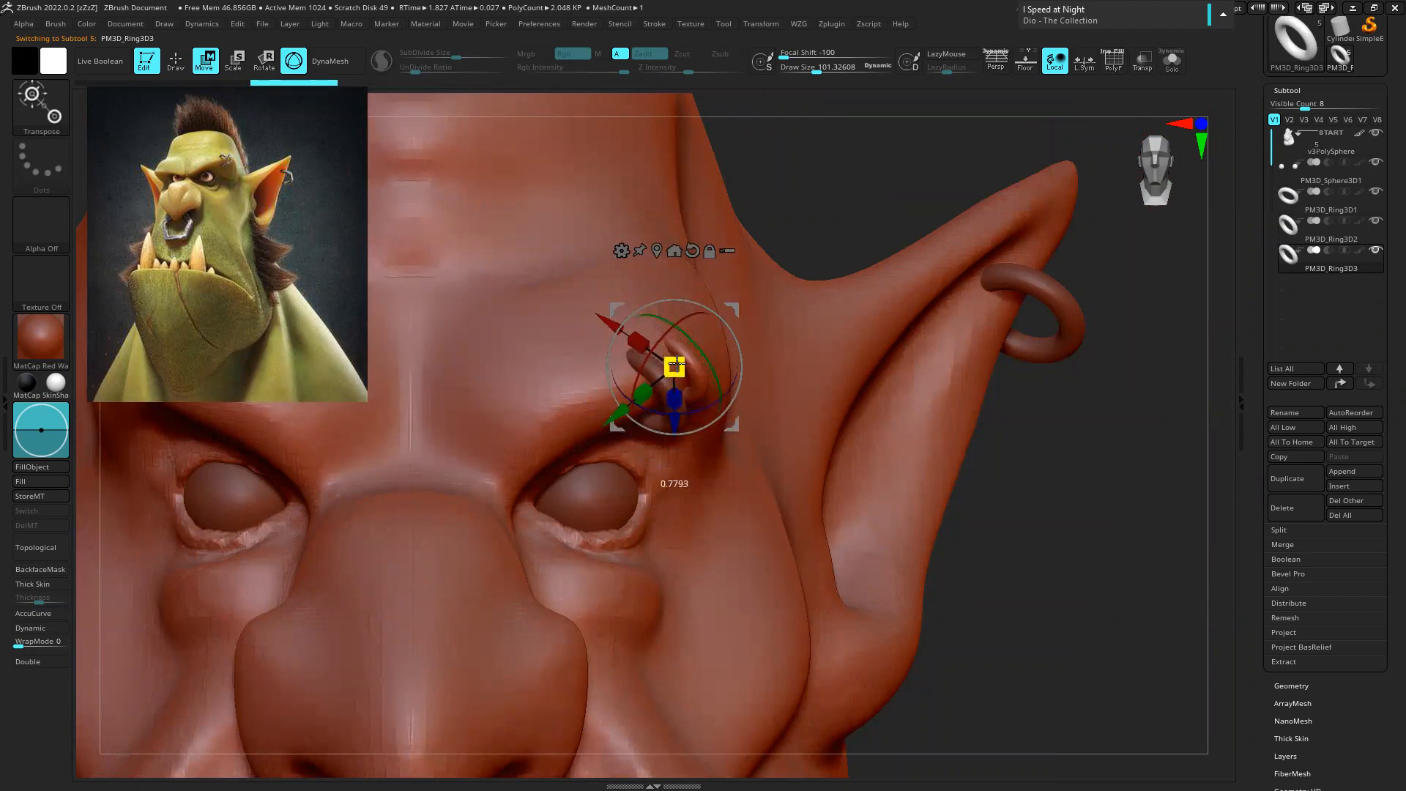
{"action": "left_click_drag", "start_coordinate": [612, 317], "coordinate": [618, 322]}
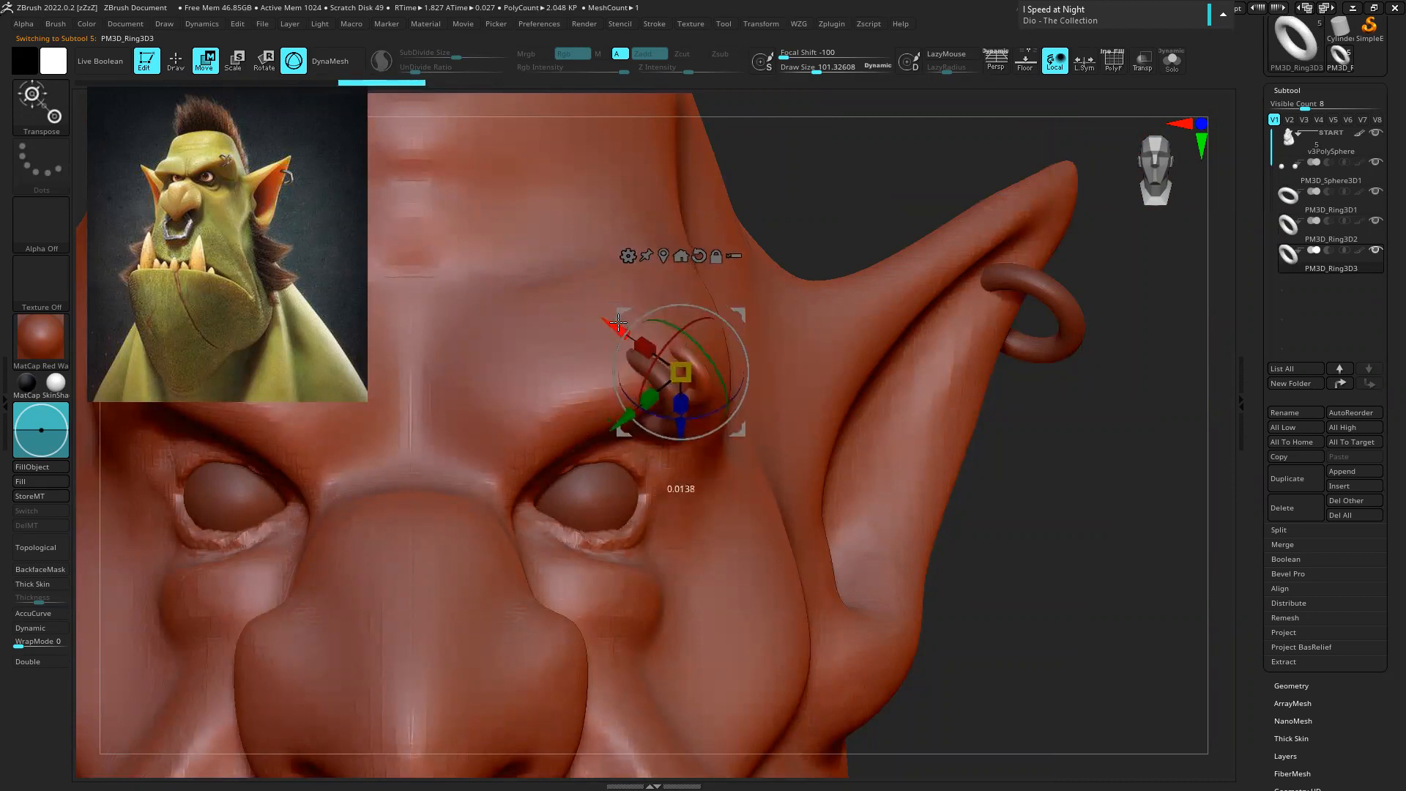
{"action": "left_click", "coordinate": [183, 65]}
{"action": "mouse_move", "coordinate": [877, 512]}
{"action": "right_mouse_down", "text": "ctrl"}
{"action": "mouse_move", "coordinate": [968, 429]}
{"action": "mouse_move", "coordinate": [875, 455]}
{"action": "right_mouse_up", "text": "ctrl"}
{"action": "mouse_move", "coordinate": [957, 373]}
{"action": "right_mouse_down"}
{"action": "mouse_move", "coordinate": [871, 388]}
{"action": "mouse_move", "coordinate": [929, 391]}
{"action": "mouse_move", "coordinate": [897, 380]}
{"action": "mouse_move", "coordinate": [935, 371]}
{"action": "mouse_move", "coordinate": [798, 315]}
{"action": "mouse_move", "coordinate": [974, 340]}
{"action": "right_mouse_up"}
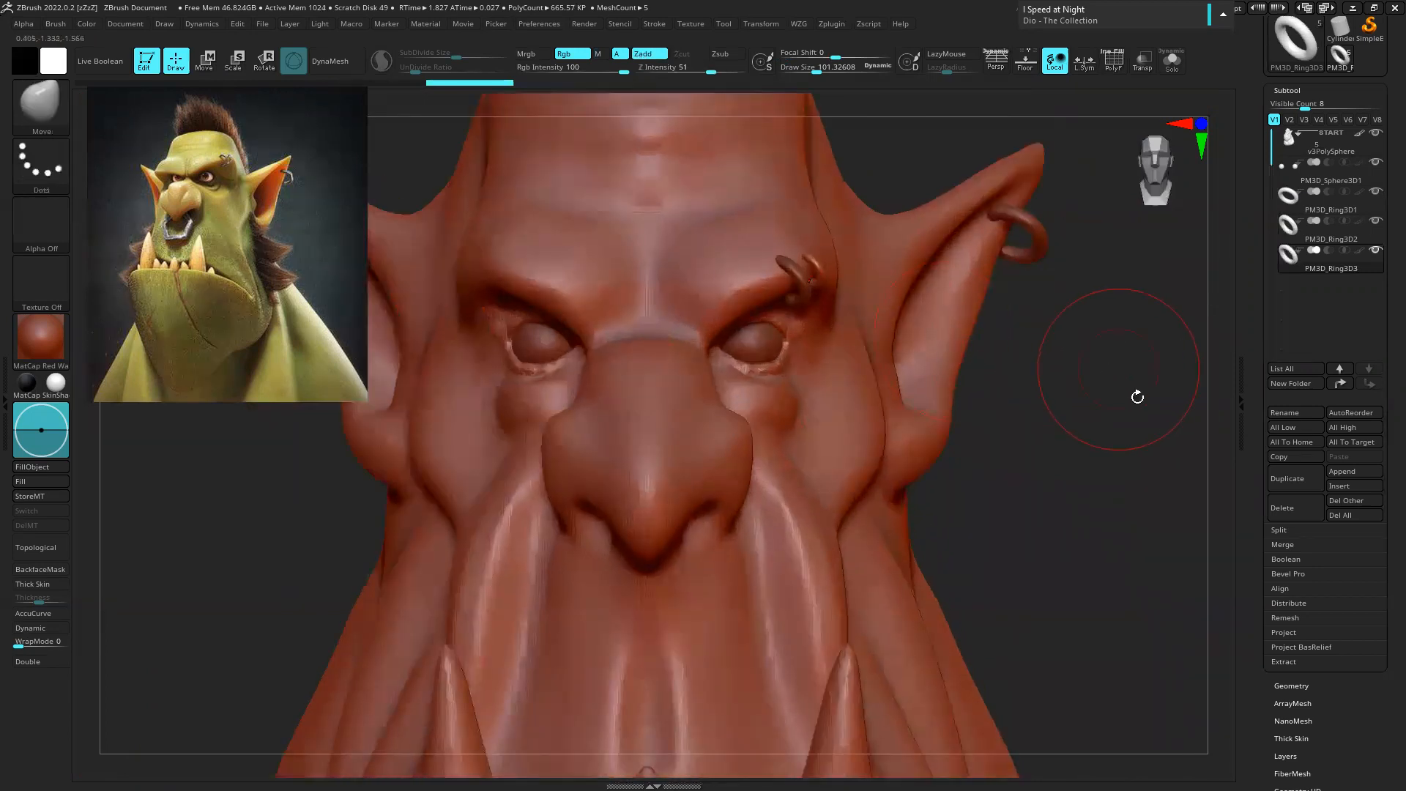
Select the head subtool and enlarge the Move brush to a draw size of about 162
{"action": "left_click", "coordinate": [1333, 150]}
{"action": "key", "text": "s"}
{"action": "mouse_move", "coordinate": [787, 253]}
{"action": "left_mouse_down"}
{"action": "mouse_move", "coordinate": [784, 293]}
{"action": "mouse_move", "coordinate": [783, 241]}
{"action": "mouse_move", "coordinate": [734, 184]}
{"action": "mouse_move", "coordinate": [733, 245]}
{"action": "left_mouse_up"}
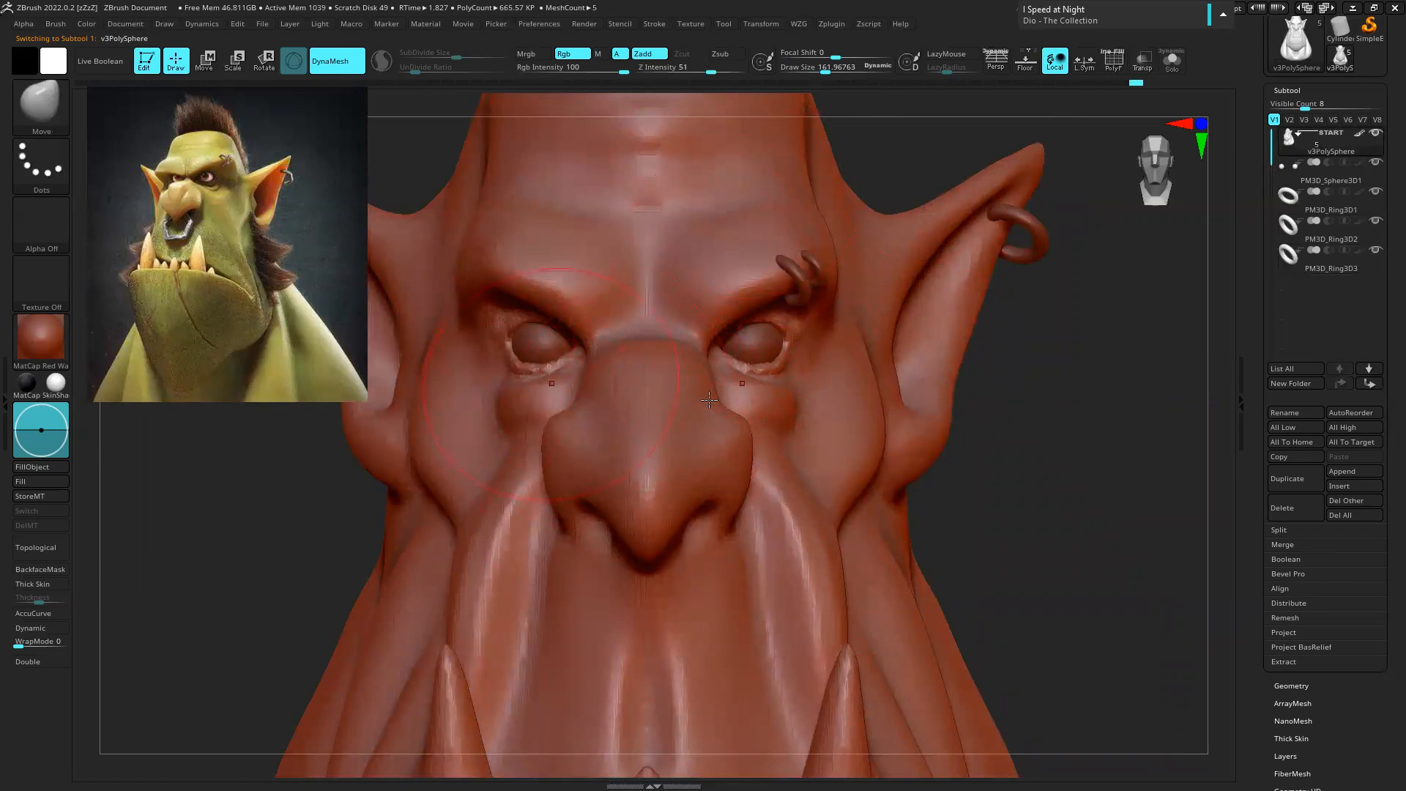
{"action": "left_click_drag", "start_coordinate": [219, 557], "coordinate": [245, 418], "text": "alt"}
{"action": "left_click_drag", "start_coordinate": [837, 454], "coordinate": [245, 266], "text": "alt"}
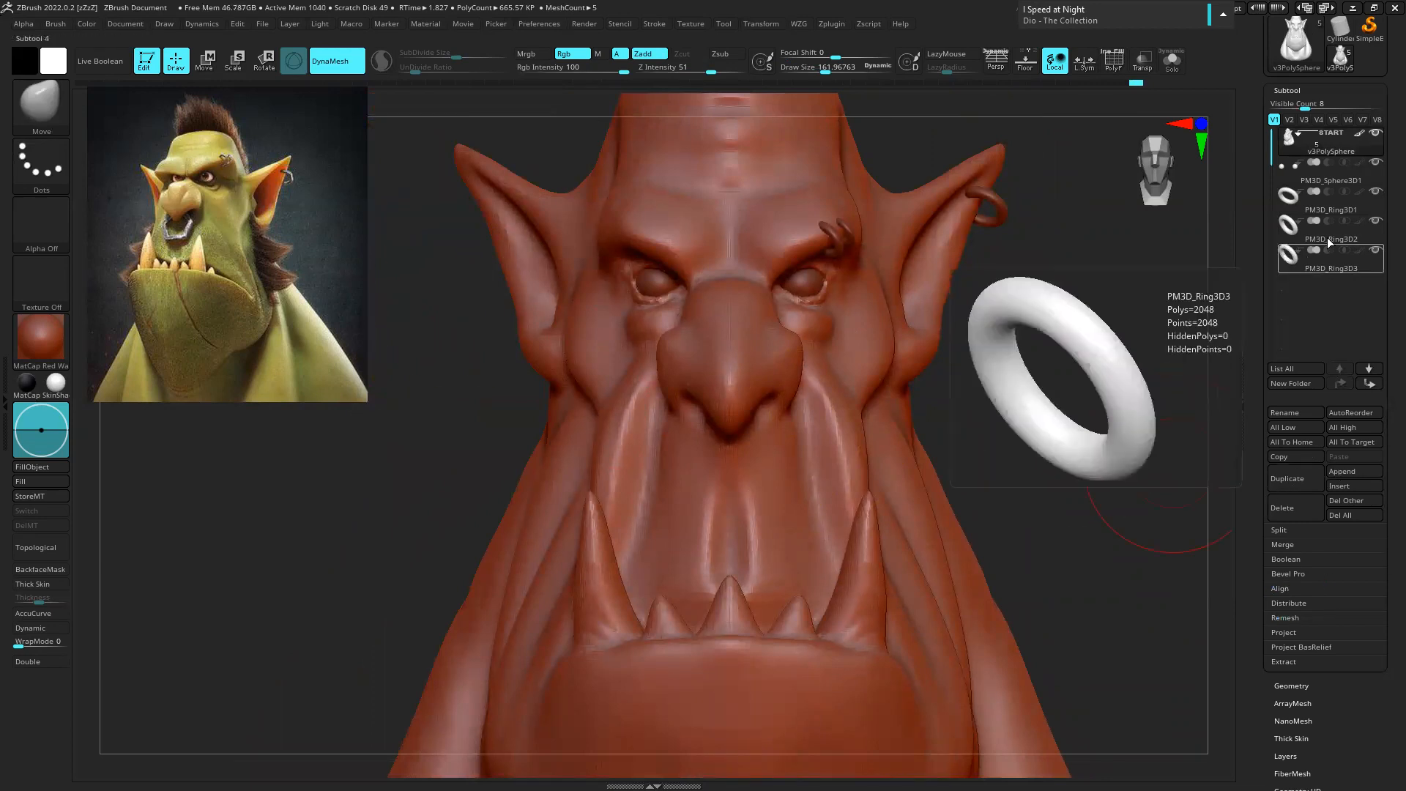
Append a Ring3D as a new subtool, select it and move it forward in front of the orc's face
{"action": "left_click", "coordinate": [1356, 469]}
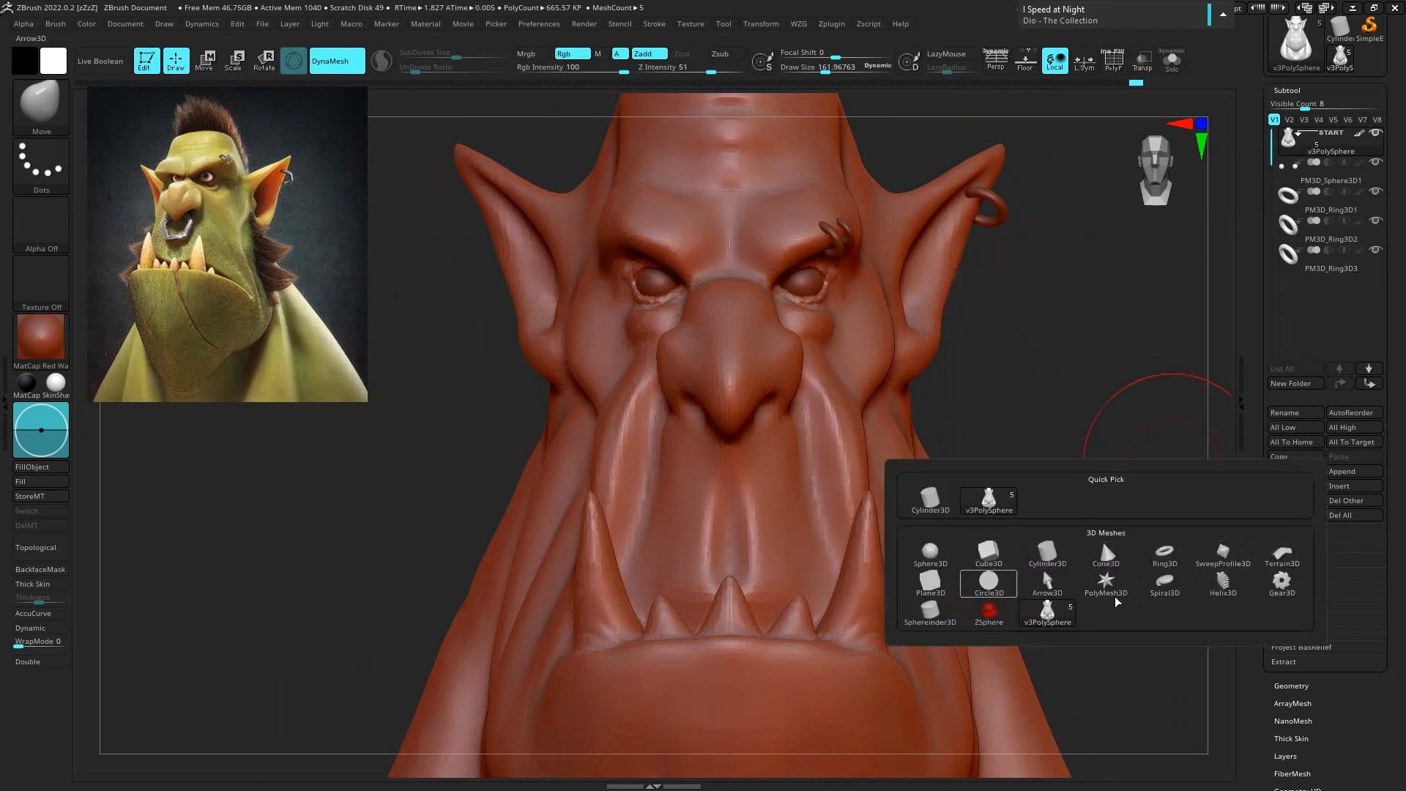
{"action": "left_click", "coordinate": [1165, 555]}
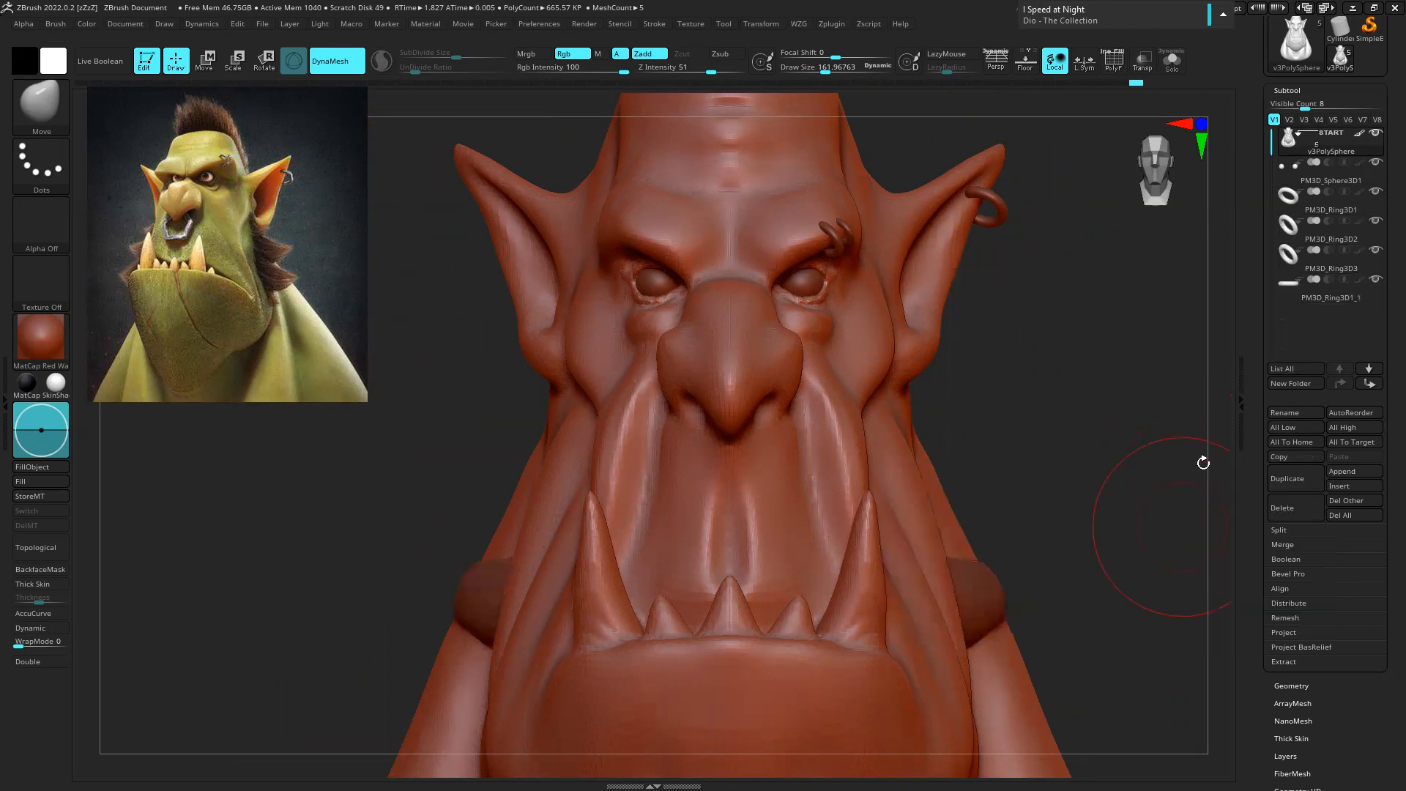
{"action": "left_click", "coordinate": [1328, 296]}
{"action": "key", "text": "w"}
{"action": "left_click_drag", "start_coordinate": [403, 197], "coordinate": [1070, 322]}
{"action": "left_click_drag", "start_coordinate": [776, 396], "coordinate": [1076, 394]}
{"action": "left_click_drag", "start_coordinate": [1216, 346], "coordinate": [758, 315], "text": "alt"}
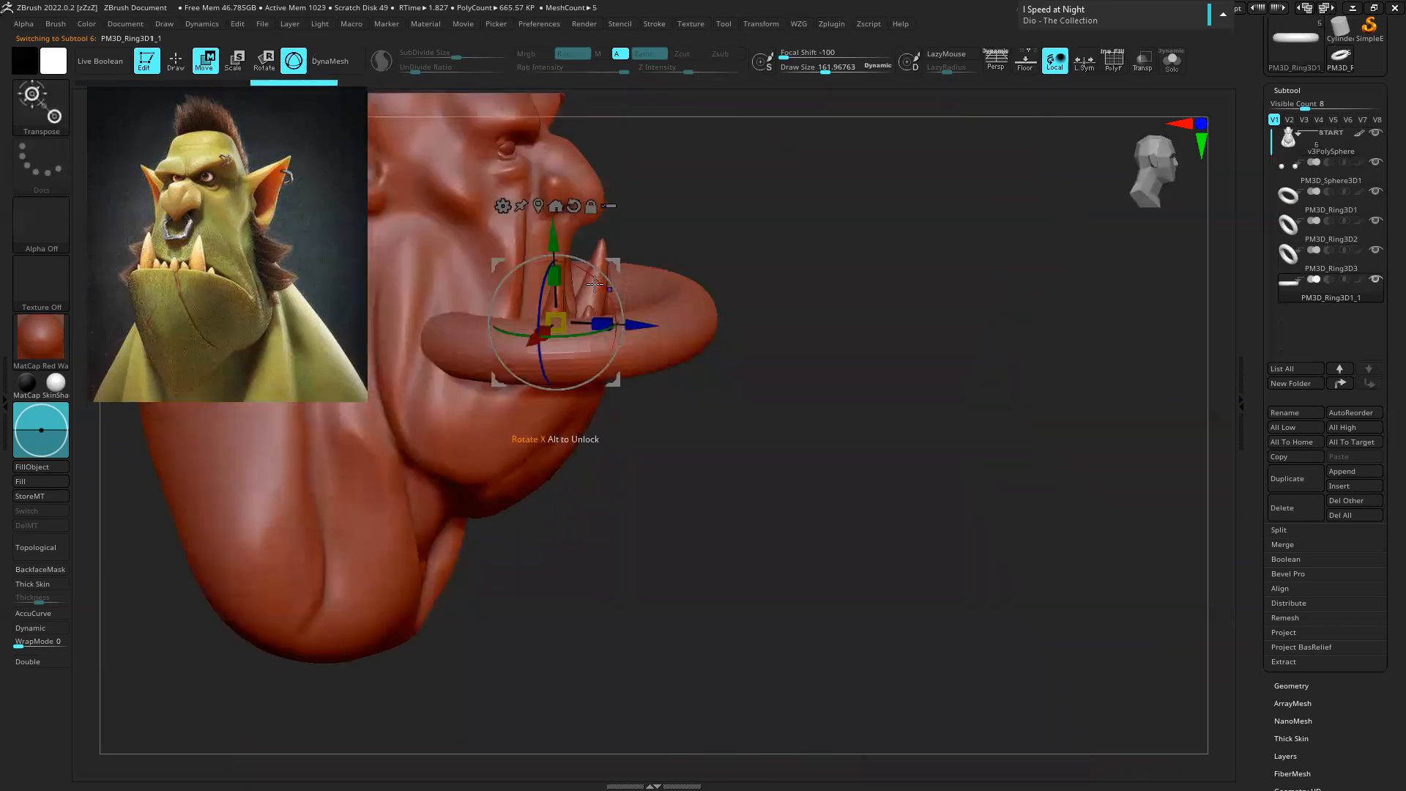
Rotate the new ring about X to face forward, scale it down and hang it centered under the nose
{"action": "left_click_drag", "start_coordinate": [595, 285], "coordinate": [594, 364]}
{"action": "left_click_drag", "start_coordinate": [784, 301], "coordinate": [703, 427]}
{"action": "left_click_drag", "start_coordinate": [683, 487], "coordinate": [684, 513]}
{"action": "left_click_drag", "start_coordinate": [623, 440], "coordinate": [843, 396]}
{"action": "left_click_drag", "start_coordinate": [744, 530], "coordinate": [763, 413]}
{"action": "mouse_move", "coordinate": [992, 323]}
{"action": "left_mouse_down"}
{"action": "mouse_move", "coordinate": [920, 329]}
{"action": "mouse_move", "coordinate": [989, 361]}
{"action": "mouse_move", "coordinate": [835, 322]}
{"action": "left_mouse_up"}
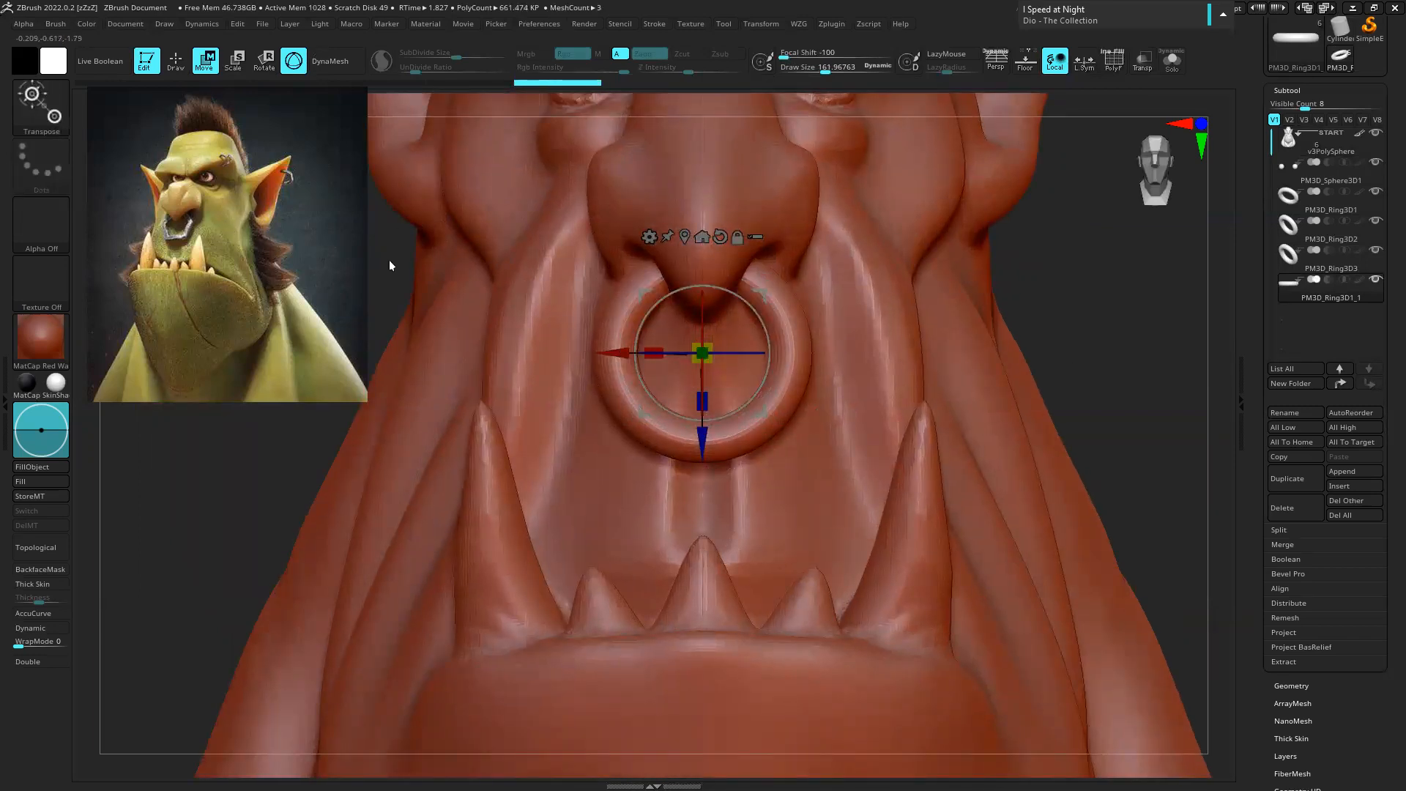
{"action": "right_click_drag", "start_coordinate": [805, 339], "coordinate": [762, 334]}
Reshape the nose ring with the Move brush at draw size about 93 into an angular form with a flat bottom edge
{"action": "left_click", "coordinate": [171, 62]}
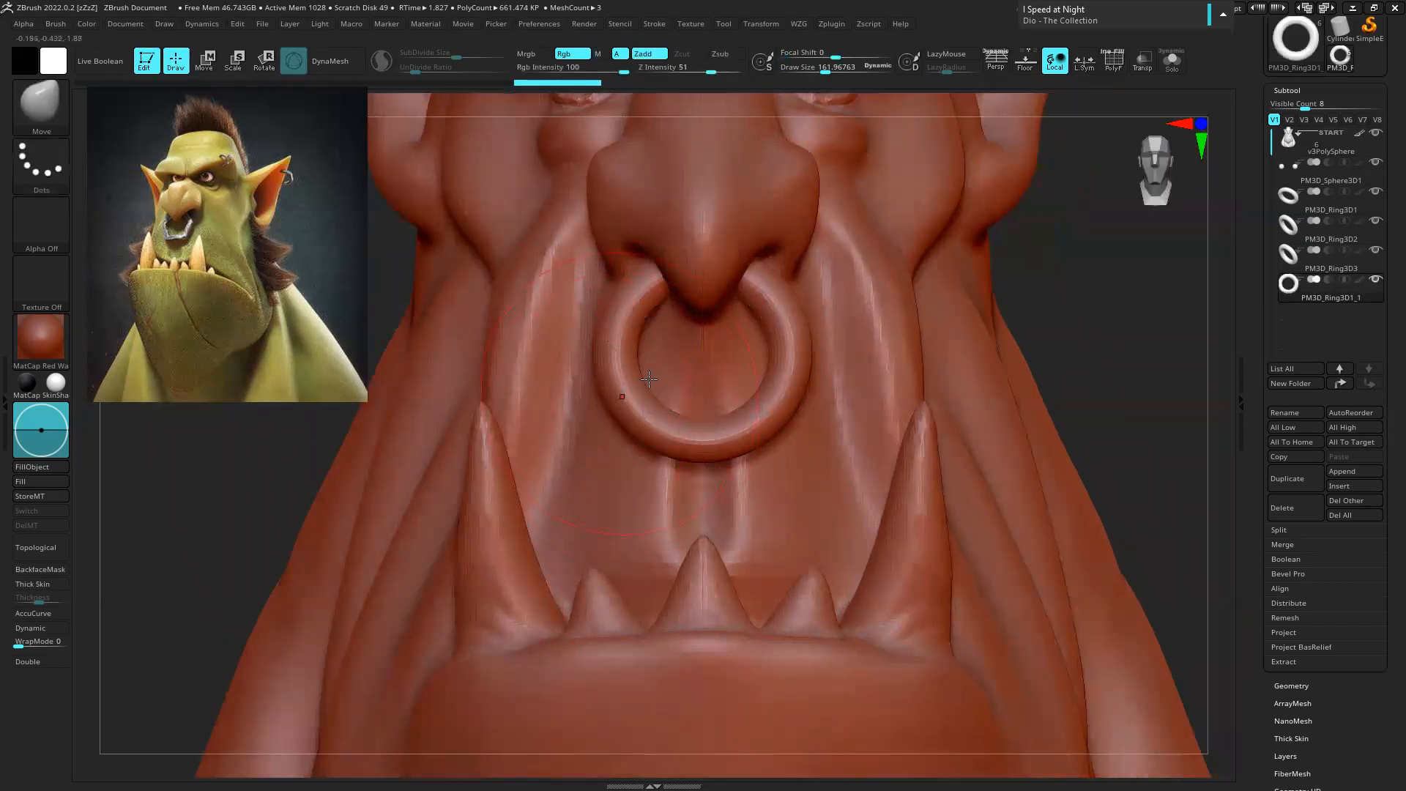
{"action": "key", "text": "s"}
{"action": "mouse_move", "coordinate": [638, 410]}
{"action": "left_mouse_down"}
{"action": "mouse_move", "coordinate": [624, 411]}
{"action": "mouse_move", "coordinate": [647, 410]}
{"action": "mouse_move", "coordinate": [660, 437]}
{"action": "mouse_move", "coordinate": [709, 443]}
{"action": "left_mouse_up"}
{"action": "mouse_move", "coordinate": [663, 318]}
{"action": "left_mouse_down"}
{"action": "mouse_move", "coordinate": [655, 302]}
{"action": "mouse_move", "coordinate": [672, 290]}
{"action": "left_mouse_up"}
{"action": "left_click_drag", "start_coordinate": [609, 367], "coordinate": [731, 404]}
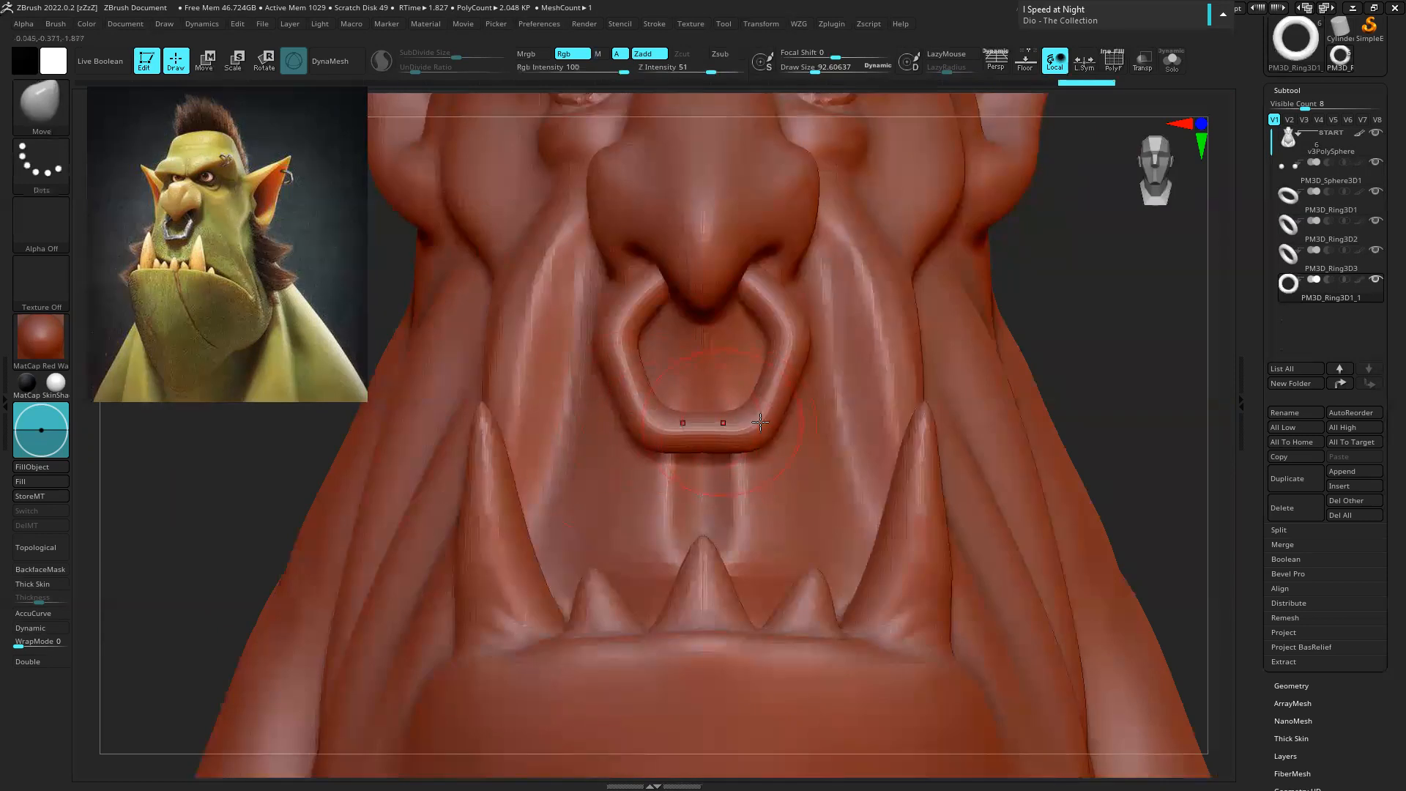
{"action": "right_click_drag", "start_coordinate": [769, 363], "coordinate": [827, 431], "text": "ctrl"}
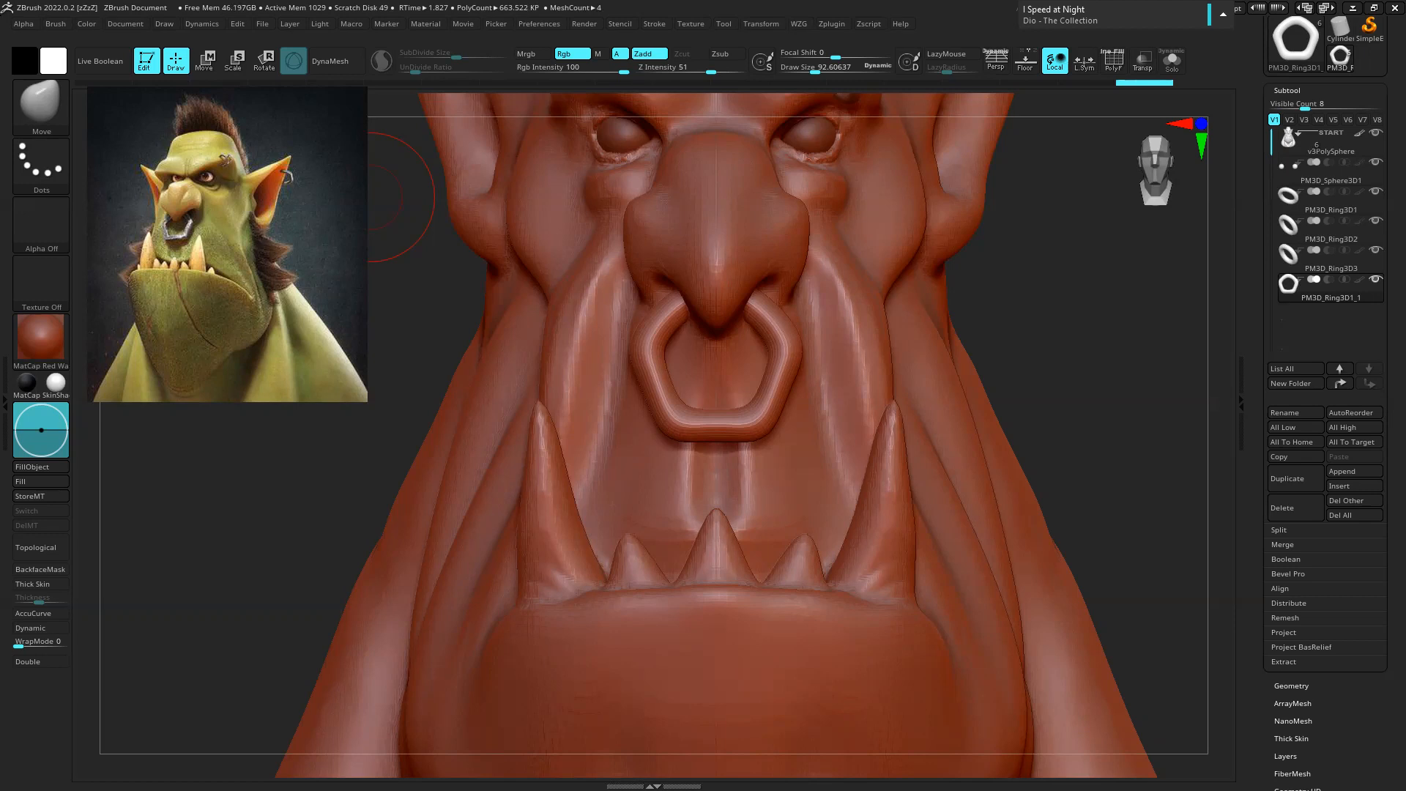
Bring up the screen annotation toolbar, switch to Adobe Illustrator and create a new blank square document
{"action": "mouse_move", "coordinate": [123, 382]}
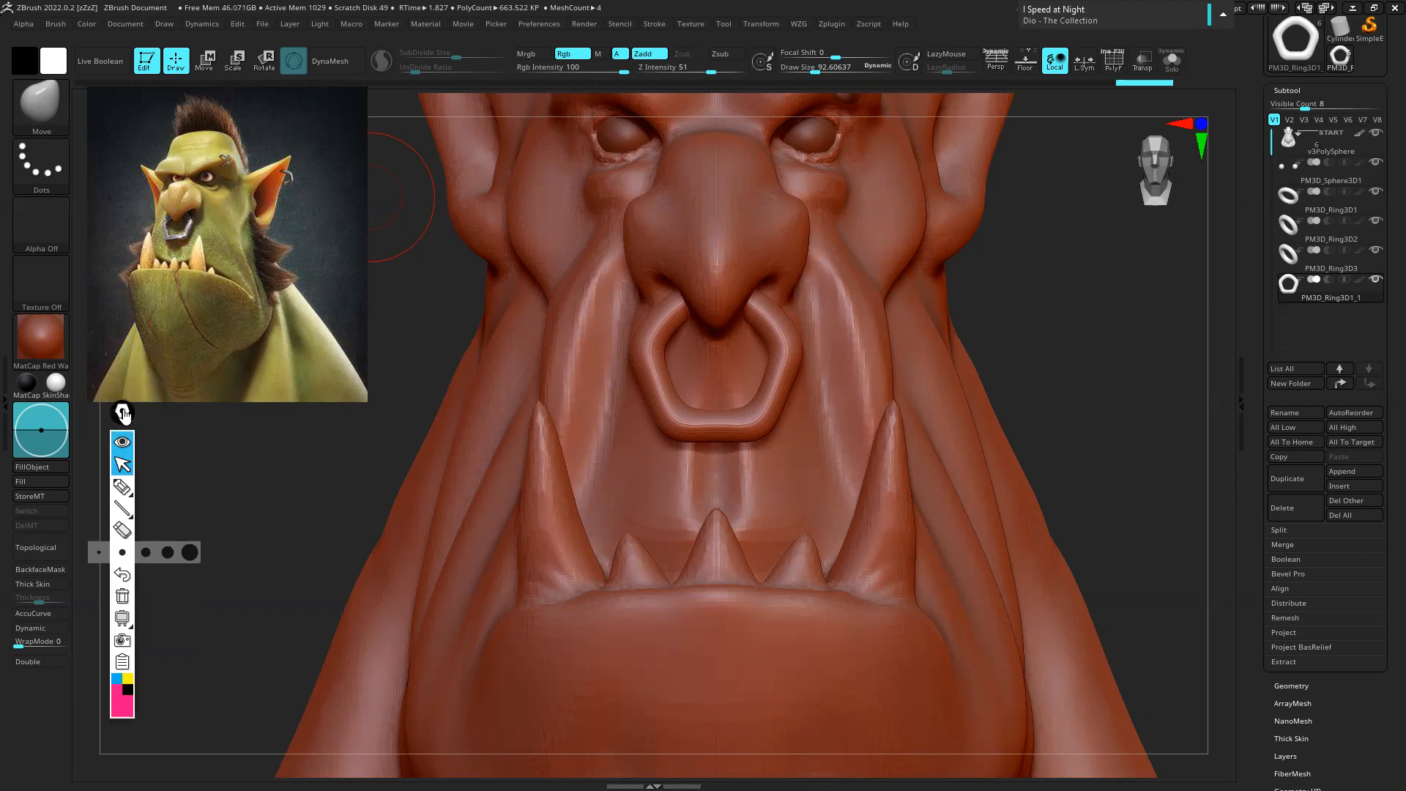
{"action": "left_click_drag", "start_coordinate": [122, 412], "coordinate": [123, 418]}
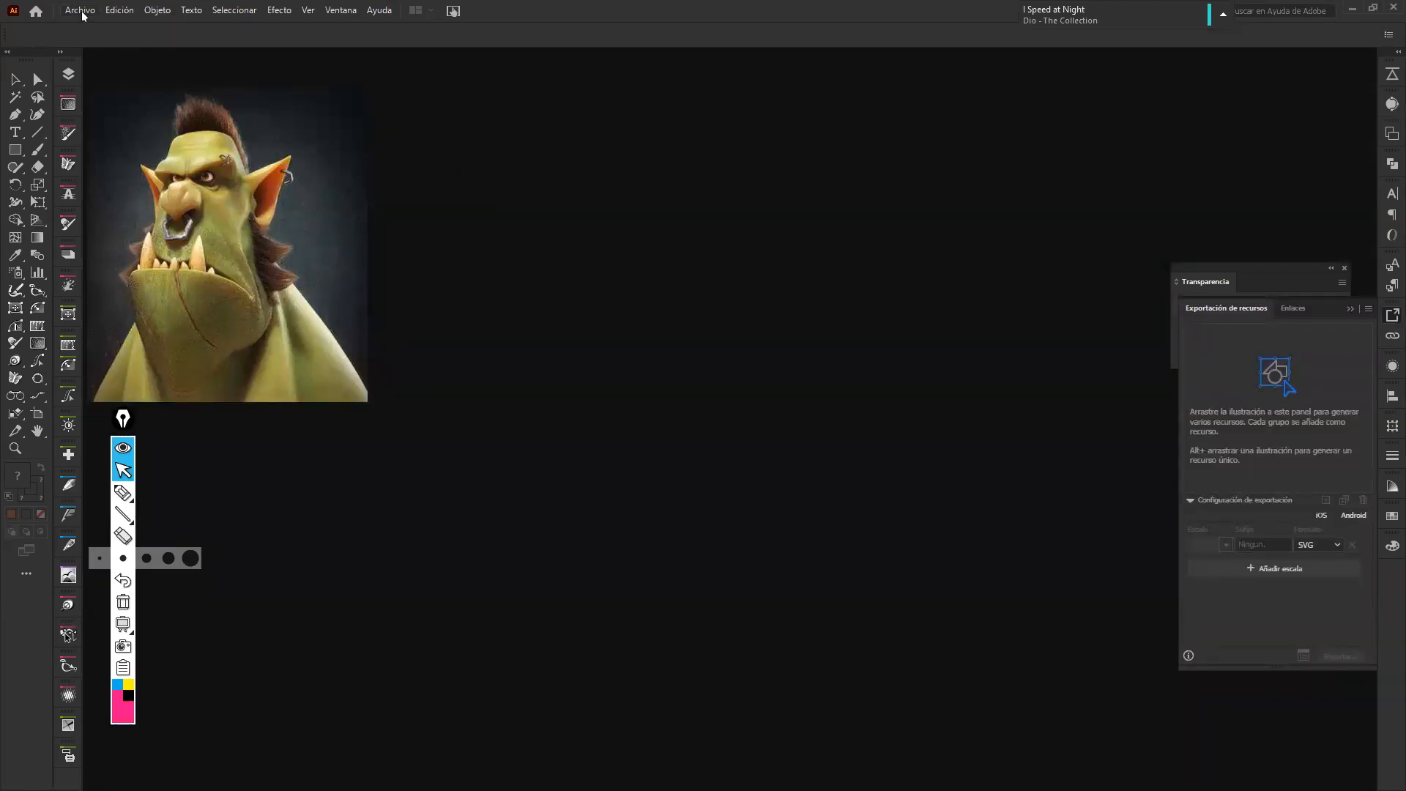
{"action": "left_click", "coordinate": [79, 10]}
{"action": "left_click", "coordinate": [603, 326]}
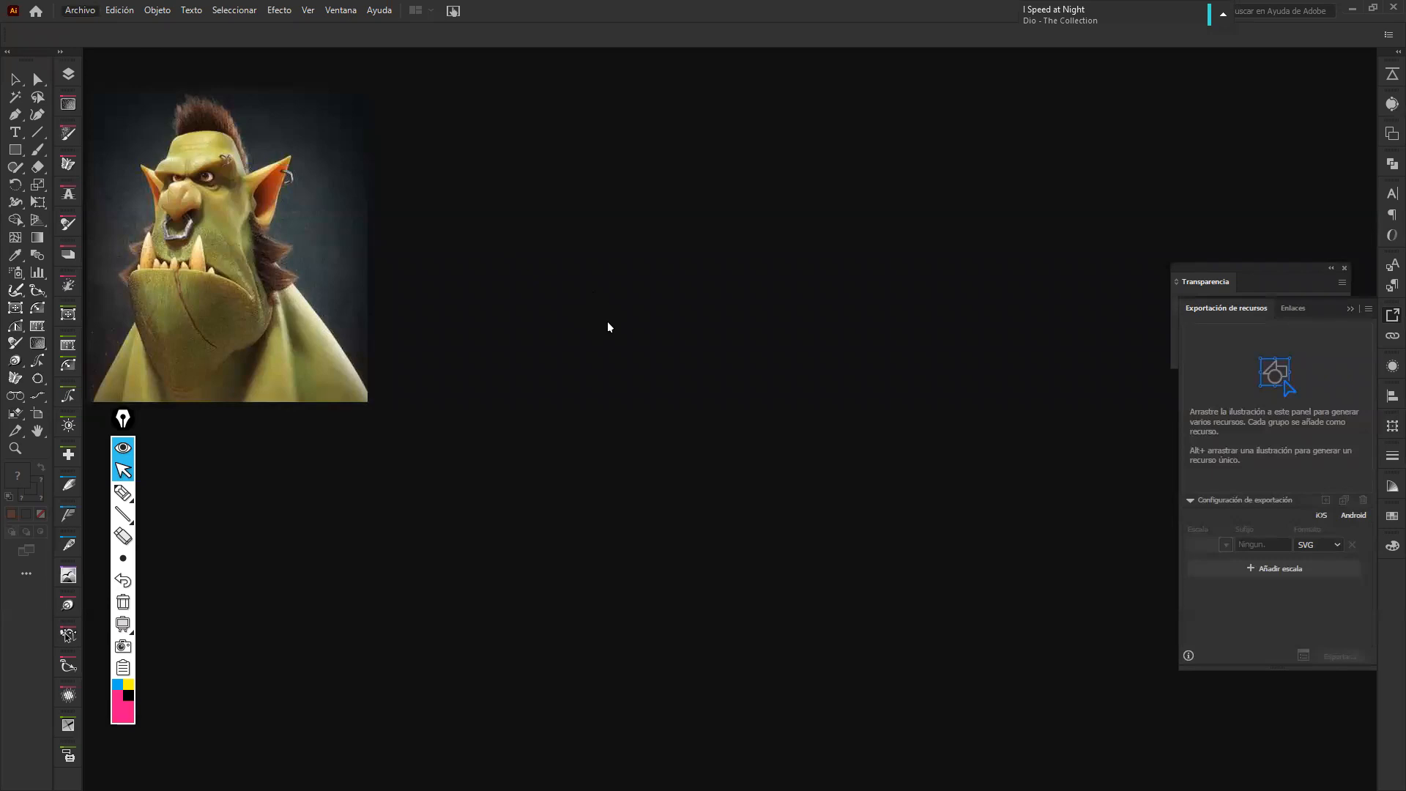
{"action": "key", "text": "ctrl+n"}
{"action": "left_click", "coordinate": [798, 586]}
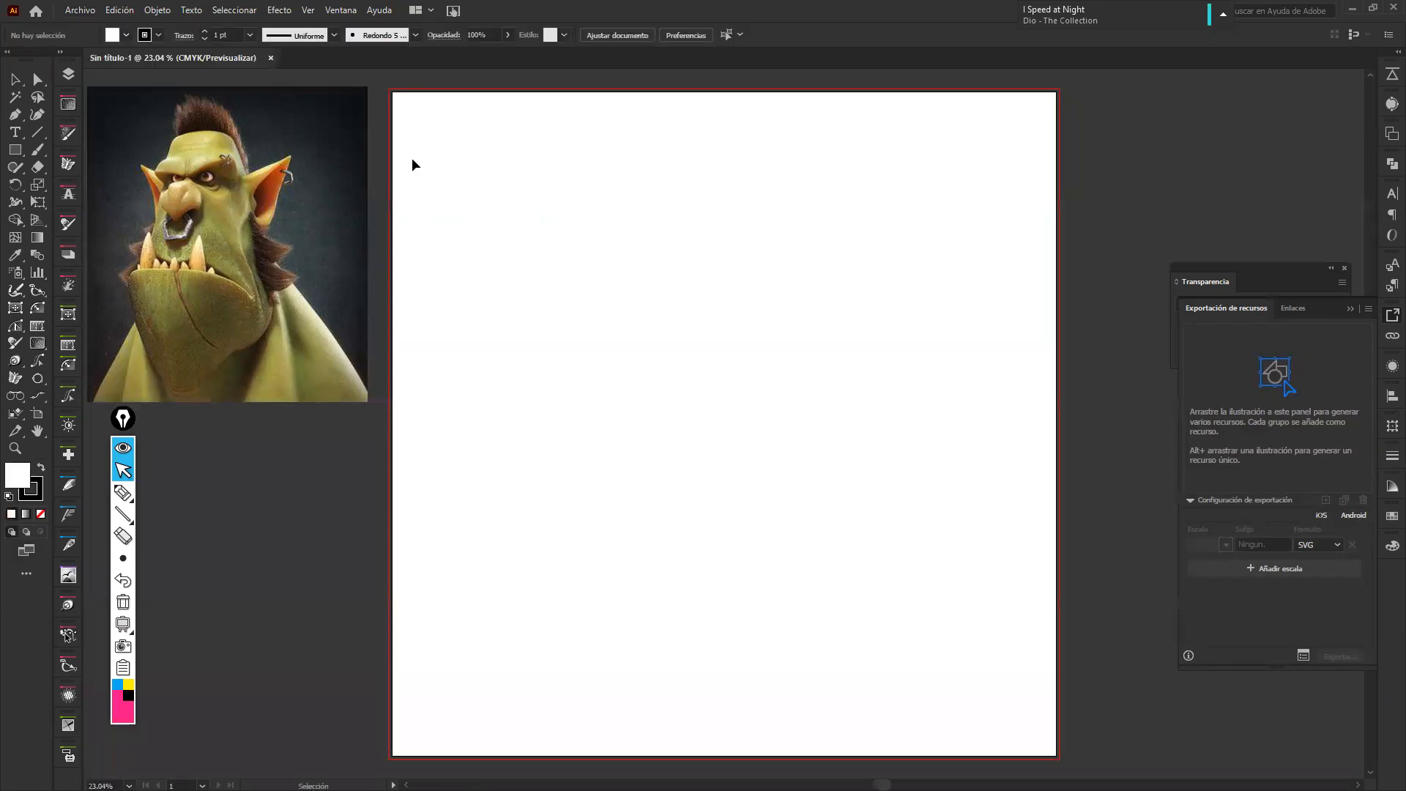
Change the document's color mode from CMYK to RGB
{"action": "left_click", "coordinate": [87, 10]}
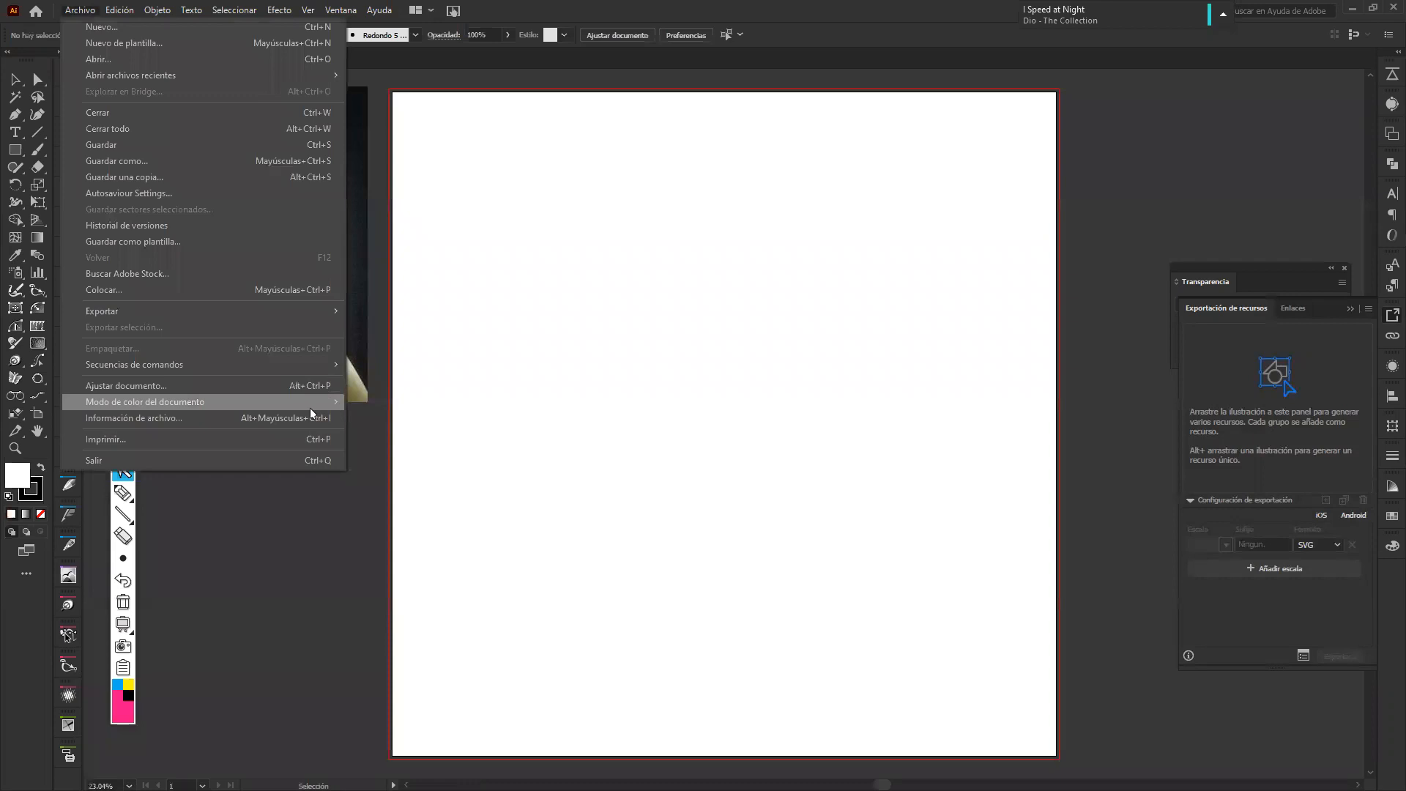
{"action": "mouse_move", "coordinate": [333, 403]}
{"action": "left_click", "coordinate": [413, 416]}
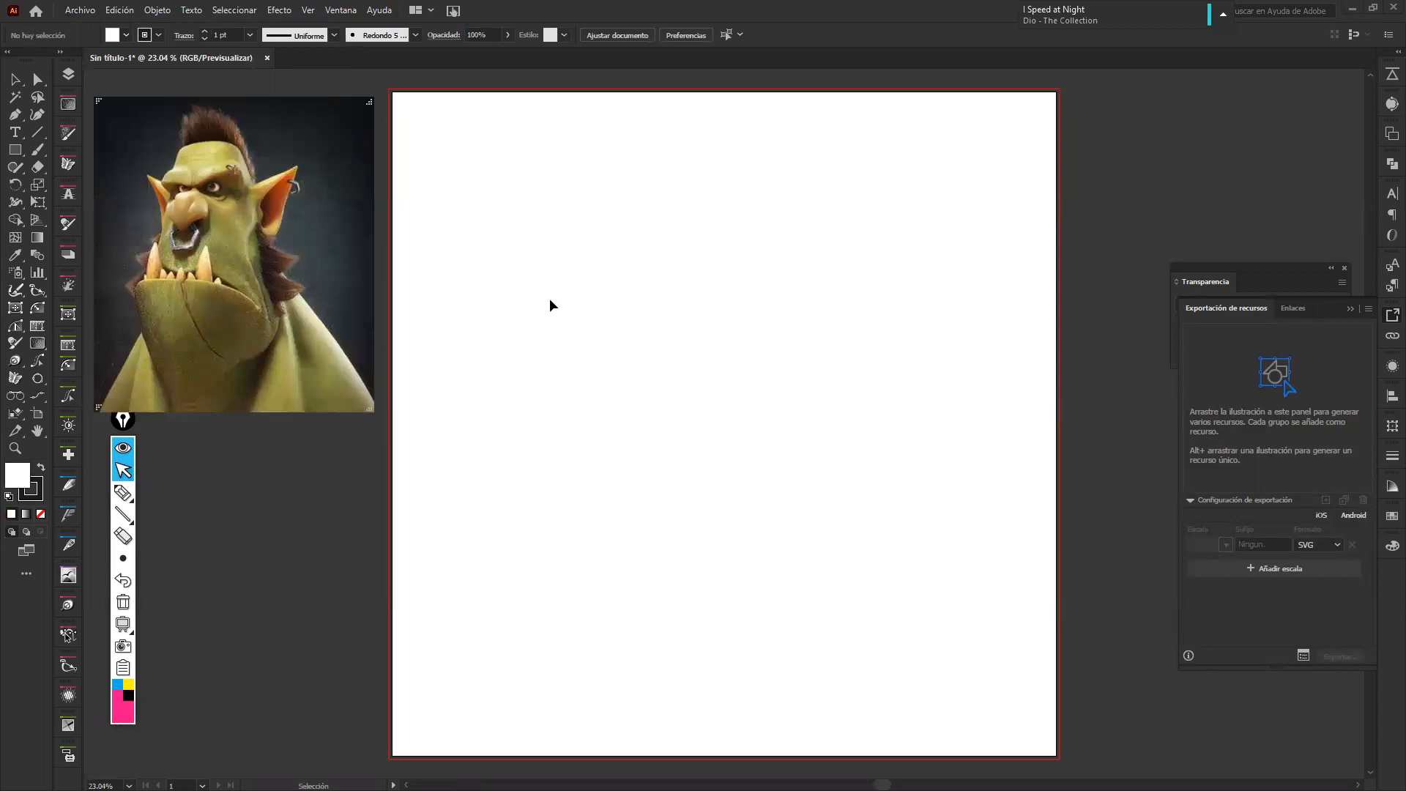
Create a five-sided polygon with a radius of 11.4991 cm in the upper part of the artboard
{"action": "left_click", "coordinate": [23, 150]}
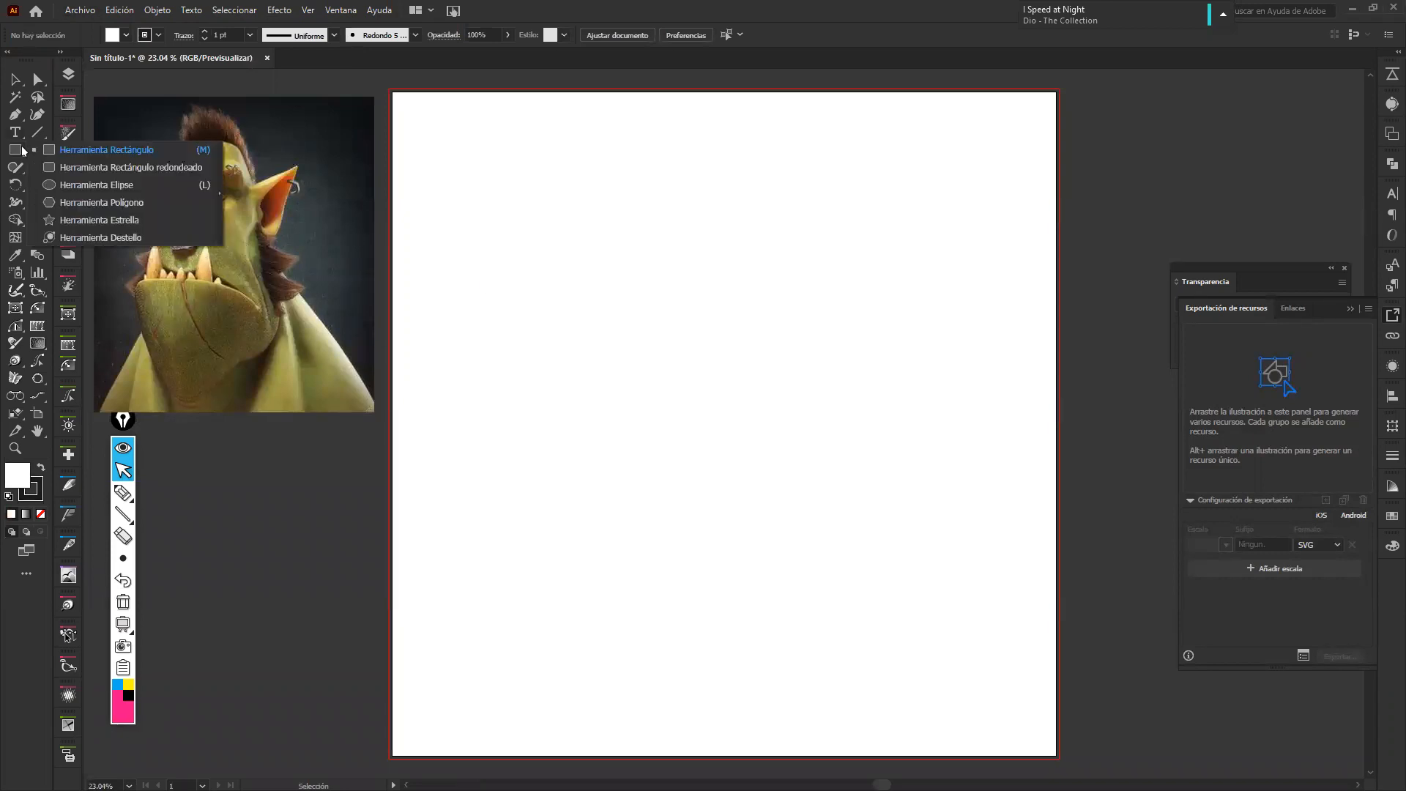
{"action": "left_click", "coordinate": [95, 202]}
{"action": "left_click_drag", "start_coordinate": [559, 218], "coordinate": [608, 293]}
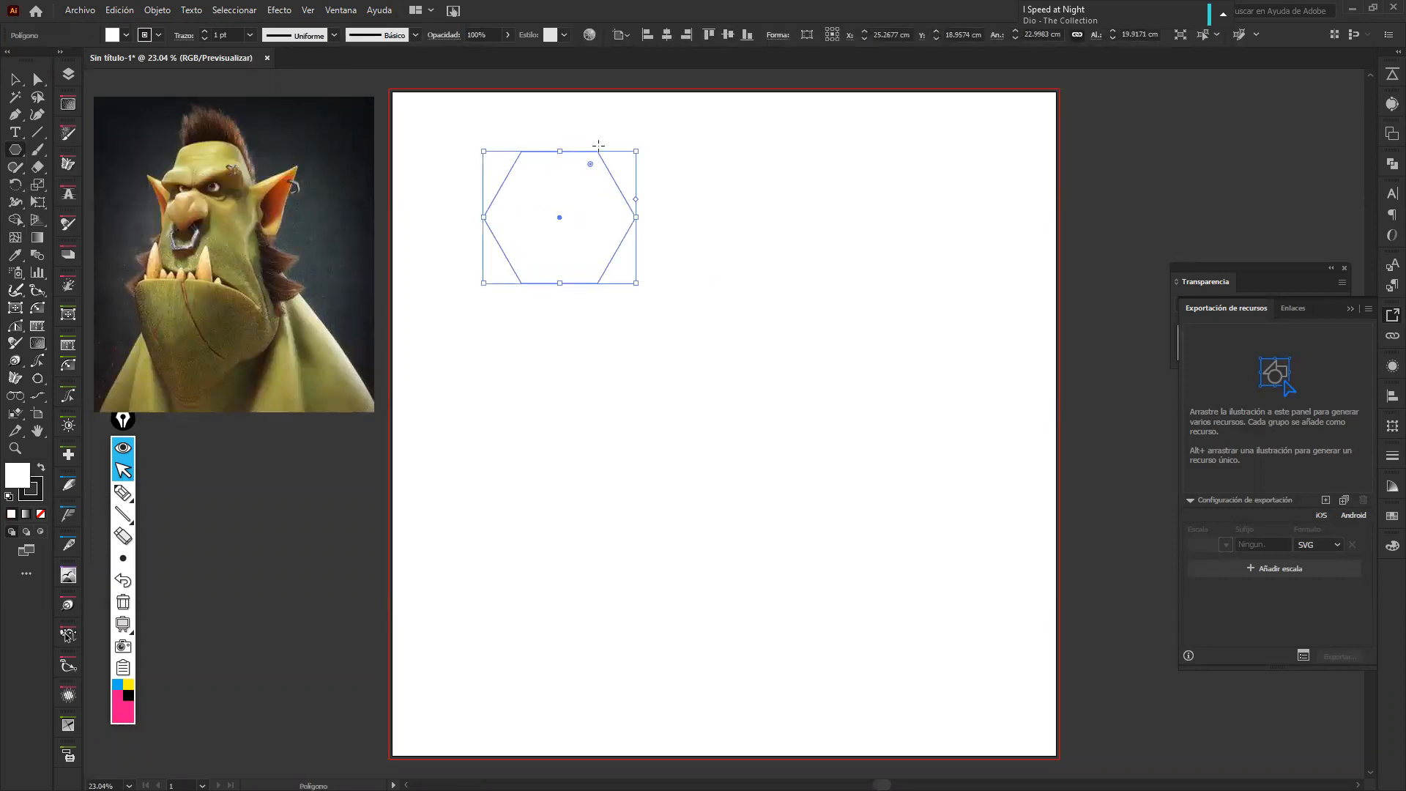
{"action": "key", "text": "Delete"}
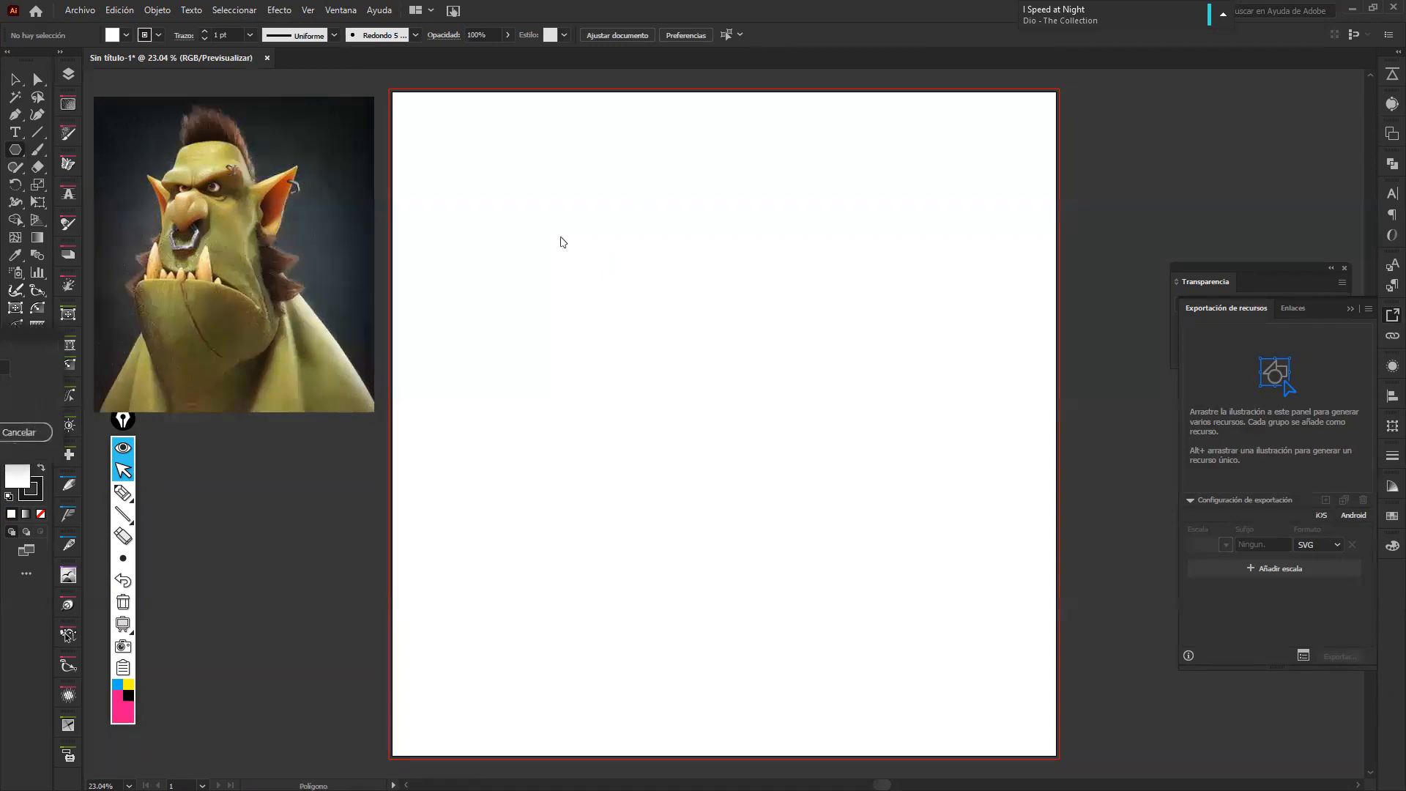
{"action": "left_click", "coordinate": [870, 299]}
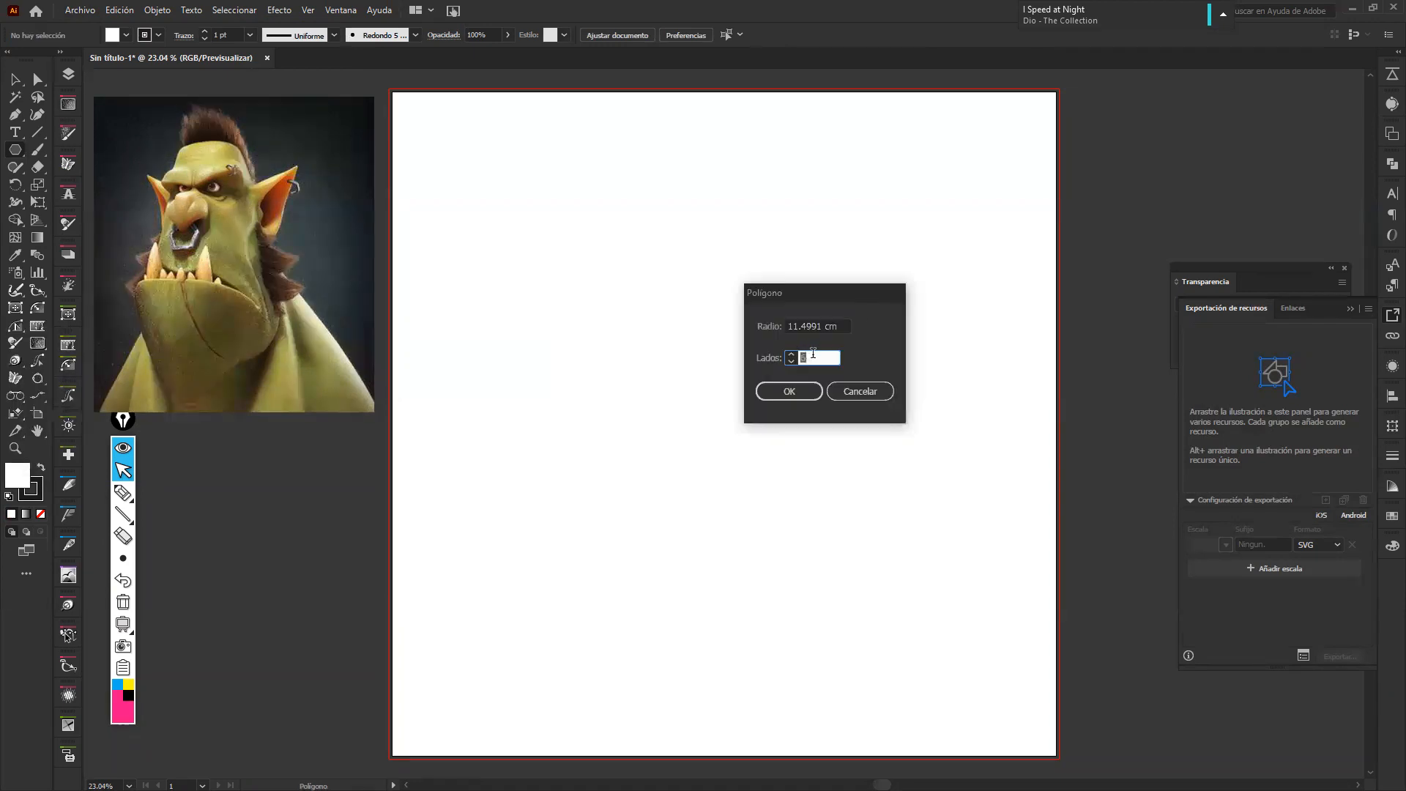
{"action": "left_click", "coordinate": [791, 362]}
{"action": "left_click", "coordinate": [803, 391]}
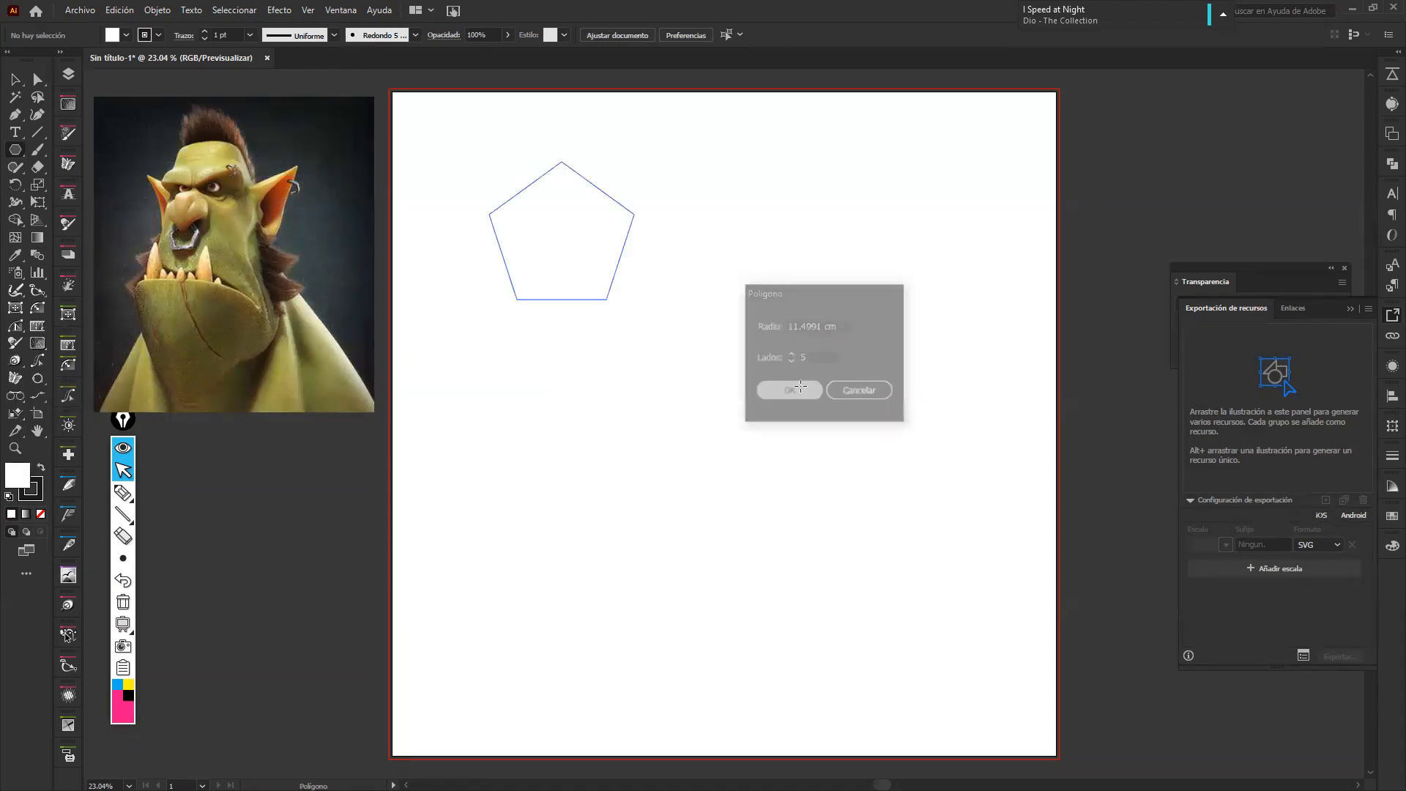
Set the pentagon's stroke weight to 76 pt
{"action": "left_click", "coordinate": [16, 81]}
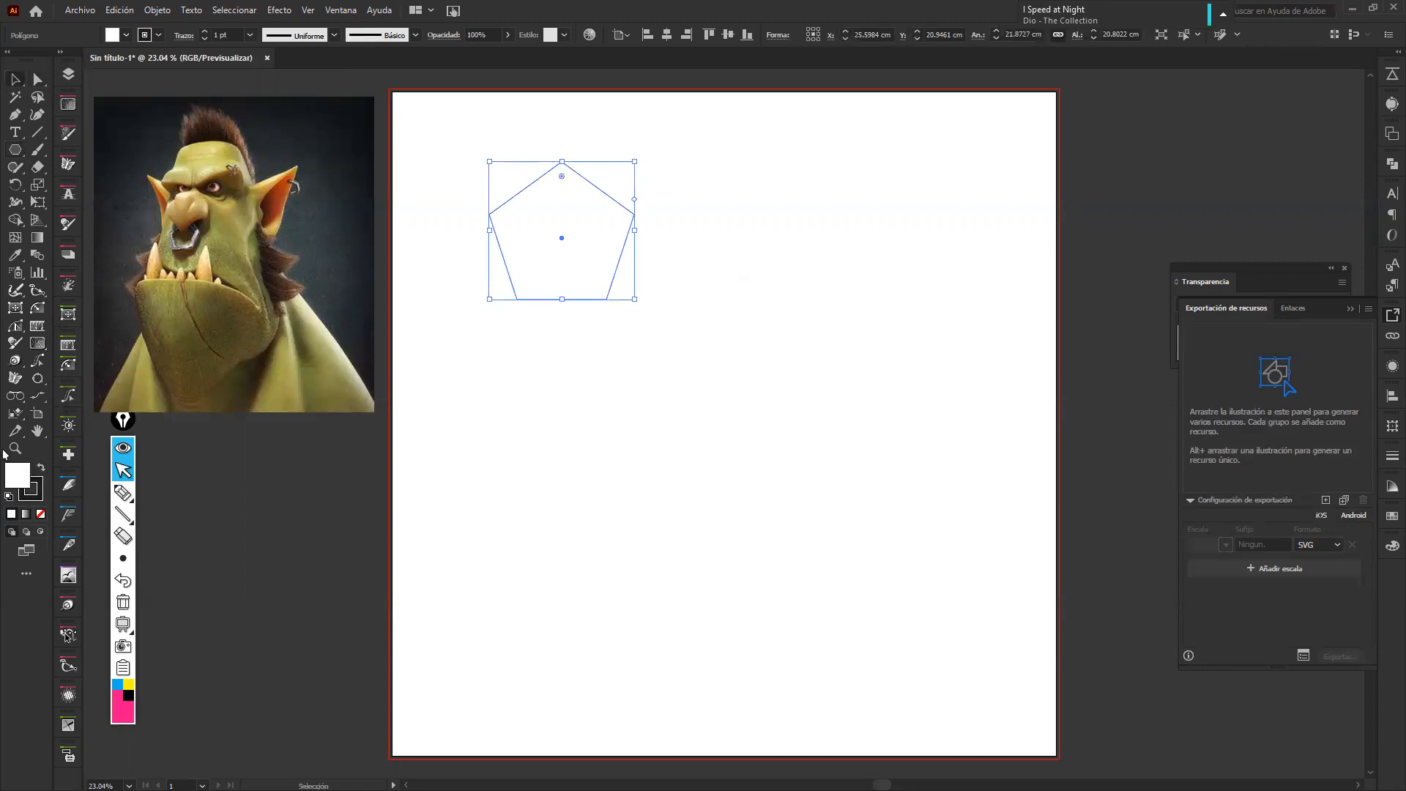
{"action": "key", "text": "z"}
{"action": "left_click", "coordinate": [580, 220]}
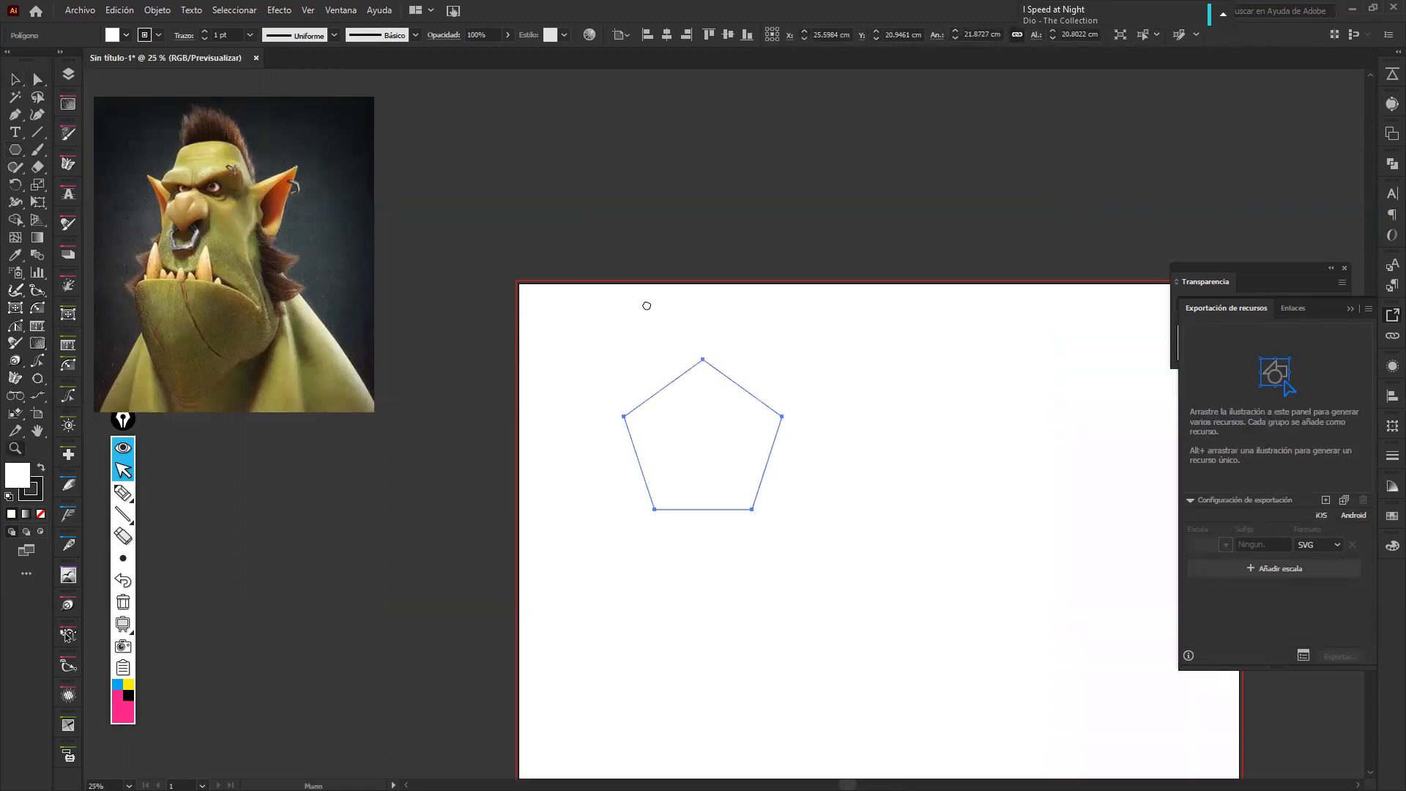
{"action": "key", "text": "space"}
{"action": "left_click_drag", "start_coordinate": [647, 305], "coordinate": [595, 136]}
{"action": "left_click", "coordinate": [15, 79]}
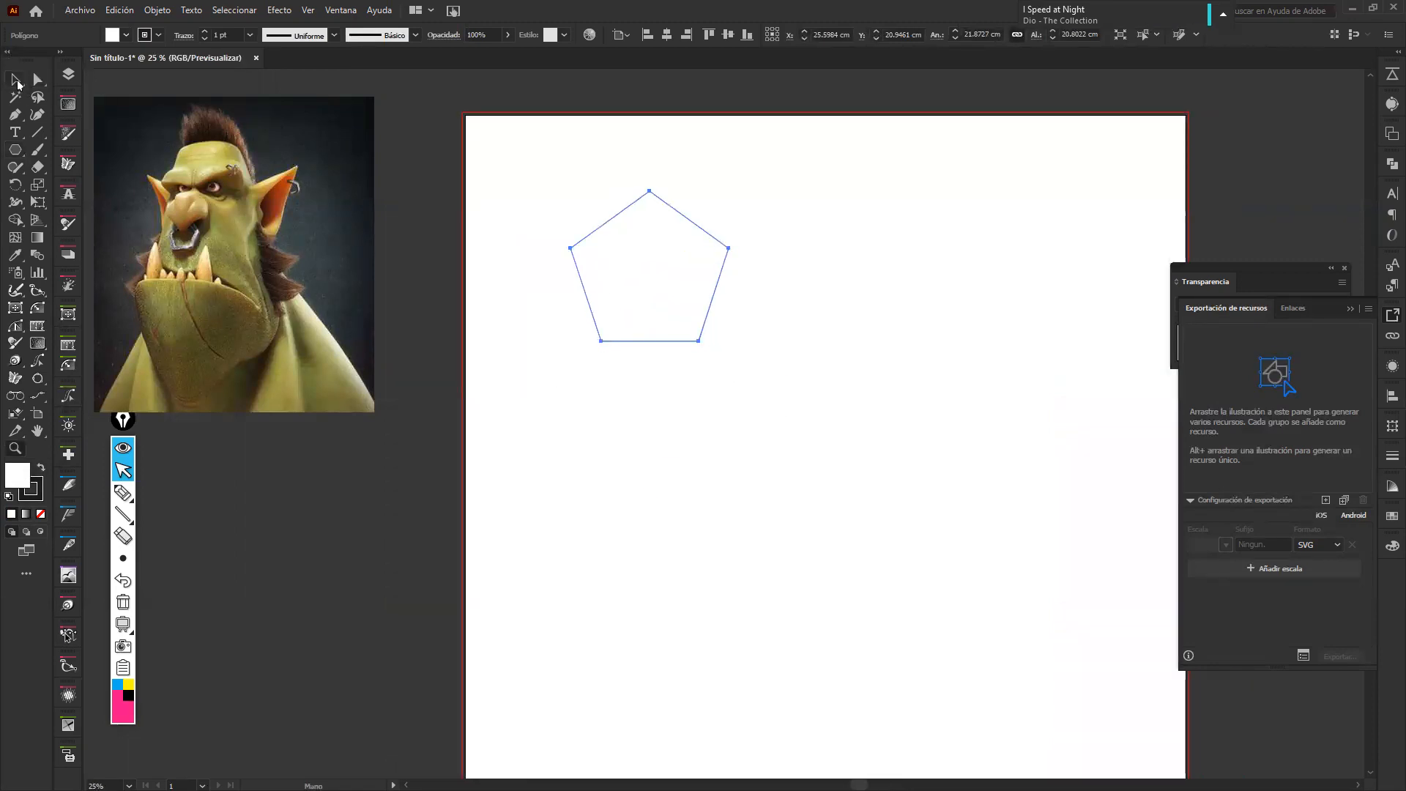
{"action": "left_click", "coordinate": [39, 492]}
{"action": "left_click", "coordinate": [205, 31]}
{"action": "left_click", "coordinate": [204, 31]}
{"action": "left_click", "coordinate": [205, 32]}
{"action": "left_click", "coordinate": [204, 32]}
{"action": "left_click", "coordinate": [205, 32]}
{"action": "left_click", "coordinate": [204, 32]}
{"action": "left_click", "coordinate": [204, 32]}
{"action": "left_click", "coordinate": [205, 32]}
{"action": "left_click", "coordinate": [205, 32]}
{"action": "left_click", "coordinate": [205, 32]}
{"action": "left_click", "coordinate": [204, 32]}
{"action": "left_click", "coordinate": [204, 32]}
{"action": "left_click", "coordinate": [205, 31]}
{"action": "left_click", "coordinate": [204, 32]}
{"action": "left_click", "coordinate": [204, 31]}
{"action": "left_click", "coordinate": [204, 31]}
{"action": "left_click", "coordinate": [204, 32]}
{"action": "left_click", "coordinate": [204, 31]}
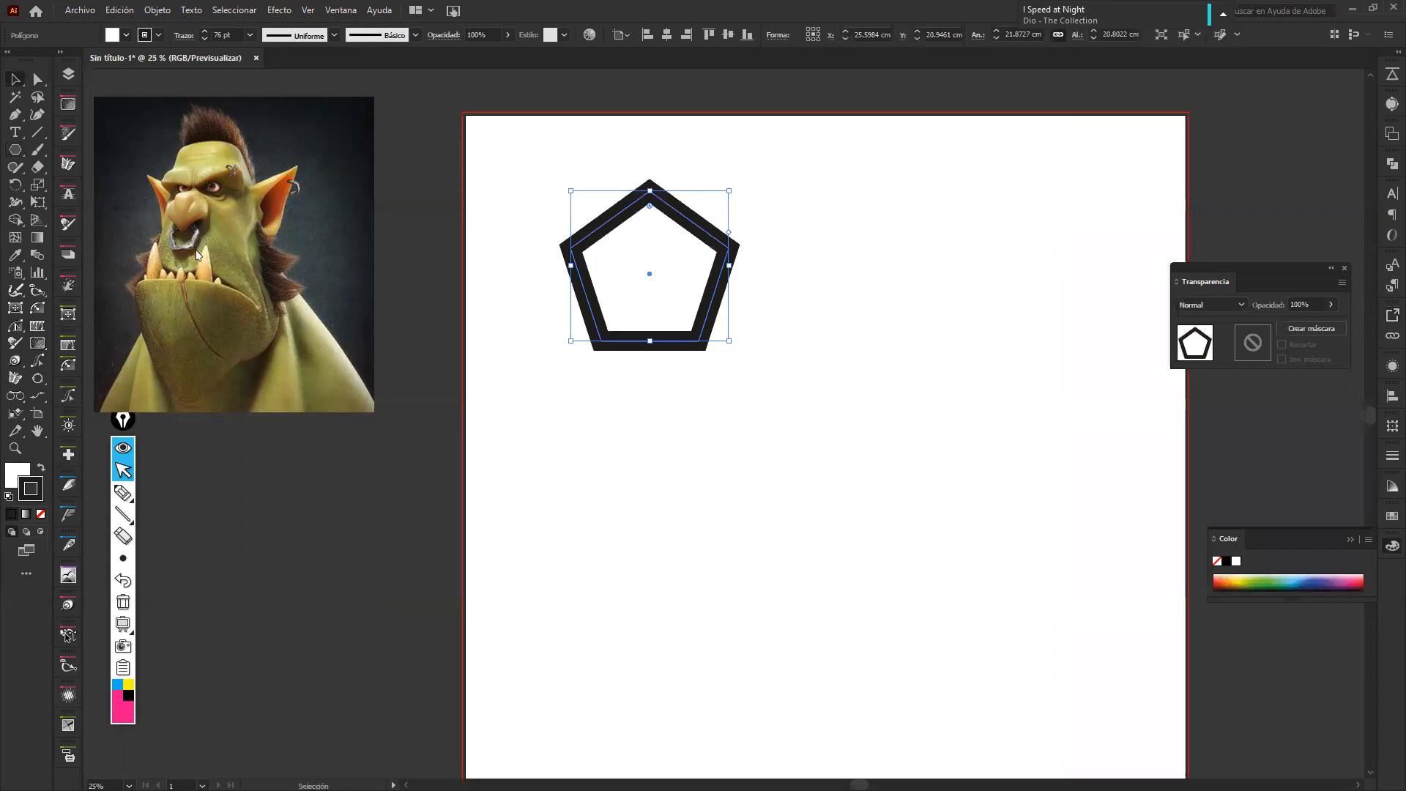
Round all corners of the pentagon to a radius of about 1.06 cm and deselect it
{"action": "left_click", "coordinate": [37, 78]}
{"action": "left_click_drag", "start_coordinate": [584, 258], "coordinate": [580, 254]}
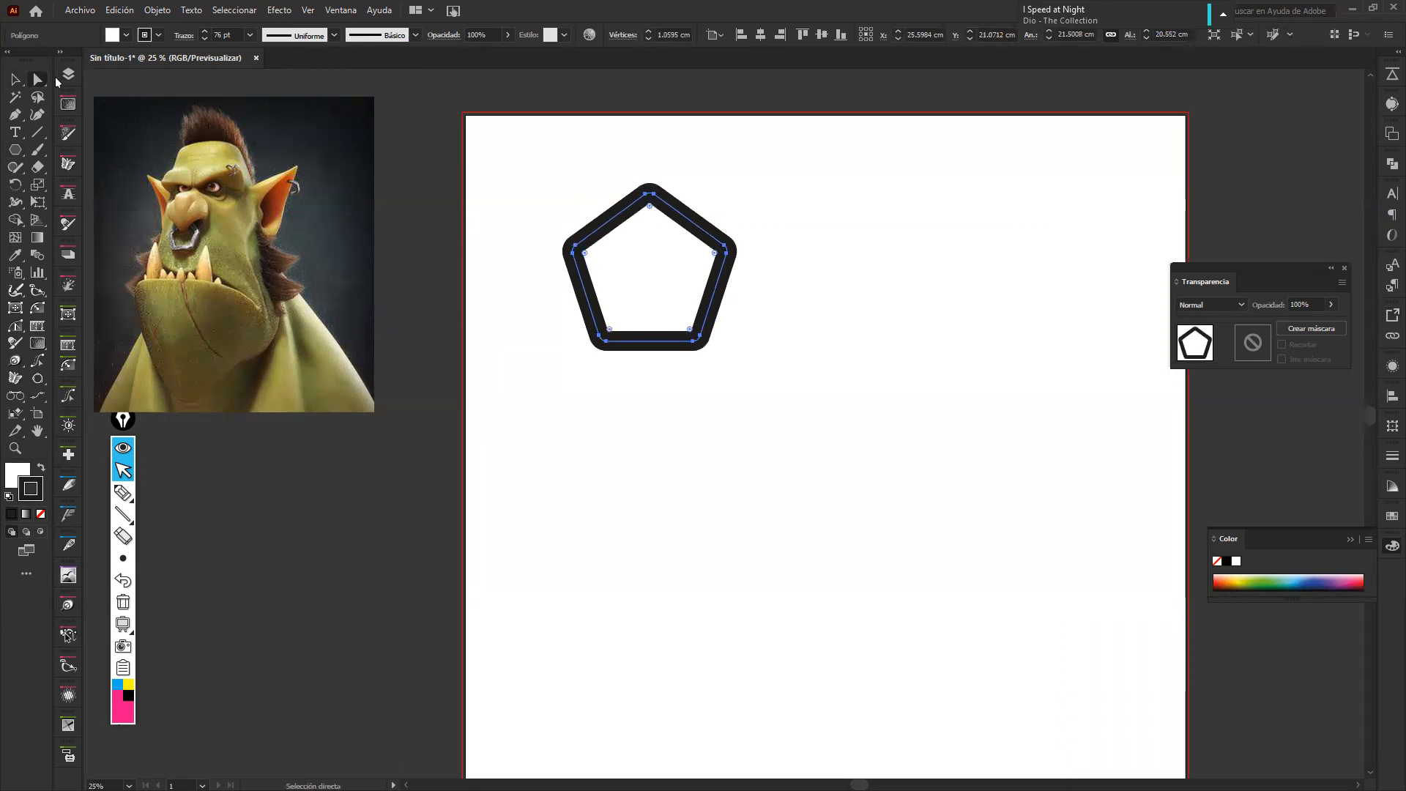
{"action": "left_click", "coordinate": [14, 80]}
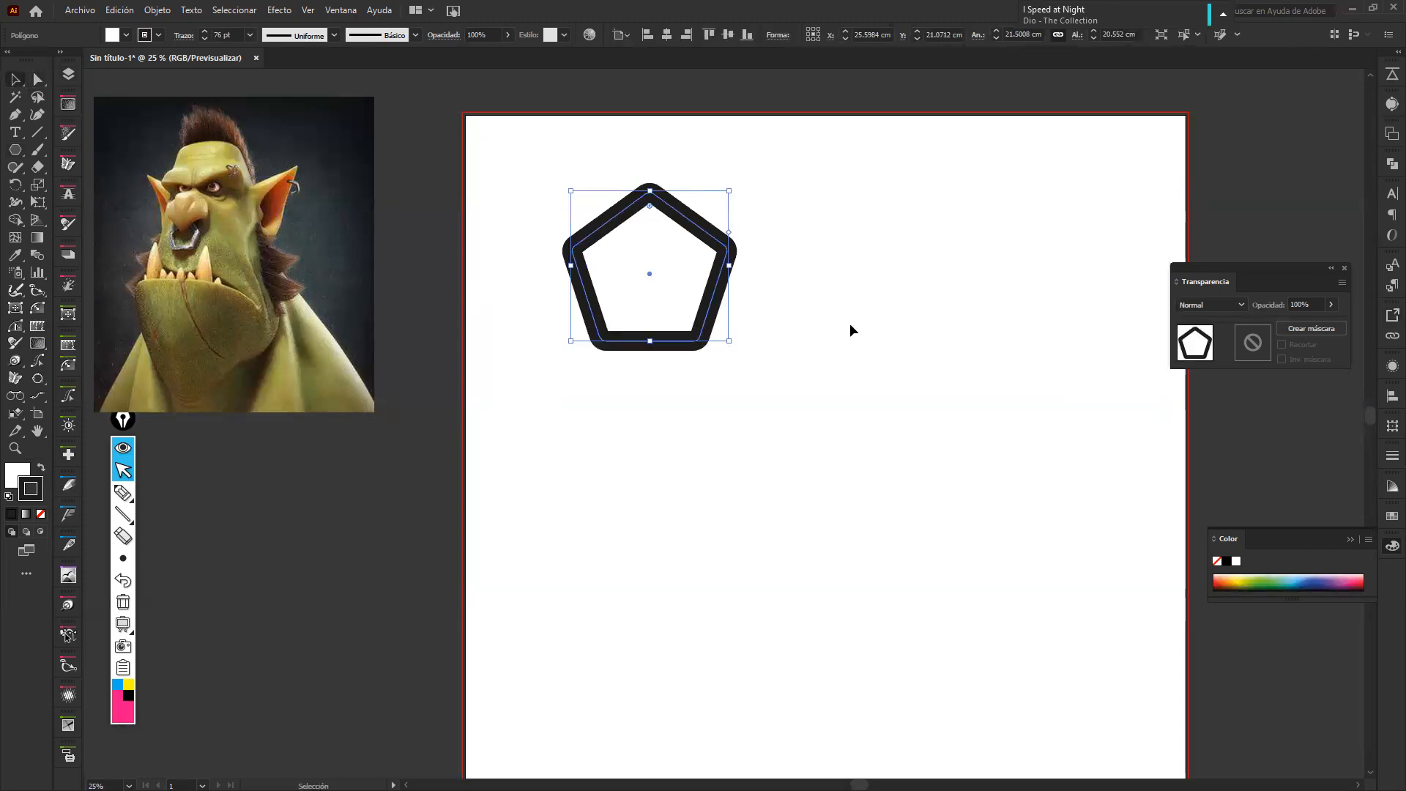
{"action": "left_click", "coordinate": [835, 309]}
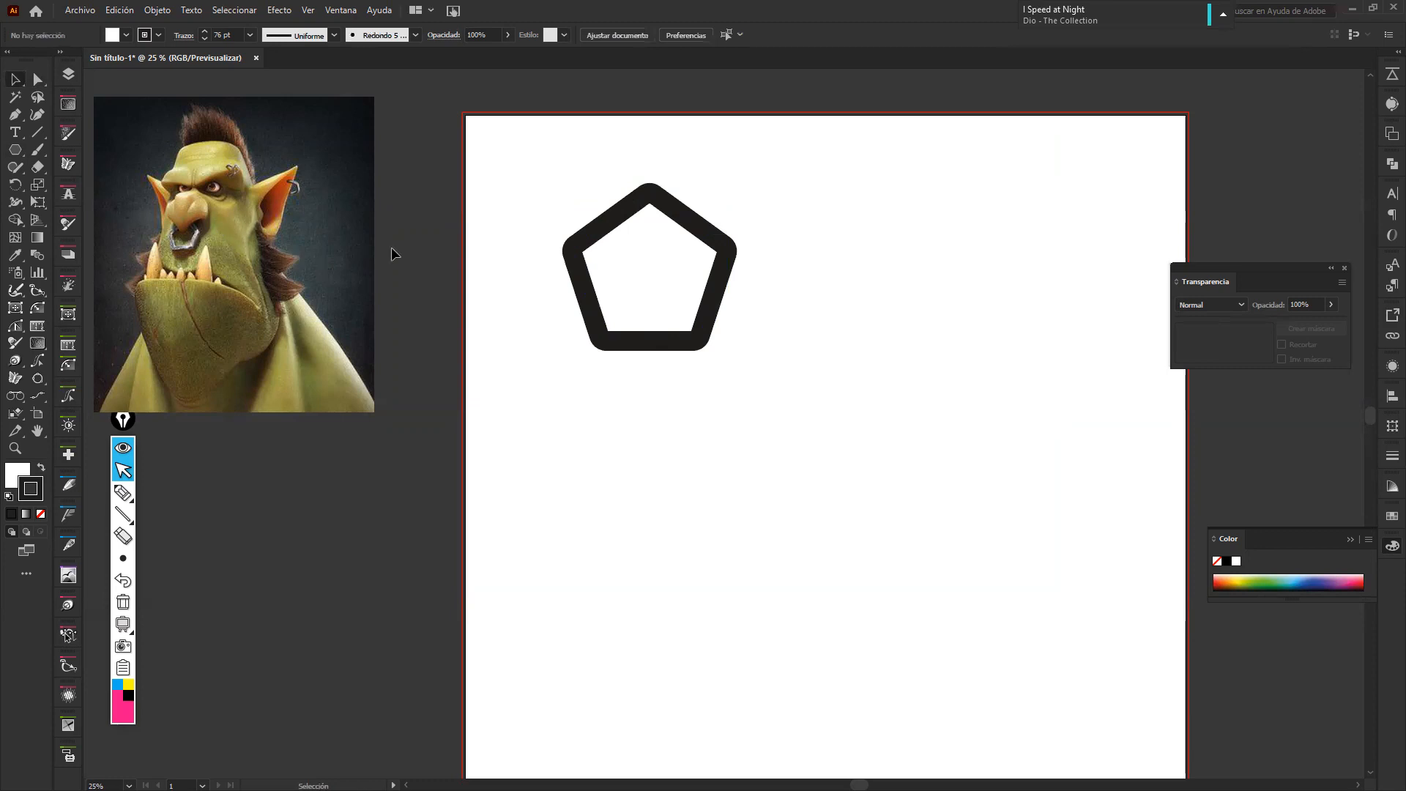
Select the rounded pentagon and increase its stroke weight to 78 pt
{"action": "key", "text": "z"}
{"action": "left_click_drag", "start_coordinate": [694, 253], "coordinate": [722, 244]}
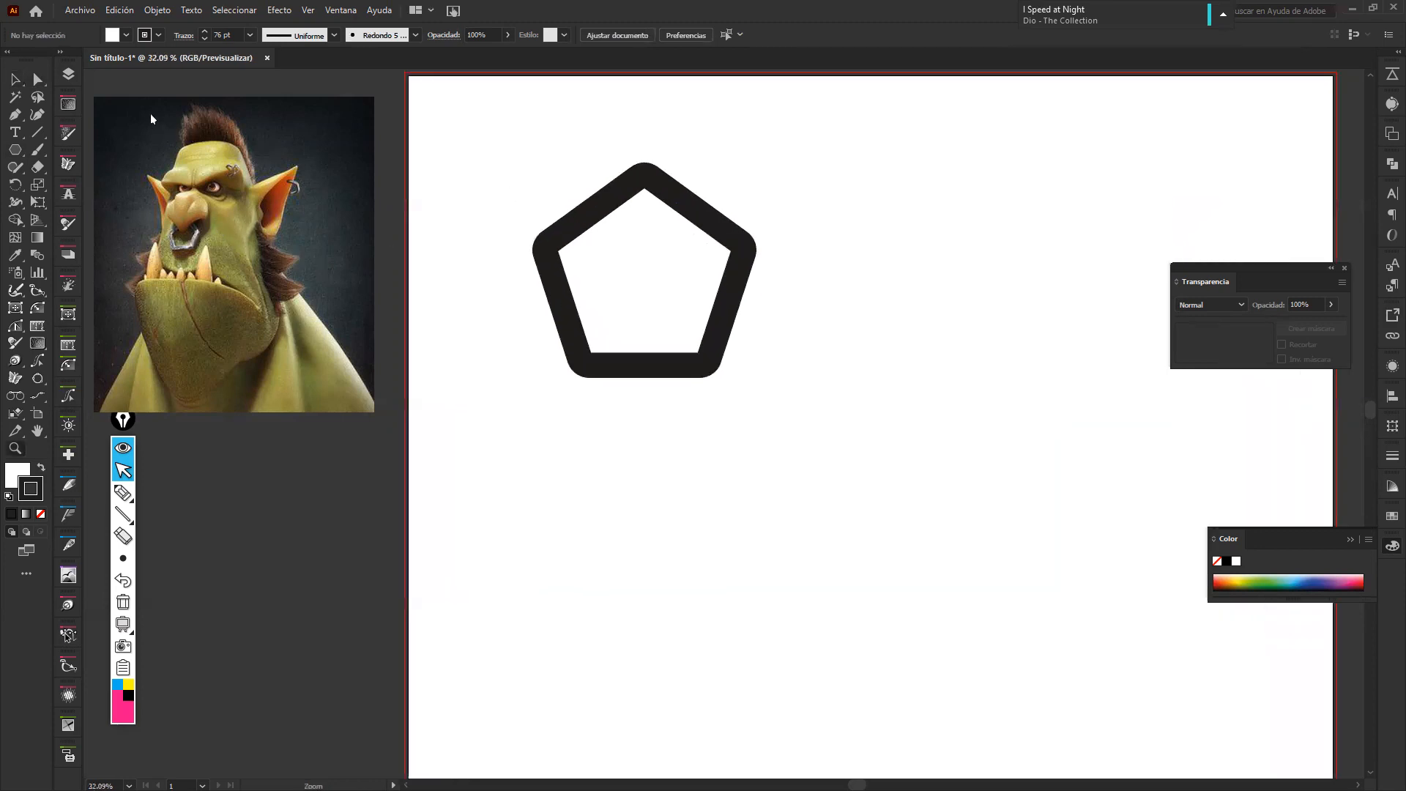
{"action": "key", "text": "v"}
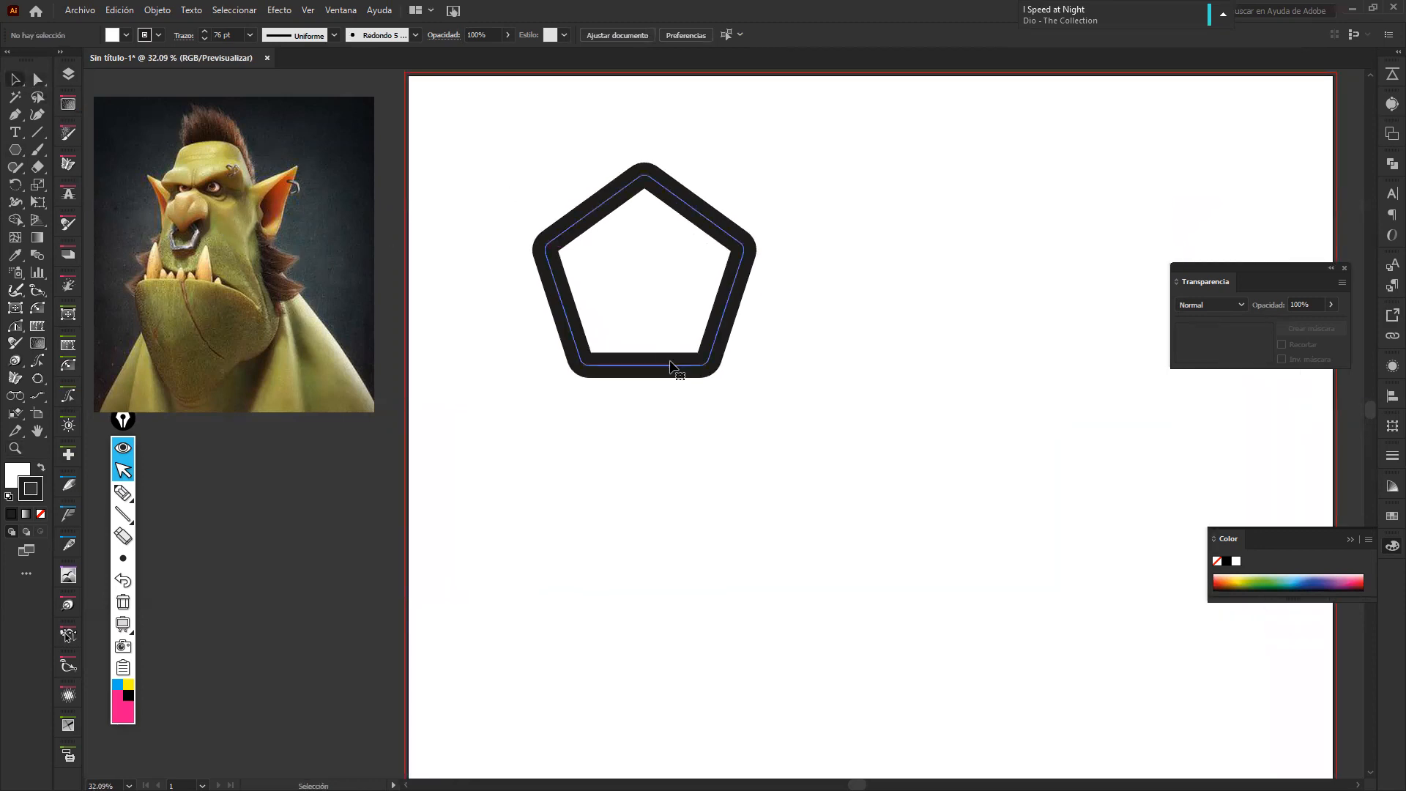
{"action": "left_click", "coordinate": [671, 366]}
{"action": "left_click", "coordinate": [205, 32]}
{"action": "left_click", "coordinate": [205, 31]}
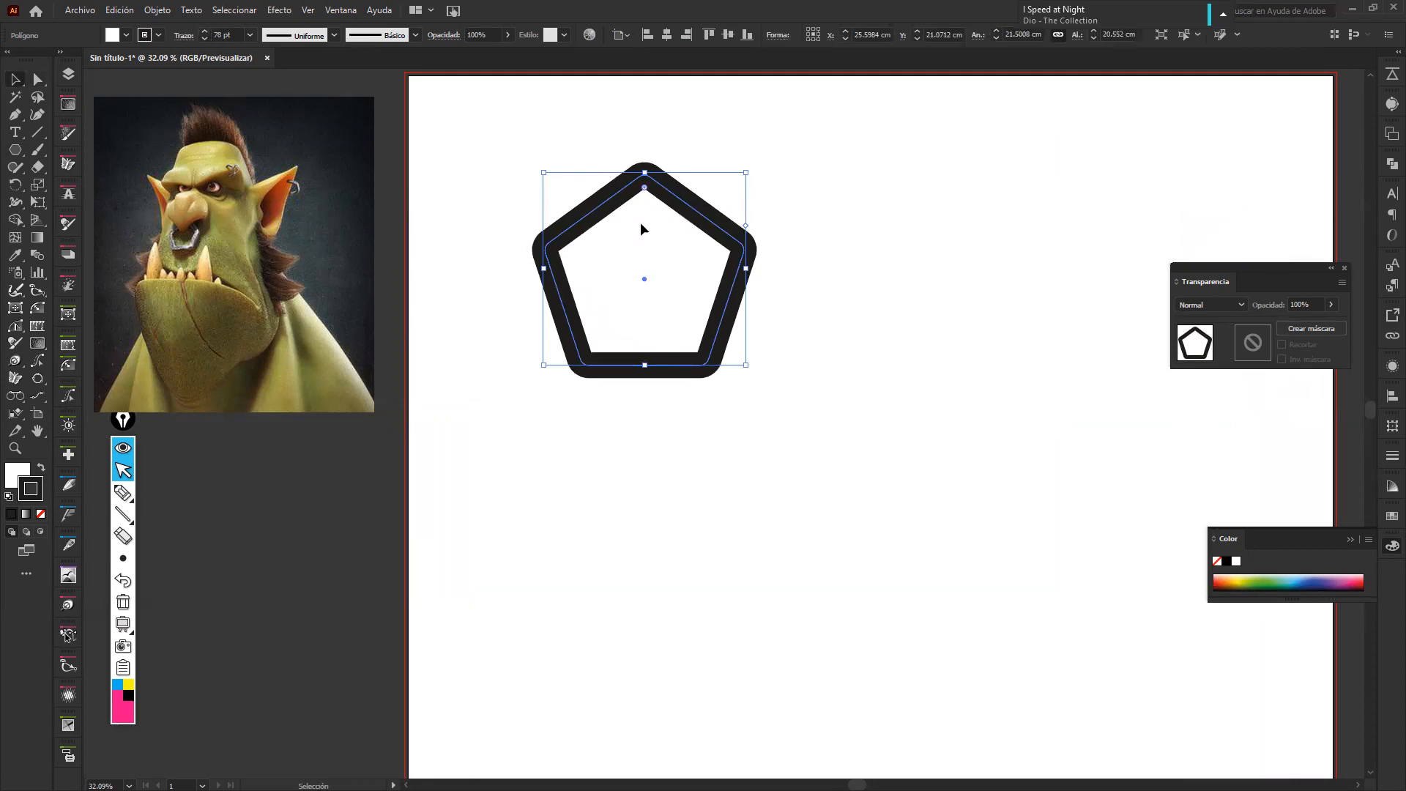
Outline the rounded pentagon's stroke to convert it into a filled shape, leaving nothing selected
{"action": "left_click", "coordinate": [896, 209]}
{"action": "left_click", "coordinate": [659, 187]}
{"action": "left_click", "coordinate": [156, 10]}
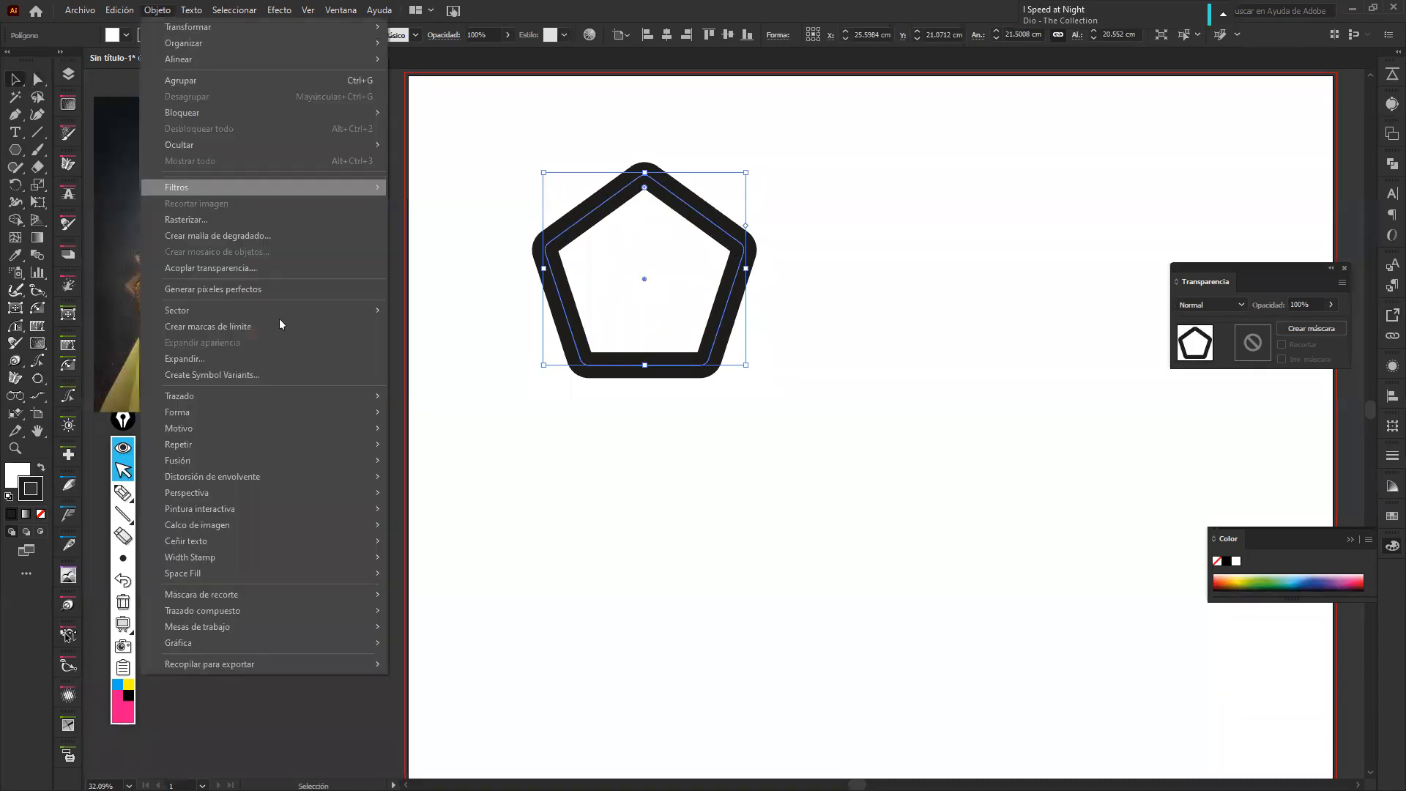
{"action": "mouse_move", "coordinate": [333, 397]}
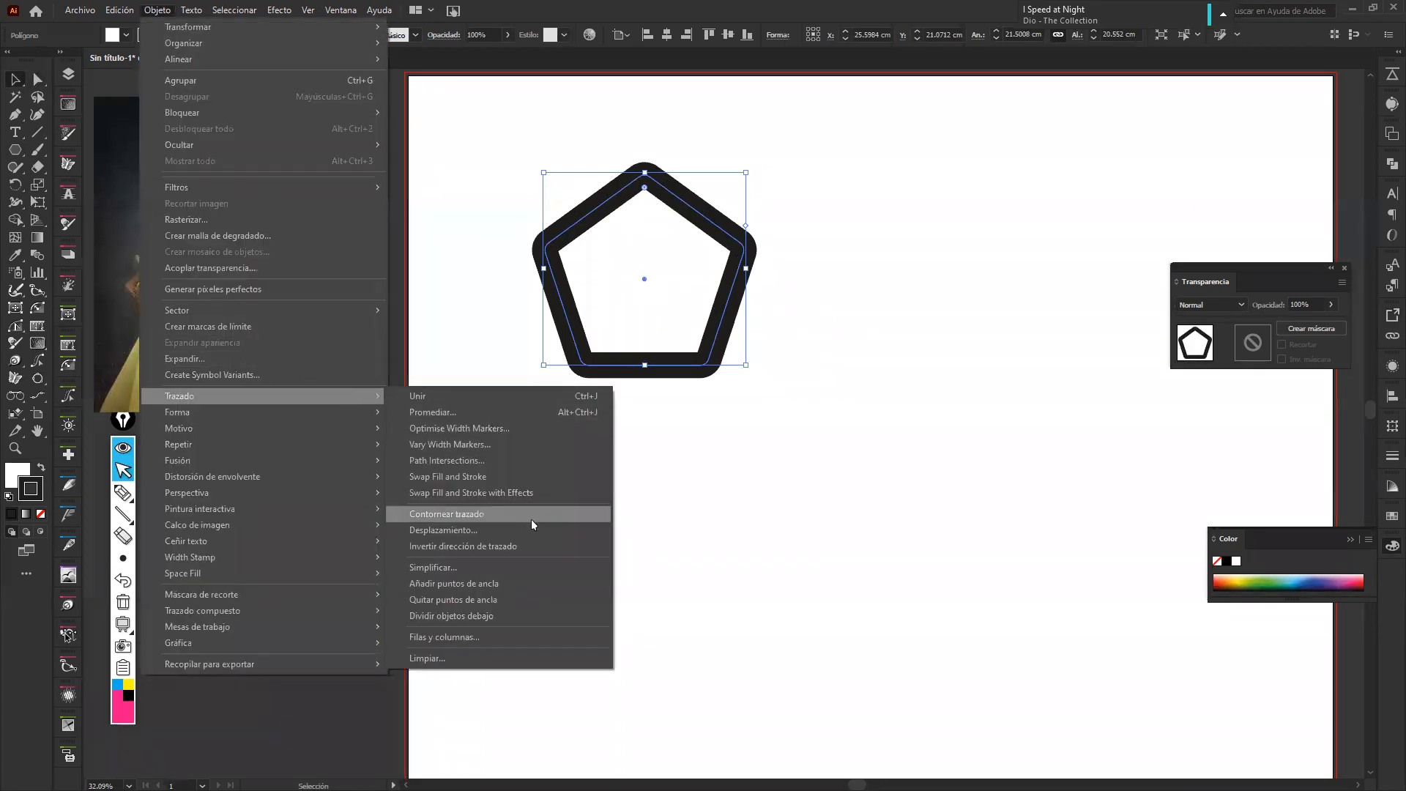
{"action": "left_click", "coordinate": [515, 517]}
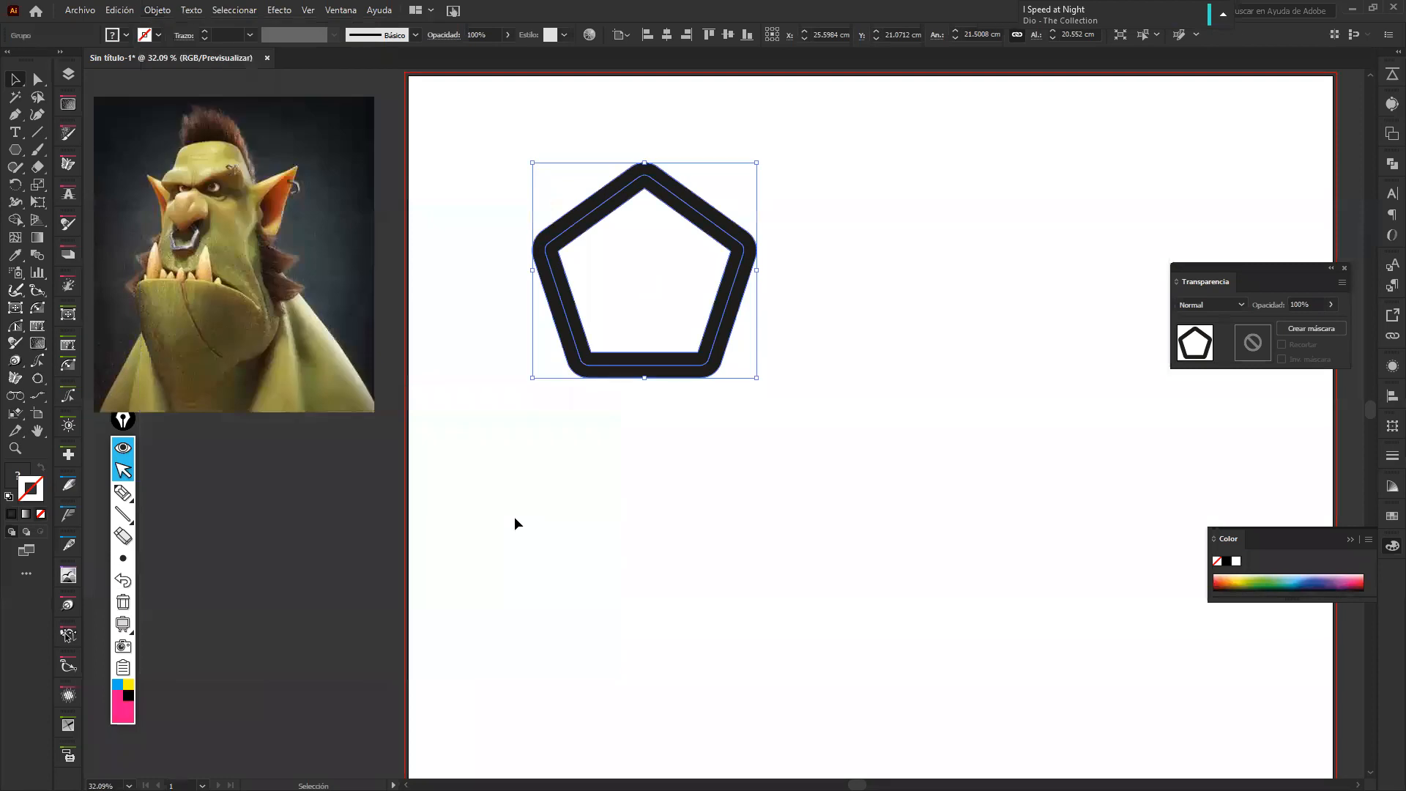
{"action": "left_click", "coordinate": [622, 445]}
Merge the outer and inner bands of the outlined pentagon into a single ring with the Shape Builder tool
{"action": "left_click", "coordinate": [598, 214]}
{"action": "left_click", "coordinate": [15, 220]}
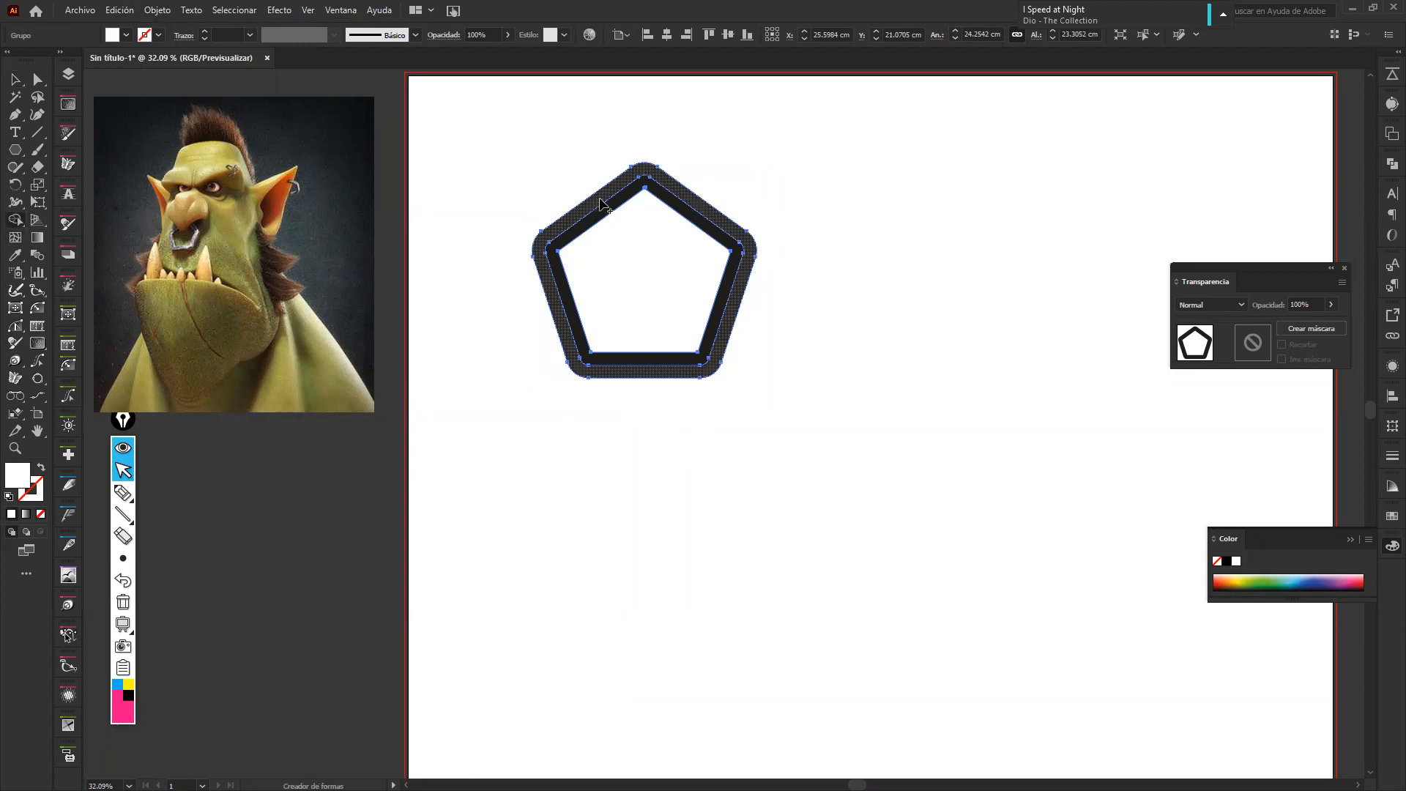
{"action": "left_click", "coordinate": [607, 208]}
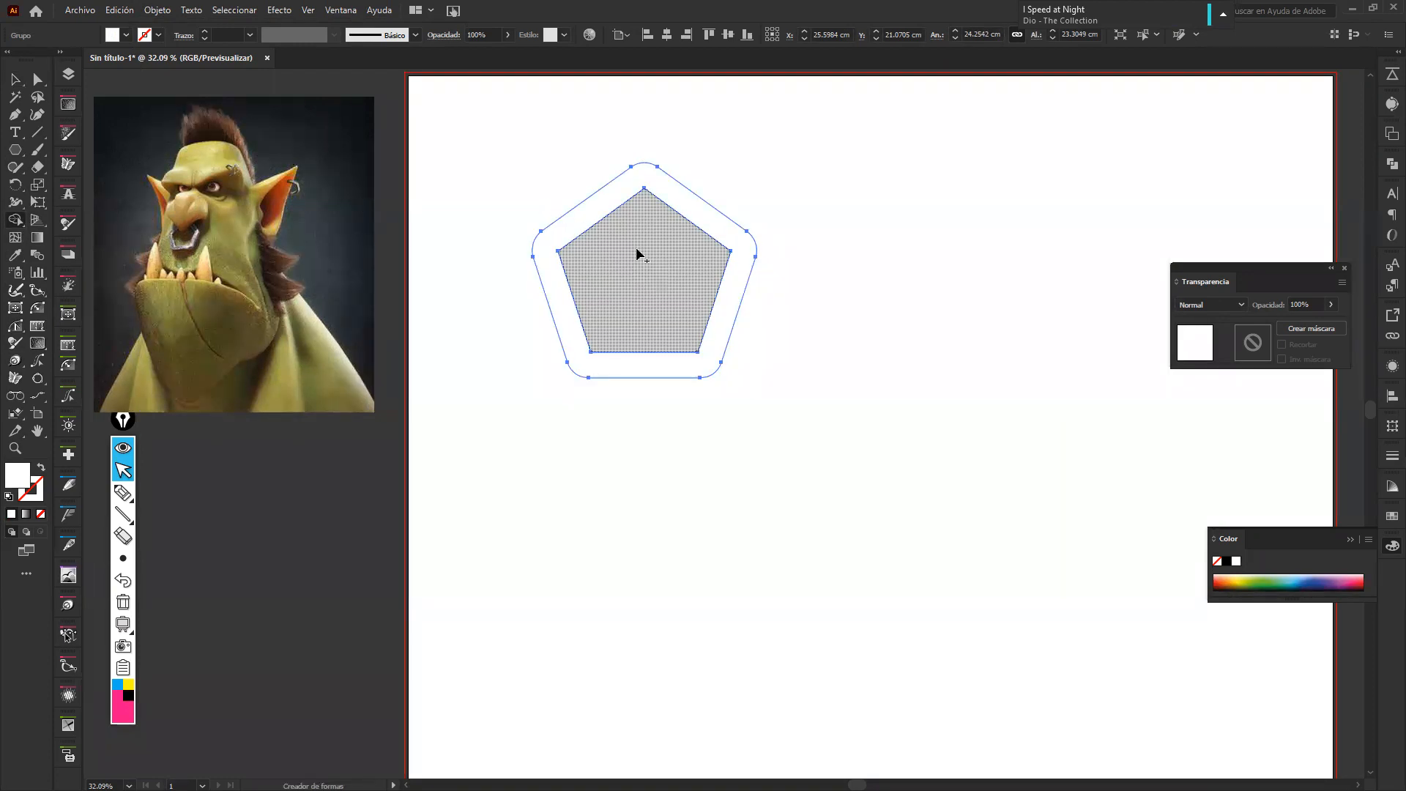
{"action": "key", "text": "v"}
Fill the pentagonal ring with red bc0404 and move it slightly up on the artboard
{"action": "left_click", "coordinate": [779, 189]}
{"action": "left_click", "coordinate": [709, 221]}
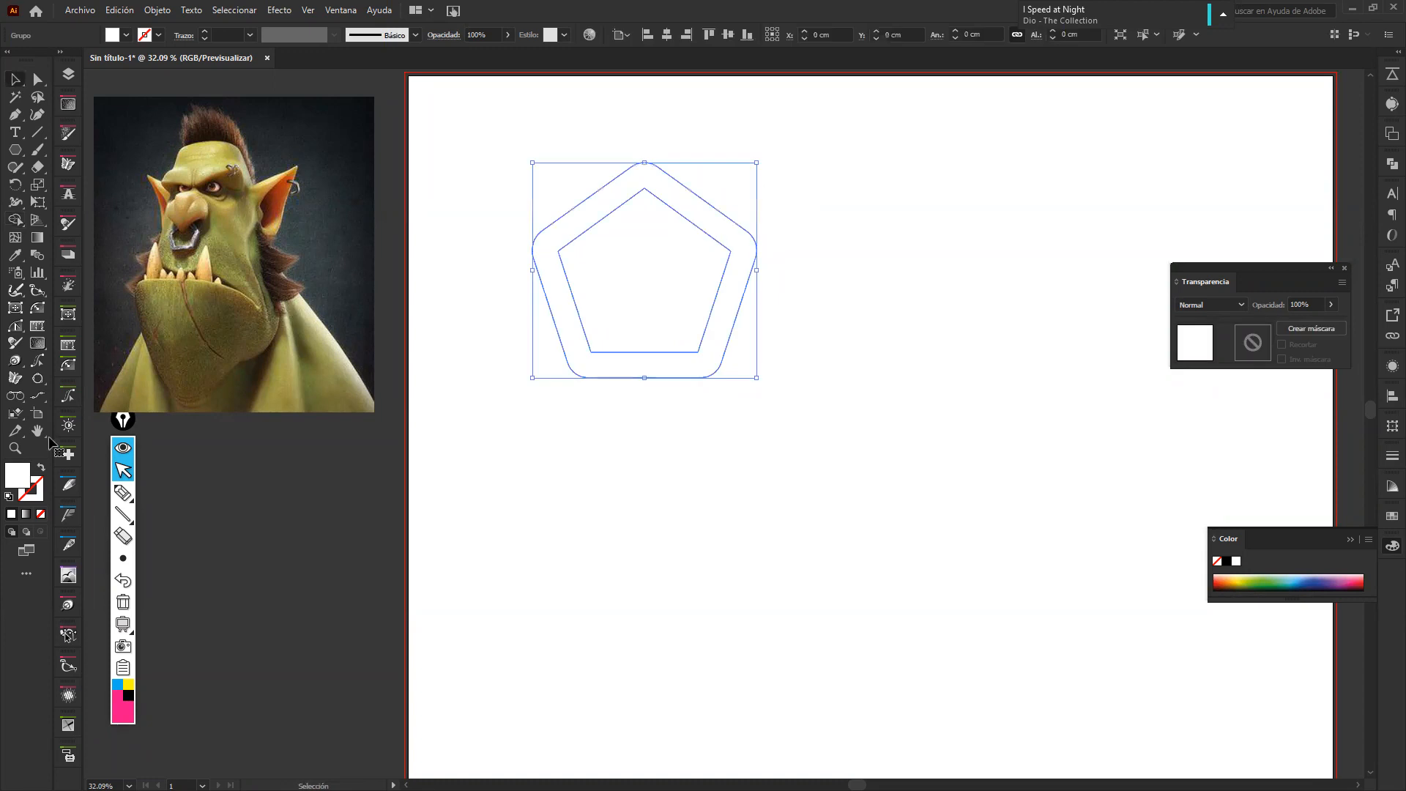
{"action": "double_click", "coordinate": [18, 475]}
{"action": "type", "text": "cc0000"}
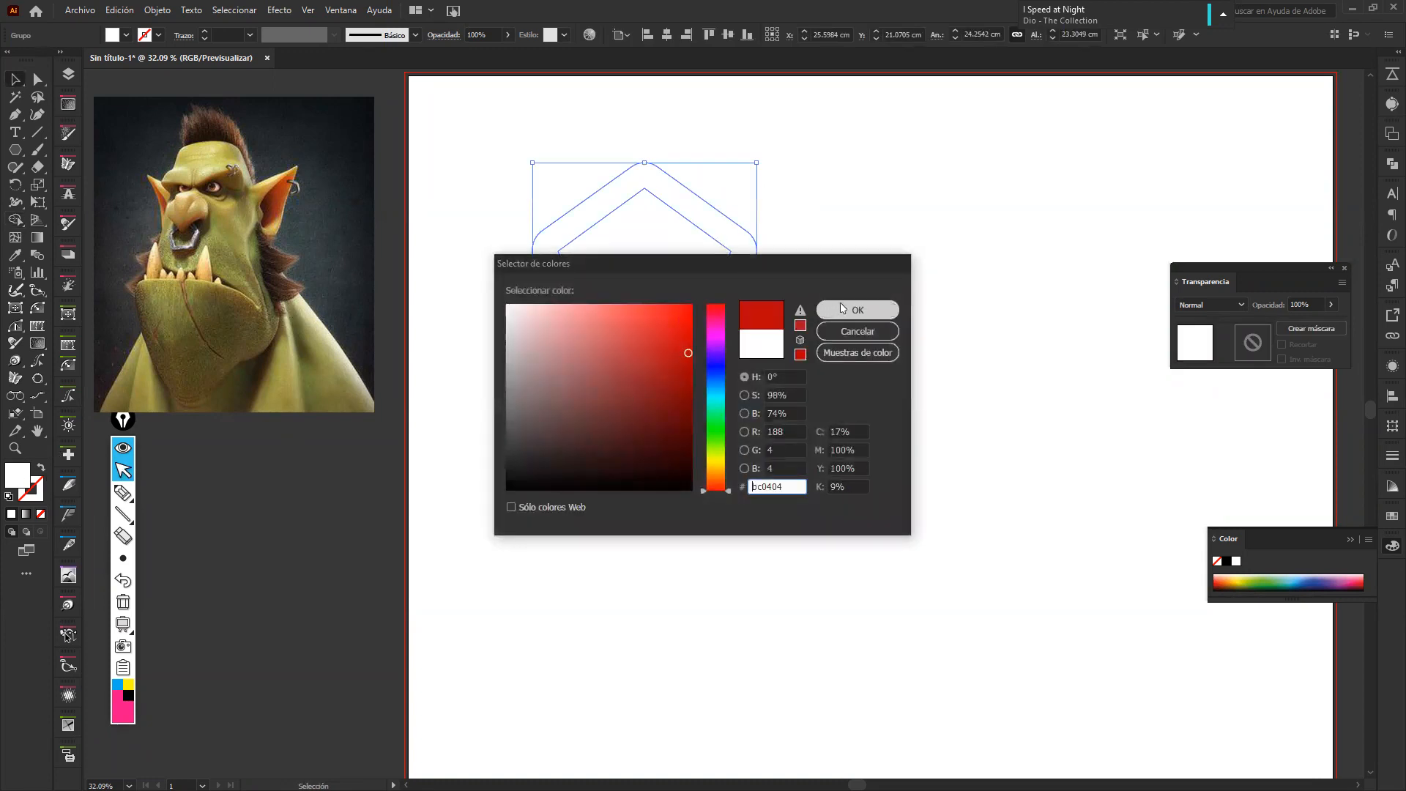
{"action": "left_click", "coordinate": [854, 303]}
{"action": "left_click", "coordinate": [851, 286]}
{"action": "mouse_move", "coordinate": [742, 253]}
{"action": "left_mouse_down"}
{"action": "mouse_move", "coordinate": [491, 513]}
{"action": "mouse_move", "coordinate": [379, 538]}
{"action": "mouse_move", "coordinate": [561, 443]}
{"action": "mouse_move", "coordinate": [745, 238]}
{"action": "left_mouse_up"}
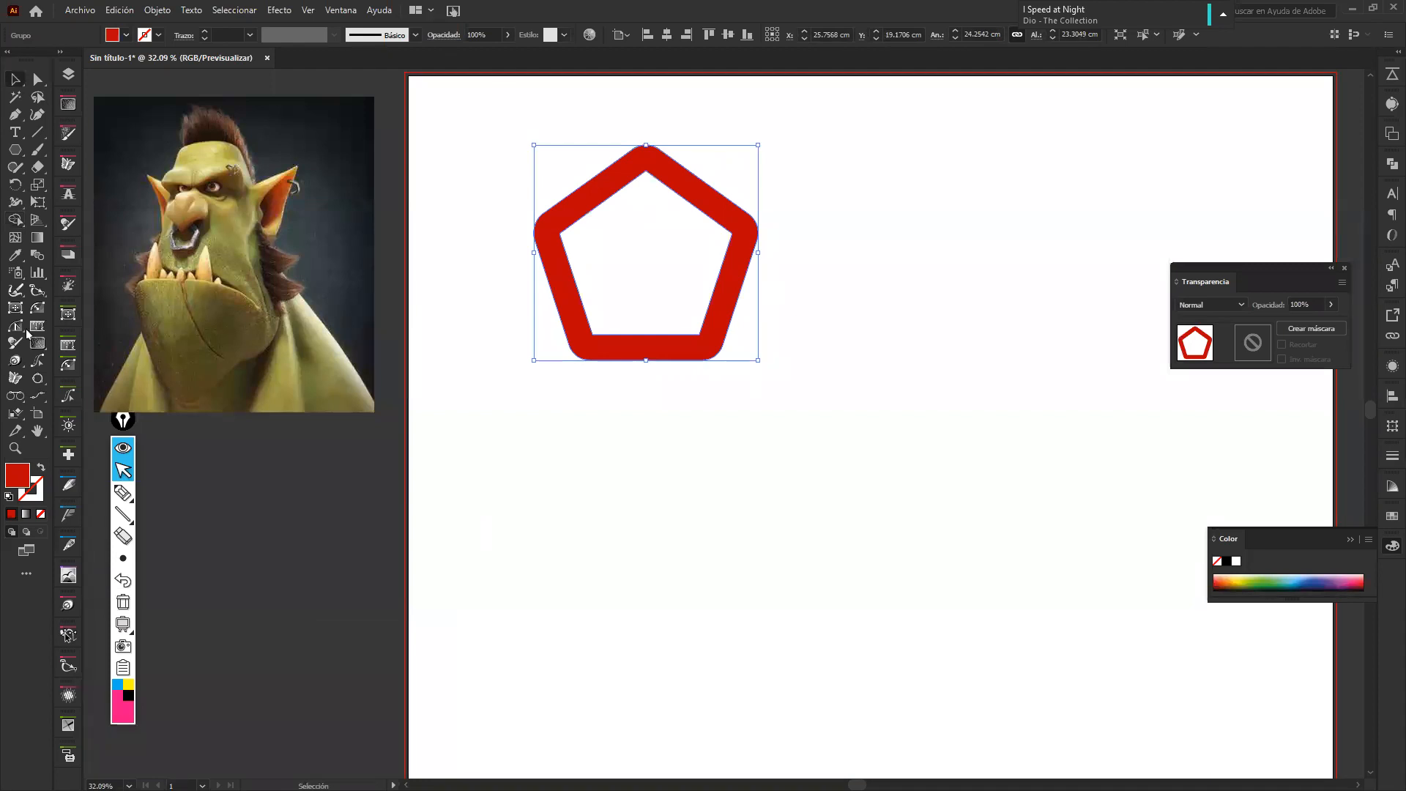
Check the ring's anchor points with Direct Selection and add anchor points between the existing ones along its outline
{"action": "left_click", "coordinate": [37, 78]}
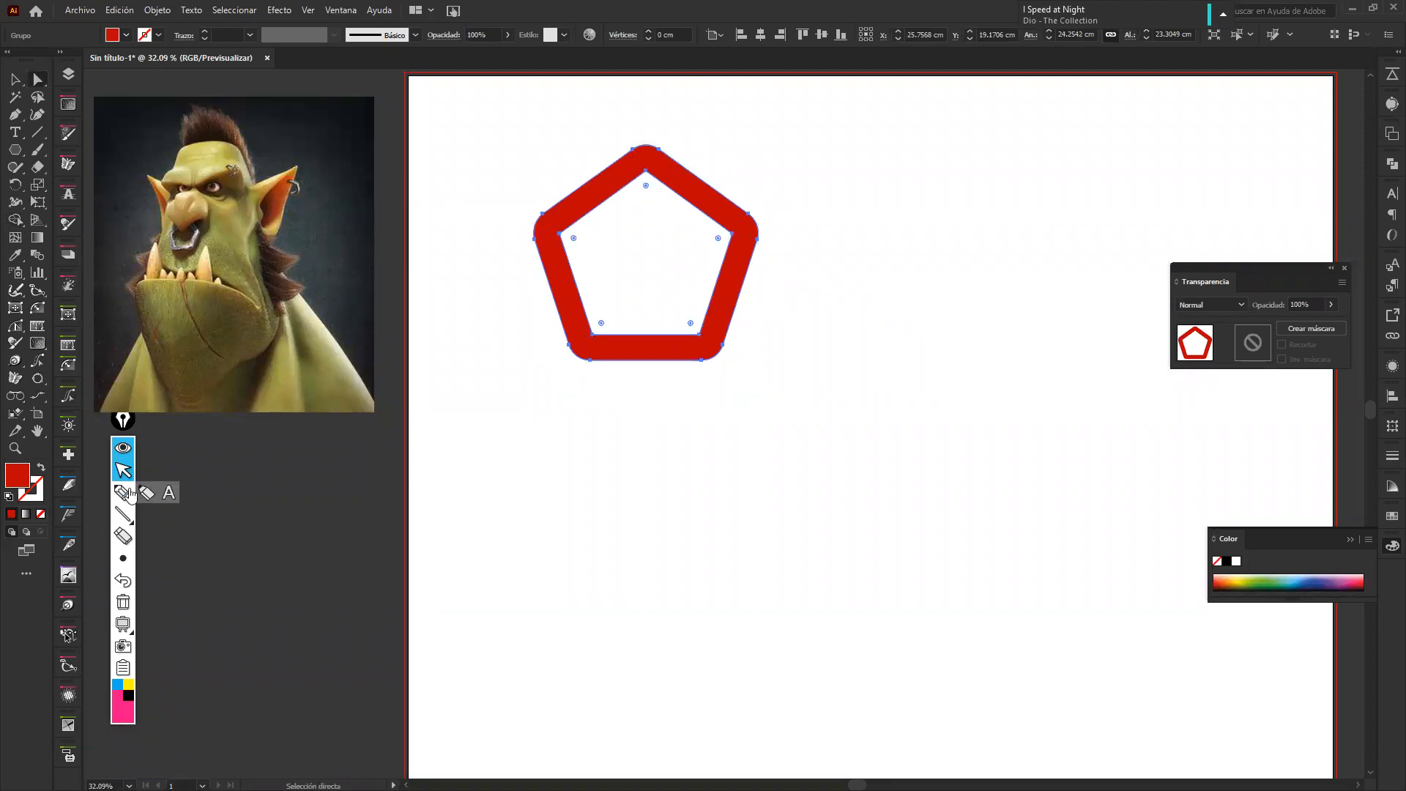
{"action": "left_click", "coordinate": [634, 150]}
{"action": "left_click", "coordinate": [518, 134]}
{"action": "left_click", "coordinate": [15, 78]}
{"action": "left_click", "coordinate": [643, 156]}
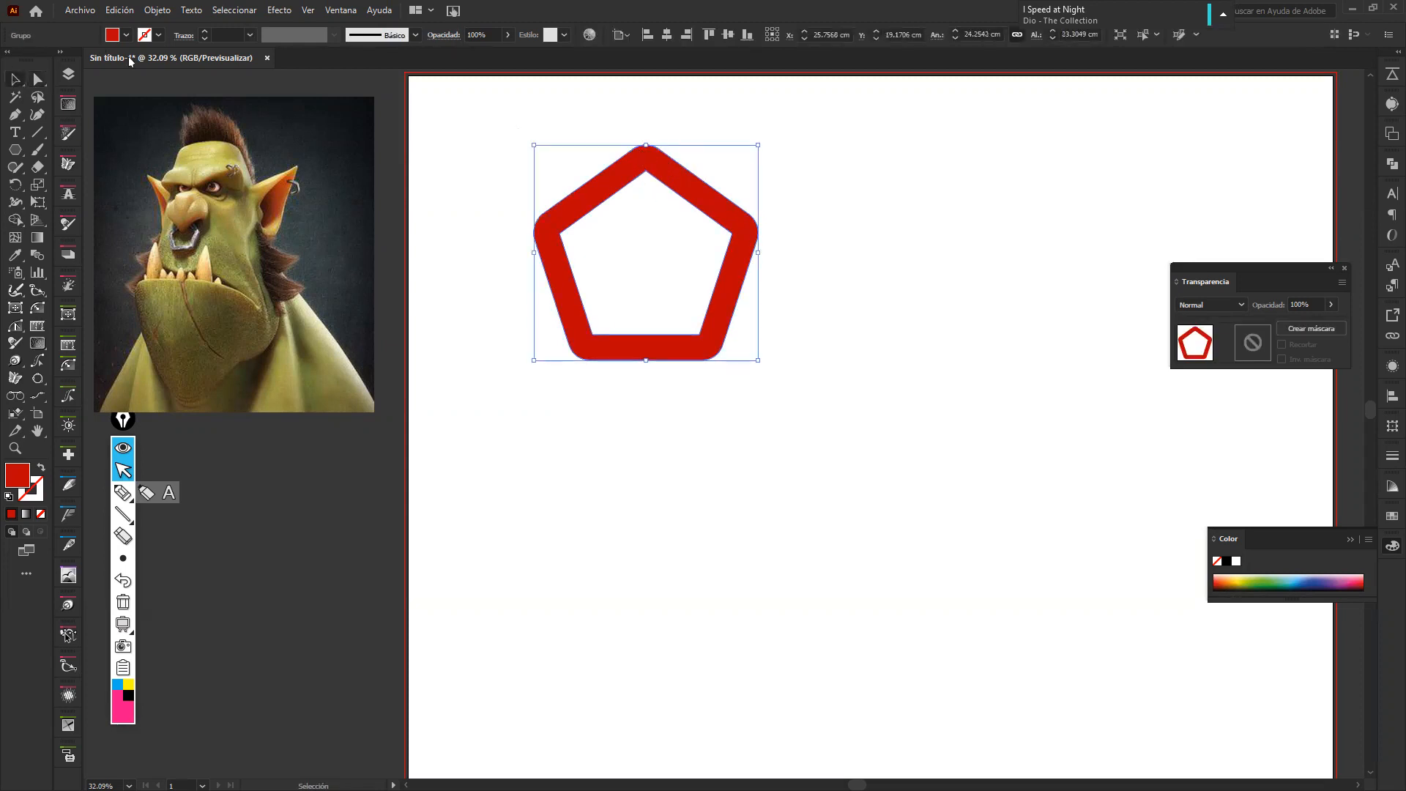
{"action": "left_click", "coordinate": [166, 11]}
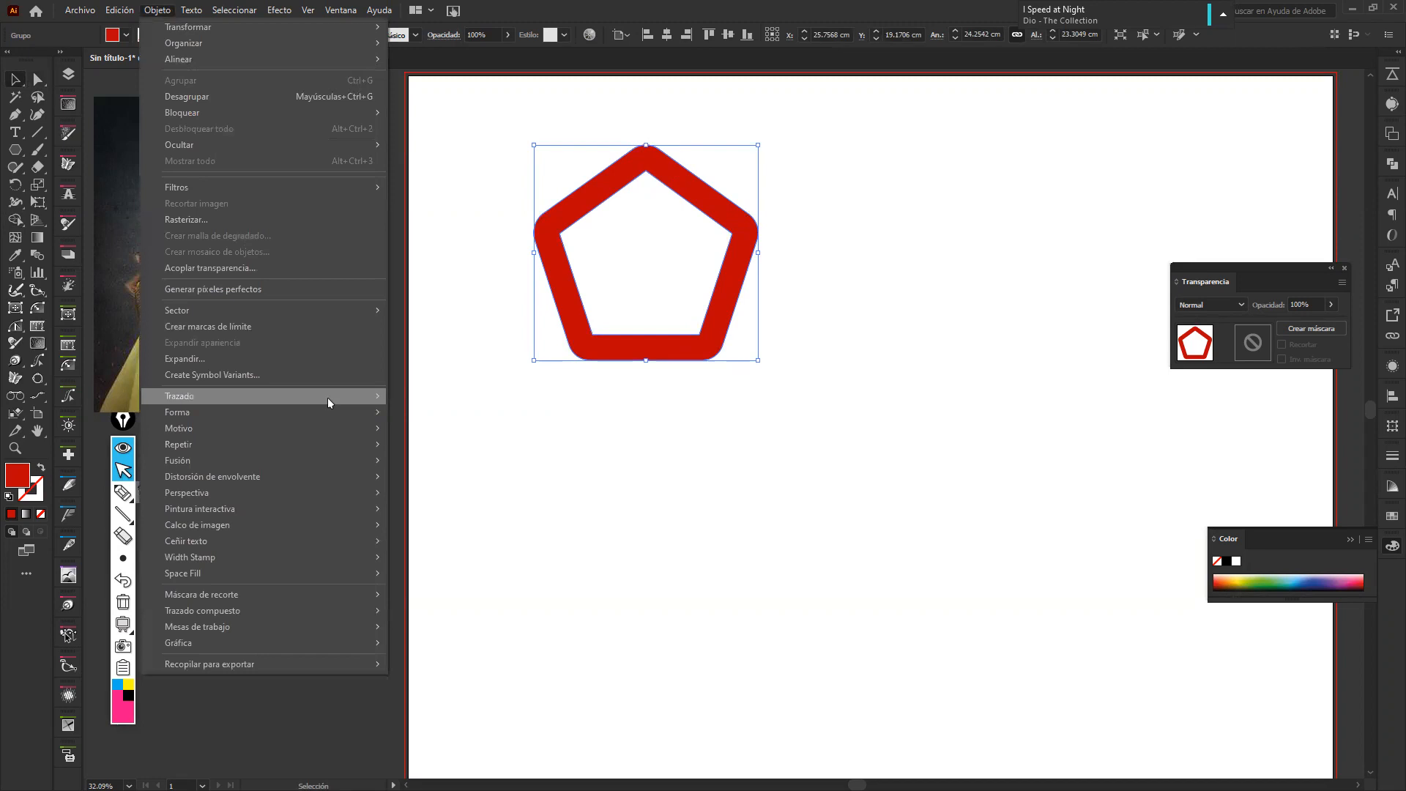
{"action": "mouse_move", "coordinate": [327, 398]}
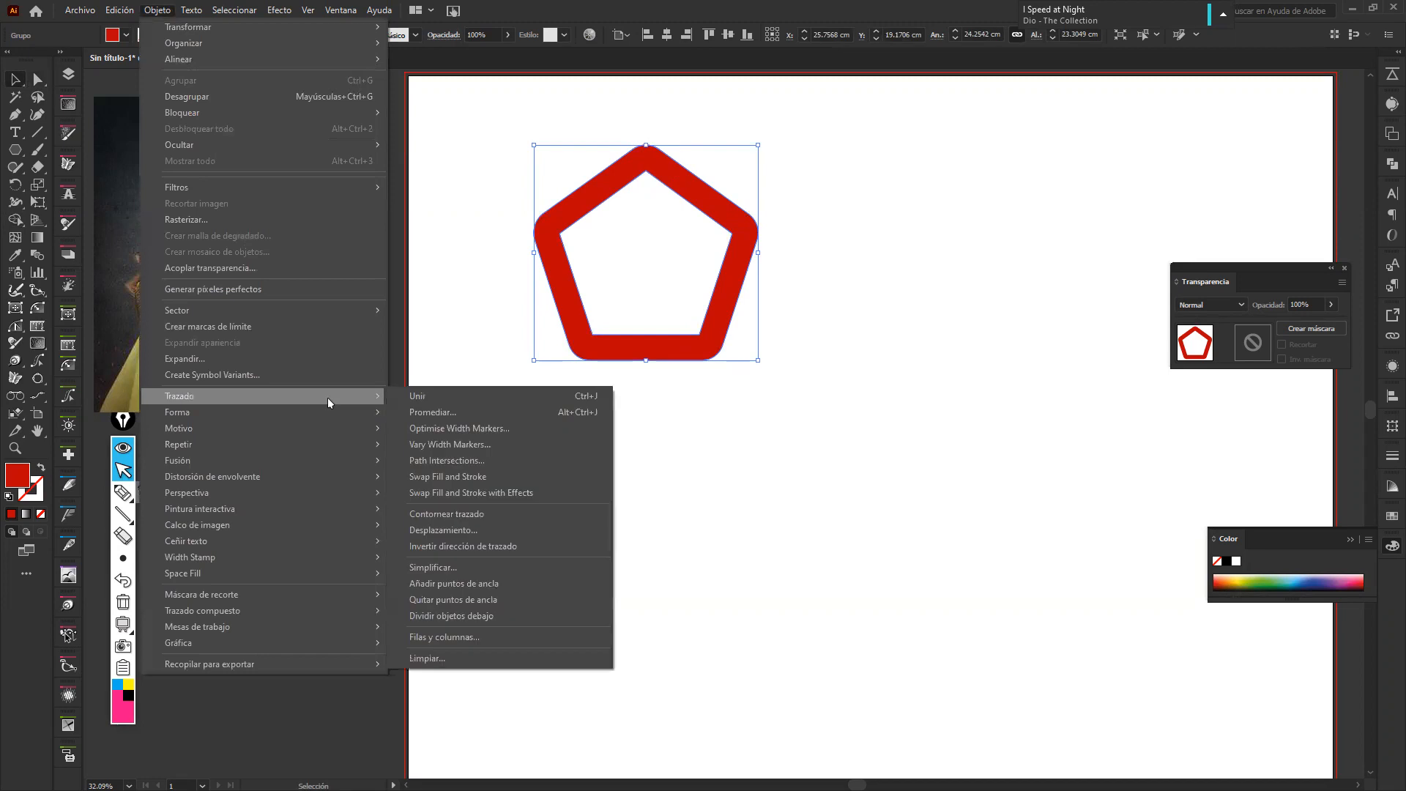
{"action": "left_click", "coordinate": [499, 583]}
{"action": "key", "text": "a"}
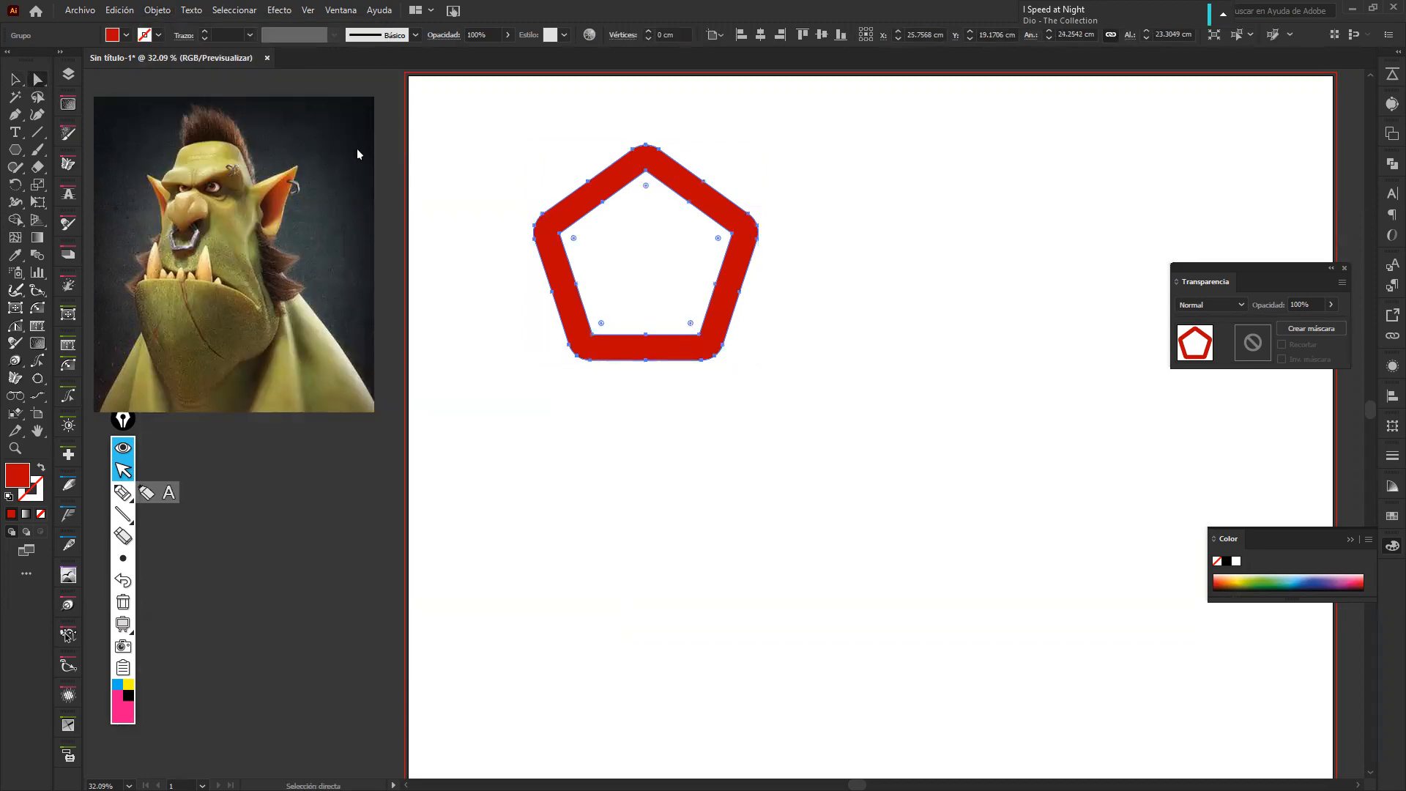
Add a second round of anchor points to the pentagonal ring to subdivide its outline further
{"action": "left_click", "coordinate": [633, 154]}
{"action": "left_click", "coordinate": [13, 81]}
{"action": "left_click", "coordinate": [149, 12]}
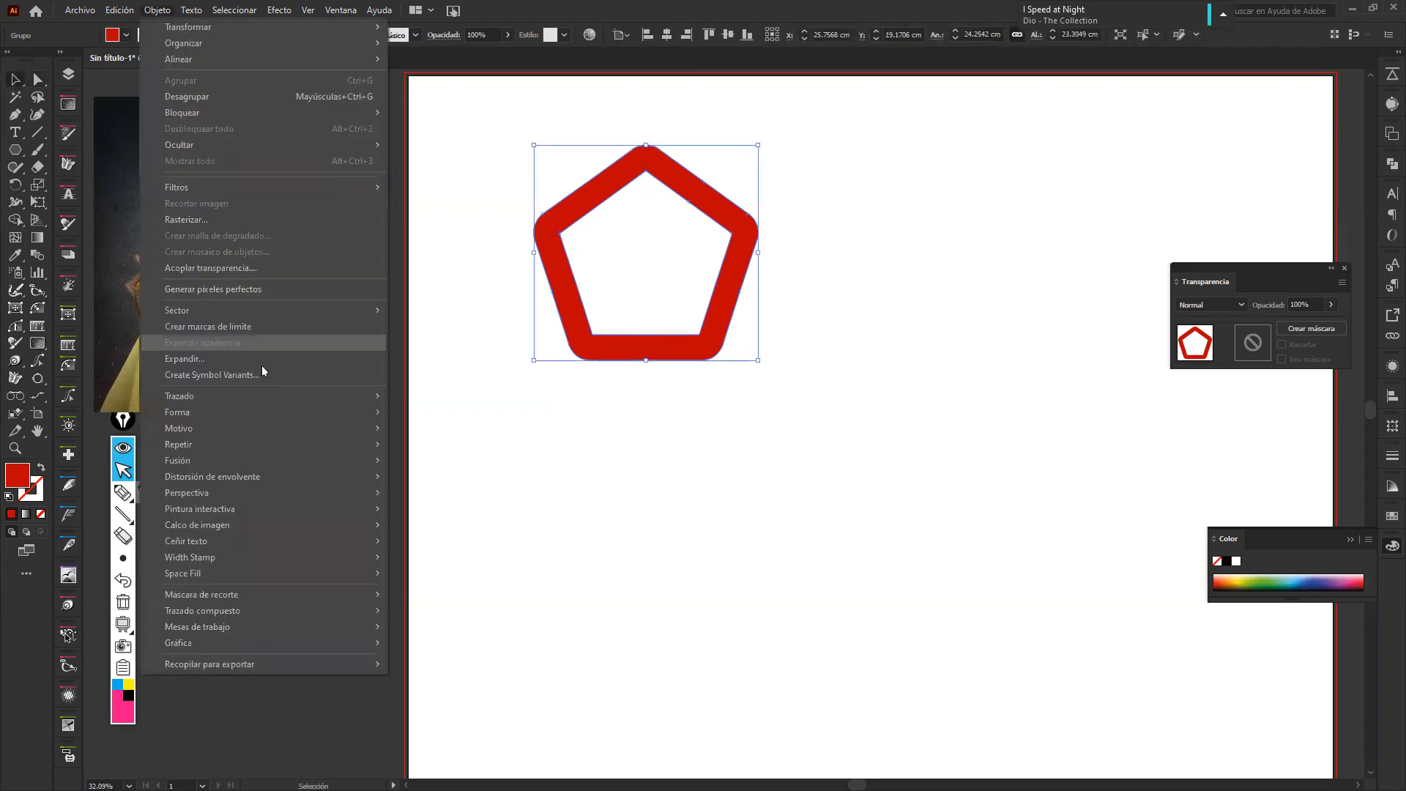
{"action": "mouse_move", "coordinate": [271, 399]}
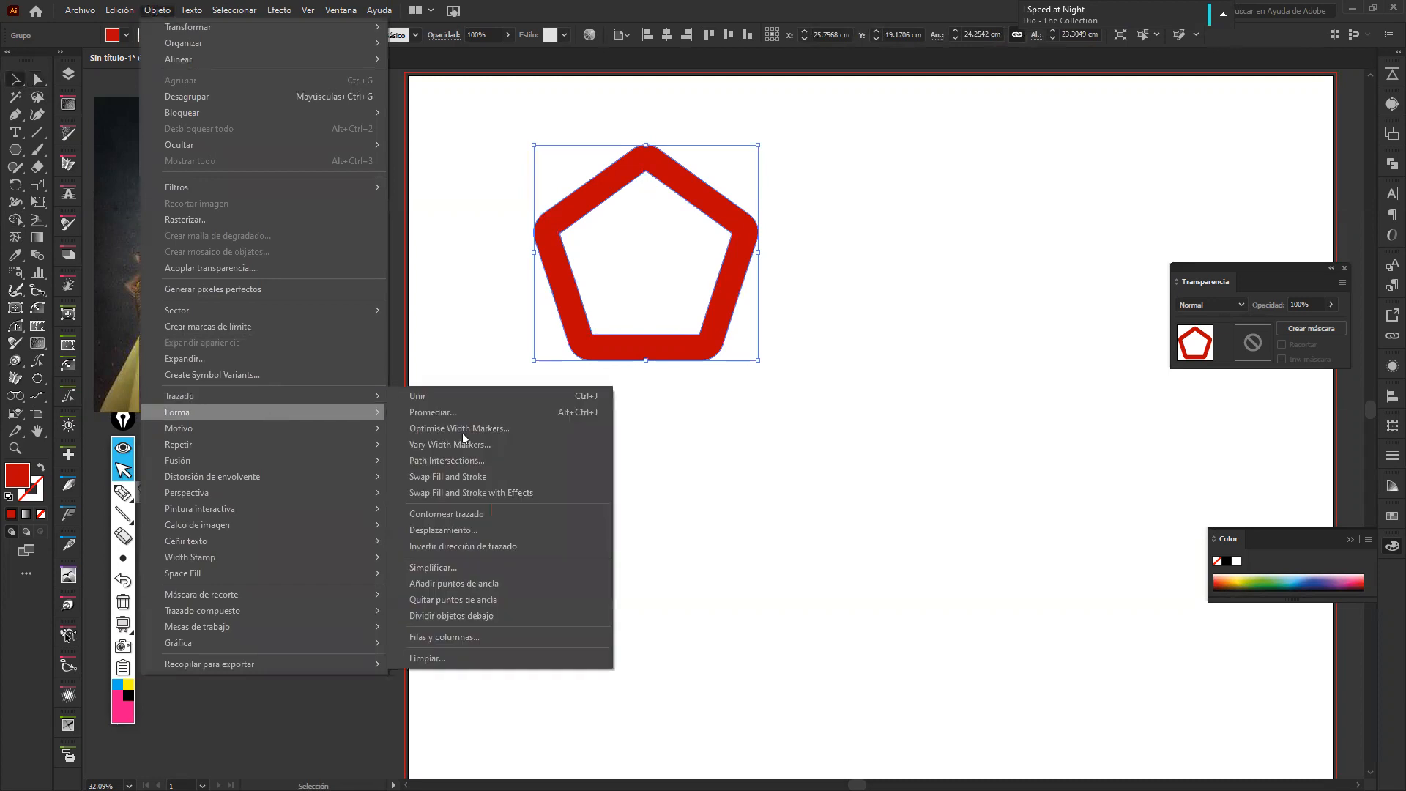
{"action": "left_click", "coordinate": [494, 587]}
{"action": "key", "text": "a"}
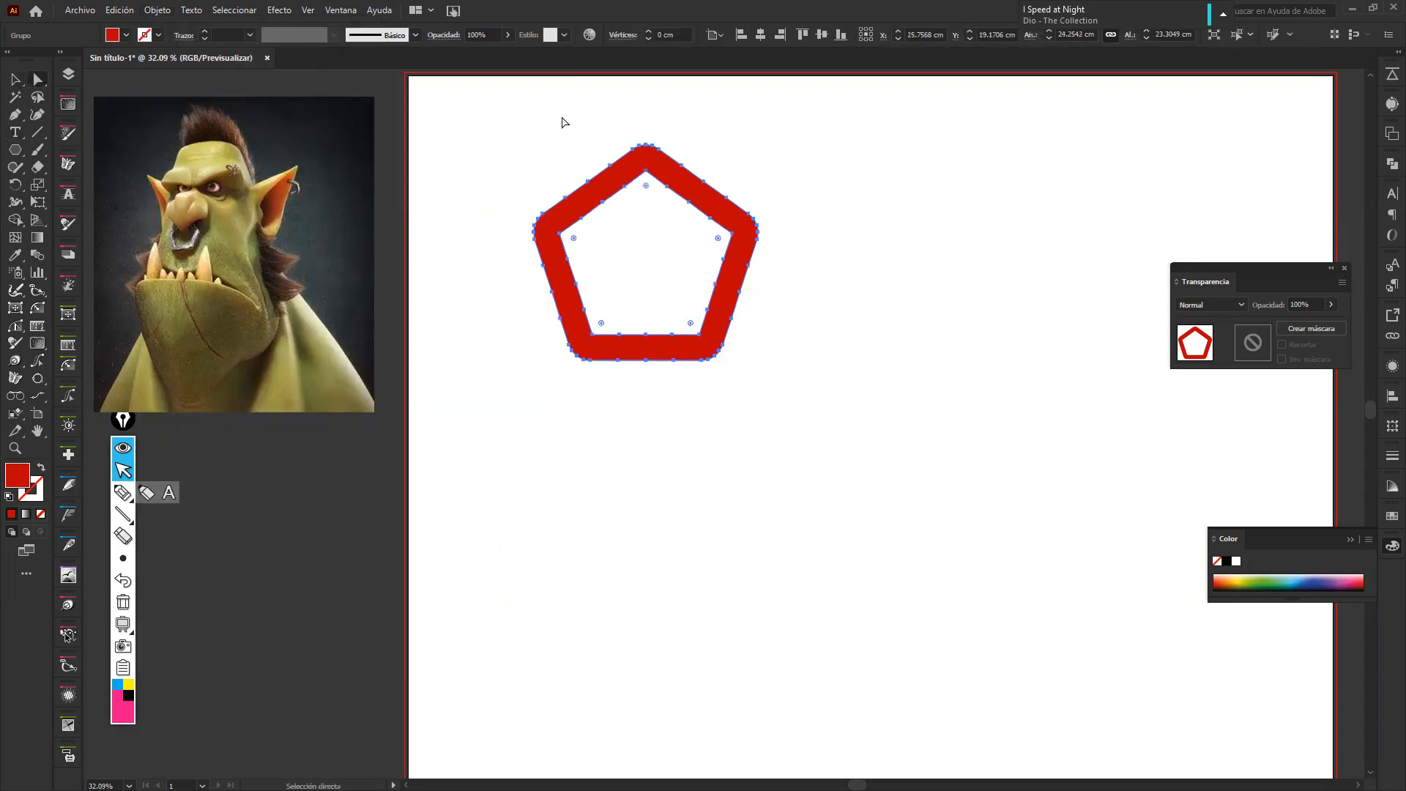
{"action": "left_click", "coordinate": [17, 79]}
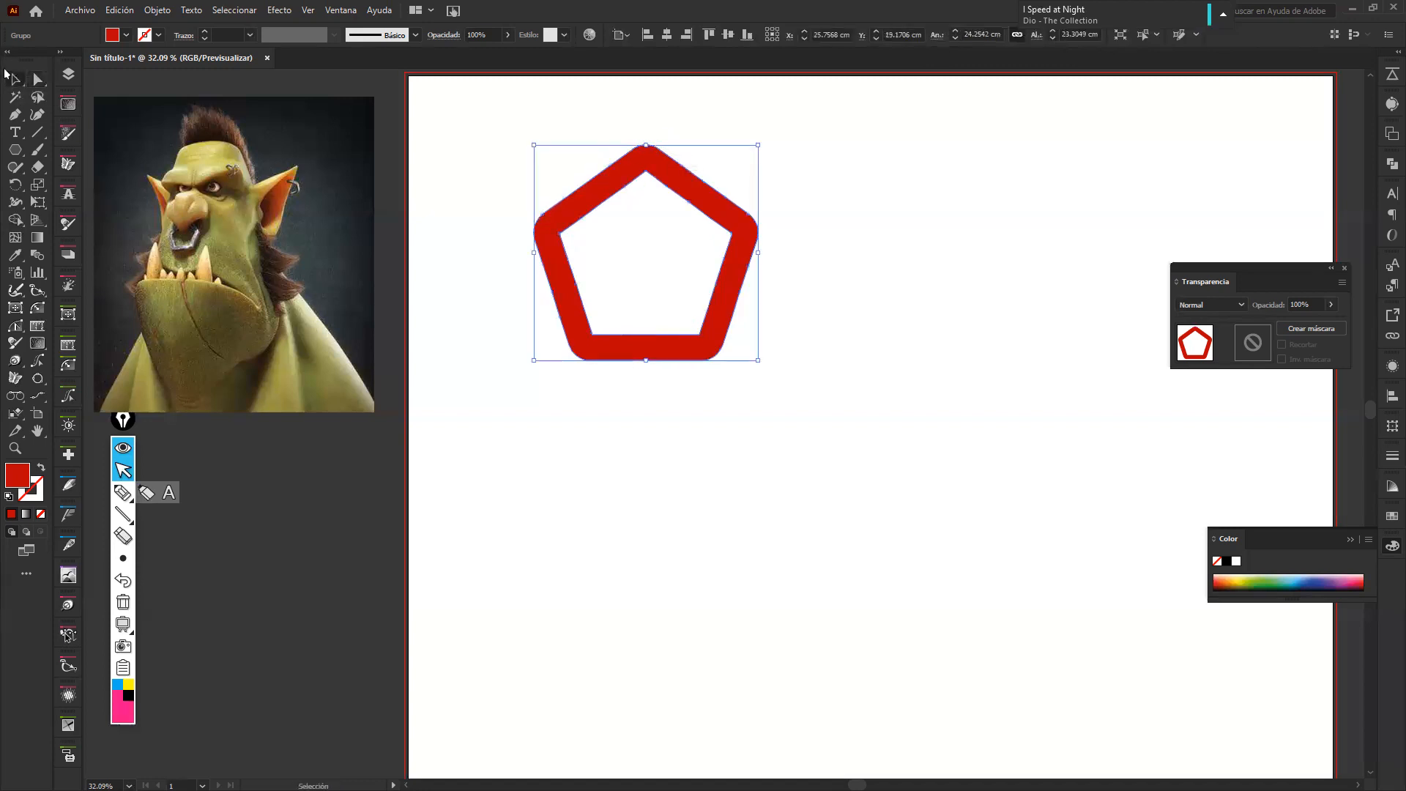
Open the asset export list and add the red pentagonal ring to it as an asset
{"action": "left_click", "coordinate": [821, 287]}
{"action": "left_click", "coordinate": [719, 208]}
{"action": "left_click", "coordinate": [337, 10]}
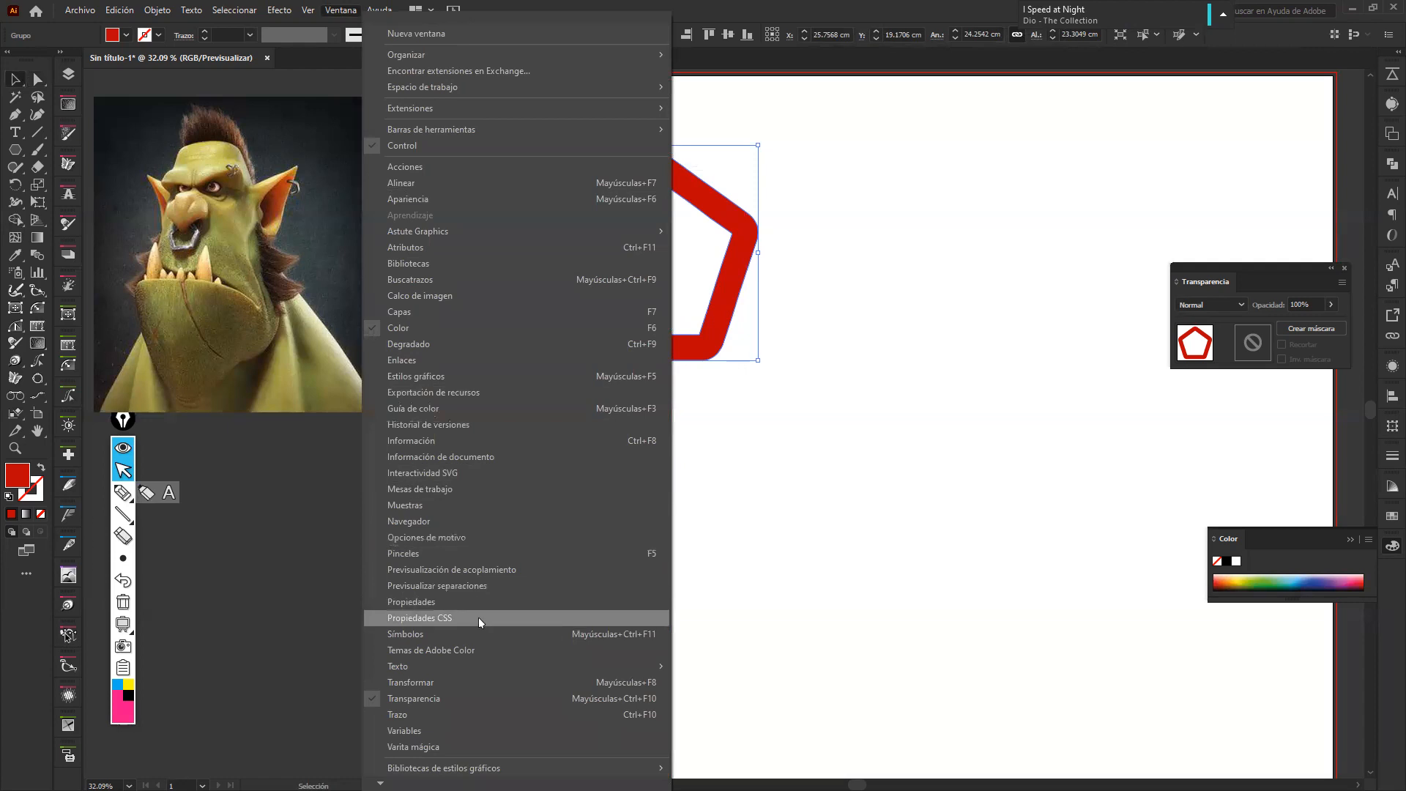
{"action": "left_click", "coordinate": [460, 394]}
{"action": "left_click_drag", "start_coordinate": [693, 208], "coordinate": [1299, 357]}
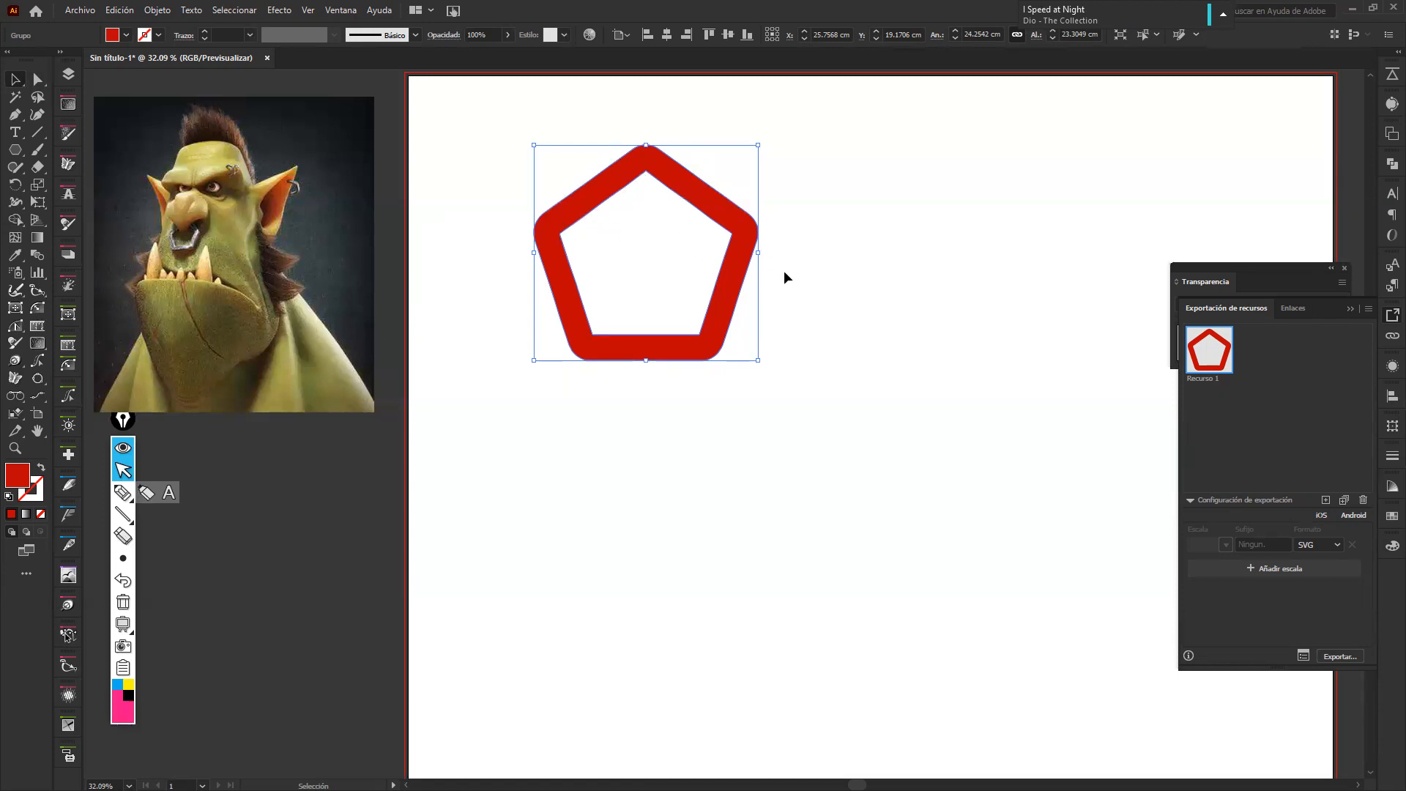
Export the pentagonal ring asset in SVG format to the Escritorio folder
{"action": "left_click", "coordinate": [826, 259]}
{"action": "left_click", "coordinate": [741, 251]}
{"action": "left_click", "coordinate": [1321, 545]}
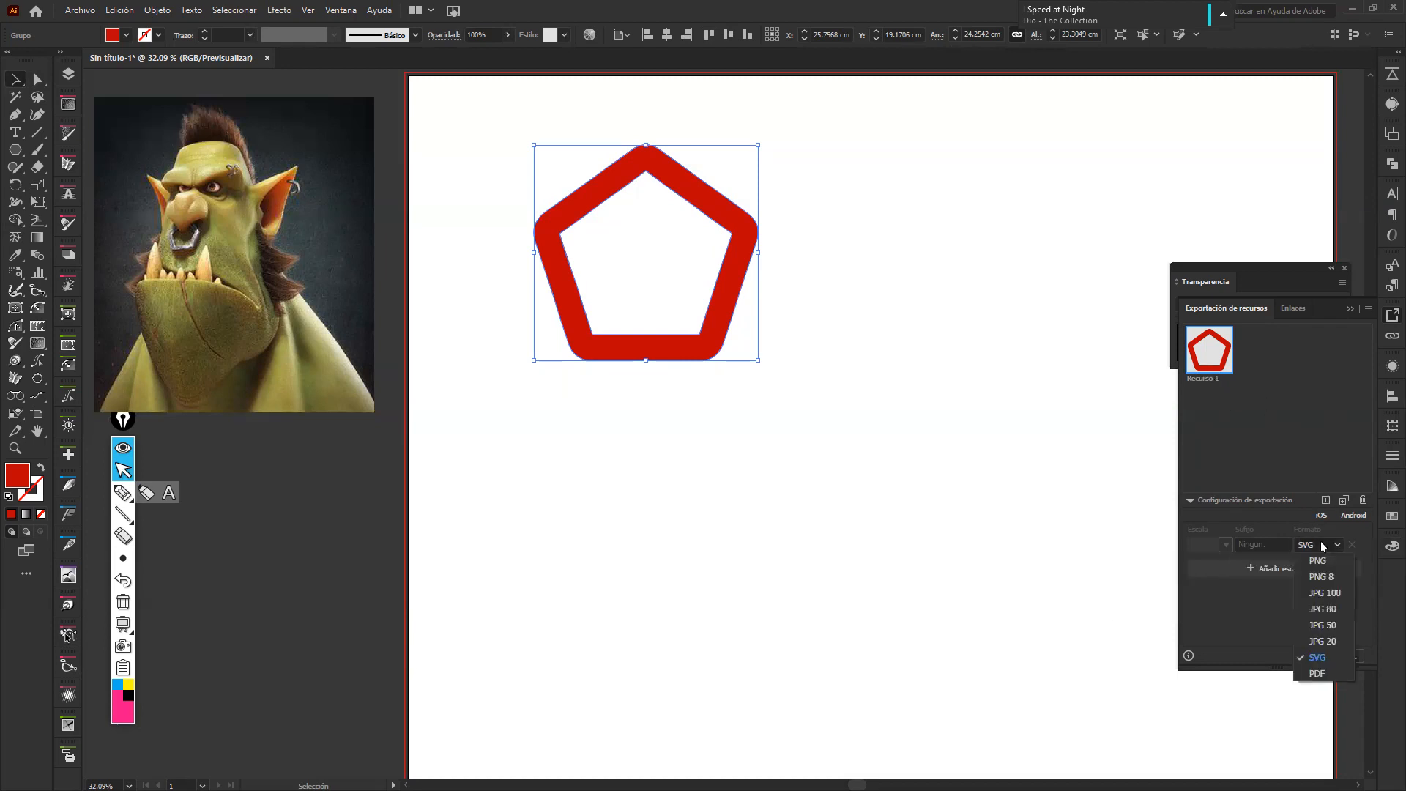
{"action": "left_click", "coordinate": [1324, 659]}
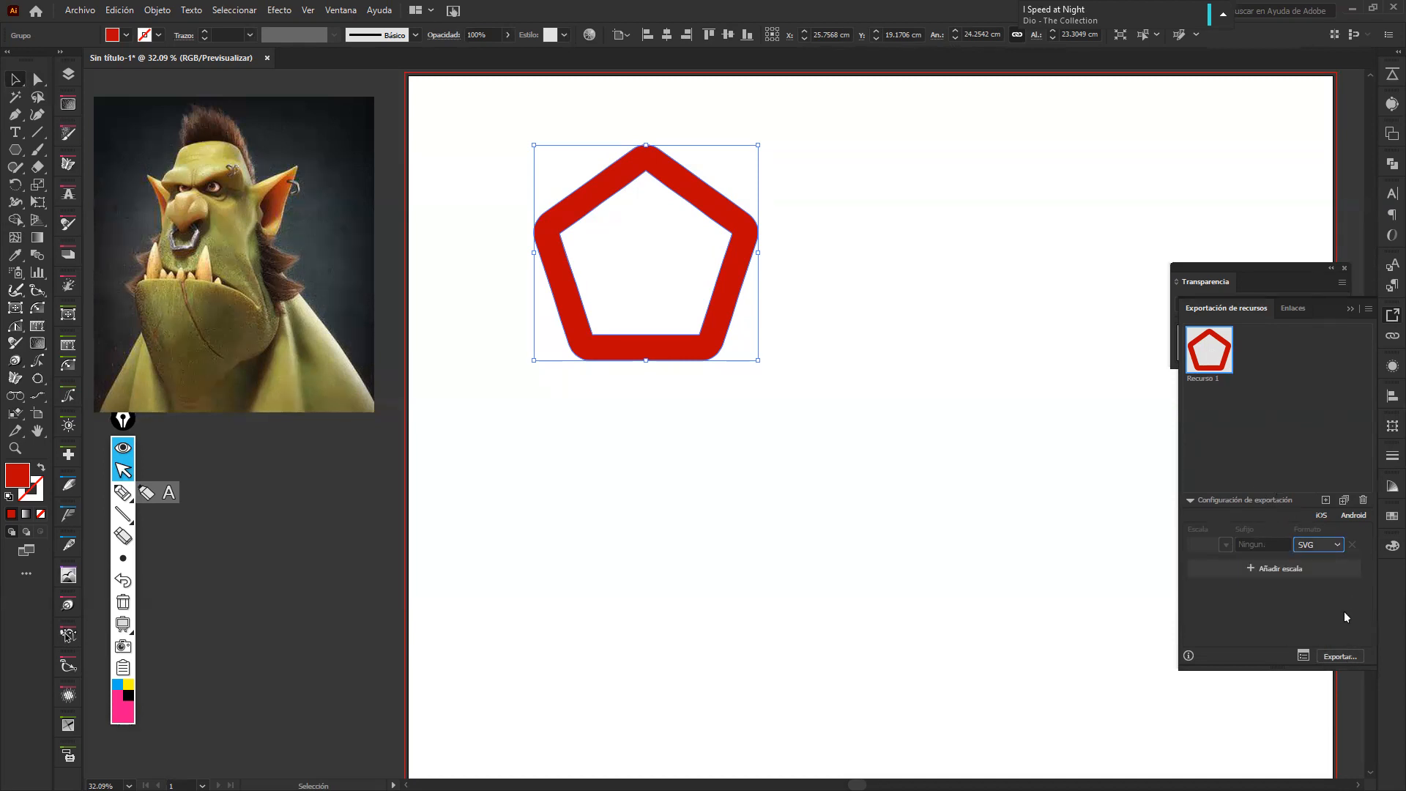
{"action": "left_click", "coordinate": [1340, 656]}
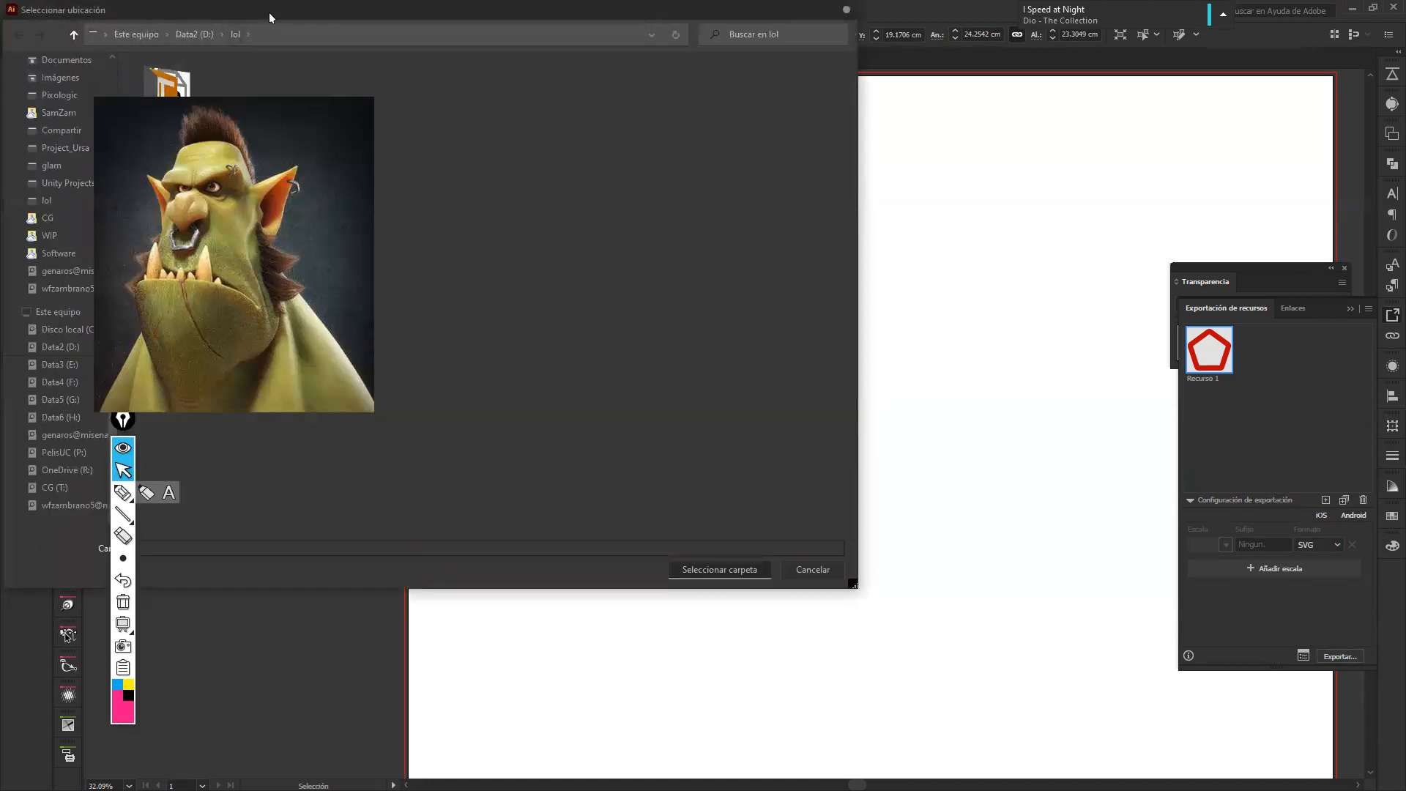
{"action": "scroll", "coordinate": [588, 257], "scroll_direction": "up", "scroll_amount": 2}
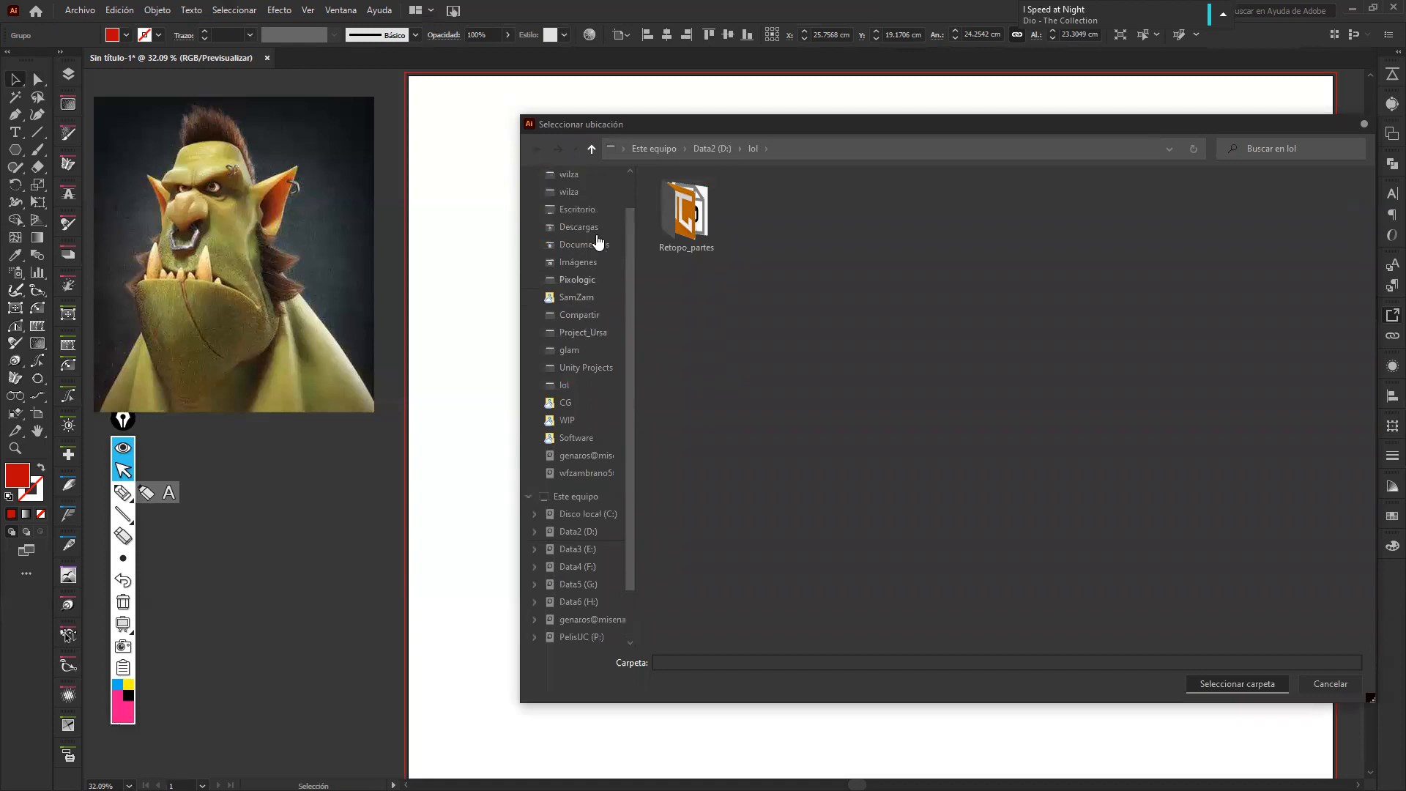
{"action": "left_click", "coordinate": [577, 210]}
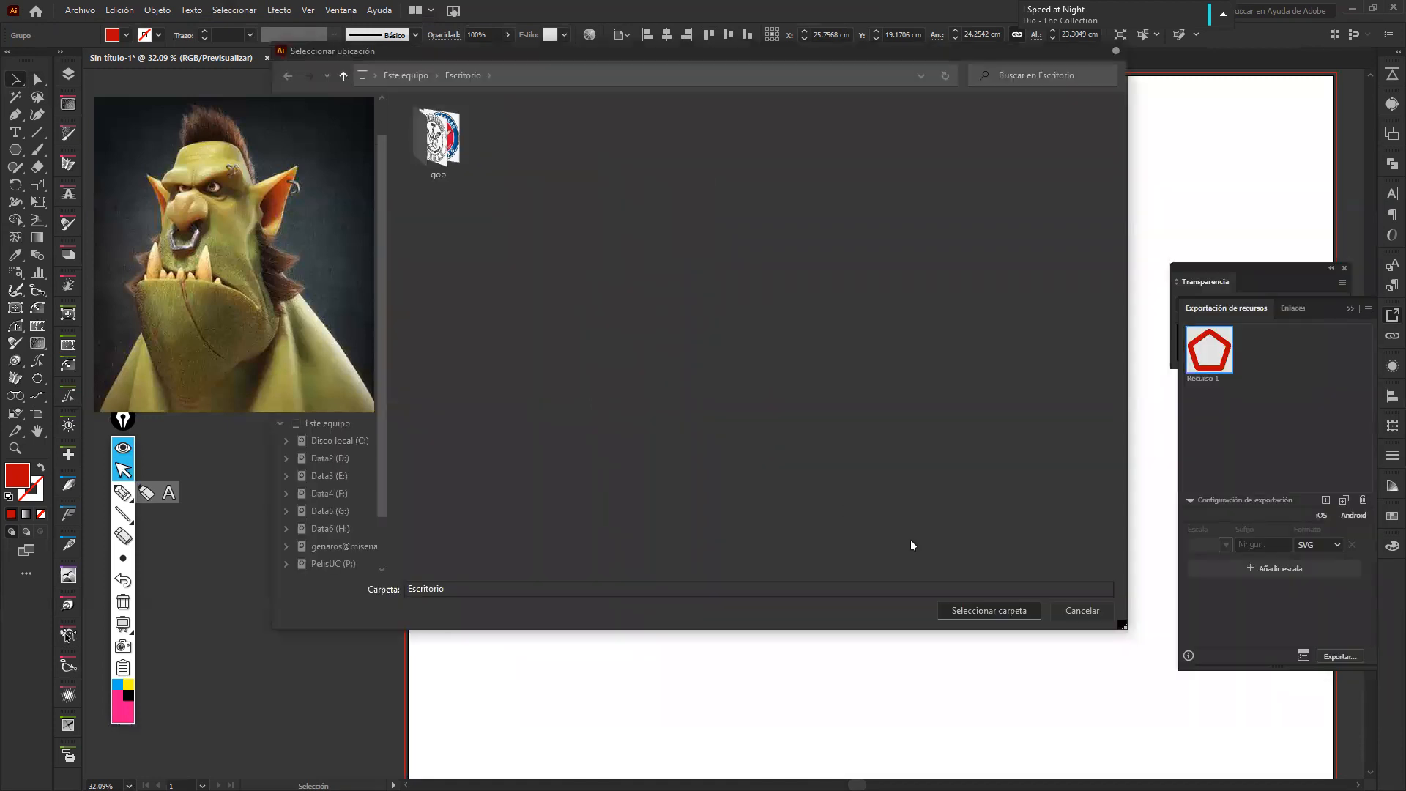
{"action": "left_click", "coordinate": [1013, 613]}
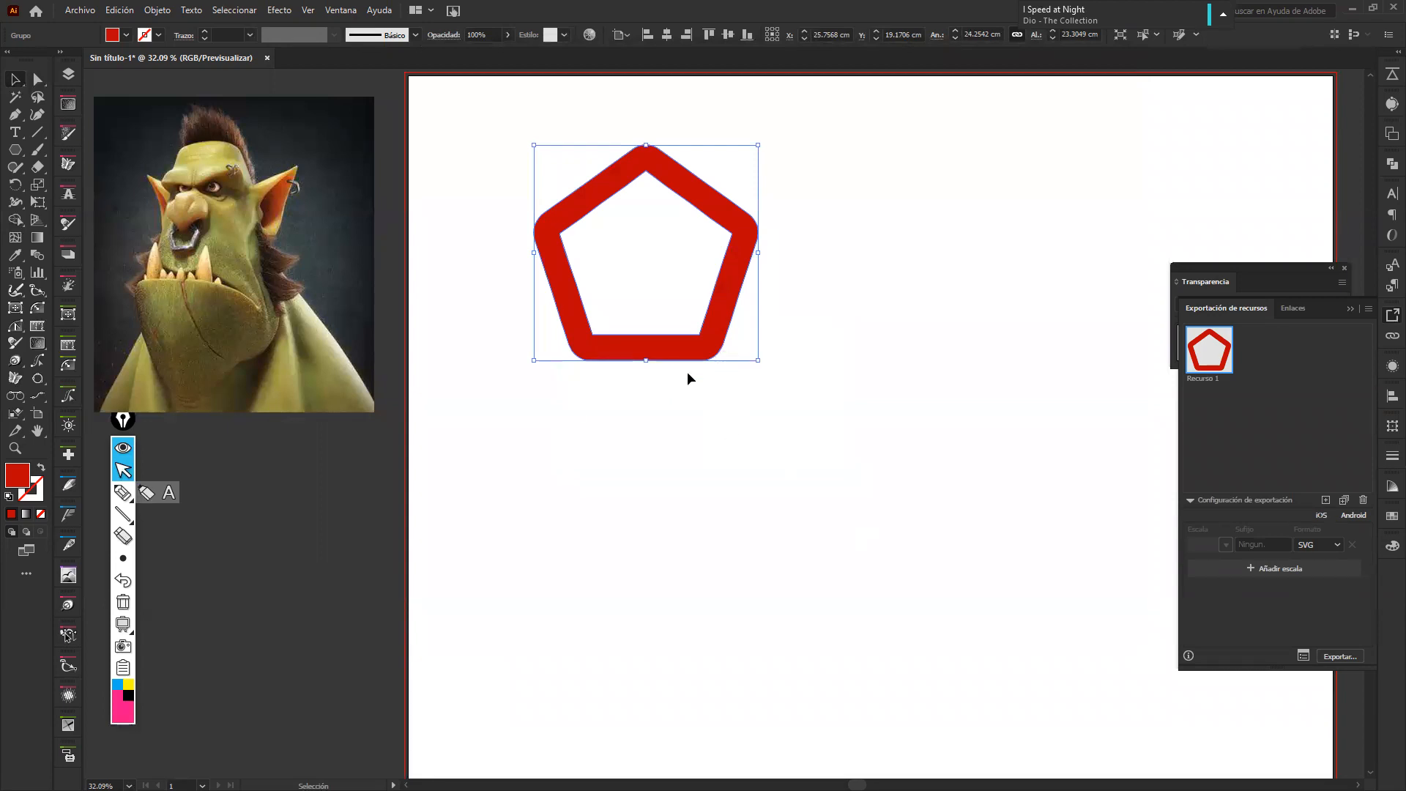
Switch to ZBrush and open the Text 3D & Vector Shapes plugin settings
{"action": "left_click", "coordinate": [1354, 10]}
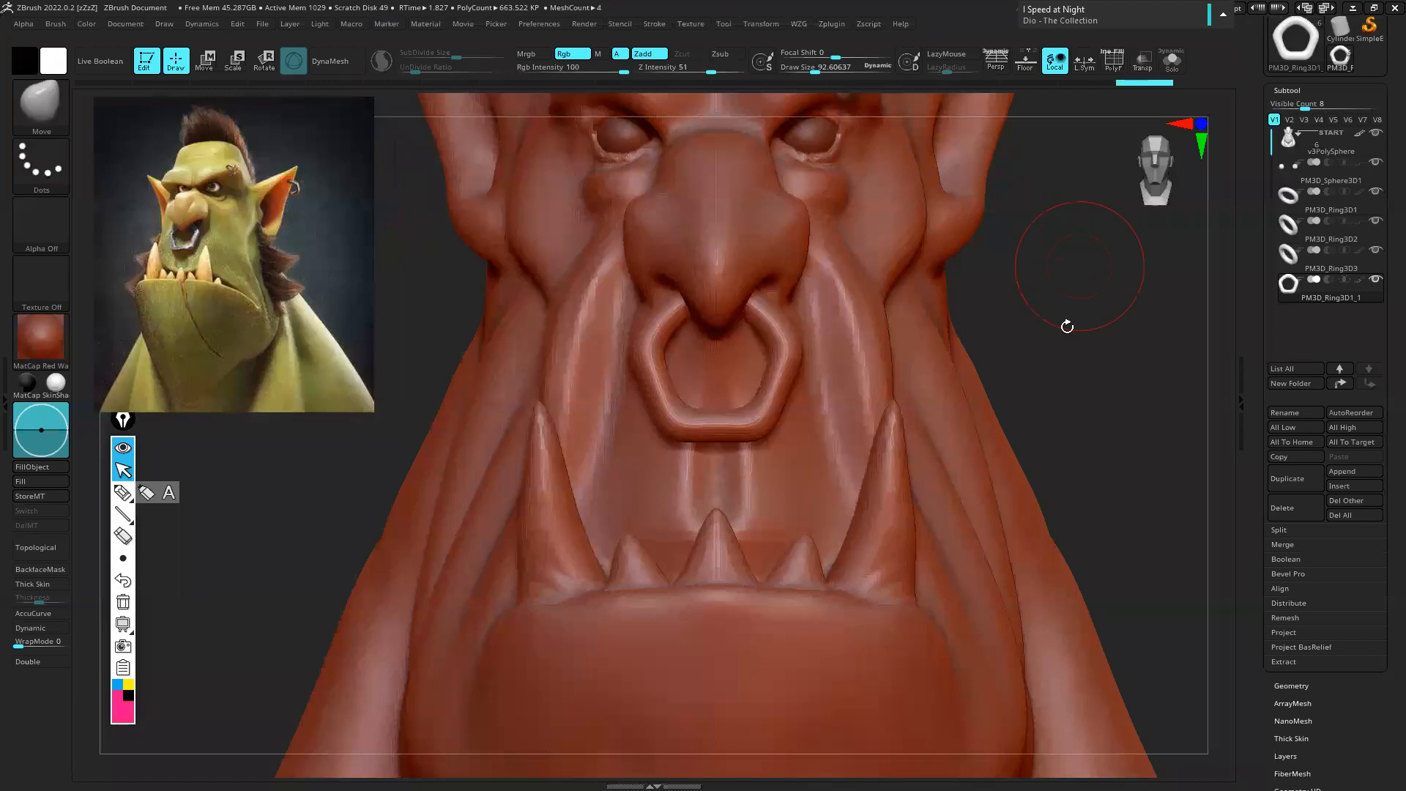
{"action": "mouse_move", "coordinate": [1048, 360]}
{"action": "left_mouse_down"}
{"action": "mouse_move", "coordinate": [1018, 352]}
{"action": "mouse_move", "coordinate": [1059, 347]}
{"action": "left_mouse_up"}
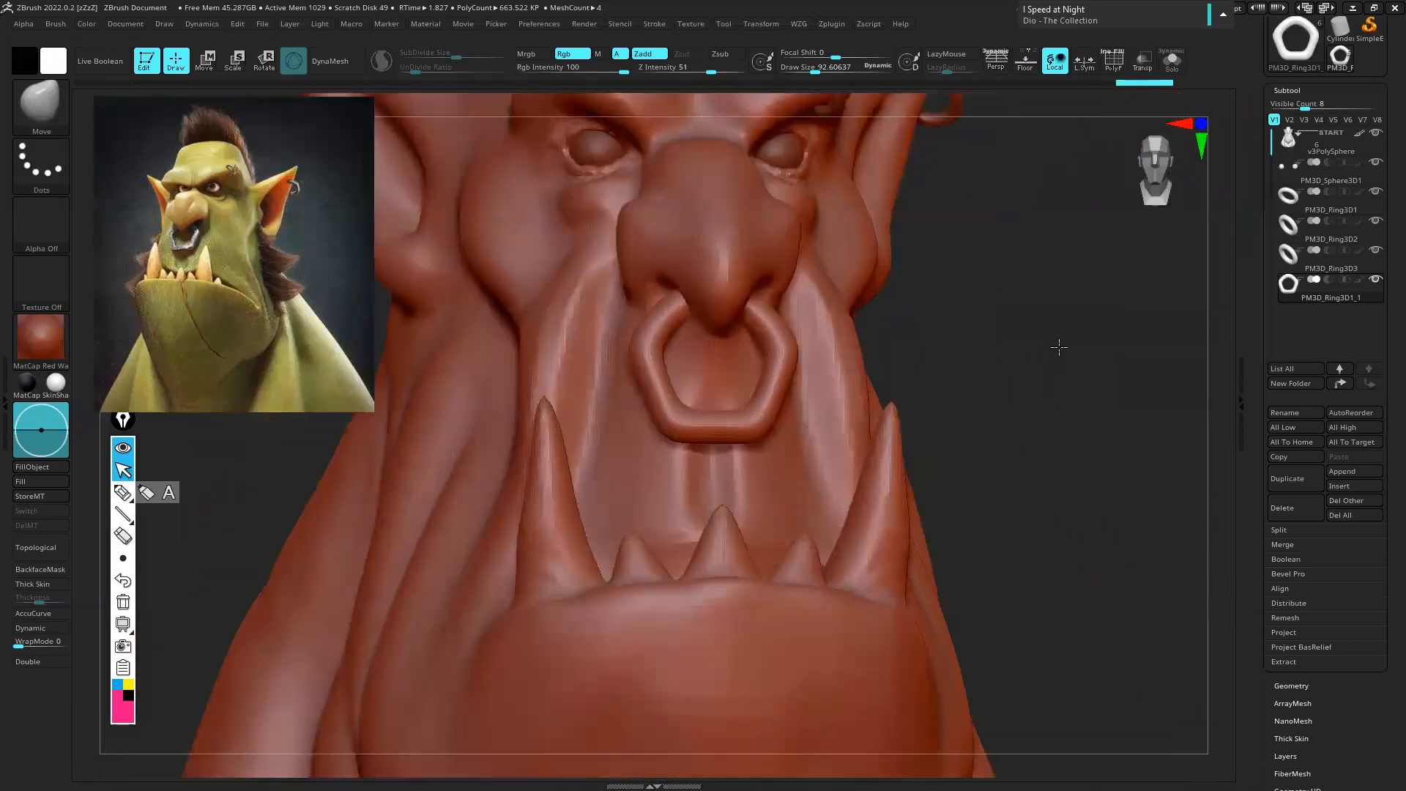
{"action": "left_click", "coordinate": [829, 24]}
{"action": "scroll", "coordinate": [932, 283], "scroll_direction": "down", "scroll_amount": 3}
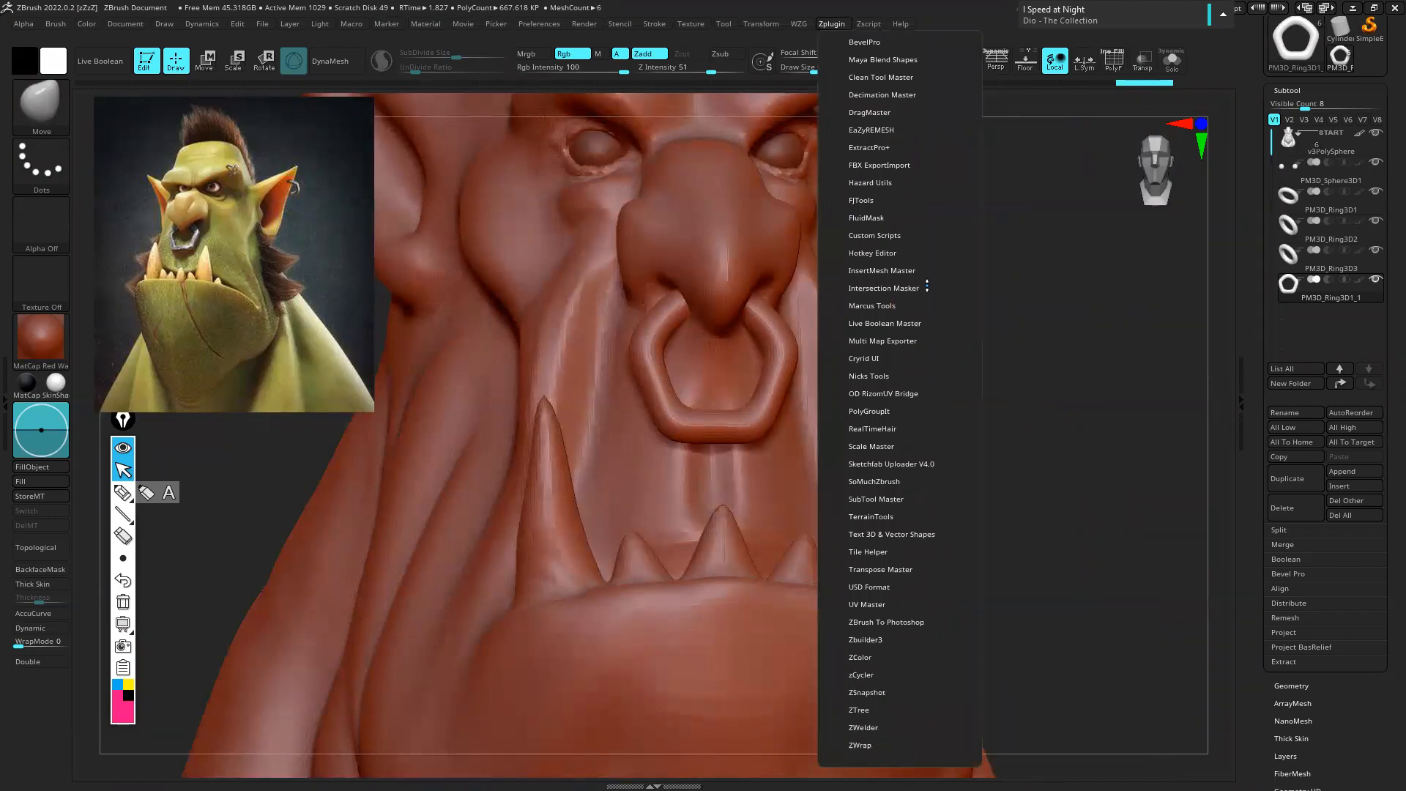
{"action": "scroll", "coordinate": [932, 414], "scroll_direction": "down", "scroll_amount": 2}
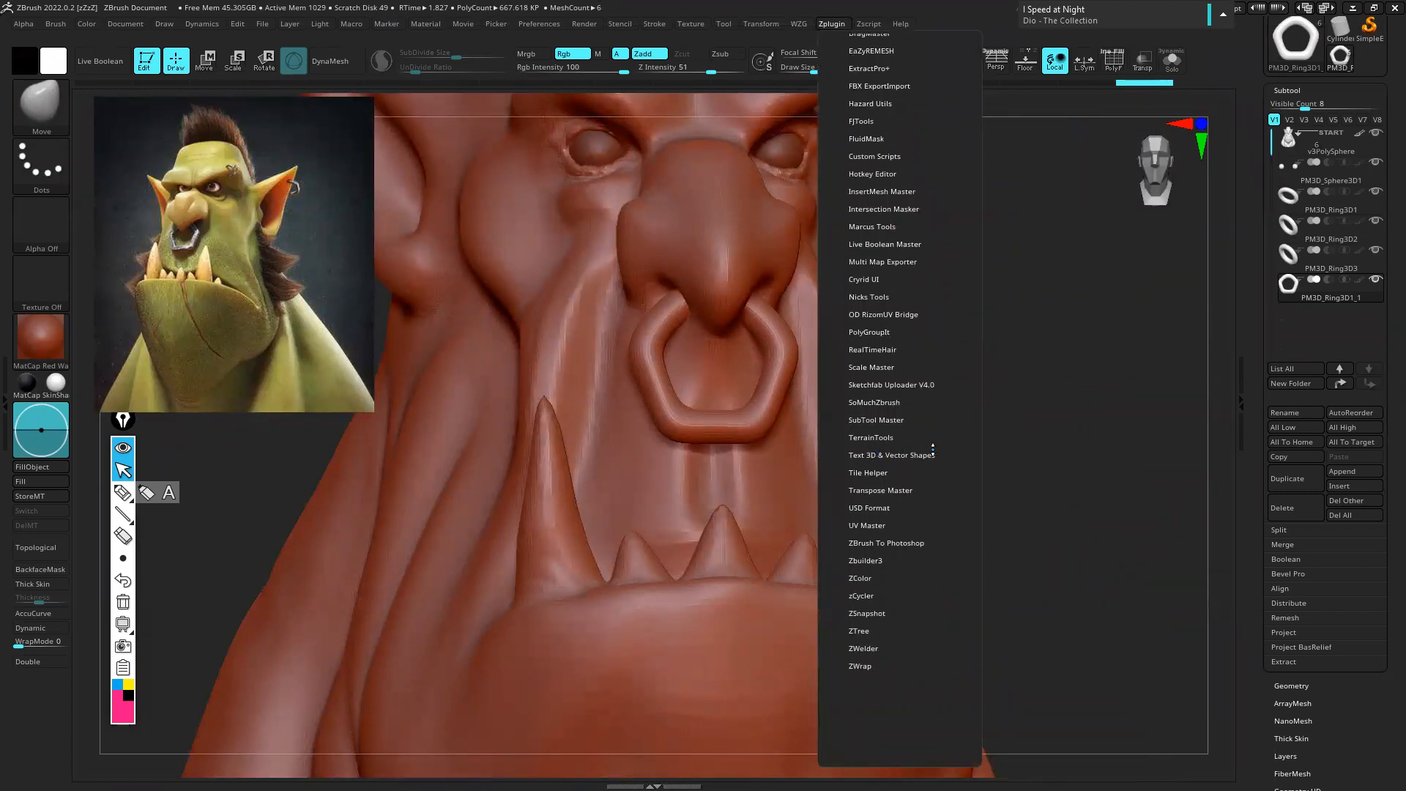
{"action": "left_click", "coordinate": [902, 455]}
{"action": "scroll", "coordinate": [886, 352], "scroll_direction": "down", "scroll_amount": 5}
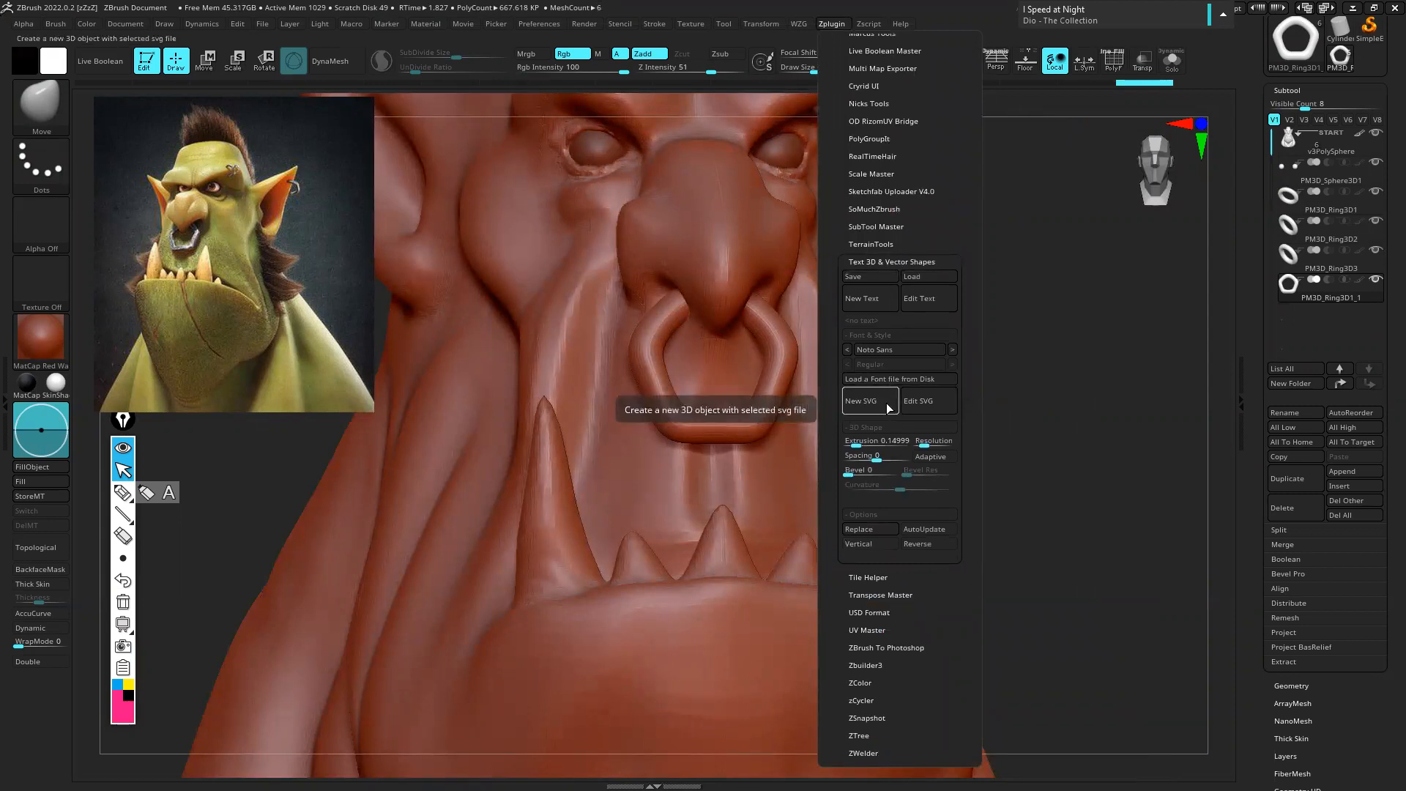
Create a new 3D object from the exported pentagonal ring SVG in the Escritorio folder and check it from the side
{"action": "left_click", "coordinate": [871, 406]}
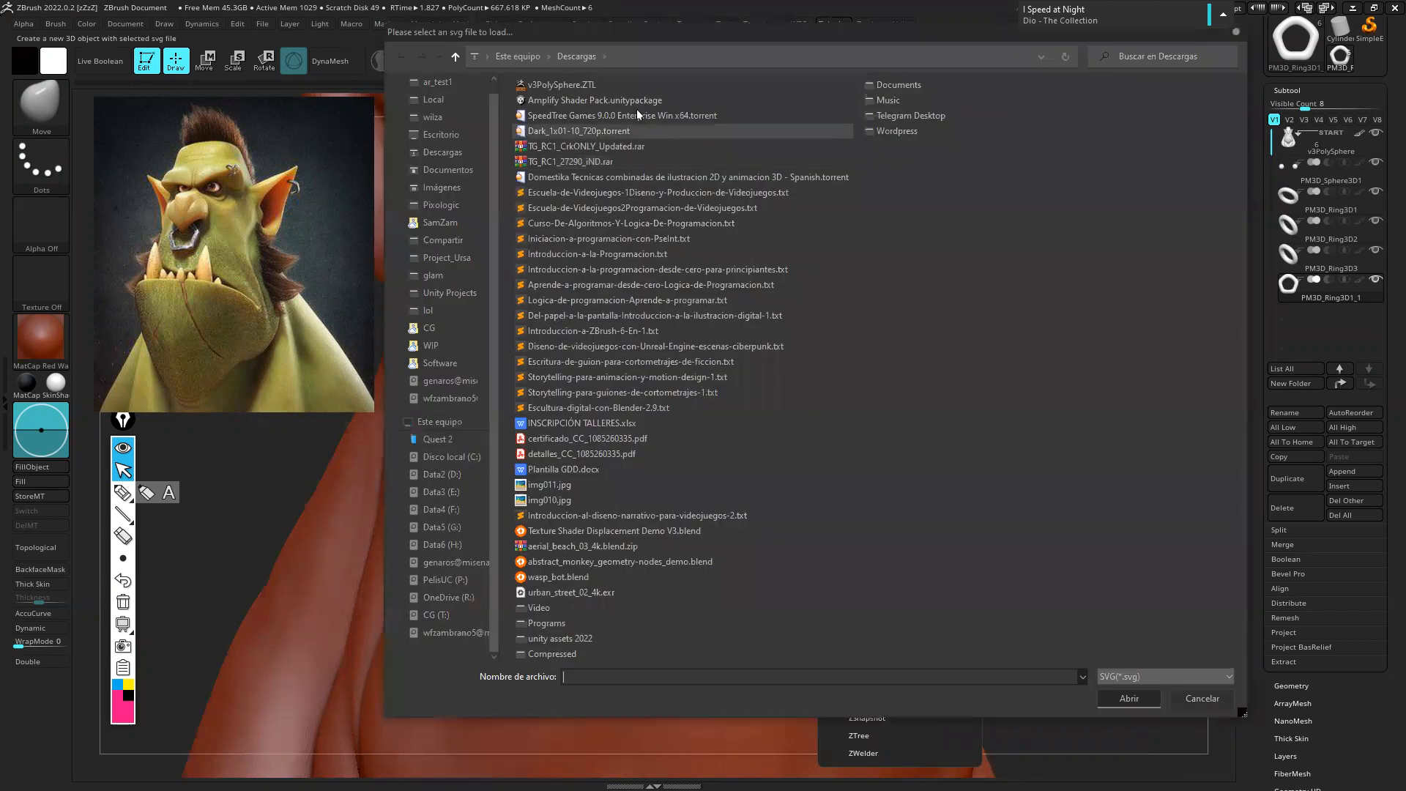
{"action": "left_click", "coordinate": [436, 136]}
{"action": "left_click", "coordinate": [653, 129]}
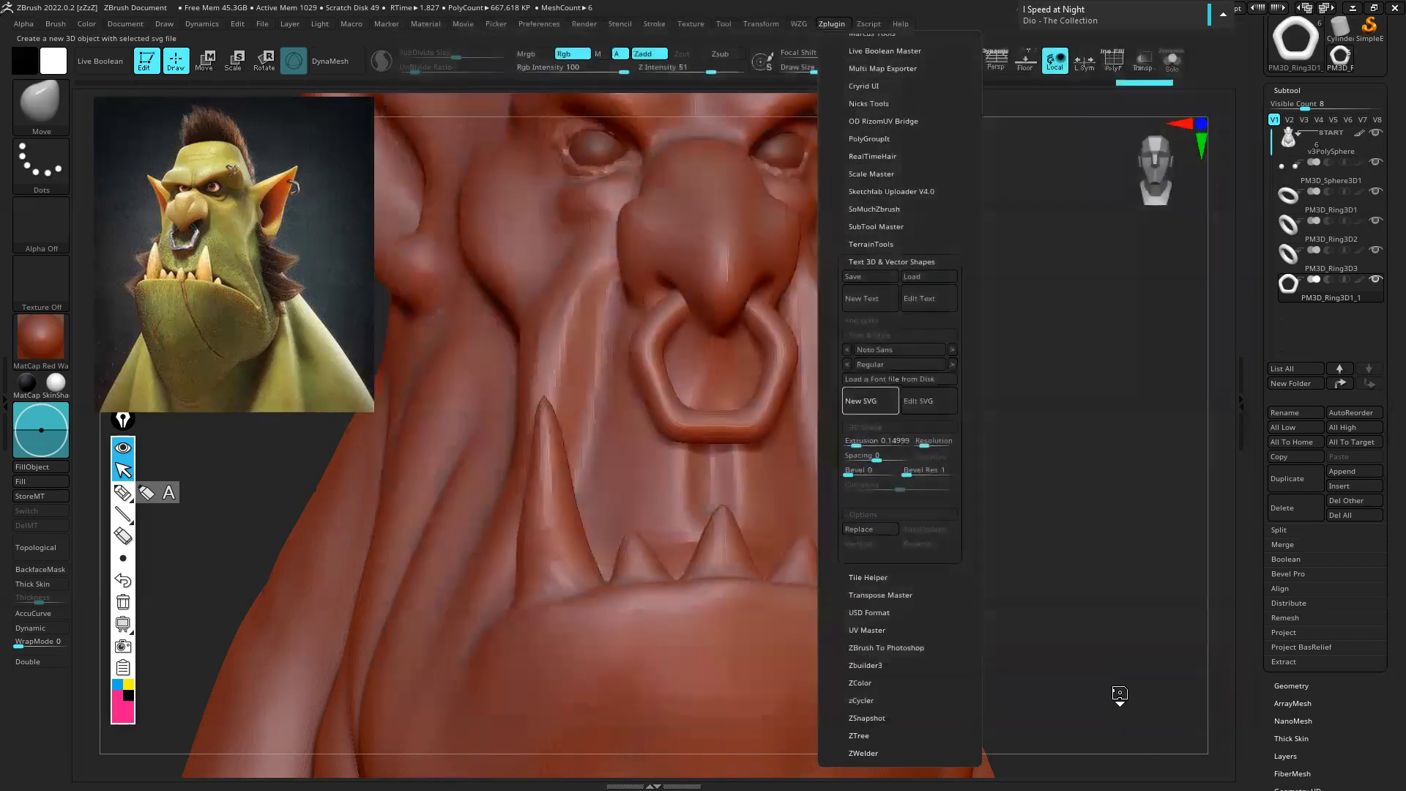
{"action": "left_click", "coordinate": [1126, 698]}
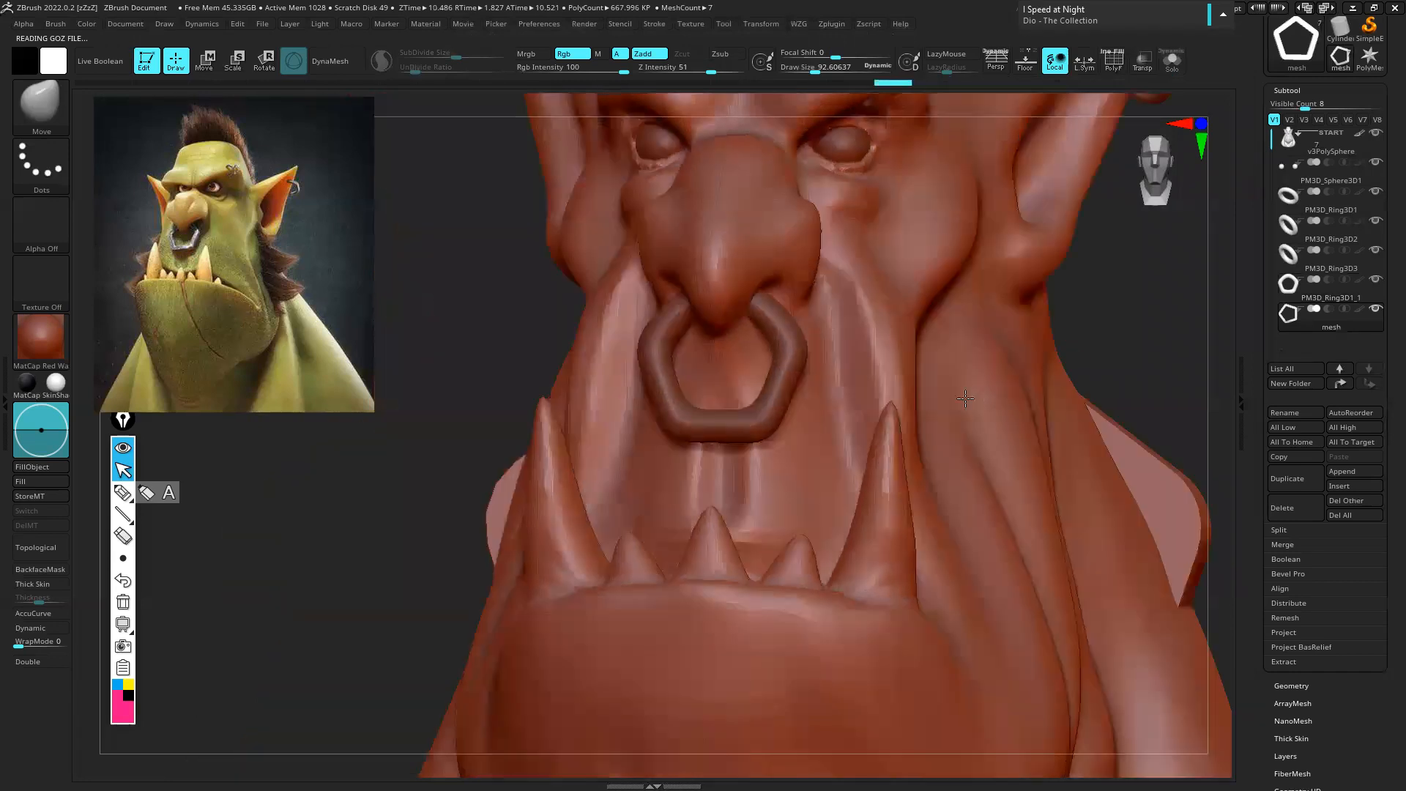
{"action": "mouse_move", "coordinate": [1042, 436]}
{"action": "right_mouse_down"}
{"action": "mouse_move", "coordinate": [939, 452]}
{"action": "mouse_move", "coordinate": [853, 383]}
{"action": "right_mouse_up"}
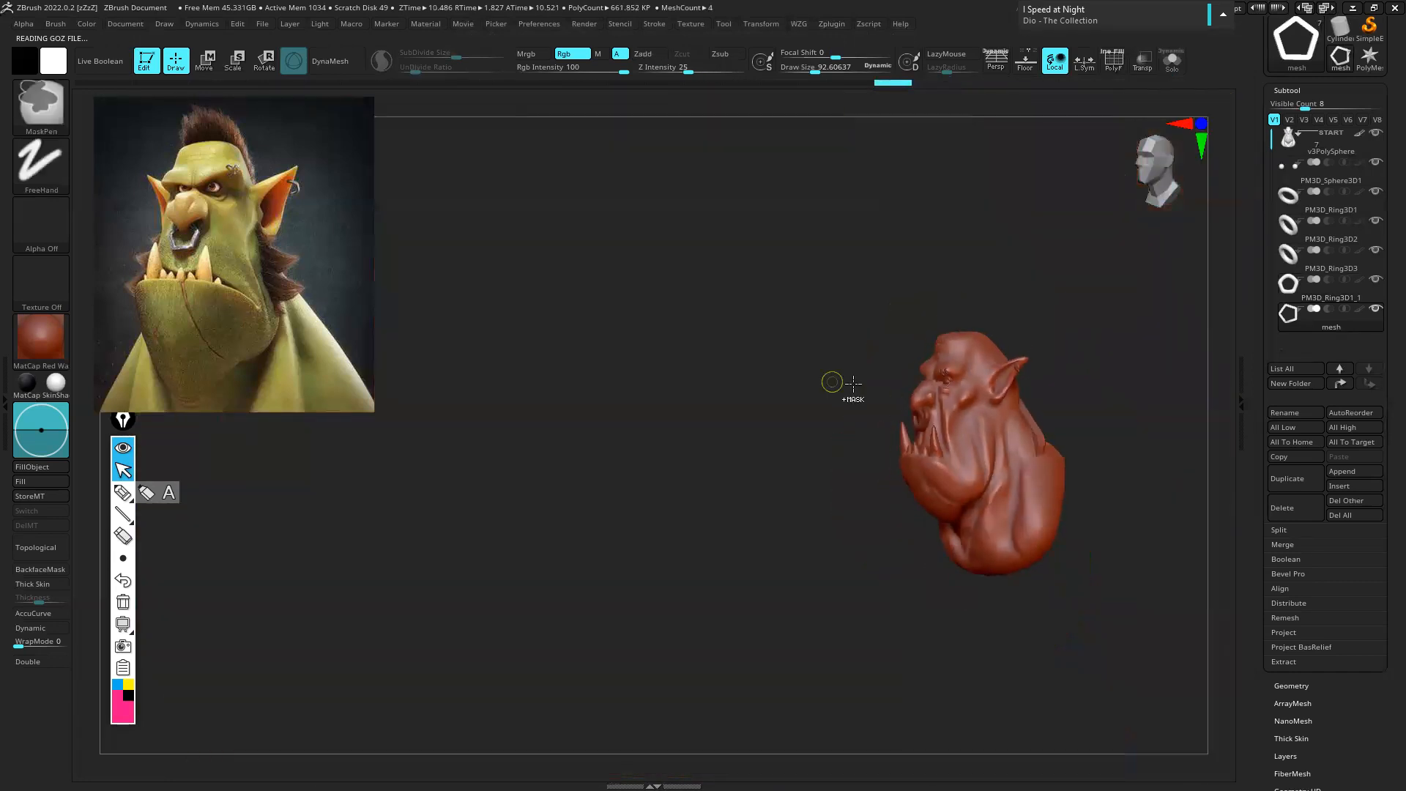
{"action": "mouse_move", "coordinate": [704, 339]}
{"action": "right_mouse_down"}
{"action": "mouse_move", "coordinate": [898, 408]}
{"action": "mouse_move", "coordinate": [867, 423]}
{"action": "mouse_move", "coordinate": [791, 408]}
{"action": "mouse_move", "coordinate": [778, 458]}
{"action": "mouse_move", "coordinate": [795, 355]}
{"action": "right_mouse_up"}
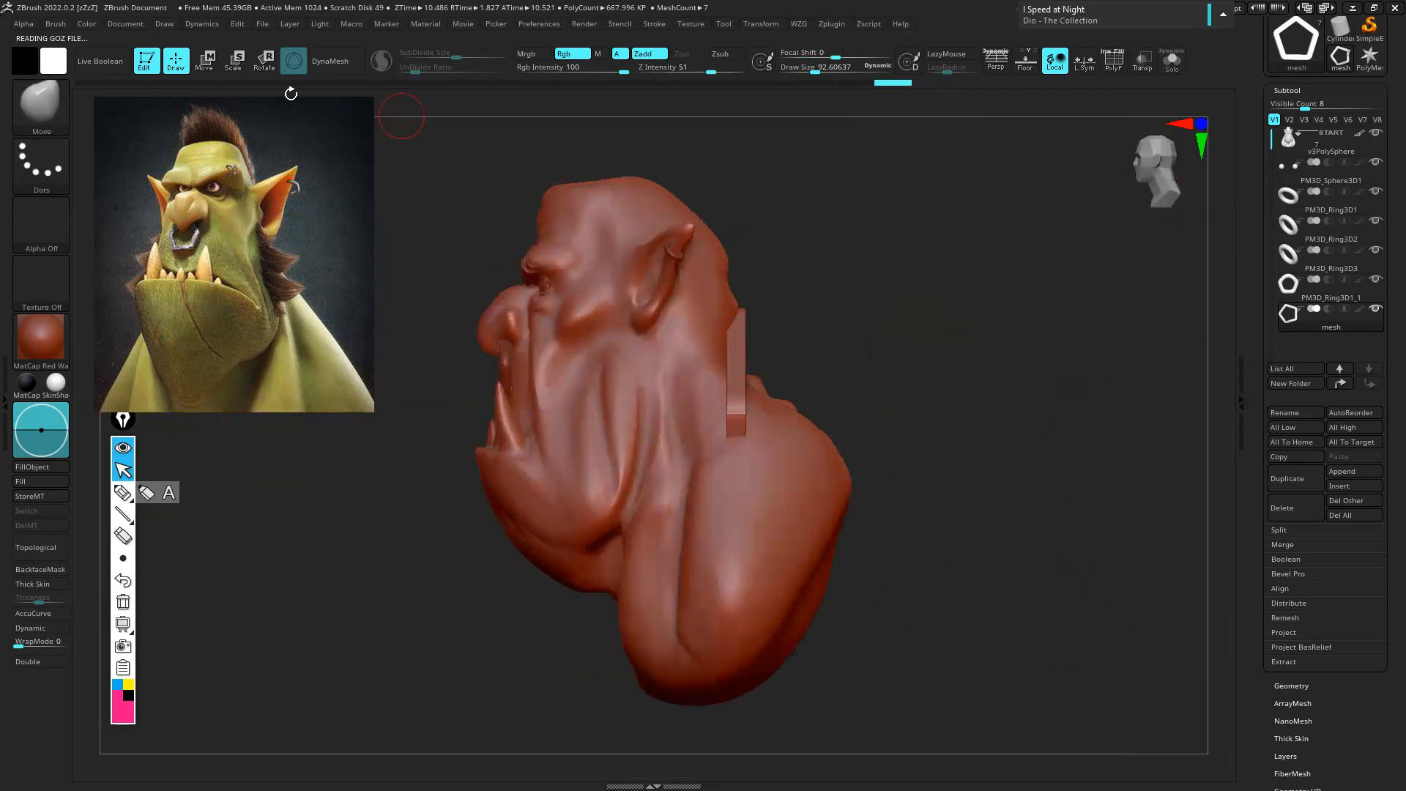
Scale the imported pentagonal ring down uniformly with the gizmo and position it in front of the orc's mouth
{"action": "left_click", "coordinate": [209, 68]}
{"action": "right_click_drag", "start_coordinate": [651, 417], "coordinate": [873, 437], "text": "alt"}
{"action": "left_click_drag", "start_coordinate": [865, 447], "coordinate": [576, 447]}
{"action": "right_click_drag", "start_coordinate": [560, 268], "coordinate": [827, 414]}
{"action": "right_click_drag", "start_coordinate": [608, 313], "coordinate": [718, 182], "text": "alt"}
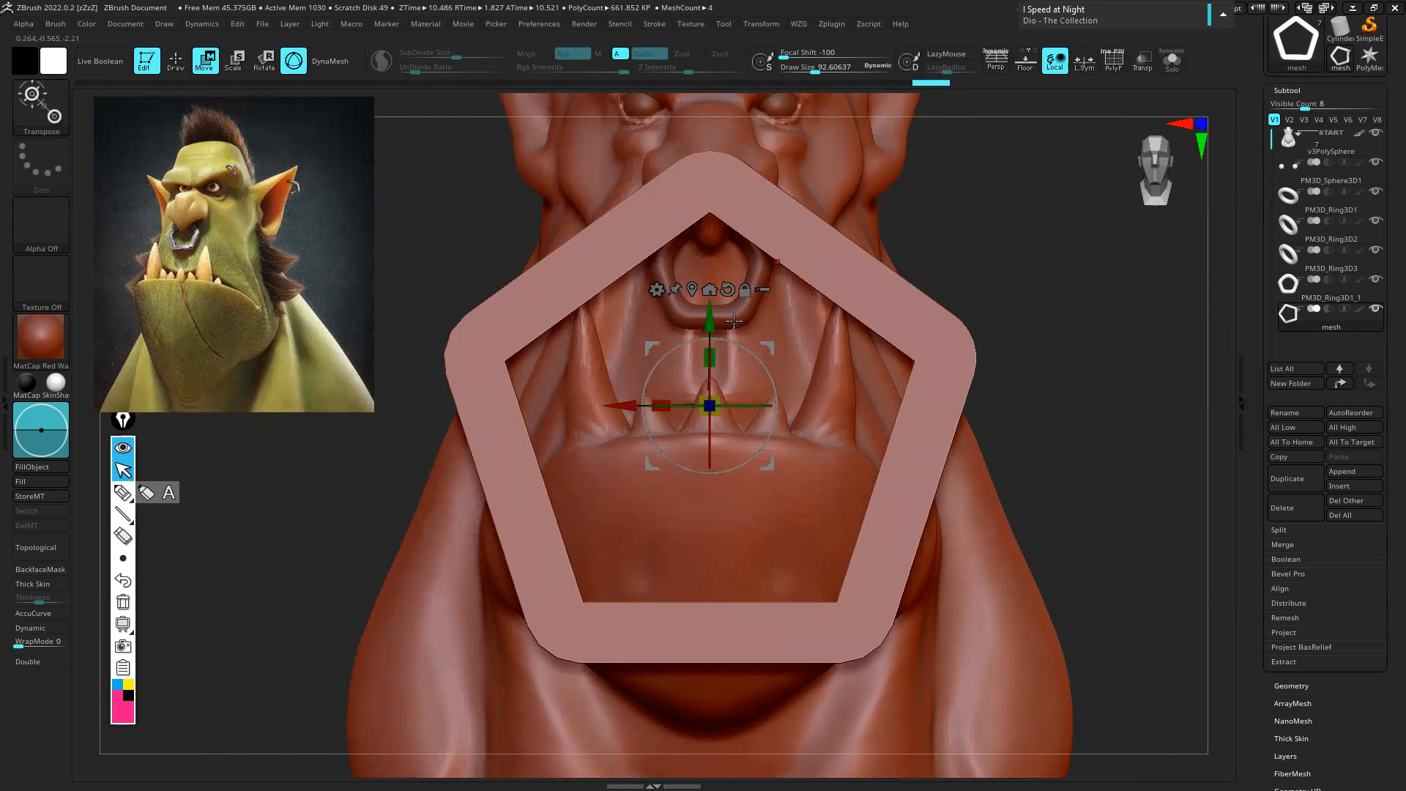
{"action": "left_click_drag", "start_coordinate": [786, 270], "coordinate": [899, 306]}
{"action": "left_click_drag", "start_coordinate": [870, 410], "coordinate": [974, 315]}
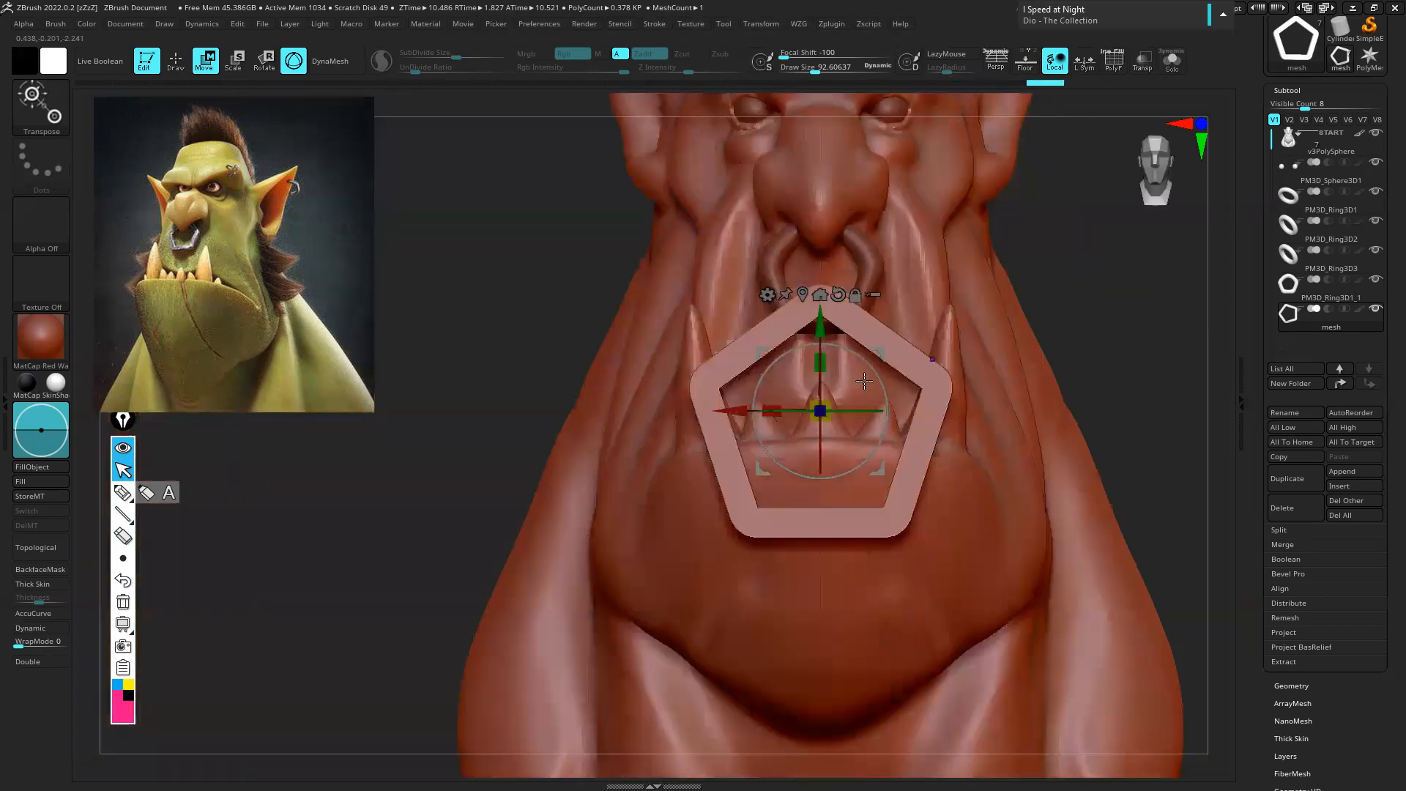
{"action": "left_click_drag", "start_coordinate": [827, 401], "coordinate": [888, 389]}
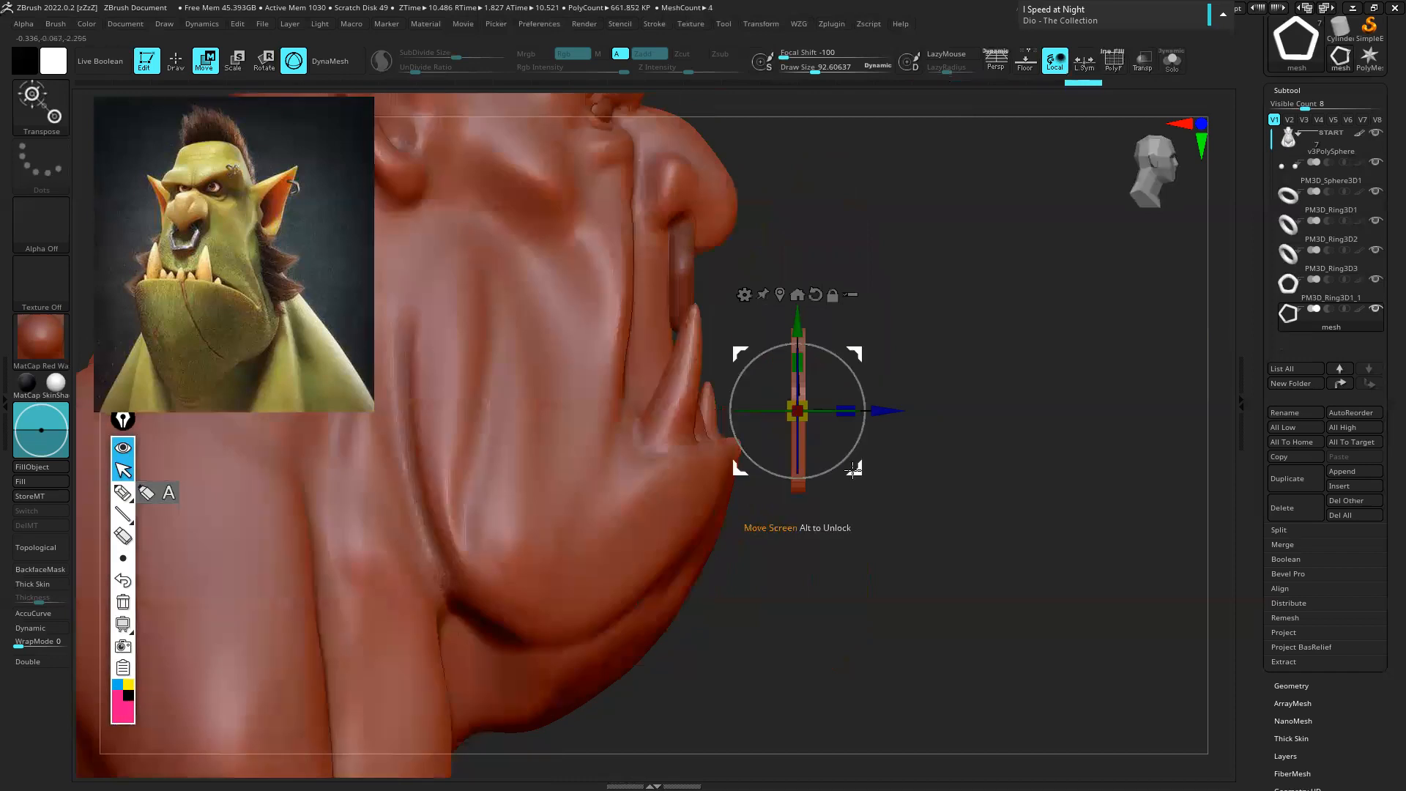
{"action": "left_click_drag", "start_coordinate": [735, 359], "coordinate": [724, 344]}
Hide the old round nose ring and move the pentagonal ring back under the nose so its tip sinks into the nostrils
{"action": "mouse_move", "coordinate": [1332, 331]}
{"action": "left_click_drag", "start_coordinate": [1014, 261], "coordinate": [966, 265]}
{"action": "left_click", "coordinate": [1367, 285]}
{"action": "left_click", "coordinate": [1378, 286]}
{"action": "right_click_drag", "start_coordinate": [960, 198], "coordinate": [952, 307], "text": "ctrl"}
{"action": "left_click_drag", "start_coordinate": [684, 289], "coordinate": [764, 274]}
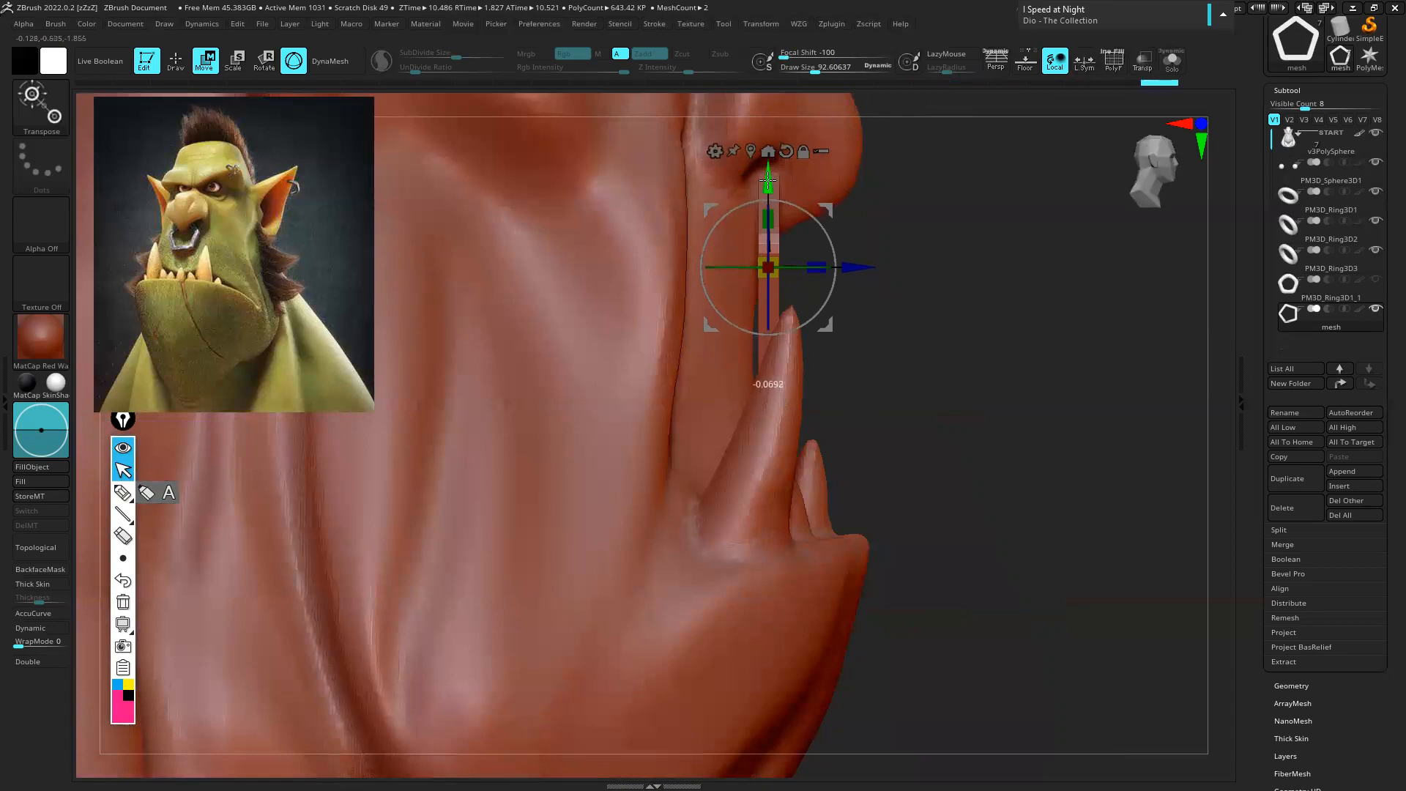
{"action": "right_click_drag", "start_coordinate": [1011, 197], "coordinate": [890, 231], "text": "shift"}
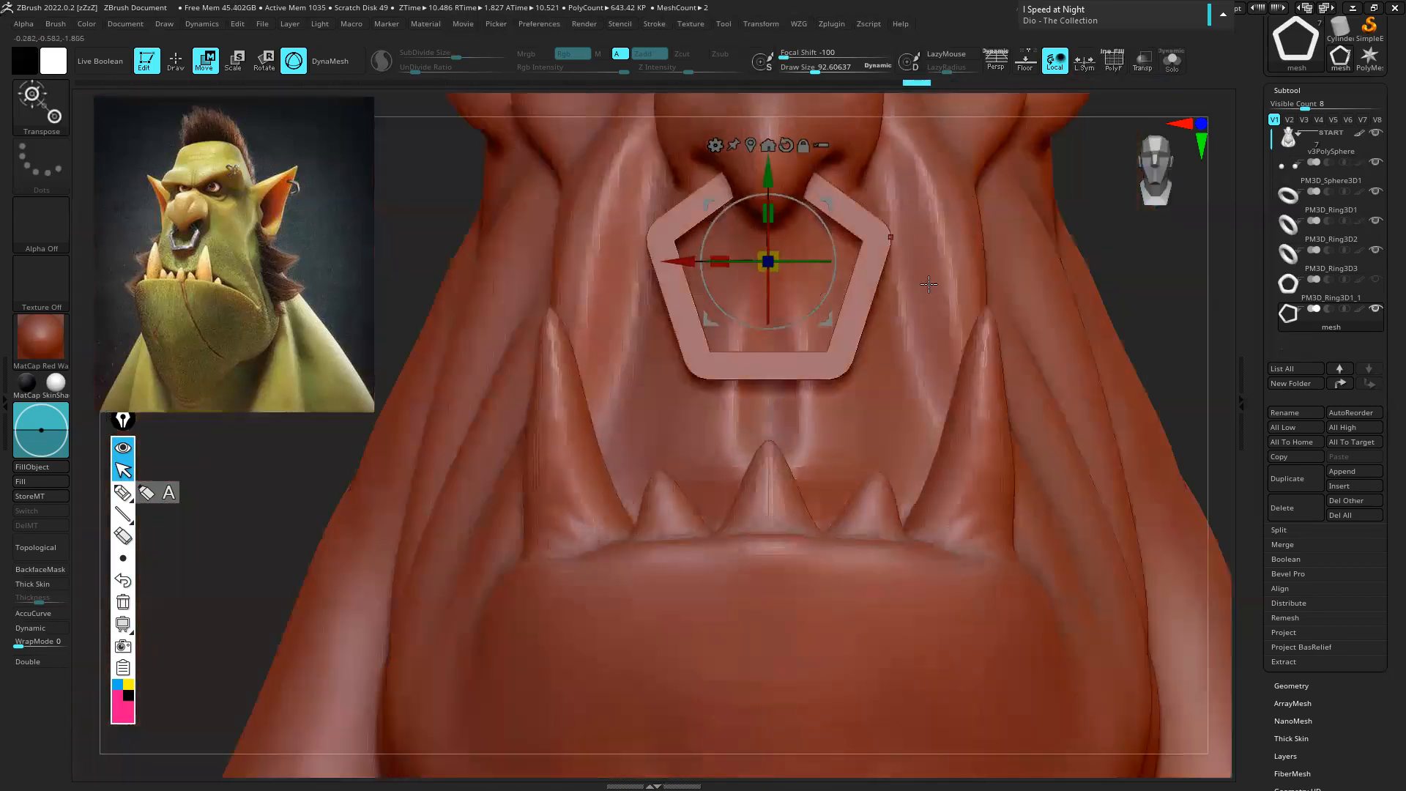
{"action": "right_click_drag", "start_coordinate": [963, 291], "coordinate": [803, 258], "text": "alt"}
{"action": "left_click_drag", "start_coordinate": [803, 258], "coordinate": [728, 222]}
{"action": "mouse_move", "coordinate": [652, 220]}
{"action": "right_mouse_down", "text": "shift"}
{"action": "mouse_move", "coordinate": [671, 277]}
{"action": "mouse_move", "coordinate": [572, 219]}
{"action": "right_mouse_up", "text": "shift"}
Try reshaping the lower part of the pentagonal ring with the Move brush at a draw size of about 125
{"action": "left_click", "coordinate": [185, 58]}
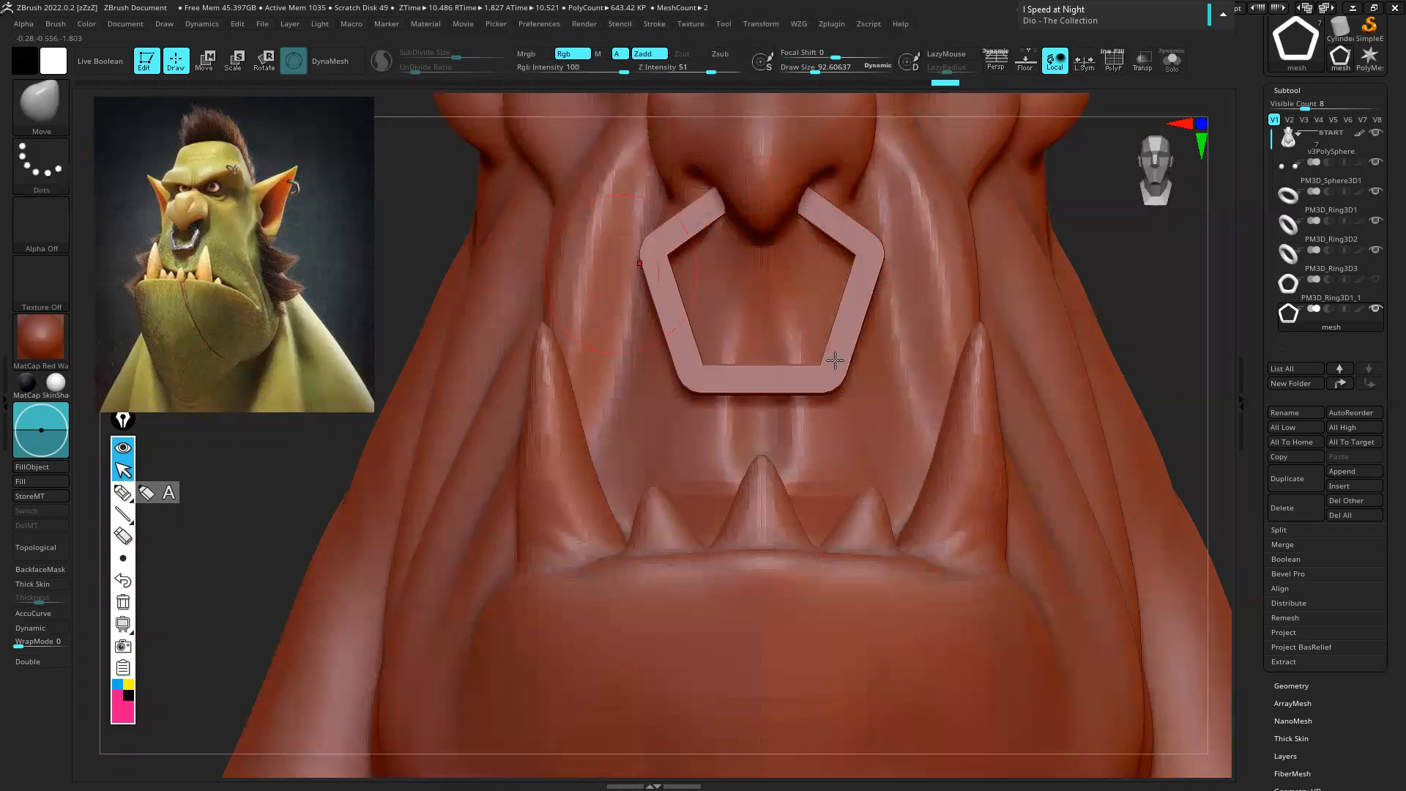
{"action": "key", "text": "ctrl"}
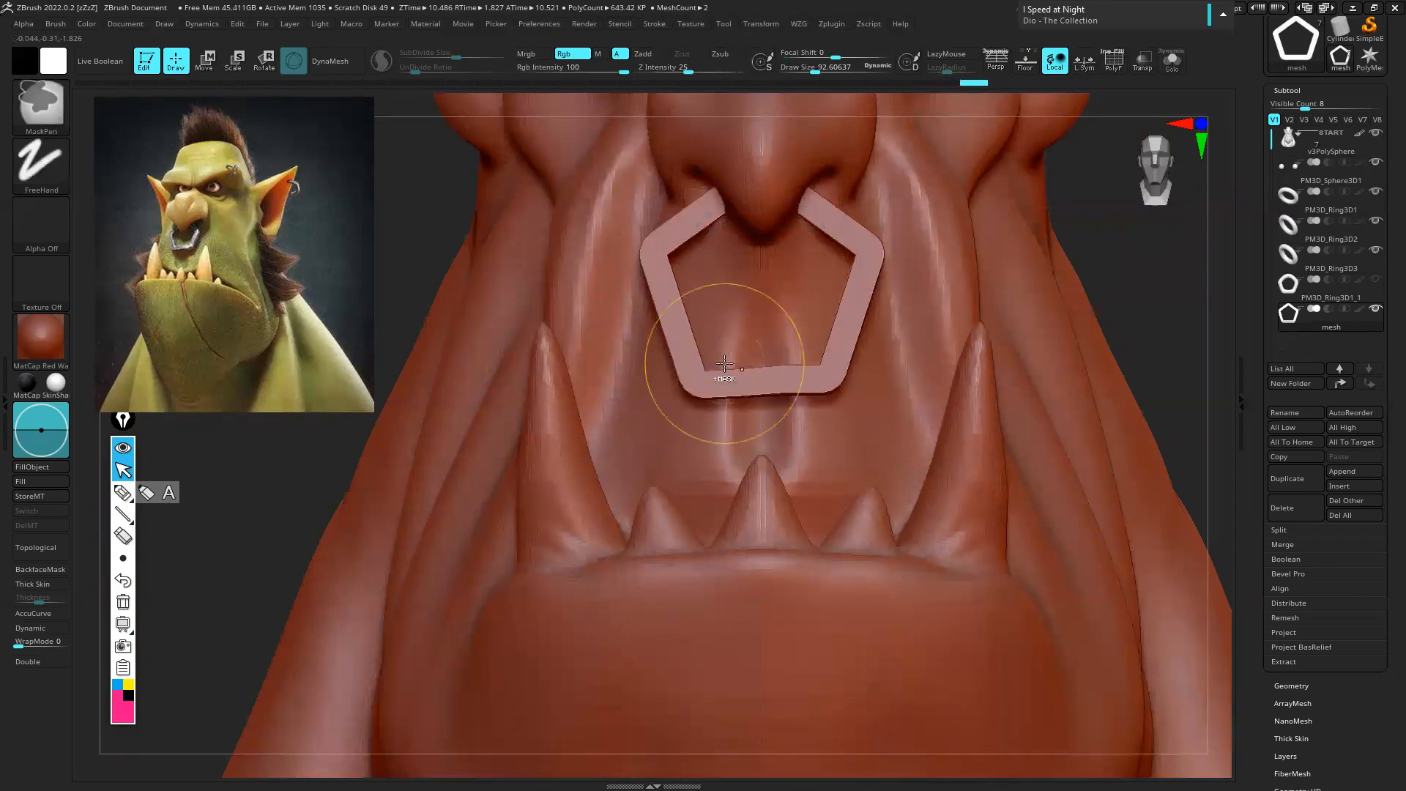
{"action": "key", "text": "ctrl+z"}
{"action": "key", "text": "s"}
{"action": "left_click_drag", "start_coordinate": [736, 383], "coordinate": [743, 382]}
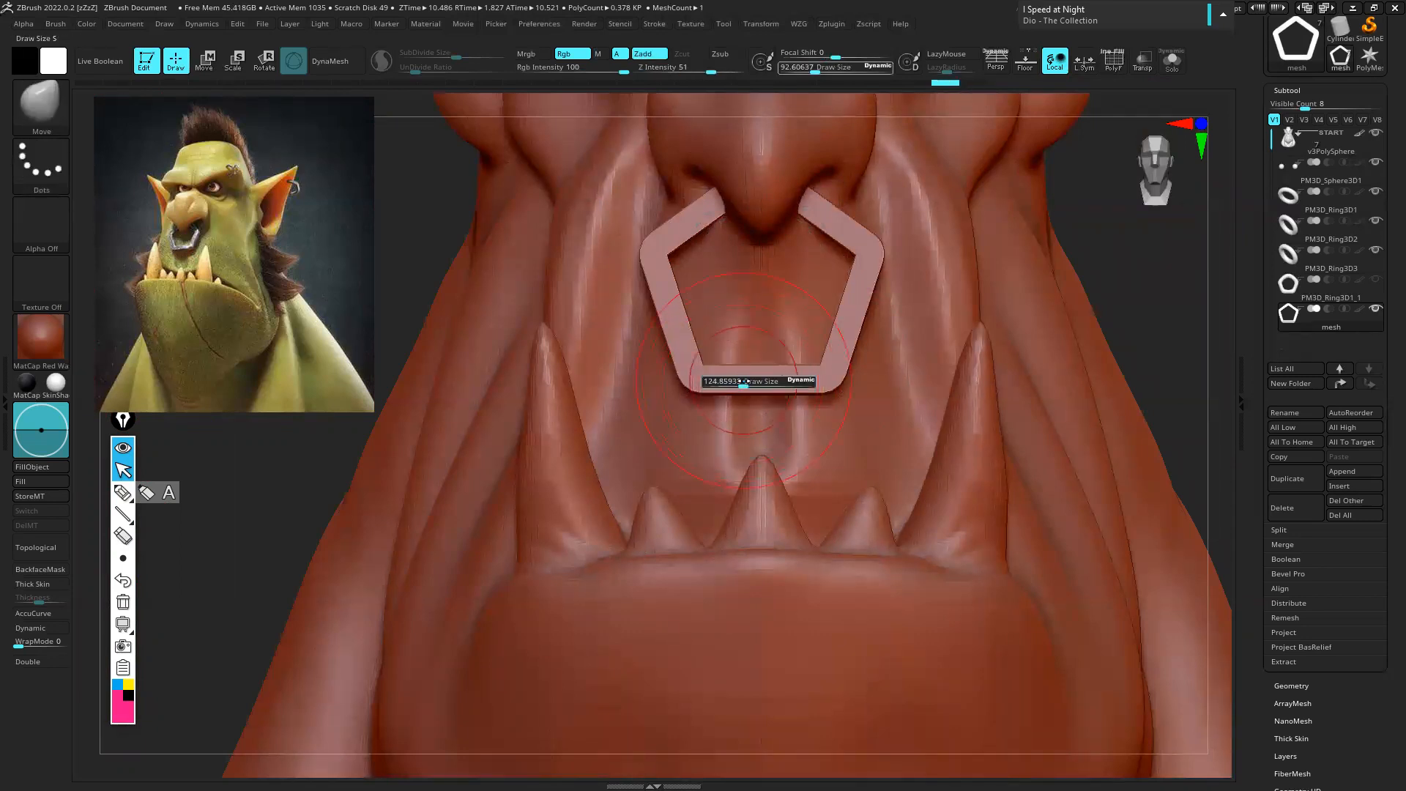
{"action": "mouse_move", "coordinate": [785, 362]}
{"action": "right_mouse_down"}
{"action": "mouse_move", "coordinate": [767, 312]}
{"action": "mouse_move", "coordinate": [813, 301]}
{"action": "mouse_move", "coordinate": [795, 301]}
{"action": "right_mouse_up"}
{"action": "key", "text": "ctrl"}
{"action": "left_click_drag", "start_coordinate": [795, 301], "coordinate": [794, 301], "text": "ctrl"}
{"action": "right_click_drag", "start_coordinate": [795, 301], "coordinate": [782, 270]}
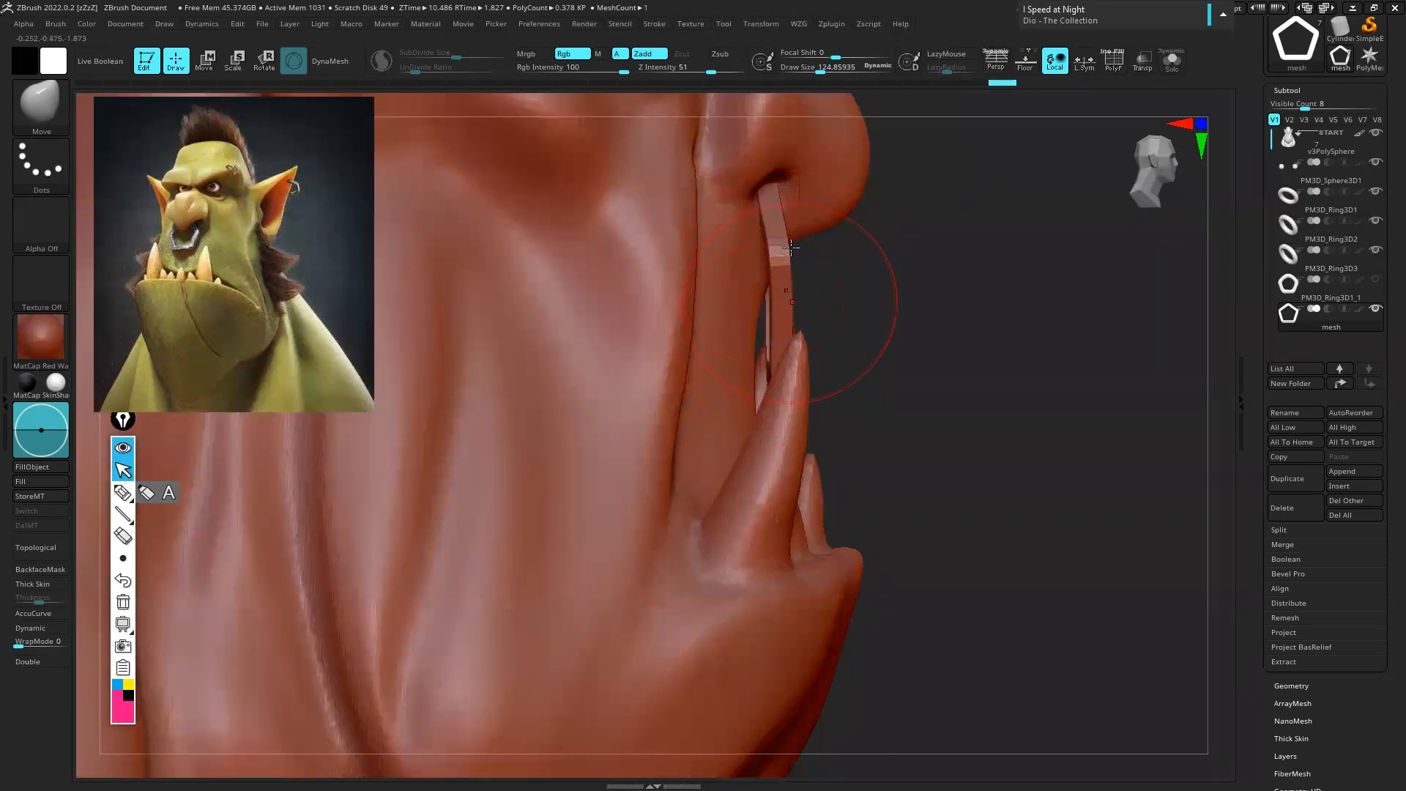
{"action": "right_click_drag", "start_coordinate": [960, 283], "coordinate": [864, 288]}
{"action": "key", "text": "ctrl"}
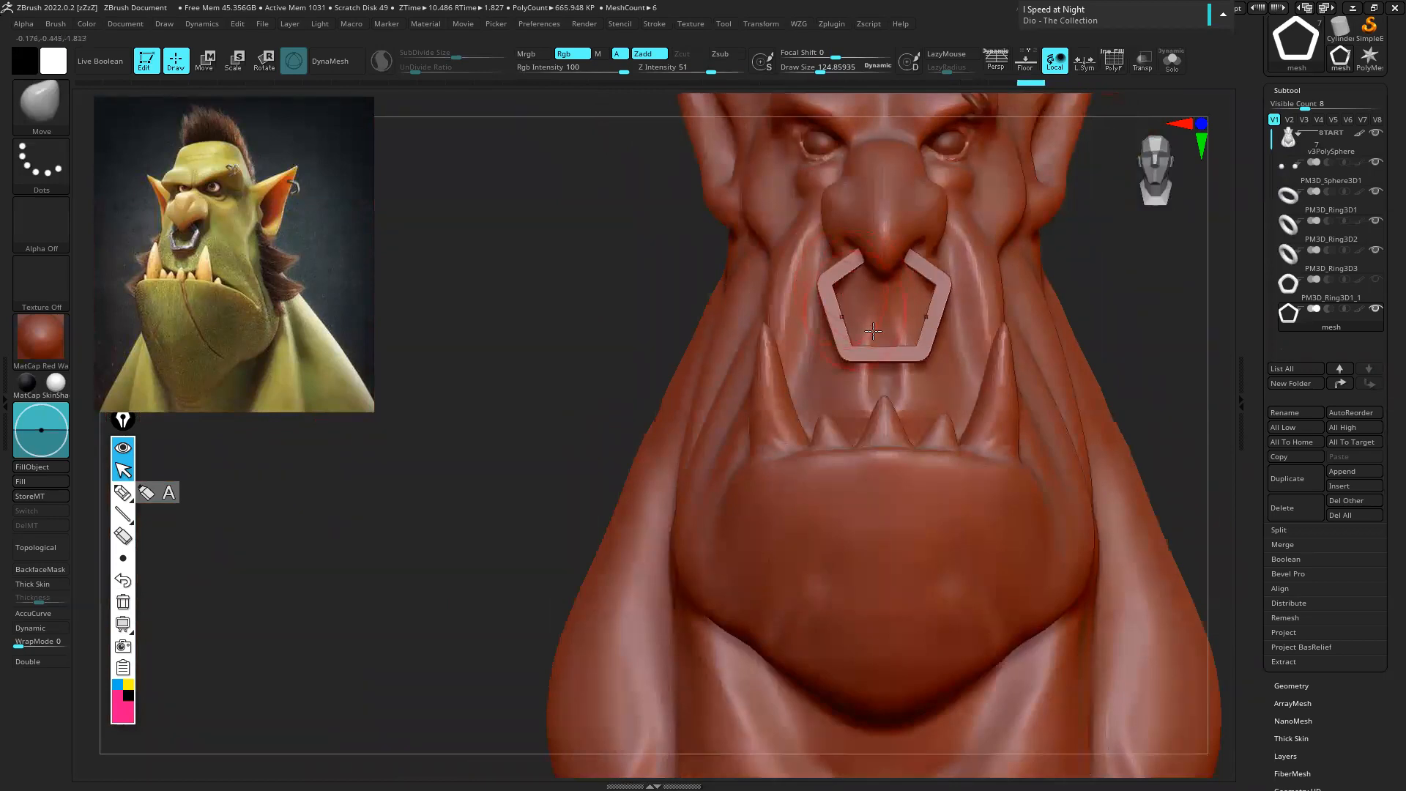
Set the pentagonal ring's bevel to 24 in the Text 3D & Vector Shapes settings and isolate the ring in Solo mode
{"action": "mouse_move", "coordinate": [841, 287]}
{"action": "right_mouse_down", "text": "ctrl"}
{"action": "mouse_move", "coordinate": [919, 265]}
{"action": "mouse_move", "coordinate": [865, 222]}
{"action": "mouse_move", "coordinate": [909, 245]}
{"action": "right_mouse_up", "text": "ctrl"}
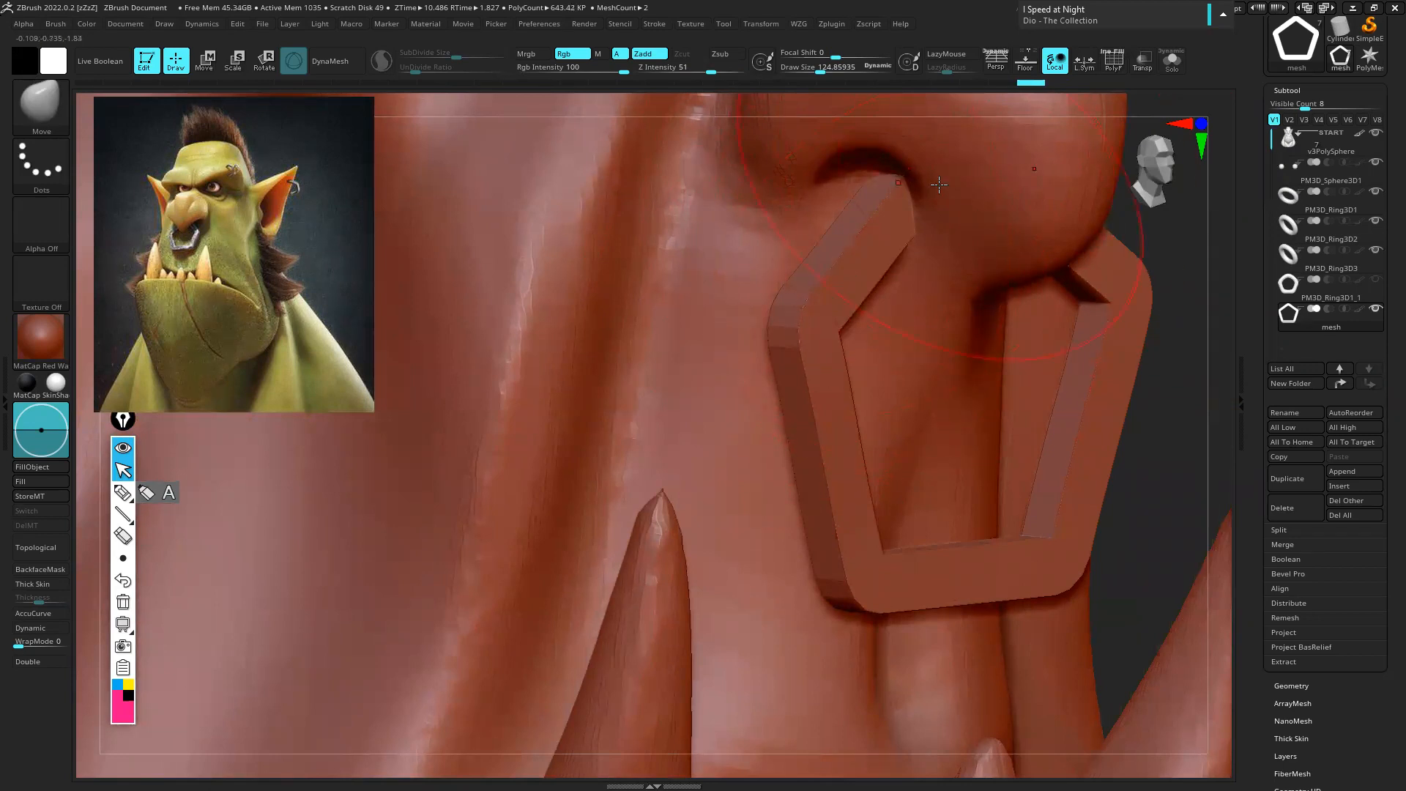
{"action": "left_click", "coordinate": [831, 23]}
{"action": "scroll", "coordinate": [847, 300], "scroll_direction": "down", "scroll_amount": 3}
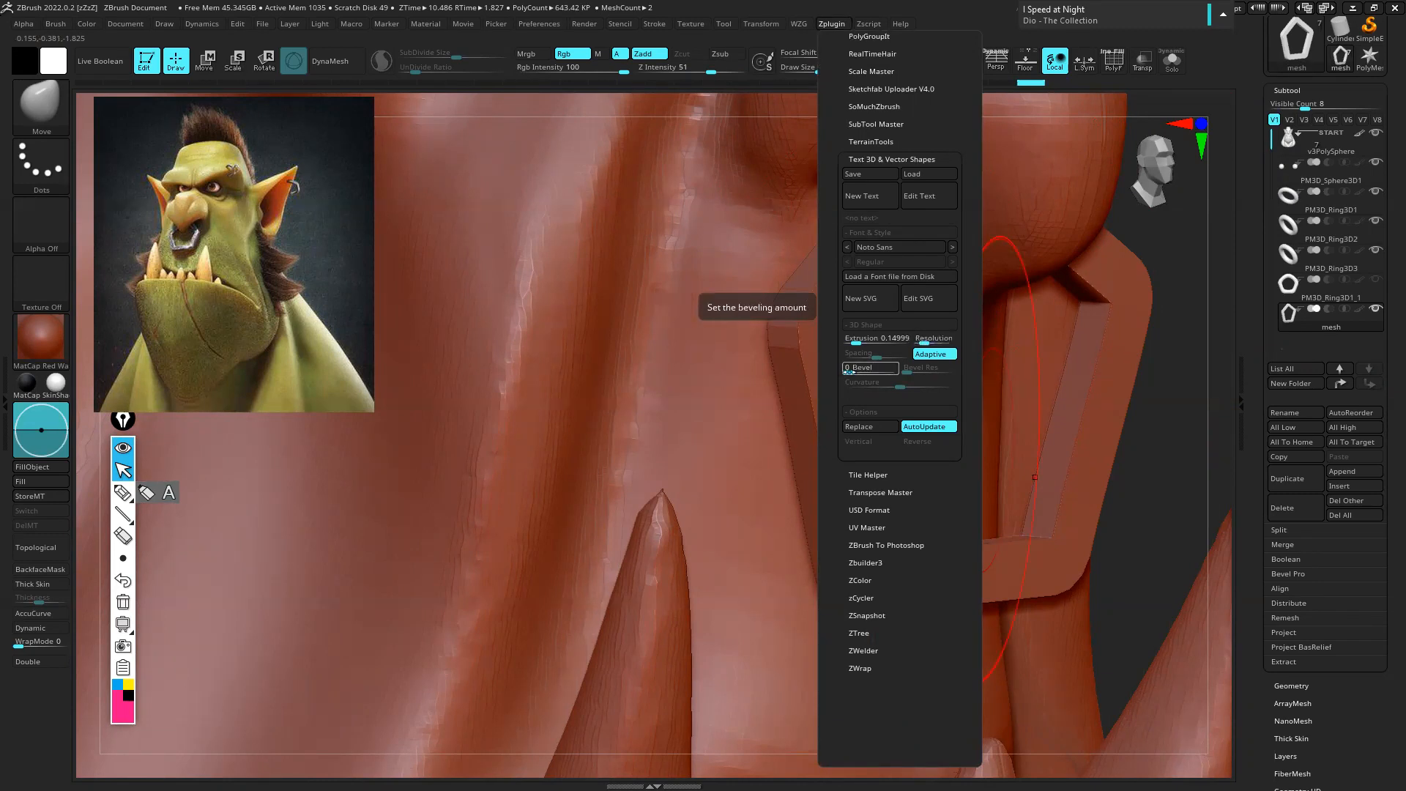
{"action": "left_click_drag", "start_coordinate": [848, 371], "coordinate": [850, 371]}
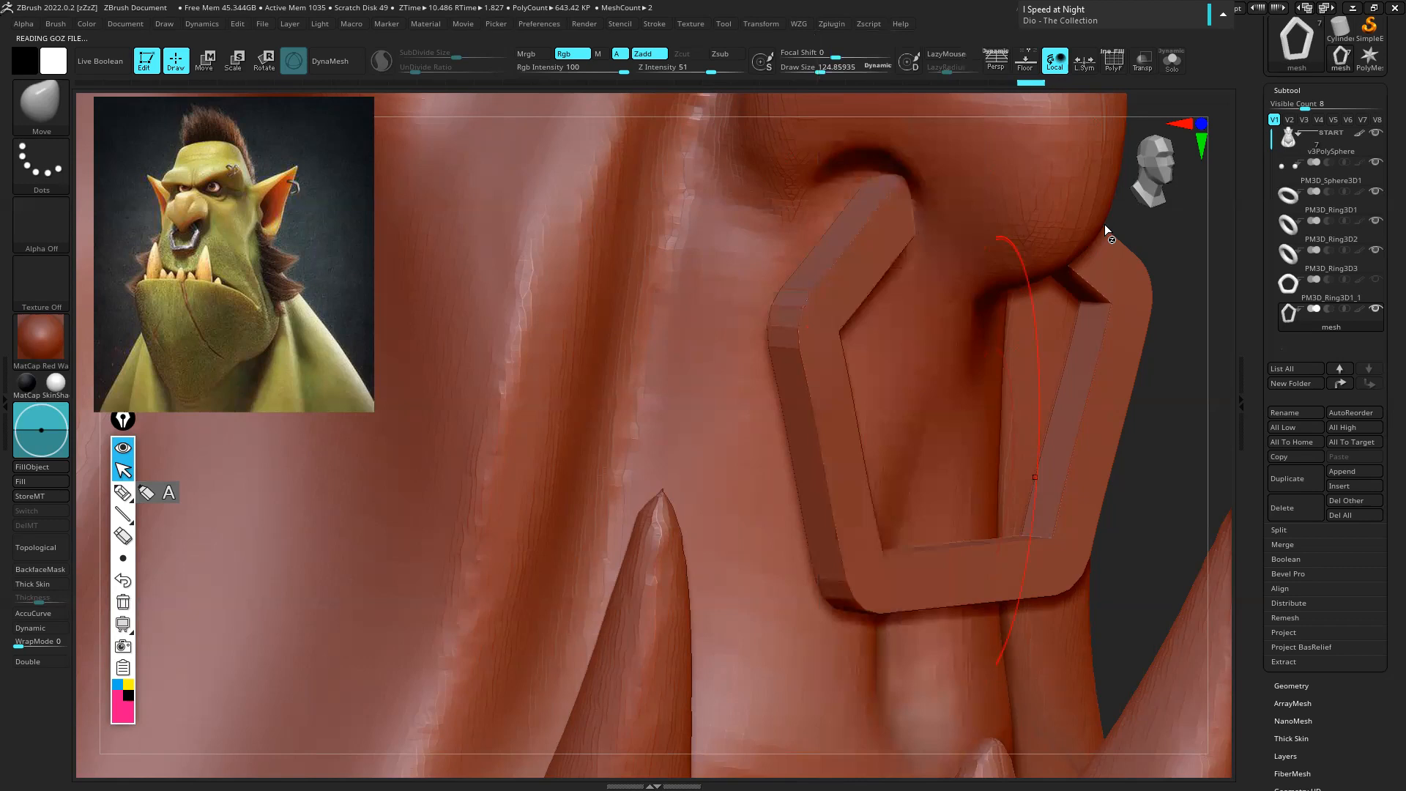
{"action": "left_click", "coordinate": [1172, 61]}
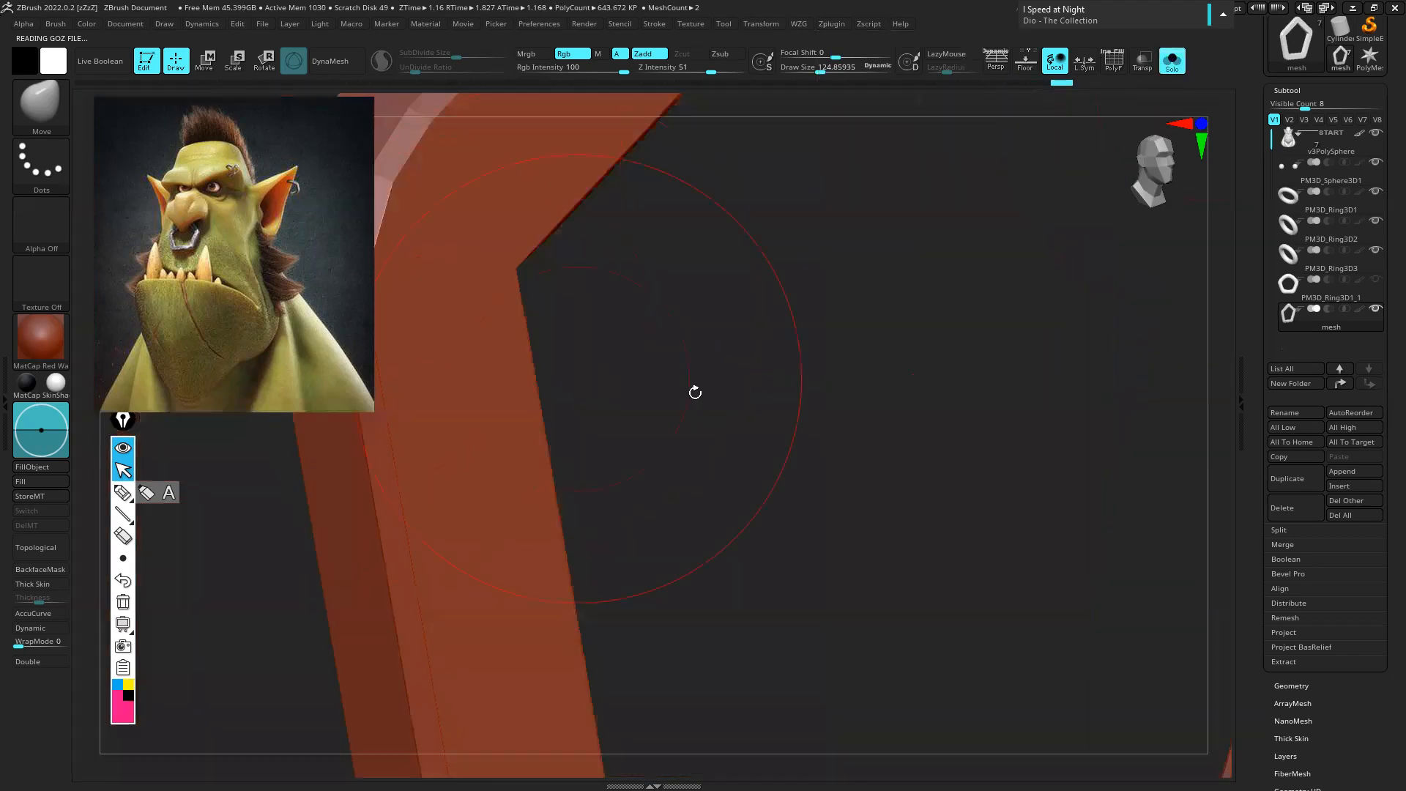
{"action": "key", "text": "f"}
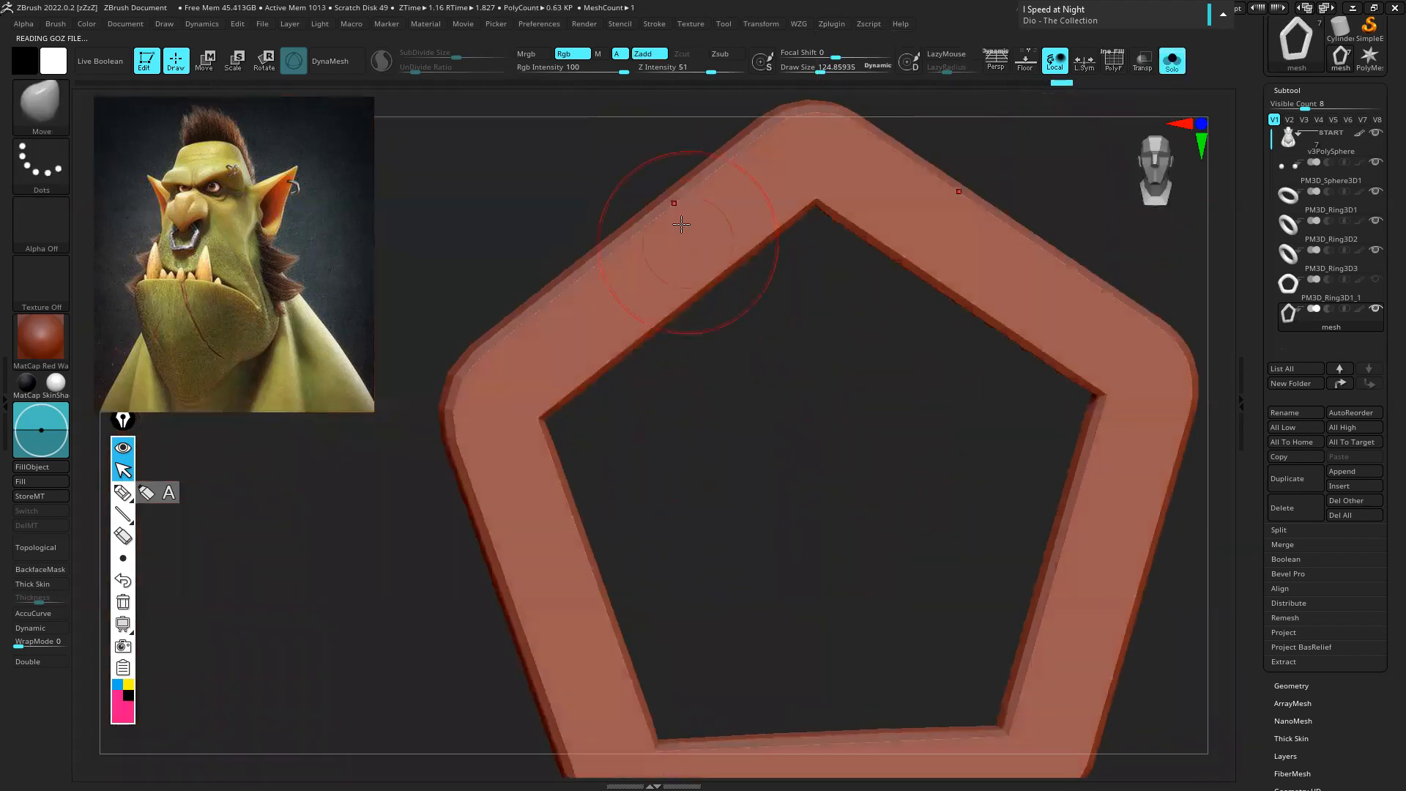
{"action": "left_click", "coordinate": [834, 24]}
{"action": "scroll", "coordinate": [923, 504], "scroll_direction": "down", "scroll_amount": 5}
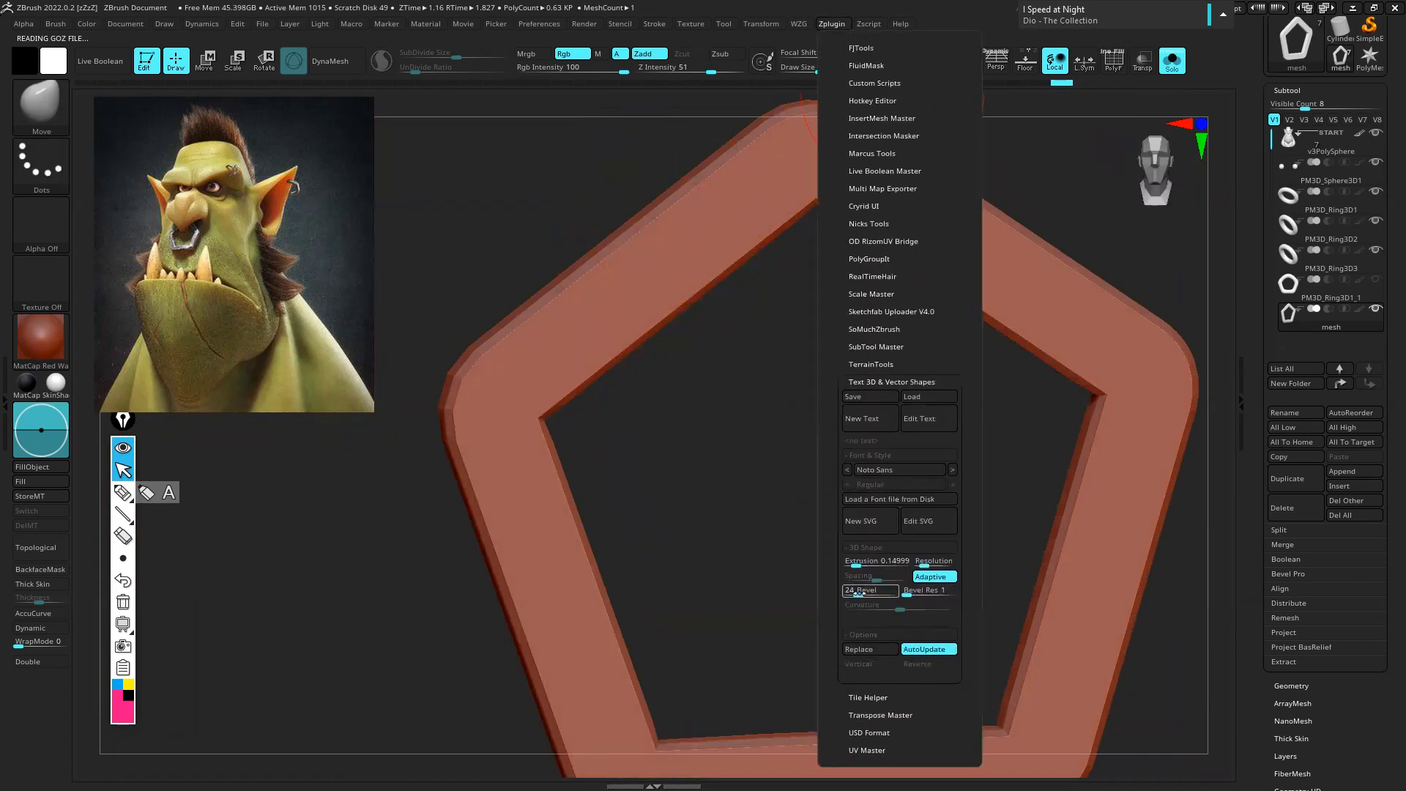
{"action": "left_click", "coordinate": [857, 591]}
{"action": "left_click_drag", "start_coordinate": [688, 367], "coordinate": [683, 338]}
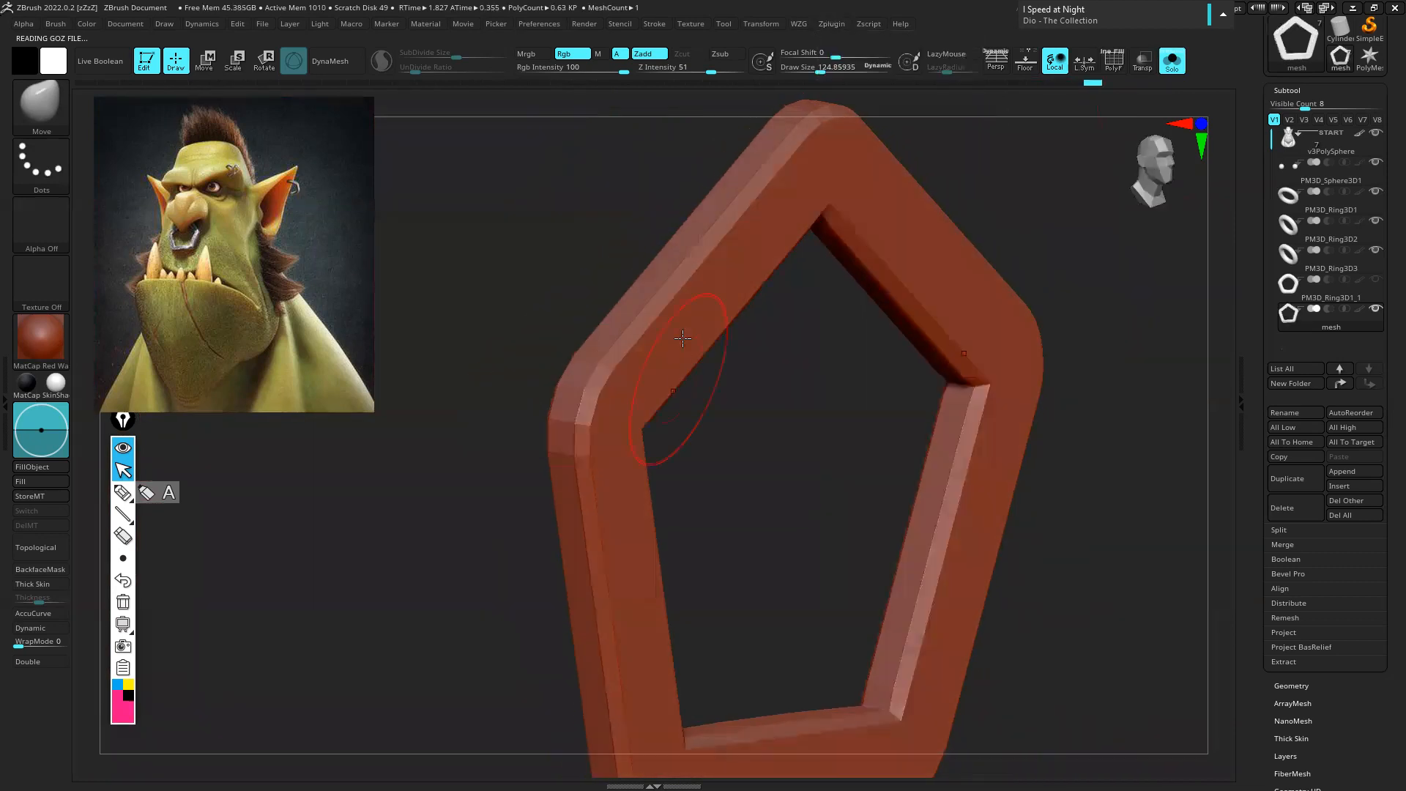
Set the pentagonal ring's bevel resolution to 3
{"action": "left_click", "coordinate": [841, 25]}
{"action": "scroll", "coordinate": [914, 564], "scroll_direction": "down", "scroll_amount": 8}
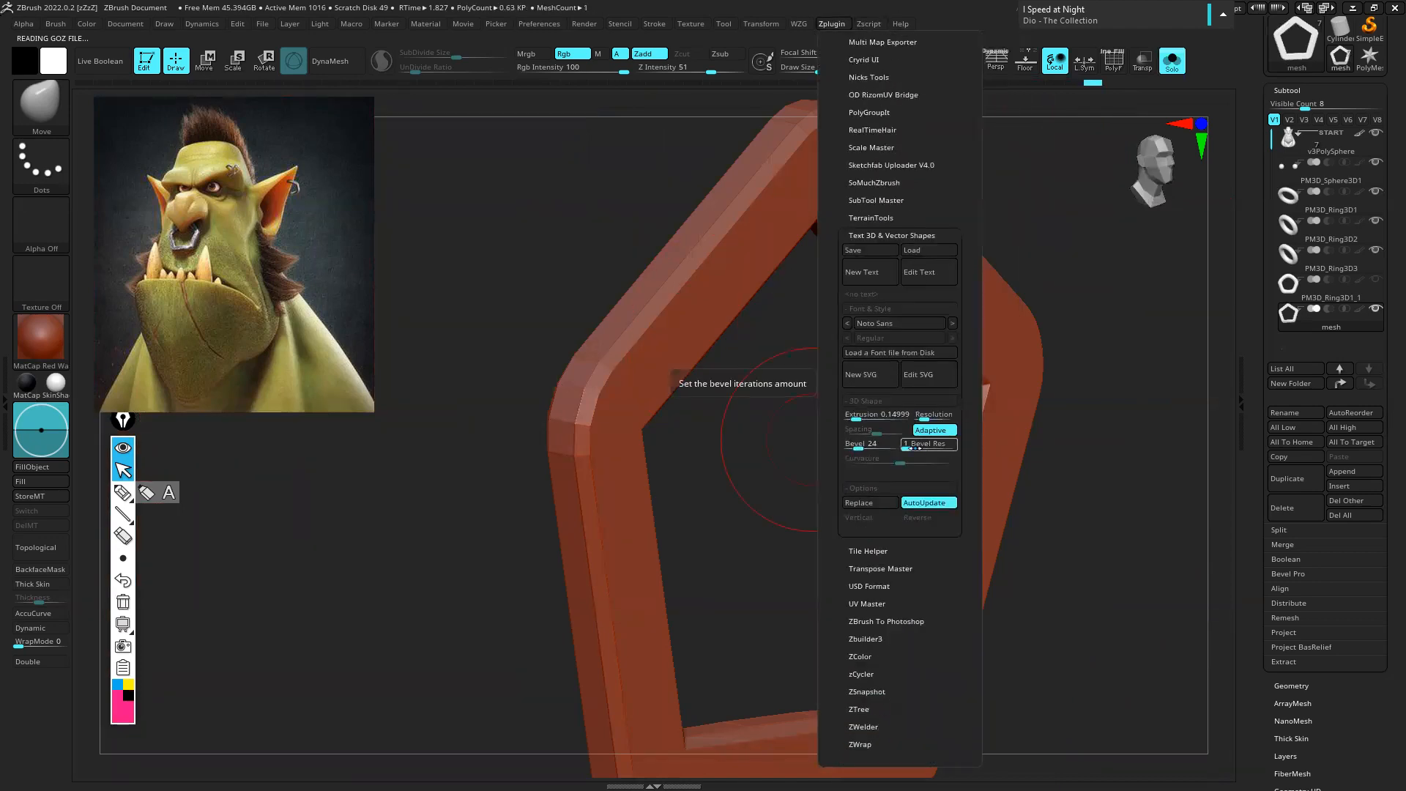
{"action": "left_click", "coordinate": [916, 450]}
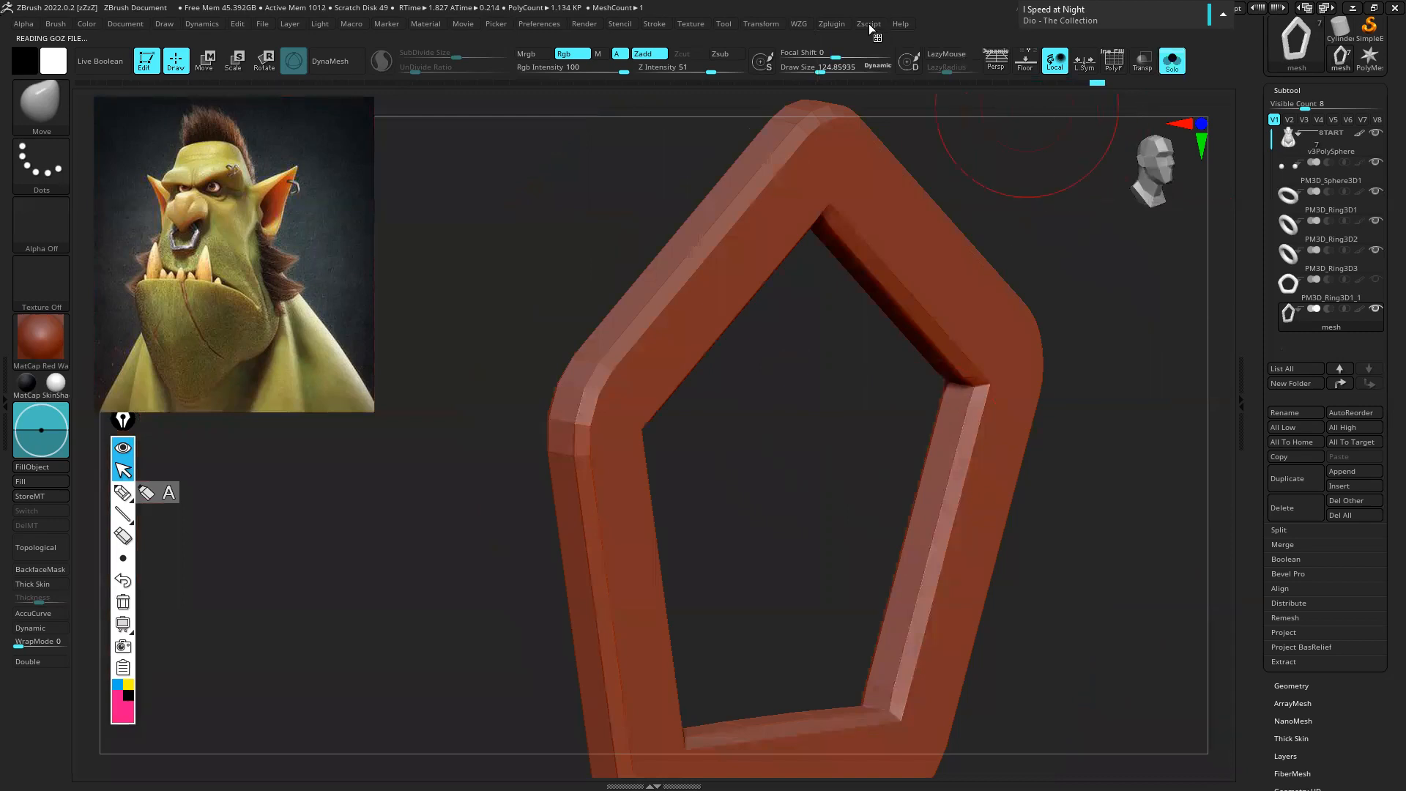
Set the curvature of the pentagonal ring's bevel to 0.57664
{"action": "left_click", "coordinate": [832, 23]}
{"action": "scroll", "coordinate": [900, 439], "scroll_direction": "down", "scroll_amount": 8}
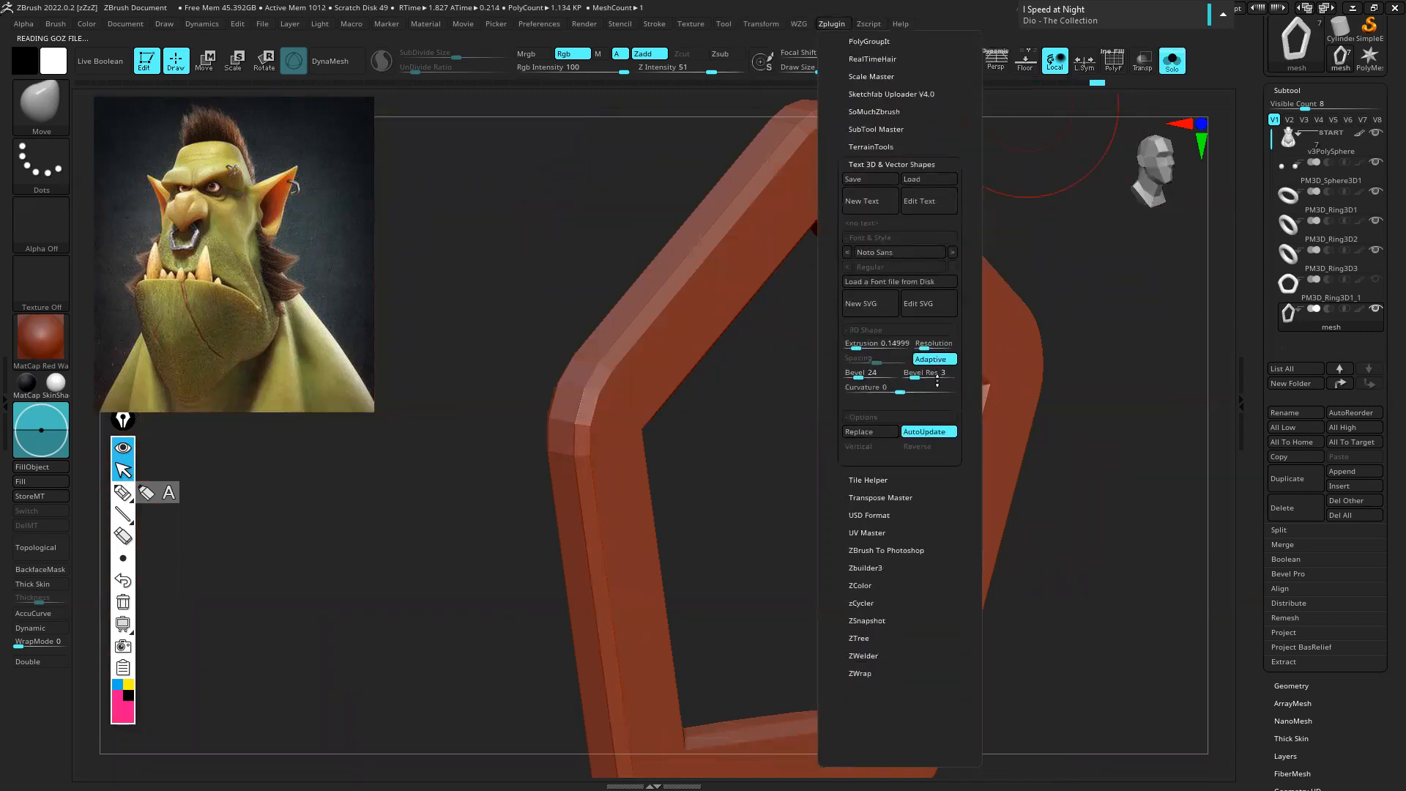
{"action": "scroll", "coordinate": [938, 380], "scroll_direction": "down", "scroll_amount": 2}
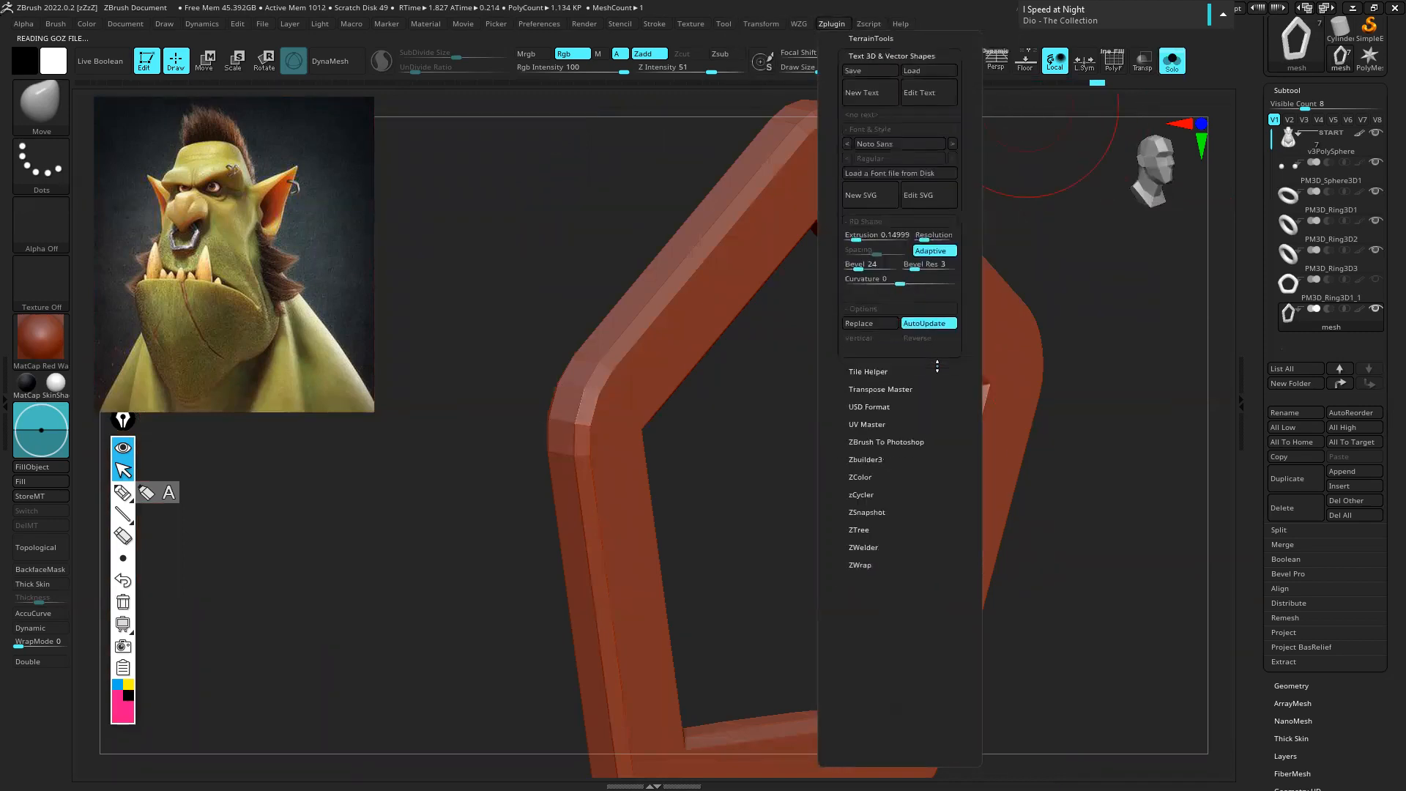
{"action": "left_click", "coordinate": [906, 279]}
{"action": "left_click_drag", "start_coordinate": [658, 412], "coordinate": [584, 360]}
{"action": "left_click", "coordinate": [832, 24]}
{"action": "scroll", "coordinate": [910, 461], "scroll_direction": "down", "scroll_amount": 2}
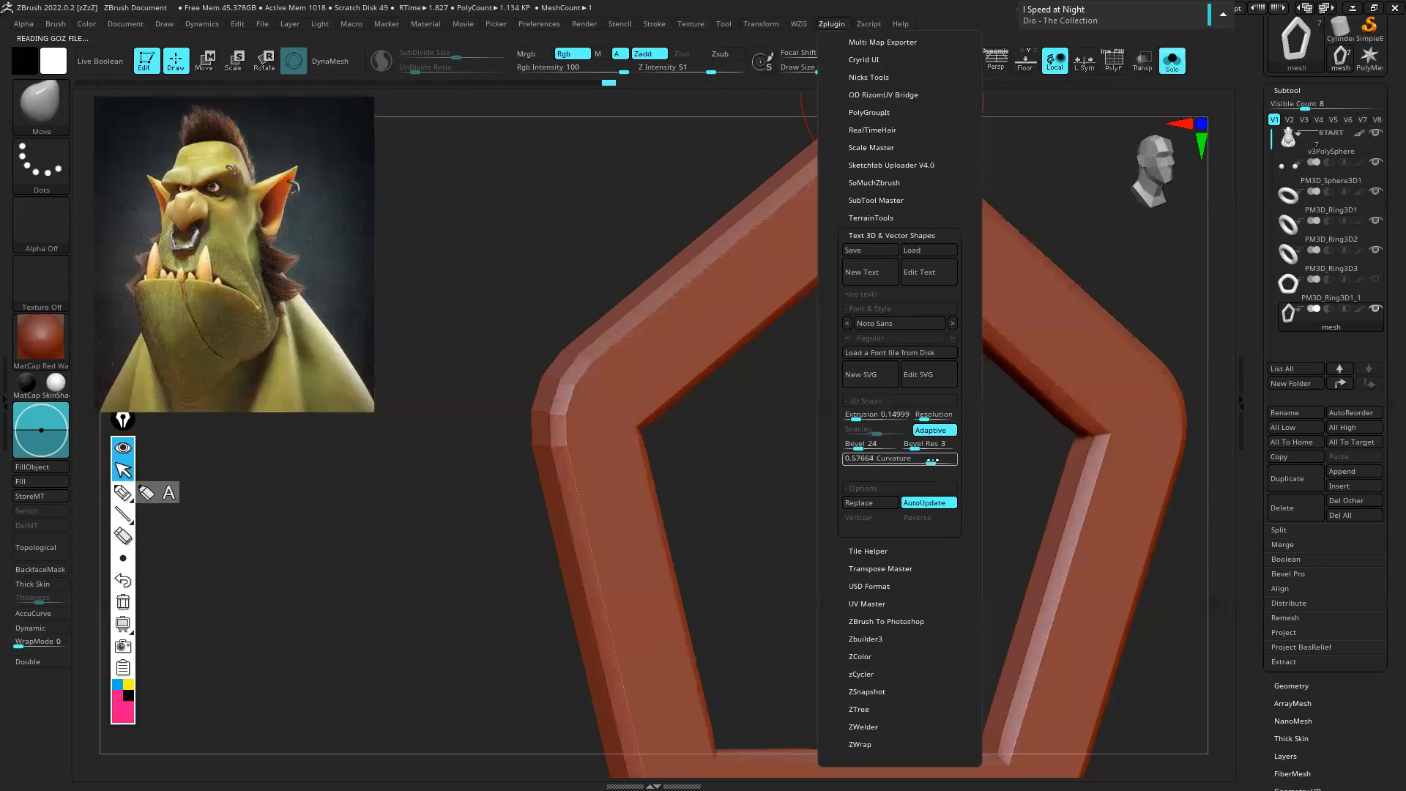
{"action": "left_click", "coordinate": [931, 462]}
Leave Solo mode, scale the beveled pentagonal ring down uniformly and move it up beneath the nose
{"action": "key", "text": "f"}
{"action": "key", "text": "ctrl"}
{"action": "mouse_move", "coordinate": [935, 511]}
{"action": "left_mouse_down", "text": "alt"}
{"action": "mouse_move", "coordinate": [816, 387]}
{"action": "mouse_move", "coordinate": [701, 352]}
{"action": "mouse_move", "coordinate": [779, 408]}
{"action": "left_mouse_up", "text": "alt"}
{"action": "left_click_drag", "start_coordinate": [628, 305], "coordinate": [691, 367], "text": "alt"}
{"action": "mouse_move", "coordinate": [819, 414]}
{"action": "left_mouse_down", "text": "alt"}
{"action": "mouse_move", "coordinate": [770, 376]}
{"action": "mouse_move", "coordinate": [696, 388]}
{"action": "mouse_move", "coordinate": [816, 395]}
{"action": "mouse_move", "coordinate": [791, 380]}
{"action": "mouse_move", "coordinate": [952, 204]}
{"action": "left_mouse_up", "text": "alt"}
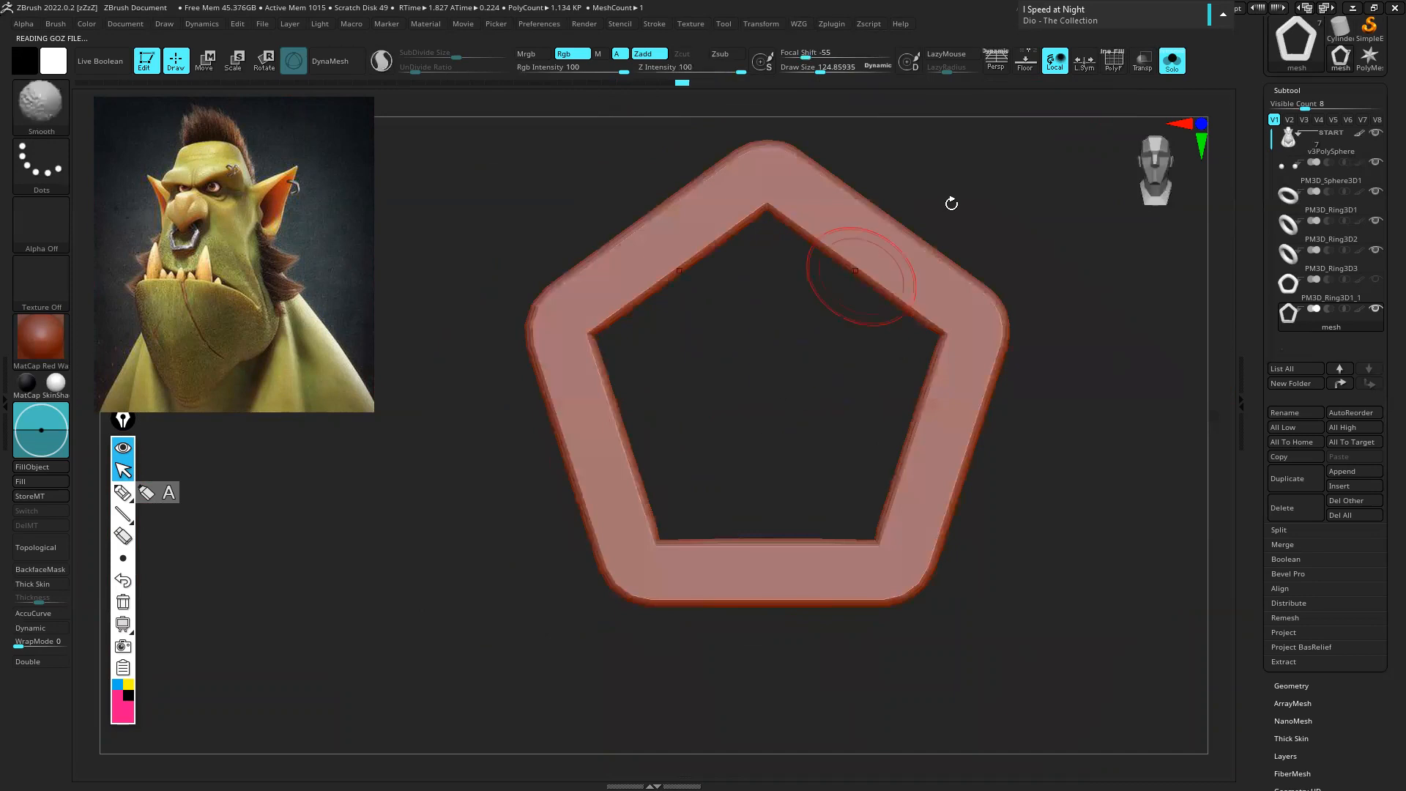
{"action": "left_click", "coordinate": [1170, 65]}
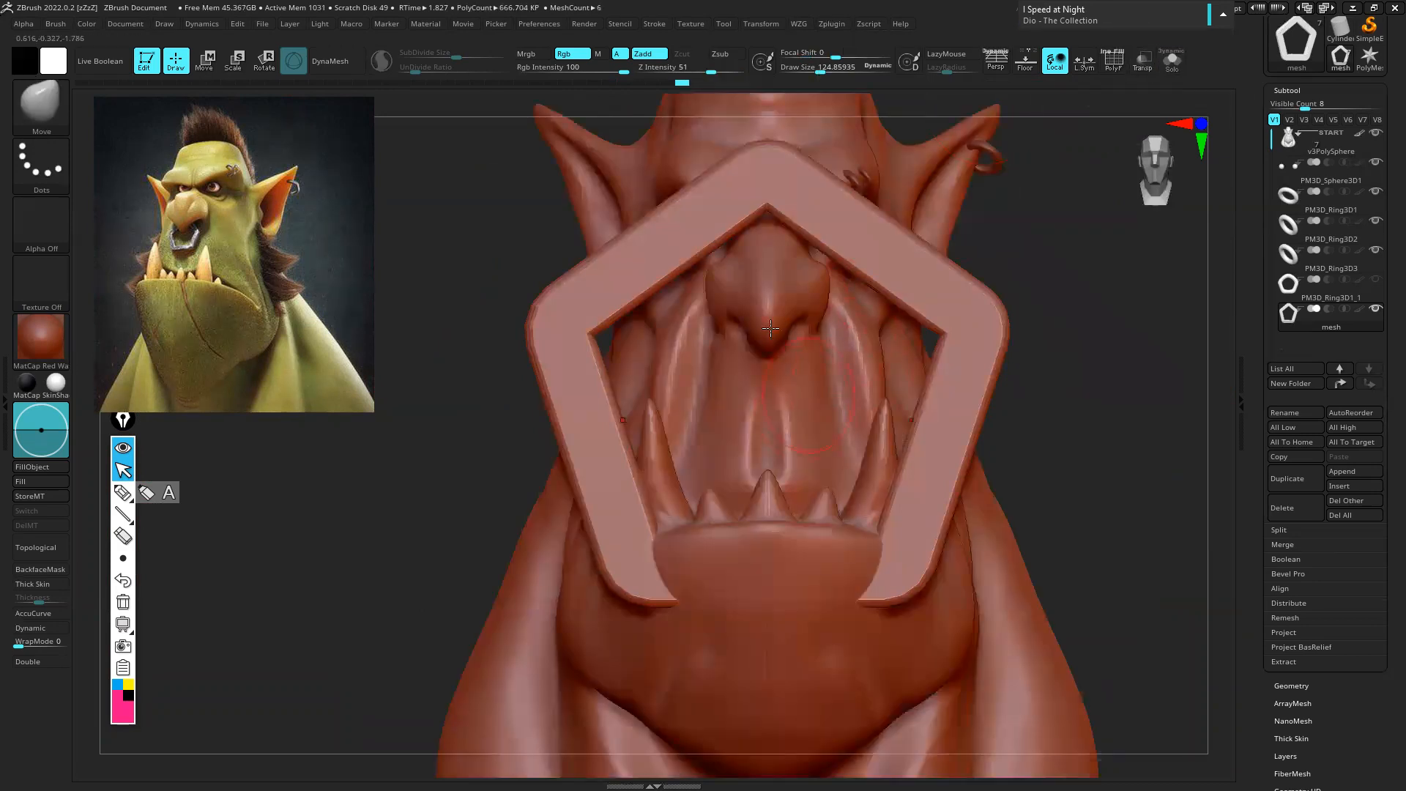
{"action": "left_click", "coordinate": [208, 61]}
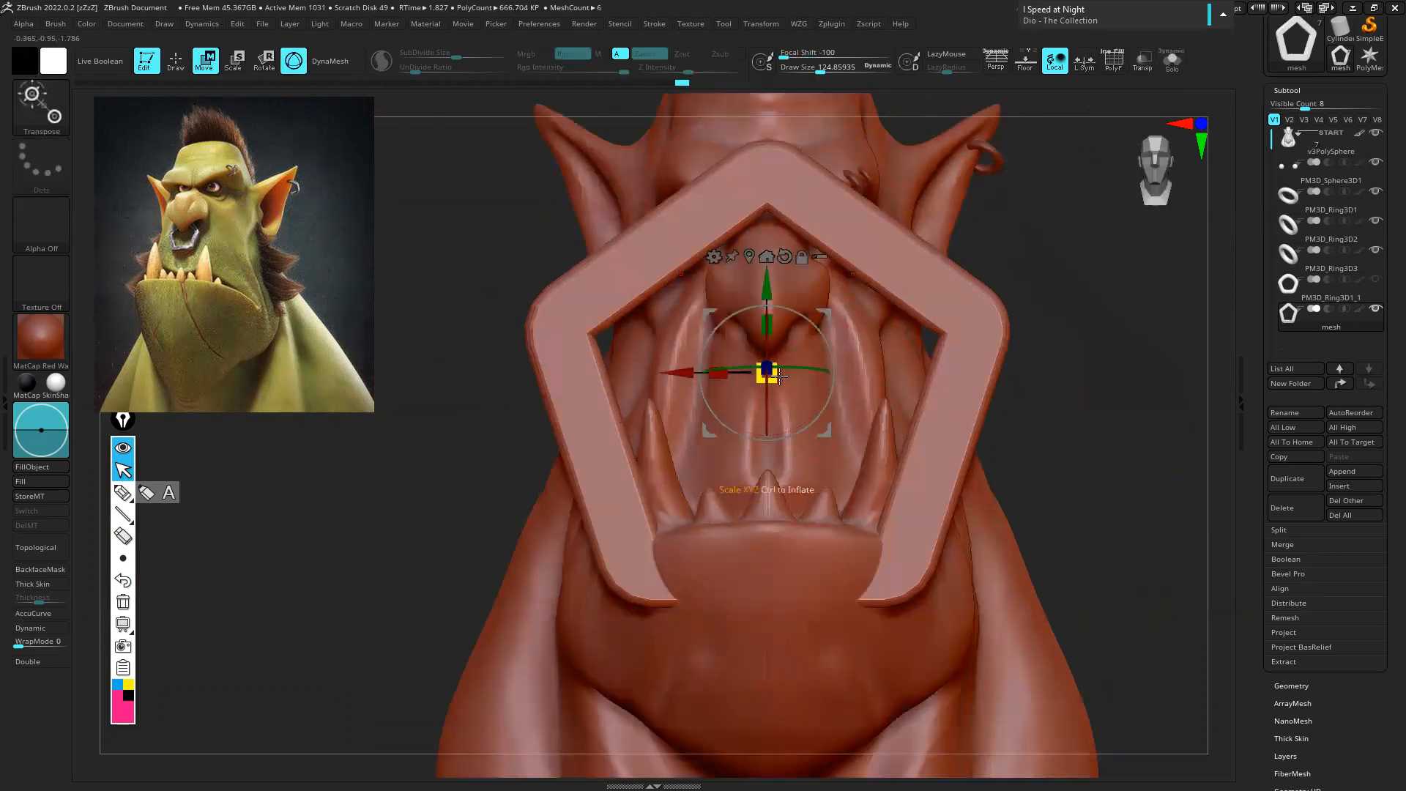
{"action": "left_click_drag", "start_coordinate": [661, 375], "coordinate": [764, 401]}
{"action": "right_click_drag", "start_coordinate": [765, 401], "coordinate": [793, 439]}
{"action": "left_click_drag", "start_coordinate": [791, 431], "coordinate": [797, 405]}
{"action": "left_click_drag", "start_coordinate": [793, 338], "coordinate": [804, 323]}
Fine-tune the beveled ring's depth and forward tilt so its upper ends enter the nostrils, and return to Draw mode
{"action": "right_click_drag", "start_coordinate": [866, 317], "coordinate": [803, 323]}
{"action": "left_click_drag", "start_coordinate": [797, 327], "coordinate": [798, 337], "text": "alt"}
{"action": "right_click_drag", "start_coordinate": [862, 306], "coordinate": [895, 284]}
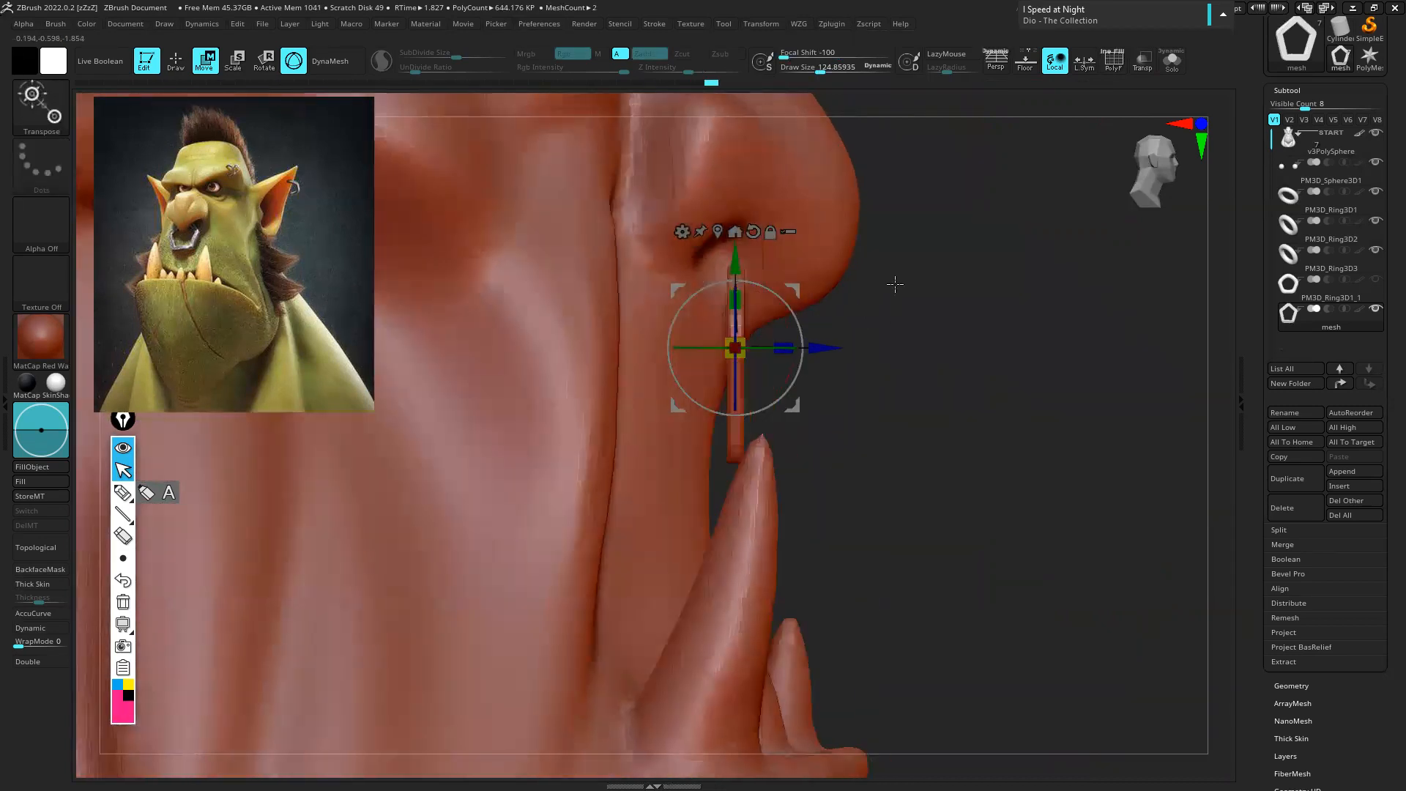
{"action": "left_click_drag", "start_coordinate": [790, 339], "coordinate": [806, 374]}
{"action": "right_click_drag", "start_coordinate": [863, 336], "coordinate": [785, 337]}
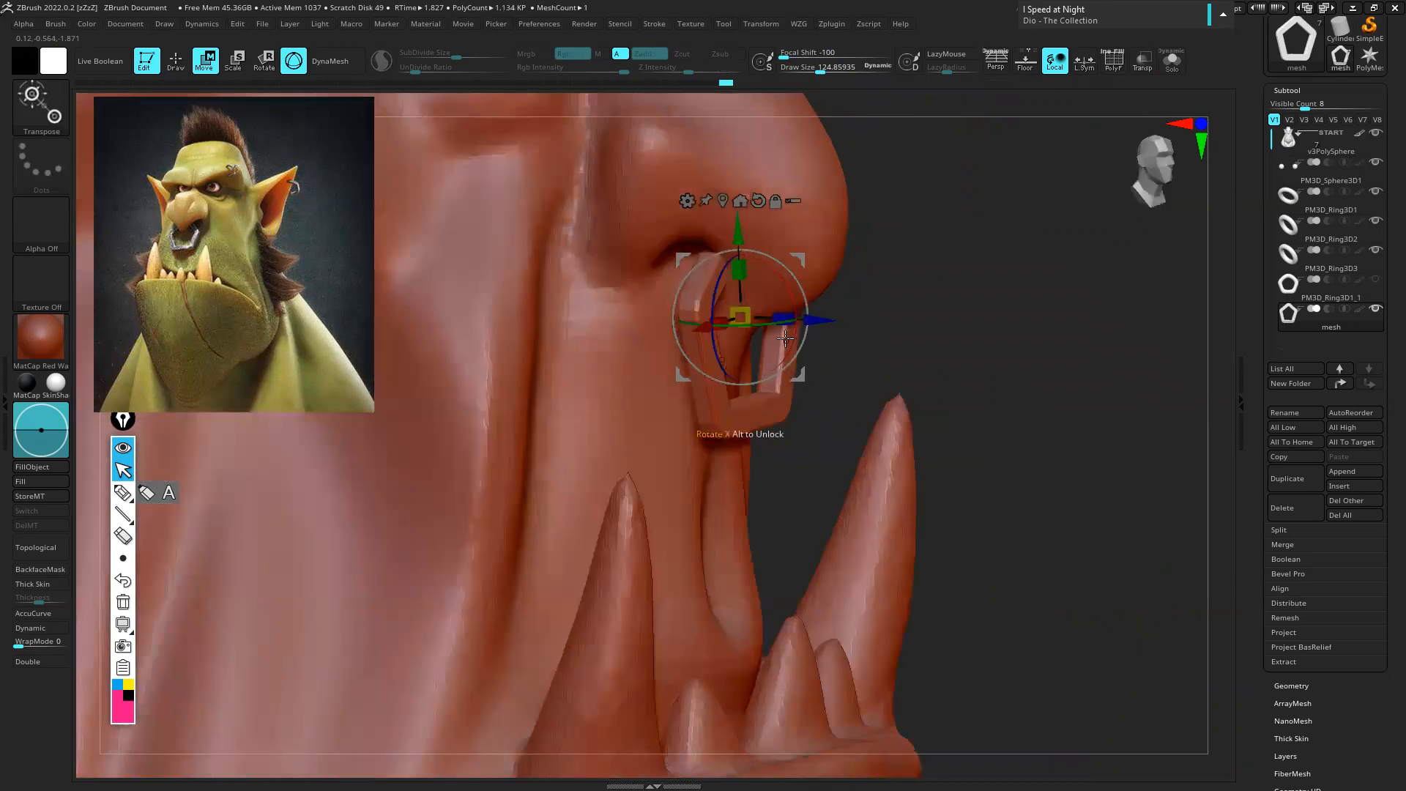
{"action": "left_click_drag", "start_coordinate": [793, 340], "coordinate": [796, 327]}
{"action": "right_click_drag", "start_coordinate": [935, 301], "coordinate": [998, 296], "text": "shift"}
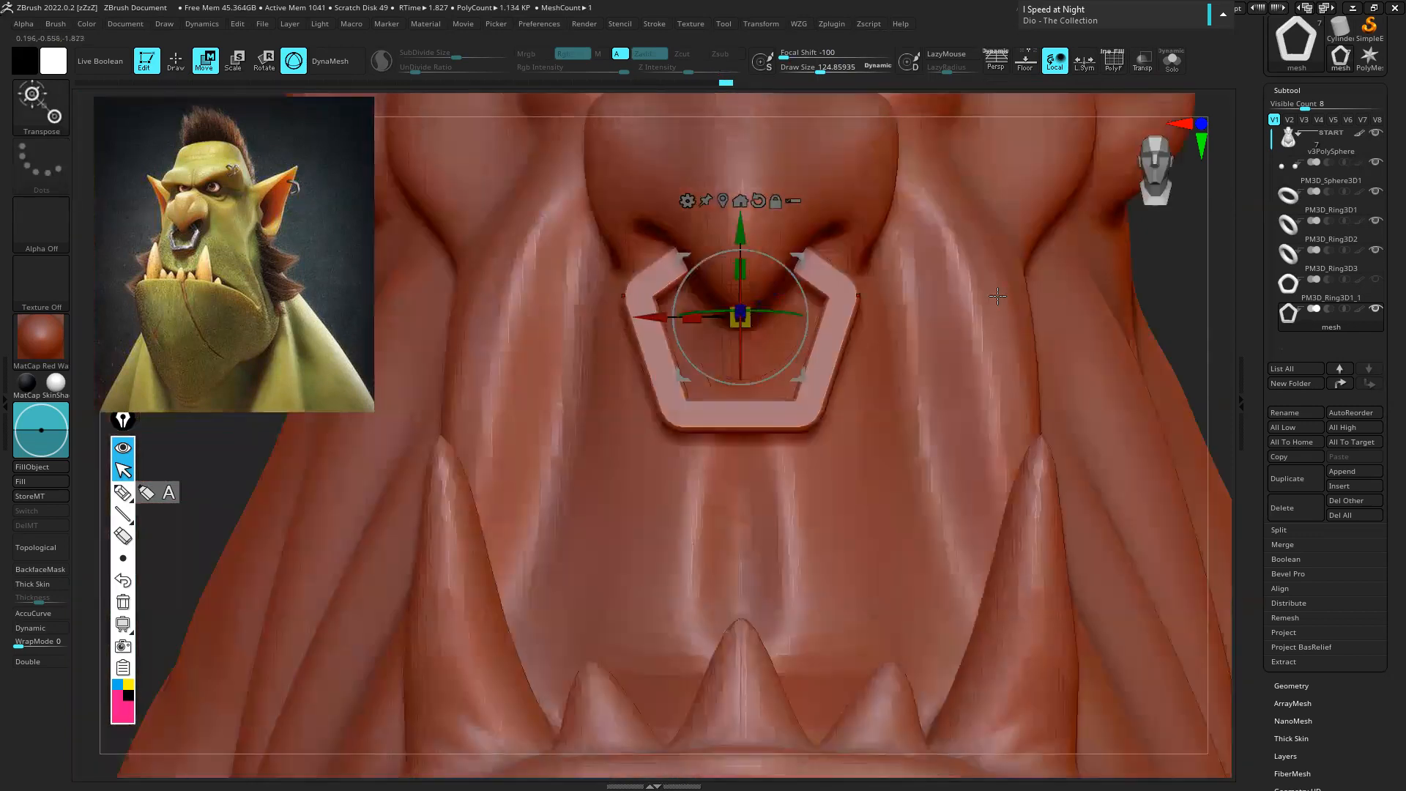
{"action": "right_click_drag", "start_coordinate": [842, 292], "coordinate": [844, 213], "text": "ctrl"}
{"action": "right_click_drag", "start_coordinate": [886, 290], "coordinate": [855, 432], "text": "alt"}
{"action": "key", "text": "q"}
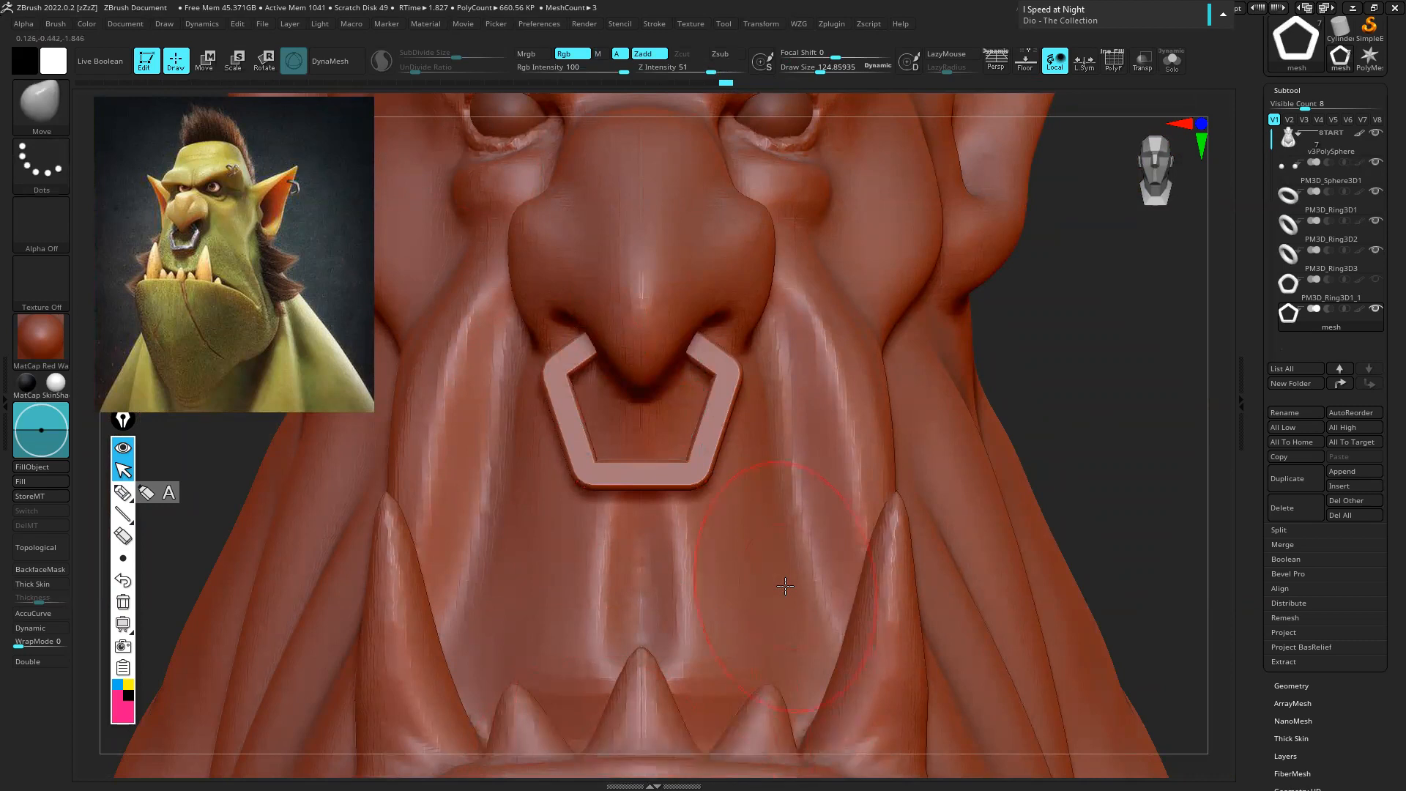
Try remeshing the pentagonal nose ring with DynaMesh at resolution 128, then undo the remesh
{"action": "right_click_drag", "start_coordinate": [668, 447], "coordinate": [813, 436]}
{"action": "mouse_move", "coordinate": [613, 354]}
{"action": "right_mouse_down", "text": "ctrl"}
{"action": "mouse_move", "coordinate": [683, 356]}
{"action": "mouse_move", "coordinate": [717, 418]}
{"action": "mouse_move", "coordinate": [521, 418]}
{"action": "right_mouse_up", "text": "ctrl"}
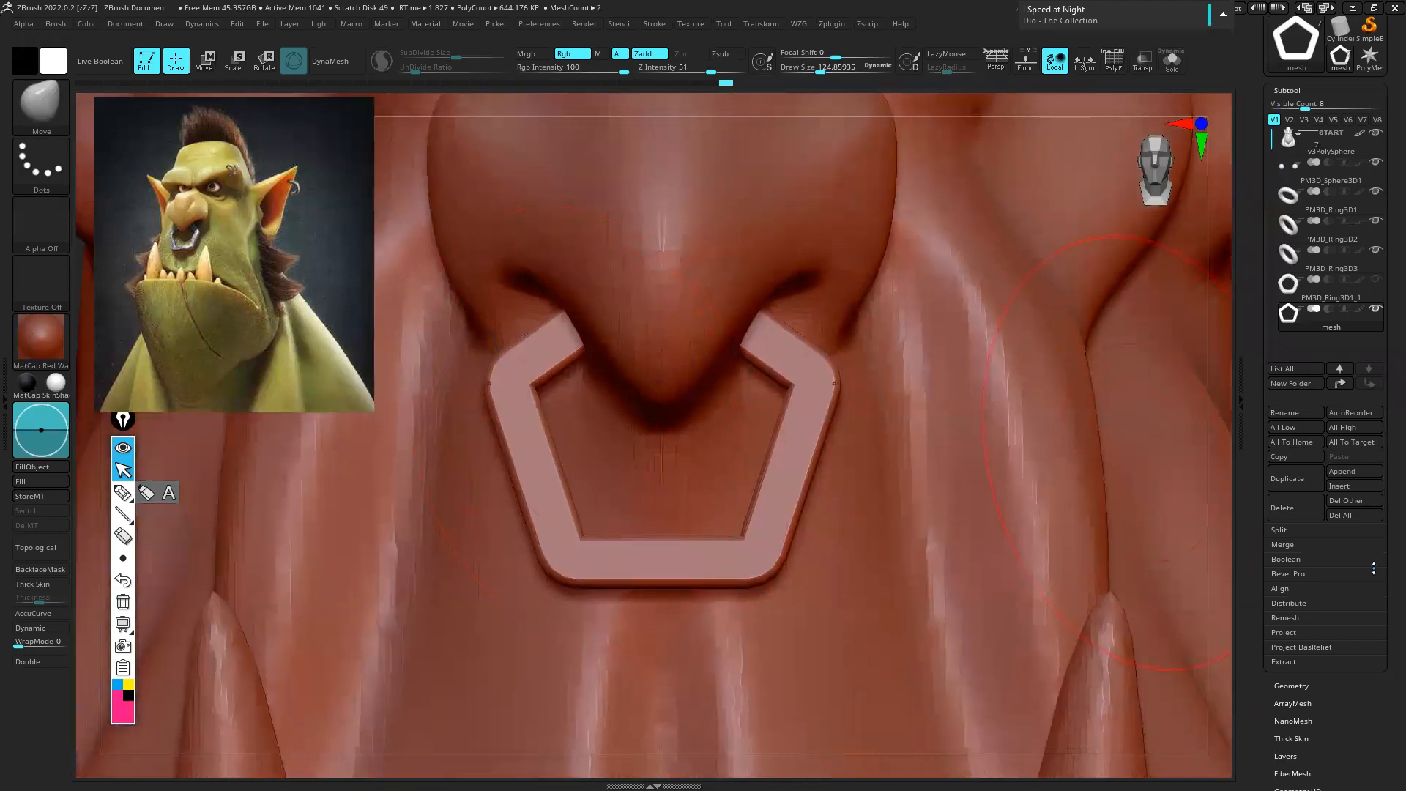
{"action": "scroll", "coordinate": [1392, 523], "scroll_direction": "down", "scroll_amount": 5}
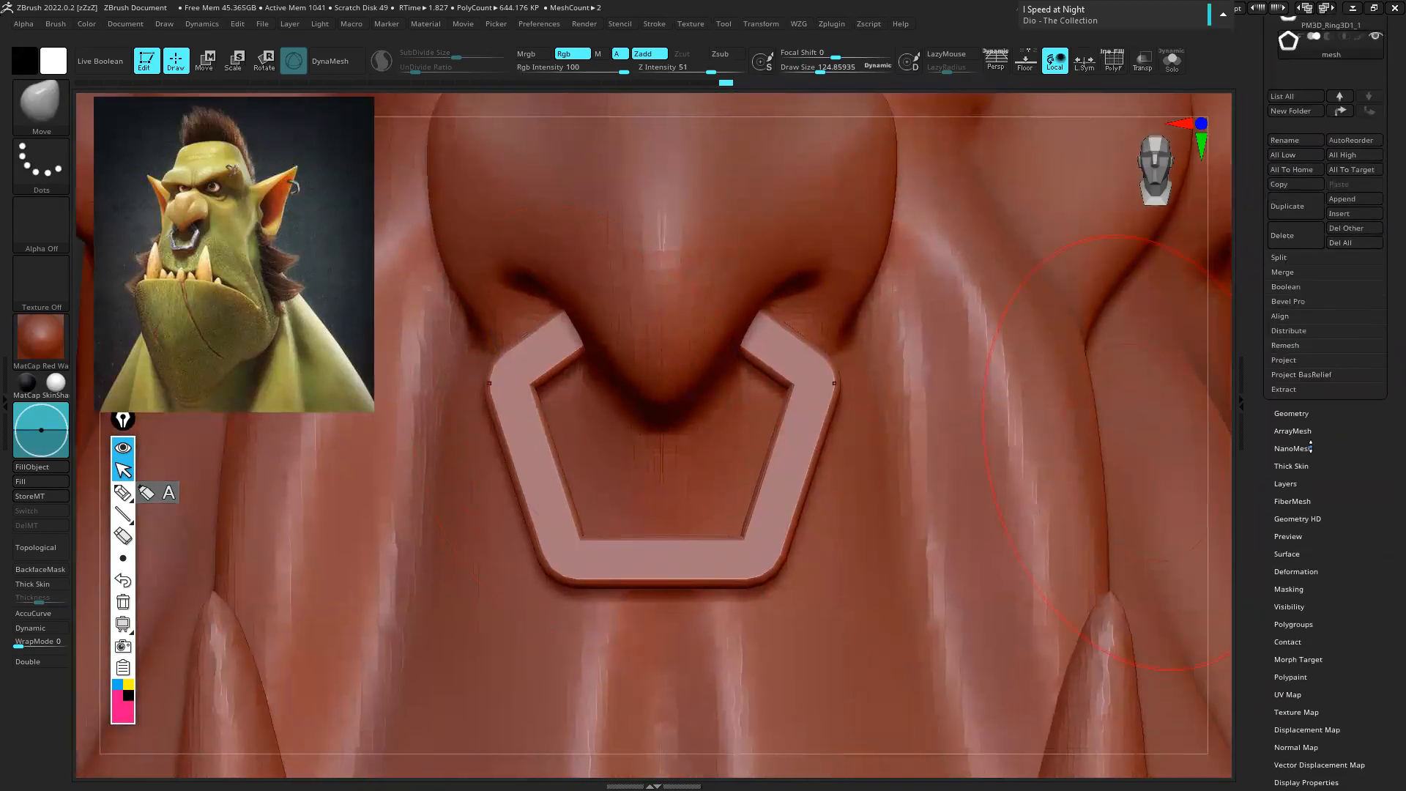
{"action": "left_click", "coordinate": [1321, 414]}
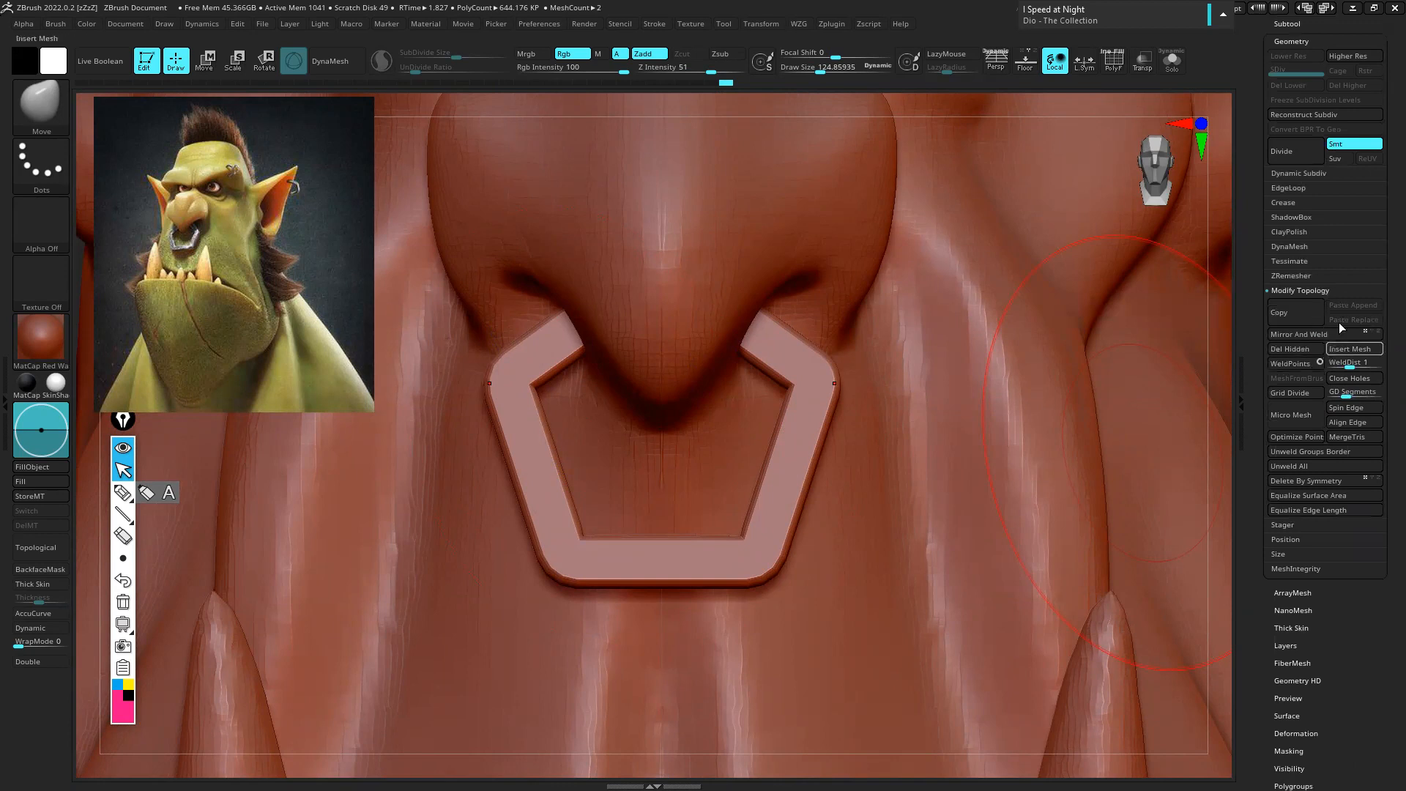
{"action": "left_click", "coordinate": [1293, 247]}
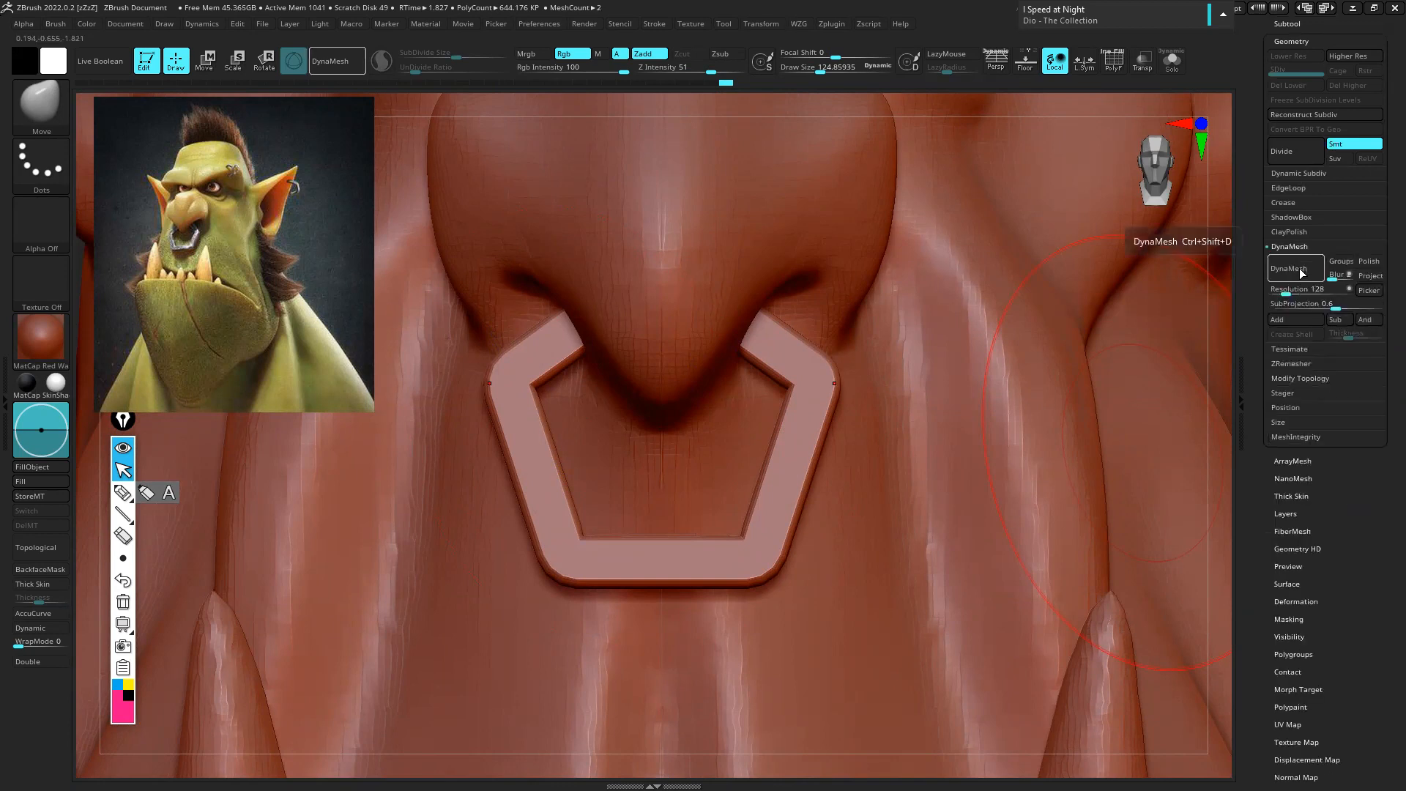
{"action": "left_click", "coordinate": [1301, 273]}
{"action": "right_click_drag", "start_coordinate": [536, 401], "coordinate": [660, 389]}
{"action": "key", "text": "ctrl"}
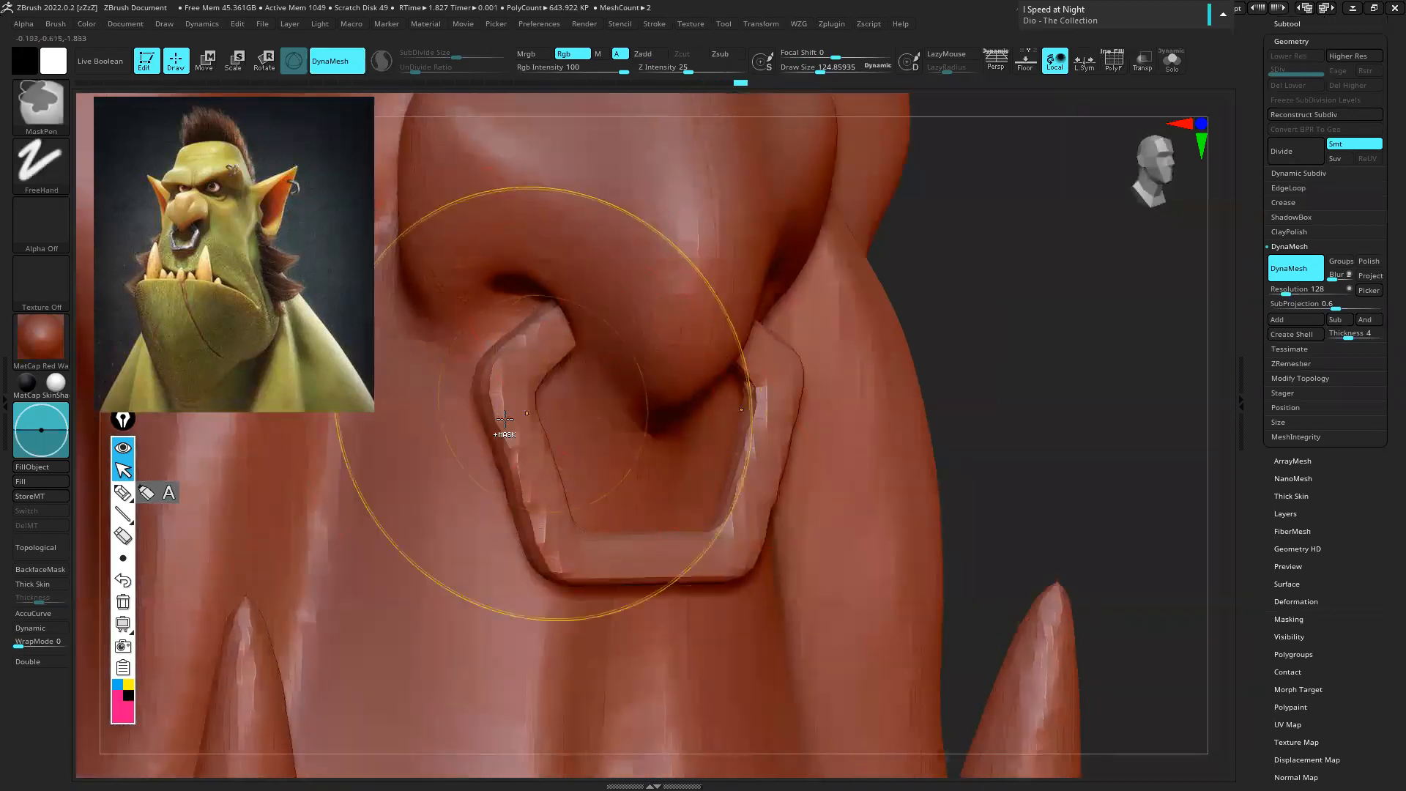
{"action": "right_click_drag", "start_coordinate": [522, 390], "coordinate": [528, 427], "text": "ctrl"}
{"action": "key", "text": "ctrl+z"}
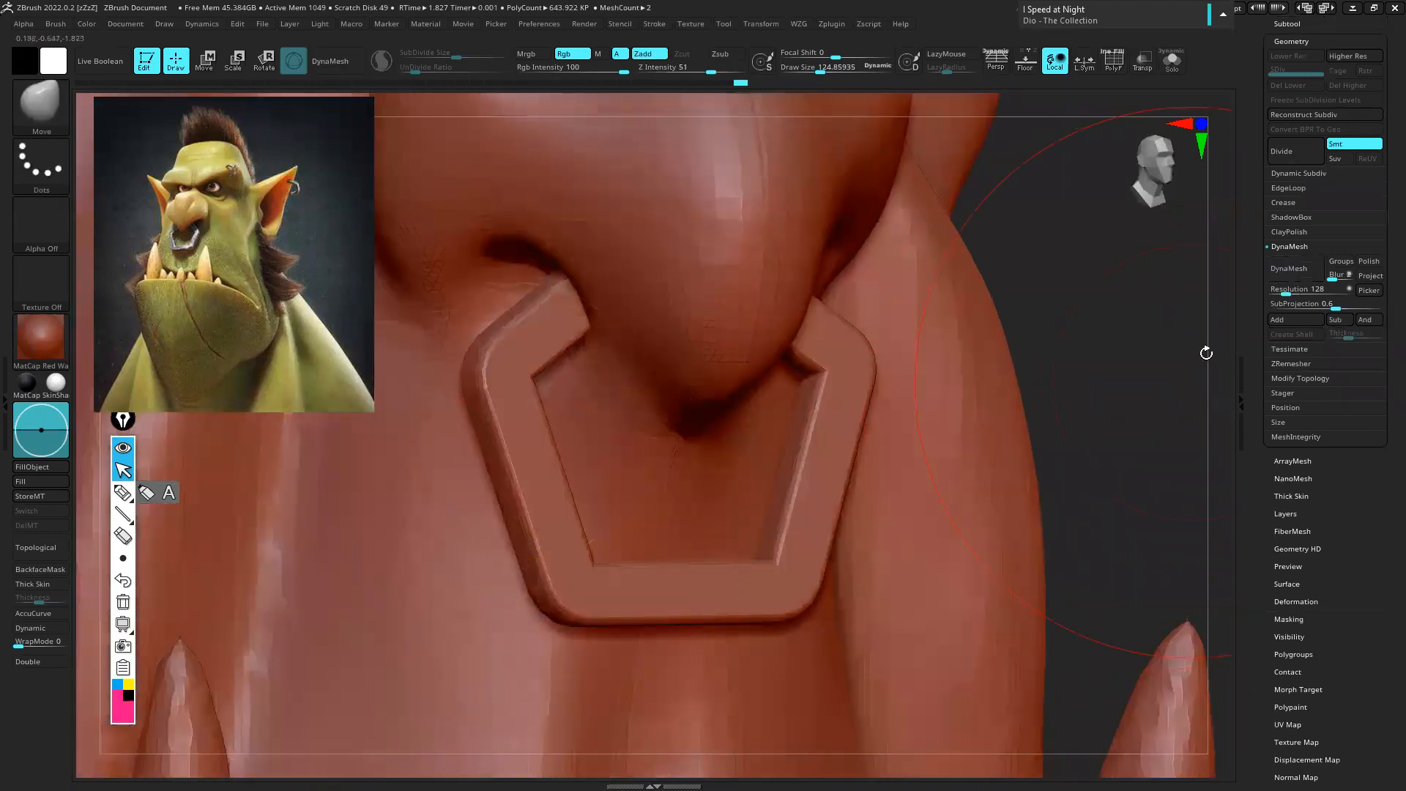
Remesh the pentagonal nose ring with DynaMesh at resolution 672 and smooth its beveled edges around the frame
{"action": "left_click", "coordinate": [1296, 268]}
{"action": "key", "text": "s"}
{"action": "left_click_drag", "start_coordinate": [592, 449], "coordinate": [578, 449]}
{"action": "mouse_move", "coordinate": [520, 468]}
{"action": "right_mouse_down", "text": "ctrl"}
{"action": "mouse_move", "coordinate": [521, 516]}
{"action": "mouse_move", "coordinate": [552, 432]}
{"action": "mouse_move", "coordinate": [644, 465]}
{"action": "right_mouse_up", "text": "ctrl"}
{"action": "mouse_move", "coordinate": [608, 280]}
{"action": "left_mouse_down", "text": "shift"}
{"action": "mouse_move", "coordinate": [644, 242]}
{"action": "mouse_move", "coordinate": [556, 352]}
{"action": "mouse_move", "coordinate": [538, 454]}
{"action": "mouse_move", "coordinate": [602, 597]}
{"action": "mouse_move", "coordinate": [762, 661]}
{"action": "mouse_move", "coordinate": [839, 659]}
{"action": "left_mouse_up", "text": "shift"}
{"action": "mouse_move", "coordinate": [883, 564]}
{"action": "right_mouse_down", "text": "ctrl"}
{"action": "mouse_move", "coordinate": [891, 505]}
{"action": "mouse_move", "coordinate": [781, 501]}
{"action": "right_mouse_up", "text": "ctrl"}
{"action": "right_click_drag", "start_coordinate": [897, 508], "coordinate": [1055, 506]}
{"action": "mouse_move", "coordinate": [820, 392]}
{"action": "right_mouse_down", "text": "ctrl"}
{"action": "mouse_move", "coordinate": [784, 424]}
{"action": "mouse_move", "coordinate": [632, 257]}
{"action": "right_mouse_up", "text": "ctrl"}
{"action": "right_click_drag", "start_coordinate": [714, 293], "coordinate": [663, 297]}
Smooth the ring's side bar and lower corner further, using brush sizes of about 40 and 27
{"action": "key", "text": "s"}
{"action": "left_click_drag", "start_coordinate": [654, 281], "coordinate": [649, 393]}
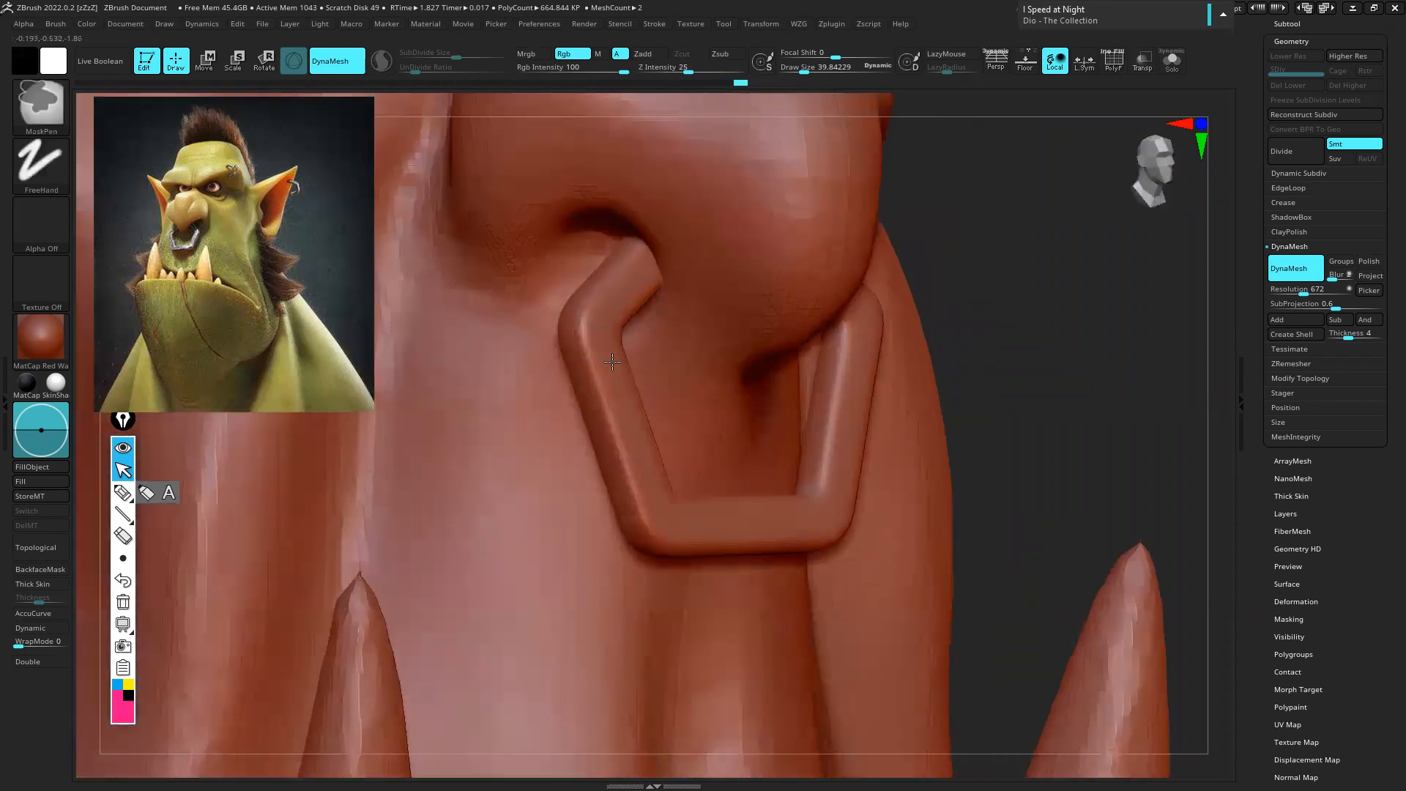
{"action": "right_click_drag", "start_coordinate": [612, 410], "coordinate": [612, 364], "text": "ctrl"}
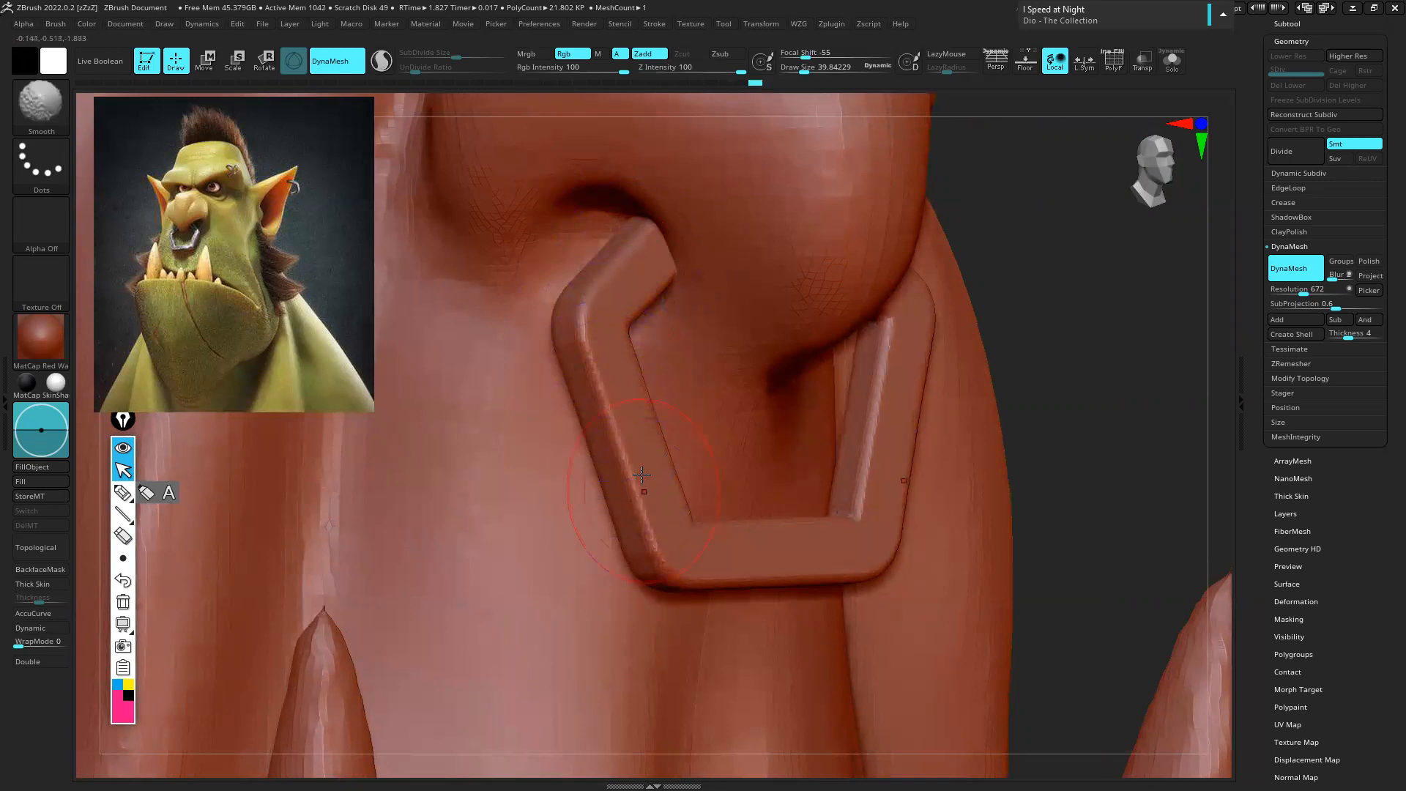
{"action": "key", "text": "s"}
{"action": "key", "text": "shift"}
{"action": "right_click_drag", "start_coordinate": [725, 507], "coordinate": [701, 401], "text": "ctrl"}
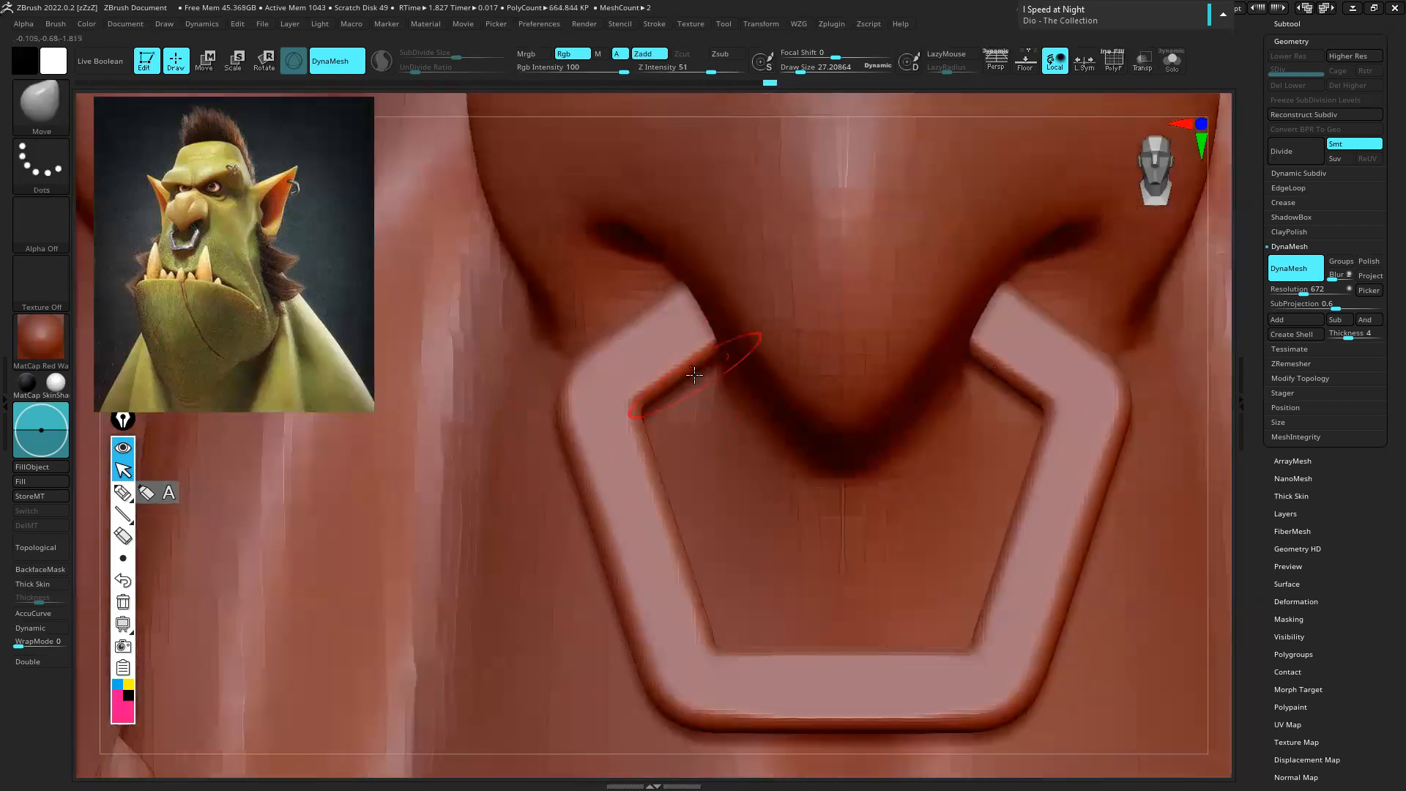
Turn off DynaMesh for the nose ring and subdivide it up to subdivision level 4
{"action": "key", "text": "s"}
{"action": "left_click", "coordinate": [696, 377]}
{"action": "scroll", "coordinate": [1326, 220], "scroll_direction": "up", "scroll_amount": 2}
{"action": "left_click", "coordinate": [1289, 353]}
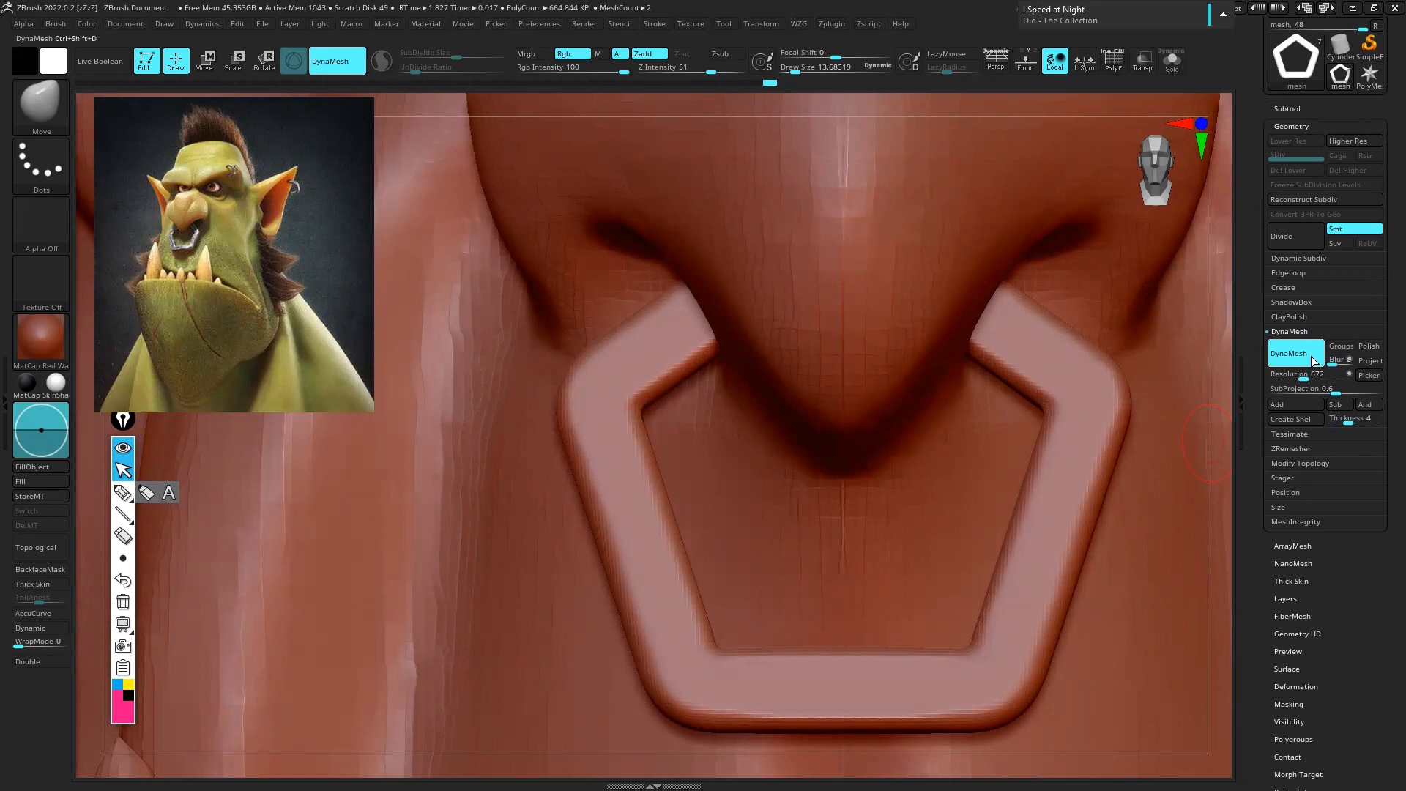
{"action": "left_click", "coordinate": [1299, 238]}
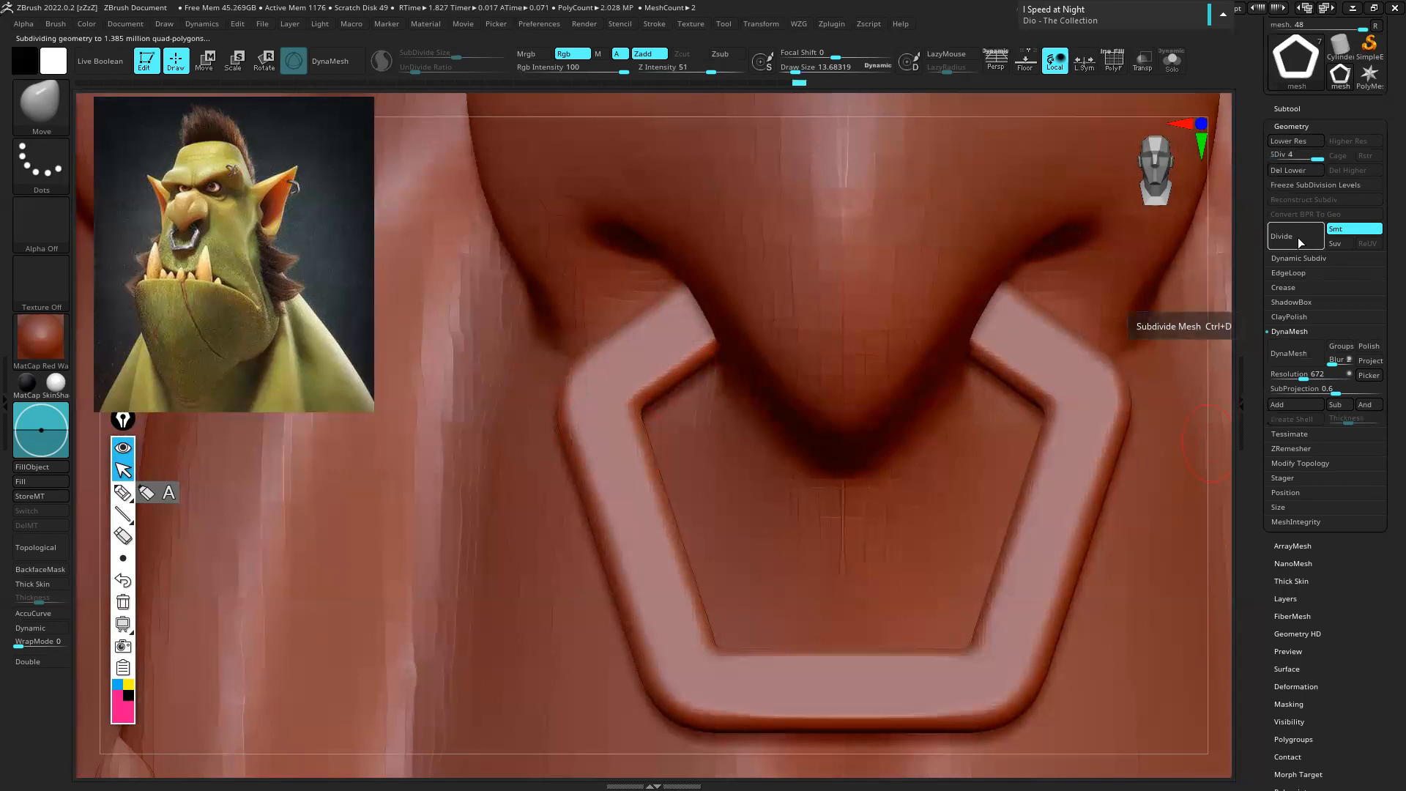
Choose the DamStandard brush, set its draw size to about 7 and isolate the nose ring in Solo mode
{"action": "key", "text": "b"}
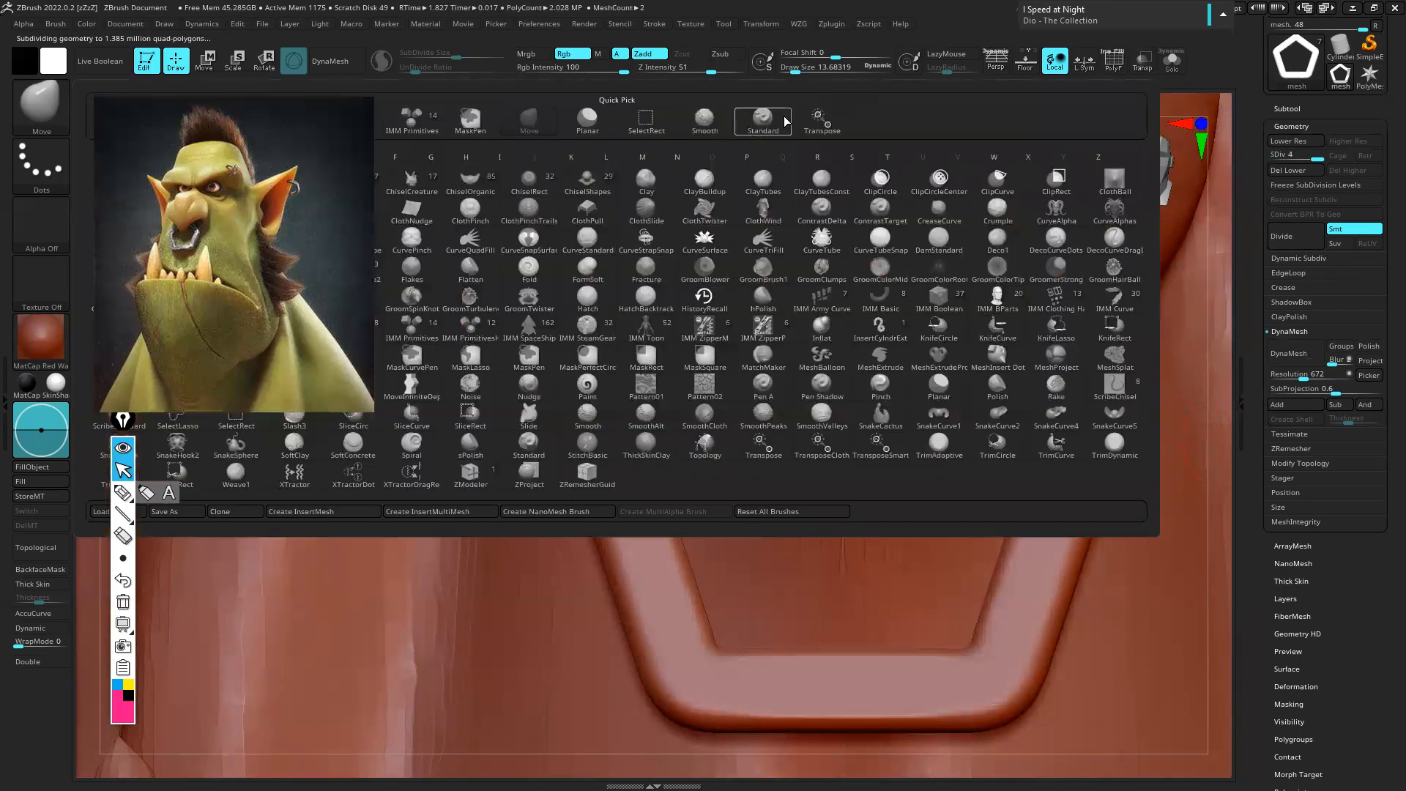
{"action": "key", "text": "Escape"}
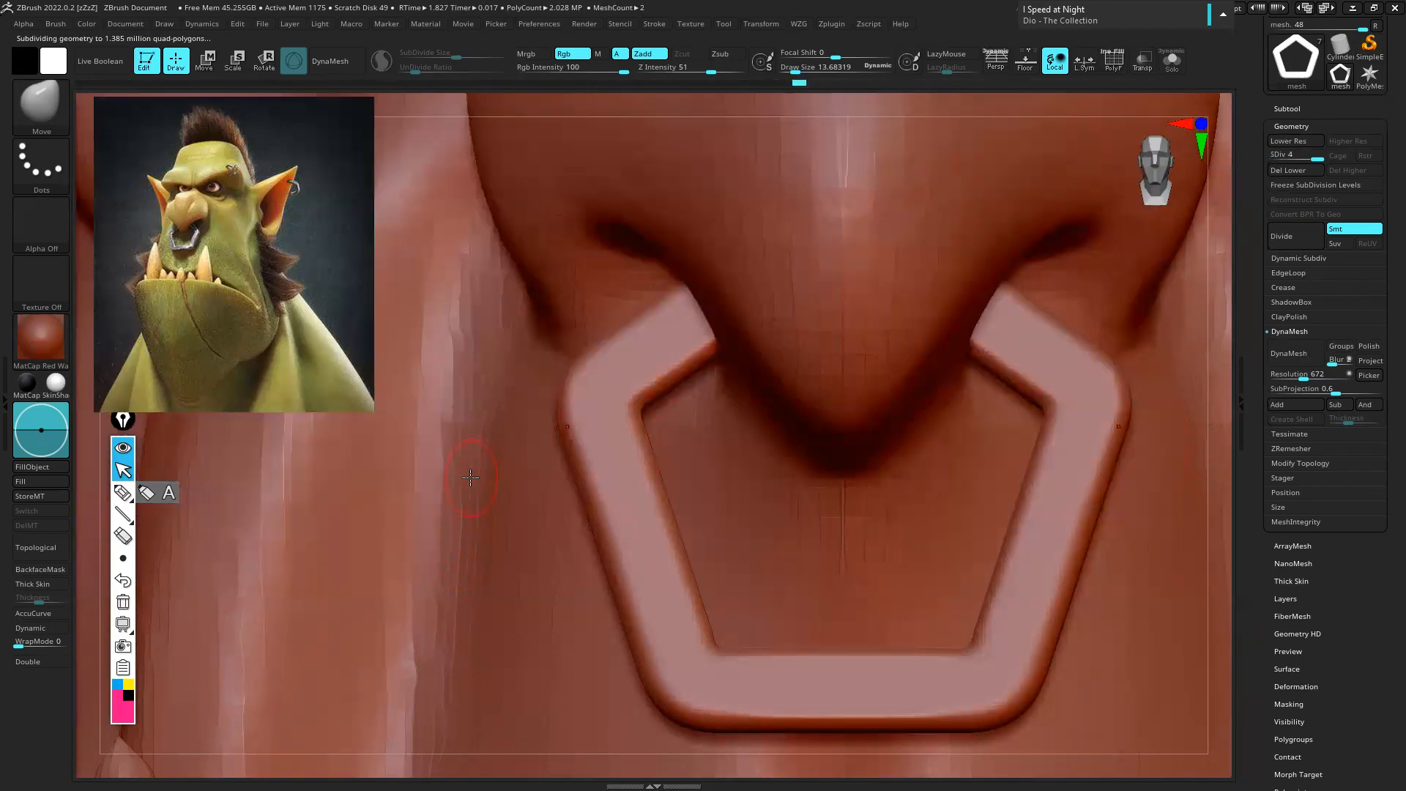
{"action": "key", "text": "b"}
{"action": "key", "text": "d"}
{"action": "key", "text": "s"}
{"action": "key", "text": "s"}
{"action": "left_click_drag", "start_coordinate": [633, 361], "coordinate": [630, 361]}
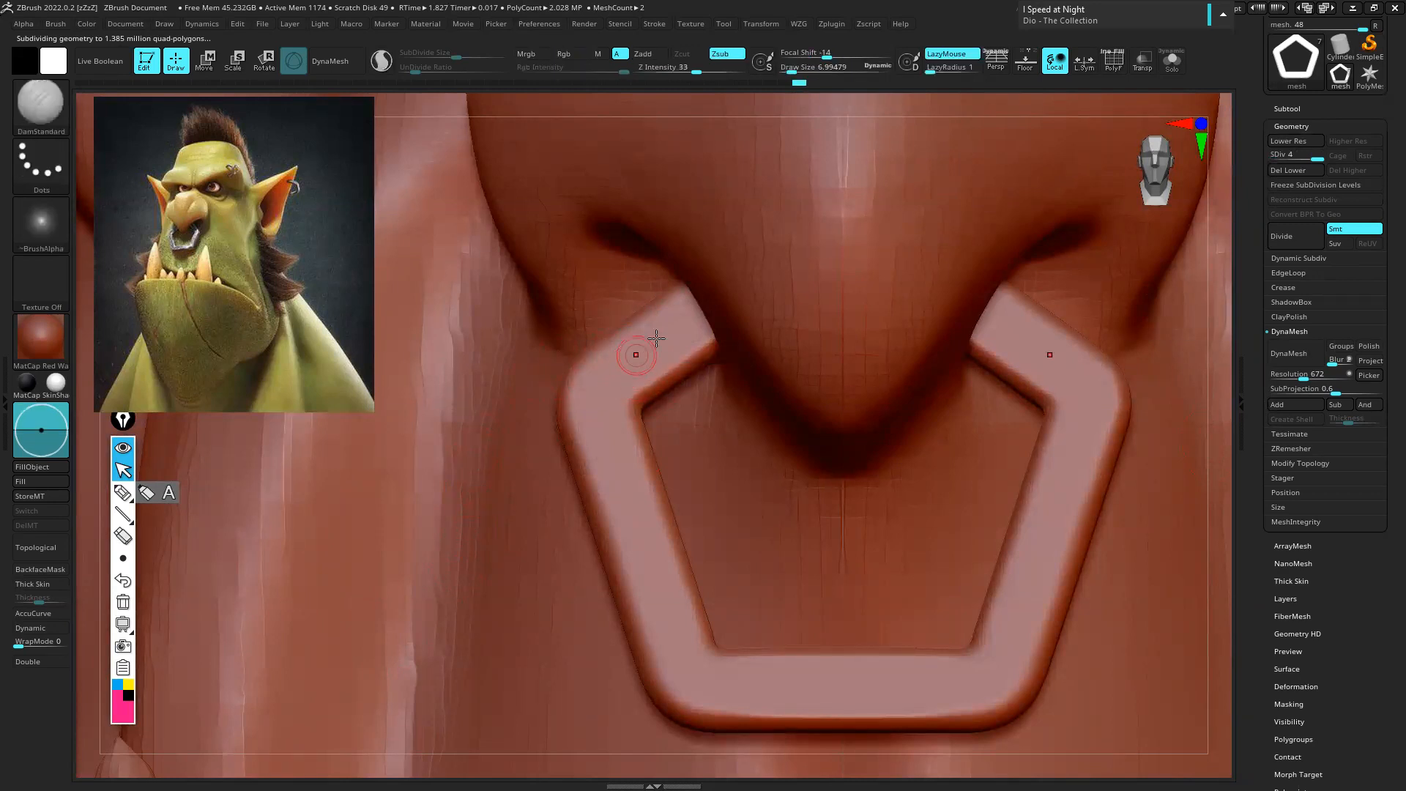
{"action": "left_click", "coordinate": [1173, 62]}
{"action": "mouse_move", "coordinate": [644, 317]}
{"action": "right_mouse_down", "text": "ctrl"}
{"action": "mouse_move", "coordinate": [732, 320]}
{"action": "mouse_move", "coordinate": [635, 322]}
{"action": "right_mouse_up", "text": "ctrl"}
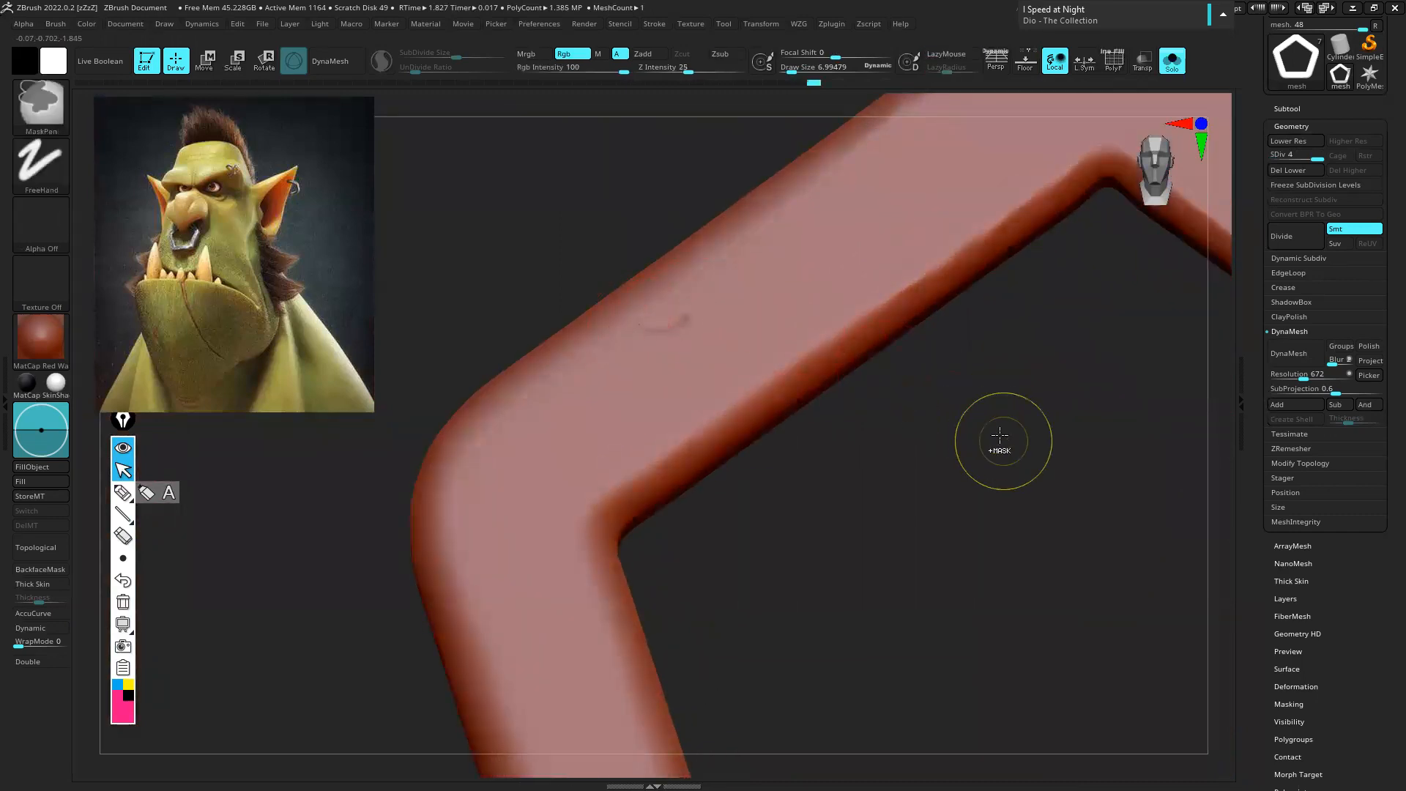
Carve two mirrored spirals joined by a curved line, plus short arcs, near the ring's upper side corners
{"action": "right_click_drag", "start_coordinate": [998, 439], "coordinate": [932, 421], "text": "ctrl"}
{"action": "right_click_drag", "start_coordinate": [713, 284], "coordinate": [679, 333], "text": "ctrl"}
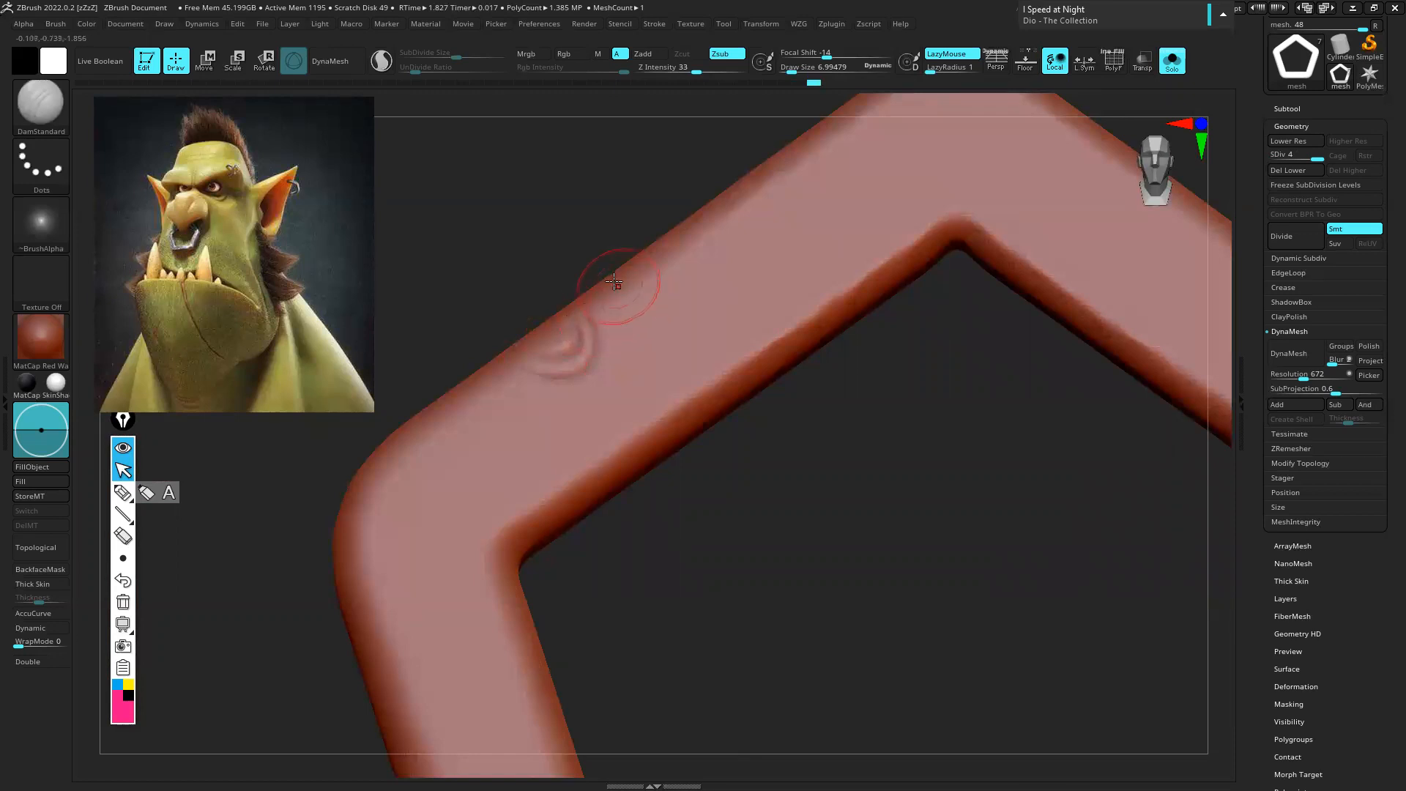
{"action": "mouse_move", "coordinate": [459, 520]}
{"action": "left_mouse_down"}
{"action": "mouse_move", "coordinate": [521, 445]}
{"action": "mouse_move", "coordinate": [472, 487]}
{"action": "mouse_move", "coordinate": [551, 443]}
{"action": "mouse_move", "coordinate": [580, 492]}
{"action": "left_mouse_up"}
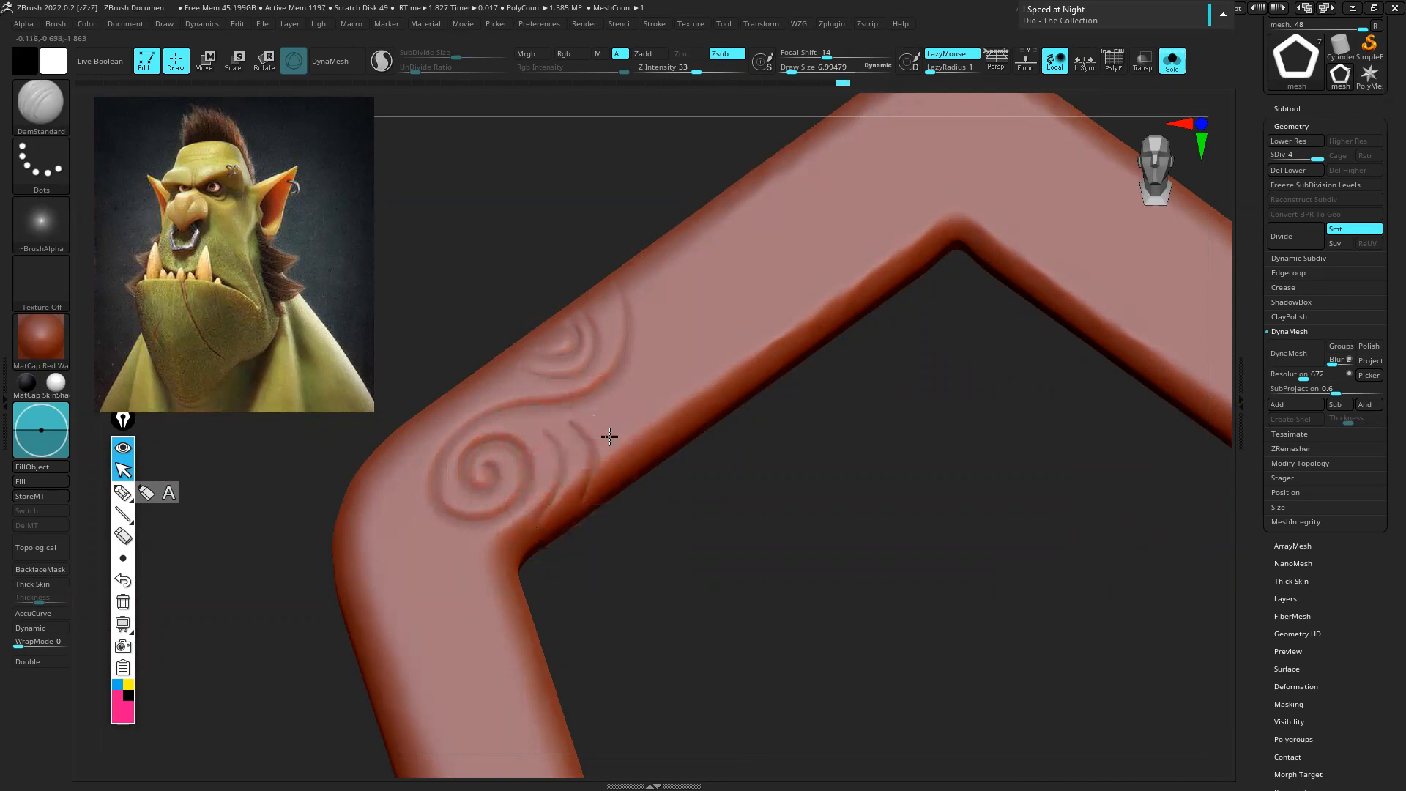
Carve a curved divider and a set of parallel grooves running from the spirals toward the ring's top peak
{"action": "mouse_move", "coordinate": [632, 424]}
{"action": "left_mouse_down"}
{"action": "mouse_move", "coordinate": [666, 301]}
{"action": "mouse_move", "coordinate": [754, 301]}
{"action": "mouse_move", "coordinate": [785, 263]}
{"action": "left_mouse_up"}
{"action": "right_click_drag", "start_coordinate": [784, 264], "coordinate": [613, 327], "text": "alt"}
{"action": "mouse_move", "coordinate": [612, 327]}
{"action": "left_mouse_down"}
{"action": "mouse_move", "coordinate": [675, 282]}
{"action": "mouse_move", "coordinate": [612, 355]}
{"action": "mouse_move", "coordinate": [715, 289]}
{"action": "left_mouse_up"}
{"action": "left_click_drag", "start_coordinate": [605, 377], "coordinate": [721, 300]}
{"action": "left_click_drag", "start_coordinate": [620, 399], "coordinate": [733, 327]}
{"action": "left_click_drag", "start_coordinate": [614, 426], "coordinate": [742, 347]}
{"action": "right_click_drag", "start_coordinate": [533, 480], "coordinate": [698, 262], "text": "alt"}
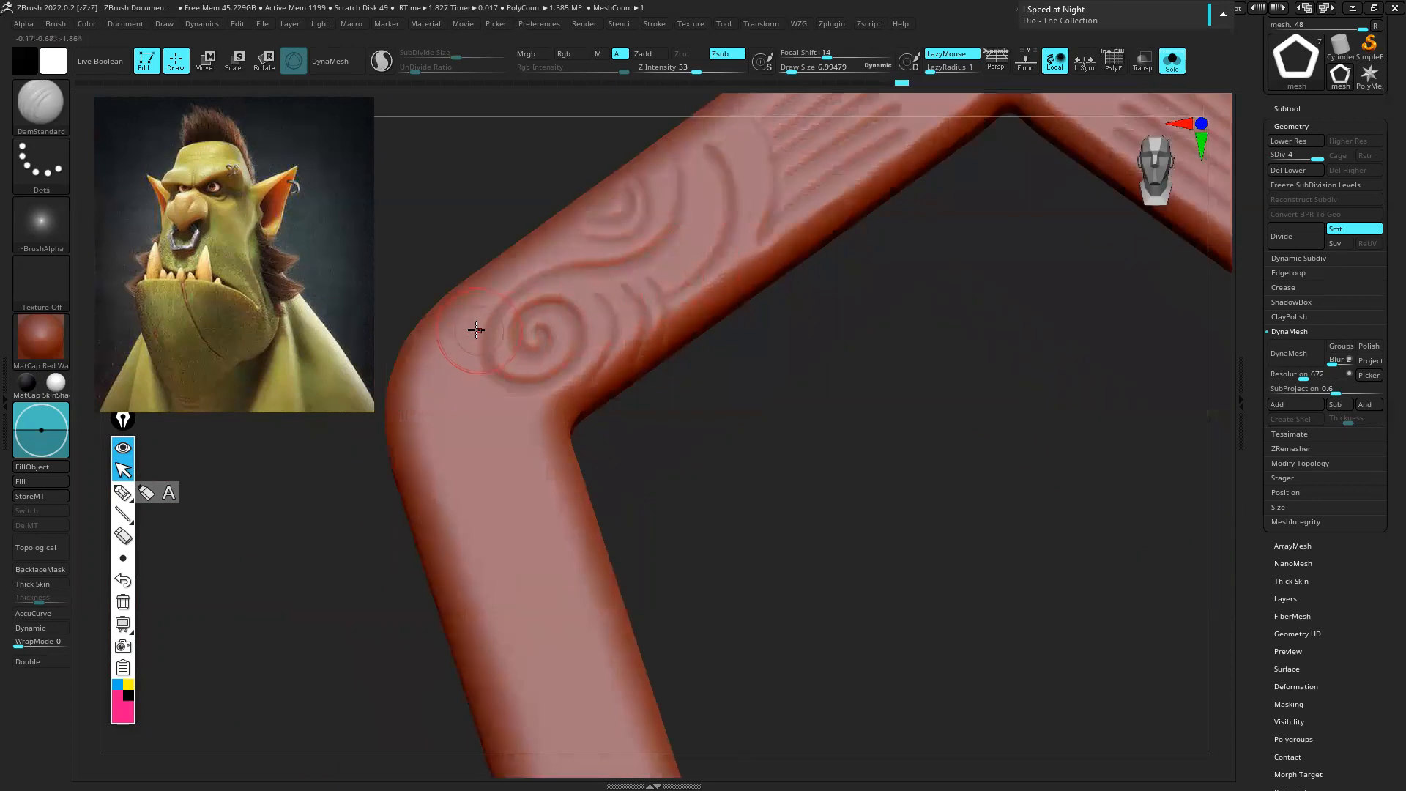
Carve a long curved line around the ring's upper side corner, undo stray strokes and add short parallel notches beside it
{"action": "left_click_drag", "start_coordinate": [442, 451], "coordinate": [464, 571]}
{"action": "mouse_move", "coordinate": [451, 469]}
{"action": "left_mouse_down"}
{"action": "mouse_move", "coordinate": [516, 443]}
{"action": "mouse_move", "coordinate": [480, 417]}
{"action": "mouse_move", "coordinate": [504, 404]}
{"action": "left_mouse_up"}
{"action": "key", "text": "ctrl"}
{"action": "key", "text": "ctrl+z"}
{"action": "key", "text": "ctrl+z"}
{"action": "key", "text": "ctrl+z"}
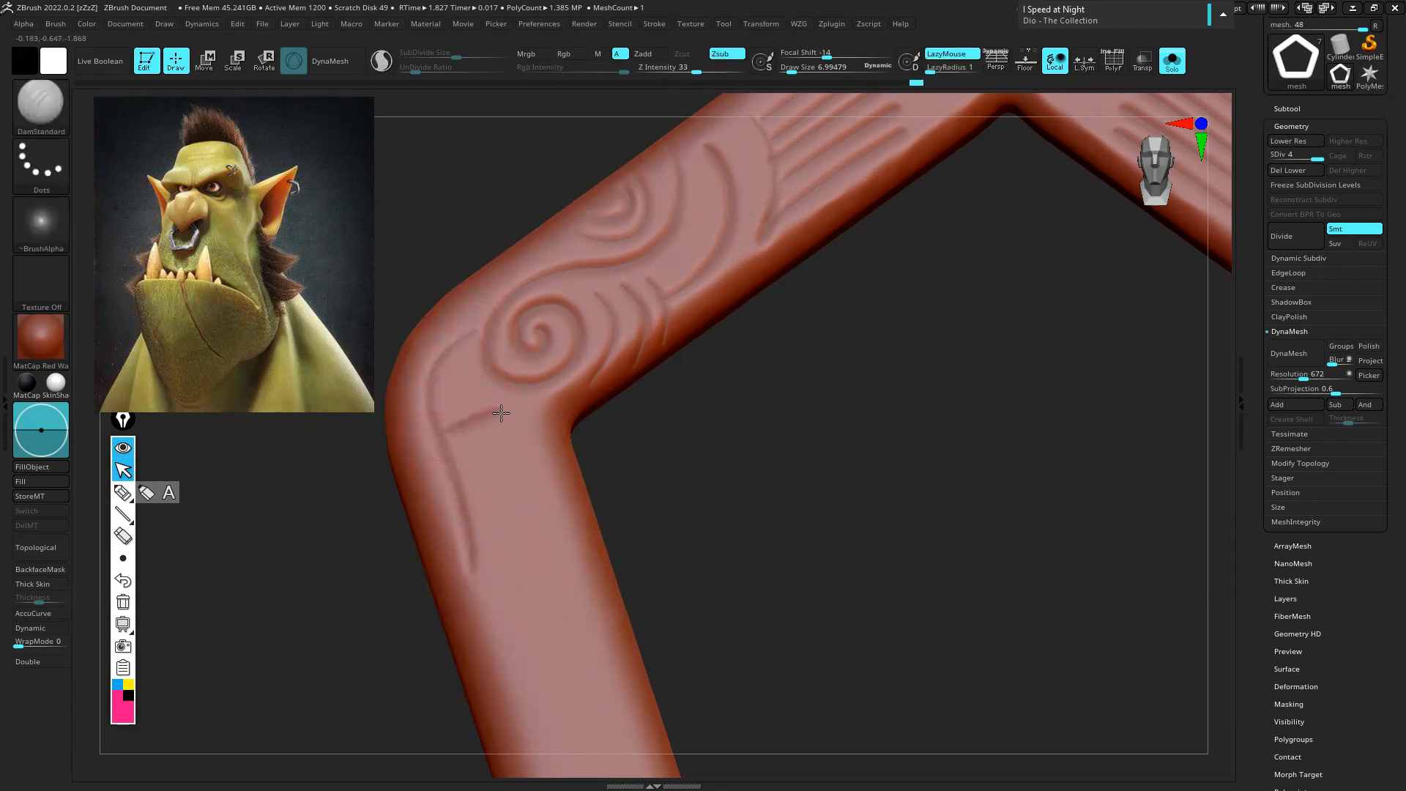
{"action": "left_click_drag", "start_coordinate": [453, 450], "coordinate": [510, 428]}
{"action": "left_click_drag", "start_coordinate": [463, 478], "coordinate": [516, 455]}
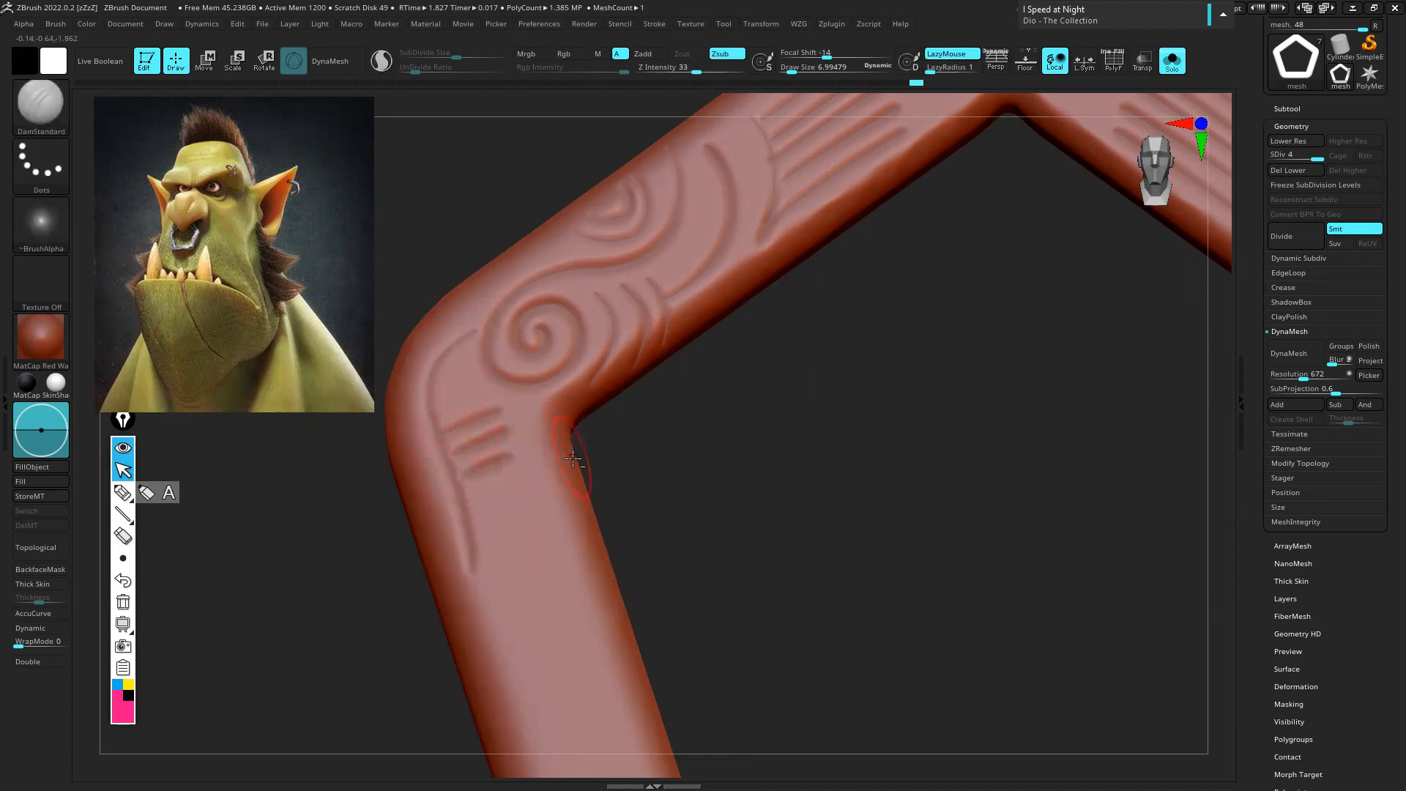
Carve a long line ending in a spiral down the ring's side bar, with an inner line and small notches
{"action": "left_click_drag", "start_coordinate": [623, 460], "coordinate": [651, 319], "text": "alt"}
{"action": "mouse_move", "coordinate": [523, 506]}
{"action": "left_mouse_down"}
{"action": "mouse_move", "coordinate": [615, 521]}
{"action": "mouse_move", "coordinate": [562, 525]}
{"action": "mouse_move", "coordinate": [573, 504]}
{"action": "left_mouse_up"}
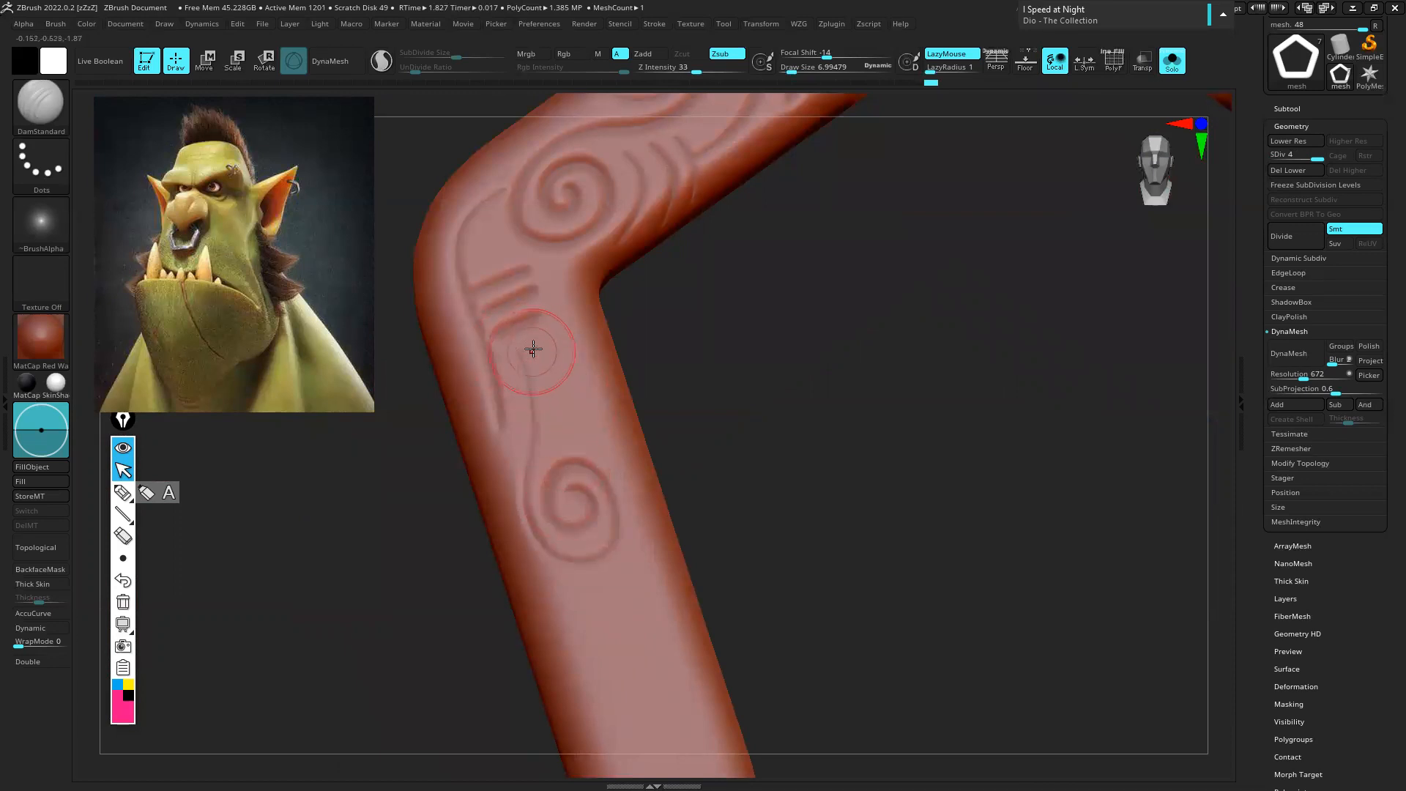
{"action": "mouse_move", "coordinate": [524, 353]}
{"action": "left_mouse_down"}
{"action": "mouse_move", "coordinate": [534, 367]}
{"action": "mouse_move", "coordinate": [573, 328]}
{"action": "mouse_move", "coordinate": [592, 411]}
{"action": "left_mouse_up"}
{"action": "mouse_move", "coordinate": [558, 217]}
{"action": "left_mouse_down"}
{"action": "mouse_move", "coordinate": [584, 210]}
{"action": "mouse_move", "coordinate": [578, 223]}
{"action": "left_mouse_up"}
Reduce the brush size to about 5 and carve long flowing grooves from the side spiral toward the lower corner
{"action": "key", "text": "bracketleft"}
{"action": "key", "text": "bracketleft"}
{"action": "key", "text": "bracketleft"}
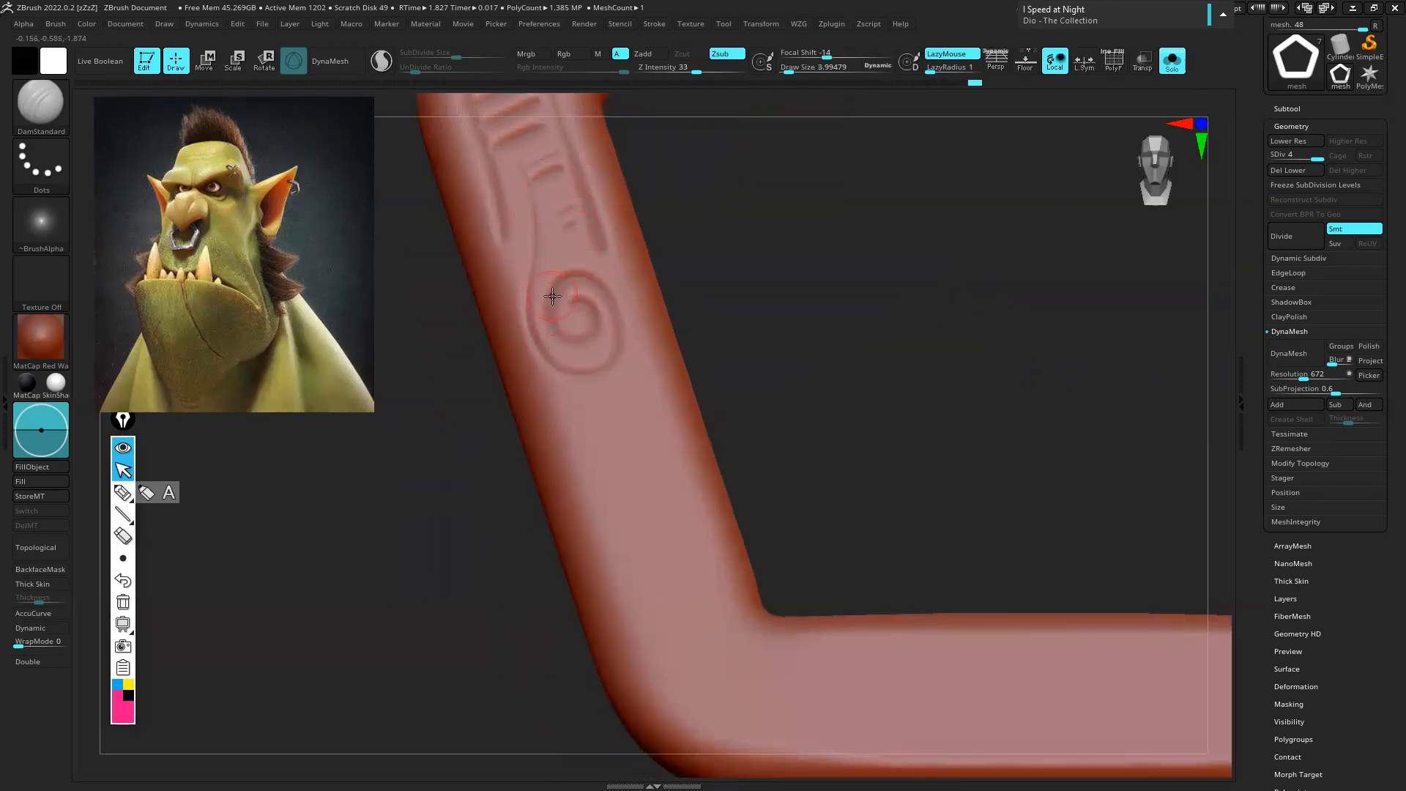
{"action": "mouse_move", "coordinate": [558, 305]}
{"action": "left_mouse_down"}
{"action": "mouse_move", "coordinate": [618, 389]}
{"action": "mouse_move", "coordinate": [566, 487]}
{"action": "left_mouse_up"}
{"action": "mouse_move", "coordinate": [592, 370]}
{"action": "left_mouse_down"}
{"action": "mouse_move", "coordinate": [586, 549]}
{"action": "mouse_move", "coordinate": [601, 544]}
{"action": "left_mouse_up"}
{"action": "left_click_drag", "start_coordinate": [644, 395], "coordinate": [608, 622]}
{"action": "mouse_move", "coordinate": [668, 401]}
{"action": "left_mouse_down"}
{"action": "mouse_move", "coordinate": [617, 645]}
{"action": "mouse_move", "coordinate": [718, 710]}
{"action": "left_mouse_up"}
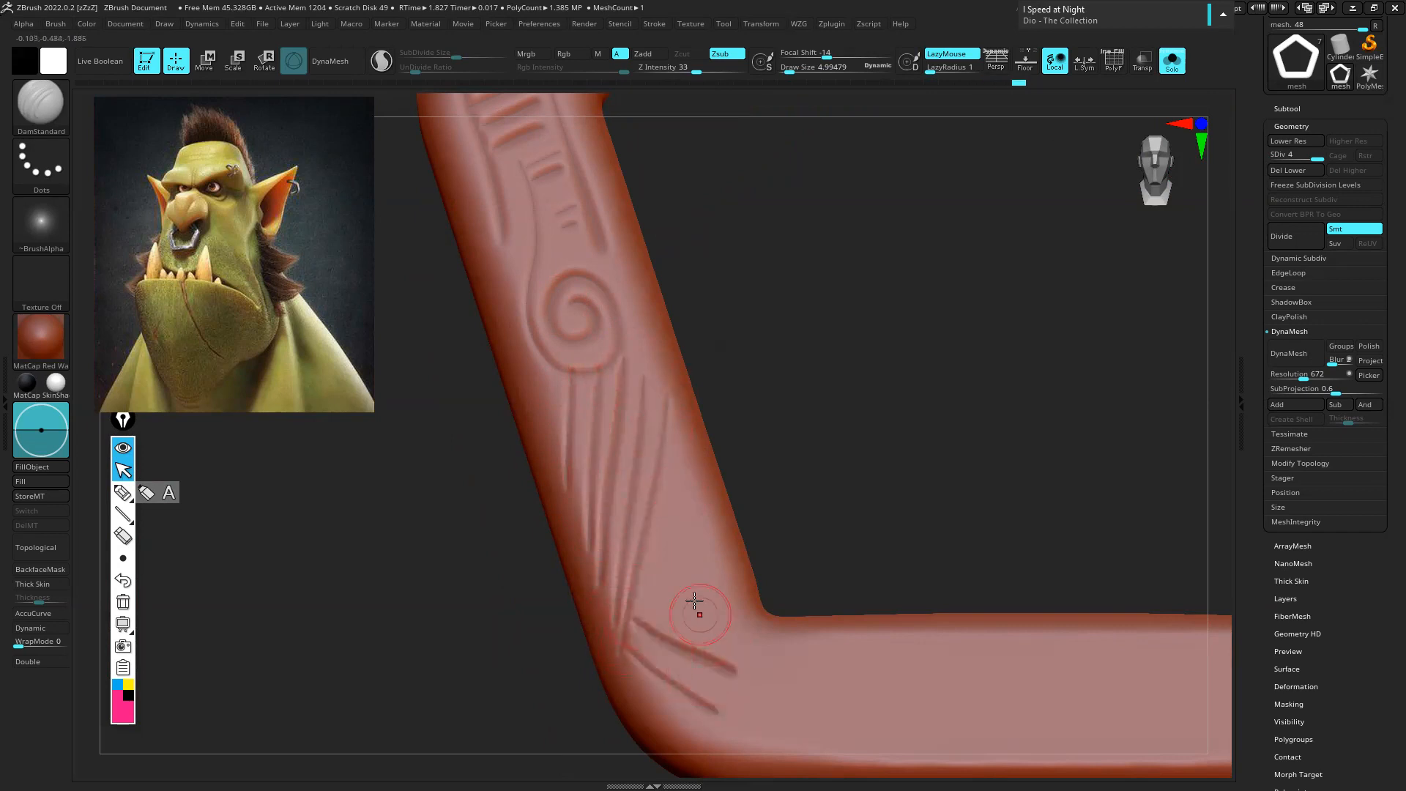
Carve a row of parallel diagonal hatch lines up the inner half of the ring's lower side corner
{"action": "mouse_move", "coordinate": [665, 596]}
{"action": "left_mouse_down", "text": "shift"}
{"action": "mouse_move", "coordinate": [665, 627]}
{"action": "mouse_move", "coordinate": [624, 653]}
{"action": "mouse_move", "coordinate": [734, 711]}
{"action": "left_mouse_up", "text": "shift"}
{"action": "left_click_drag", "start_coordinate": [640, 628], "coordinate": [741, 674]}
{"action": "left_click_drag", "start_coordinate": [639, 590], "coordinate": [746, 640]}
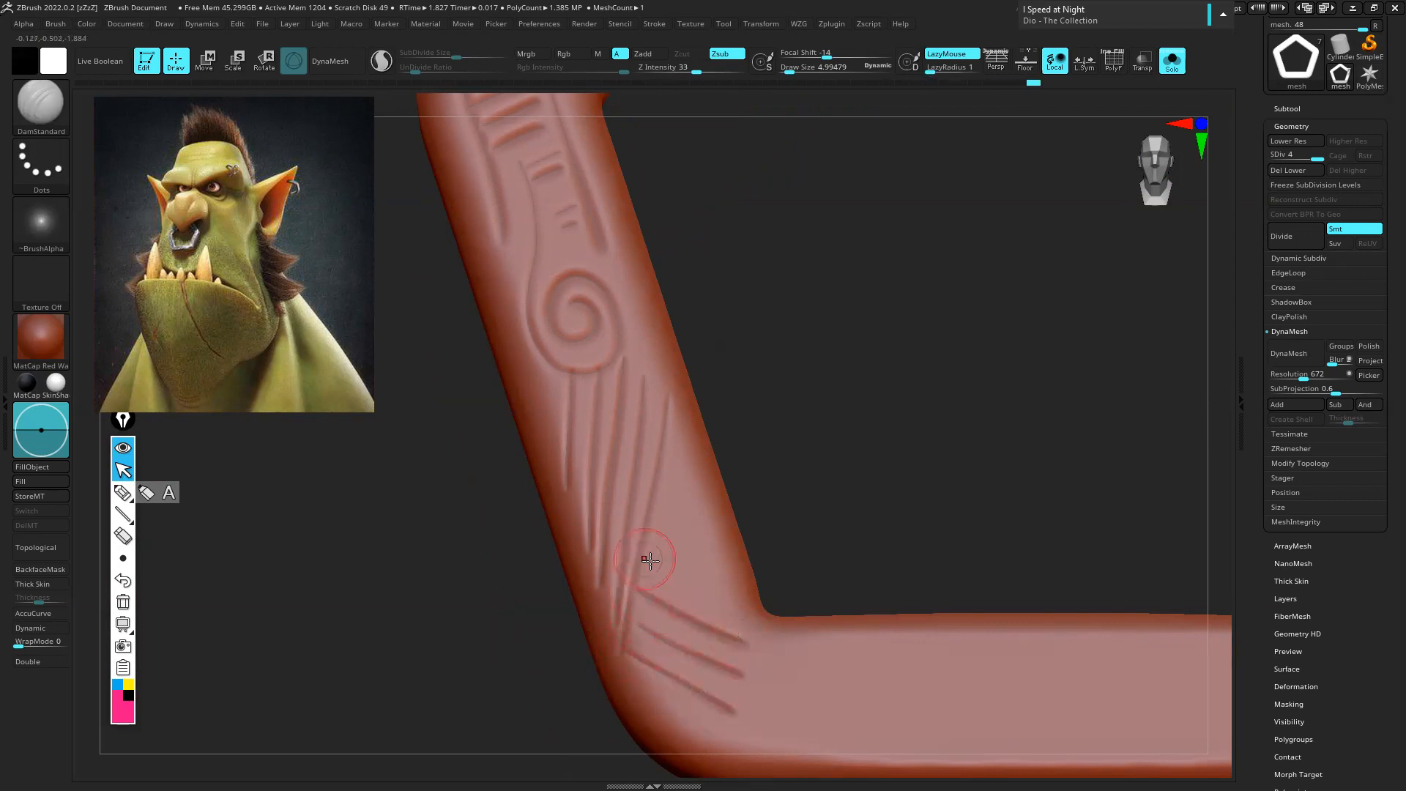
{"action": "left_click_drag", "start_coordinate": [650, 559], "coordinate": [739, 596]}
{"action": "left_click_drag", "start_coordinate": [648, 530], "coordinate": [728, 566]}
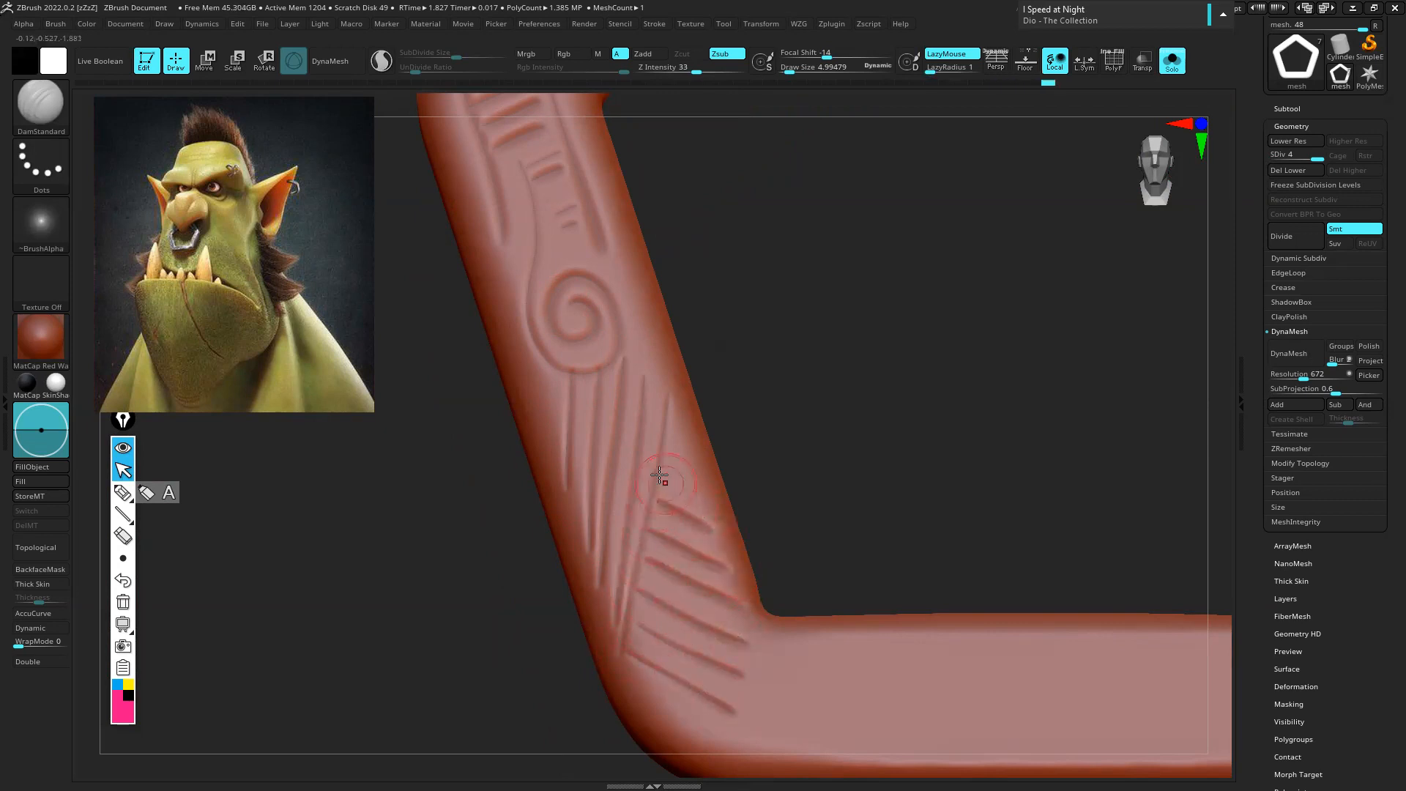
Carve mirrored spirals, connecting lines and a central diamond motif along the ring's bottom bar, and leave Solo mode
{"action": "mouse_move", "coordinate": [762, 486]}
{"action": "right_mouse_down", "text": "ctrl"}
{"action": "mouse_move", "coordinate": [700, 454]}
{"action": "mouse_move", "coordinate": [690, 378]}
{"action": "mouse_move", "coordinate": [617, 334]}
{"action": "right_mouse_up", "text": "ctrl"}
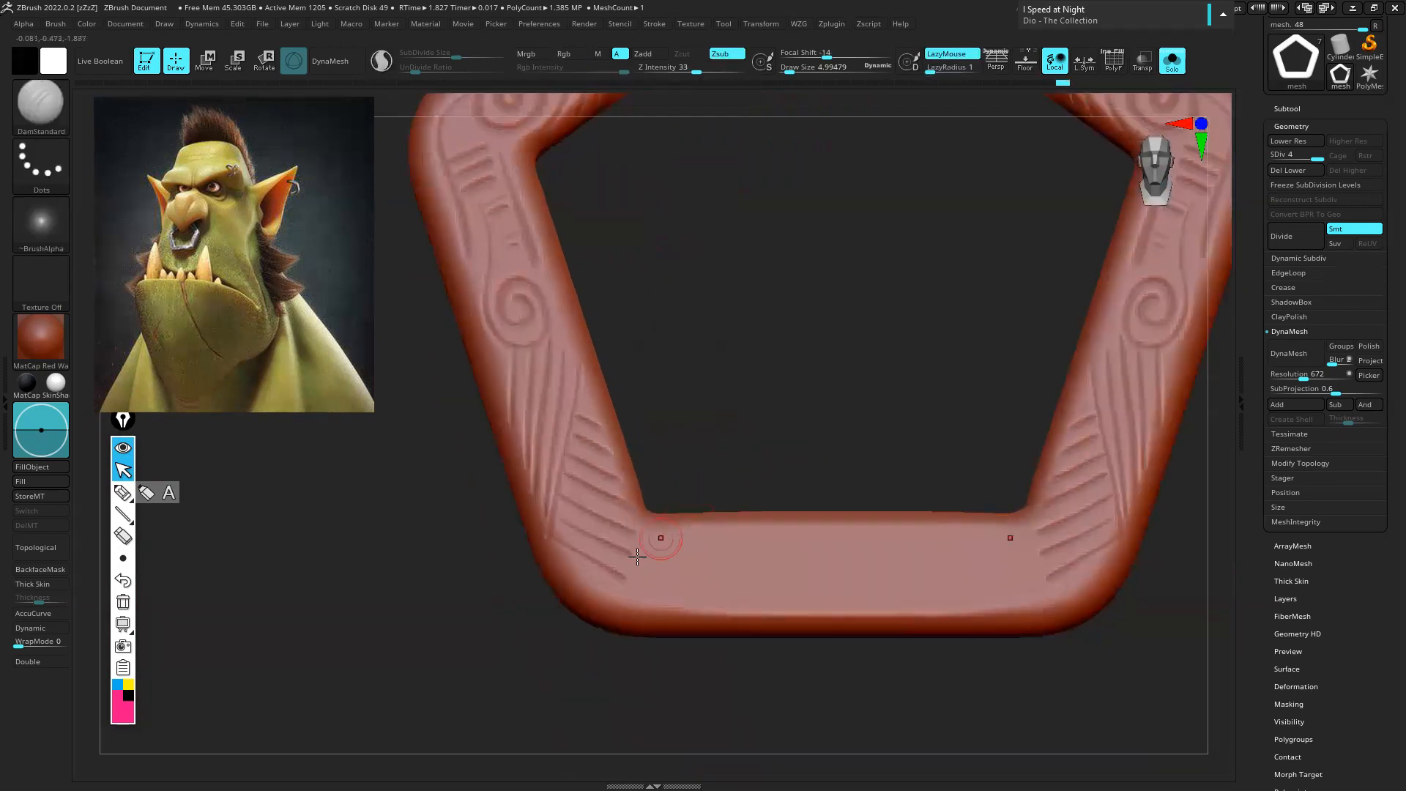
{"action": "mouse_move", "coordinate": [678, 568]}
{"action": "left_mouse_down"}
{"action": "mouse_move", "coordinate": [685, 538]}
{"action": "mouse_move", "coordinate": [717, 535]}
{"action": "mouse_move", "coordinate": [716, 573]}
{"action": "mouse_move", "coordinate": [665, 569]}
{"action": "mouse_move", "coordinate": [721, 531]}
{"action": "mouse_move", "coordinate": [728, 595]}
{"action": "mouse_move", "coordinate": [649, 590]}
{"action": "mouse_move", "coordinate": [662, 540]}
{"action": "mouse_move", "coordinate": [633, 564]}
{"action": "left_mouse_up"}
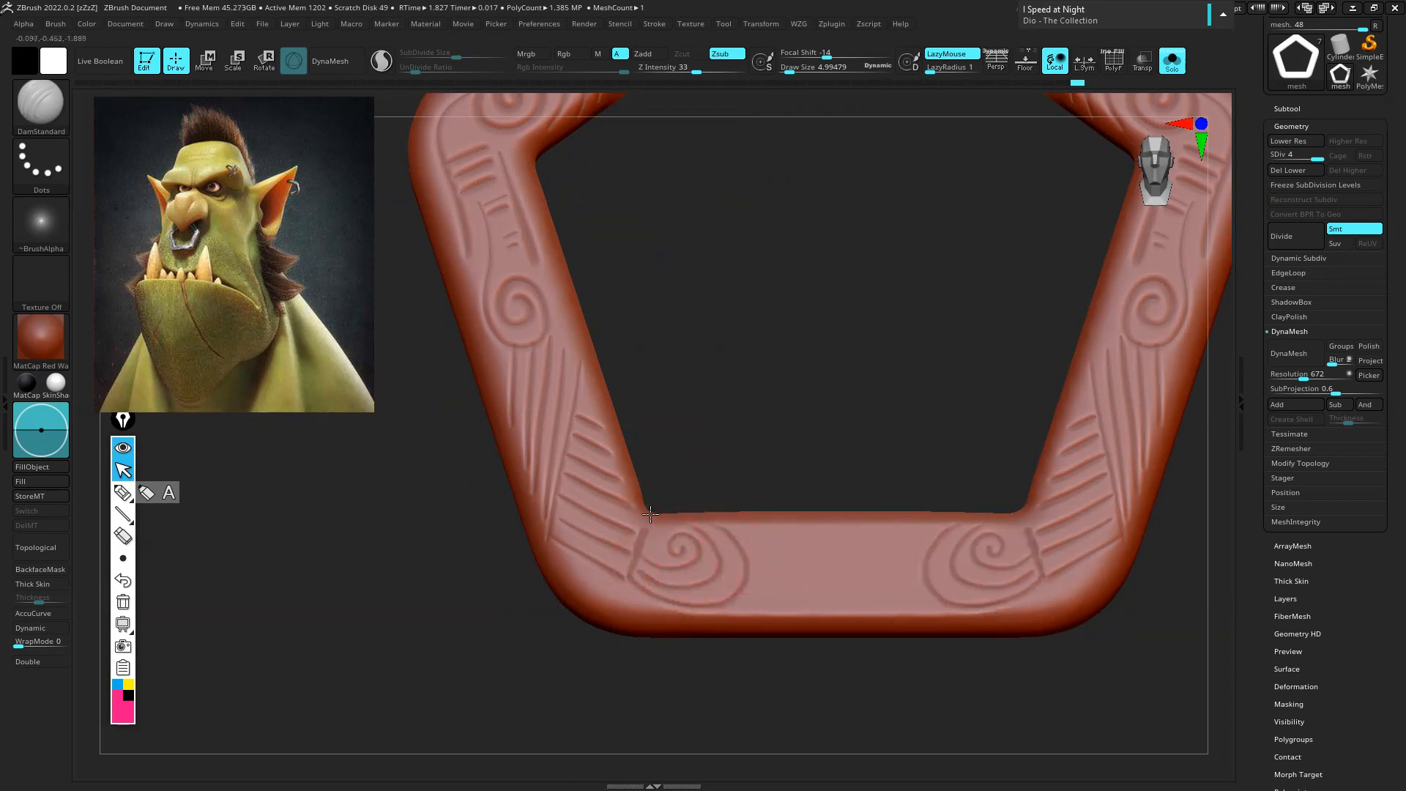
{"action": "mouse_move", "coordinate": [747, 550]}
{"action": "left_mouse_down"}
{"action": "mouse_move", "coordinate": [809, 552]}
{"action": "mouse_move", "coordinate": [835, 534]}
{"action": "left_mouse_up"}
{"action": "mouse_move", "coordinate": [751, 566]}
{"action": "left_mouse_down"}
{"action": "mouse_move", "coordinate": [795, 575]}
{"action": "mouse_move", "coordinate": [816, 563]}
{"action": "mouse_move", "coordinate": [834, 582]}
{"action": "mouse_move", "coordinate": [780, 597]}
{"action": "mouse_move", "coordinate": [820, 599]}
{"action": "left_mouse_up"}
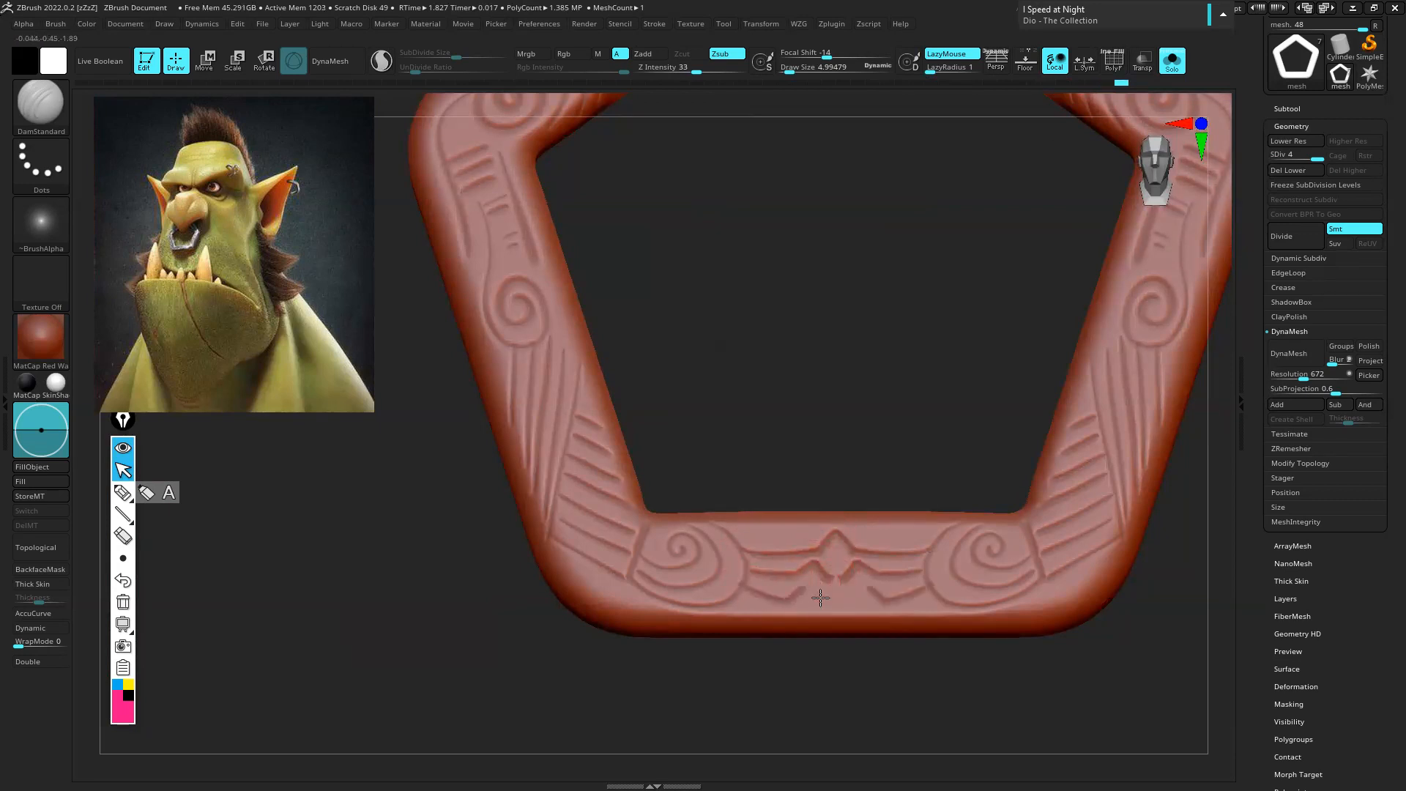
{"action": "key", "text": "f"}
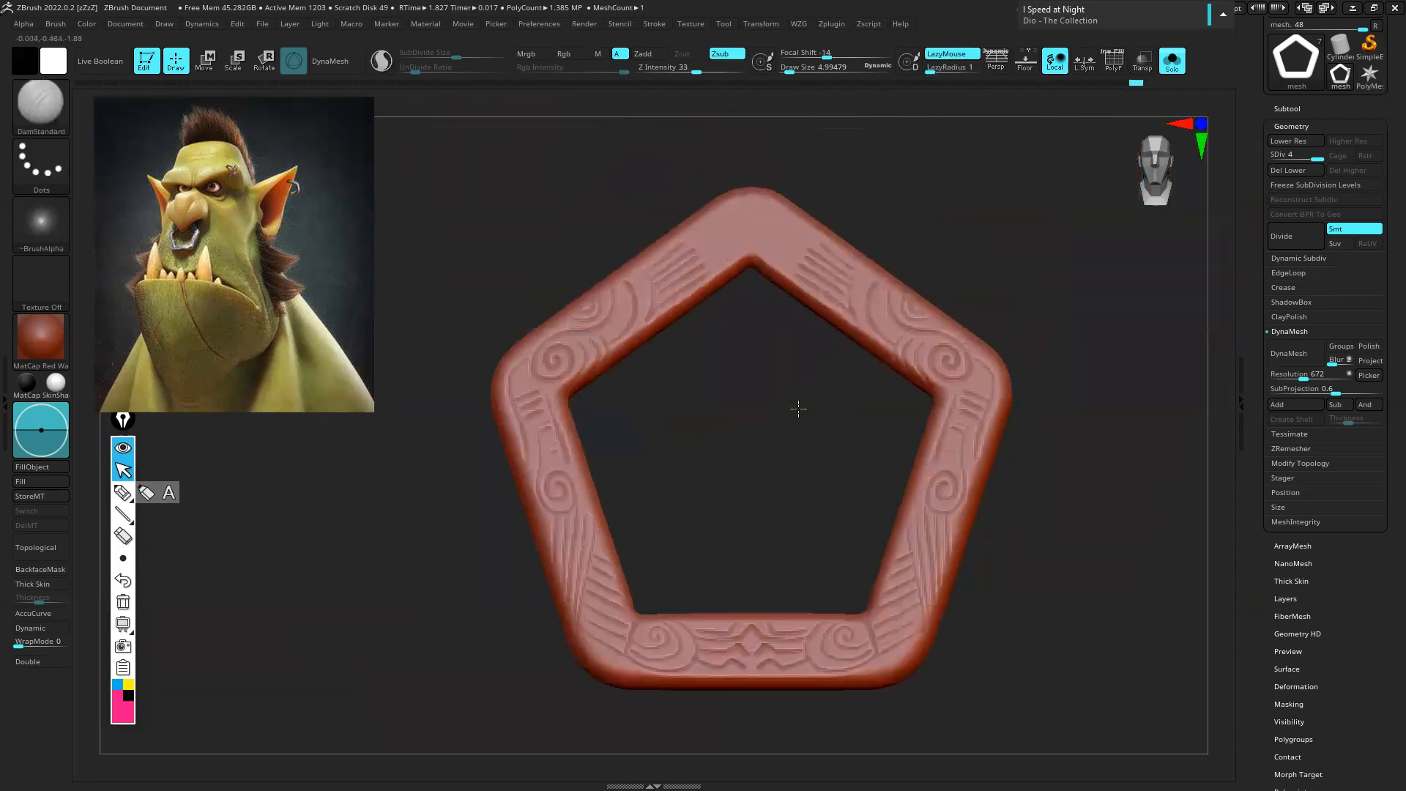
{"action": "left_click", "coordinate": [1172, 61]}
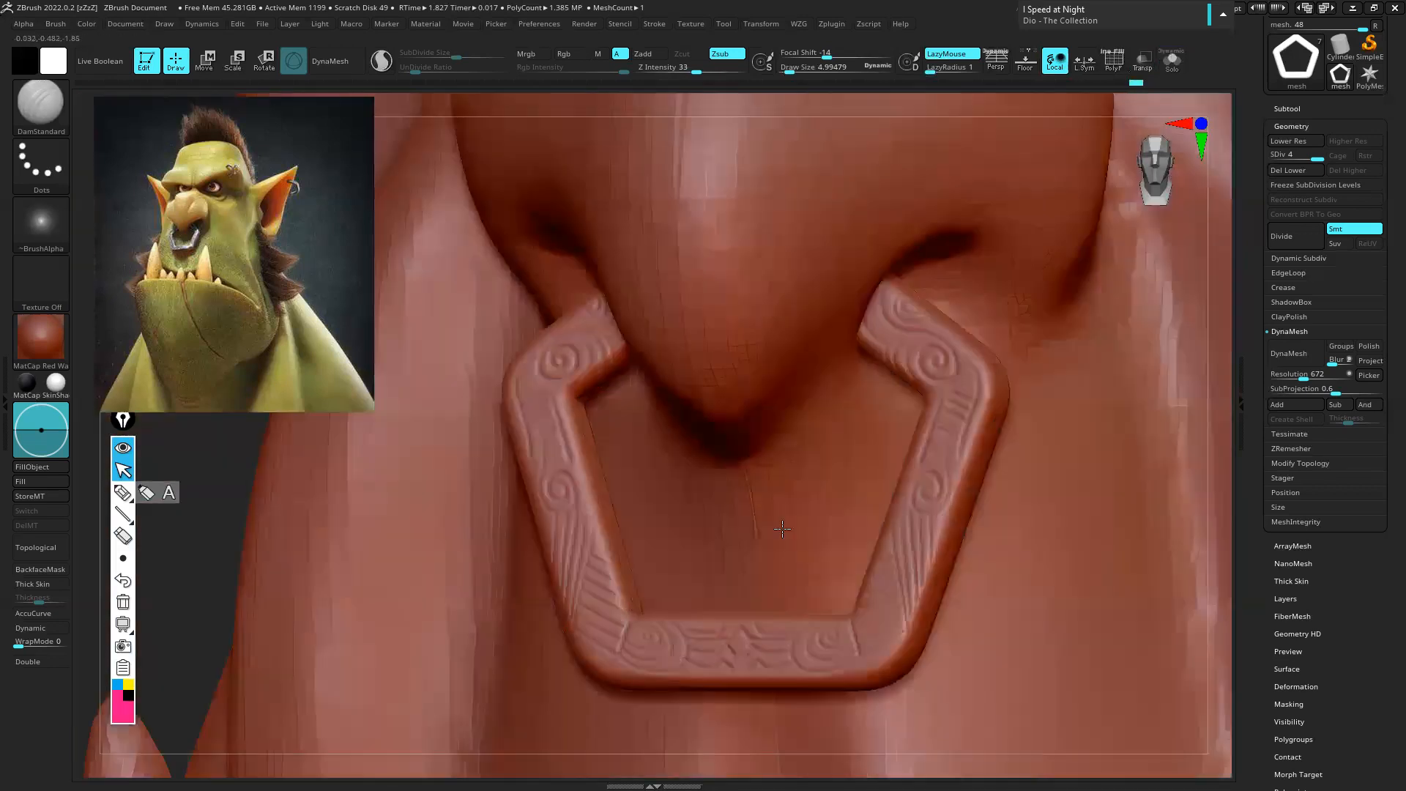
Switch the carved ring down to subdivision level 1 and back to level 4 to compare its detail
{"action": "scroll", "coordinate": [782, 529], "scroll_direction": "down", "scroll_amount": 4}
{"action": "mouse_move", "coordinate": [875, 549]}
{"action": "right_mouse_down"}
{"action": "mouse_move", "coordinate": [819, 509]}
{"action": "mouse_move", "coordinate": [846, 509]}
{"action": "right_mouse_up"}
{"action": "right_click_drag", "start_coordinate": [867, 600], "coordinate": [773, 468], "text": "alt"}
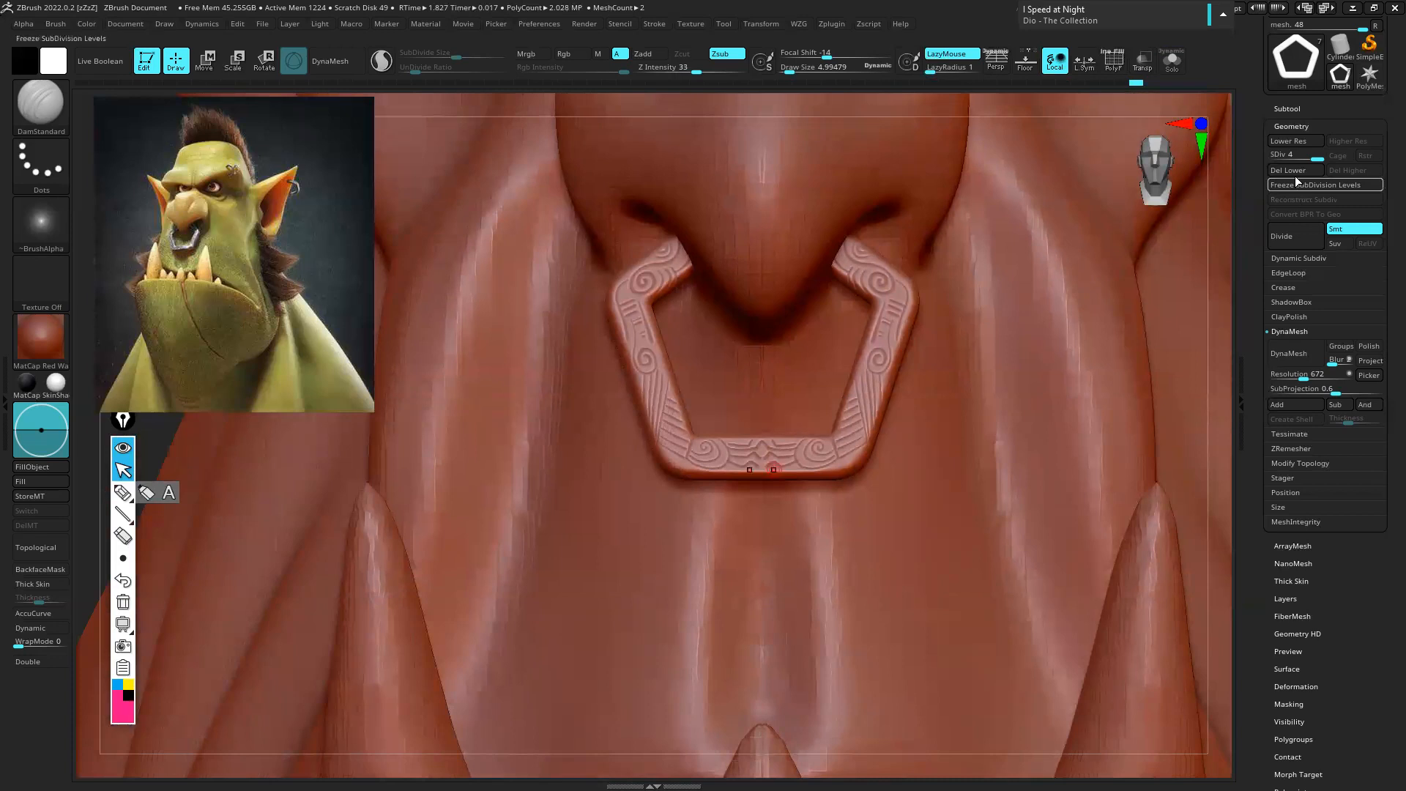
{"action": "key", "text": "shift+d"}
{"action": "left_click", "coordinate": [1296, 156]}
{"action": "left_click_drag", "start_coordinate": [1328, 157], "coordinate": [1274, 155]}
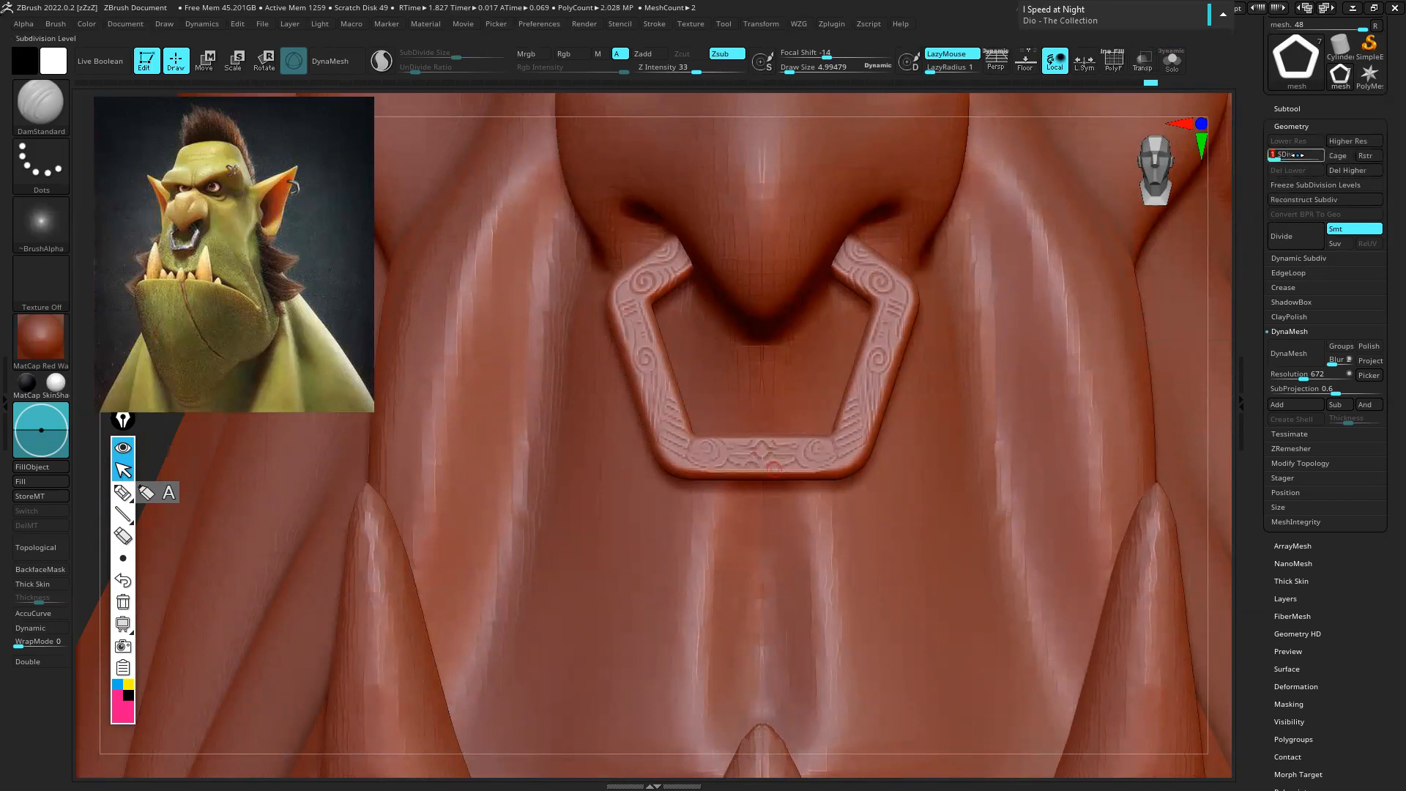
{"action": "mouse_move", "coordinate": [1278, 156]}
{"action": "left_mouse_down"}
{"action": "mouse_move", "coordinate": [1337, 156]}
{"action": "mouse_move", "coordinate": [1274, 156]}
{"action": "left_mouse_up"}
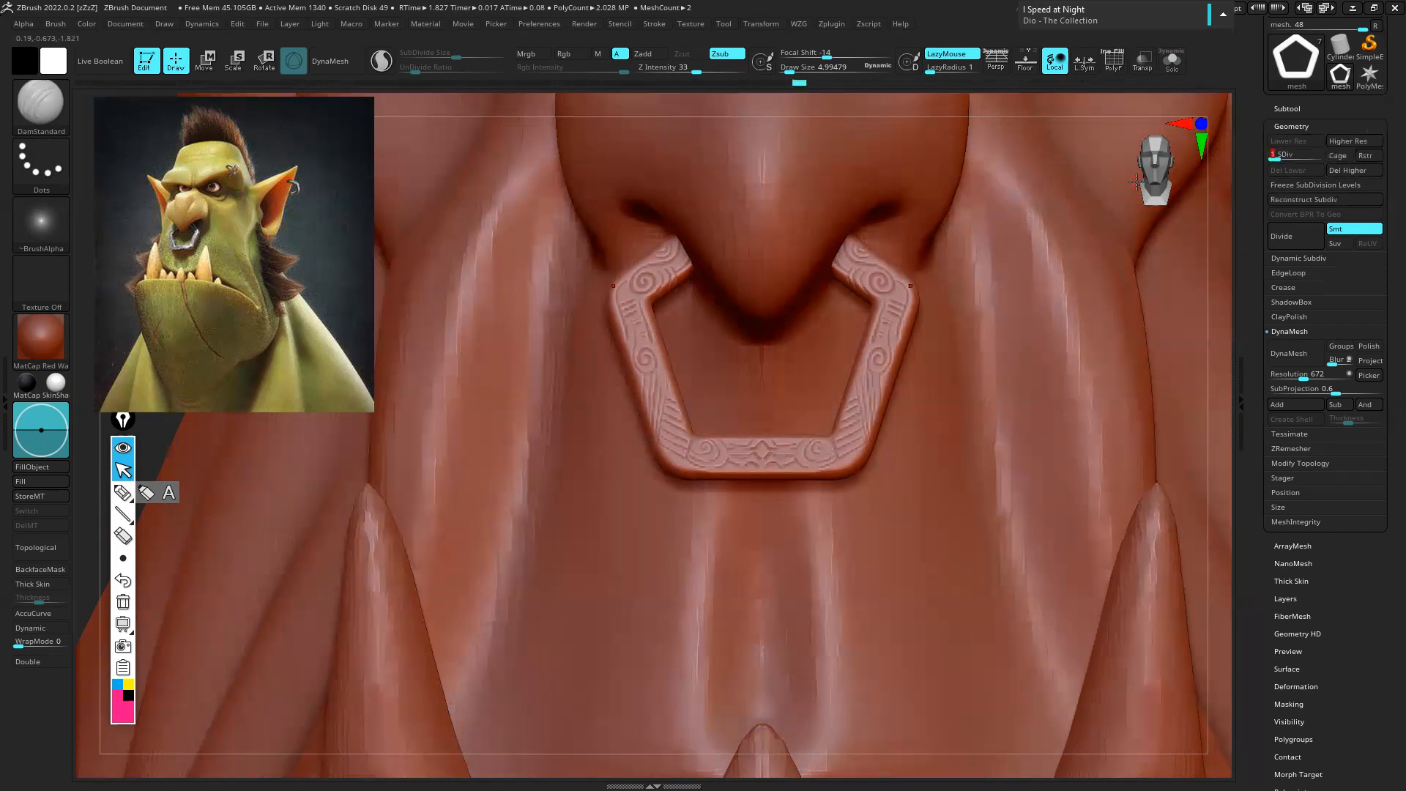
{"action": "left_click", "coordinate": [1334, 158]}
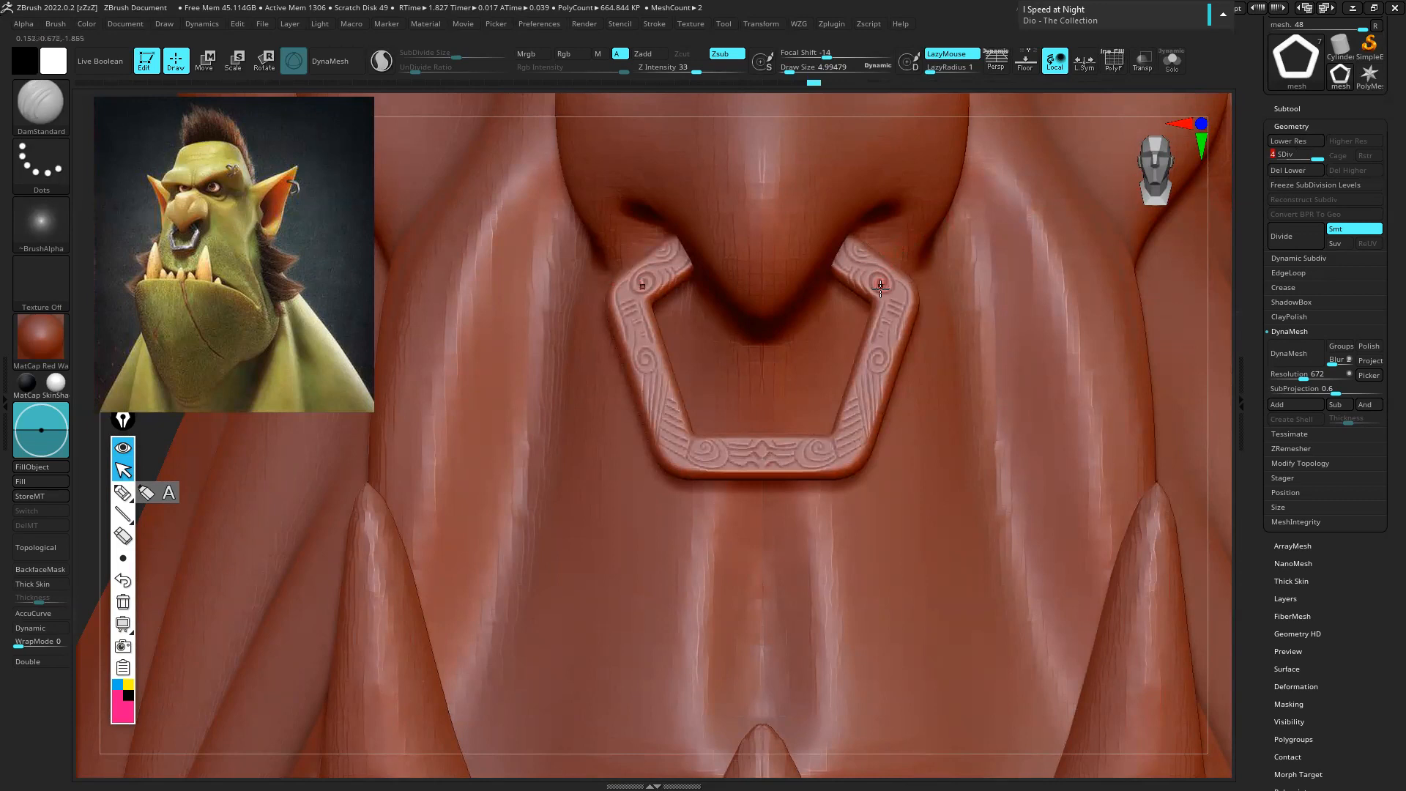
Inspect the carved nose ring and the whole bust from the front and side, and make the head the active subtool
{"action": "mouse_move", "coordinate": [880, 288]}
{"action": "right_mouse_down", "text": "ctrl"}
{"action": "mouse_move", "coordinate": [894, 282]}
{"action": "mouse_move", "coordinate": [864, 235]}
{"action": "right_mouse_up", "text": "ctrl"}
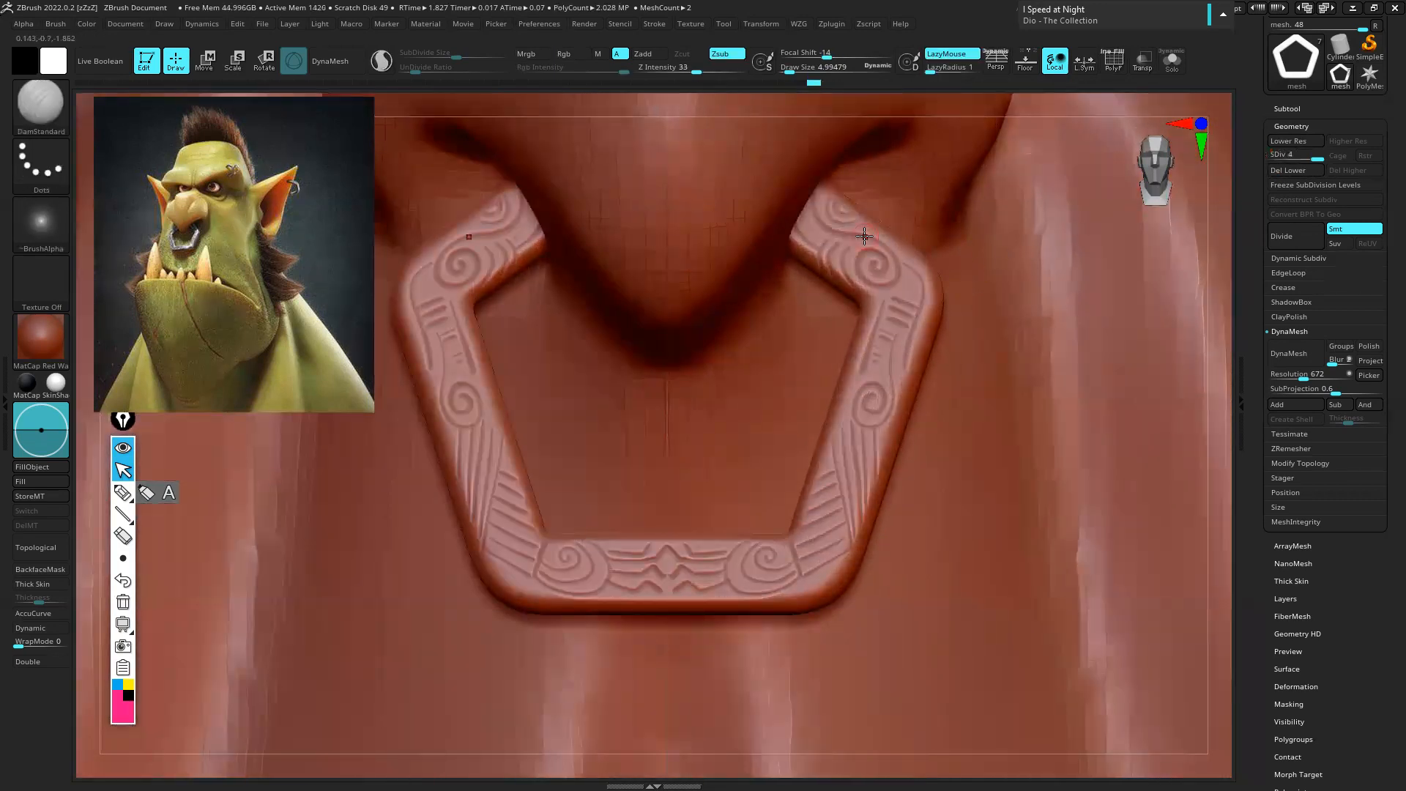
{"action": "mouse_move", "coordinate": [696, 351]}
{"action": "right_mouse_down", "text": "ctrl"}
{"action": "mouse_move", "coordinate": [707, 381]}
{"action": "mouse_move", "coordinate": [711, 352]}
{"action": "mouse_move", "coordinate": [644, 307]}
{"action": "right_mouse_up", "text": "ctrl"}
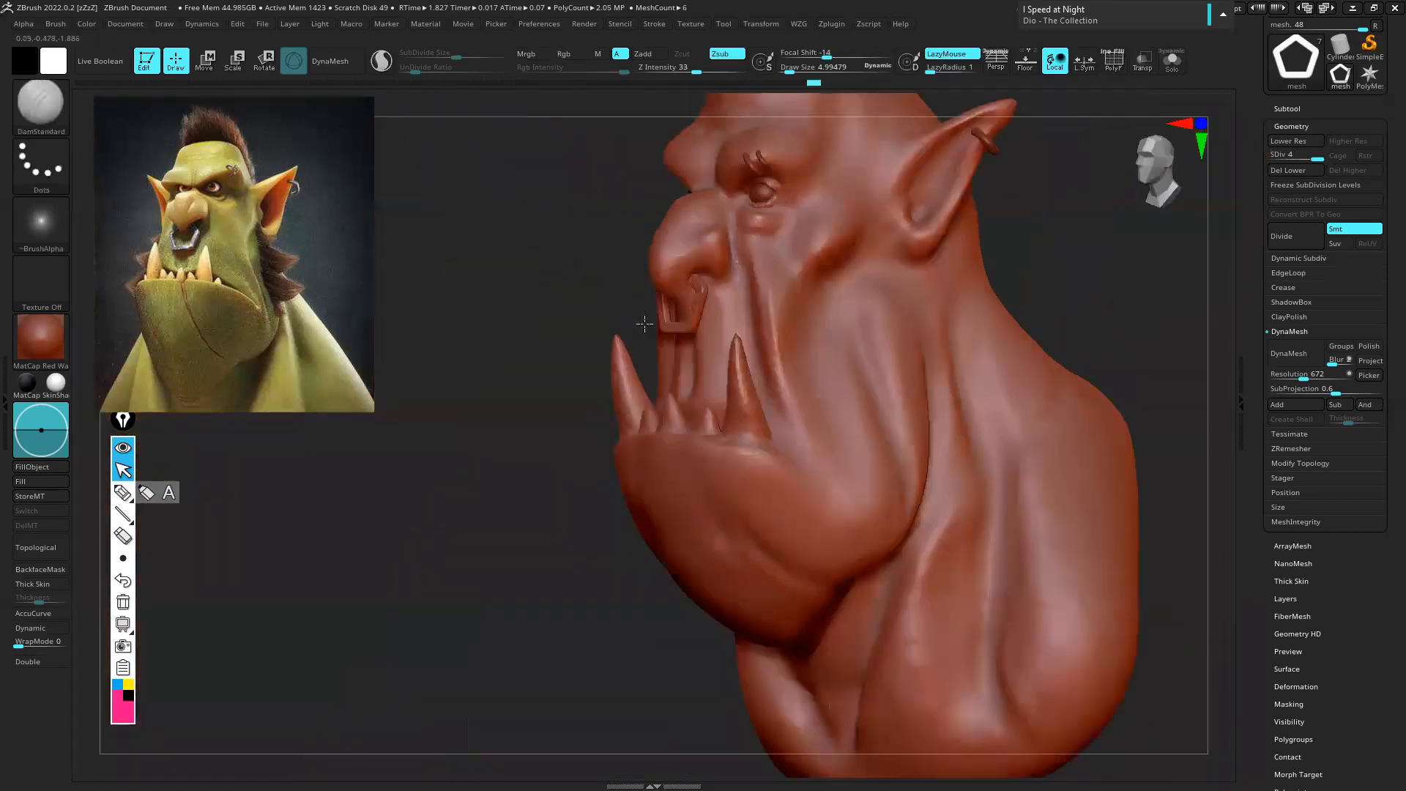
{"action": "mouse_move", "coordinate": [733, 323]}
{"action": "right_mouse_down", "text": "ctrl"}
{"action": "mouse_move", "coordinate": [762, 308]}
{"action": "mouse_move", "coordinate": [839, 339]}
{"action": "mouse_move", "coordinate": [835, 352]}
{"action": "mouse_move", "coordinate": [857, 333]}
{"action": "right_mouse_up", "text": "ctrl"}
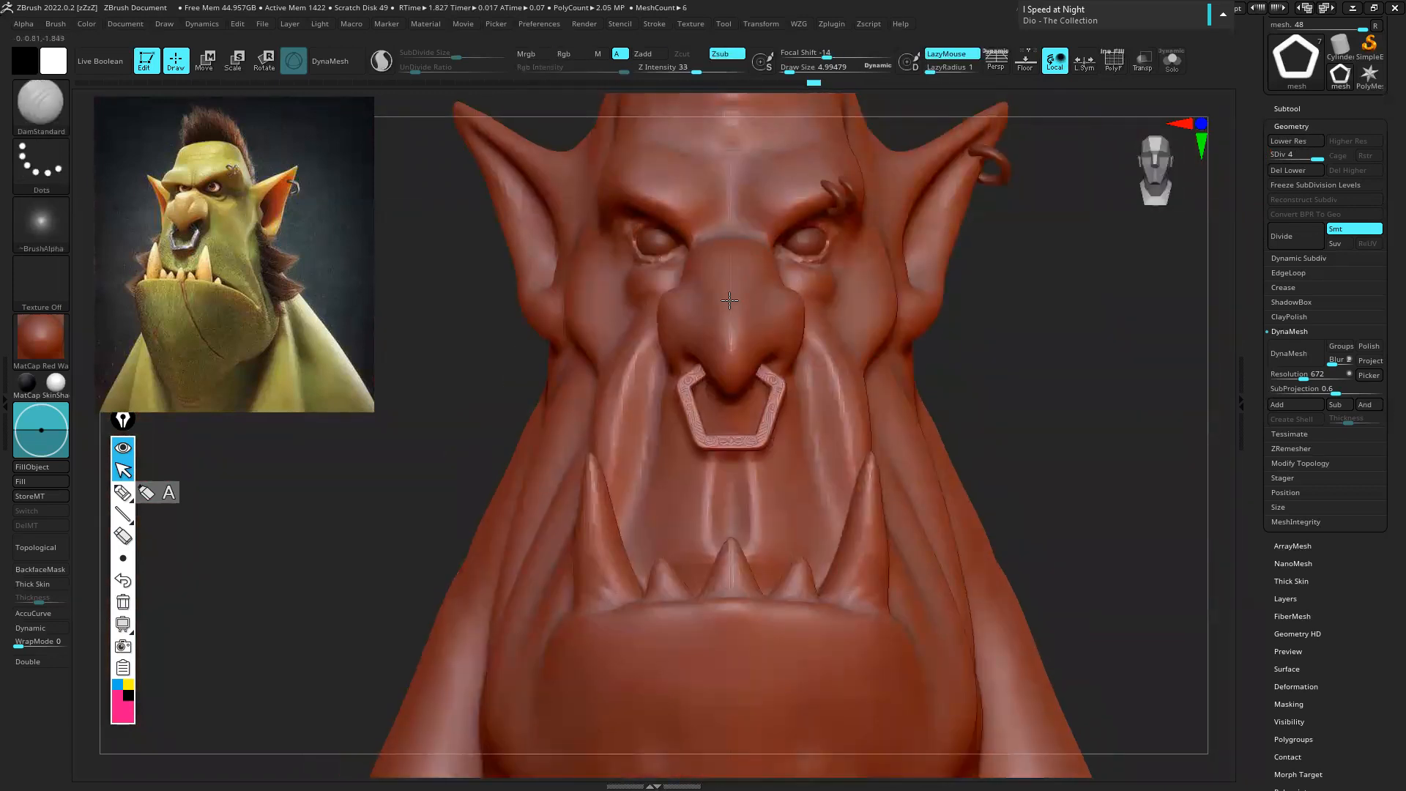
{"action": "left_click", "coordinate": [847, 231], "text": "alt"}
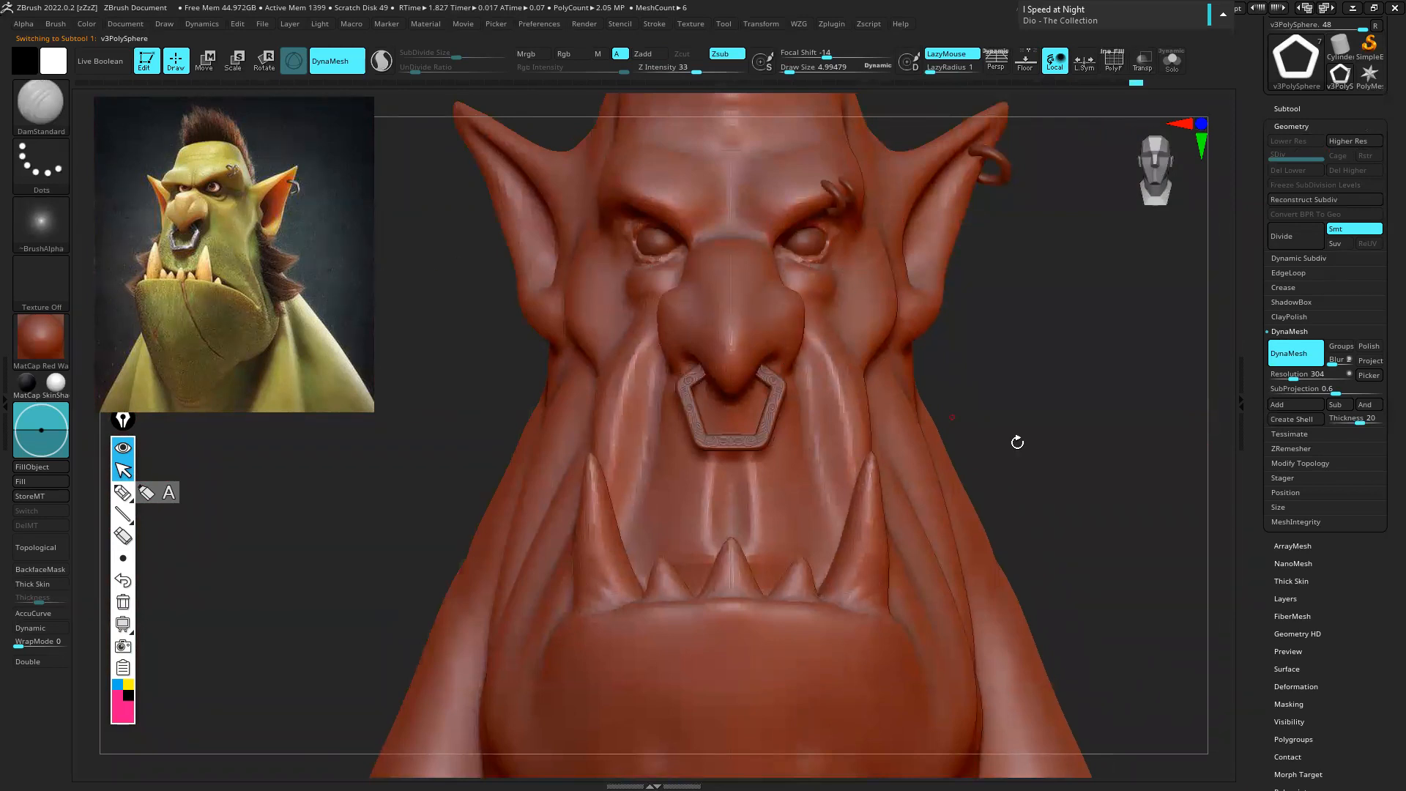
{"action": "right_click_drag", "start_coordinate": [993, 346], "coordinate": [924, 333], "text": "alt"}
{"action": "right_click_drag", "start_coordinate": [841, 229], "coordinate": [916, 199], "text": "ctrl"}
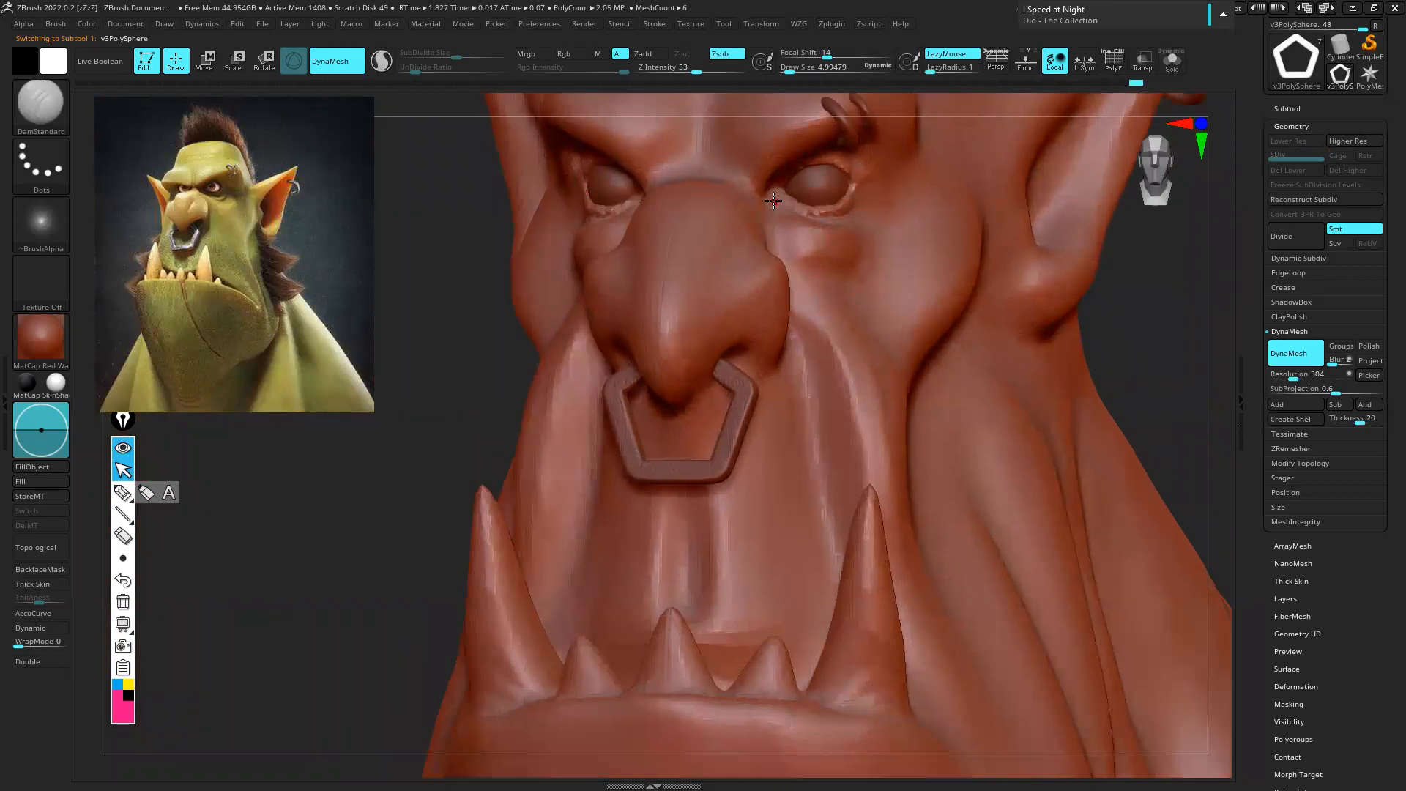
{"action": "right_click_drag", "start_coordinate": [865, 249], "coordinate": [837, 300], "text": "alt"}
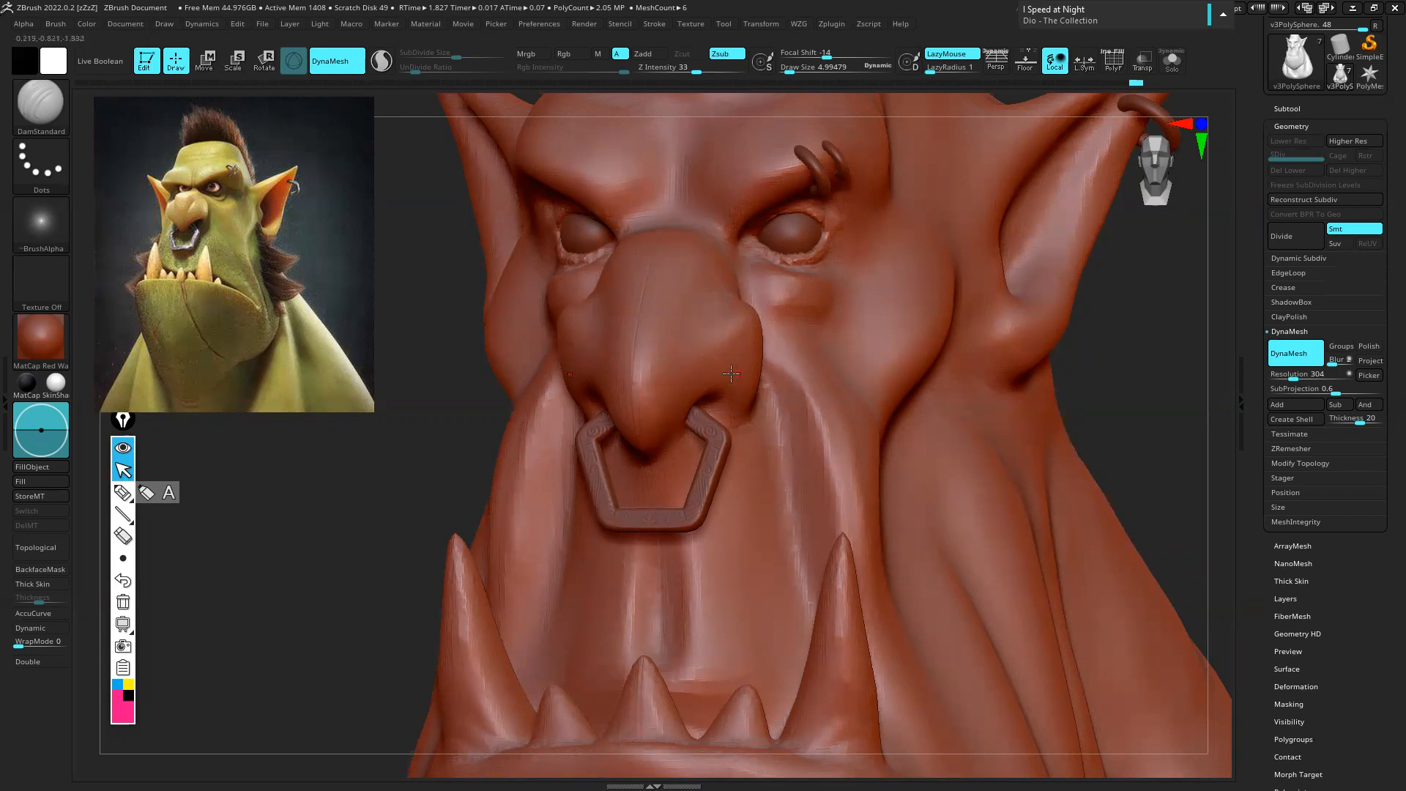
{"action": "right_click_drag", "start_coordinate": [833, 385], "coordinate": [778, 388], "text": "ctrl"}
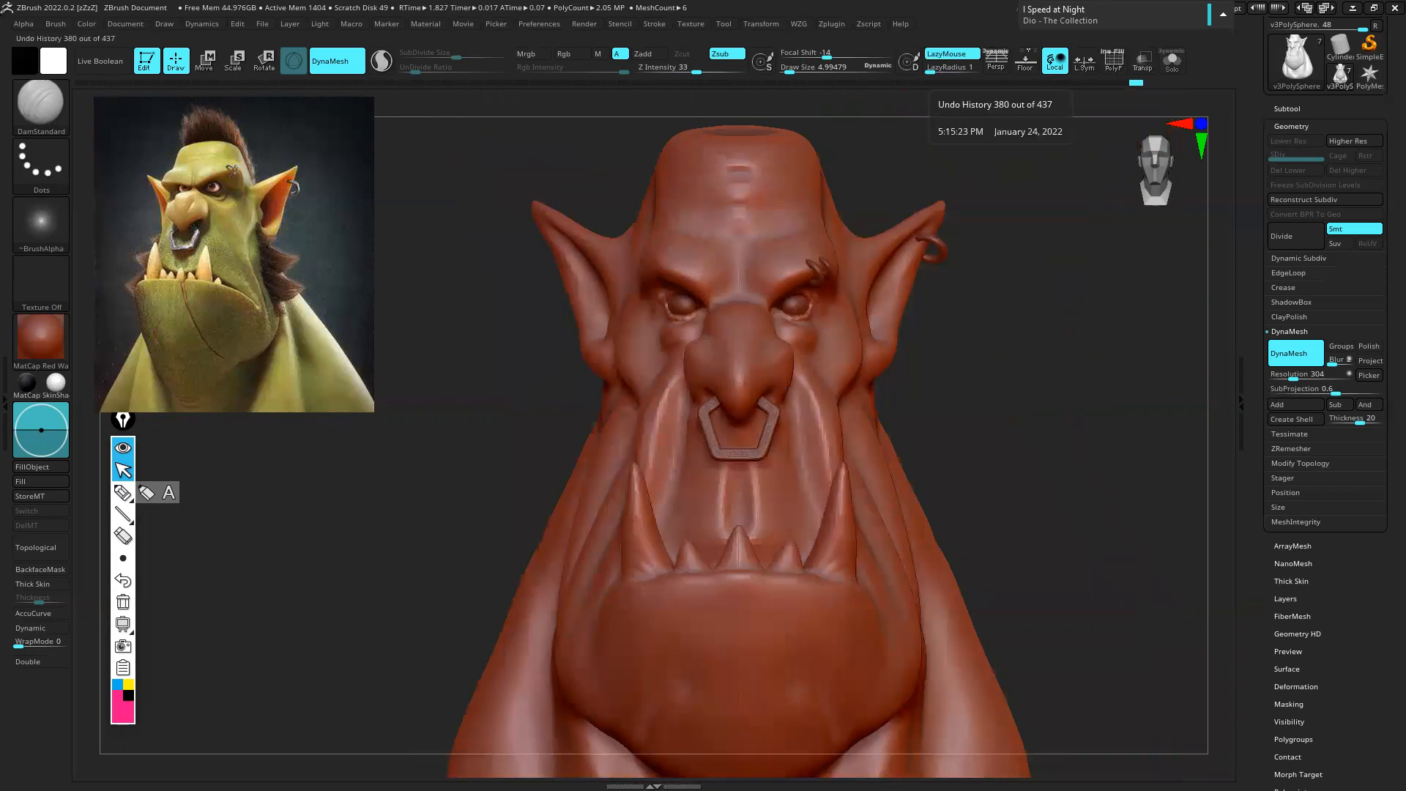
Make the engraved nose ring the active subtool and adjust its lower corner and side with the Move brush
{"action": "right_click_drag", "start_coordinate": [1024, 407], "coordinate": [985, 305], "text": "alt"}
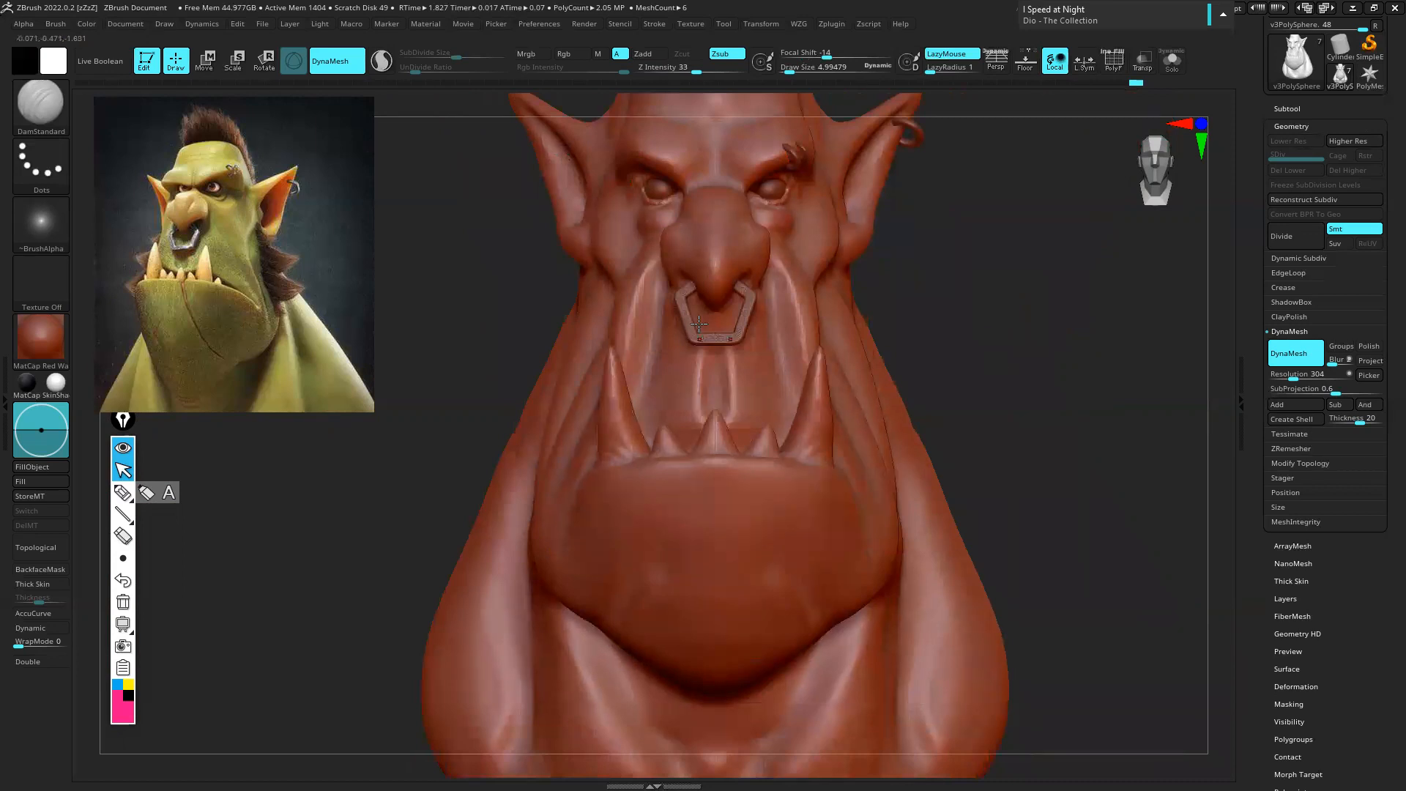
{"action": "right_click_drag", "start_coordinate": [685, 330], "coordinate": [756, 383], "text": "ctrl"}
{"action": "key", "text": "s"}
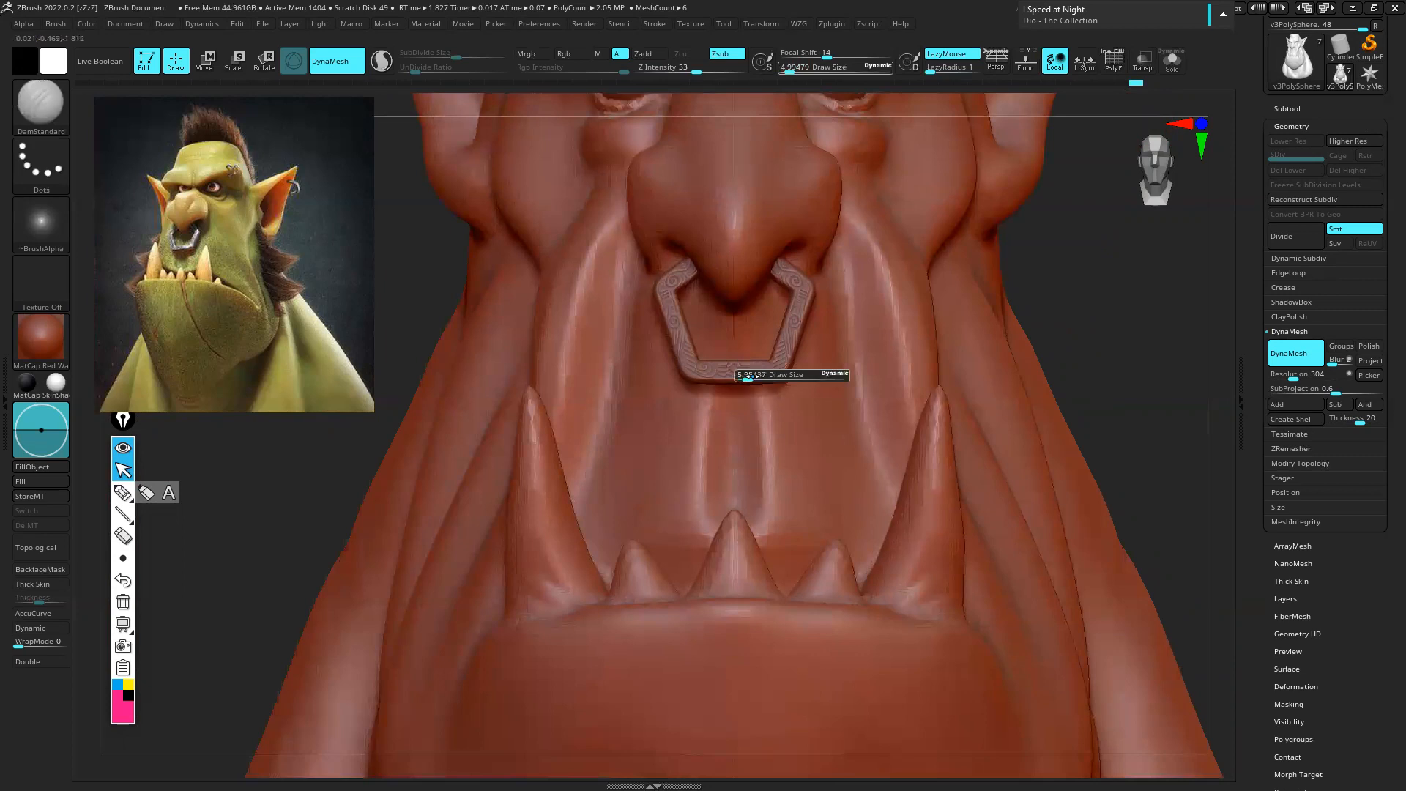
{"action": "left_click_drag", "start_coordinate": [762, 377], "coordinate": [762, 372]}
{"action": "left_click", "coordinate": [754, 371], "text": "alt"}
{"action": "key", "text": "s"}
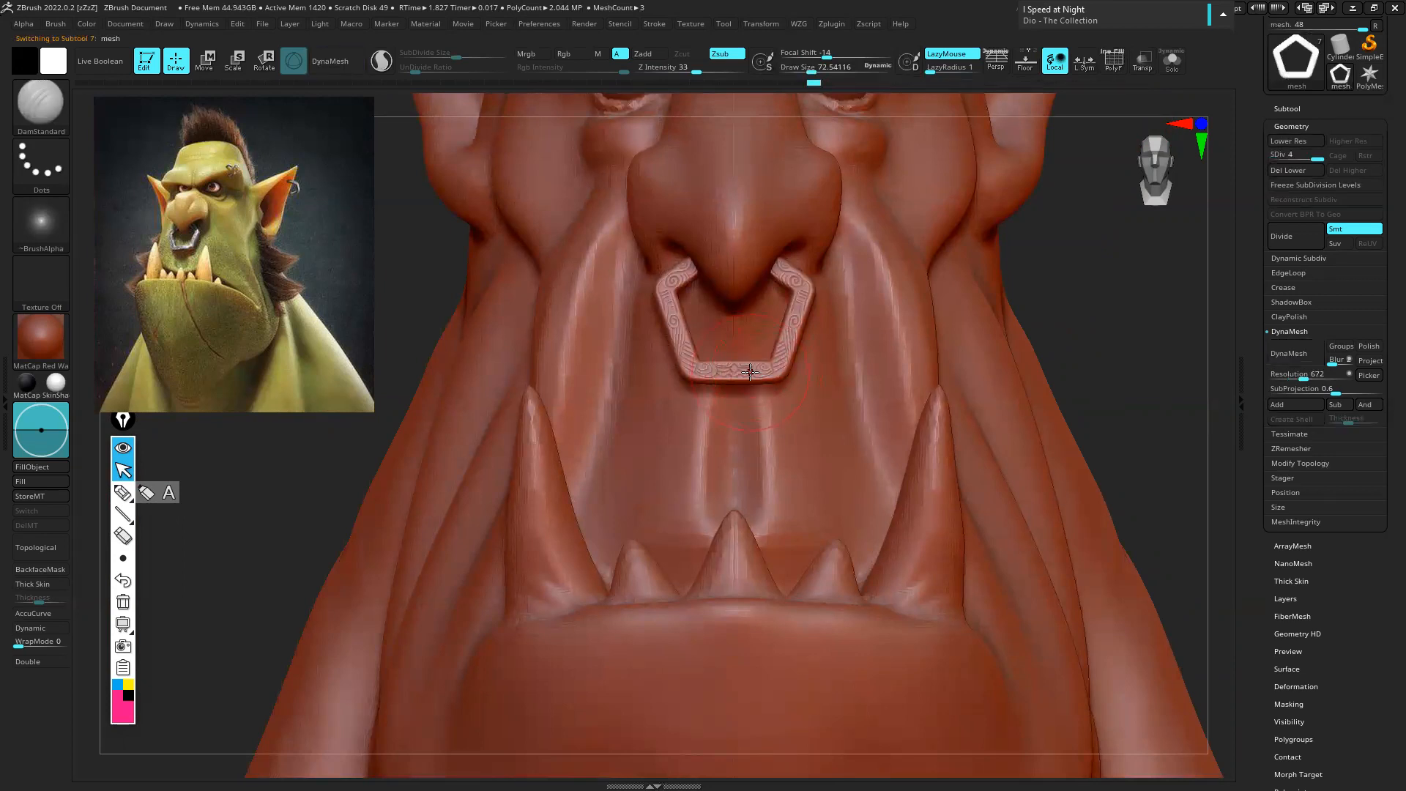
{"action": "key", "text": "b"}
{"action": "key", "text": "m"}
{"action": "key", "text": "v"}
{"action": "key", "text": "s"}
{"action": "mouse_move", "coordinate": [755, 369]}
{"action": "left_mouse_down"}
{"action": "mouse_move", "coordinate": [719, 377]}
{"action": "mouse_move", "coordinate": [777, 354]}
{"action": "left_mouse_up"}
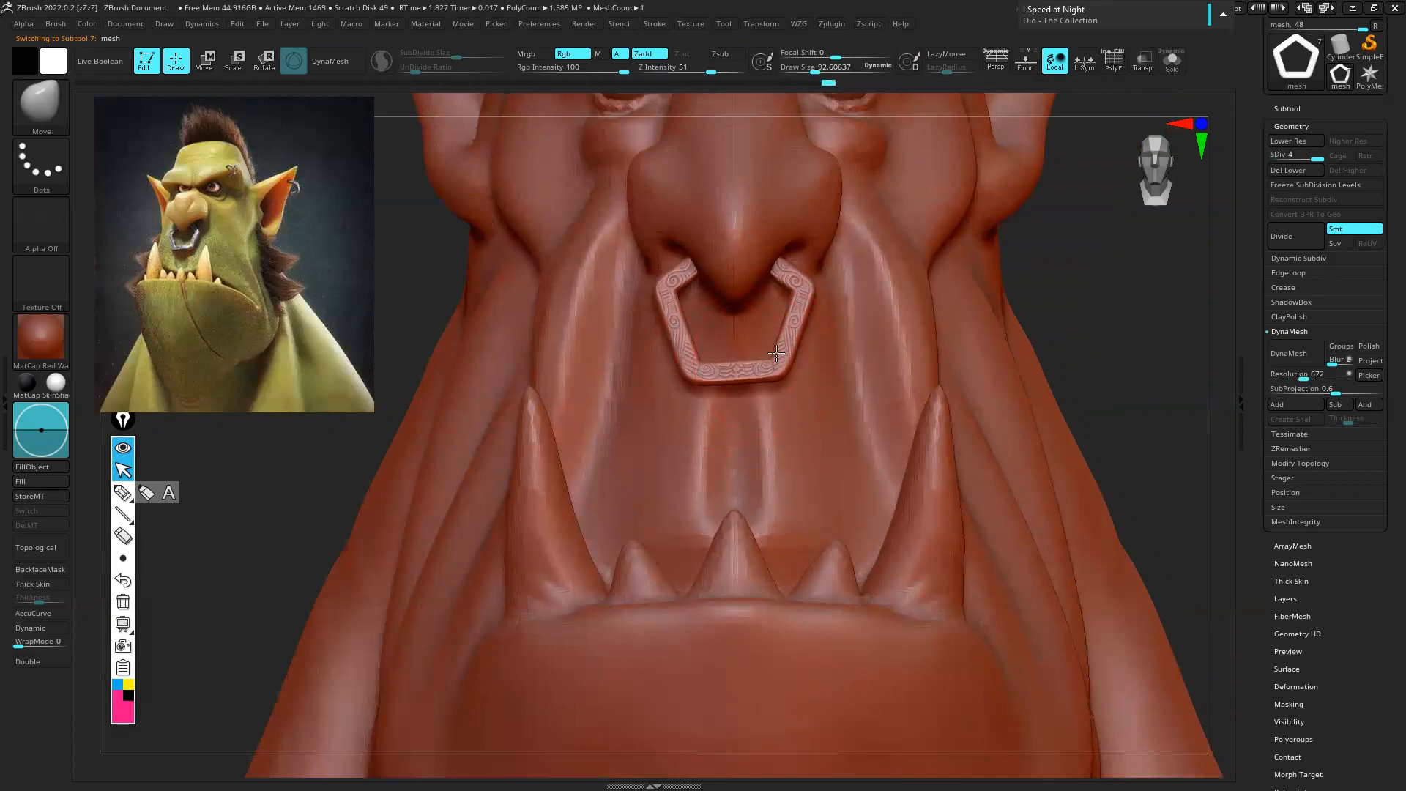
{"action": "left_click_drag", "start_coordinate": [799, 295], "coordinate": [800, 298]}
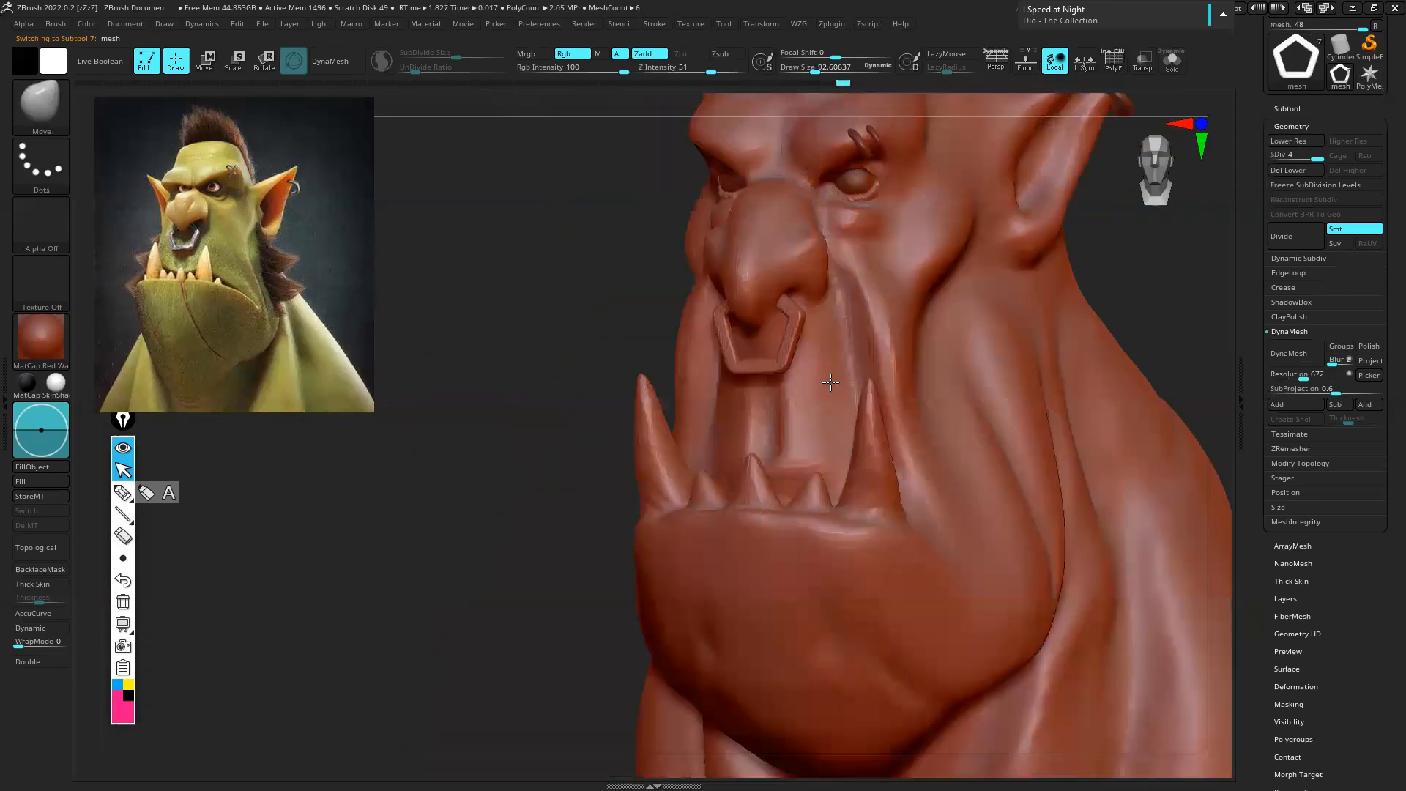
Make the head the active subtool and refine the face around the eyes and nose with the Move brush
{"action": "mouse_move", "coordinate": [830, 383]}
{"action": "right_mouse_down", "text": "shift"}
{"action": "mouse_move", "coordinate": [873, 220]}
{"action": "mouse_move", "coordinate": [691, 322]}
{"action": "right_mouse_up", "text": "shift"}
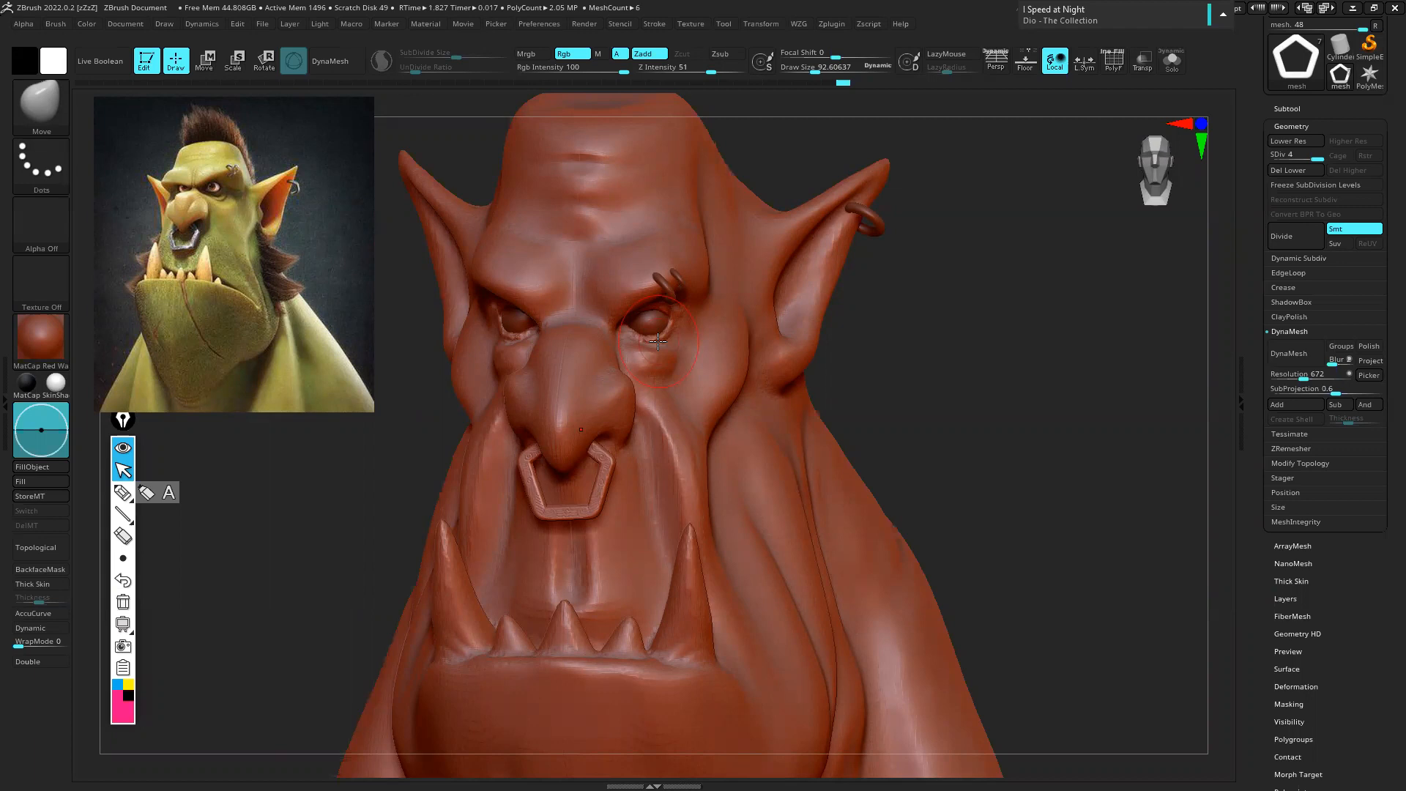
{"action": "right_click_drag", "start_coordinate": [608, 327], "coordinate": [655, 220], "text": "ctrl"}
{"action": "left_click", "coordinate": [655, 221], "text": "alt"}
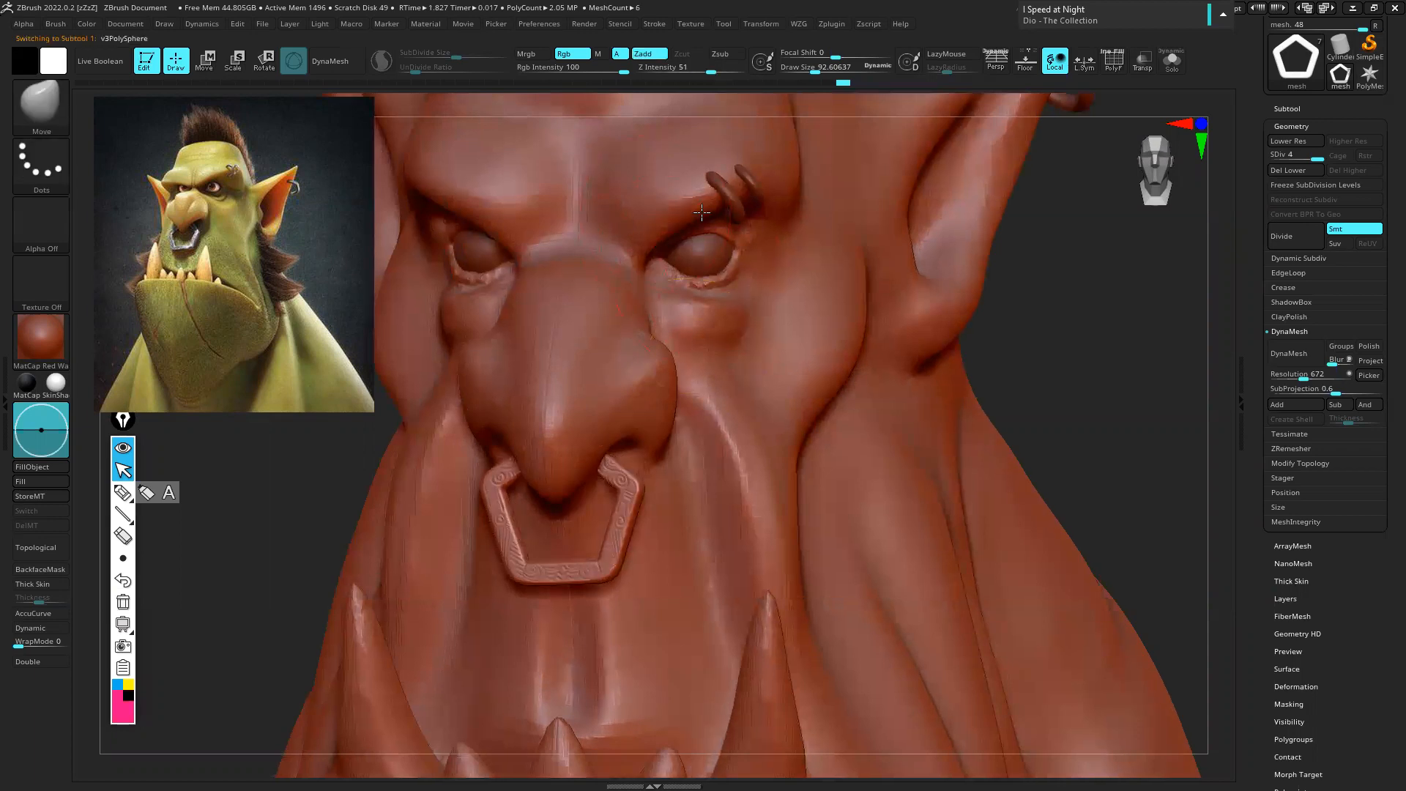
{"action": "right_click_drag", "start_coordinate": [676, 328], "coordinate": [654, 270], "text": "alt"}
{"action": "right_click_drag", "start_coordinate": [725, 390], "coordinate": [656, 279], "text": "alt"}
{"action": "key", "text": "s"}
{"action": "left_click_drag", "start_coordinate": [636, 336], "coordinate": [624, 352]}
{"action": "mouse_move", "coordinate": [655, 346]}
{"action": "right_mouse_down"}
{"action": "mouse_move", "coordinate": [631, 341]}
{"action": "mouse_move", "coordinate": [676, 347]}
{"action": "right_mouse_up"}
{"action": "key", "text": "s"}
{"action": "left_click_drag", "start_coordinate": [658, 354], "coordinate": [652, 353]}
{"action": "right_click_drag", "start_coordinate": [673, 336], "coordinate": [721, 321], "text": "alt"}
{"action": "key", "text": "s"}
{"action": "left_click_drag", "start_coordinate": [723, 344], "coordinate": [701, 341]}
{"action": "right_click_drag", "start_coordinate": [679, 274], "coordinate": [721, 291], "text": "alt"}
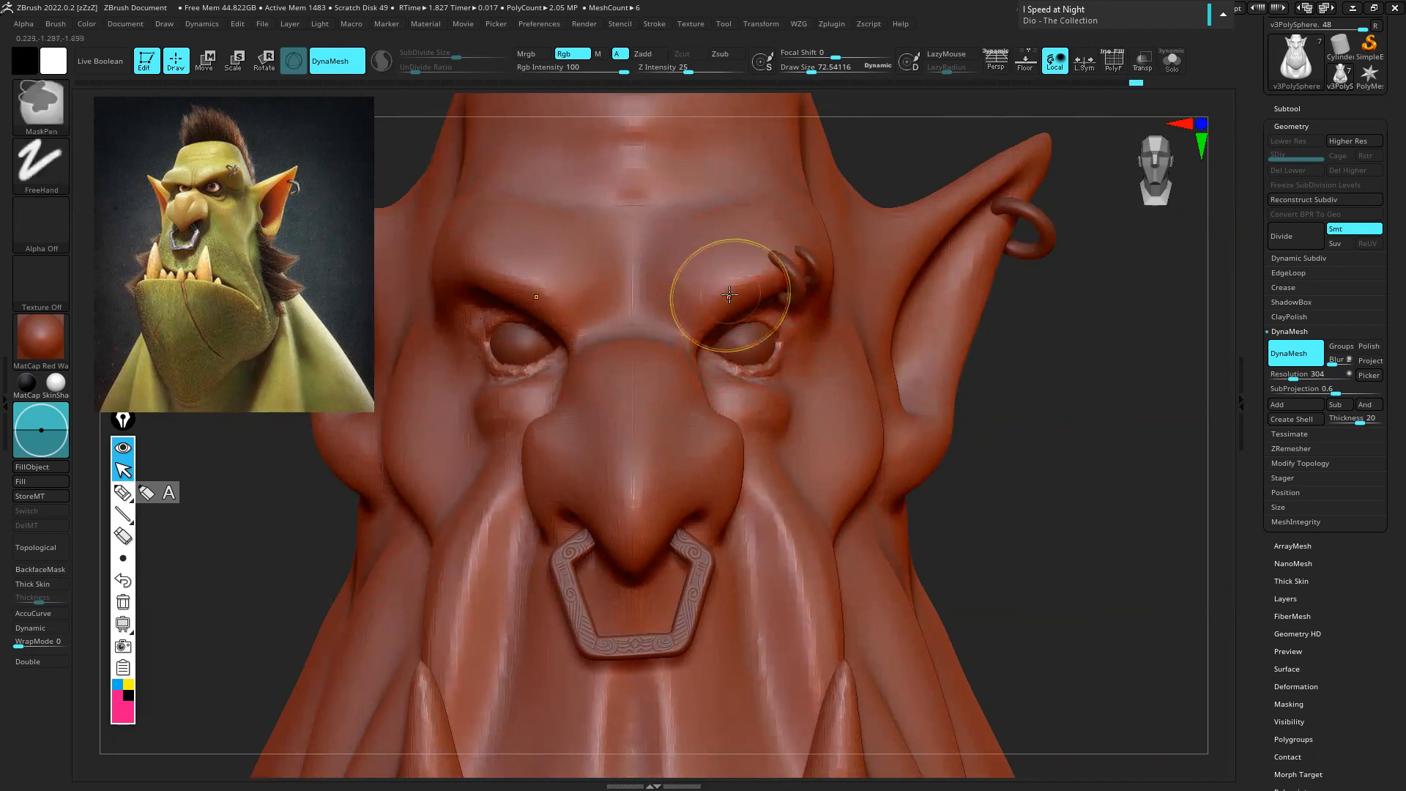
Reposition the reference image lower beside the bust and move the annotation toolbar off it, leaving the orc's ear uncovered
{"action": "left_click_drag", "start_coordinate": [296, 258], "coordinate": [235, 511]}
{"action": "mouse_move", "coordinate": [132, 419]}
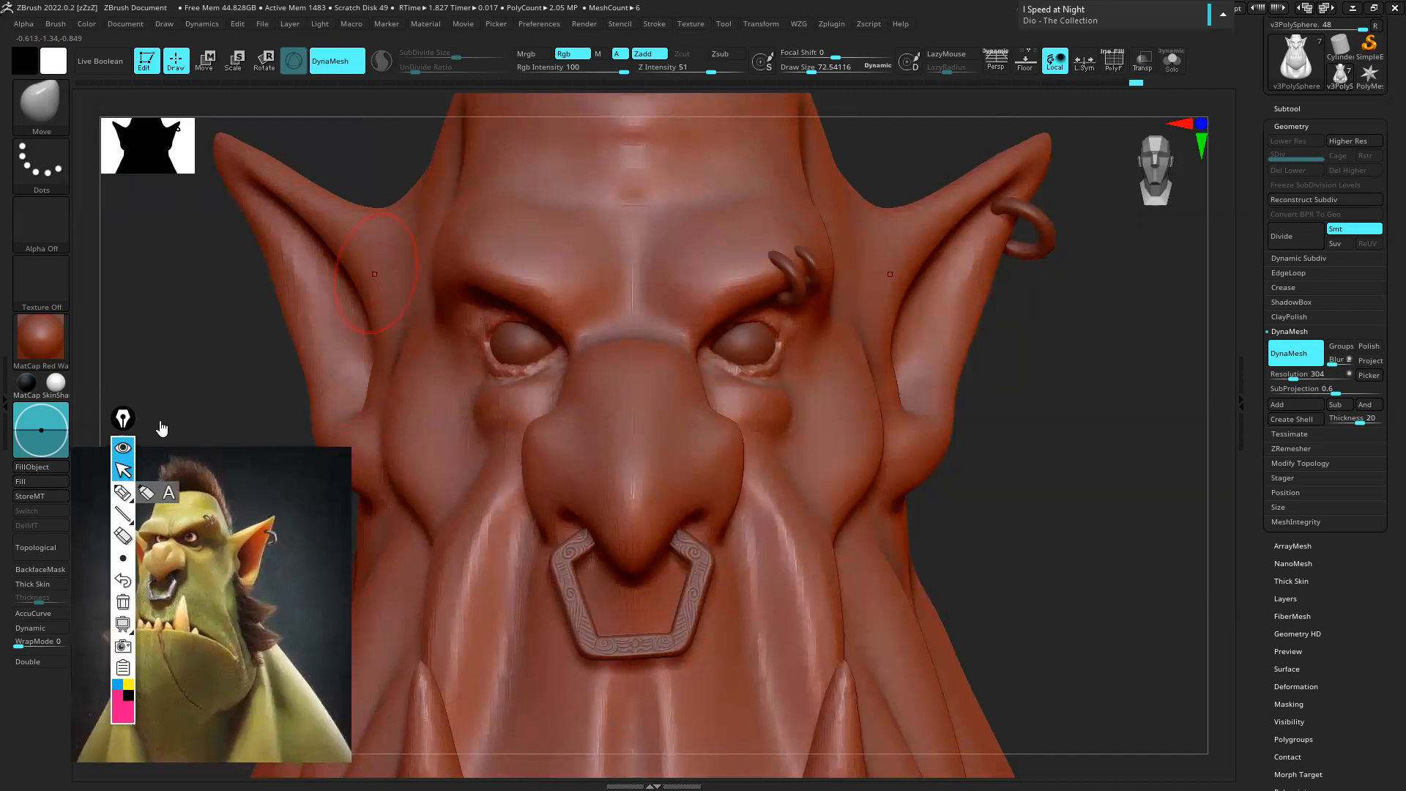
{"action": "key", "text": "z"}
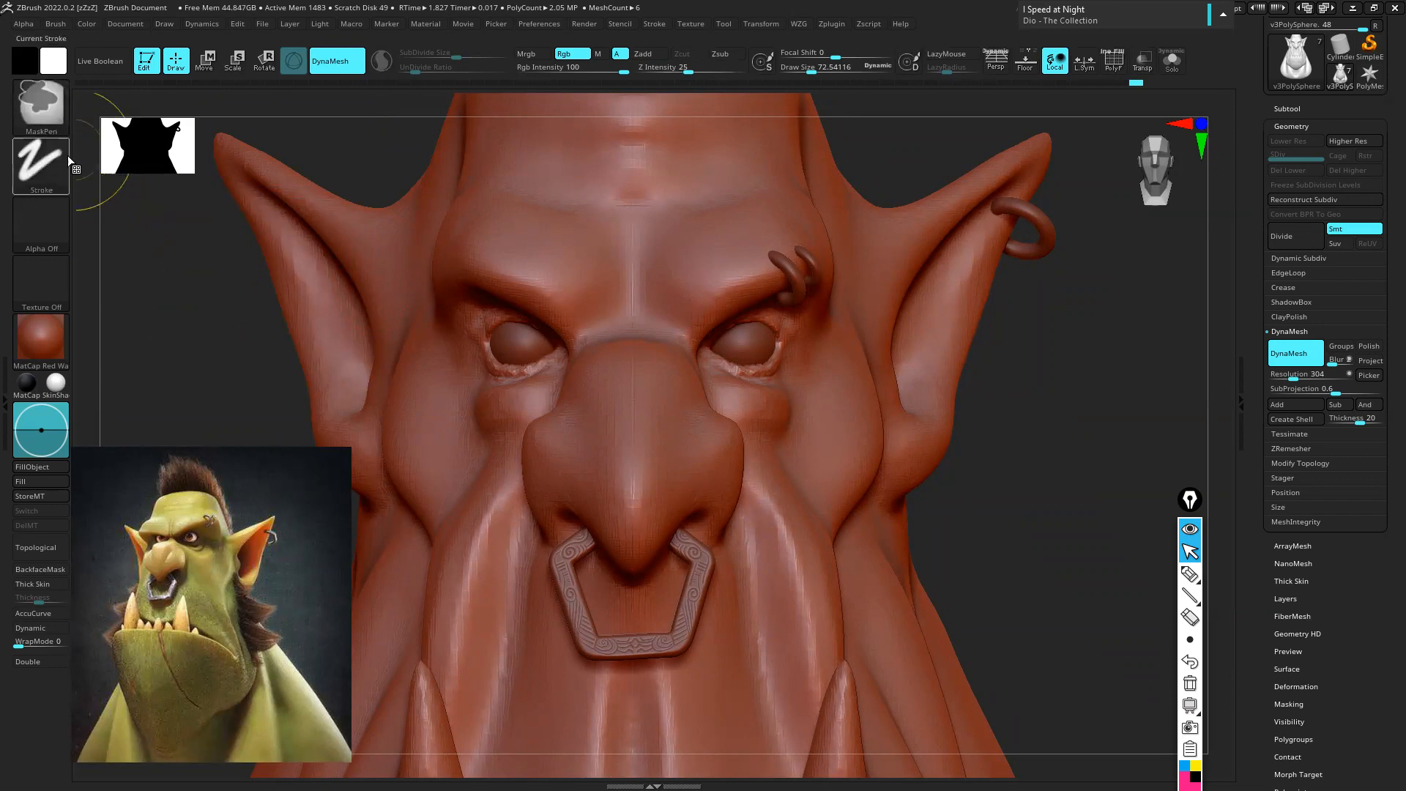
Look through the available masking brushes, keeping MaskPen as the mask brush
{"action": "key", "text": "ctrl"}
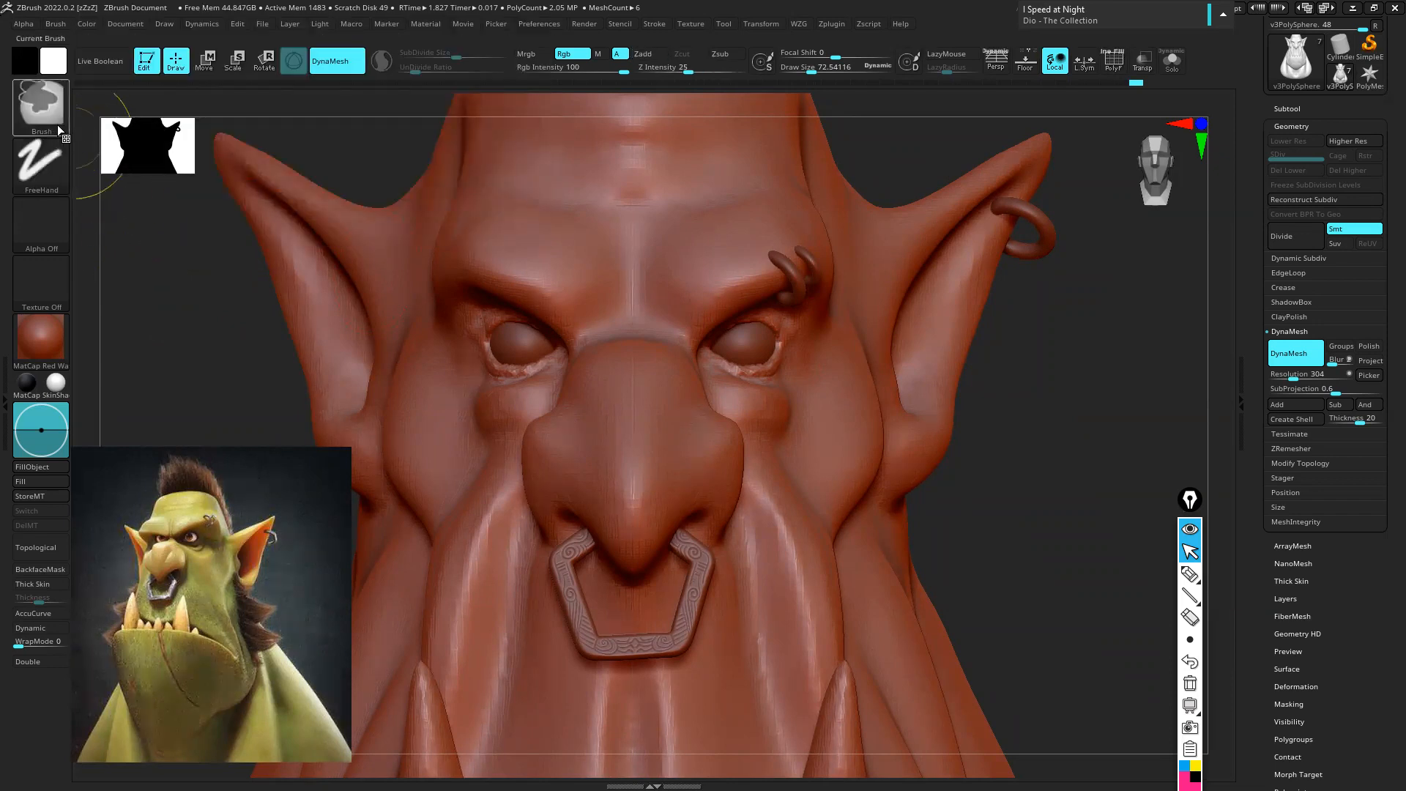
{"action": "key", "text": "ctrl"}
{"action": "left_click", "coordinate": [39, 106], "text": "ctrl"}
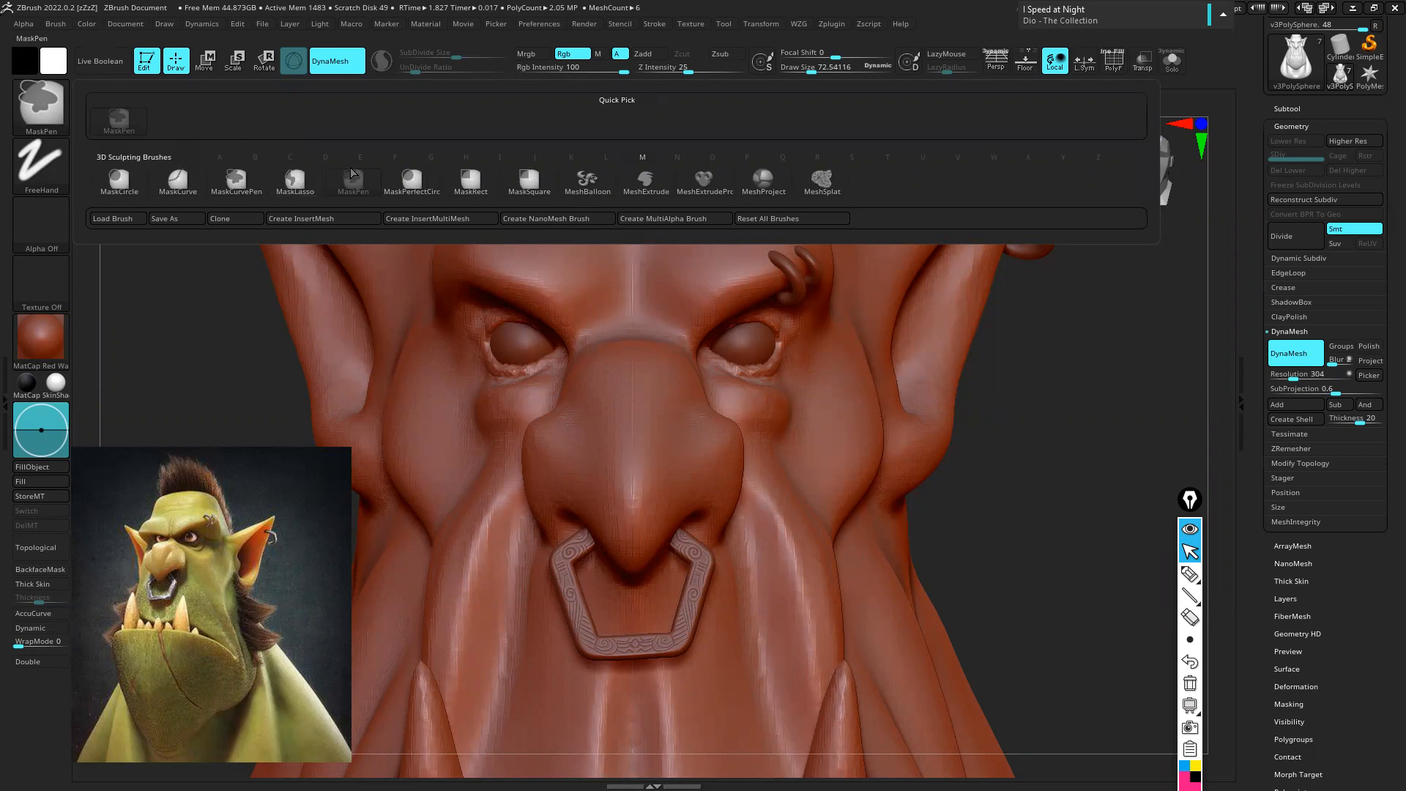
{"action": "key", "text": "v"}
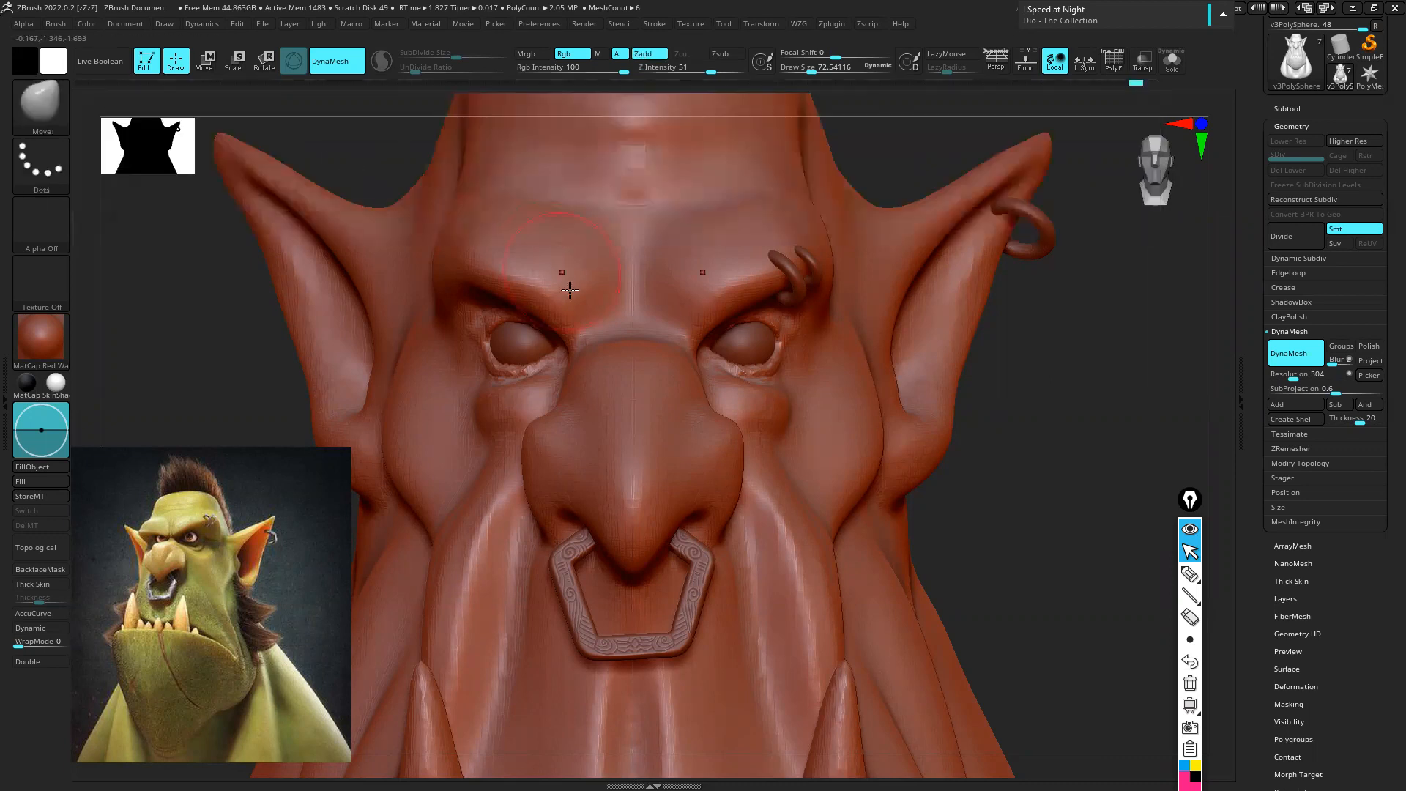
Paint two mirrored pairs of round mask spots on the forehead above the brows with MaskPen
{"action": "right_click_drag", "start_coordinate": [651, 335], "coordinate": [574, 249], "text": "alt"}
{"action": "key", "text": "s"}
{"action": "left_click", "coordinate": [584, 251]}
{"action": "mouse_move", "coordinate": [553, 192]}
{"action": "right_mouse_down", "text": "alt"}
{"action": "mouse_move", "coordinate": [544, 280]}
{"action": "mouse_move", "coordinate": [590, 283]}
{"action": "mouse_move", "coordinate": [554, 355]}
{"action": "right_mouse_up", "text": "alt"}
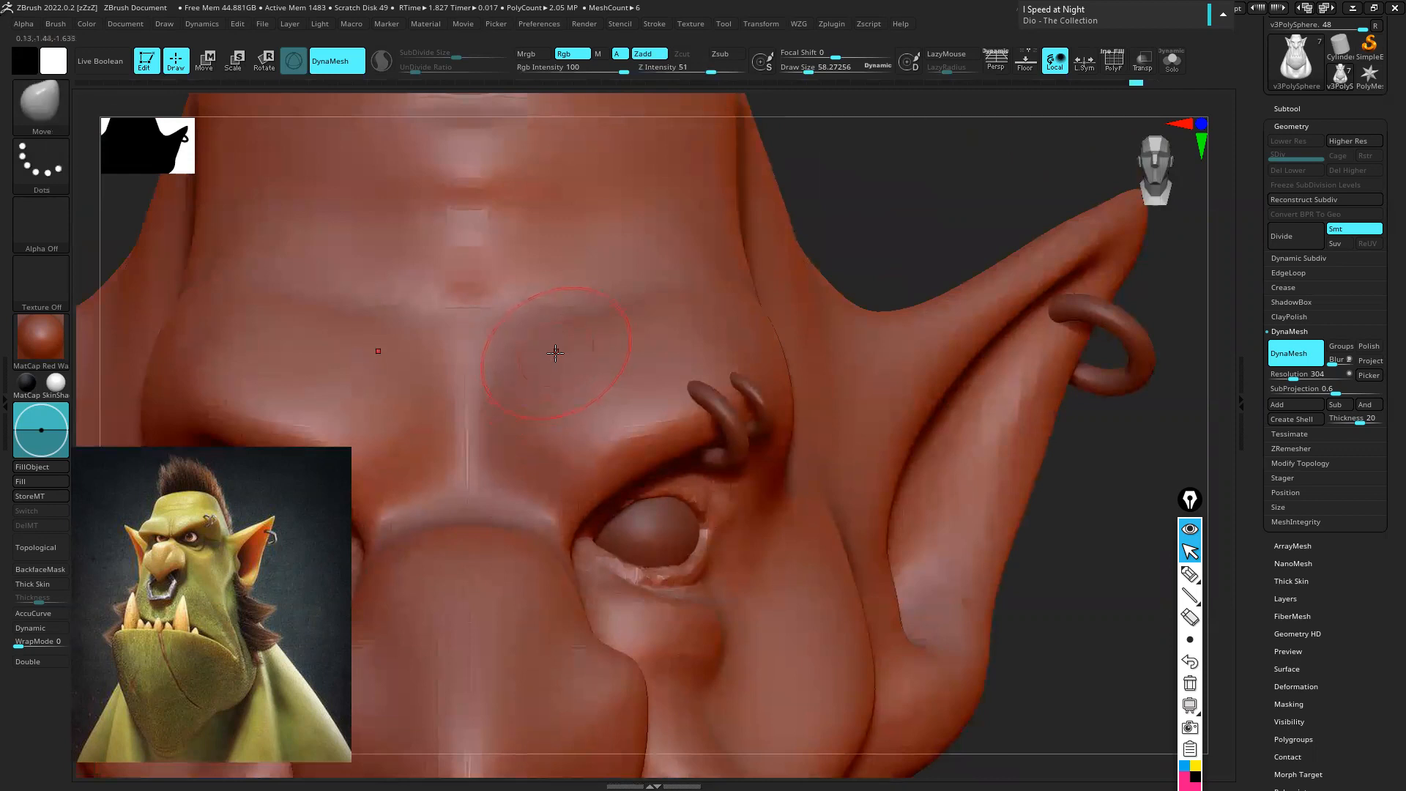
{"action": "mouse_move", "coordinate": [555, 353]}
{"action": "left_mouse_down", "text": "ctrl"}
{"action": "mouse_move", "coordinate": [542, 350]}
{"action": "mouse_move", "coordinate": [552, 363]}
{"action": "left_mouse_up", "text": "ctrl"}
{"action": "left_click_drag", "start_coordinate": [625, 264], "coordinate": [623, 260], "text": "ctrl"}
{"action": "right_click_drag", "start_coordinate": [626, 252], "coordinate": [618, 339], "text": "alt"}
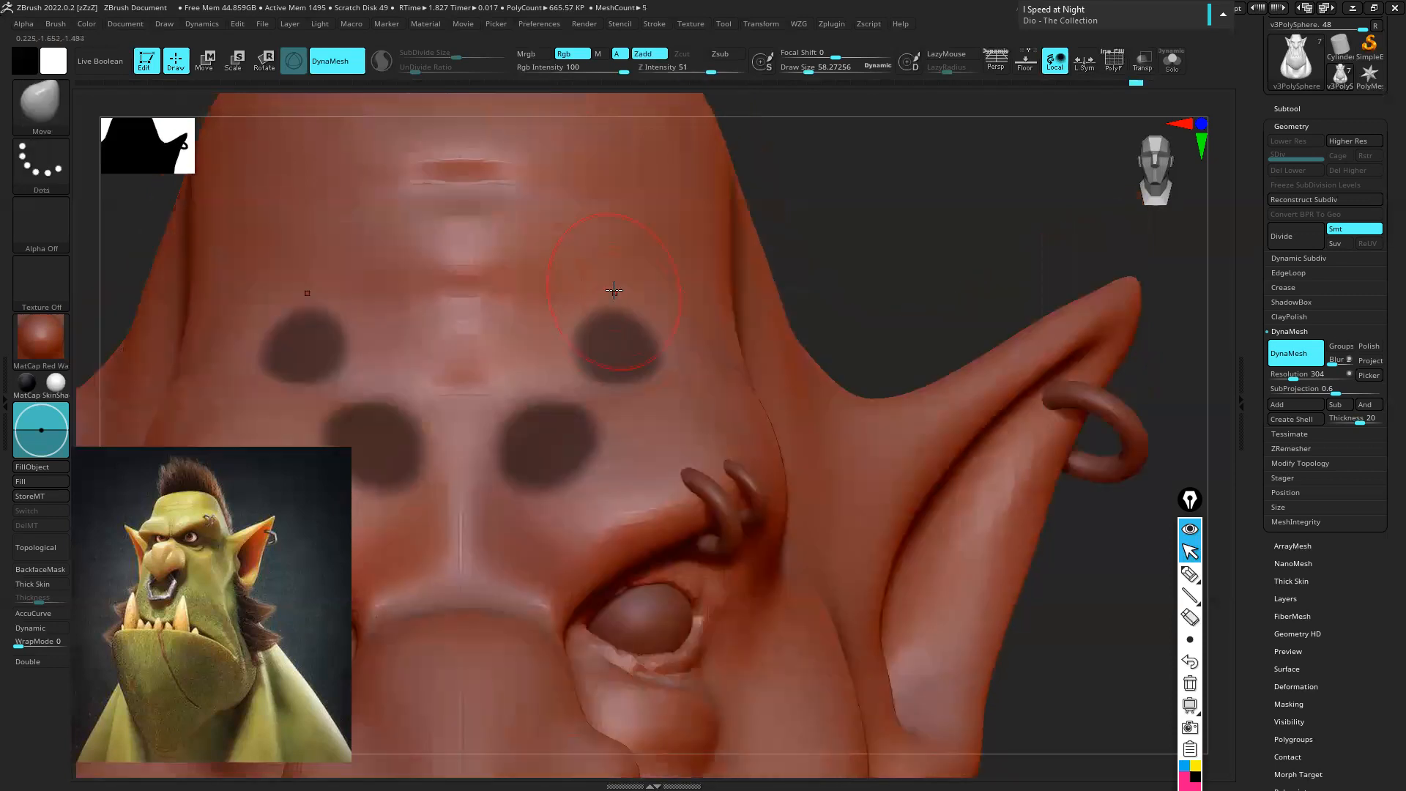
{"action": "left_click", "coordinate": [539, 289], "text": "ctrl"}
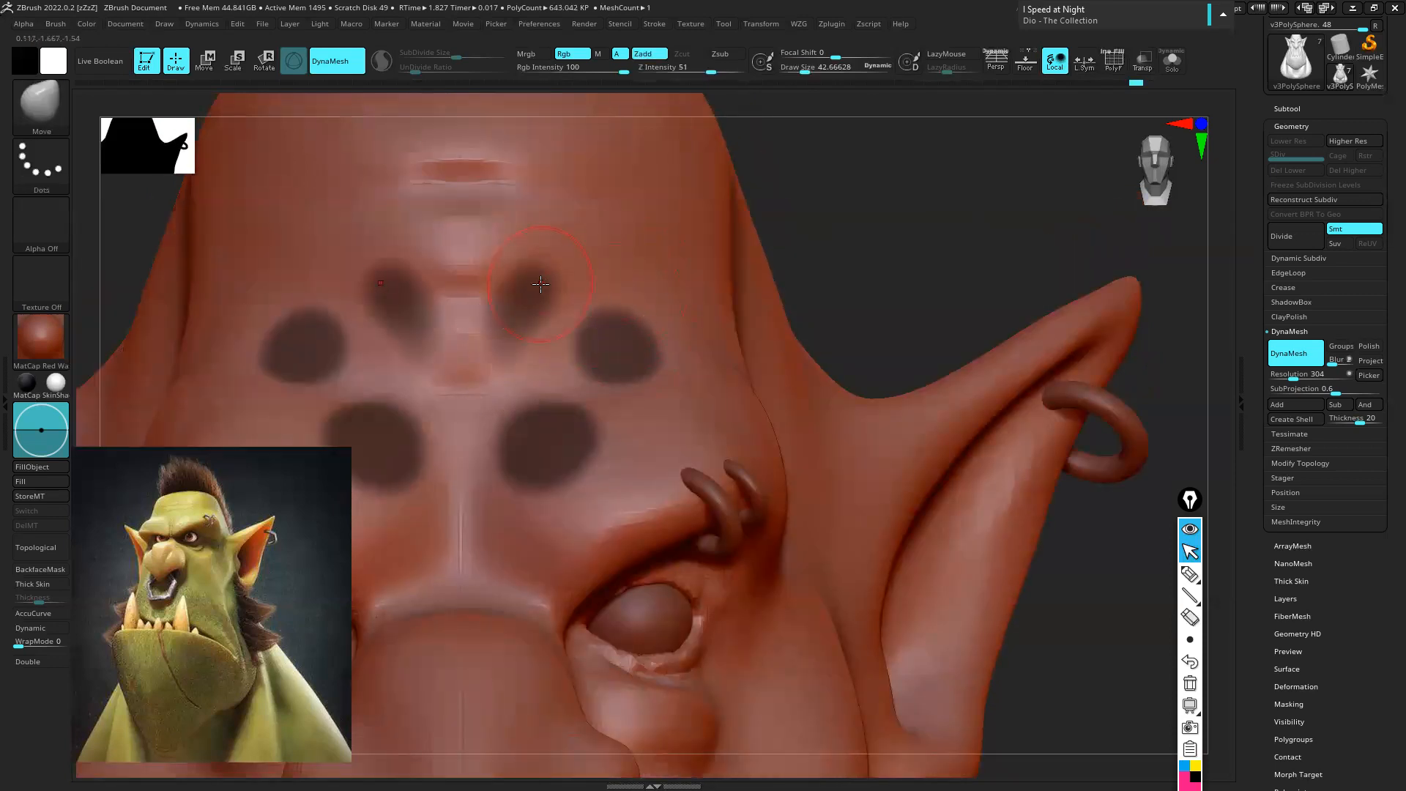
{"action": "key", "text": "ctrl+s"}
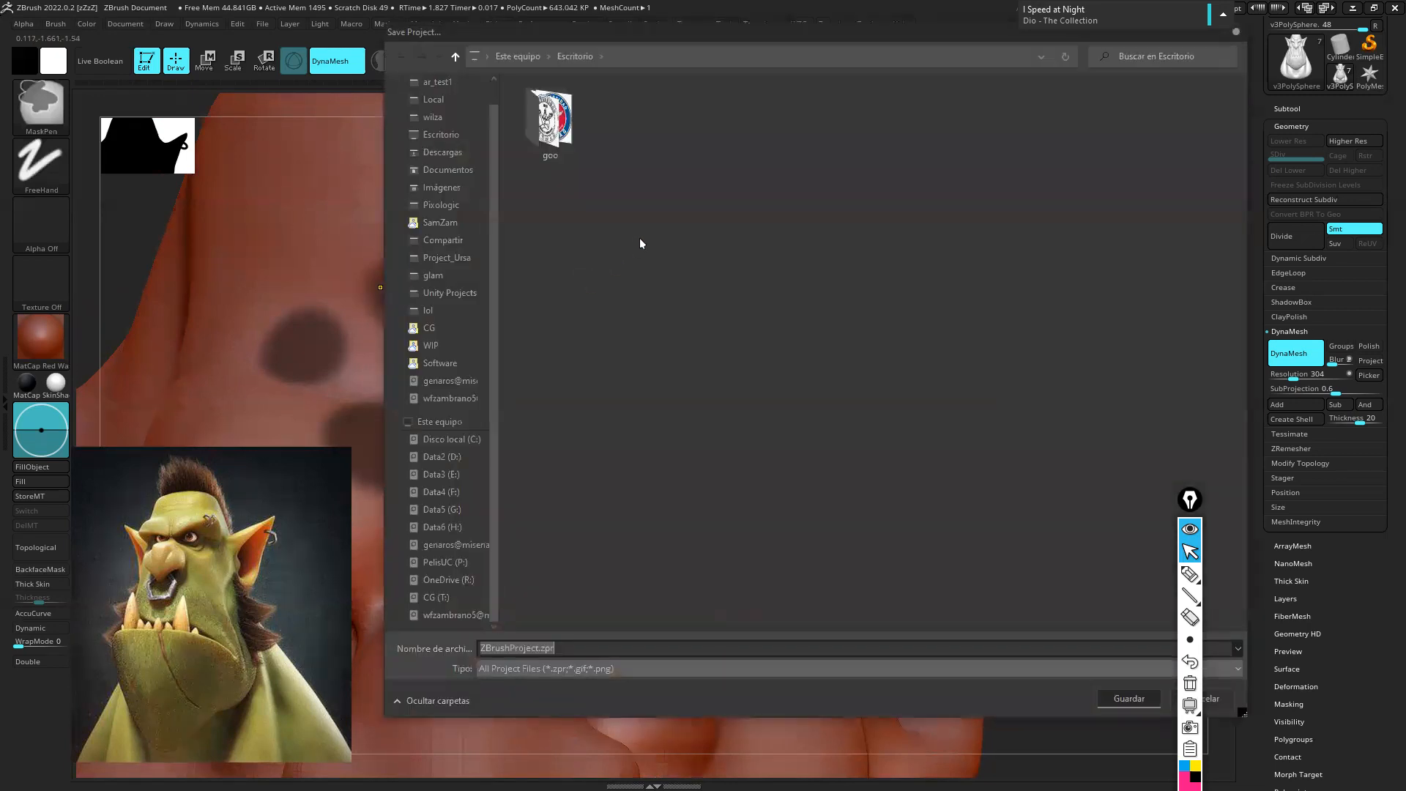
{"action": "key", "text": "Escape"}
{"action": "key", "text": "ctrl+z"}
Paint mirrored curved and slanted mask stripes up the forehead, plus a round spot near each upper corner, using a smaller brush
{"action": "key", "text": "s"}
{"action": "mouse_move", "coordinate": [536, 317]}
{"action": "left_mouse_down"}
{"action": "mouse_move", "coordinate": [516, 317]}
{"action": "mouse_move", "coordinate": [601, 256]}
{"action": "mouse_move", "coordinate": [514, 328]}
{"action": "mouse_move", "coordinate": [566, 269]}
{"action": "left_mouse_up"}
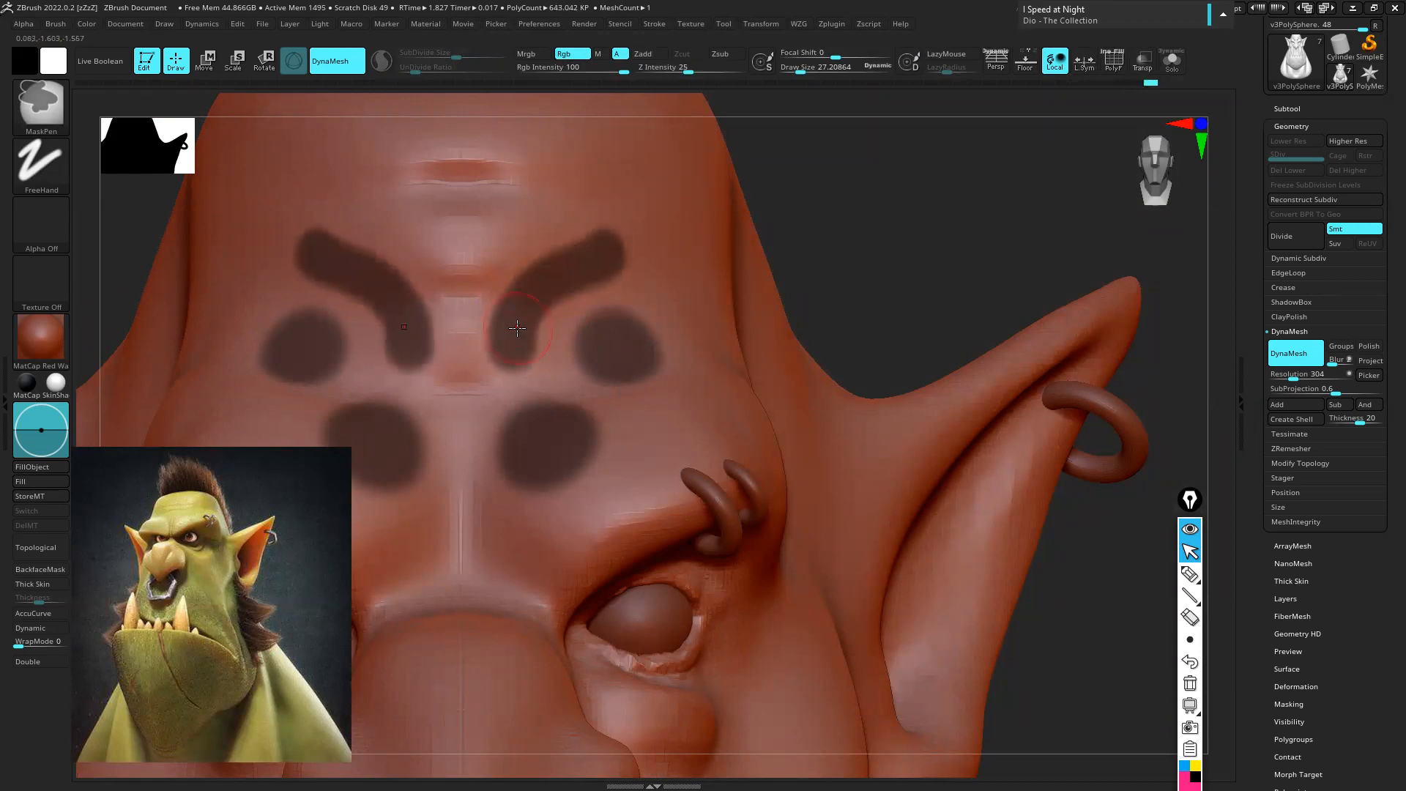
{"action": "right_click_drag", "start_coordinate": [559, 307], "coordinate": [471, 352]}
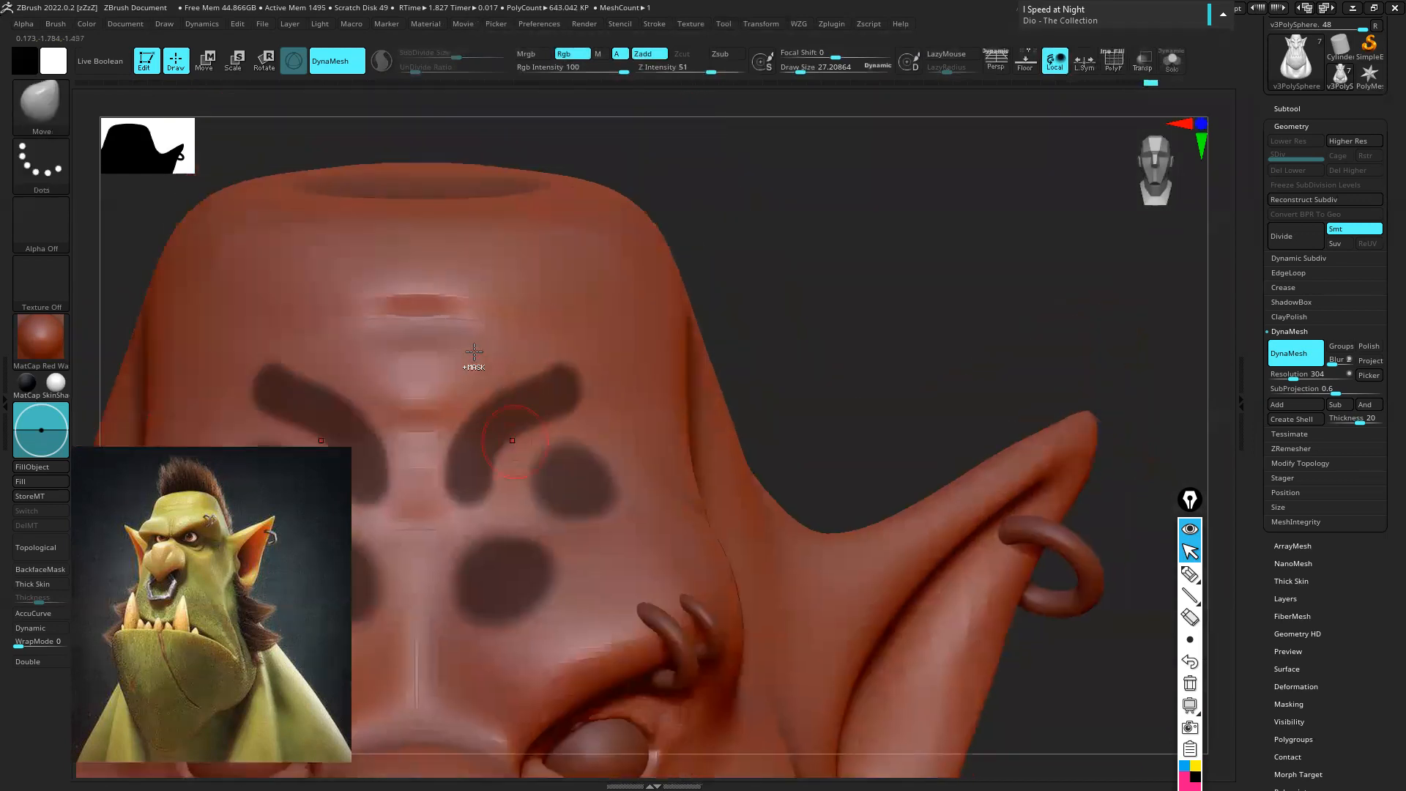
{"action": "left_click_drag", "start_coordinate": [542, 304], "coordinate": [464, 336], "text": "ctrl"}
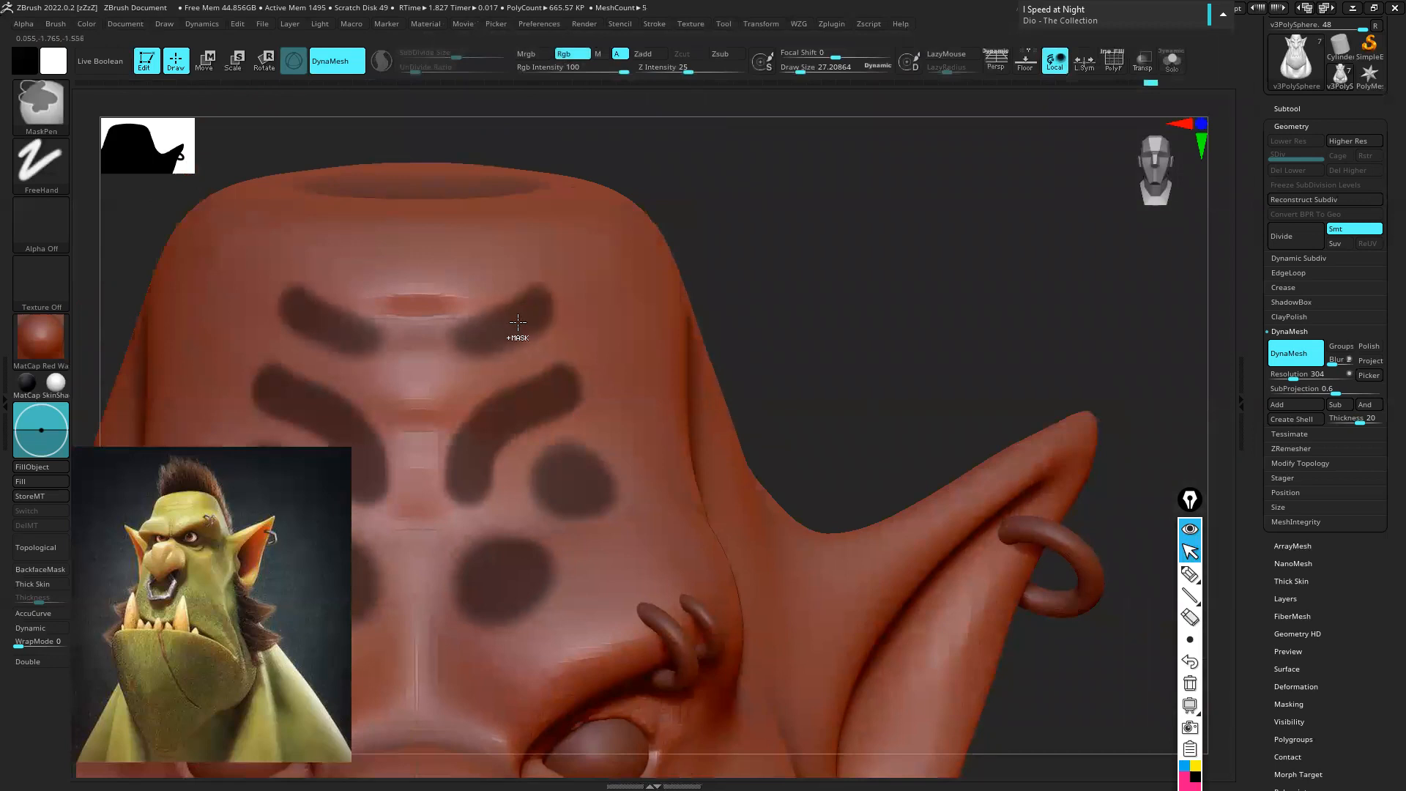
{"action": "left_click_drag", "start_coordinate": [599, 293], "coordinate": [610, 269], "text": "ctrl"}
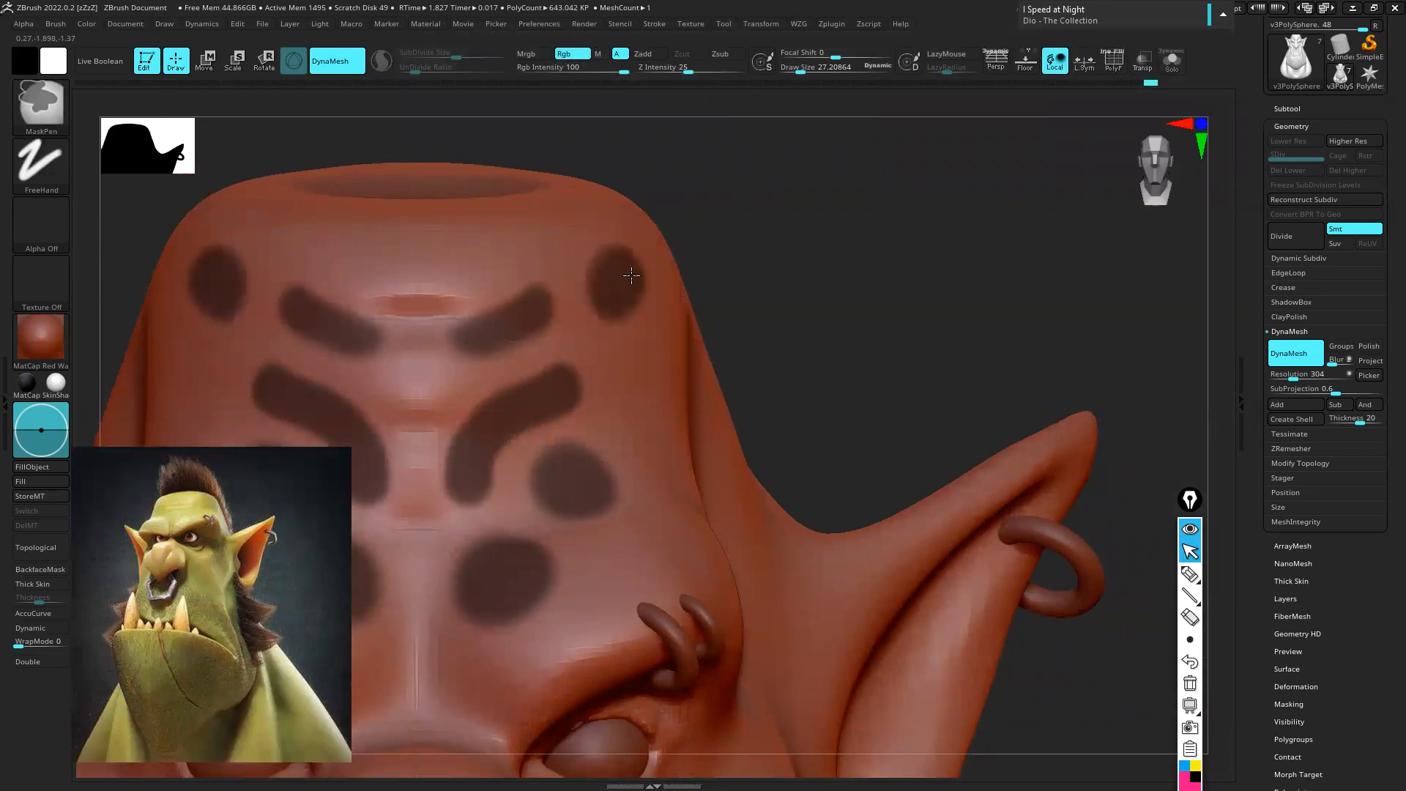
{"action": "right_click_drag", "start_coordinate": [733, 301], "coordinate": [643, 330]}
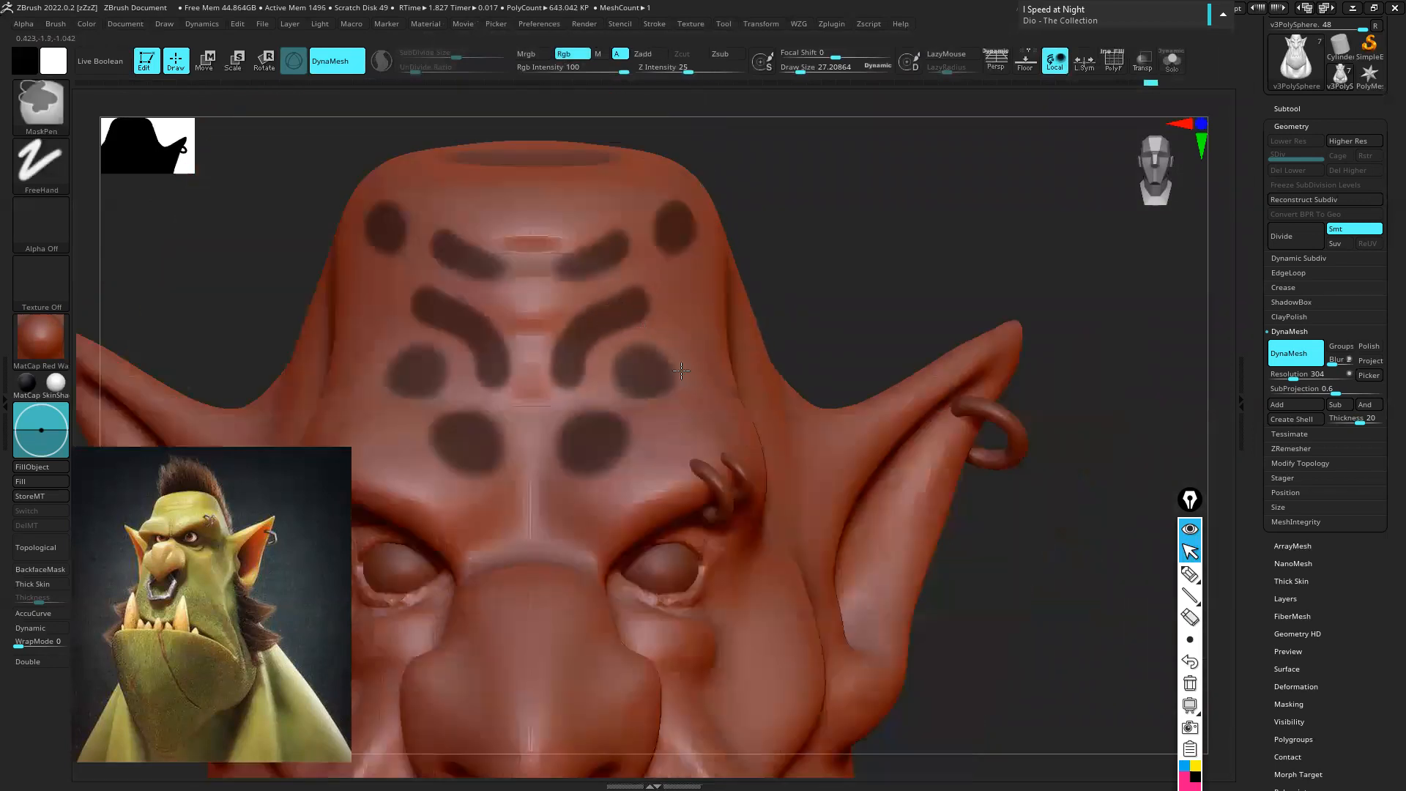
Try pulling the unmasked forehead surface around the painted mask with a very large Move brush, and undo the deformation
{"action": "mouse_move", "coordinate": [666, 397]}
{"action": "right_mouse_down"}
{"action": "mouse_move", "coordinate": [661, 414]}
{"action": "mouse_move", "coordinate": [680, 358]}
{"action": "right_mouse_up"}
{"action": "right_click_drag", "start_coordinate": [695, 251], "coordinate": [709, 278], "text": "shift"}
{"action": "mouse_move", "coordinate": [620, 285]}
{"action": "right_mouse_down", "text": "alt"}
{"action": "mouse_move", "coordinate": [591, 323]}
{"action": "mouse_move", "coordinate": [630, 260]}
{"action": "right_mouse_up", "text": "alt"}
{"action": "key", "text": "s"}
{"action": "mouse_move", "coordinate": [588, 256]}
{"action": "left_mouse_down"}
{"action": "mouse_move", "coordinate": [587, 224]}
{"action": "mouse_move", "coordinate": [550, 235]}
{"action": "mouse_move", "coordinate": [564, 228]}
{"action": "mouse_move", "coordinate": [539, 363]}
{"action": "left_mouse_up"}
{"action": "key", "text": "ctrl+z"}
{"action": "key", "text": "ctrl+z"}
{"action": "key", "text": "ctrl+z"}
{"action": "key", "text": "ctrl+z"}
{"action": "key", "text": "ctrl+z"}
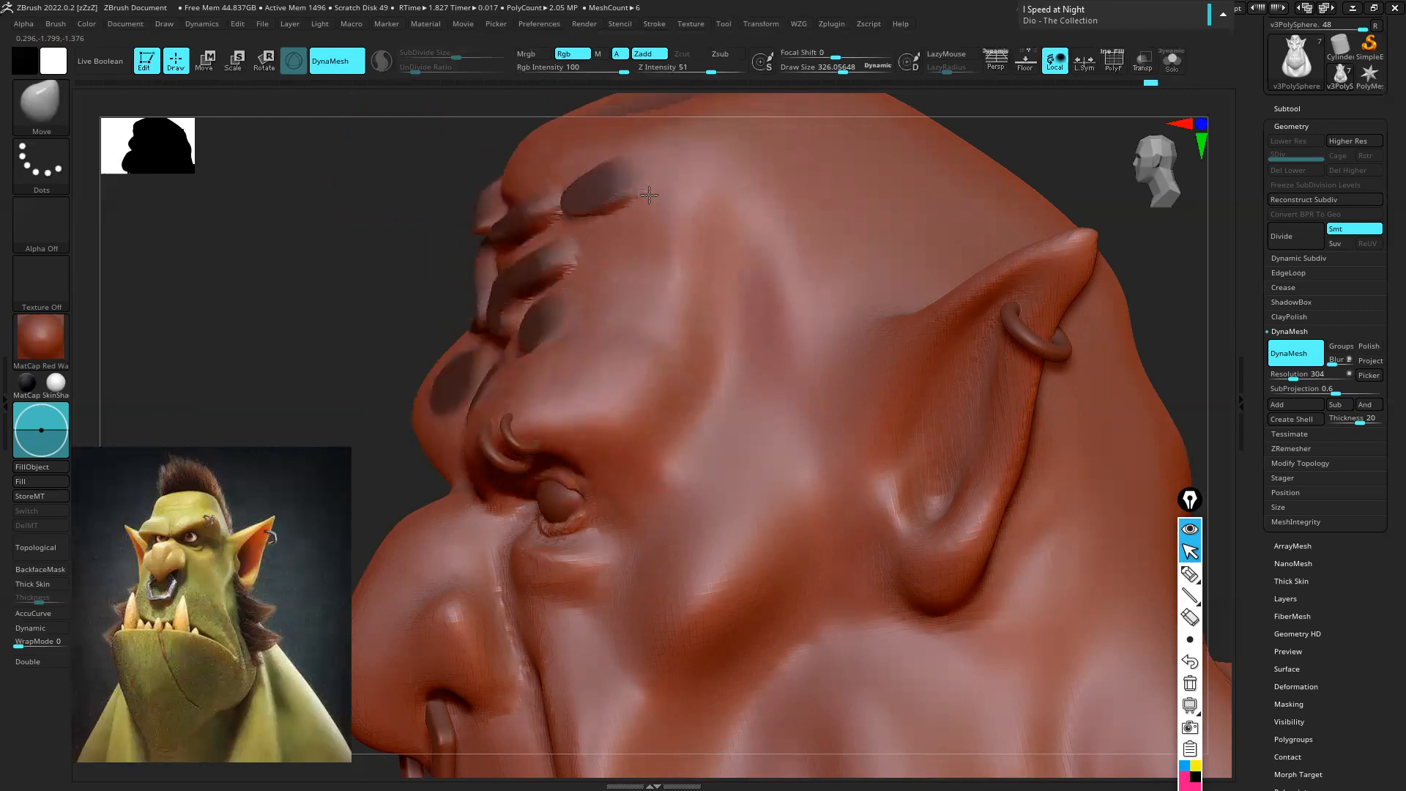
{"action": "left_click_drag", "start_coordinate": [568, 227], "coordinate": [621, 227]}
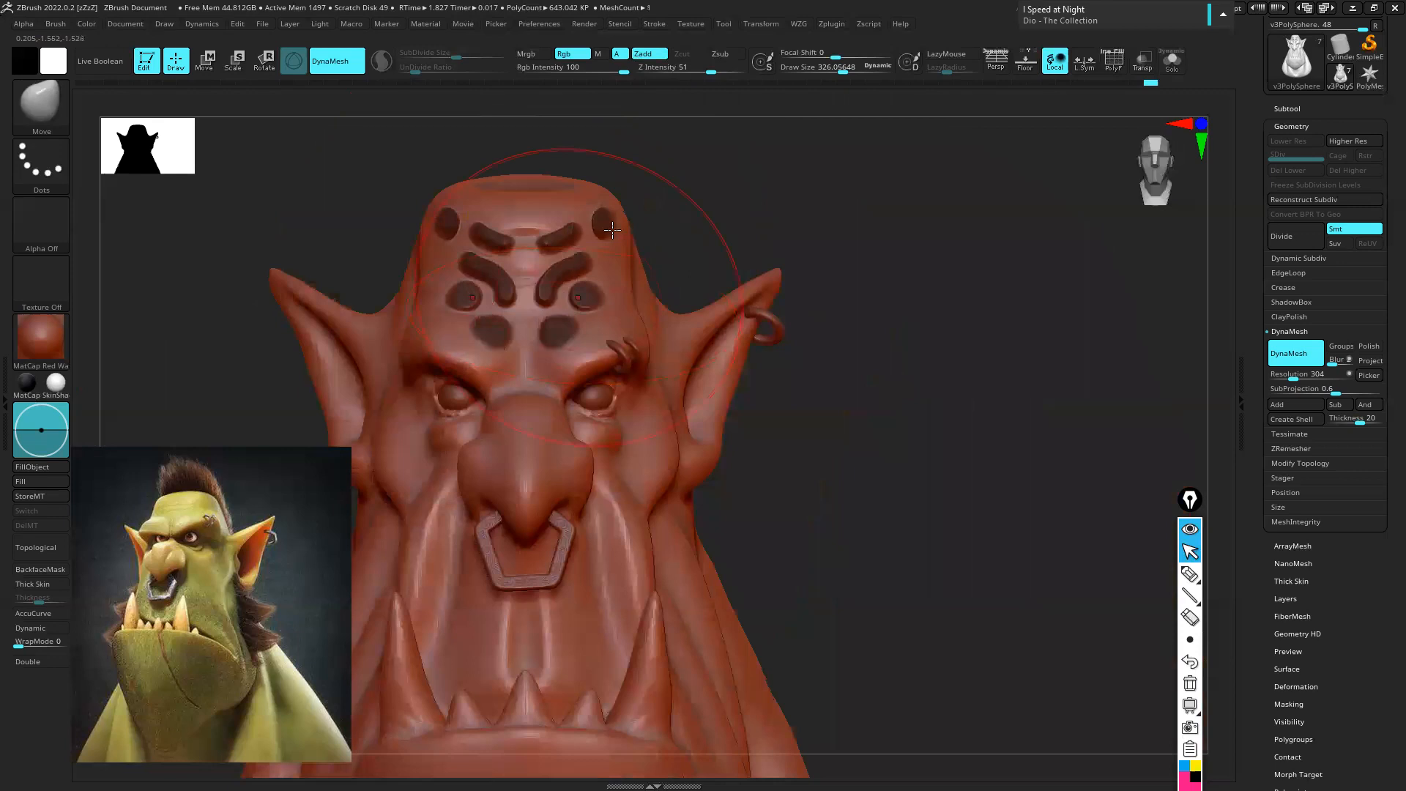
{"action": "left_click_drag", "start_coordinate": [806, 249], "coordinate": [593, 245]}
{"action": "mouse_move", "coordinate": [593, 245]}
{"action": "right_mouse_down", "text": "ctrl"}
{"action": "mouse_move", "coordinate": [625, 240]}
{"action": "mouse_move", "coordinate": [568, 242]}
{"action": "right_mouse_up", "text": "ctrl"}
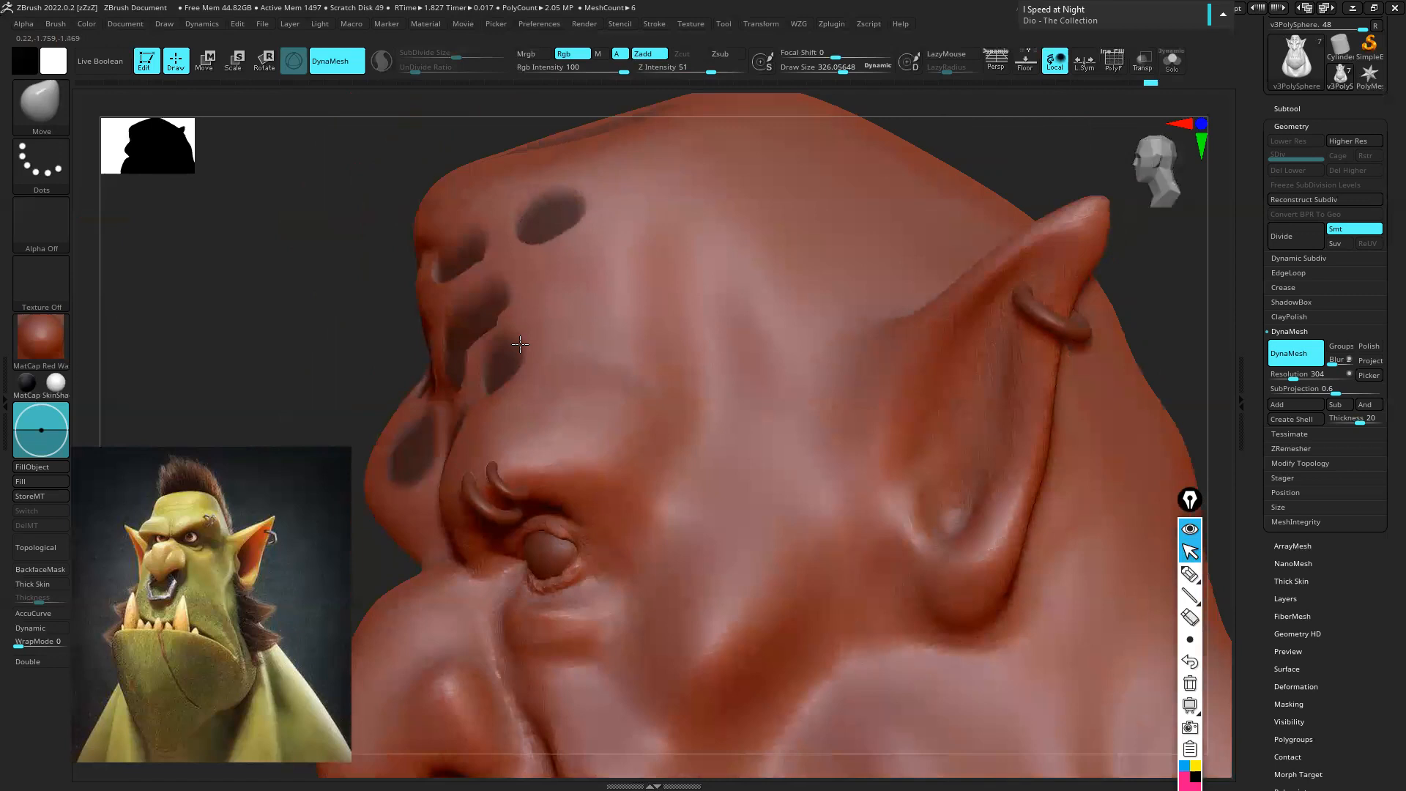
Invert the forehead mask and push the exposed spots and stripes with the Move brush
{"action": "key", "text": "ctrl"}
{"action": "mouse_move", "coordinate": [530, 278]}
{"action": "right_mouse_down"}
{"action": "mouse_move", "coordinate": [545, 287]}
{"action": "mouse_move", "coordinate": [521, 283]}
{"action": "mouse_move", "coordinate": [586, 261]}
{"action": "right_mouse_up"}
{"action": "key", "text": "s"}
{"action": "key", "text": "ctrl"}
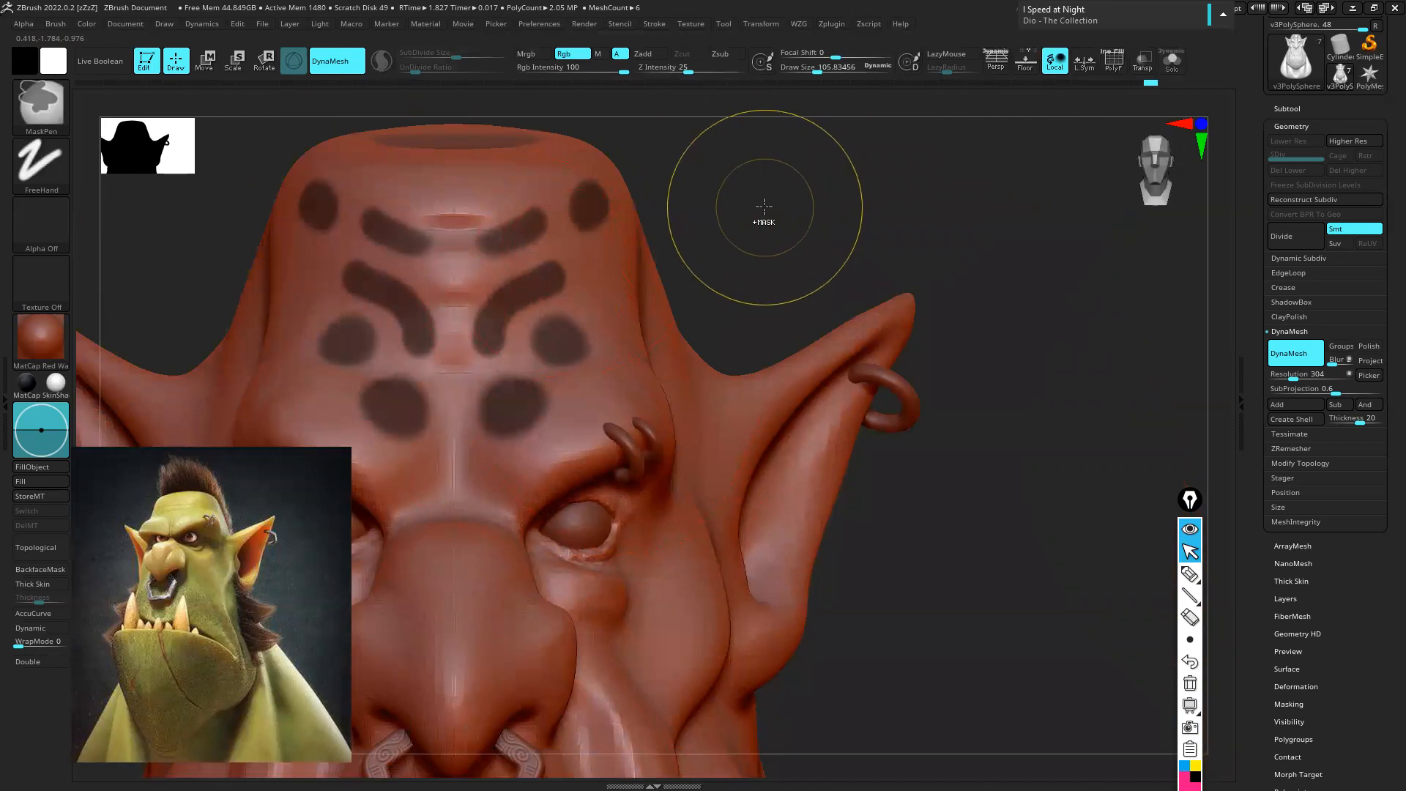
{"action": "left_click", "coordinate": [764, 208], "text": "ctrl"}
{"action": "right_click_drag", "start_coordinate": [719, 216], "coordinate": [540, 288]}
{"action": "mouse_move", "coordinate": [548, 289]}
{"action": "left_mouse_down"}
{"action": "mouse_move", "coordinate": [530, 280]}
{"action": "mouse_move", "coordinate": [579, 295]}
{"action": "left_mouse_up"}
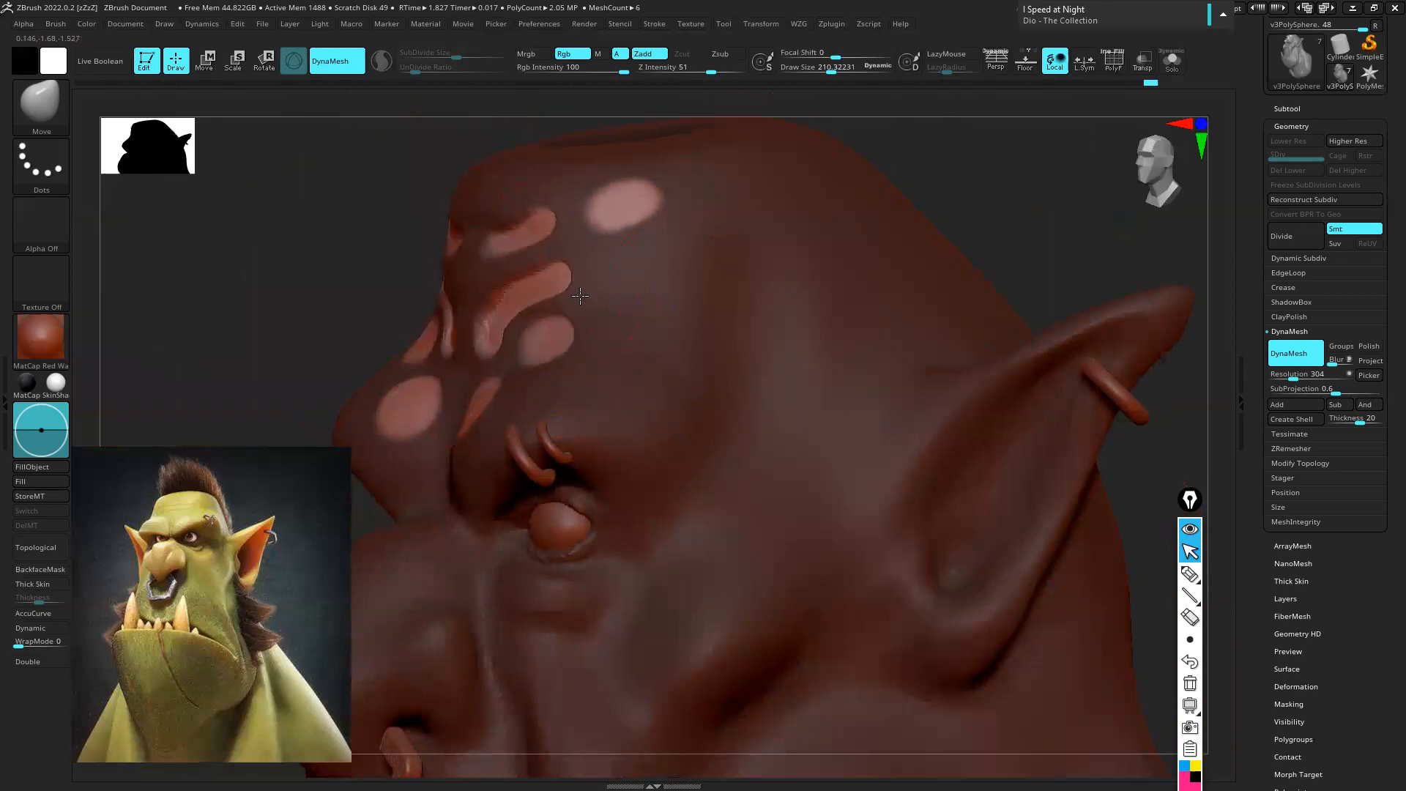
{"action": "right_click_drag", "start_coordinate": [568, 270], "coordinate": [720, 192]}
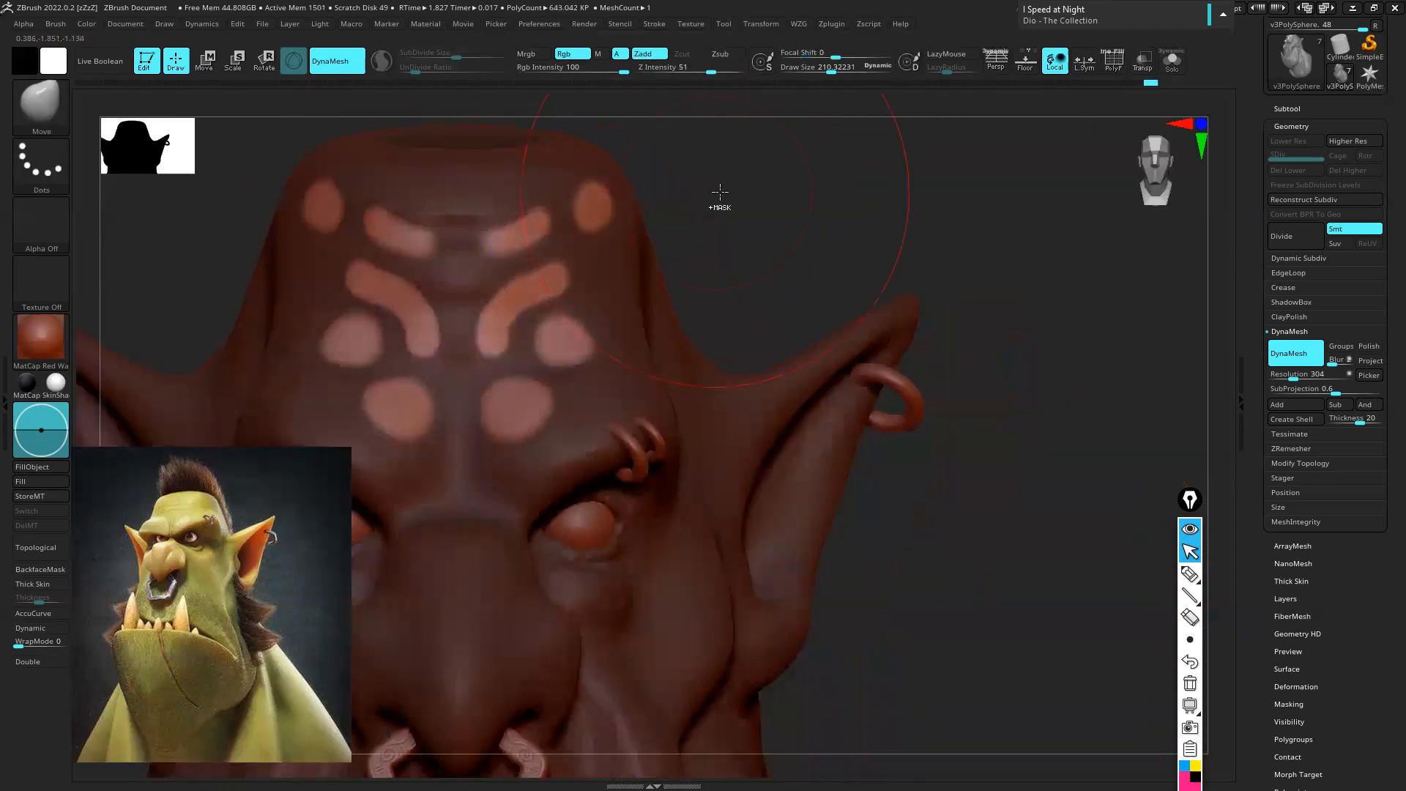
Invert the forehead mask back and forth several times to compare both states, and clear the mask
{"action": "left_click", "coordinate": [718, 205], "text": "ctrl"}
{"action": "left_click", "coordinate": [715, 208], "text": "ctrl"}
{"action": "left_click", "coordinate": [715, 209], "text": "ctrl"}
{"action": "left_click", "coordinate": [714, 219], "text": "ctrl"}
{"action": "left_click_drag", "start_coordinate": [703, 195], "coordinate": [757, 241], "text": "ctrl"}
{"action": "left_click", "coordinate": [719, 217], "text": "ctrl"}
{"action": "left_click", "coordinate": [720, 213], "text": "ctrl"}
{"action": "left_click", "coordinate": [722, 211], "text": "ctrl"}
{"action": "left_click", "coordinate": [722, 217], "text": "ctrl"}
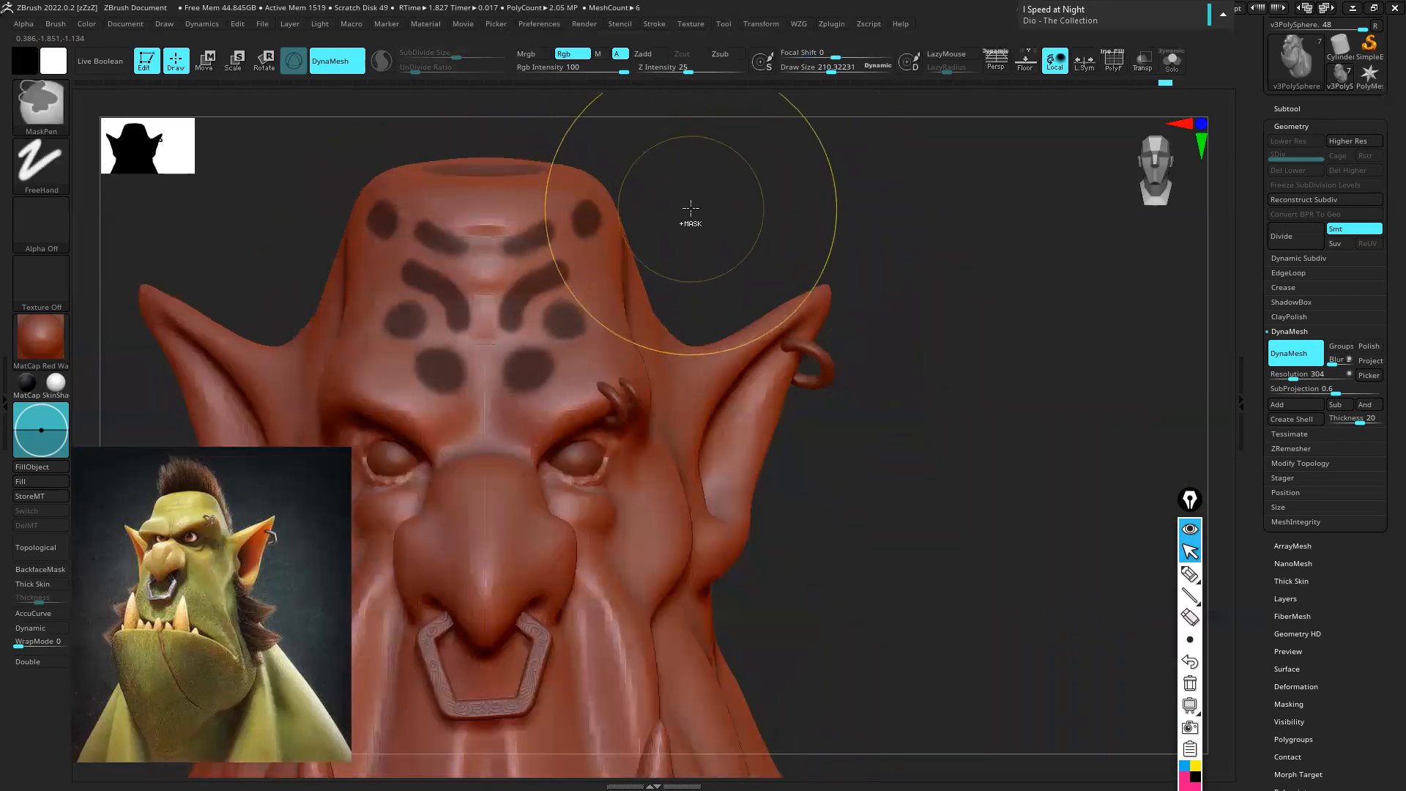
{"action": "left_click_drag", "start_coordinate": [688, 211], "coordinate": [747, 220], "text": "ctrl"}
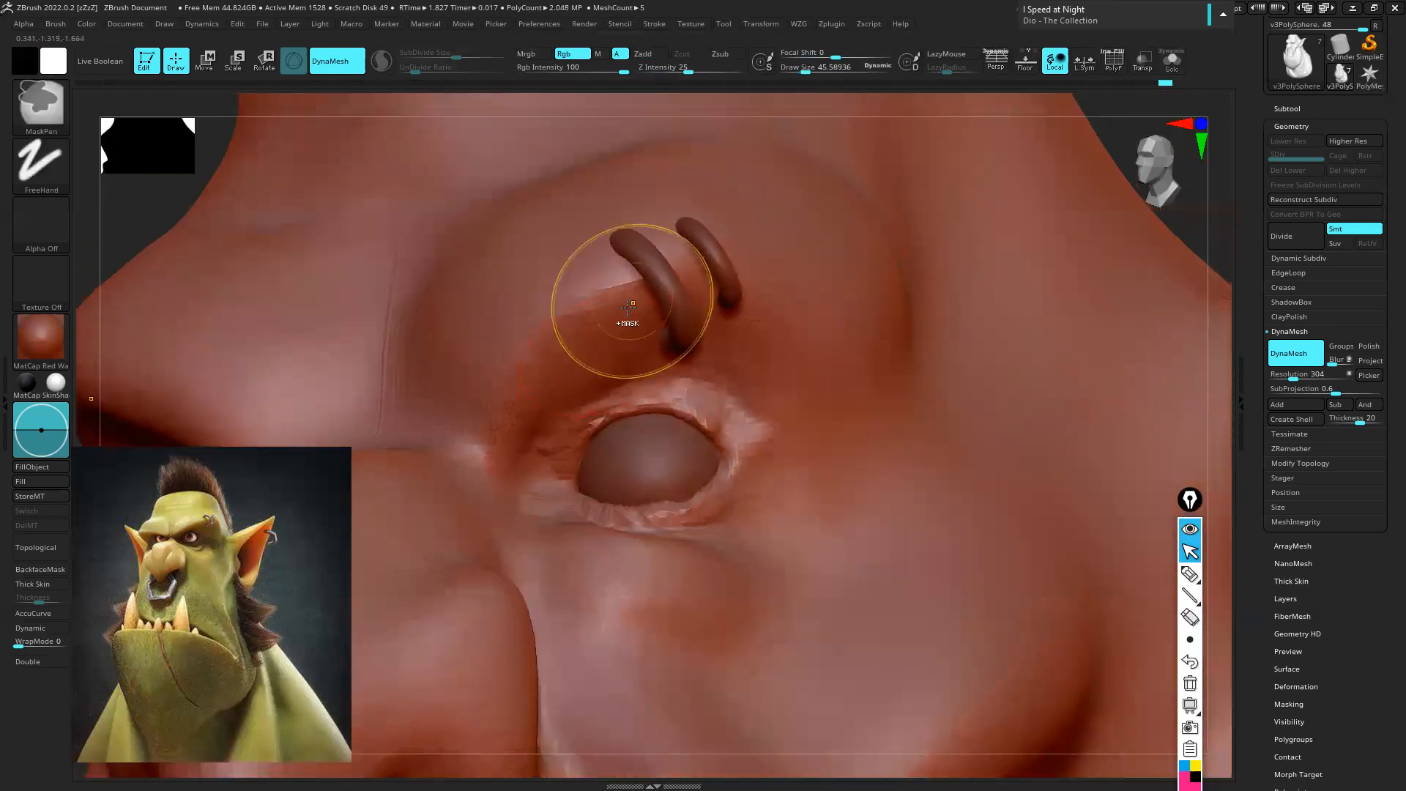
Isolate the head subtool with Solo mode and paint a mask over the eye socket and the full rim of both eyelids
{"action": "key", "text": "ctrl"}
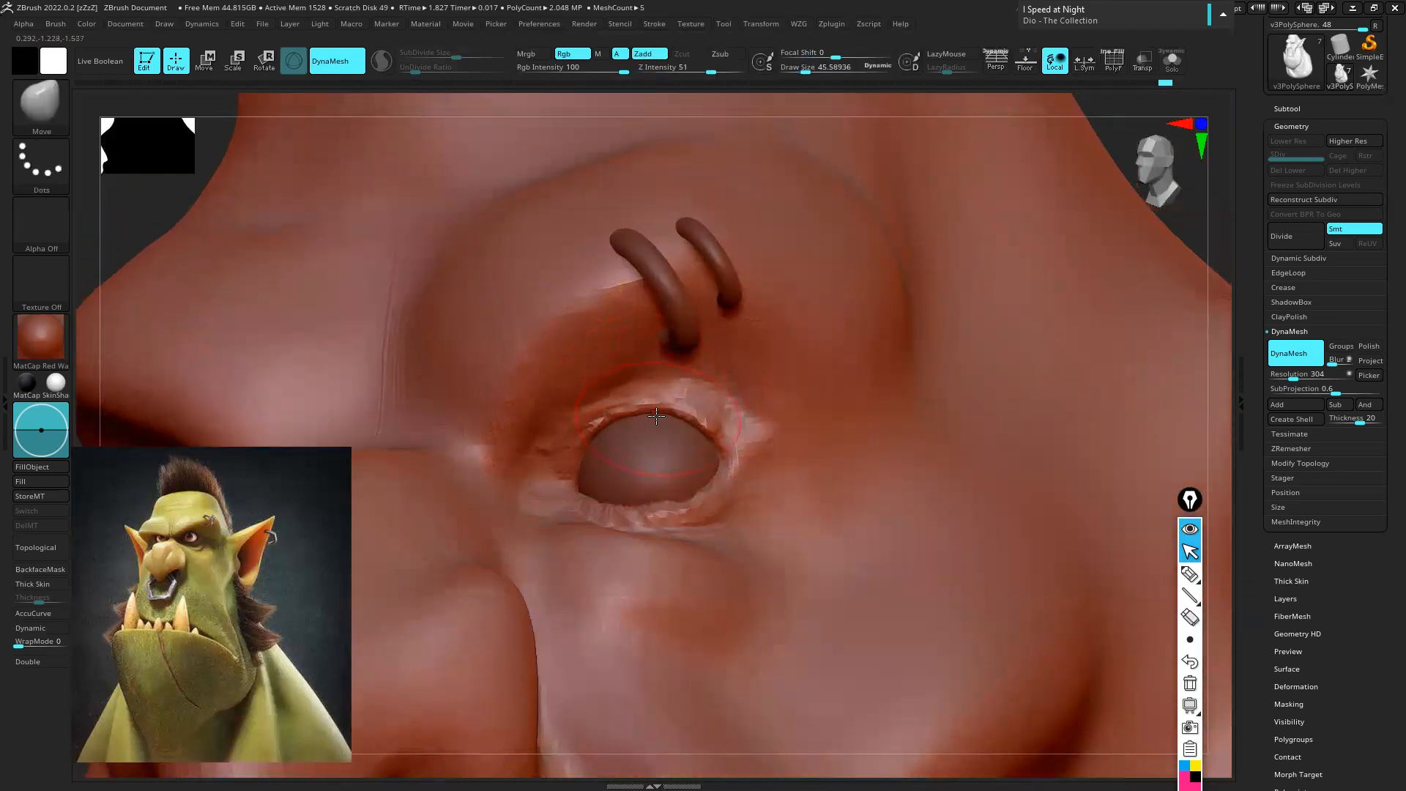
{"action": "left_click", "coordinate": [1171, 63]}
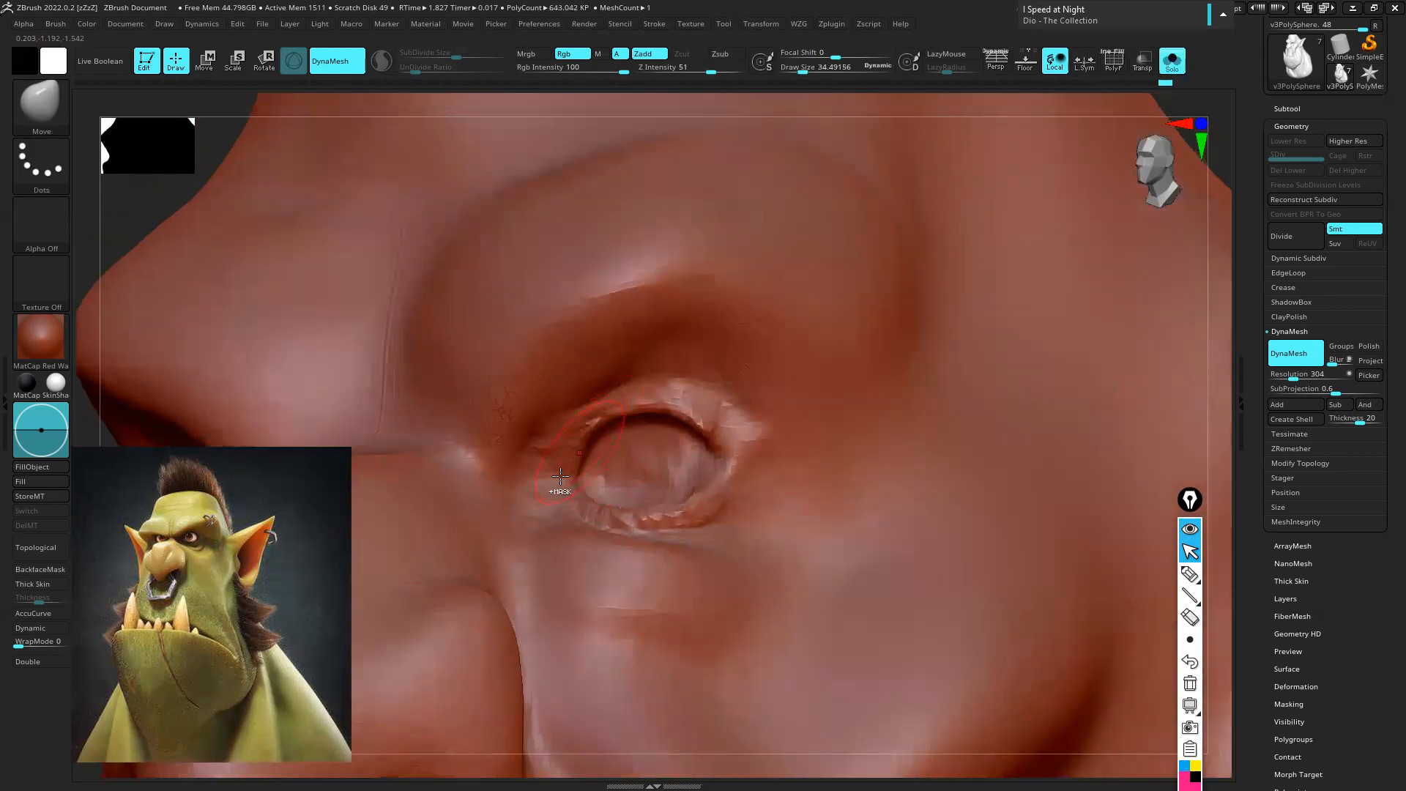
{"action": "key", "text": "ctrl"}
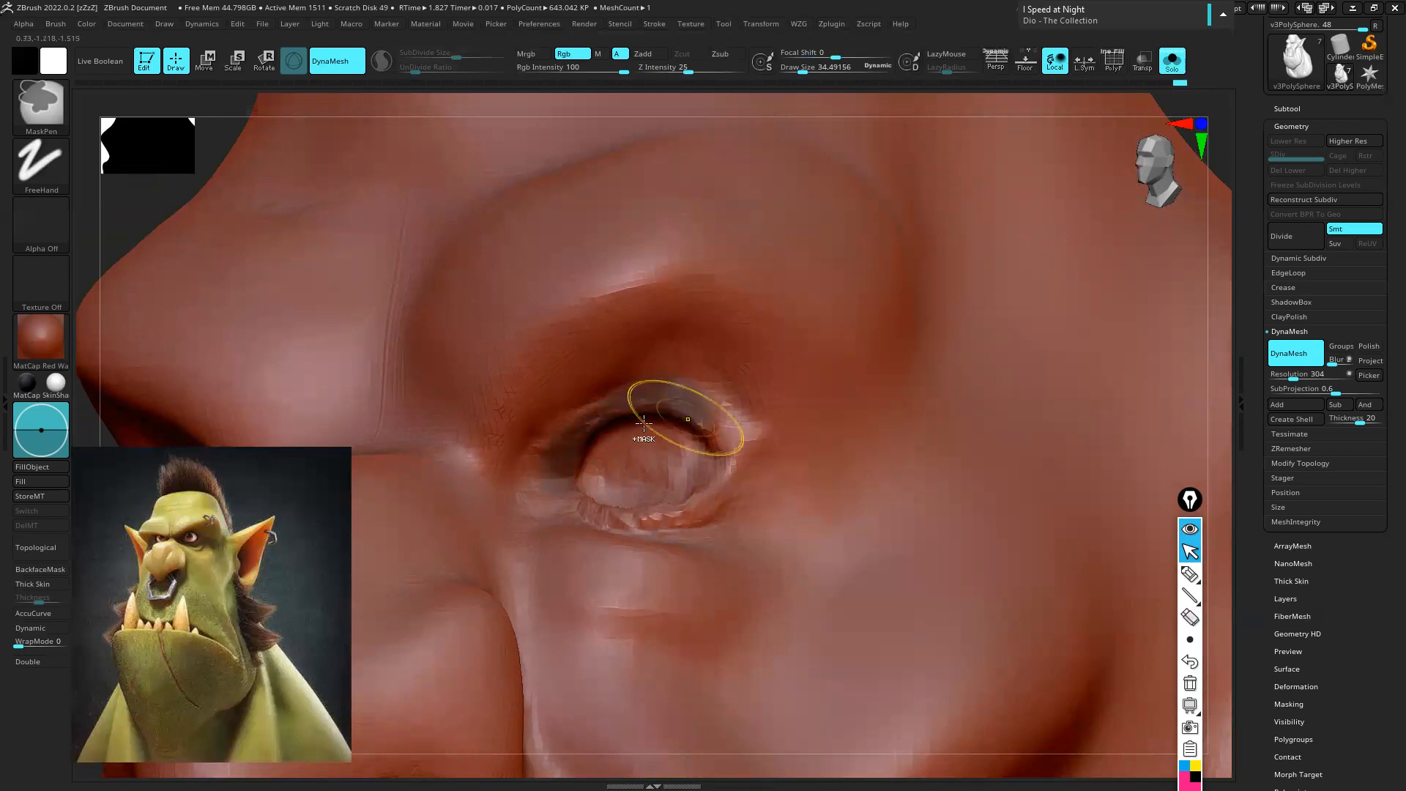
{"action": "key", "text": "ctrl+s"}
{"action": "key", "text": "Escape"}
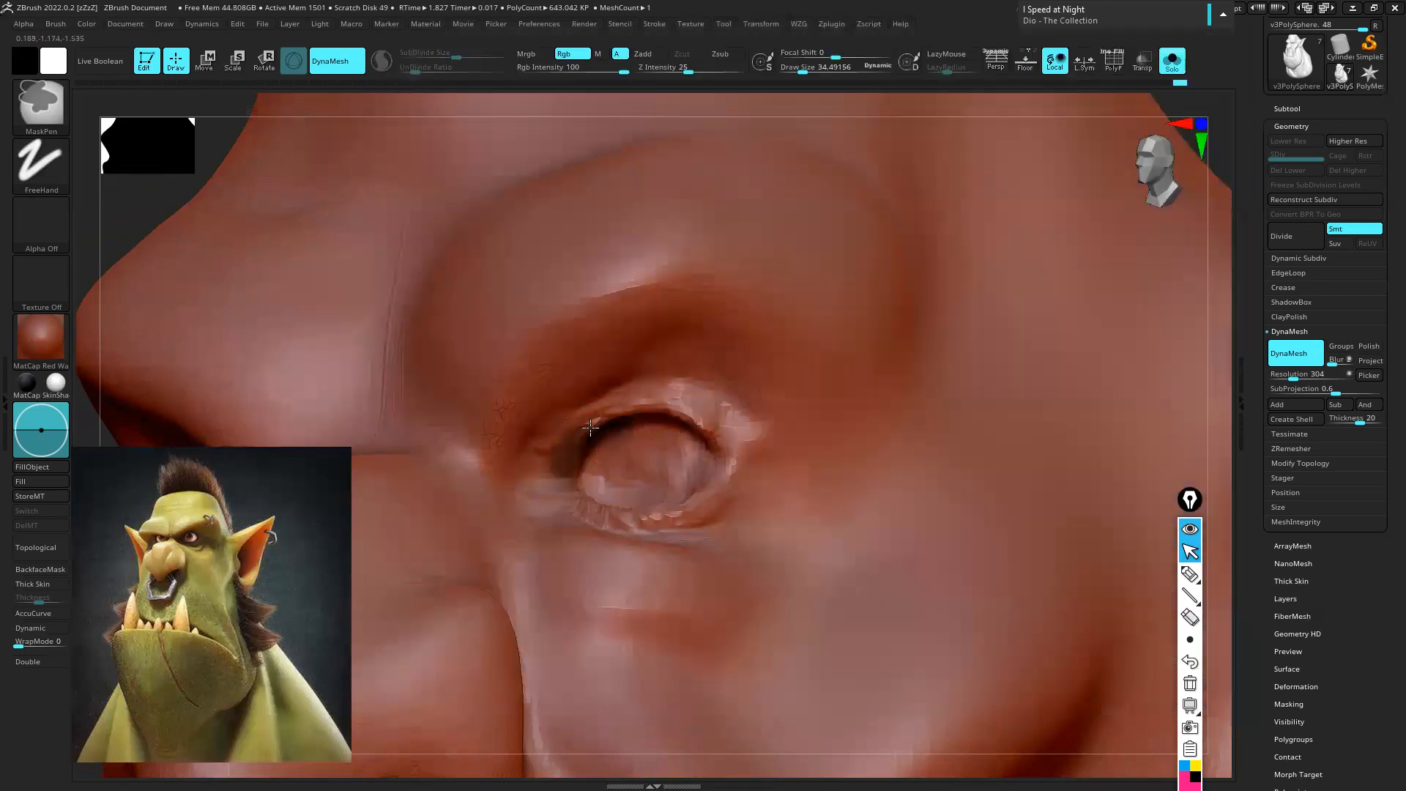
{"action": "mouse_move", "coordinate": [722, 438]}
{"action": "left_mouse_down", "text": "ctrl"}
{"action": "mouse_move", "coordinate": [718, 480]}
{"action": "mouse_move", "coordinate": [630, 501]}
{"action": "left_mouse_up", "text": "ctrl"}
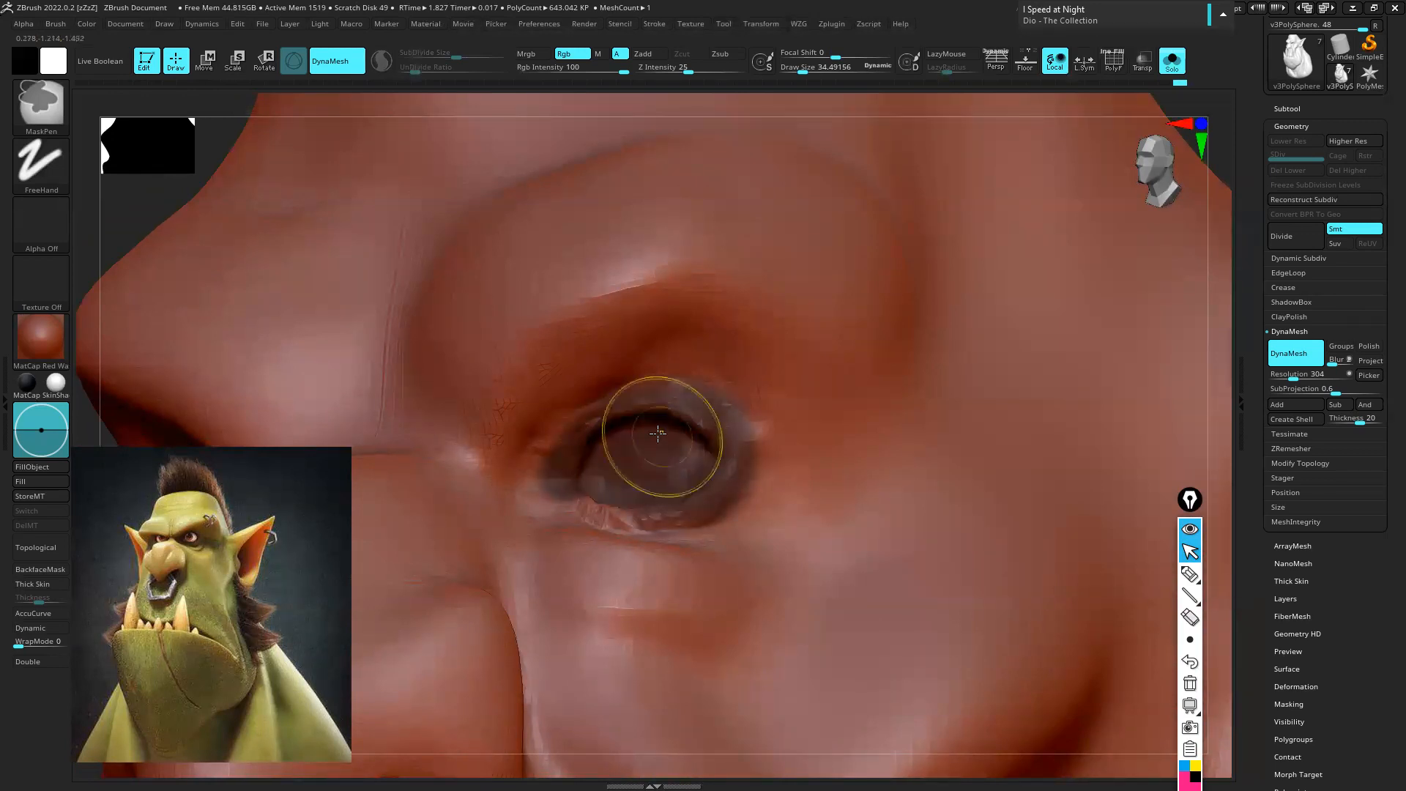
{"action": "right_click_drag", "start_coordinate": [658, 433], "coordinate": [579, 478]}
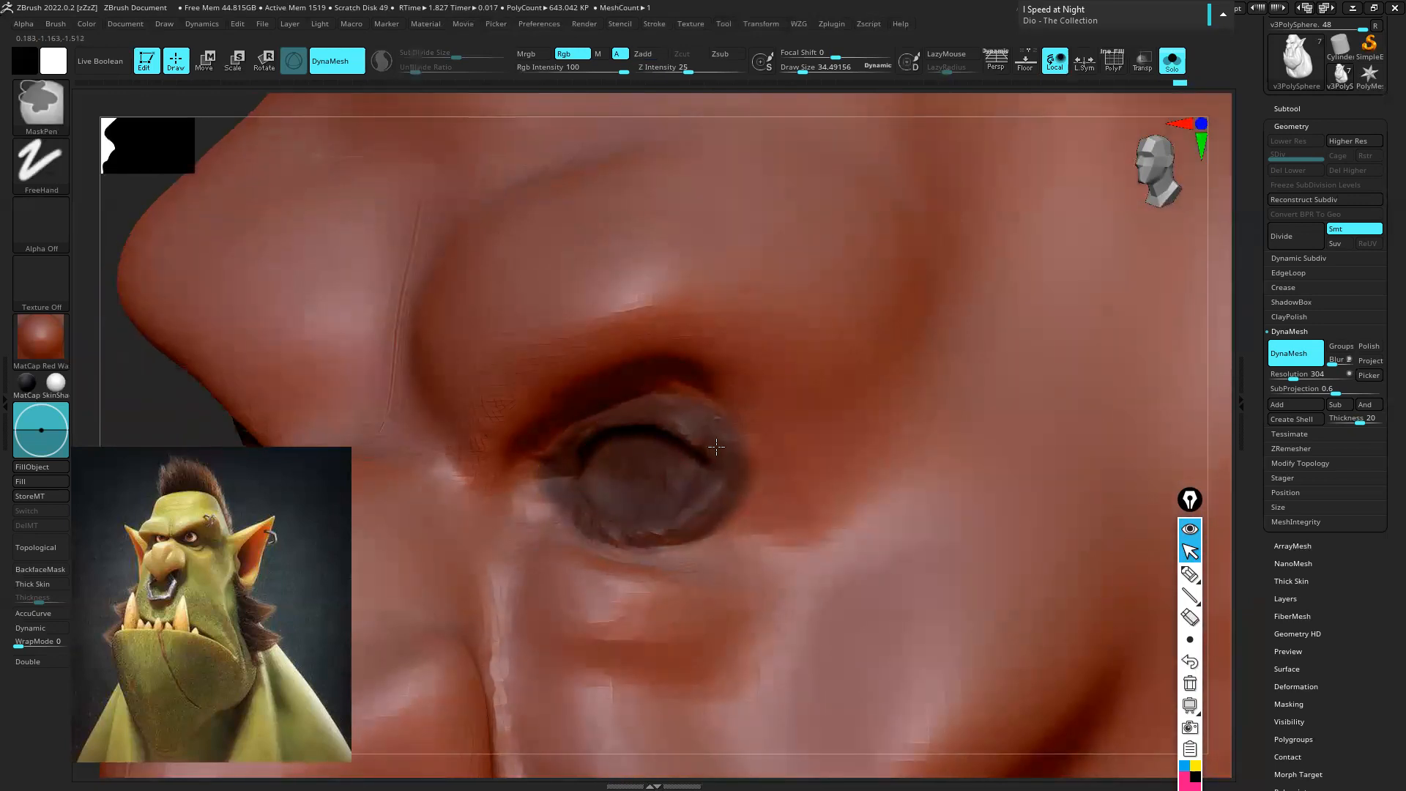
{"action": "key", "text": "ctrl"}
{"action": "right_click_drag", "start_coordinate": [668, 394], "coordinate": [688, 397]}
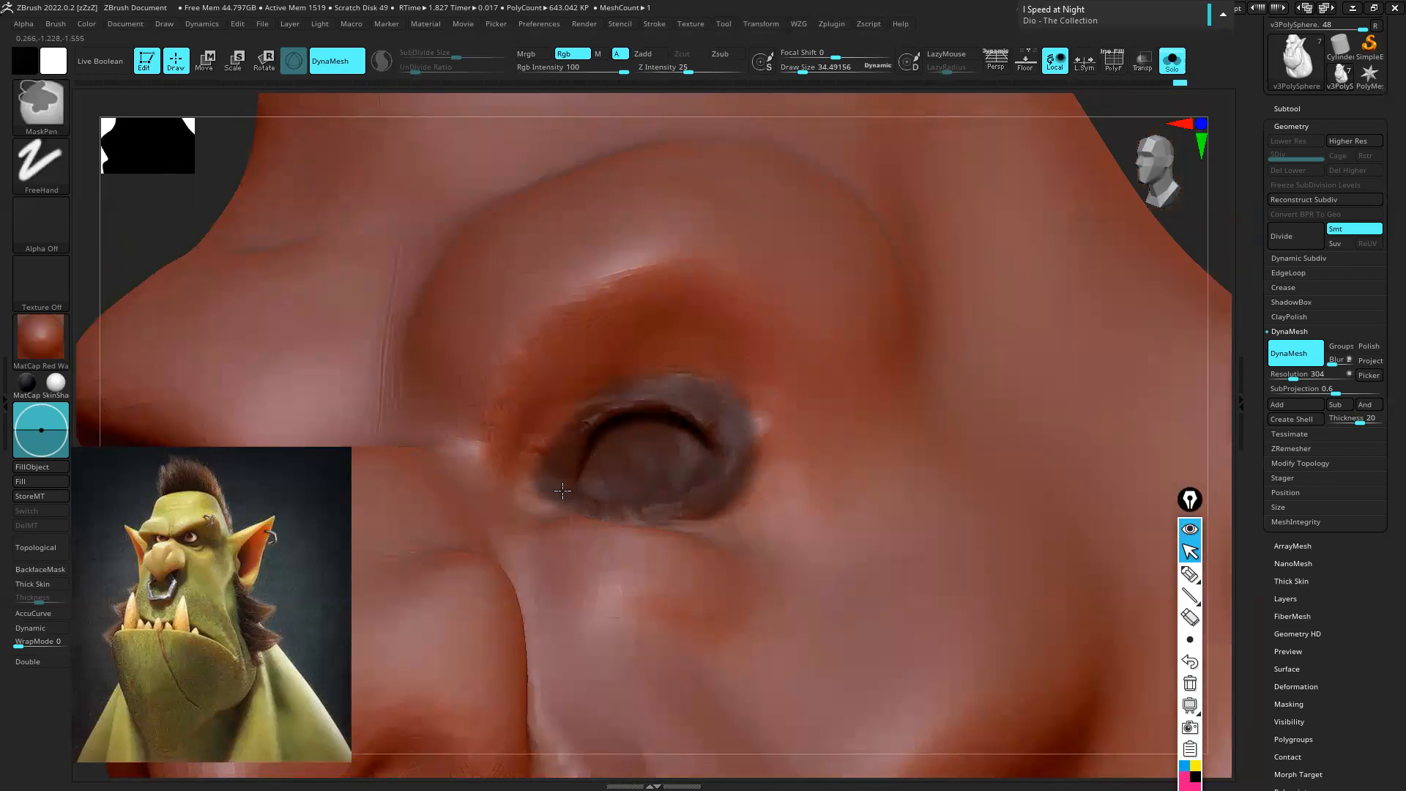
{"action": "mouse_move", "coordinate": [627, 484]}
{"action": "right_mouse_down"}
{"action": "mouse_move", "coordinate": [666, 509]}
{"action": "mouse_move", "coordinate": [721, 511]}
{"action": "right_mouse_up"}
{"action": "mouse_move", "coordinate": [721, 511]}
{"action": "right_mouse_down", "text": "ctrl"}
{"action": "mouse_move", "coordinate": [725, 424]}
{"action": "mouse_move", "coordinate": [755, 448]}
{"action": "right_mouse_up", "text": "ctrl"}
Enlarge the Move brush and test pulling the brow fold over the masked eye, undoing the last stroke
{"action": "mouse_move", "coordinate": [754, 448]}
{"action": "right_mouse_down"}
{"action": "mouse_move", "coordinate": [717, 422]}
{"action": "mouse_move", "coordinate": [690, 460]}
{"action": "mouse_move", "coordinate": [712, 464]}
{"action": "right_mouse_up"}
{"action": "key", "text": "s"}
{"action": "left_click_drag", "start_coordinate": [712, 463], "coordinate": [714, 464]}
{"action": "right_click_drag", "start_coordinate": [714, 425], "coordinate": [692, 392]}
{"action": "key", "text": "s"}
{"action": "right_click_drag", "start_coordinate": [707, 439], "coordinate": [719, 423]}
{"action": "key", "text": "s"}
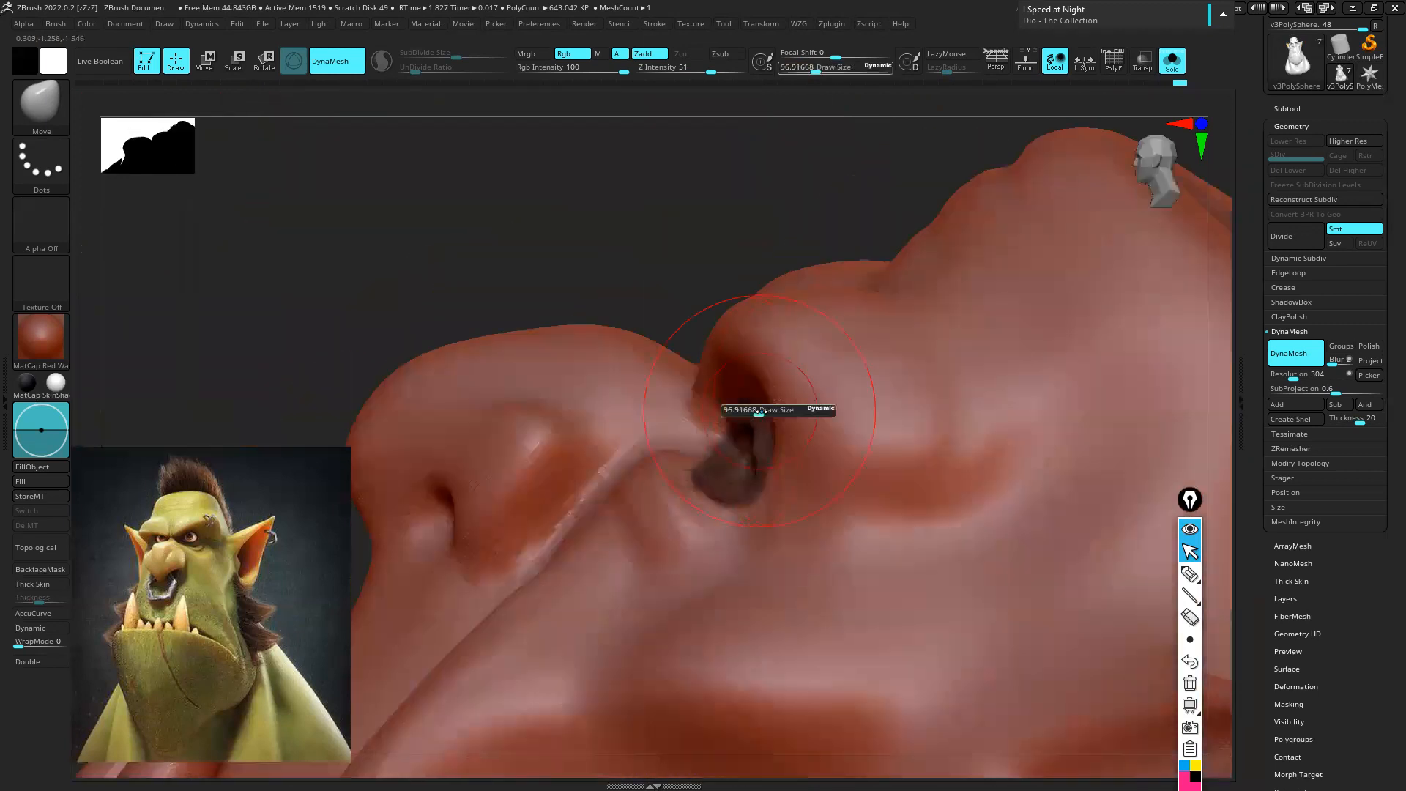
{"action": "mouse_move", "coordinate": [784, 396]}
{"action": "left_mouse_down"}
{"action": "mouse_move", "coordinate": [769, 381]}
{"action": "mouse_move", "coordinate": [738, 411]}
{"action": "mouse_move", "coordinate": [863, 323]}
{"action": "mouse_move", "coordinate": [731, 469]}
{"action": "left_mouse_up"}
{"action": "mouse_move", "coordinate": [859, 300]}
{"action": "left_mouse_down"}
{"action": "mouse_move", "coordinate": [787, 414]}
{"action": "mouse_move", "coordinate": [836, 311]}
{"action": "mouse_move", "coordinate": [787, 410]}
{"action": "mouse_move", "coordinate": [850, 354]}
{"action": "left_mouse_up"}
{"action": "key", "text": "ctrl+z"}
Pull the brow fold down over the masked eyelids with the Move brush at a size of about 198
{"action": "right_click_drag", "start_coordinate": [787, 423], "coordinate": [872, 401]}
{"action": "left_click_drag", "start_coordinate": [766, 351], "coordinate": [751, 370]}
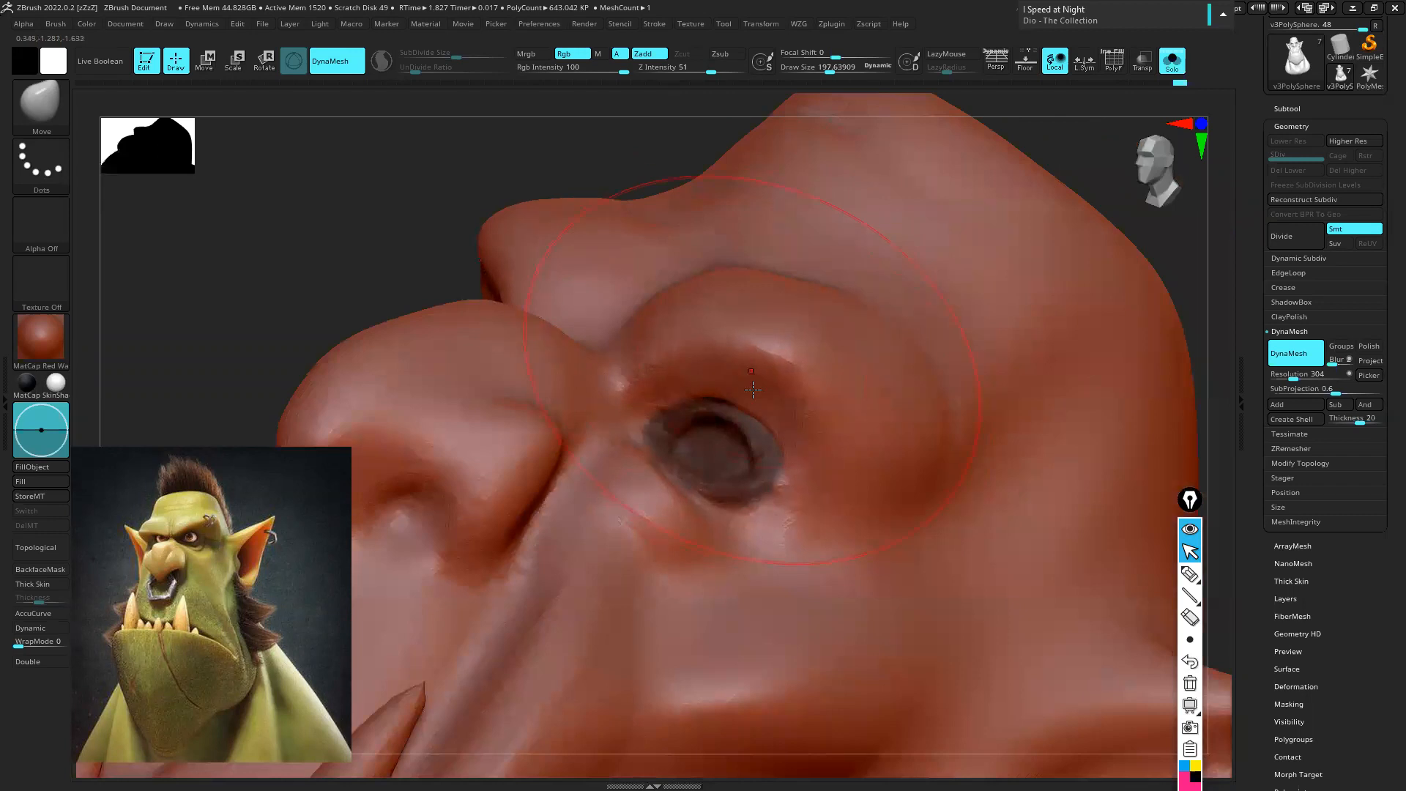
{"action": "right_click_drag", "start_coordinate": [755, 394], "coordinate": [774, 370]}
{"action": "left_click_drag", "start_coordinate": [771, 370], "coordinate": [766, 381]}
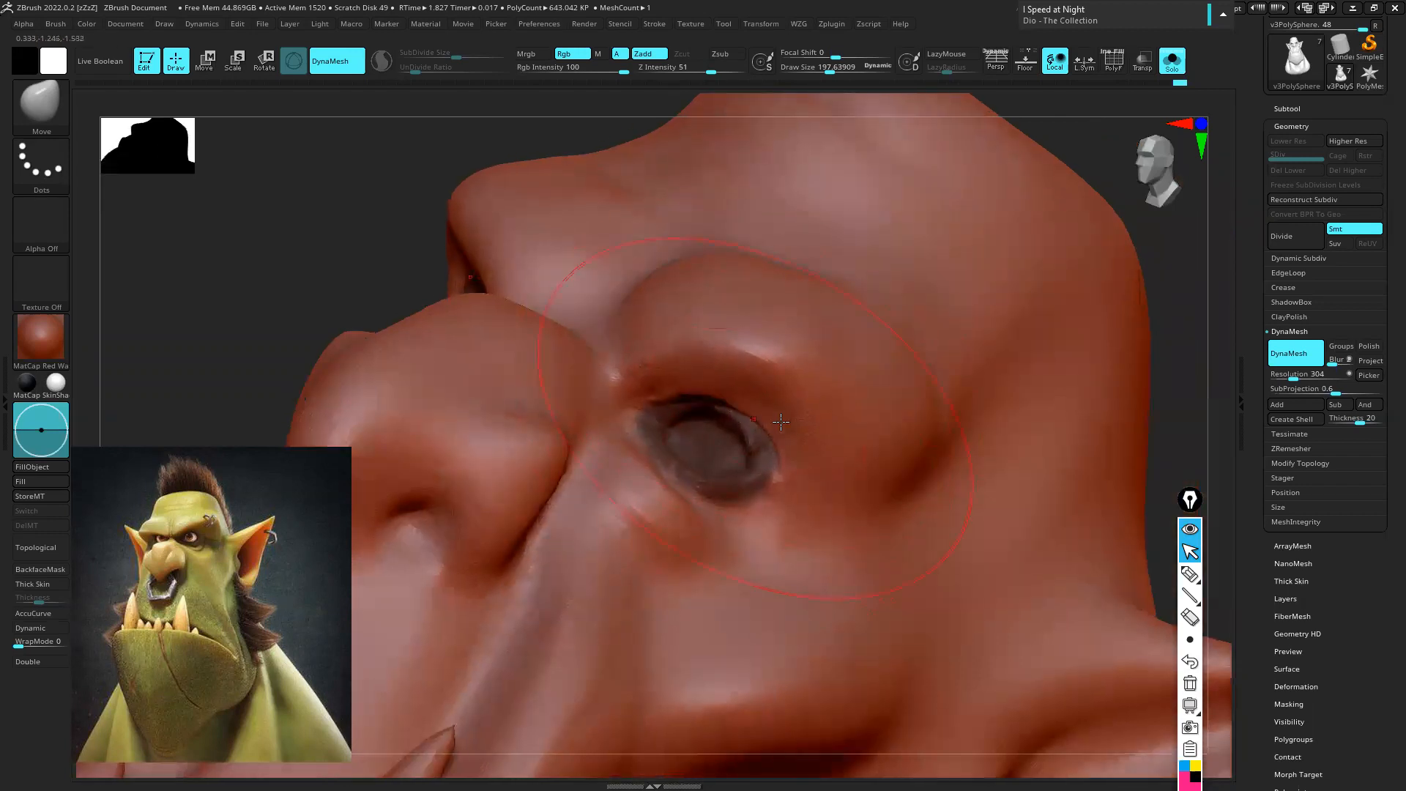
Shape and smooth the crease above the masked upper eyelid, using a smaller Move brush of about size 43
{"action": "mouse_move", "coordinate": [766, 417]}
{"action": "right_mouse_down"}
{"action": "mouse_move", "coordinate": [733, 417]}
{"action": "mouse_move", "coordinate": [791, 435]}
{"action": "mouse_move", "coordinate": [723, 412]}
{"action": "mouse_move", "coordinate": [739, 422]}
{"action": "right_mouse_up"}
{"action": "key", "text": "s"}
{"action": "left_click_drag", "start_coordinate": [714, 416], "coordinate": [716, 417]}
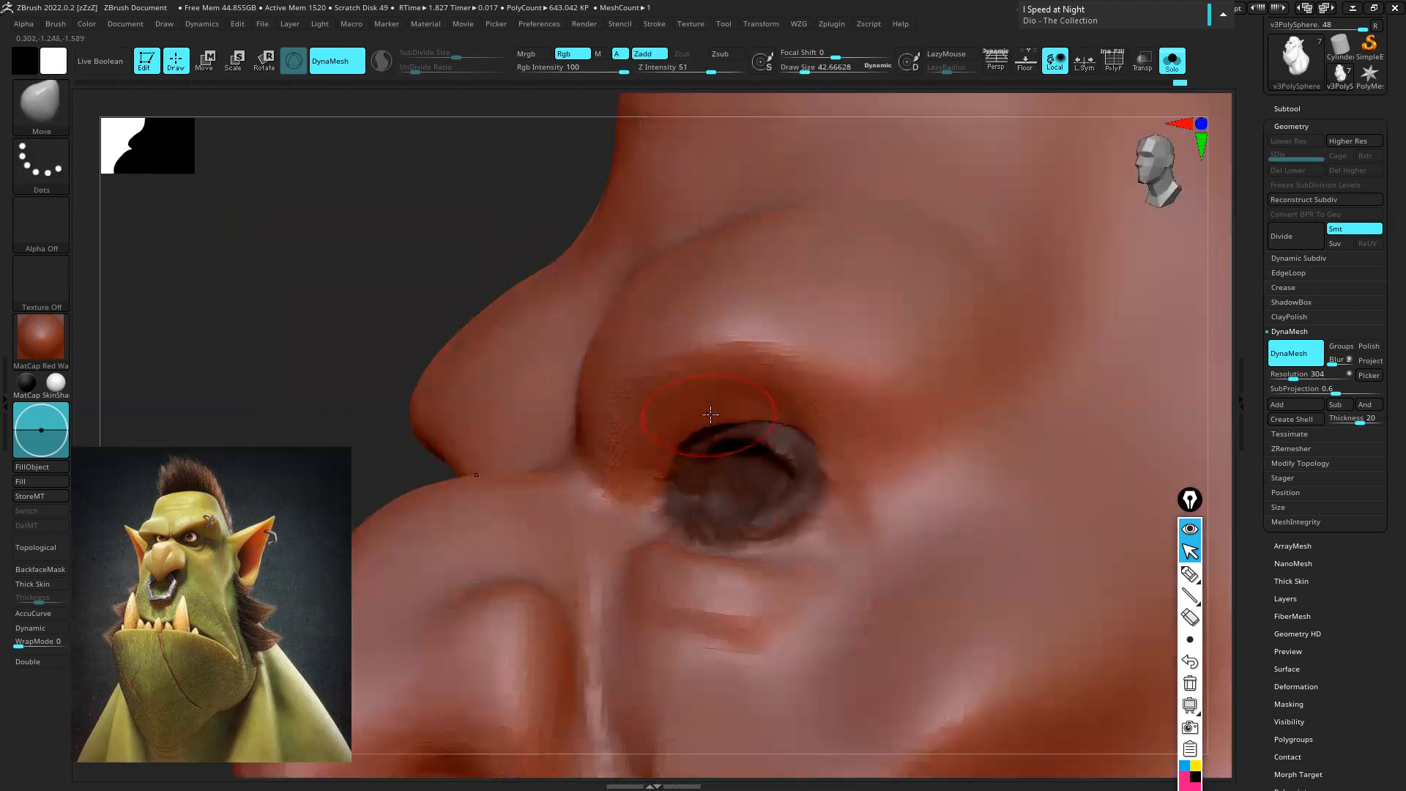
{"action": "right_click_drag", "start_coordinate": [744, 412], "coordinate": [752, 415], "text": "ctrl"}
{"action": "key", "text": "s"}
{"action": "left_click_drag", "start_coordinate": [752, 415], "coordinate": [743, 415]}
{"action": "right_click_drag", "start_coordinate": [737, 412], "coordinate": [762, 401], "text": "ctrl"}
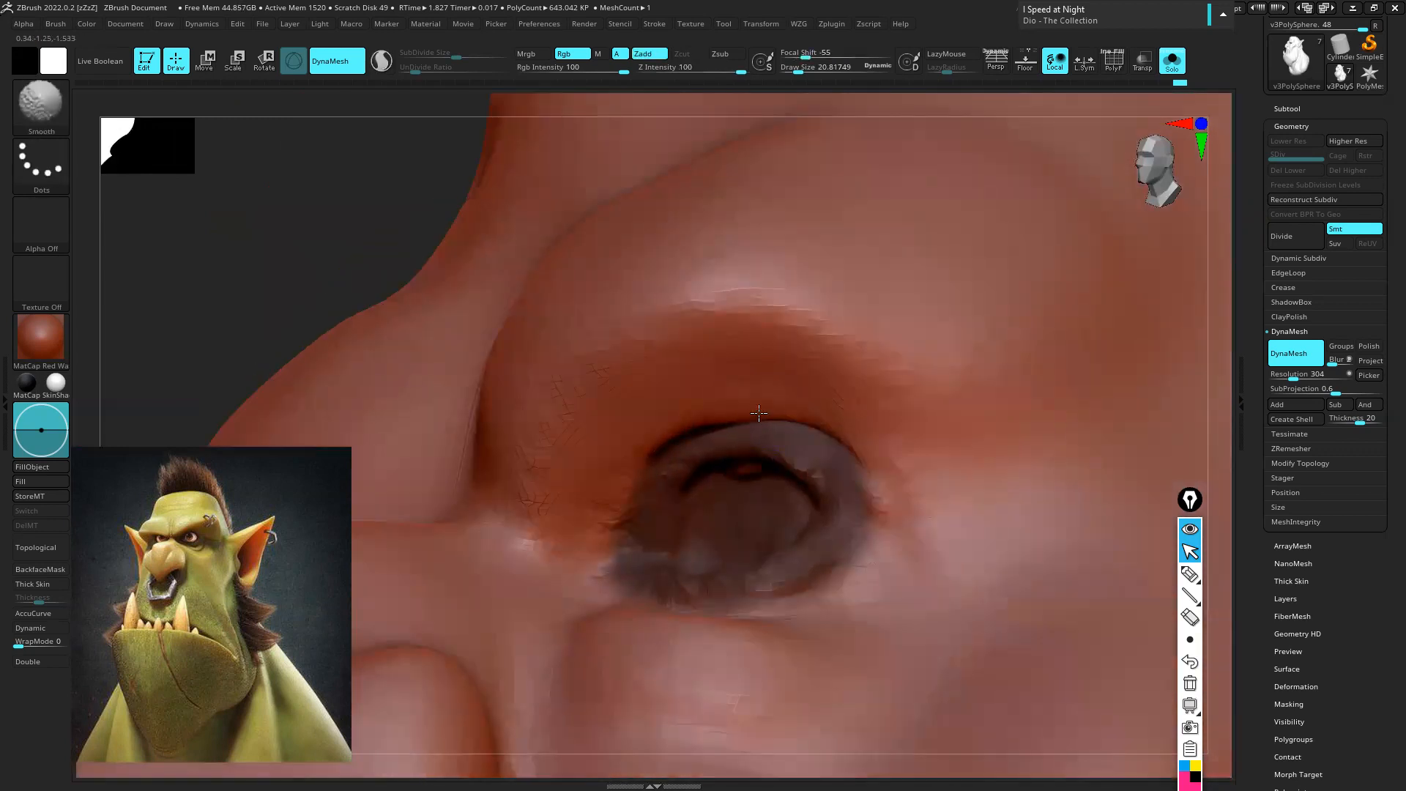
{"action": "right_click_drag", "start_coordinate": [743, 389], "coordinate": [700, 425]}
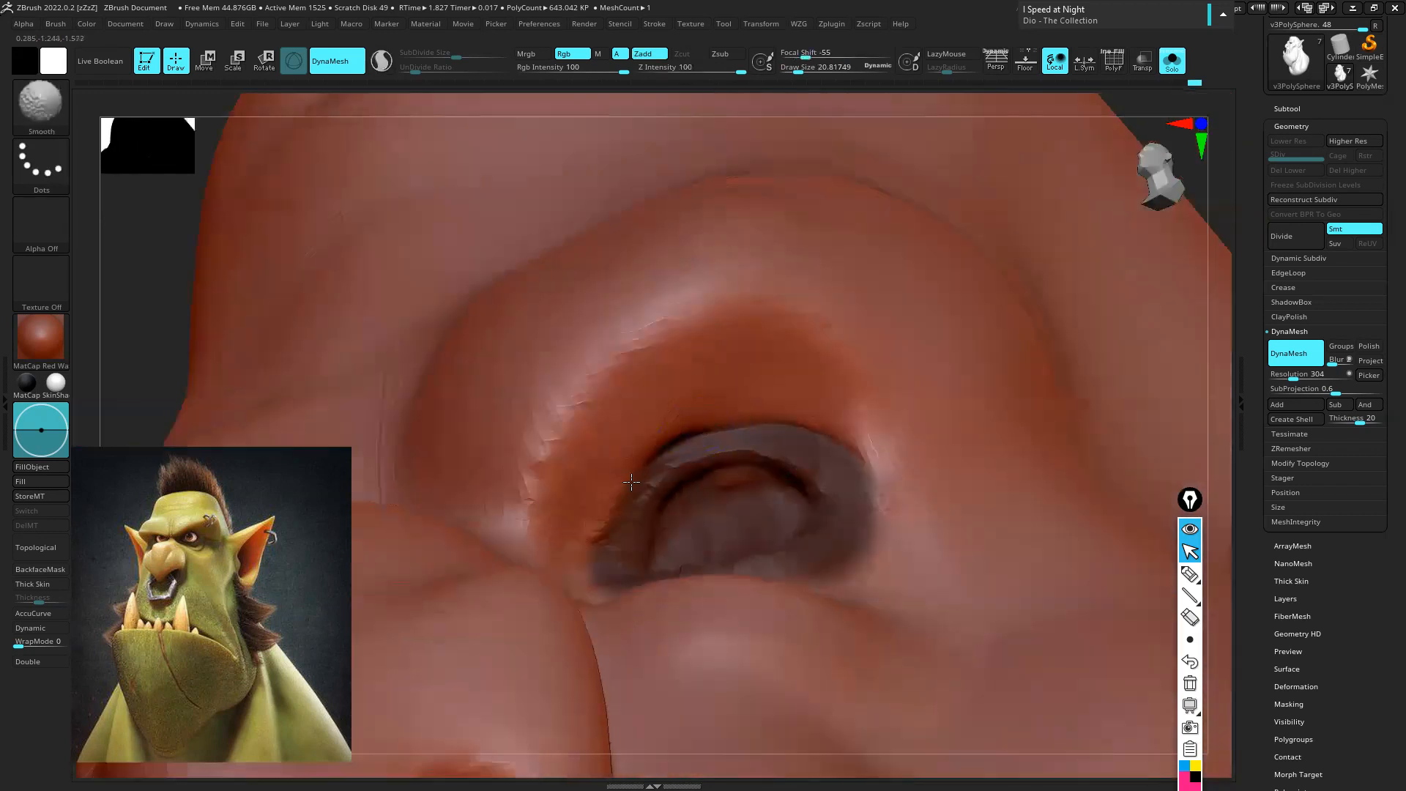
Push the skin fold against the masked upper eyelid from the inner corner to the middle, with Move brush sizes about 46 and 65
{"action": "key", "text": "s"}
{"action": "left_click_drag", "start_coordinate": [648, 473], "coordinate": [652, 473]}
{"action": "right_click_drag", "start_coordinate": [663, 481], "coordinate": [673, 468]}
{"action": "key", "text": "s"}
{"action": "left_click_drag", "start_coordinate": [672, 468], "coordinate": [678, 468]}
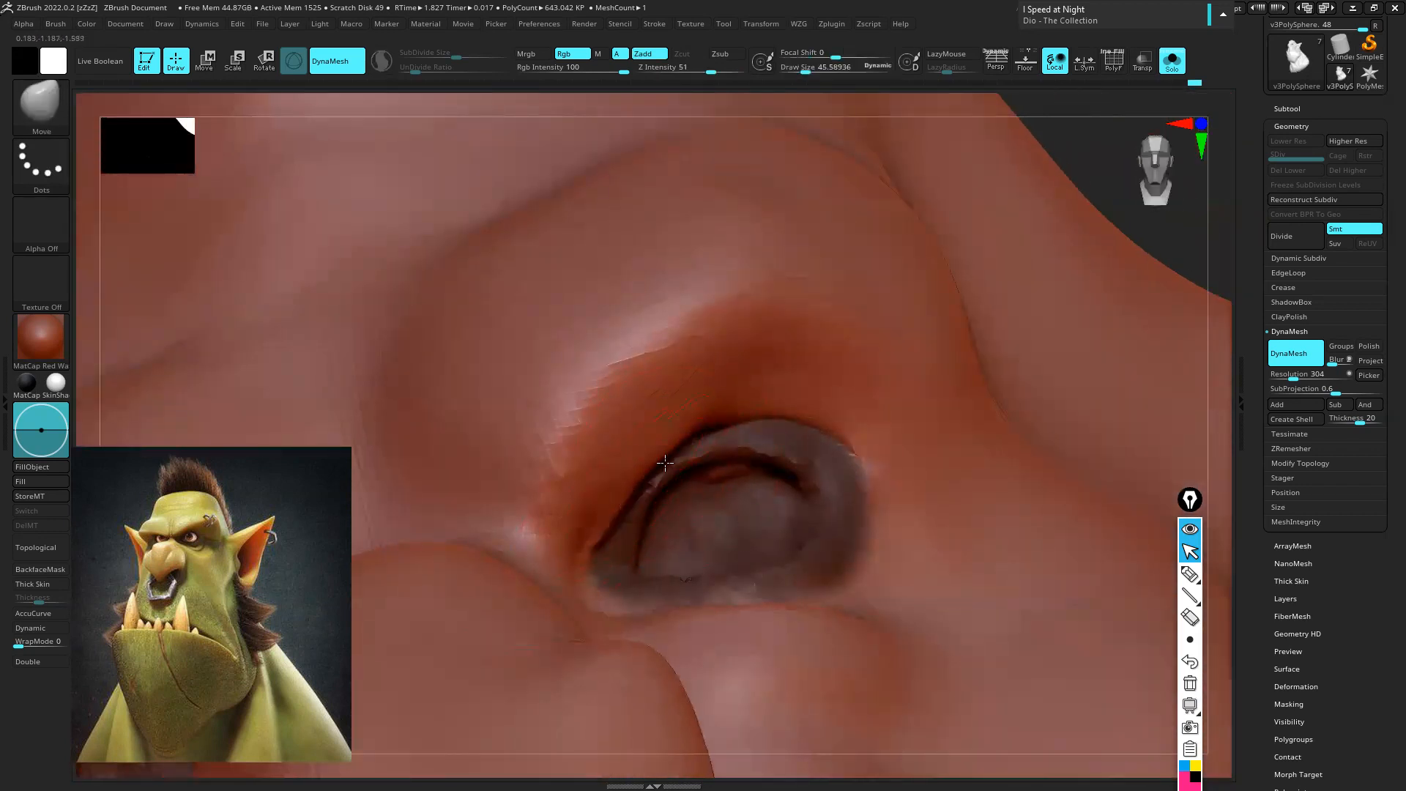
{"action": "key", "text": "s"}
{"action": "left_click_drag", "start_coordinate": [742, 416], "coordinate": [747, 432]}
Check the eyelid folds from the side and front, and clear the eye mask
{"action": "right_click_drag", "start_coordinate": [832, 427], "coordinate": [398, 534], "text": "ctrl"}
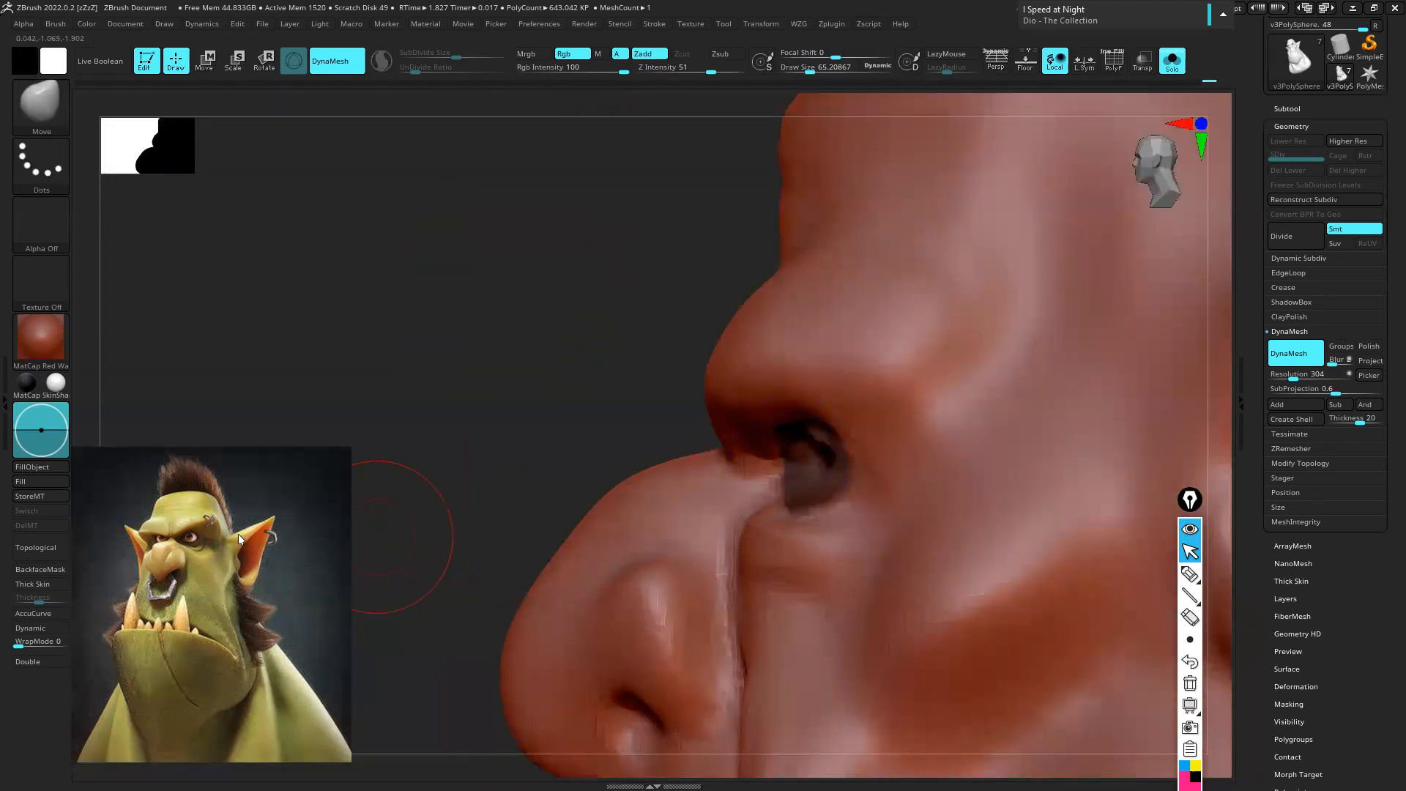
{"action": "mouse_move", "coordinate": [834, 438]}
{"action": "right_mouse_down"}
{"action": "mouse_move", "coordinate": [945, 443]}
{"action": "mouse_move", "coordinate": [795, 421]}
{"action": "mouse_move", "coordinate": [821, 466]}
{"action": "right_mouse_up"}
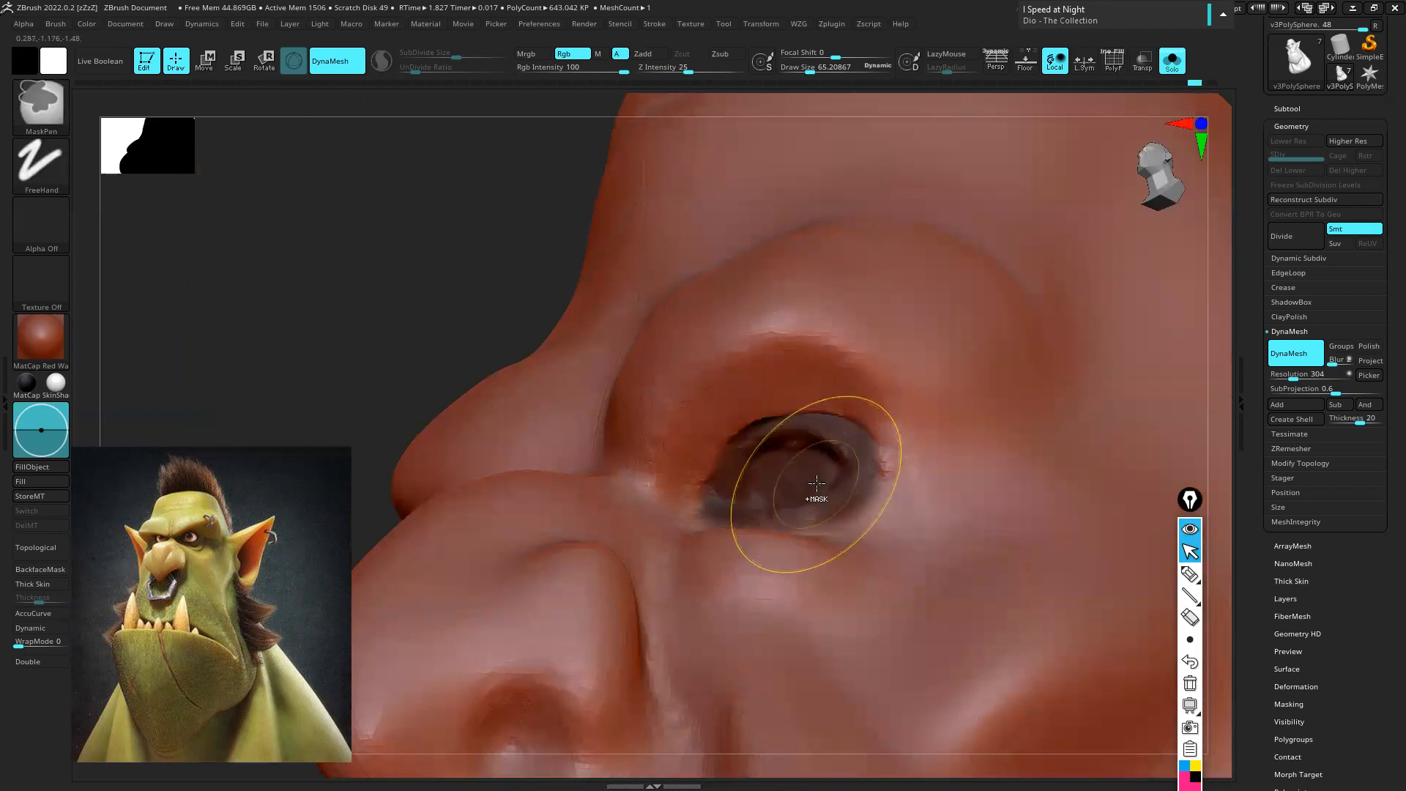
{"action": "right_click_drag", "start_coordinate": [816, 484], "coordinate": [816, 490], "text": "ctrl"}
{"action": "mouse_move", "coordinate": [863, 446]}
{"action": "right_mouse_down", "text": "ctrl"}
{"action": "mouse_move", "coordinate": [847, 411]}
{"action": "mouse_move", "coordinate": [864, 470]}
{"action": "right_mouse_up", "text": "ctrl"}
{"action": "right_click_drag", "start_coordinate": [815, 418], "coordinate": [950, 407]}
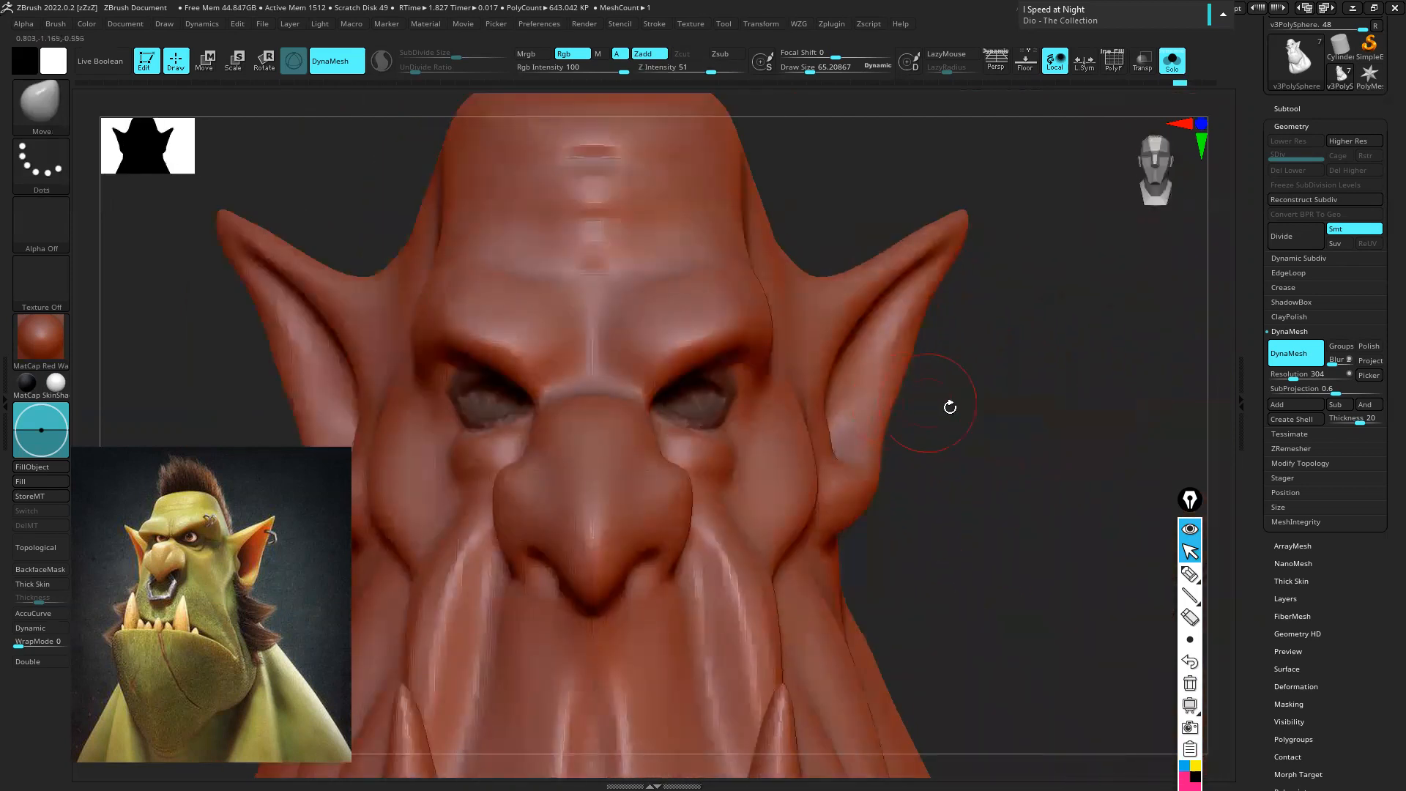
{"action": "left_click_drag", "start_coordinate": [966, 418], "coordinate": [973, 465], "text": "ctrl"}
{"action": "right_click_drag", "start_coordinate": [923, 396], "coordinate": [805, 408], "text": "alt"}
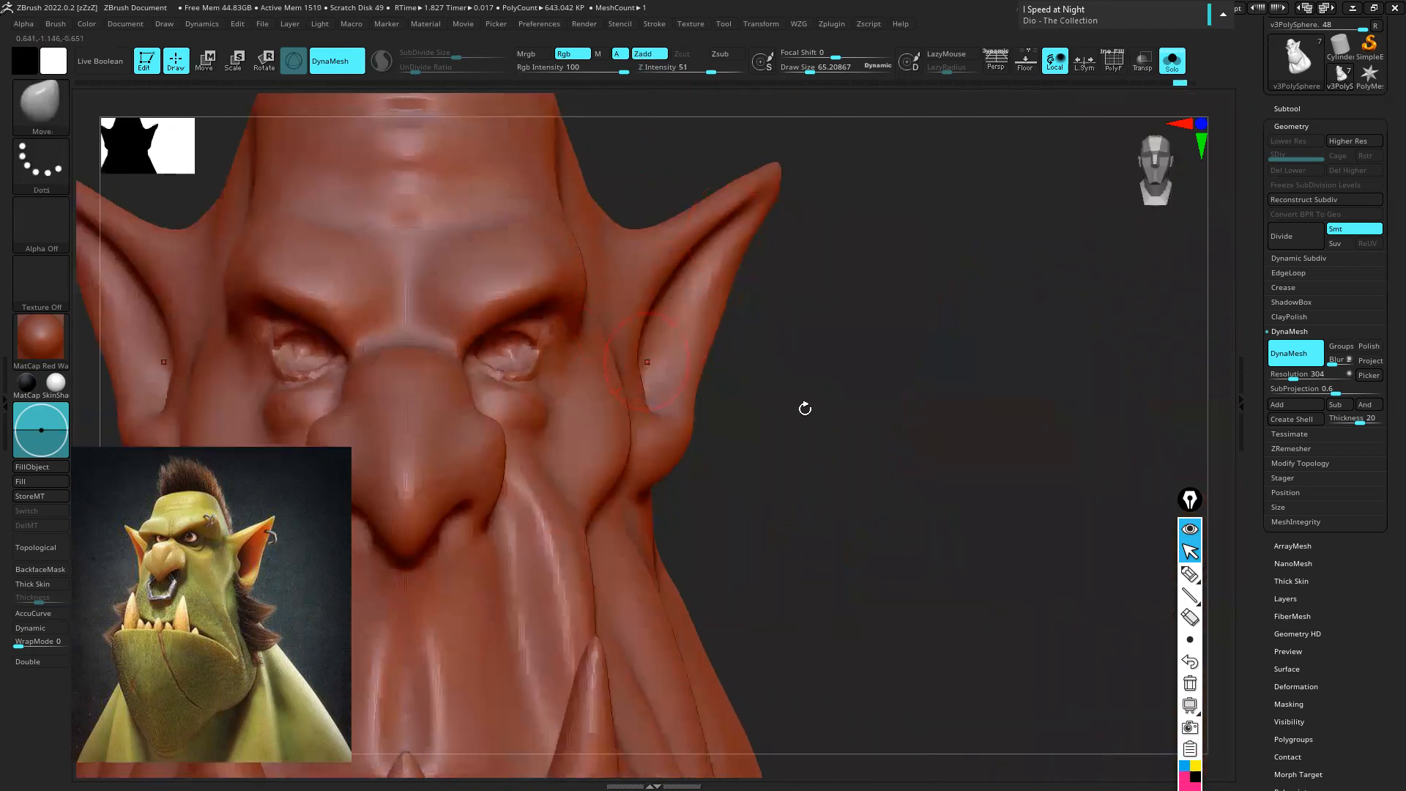
{"action": "right_click_drag", "start_coordinate": [802, 357], "coordinate": [791, 250]}
{"action": "mouse_move", "coordinate": [824, 307]}
{"action": "right_mouse_down"}
{"action": "mouse_move", "coordinate": [822, 276]}
{"action": "mouse_move", "coordinate": [762, 282]}
{"action": "right_mouse_up"}
{"action": "mouse_move", "coordinate": [613, 273]}
{"action": "left_mouse_down", "text": "ctrl"}
{"action": "mouse_move", "coordinate": [586, 345]}
{"action": "mouse_move", "coordinate": [755, 192]}
{"action": "mouse_move", "coordinate": [657, 307]}
{"action": "mouse_move", "coordinate": [686, 253]}
{"action": "left_mouse_up", "text": "ctrl"}
{"action": "left_click_drag", "start_coordinate": [843, 306], "coordinate": [816, 381], "text": "ctrl"}
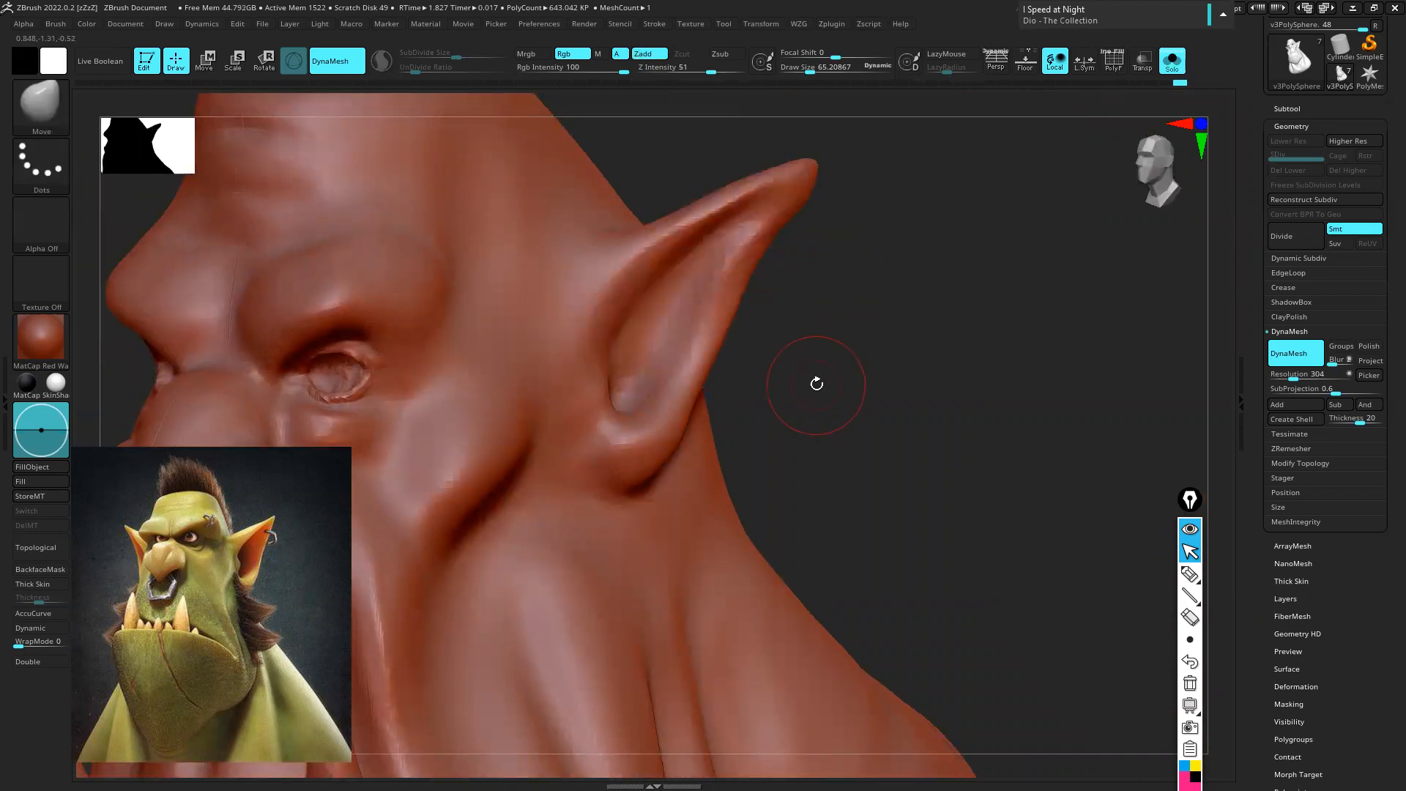
{"action": "right_click_drag", "start_coordinate": [842, 371], "coordinate": [810, 336]}
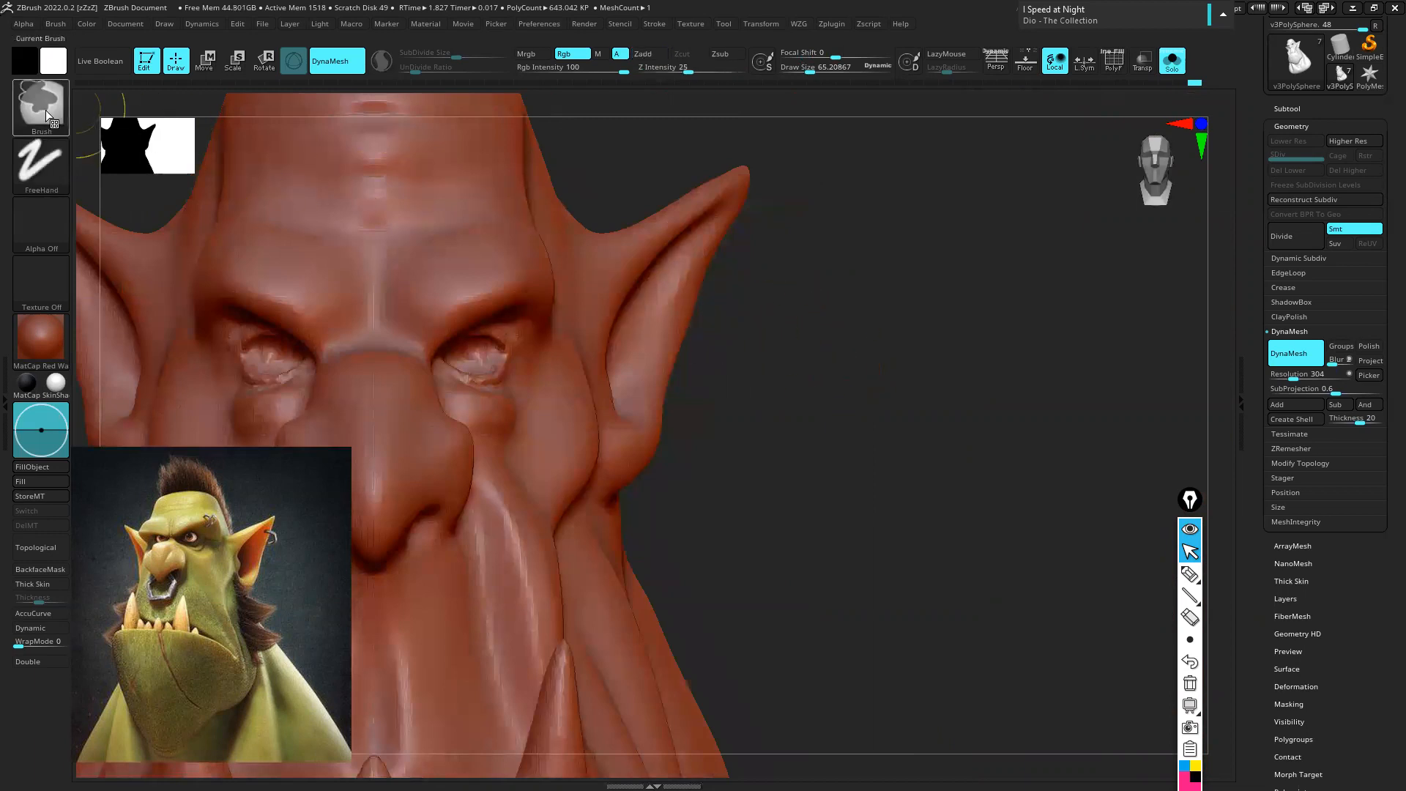
Switch the masking brush to MaskLasso and lasso a mask over the pointed ear and the adjacent cheek area
{"action": "key", "text": "b"}
{"action": "left_click", "coordinate": [298, 183]}
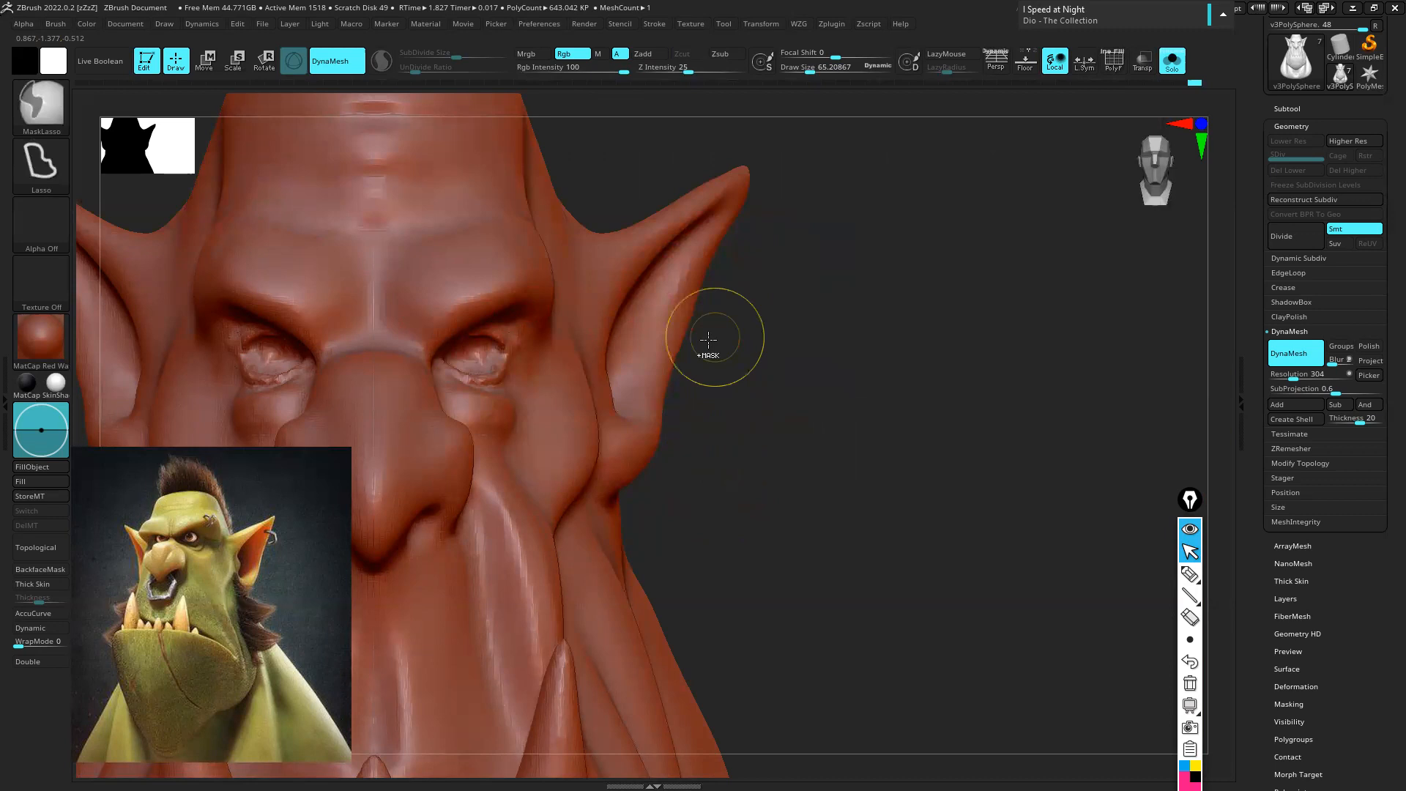
{"action": "mouse_move", "coordinate": [775, 308]}
{"action": "left_mouse_down"}
{"action": "mouse_move", "coordinate": [697, 127]}
{"action": "mouse_move", "coordinate": [590, 207]}
{"action": "mouse_move", "coordinate": [564, 303]}
{"action": "left_mouse_up"}
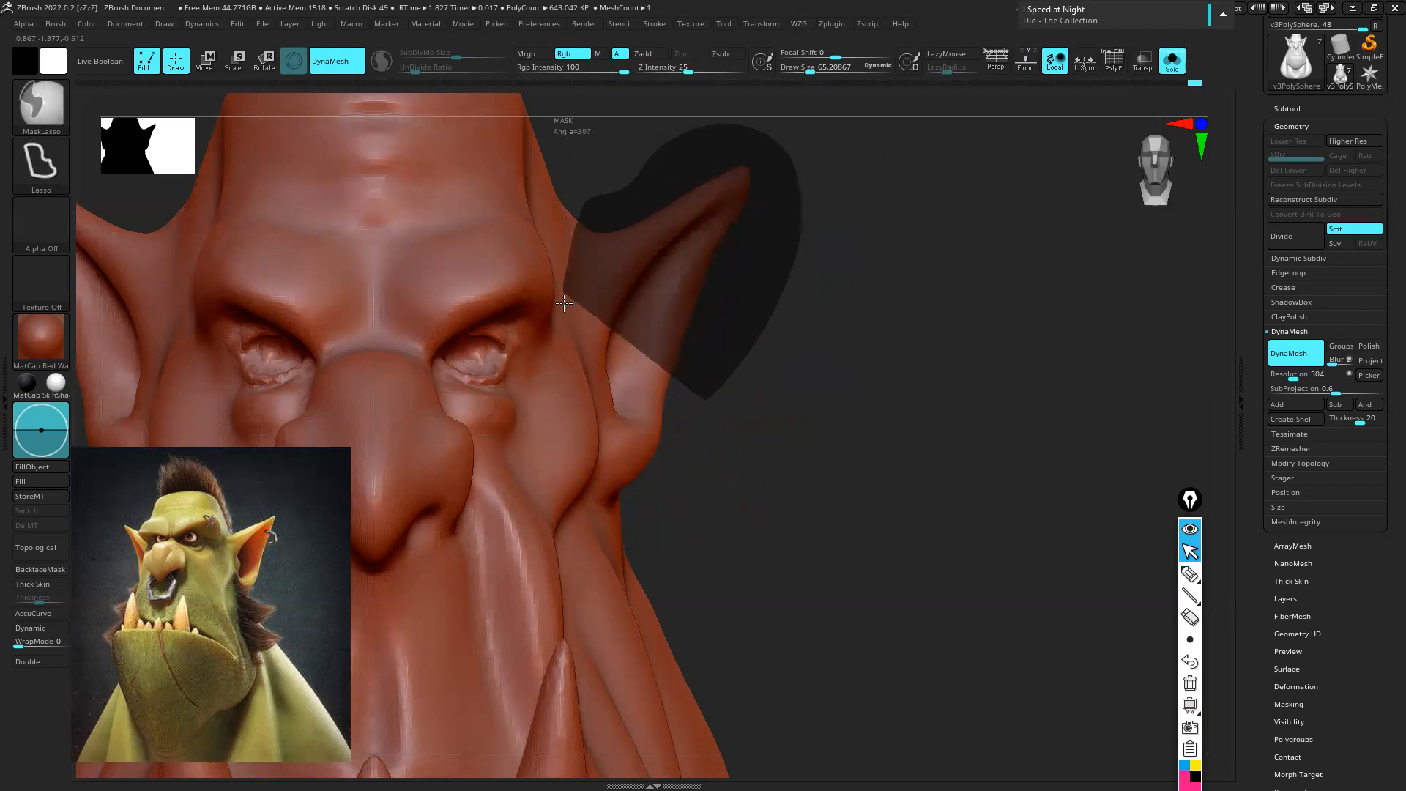
{"action": "left_click_drag", "start_coordinate": [578, 396], "coordinate": [583, 481]}
{"action": "mouse_move", "coordinate": [706, 441]}
{"action": "left_mouse_down", "text": "ctrl"}
{"action": "mouse_move", "coordinate": [716, 493]}
{"action": "mouse_move", "coordinate": [750, 249]}
{"action": "left_mouse_up", "text": "ctrl"}
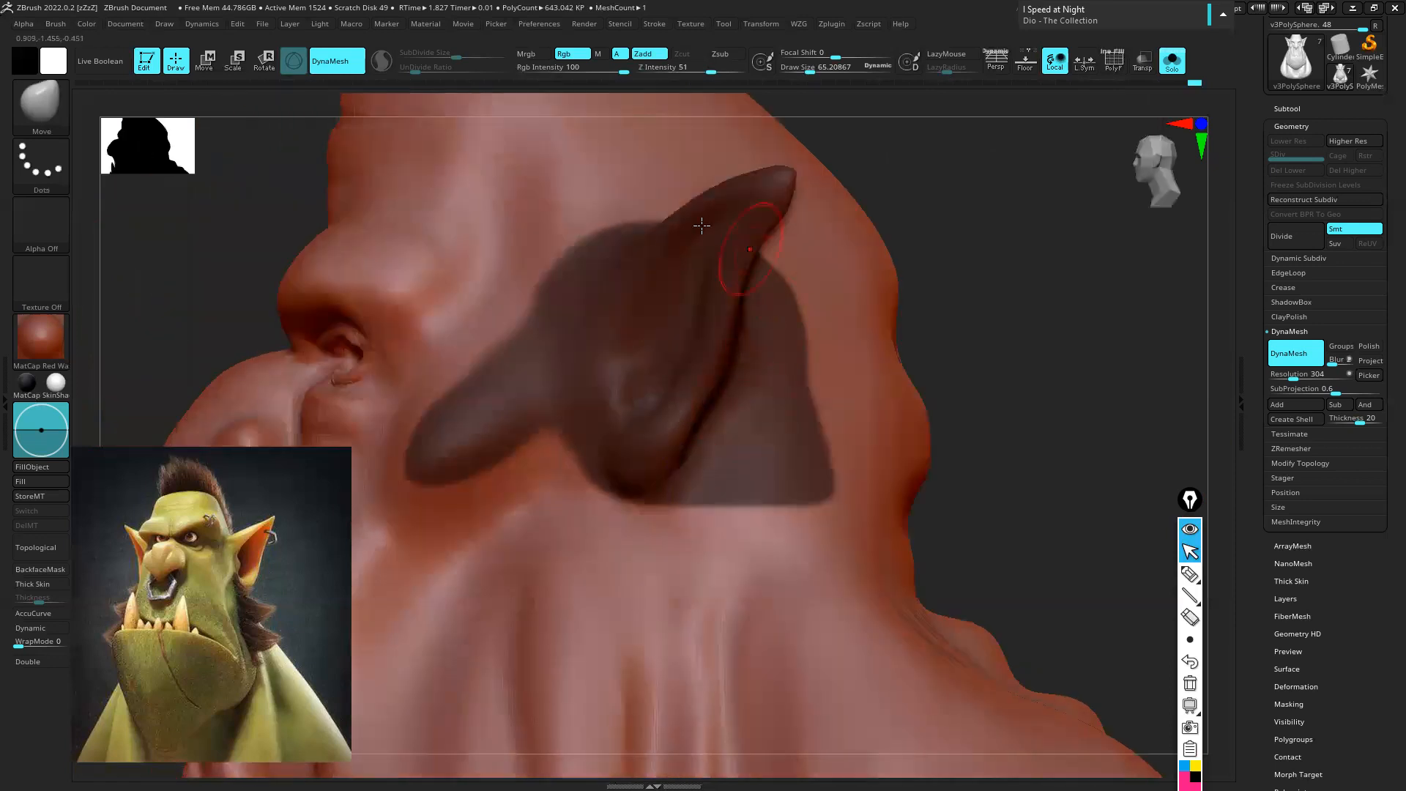
Lasso a small round mask on the temple, and subtract that spot and the cheek extension from the ear mask
{"action": "left_click_drag", "start_coordinate": [646, 247], "coordinate": [638, 320]}
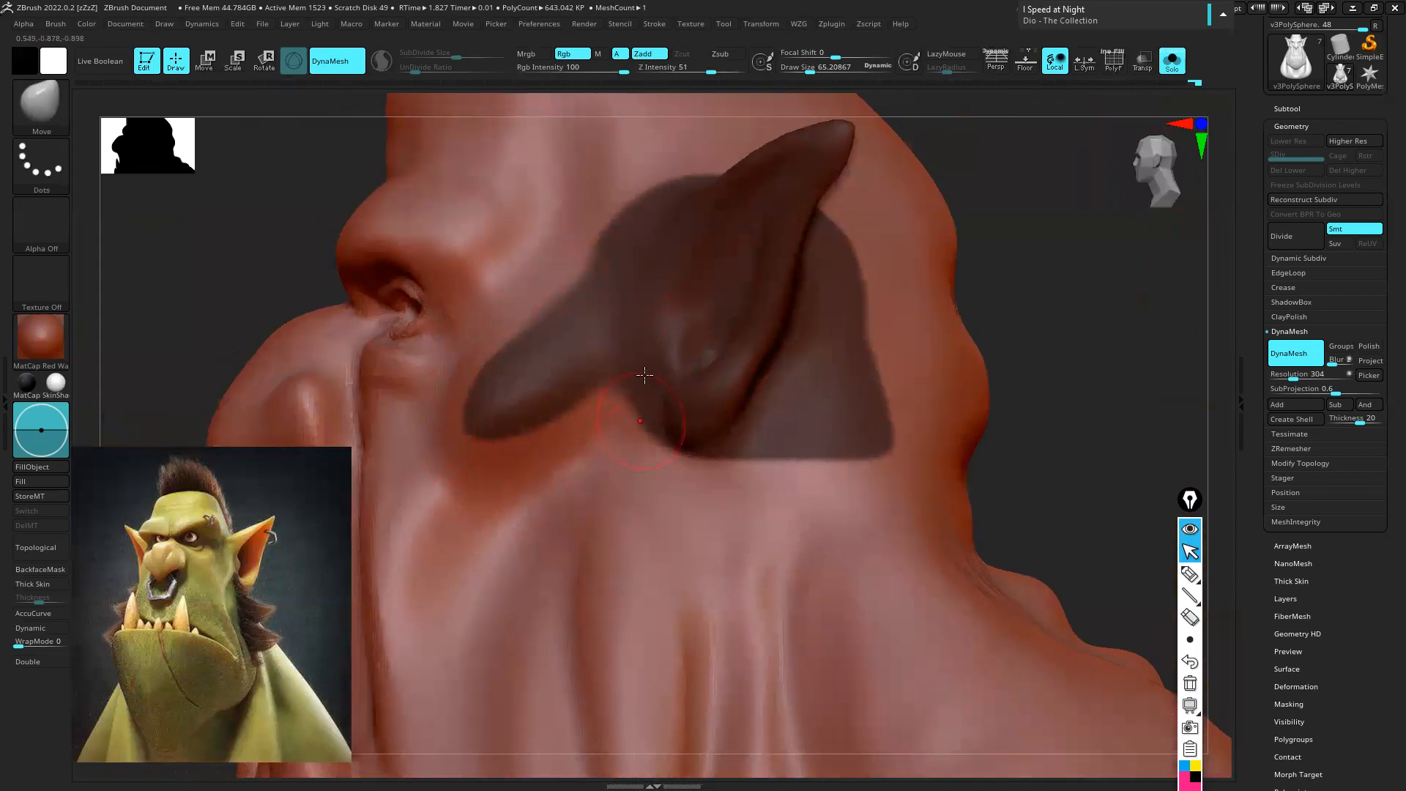
{"action": "key", "text": "ctrl"}
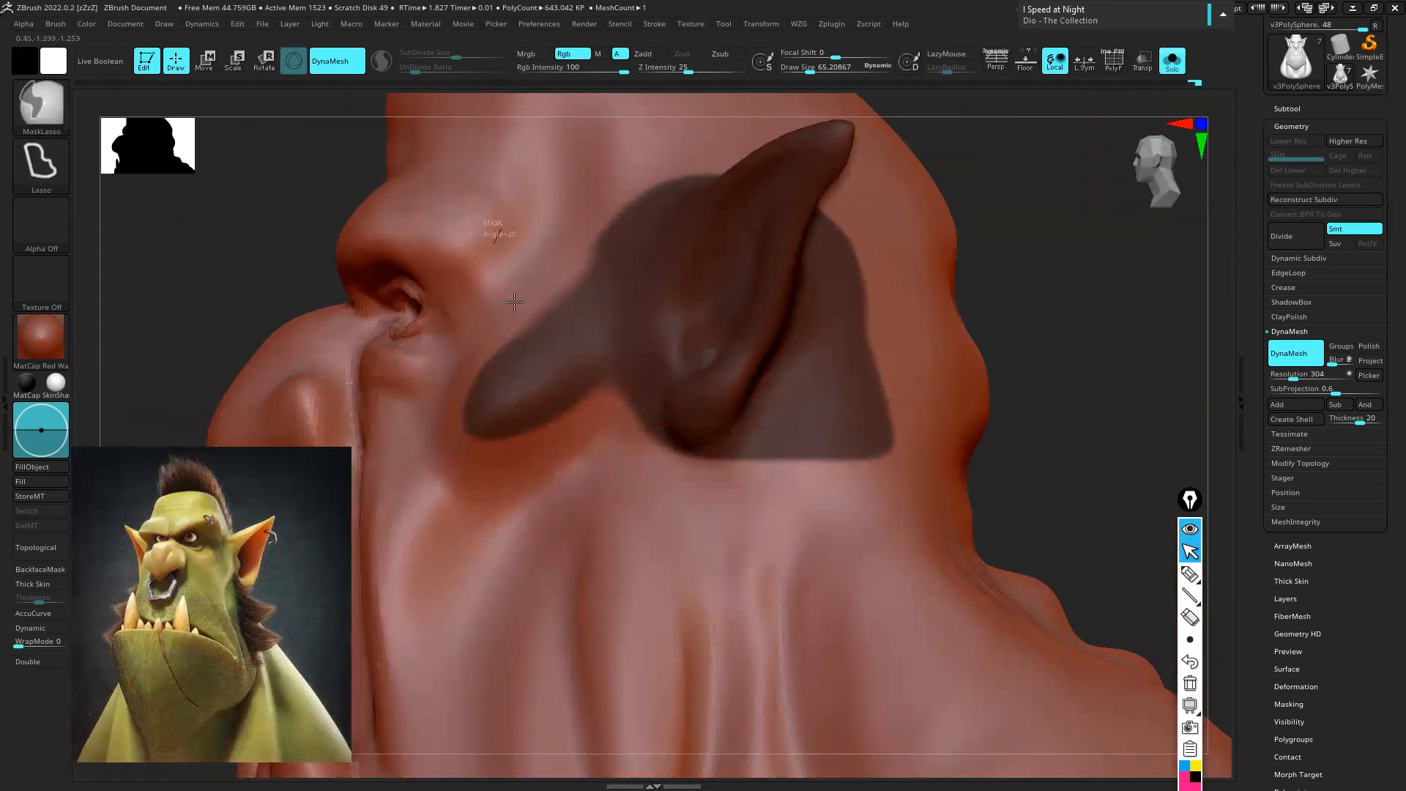
{"action": "left_click", "coordinate": [522, 257], "text": "ctrl"}
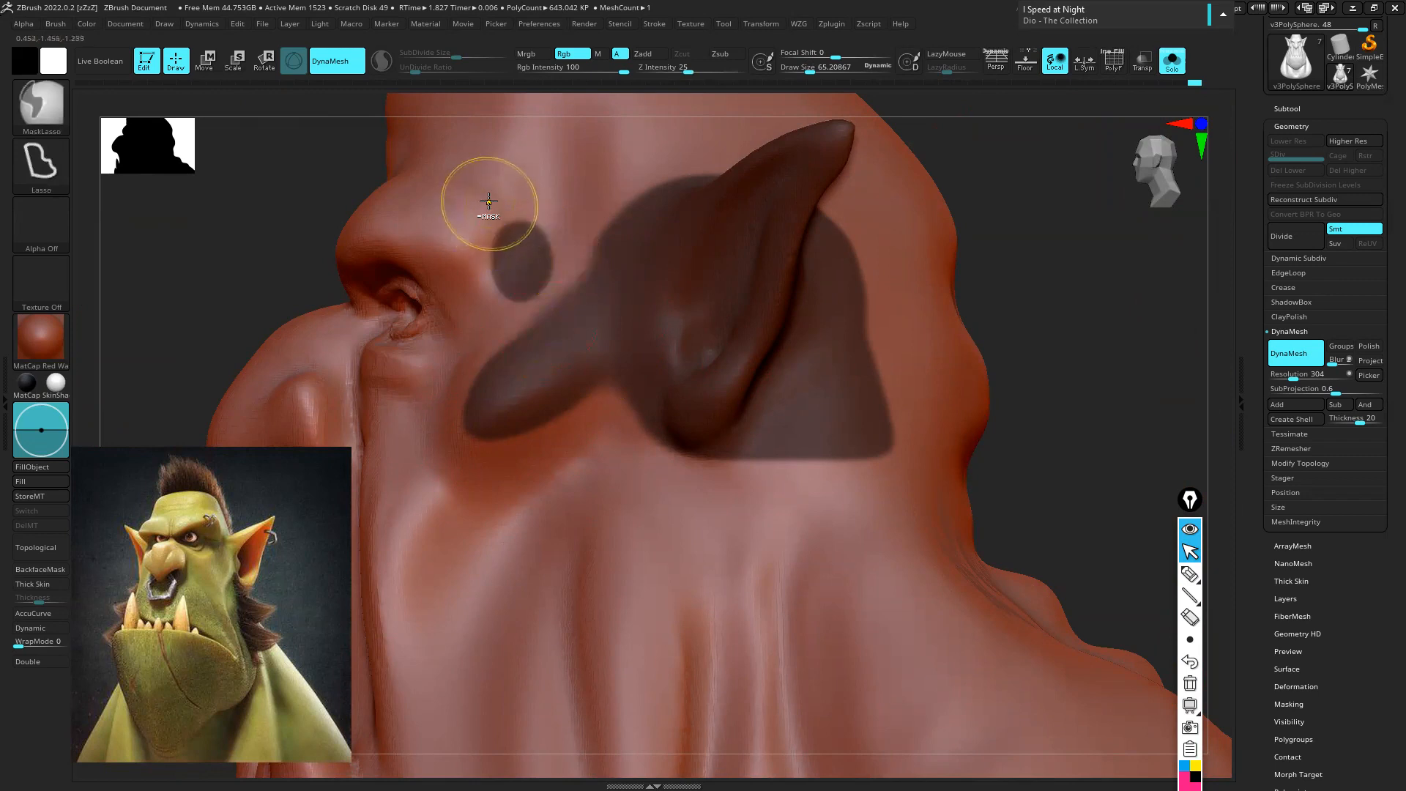
{"action": "mouse_move", "coordinate": [482, 192]}
{"action": "left_mouse_down", "text": "ctrl+alt"}
{"action": "mouse_move", "coordinate": [442, 382]}
{"action": "mouse_move", "coordinate": [538, 463]}
{"action": "mouse_move", "coordinate": [590, 428]}
{"action": "mouse_move", "coordinate": [611, 355]}
{"action": "mouse_move", "coordinate": [611, 264]}
{"action": "mouse_move", "coordinate": [484, 132]}
{"action": "left_mouse_up", "text": "ctrl+alt"}
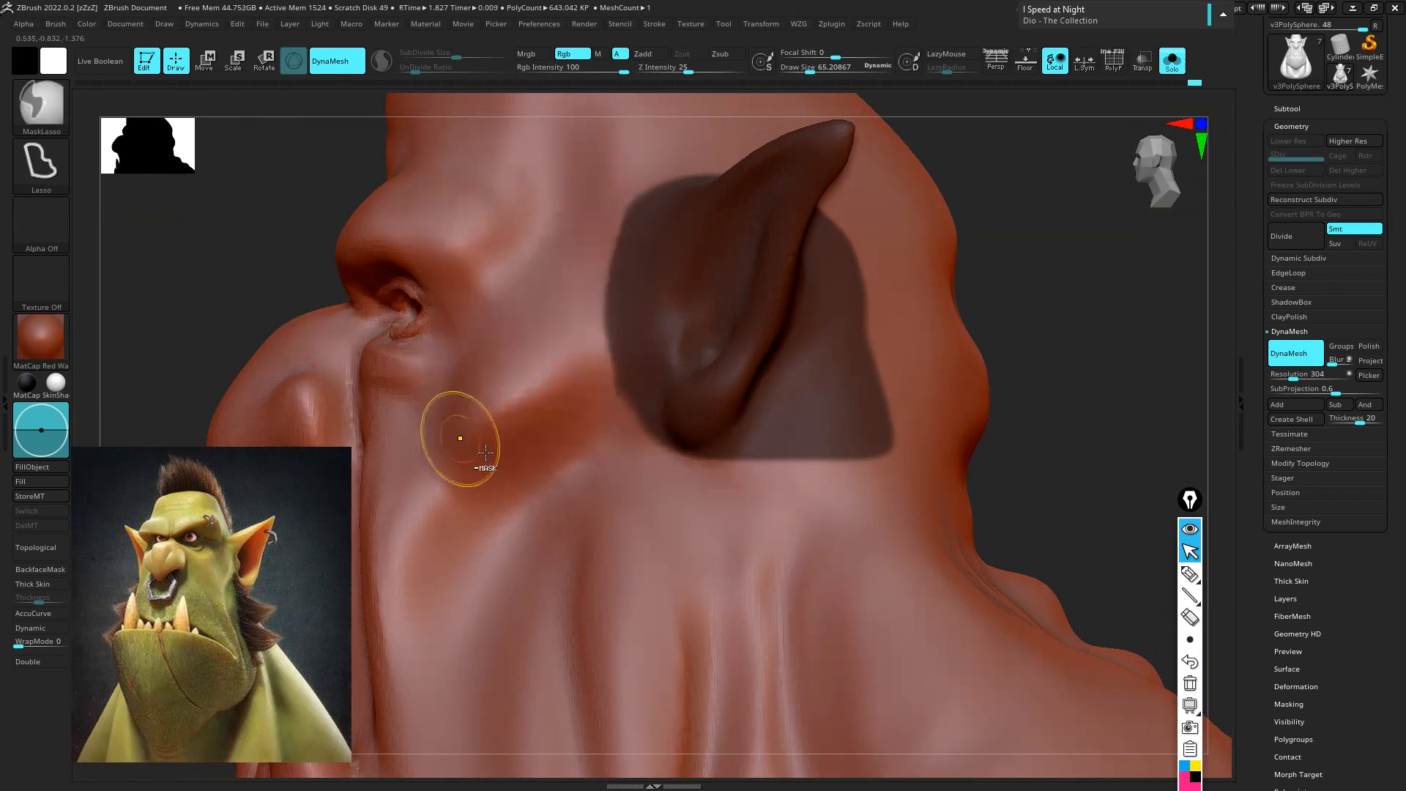
Hide everything except a narrow vertical strip of the masked area behind the ear with the SelectRect brush
{"action": "mouse_move", "coordinate": [910, 323]}
{"action": "right_mouse_down", "text": "alt"}
{"action": "mouse_move", "coordinate": [699, 331]}
{"action": "mouse_move", "coordinate": [636, 317]}
{"action": "right_mouse_up", "text": "alt"}
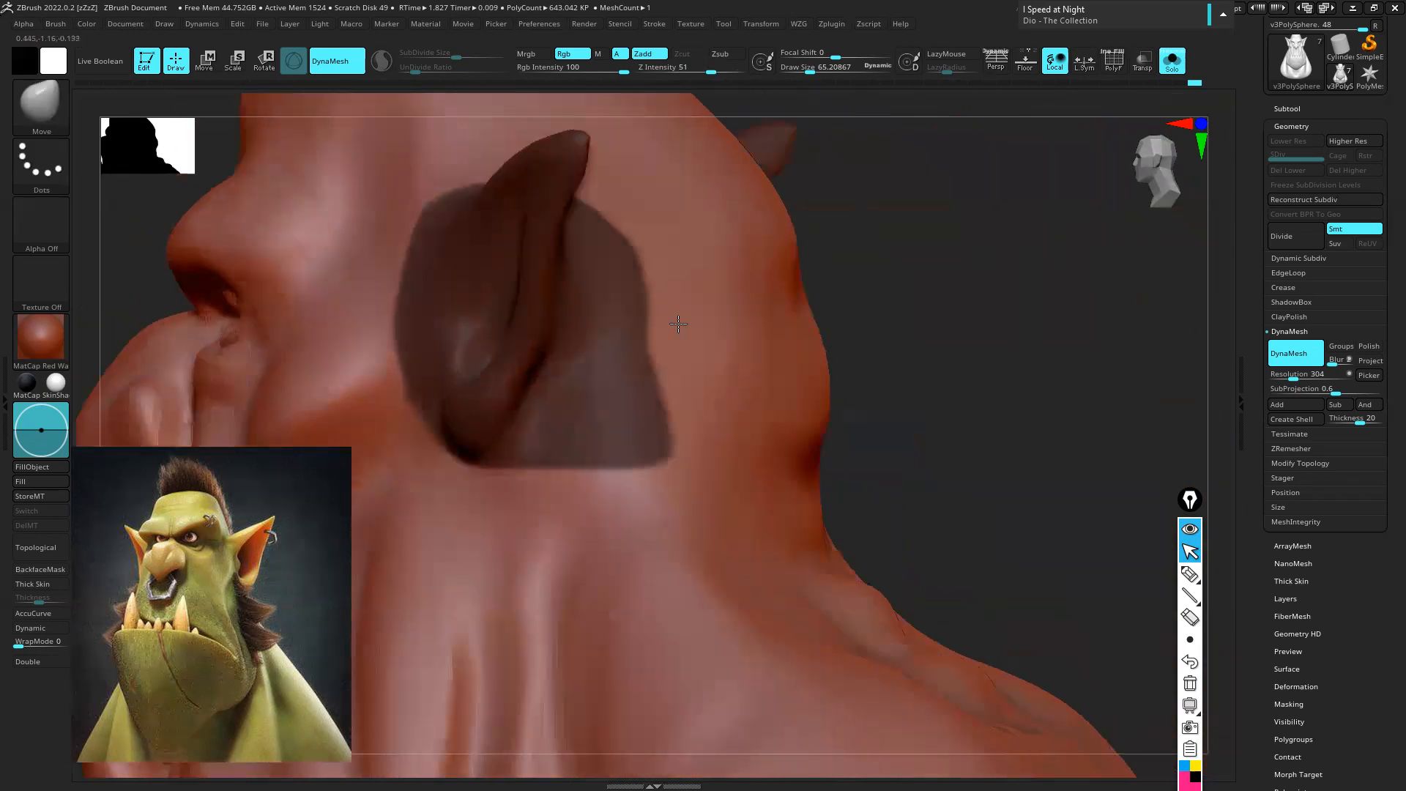
{"action": "mouse_move", "coordinate": [601, 376]}
{"action": "left_mouse_down", "text": "ctrl"}
{"action": "mouse_move", "coordinate": [578, 454]}
{"action": "mouse_move", "coordinate": [682, 209]}
{"action": "mouse_move", "coordinate": [630, 191]}
{"action": "left_mouse_up", "text": "ctrl"}
{"action": "left_click_drag", "start_coordinate": [663, 334], "coordinate": [680, 293], "text": "ctrl"}
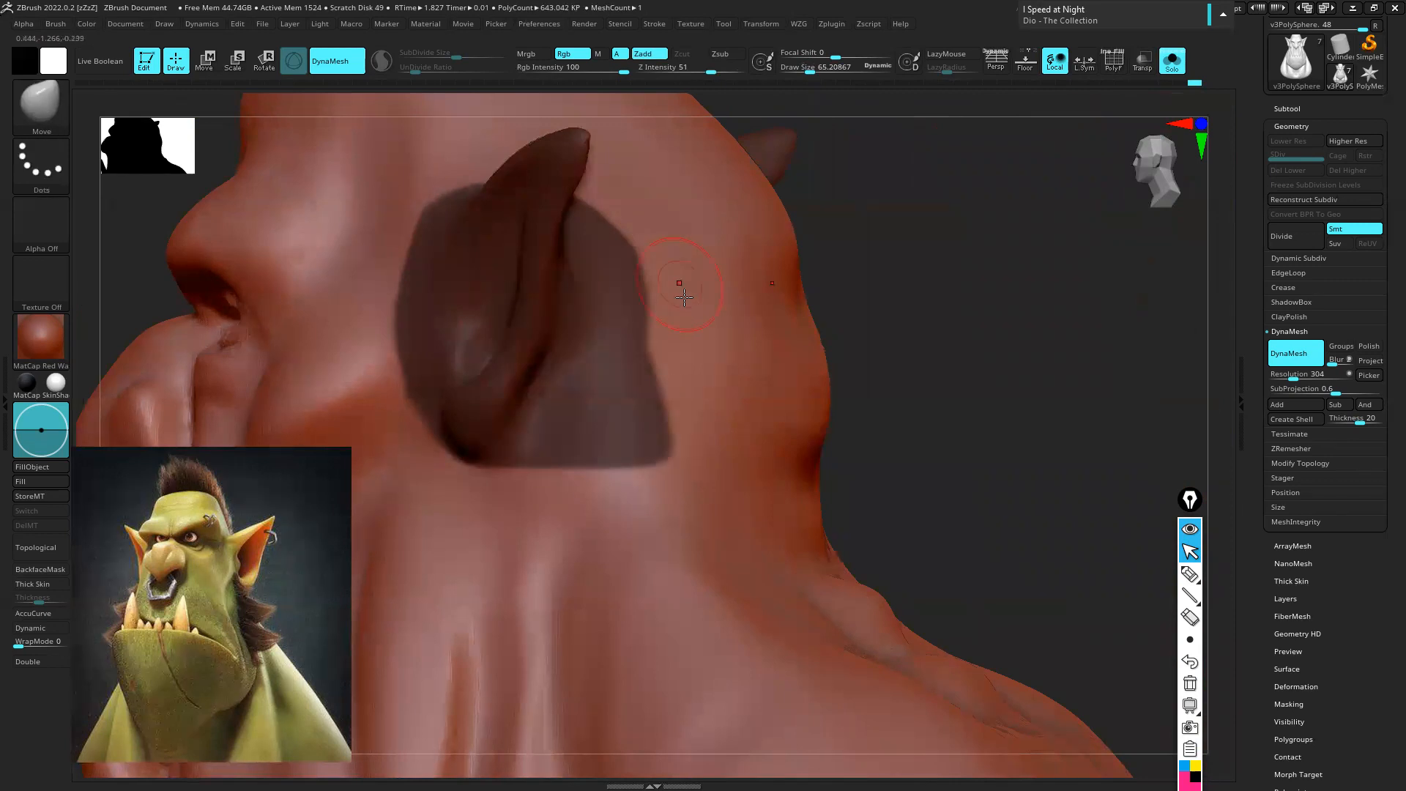
{"action": "right_click_drag", "start_coordinate": [681, 292], "coordinate": [710, 272]}
{"action": "left_click_drag", "start_coordinate": [585, 429], "coordinate": [607, 408], "text": "ctrl+shift"}
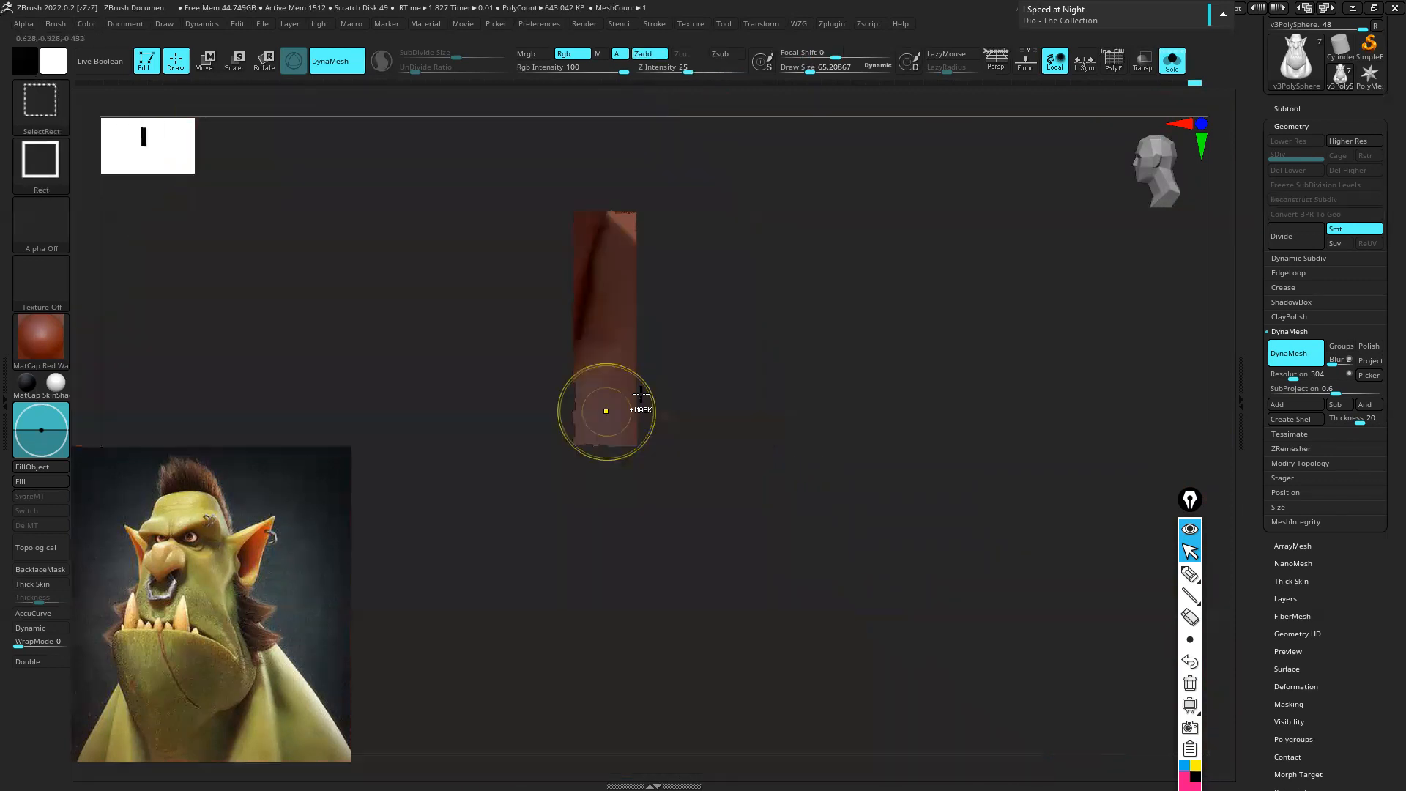
Unhide the rest of the orc mesh so the whole head is visible and select the Move brush
{"action": "left_click", "coordinate": [607, 408], "text": "ctrl+shift"}
{"action": "mouse_move", "coordinate": [643, 215]}
{"action": "left_mouse_down", "text": "ctrl"}
{"action": "mouse_move", "coordinate": [598, 414]}
{"action": "mouse_move", "coordinate": [661, 495]}
{"action": "mouse_move", "coordinate": [707, 238]}
{"action": "mouse_move", "coordinate": [644, 213]}
{"action": "left_mouse_up", "text": "ctrl"}
{"action": "left_click_drag", "start_coordinate": [561, 454], "coordinate": [597, 503], "text": "ctrl"}
{"action": "key", "text": "b"}
{"action": "key", "text": "m"}
{"action": "key", "text": "v"}
Add the area behind the ear's rear edge to the ear mask with a lasso selection
{"action": "right_click_drag", "start_coordinate": [701, 432], "coordinate": [679, 351]}
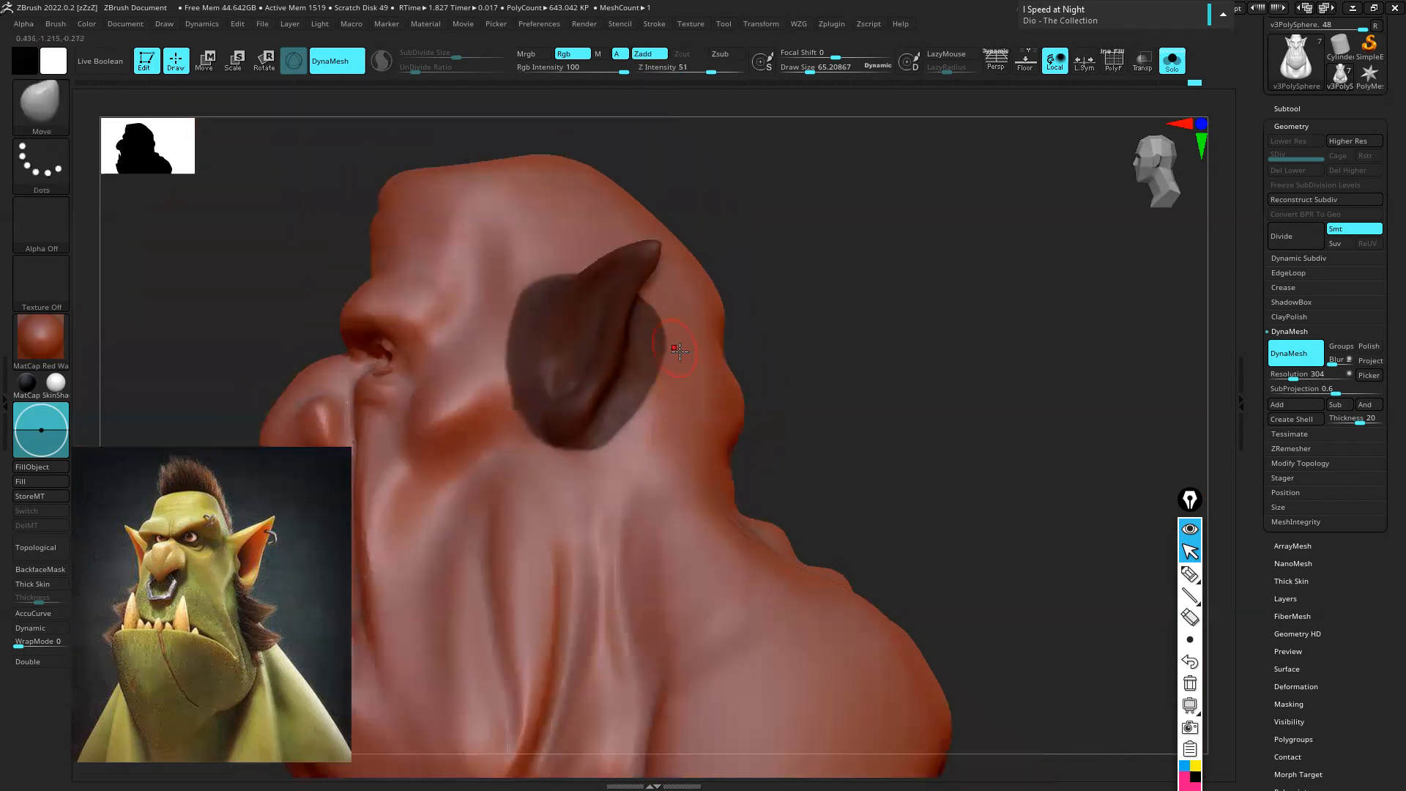
{"action": "key", "text": "ctrl"}
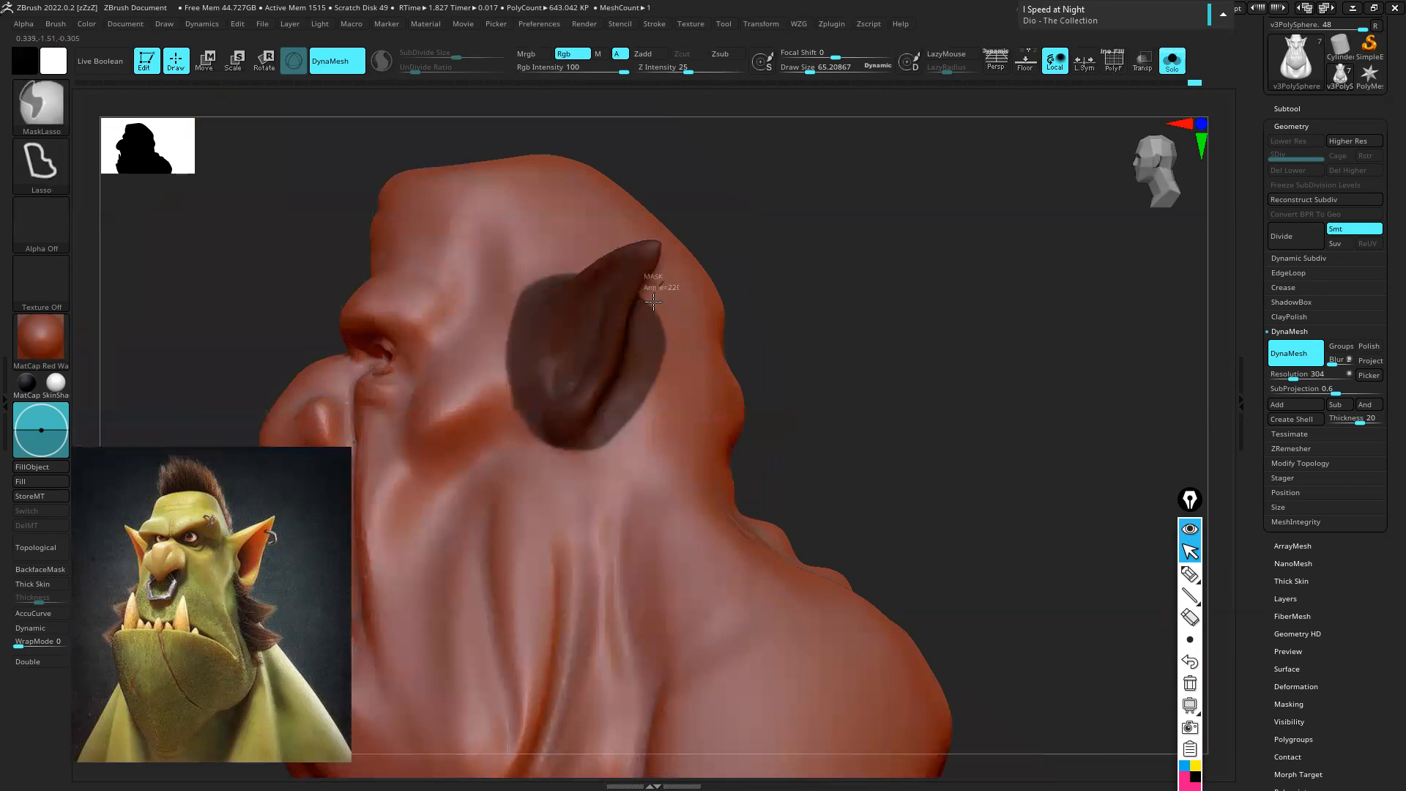
{"action": "left_click_drag", "start_coordinate": [661, 407], "coordinate": [681, 297], "text": "ctrl"}
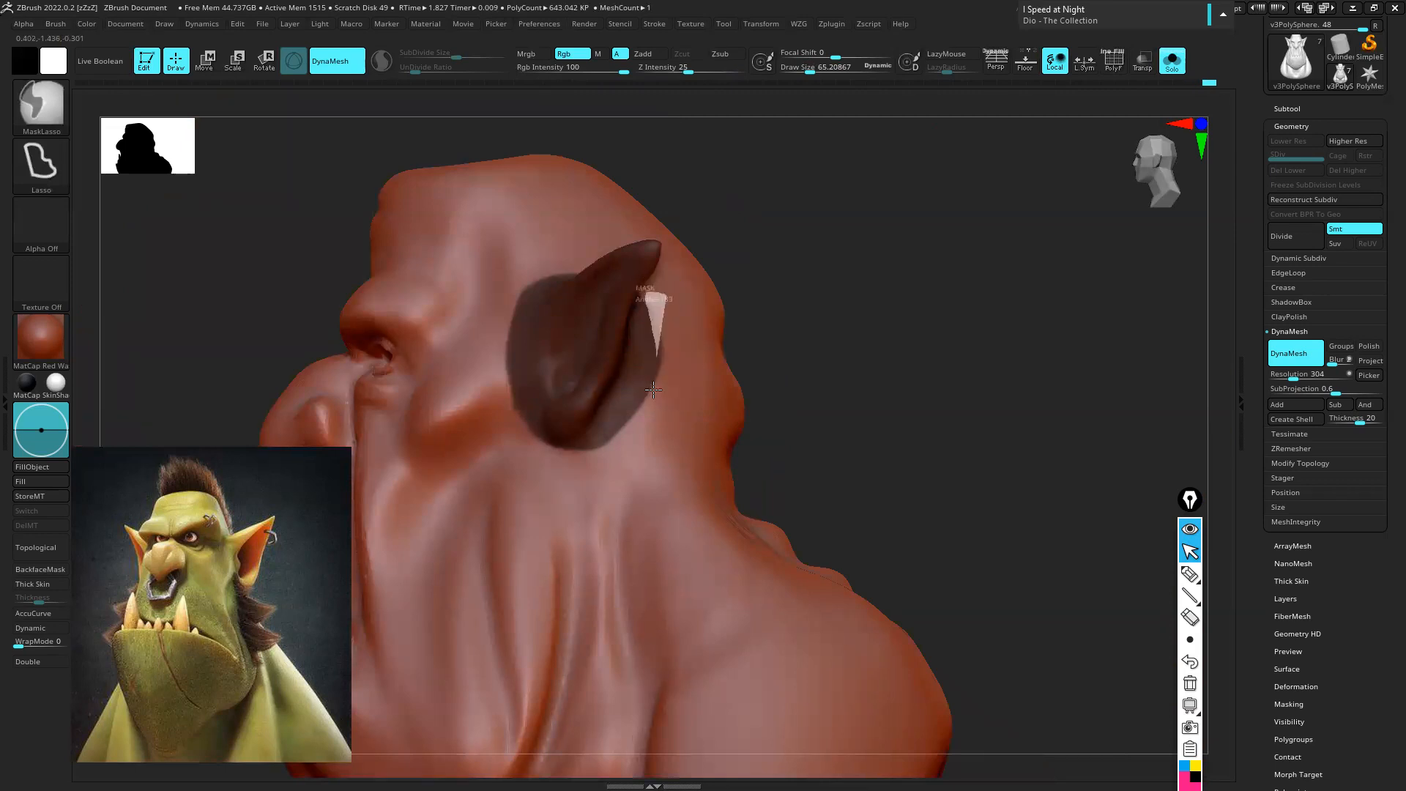
Activate the transform gizmo in a front view of the head and place it on the masked ear
{"action": "mouse_move", "coordinate": [635, 422]}
{"action": "right_mouse_down"}
{"action": "mouse_move", "coordinate": [691, 440]}
{"action": "mouse_move", "coordinate": [750, 362]}
{"action": "right_mouse_up"}
{"action": "key", "text": "w"}
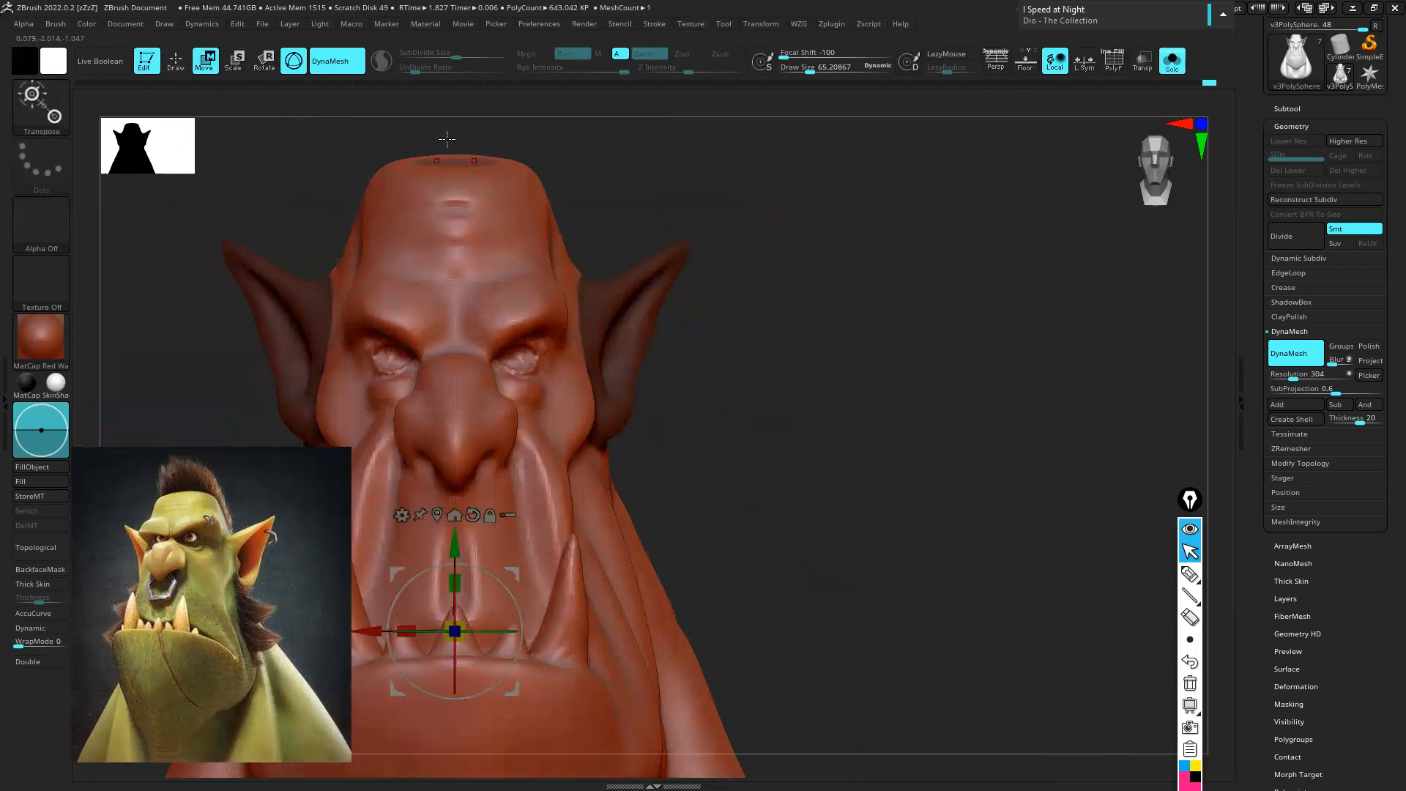
{"action": "left_click_drag", "start_coordinate": [454, 631], "coordinate": [613, 346], "text": "alt"}
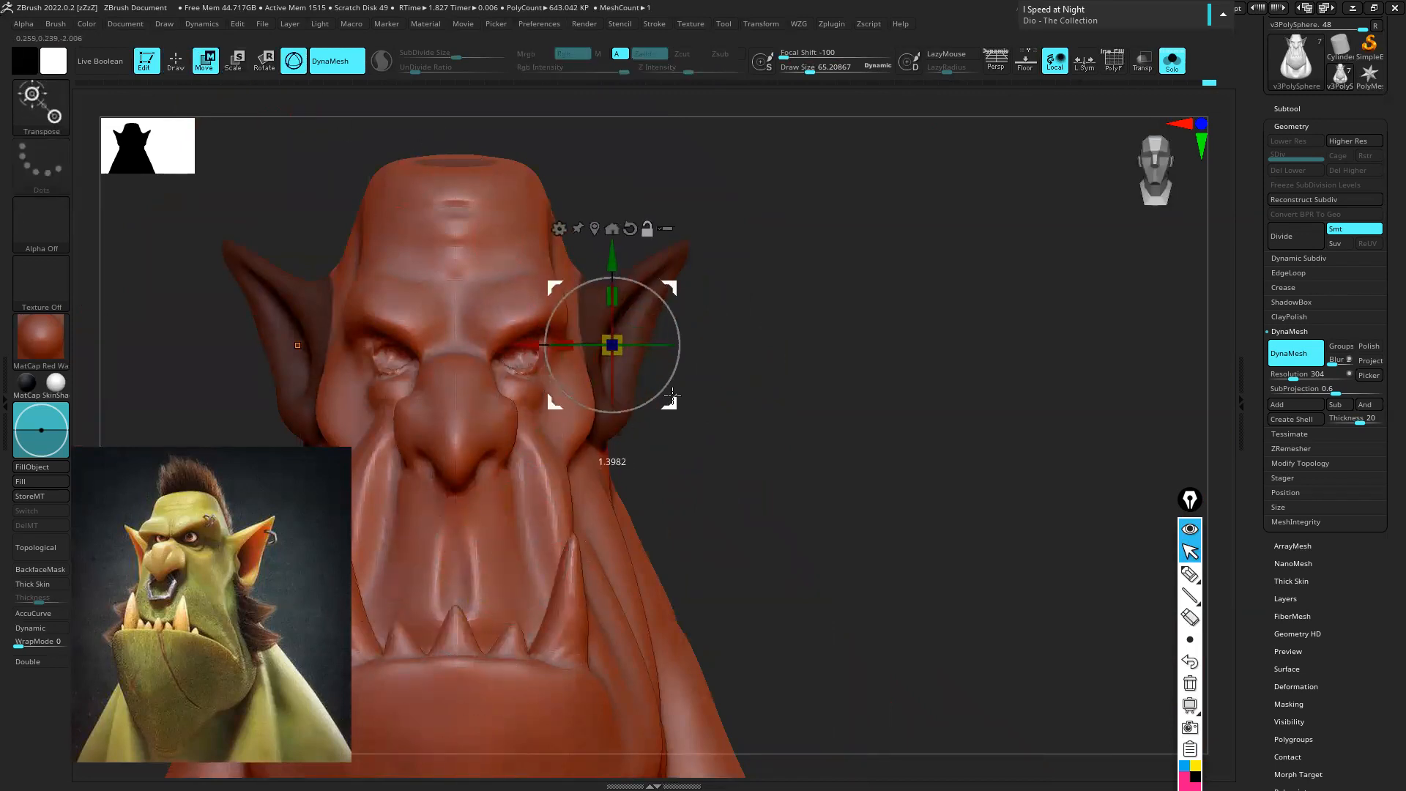
Try rotating the mesh about the ear, undo it, and invert the mask so only the ears are editable
{"action": "left_click_drag", "start_coordinate": [676, 310], "coordinate": [659, 287]}
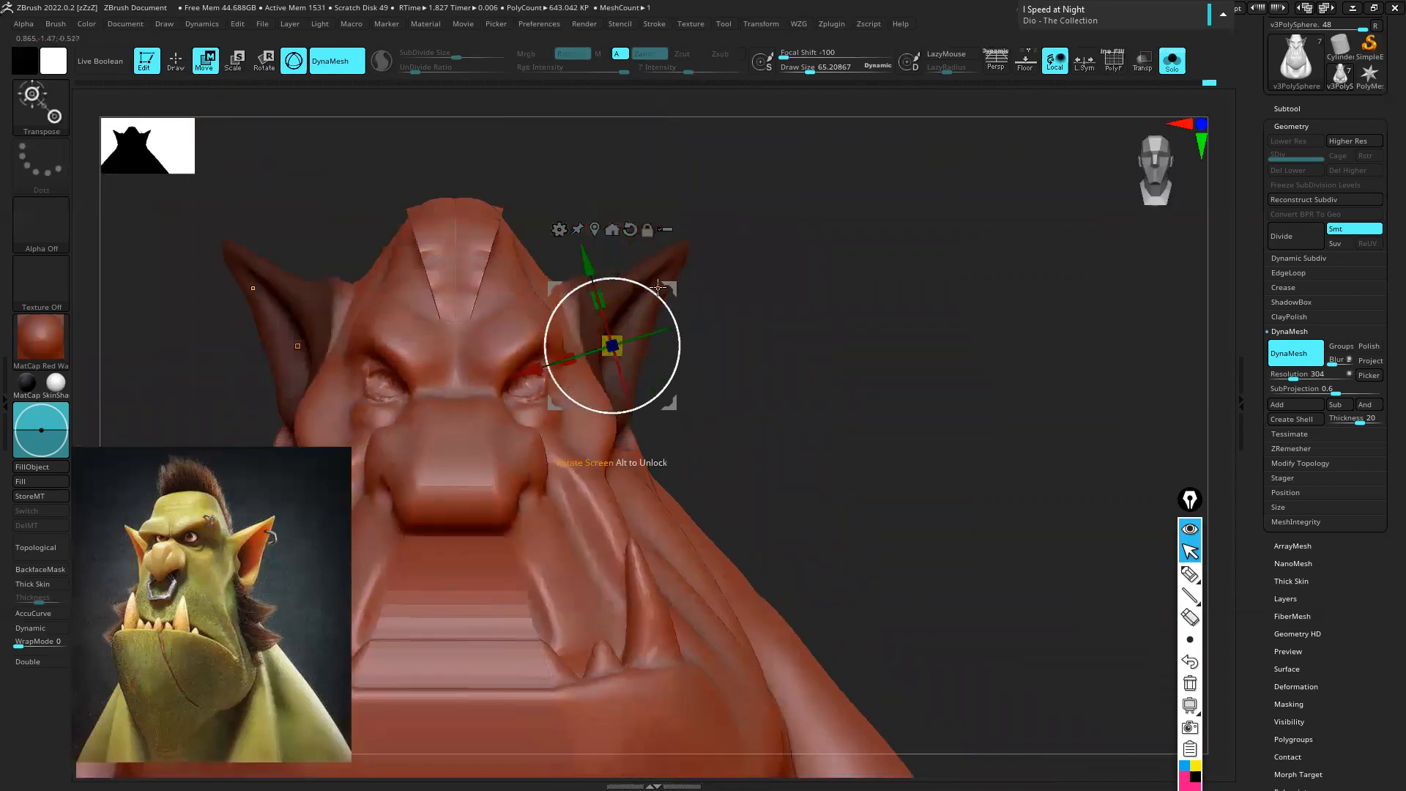
{"action": "key", "text": "ctrl+z"}
{"action": "mouse_move", "coordinate": [748, 301]}
{"action": "left_mouse_down"}
{"action": "mouse_move", "coordinate": [772, 310]}
{"action": "mouse_move", "coordinate": [737, 304]}
{"action": "mouse_move", "coordinate": [745, 286]}
{"action": "mouse_move", "coordinate": [806, 279]}
{"action": "mouse_move", "coordinate": [785, 276]}
{"action": "mouse_move", "coordinate": [713, 361]}
{"action": "mouse_move", "coordinate": [777, 315]}
{"action": "mouse_move", "coordinate": [848, 298]}
{"action": "left_mouse_up"}
{"action": "mouse_move", "coordinate": [606, 287]}
{"action": "left_mouse_down"}
{"action": "mouse_move", "coordinate": [599, 326]}
{"action": "mouse_move", "coordinate": [575, 306]}
{"action": "mouse_move", "coordinate": [602, 311]}
{"action": "left_mouse_up"}
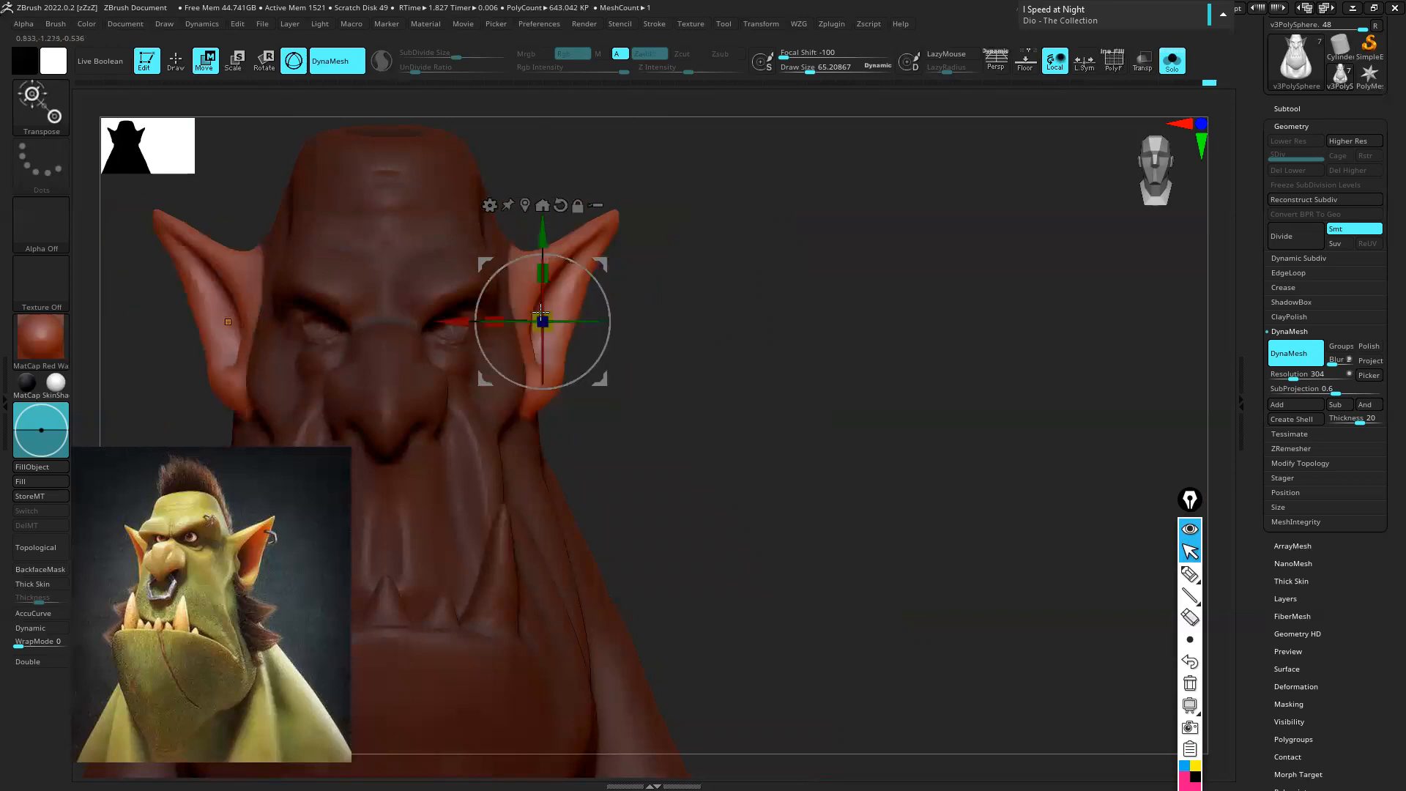
Try moving the unmasked ears sideways with the gizmo, undo the move, and return to Draw mode
{"action": "left_click_drag", "start_coordinate": [465, 318], "coordinate": [538, 315]}
{"action": "key", "text": "ctrl+z"}
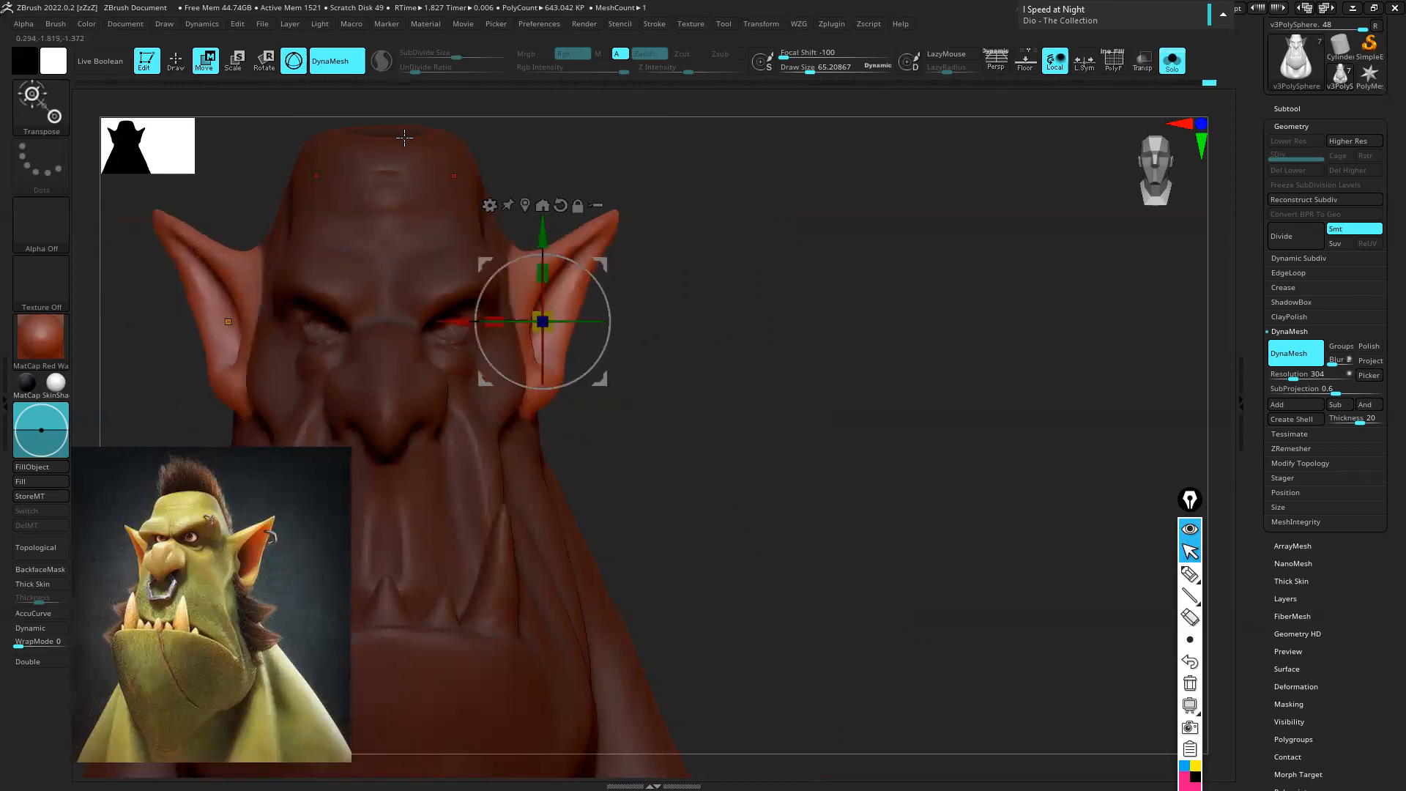
{"action": "left_click", "coordinate": [176, 61]}
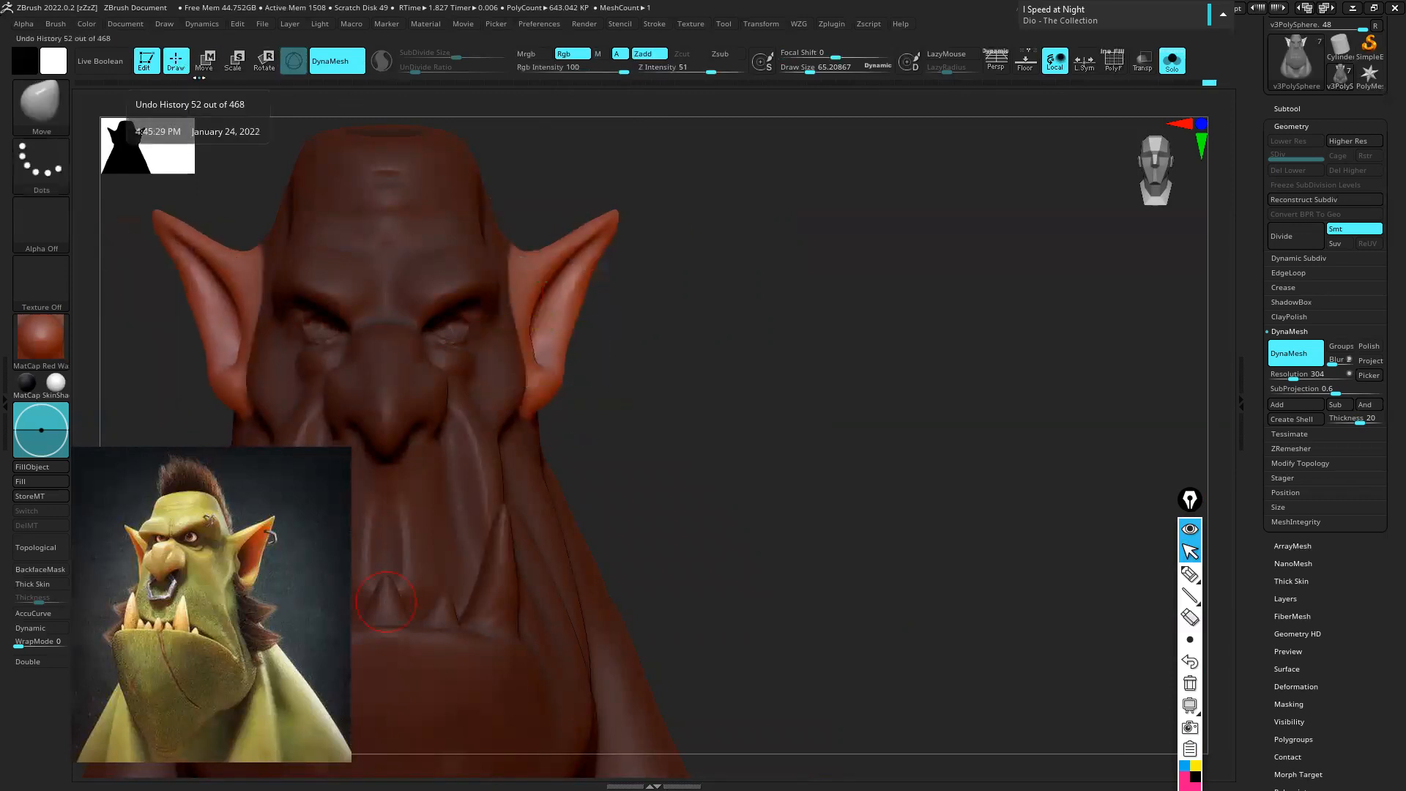
Try rotating the unmasked ear about 32 degrees with the gizmo, undo it, and return to Draw mode
{"action": "left_click_drag", "start_coordinate": [665, 333], "coordinate": [528, 268]}
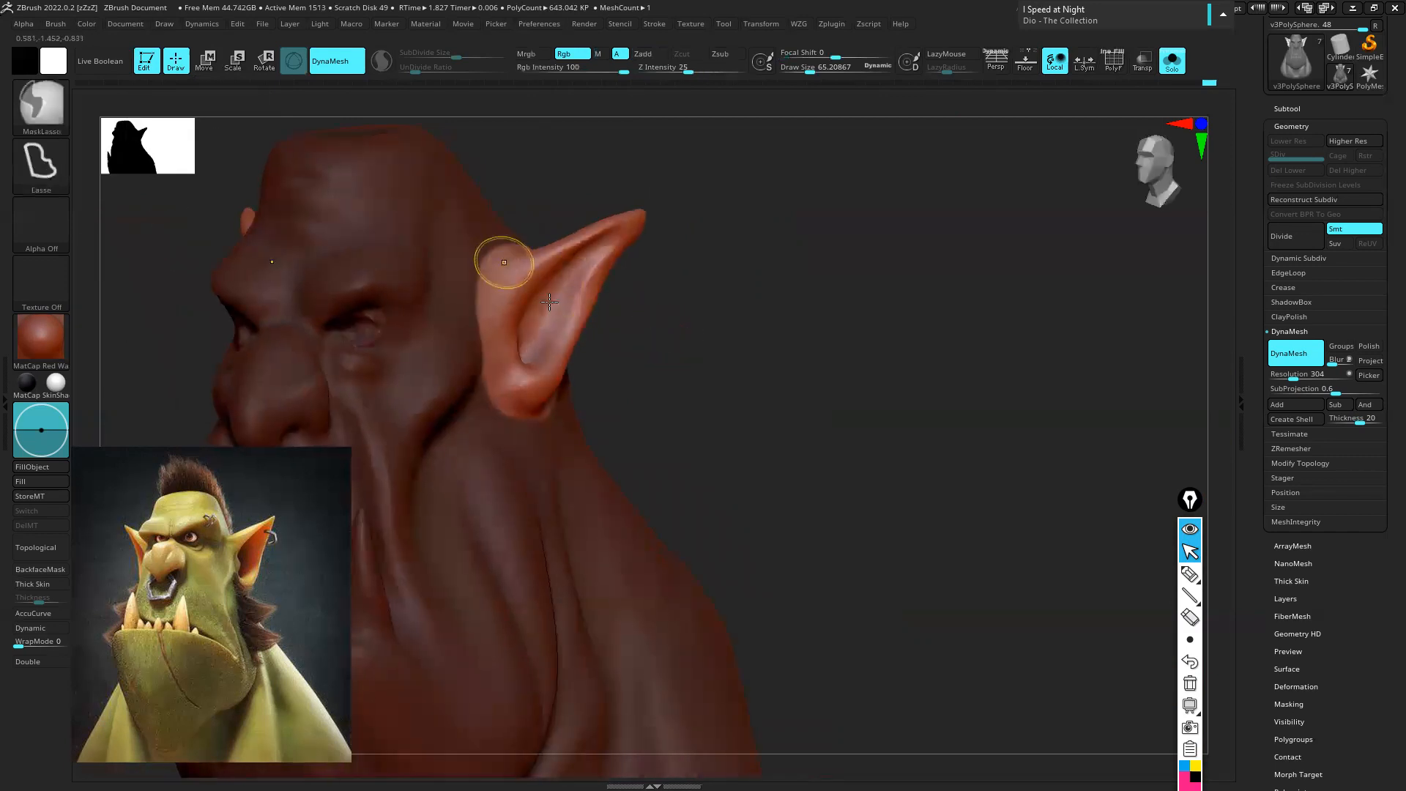
{"action": "scroll", "coordinate": [503, 257], "scroll_direction": "up", "scroll_amount": 5}
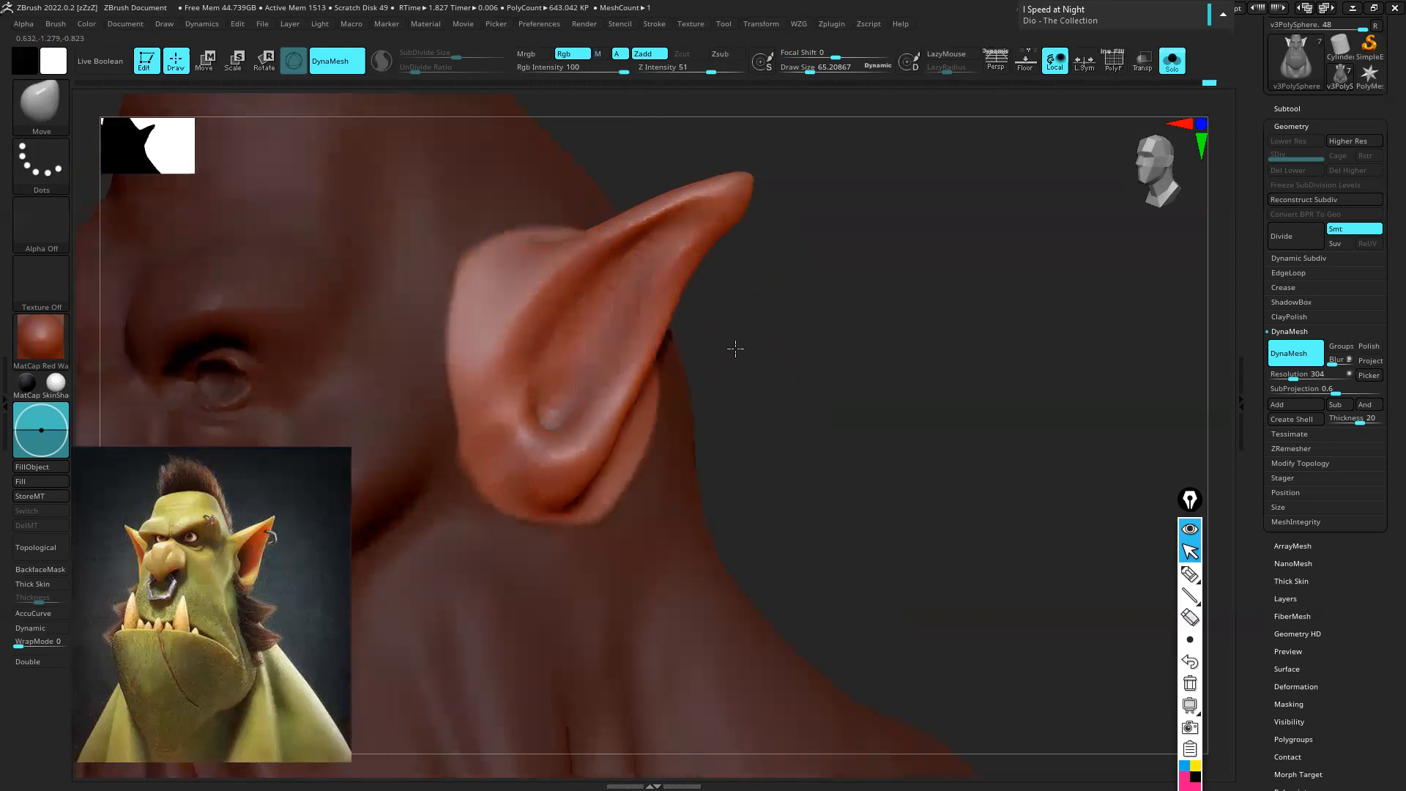
{"action": "mouse_move", "coordinate": [644, 336]}
{"action": "right_mouse_down"}
{"action": "mouse_move", "coordinate": [543, 251]}
{"action": "mouse_move", "coordinate": [599, 196]}
{"action": "right_mouse_up"}
{"action": "key", "text": "w"}
{"action": "left_click_drag", "start_coordinate": [606, 252], "coordinate": [629, 274]}
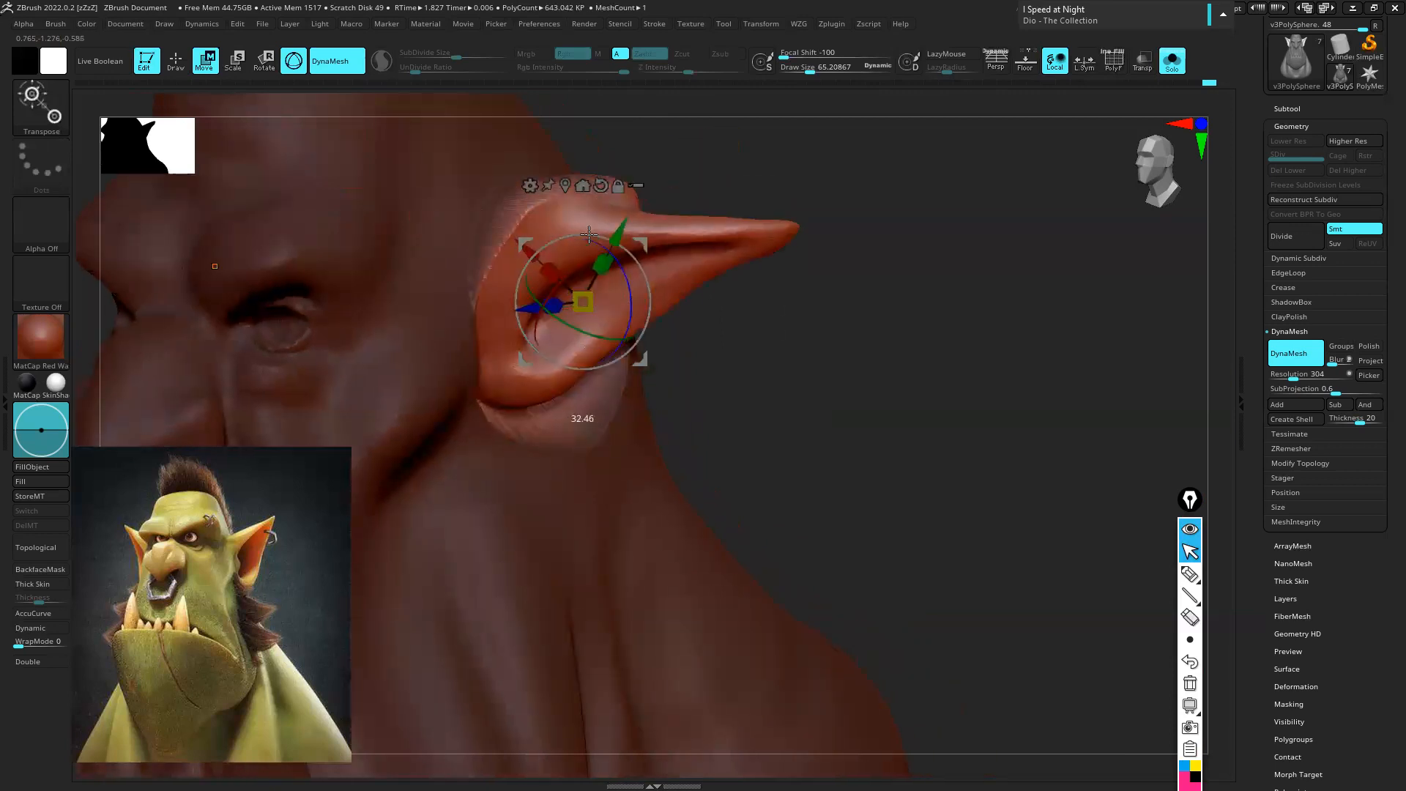
{"action": "right_click_drag", "start_coordinate": [628, 274], "coordinate": [559, 187], "text": "ctrl"}
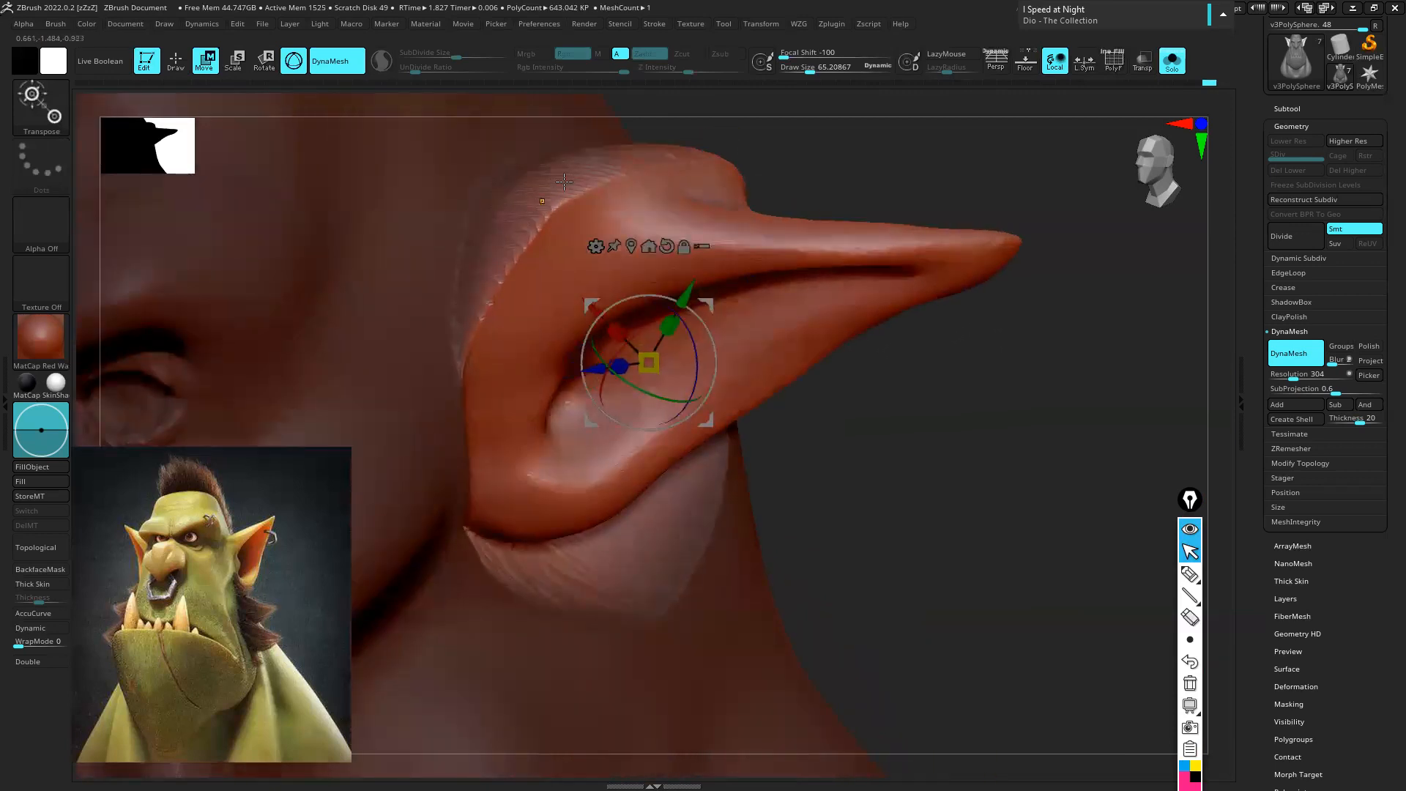
{"action": "key", "text": "ctrl+z"}
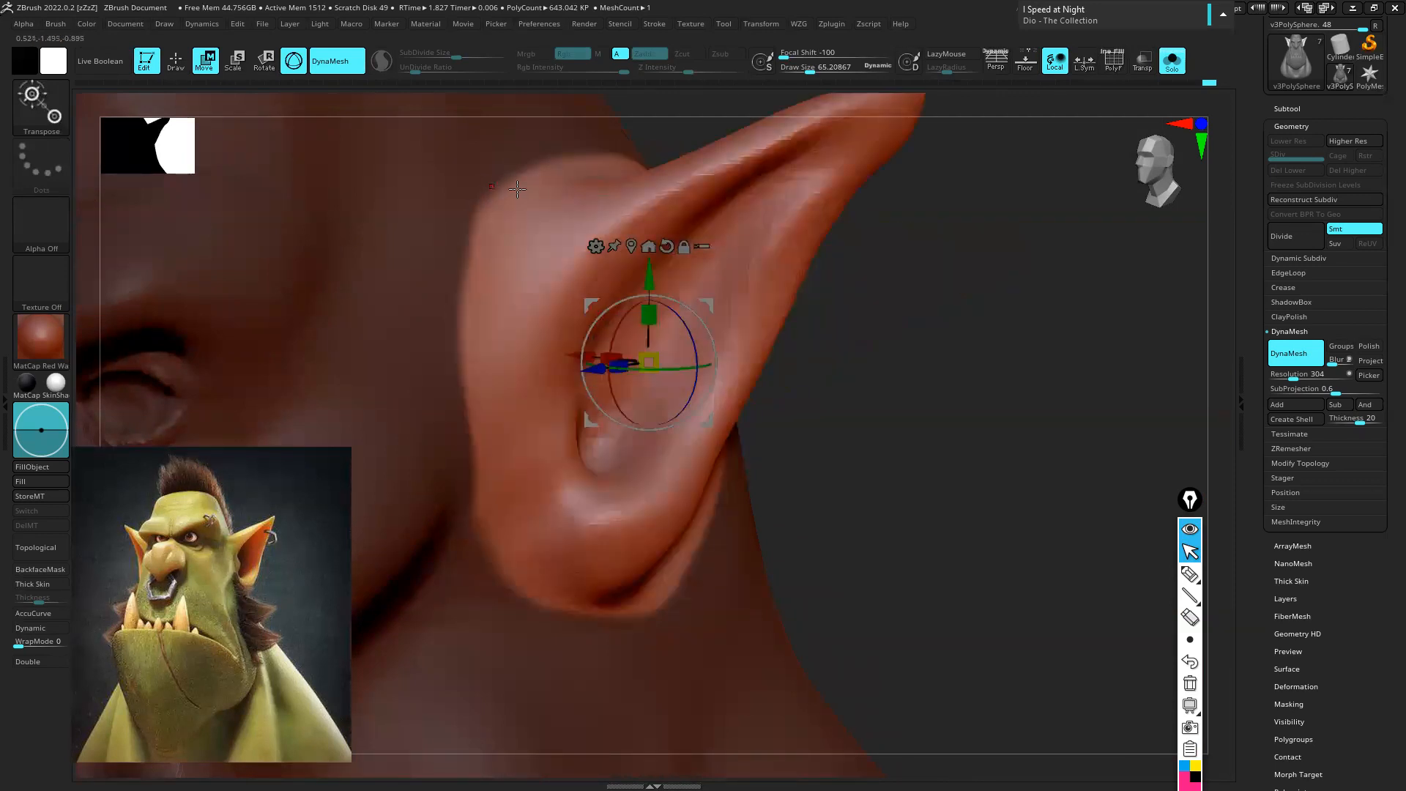
{"action": "left_click_drag", "start_coordinate": [685, 321], "coordinate": [687, 323]}
{"action": "left_click", "coordinate": [175, 60]}
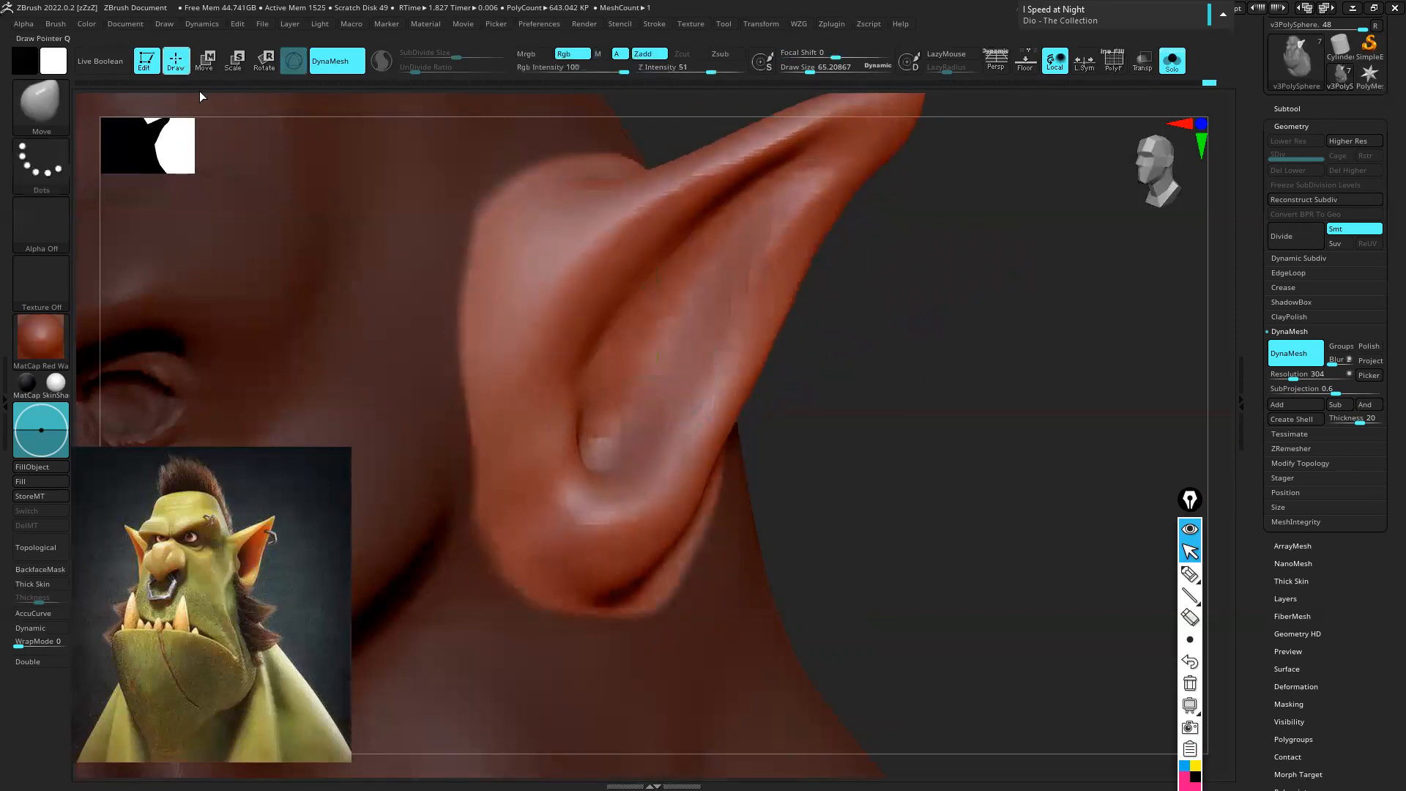
Blur the mask border around the ear to create a soft transition into the head
{"action": "key", "text": "ctrl"}
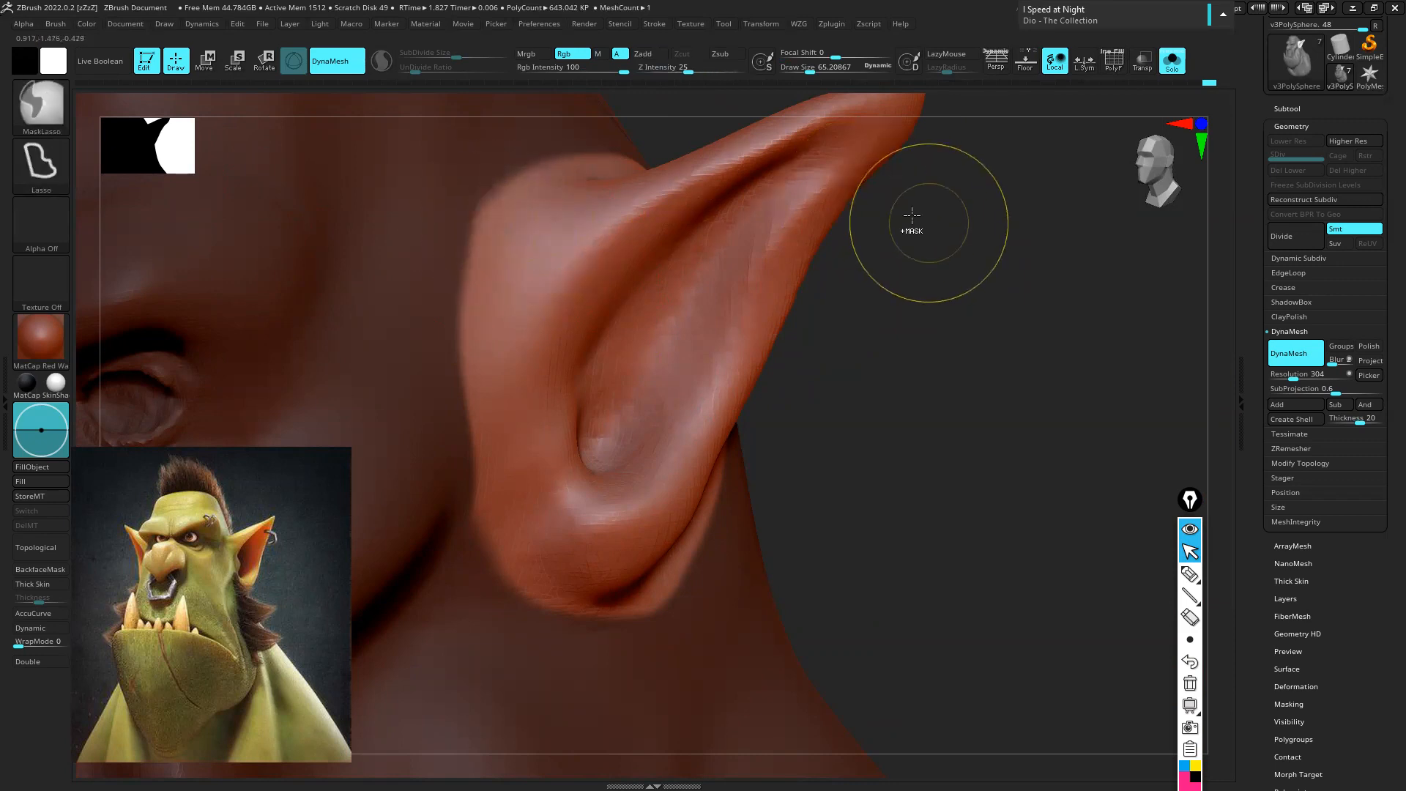
{"action": "right_click_drag", "start_coordinate": [478, 196], "coordinate": [514, 208], "text": "ctrl"}
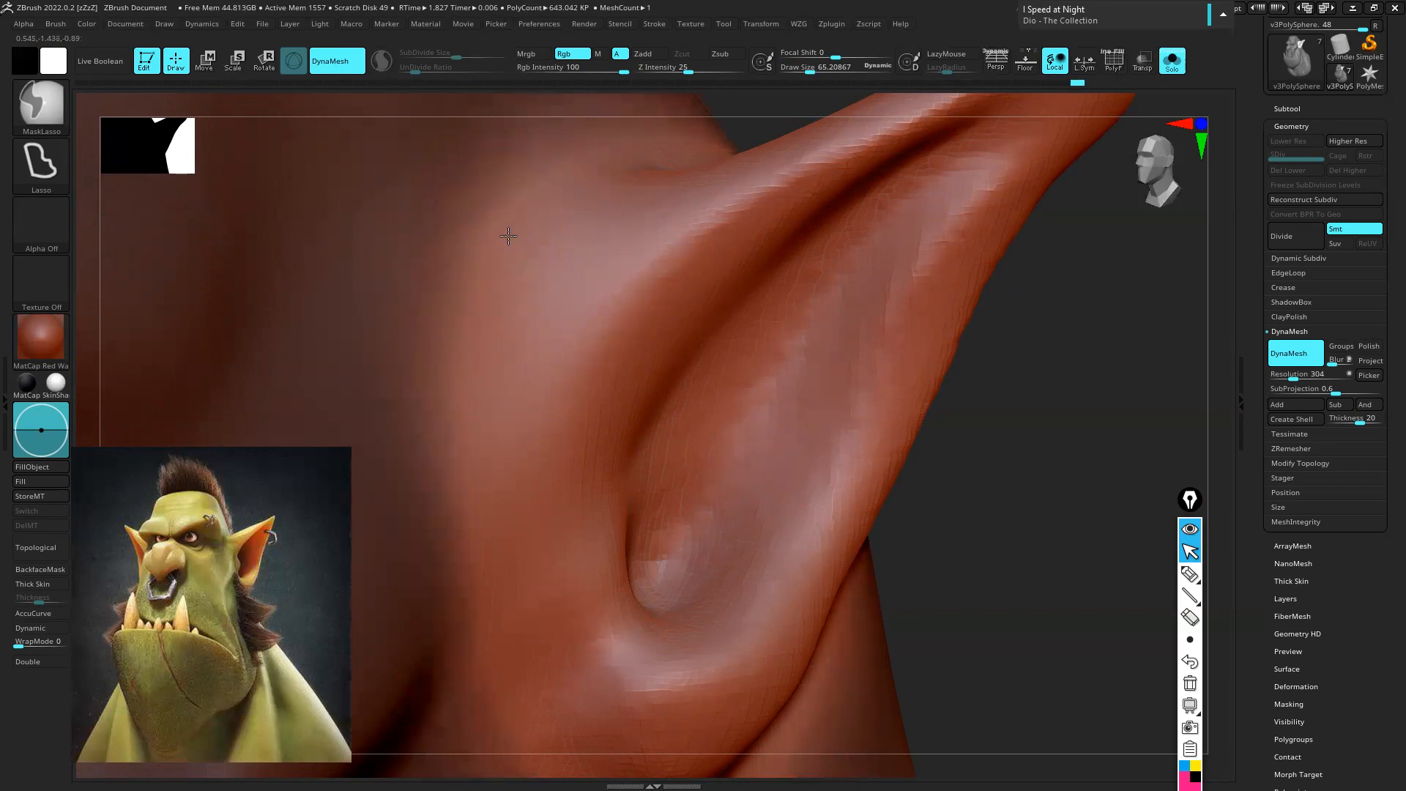
{"action": "left_click", "coordinate": [504, 241], "text": "ctrl"}
{"action": "left_click", "coordinate": [505, 242], "text": "ctrl"}
{"action": "right_click_drag", "start_coordinate": [663, 277], "coordinate": [665, 211], "text": "ctrl"}
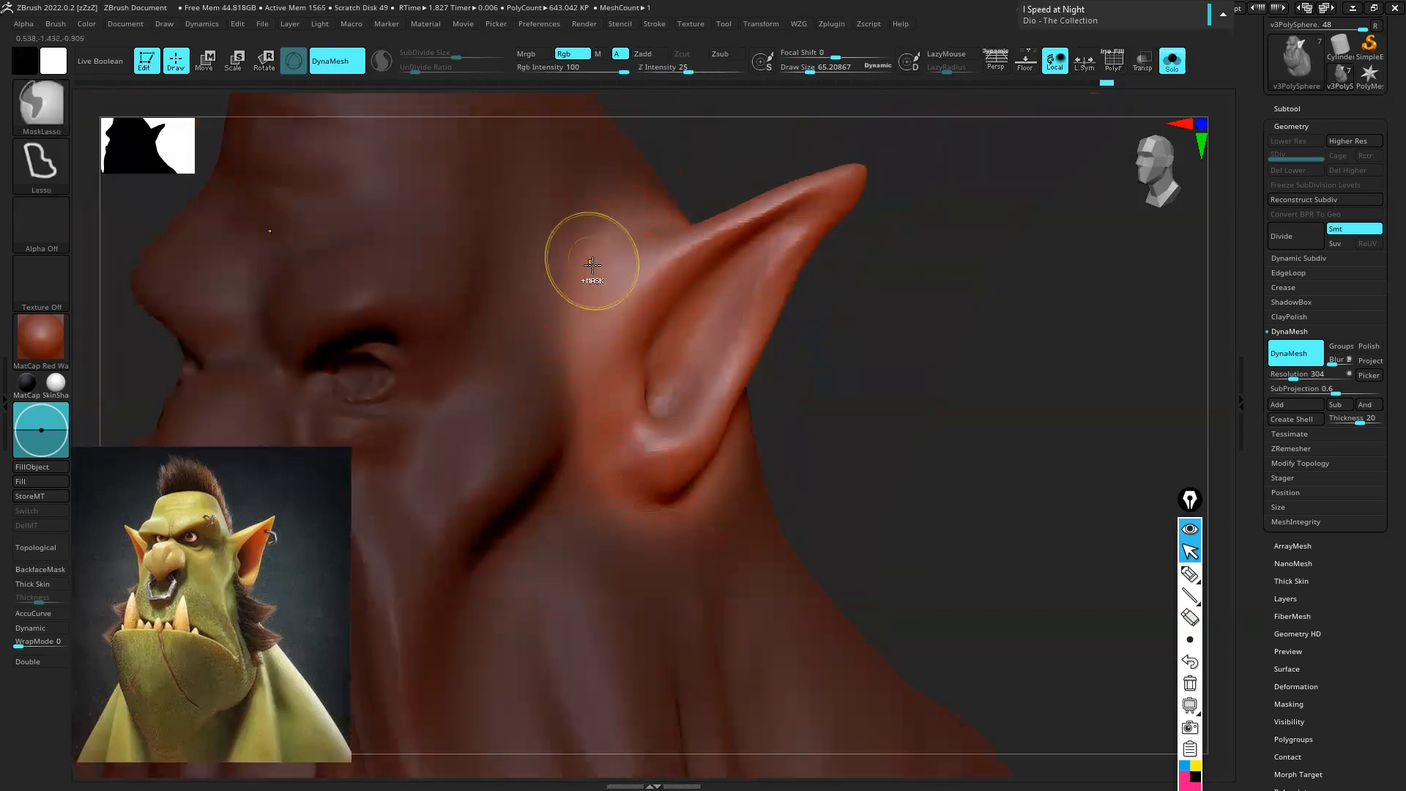
Try rotating and reshaping the softly masked ears with the gizmo so they flare out from the head, and return to Draw mode
{"action": "key", "text": "r"}
{"action": "mouse_move", "coordinate": [730, 330]}
{"action": "left_mouse_down"}
{"action": "mouse_move", "coordinate": [751, 334]}
{"action": "mouse_move", "coordinate": [752, 303]}
{"action": "mouse_move", "coordinate": [742, 328]}
{"action": "mouse_move", "coordinate": [734, 302]}
{"action": "mouse_move", "coordinate": [740, 313]}
{"action": "left_mouse_up"}
{"action": "left_click_drag", "start_coordinate": [858, 297], "coordinate": [729, 296]}
{"action": "left_click_drag", "start_coordinate": [895, 328], "coordinate": [878, 326]}
{"action": "left_click_drag", "start_coordinate": [747, 405], "coordinate": [801, 366]}
{"action": "right_click_drag", "start_coordinate": [813, 370], "coordinate": [830, 312], "text": "ctrl"}
{"action": "left_click", "coordinate": [176, 61]}
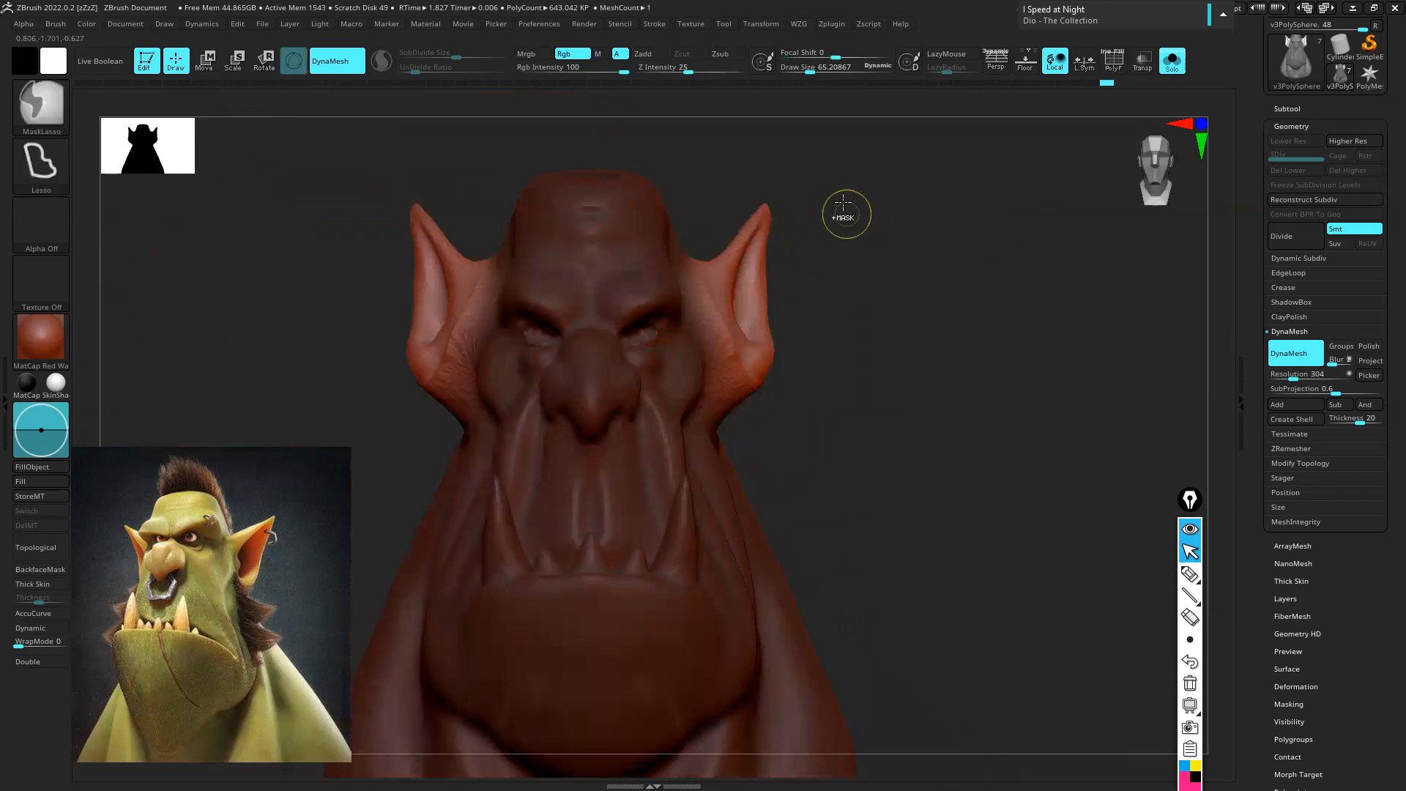
Undo the ear transformations and clear the mask from the head
{"action": "left_click_drag", "start_coordinate": [929, 268], "coordinate": [898, 254], "text": "ctrl"}
{"action": "mouse_move", "coordinate": [883, 325]}
{"action": "right_mouse_down"}
{"action": "mouse_move", "coordinate": [842, 311]}
{"action": "mouse_move", "coordinate": [934, 307]}
{"action": "right_mouse_up"}
{"action": "key", "text": "ctrl+z"}
{"action": "key", "text": "ctrl+z"}
{"action": "key", "text": "ctrl+z"}
{"action": "key", "text": "ctrl+z"}
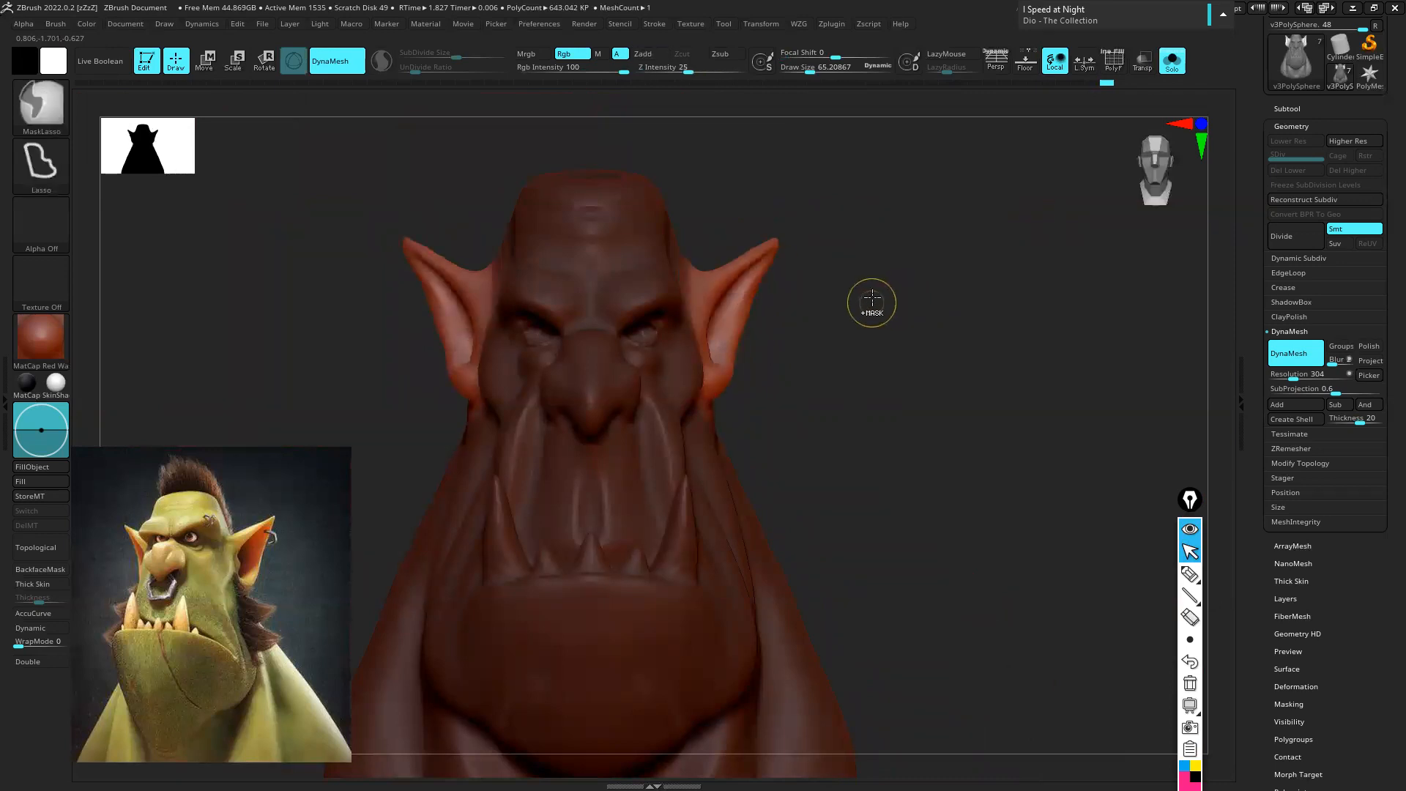
{"action": "left_click_drag", "start_coordinate": [872, 303], "coordinate": [851, 367], "text": "ctrl"}
Mask a small oval patch on the side of the forehead with the mask lasso
{"action": "right_click_drag", "start_coordinate": [863, 273], "coordinate": [757, 289]}
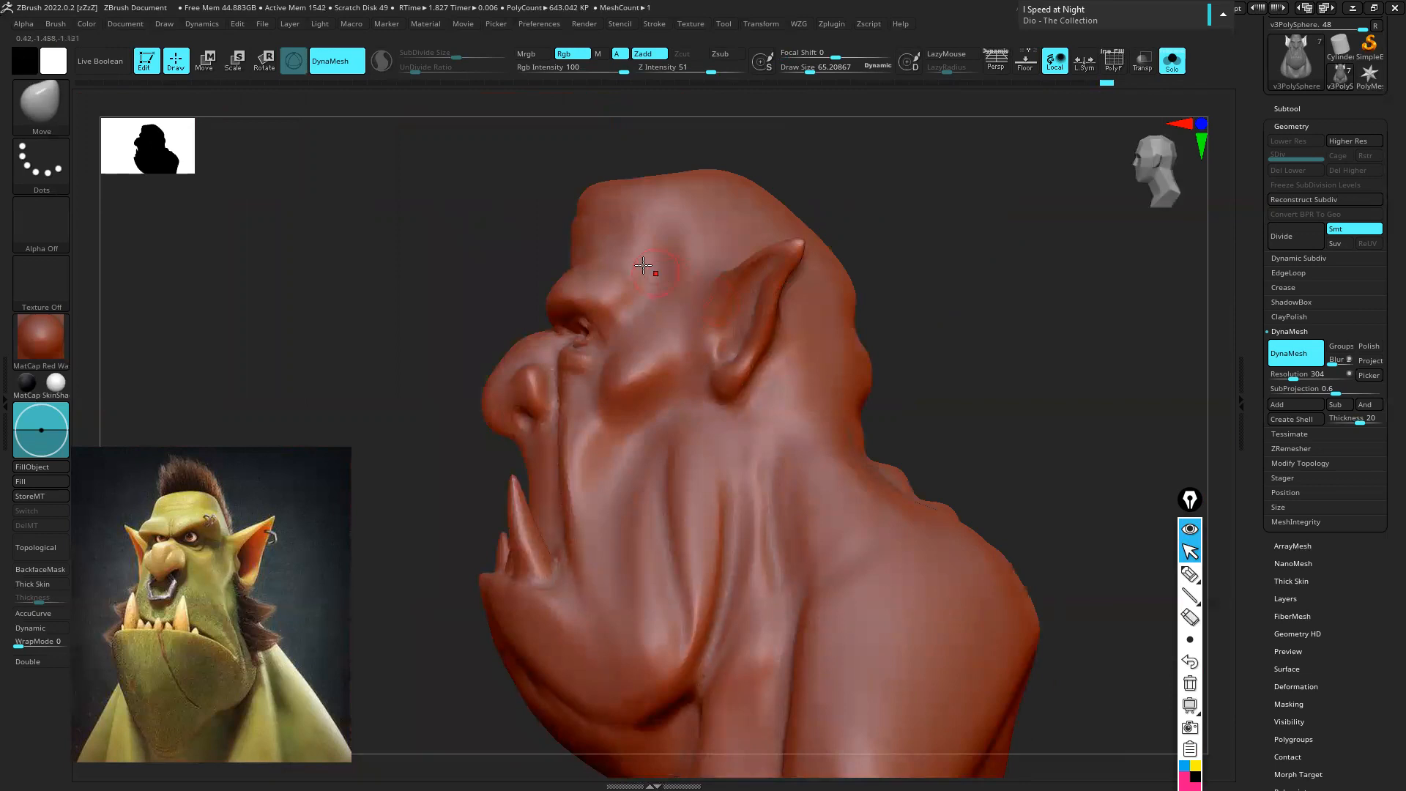
{"action": "right_click_drag", "start_coordinate": [644, 251], "coordinate": [691, 226], "text": "ctrl"}
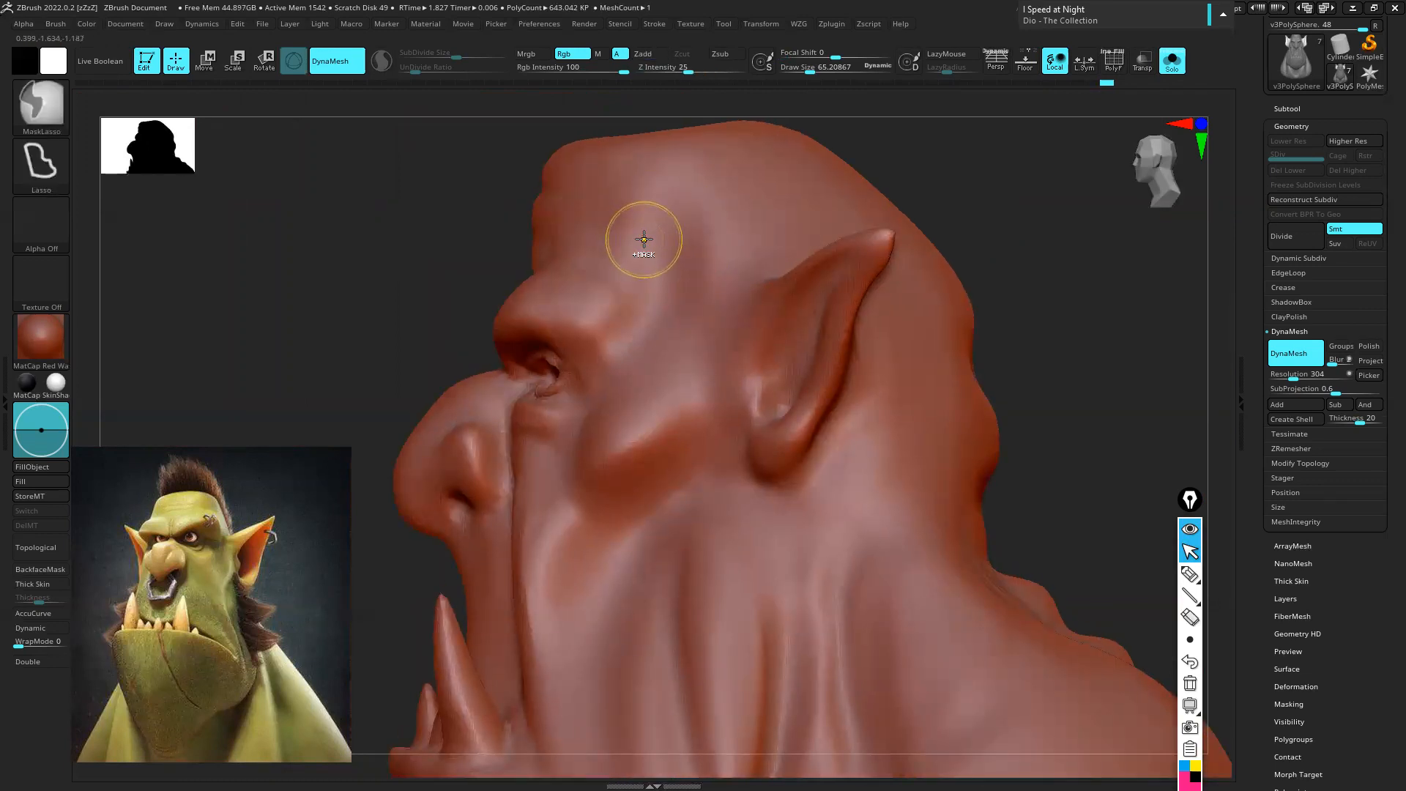
{"action": "mouse_move", "coordinate": [659, 189]}
{"action": "left_mouse_down", "text": "ctrl"}
{"action": "mouse_move", "coordinate": [681, 219]}
{"action": "mouse_move", "coordinate": [658, 179]}
{"action": "mouse_move", "coordinate": [665, 254]}
{"action": "mouse_move", "coordinate": [676, 184]}
{"action": "left_mouse_up", "text": "ctrl"}
{"action": "key", "text": "ctrl+z"}
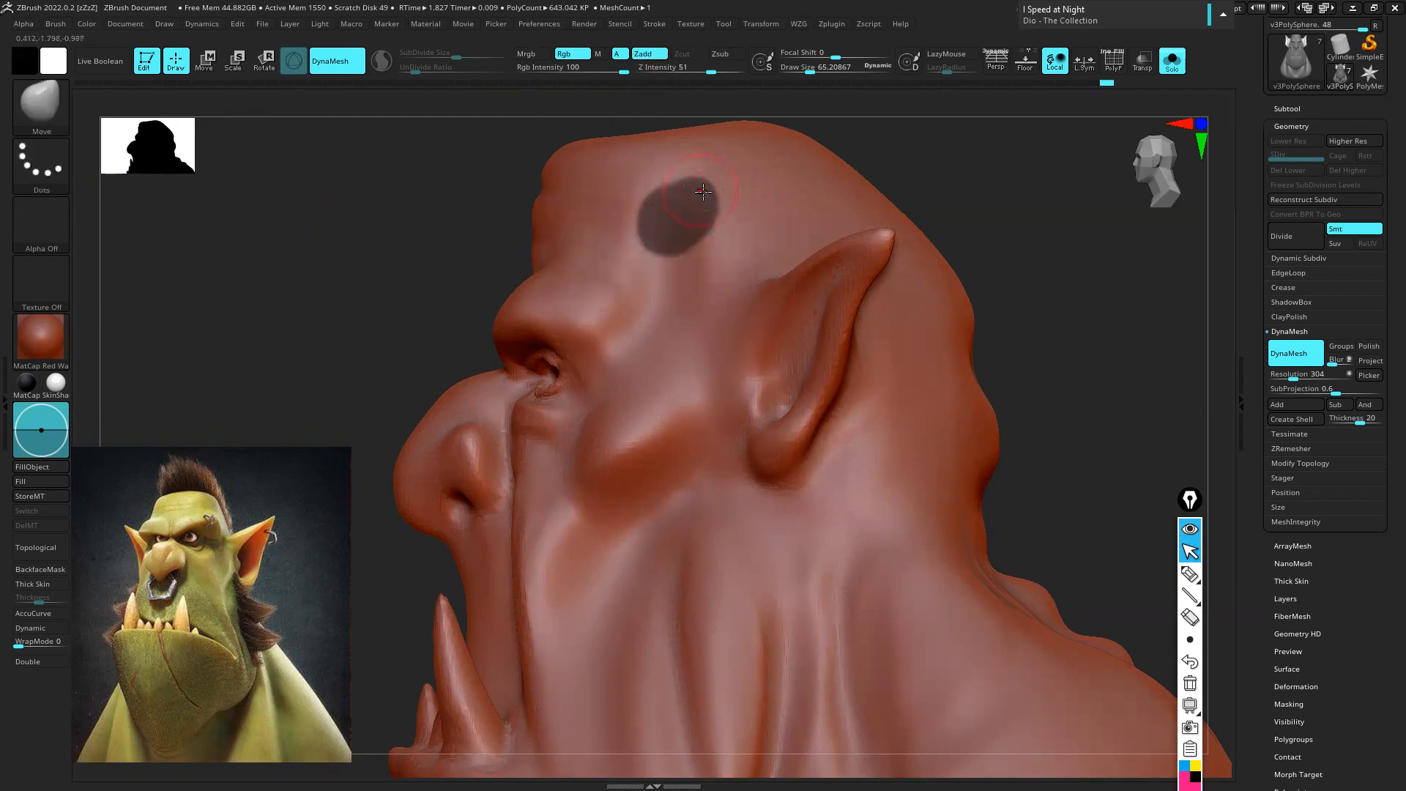
Invert the mask repeatedly, ending with only the patch on the side of the forehead masked
{"action": "left_click_drag", "start_coordinate": [865, 190], "coordinate": [809, 163]}
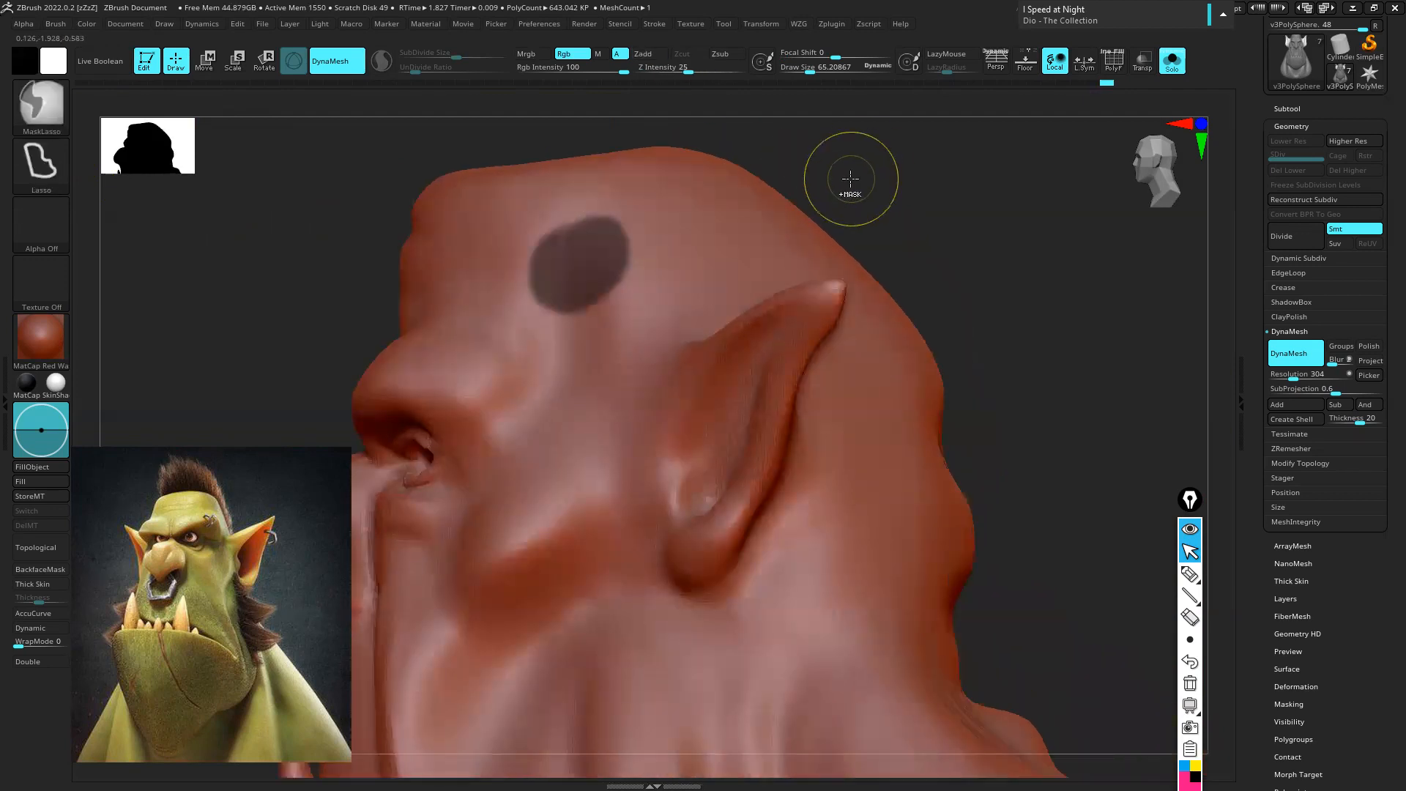
{"action": "left_click", "coordinate": [846, 171], "text": "ctrl"}
{"action": "left_click", "coordinate": [847, 171], "text": "ctrl"}
{"action": "left_click", "coordinate": [847, 172], "text": "ctrl"}
{"action": "left_click", "coordinate": [848, 170], "text": "ctrl"}
{"action": "left_click", "coordinate": [848, 171], "text": "ctrl"}
{"action": "left_click", "coordinate": [847, 171], "text": "ctrl"}
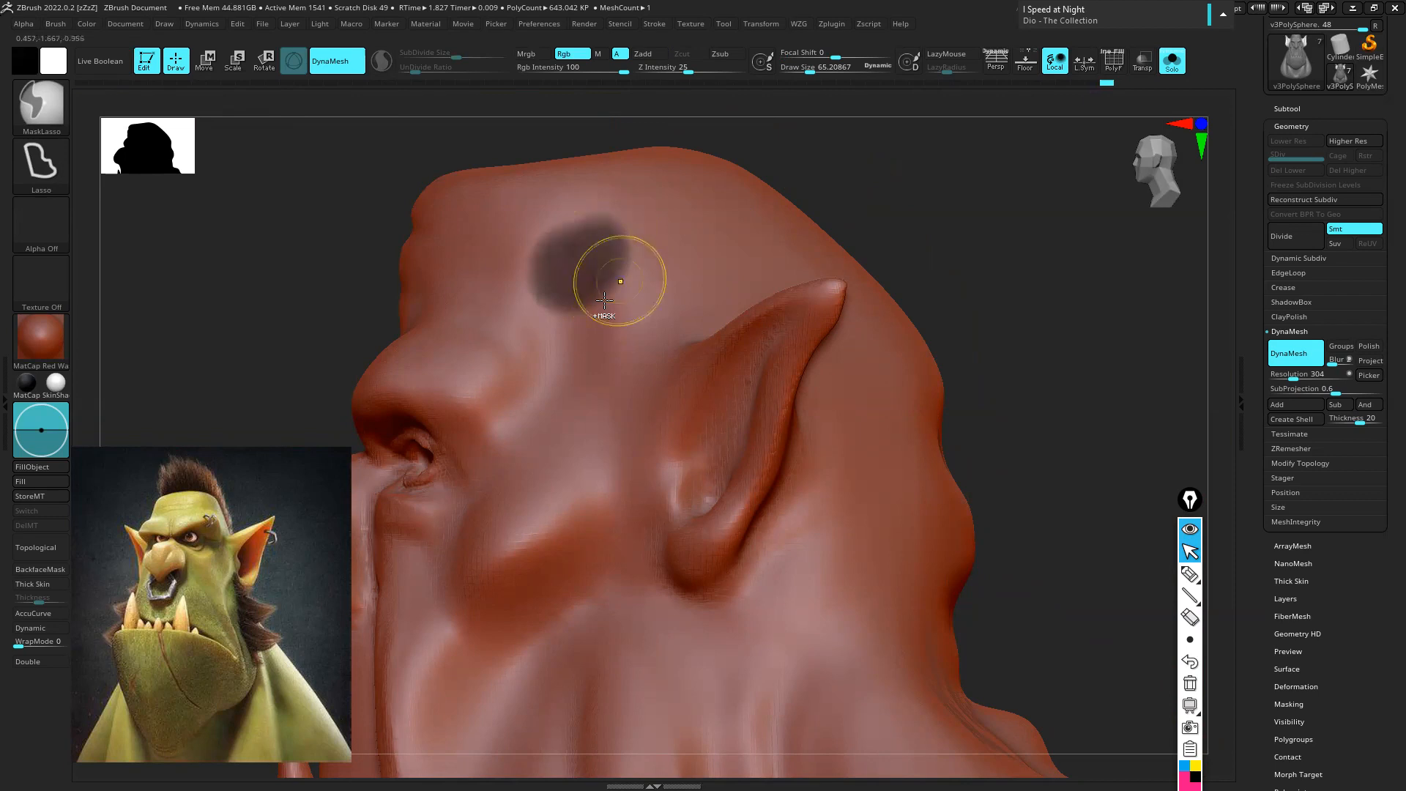
Blur the edge of the forehead mask patch and sharpen it again
{"action": "scroll", "coordinate": [615, 289], "scroll_direction": "up", "scroll_amount": 3}
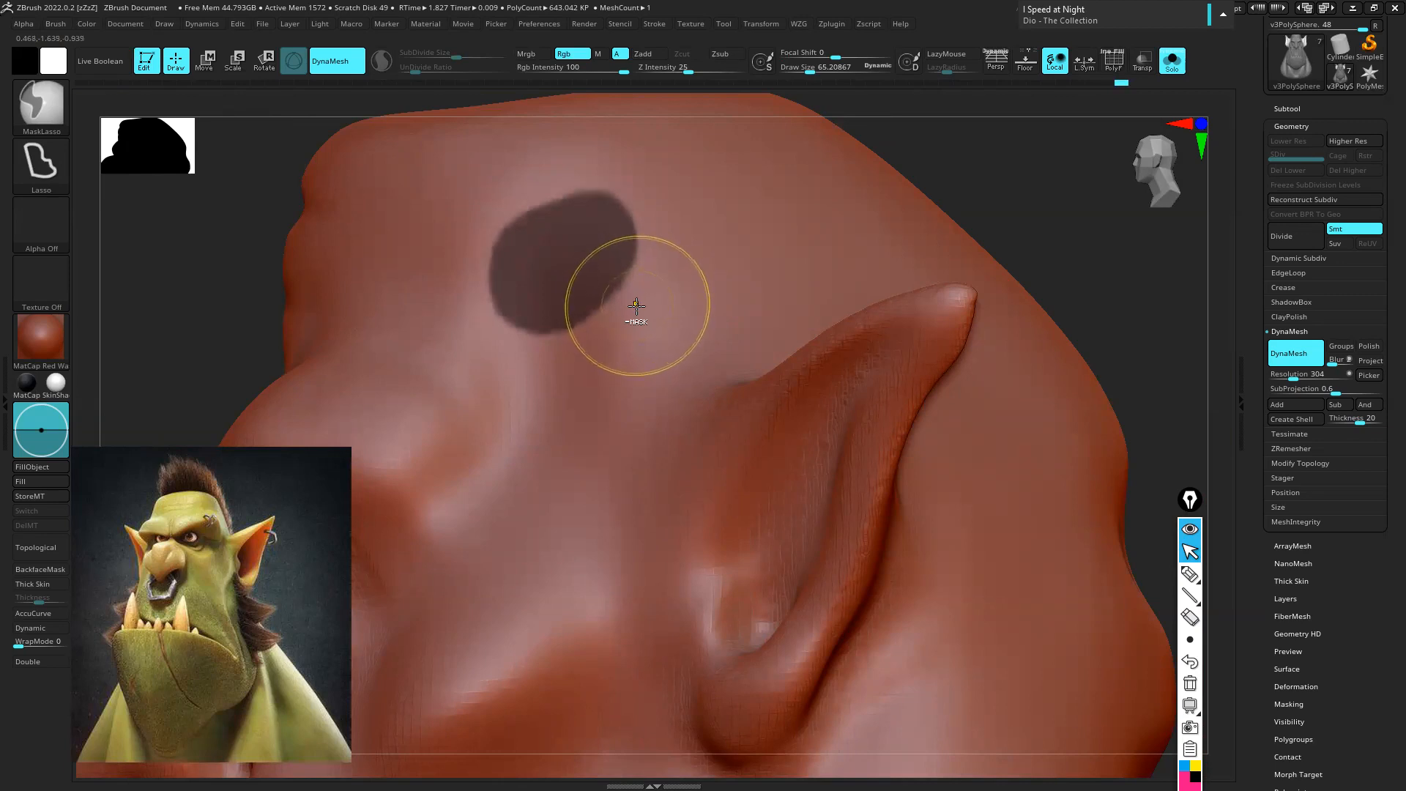
{"action": "left_click", "coordinate": [636, 305], "text": "ctrl"}
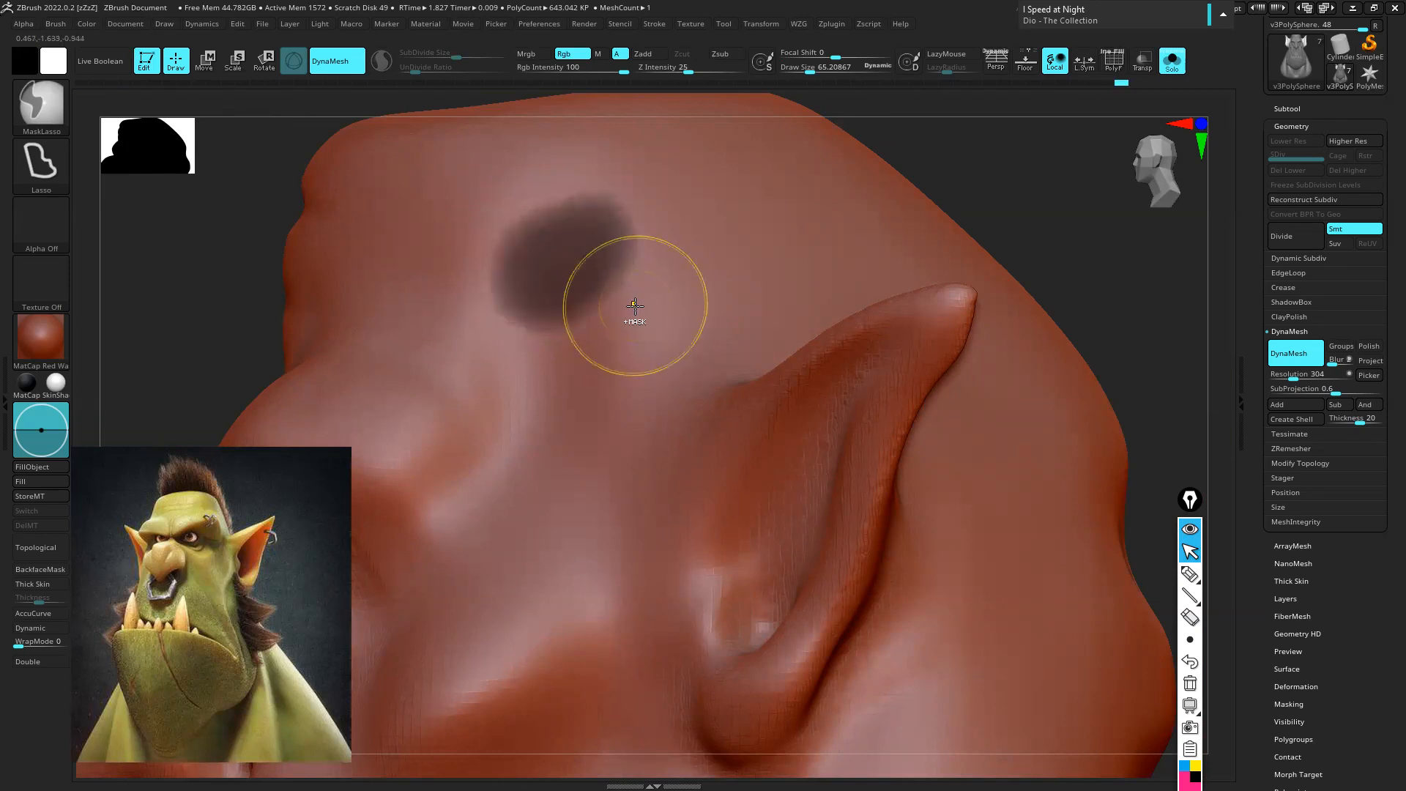
{"action": "left_click", "coordinate": [636, 304], "text": "ctrl+alt"}
{"action": "right_click_drag", "start_coordinate": [697, 235], "coordinate": [632, 235]}
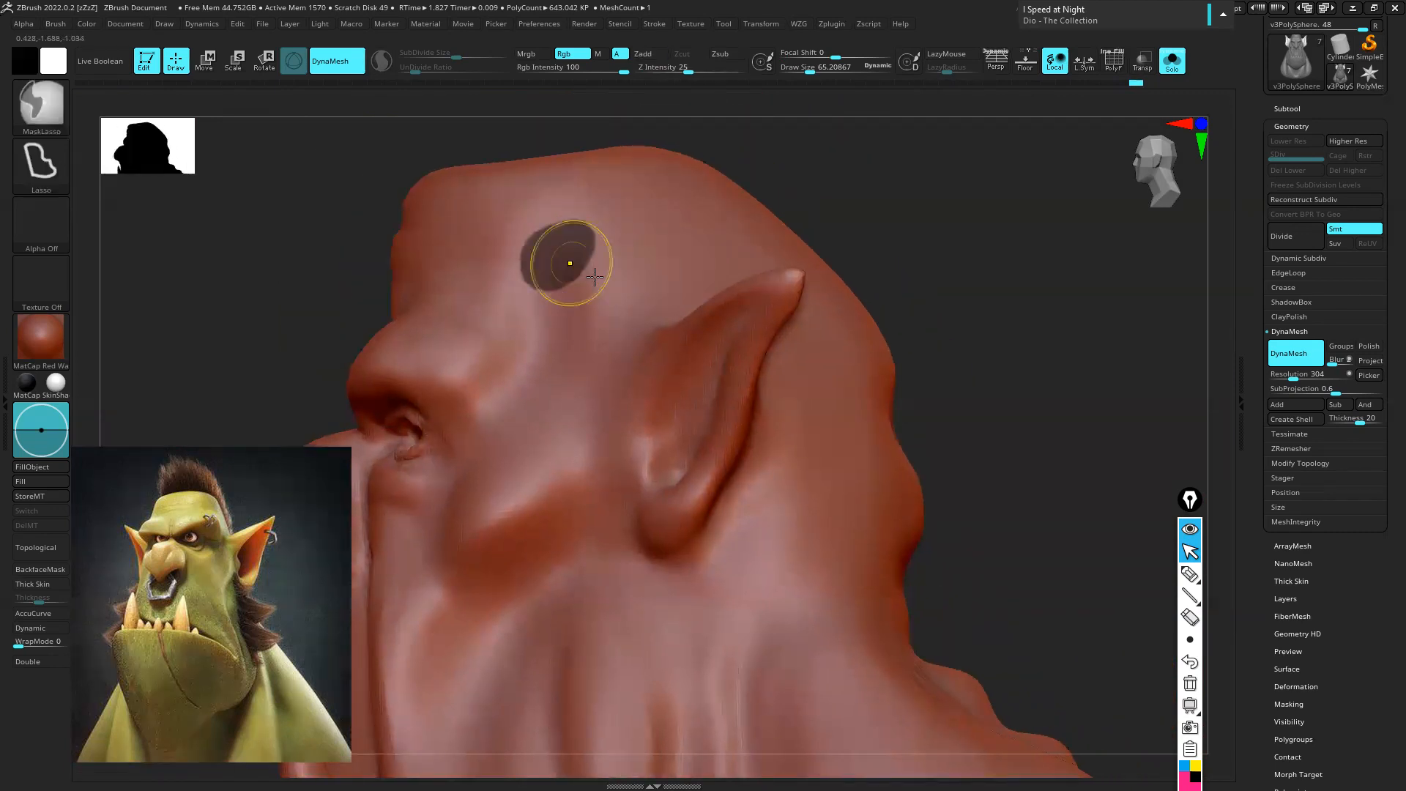
Reshape the forehead mask by subtracting and adding lasso areas, and clear the mask from the mesh
{"action": "right_click_drag", "start_coordinate": [575, 276], "coordinate": [580, 274], "text": "ctrl"}
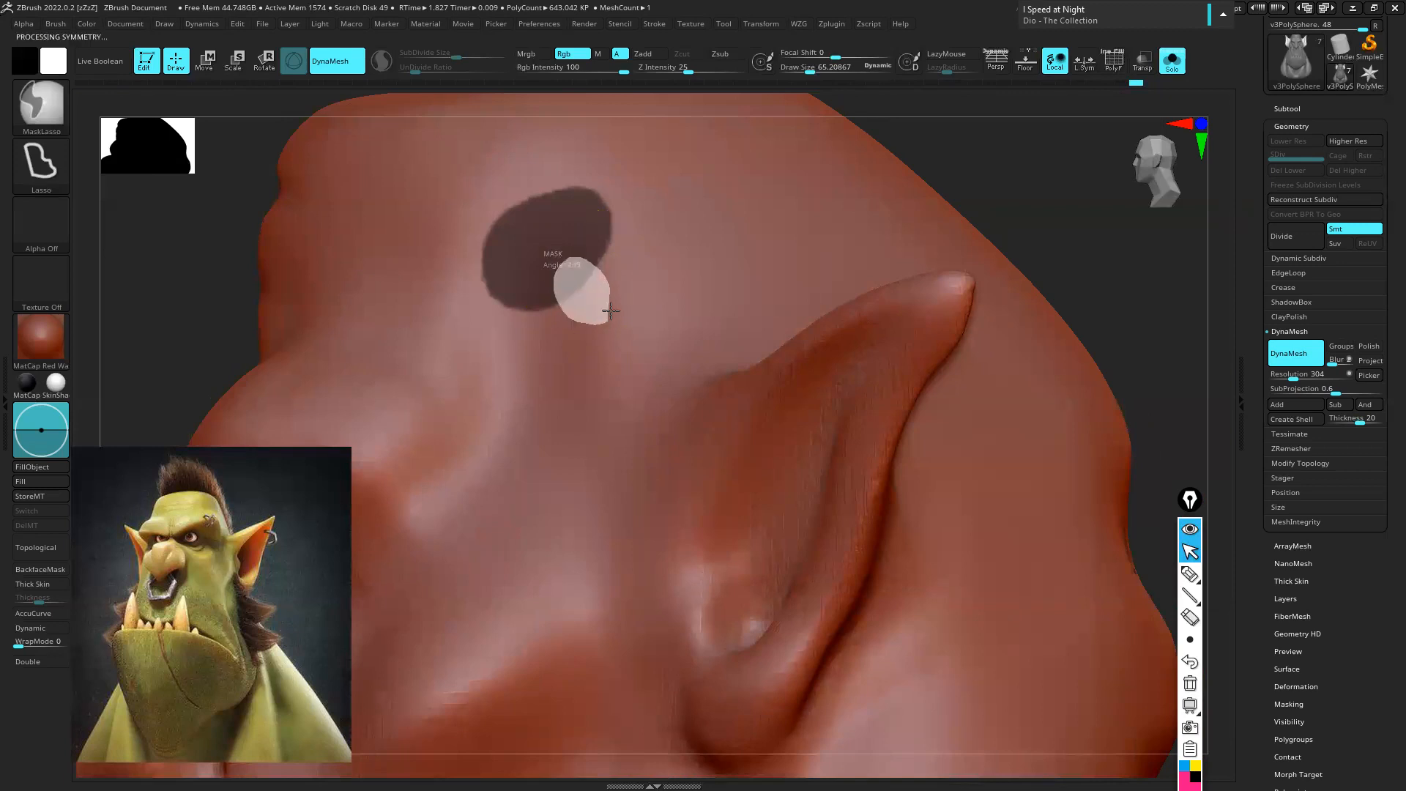
{"action": "left_click_drag", "start_coordinate": [543, 192], "coordinate": [585, 253], "text": "ctrl+alt"}
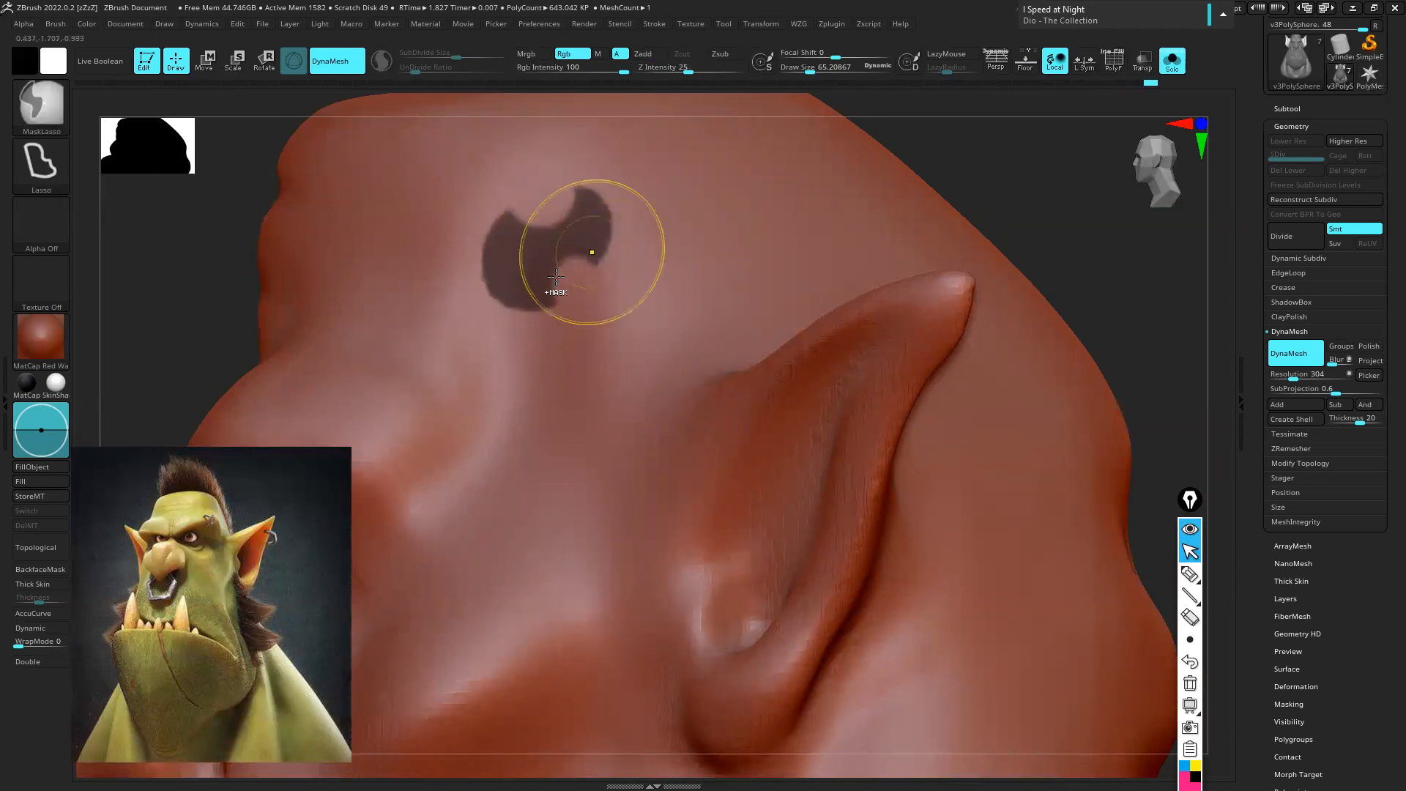
{"action": "mouse_move", "coordinate": [541, 316]}
{"action": "left_mouse_down", "text": "ctrl"}
{"action": "mouse_move", "coordinate": [597, 163]}
{"action": "mouse_move", "coordinate": [557, 220]}
{"action": "mouse_move", "coordinate": [685, 195]}
{"action": "mouse_move", "coordinate": [536, 193]}
{"action": "mouse_move", "coordinate": [533, 212]}
{"action": "left_mouse_up", "text": "ctrl"}
{"action": "mouse_move", "coordinate": [741, 261]}
{"action": "left_mouse_down", "text": "ctrl"}
{"action": "mouse_move", "coordinate": [631, 126]}
{"action": "mouse_move", "coordinate": [545, 209]}
{"action": "left_mouse_up", "text": "ctrl"}
{"action": "right_click_drag", "start_coordinate": [674, 219], "coordinate": [607, 297], "text": "alt"}
{"action": "mouse_move", "coordinate": [686, 223]}
{"action": "left_mouse_down", "text": "ctrl"}
{"action": "mouse_move", "coordinate": [473, 330]}
{"action": "mouse_move", "coordinate": [648, 242]}
{"action": "left_mouse_up", "text": "ctrl"}
{"action": "mouse_move", "coordinate": [696, 298]}
{"action": "right_mouse_down"}
{"action": "mouse_move", "coordinate": [721, 274]}
{"action": "mouse_move", "coordinate": [659, 305]}
{"action": "right_mouse_up"}
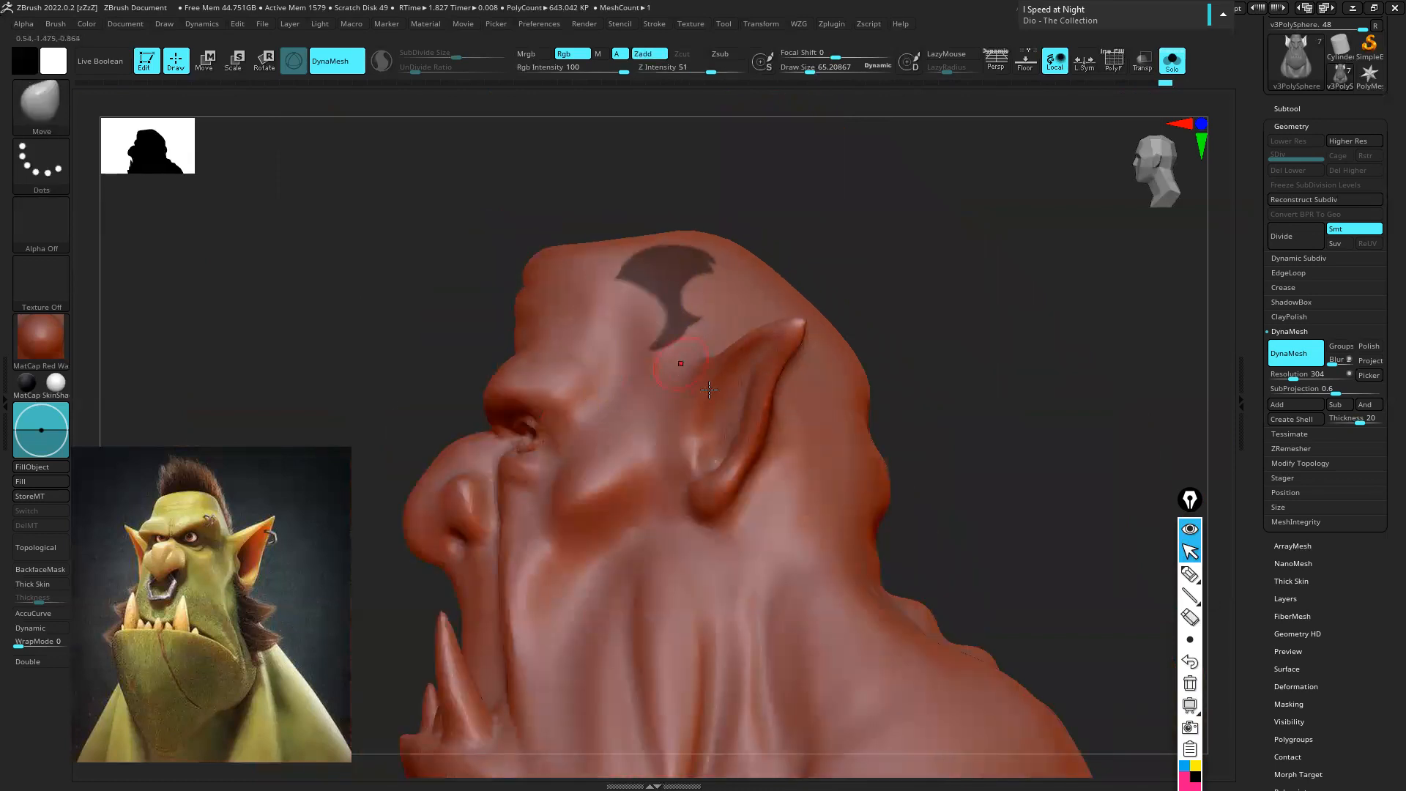
{"action": "right_click_drag", "start_coordinate": [647, 501], "coordinate": [611, 350], "text": "alt"}
{"action": "left_click_drag", "start_coordinate": [883, 234], "coordinate": [902, 318], "text": "ctrl"}
Paint a diagonal mask line across the chin from below the lower teeth with the MaskPen brush and invert the mask
{"action": "mouse_move", "coordinate": [506, 636]}
{"action": "right_mouse_down", "text": "alt"}
{"action": "mouse_move", "coordinate": [578, 424]}
{"action": "mouse_move", "coordinate": [415, 494]}
{"action": "right_mouse_up", "text": "alt"}
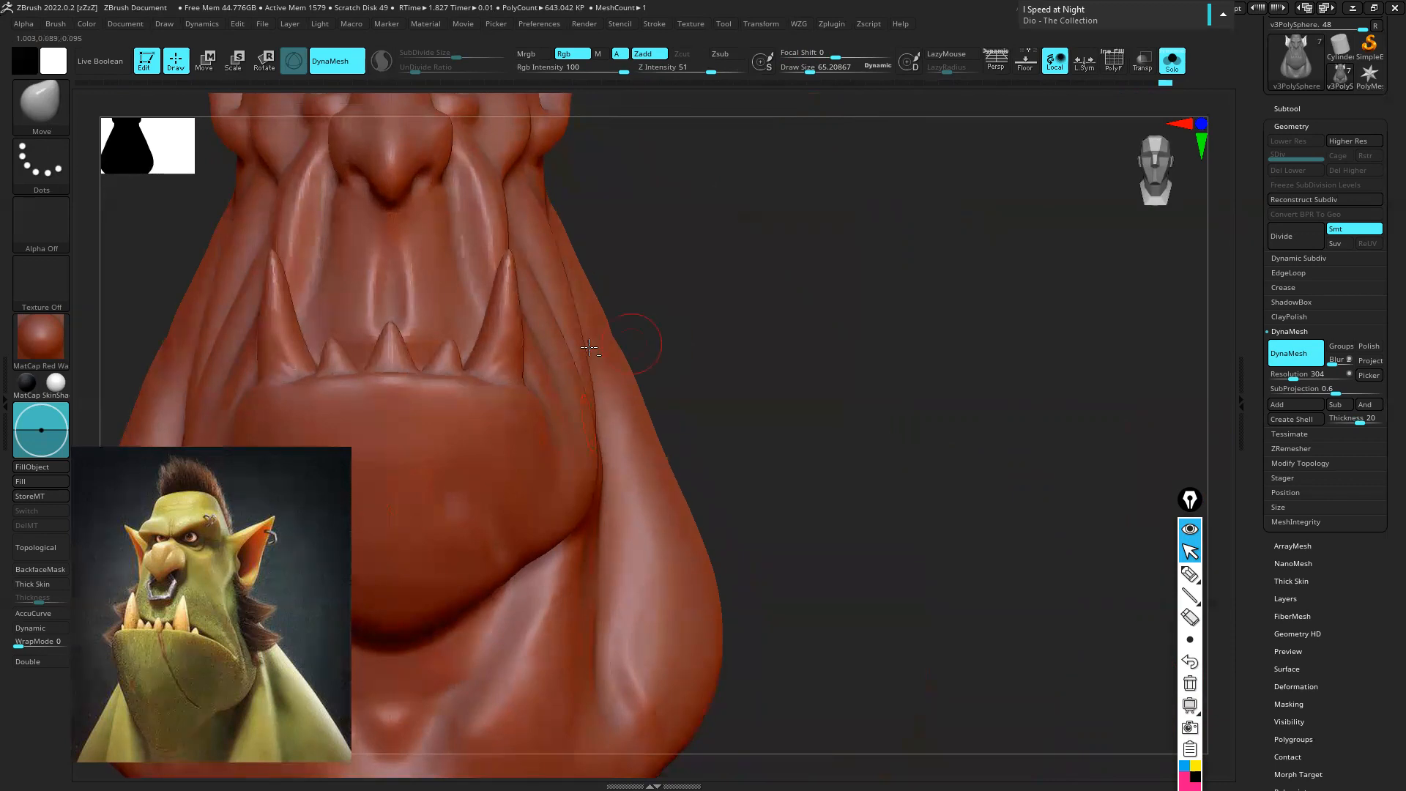
{"action": "scroll", "coordinate": [590, 347], "scroll_direction": "up", "scroll_amount": 6}
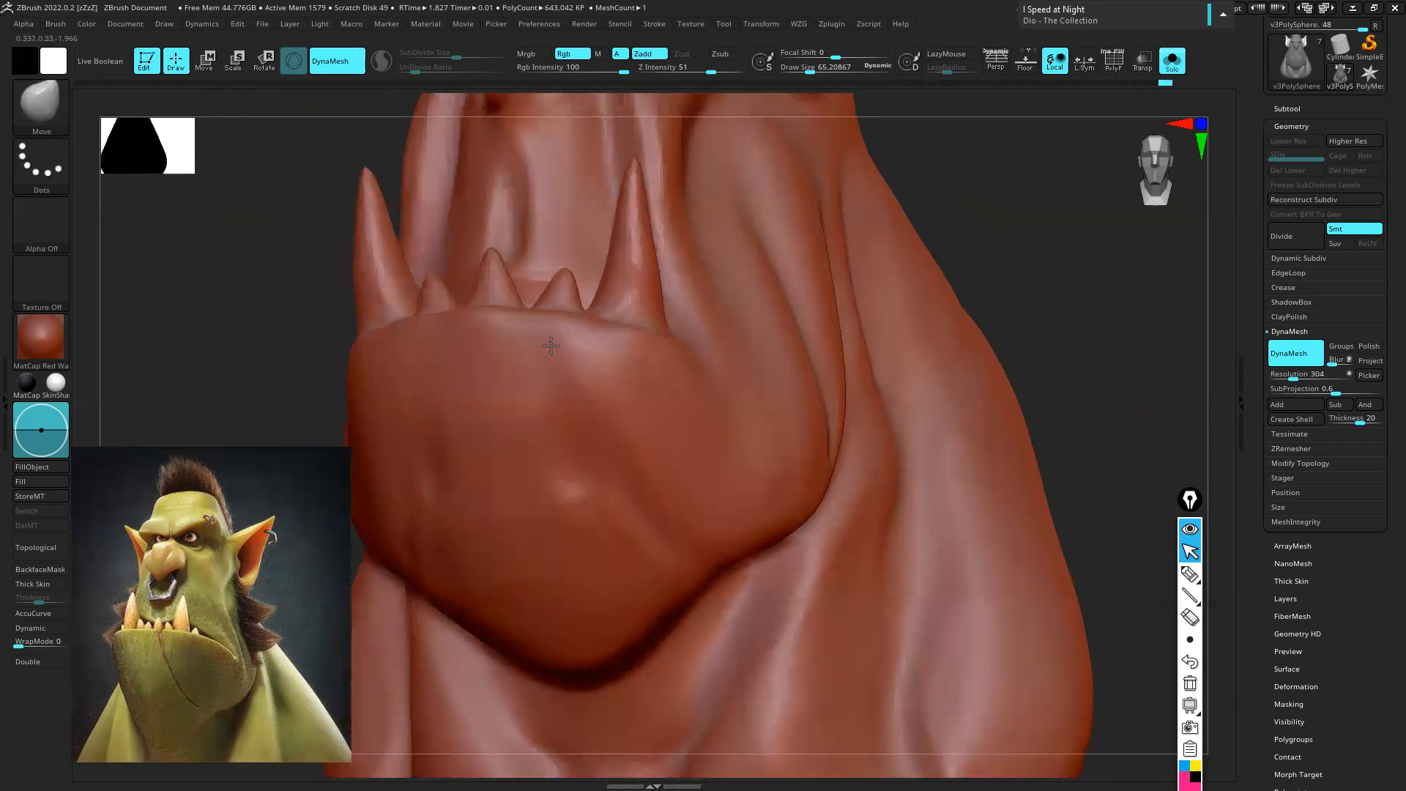
{"action": "right_click_drag", "start_coordinate": [550, 345], "coordinate": [533, 345]}
{"action": "key", "text": "s"}
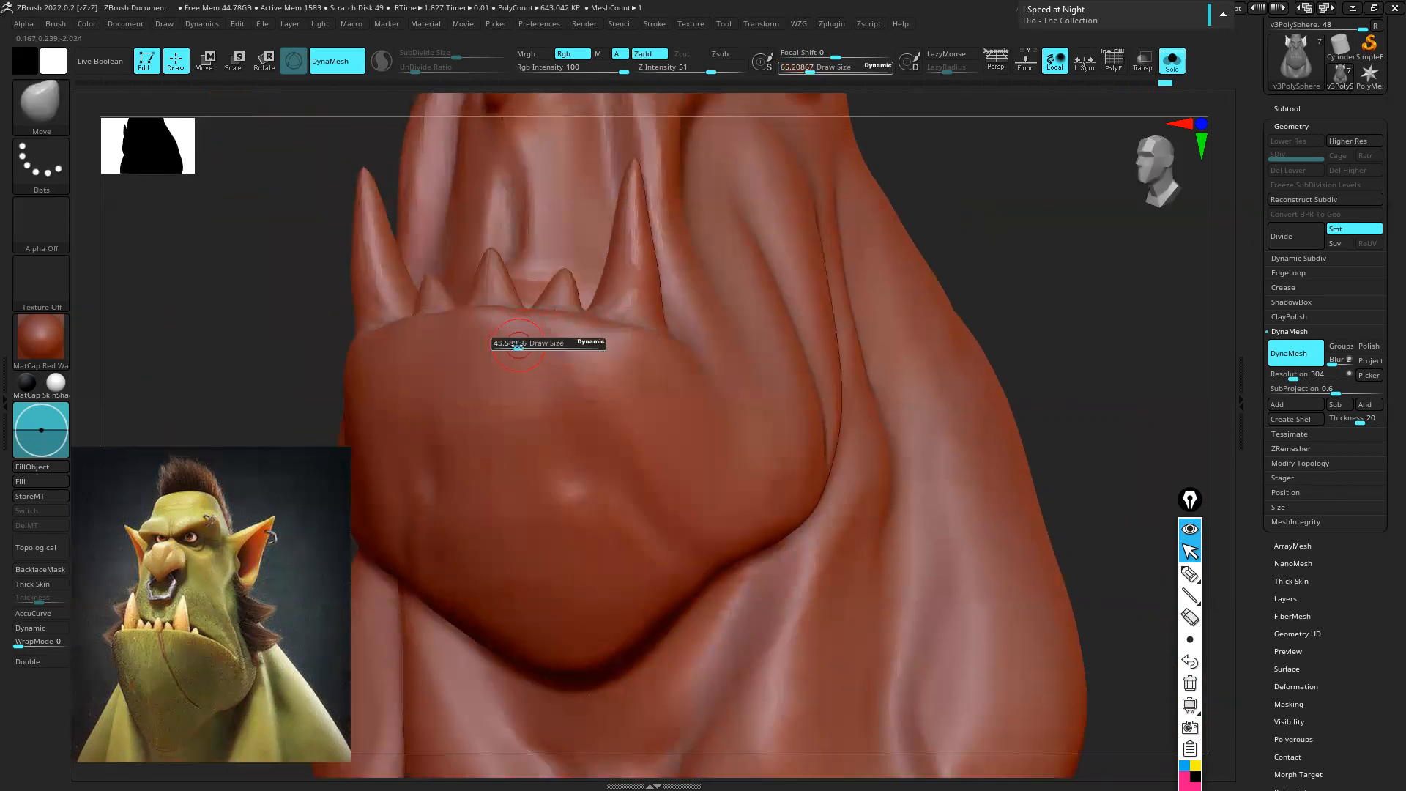
{"action": "key", "text": "ctrl+b"}
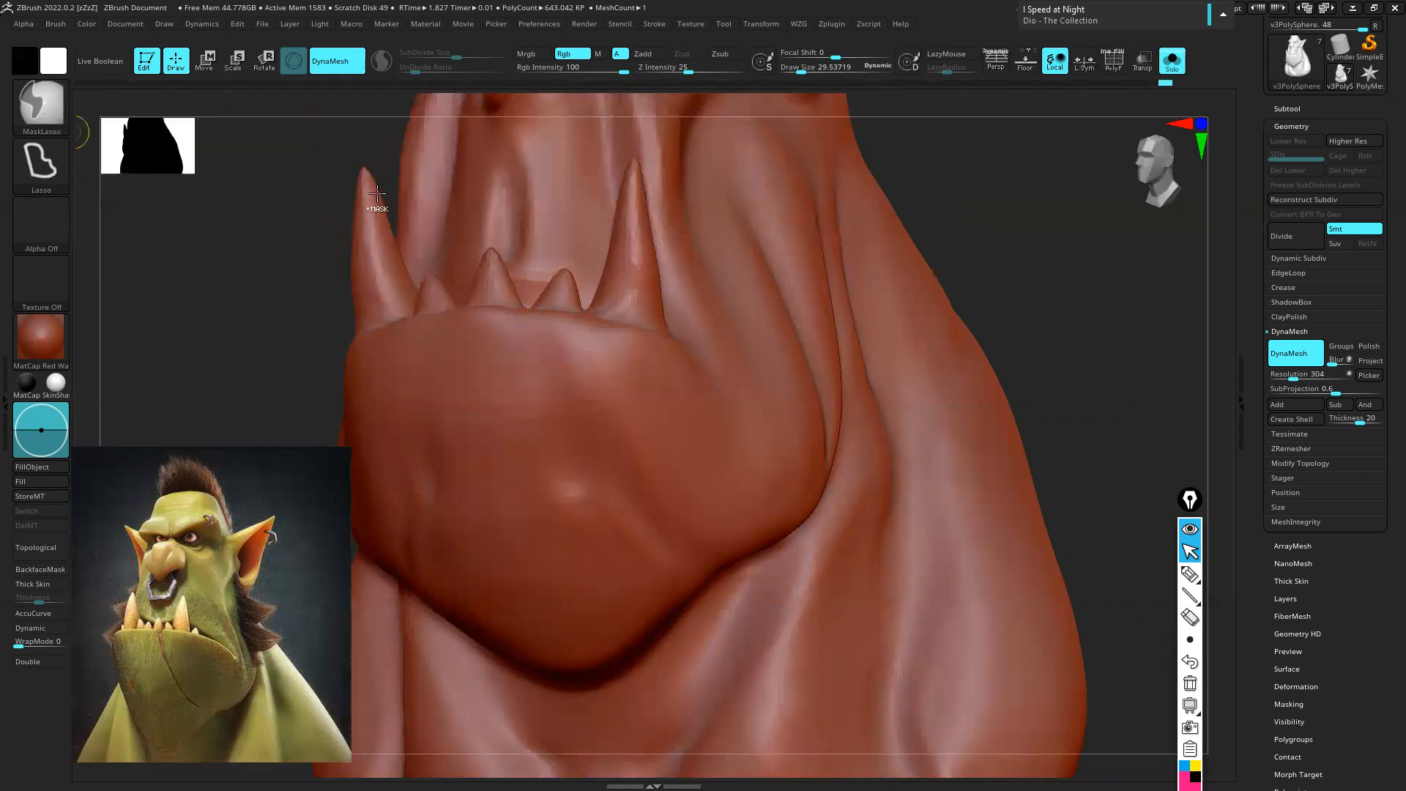
{"action": "key", "text": "ctrl"}
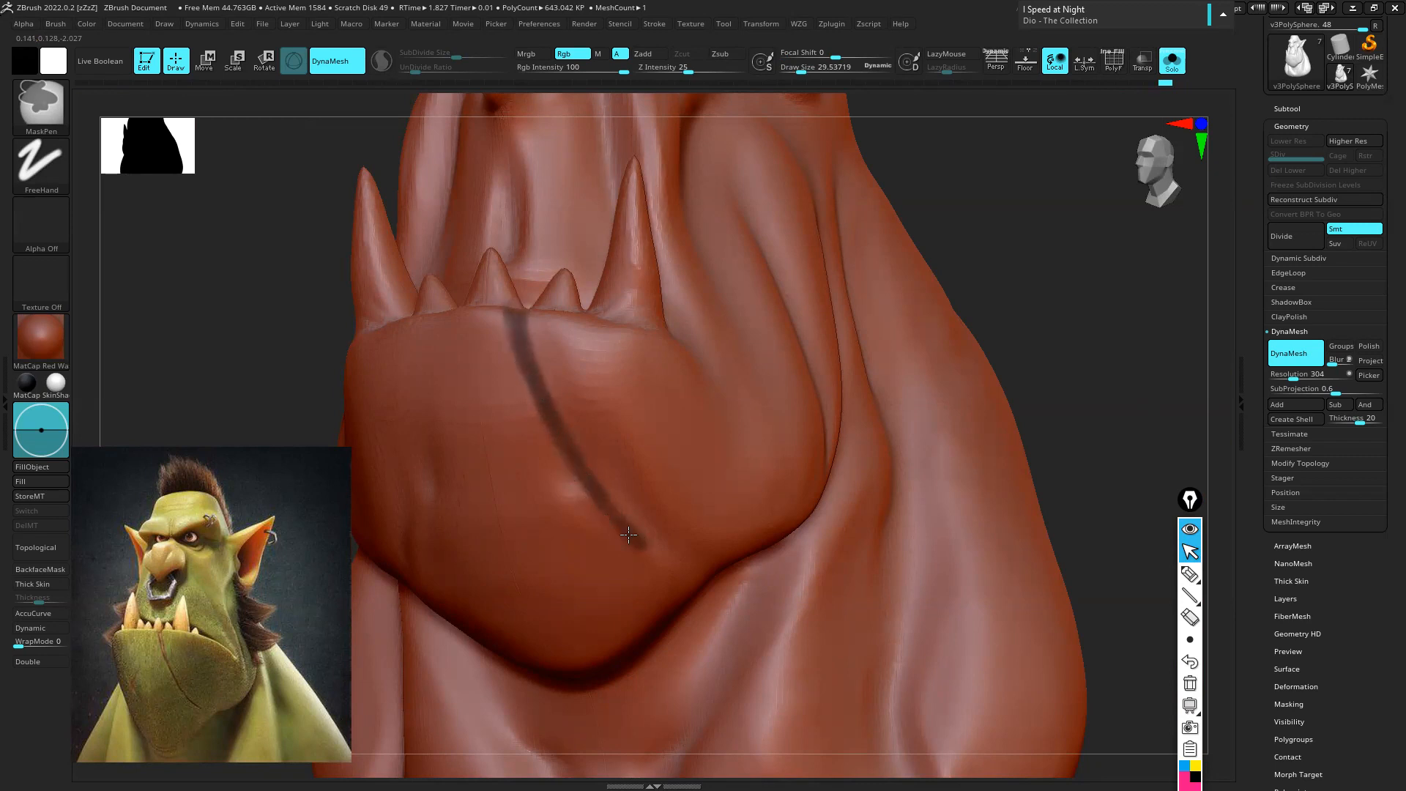
{"action": "right_click_drag", "start_coordinate": [534, 363], "coordinate": [519, 317]}
{"action": "right_click_drag", "start_coordinate": [568, 564], "coordinate": [558, 229], "text": "alt"}
{"action": "right_click_drag", "start_coordinate": [530, 440], "coordinate": [492, 612], "text": "alt"}
{"action": "right_click_drag", "start_coordinate": [513, 344], "coordinate": [470, 285]}
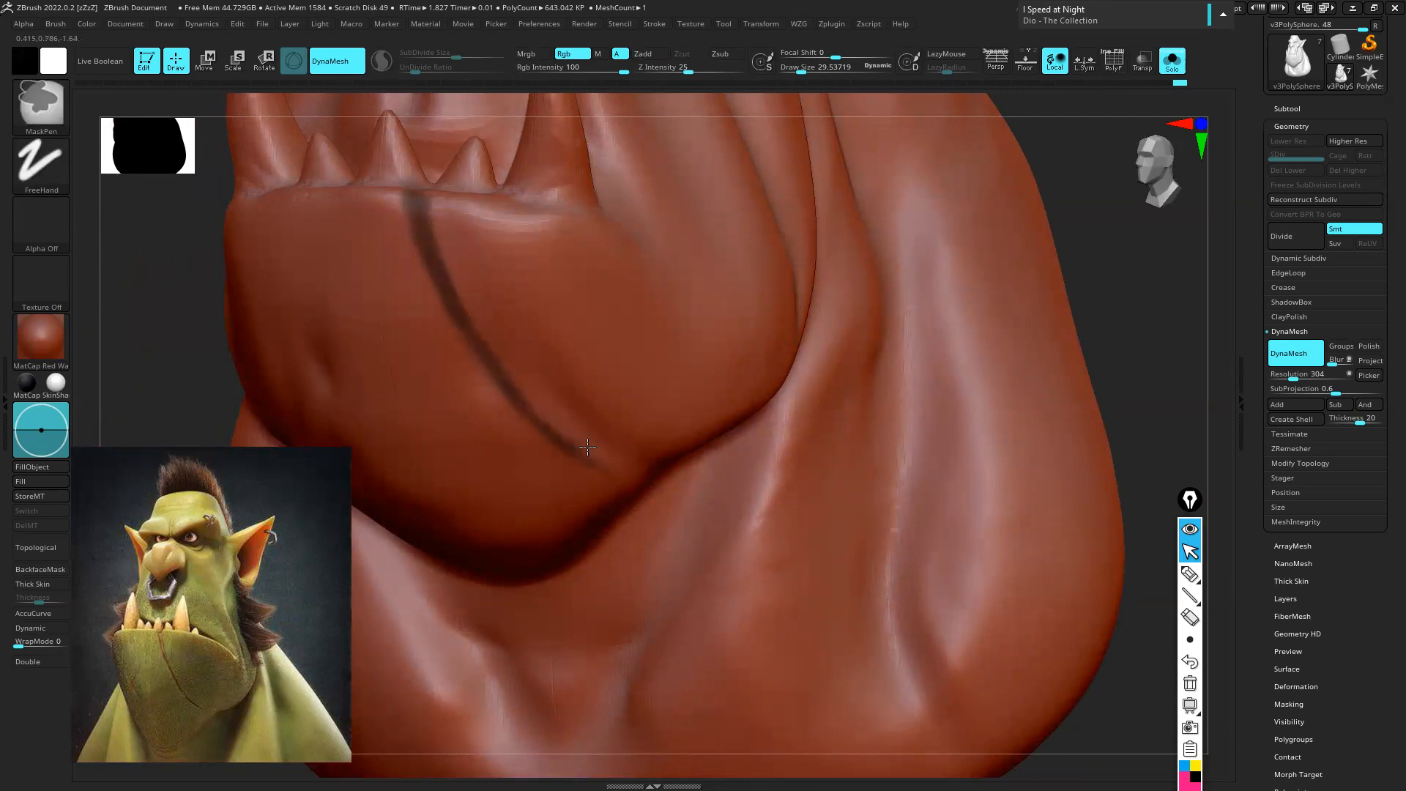
{"action": "right_click_drag", "start_coordinate": [624, 352], "coordinate": [658, 349], "text": "ctrl"}
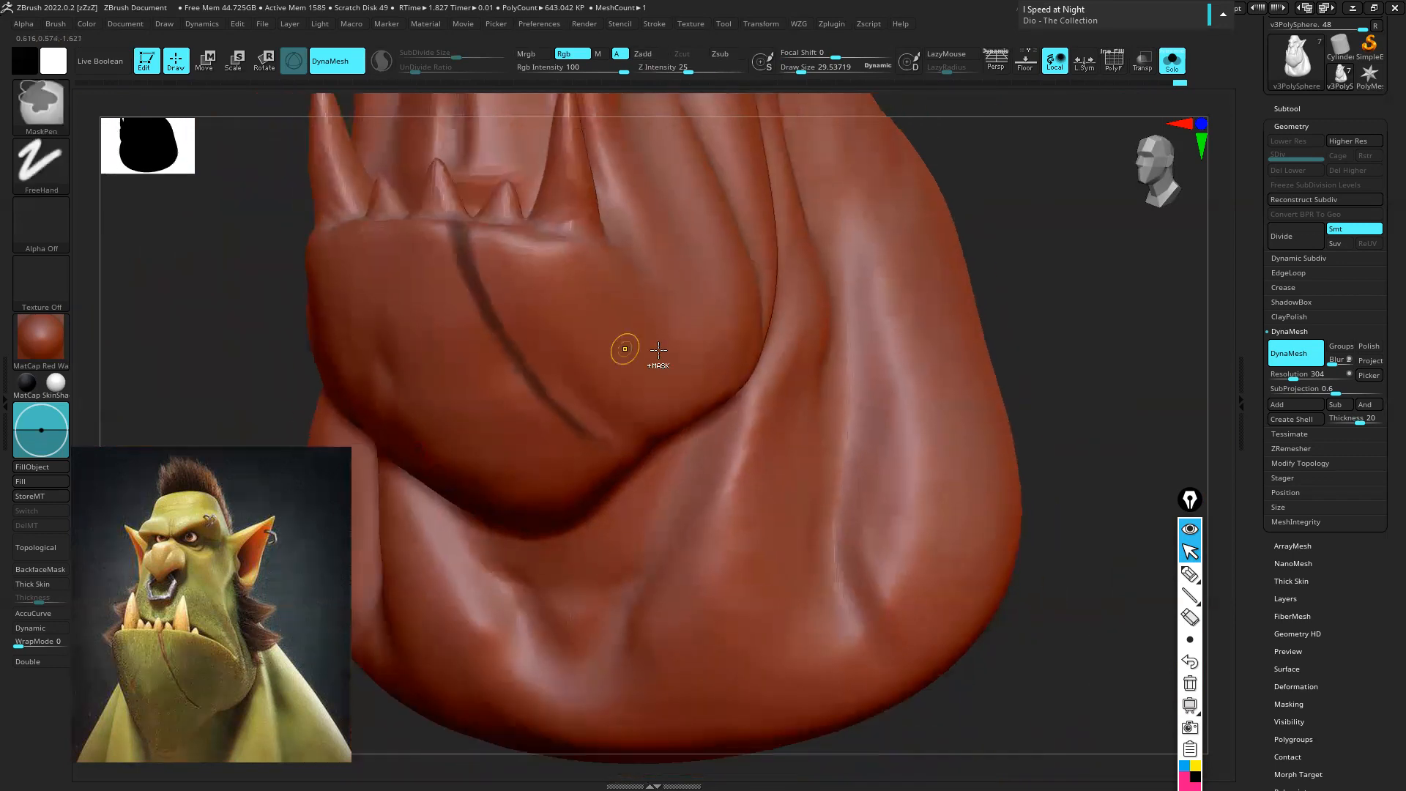
{"action": "left_click", "coordinate": [1013, 209], "text": "ctrl"}
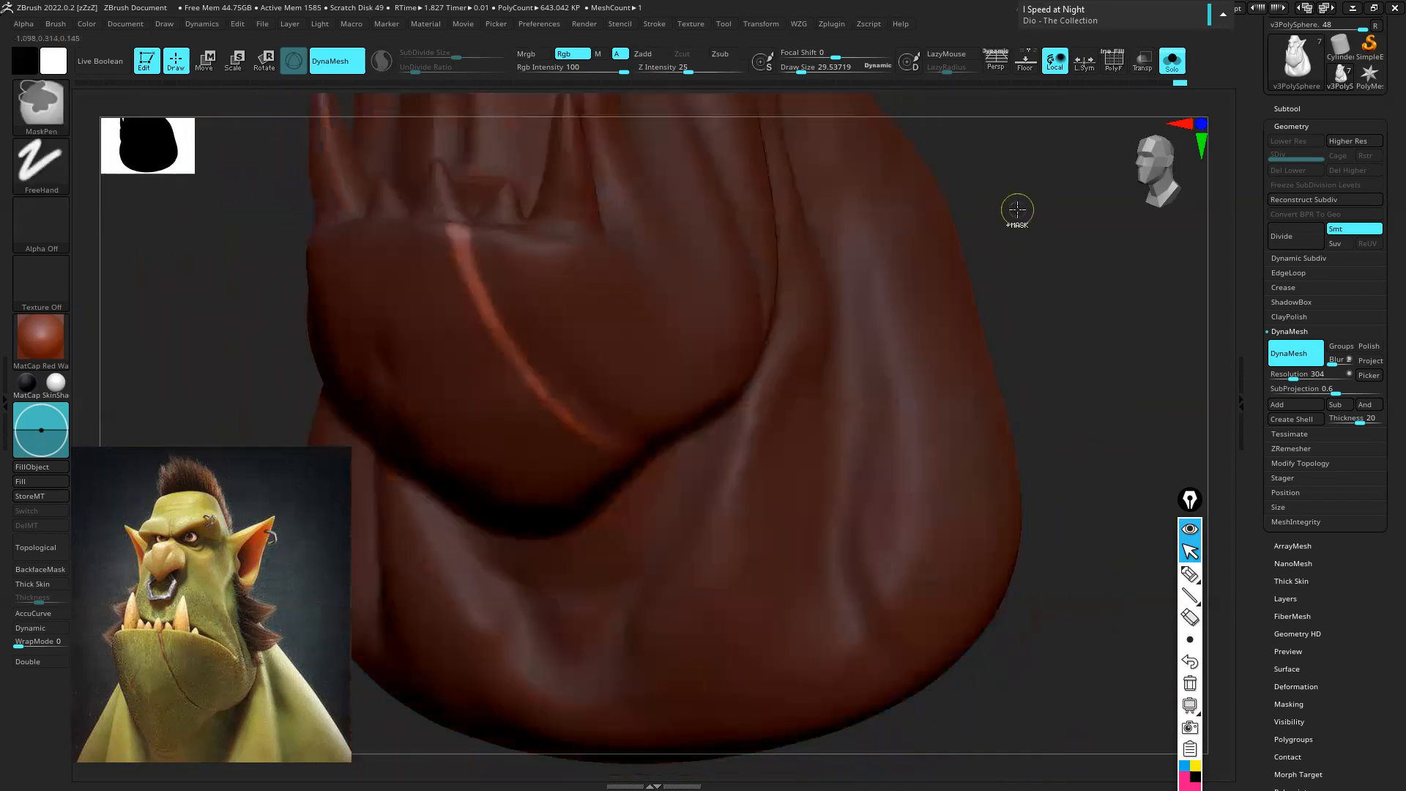
Push the unmasked diagonal chin line inward with the Move brush at a draw size of about 318
{"action": "key", "text": "s"}
{"action": "left_click_drag", "start_coordinate": [454, 335], "coordinate": [520, 336]}
{"action": "right_click_drag", "start_coordinate": [585, 315], "coordinate": [590, 324]}
{"action": "key", "text": "s"}
{"action": "left_click_drag", "start_coordinate": [589, 325], "coordinate": [626, 325]}
{"action": "left_click_drag", "start_coordinate": [570, 360], "coordinate": [576, 350]}
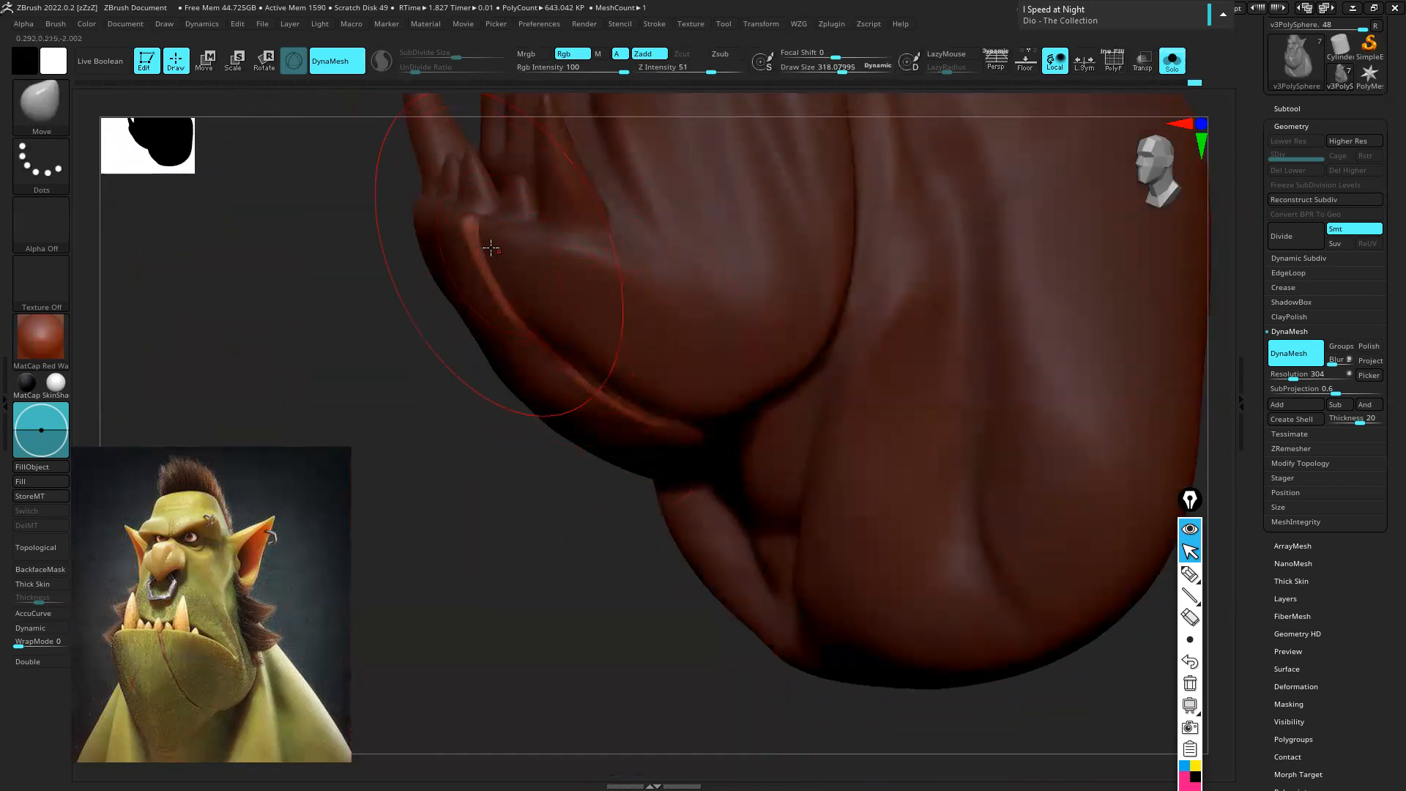
Place the Move gizmo on the unmasked diagonal line of the chin
{"action": "mouse_move", "coordinate": [670, 335]}
{"action": "right_mouse_down"}
{"action": "mouse_move", "coordinate": [669, 286]}
{"action": "mouse_move", "coordinate": [649, 323]}
{"action": "mouse_move", "coordinate": [660, 345]}
{"action": "mouse_move", "coordinate": [636, 279]}
{"action": "right_mouse_up"}
{"action": "key", "text": "ctrl"}
{"action": "key", "text": "w"}
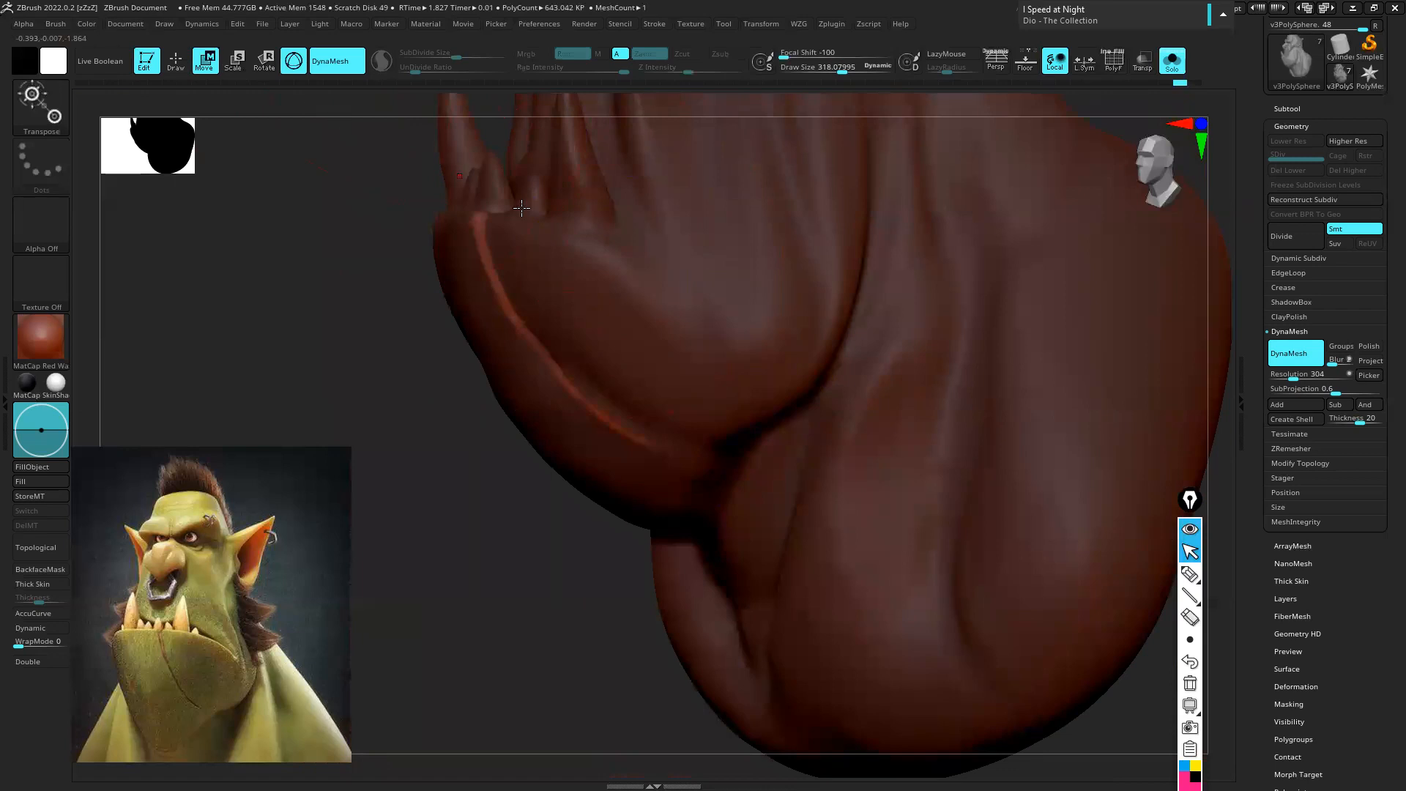
{"action": "left_click", "coordinate": [569, 402]}
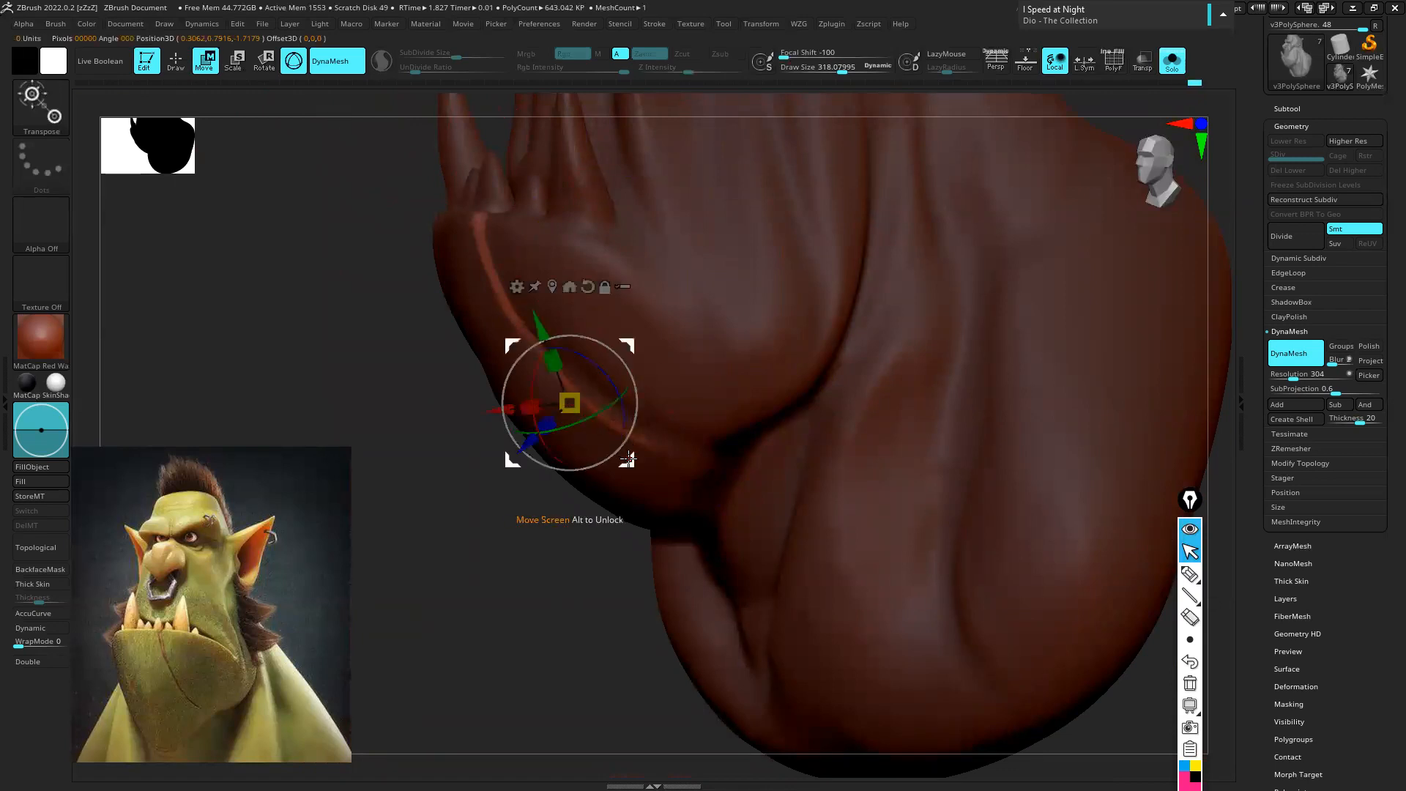
{"action": "right_click_drag", "start_coordinate": [713, 306], "coordinate": [644, 439]}
{"action": "right_click_drag", "start_coordinate": [675, 367], "coordinate": [541, 413]}
{"action": "left_click_drag", "start_coordinate": [540, 417], "coordinate": [684, 443], "text": "alt"}
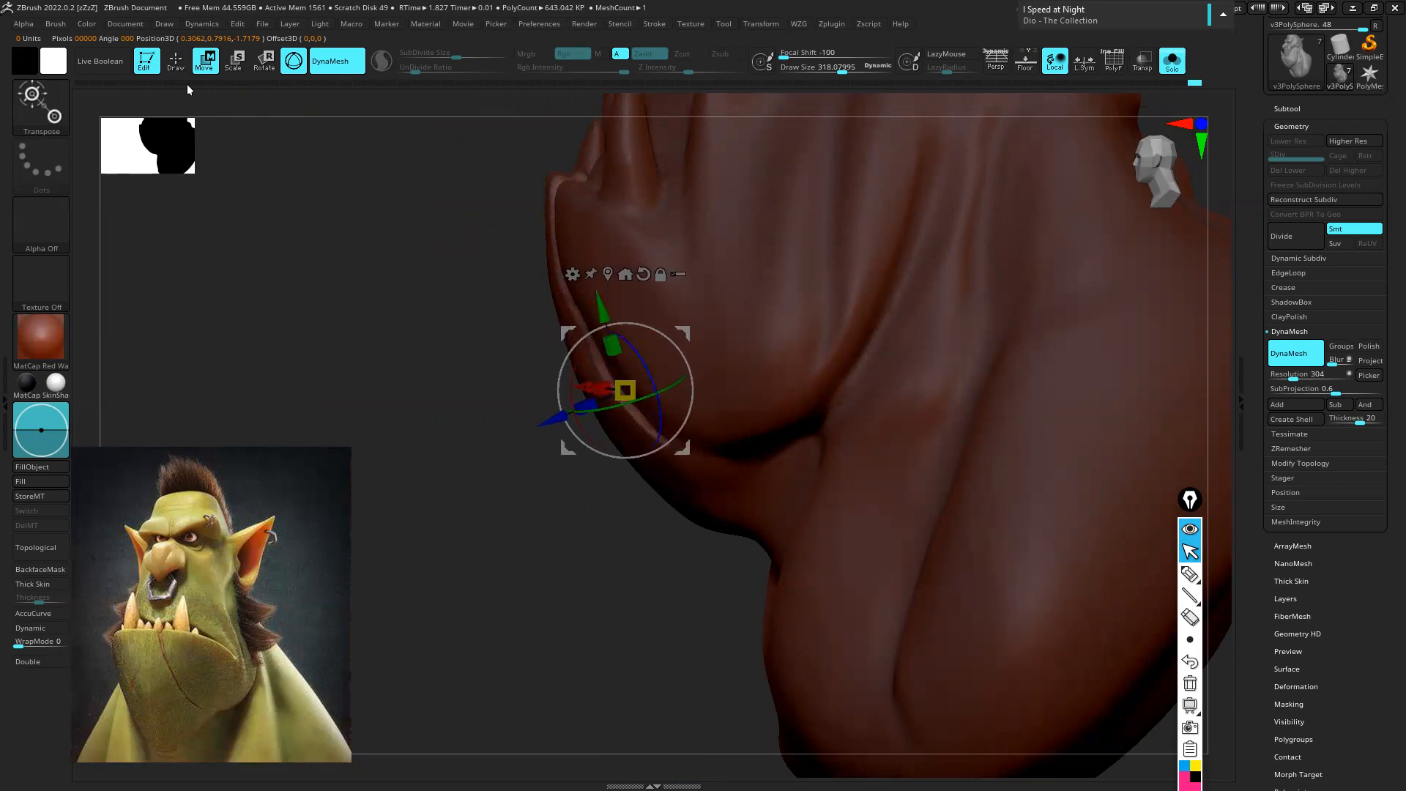
Return to sculpting, clear the mask and smooth around the chin groove at a draw size of about 76
{"action": "key", "text": "q"}
{"action": "mouse_move", "coordinate": [603, 301]}
{"action": "right_mouse_down", "text": "ctrl"}
{"action": "mouse_move", "coordinate": [727, 342]}
{"action": "mouse_move", "coordinate": [666, 310]}
{"action": "mouse_move", "coordinate": [894, 279]}
{"action": "mouse_move", "coordinate": [919, 291]}
{"action": "right_mouse_up", "text": "ctrl"}
{"action": "right_click_drag", "start_coordinate": [840, 434], "coordinate": [796, 562], "text": "alt"}
{"action": "key", "text": "s"}
{"action": "left_click_drag", "start_coordinate": [657, 418], "coordinate": [644, 423]}
{"action": "right_click_drag", "start_coordinate": [644, 423], "coordinate": [586, 384], "text": "ctrl"}
{"action": "key", "text": "s"}
{"action": "left_click_drag", "start_coordinate": [582, 386], "coordinate": [563, 386]}
{"action": "mouse_move", "coordinate": [563, 387]}
{"action": "right_mouse_down", "text": "ctrl"}
{"action": "mouse_move", "coordinate": [549, 355]}
{"action": "mouse_move", "coordinate": [564, 385]}
{"action": "right_mouse_up", "text": "ctrl"}
{"action": "key", "text": "shift"}
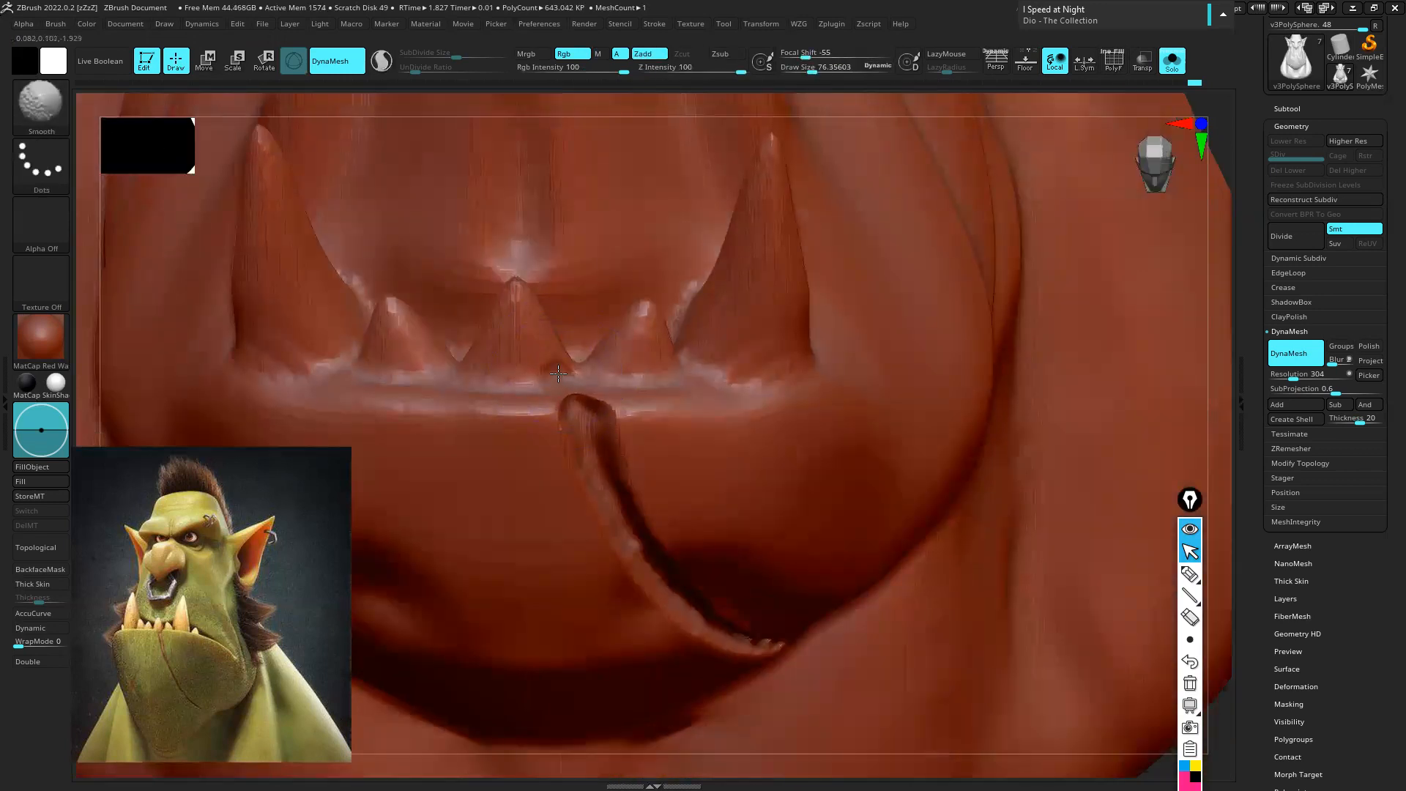
{"action": "right_click_drag", "start_coordinate": [612, 384], "coordinate": [583, 380], "text": "ctrl"}
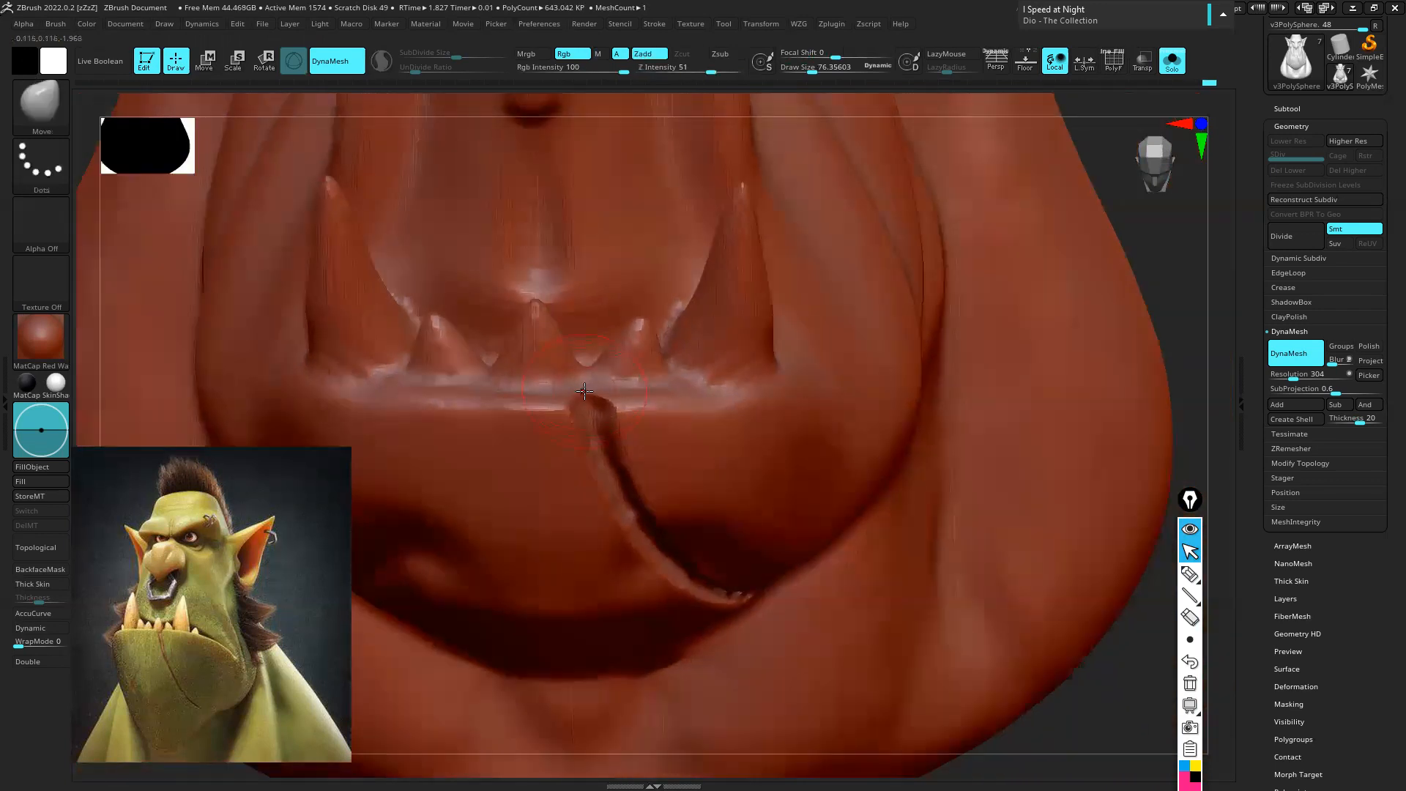
Select the DamStandard brush at a draw size of about 65 and roll the undo history back to before the chin groove
{"action": "key", "text": "b"}
{"action": "key", "text": "d"}
{"action": "key", "text": "s"}
{"action": "key", "text": "bracketleft"}
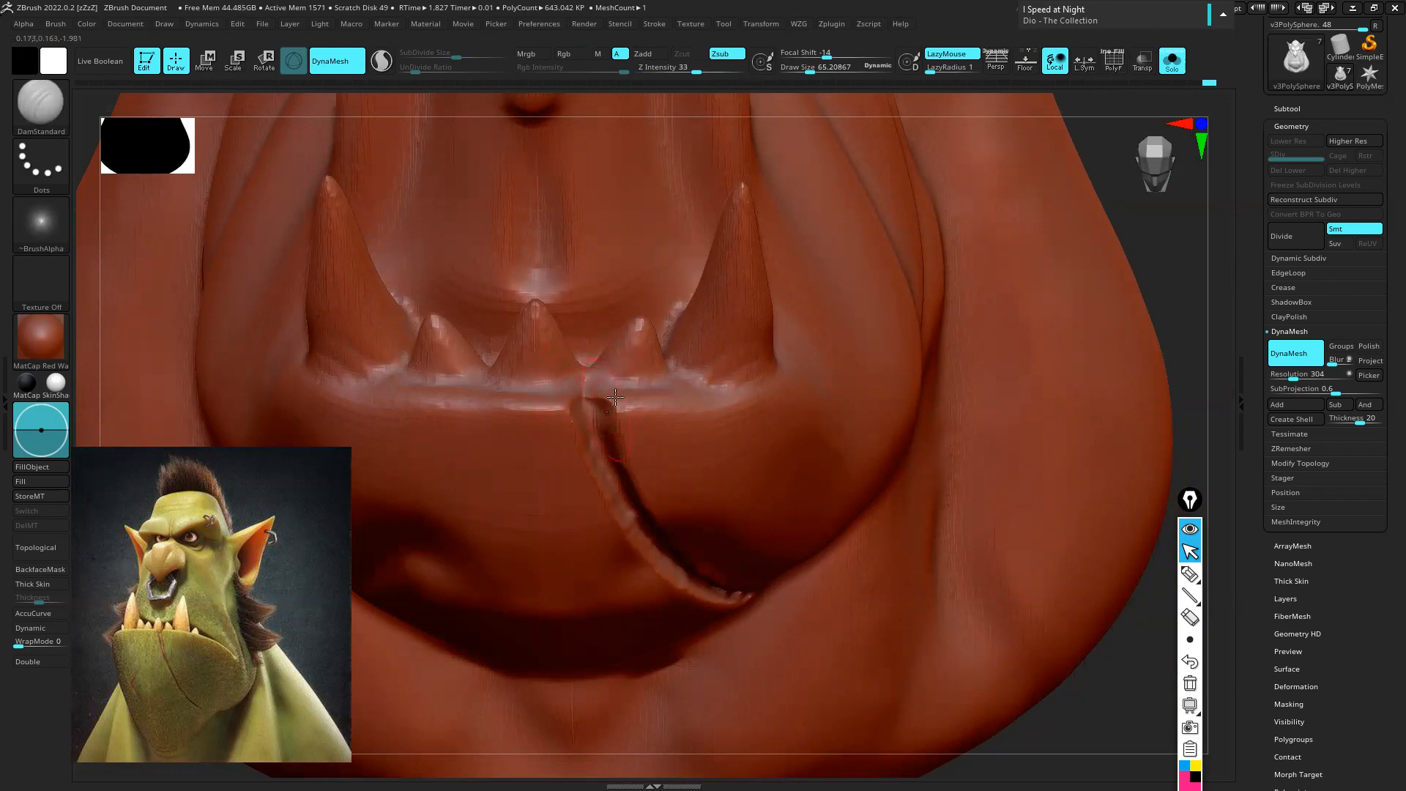
{"action": "right_click_drag", "start_coordinate": [731, 399], "coordinate": [630, 300], "text": "ctrl"}
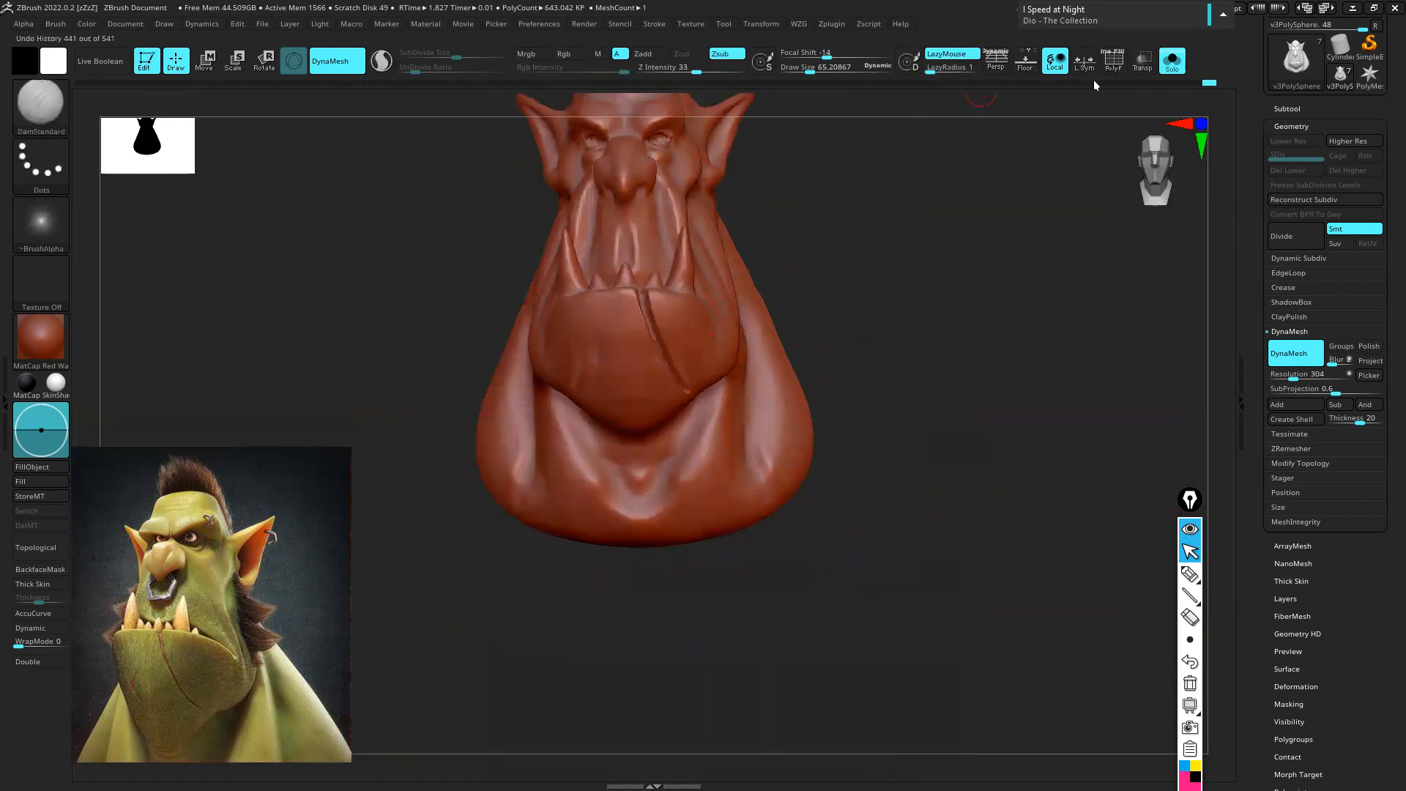
{"action": "left_click_drag", "start_coordinate": [1206, 86], "coordinate": [1166, 82]}
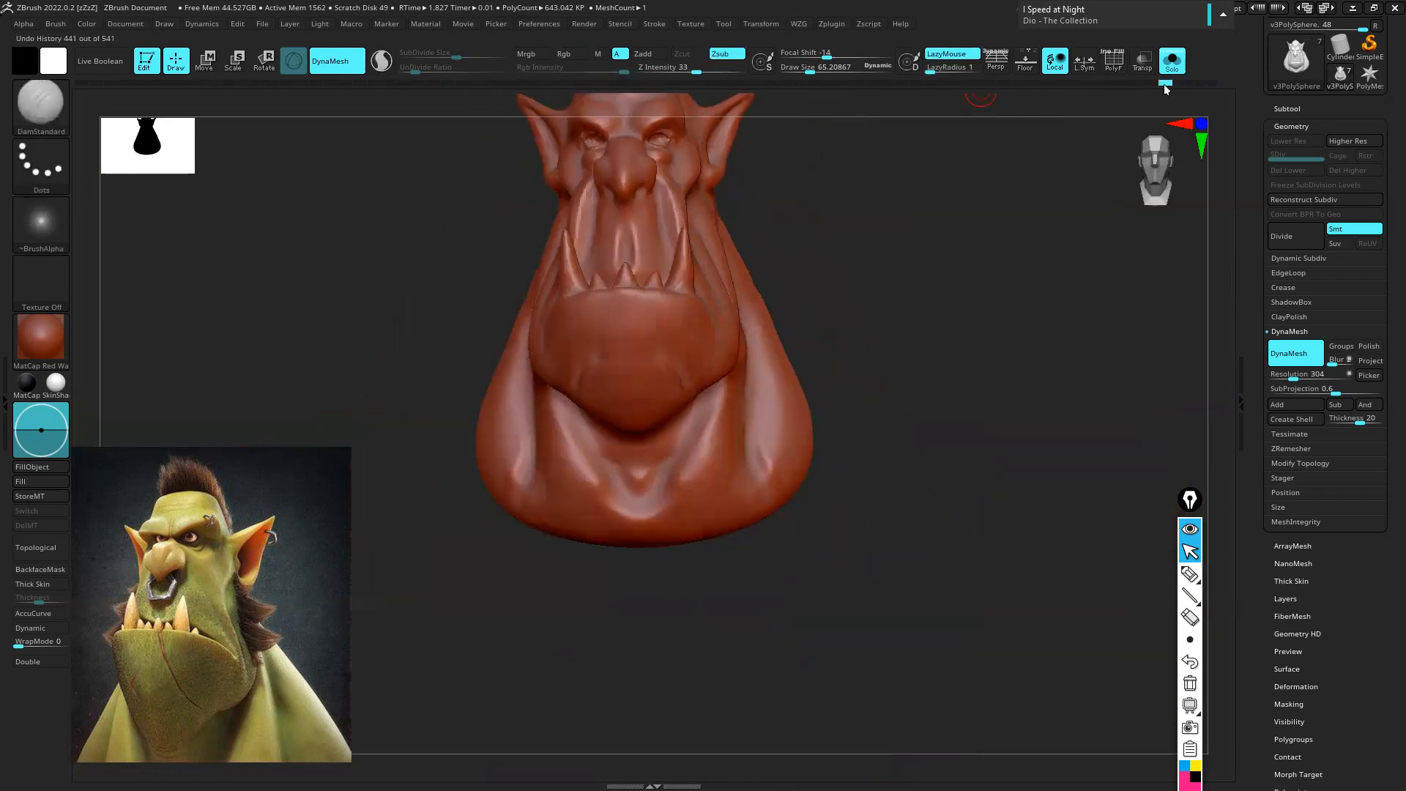
Carve a thin diagonal scar across the chin from the edge below the lower teeth with DamStandard strokes
{"action": "right_click_drag", "start_coordinate": [788, 263], "coordinate": [865, 295], "text": "ctrl"}
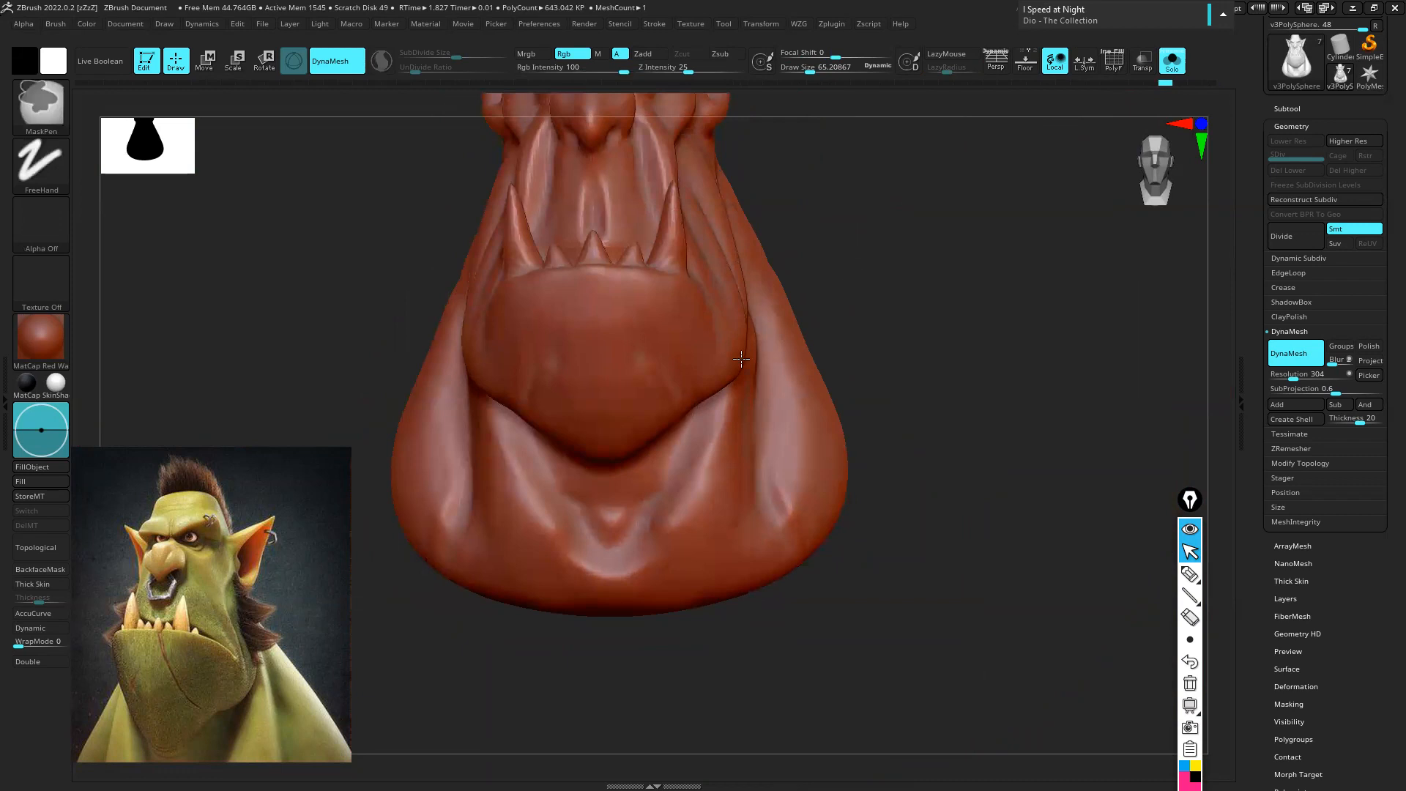
{"action": "right_click_drag", "start_coordinate": [742, 358], "coordinate": [678, 336], "text": "ctrl"}
{"action": "right_click_drag", "start_coordinate": [557, 362], "coordinate": [512, 371], "text": "ctrl"}
{"action": "left_click_drag", "start_coordinate": [507, 354], "coordinate": [590, 511]}
{"action": "left_click_drag", "start_coordinate": [511, 352], "coordinate": [561, 466]}
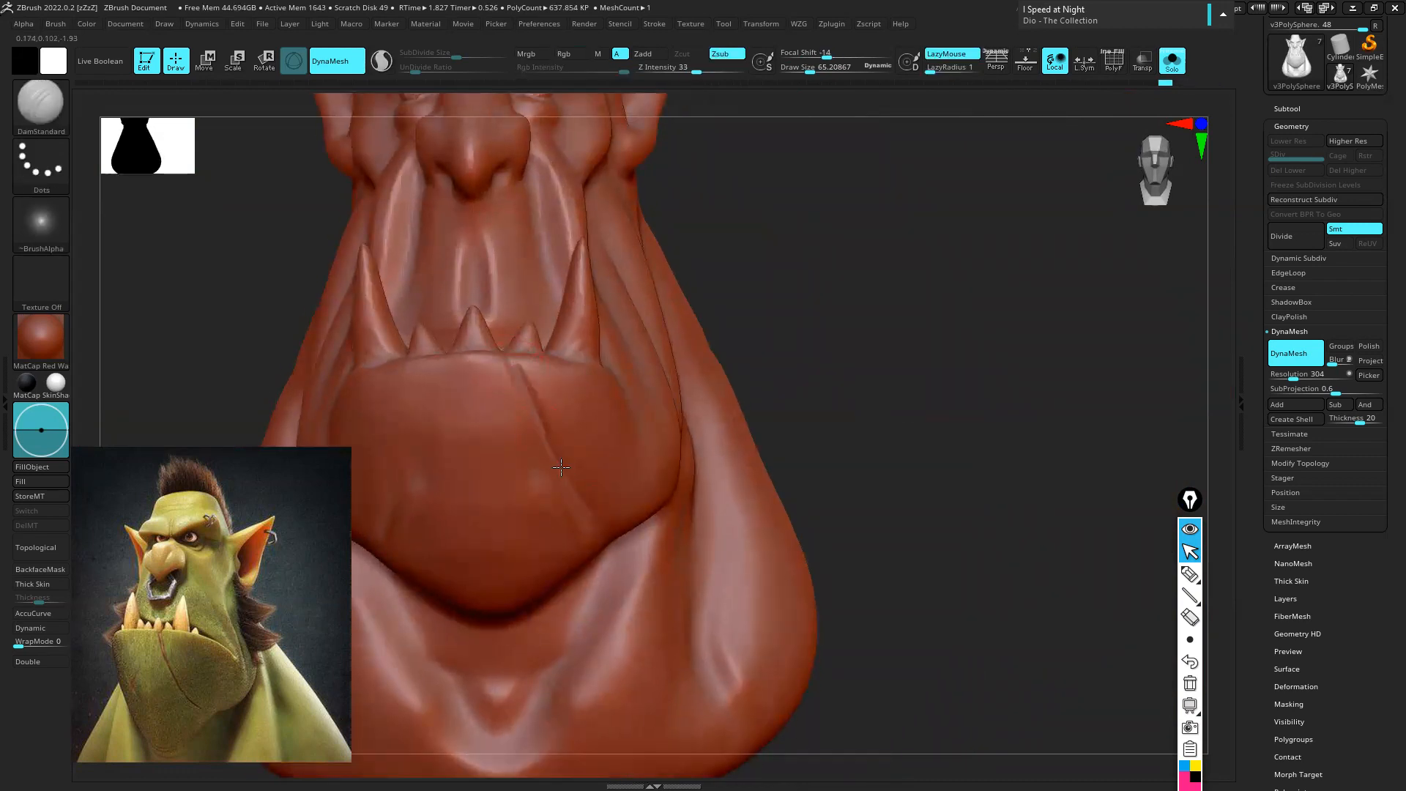
{"action": "left_click_drag", "start_coordinate": [507, 360], "coordinate": [507, 362]}
Refine the lower end of the chin scar and smooth its upper section
{"action": "mouse_move", "coordinate": [508, 363]}
{"action": "right_mouse_down"}
{"action": "mouse_move", "coordinate": [553, 392]}
{"action": "mouse_move", "coordinate": [496, 297]}
{"action": "mouse_move", "coordinate": [485, 346]}
{"action": "right_mouse_up"}
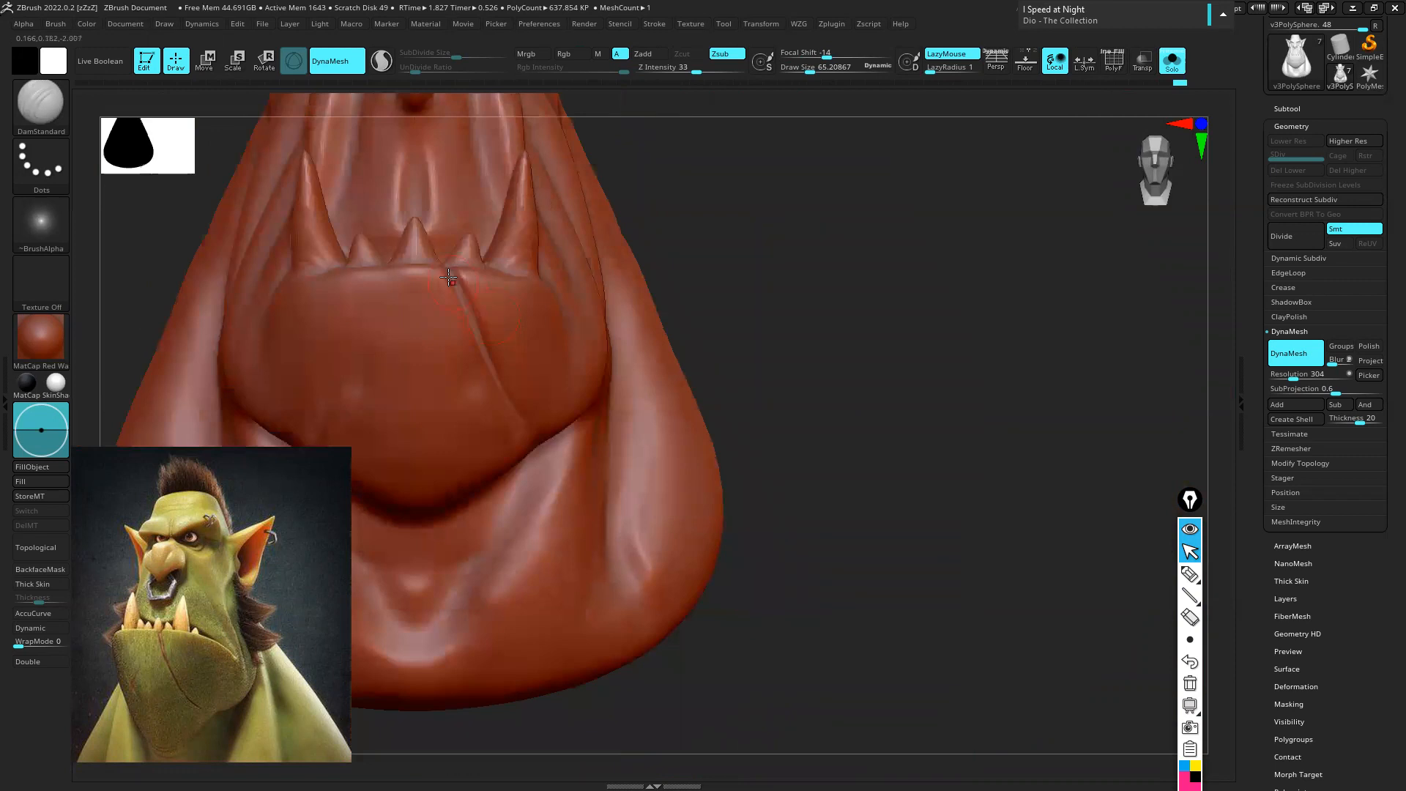
{"action": "left_click_drag", "start_coordinate": [521, 424], "coordinate": [524, 427]}
{"action": "left_click_drag", "start_coordinate": [480, 320], "coordinate": [473, 315], "text": "shift"}
Turn off Solo to show the head with its piercings and frame the whole model
{"action": "mouse_move", "coordinate": [659, 314]}
{"action": "right_mouse_down", "text": "ctrl"}
{"action": "mouse_move", "coordinate": [722, 292]}
{"action": "mouse_move", "coordinate": [732, 398]}
{"action": "right_mouse_up", "text": "ctrl"}
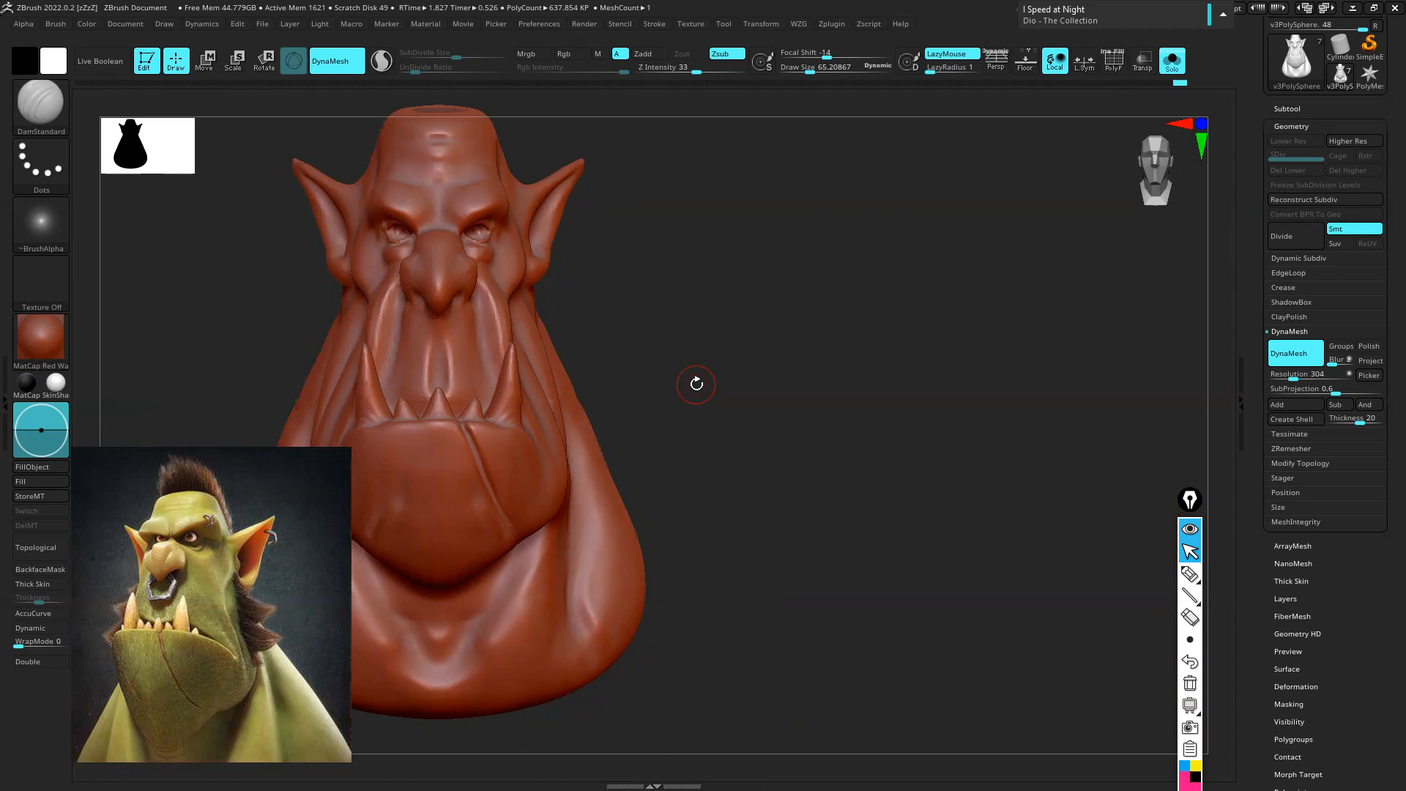
{"action": "key", "text": "shift+alt+s"}
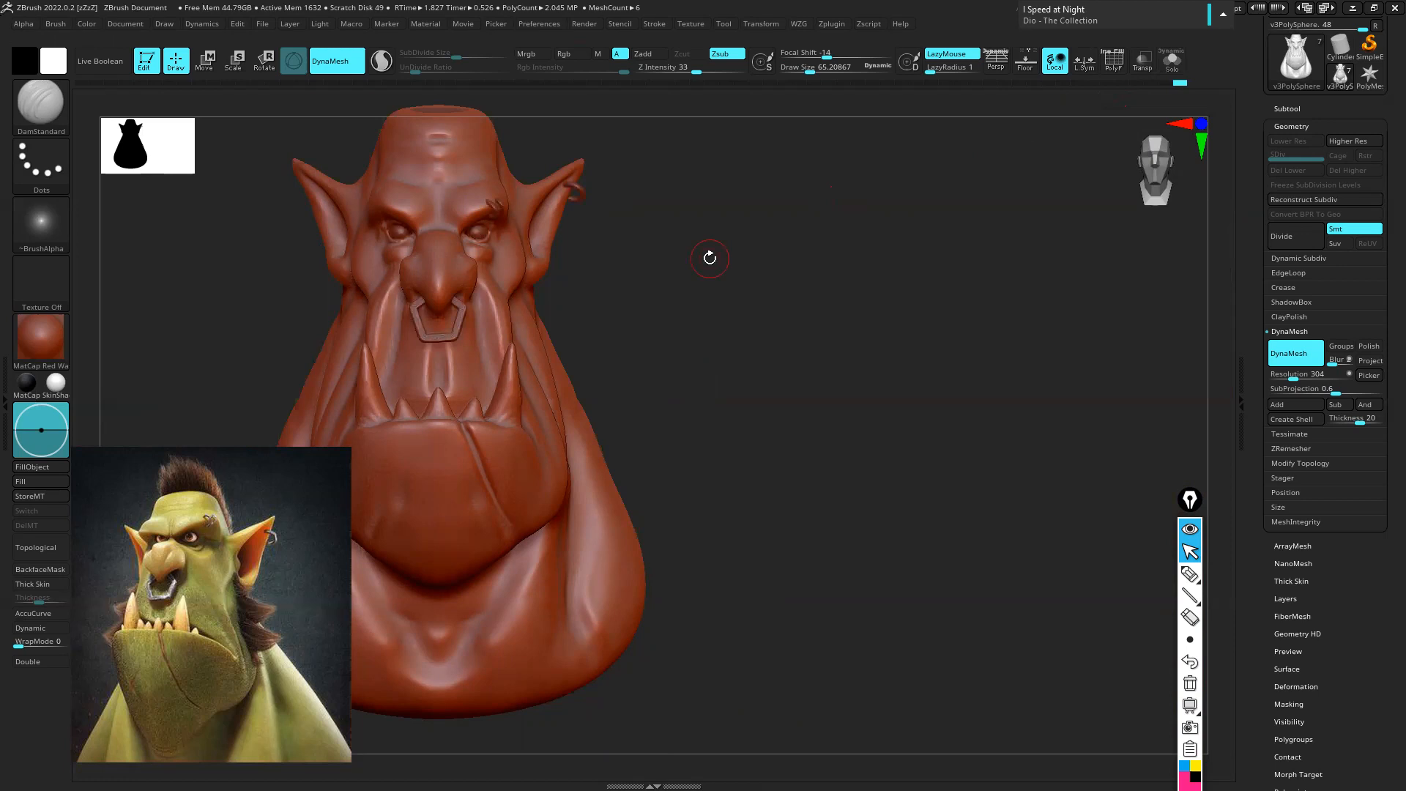
{"action": "key", "text": "f"}
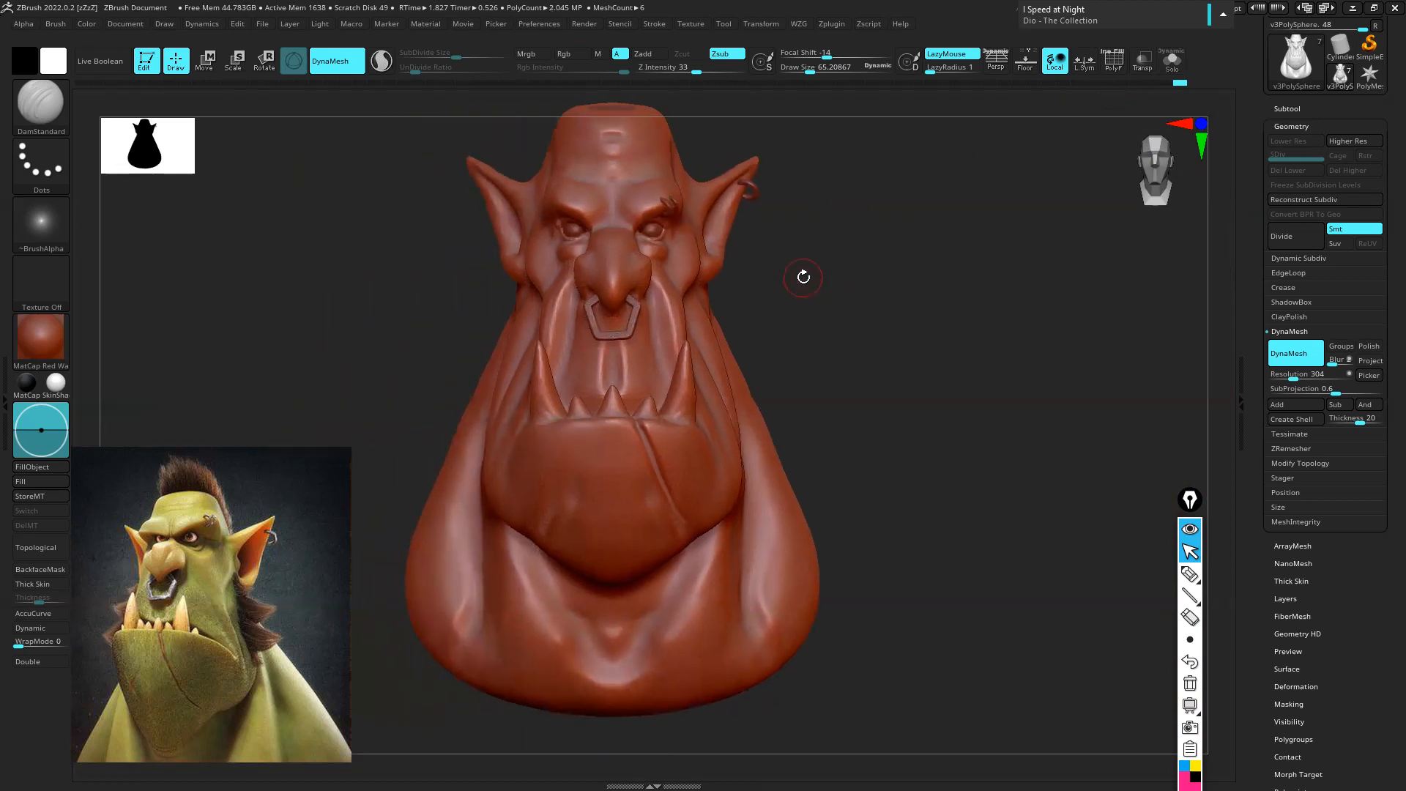
Select the Move brush and enlarge the draw size to about 342
{"action": "key", "text": "b"}
{"action": "key", "text": "m"}
{"action": "key", "text": "v"}
{"action": "key", "text": "s"}
{"action": "left_click_drag", "start_coordinate": [797, 283], "coordinate": [806, 272]}
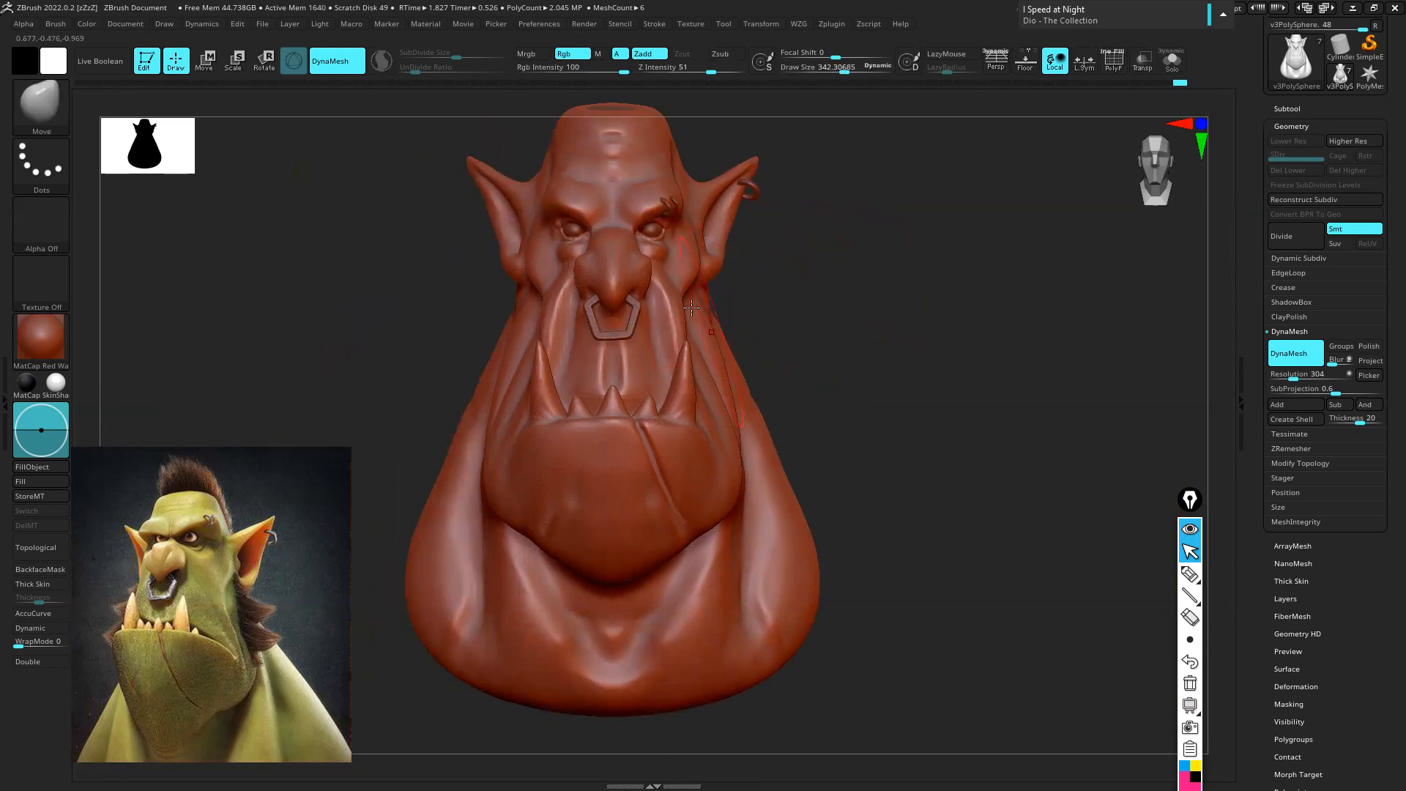
Select the ClayTubes brush at a draw size of about 145 and choose MaskPen as the masking brush
{"action": "key", "text": "b"}
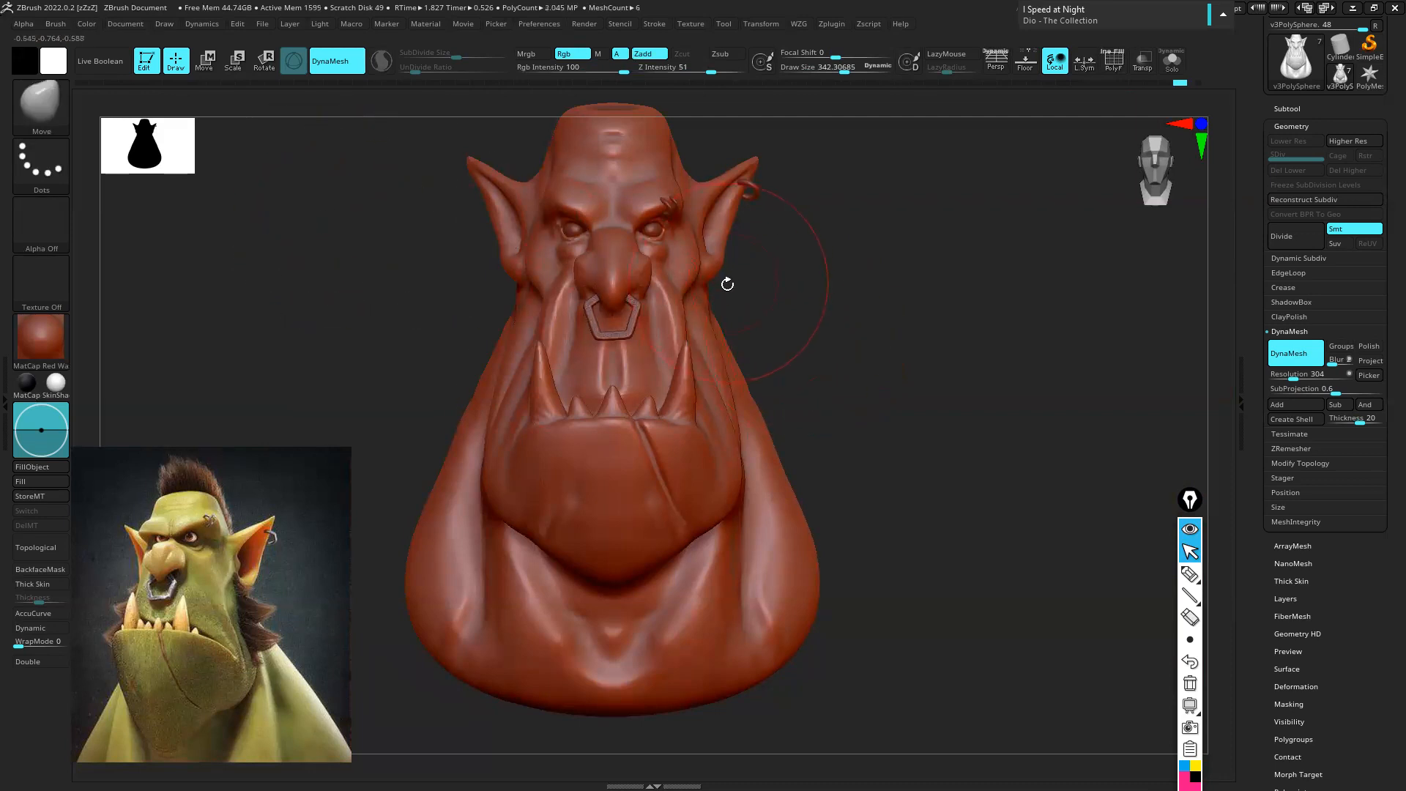
{"action": "key", "text": "b"}
{"action": "key", "text": "c"}
{"action": "key", "text": "t"}
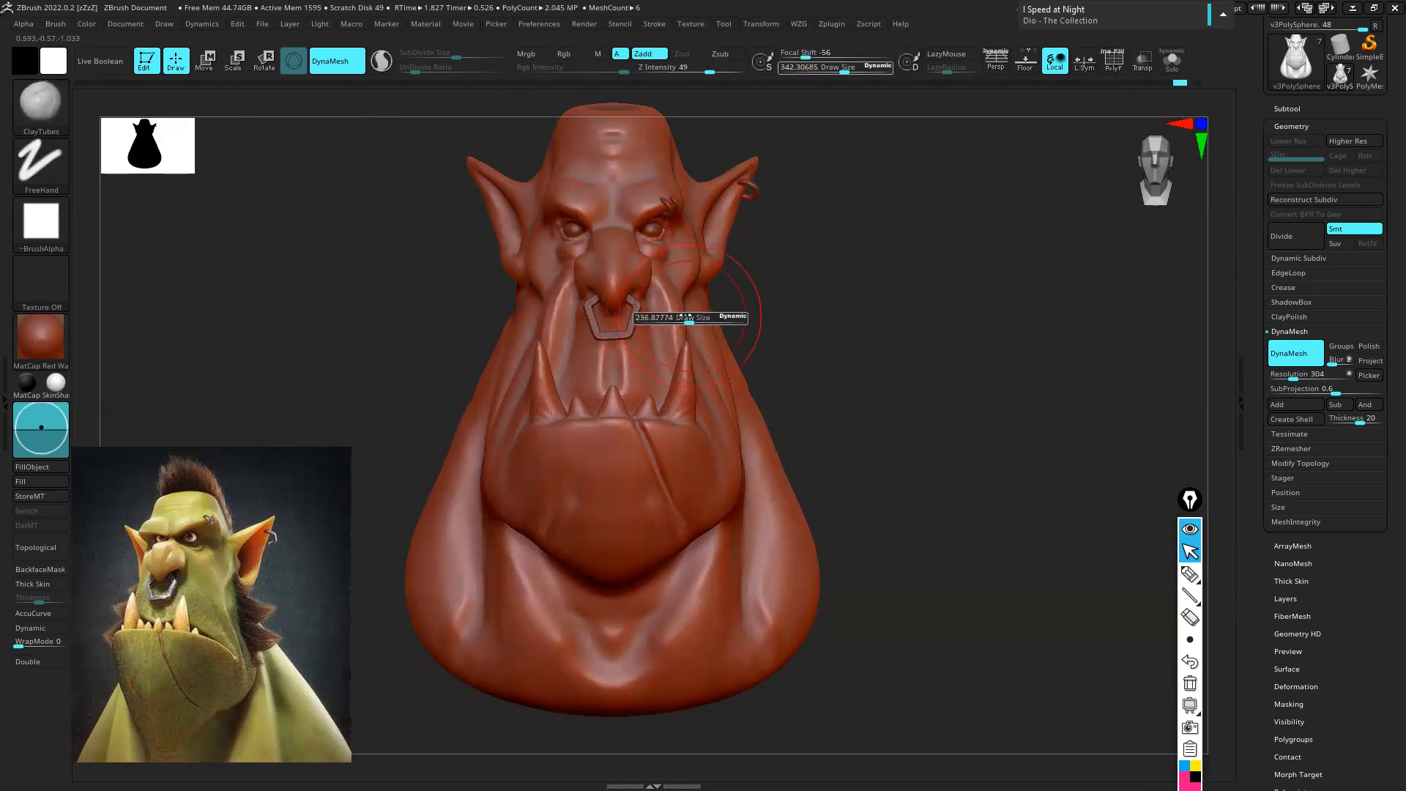
{"action": "key", "text": "b"}
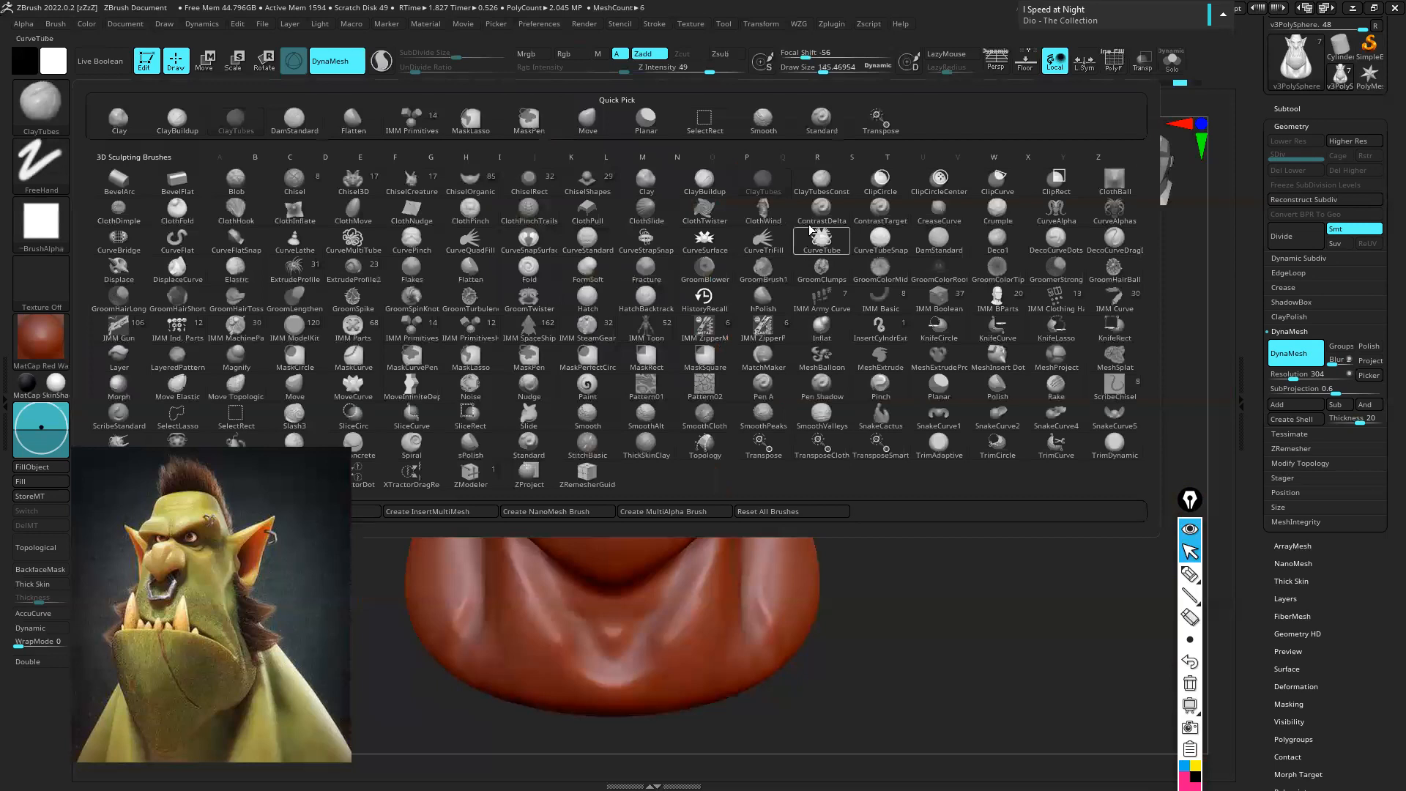
{"action": "key", "text": "m"}
{"action": "key", "text": "p"}
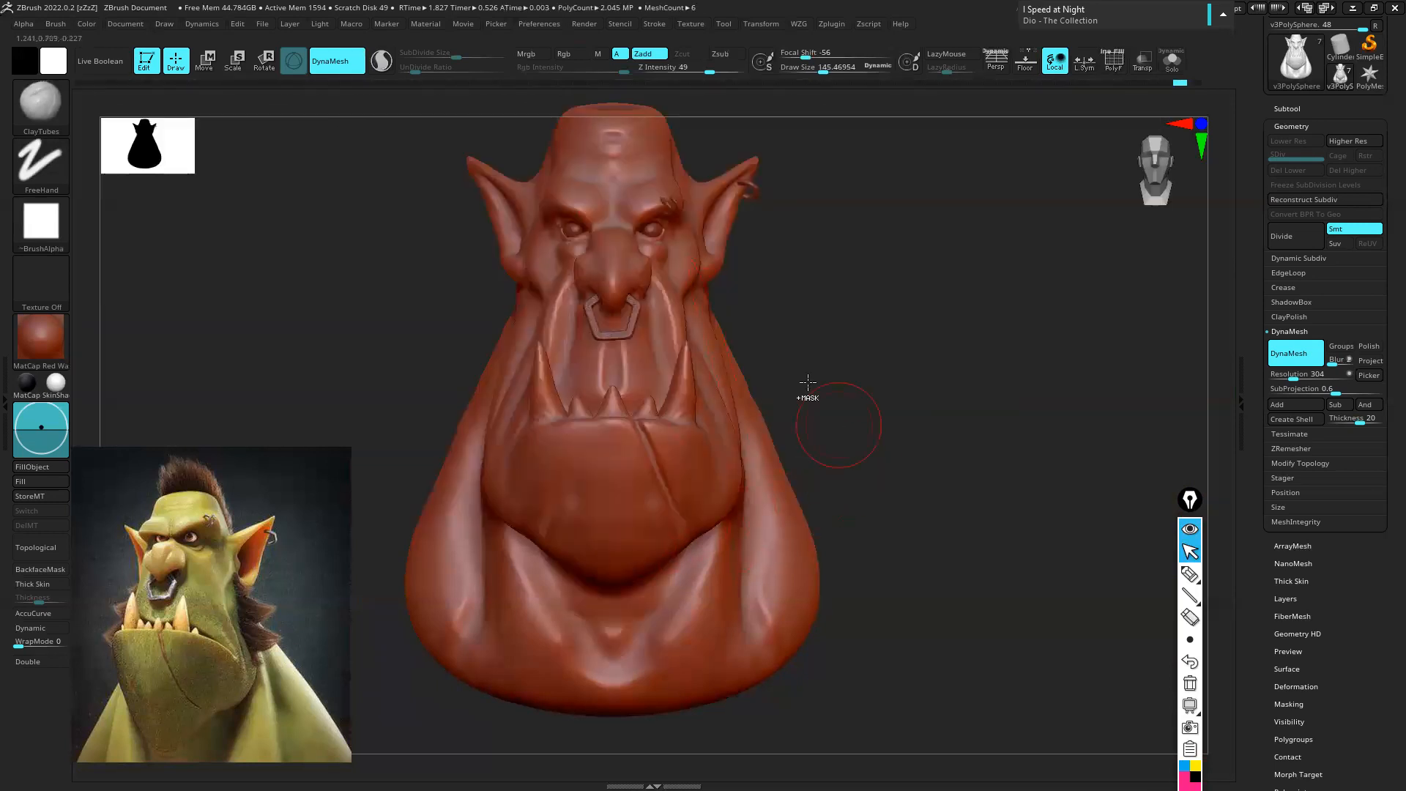
Build up the neck fold behind the jaw with long ClayTubes strokes at a draw size of about 179
{"action": "right_click_drag", "start_coordinate": [705, 305], "coordinate": [744, 305], "text": "ctrl"}
{"action": "key", "text": "s"}
{"action": "left_click_drag", "start_coordinate": [746, 306], "coordinate": [741, 307]}
{"action": "right_click_drag", "start_coordinate": [637, 203], "coordinate": [551, 15], "text": "alt"}
{"action": "right_click_drag", "start_coordinate": [757, 502], "coordinate": [739, 503]}
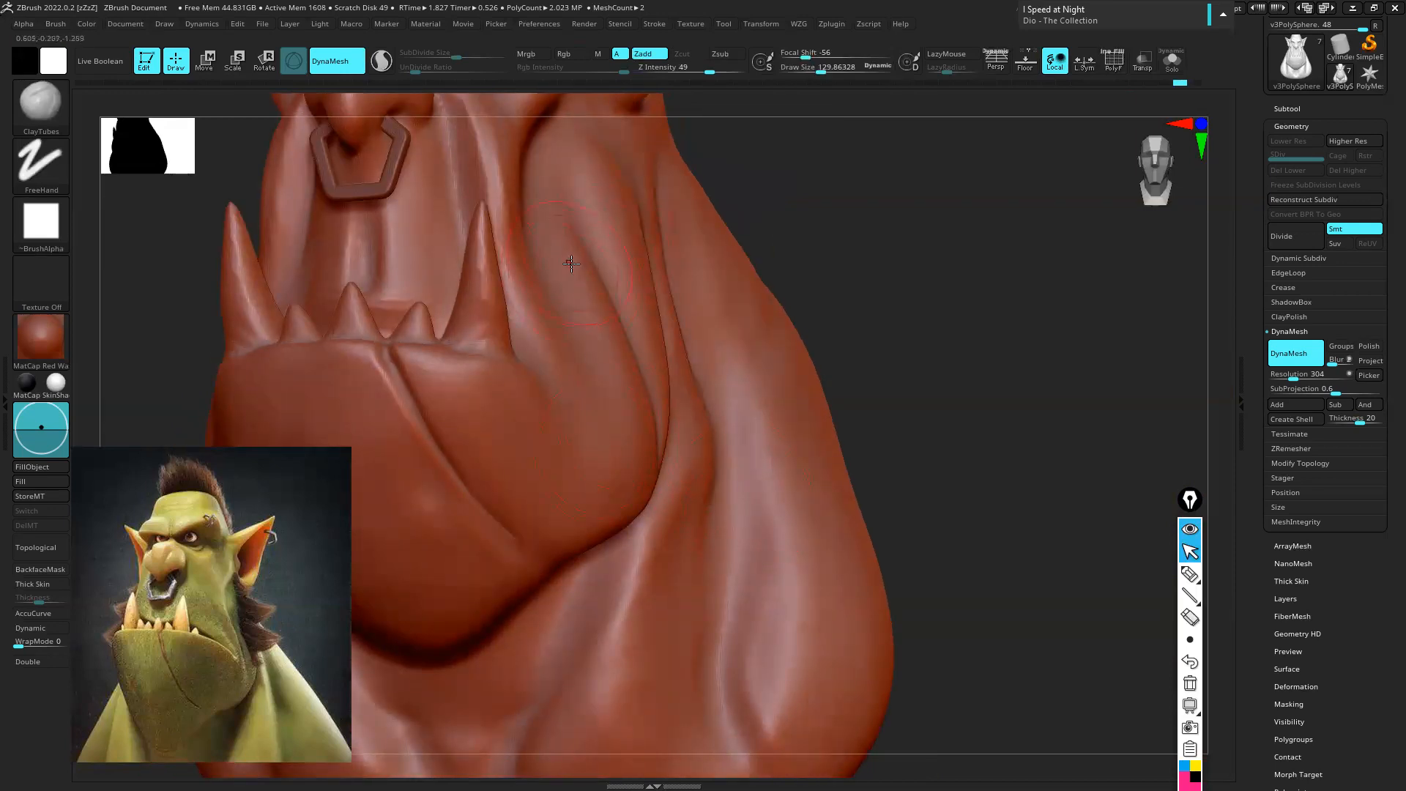
{"action": "mouse_move", "coordinate": [630, 293]}
{"action": "right_mouse_down"}
{"action": "mouse_move", "coordinate": [637, 437]}
{"action": "mouse_move", "coordinate": [584, 438]}
{"action": "right_mouse_up"}
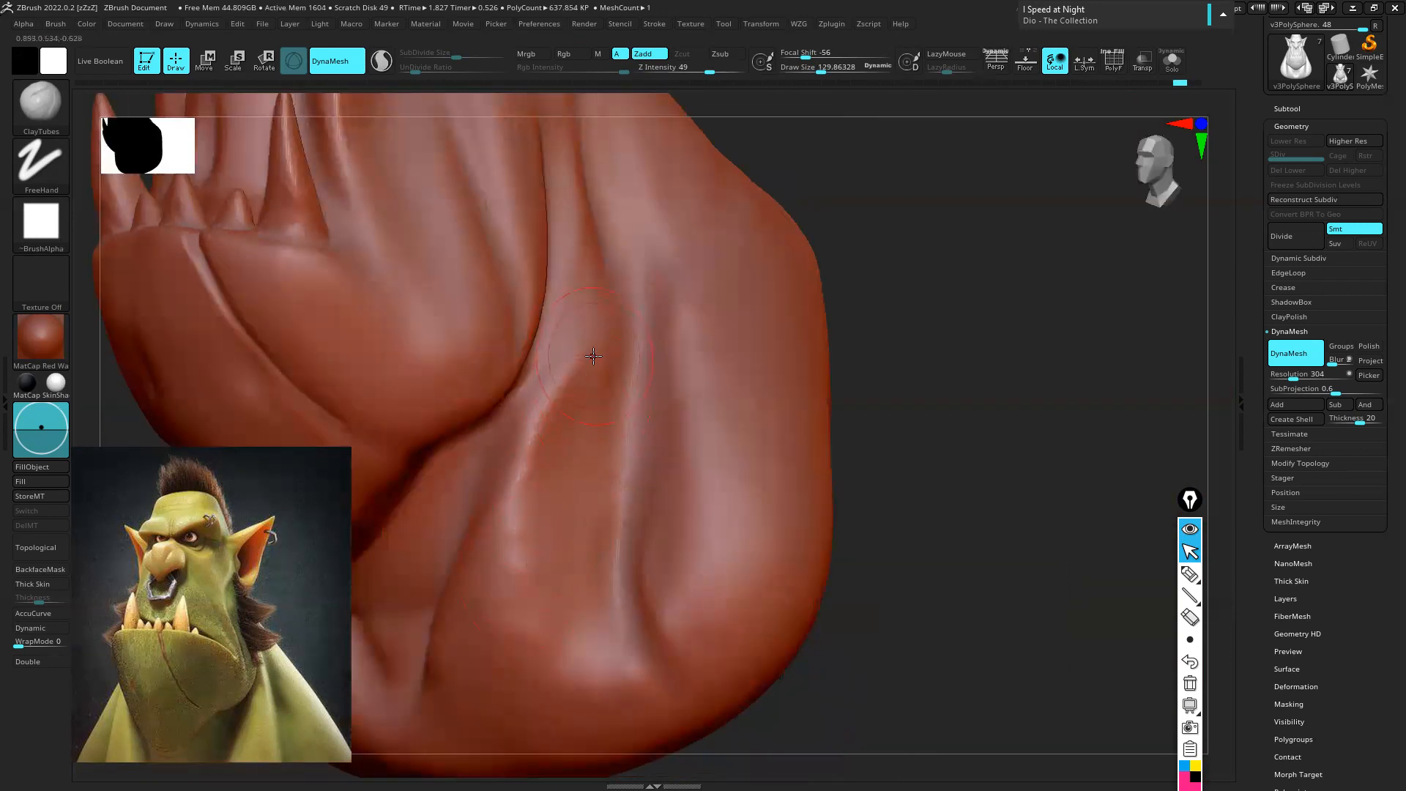
{"action": "mouse_move", "coordinate": [572, 355]}
{"action": "right_mouse_down"}
{"action": "mouse_move", "coordinate": [610, 342]}
{"action": "mouse_move", "coordinate": [598, 295]}
{"action": "right_mouse_up"}
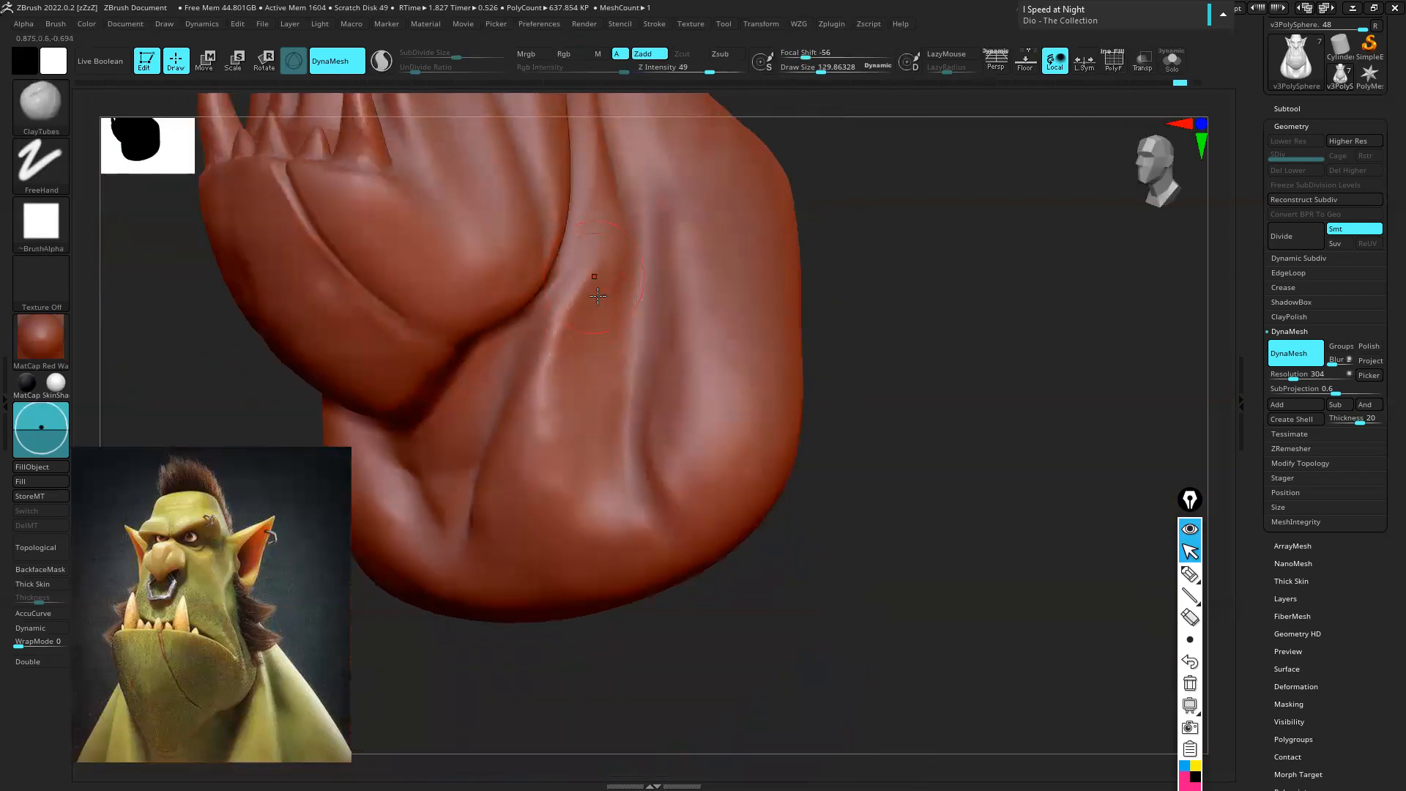
{"action": "key", "text": "s"}
{"action": "left_click_drag", "start_coordinate": [573, 405], "coordinate": [581, 405]}
{"action": "mouse_move", "coordinate": [597, 282]}
{"action": "left_mouse_down"}
{"action": "mouse_move", "coordinate": [562, 487]}
{"action": "mouse_move", "coordinate": [568, 366]}
{"action": "mouse_move", "coordinate": [545, 505]}
{"action": "mouse_move", "coordinate": [505, 538]}
{"action": "mouse_move", "coordinate": [551, 438]}
{"action": "left_mouse_up"}
{"action": "mouse_move", "coordinate": [598, 282]}
{"action": "left_mouse_down"}
{"action": "mouse_move", "coordinate": [589, 469]}
{"action": "mouse_move", "coordinate": [573, 528]}
{"action": "mouse_move", "coordinate": [549, 468]}
{"action": "mouse_move", "coordinate": [543, 570]}
{"action": "mouse_move", "coordinate": [564, 572]}
{"action": "mouse_move", "coordinate": [584, 546]}
{"action": "mouse_move", "coordinate": [575, 476]}
{"action": "mouse_move", "coordinate": [567, 517]}
{"action": "left_mouse_up"}
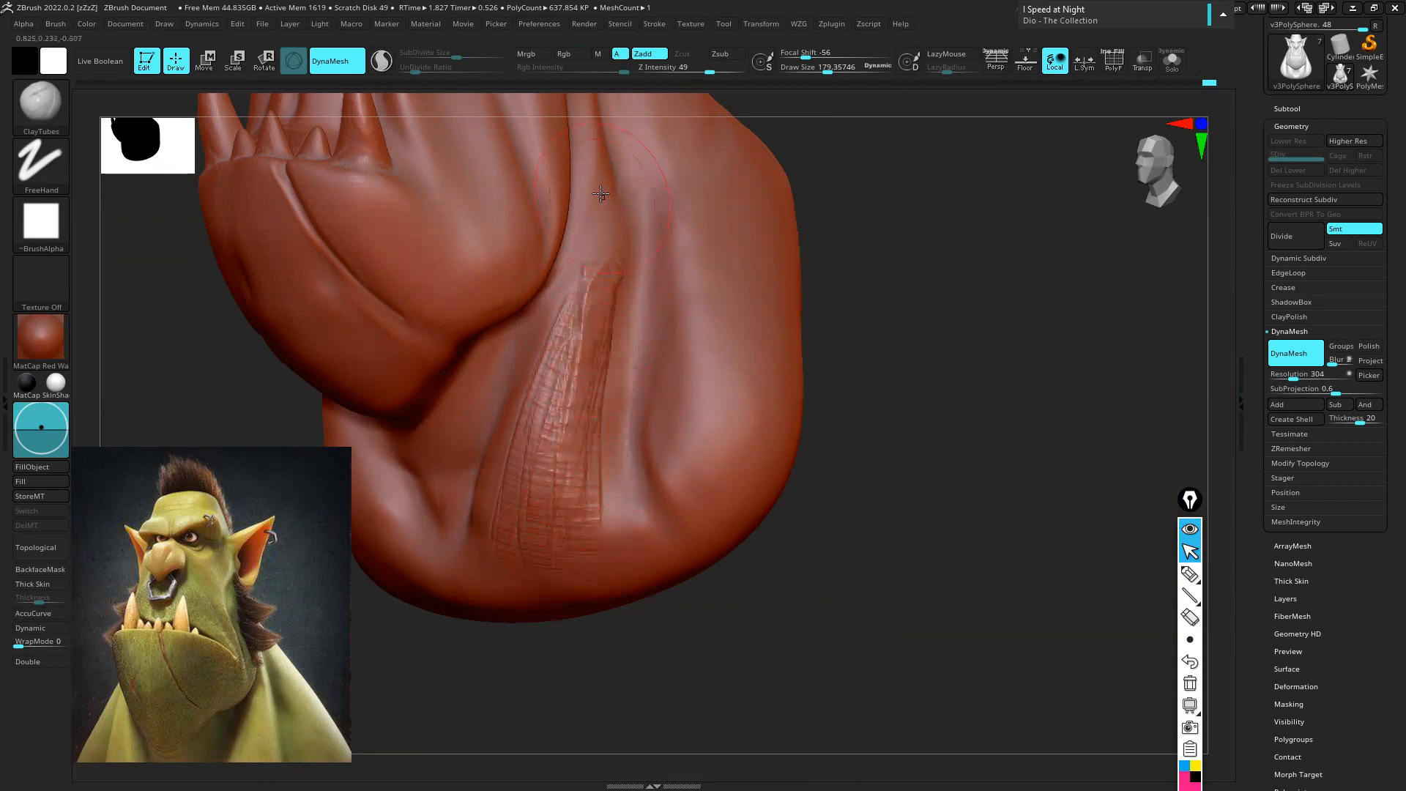
{"action": "left_click_drag", "start_coordinate": [581, 292], "coordinate": [569, 374]}
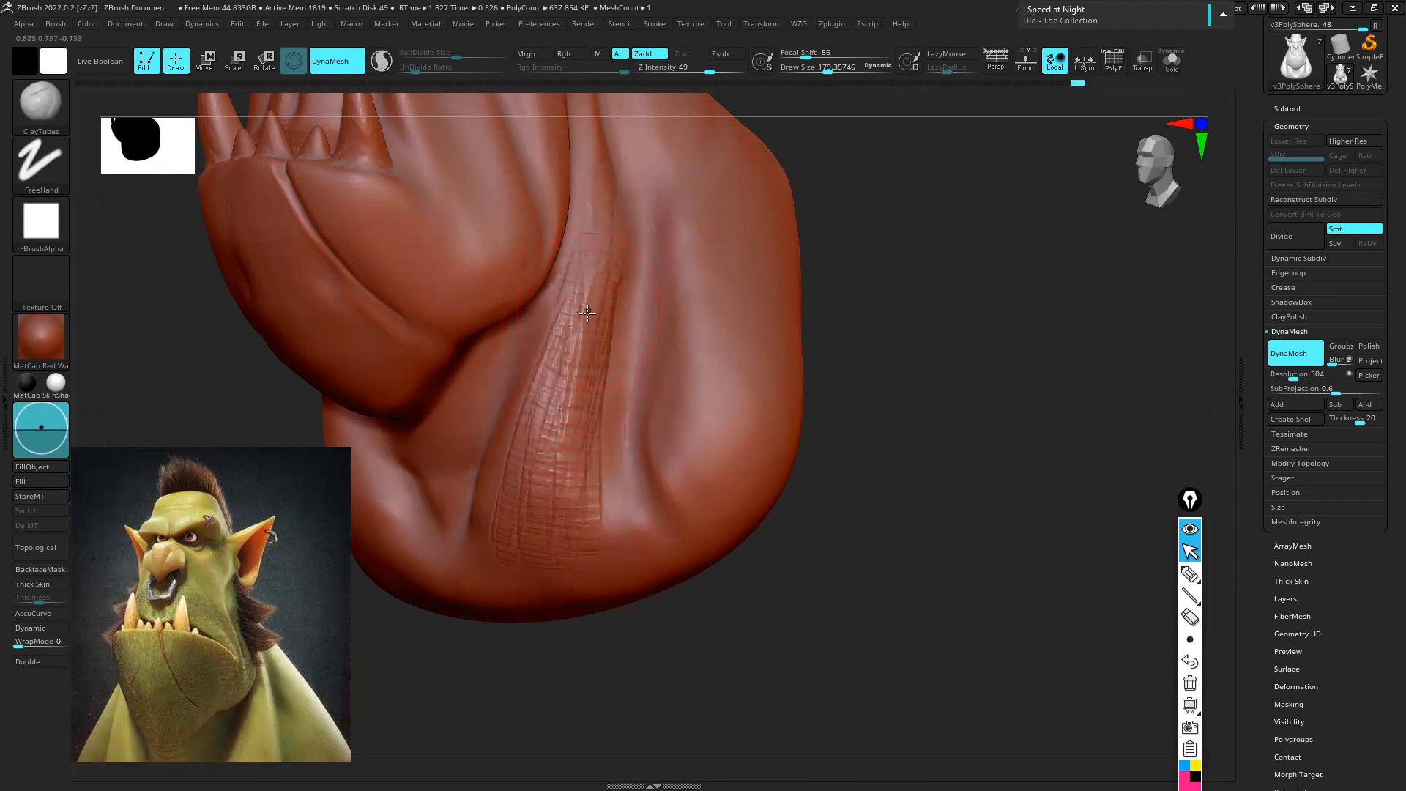
Smooth the built-up neck fold, adding another lengthwise ClayTubes stroke and blending it into the surface
{"action": "mouse_move", "coordinate": [587, 305]}
{"action": "left_mouse_down", "text": "shift"}
{"action": "mouse_move", "coordinate": [578, 314]}
{"action": "mouse_move", "coordinate": [599, 215]}
{"action": "left_mouse_up", "text": "shift"}
{"action": "left_click_drag", "start_coordinate": [558, 469], "coordinate": [569, 399], "text": "shift"}
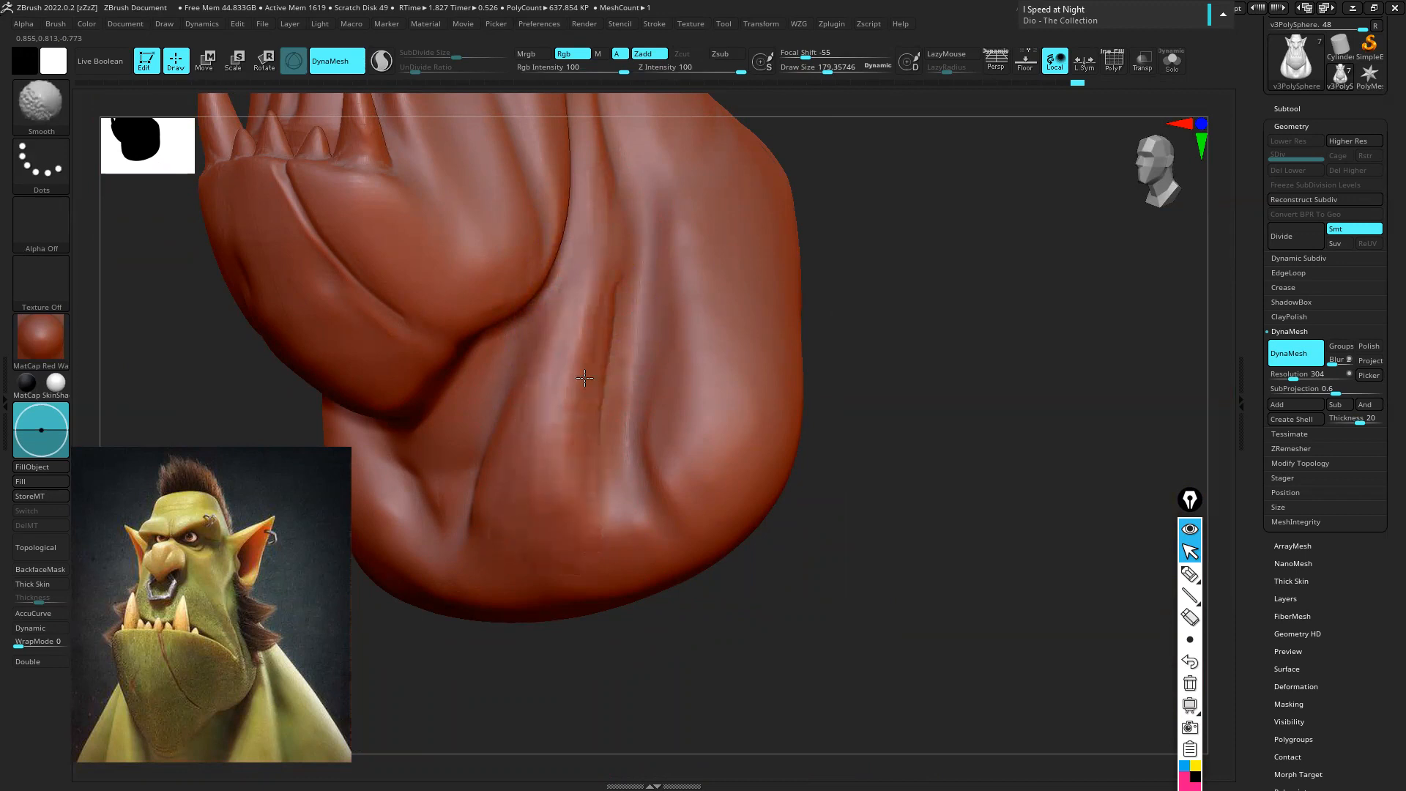
{"action": "right_click_drag", "start_coordinate": [605, 378], "coordinate": [590, 353]}
{"action": "mouse_move", "coordinate": [576, 519]}
{"action": "left_mouse_down"}
{"action": "mouse_move", "coordinate": [566, 388]}
{"action": "mouse_move", "coordinate": [581, 297]}
{"action": "left_mouse_up"}
{"action": "mouse_move", "coordinate": [581, 534]}
{"action": "left_mouse_down", "text": "shift"}
{"action": "mouse_move", "coordinate": [582, 352]}
{"action": "mouse_move", "coordinate": [573, 488]}
{"action": "left_mouse_up", "text": "shift"}
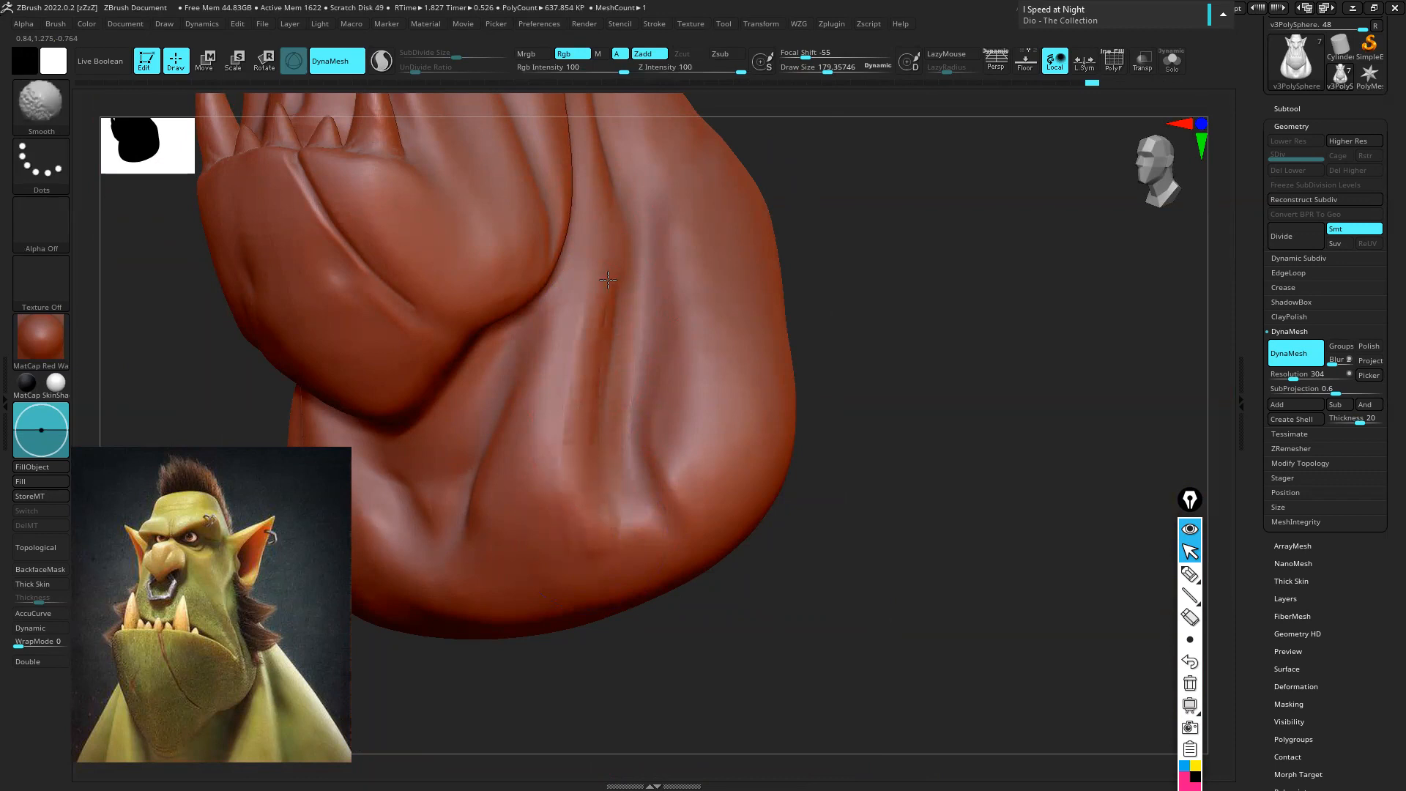
Add a lengthwise ClayTubes stroke along the neck fold behind the jaw and smooth it into the surface
{"action": "mouse_move", "coordinate": [586, 498]}
{"action": "right_mouse_down", "text": "ctrl"}
{"action": "mouse_move", "coordinate": [633, 414]}
{"action": "mouse_move", "coordinate": [622, 407]}
{"action": "mouse_move", "coordinate": [661, 419]}
{"action": "mouse_move", "coordinate": [641, 361]}
{"action": "mouse_move", "coordinate": [678, 368]}
{"action": "mouse_move", "coordinate": [666, 288]}
{"action": "right_mouse_up", "text": "ctrl"}
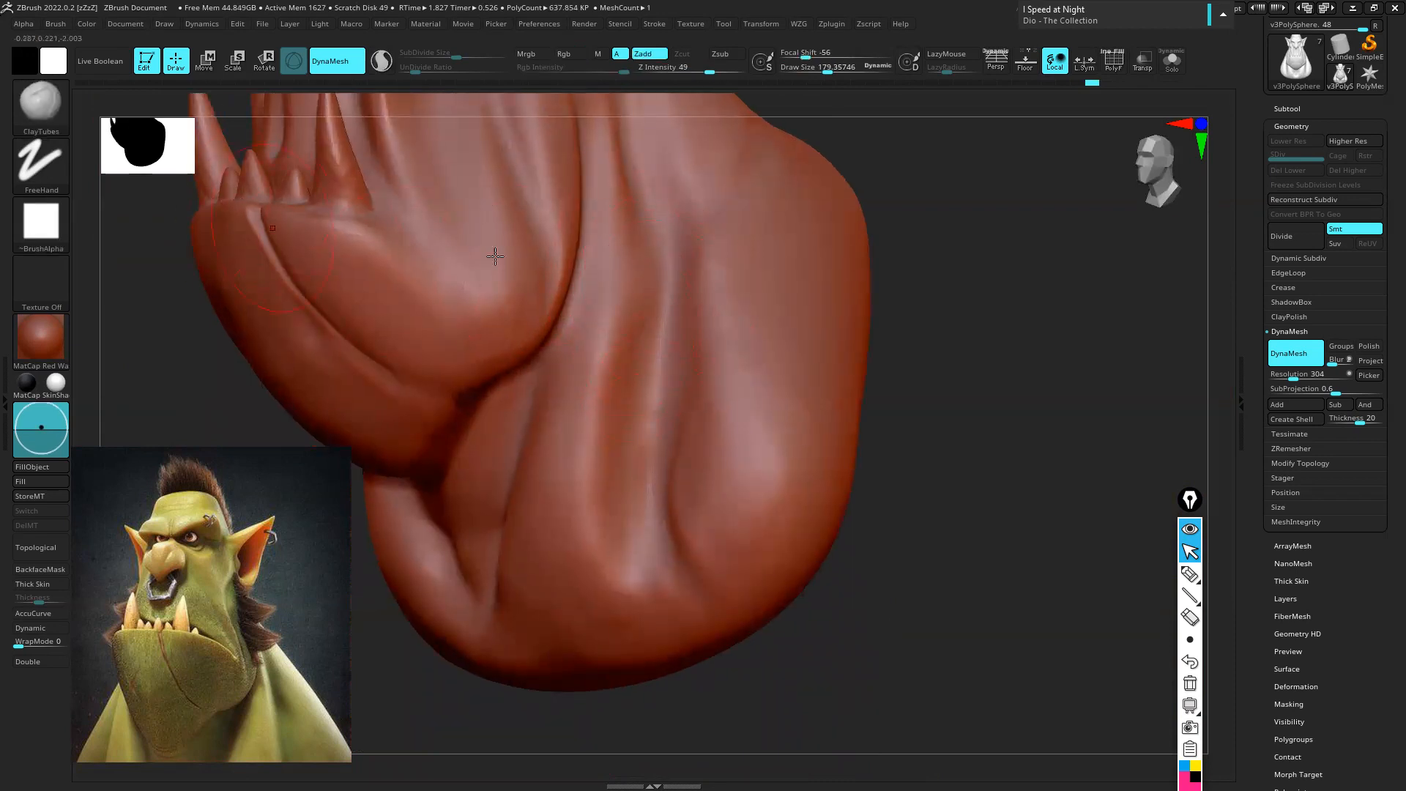
{"action": "mouse_move", "coordinate": [654, 260]}
{"action": "left_mouse_down"}
{"action": "mouse_move", "coordinate": [648, 326]}
{"action": "mouse_move", "coordinate": [649, 188]}
{"action": "left_mouse_up"}
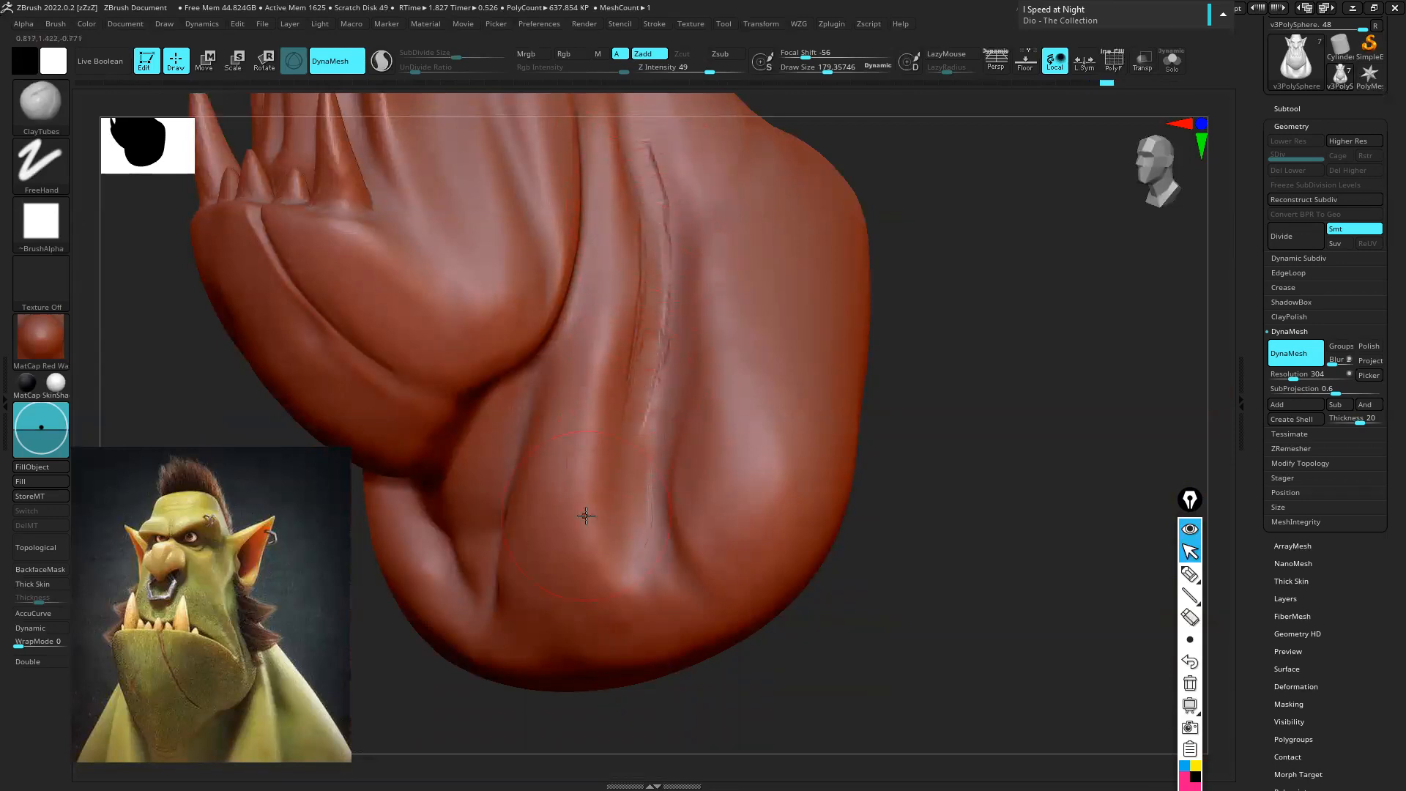
{"action": "mouse_move", "coordinate": [651, 182]}
{"action": "left_mouse_down", "text": "shift"}
{"action": "mouse_move", "coordinate": [650, 381]}
{"action": "mouse_move", "coordinate": [640, 172]}
{"action": "mouse_move", "coordinate": [639, 410]}
{"action": "left_mouse_up", "text": "shift"}
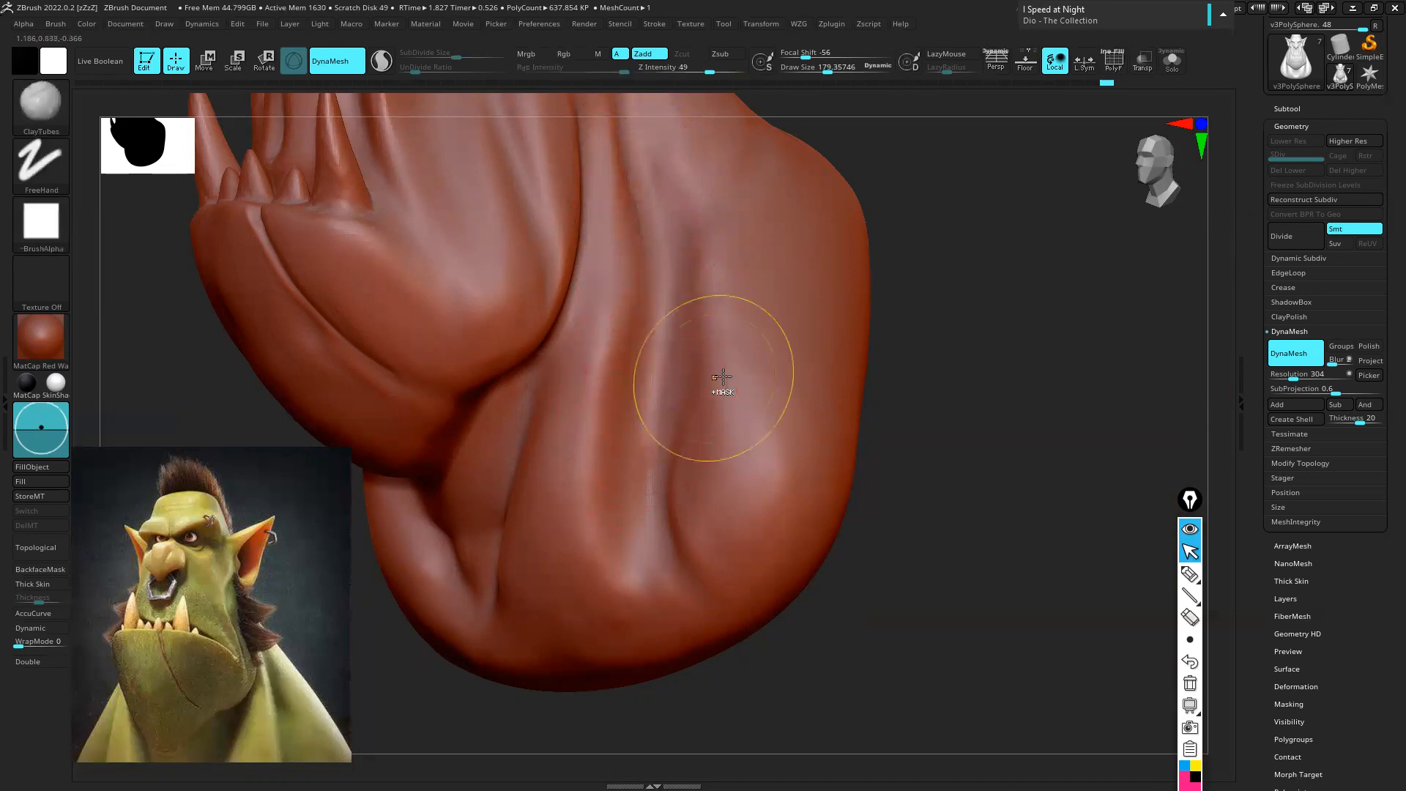
{"action": "right_click_drag", "start_coordinate": [720, 389], "coordinate": [681, 360]}
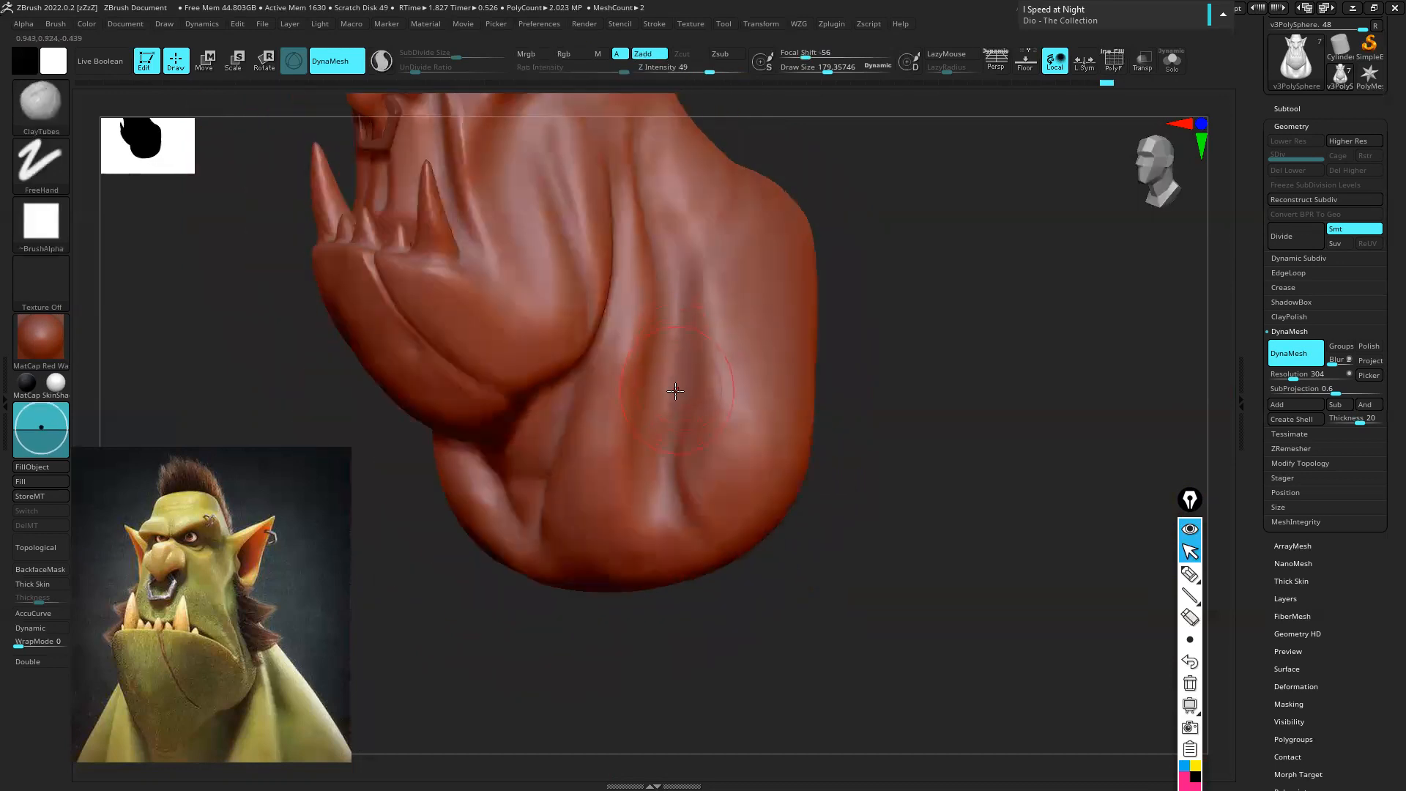
Select the DamStandard brush and reduce the draw size to about 97
{"action": "key", "text": "b"}
{"action": "key", "text": "f"}
{"action": "key", "text": "l"}
{"action": "key", "text": "b"}
{"action": "key", "text": "d"}
{"action": "key", "text": "s"}
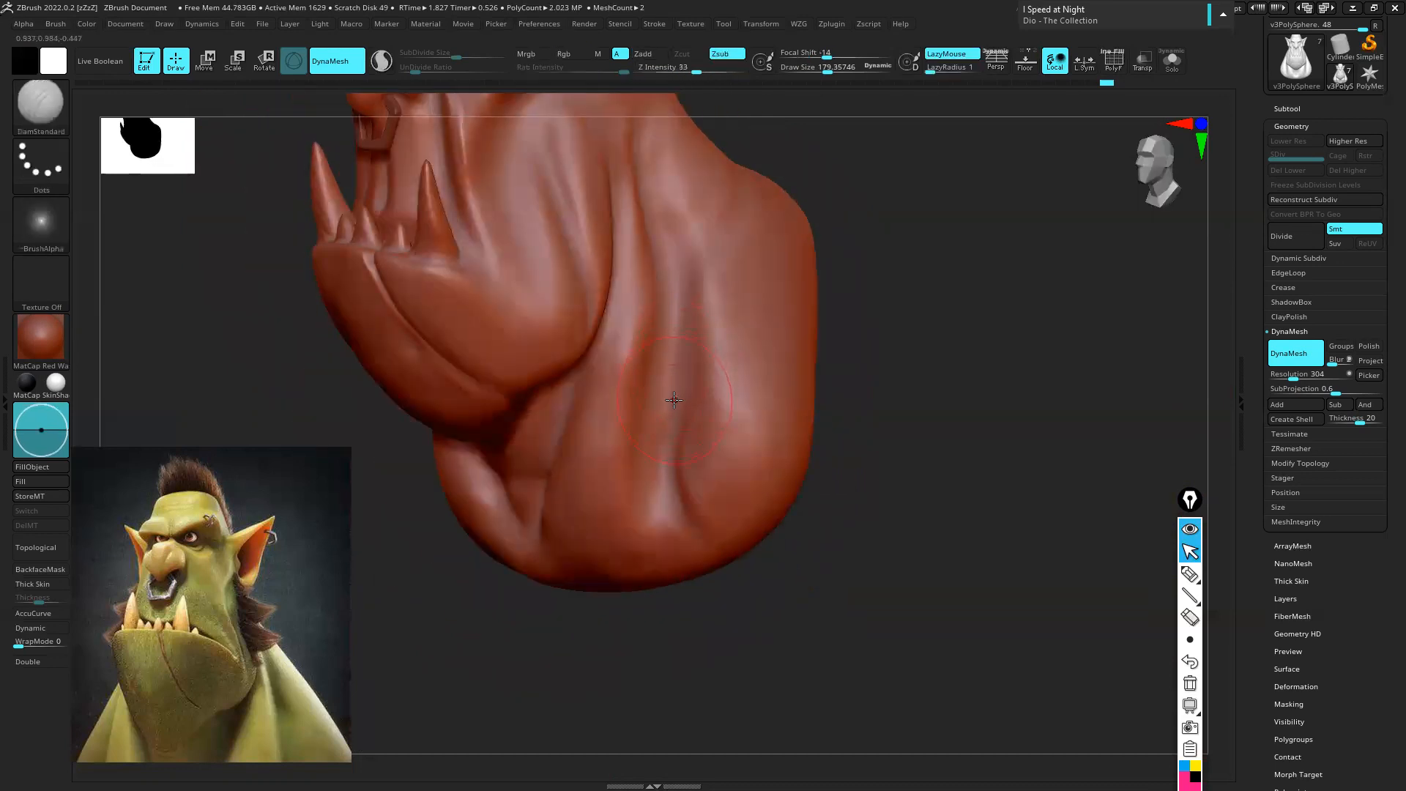
{"action": "left_click", "coordinate": [40, 104]}
{"action": "key", "text": "s"}
{"action": "left_click_drag", "start_coordinate": [664, 451], "coordinate": [661, 451]}
Carve the crease around the bag under the eye with DamStandard at a draw size of about 52
{"action": "right_click_drag", "start_coordinate": [571, 307], "coordinate": [581, 546], "text": "alt"}
{"action": "right_click_drag", "start_coordinate": [480, 256], "coordinate": [519, 318], "text": "ctrl"}
{"action": "key", "text": "s"}
{"action": "left_click_drag", "start_coordinate": [518, 315], "coordinate": [512, 315]}
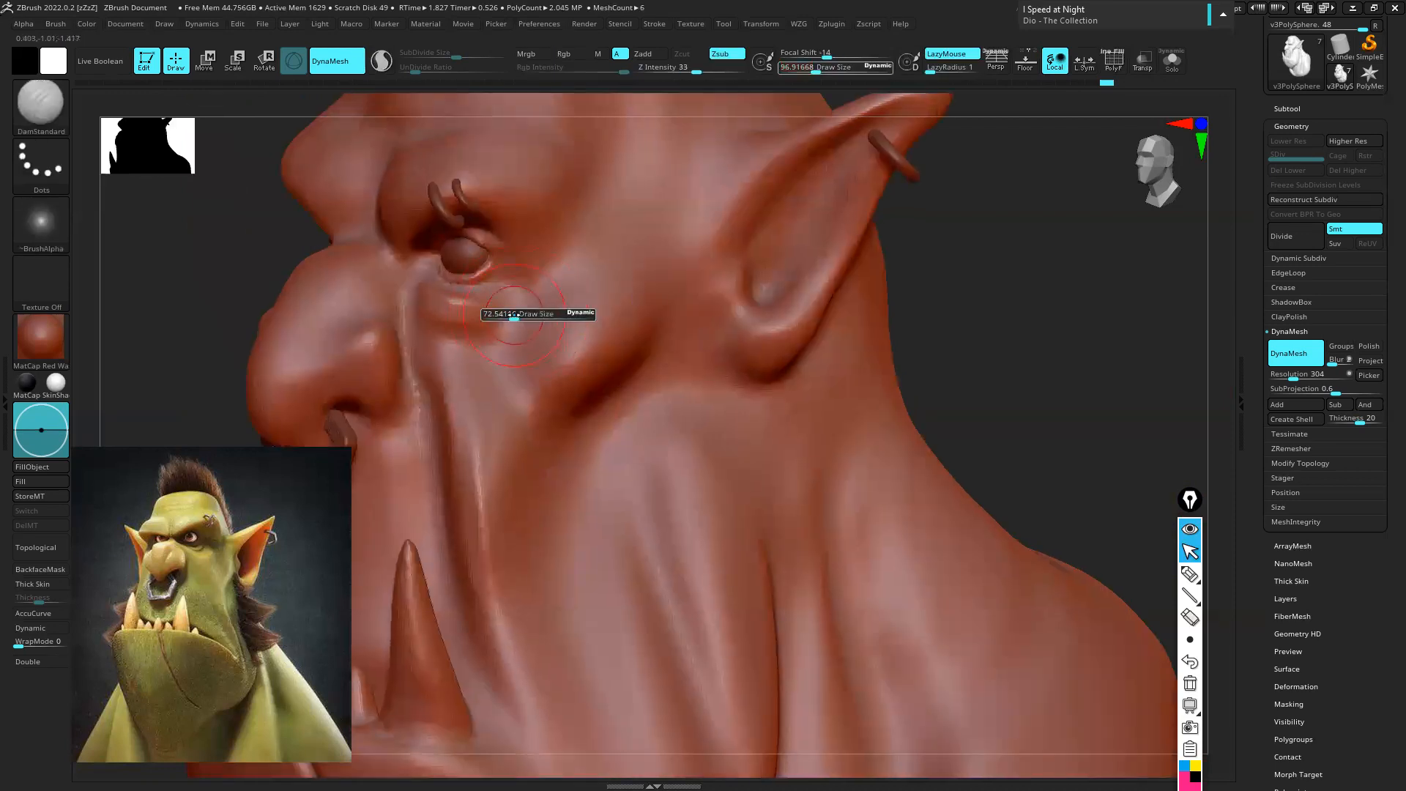
{"action": "right_click_drag", "start_coordinate": [481, 293], "coordinate": [513, 322], "text": "ctrl"}
{"action": "key", "text": "s"}
{"action": "left_click_drag", "start_coordinate": [517, 291], "coordinate": [511, 291]}
{"action": "left_click_drag", "start_coordinate": [473, 356], "coordinate": [552, 248]}
{"action": "mouse_move", "coordinate": [542, 328]}
{"action": "right_mouse_down"}
{"action": "mouse_move", "coordinate": [555, 321]}
{"action": "mouse_move", "coordinate": [534, 305]}
{"action": "right_mouse_up"}
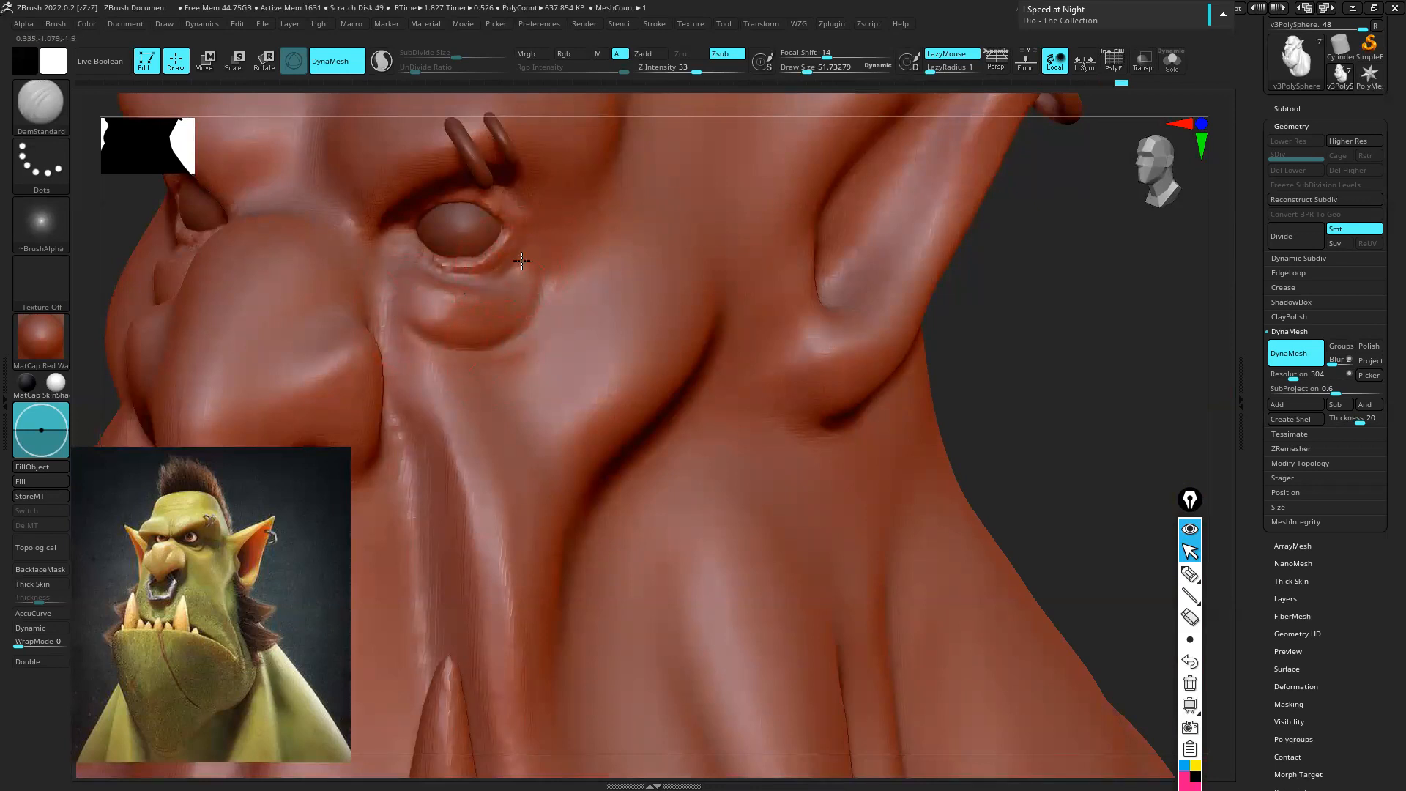
Carve fine wrinkles around the eye bag and crow's feet at the outer eye corner with DamStandard at a draw size of about 37
{"action": "key", "text": "s"}
{"action": "left_click_drag", "start_coordinate": [542, 304], "coordinate": [538, 304]}
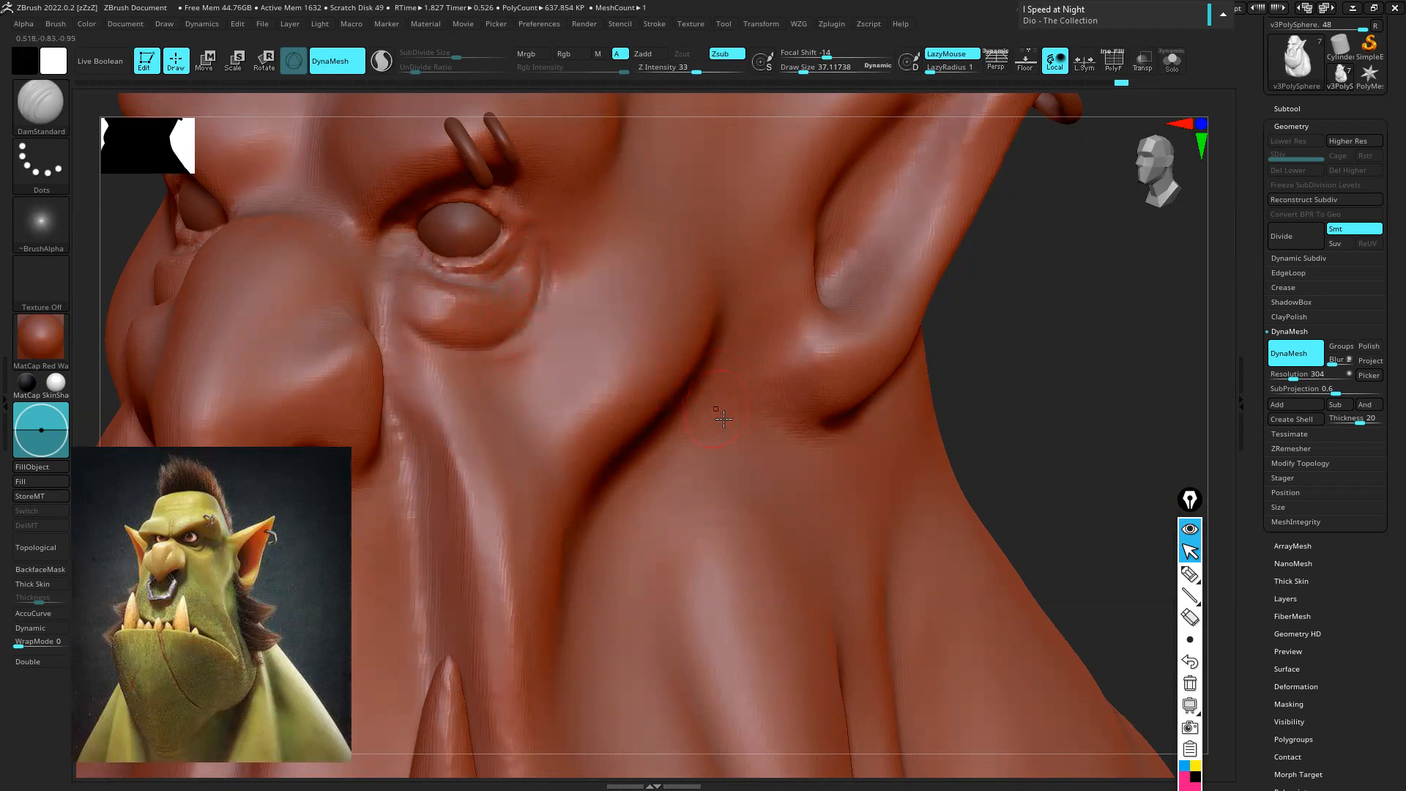
{"action": "right_click_drag", "start_coordinate": [617, 222], "coordinate": [625, 280], "text": "alt"}
{"action": "left_click_drag", "start_coordinate": [560, 266], "coordinate": [612, 262]}
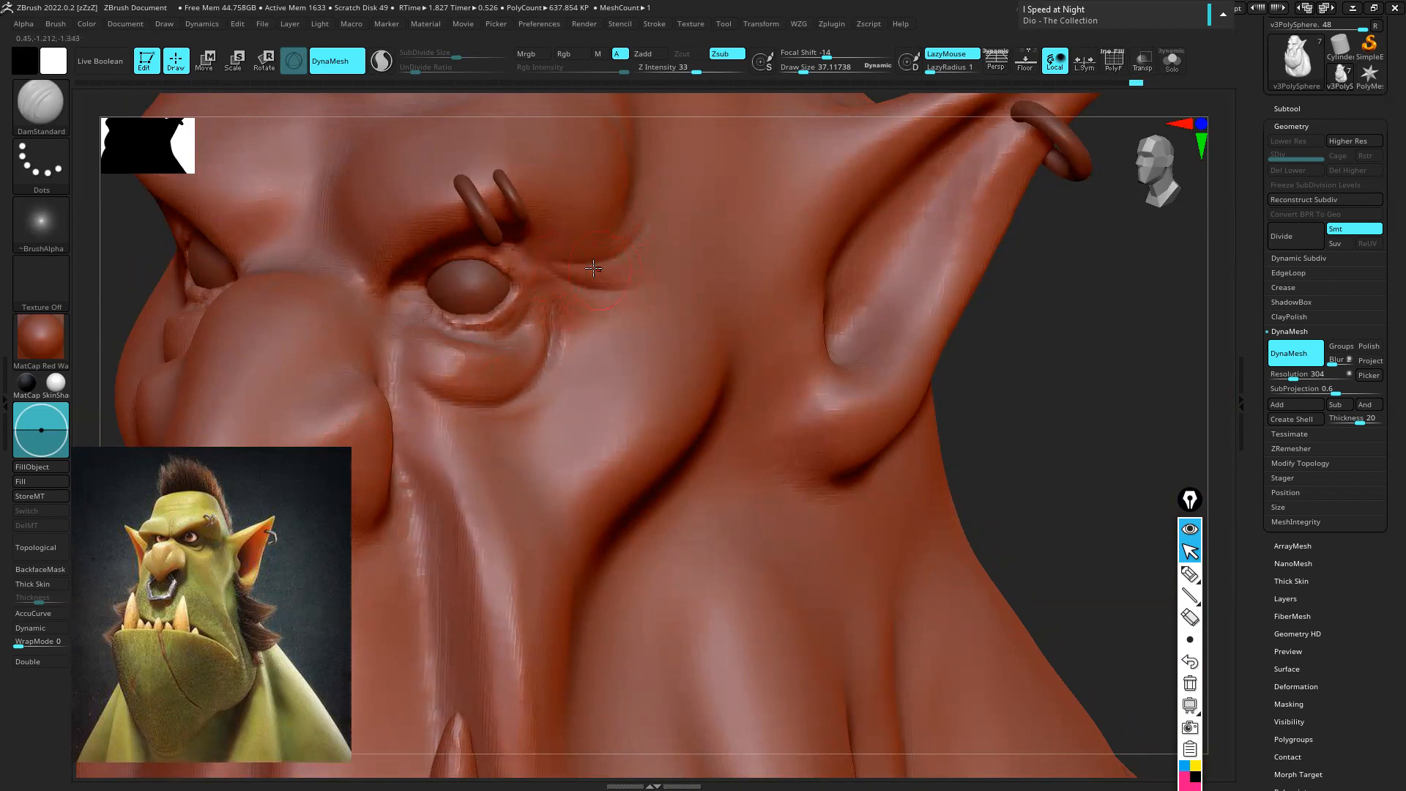
{"action": "left_click_drag", "start_coordinate": [660, 268], "coordinate": [655, 269]}
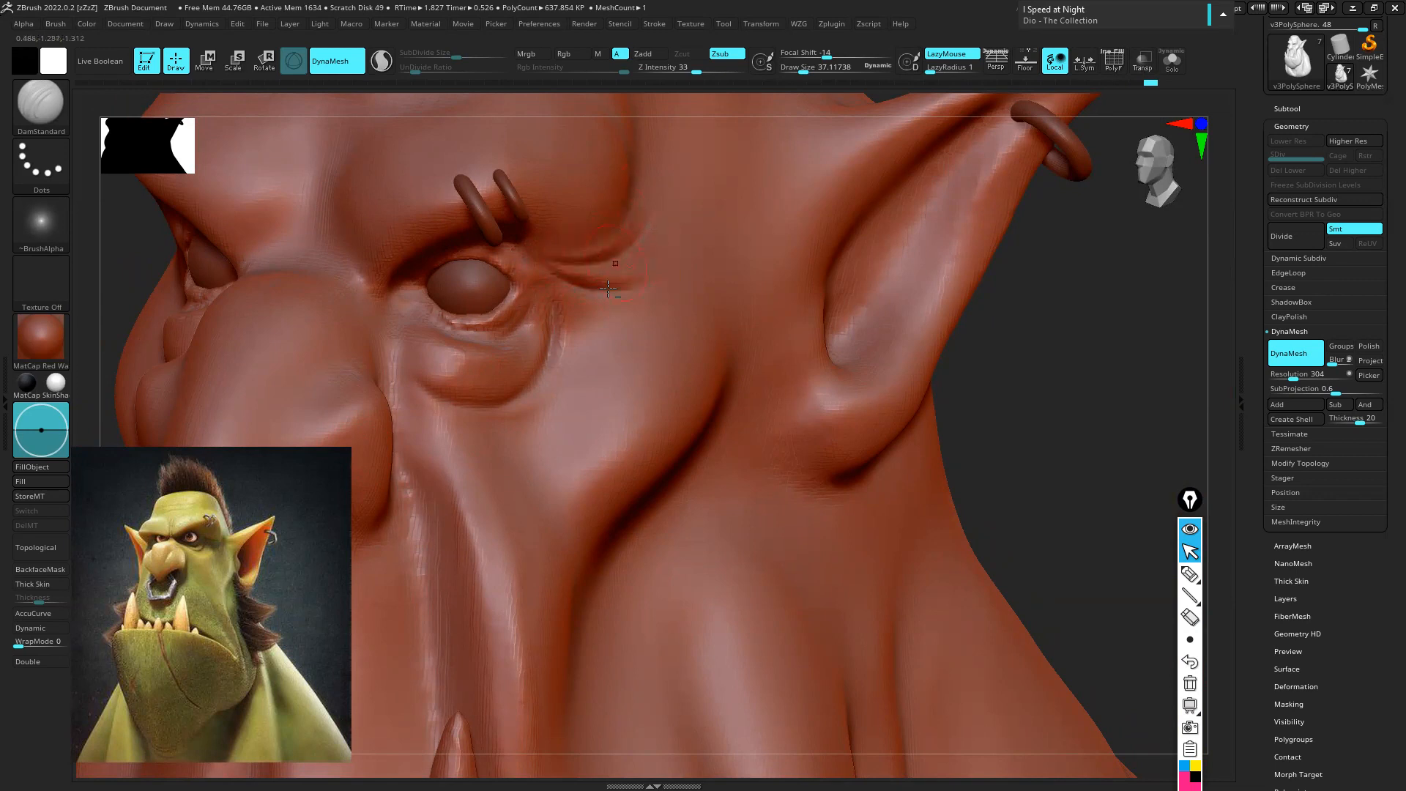
{"action": "left_click_drag", "start_coordinate": [607, 309], "coordinate": [630, 304]}
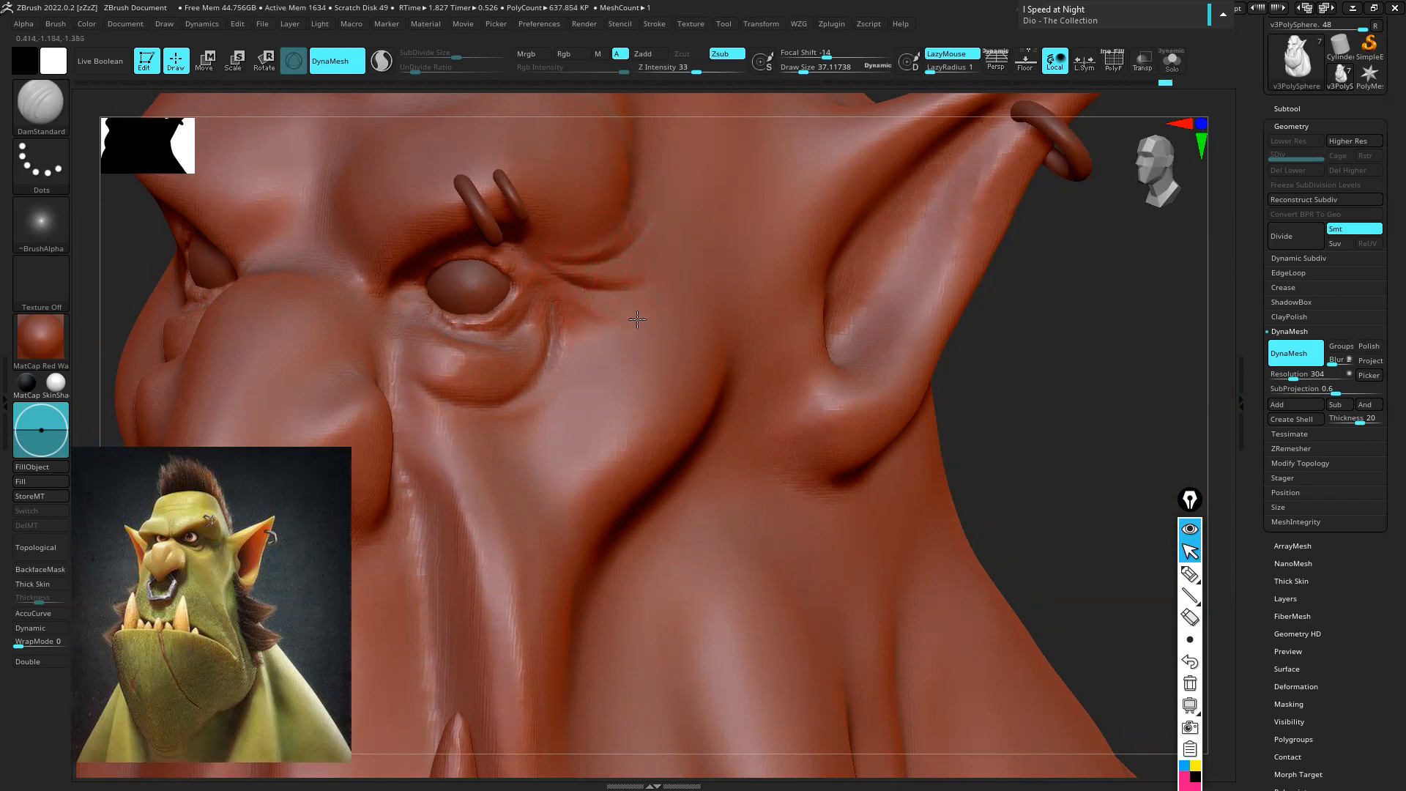
Flip the head mesh to the opposite side with the Mirror deformation
{"action": "mouse_move", "coordinate": [681, 305]}
{"action": "right_mouse_down", "text": "ctrl"}
{"action": "mouse_move", "coordinate": [637, 343]}
{"action": "mouse_move", "coordinate": [600, 300]}
{"action": "mouse_move", "coordinate": [586, 322]}
{"action": "mouse_move", "coordinate": [413, 346]}
{"action": "right_mouse_up", "text": "ctrl"}
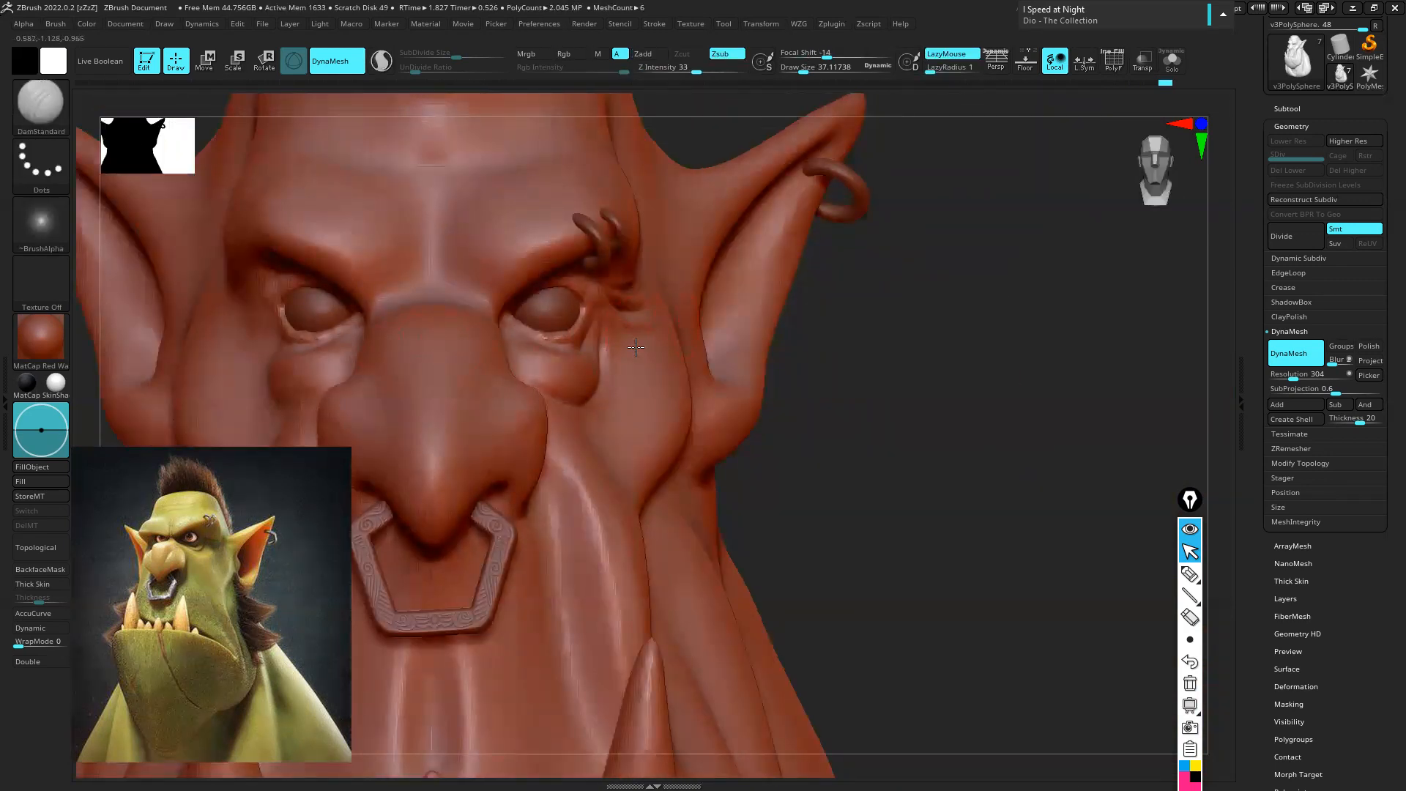
{"action": "right_click_drag", "start_coordinate": [636, 348], "coordinate": [536, 346]}
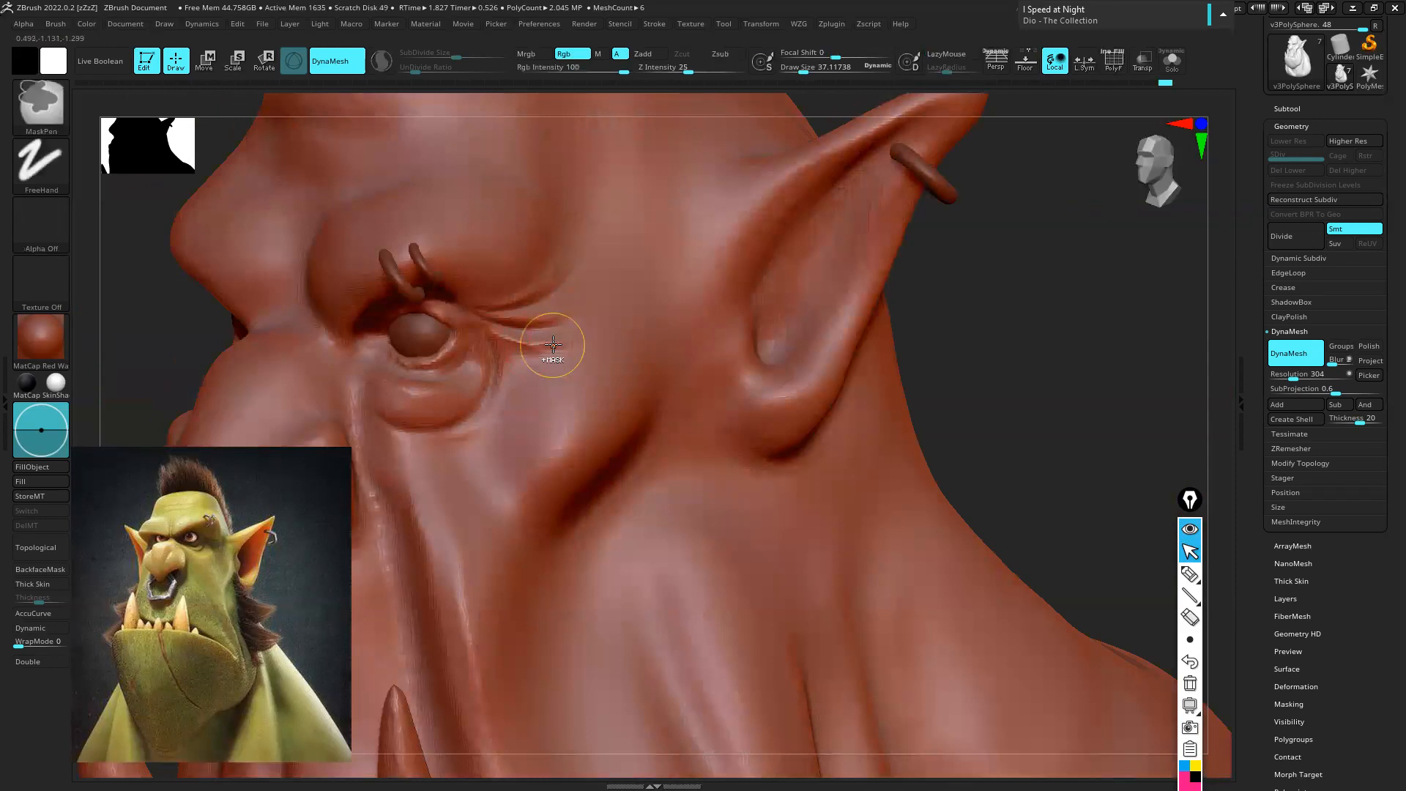
{"action": "key", "text": "ctrl"}
{"action": "right_click_drag", "start_coordinate": [535, 313], "coordinate": [492, 279], "text": "ctrl"}
{"action": "right_click_drag", "start_coordinate": [646, 251], "coordinate": [656, 236], "text": "ctrl"}
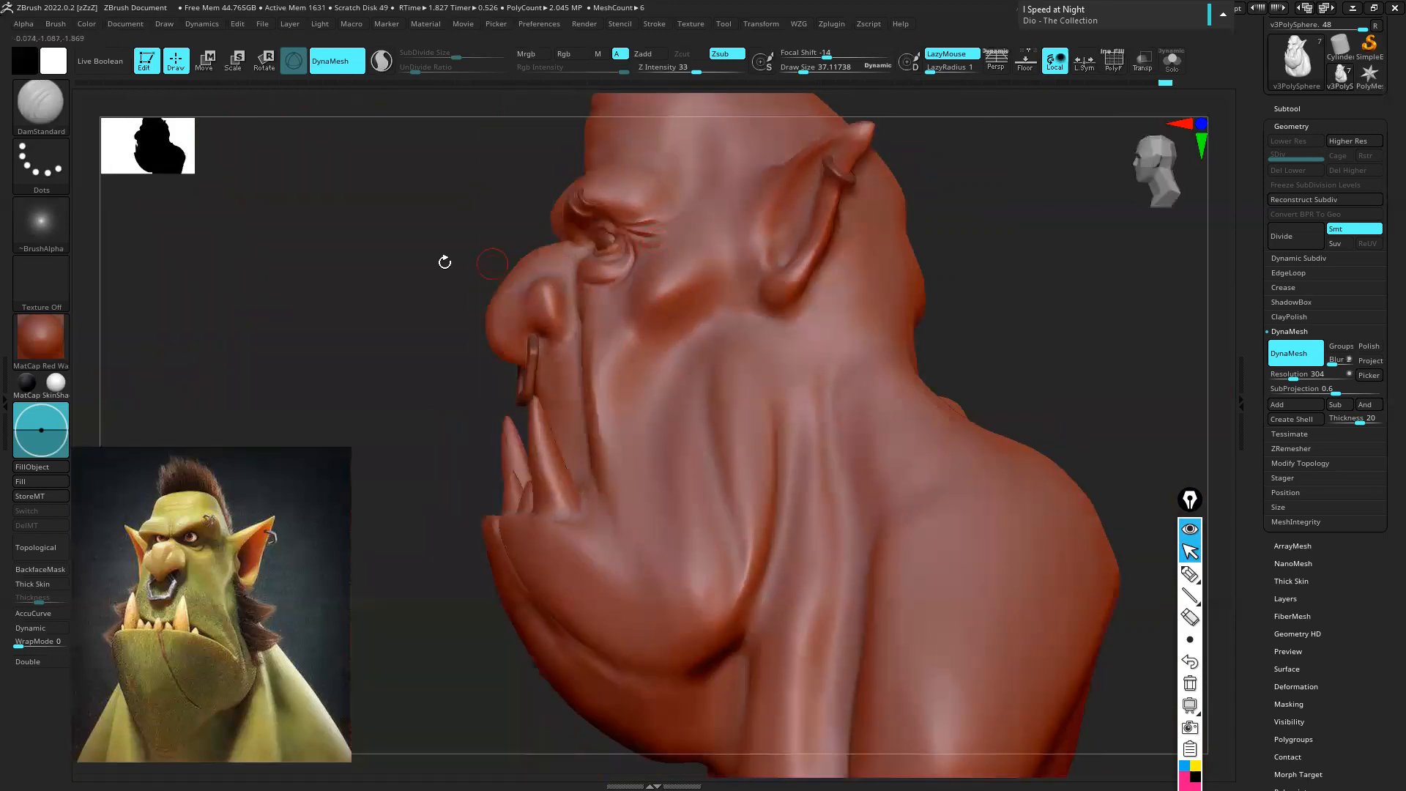
{"action": "right_click_drag", "start_coordinate": [571, 265], "coordinate": [462, 267]}
{"action": "mouse_move", "coordinate": [733, 230]}
{"action": "right_mouse_down"}
{"action": "mouse_move", "coordinate": [718, 220]}
{"action": "mouse_move", "coordinate": [740, 227]}
{"action": "right_mouse_up"}
{"action": "left_click_drag", "start_coordinate": [1366, 616], "coordinate": [1350, 509]}
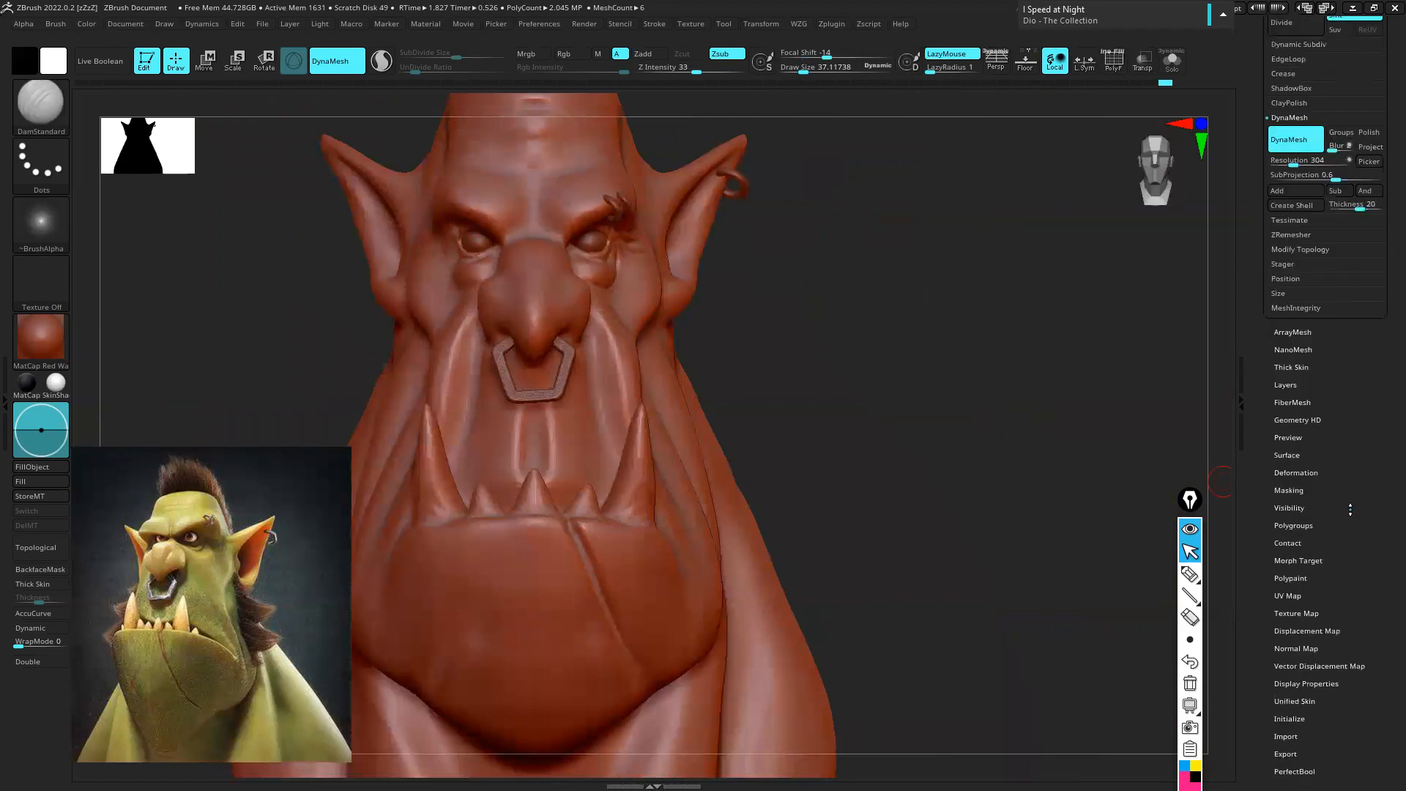
{"action": "left_click", "coordinate": [1311, 472]}
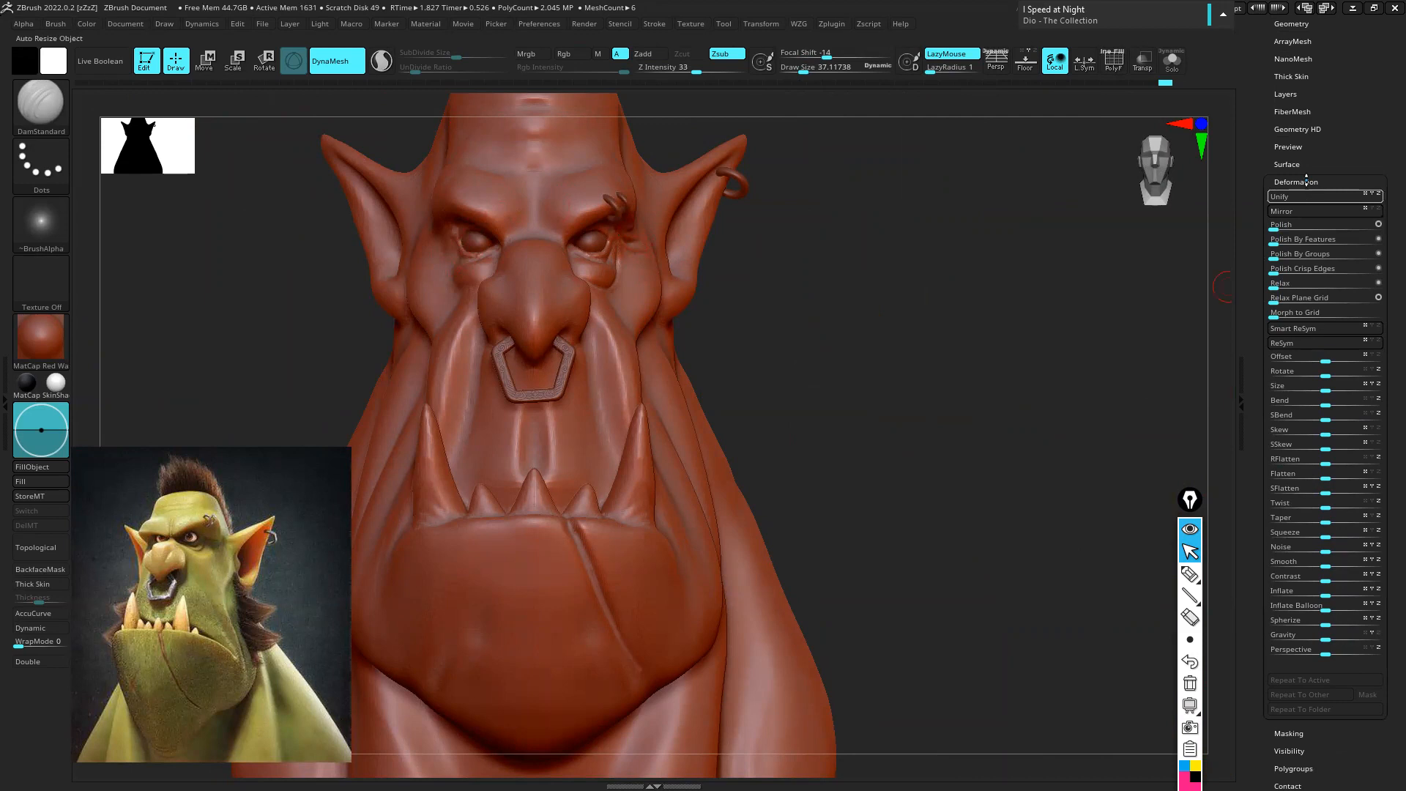
{"action": "left_click", "coordinate": [1294, 200]}
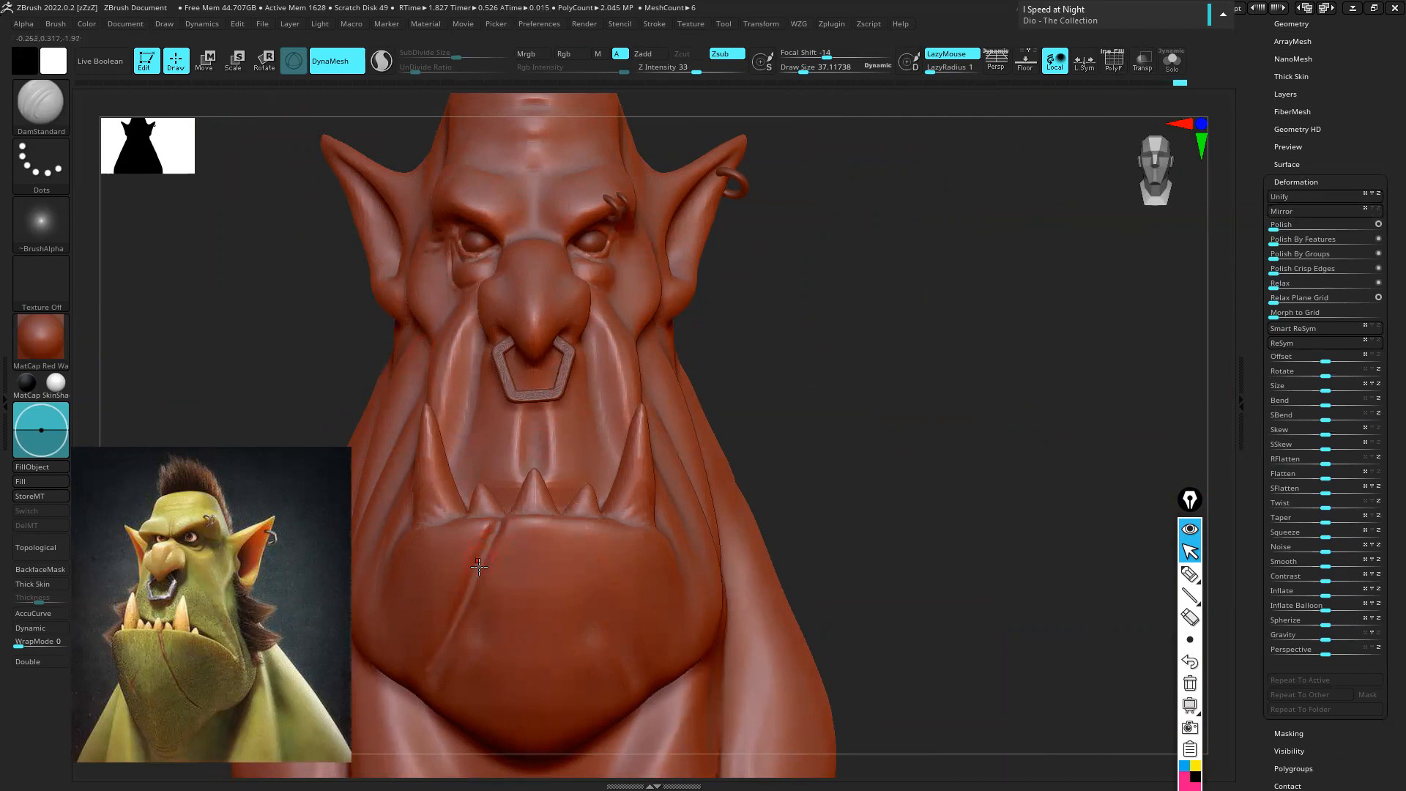
Make the head symmetrical with the Mirror And Weld topology command
{"action": "scroll", "coordinate": [1327, 232], "scroll_direction": "up", "scroll_amount": 10}
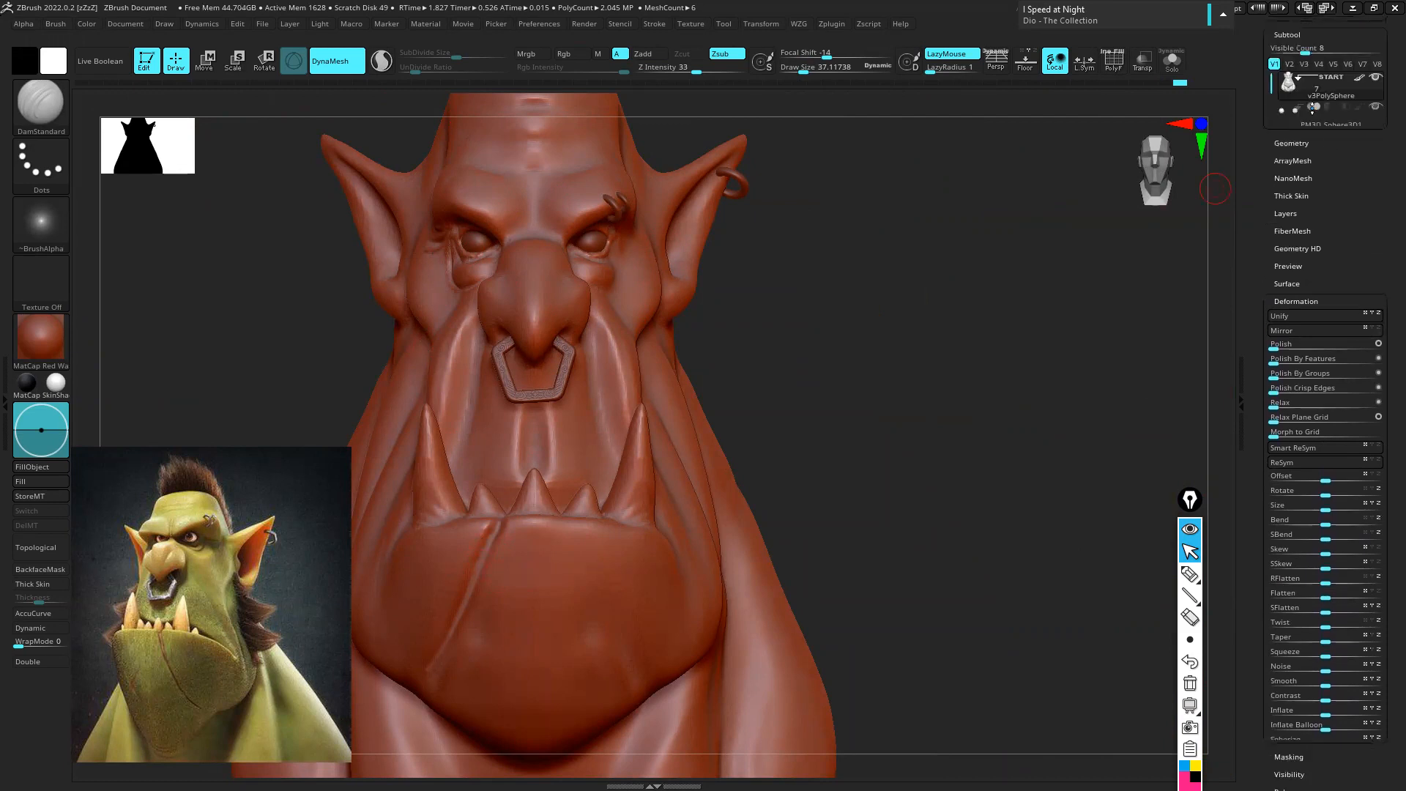
{"action": "left_click", "coordinate": [1309, 632]}
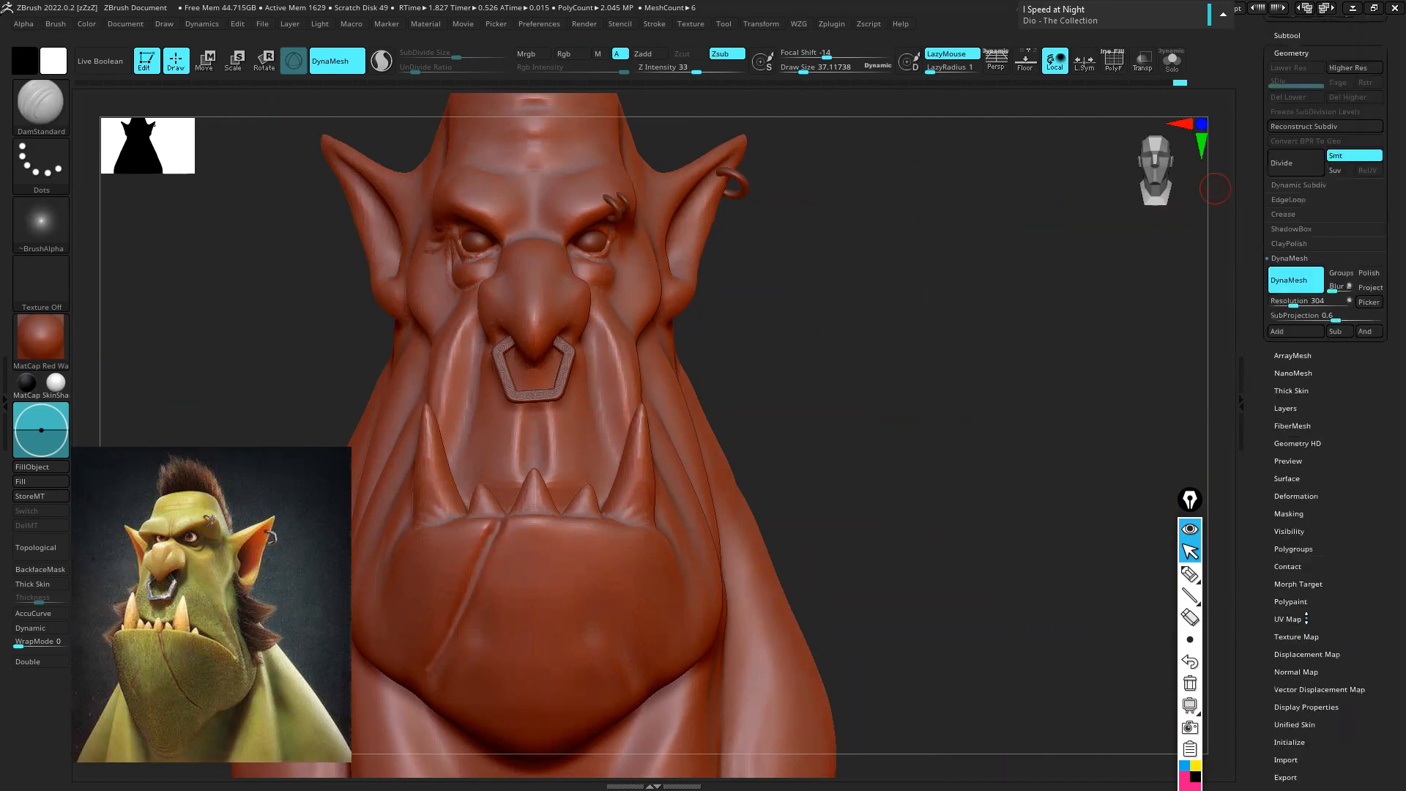
{"action": "left_click", "coordinate": [1300, 389]}
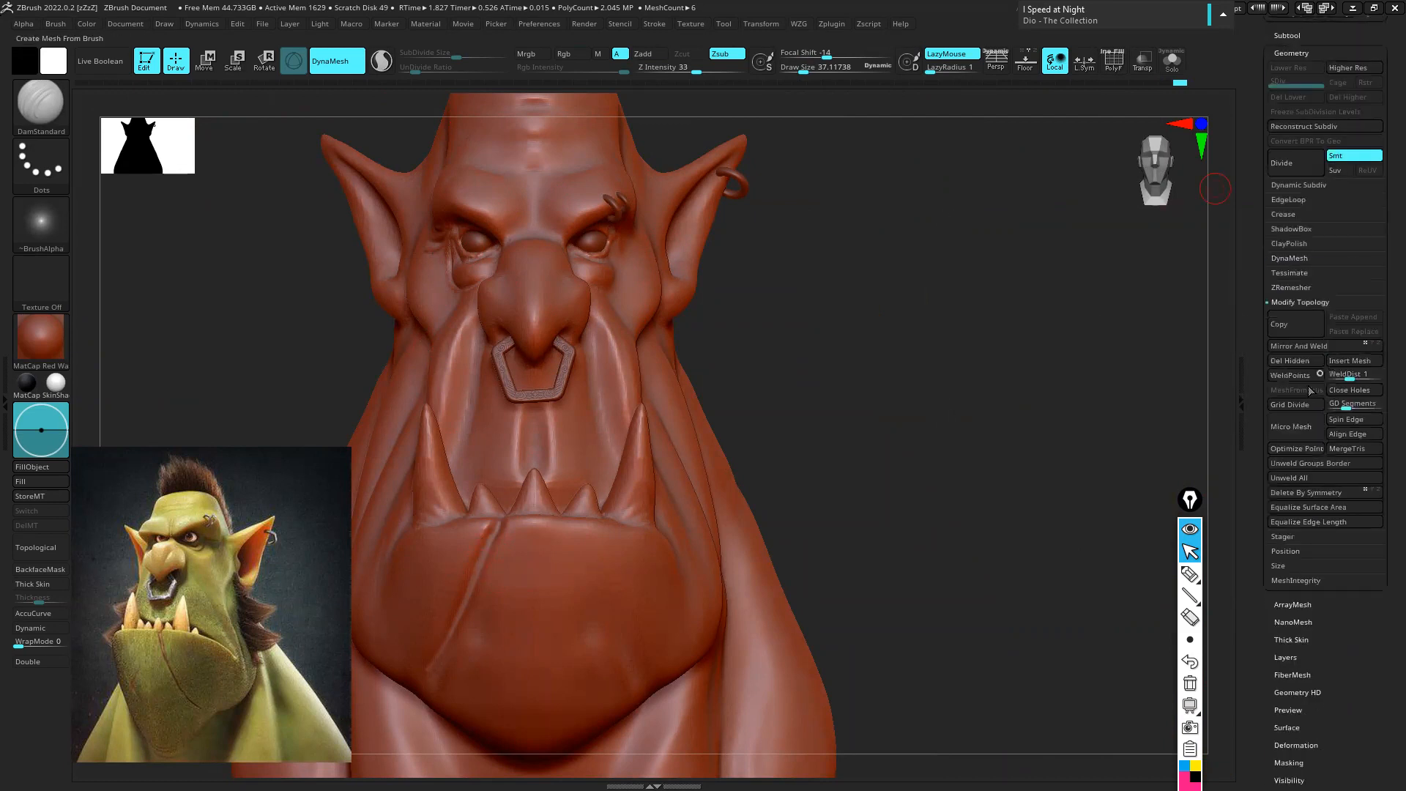
{"action": "left_click", "coordinate": [1299, 345]}
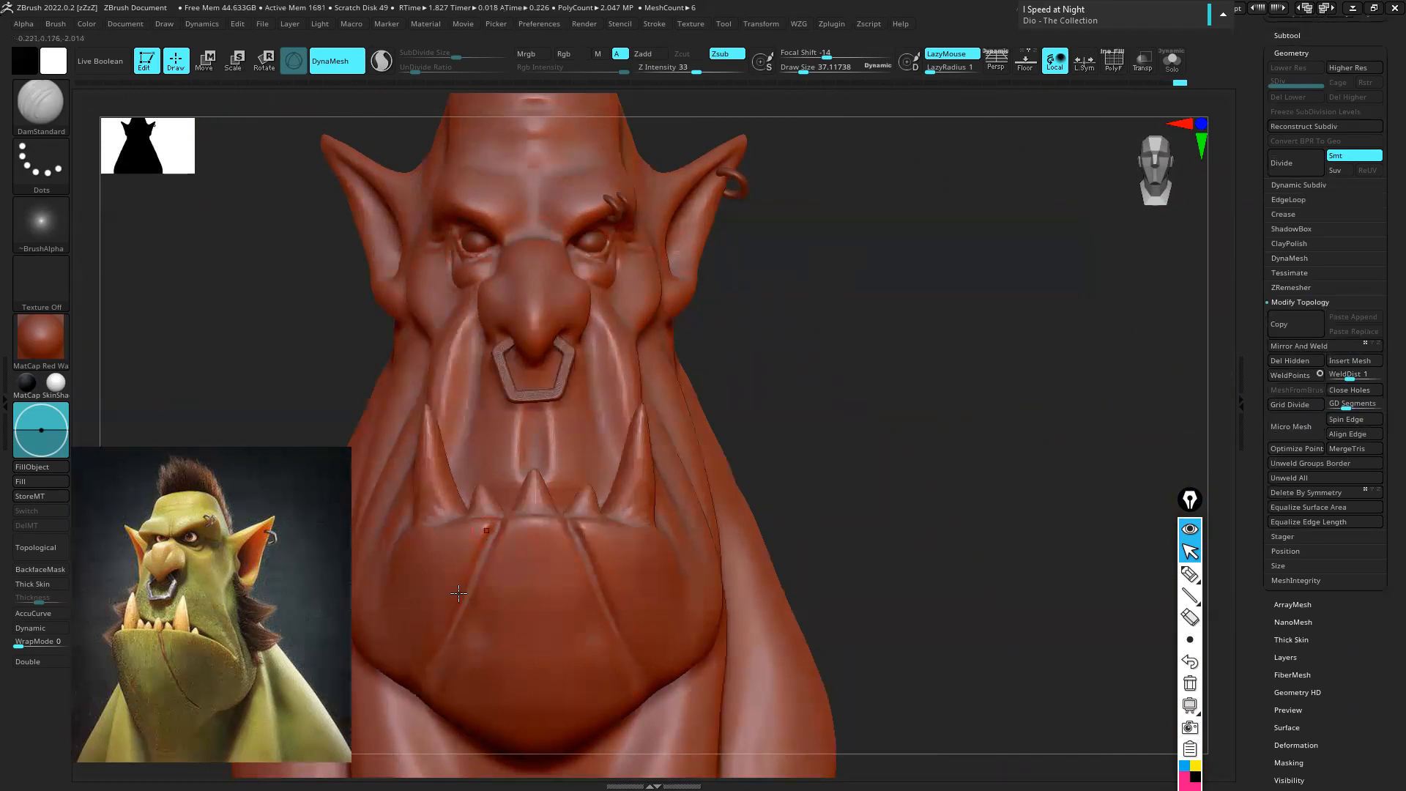
Fill the duplicate chin scar on the character's right side with ClayTubes at a draw size of about 88 and smooth it away
{"action": "right_click_drag", "start_coordinate": [579, 597], "coordinate": [570, 475], "text": "alt"}
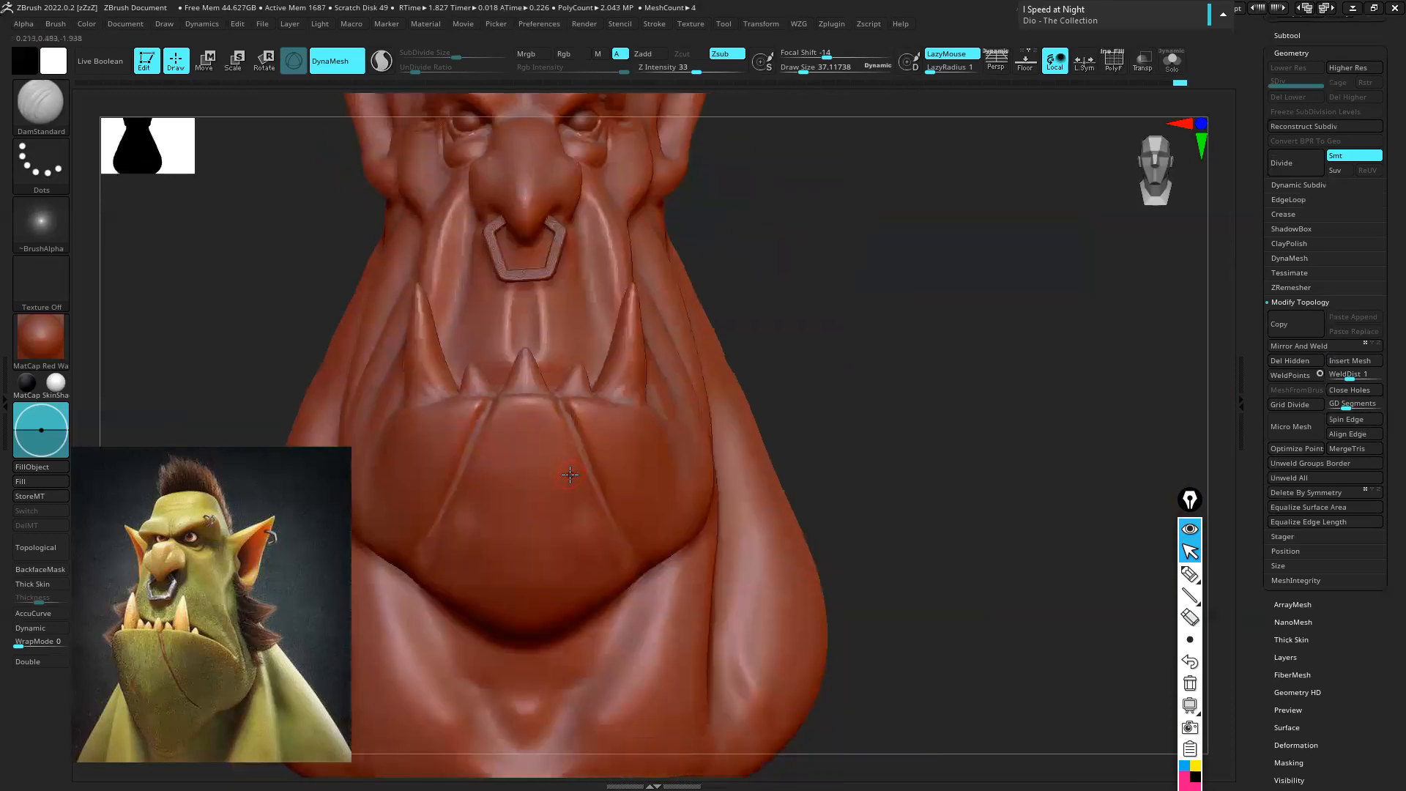
{"action": "key", "text": "s"}
{"action": "left_click_drag", "start_coordinate": [568, 481], "coordinate": [574, 481]}
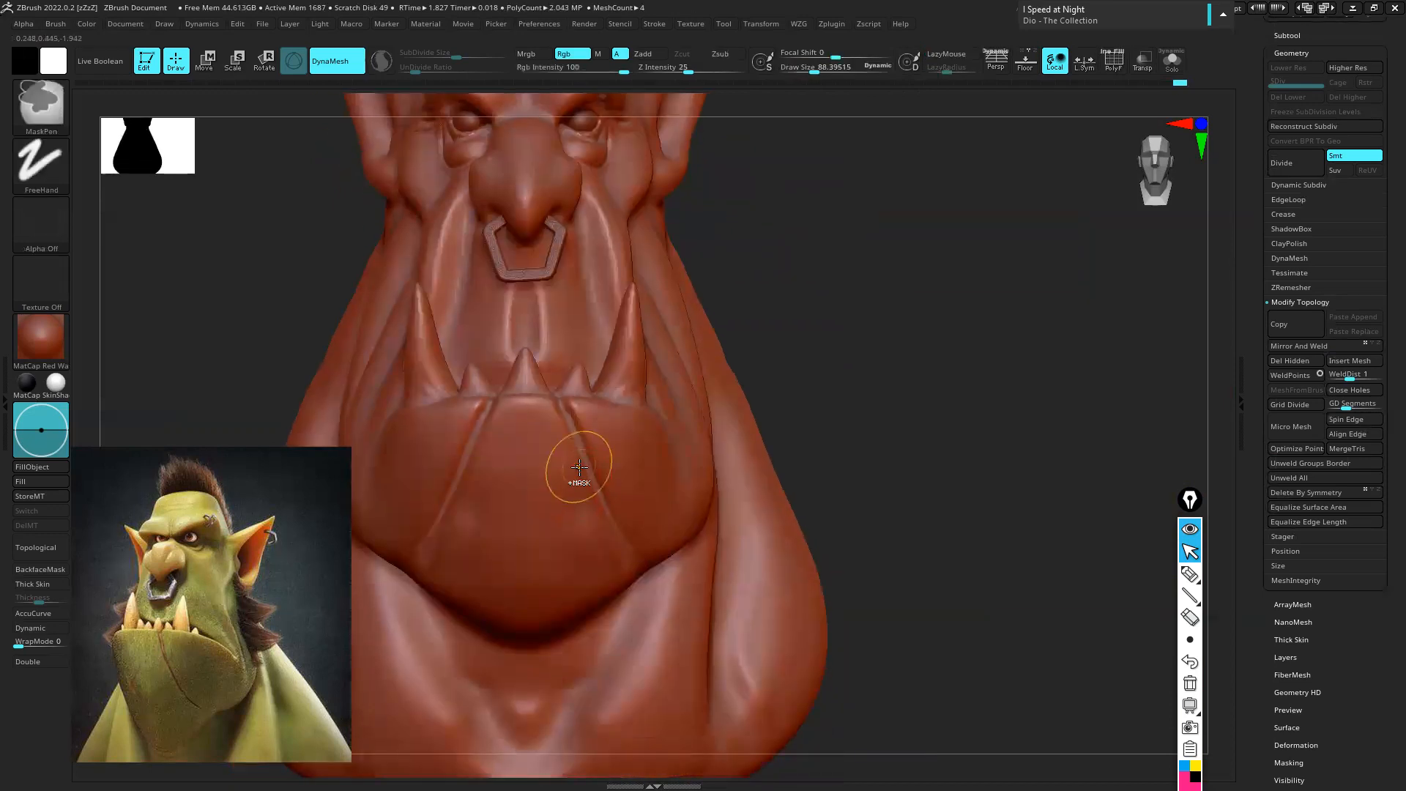
{"action": "right_click_drag", "start_coordinate": [578, 465], "coordinate": [597, 473], "text": "ctrl"}
{"action": "right_click_drag", "start_coordinate": [437, 451], "coordinate": [626, 396], "text": "alt"}
{"action": "left_click_drag", "start_coordinate": [543, 530], "coordinate": [593, 413], "text": "shift"}
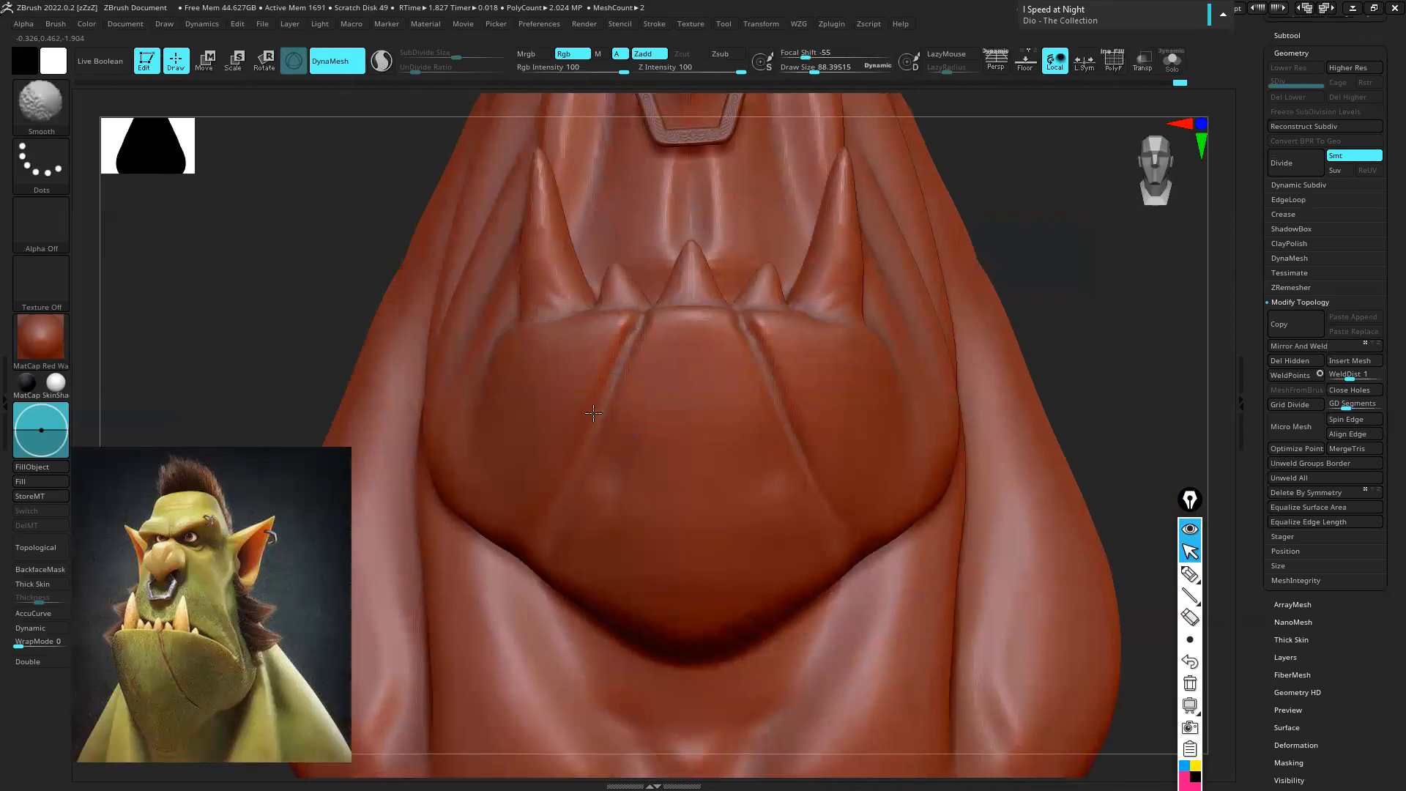
{"action": "left_click_drag", "start_coordinate": [611, 364], "coordinate": [616, 343], "text": "shift"}
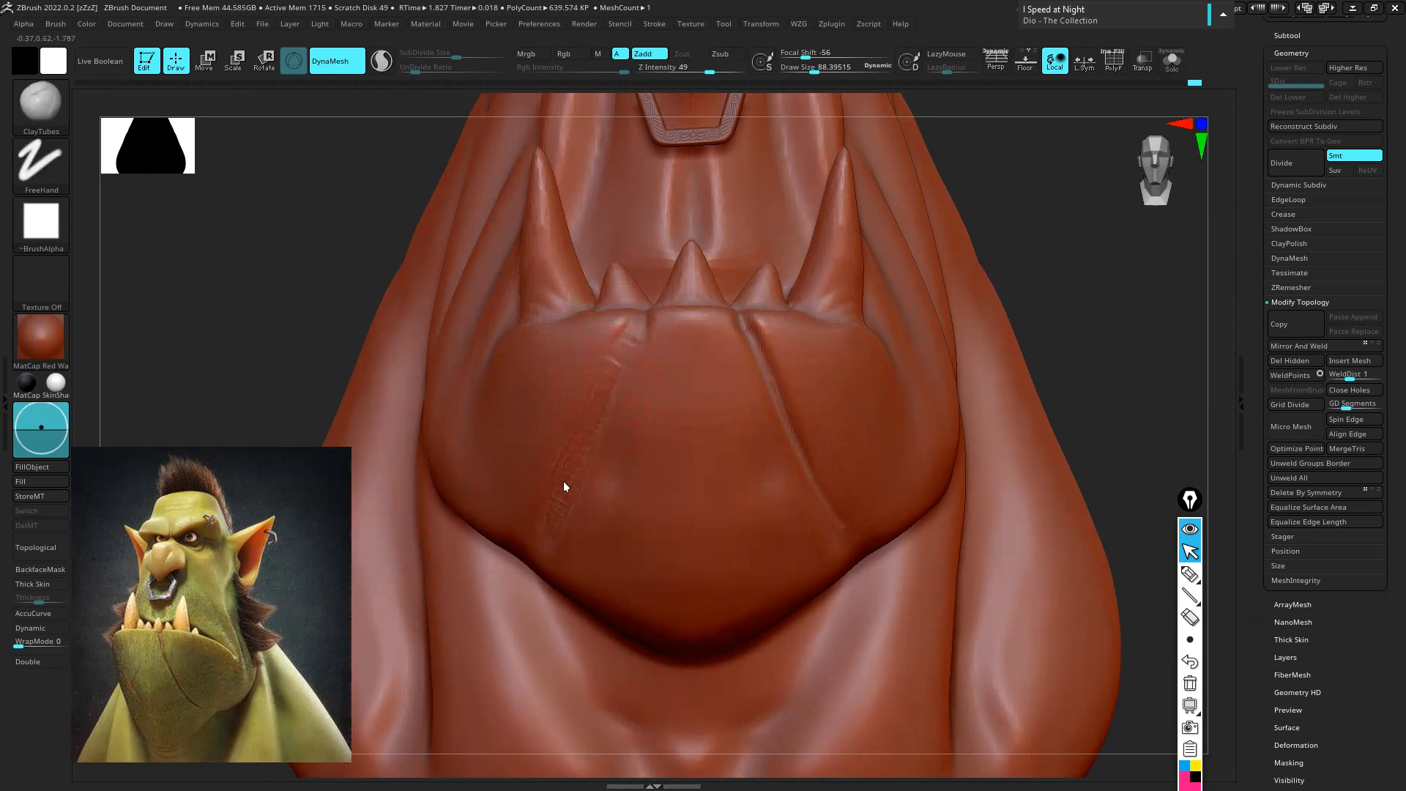
{"action": "left_click_drag", "start_coordinate": [569, 476], "coordinate": [595, 410], "text": "shift"}
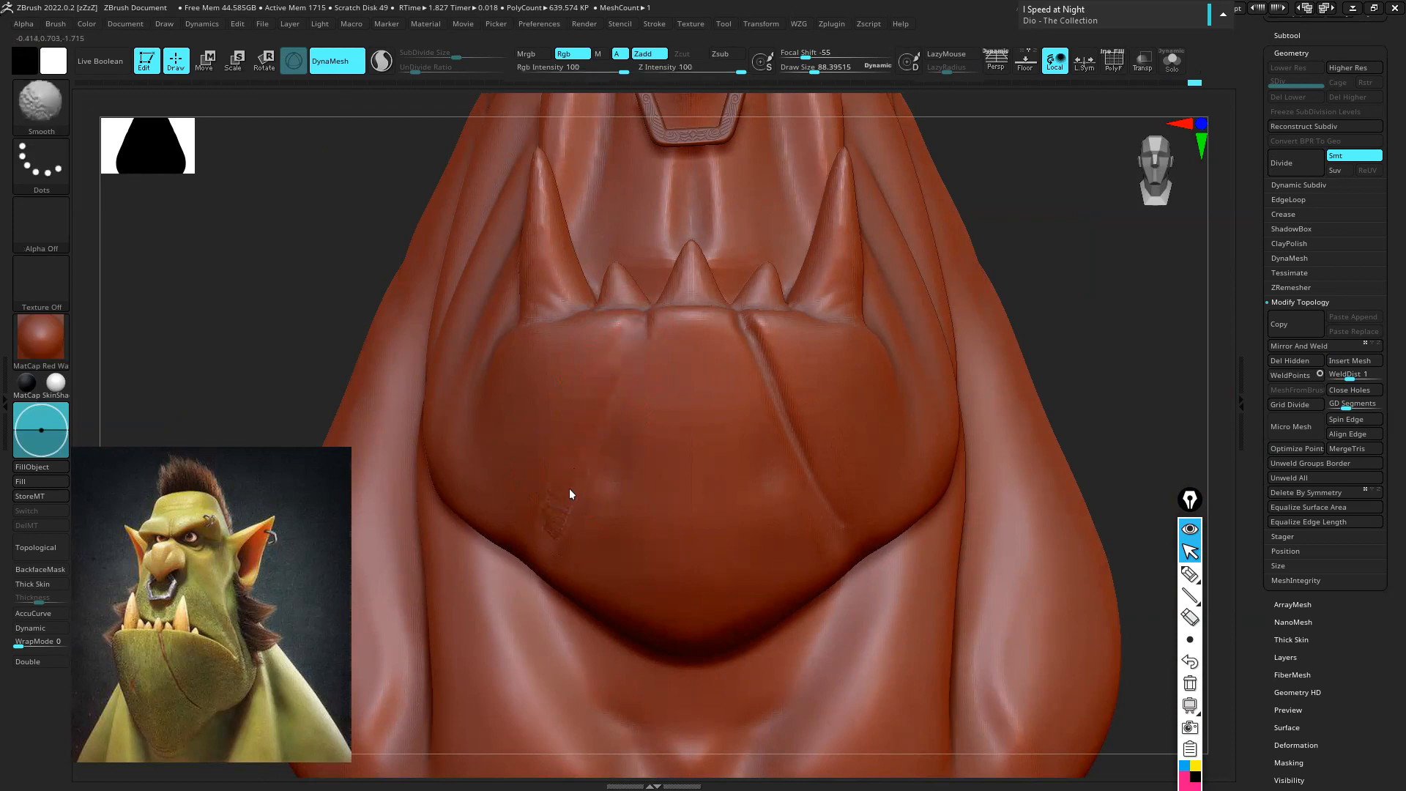
{"action": "mouse_move", "coordinate": [547, 521]}
{"action": "left_mouse_down", "text": "shift"}
{"action": "mouse_move", "coordinate": [547, 543]}
{"action": "mouse_move", "coordinate": [539, 520]}
{"action": "left_mouse_up", "text": "shift"}
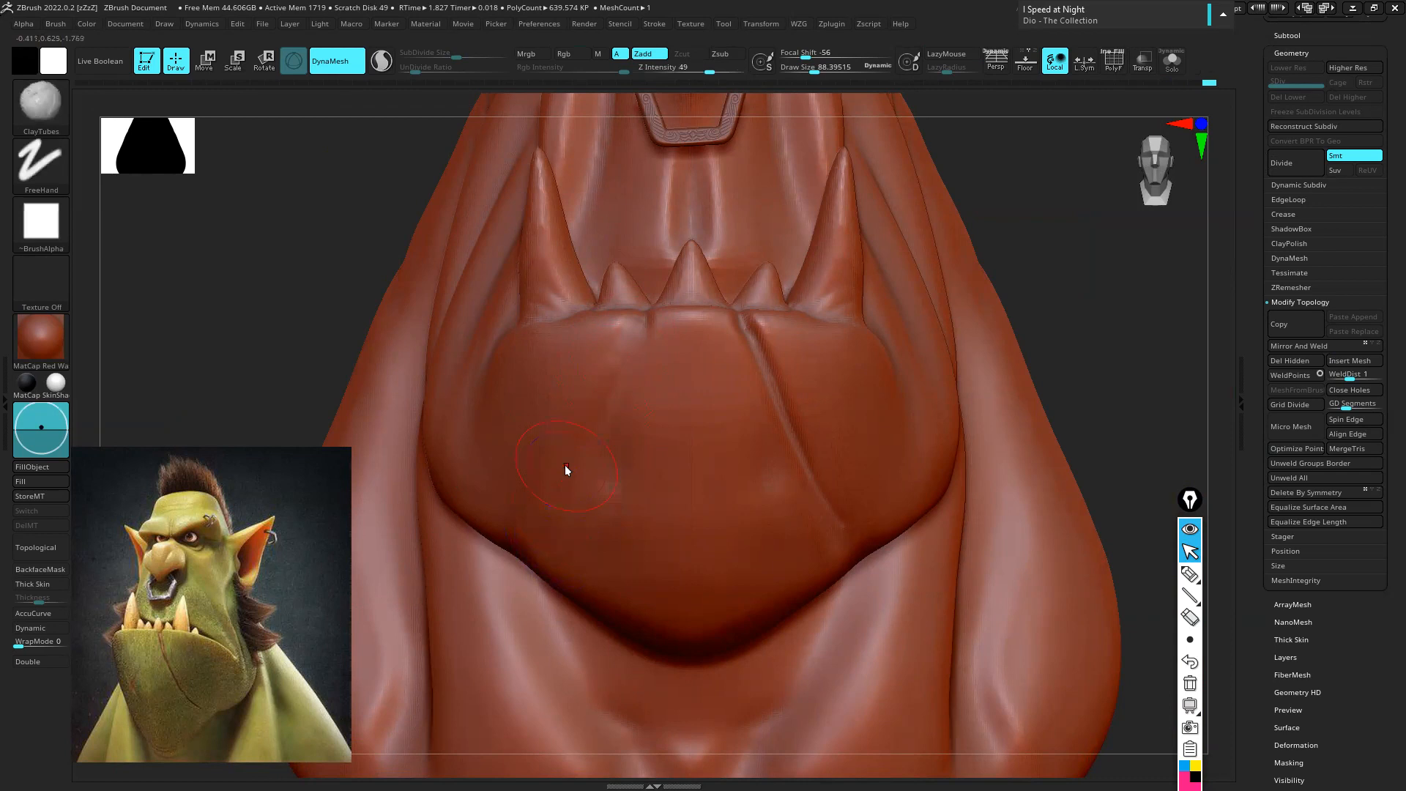
Fill and smooth the remaining scar traces on the side of the chin, and remesh the head with DynaMesh
{"action": "right_click_drag", "start_coordinate": [688, 437], "coordinate": [669, 408]}
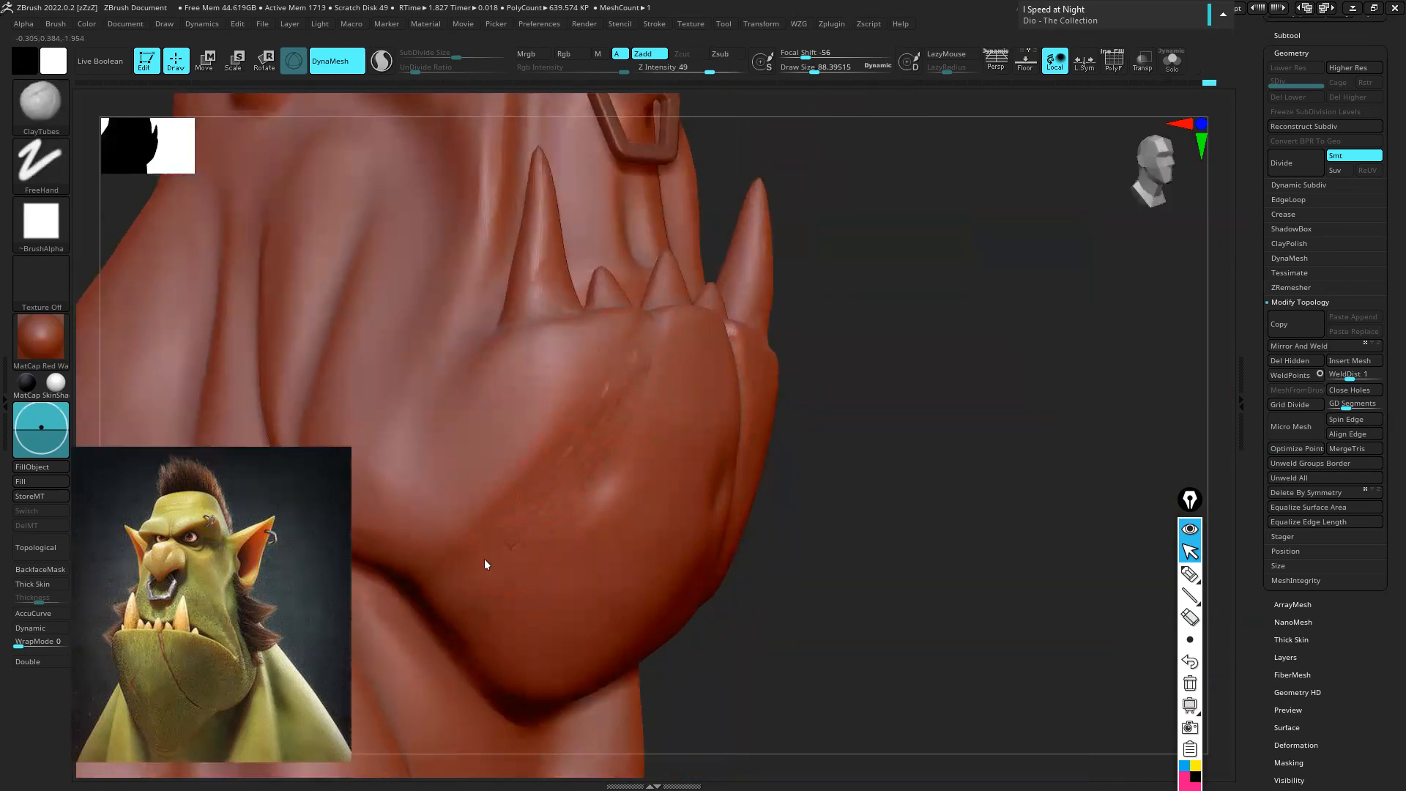
{"action": "left_click_drag", "start_coordinate": [572, 513], "coordinate": [593, 503]}
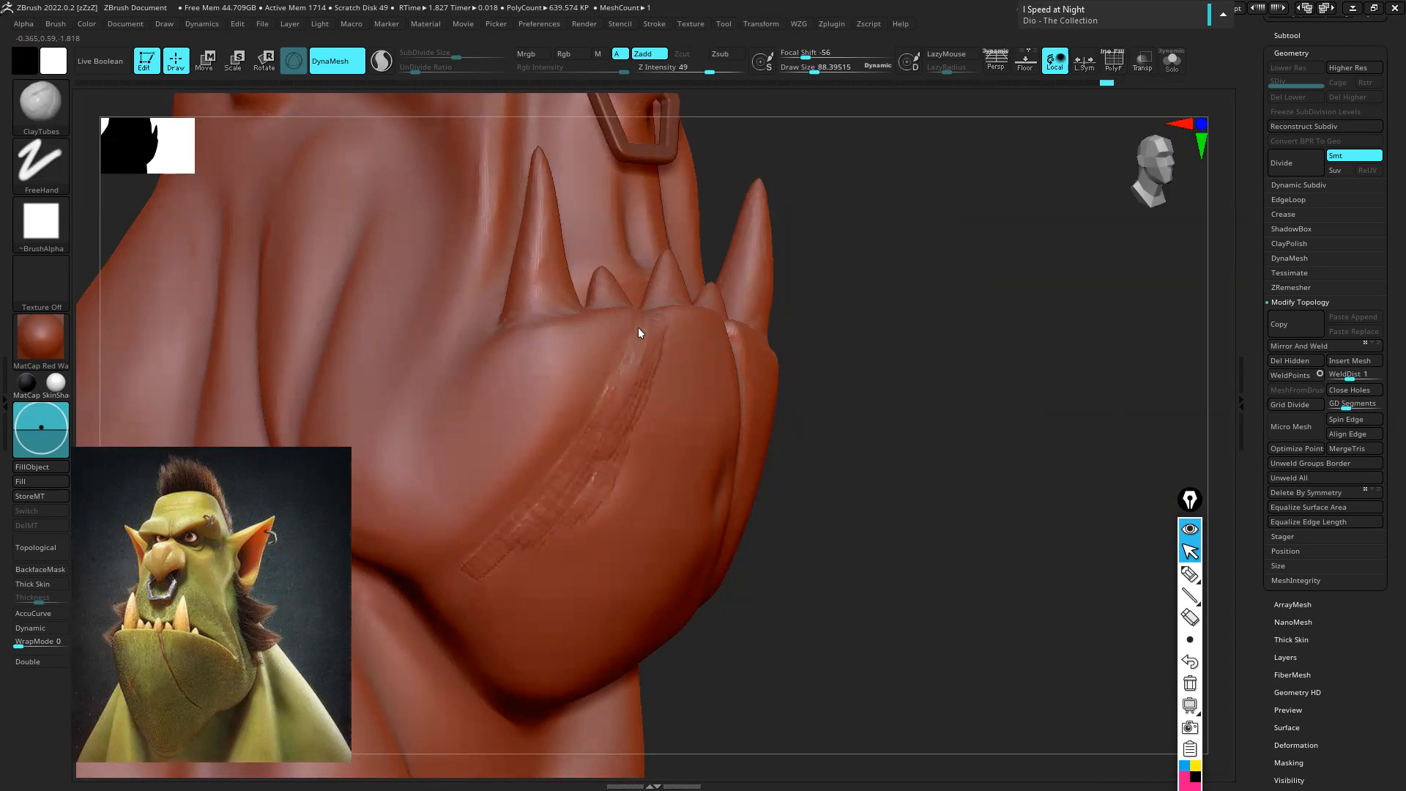
{"action": "left_click_drag", "start_coordinate": [607, 485], "coordinate": [607, 510], "text": "shift"}
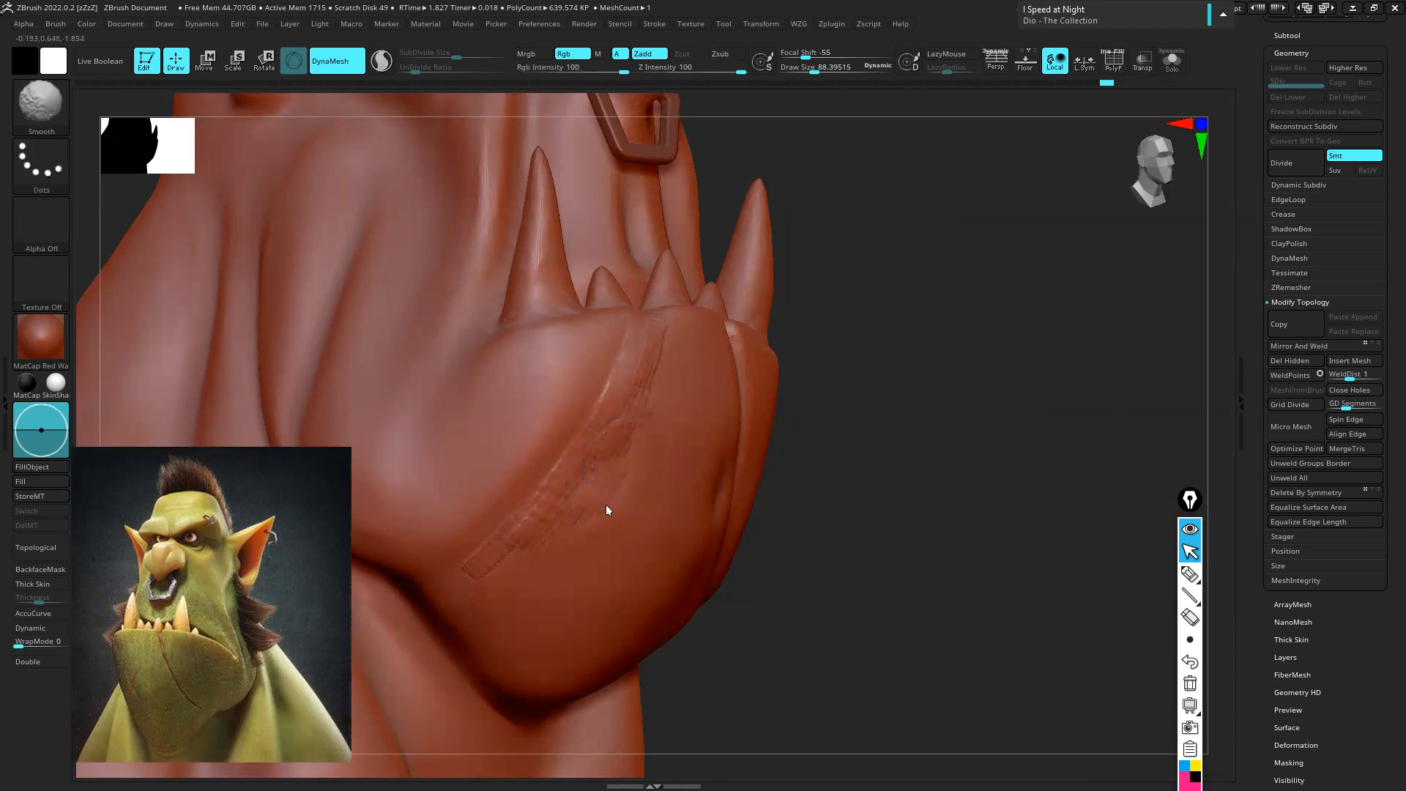
{"action": "right_click_drag", "start_coordinate": [647, 404], "coordinate": [887, 375], "text": "alt"}
{"action": "mouse_move", "coordinate": [772, 464]}
{"action": "left_mouse_down", "text": "shift"}
{"action": "mouse_move", "coordinate": [792, 501]}
{"action": "mouse_move", "coordinate": [775, 499]}
{"action": "left_mouse_up", "text": "shift"}
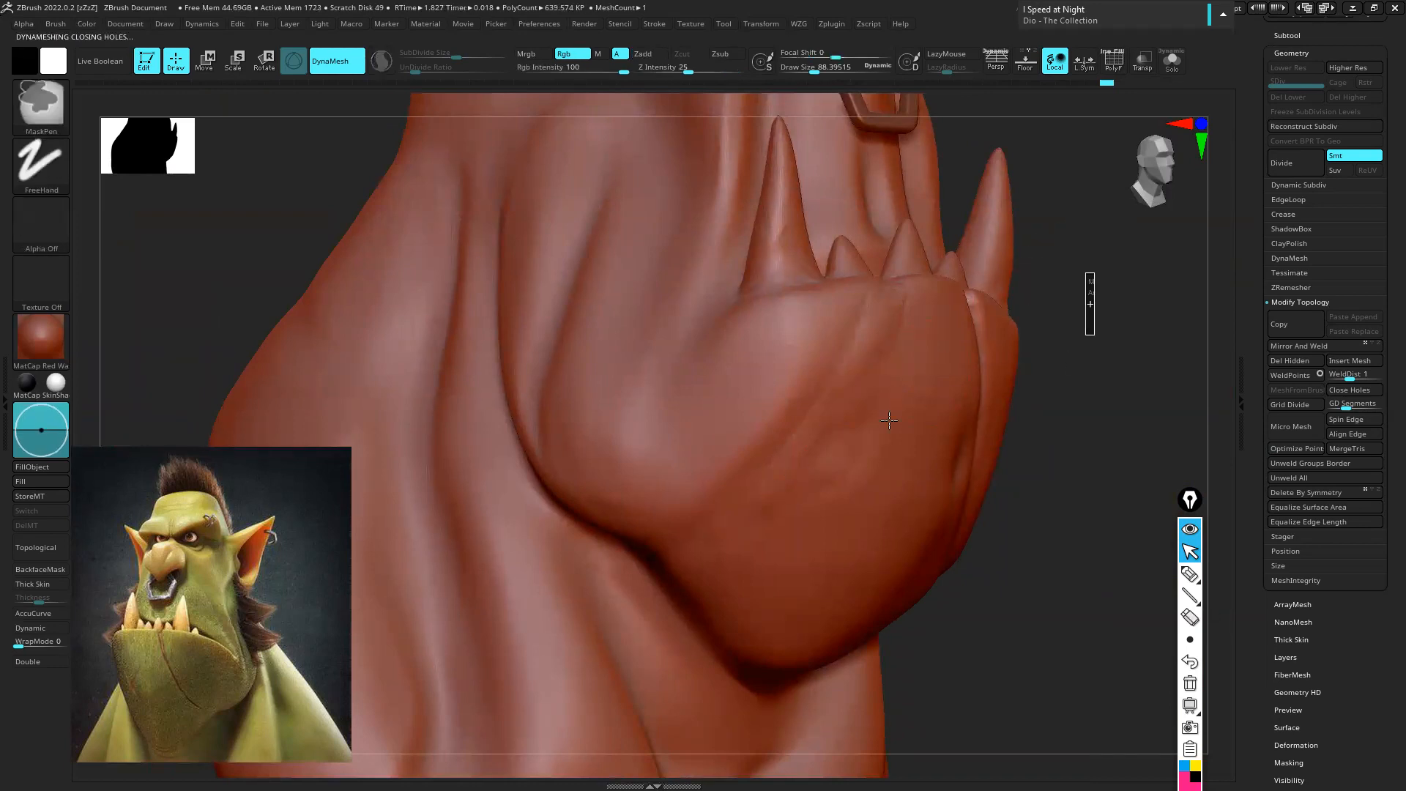
{"action": "key", "text": "shift"}
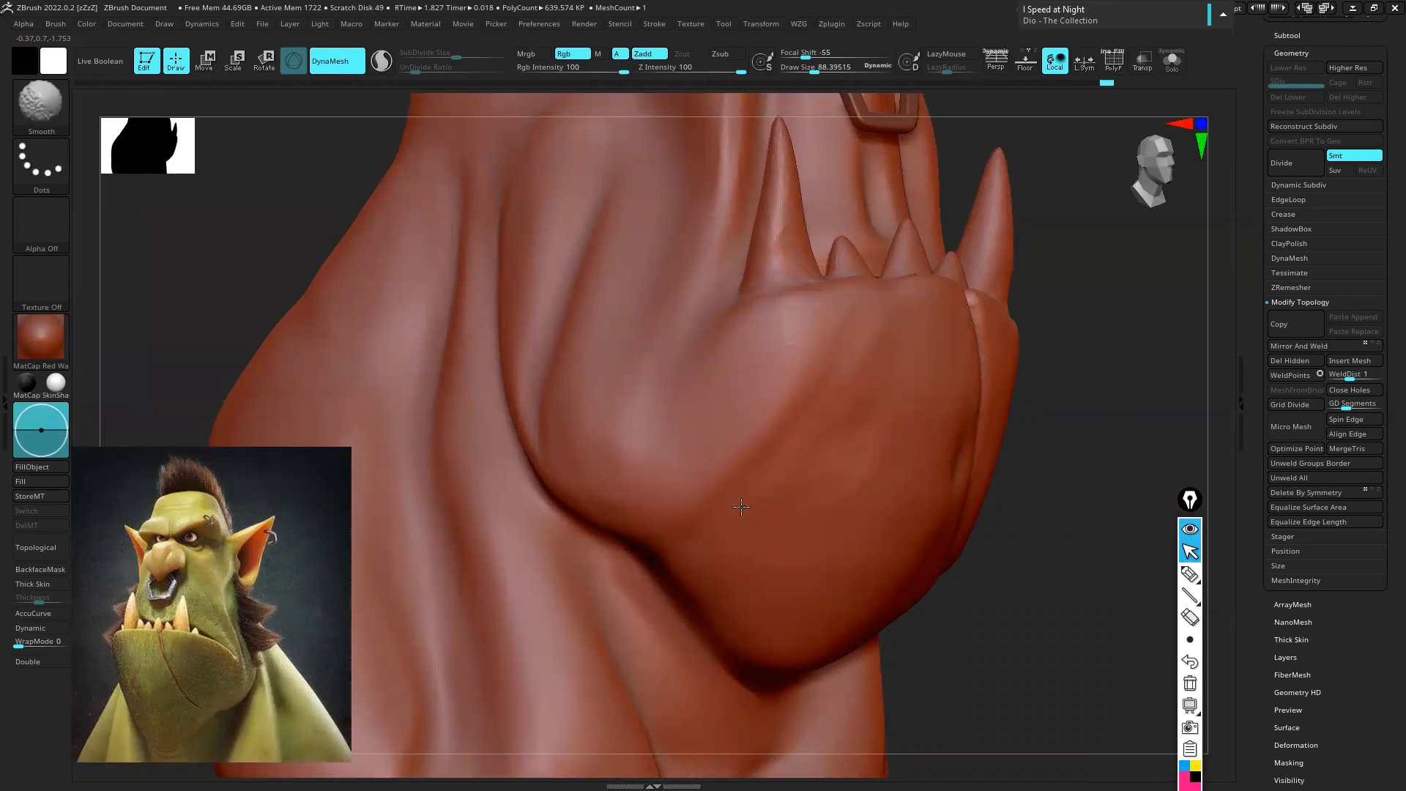
Smooth the lower edge of the chin on the character's right side where the duplicate scar ended
{"action": "right_click_drag", "start_coordinate": [850, 492], "coordinate": [732, 487]}
{"action": "right_click_drag", "start_coordinate": [917, 483], "coordinate": [740, 503], "text": "ctrl"}
{"action": "mouse_move", "coordinate": [740, 503]}
{"action": "right_mouse_down", "text": "alt"}
{"action": "mouse_move", "coordinate": [691, 523]}
{"action": "mouse_move", "coordinate": [497, 544]}
{"action": "right_mouse_up", "text": "alt"}
{"action": "right_click_drag", "start_coordinate": [598, 492], "coordinate": [617, 476], "text": "ctrl"}
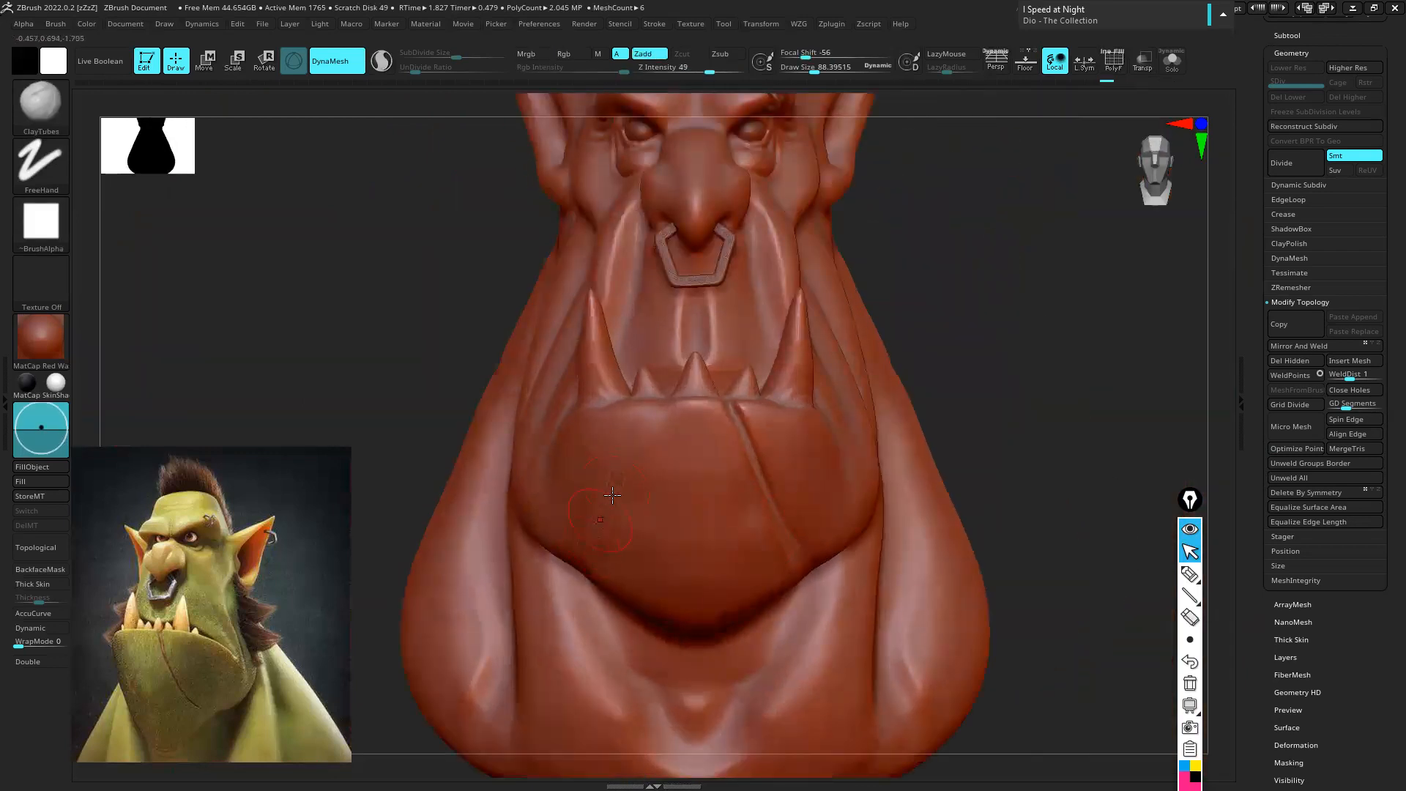
{"action": "key", "text": "shift"}
{"action": "left_click_drag", "start_coordinate": [583, 556], "coordinate": [587, 521], "text": "shift"}
{"action": "right_click_drag", "start_coordinate": [859, 505], "coordinate": [850, 440], "text": "ctrl"}
{"action": "mouse_move", "coordinate": [850, 439]}
{"action": "right_mouse_down", "text": "alt"}
{"action": "mouse_move", "coordinate": [704, 441]}
{"action": "mouse_move", "coordinate": [886, 424]}
{"action": "right_mouse_up", "text": "alt"}
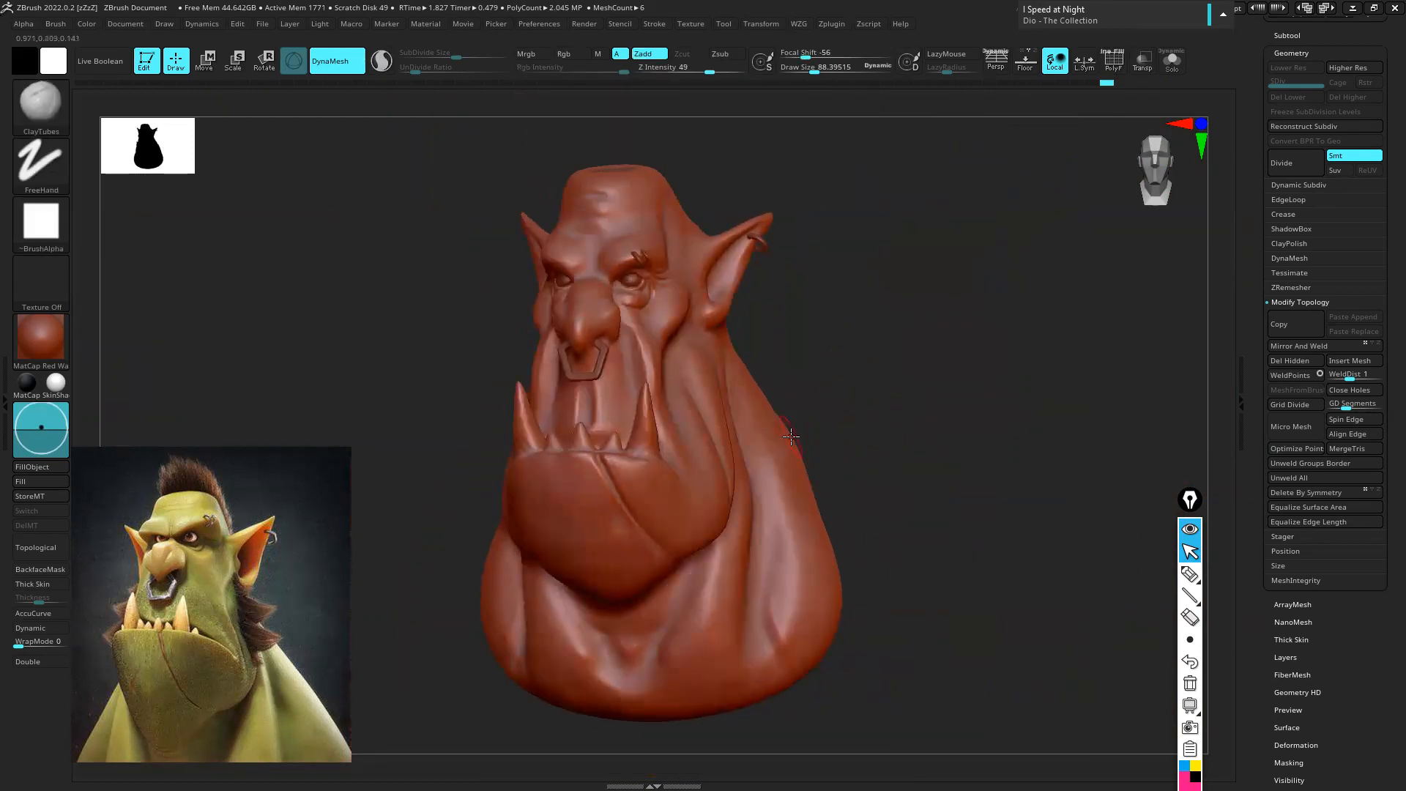
{"action": "mouse_move", "coordinate": [662, 269]}
{"action": "right_mouse_down", "text": "ctrl"}
{"action": "mouse_move", "coordinate": [778, 293]}
{"action": "mouse_move", "coordinate": [703, 297]}
{"action": "mouse_move", "coordinate": [630, 242]}
{"action": "right_mouse_up", "text": "ctrl"}
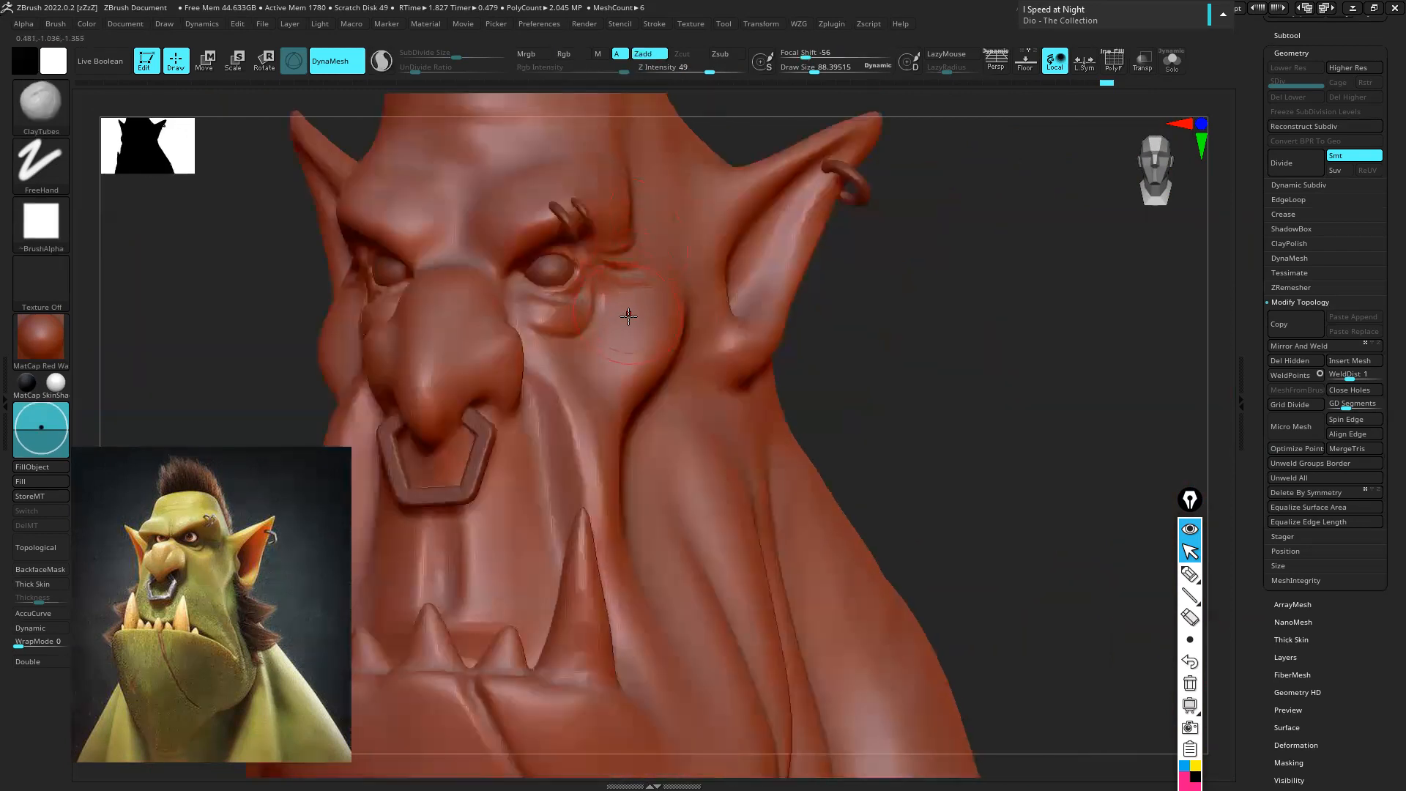
Try masking a patch on the cheek and the area around the base of the ear, and undo both masks
{"action": "left_click_drag", "start_coordinate": [638, 314], "coordinate": [625, 339], "text": "ctrl"}
{"action": "key", "text": "s"}
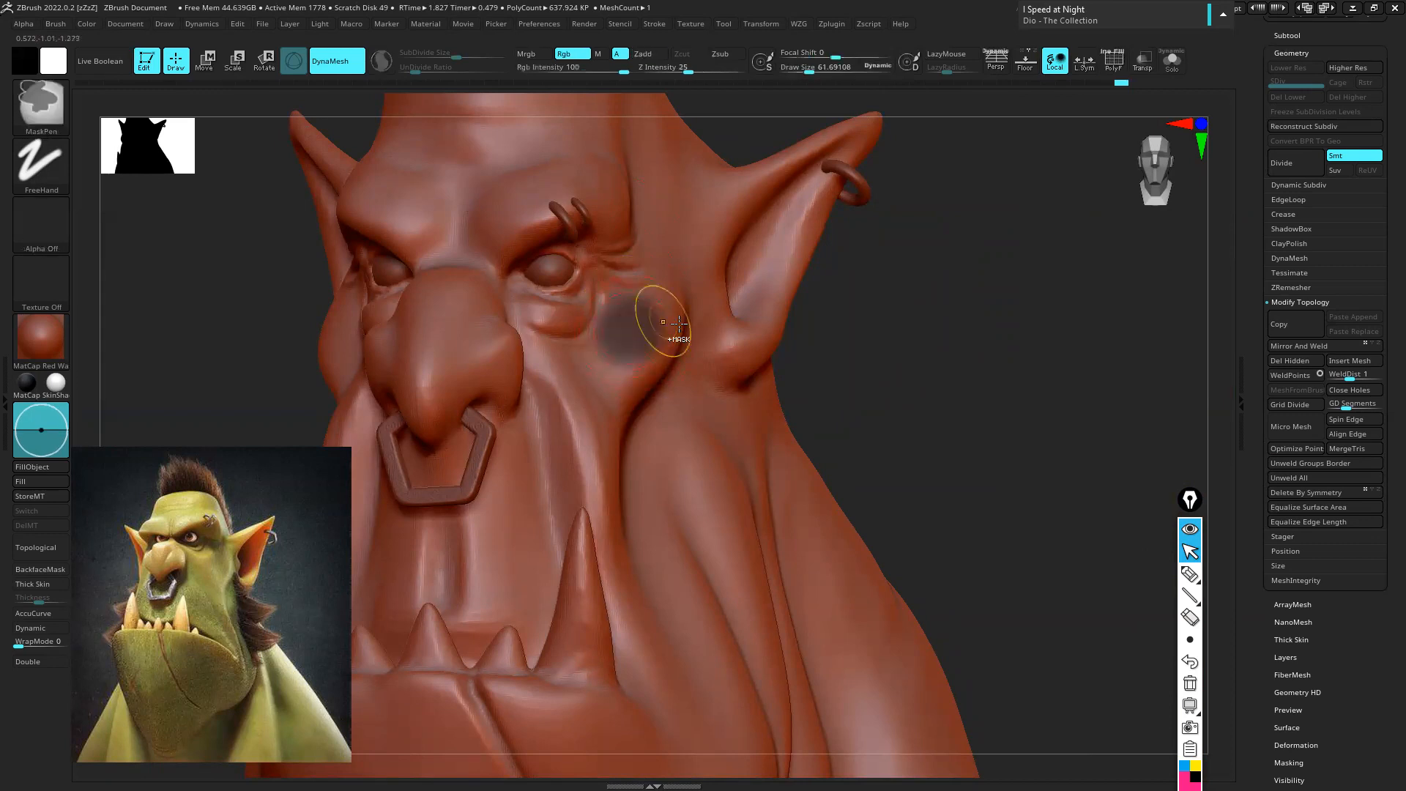
{"action": "key", "text": "ctrl+z"}
{"action": "right_click_drag", "start_coordinate": [690, 412], "coordinate": [699, 366], "text": "alt"}
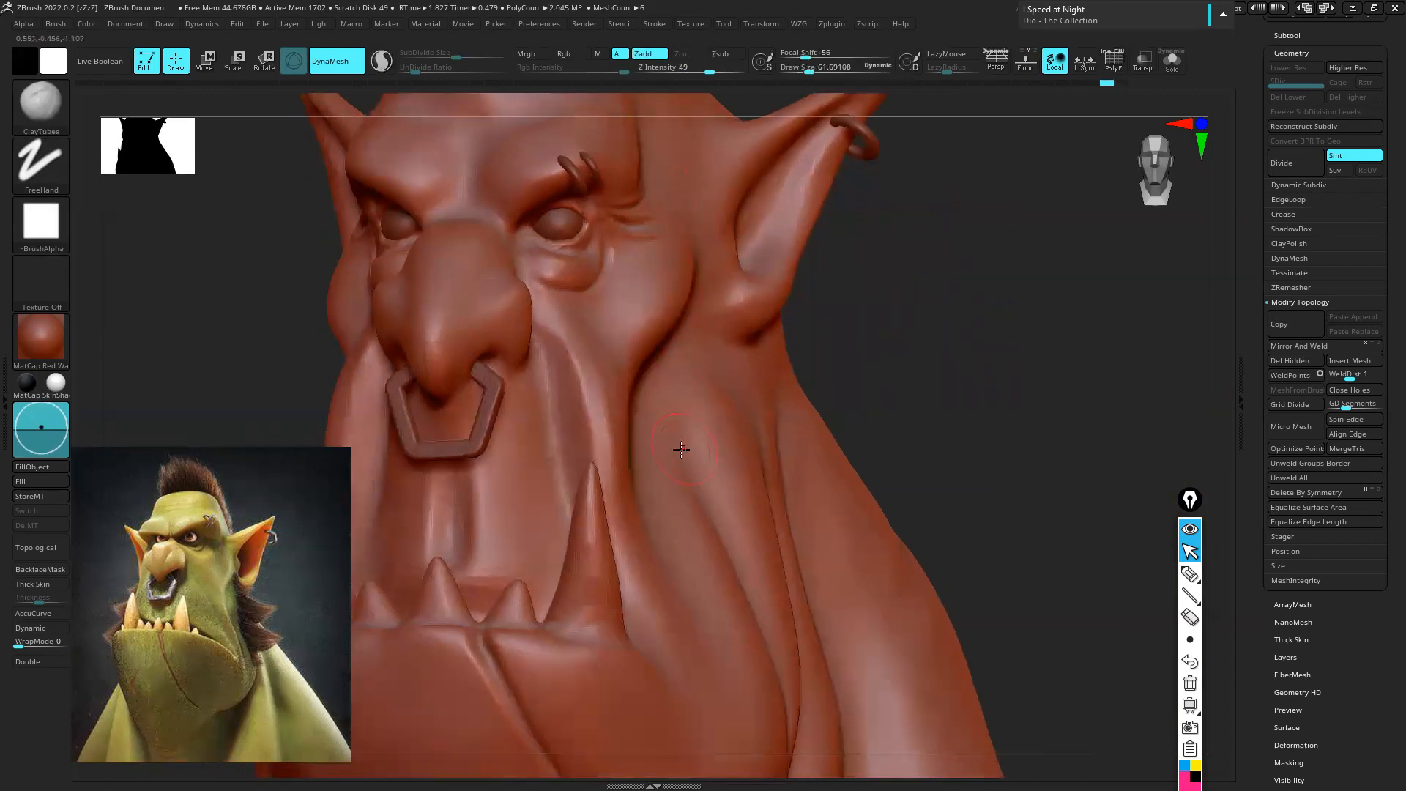
{"action": "right_click_drag", "start_coordinate": [712, 433], "coordinate": [631, 585], "text": "alt"}
{"action": "mouse_move", "coordinate": [770, 248]}
{"action": "left_mouse_down", "text": "ctrl"}
{"action": "mouse_move", "coordinate": [639, 304]}
{"action": "mouse_move", "coordinate": [654, 459]}
{"action": "mouse_move", "coordinate": [705, 293]}
{"action": "mouse_move", "coordinate": [655, 372]}
{"action": "mouse_move", "coordinate": [674, 366]}
{"action": "left_mouse_up", "text": "ctrl"}
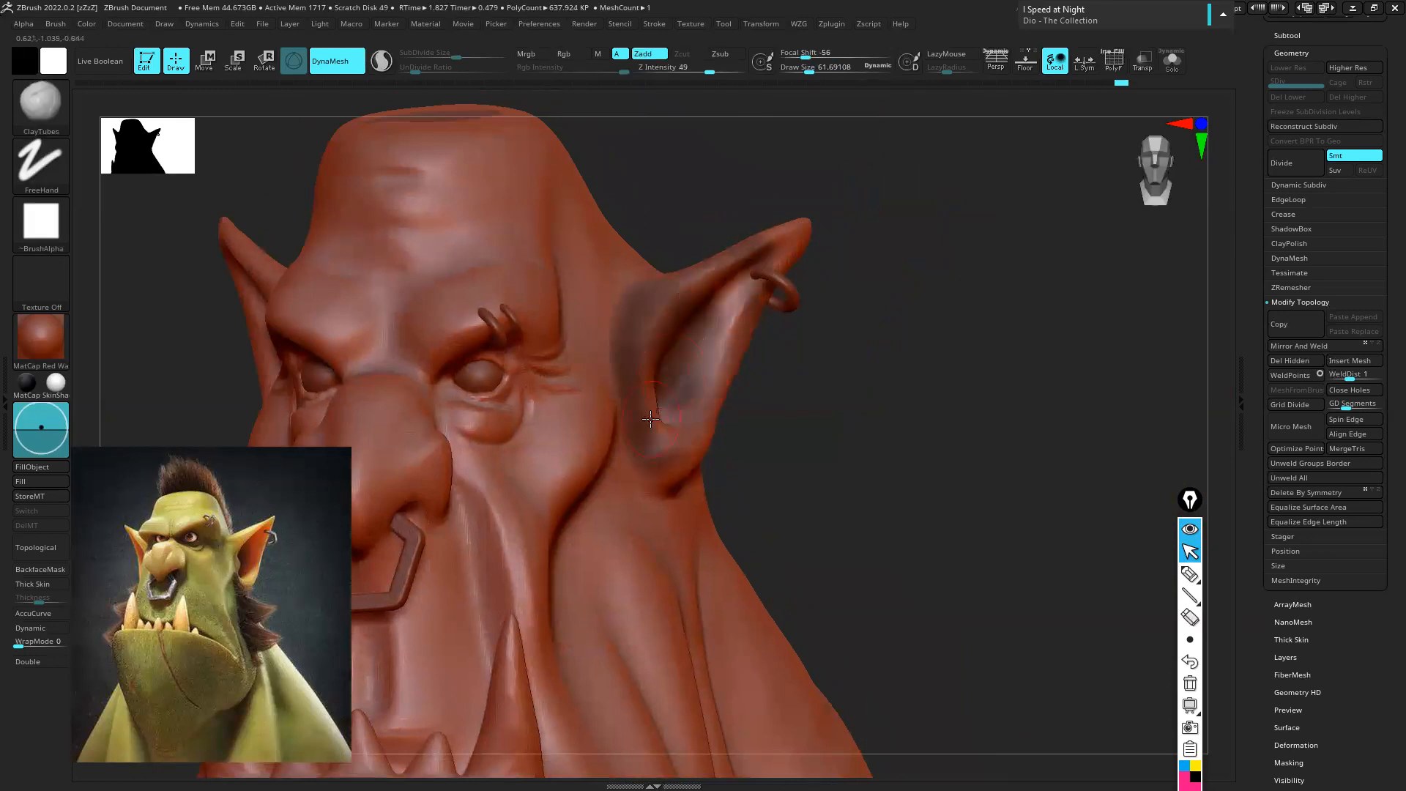
{"action": "key", "text": "ctrl+z"}
Paint four small symmetrical mask spots on each side of the forehead with MaskPen at a draw size of about 30
{"action": "key", "text": "s"}
{"action": "left_click_drag", "start_coordinate": [517, 267], "coordinate": [507, 266]}
{"action": "right_click_drag", "start_coordinate": [480, 262], "coordinate": [446, 239], "text": "shift"}
{"action": "left_click_drag", "start_coordinate": [446, 238], "coordinate": [451, 241], "text": "ctrl"}
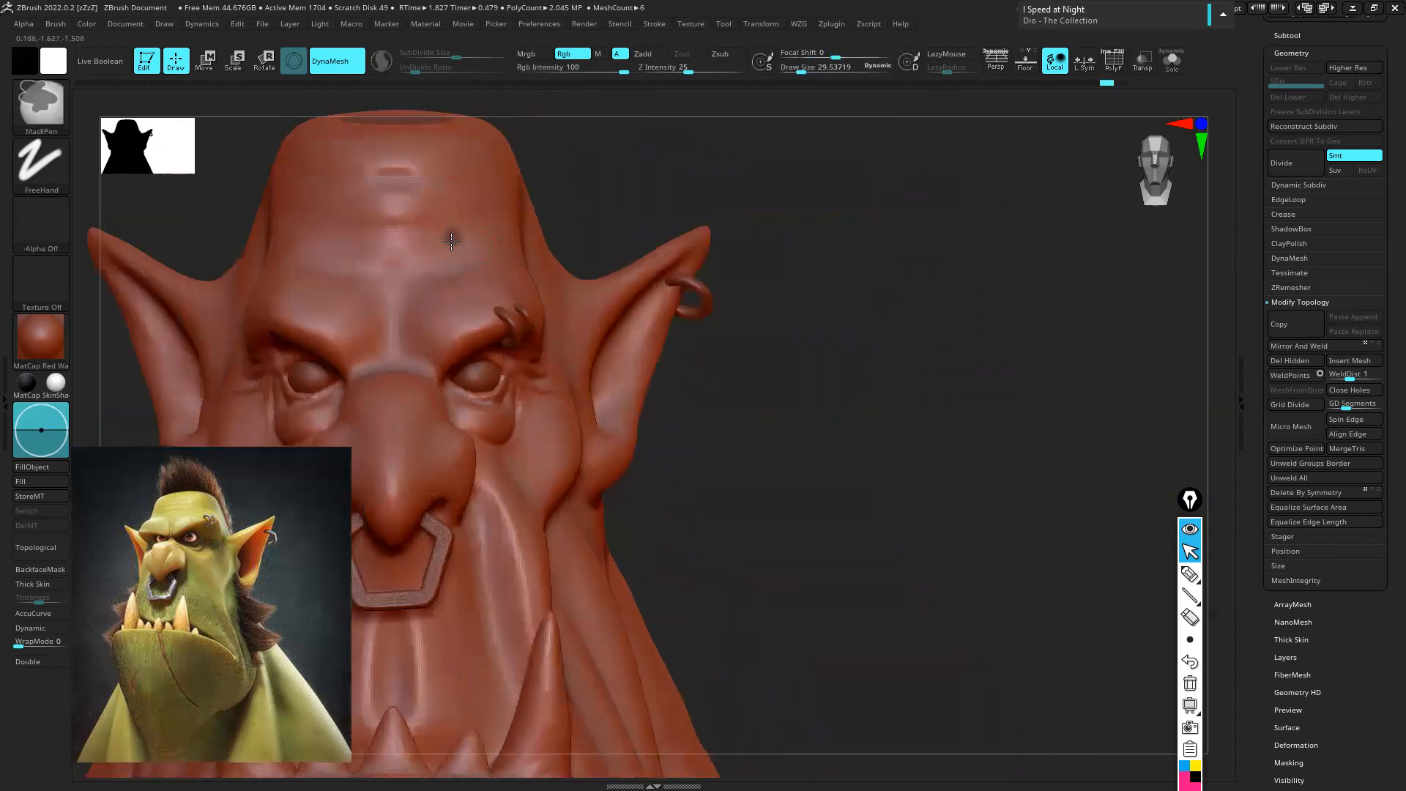
{"action": "left_click", "coordinate": [450, 238], "text": "ctrl"}
{"action": "left_click", "coordinate": [459, 197], "text": "ctrl"}
{"action": "left_click", "coordinate": [440, 158], "text": "ctrl"}
{"action": "left_click", "coordinate": [488, 167], "text": "ctrl"}
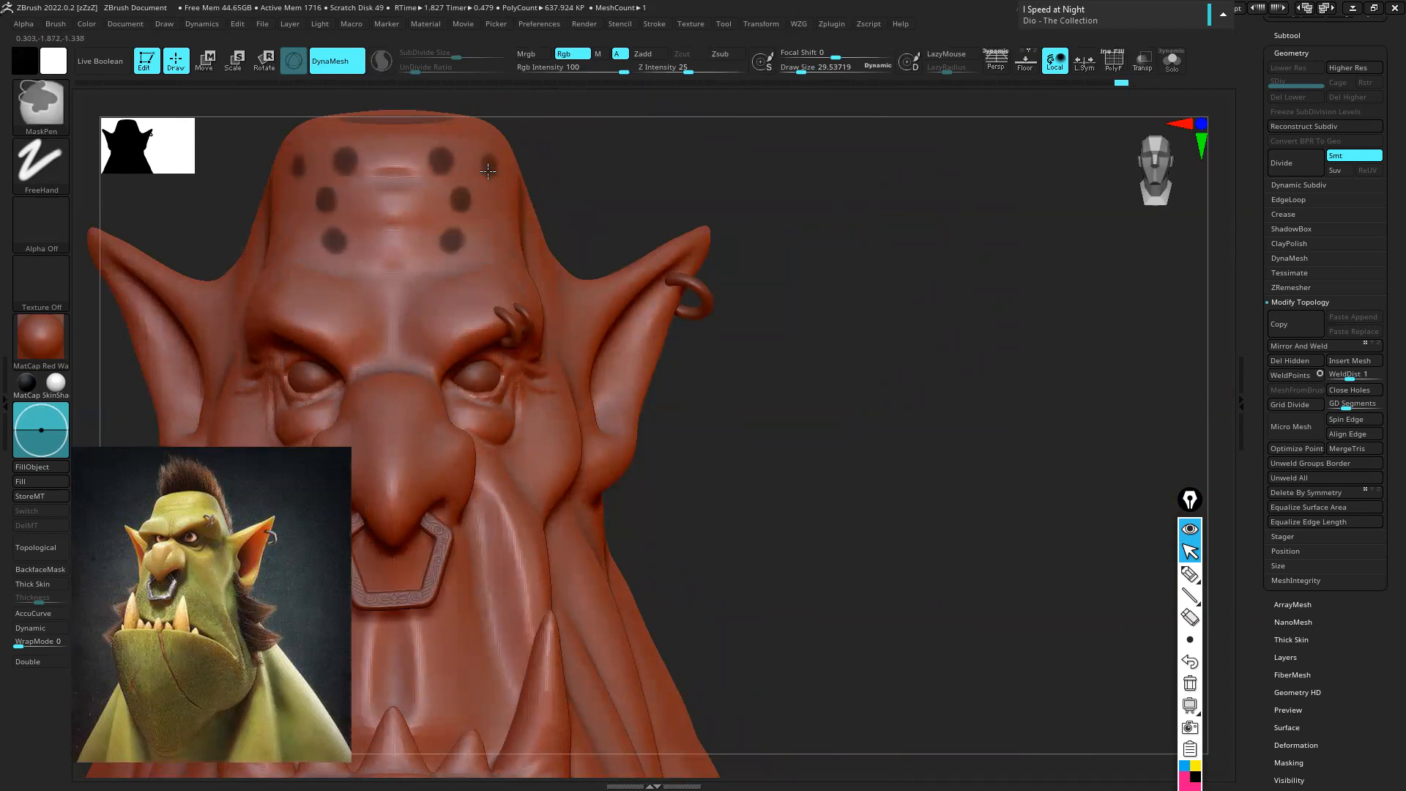
Invert the mask so only the forehead spots are editable, and shift them inward with the Move gizmo
{"action": "left_click_drag", "start_coordinate": [794, 235], "coordinate": [523, 180]}
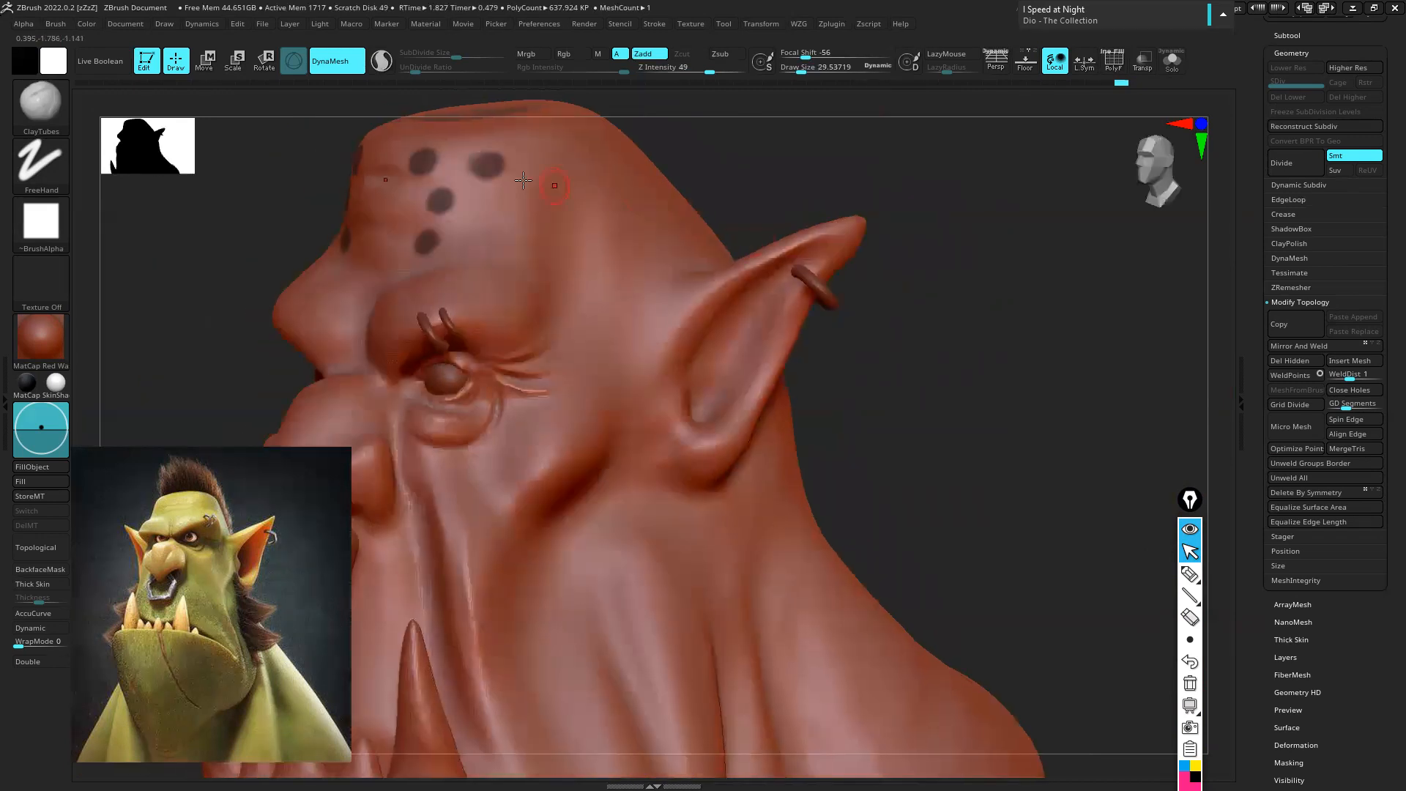
{"action": "key", "text": "ctrl"}
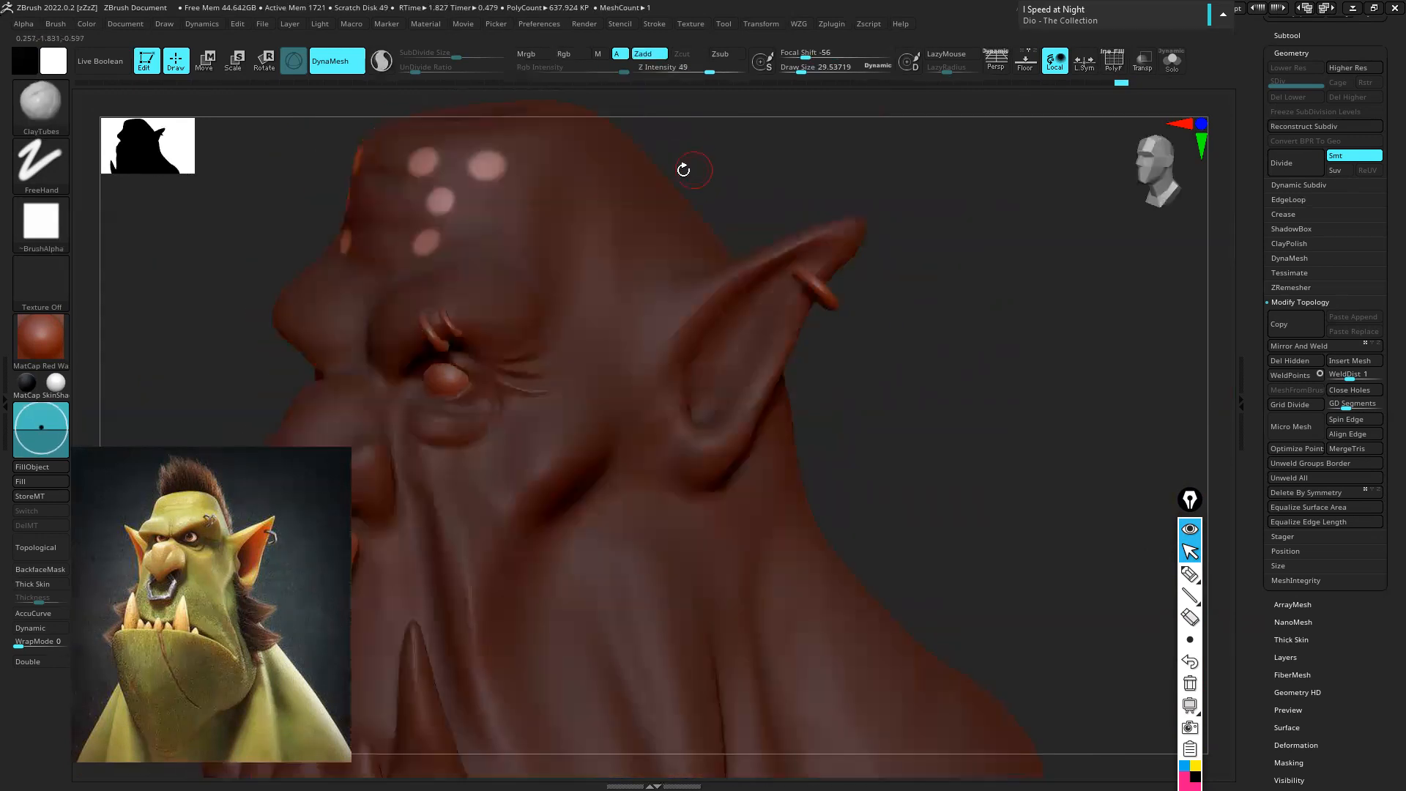
{"action": "left_click", "coordinate": [685, 167], "text": "ctrl"}
{"action": "left_click", "coordinate": [217, 66]}
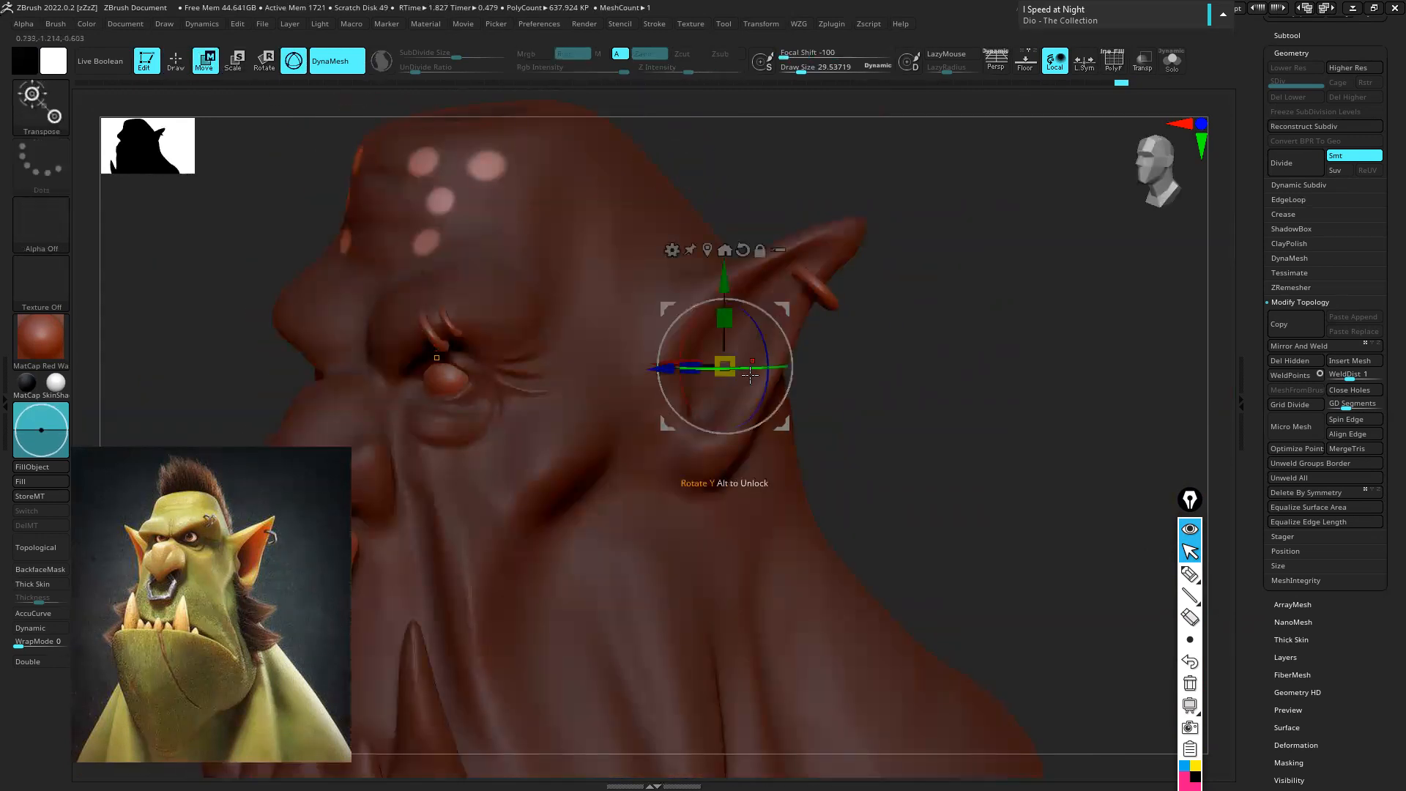
{"action": "left_click_drag", "start_coordinate": [666, 369], "coordinate": [678, 376]}
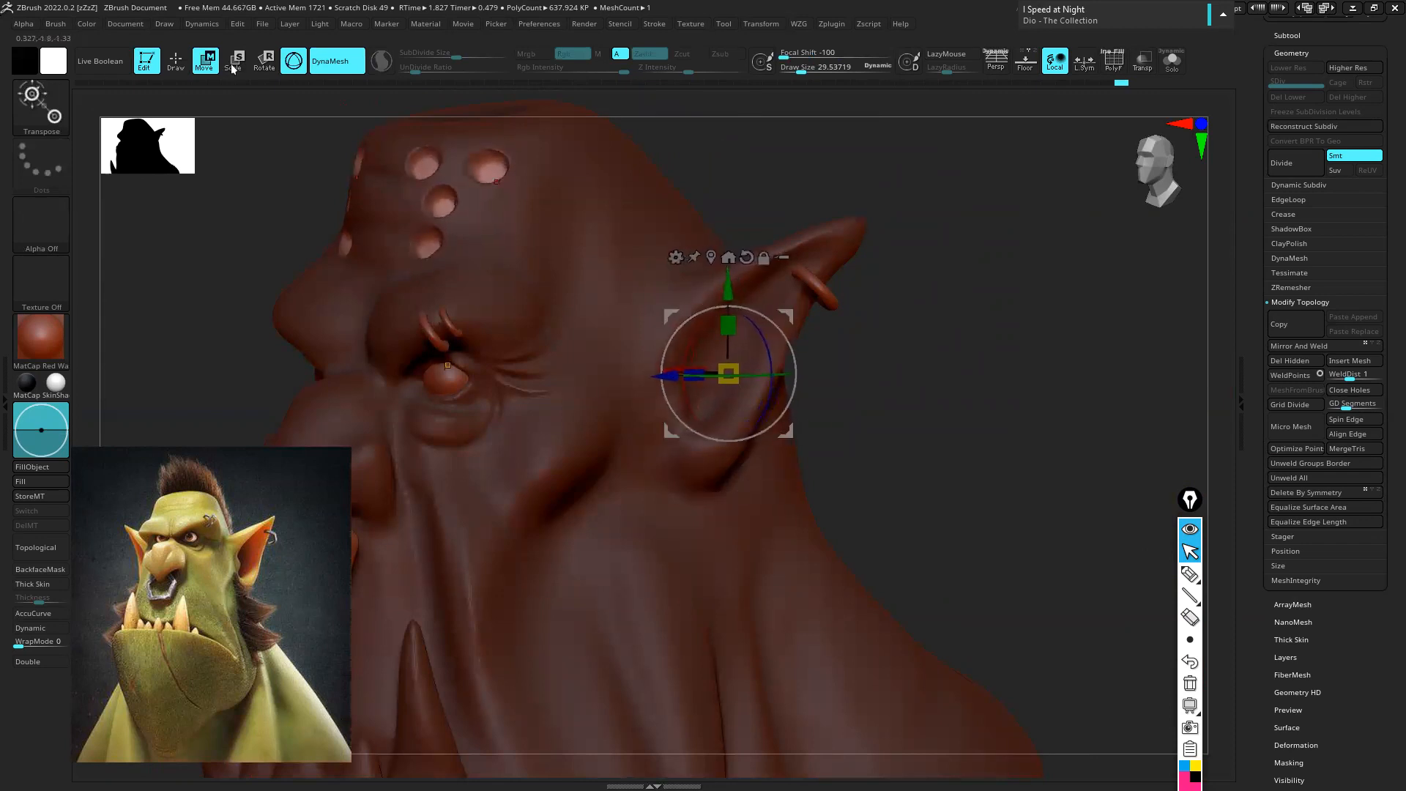
Reshape the unmasked forehead spots using the Move brush at a draw size of about 230
{"action": "key", "text": "q"}
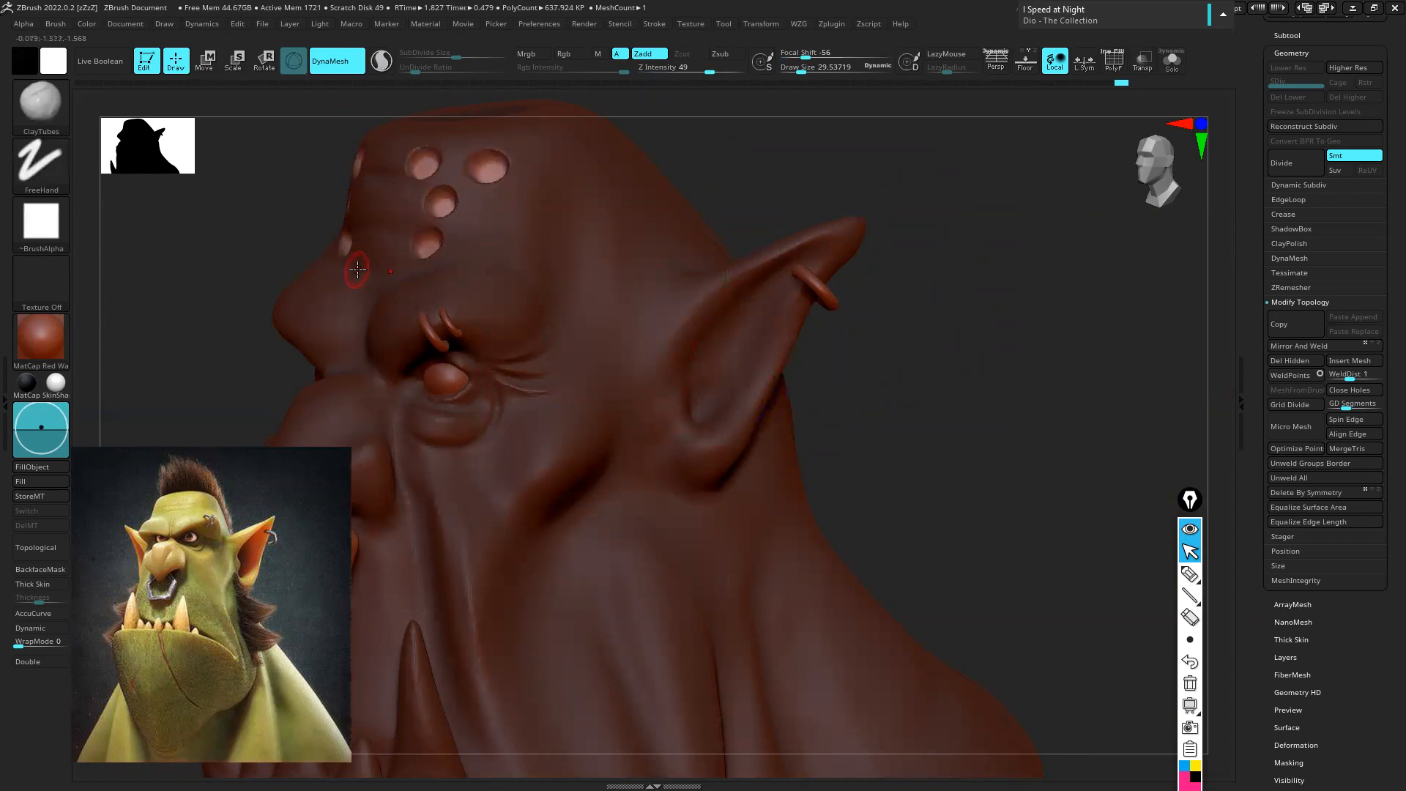
{"action": "key", "text": "b"}
{"action": "key", "text": "m"}
{"action": "key", "text": "v"}
{"action": "key", "text": "s"}
{"action": "key", "text": "s"}
{"action": "left_click_drag", "start_coordinate": [441, 210], "coordinate": [476, 210]}
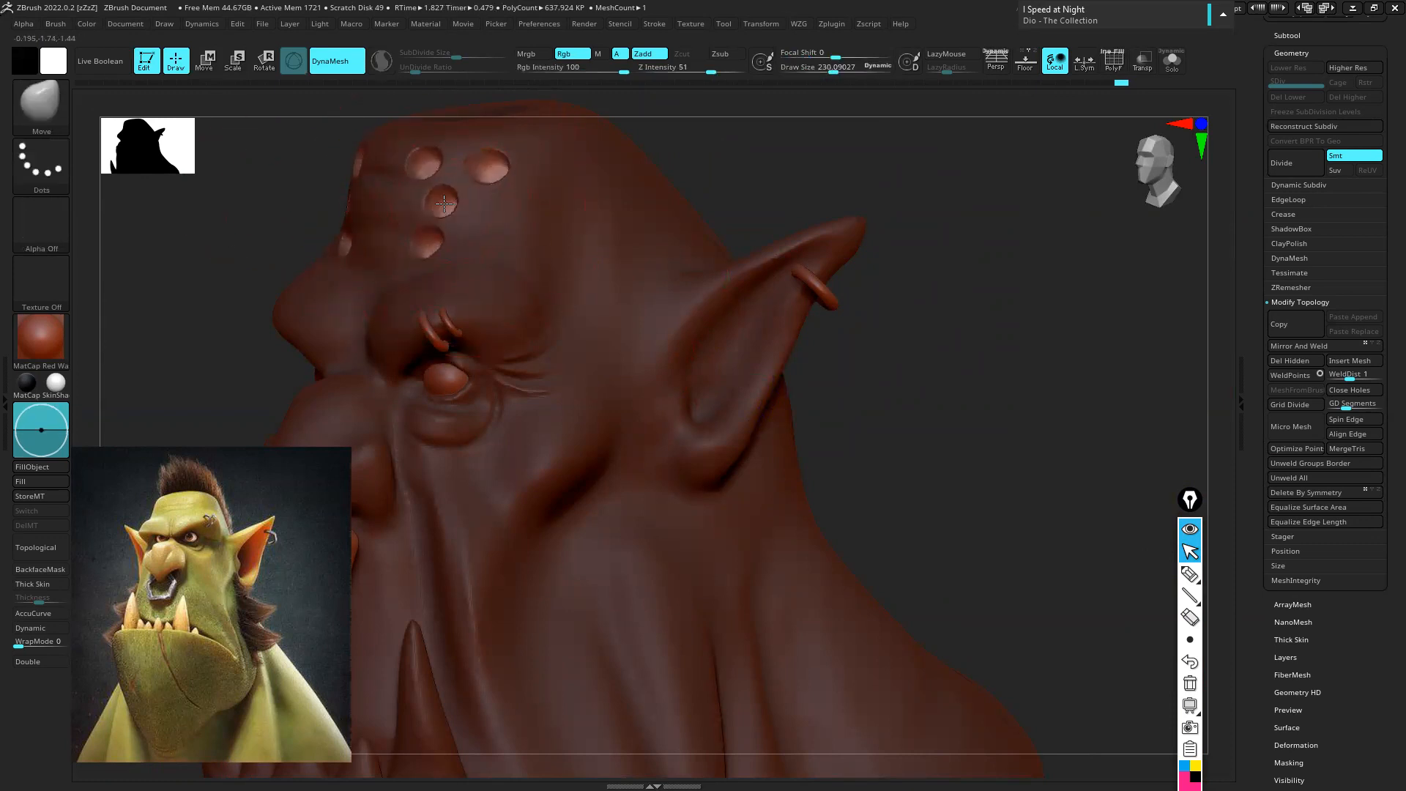
Clear the mask from the head and revert the forehead spot edits
{"action": "mouse_move", "coordinate": [457, 212]}
{"action": "right_mouse_down"}
{"action": "mouse_move", "coordinate": [528, 224]}
{"action": "mouse_move", "coordinate": [520, 205]}
{"action": "mouse_move", "coordinate": [540, 188]}
{"action": "mouse_move", "coordinate": [606, 219]}
{"action": "mouse_move", "coordinate": [637, 389]}
{"action": "mouse_move", "coordinate": [644, 308]}
{"action": "right_mouse_up"}
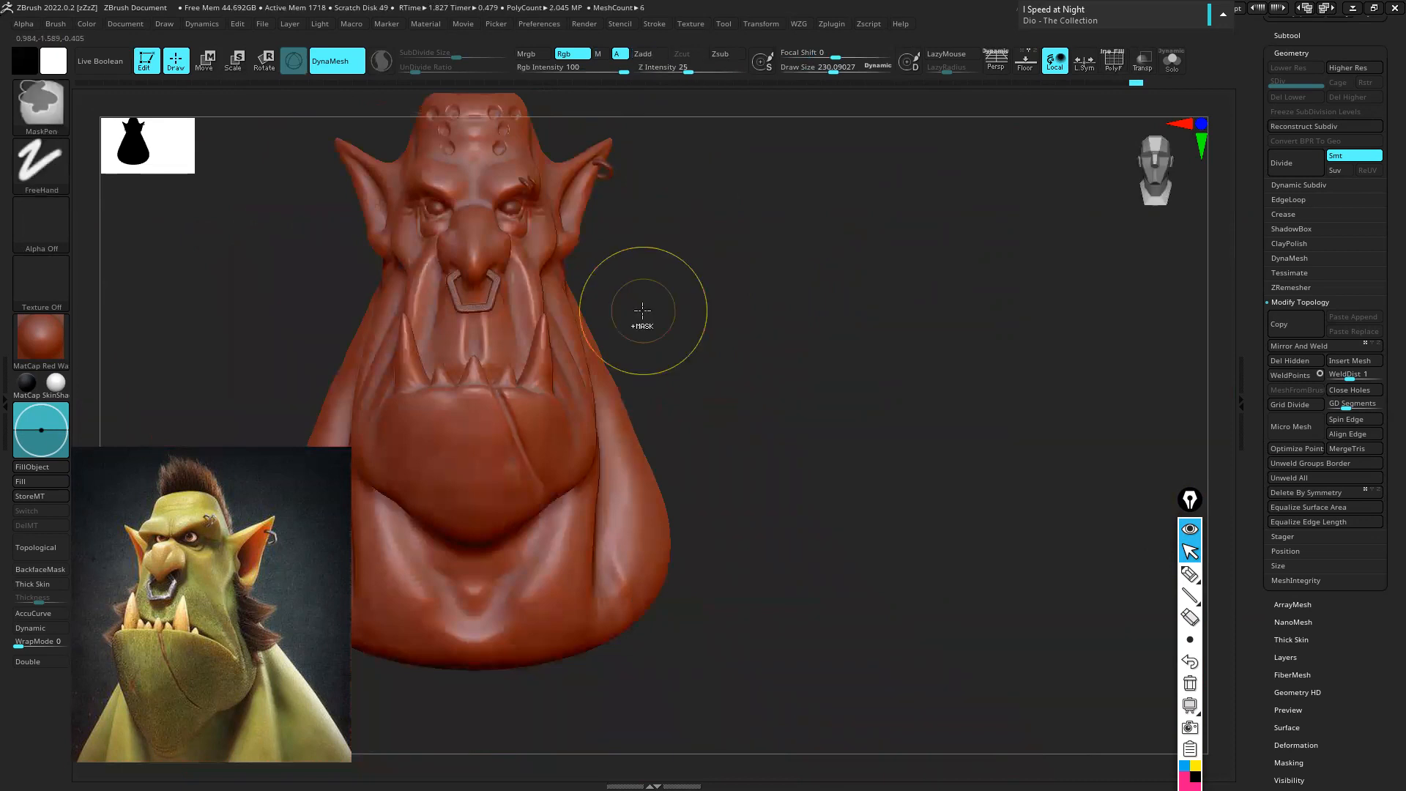
{"action": "left_click", "coordinate": [642, 309], "text": "ctrl"}
{"action": "left_click_drag", "start_coordinate": [643, 310], "coordinate": [640, 317], "text": "ctrl"}
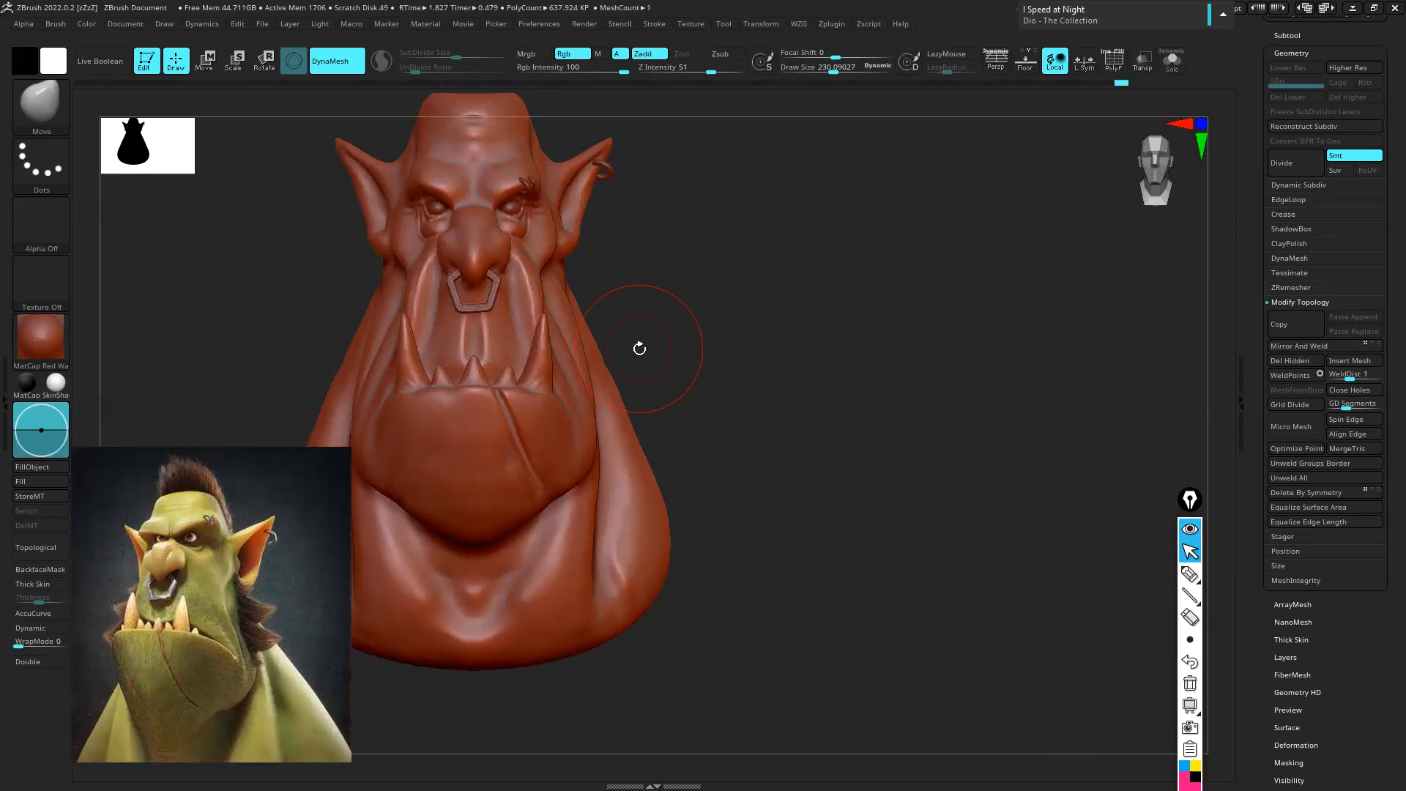
Annotate the brush settings by circling the current brush and stroke, crossing out alpha and texture, and adding a few dots beside the head
{"action": "left_click", "coordinate": [1189, 574]}
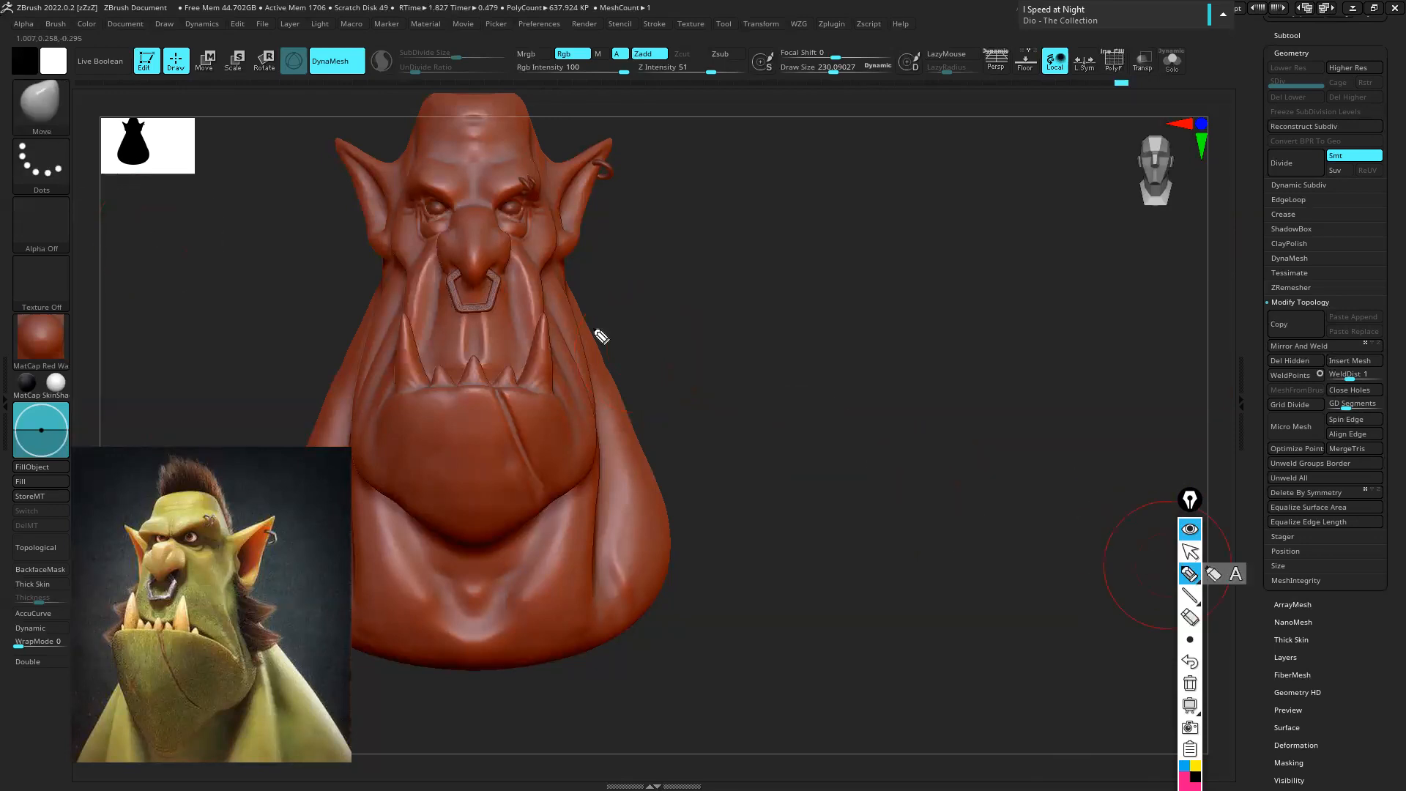
{"action": "mouse_move", "coordinate": [46, 76]}
{"action": "left_mouse_down"}
{"action": "mouse_move", "coordinate": [59, 132]}
{"action": "mouse_move", "coordinate": [70, 89]}
{"action": "left_mouse_up"}
{"action": "mouse_move", "coordinate": [64, 144]}
{"action": "left_mouse_down"}
{"action": "mouse_move", "coordinate": [29, 141]}
{"action": "mouse_move", "coordinate": [68, 146]}
{"action": "left_mouse_up"}
{"action": "left_click_drag", "start_coordinate": [27, 212], "coordinate": [59, 236]}
{"action": "mouse_move", "coordinate": [58, 212]}
{"action": "left_mouse_down"}
{"action": "mouse_move", "coordinate": [25, 236]}
{"action": "mouse_move", "coordinate": [60, 262]}
{"action": "left_mouse_up"}
{"action": "left_click_drag", "start_coordinate": [42, 261], "coordinate": [39, 292]}
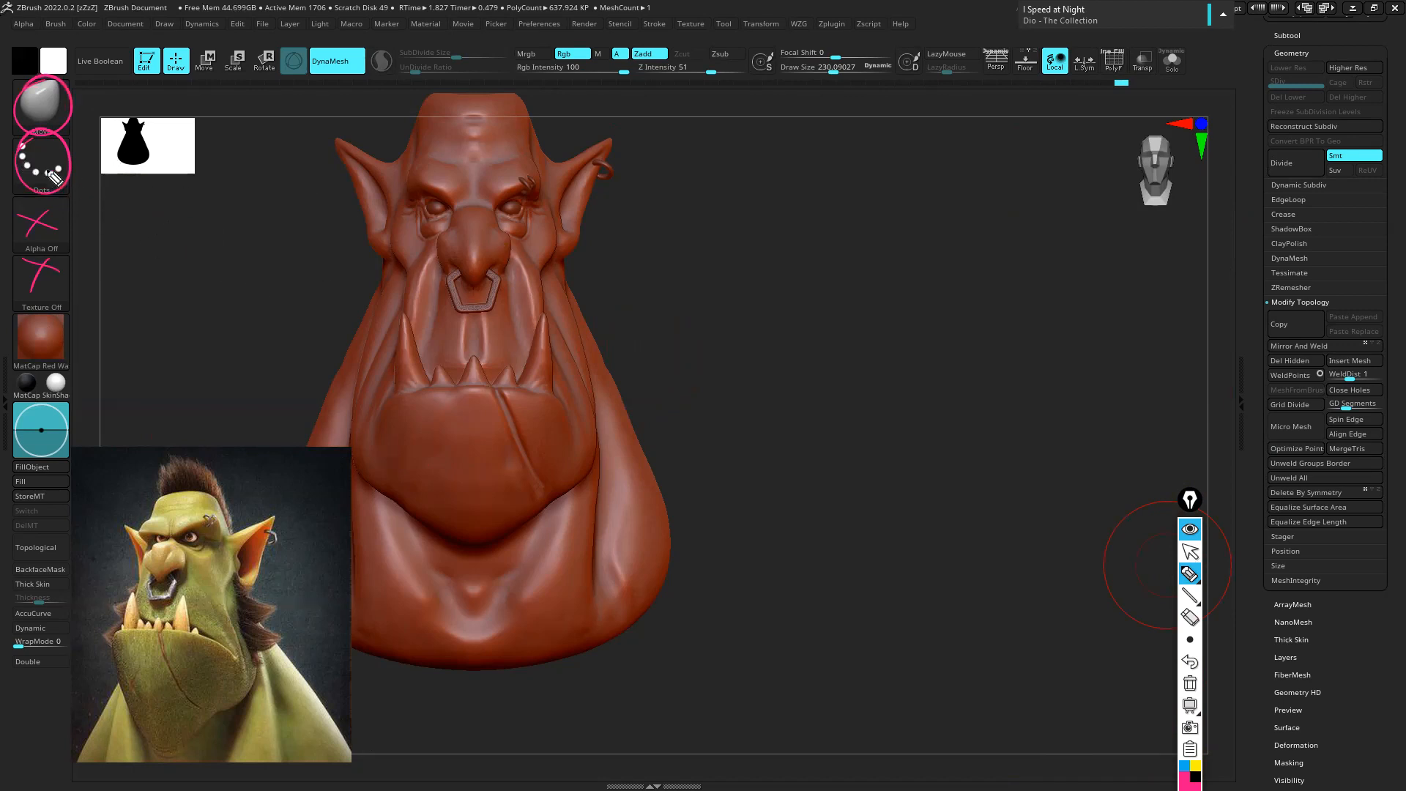
{"action": "left_click", "coordinate": [181, 254]}
{"action": "left_click", "coordinate": [198, 255]}
{"action": "left_click", "coordinate": [224, 249]}
Examine the stroke types available for the Move brush, and erase all on-screen annotations
{"action": "left_click", "coordinate": [1190, 551]}
{"action": "left_click", "coordinate": [43, 171]}
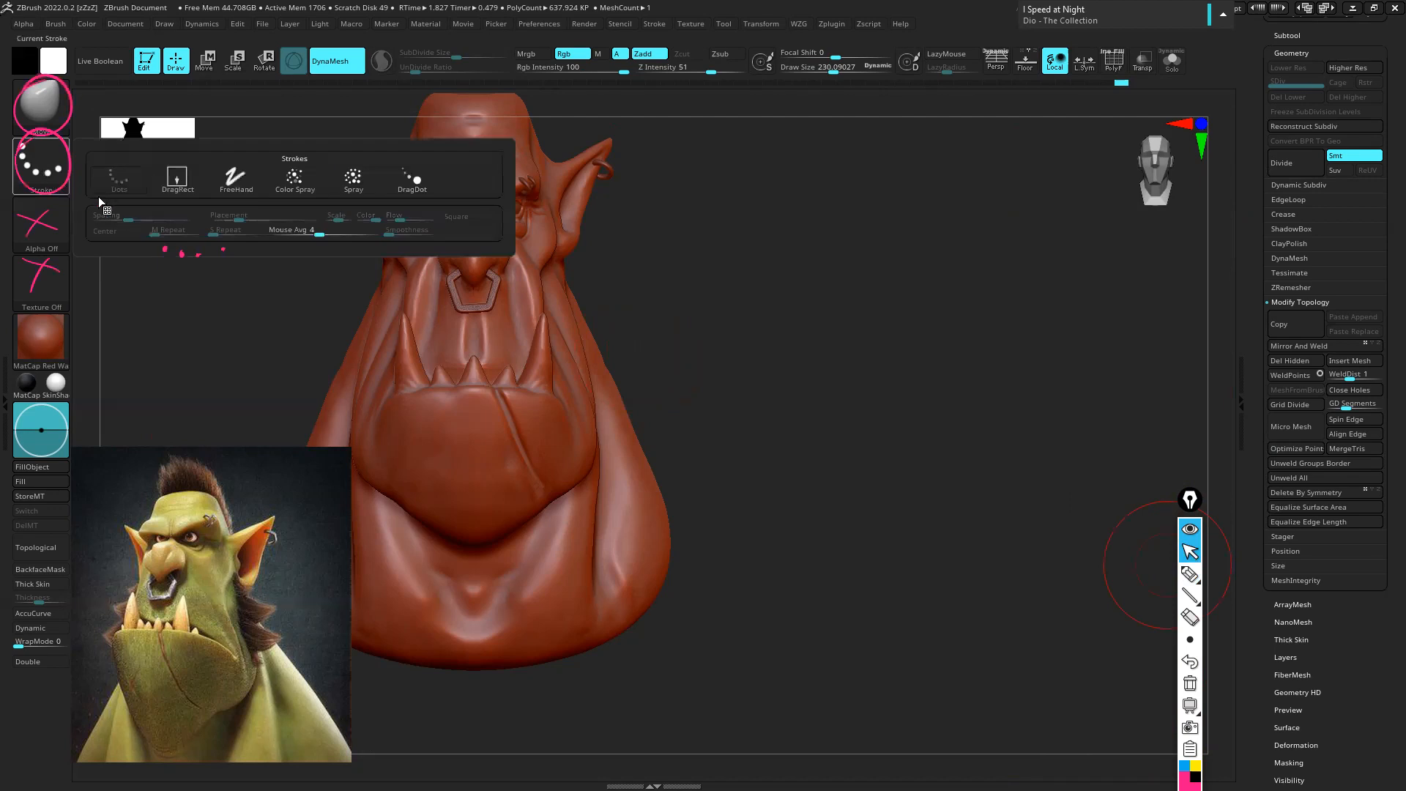
{"action": "mouse_move", "coordinate": [230, 188]}
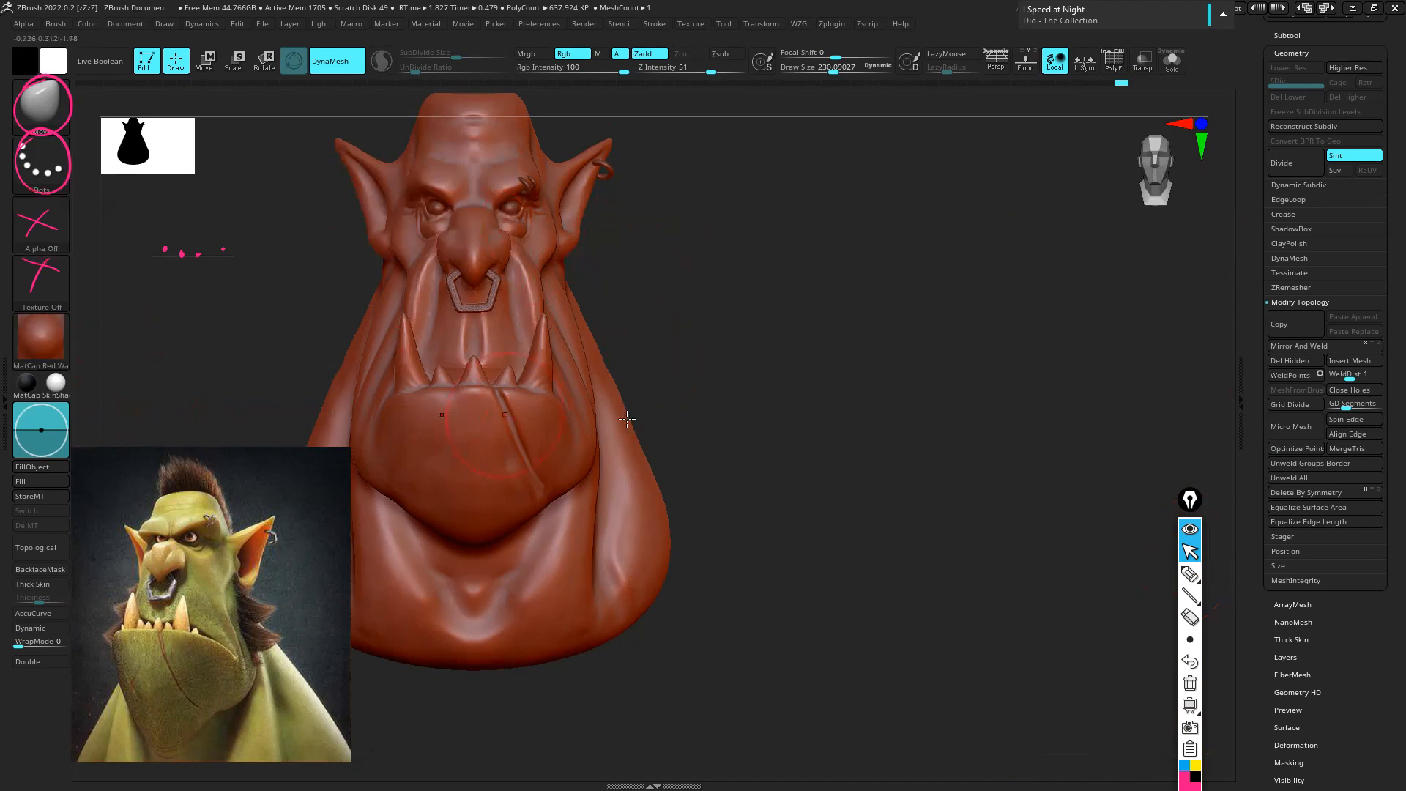
{"action": "left_click", "coordinate": [1190, 683]}
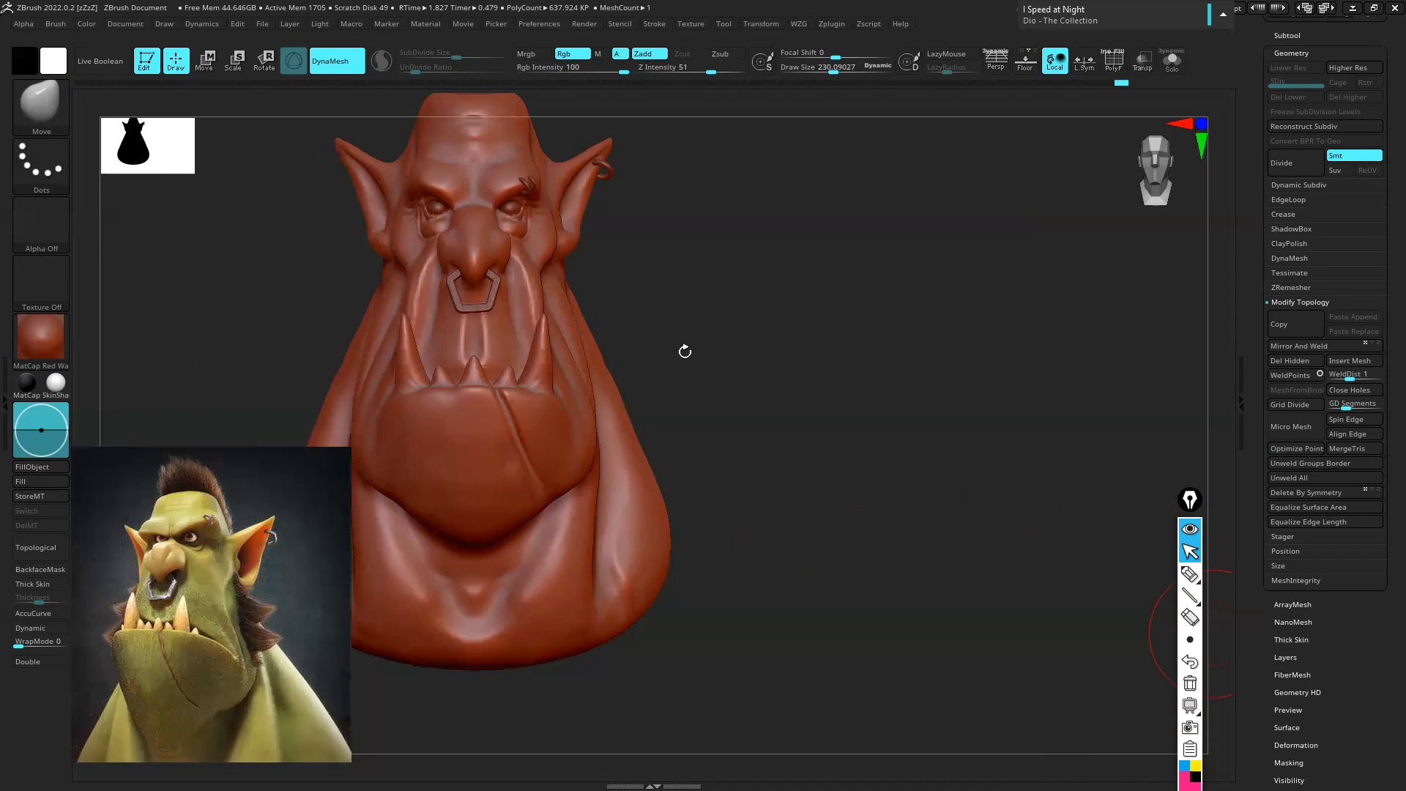
Try ClayTubes strokes on the back of the neck at a draw size of about 80, and undo them
{"action": "left_click_drag", "start_coordinate": [784, 351], "coordinate": [657, 253]}
{"action": "right_click_drag", "start_coordinate": [501, 262], "coordinate": [587, 348], "text": "alt"}
{"action": "right_click_drag", "start_coordinate": [537, 291], "coordinate": [542, 252], "text": "ctrl"}
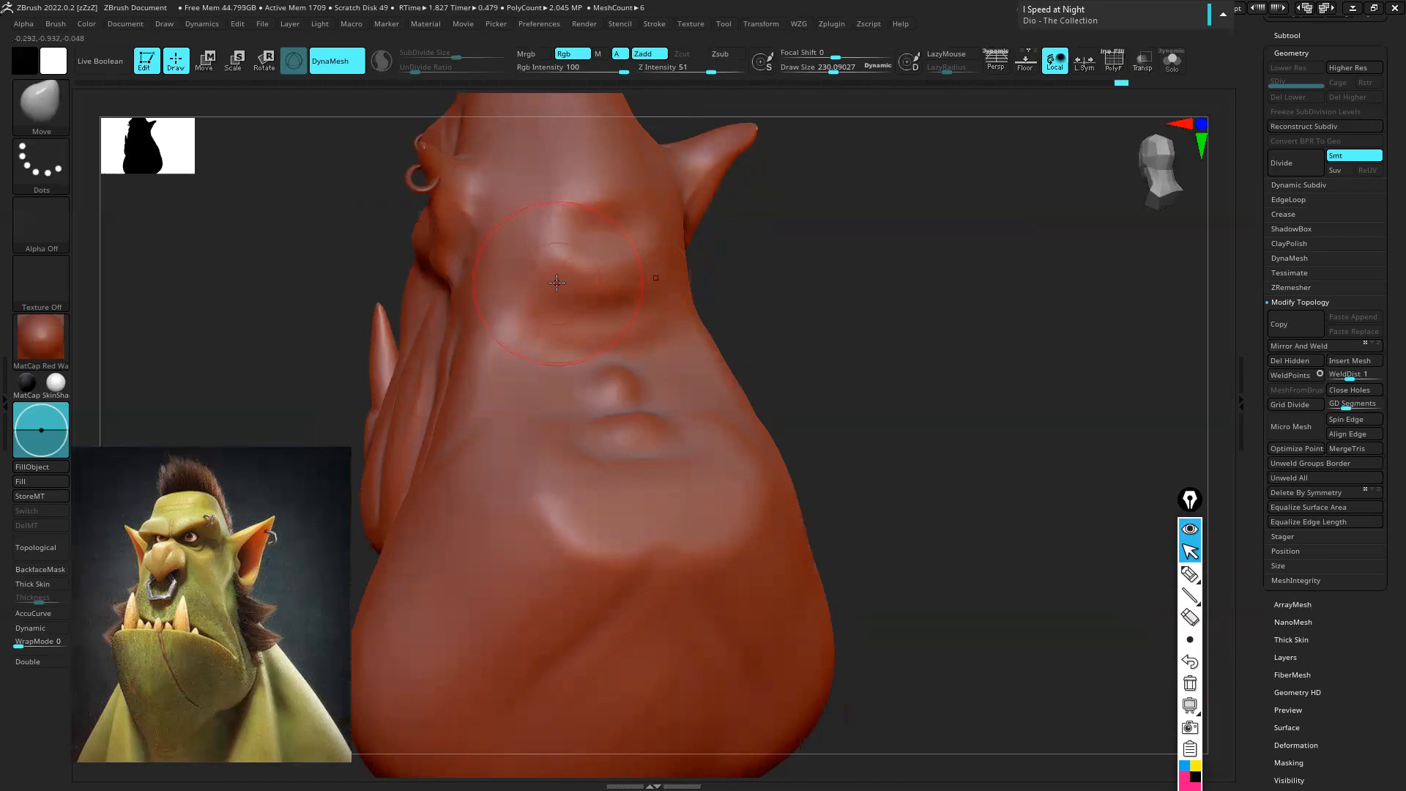
{"action": "key", "text": "s"}
{"action": "mouse_move", "coordinate": [556, 285]}
{"action": "left_mouse_down"}
{"action": "mouse_move", "coordinate": [535, 286]}
{"action": "mouse_move", "coordinate": [550, 343]}
{"action": "left_mouse_up"}
{"action": "key", "text": "b"}
{"action": "key", "text": "c"}
{"action": "key", "text": "t"}
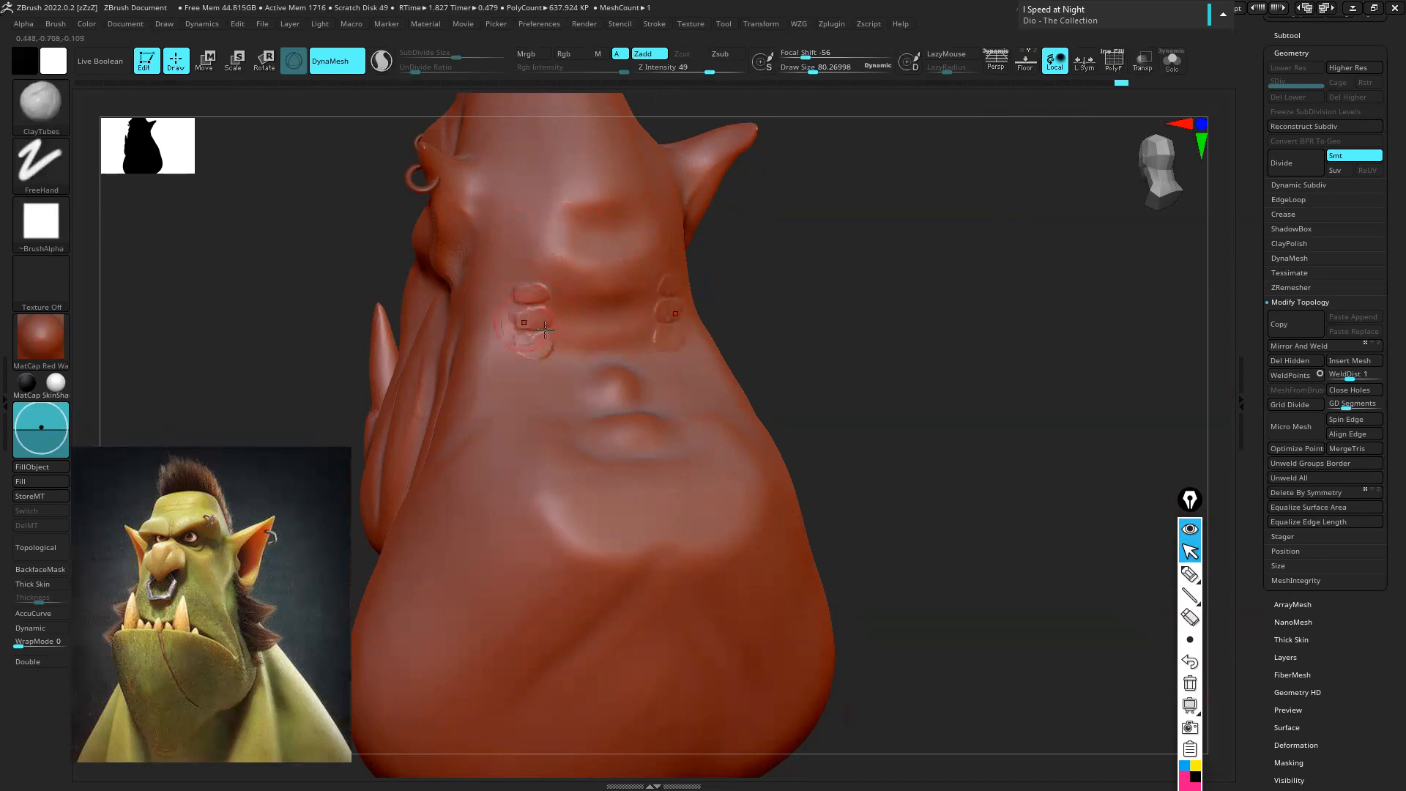
{"action": "key", "text": "ctrl+z"}
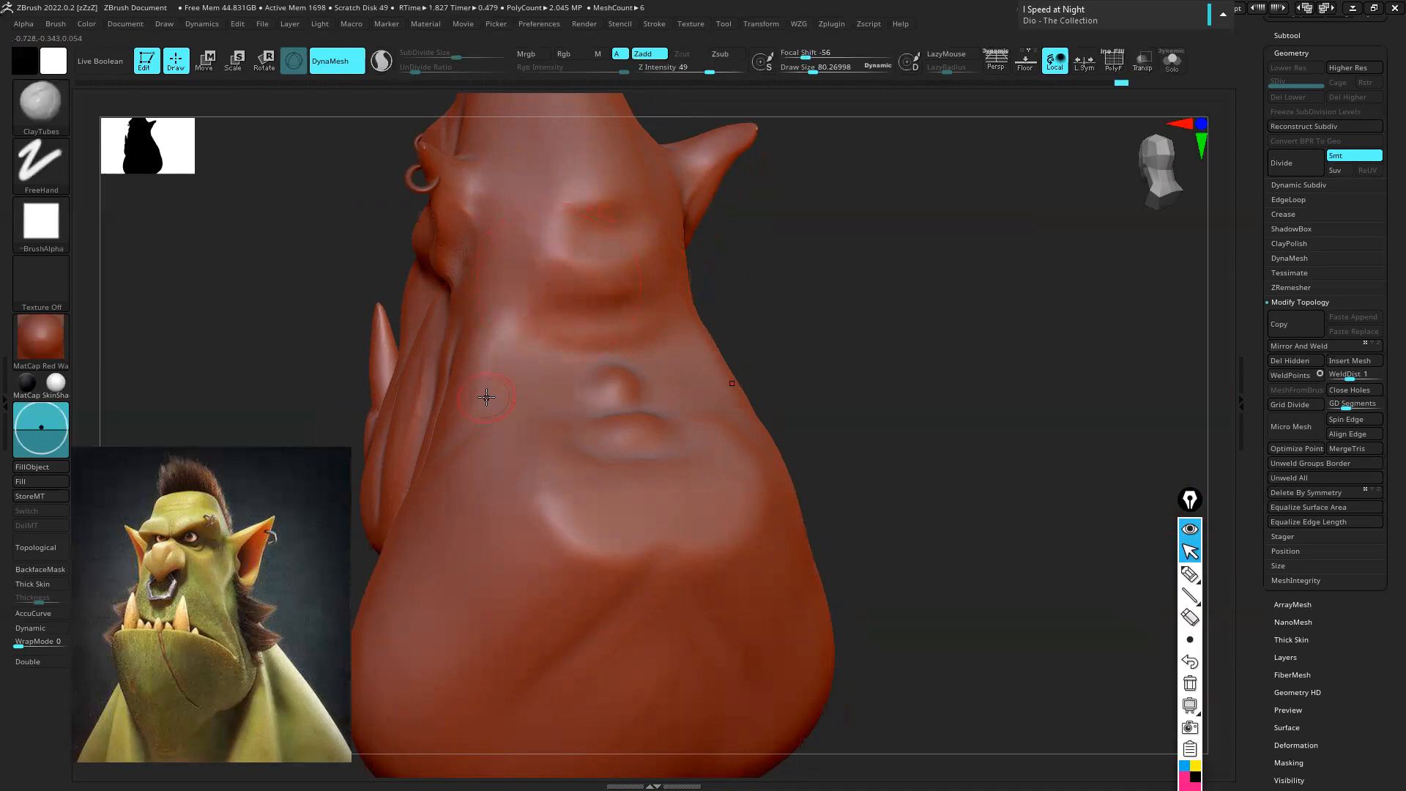
Switch the sculpting brush to Standard
{"action": "key", "text": "b"}
{"action": "key", "text": "Escape"}
{"action": "key", "text": "b"}
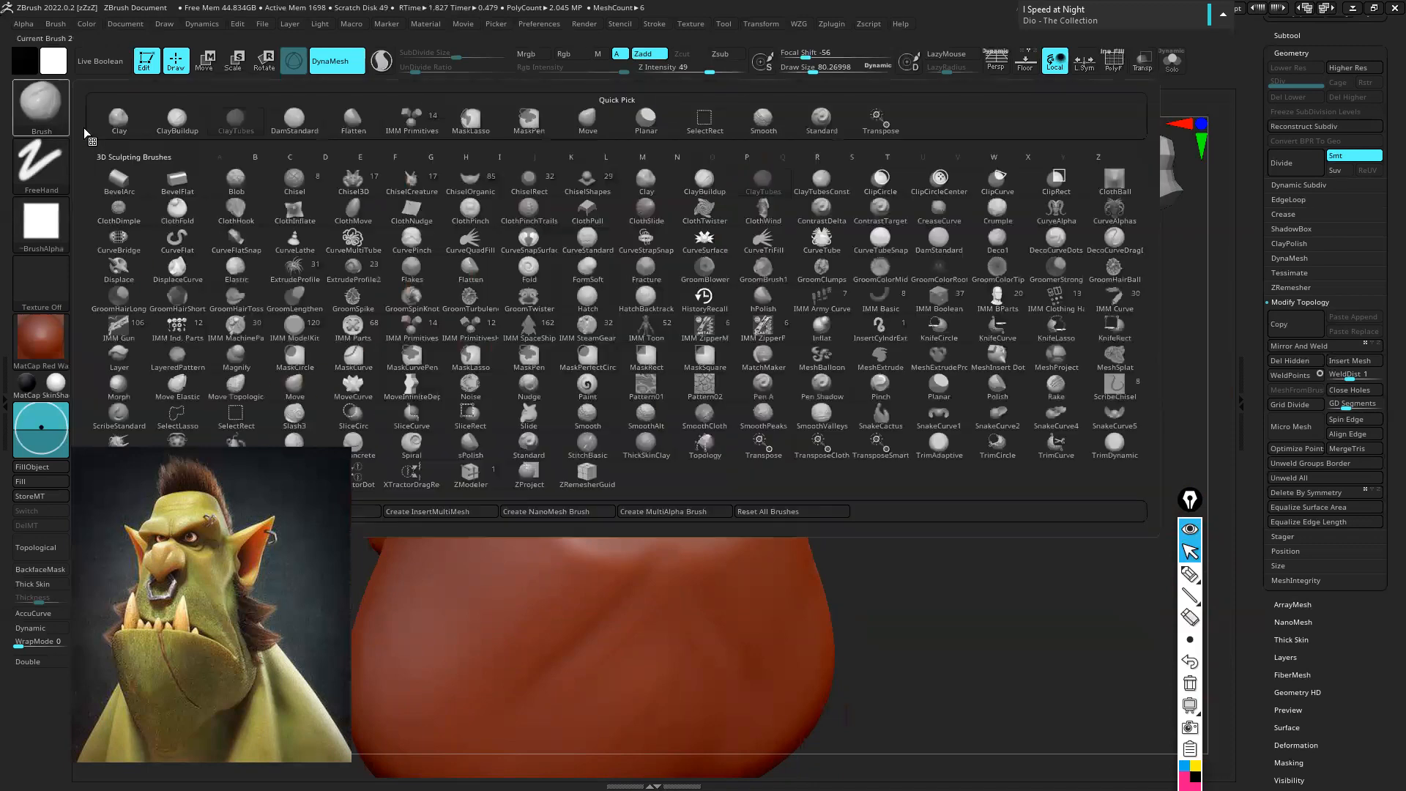
{"action": "left_click", "coordinate": [821, 120]}
Try raising long vertical ridges along the back of the neck with the Standard brush, and undo them
{"action": "mouse_move", "coordinate": [520, 271]}
{"action": "left_mouse_down"}
{"action": "mouse_move", "coordinate": [478, 417]}
{"action": "mouse_move", "coordinate": [521, 219]}
{"action": "left_mouse_up"}
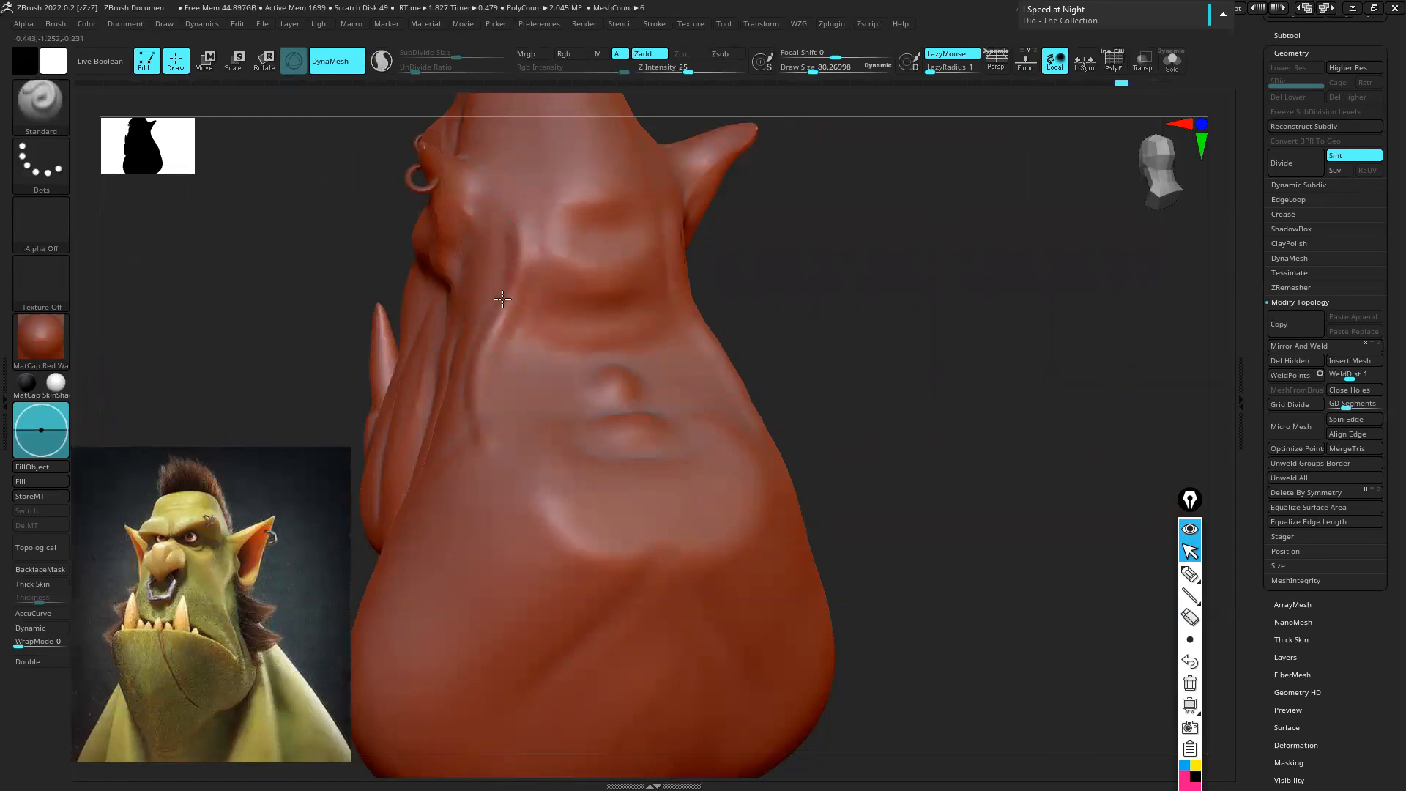
{"action": "key", "text": "ctrl"}
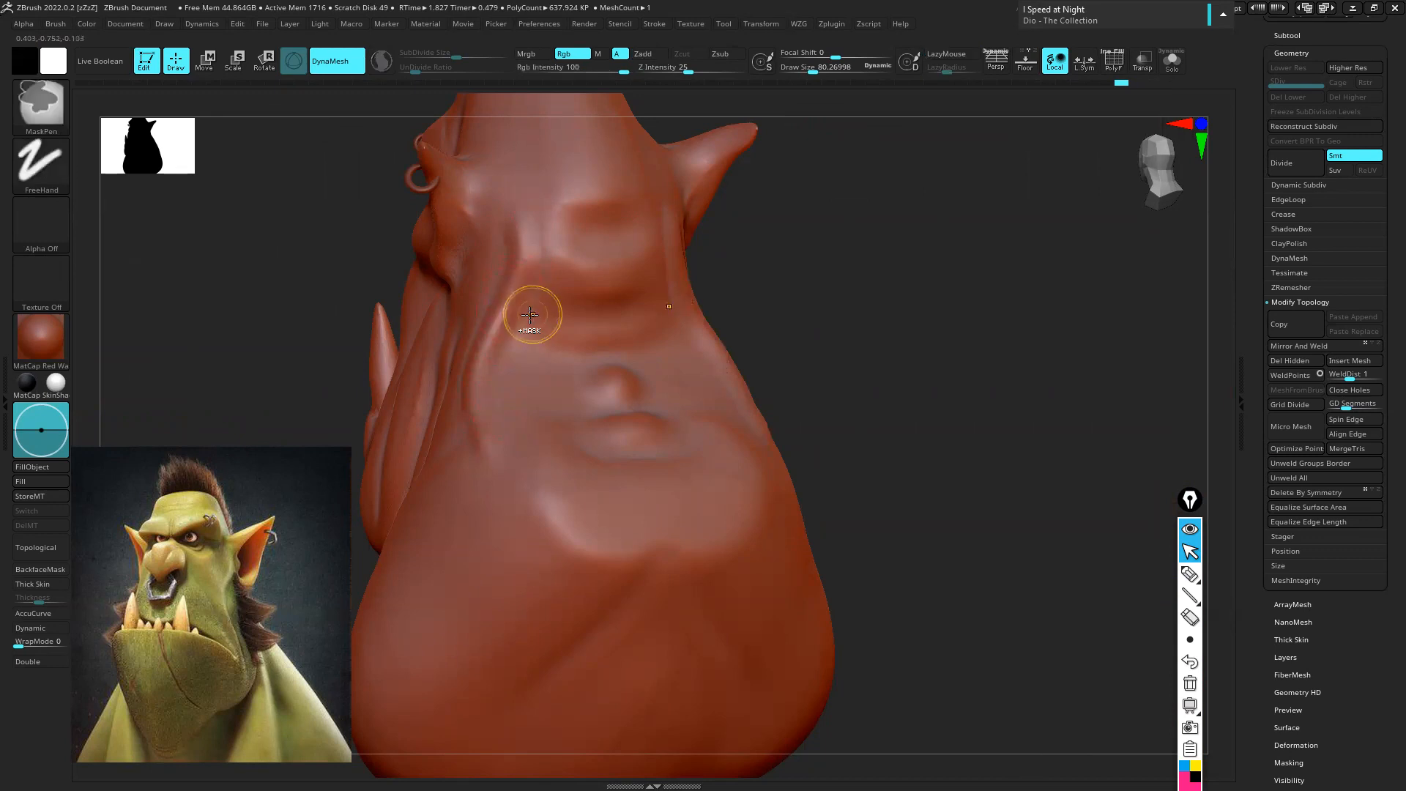
{"action": "key", "text": "ctrl+z"}
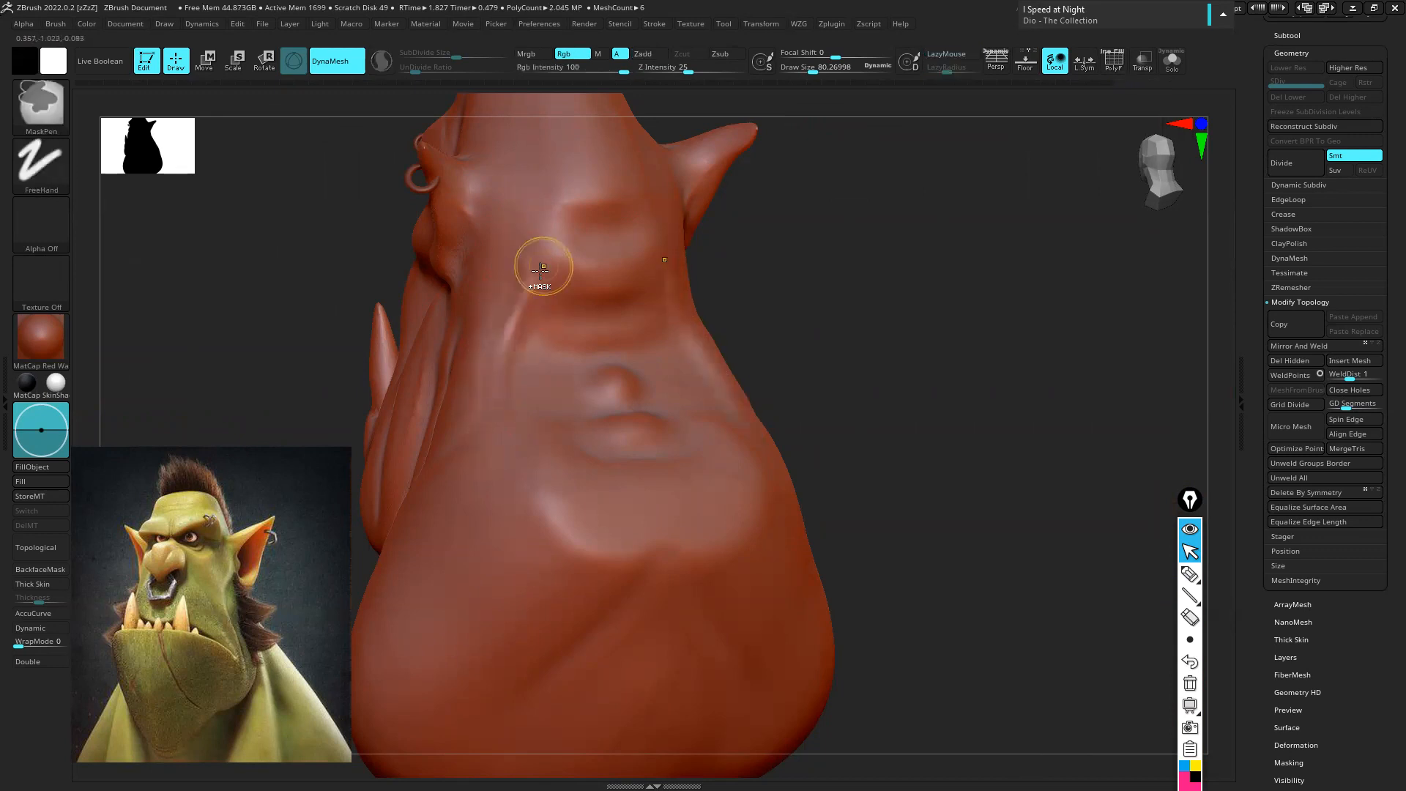
{"action": "right_click_drag", "start_coordinate": [547, 331], "coordinate": [571, 304]}
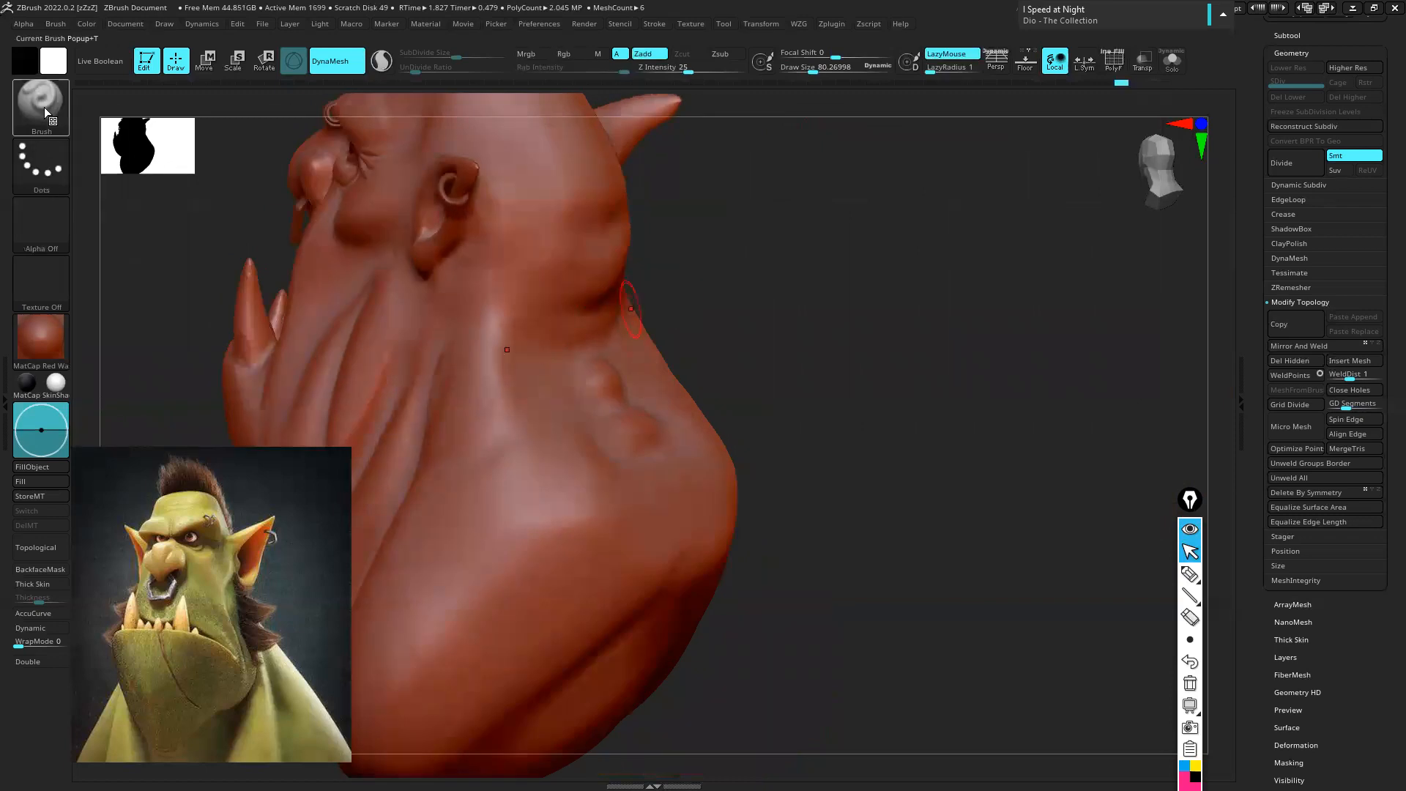
Assign Alpha 64, the cracked-scale pattern, to the Standard brush
{"action": "left_click", "coordinate": [43, 227]}
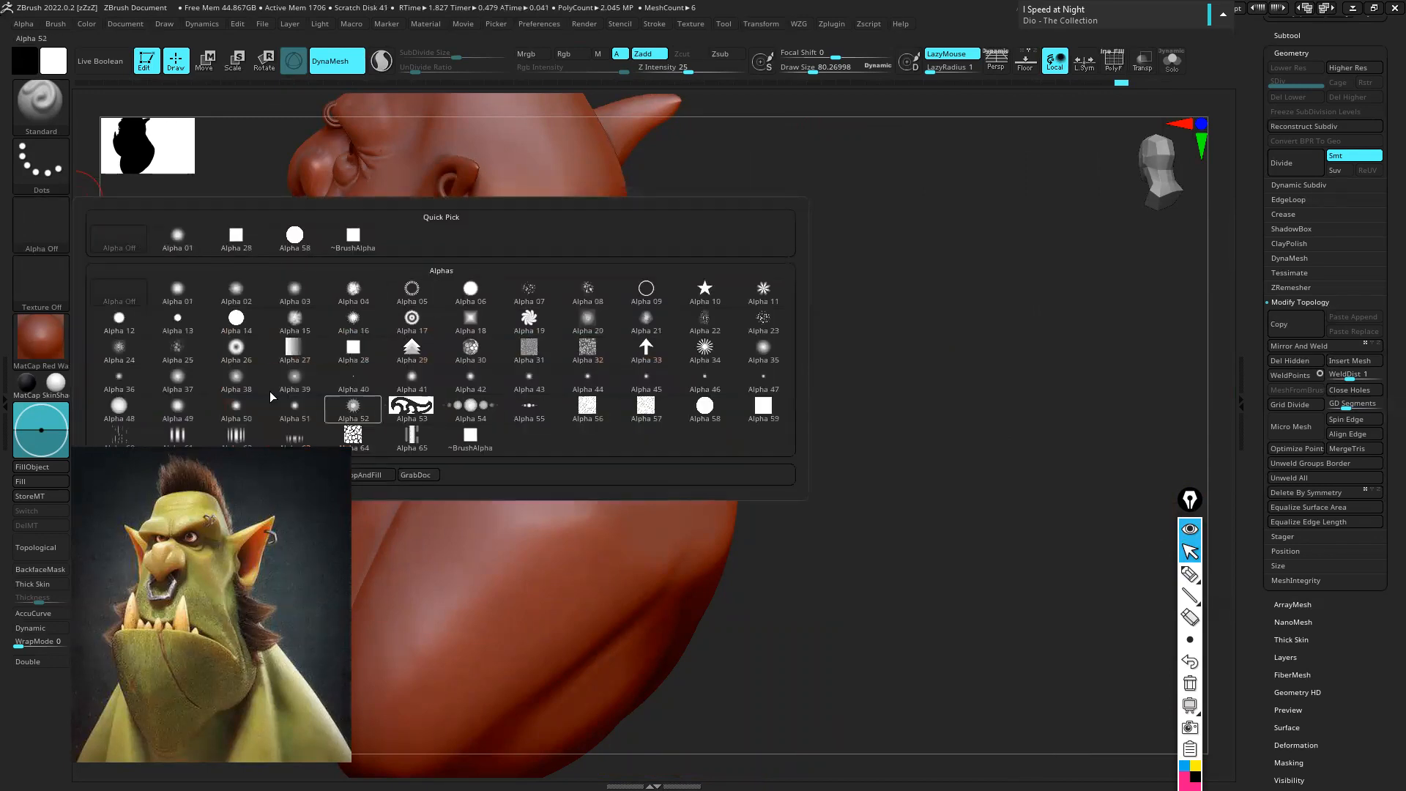
{"action": "mouse_move", "coordinate": [408, 349]}
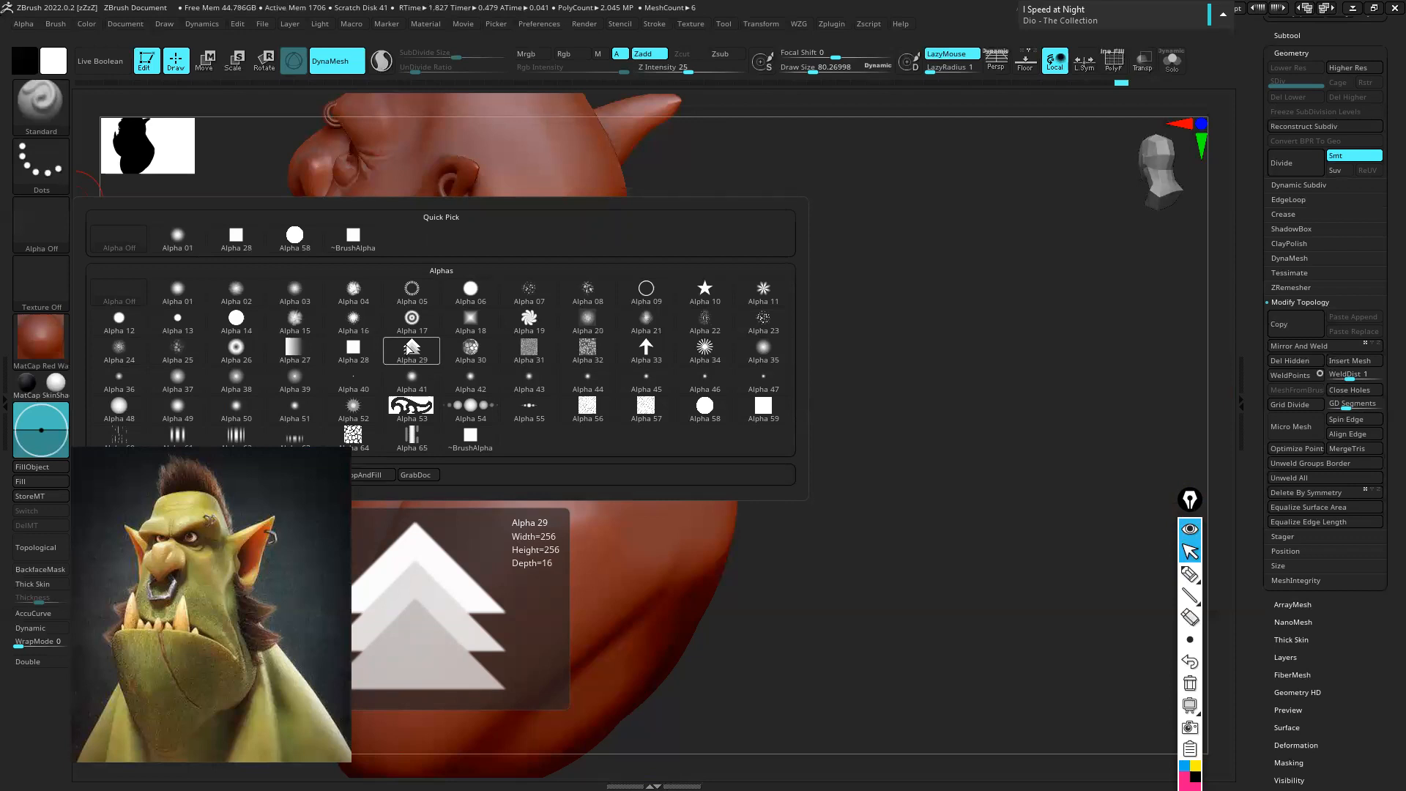
{"action": "left_click", "coordinate": [355, 437]}
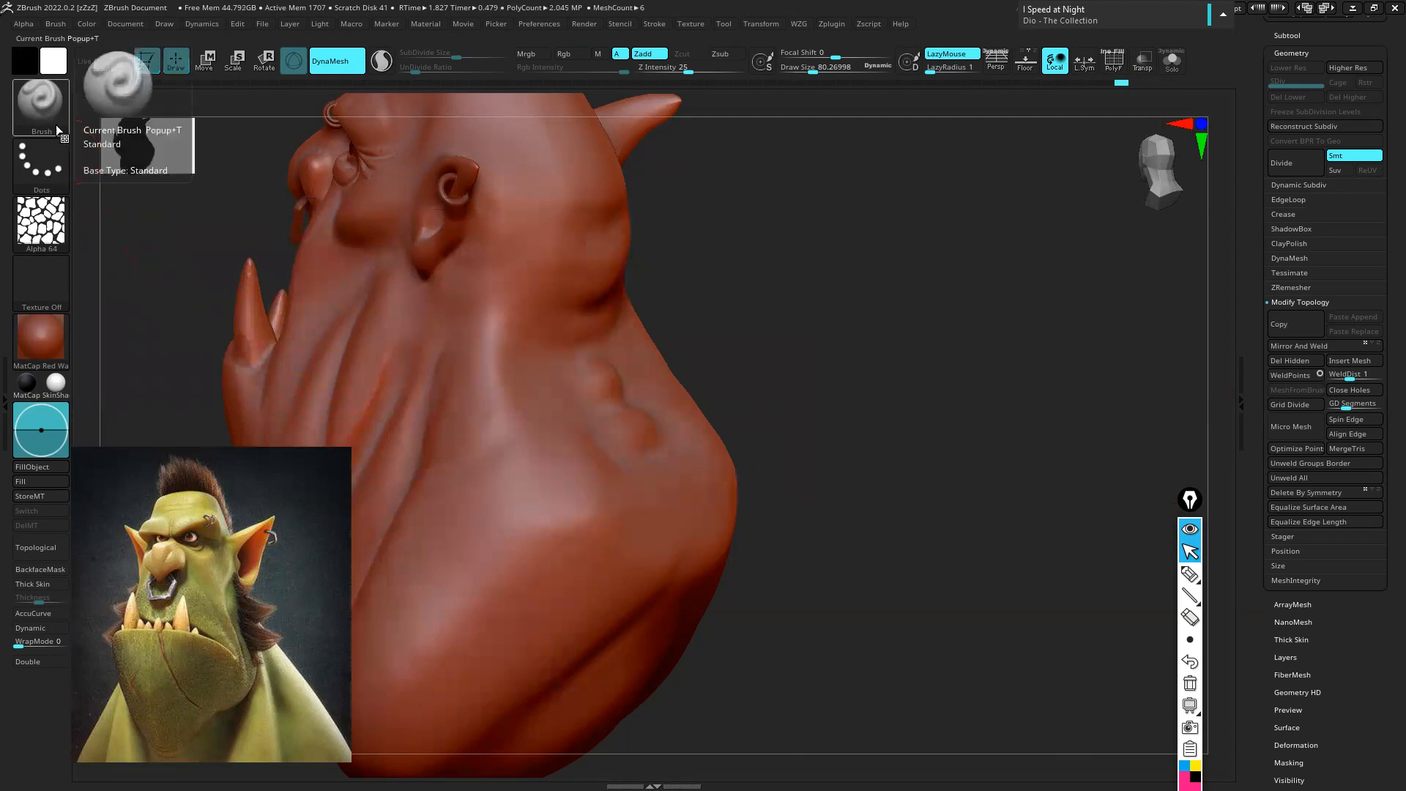
Try sculpting scaly skin over the back of the neck at a draw size of about 168, and undo the texture
{"action": "key", "text": "s"}
{"action": "left_click_drag", "start_coordinate": [527, 292], "coordinate": [533, 292]}
{"action": "mouse_move", "coordinate": [532, 253]}
{"action": "left_mouse_down"}
{"action": "mouse_move", "coordinate": [499, 359]}
{"action": "mouse_move", "coordinate": [526, 346]}
{"action": "mouse_move", "coordinate": [546, 367]}
{"action": "mouse_move", "coordinate": [513, 446]}
{"action": "mouse_move", "coordinate": [498, 425]}
{"action": "mouse_move", "coordinate": [474, 315]}
{"action": "mouse_move", "coordinate": [527, 477]}
{"action": "mouse_move", "coordinate": [614, 477]}
{"action": "left_mouse_up"}
{"action": "mouse_move", "coordinate": [571, 374]}
{"action": "right_mouse_down", "text": "ctrl"}
{"action": "mouse_move", "coordinate": [631, 399]}
{"action": "mouse_move", "coordinate": [580, 373]}
{"action": "right_mouse_up", "text": "ctrl"}
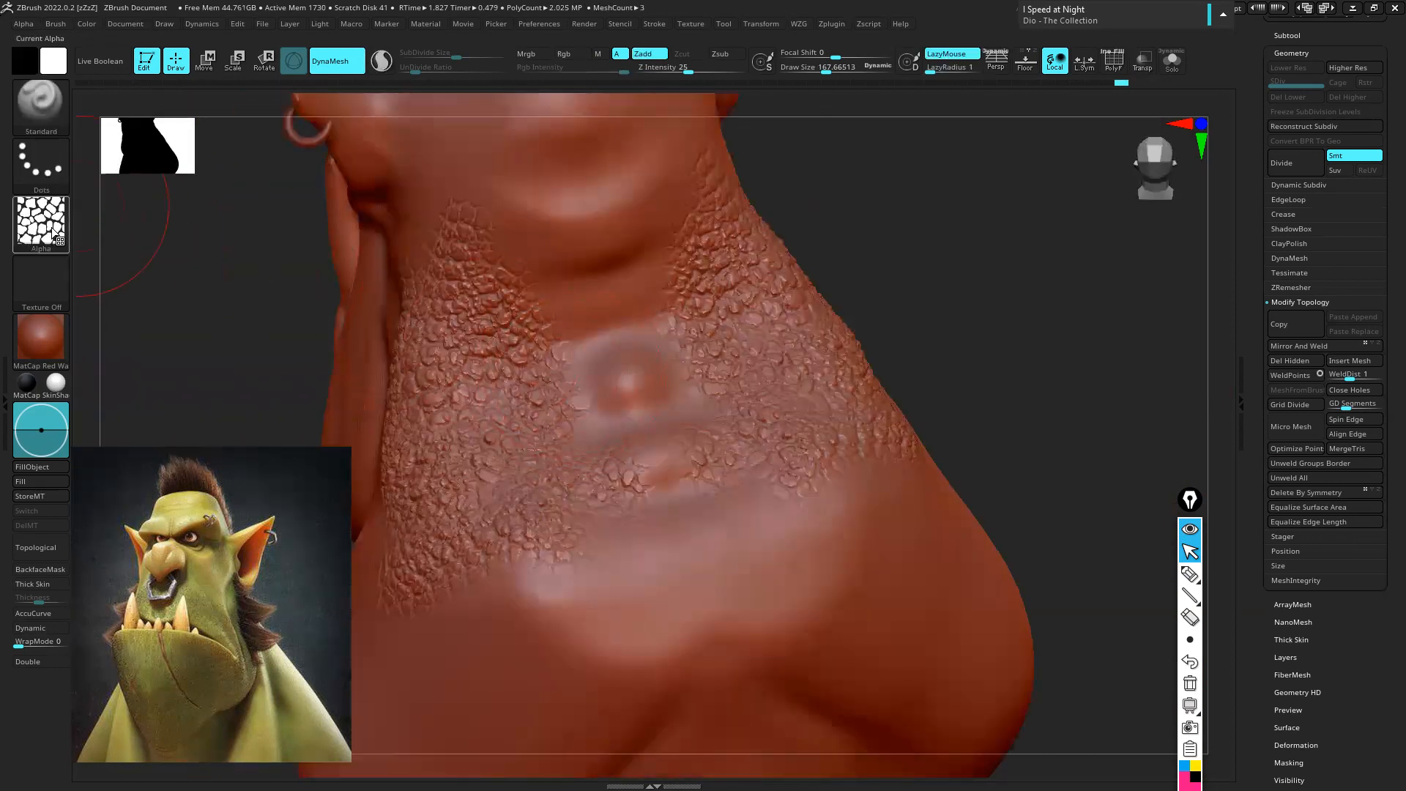
{"action": "mouse_move", "coordinate": [50, 235]}
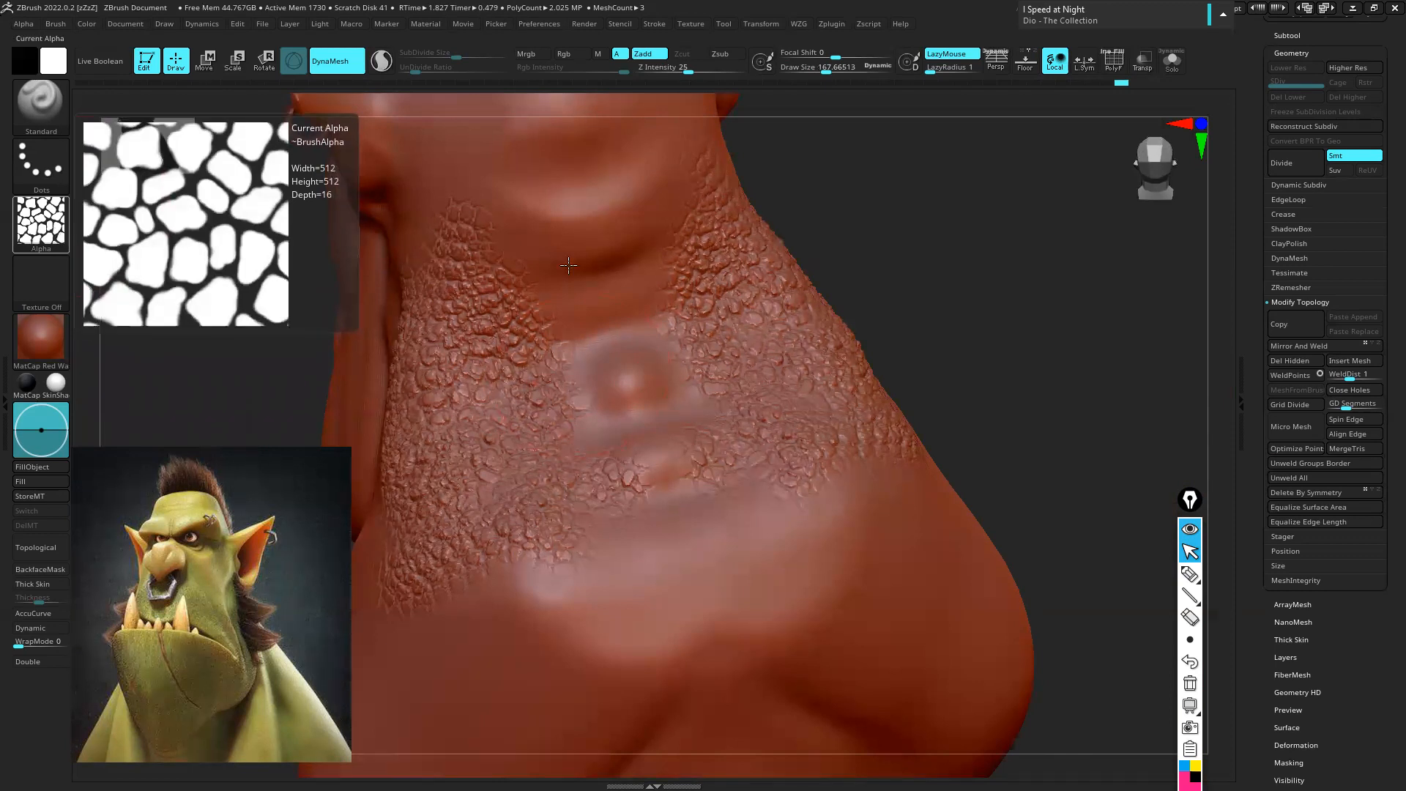
{"action": "key", "text": "ctrl+z"}
Test the scale alpha again down the neck and at a draw size of about 439, undoing each trial
{"action": "mouse_move", "coordinate": [468, 226]}
{"action": "left_mouse_down"}
{"action": "mouse_move", "coordinate": [502, 285]}
{"action": "mouse_move", "coordinate": [464, 403]}
{"action": "mouse_move", "coordinate": [623, 399]}
{"action": "mouse_move", "coordinate": [446, 533]}
{"action": "mouse_move", "coordinate": [604, 584]}
{"action": "mouse_move", "coordinate": [635, 575]}
{"action": "mouse_move", "coordinate": [616, 544]}
{"action": "left_mouse_up"}
{"action": "key", "text": "ctrl+z"}
{"action": "key", "text": "s"}
{"action": "mouse_move", "coordinate": [489, 358]}
{"action": "left_mouse_down"}
{"action": "mouse_move", "coordinate": [473, 470]}
{"action": "mouse_move", "coordinate": [644, 506]}
{"action": "mouse_move", "coordinate": [528, 645]}
{"action": "mouse_move", "coordinate": [557, 439]}
{"action": "mouse_move", "coordinate": [623, 414]}
{"action": "mouse_move", "coordinate": [648, 330]}
{"action": "left_mouse_up"}
{"action": "right_click_drag", "start_coordinate": [681, 397], "coordinate": [543, 403], "text": "ctrl"}
{"action": "key", "text": "ctrl+z"}
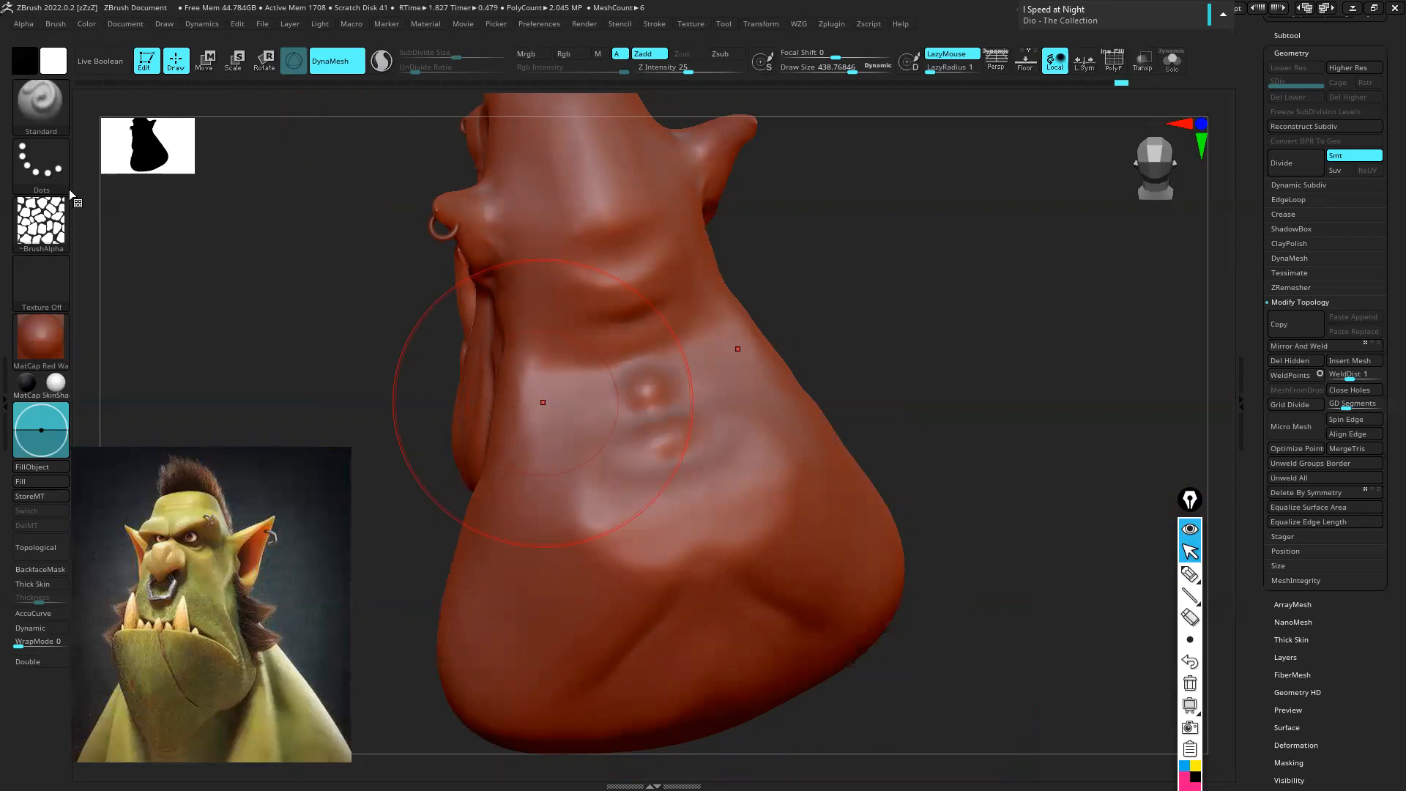
Test the scale pattern with the Dots stroke, reducing the draw size to about 326, and undo the strokes
{"action": "mouse_move", "coordinate": [557, 274]}
{"action": "left_mouse_down"}
{"action": "mouse_move", "coordinate": [619, 300]}
{"action": "mouse_move", "coordinate": [586, 530]}
{"action": "mouse_move", "coordinate": [577, 488]}
{"action": "left_mouse_up"}
{"action": "key", "text": "ctrl+z"}
{"action": "key", "text": "s"}
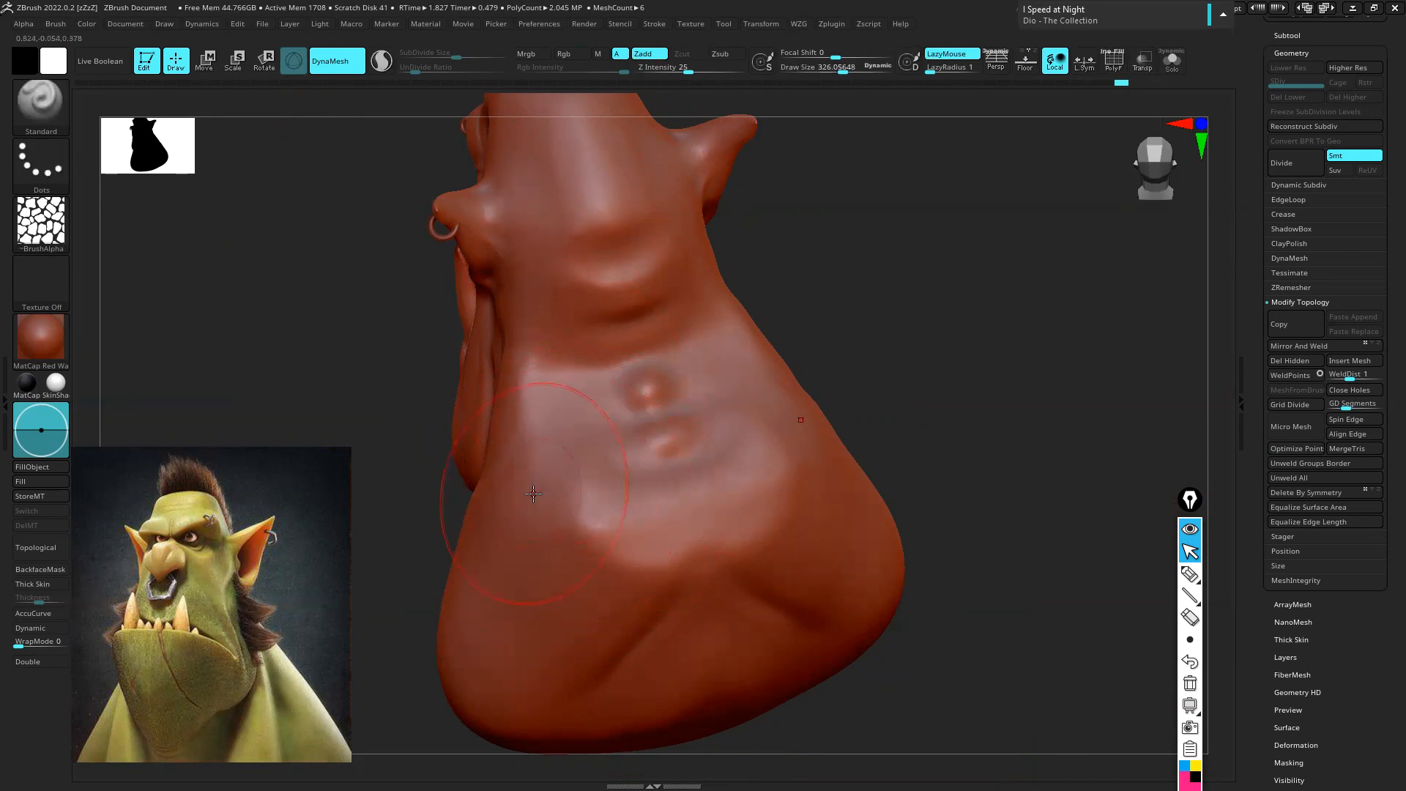
{"action": "left_click", "coordinate": [44, 172]}
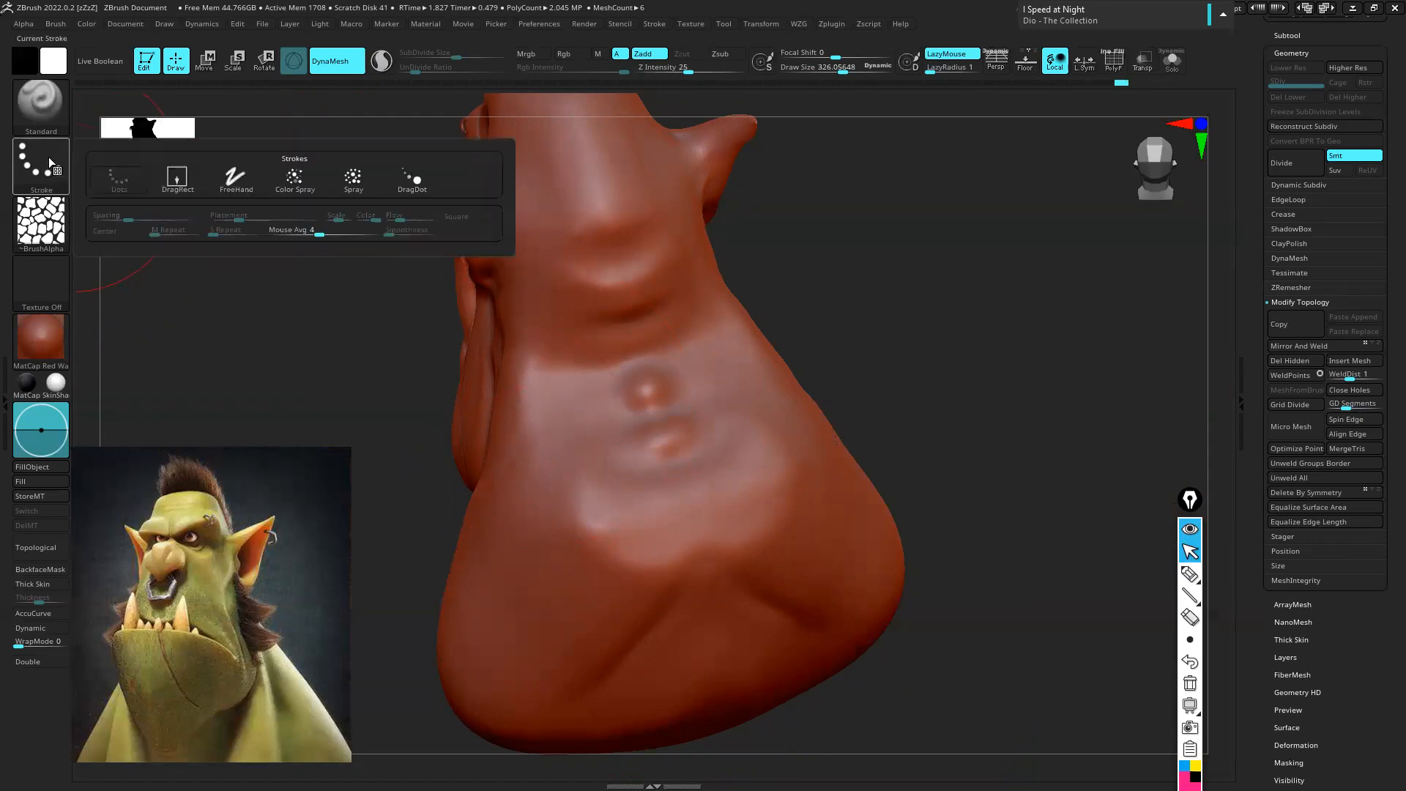
{"action": "mouse_move", "coordinate": [556, 300]}
{"action": "left_mouse_down"}
{"action": "mouse_move", "coordinate": [578, 347]}
{"action": "mouse_move", "coordinate": [564, 419]}
{"action": "mouse_move", "coordinate": [579, 542]}
{"action": "mouse_move", "coordinate": [637, 528]}
{"action": "mouse_move", "coordinate": [630, 483]}
{"action": "left_mouse_up"}
{"action": "key", "text": "ctrl+z"}
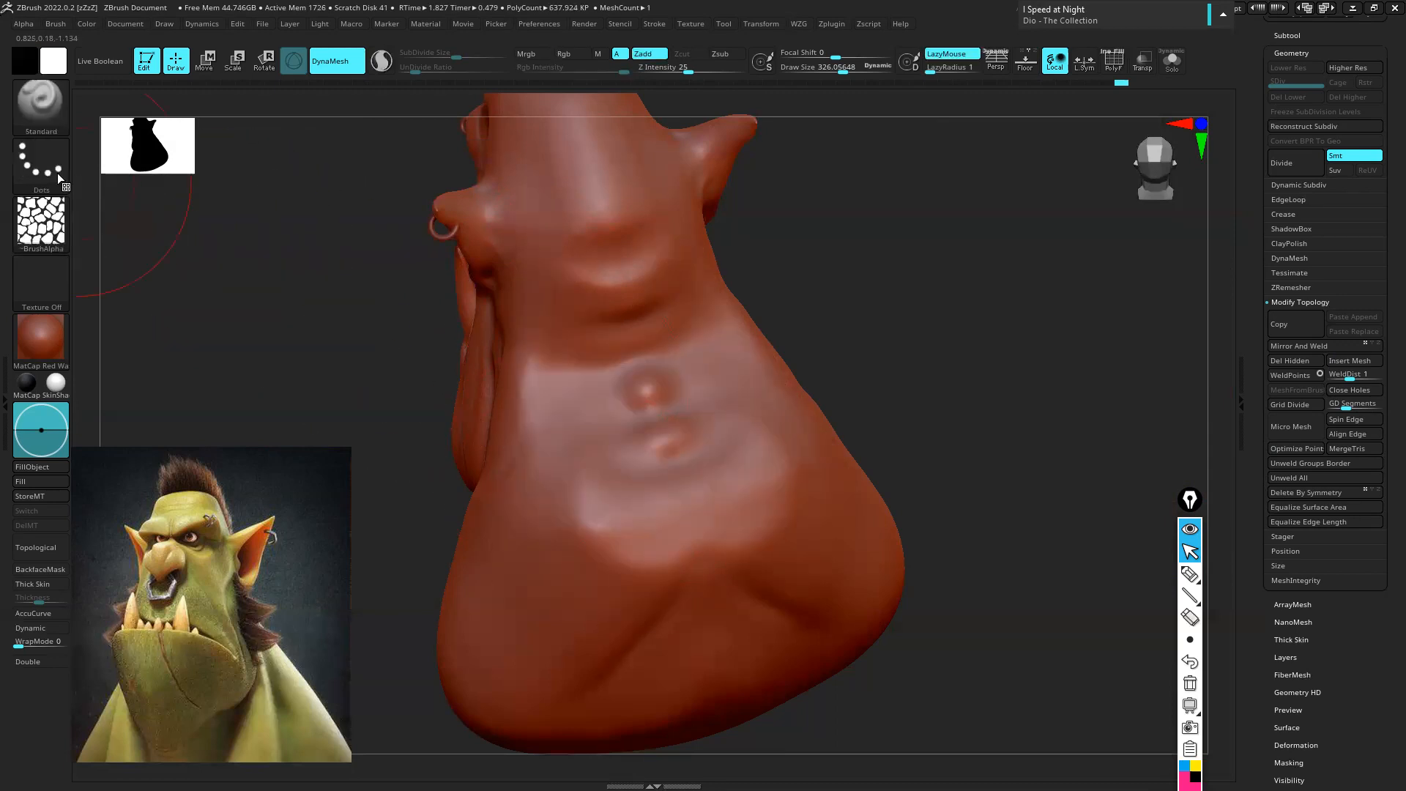
Try the scale pattern with the FreeHand stroke down the back of the neck, and undo it
{"action": "left_click", "coordinate": [42, 167]}
{"action": "left_click", "coordinate": [251, 182]}
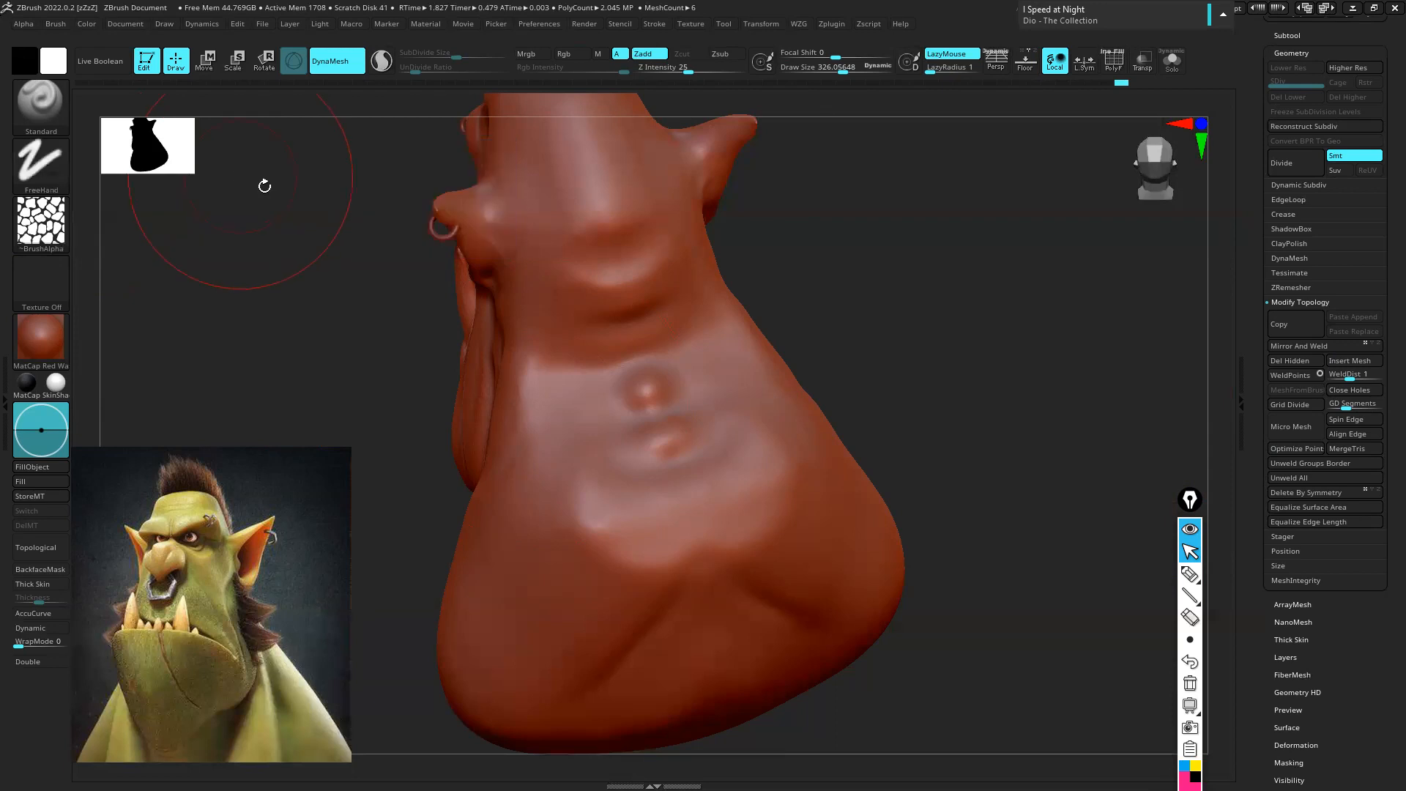
{"action": "mouse_move", "coordinate": [561, 282]}
{"action": "left_mouse_down"}
{"action": "mouse_move", "coordinate": [540, 481]}
{"action": "mouse_move", "coordinate": [571, 568]}
{"action": "mouse_move", "coordinate": [586, 410]}
{"action": "mouse_move", "coordinate": [637, 512]}
{"action": "mouse_move", "coordinate": [686, 521]}
{"action": "mouse_move", "coordinate": [654, 536]}
{"action": "left_mouse_up"}
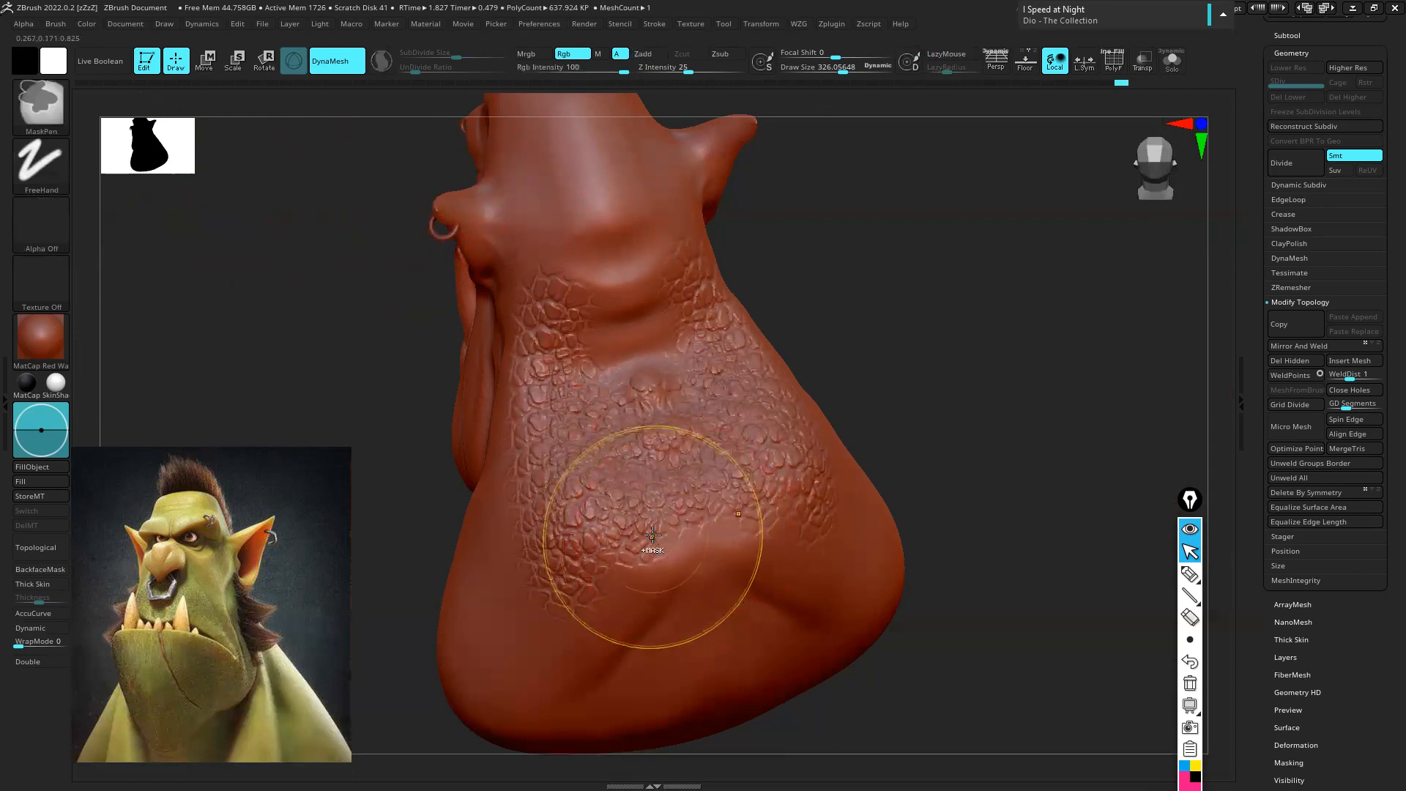
{"action": "key", "text": "ctrl+z"}
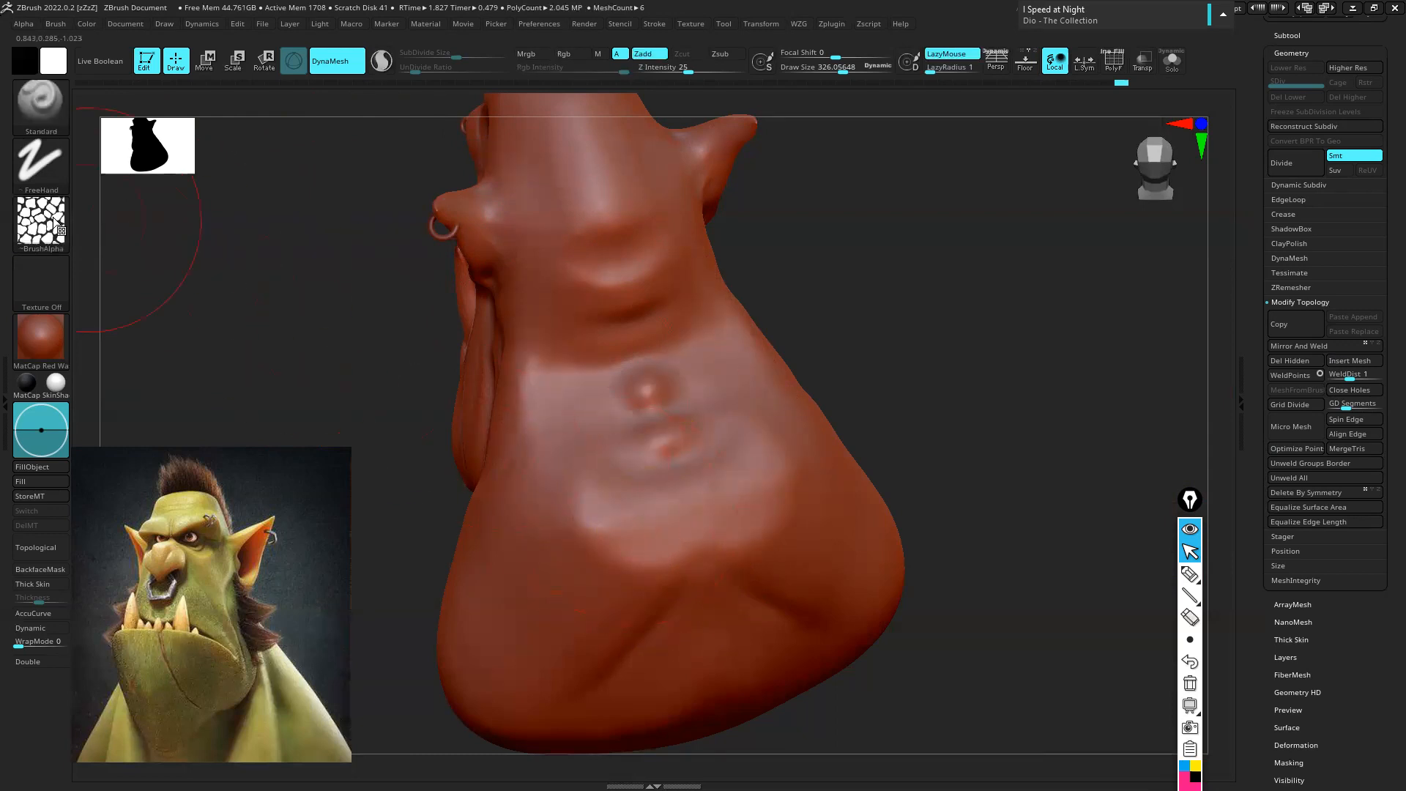
Switch to the DragRect stroke and stamp patches of scales across the back of the neck
{"action": "left_click", "coordinate": [57, 164]}
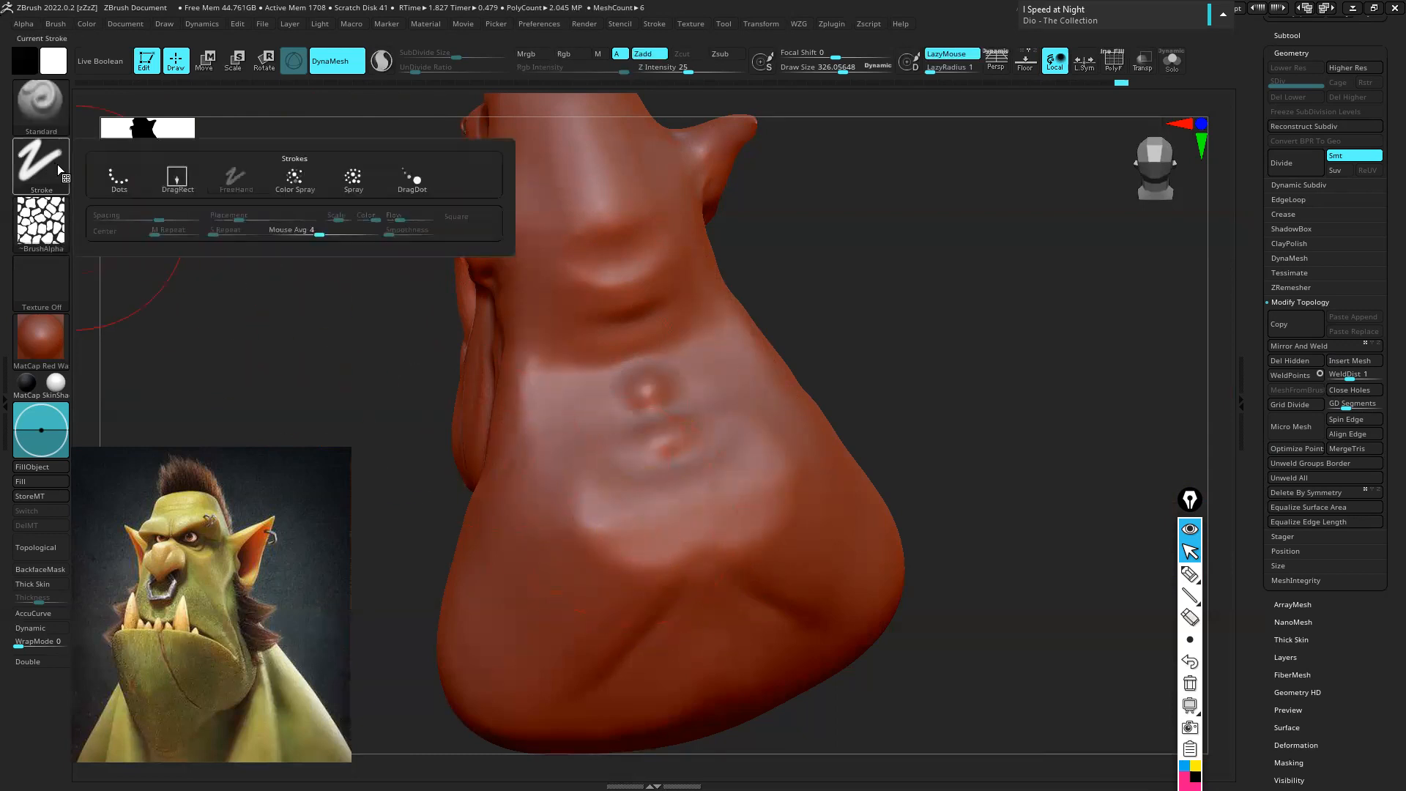
{"action": "left_click", "coordinate": [177, 178]}
{"action": "key", "text": "ctrl"}
{"action": "mouse_move", "coordinate": [558, 353]}
{"action": "right_mouse_down", "text": "ctrl"}
{"action": "mouse_move", "coordinate": [580, 381]}
{"action": "mouse_move", "coordinate": [537, 309]}
{"action": "right_mouse_up", "text": "ctrl"}
{"action": "mouse_move", "coordinate": [539, 309]}
{"action": "left_mouse_down"}
{"action": "mouse_move", "coordinate": [611, 417]}
{"action": "mouse_move", "coordinate": [567, 445]}
{"action": "mouse_move", "coordinate": [594, 473]}
{"action": "mouse_move", "coordinate": [586, 460]}
{"action": "mouse_move", "coordinate": [645, 448]}
{"action": "mouse_move", "coordinate": [677, 508]}
{"action": "mouse_move", "coordinate": [695, 510]}
{"action": "left_mouse_up"}
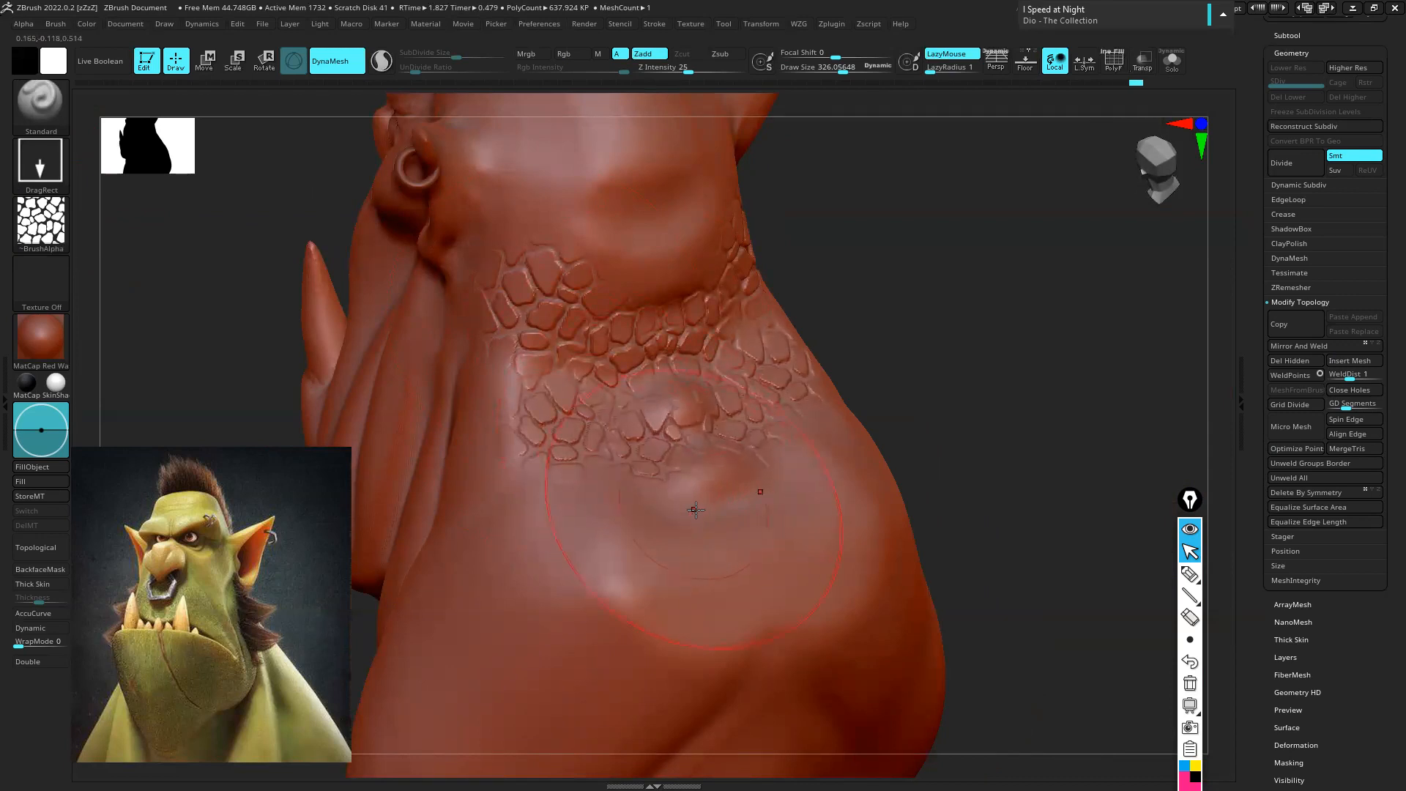
{"action": "mouse_move", "coordinate": [604, 521]}
{"action": "left_mouse_down"}
{"action": "mouse_move", "coordinate": [662, 566]}
{"action": "mouse_move", "coordinate": [726, 540]}
{"action": "left_mouse_up"}
Extend the scale stamps from the nape up over the back of the head
{"action": "right_click_drag", "start_coordinate": [684, 339], "coordinate": [680, 398]}
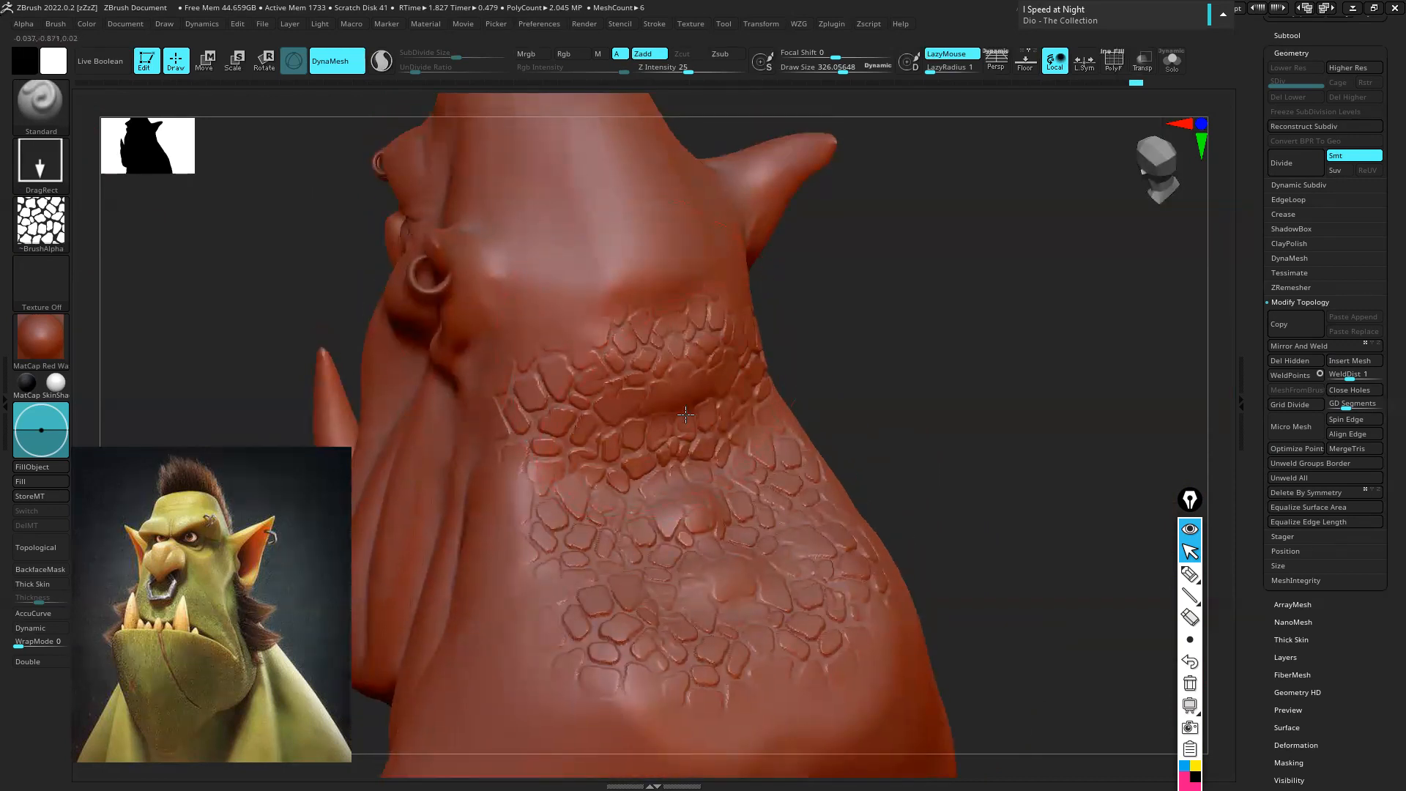
{"action": "mouse_move", "coordinate": [527, 270]}
{"action": "left_mouse_down"}
{"action": "mouse_move", "coordinate": [645, 243]}
{"action": "mouse_move", "coordinate": [671, 252]}
{"action": "mouse_move", "coordinate": [685, 286]}
{"action": "left_mouse_up"}
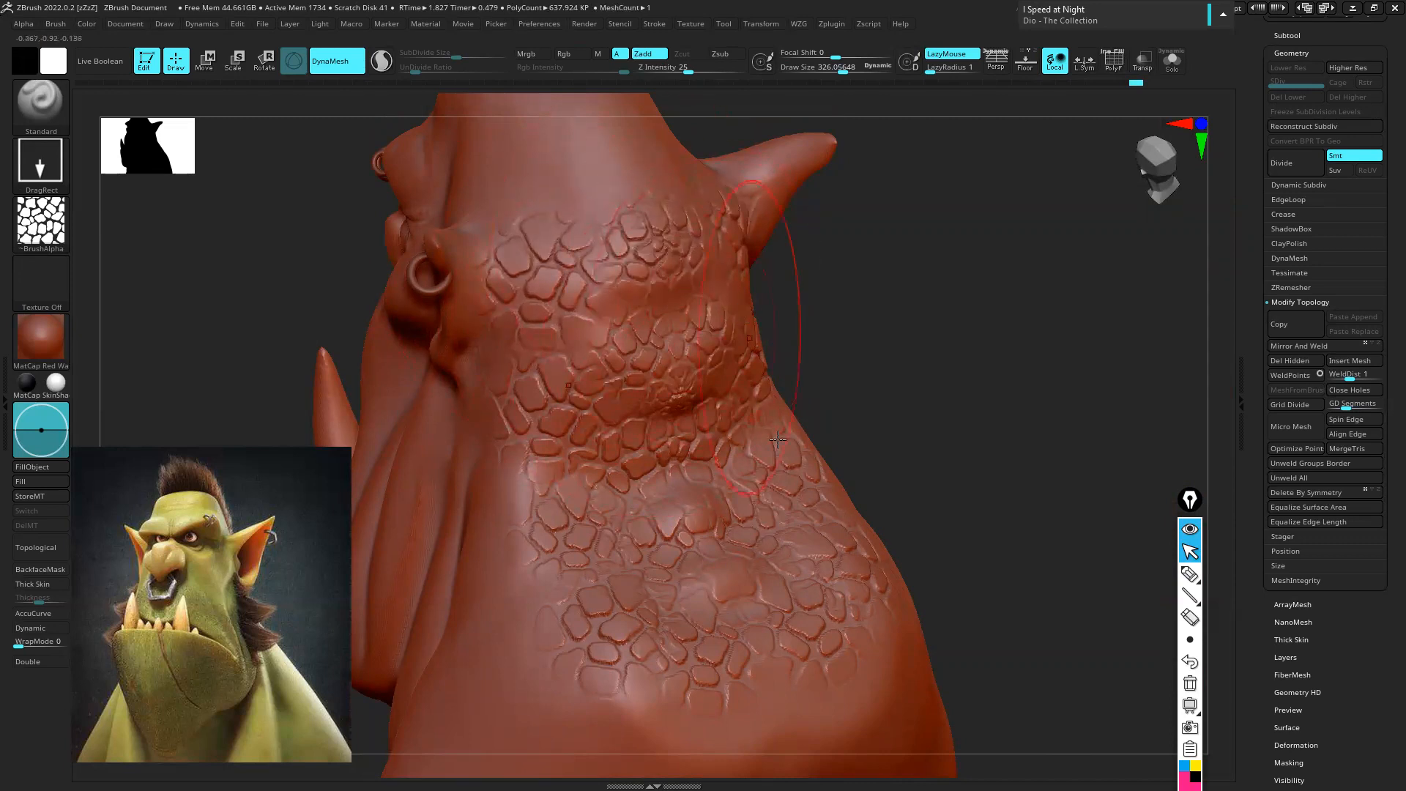
{"action": "right_click_drag", "start_coordinate": [752, 343], "coordinate": [561, 247]}
{"action": "mouse_move", "coordinate": [561, 247]}
{"action": "left_mouse_down"}
{"action": "mouse_move", "coordinate": [545, 242]}
{"action": "mouse_move", "coordinate": [557, 220]}
{"action": "mouse_move", "coordinate": [664, 302]}
{"action": "left_mouse_up"}
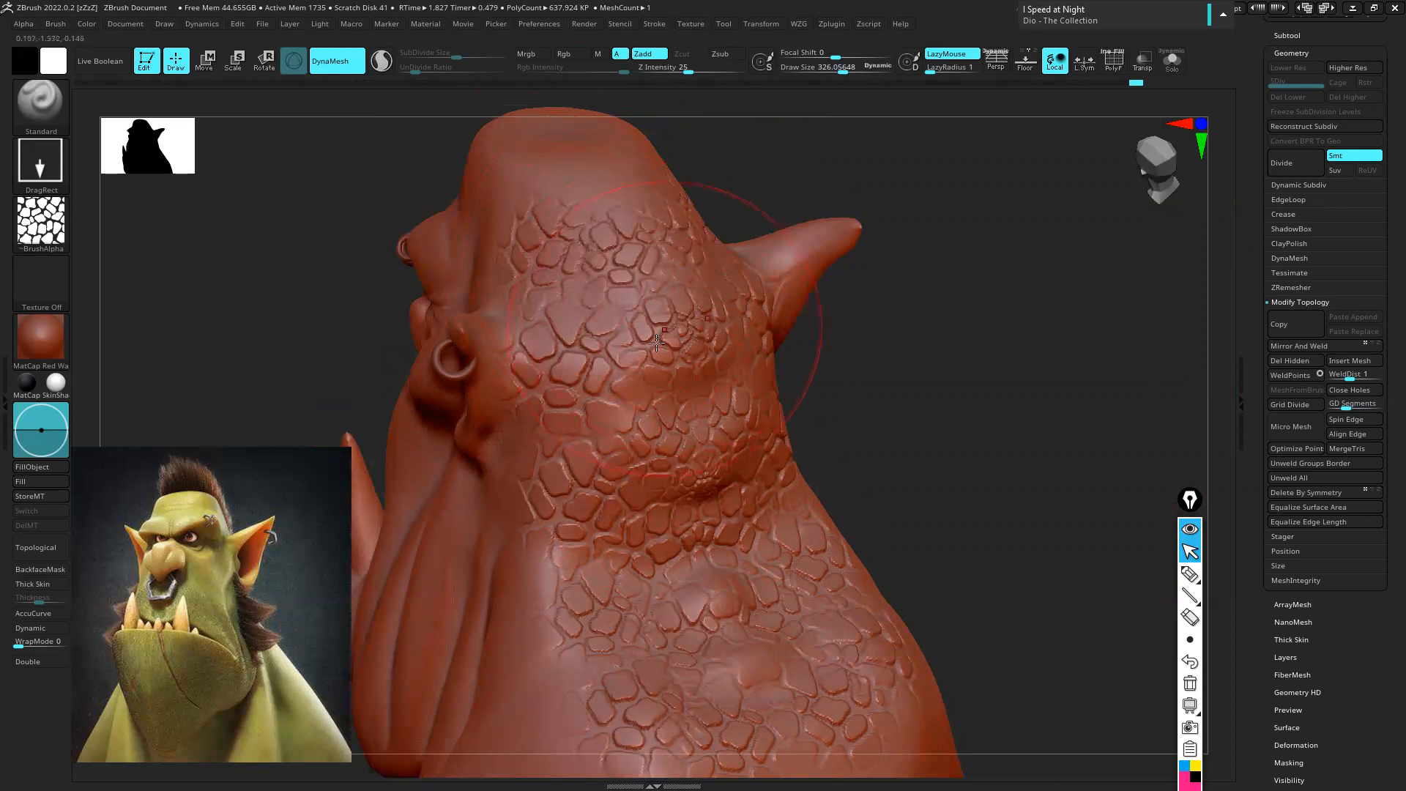
Try placing the scale pattern with the DragDot stroke on the side of the lower neck, and undo the placements
{"action": "left_click", "coordinate": [39, 166]}
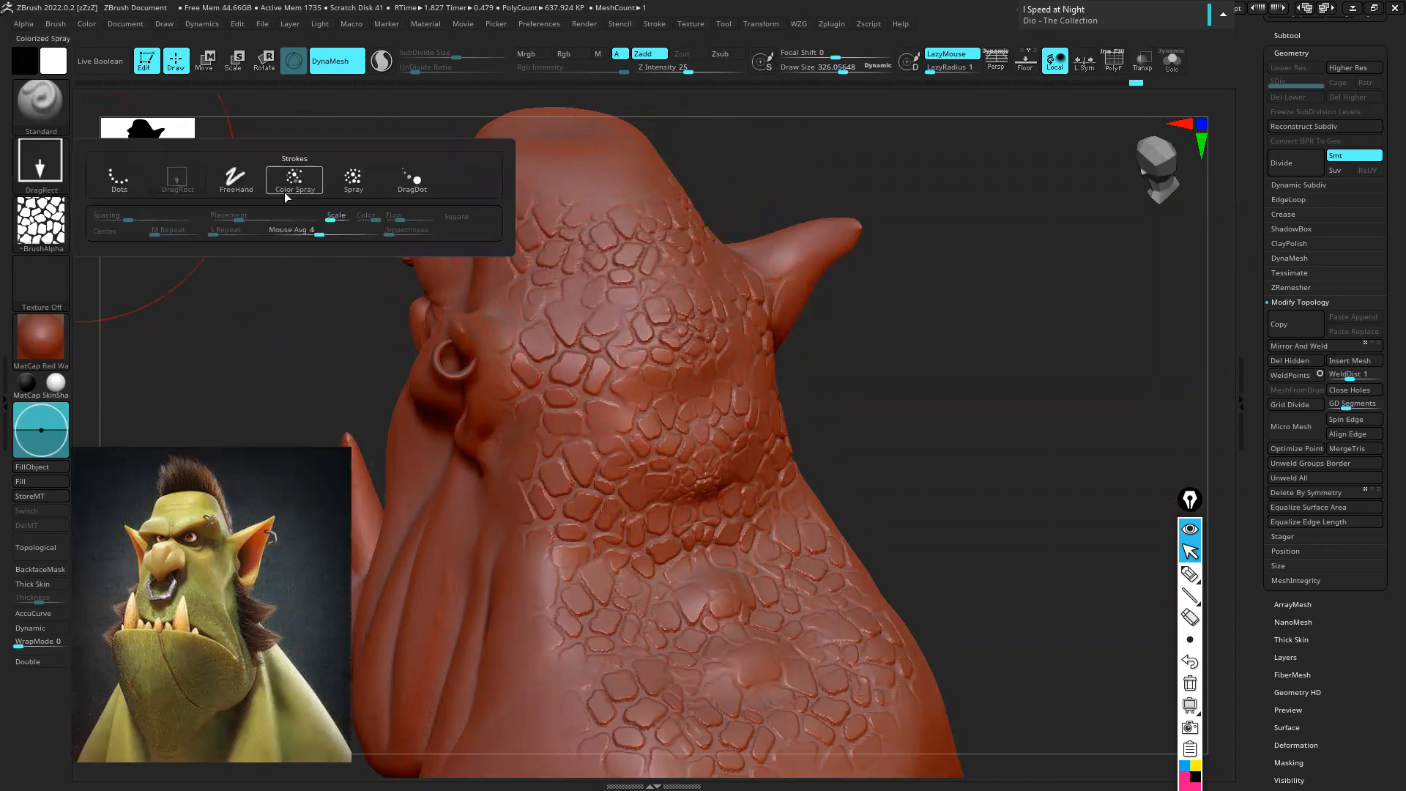
{"action": "left_click", "coordinate": [412, 180]}
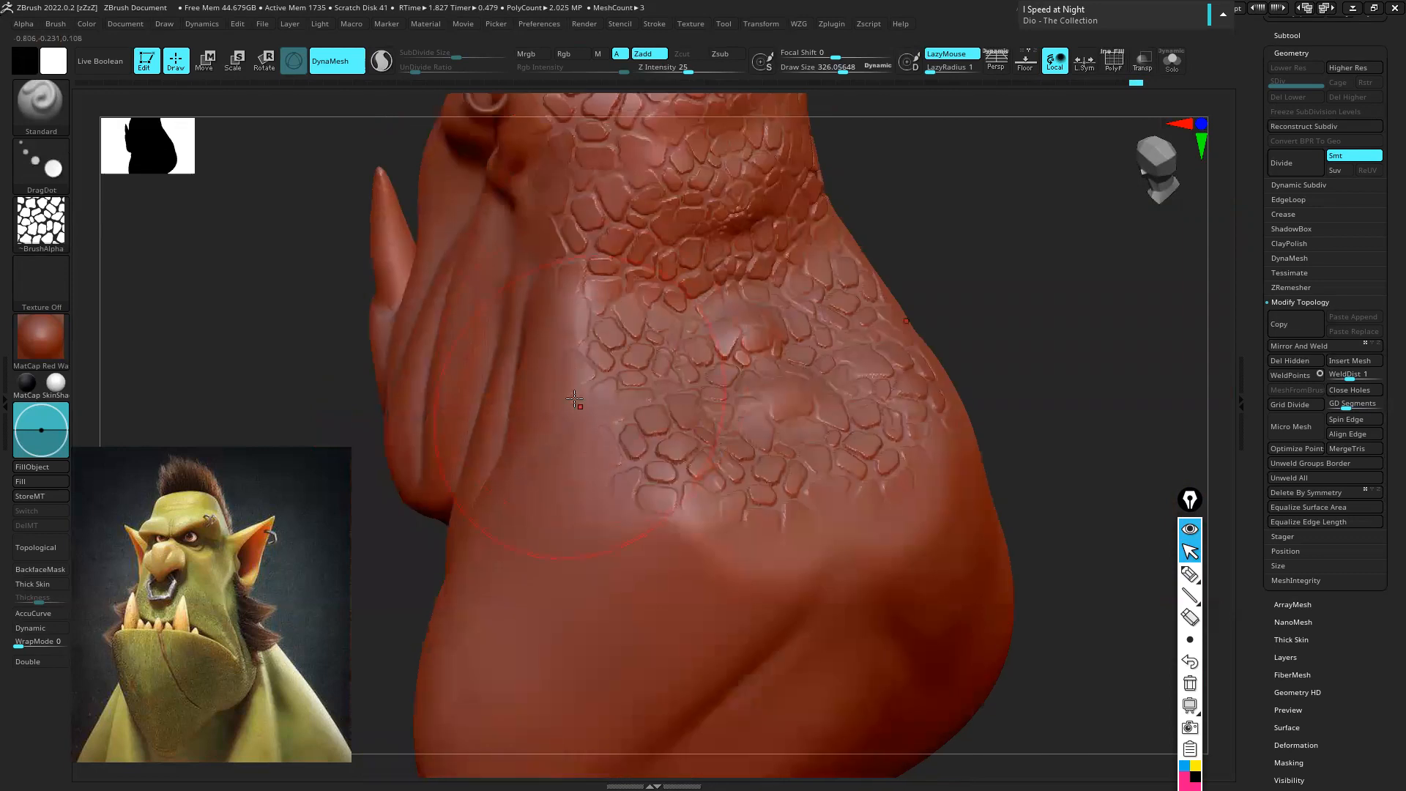
{"action": "left_click_drag", "start_coordinate": [561, 371], "coordinate": [499, 659]}
{"action": "key", "text": "ctrl+z"}
{"action": "key", "text": "ctrl+z"}
{"action": "key", "text": "ctrl+z"}
{"action": "key", "text": "ctrl+z"}
{"action": "key", "text": "ctrl+z"}
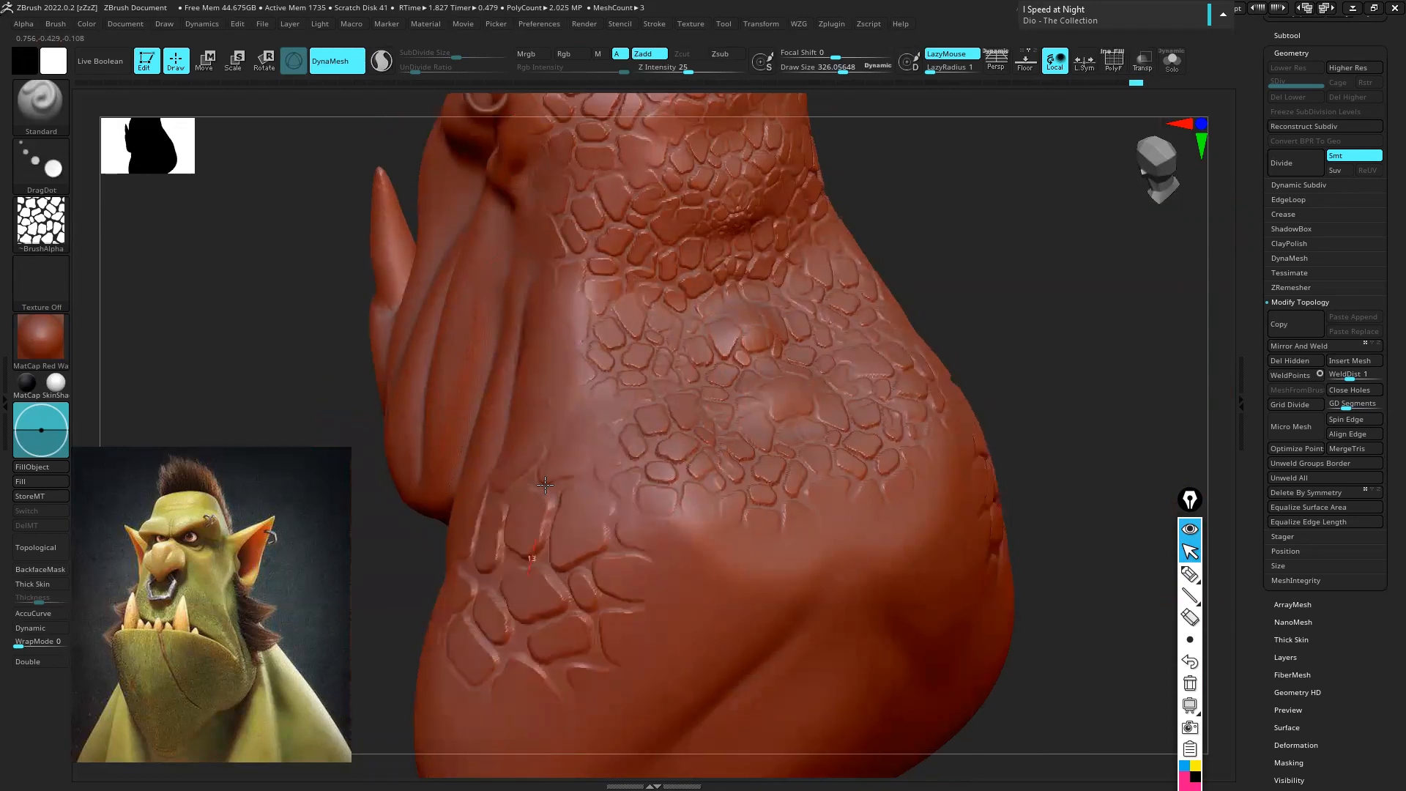
{"action": "key", "text": "ctrl+z"}
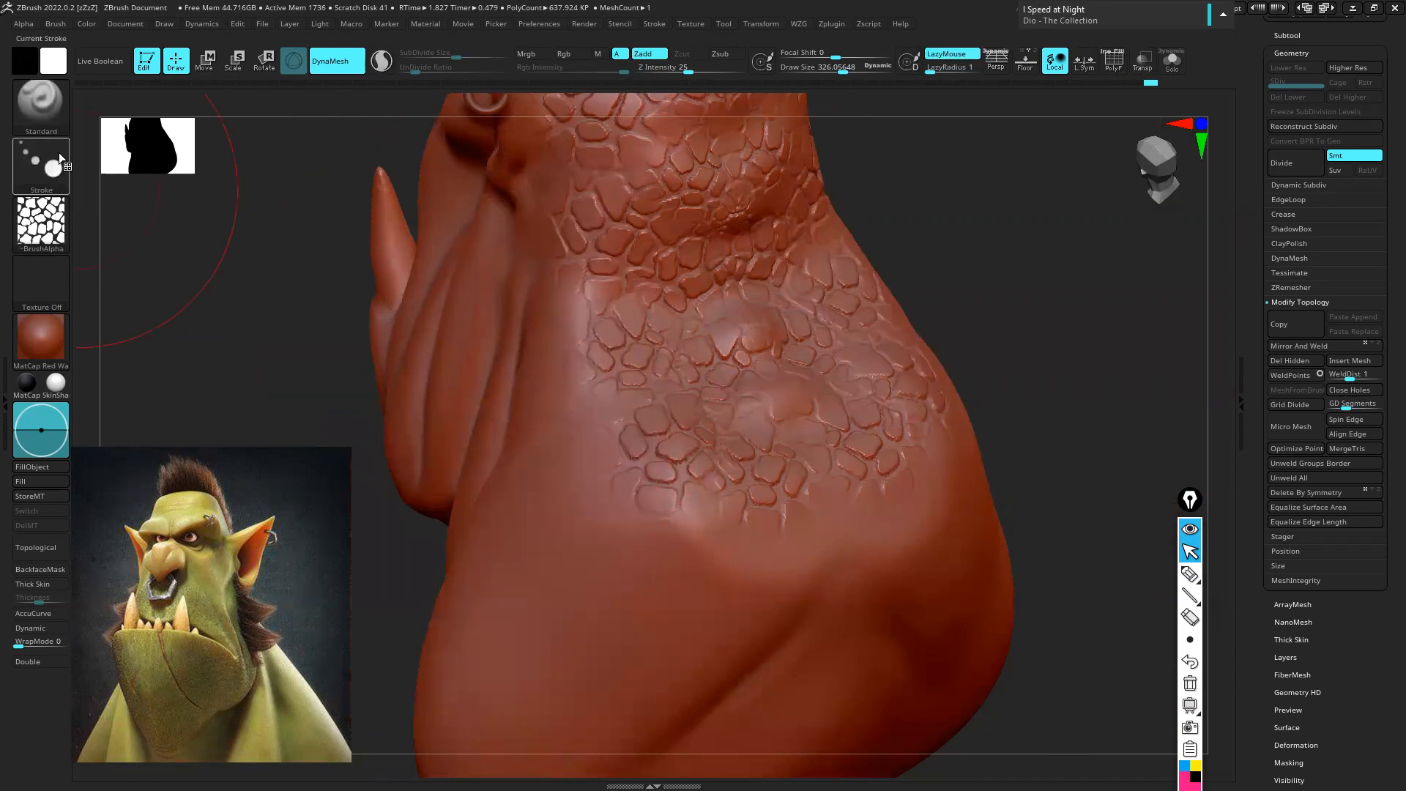
Return to the DragRect stroke and test a scale stamp on the side of the lower neck, undoing the stamp
{"action": "left_click", "coordinate": [41, 158]}
{"action": "left_click", "coordinate": [230, 203]}
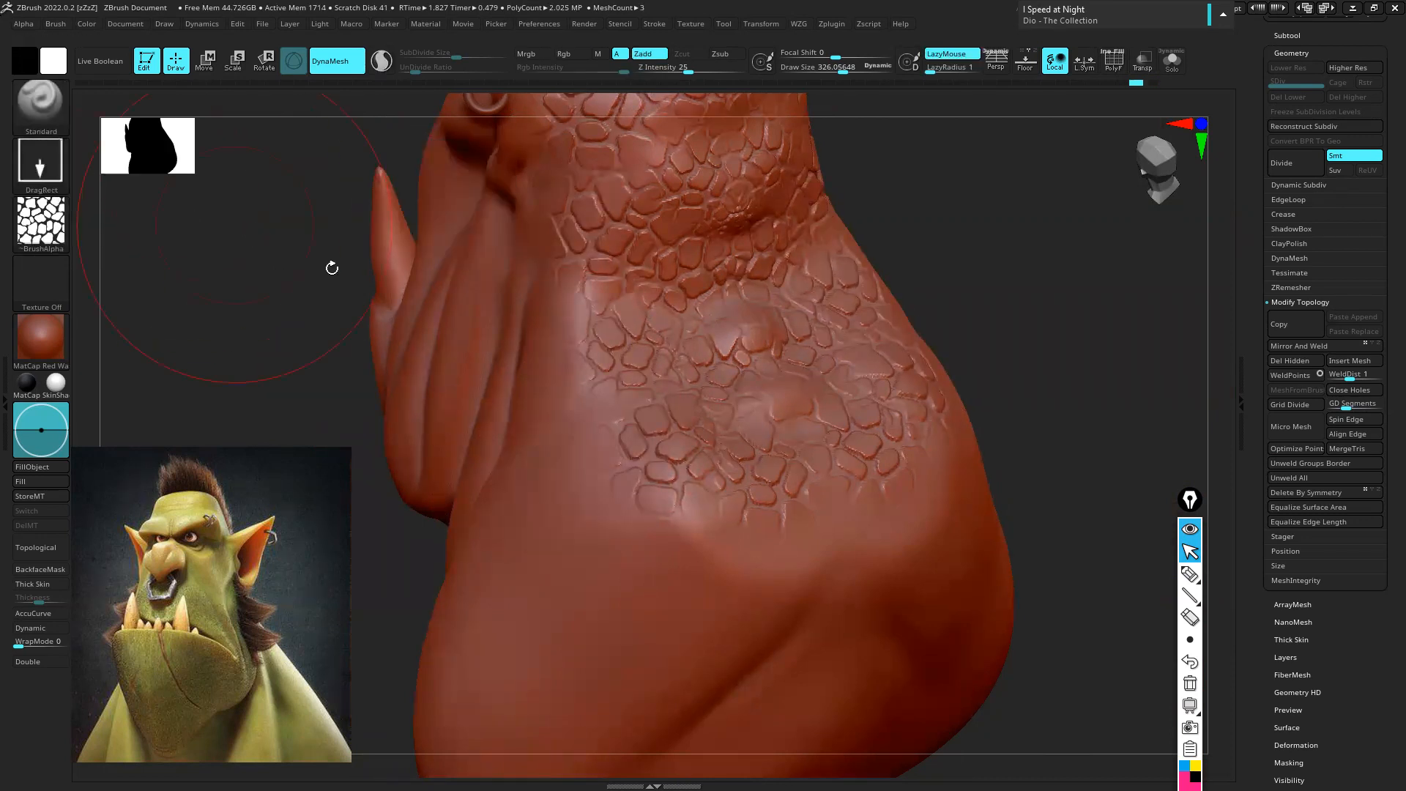
{"action": "left_click_drag", "start_coordinate": [566, 544], "coordinate": [611, 557]}
{"action": "key", "text": "ctrl+z"}
Set the Z Intensity to 6 and test a faint scale stamp beside the existing scales, undoing it
{"action": "key", "text": "u"}
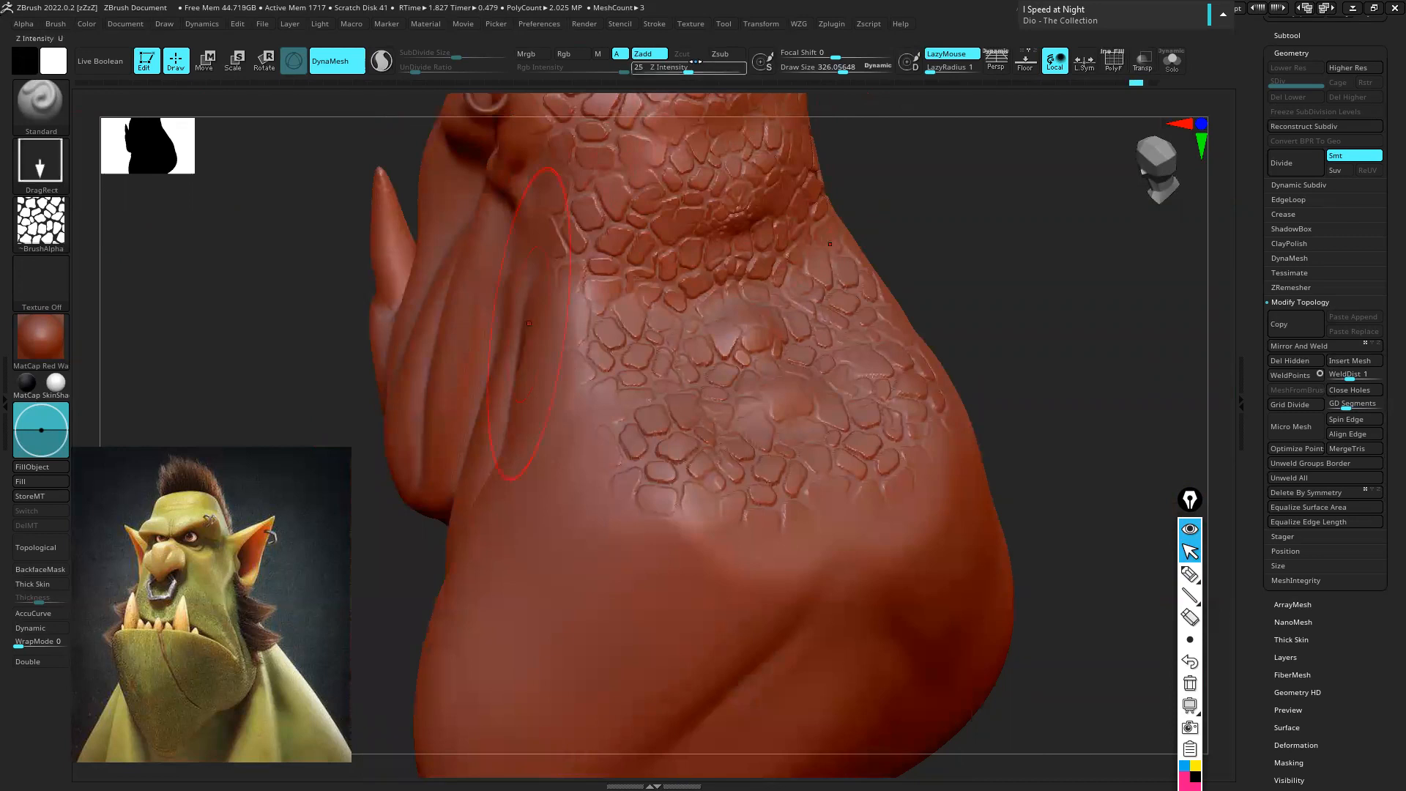
{"action": "left_click_drag", "start_coordinate": [687, 70], "coordinate": [717, 71]}
{"action": "type", "text": "u"}
{"action": "type", "text": "6"}
{"action": "key", "text": "Return"}
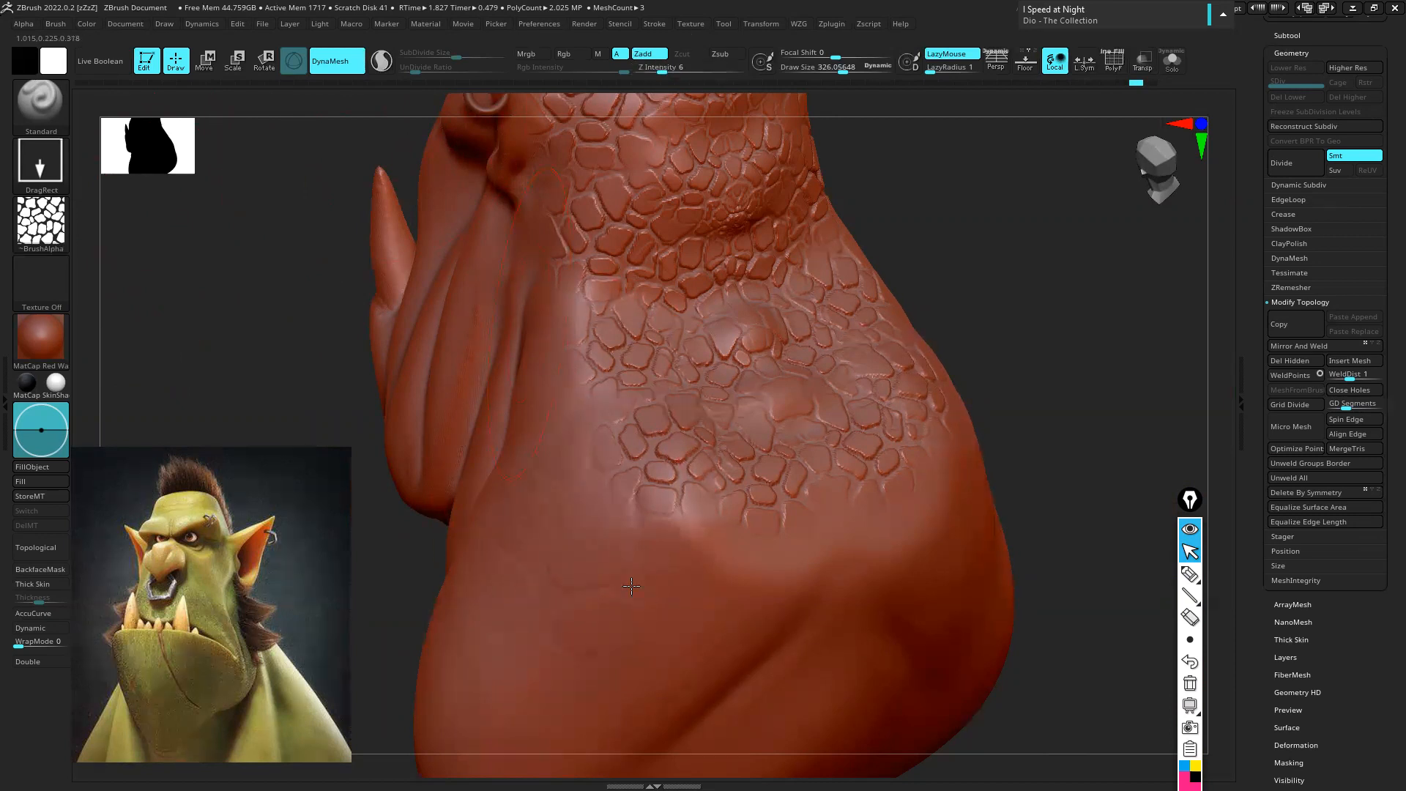
{"action": "mouse_move", "coordinate": [615, 498]}
{"action": "right_mouse_down"}
{"action": "mouse_move", "coordinate": [635, 508]}
{"action": "mouse_move", "coordinate": [651, 343]}
{"action": "mouse_move", "coordinate": [696, 263]}
{"action": "right_mouse_up"}
{"action": "key", "text": "ctrl+z"}
Raise the Z Intensity and test a more pronounced scale stamp on the side of the lower neck, undoing it
{"action": "left_click_drag", "start_coordinate": [662, 70], "coordinate": [717, 71]}
{"action": "right_click_drag", "start_coordinate": [530, 530], "coordinate": [631, 361], "text": "alt"}
{"action": "left_click_drag", "start_coordinate": [630, 362], "coordinate": [747, 375]}
{"action": "mouse_move", "coordinate": [747, 375]}
{"action": "right_mouse_down"}
{"action": "mouse_move", "coordinate": [720, 378]}
{"action": "mouse_move", "coordinate": [762, 201]}
{"action": "right_mouse_up"}
{"action": "key", "text": "ctrl+z"}
Set the Z Intensity to 18 and test scale stamps of different sizes below the neck folds, undoing each one
{"action": "left_click_drag", "start_coordinate": [683, 73], "coordinate": [681, 72]}
{"action": "left_click_drag", "start_coordinate": [641, 321], "coordinate": [682, 426]}
{"action": "mouse_move", "coordinate": [754, 428]}
{"action": "right_mouse_down"}
{"action": "mouse_move", "coordinate": [689, 387]}
{"action": "mouse_move", "coordinate": [710, 365]}
{"action": "mouse_move", "coordinate": [695, 340]}
{"action": "mouse_move", "coordinate": [659, 391]}
{"action": "right_mouse_up"}
{"action": "key", "text": "ctrl+z"}
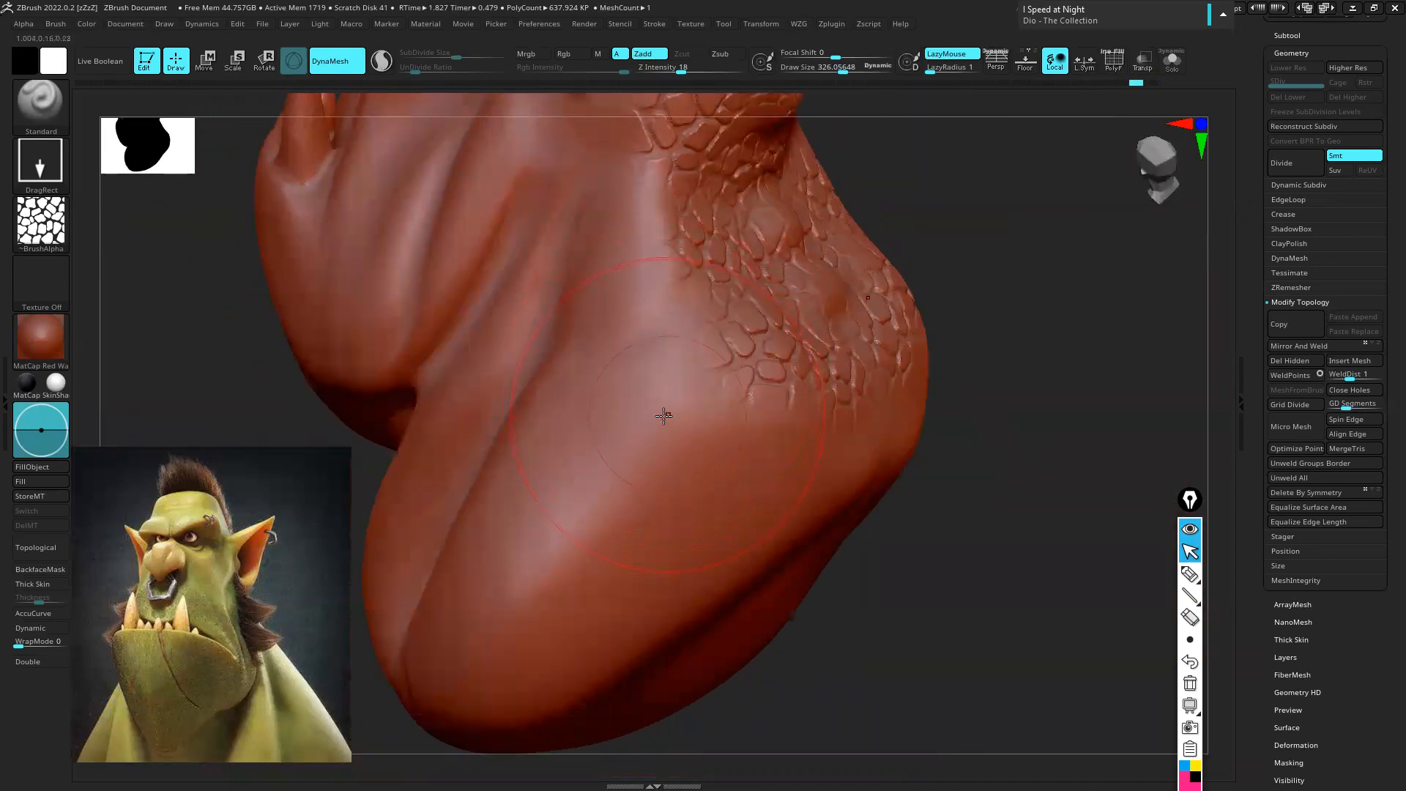
{"action": "left_click_drag", "start_coordinate": [669, 474], "coordinate": [732, 542]}
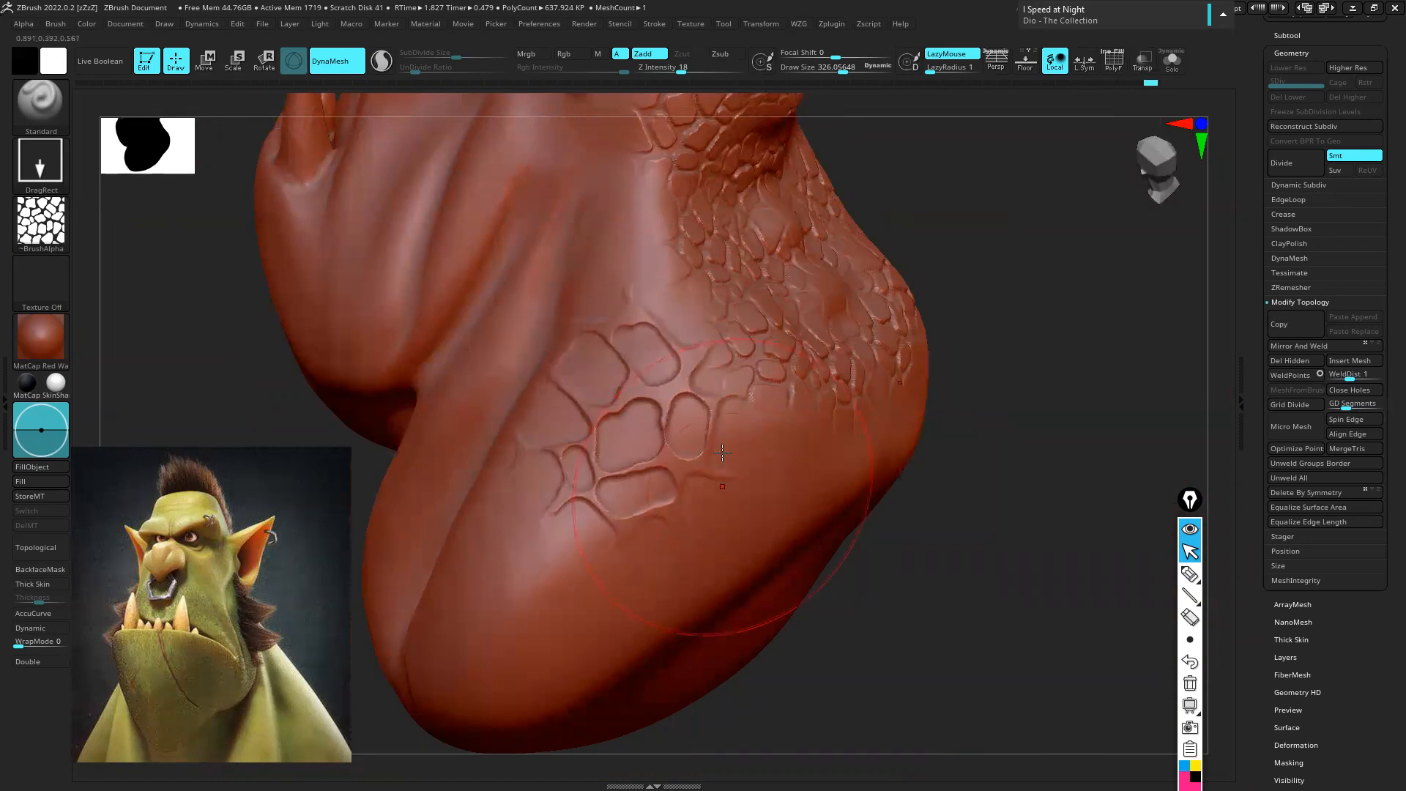
{"action": "right_click_drag", "start_coordinate": [630, 438], "coordinate": [659, 440]}
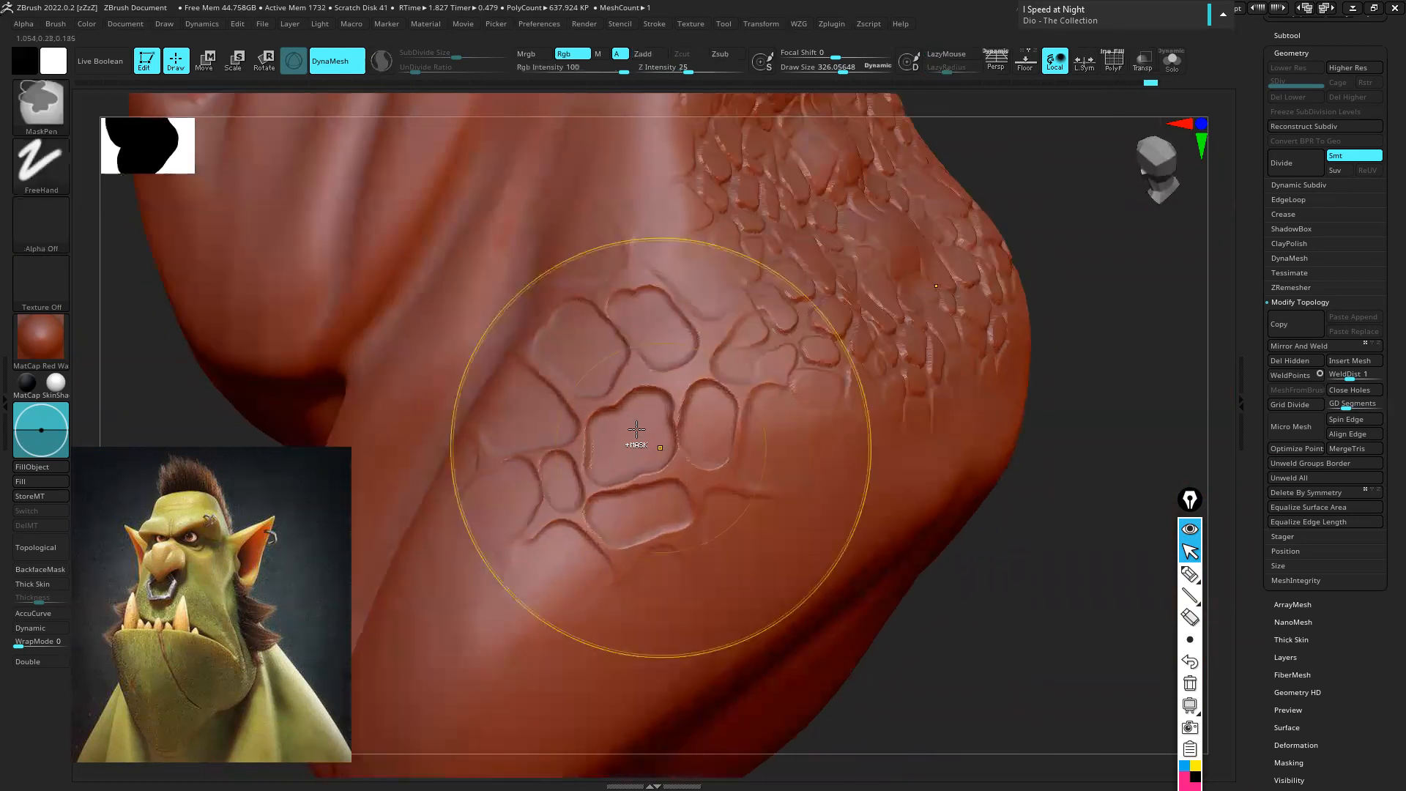
{"action": "key", "text": "ctrl+z"}
{"action": "left_click_drag", "start_coordinate": [646, 475], "coordinate": [681, 513]}
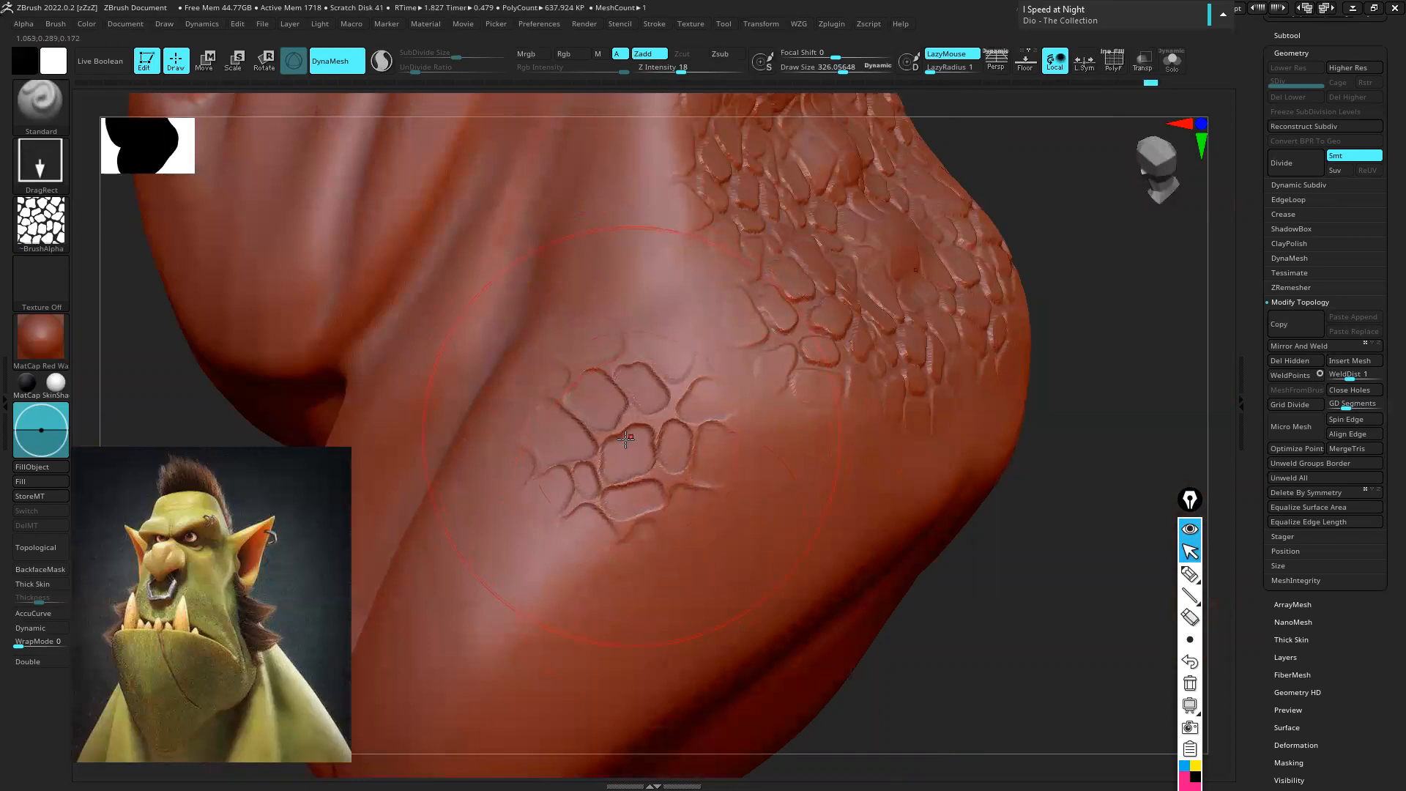
{"action": "right_click_drag", "start_coordinate": [681, 513], "coordinate": [619, 463]}
{"action": "key", "text": "ctrl+z"}
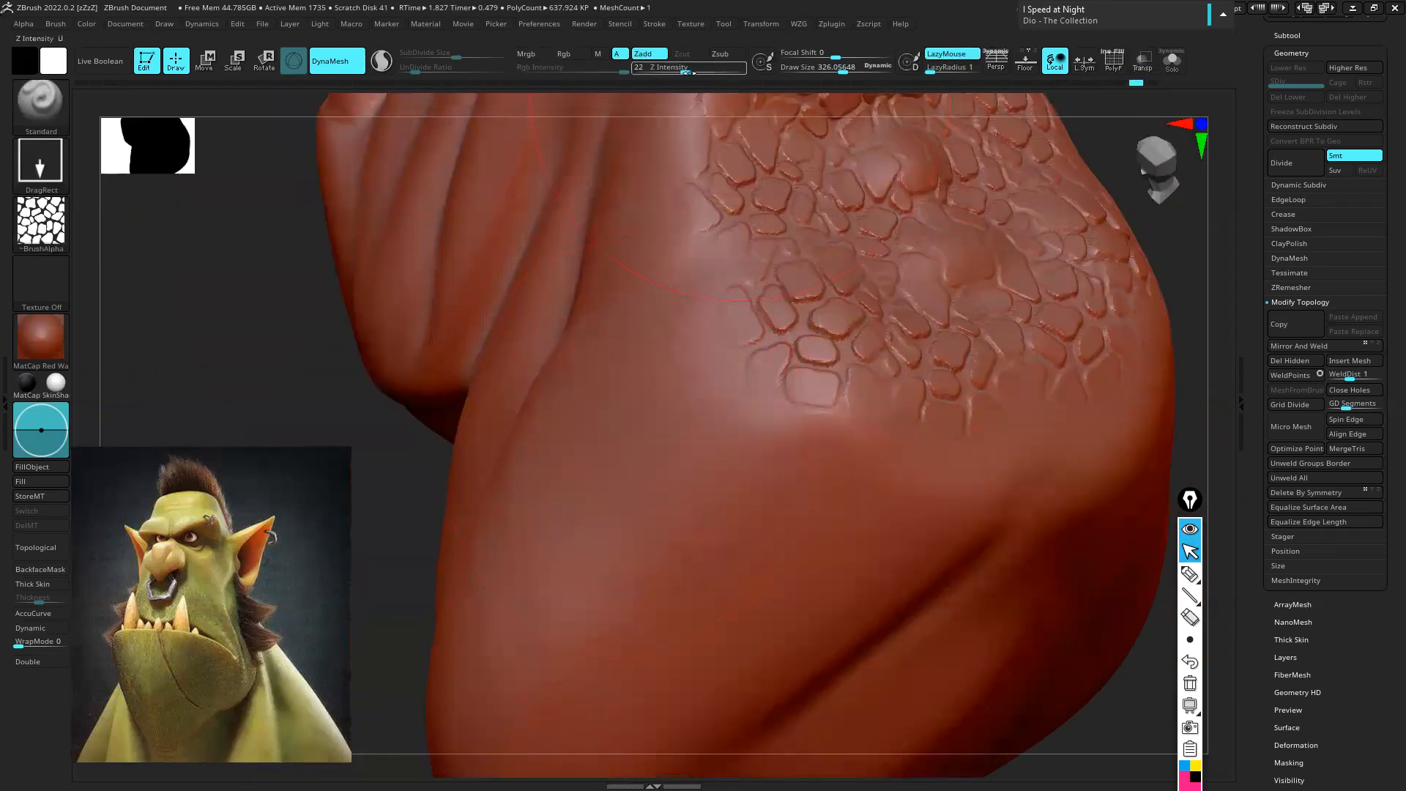
Raise the Z Intensity to 37 and test a deeper scale stamp below the neck folds, undoing the stamp
{"action": "left_click_drag", "start_coordinate": [668, 447], "coordinate": [684, 469]}
{"action": "right_click_drag", "start_coordinate": [685, 469], "coordinate": [666, 451]}
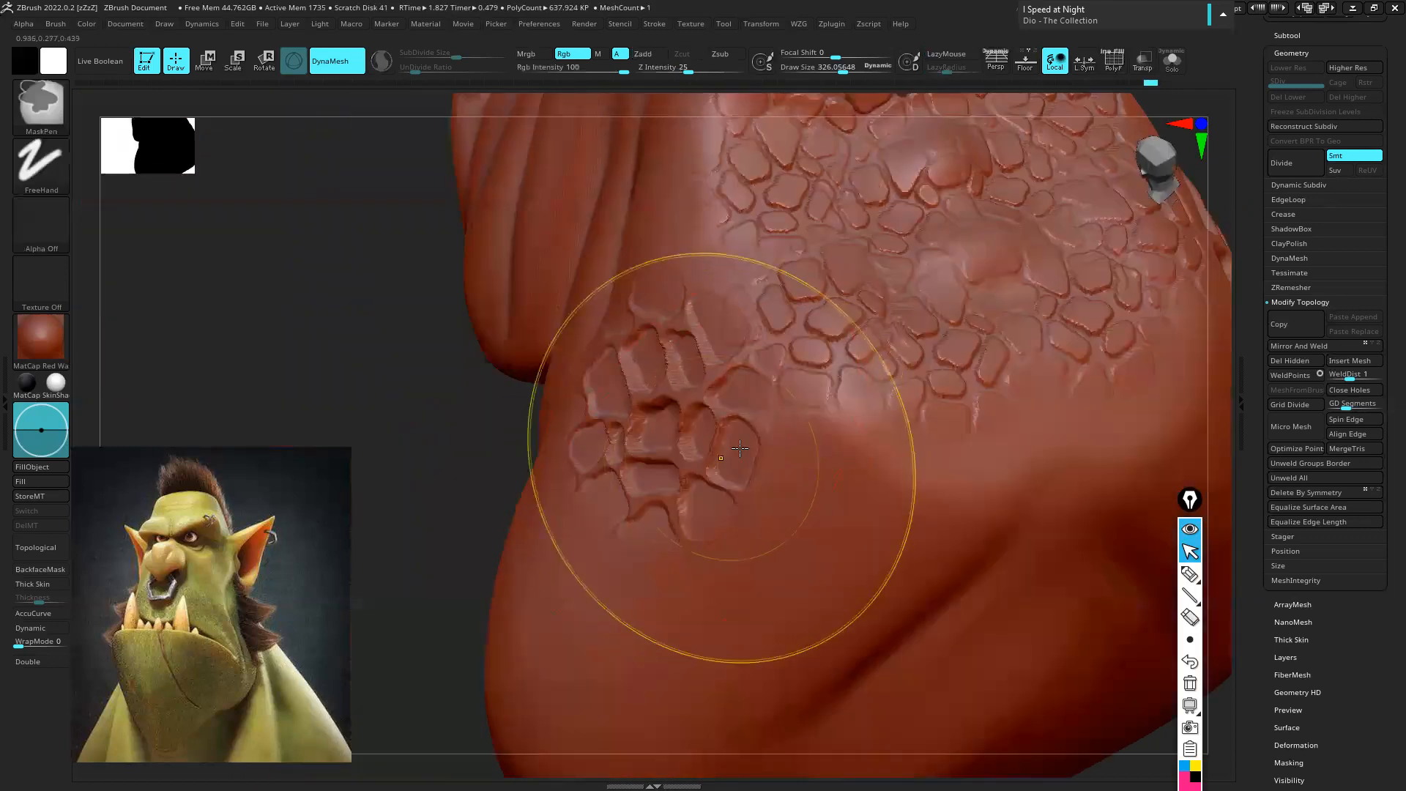
{"action": "key", "text": "ctrl+z"}
Assign Alpha 60, undo the mirrored trial stamp, and stamp diagonal scars across the front of the chin
{"action": "mouse_move", "coordinate": [860, 406]}
{"action": "right_mouse_down", "text": "ctrl"}
{"action": "mouse_move", "coordinate": [728, 482]}
{"action": "mouse_move", "coordinate": [740, 469]}
{"action": "mouse_move", "coordinate": [781, 487]}
{"action": "mouse_move", "coordinate": [663, 454]}
{"action": "mouse_move", "coordinate": [405, 329]}
{"action": "mouse_move", "coordinate": [146, 256]}
{"action": "right_mouse_up", "text": "ctrl"}
{"action": "left_click", "coordinate": [41, 220]}
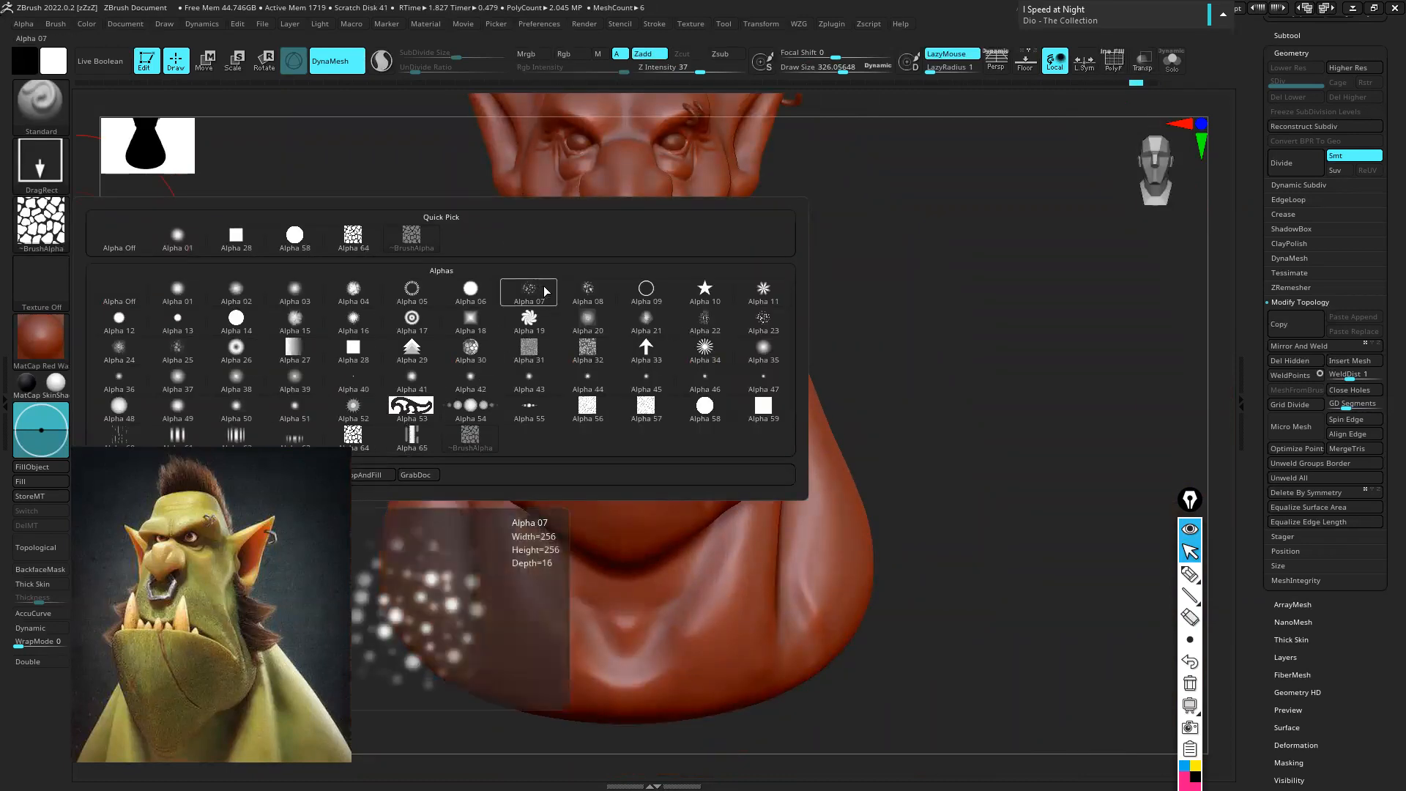
{"action": "left_click", "coordinate": [118, 435]}
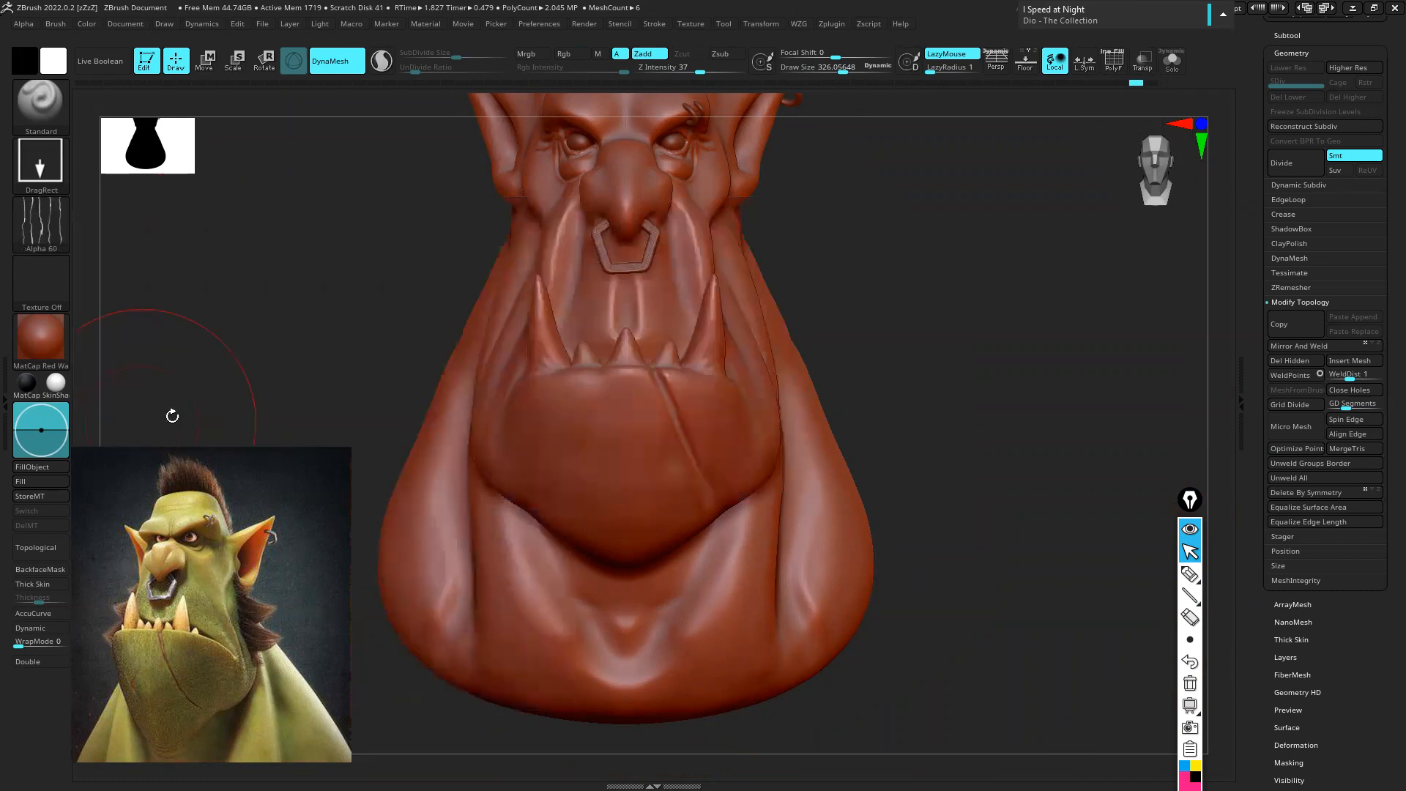
{"action": "key", "text": "ctrl+z"}
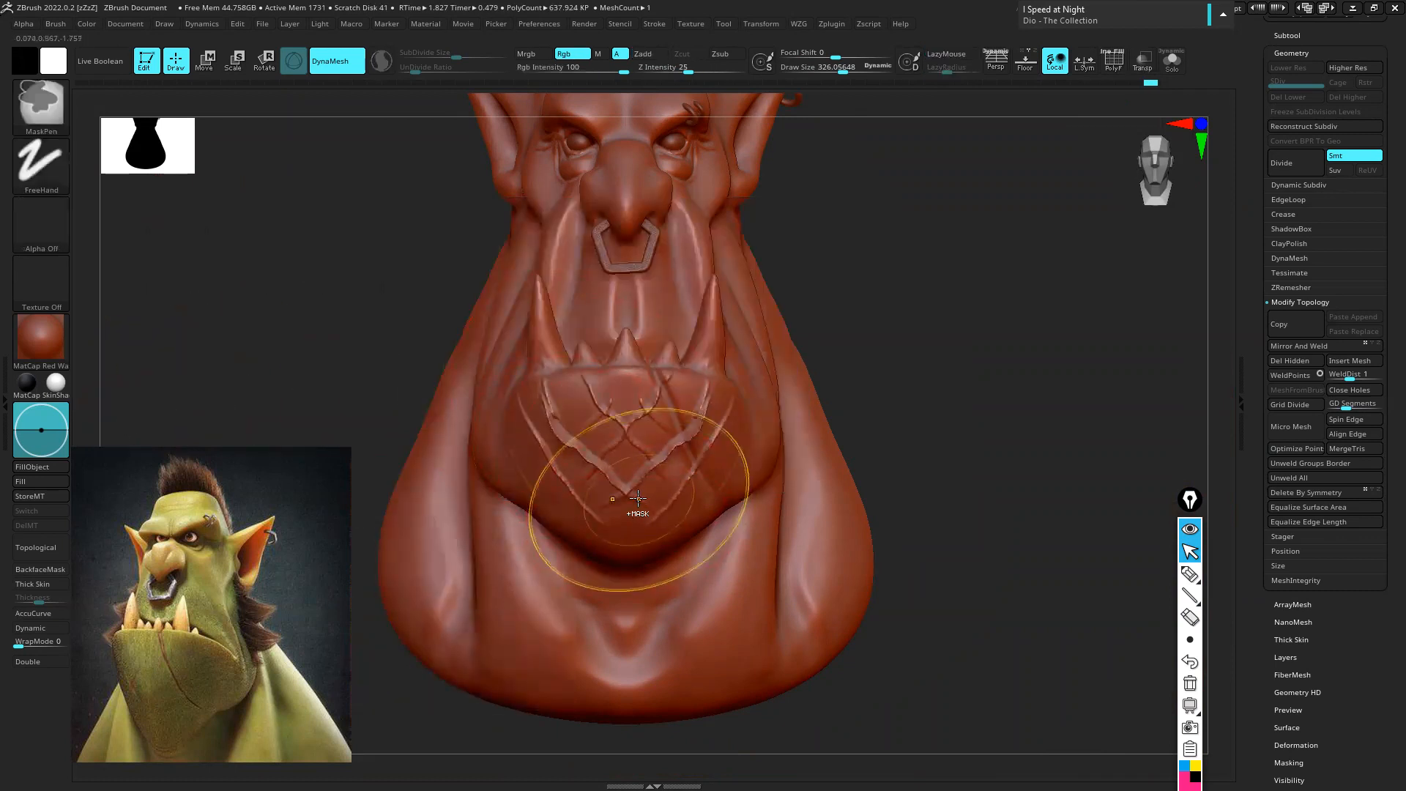
{"action": "key", "text": "ctrl+shift+z"}
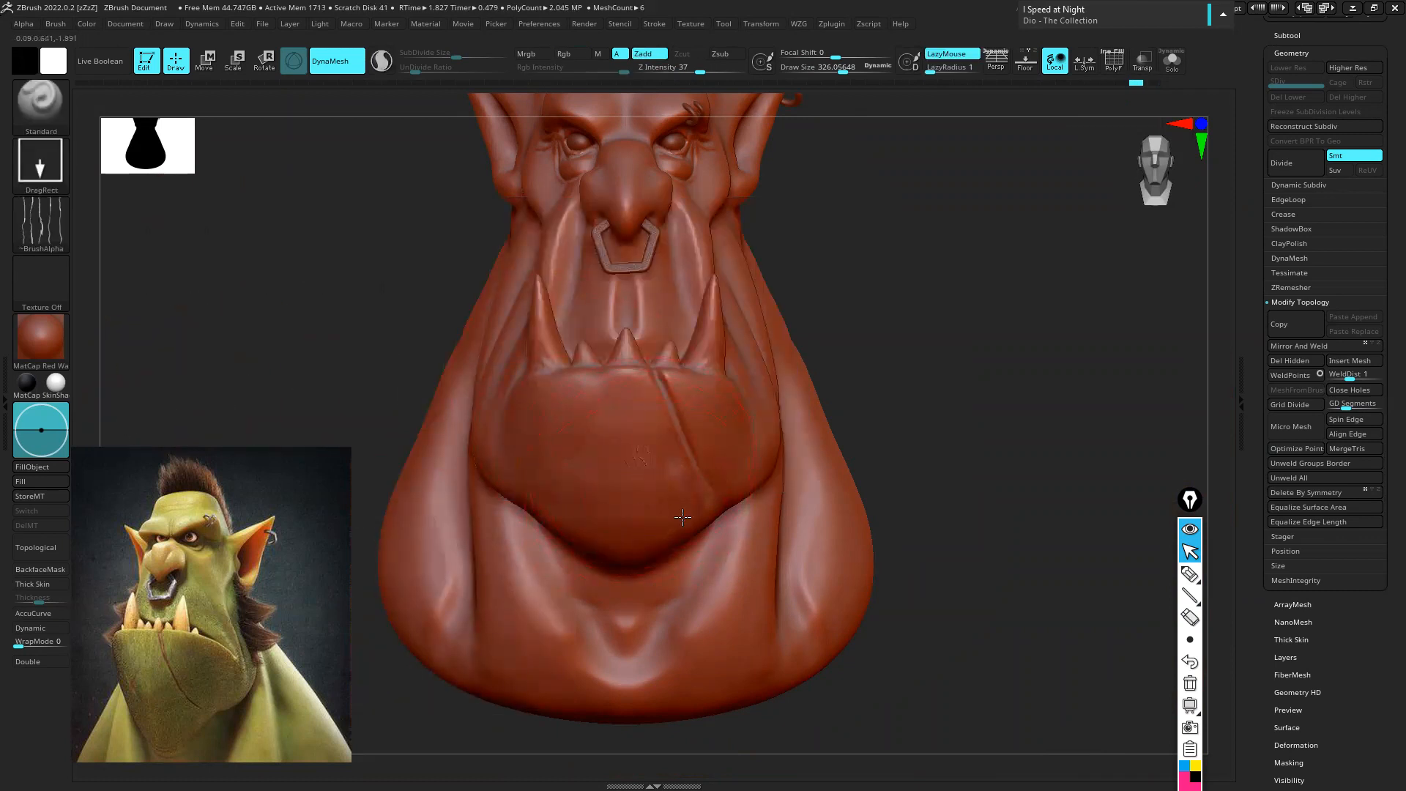
{"action": "left_click_drag", "start_coordinate": [648, 457], "coordinate": [586, 513]}
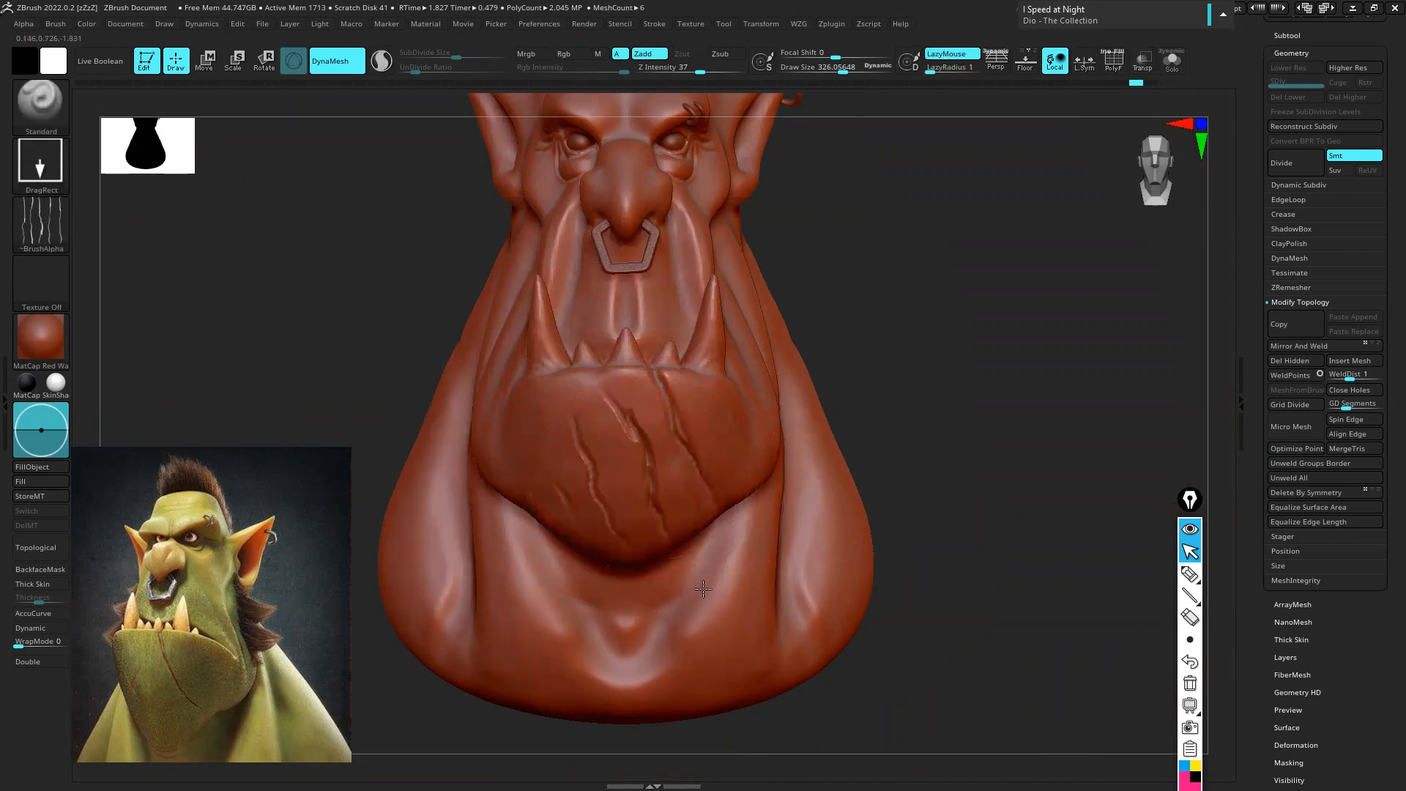
Try stamping shallower scars along the cheek folds with the Z Intensity reduced to 20
{"action": "right_click_drag", "start_coordinate": [756, 445], "coordinate": [709, 516]}
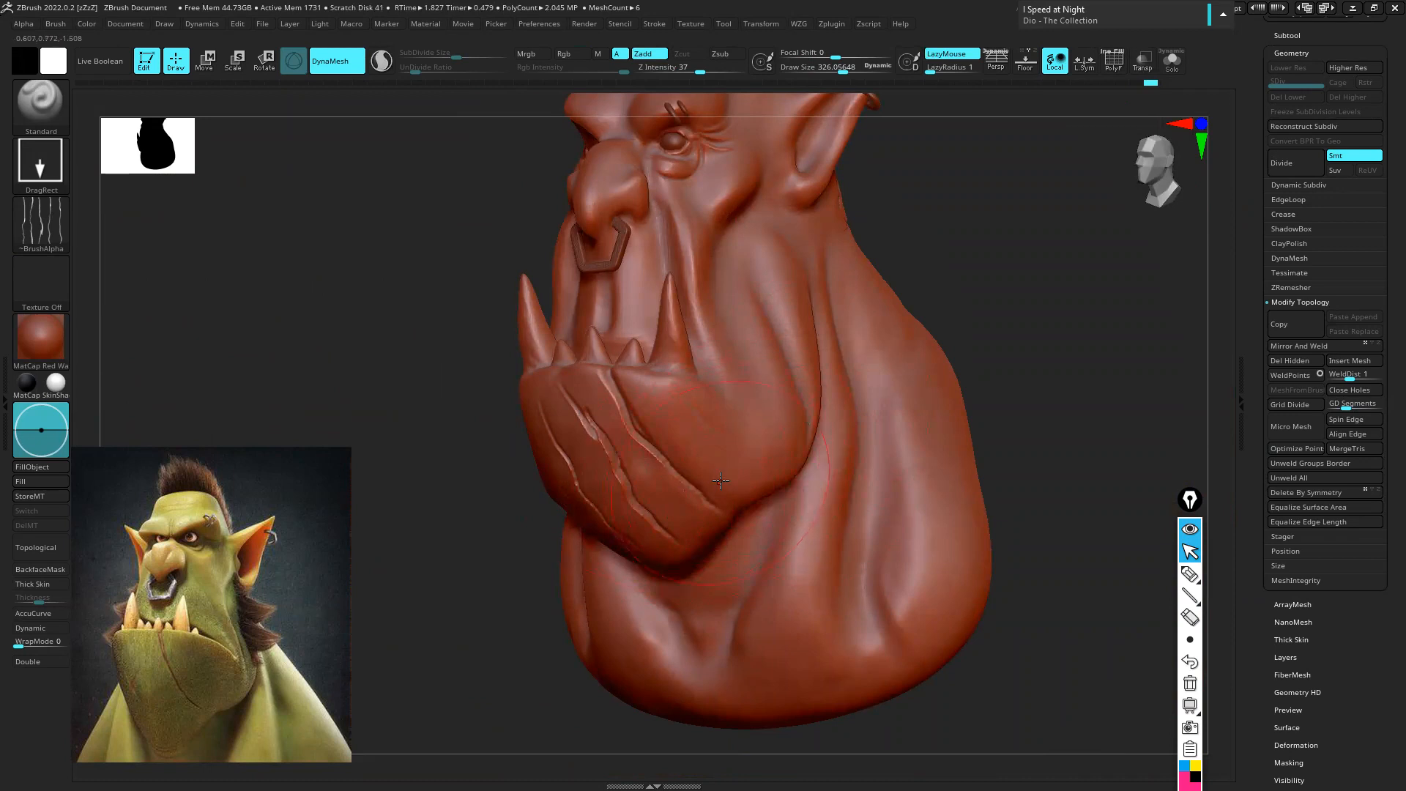
{"action": "right_click_drag", "start_coordinate": [769, 440], "coordinate": [862, 146]}
{"action": "left_click", "coordinate": [698, 71]}
{"action": "left_click_drag", "start_coordinate": [684, 74], "coordinate": [682, 74]}
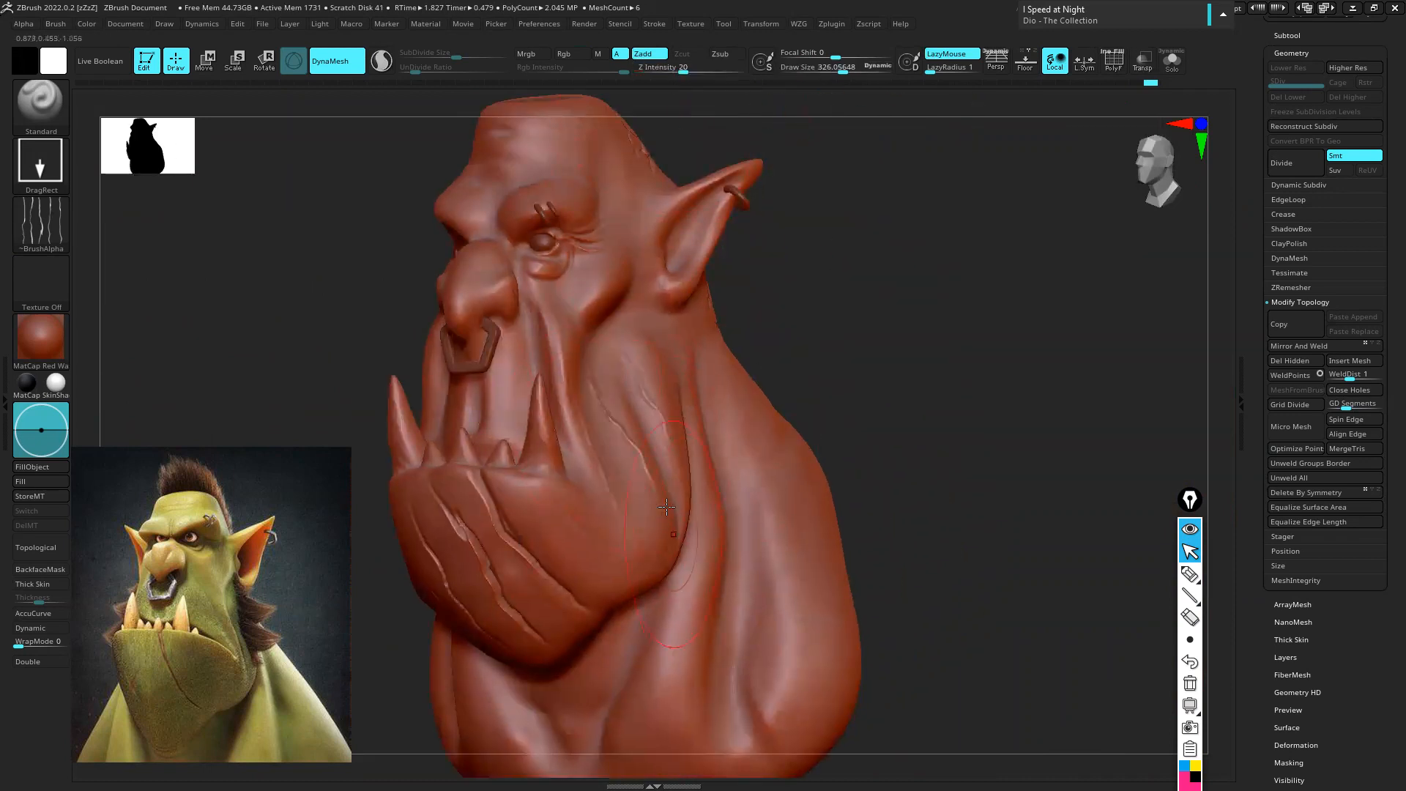
Switch to the FreeHand stroke at Z Intensity 11 and sculpt subtle creases along the cheek and neck folds
{"action": "left_click", "coordinate": [40, 161]}
{"action": "left_click", "coordinate": [40, 161]}
{"action": "left_click", "coordinate": [240, 185]}
{"action": "left_click_drag", "start_coordinate": [683, 71], "coordinate": [674, 70]}
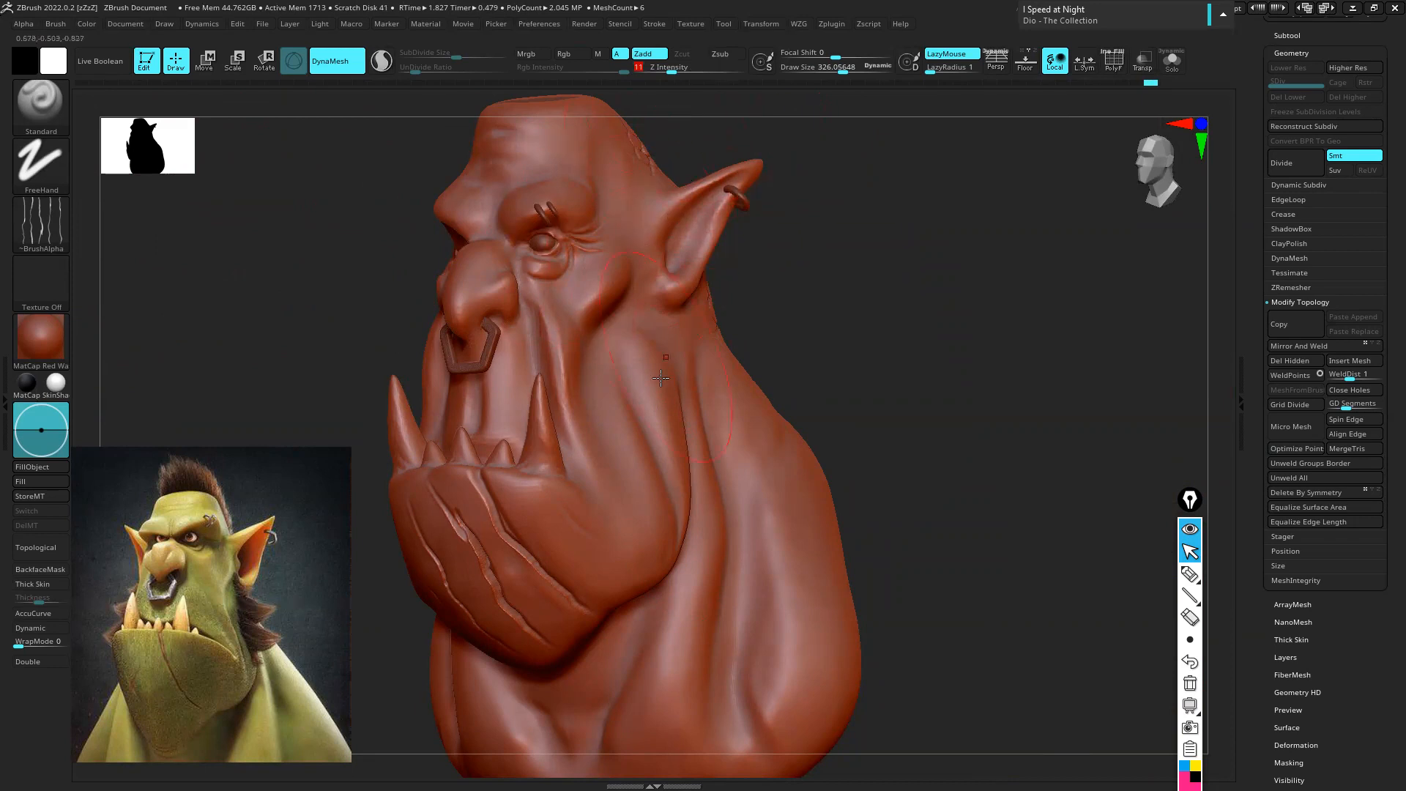
{"action": "right_click_drag", "start_coordinate": [660, 378], "coordinate": [618, 344]}
{"action": "right_click_drag", "start_coordinate": [614, 419], "coordinate": [601, 566], "text": "ctrl"}
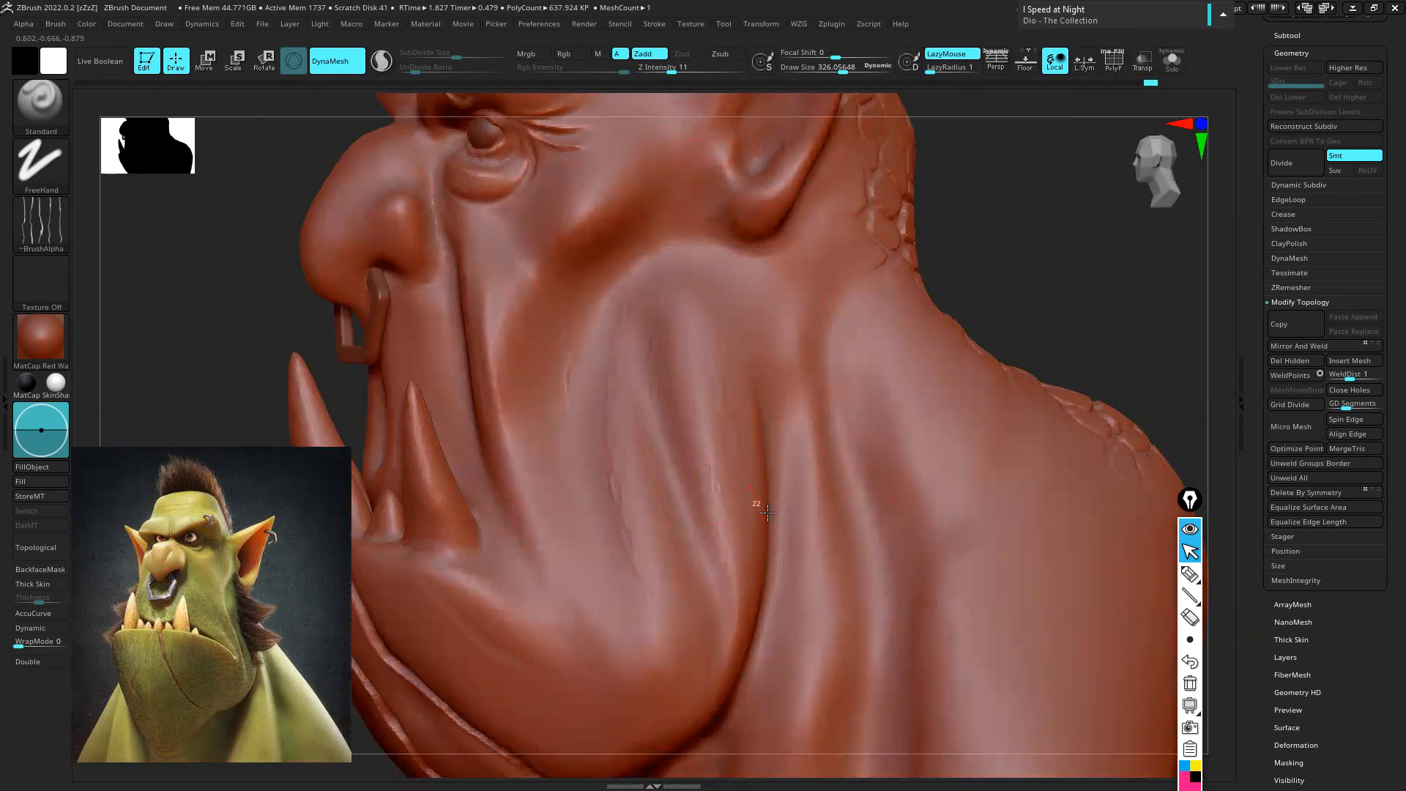
{"action": "right_click_drag", "start_coordinate": [777, 583], "coordinate": [705, 315]}
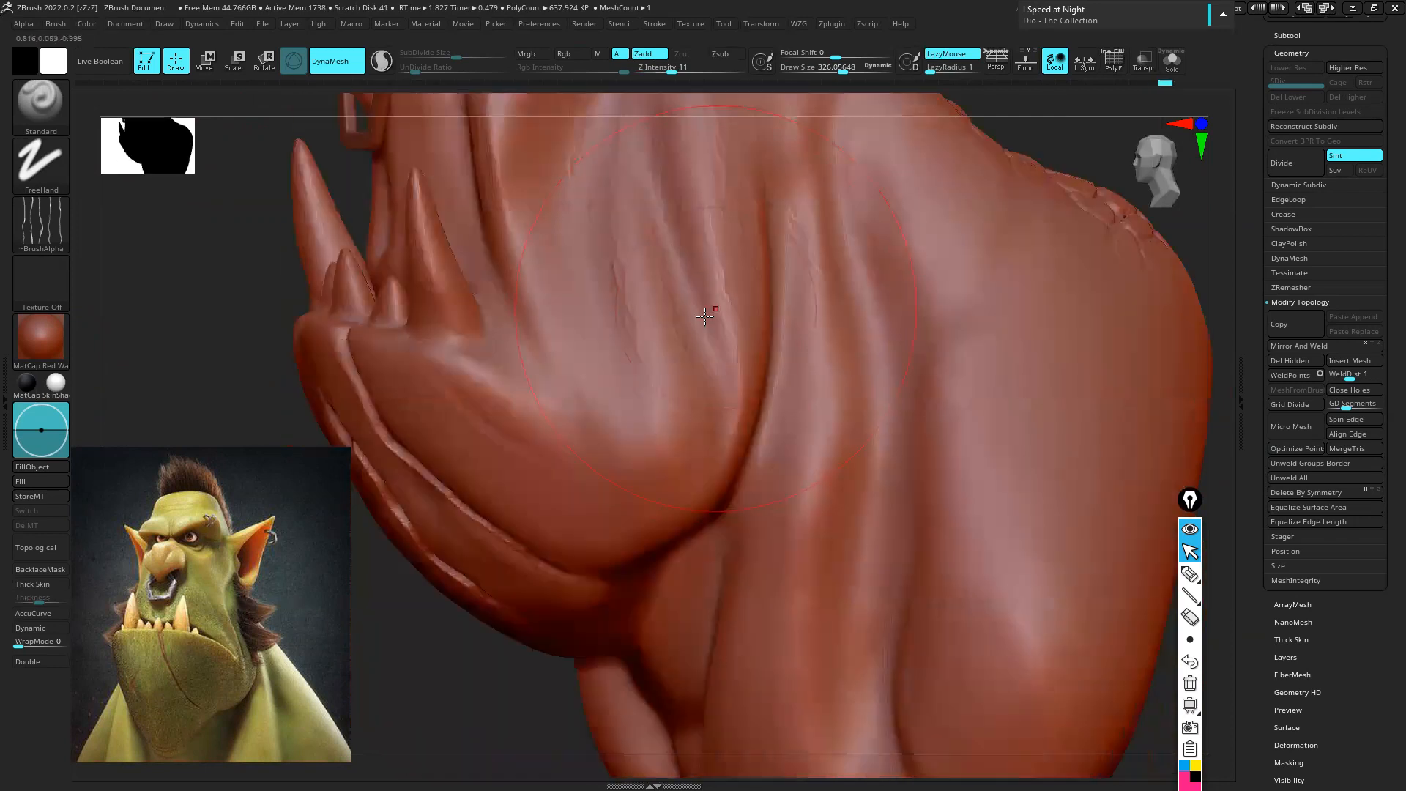
{"action": "right_click_drag", "start_coordinate": [631, 425], "coordinate": [454, 256], "text": "ctrl"}
Assign Alpha 25 with the DragRect stroke and stamp fine skin texture over the cheek and side of the neck
{"action": "left_click", "coordinate": [51, 233]}
{"action": "left_click", "coordinate": [177, 349]}
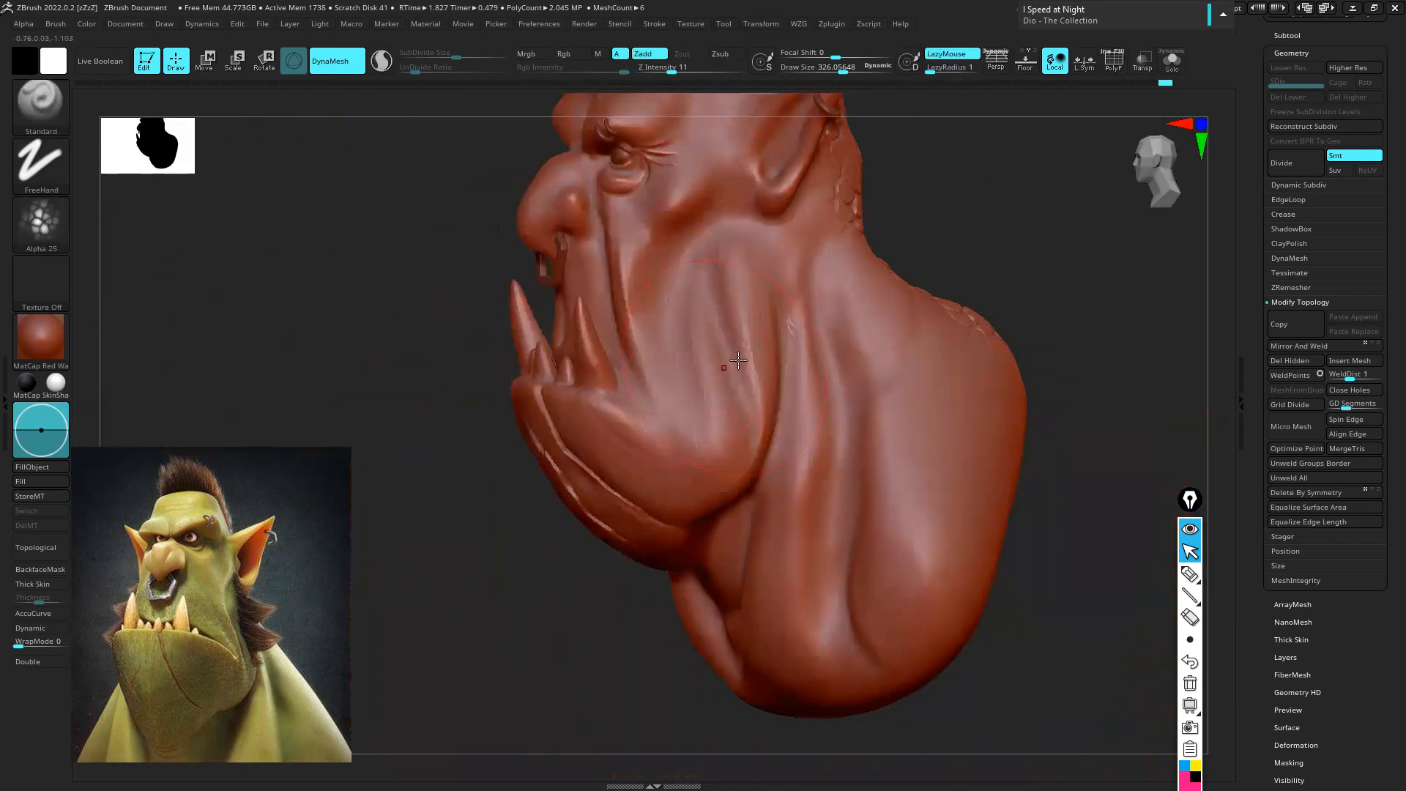
{"action": "left_click", "coordinate": [41, 162]}
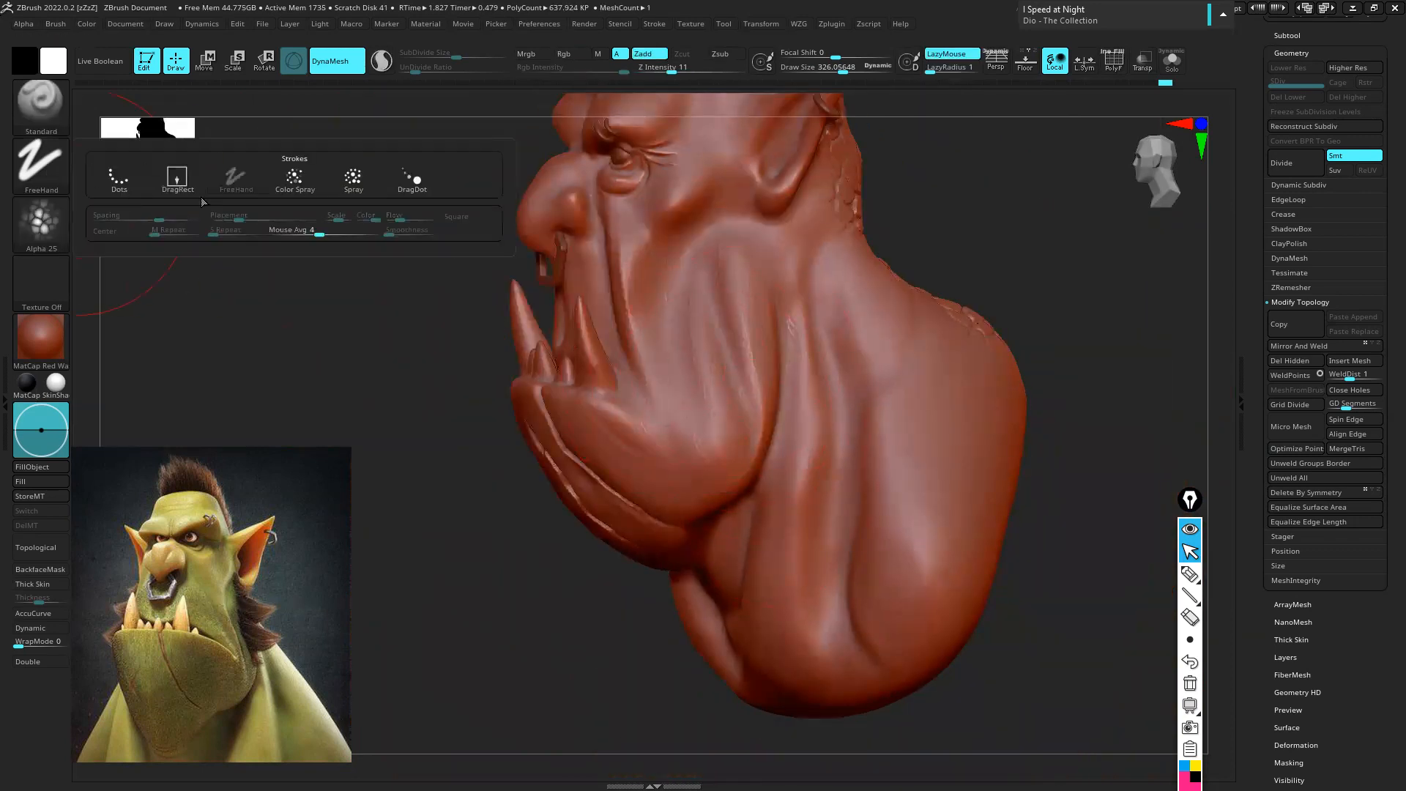
{"action": "left_click", "coordinate": [177, 181]}
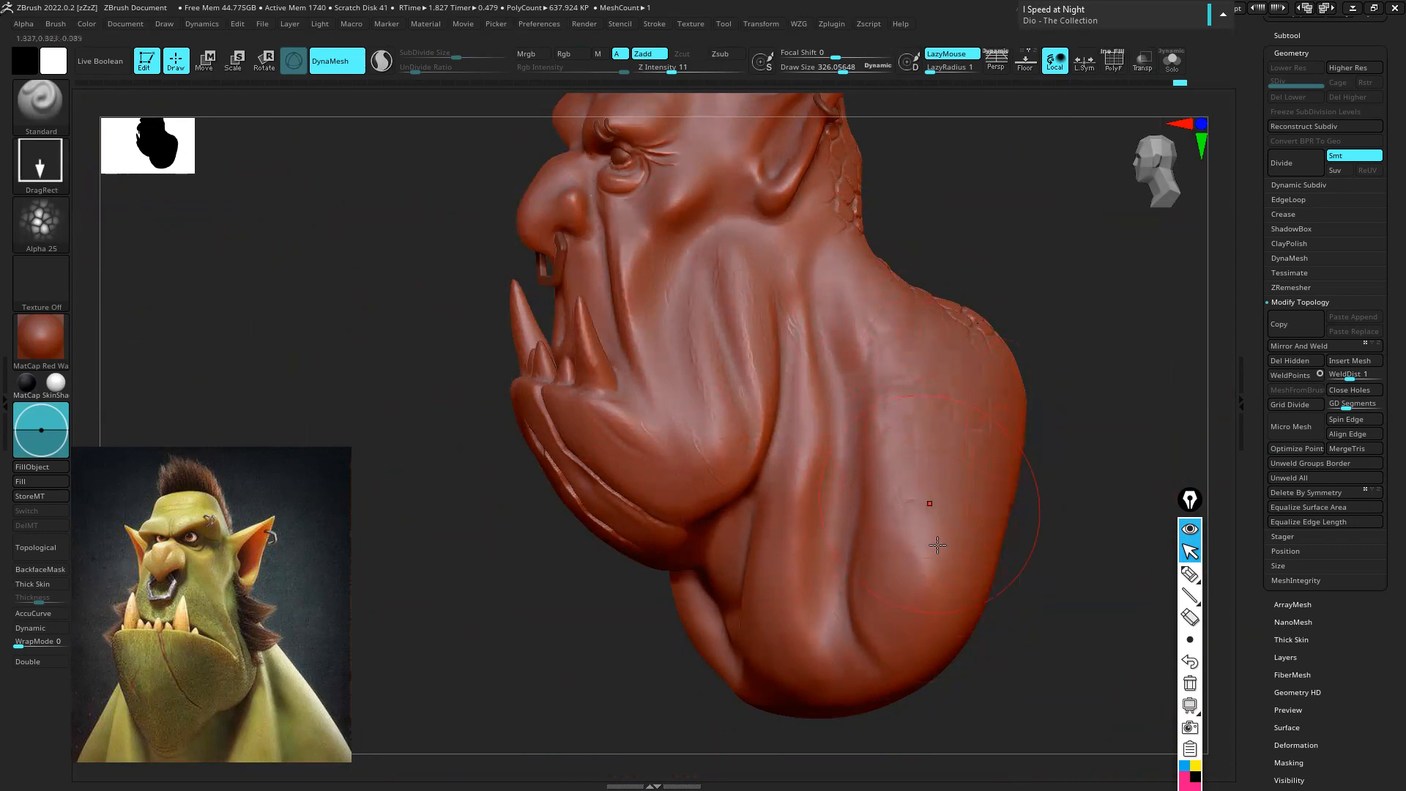
{"action": "right_click_drag", "start_coordinate": [858, 542], "coordinate": [763, 372]}
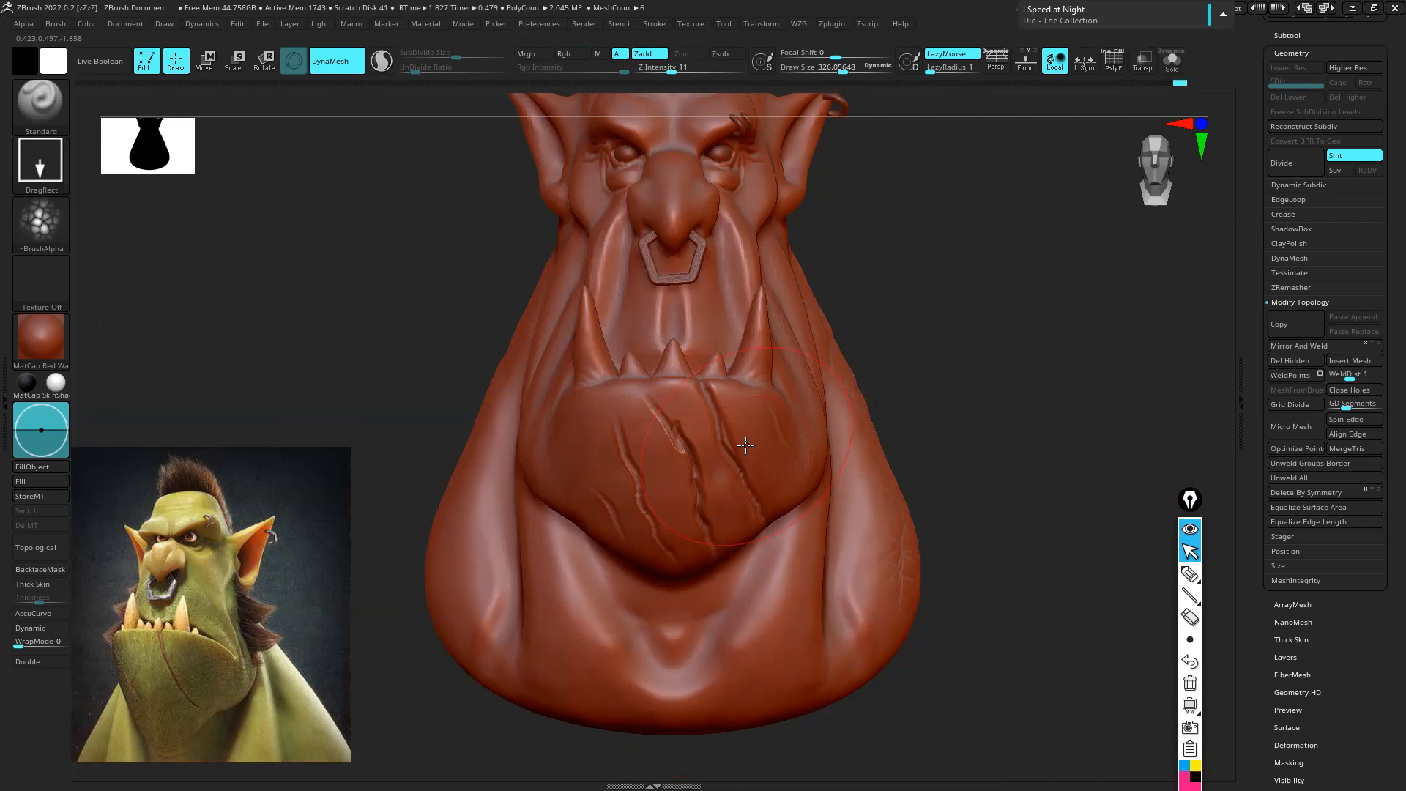
Compare the available alphas, trying Alpha 22, and assign Alpha 23 to stamp pitted skin texture on the cheek below the eye
{"action": "left_click", "coordinate": [41, 223]}
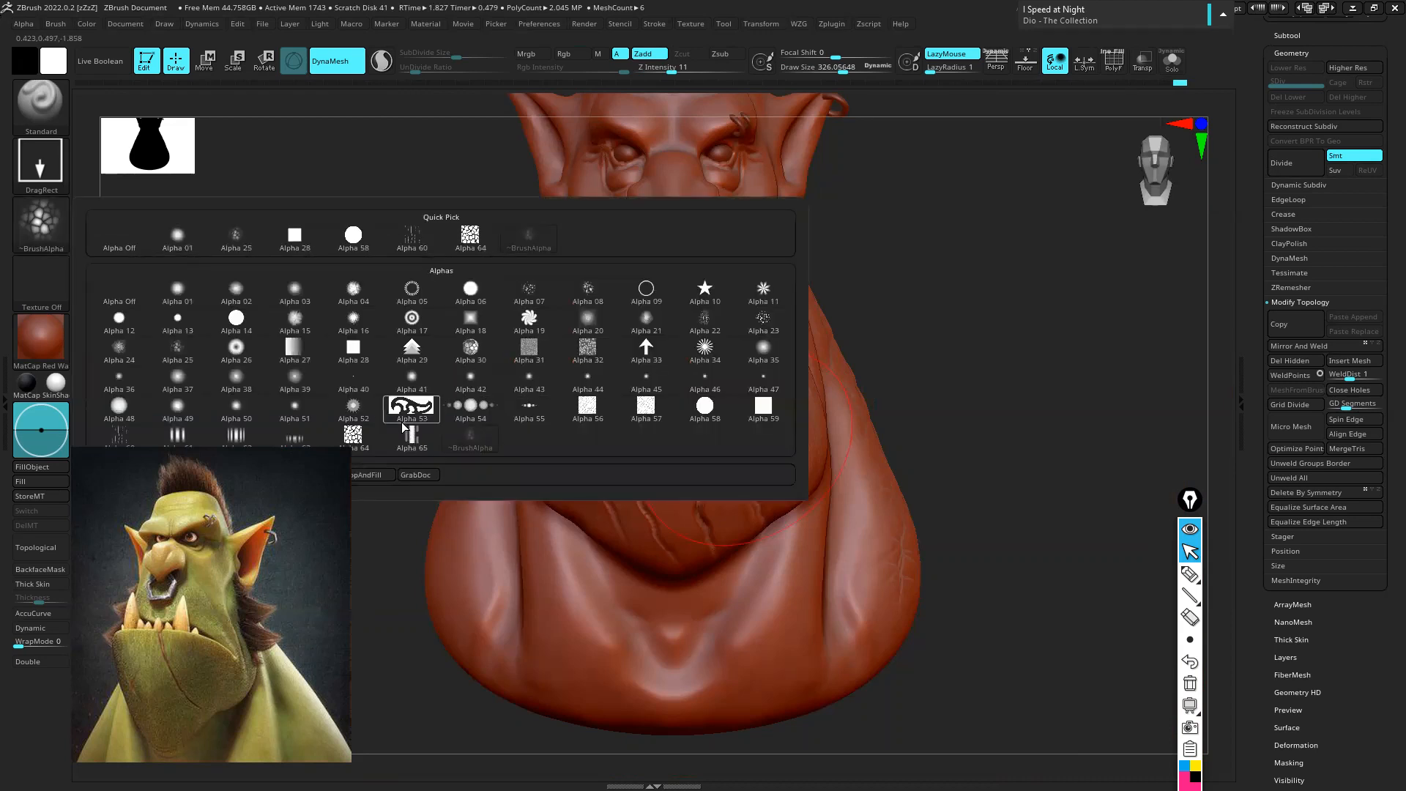
{"action": "mouse_move", "coordinate": [551, 410]}
{"action": "mouse_move", "coordinate": [703, 367]}
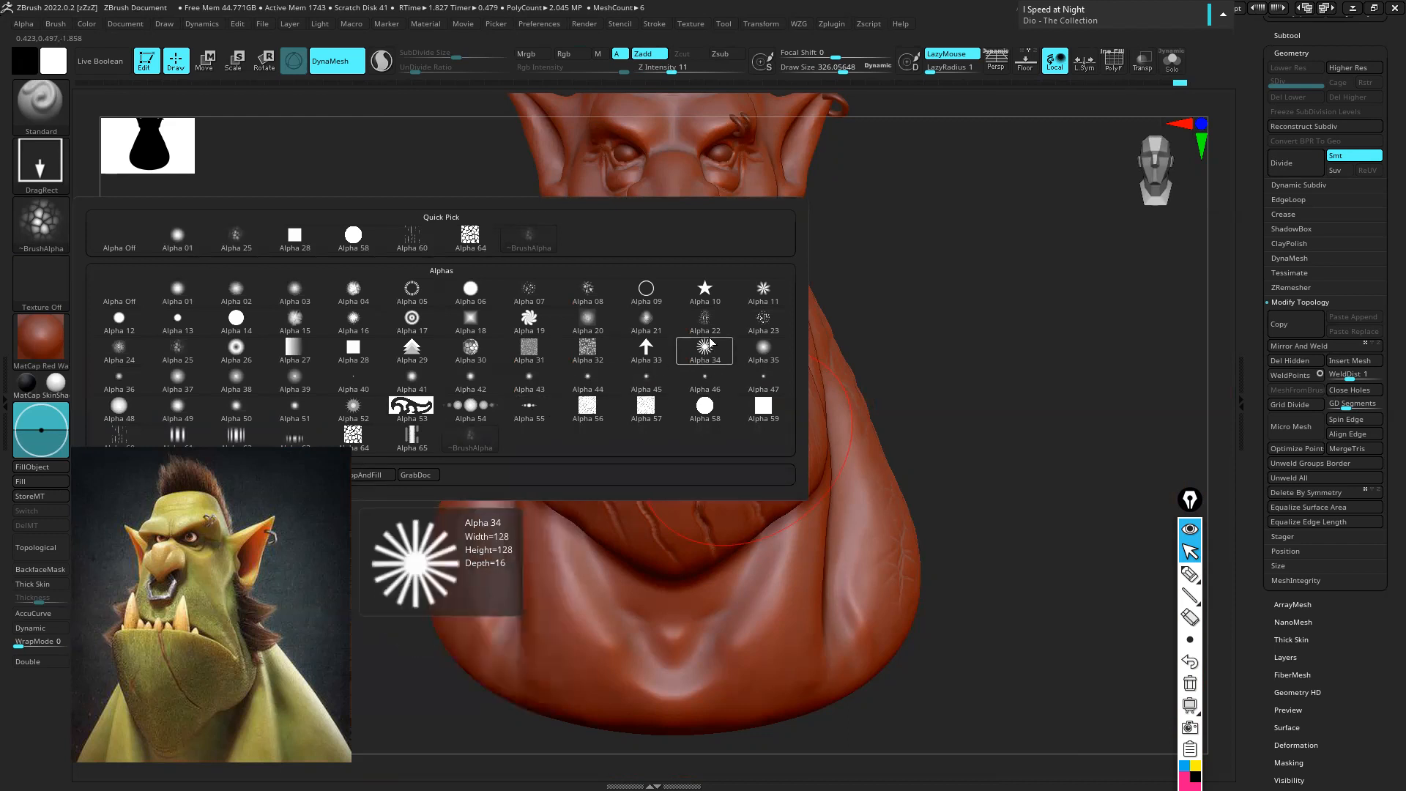
{"action": "mouse_move", "coordinate": [714, 325]}
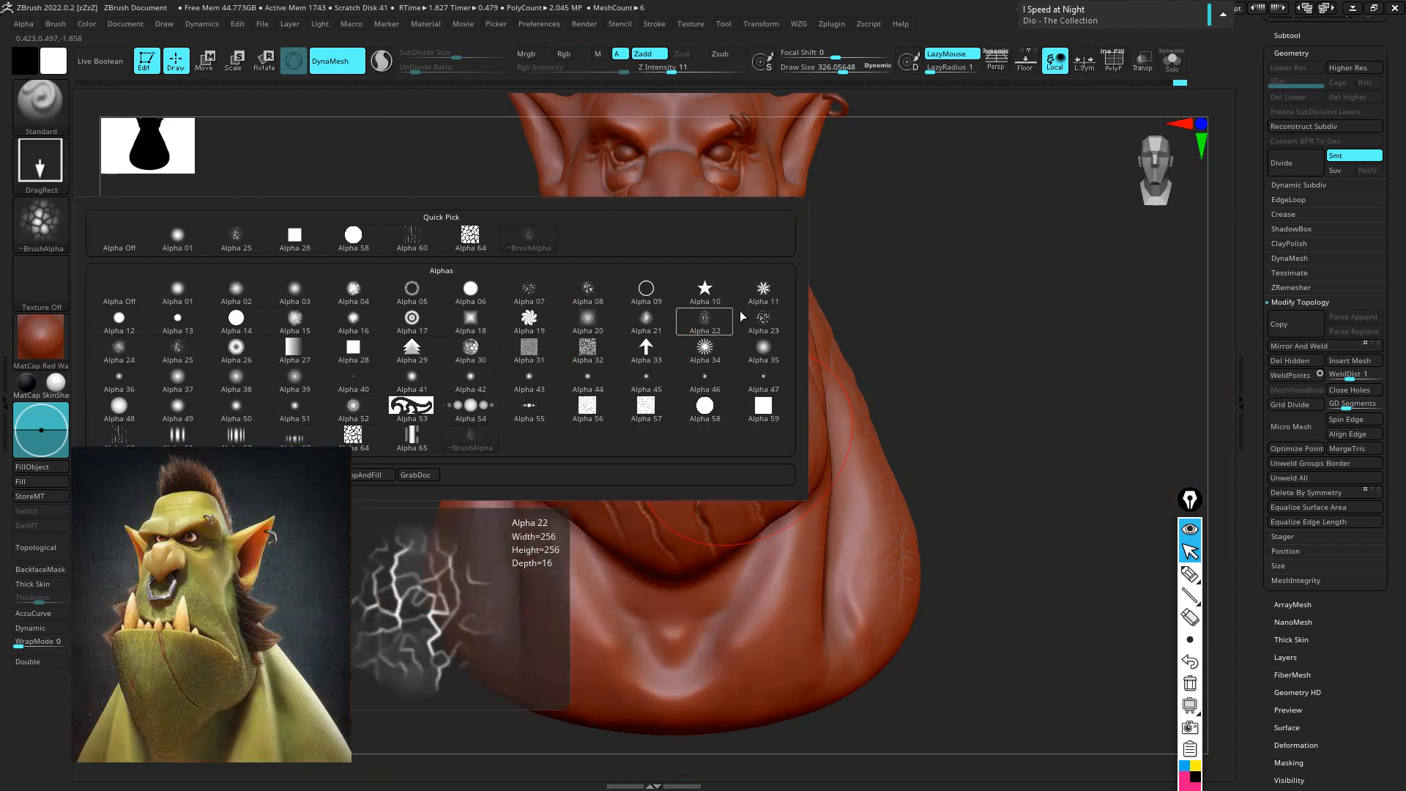
{"action": "left_click", "coordinate": [717, 322]}
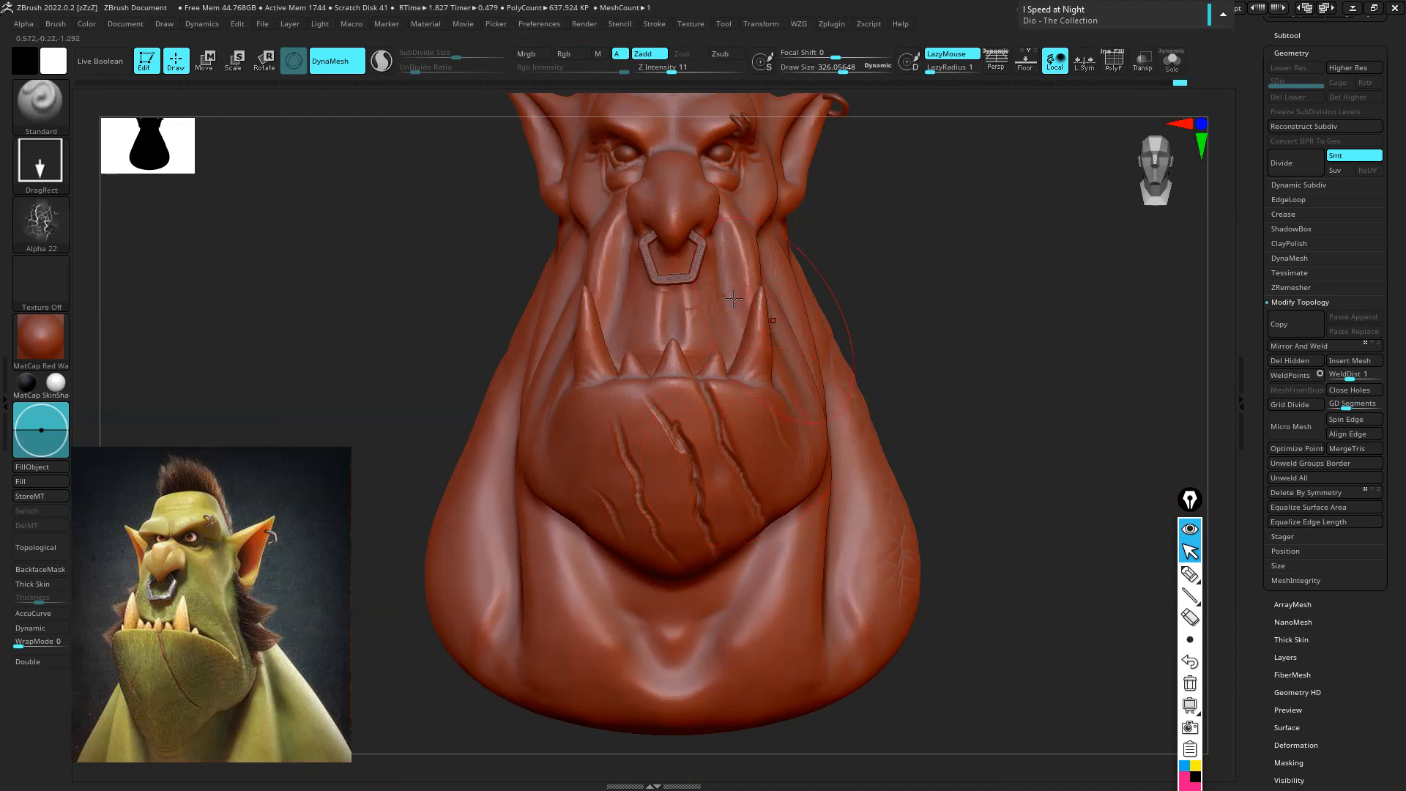
{"action": "left_click", "coordinate": [40, 224]}
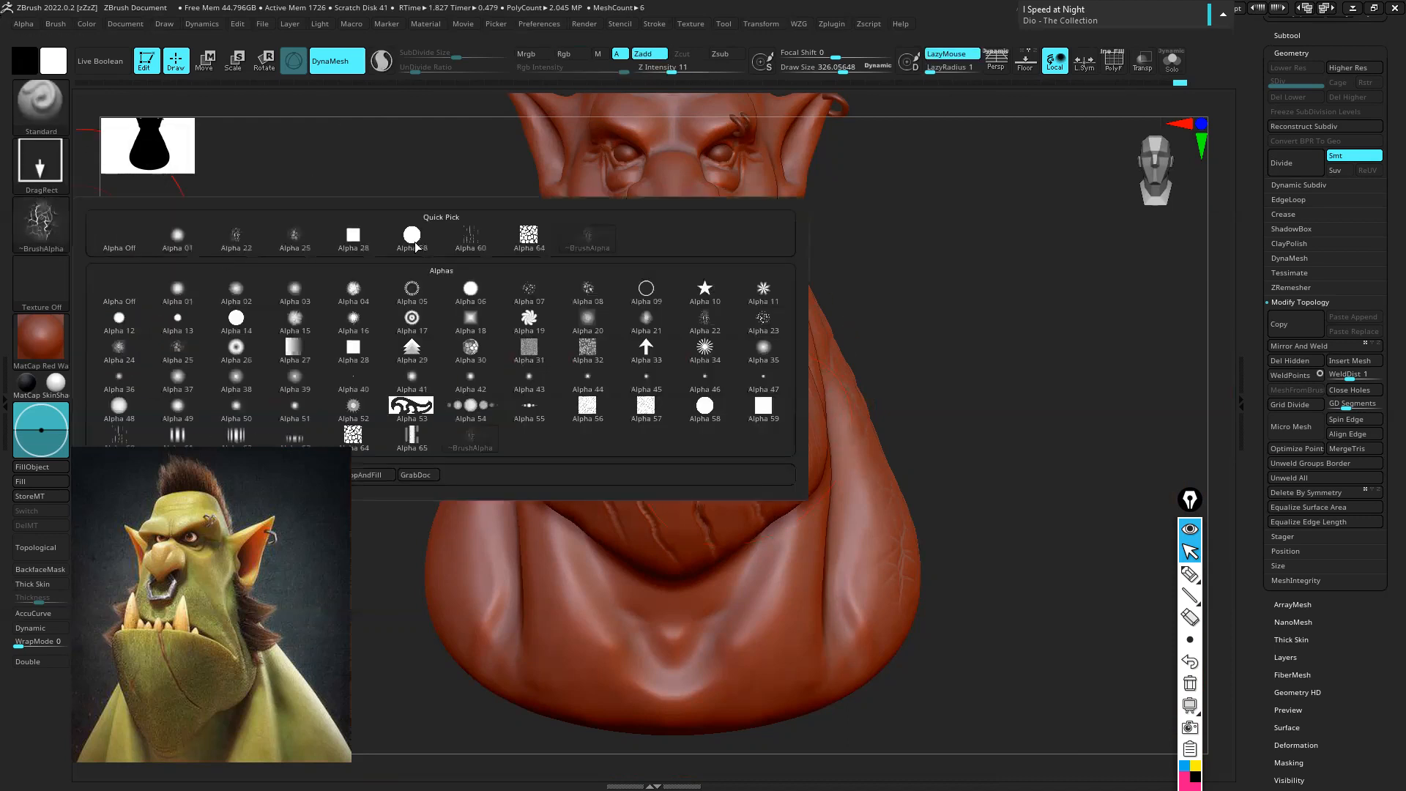
{"action": "left_click", "coordinate": [763, 320]}
{"action": "right_click_drag", "start_coordinate": [794, 207], "coordinate": [718, 329]}
{"action": "right_click_drag", "start_coordinate": [700, 245], "coordinate": [663, 282], "text": "ctrl"}
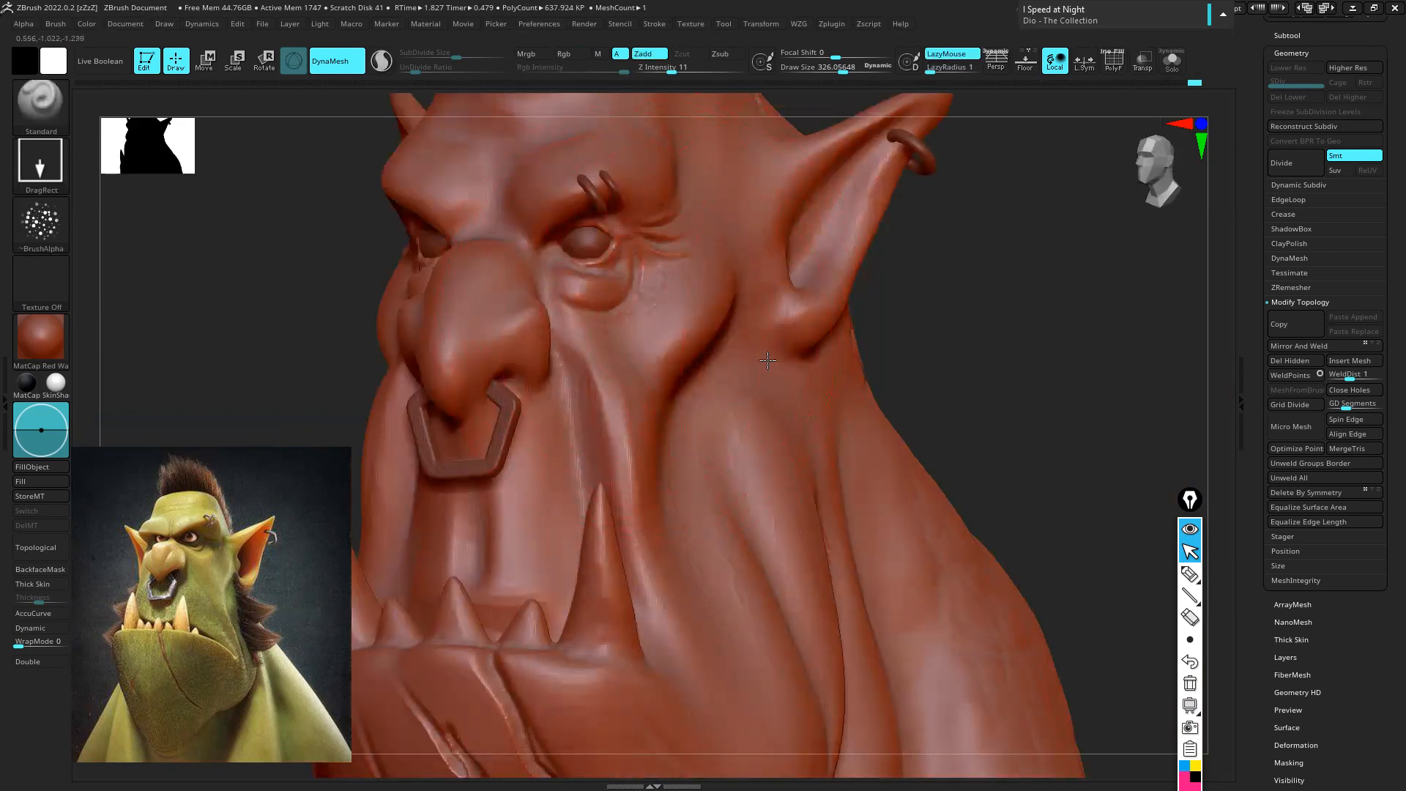
Try Alpha 06, raise the Z Intensity to 33, and stamp small warts with Alpha 44 around the cheekbone and earlobe
{"action": "left_click", "coordinate": [69, 237]}
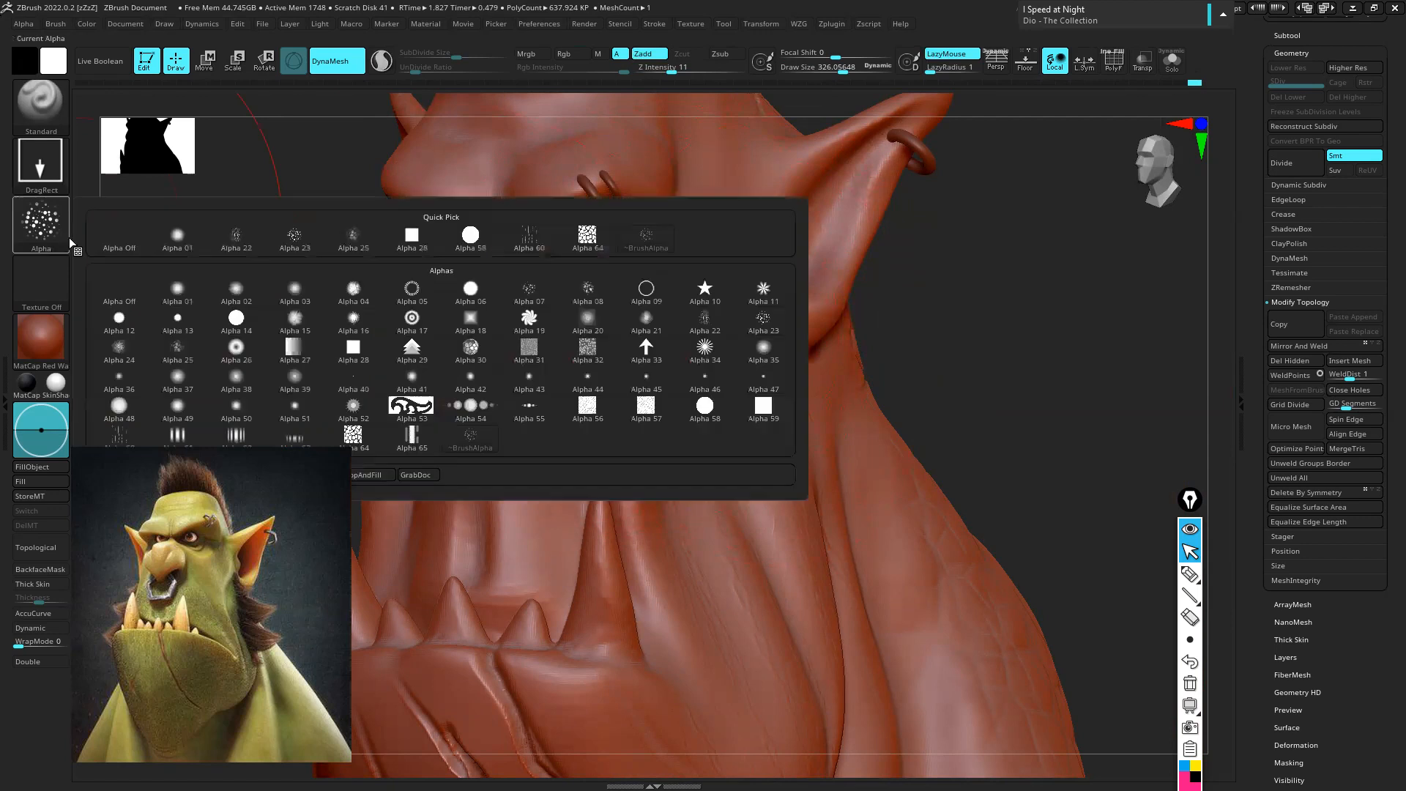
{"action": "left_click", "coordinate": [470, 290]}
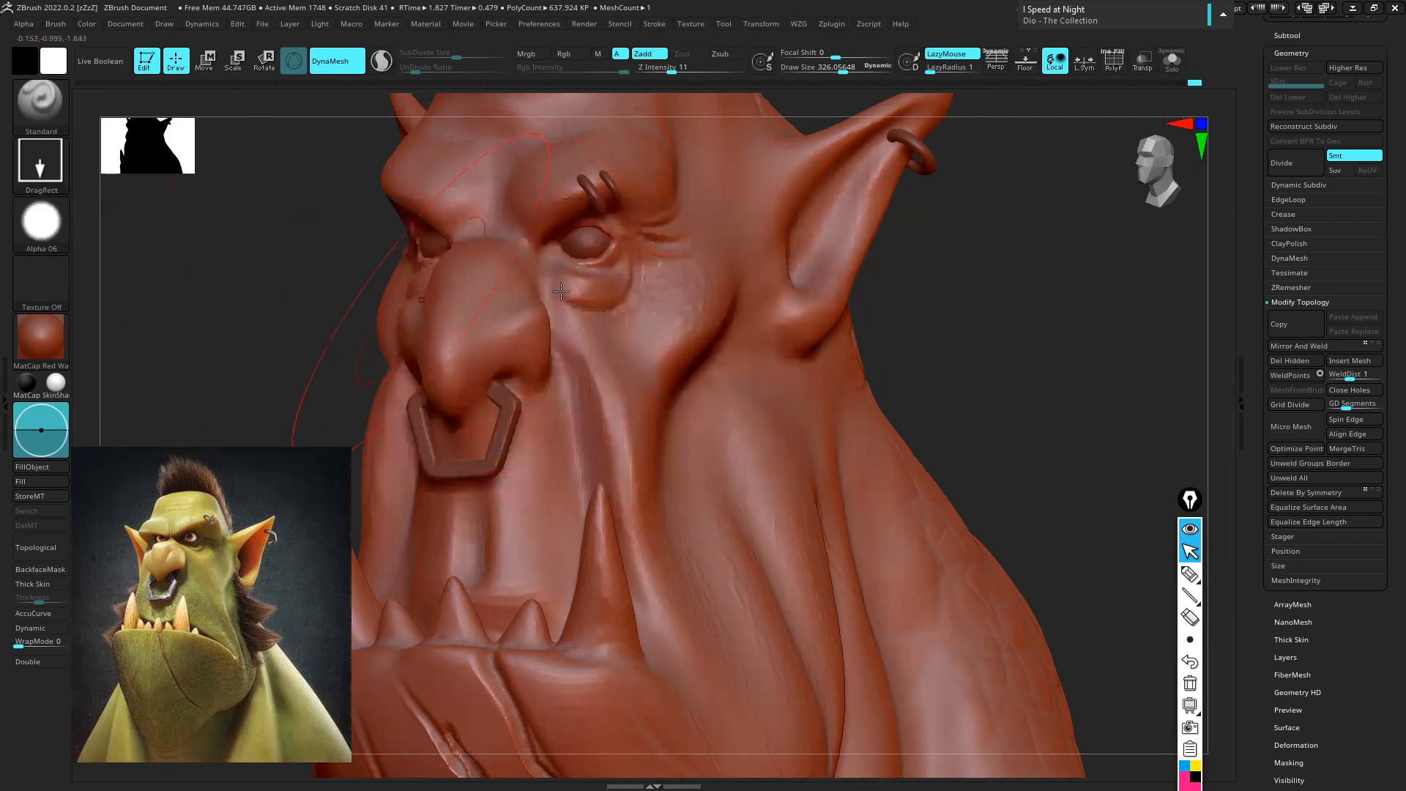
{"action": "left_click_drag", "start_coordinate": [295, 267], "coordinate": [207, 205], "text": "ctrl"}
{"action": "left_click_drag", "start_coordinate": [674, 72], "coordinate": [696, 74]}
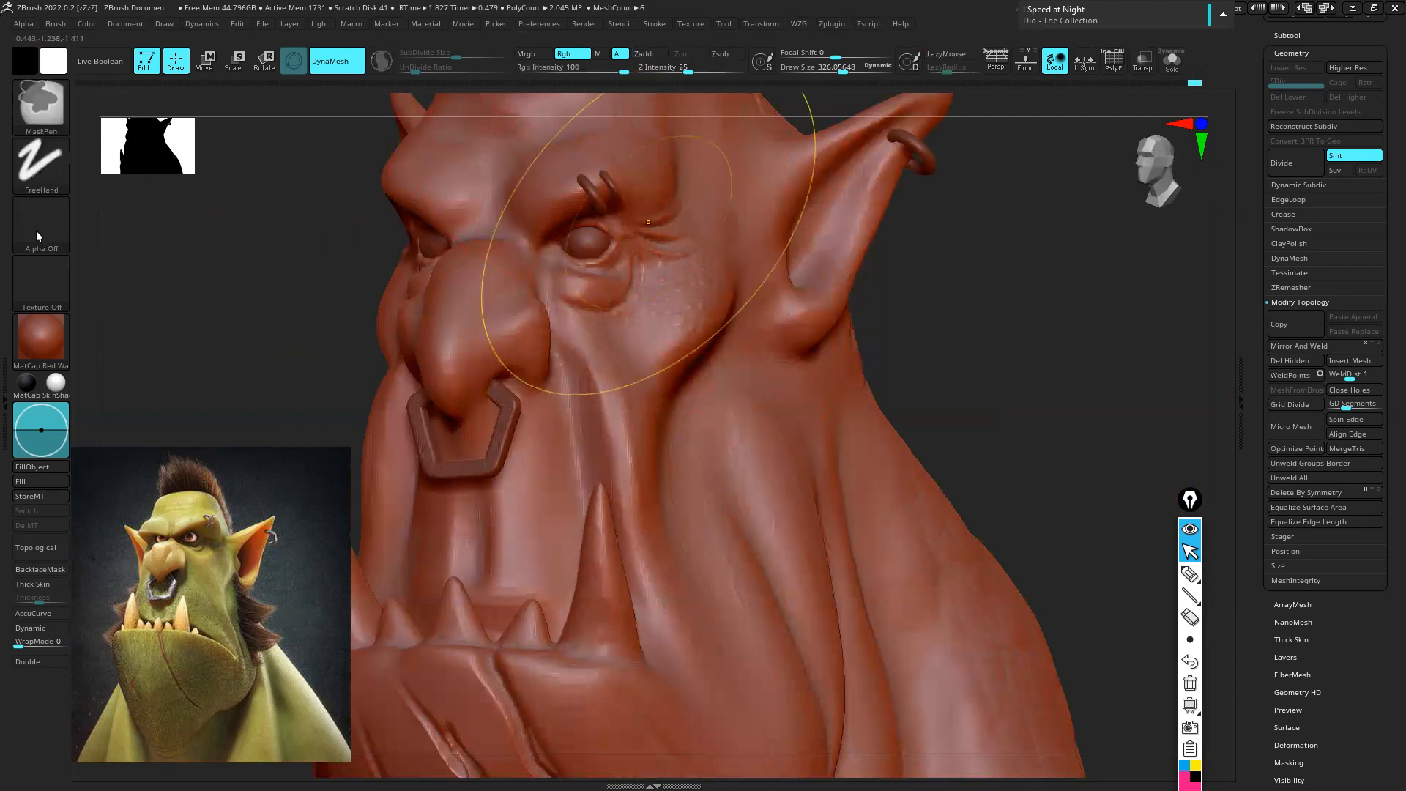
{"action": "left_click", "coordinate": [41, 222]}
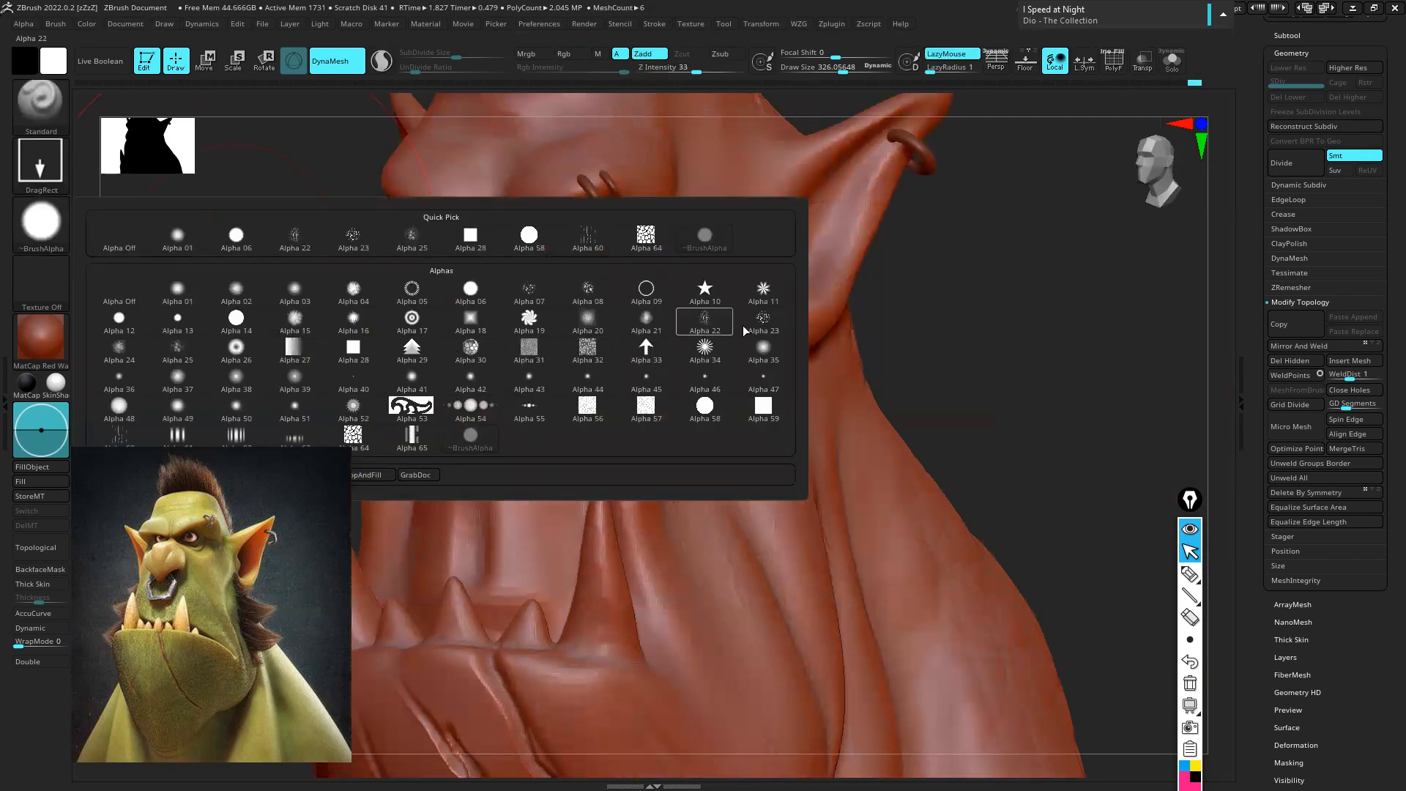
{"action": "left_click", "coordinate": [587, 375]}
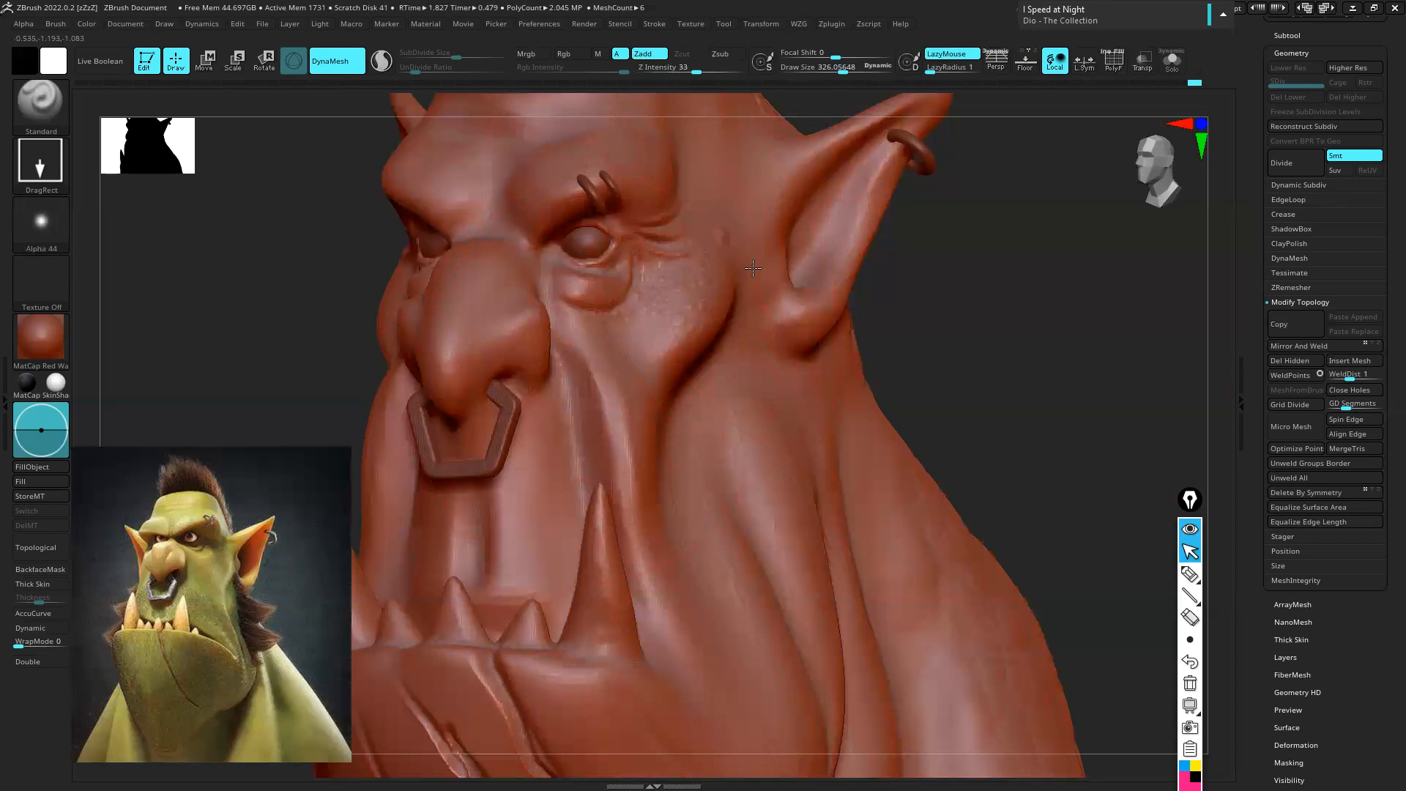
{"action": "right_click_drag", "start_coordinate": [751, 239], "coordinate": [724, 252]}
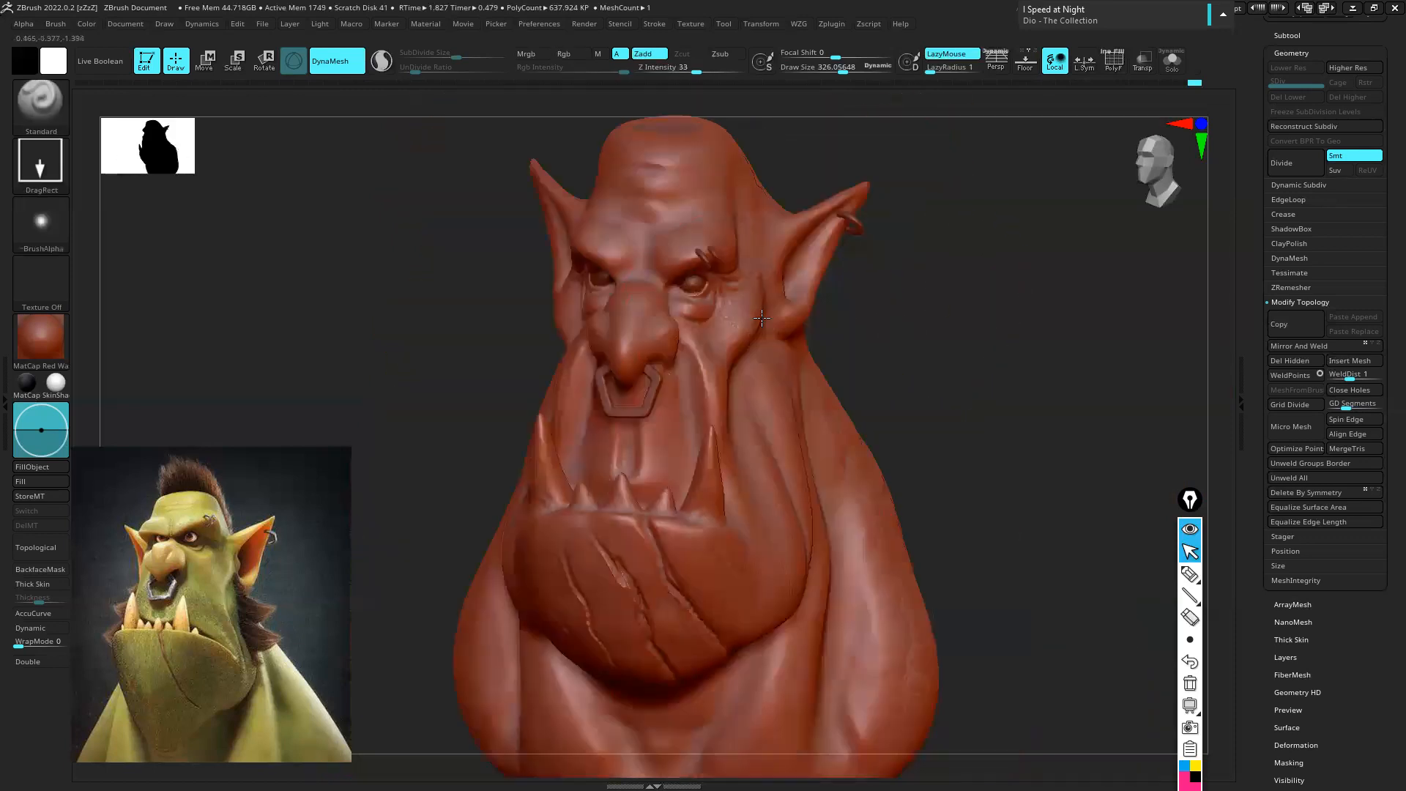
{"action": "right_click_drag", "start_coordinate": [725, 344], "coordinate": [747, 326]}
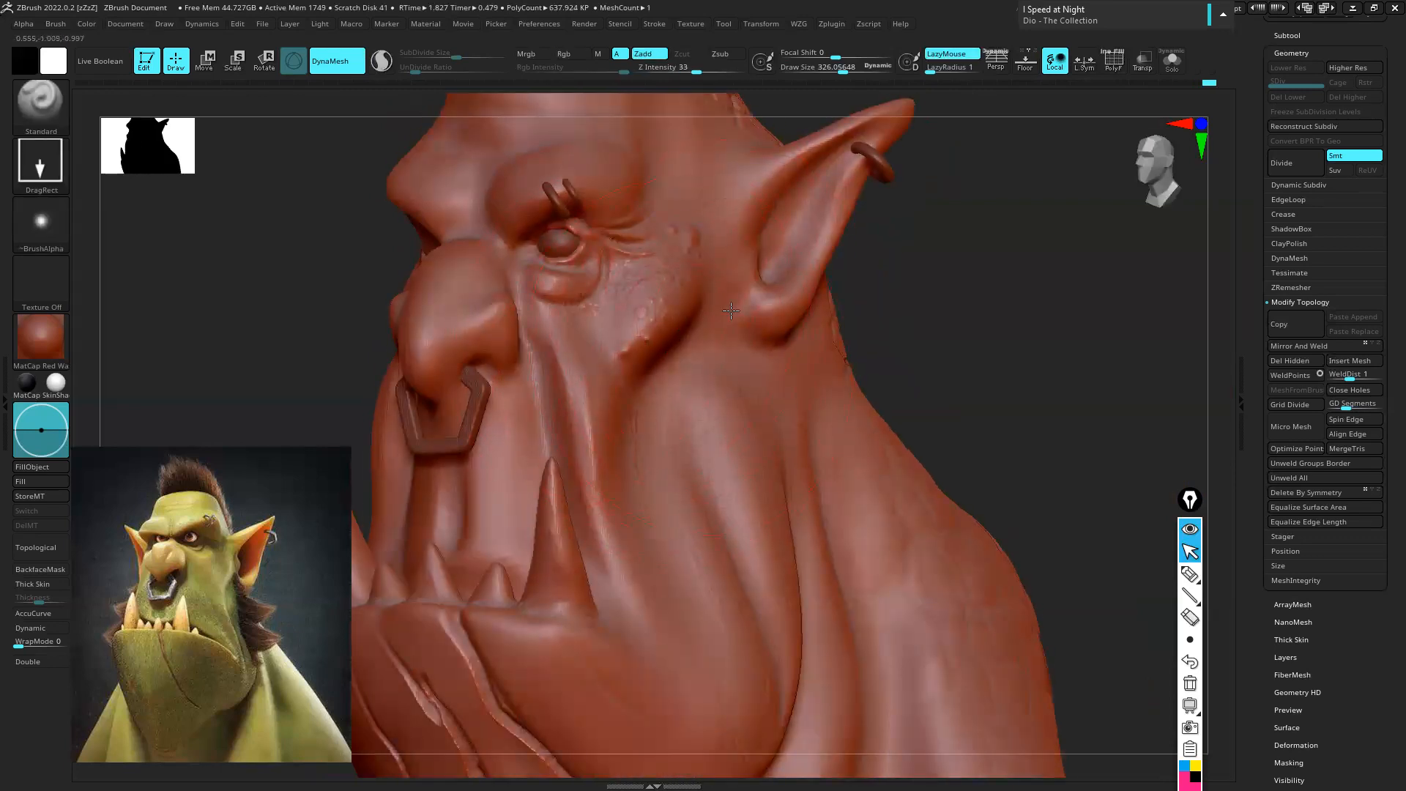
{"action": "left_click", "coordinate": [772, 315]}
Assign Alpha 20, reduce the Z Intensity to 22, and stamp skin pores beside the nose and on the nose
{"action": "left_click", "coordinate": [41, 224]}
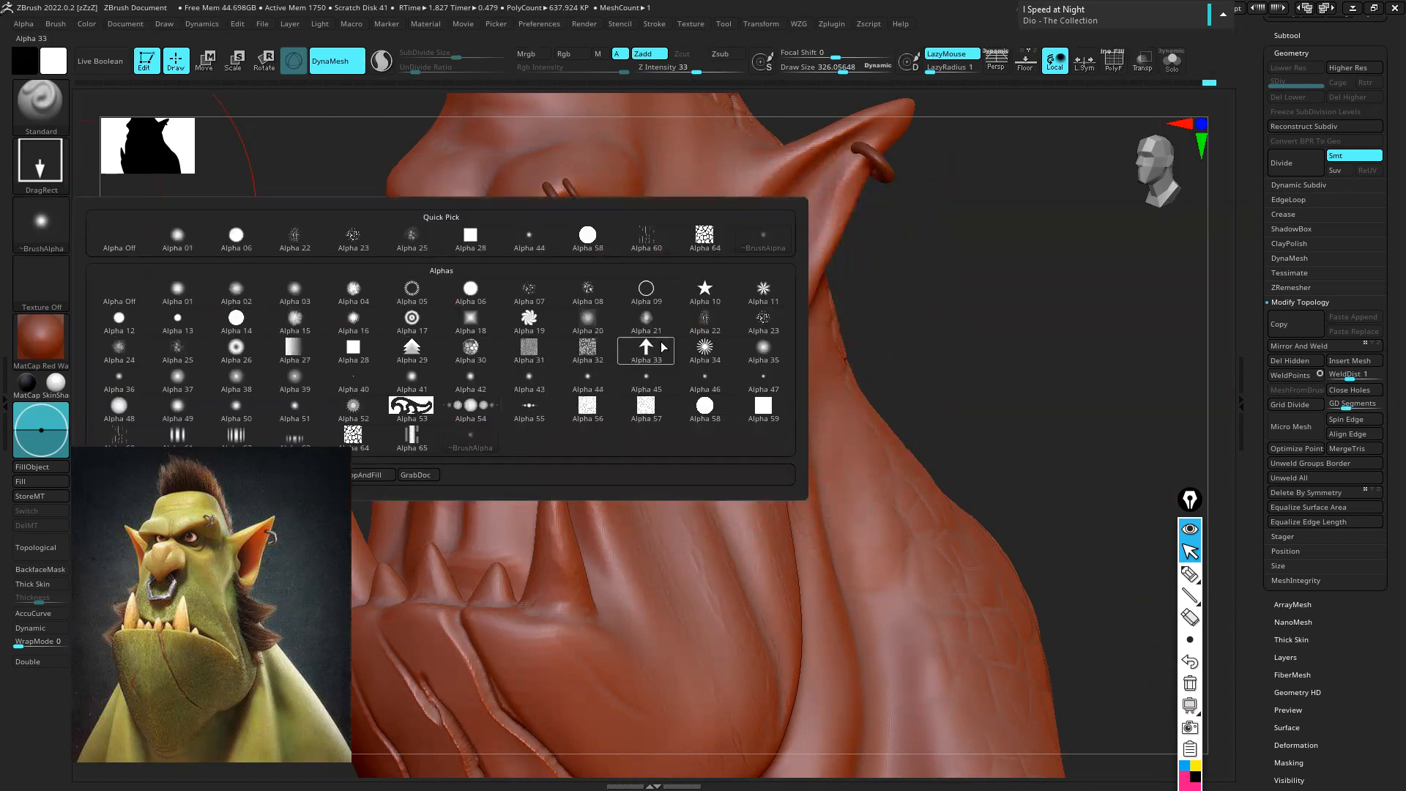
{"action": "left_click", "coordinate": [591, 323]}
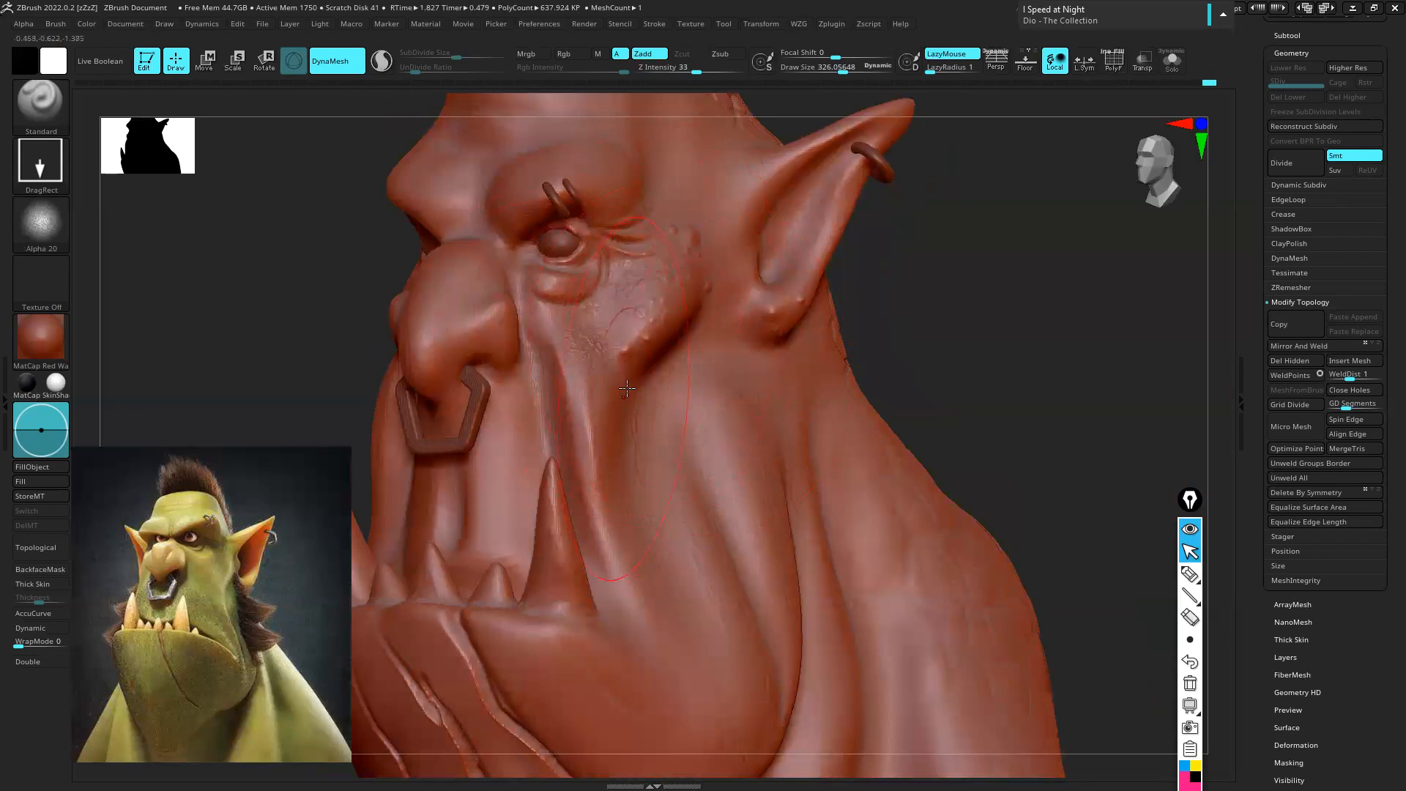
{"action": "left_click_drag", "start_coordinate": [697, 71], "coordinate": [685, 70]}
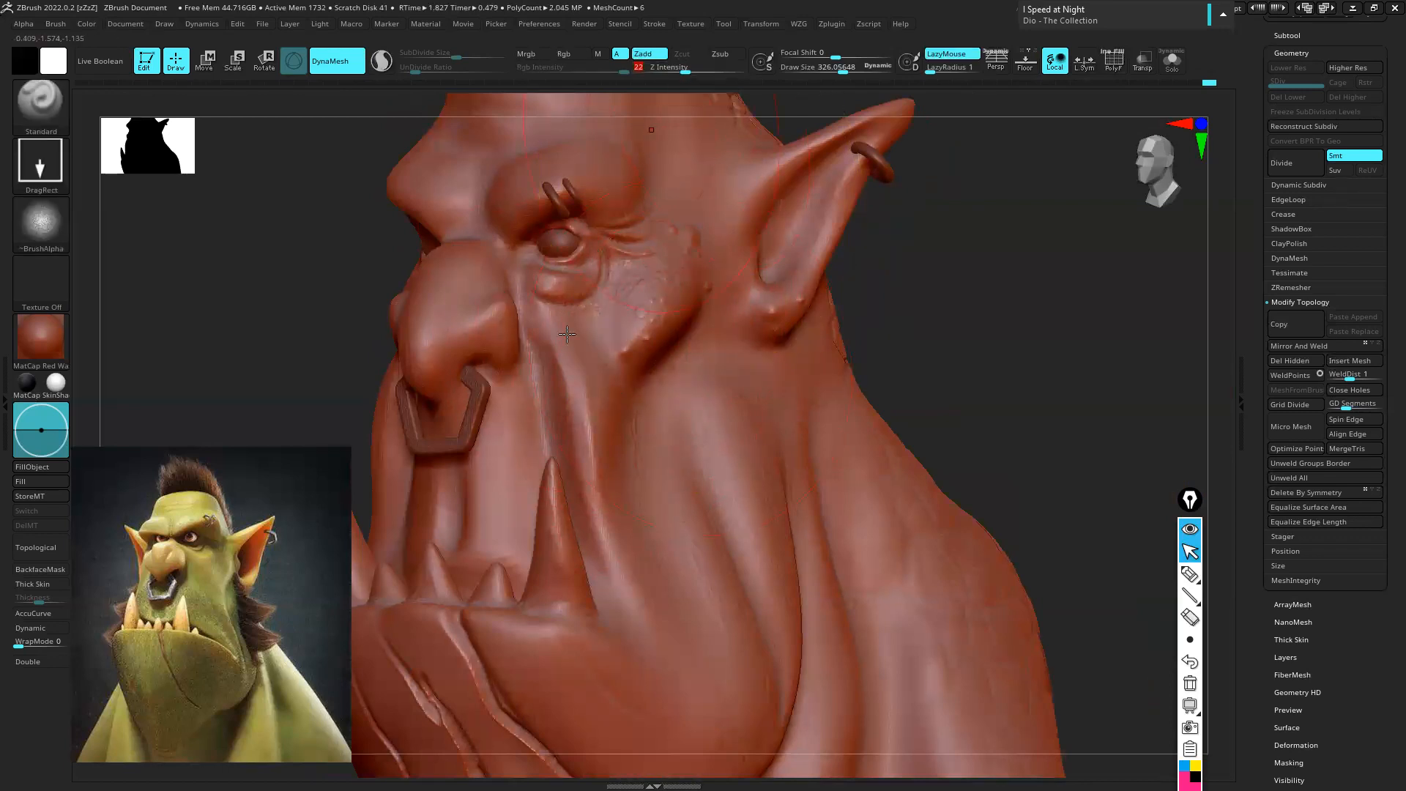
{"action": "left_click_drag", "start_coordinate": [533, 313], "coordinate": [566, 344]}
{"action": "left_click_drag", "start_coordinate": [437, 314], "coordinate": [489, 375]}
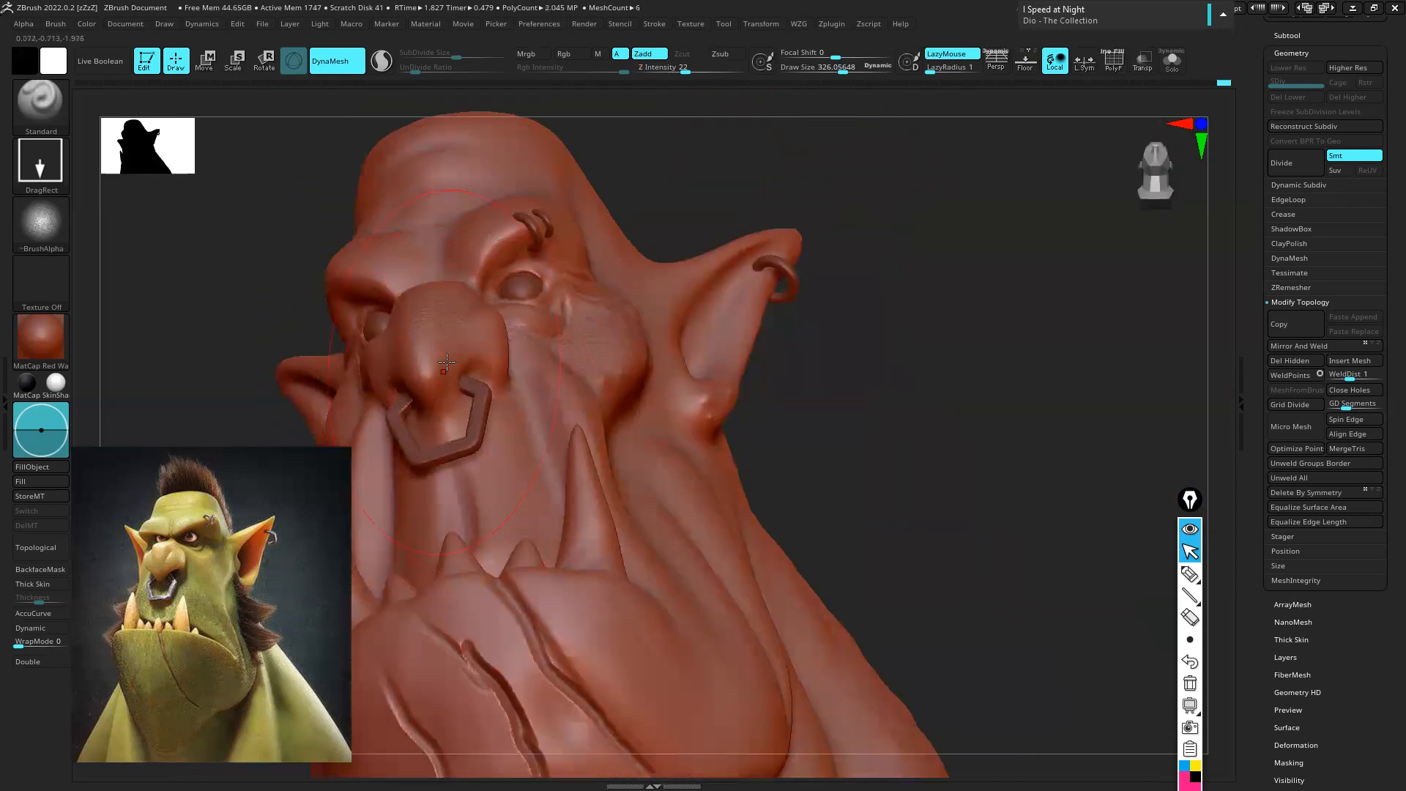
Lower the Z Intensity to 14 and stamp subtler pores around the nose and cheek
{"action": "key", "text": "ctrl"}
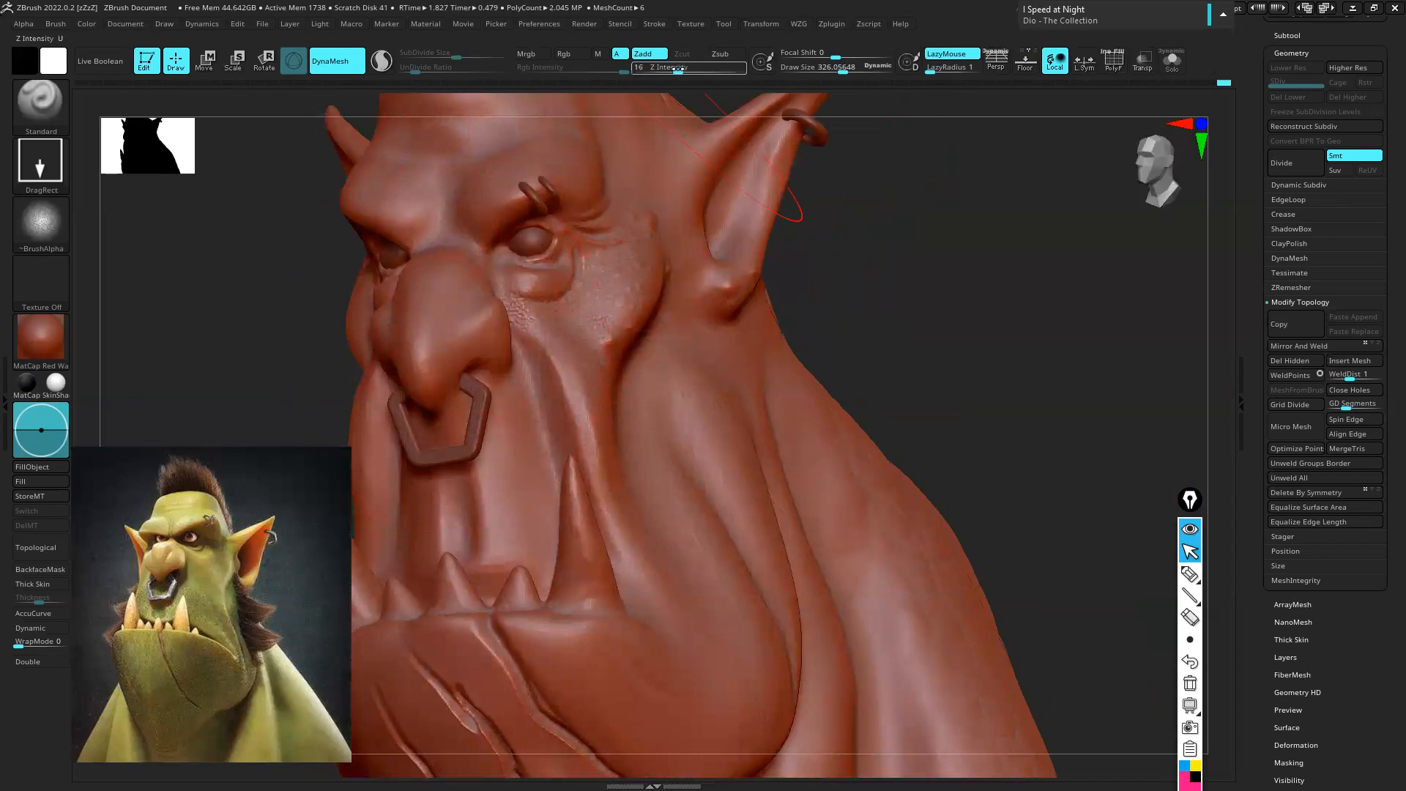
{"action": "left_click_drag", "start_coordinate": [679, 69], "coordinate": [676, 68]}
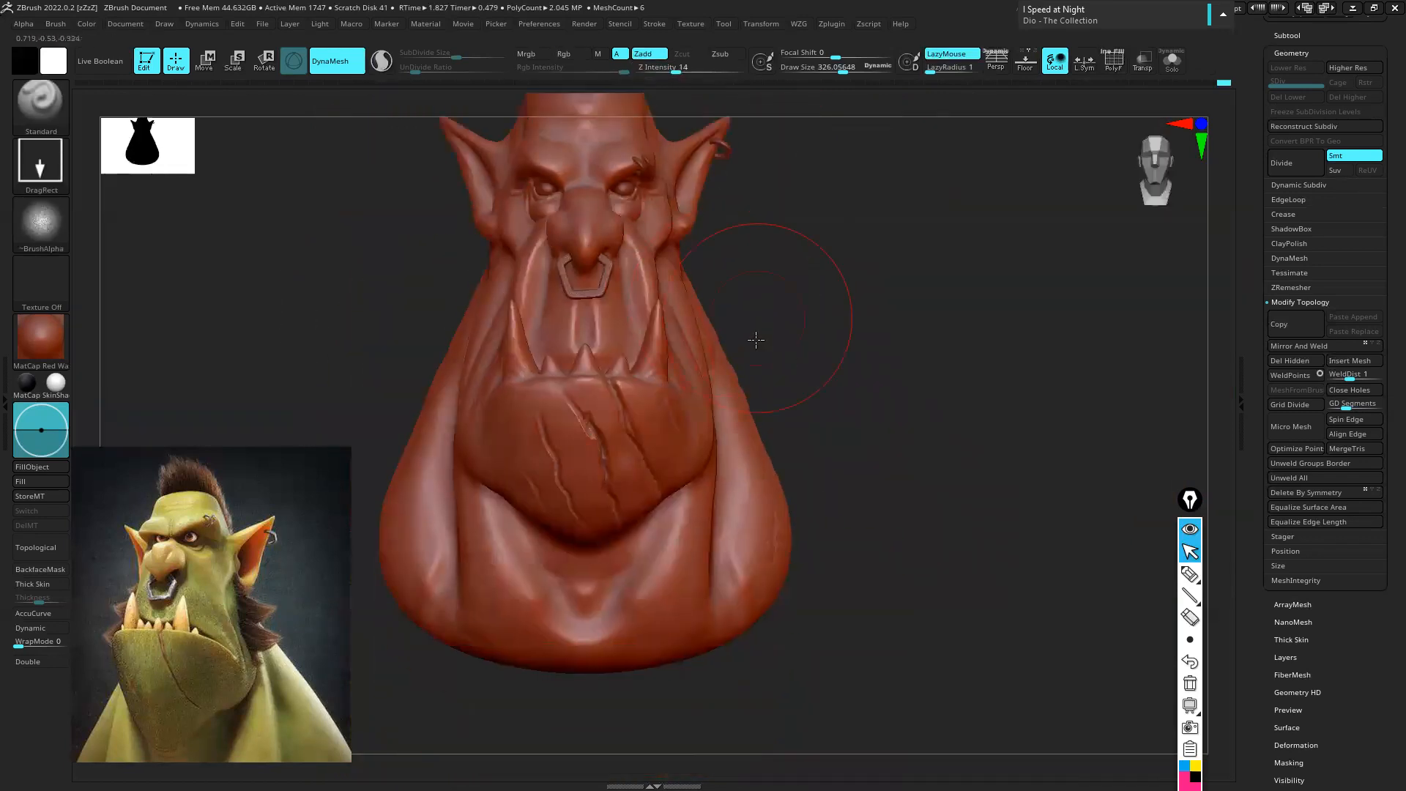
{"action": "left_click_drag", "start_coordinate": [756, 339], "coordinate": [788, 299]}
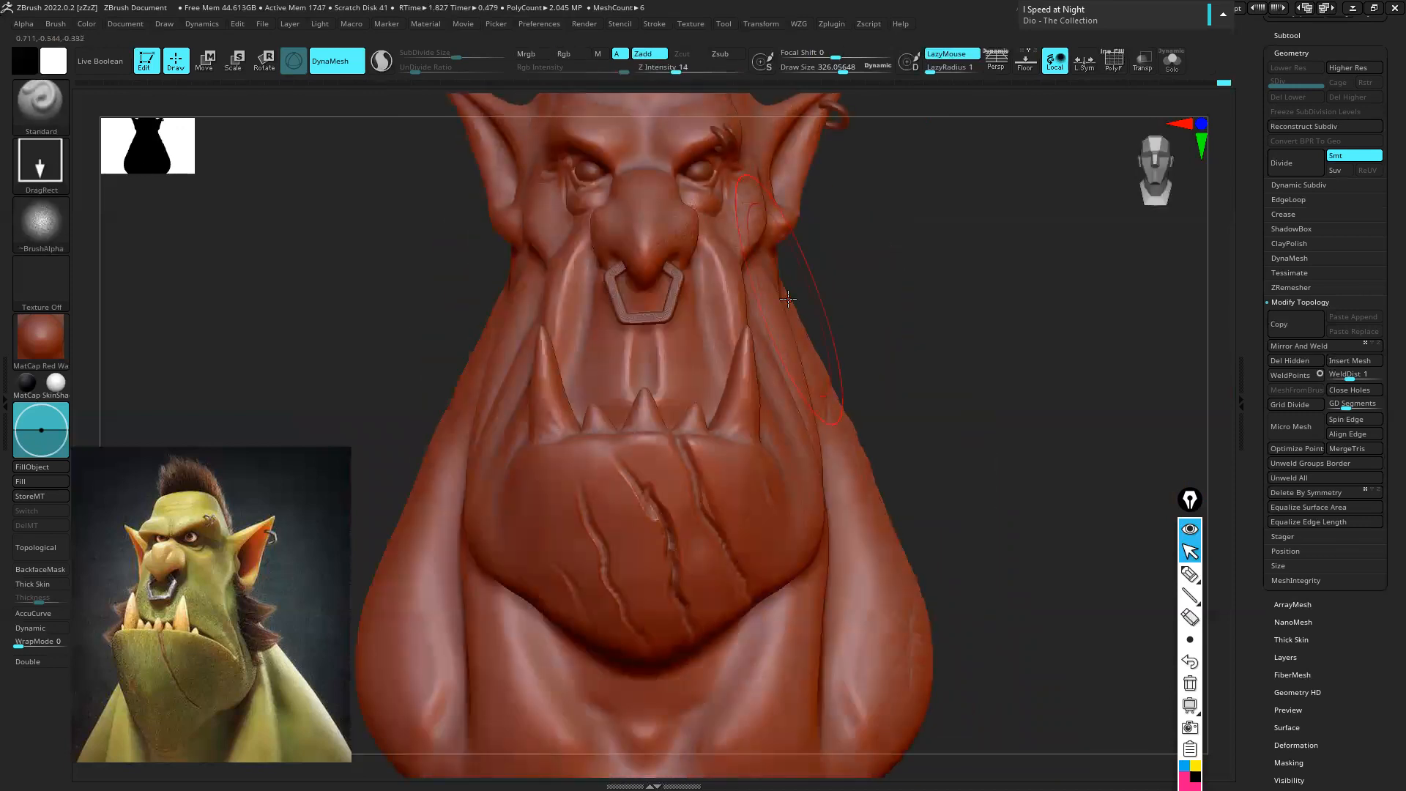
{"action": "mouse_move", "coordinate": [927, 271]}
{"action": "left_mouse_down"}
{"action": "mouse_move", "coordinate": [898, 270]}
{"action": "mouse_move", "coordinate": [911, 252]}
{"action": "left_mouse_up"}
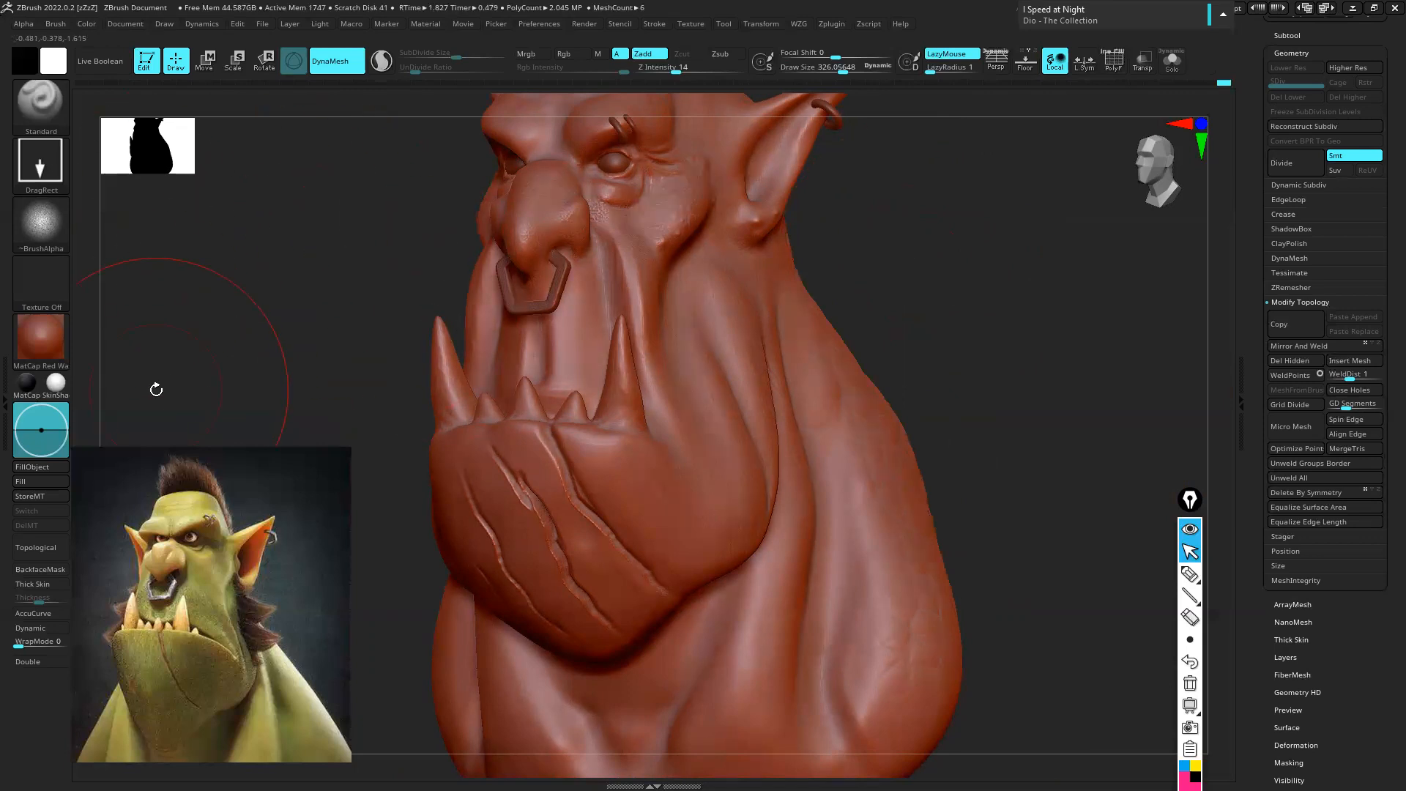
Review the Move and Draw modes, the Deformation options, and the alpha and texture libraries
{"action": "left_click", "coordinate": [204, 61]}
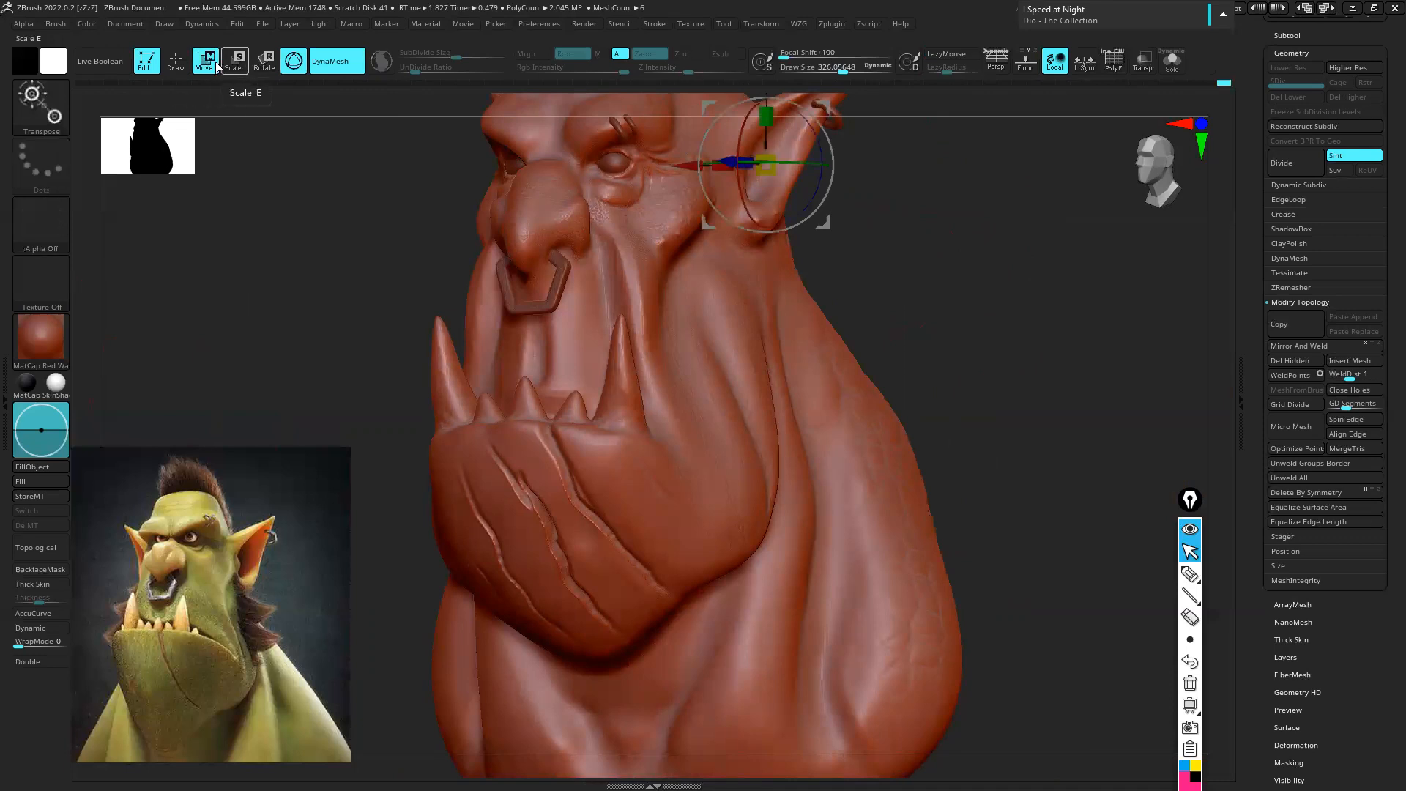
{"action": "left_click", "coordinate": [176, 61]}
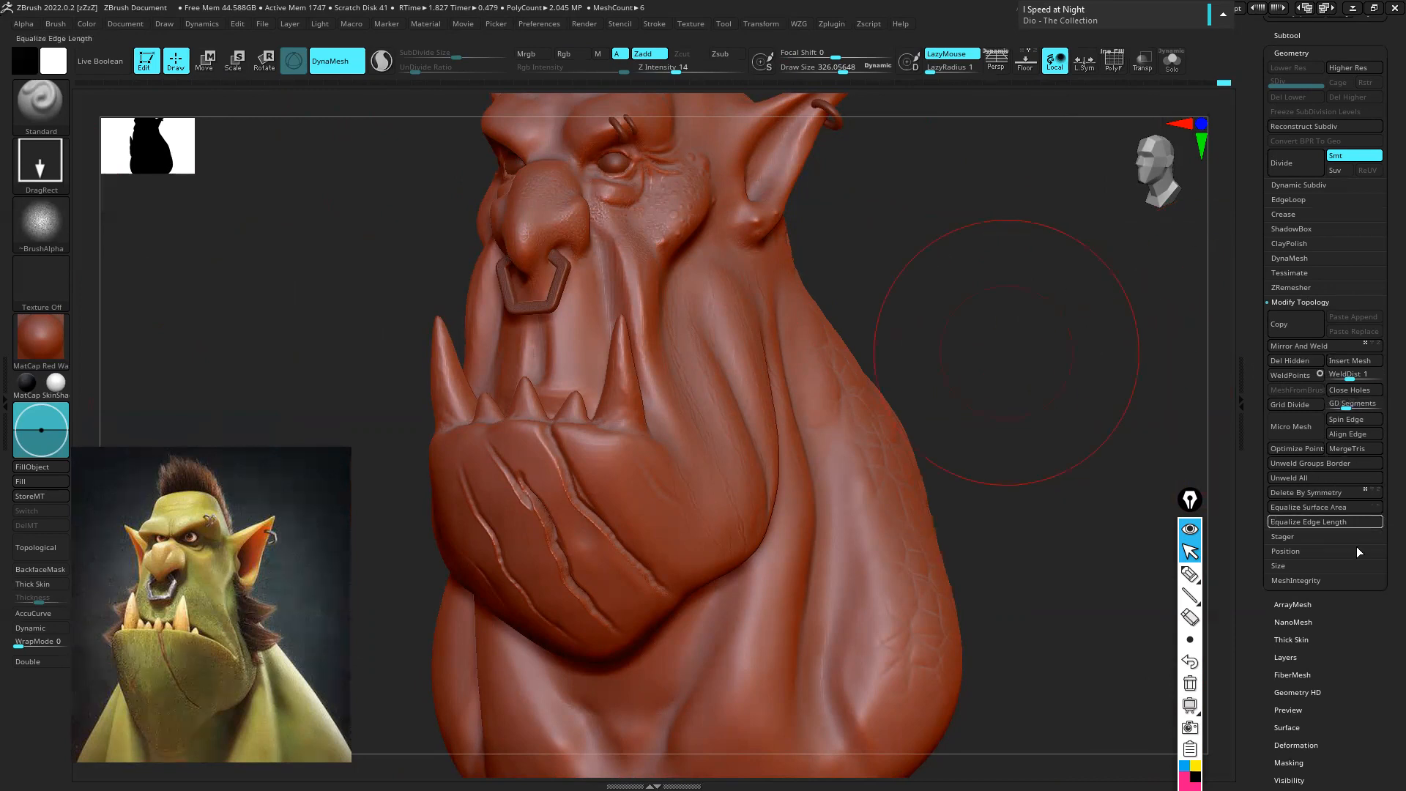
{"action": "scroll", "coordinate": [1356, 546], "scroll_direction": "down", "scroll_amount": 3}
{"action": "left_click", "coordinate": [1311, 581]}
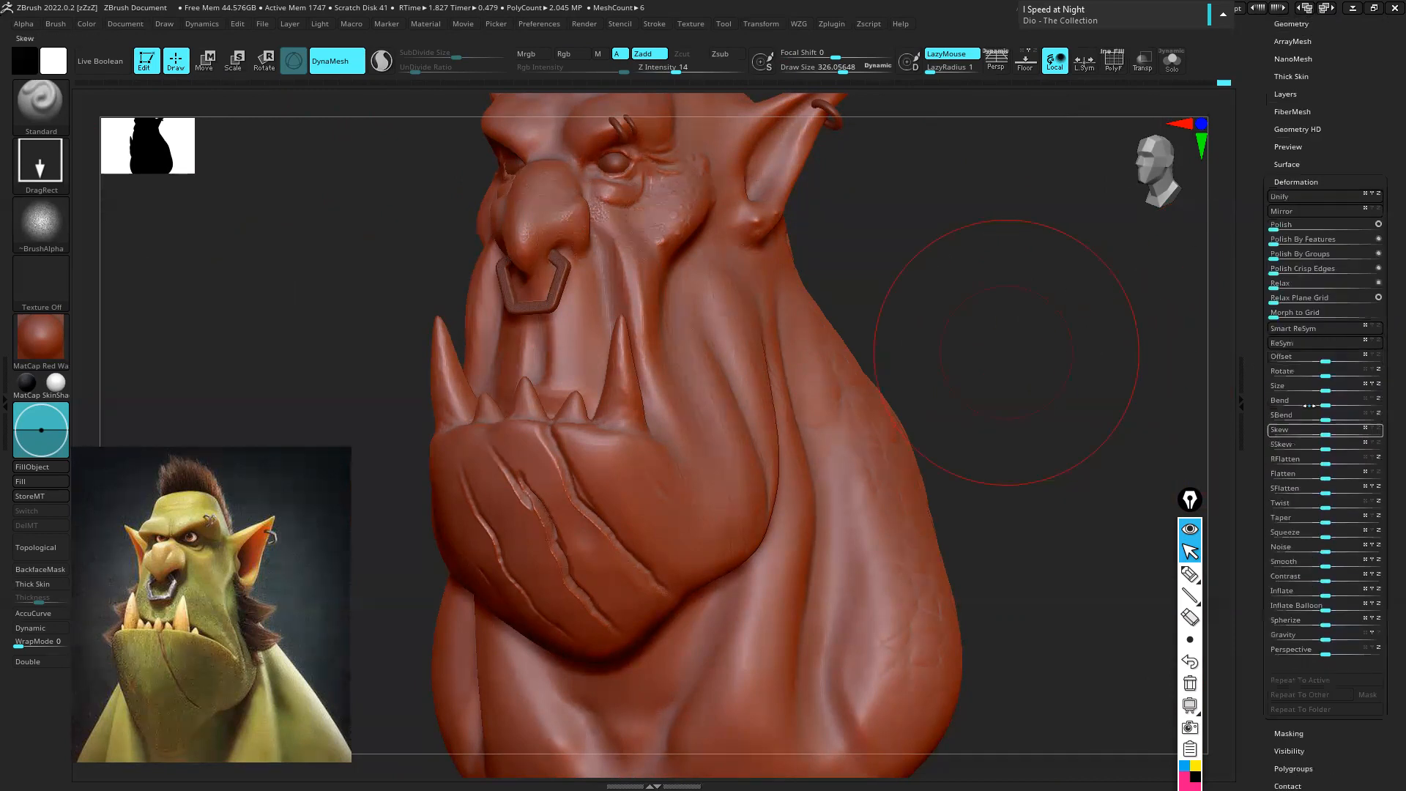
{"action": "left_click", "coordinate": [1293, 214]}
{"action": "left_click", "coordinate": [1283, 216]}
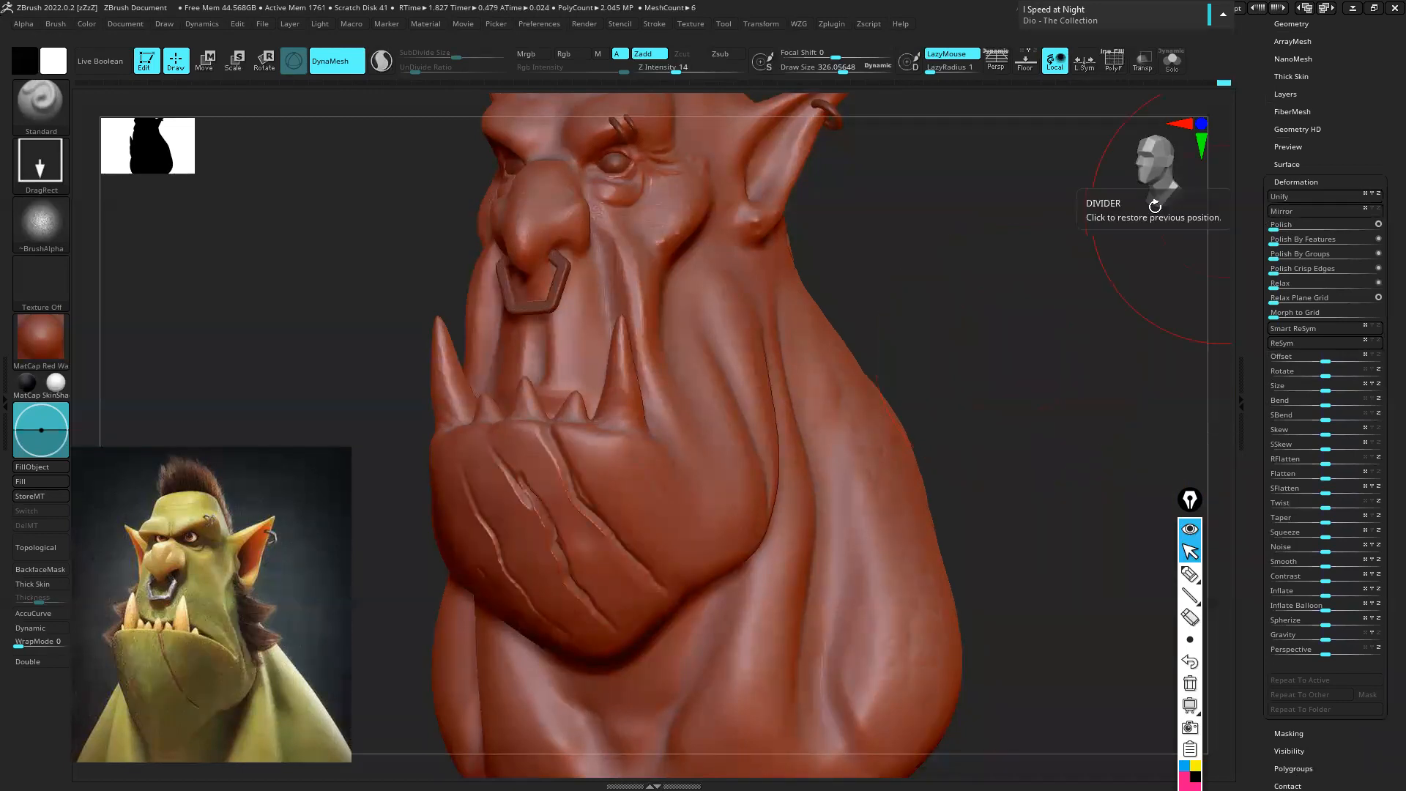
{"action": "left_click", "coordinate": [41, 223]}
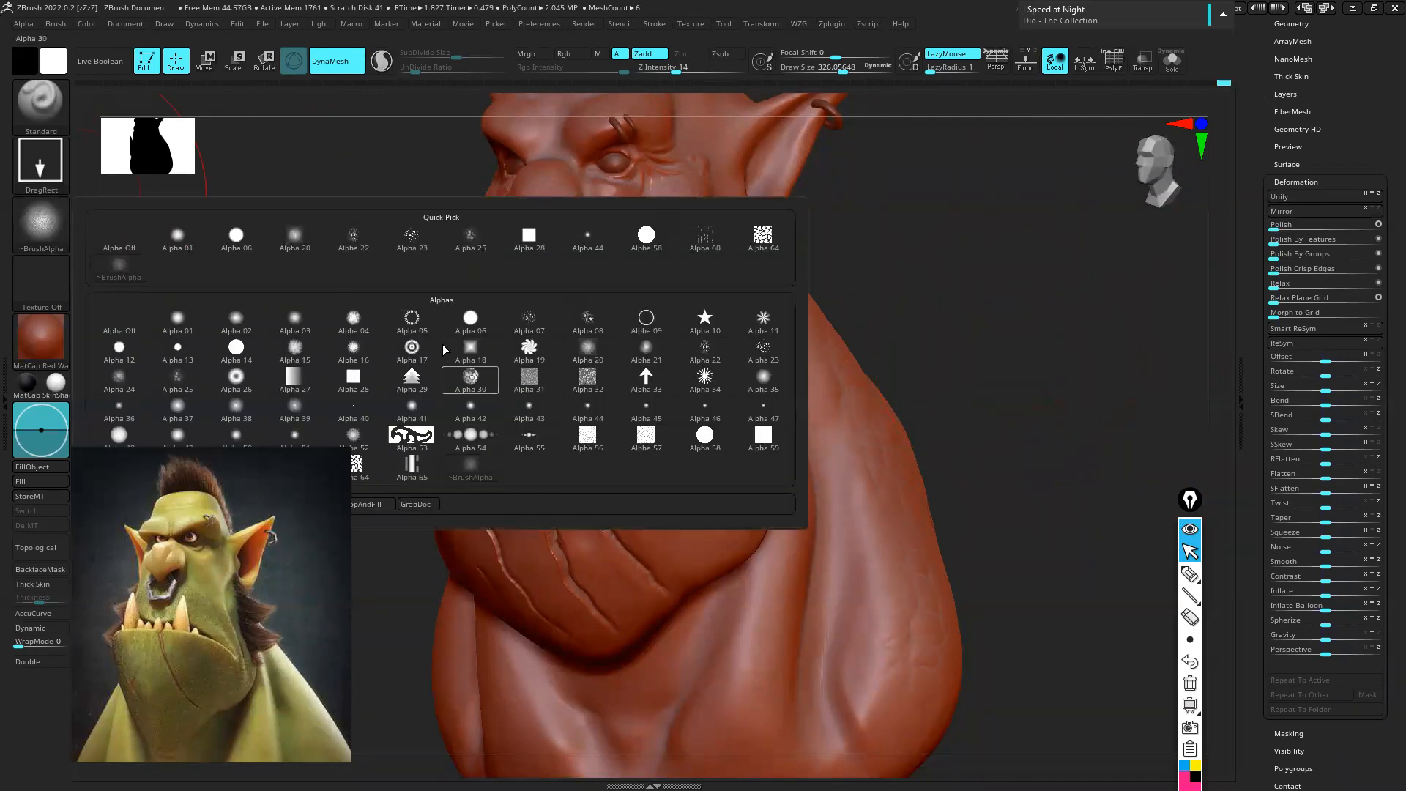
{"action": "mouse_move", "coordinate": [613, 378]}
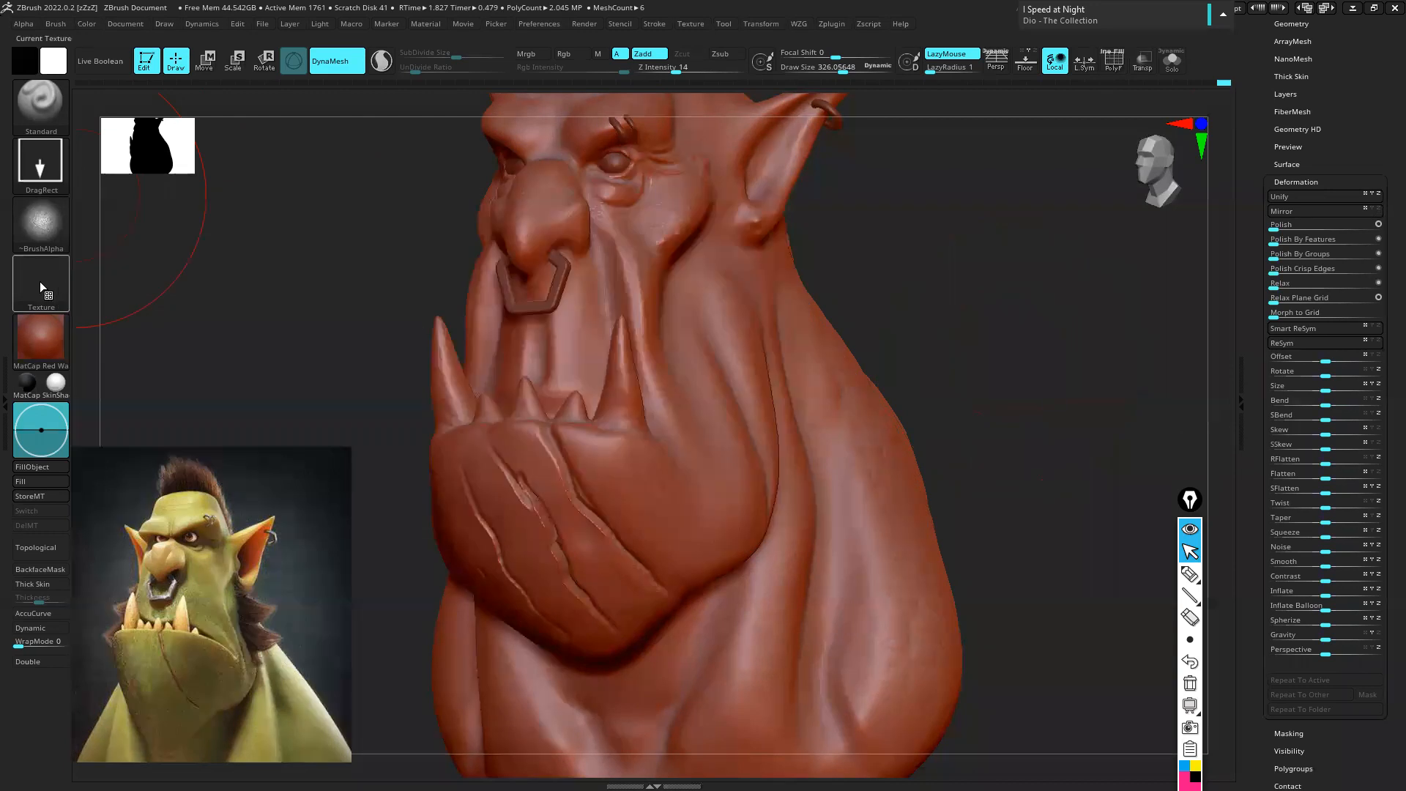
{"action": "left_click", "coordinate": [41, 282]}
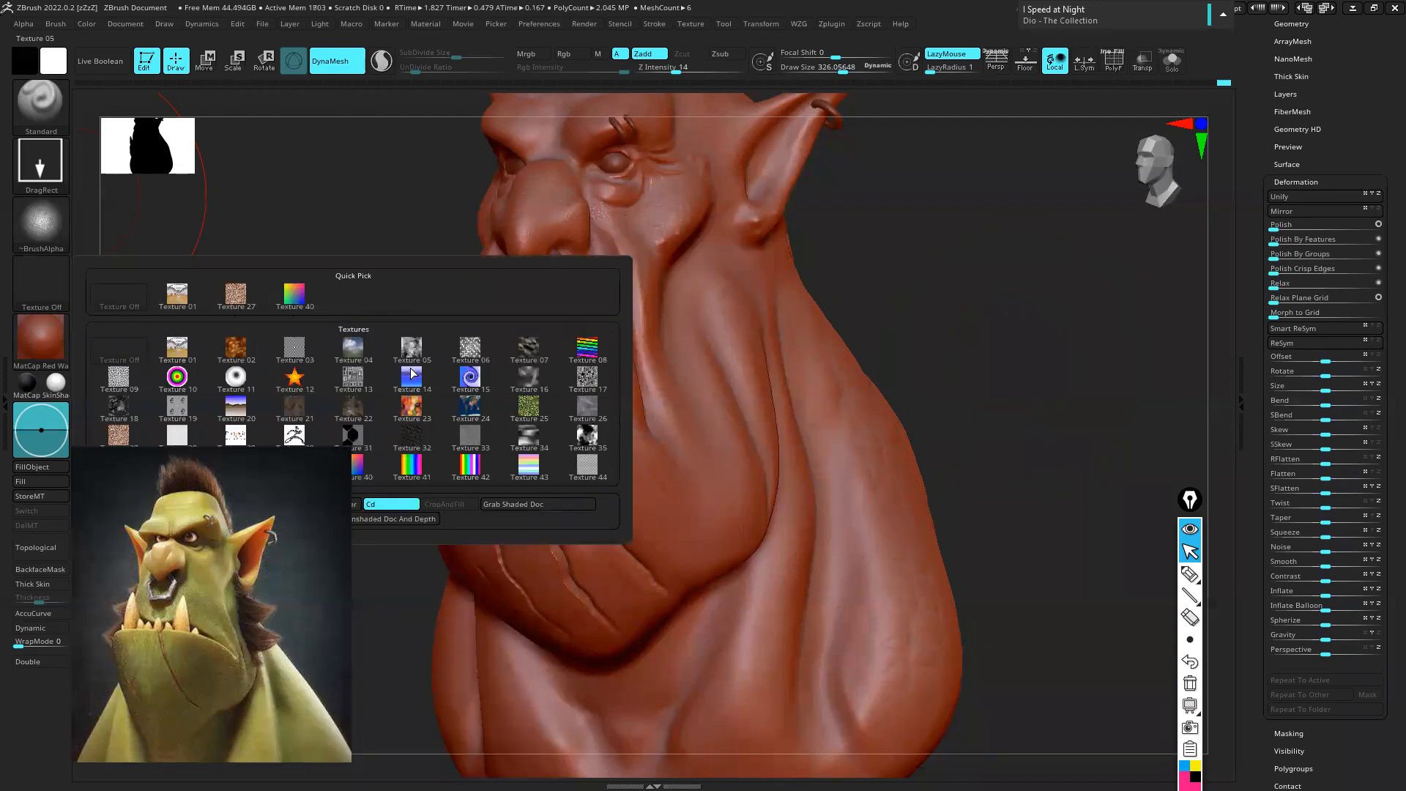
{"action": "left_click", "coordinate": [106, 346]}
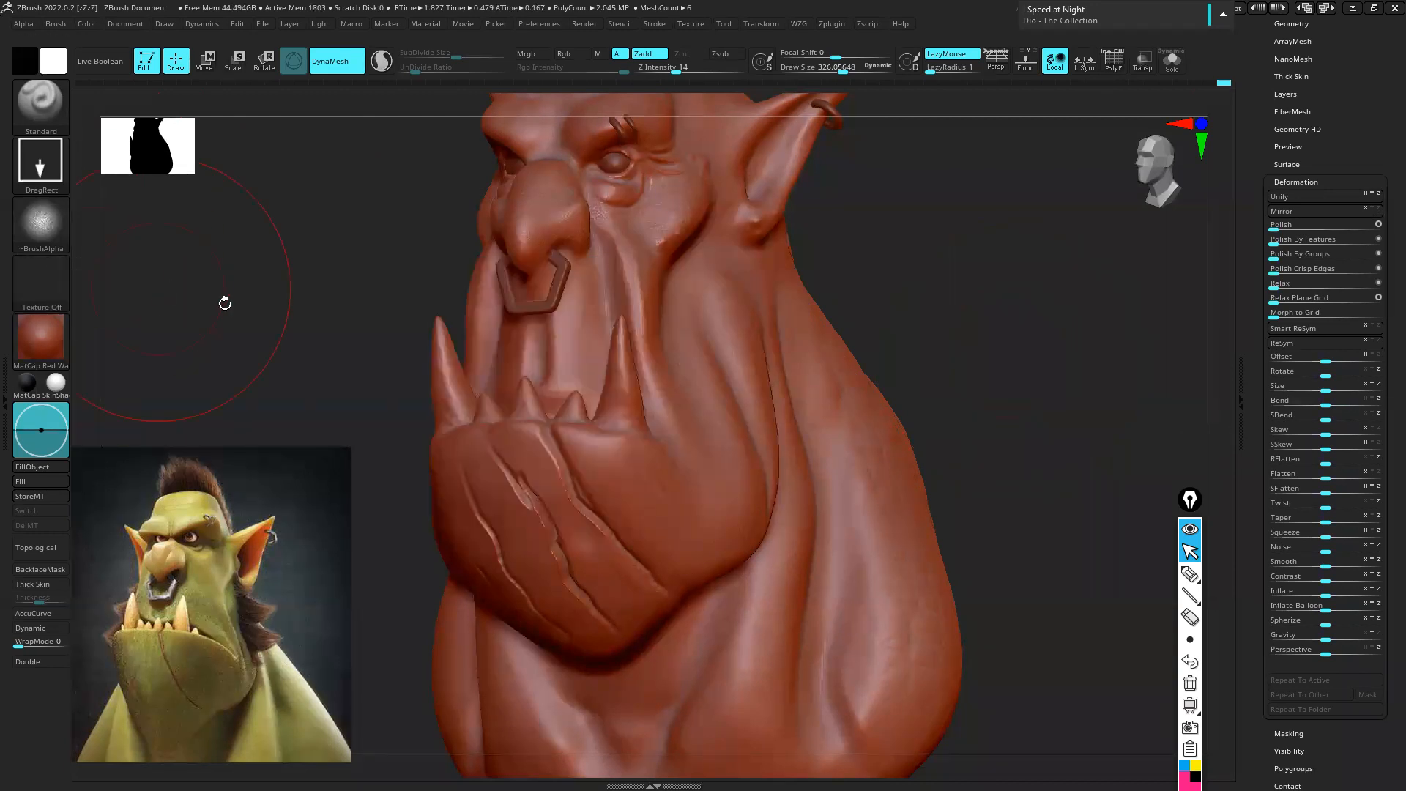
Import the reference image a2.jpg from the Referencias folder as a texture
{"action": "left_click", "coordinate": [57, 284]}
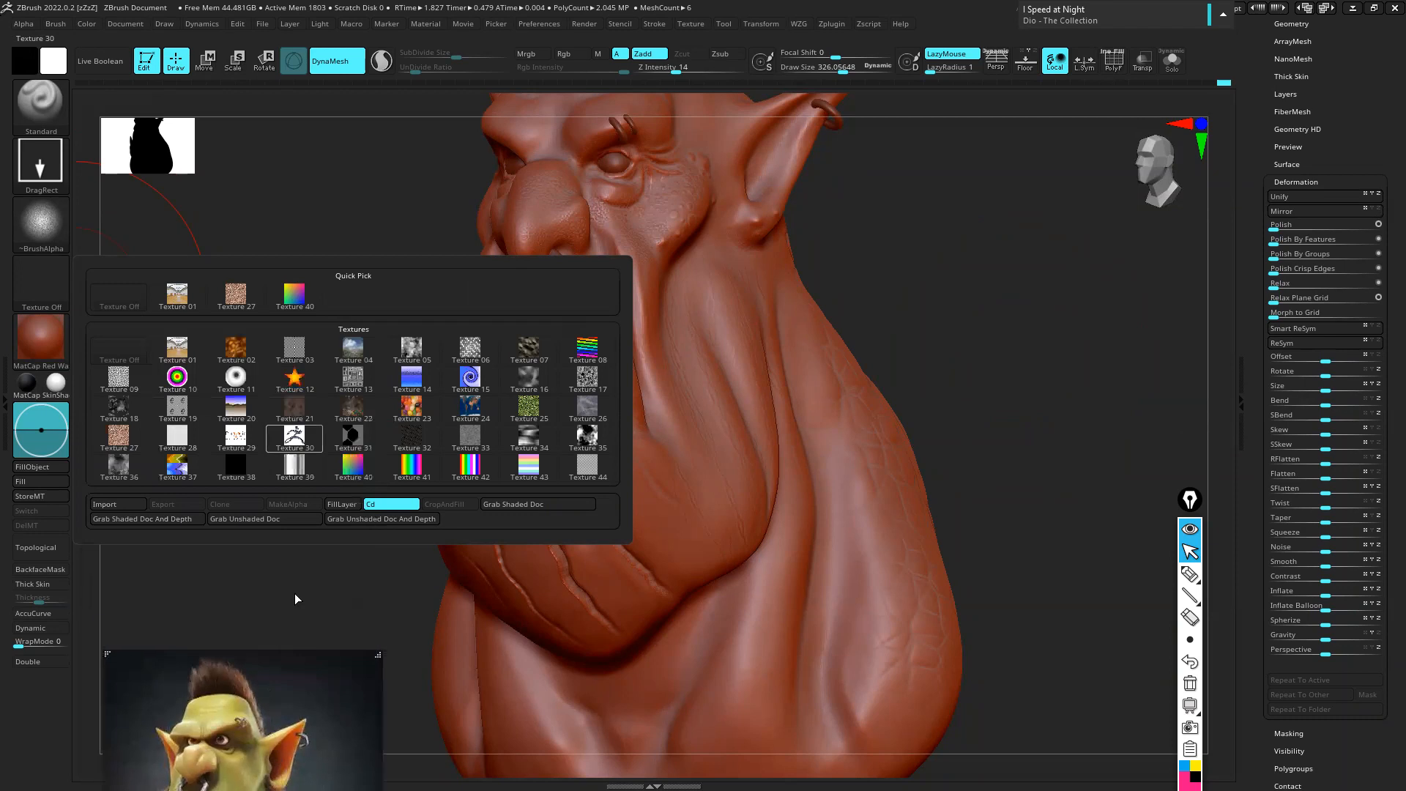
{"action": "left_click", "coordinate": [52, 274]}
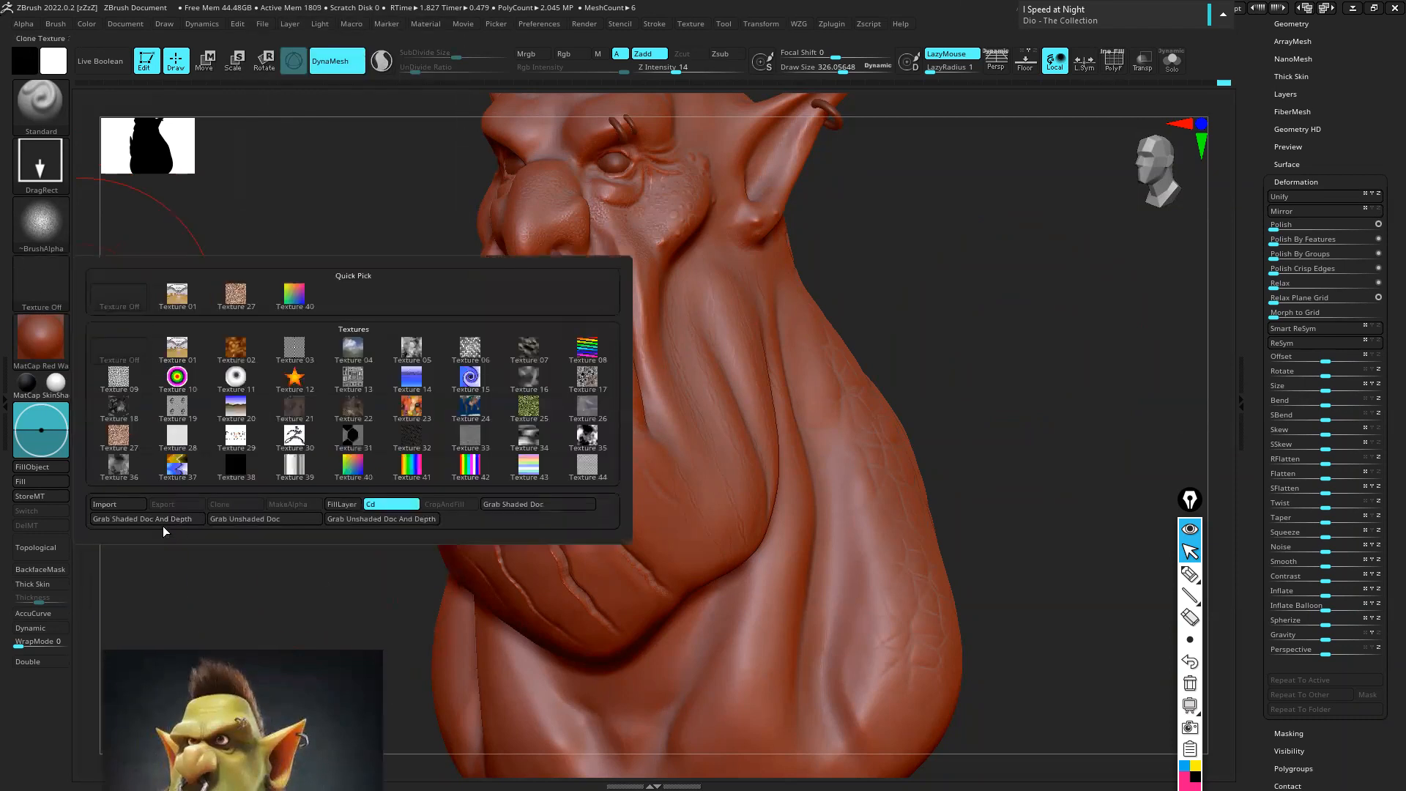
{"action": "left_click", "coordinate": [126, 502]}
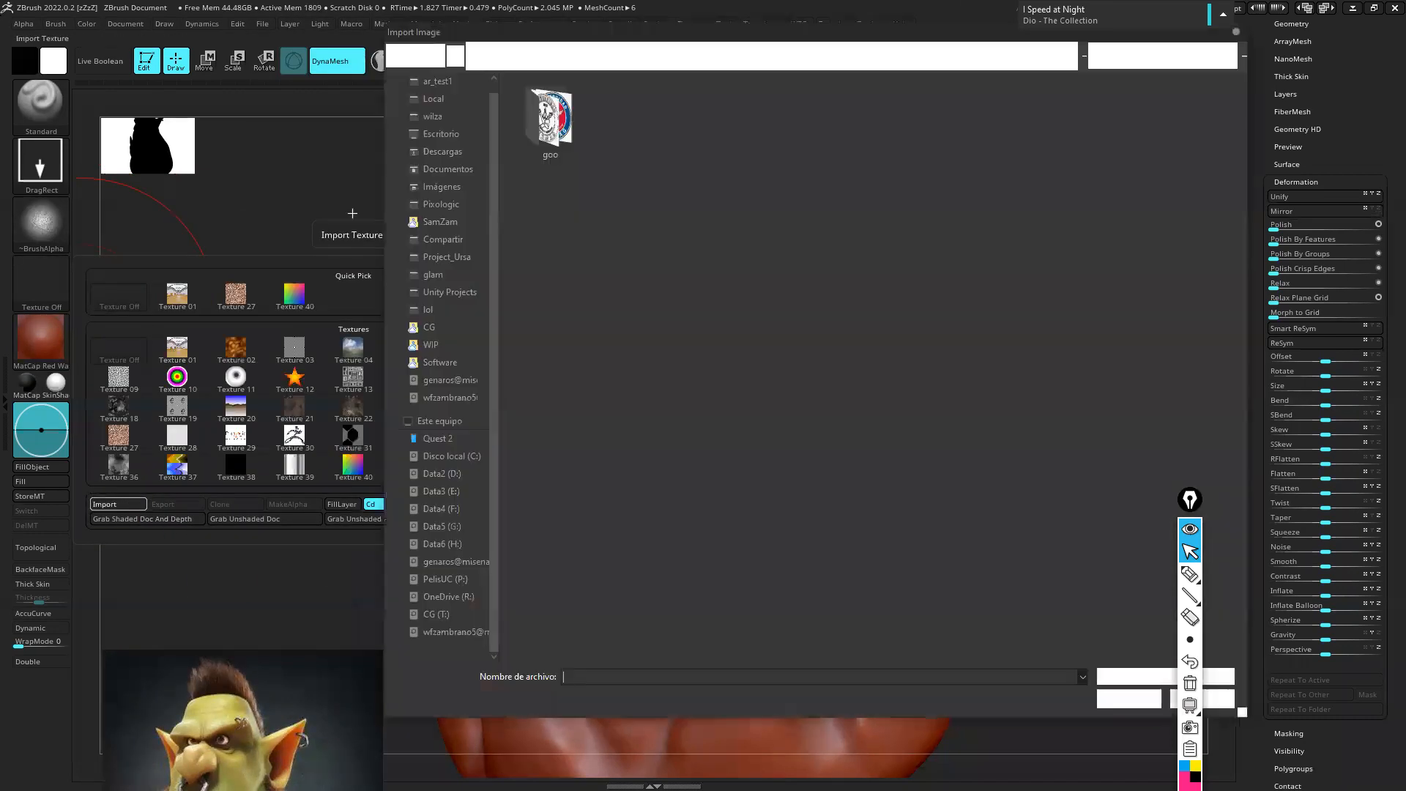
{"action": "double_click", "coordinate": [551, 121]}
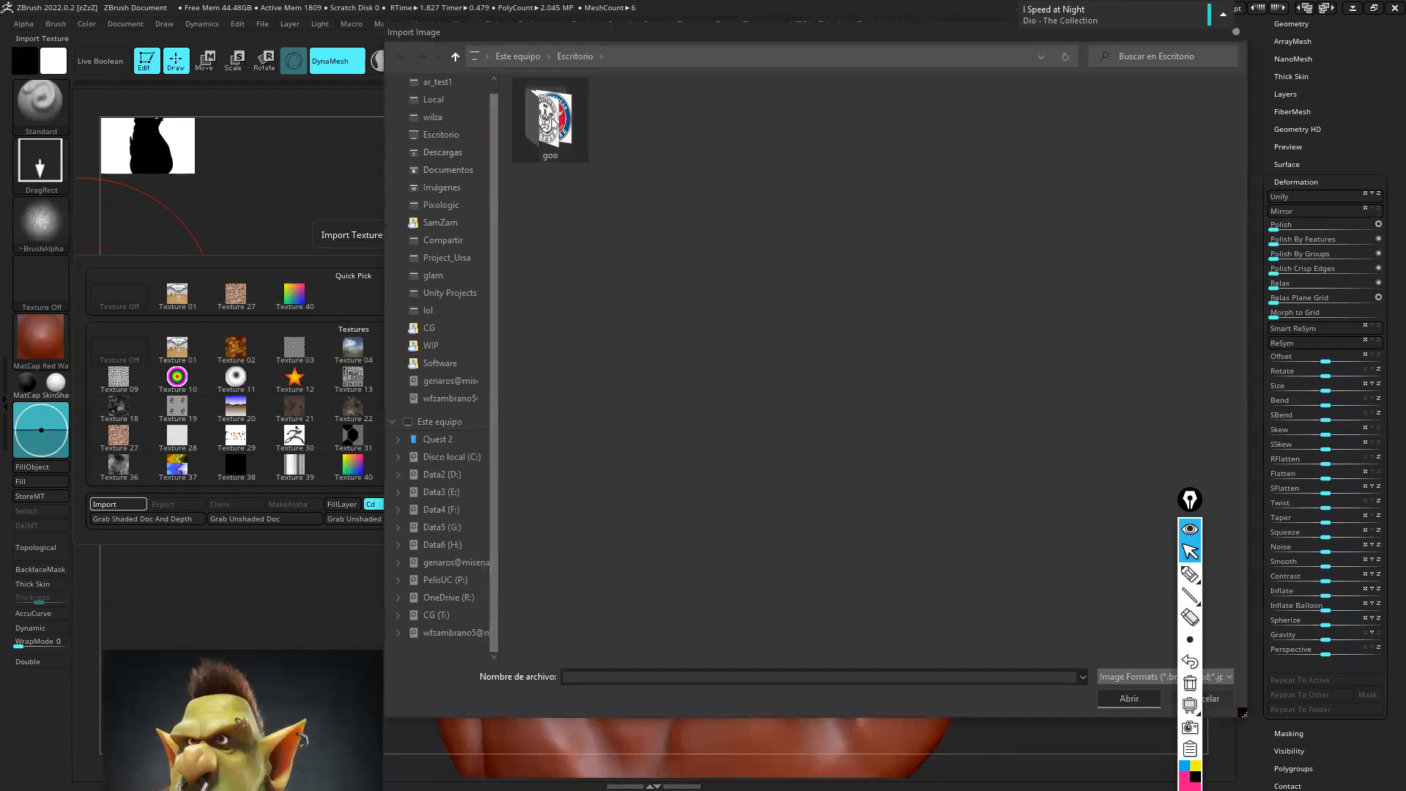
{"action": "double_click", "coordinate": [587, 120]}
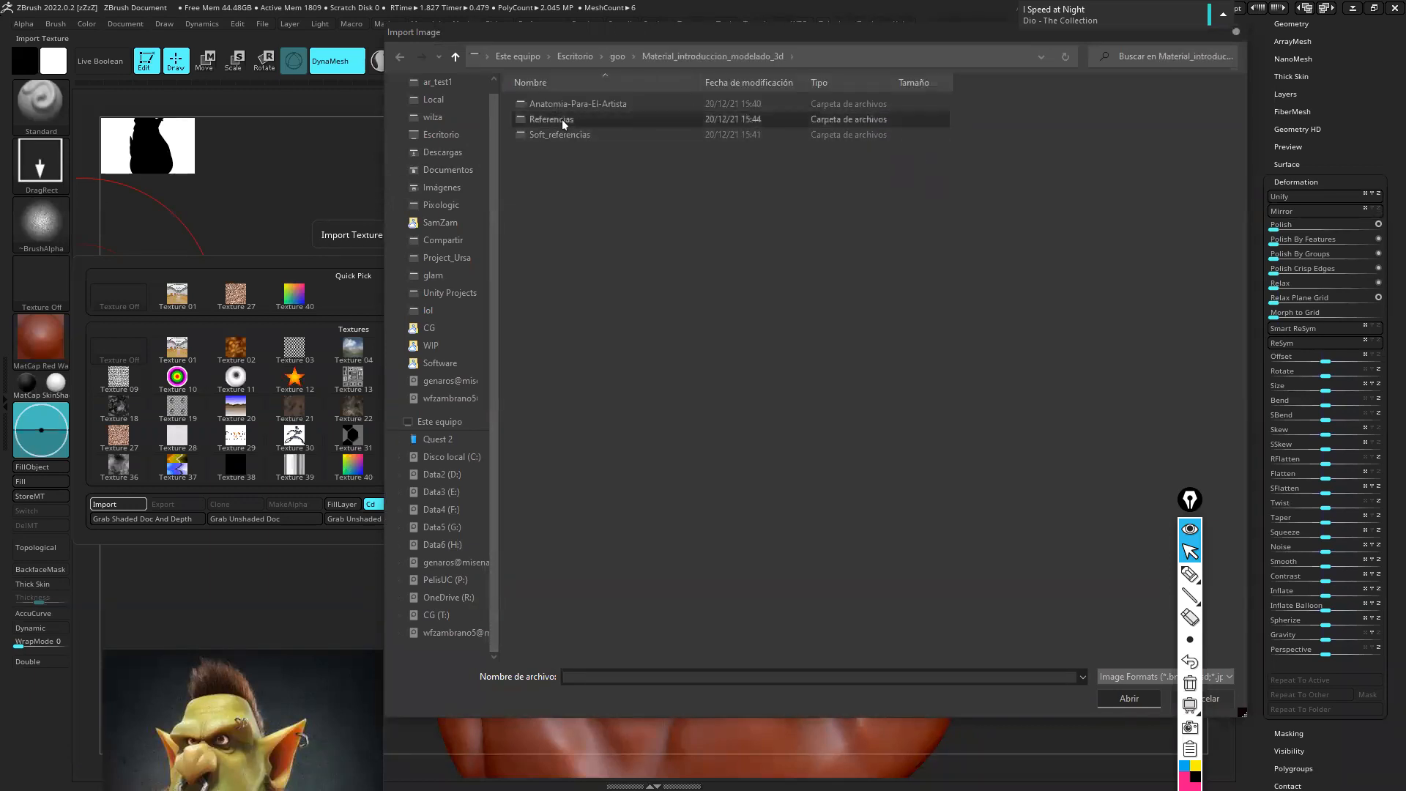
{"action": "double_click", "coordinate": [561, 120]}
{"action": "left_click", "coordinate": [711, 163]}
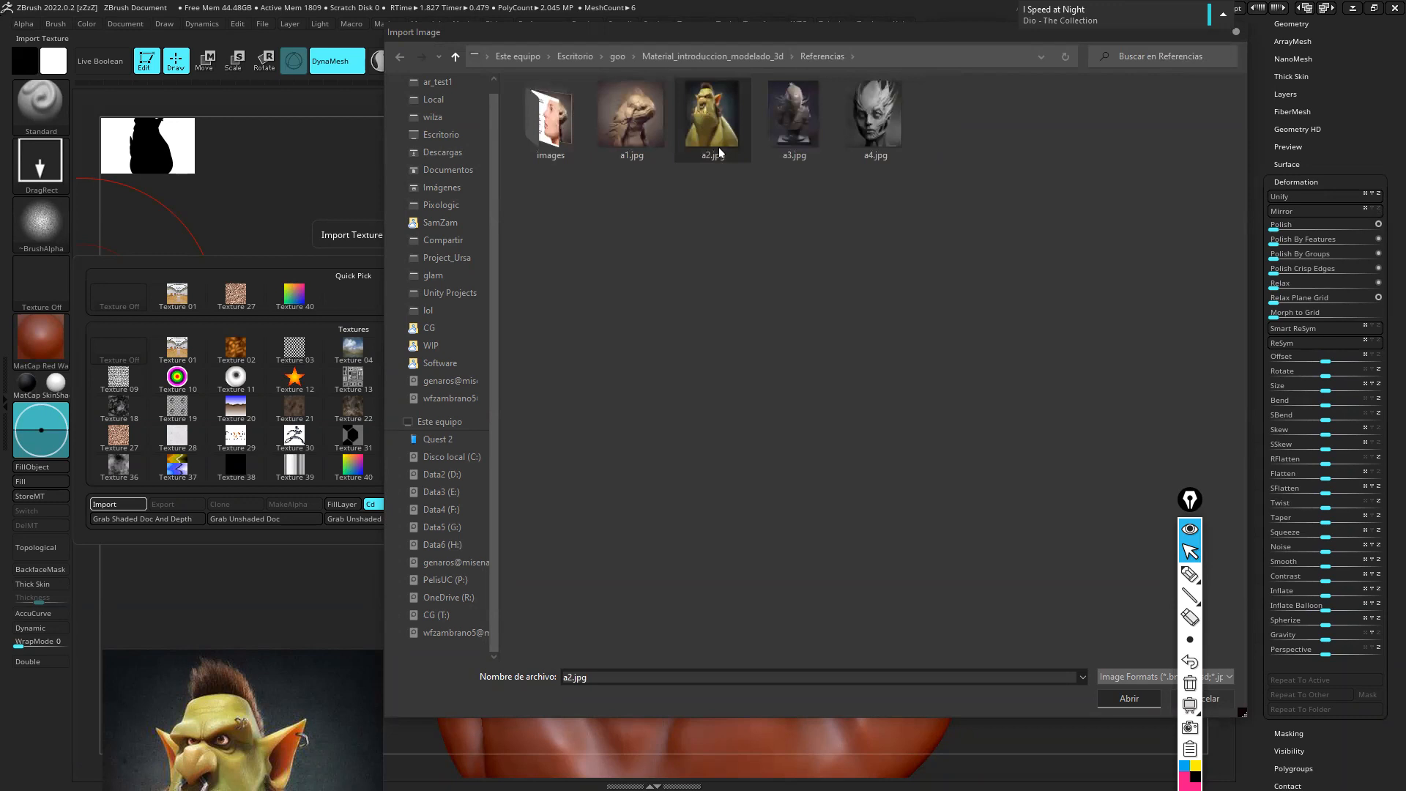
{"action": "double_click", "coordinate": [709, 132]}
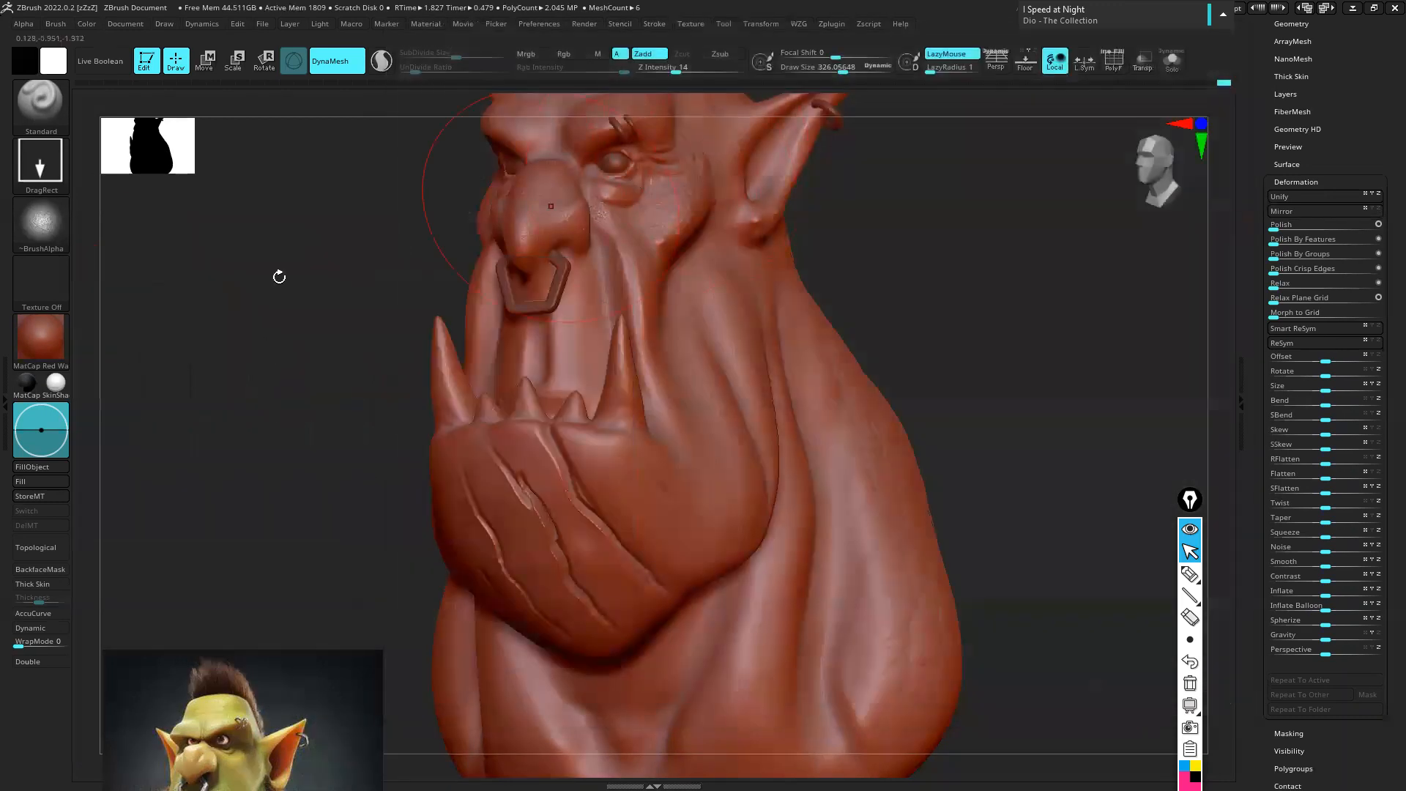
Select the imported a2 texture, convert it into an alpha, and turn the texture off
{"action": "left_click", "coordinate": [44, 286]}
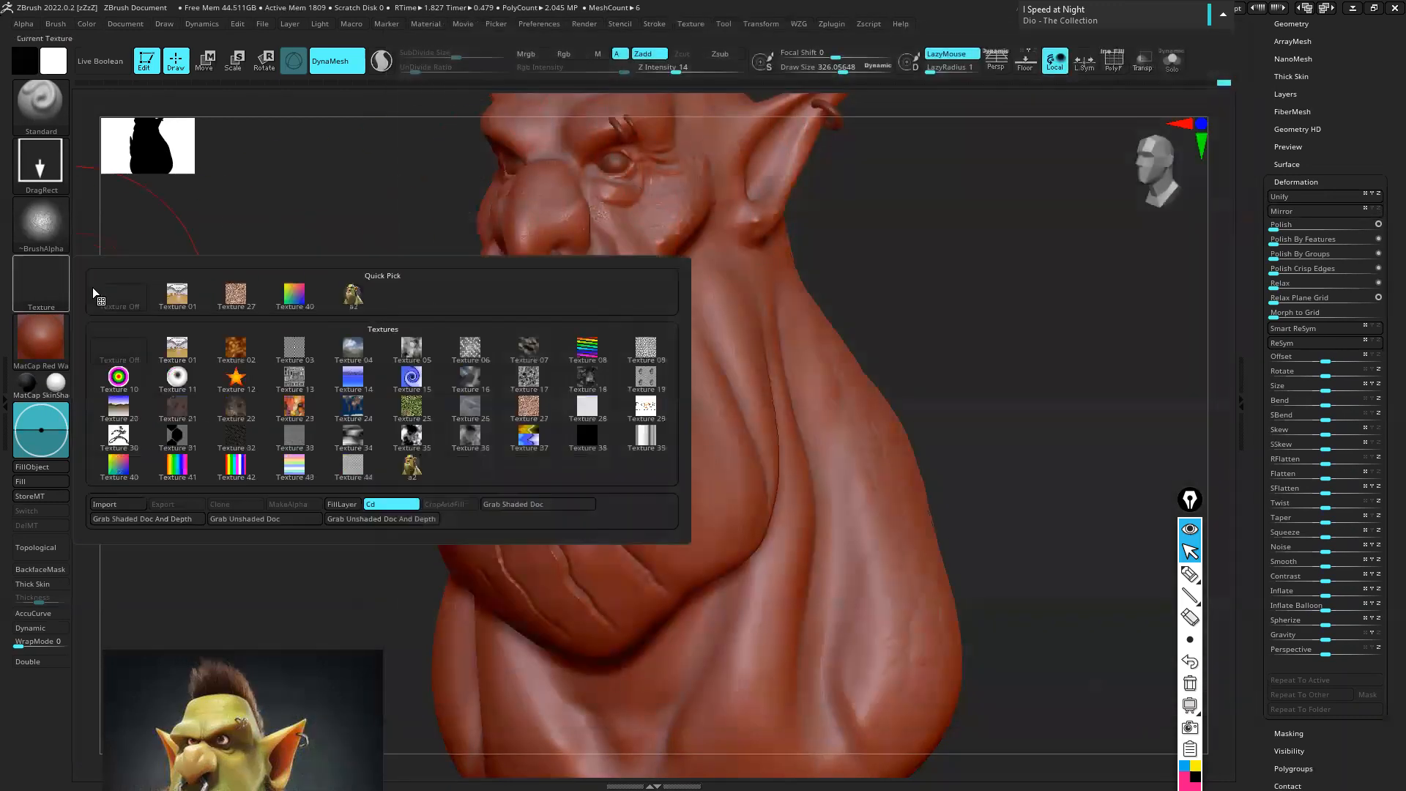
{"action": "left_click", "coordinate": [352, 299]}
{"action": "mouse_move", "coordinate": [42, 286]}
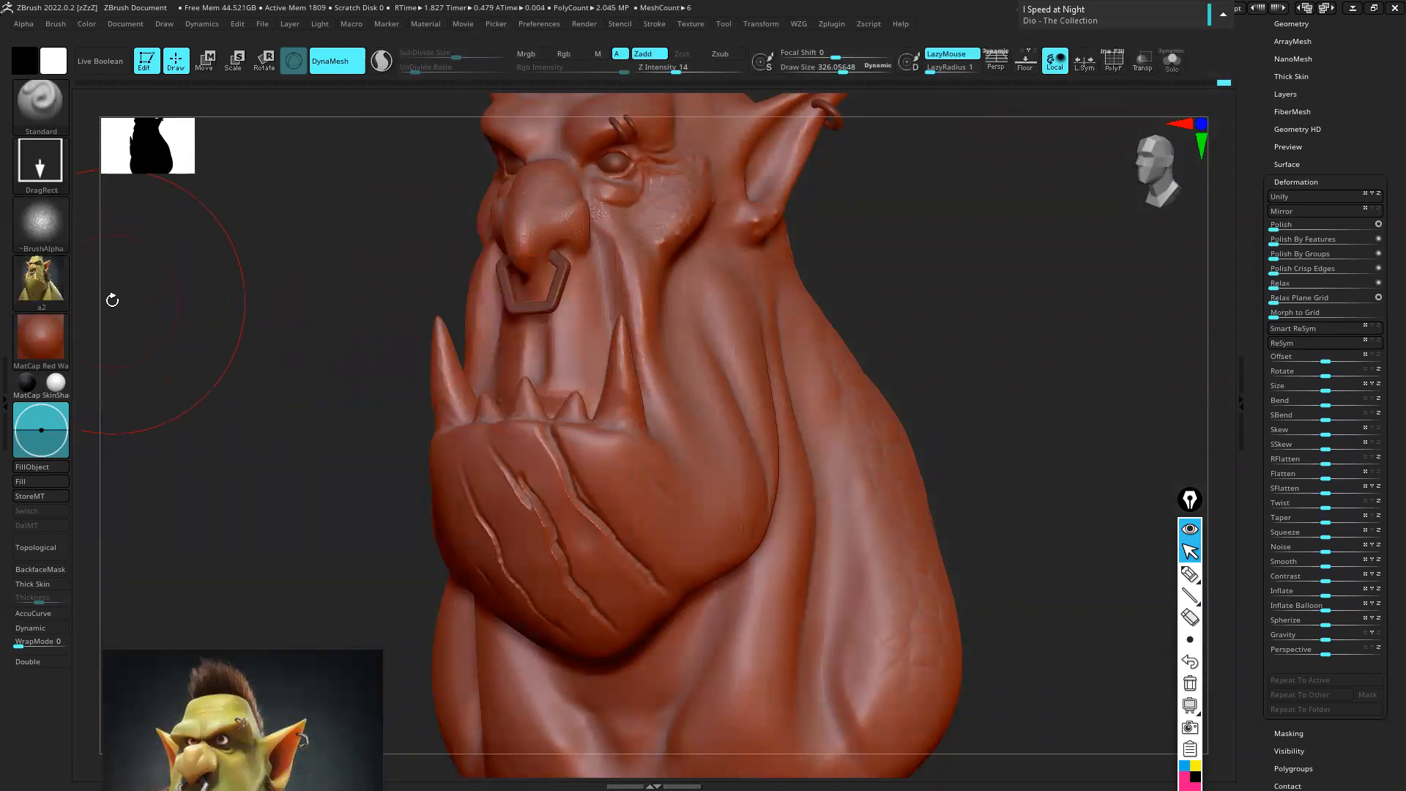
{"action": "left_click", "coordinate": [44, 285]}
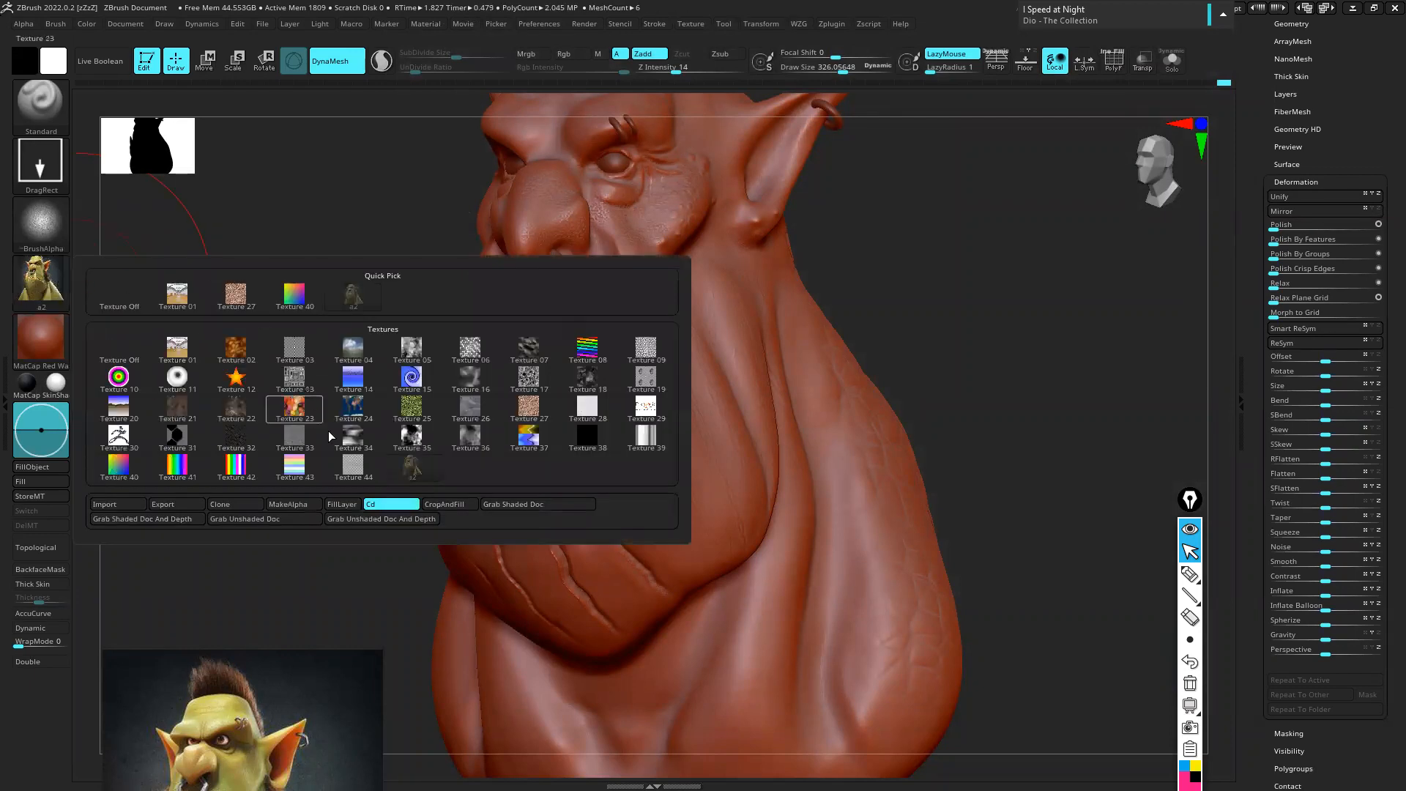
{"action": "left_click", "coordinate": [293, 506]}
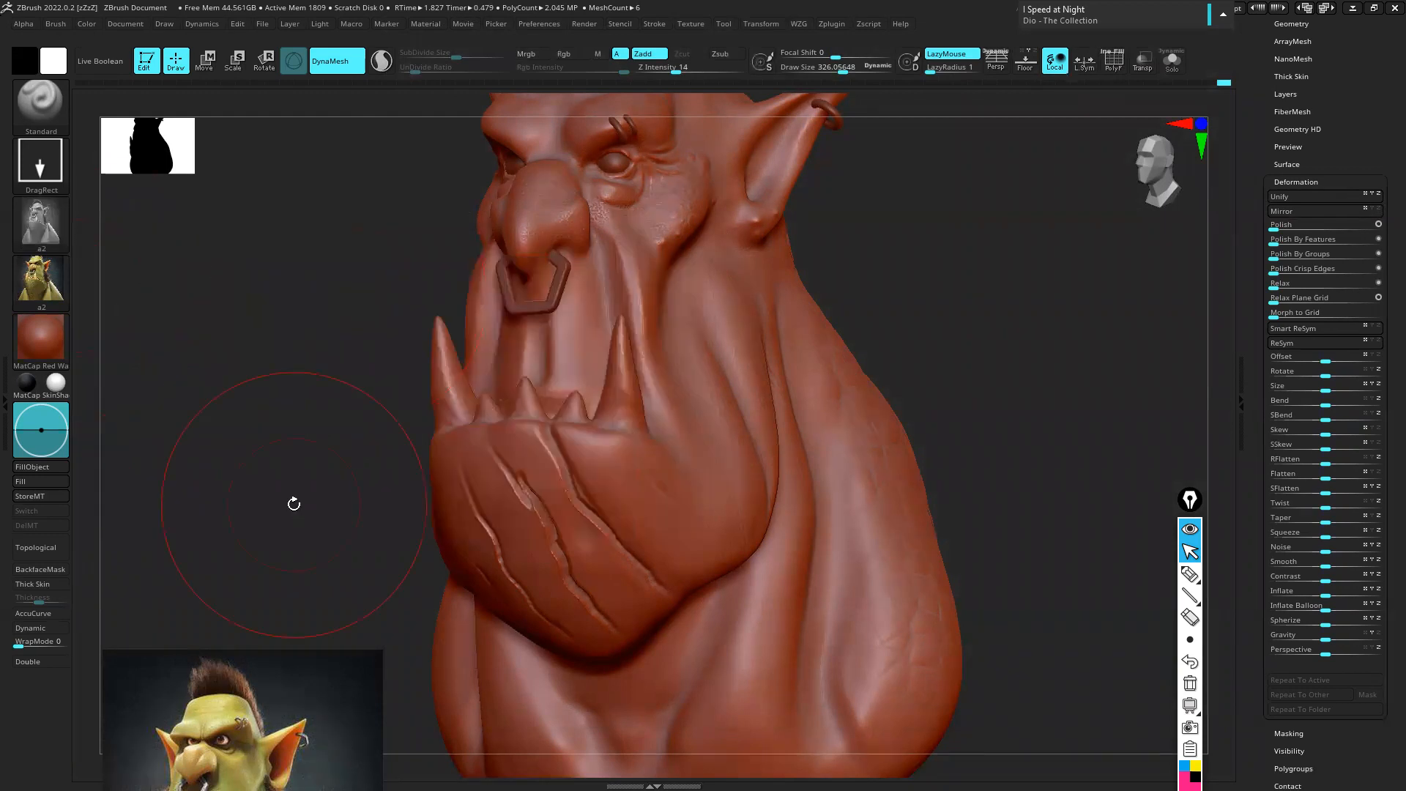
{"action": "left_click", "coordinate": [41, 284]}
{"action": "left_click", "coordinate": [131, 299]}
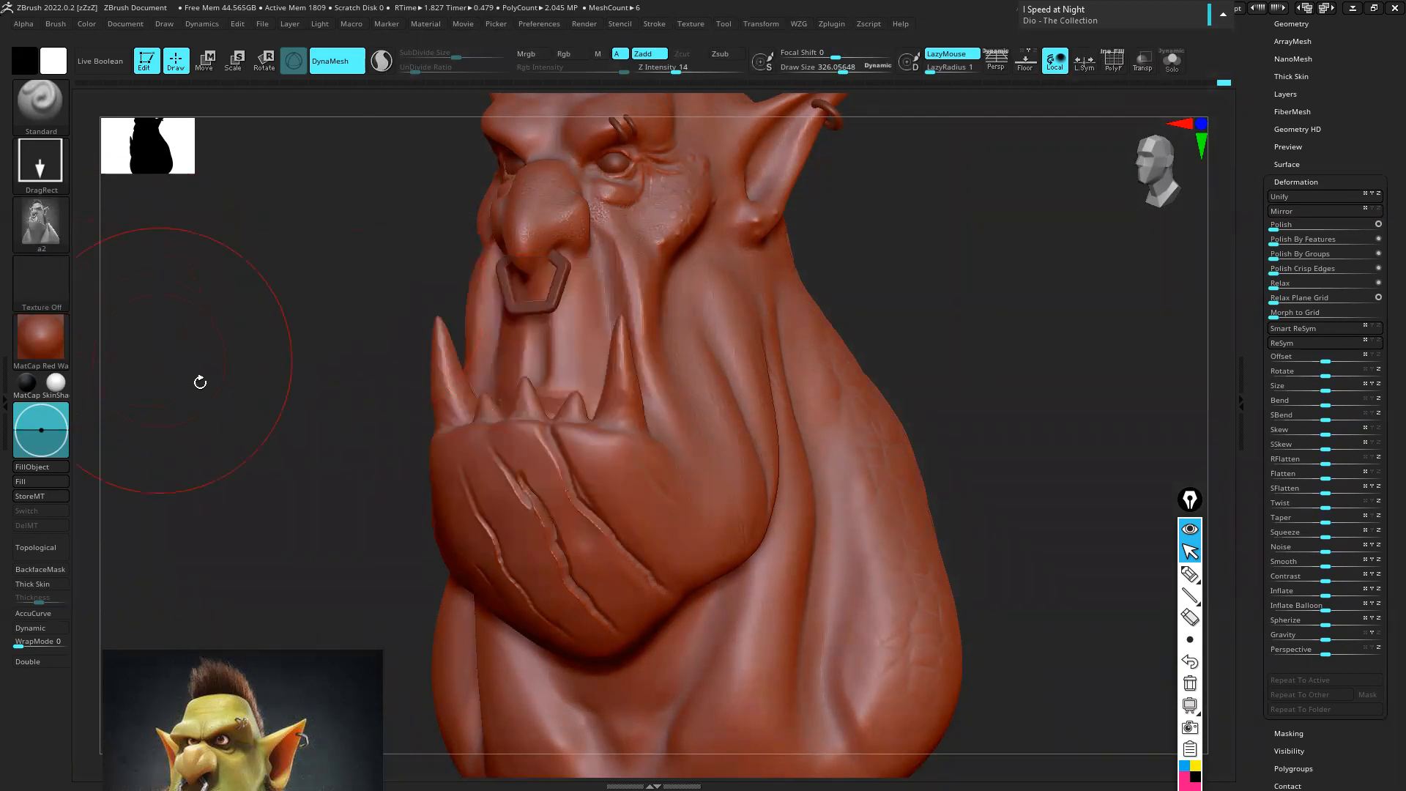
Try stamping the a2 alpha on the orc's back with the Z Intensity raised to 34
{"action": "mouse_move", "coordinate": [757, 342]}
{"action": "right_mouse_down"}
{"action": "mouse_move", "coordinate": [666, 336]}
{"action": "mouse_move", "coordinate": [686, 496]}
{"action": "mouse_move", "coordinate": [478, 384]}
{"action": "right_mouse_up"}
{"action": "right_click_drag", "start_coordinate": [609, 567], "coordinate": [536, 413]}
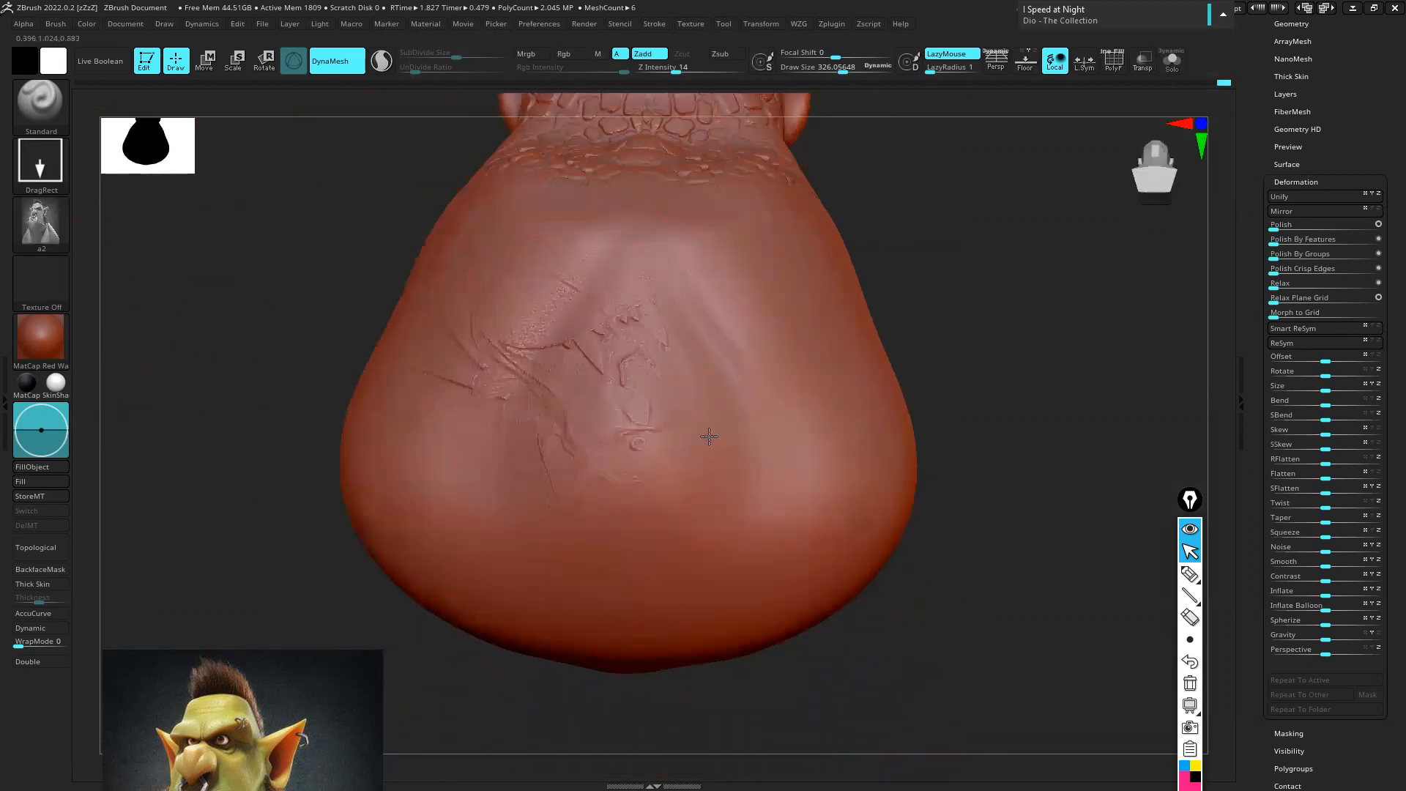
{"action": "left_click", "coordinate": [697, 81]}
{"action": "left_click", "coordinate": [698, 76]}
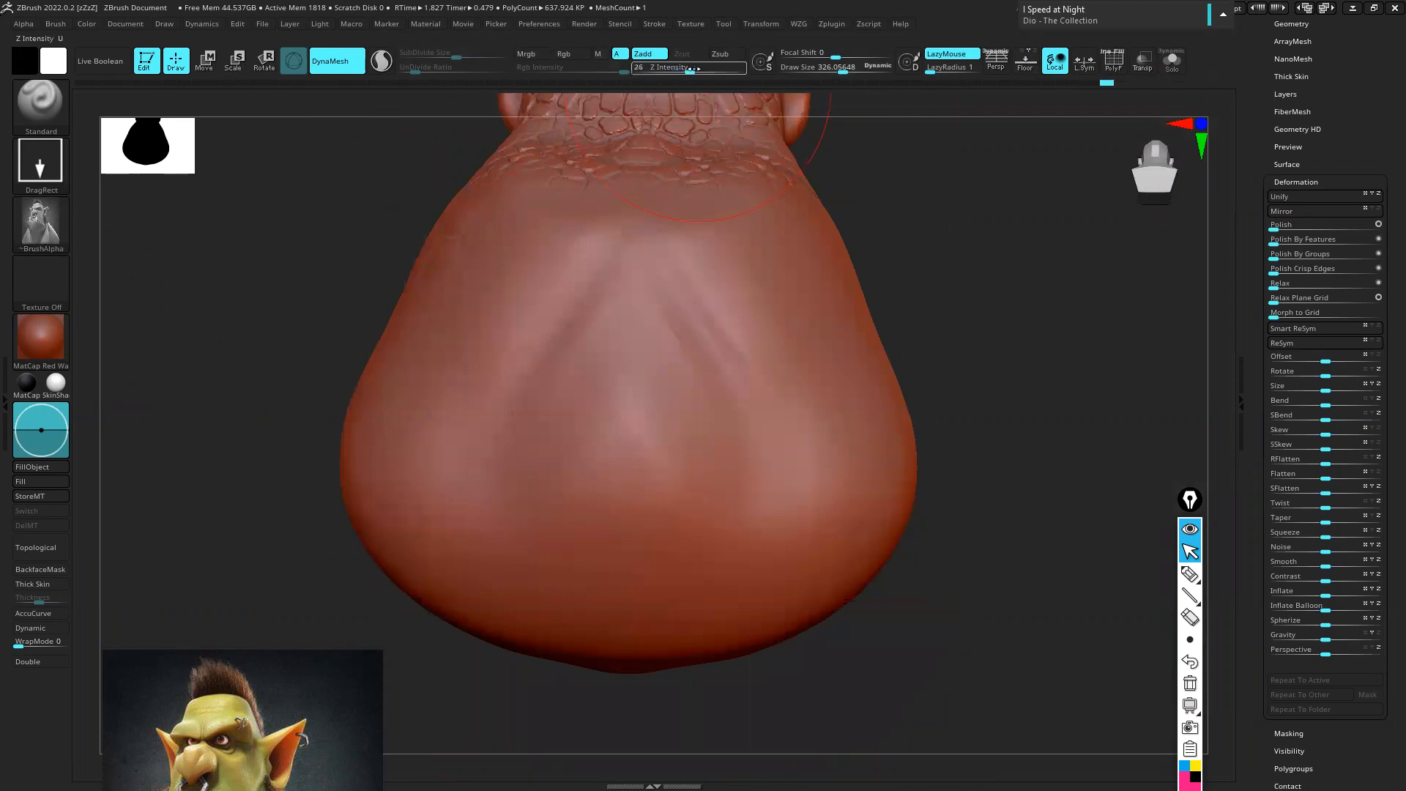
{"action": "left_click_drag", "start_coordinate": [613, 357], "coordinate": [633, 413]}
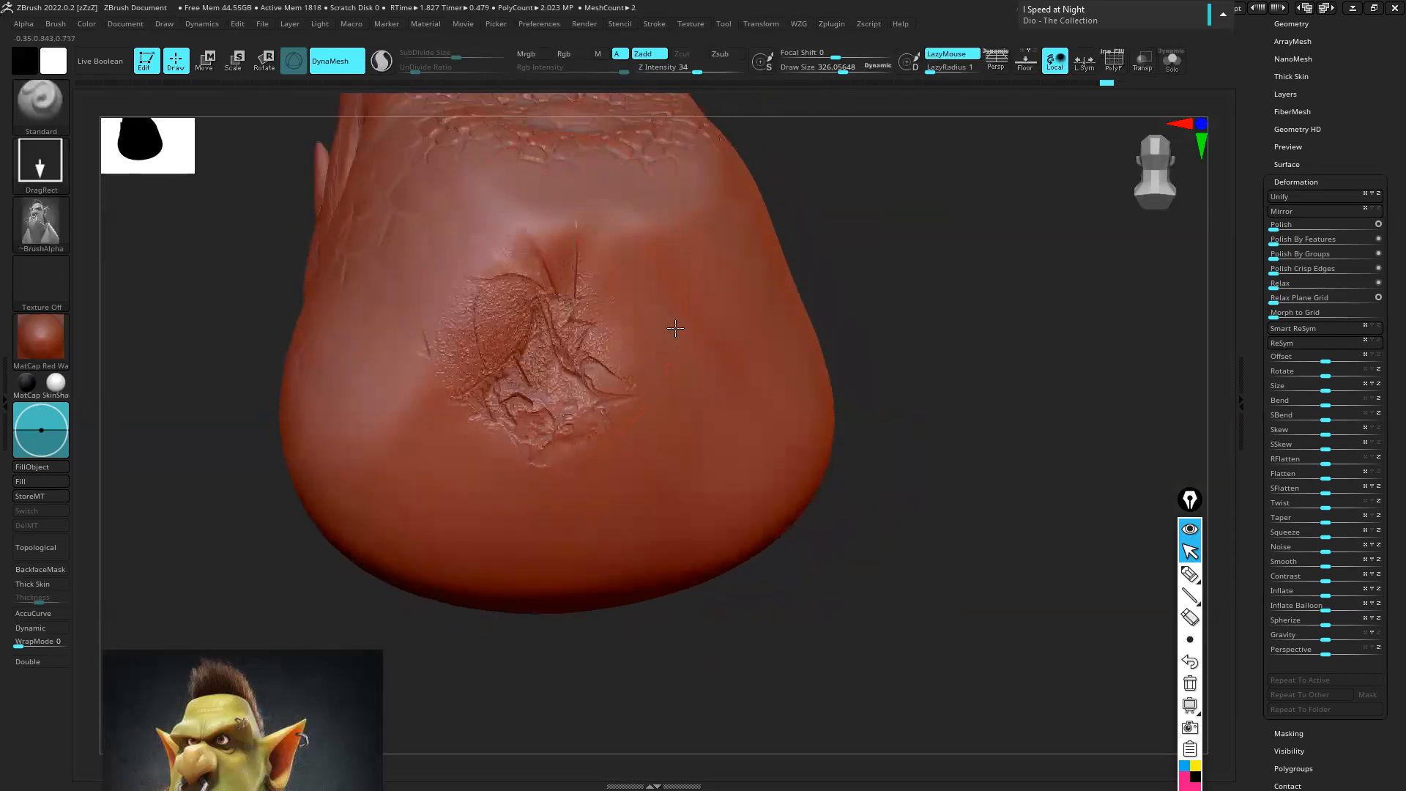
{"action": "left_click_drag", "start_coordinate": [676, 328], "coordinate": [511, 173]}
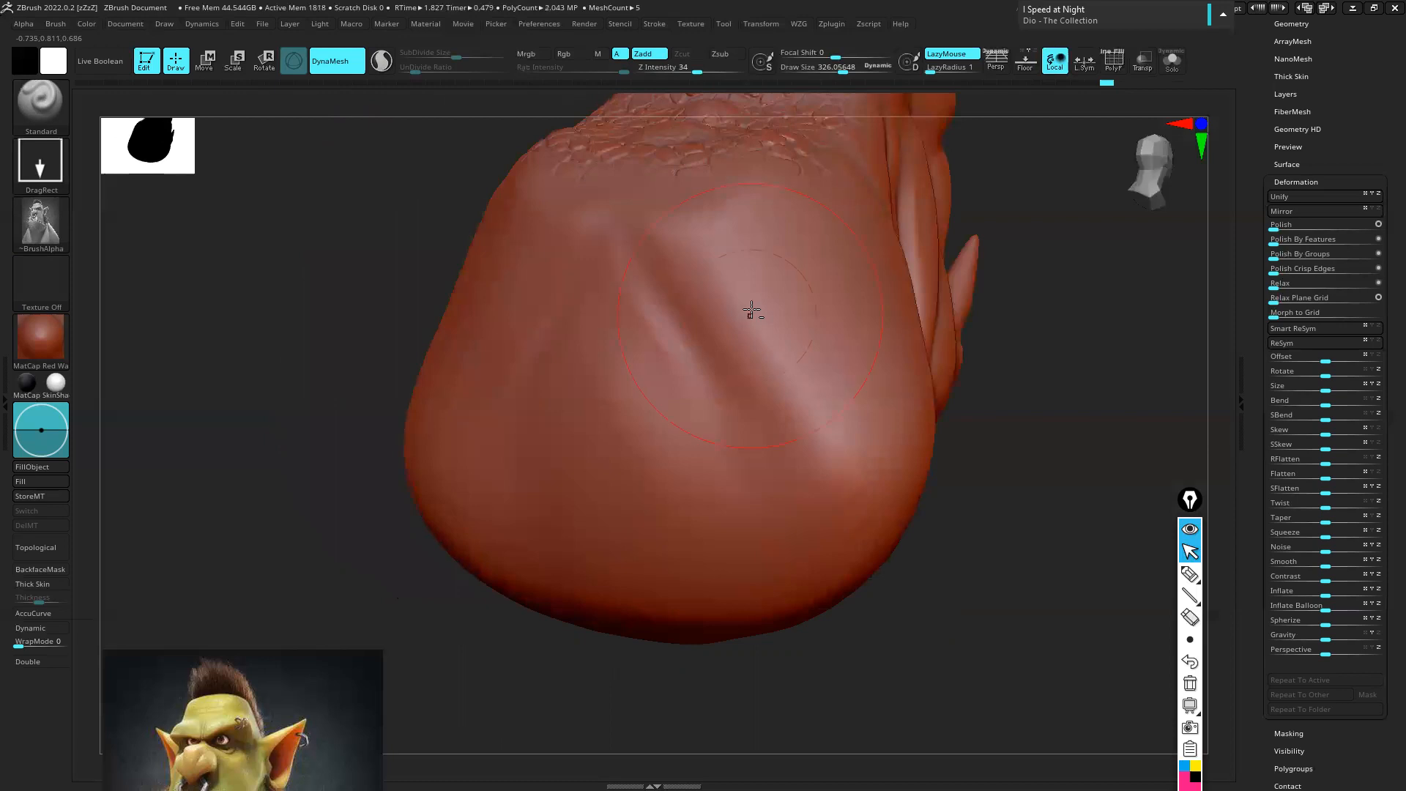
{"action": "left_click_drag", "start_coordinate": [753, 312], "coordinate": [780, 256]}
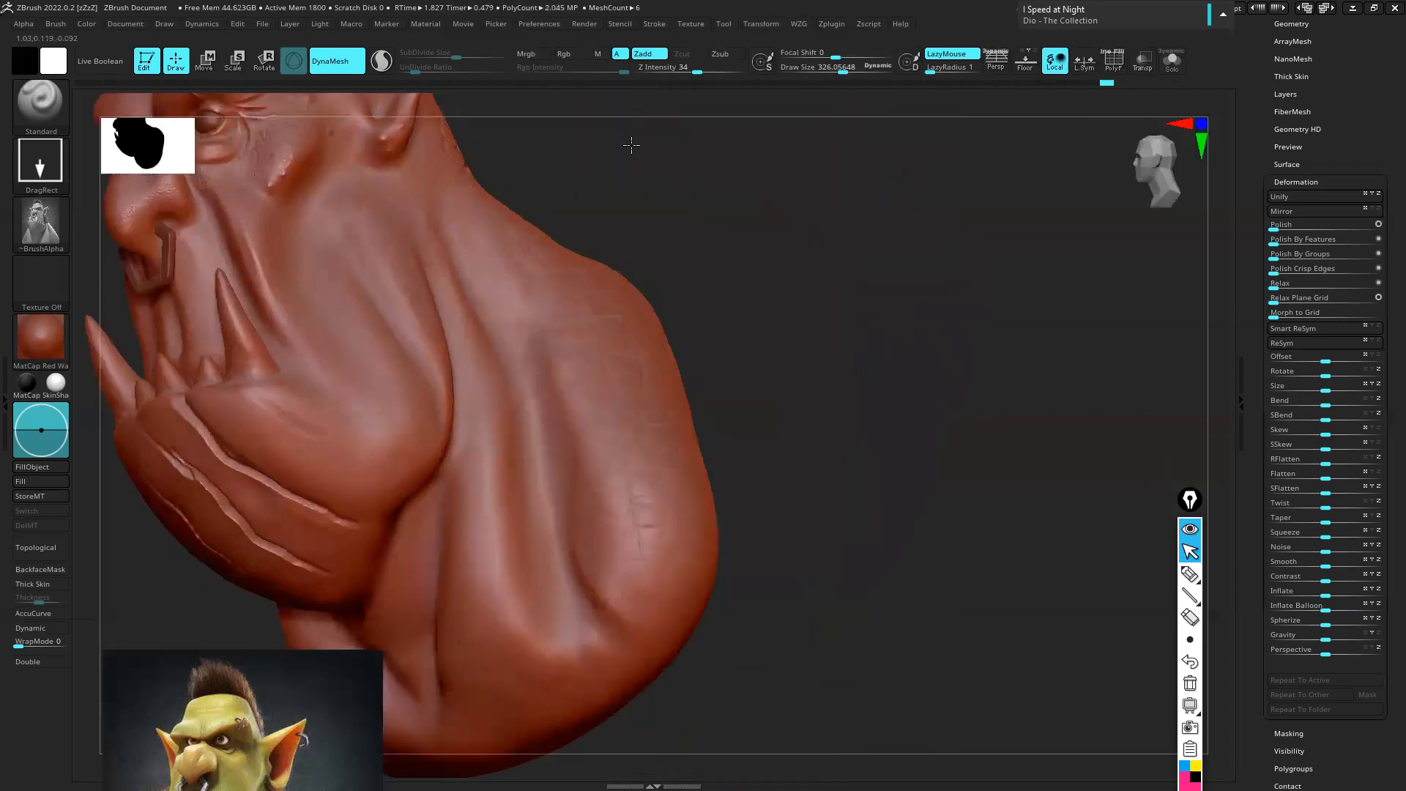
Lower the Z Intensity to 13 and stamp fine skin wrinkles with the a2 alpha over the folds along the side of the neck
{"action": "left_click_drag", "start_coordinate": [682, 71], "coordinate": [675, 71]}
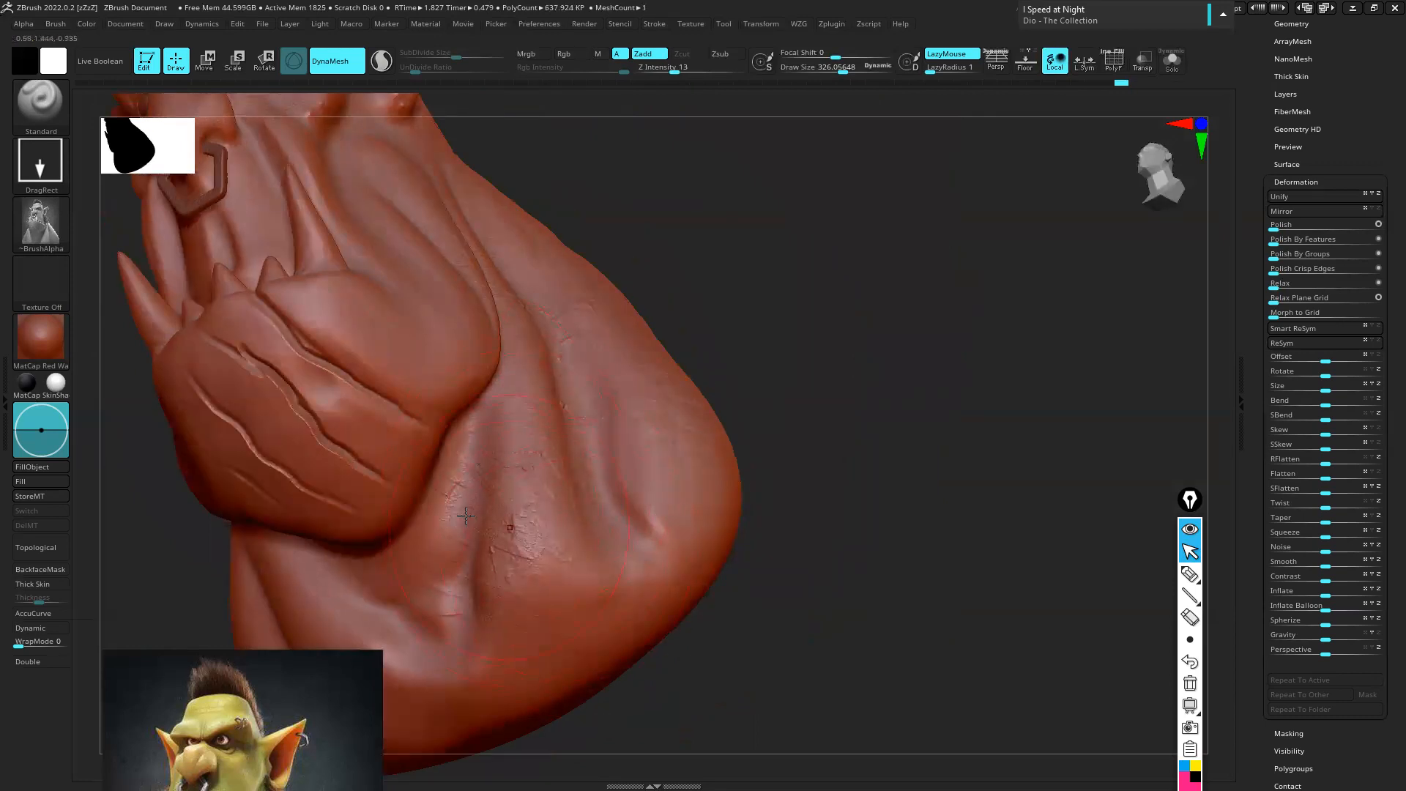
{"action": "left_click_drag", "start_coordinate": [466, 516], "coordinate": [529, 539]}
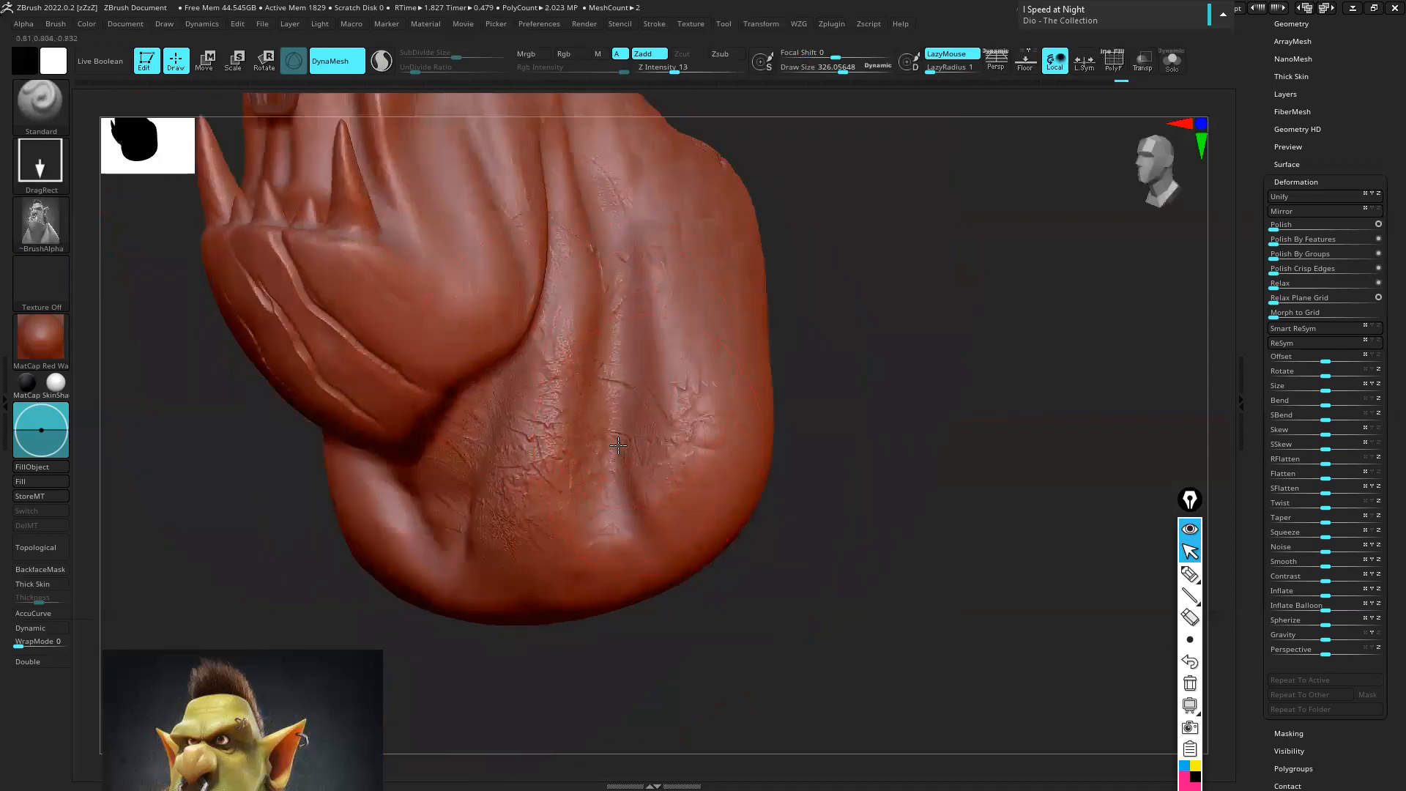
{"action": "right_click_drag", "start_coordinate": [619, 445], "coordinate": [600, 356]}
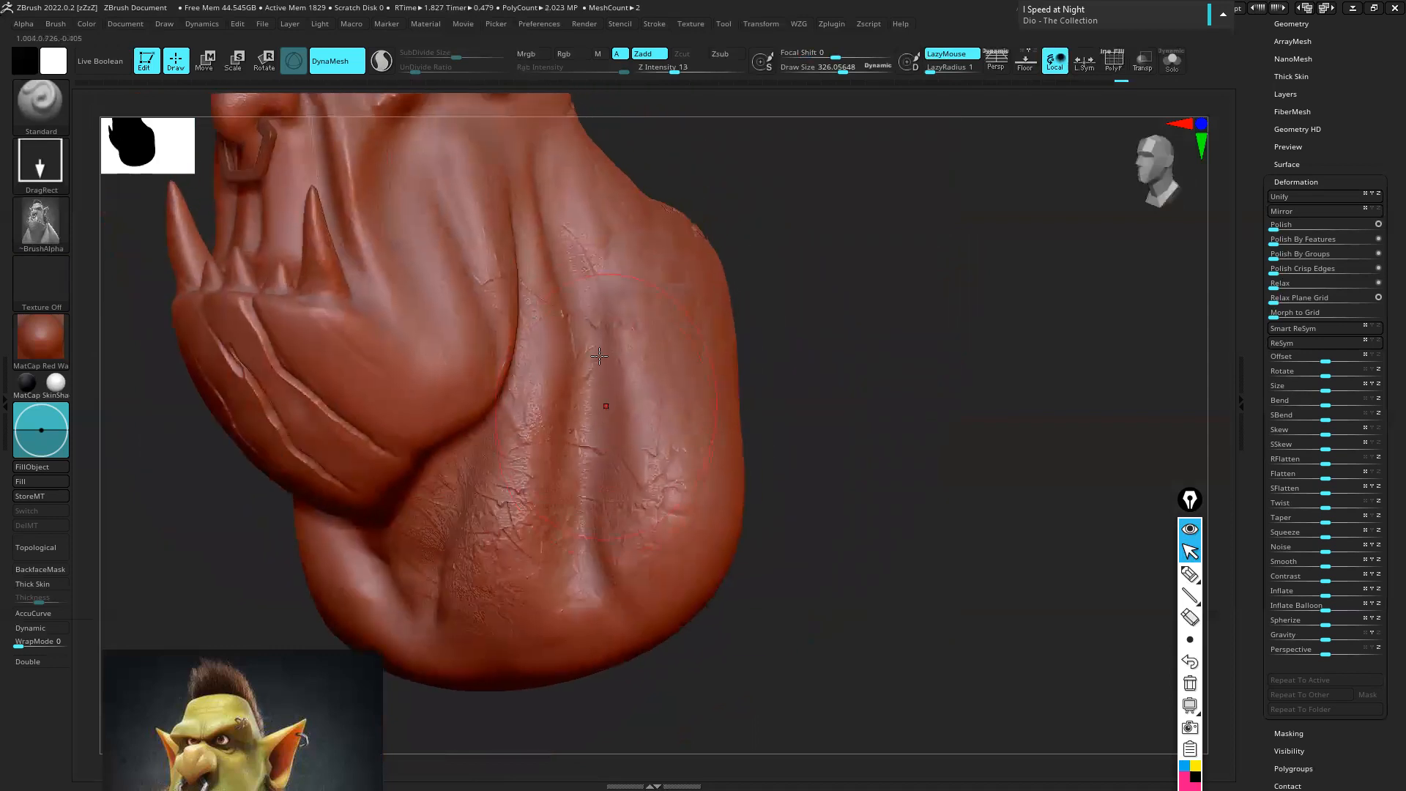
{"action": "mouse_move", "coordinate": [614, 291]}
{"action": "right_mouse_down"}
{"action": "mouse_move", "coordinate": [558, 323]}
{"action": "mouse_move", "coordinate": [589, 375]}
{"action": "right_mouse_up"}
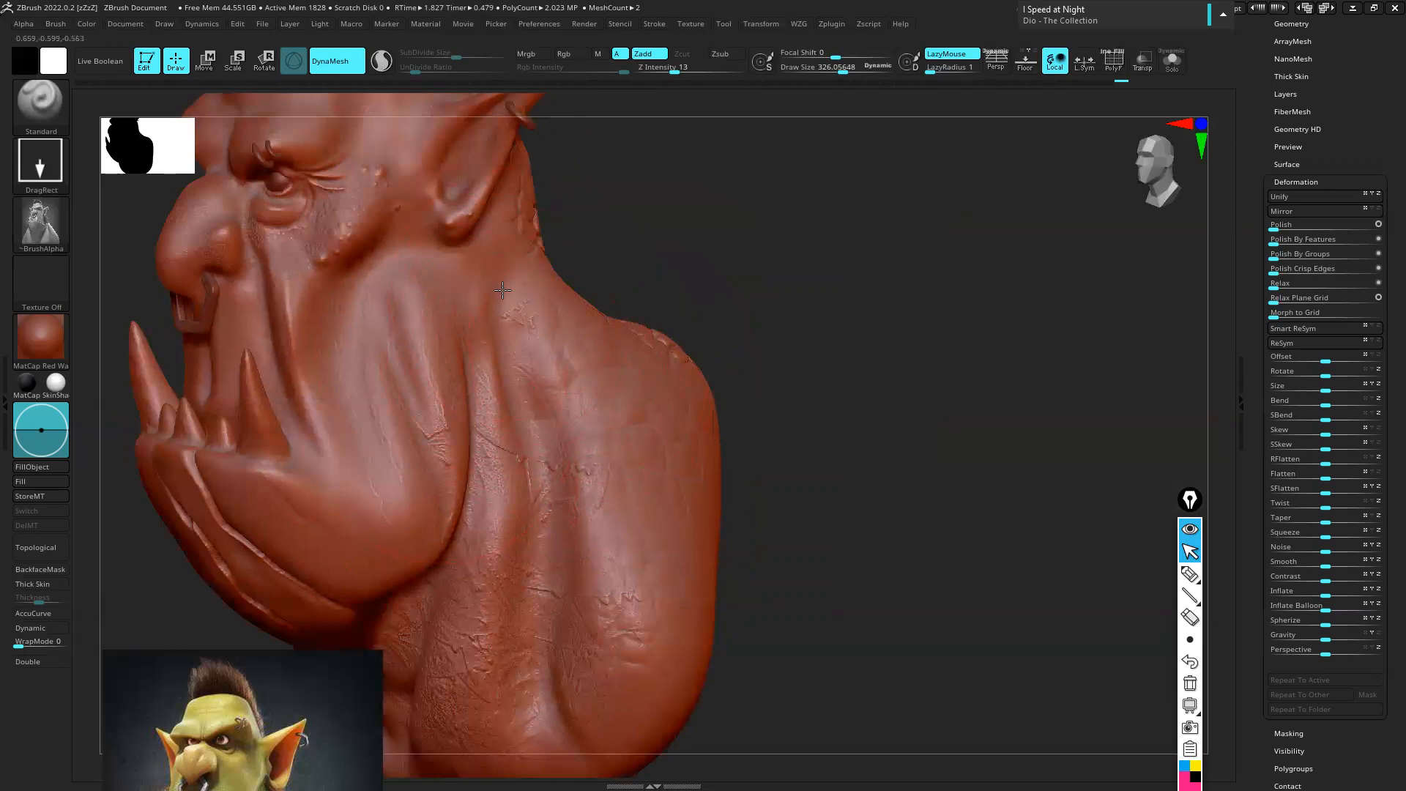
{"action": "left_click_drag", "start_coordinate": [529, 354], "coordinate": [572, 373]}
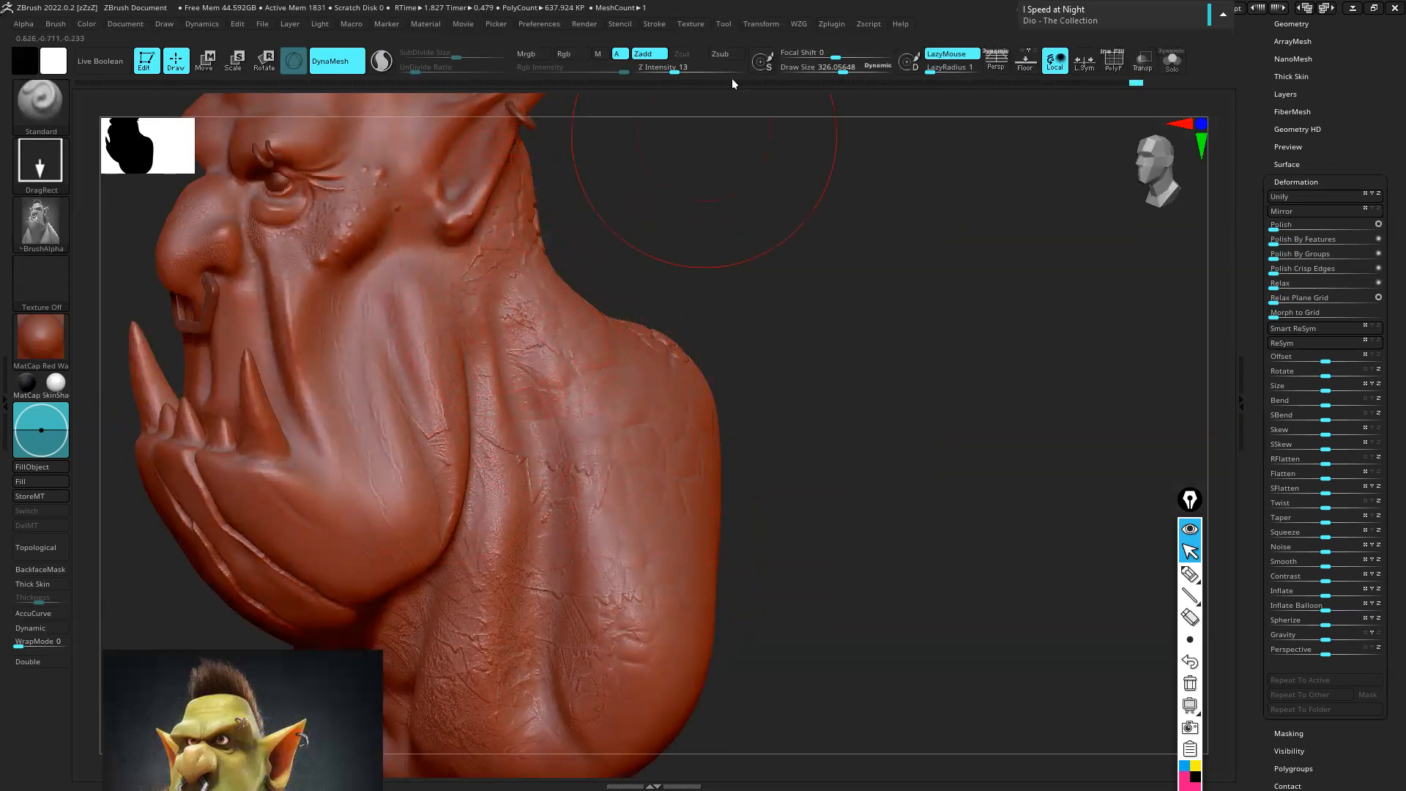
Stamp deeper wrinkles below the ear at Z Intensity 24, then soften them with Smooth at Draw Size about 156 and Z Intensity 22
{"action": "left_click_drag", "start_coordinate": [553, 357], "coordinate": [559, 334]}
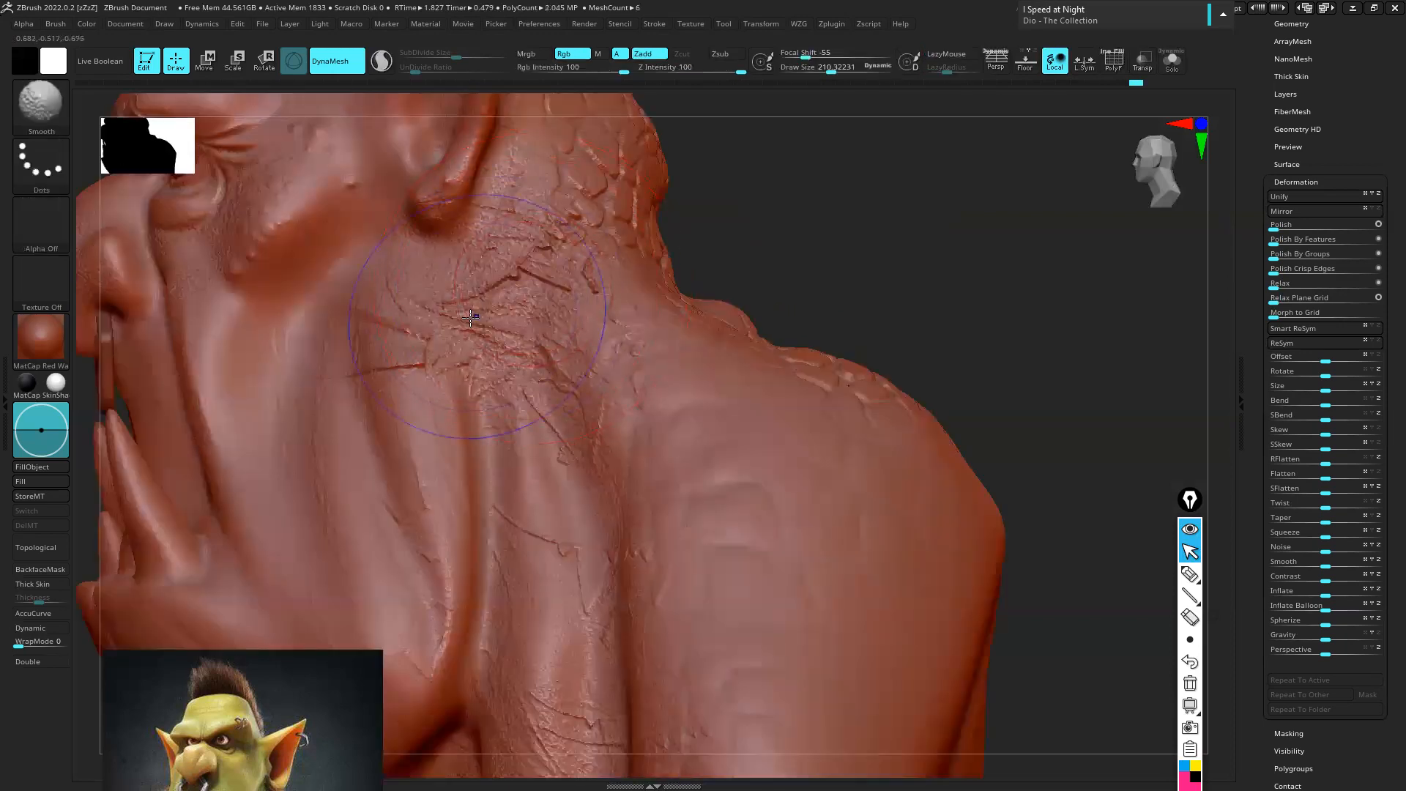
{"action": "key", "text": "s"}
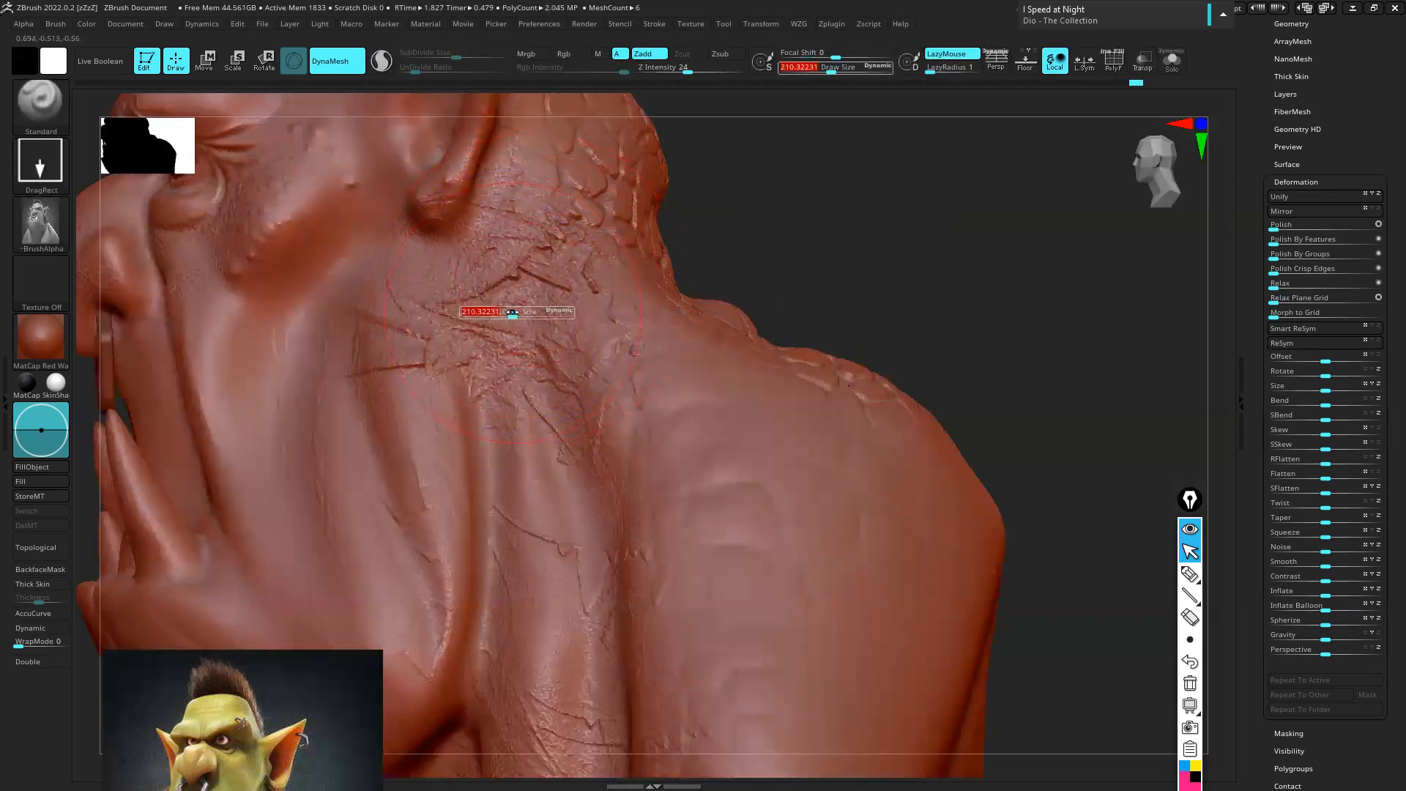
{"action": "mouse_move", "coordinate": [498, 293]}
{"action": "left_mouse_down", "text": "shift"}
{"action": "mouse_move", "coordinate": [446, 306]}
{"action": "mouse_move", "coordinate": [495, 282]}
{"action": "left_mouse_up", "text": "shift"}
{"action": "left_click_drag", "start_coordinate": [687, 73], "coordinate": [685, 72], "text": "shift"}
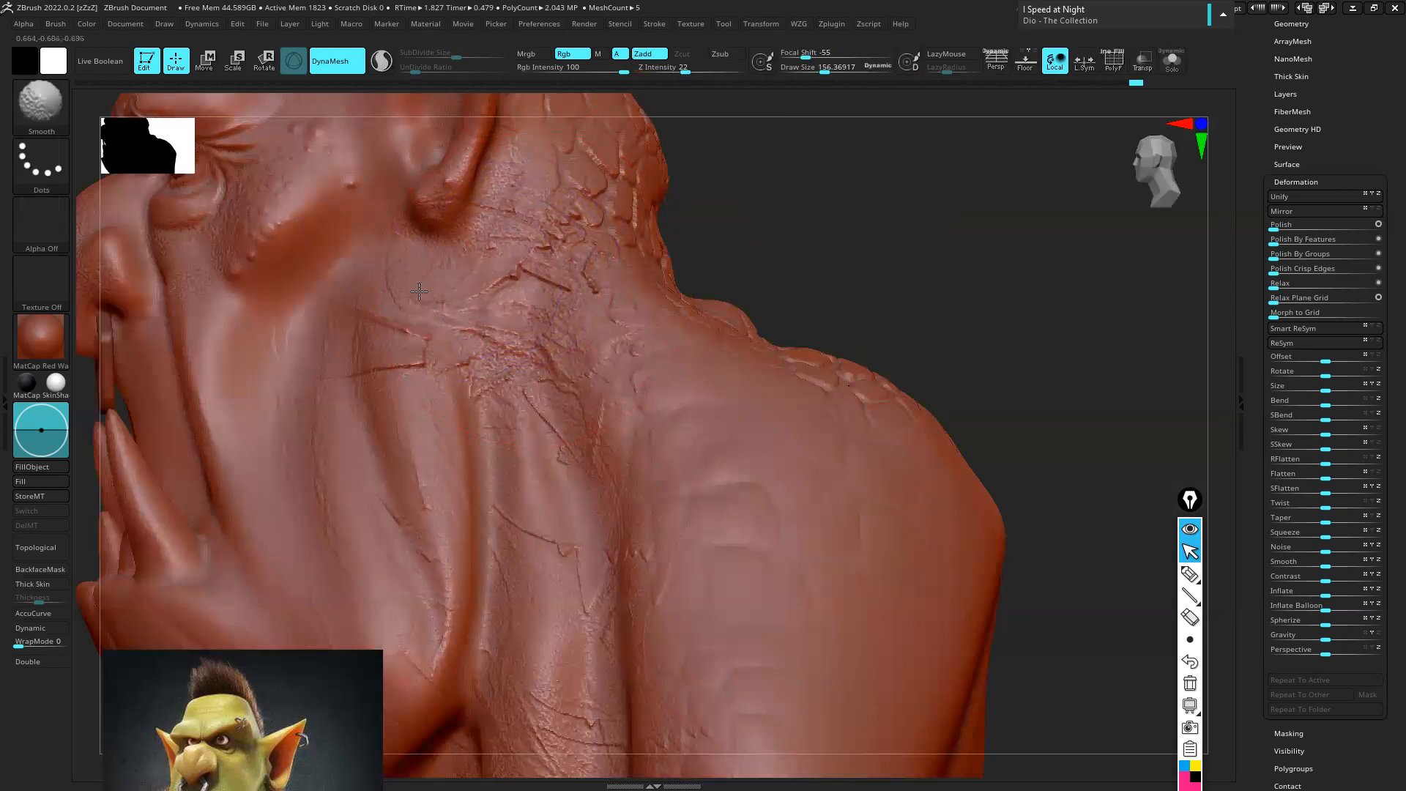
{"action": "mouse_move", "coordinate": [445, 375]}
{"action": "left_mouse_down", "text": "shift"}
{"action": "mouse_move", "coordinate": [517, 352]}
{"action": "mouse_move", "coordinate": [563, 264]}
{"action": "left_mouse_up", "text": "shift"}
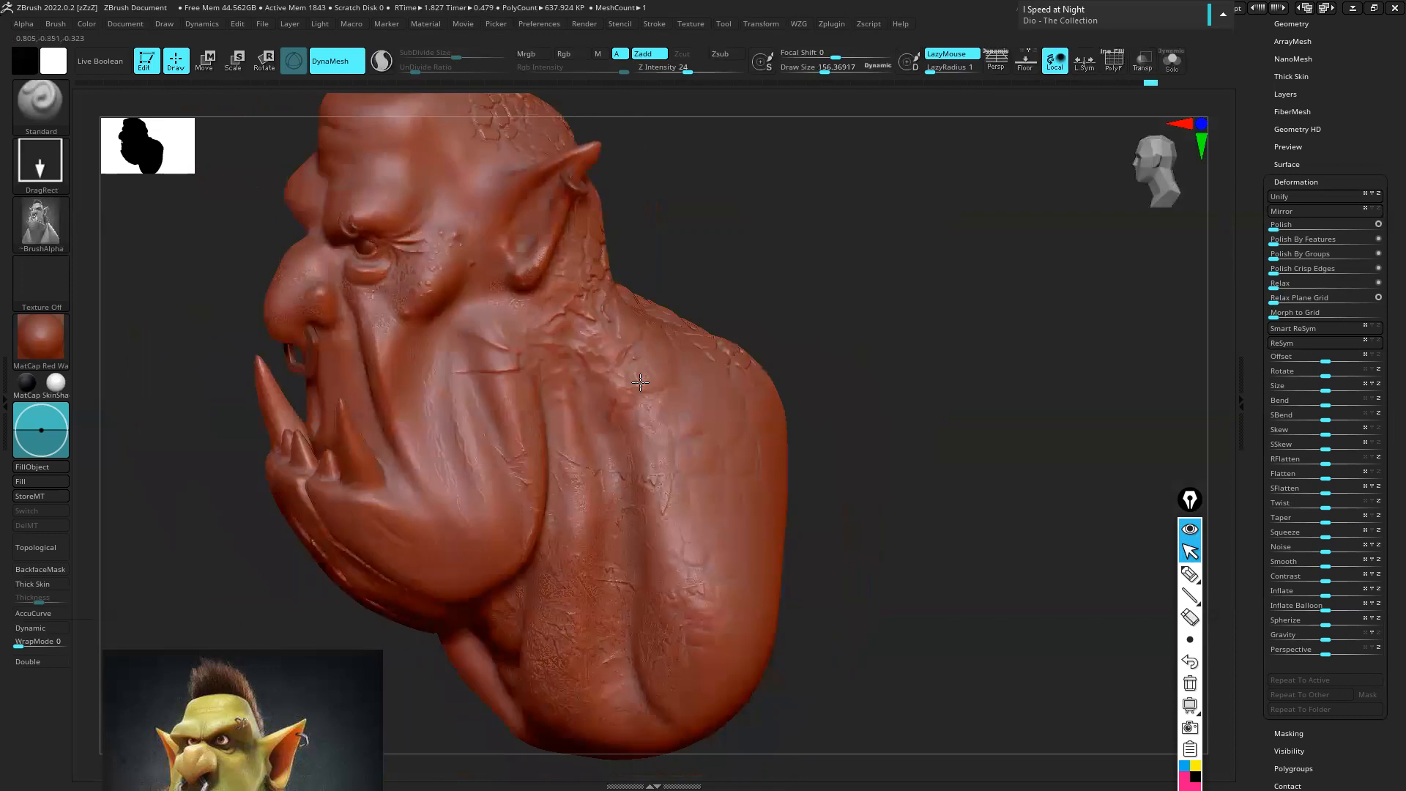
{"action": "left_click_drag", "start_coordinate": [732, 323], "coordinate": [757, 327], "text": "shift"}
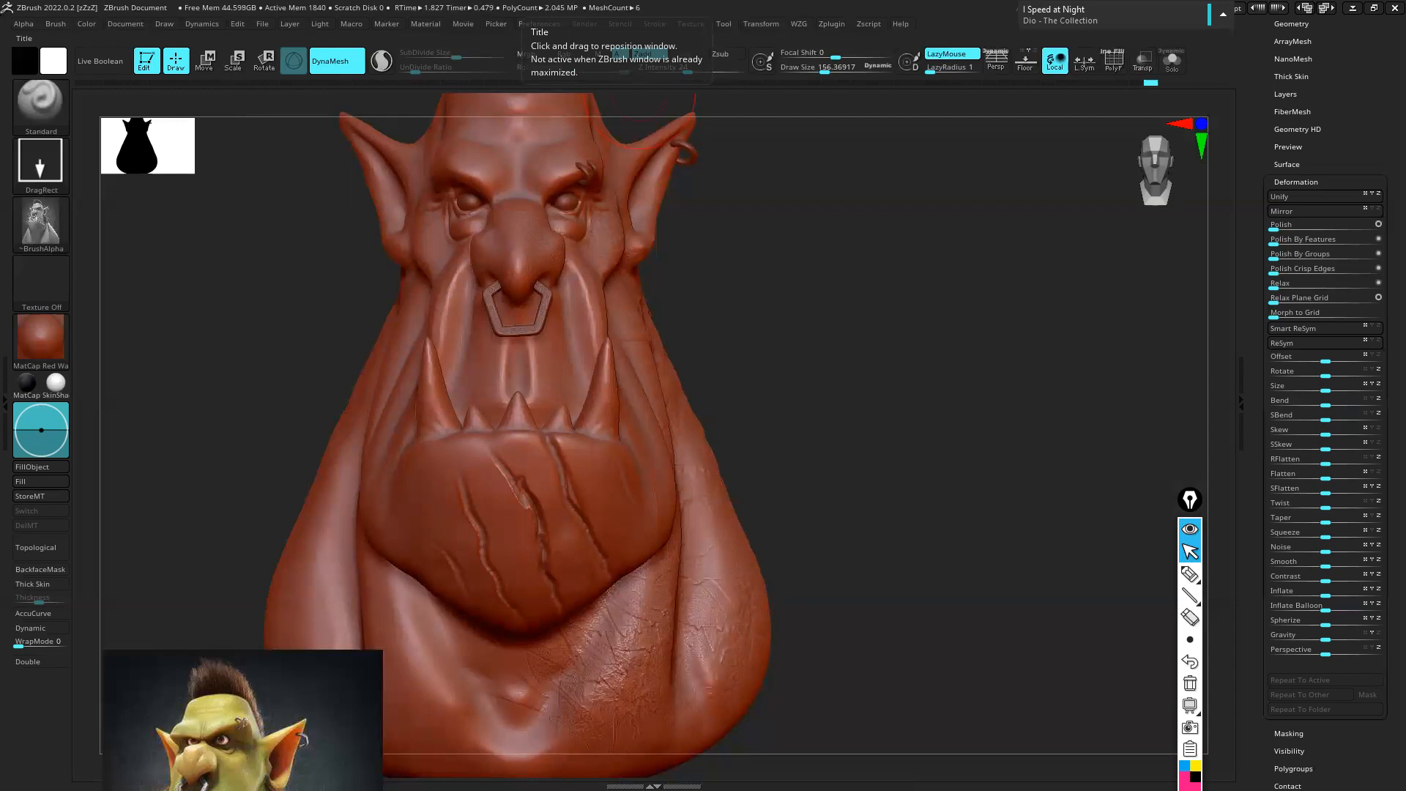
Expand the Subtool list and move the reference image up beside the orc's face
{"action": "scroll", "coordinate": [1291, 109], "scroll_direction": "up", "scroll_amount": 3}
{"action": "left_click", "coordinate": [1287, 104]}
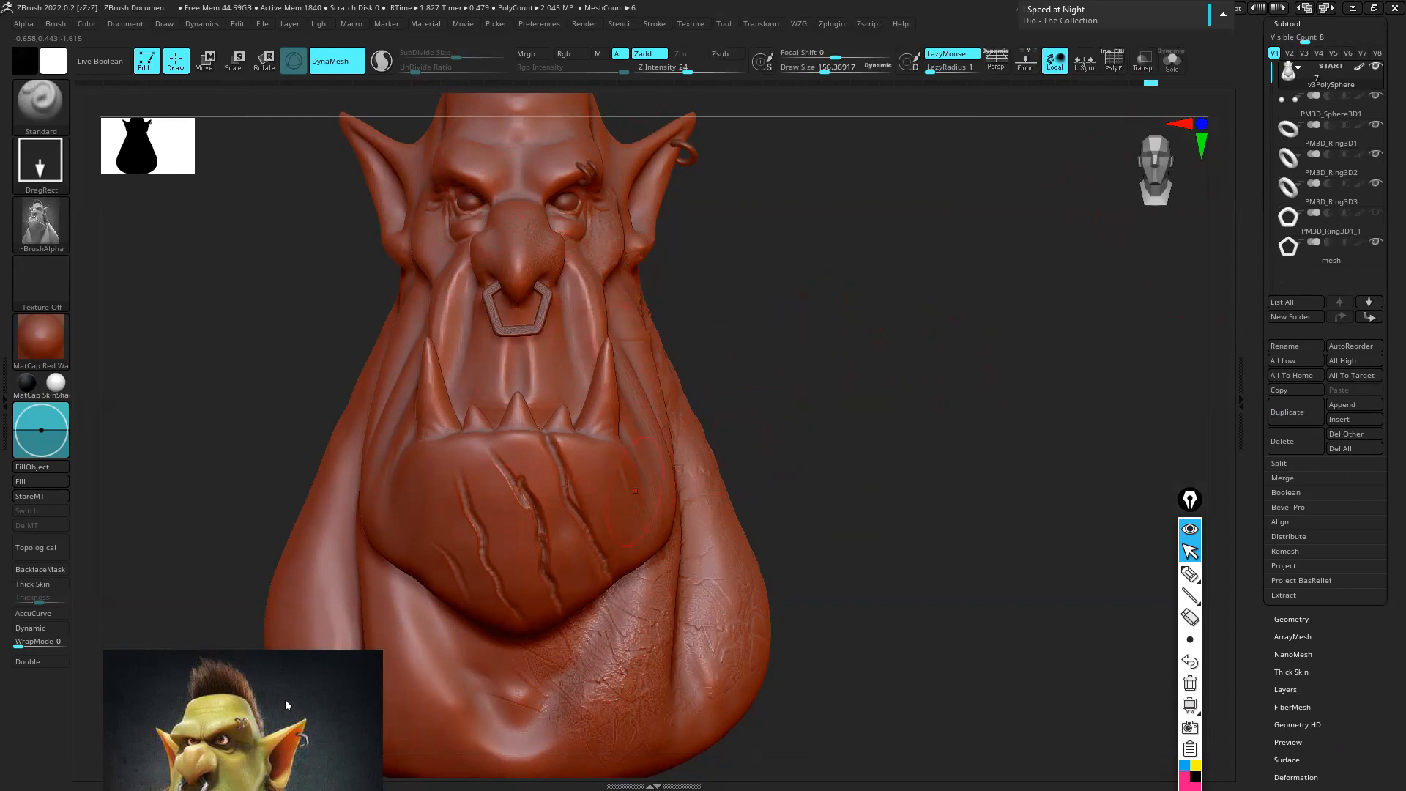
{"action": "left_click_drag", "start_coordinate": [291, 765], "coordinate": [227, 277]}
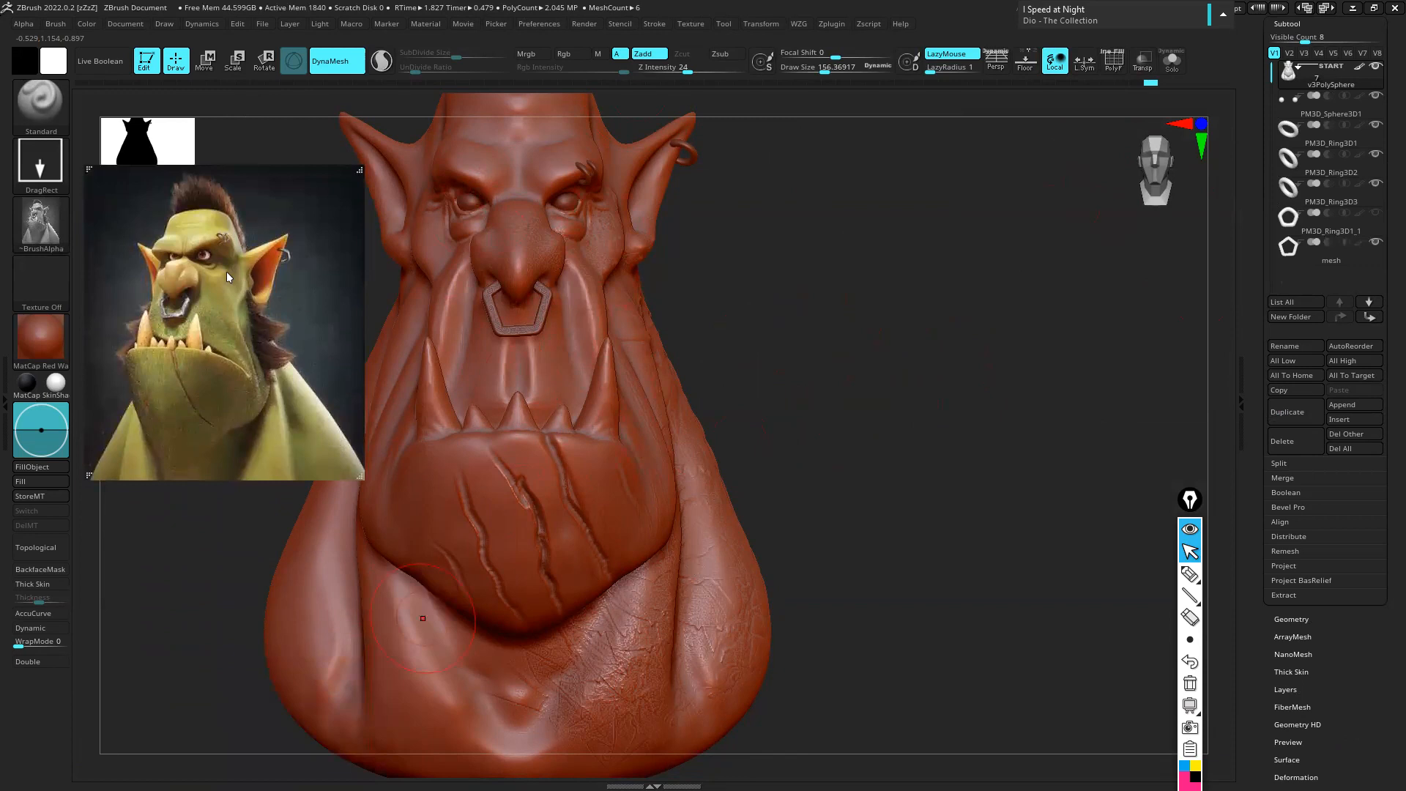
Annotate the reference image with freehand construction lines for the face's centre line, side contour, cranium and jaw
{"action": "left_click", "coordinate": [1190, 573]}
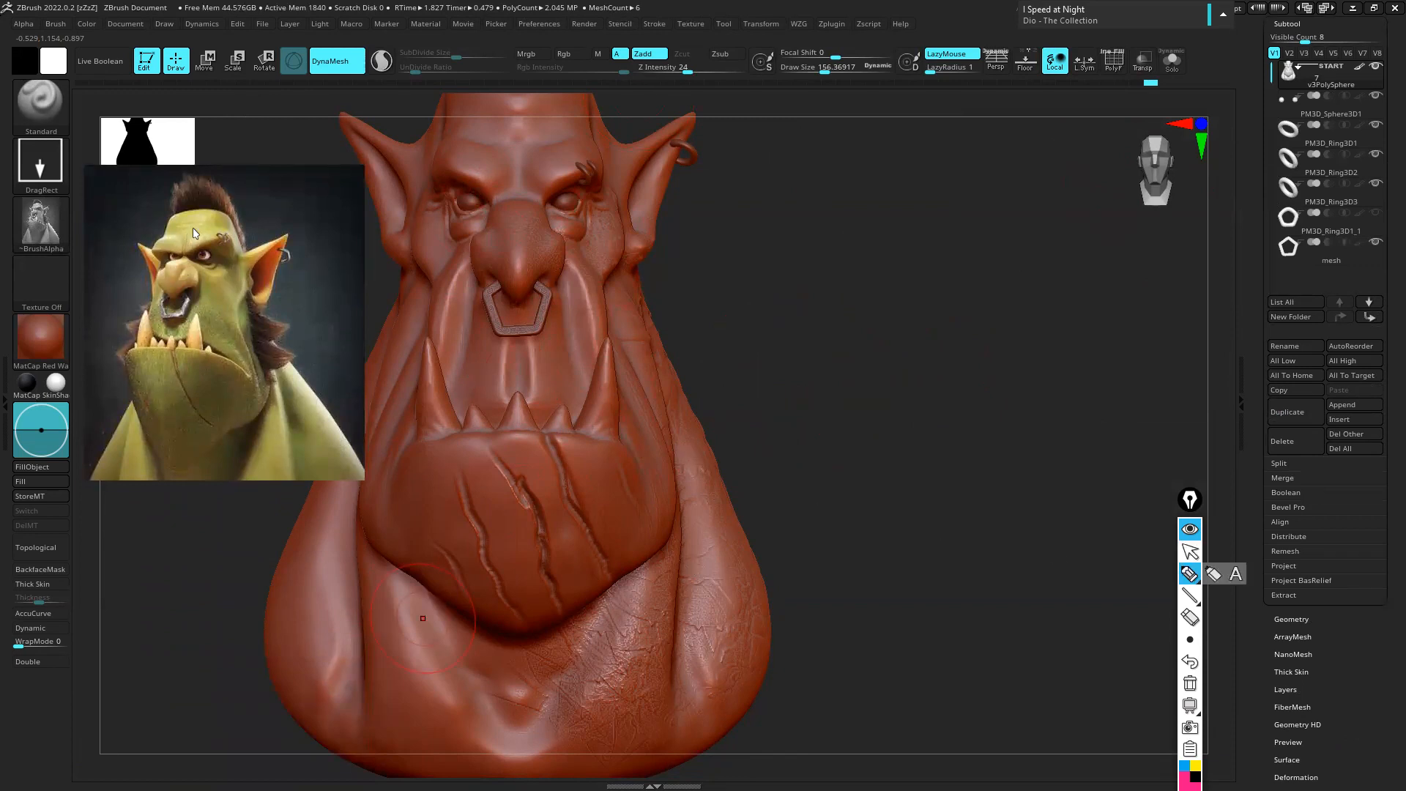
{"action": "mouse_move", "coordinate": [194, 210]}
{"action": "left_mouse_down"}
{"action": "mouse_move", "coordinate": [166, 302]}
{"action": "mouse_move", "coordinate": [179, 322]}
{"action": "mouse_move", "coordinate": [203, 209]}
{"action": "mouse_move", "coordinate": [200, 221]}
{"action": "left_mouse_up"}
{"action": "left_click_drag", "start_coordinate": [1035, 504], "coordinate": [1035, 511]}
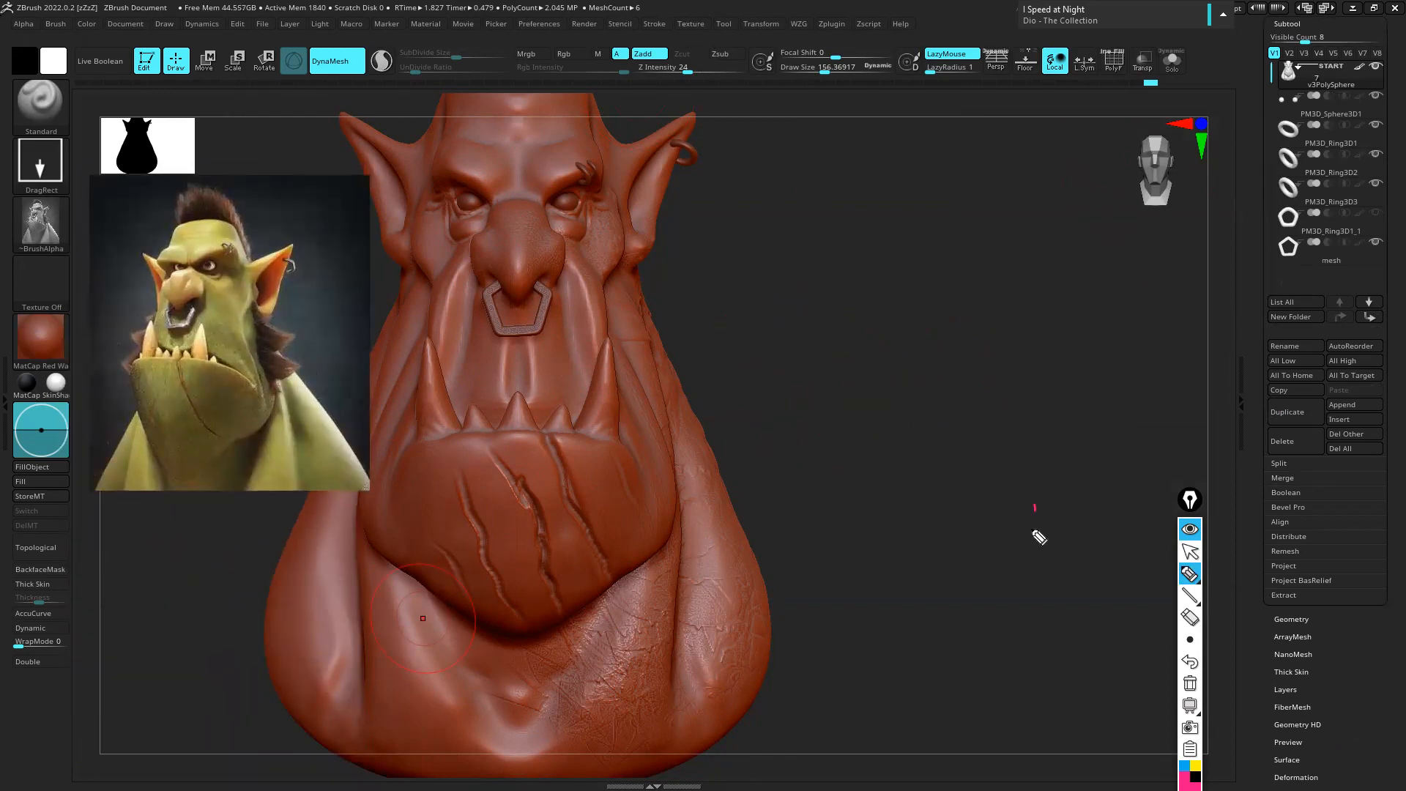
{"action": "mouse_move", "coordinate": [205, 212]}
{"action": "left_mouse_down"}
{"action": "mouse_move", "coordinate": [180, 340]}
{"action": "mouse_move", "coordinate": [210, 483]}
{"action": "left_mouse_up"}
{"action": "left_click_drag", "start_coordinate": [156, 275], "coordinate": [152, 425]}
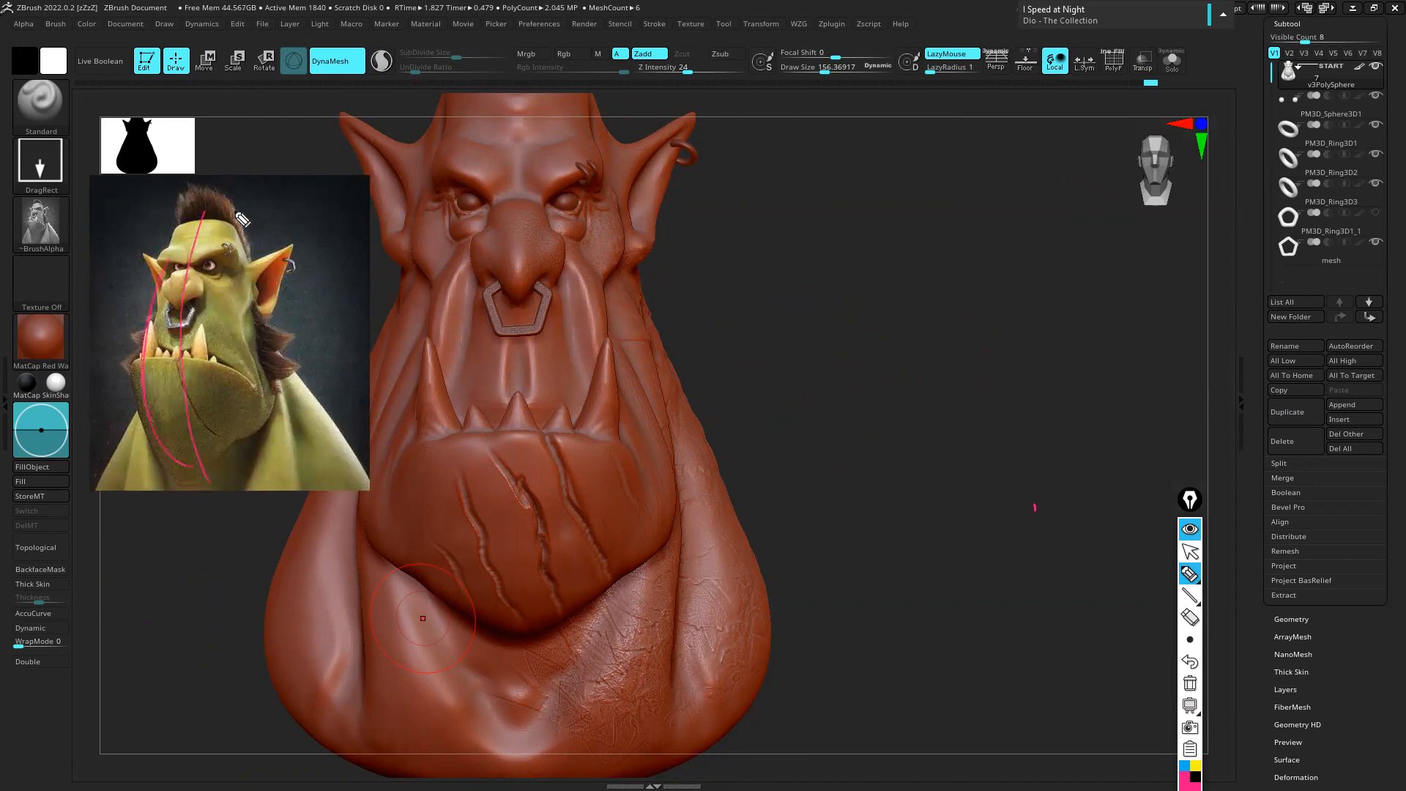
{"action": "mouse_move", "coordinate": [247, 218]}
{"action": "left_mouse_down"}
{"action": "mouse_move", "coordinate": [262, 362]}
{"action": "mouse_move", "coordinate": [229, 457]}
{"action": "mouse_move", "coordinate": [186, 461]}
{"action": "mouse_move", "coordinate": [175, 265]}
{"action": "mouse_move", "coordinate": [163, 268]}
{"action": "mouse_move", "coordinate": [176, 231]}
{"action": "left_mouse_up"}
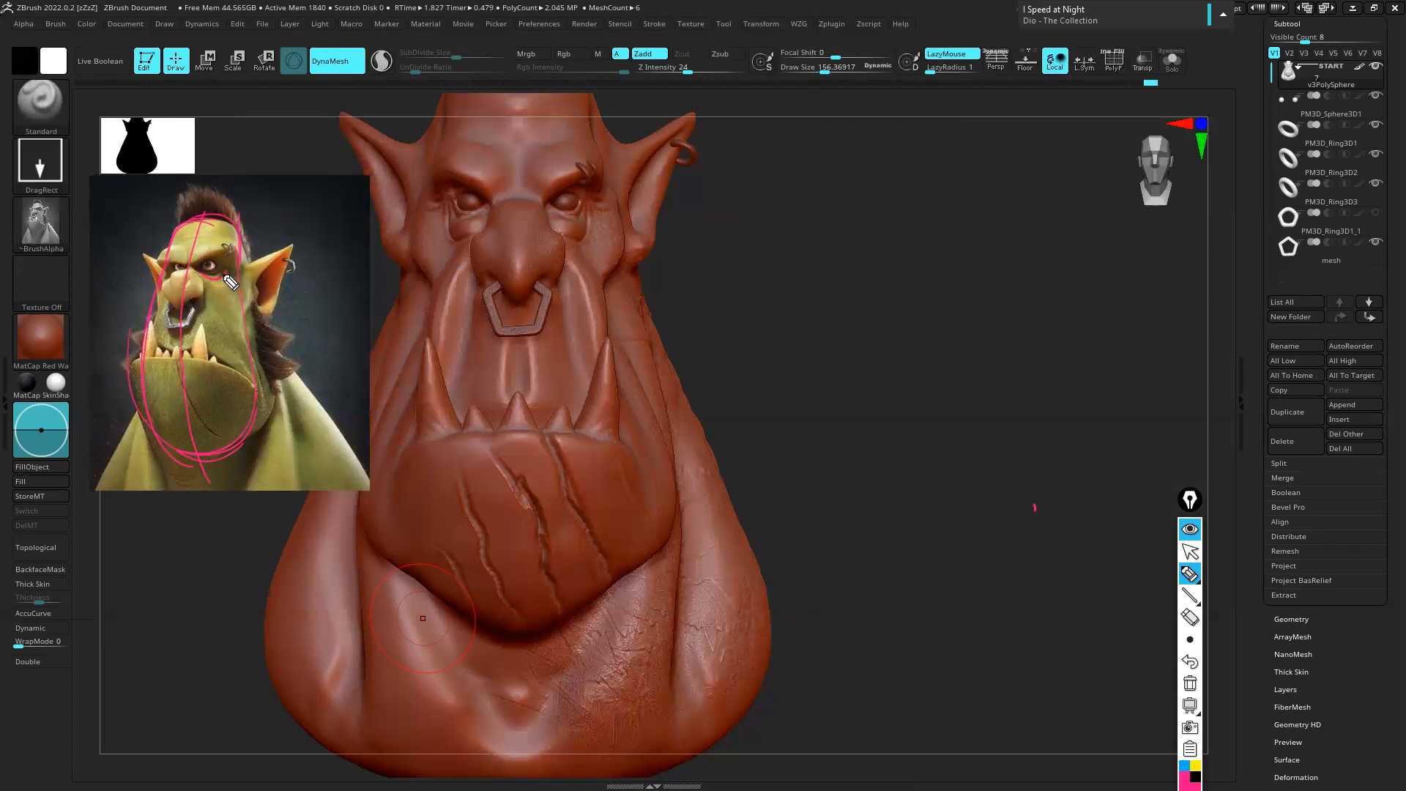
Mark the eye, nose and ear on both the reference and the sculpt, and turn the bust to the reference's three-quarter angle
{"action": "left_click_drag", "start_coordinate": [202, 274], "coordinate": [225, 274]}
{"action": "left_click_drag", "start_coordinate": [546, 214], "coordinate": [590, 213]}
{"action": "mouse_move", "coordinate": [202, 290]}
{"action": "left_mouse_down"}
{"action": "mouse_move", "coordinate": [195, 308]}
{"action": "mouse_move", "coordinate": [172, 298]}
{"action": "left_mouse_up"}
{"action": "mouse_move", "coordinate": [512, 235]}
{"action": "left_mouse_down"}
{"action": "mouse_move", "coordinate": [546, 301]}
{"action": "mouse_move", "coordinate": [476, 238]}
{"action": "left_mouse_up"}
{"action": "mouse_move", "coordinate": [252, 274]}
{"action": "left_mouse_down"}
{"action": "mouse_move", "coordinate": [296, 256]}
{"action": "mouse_move", "coordinate": [256, 254]}
{"action": "left_mouse_up"}
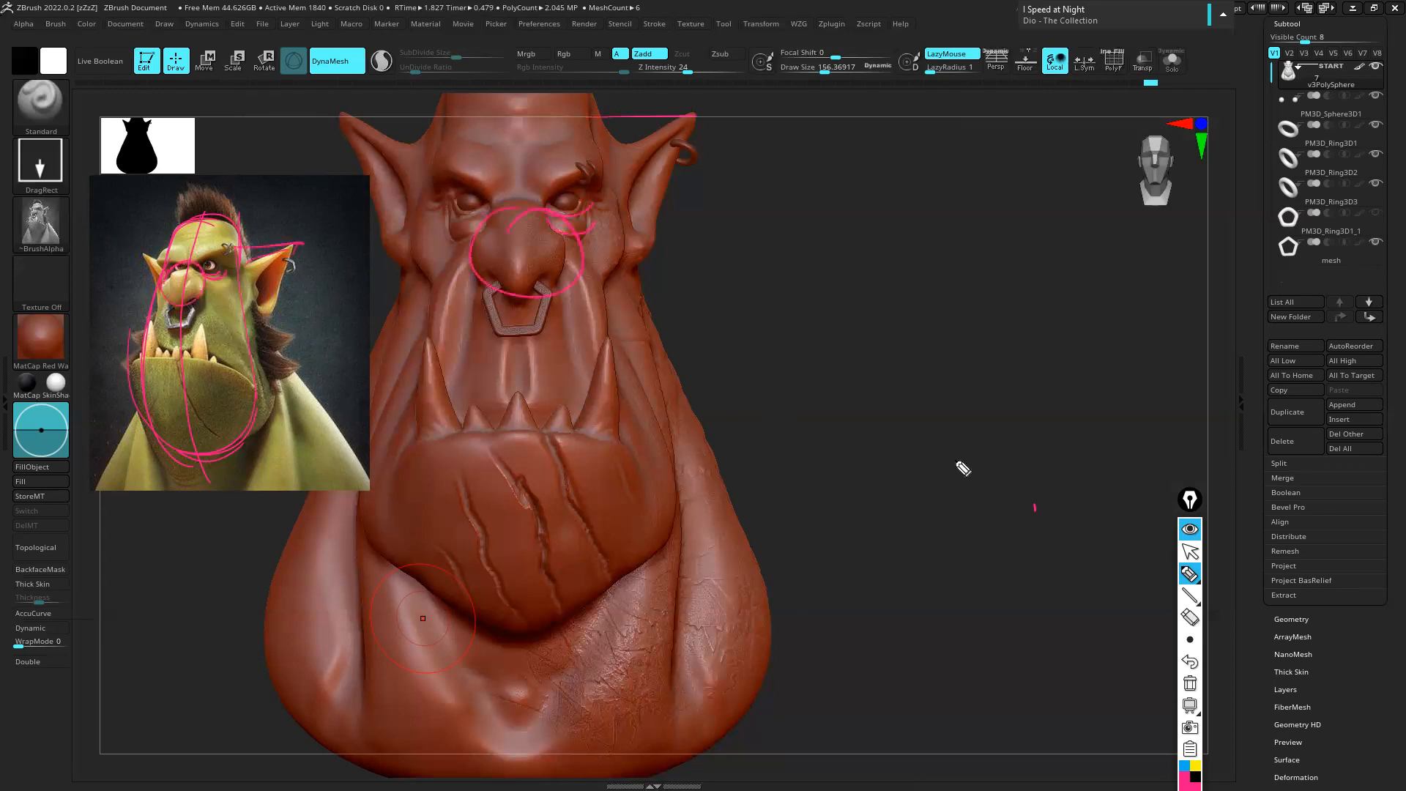
{"action": "key", "text": "ctrl+shift+1"}
{"action": "mouse_move", "coordinate": [874, 366]}
{"action": "left_mouse_down"}
{"action": "mouse_move", "coordinate": [888, 471]}
{"action": "mouse_move", "coordinate": [916, 437]}
{"action": "mouse_move", "coordinate": [891, 408]}
{"action": "mouse_move", "coordinate": [1092, 486]}
{"action": "left_mouse_up"}
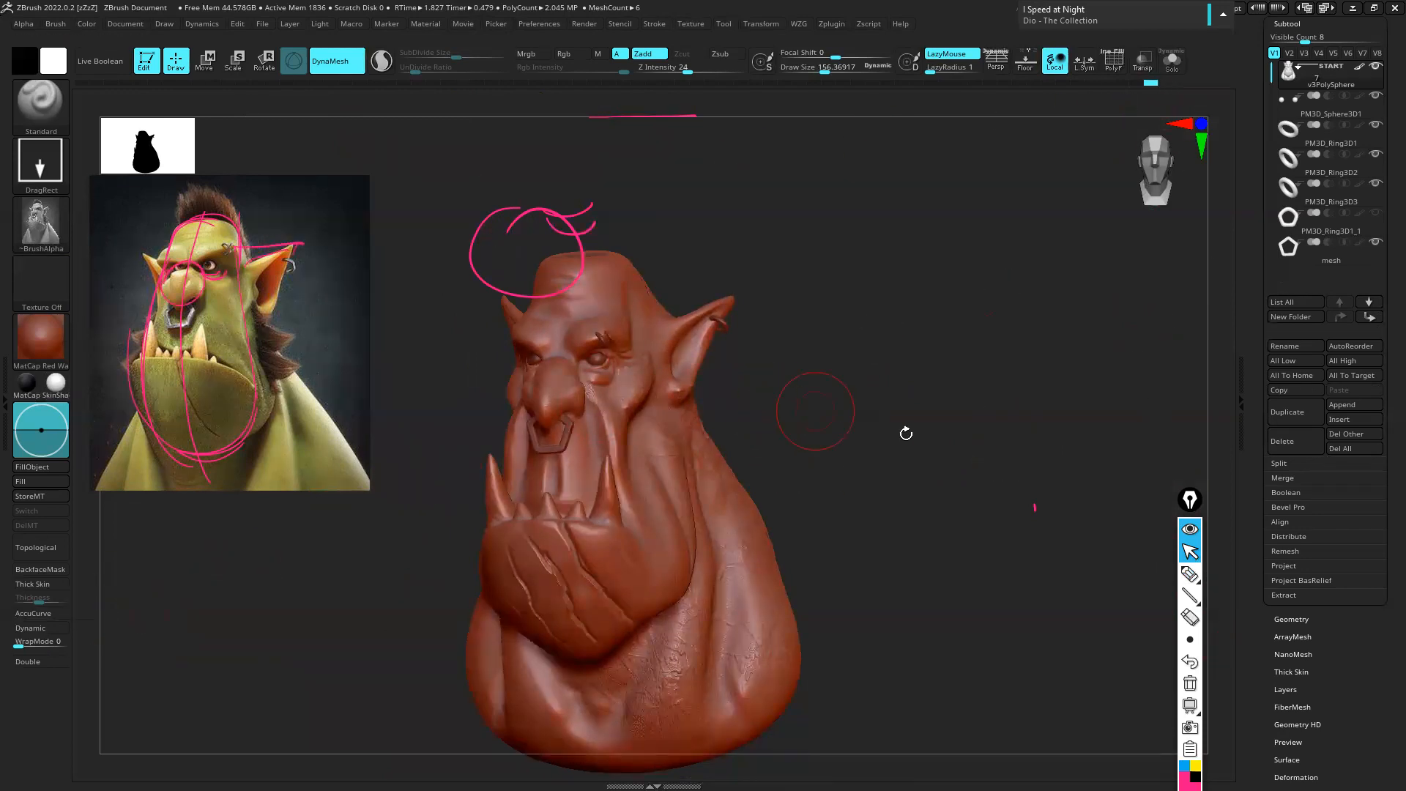
Clear the drawn annotations from the screen and append a Sphere3D as a new subtool
{"action": "left_click", "coordinate": [1190, 684]}
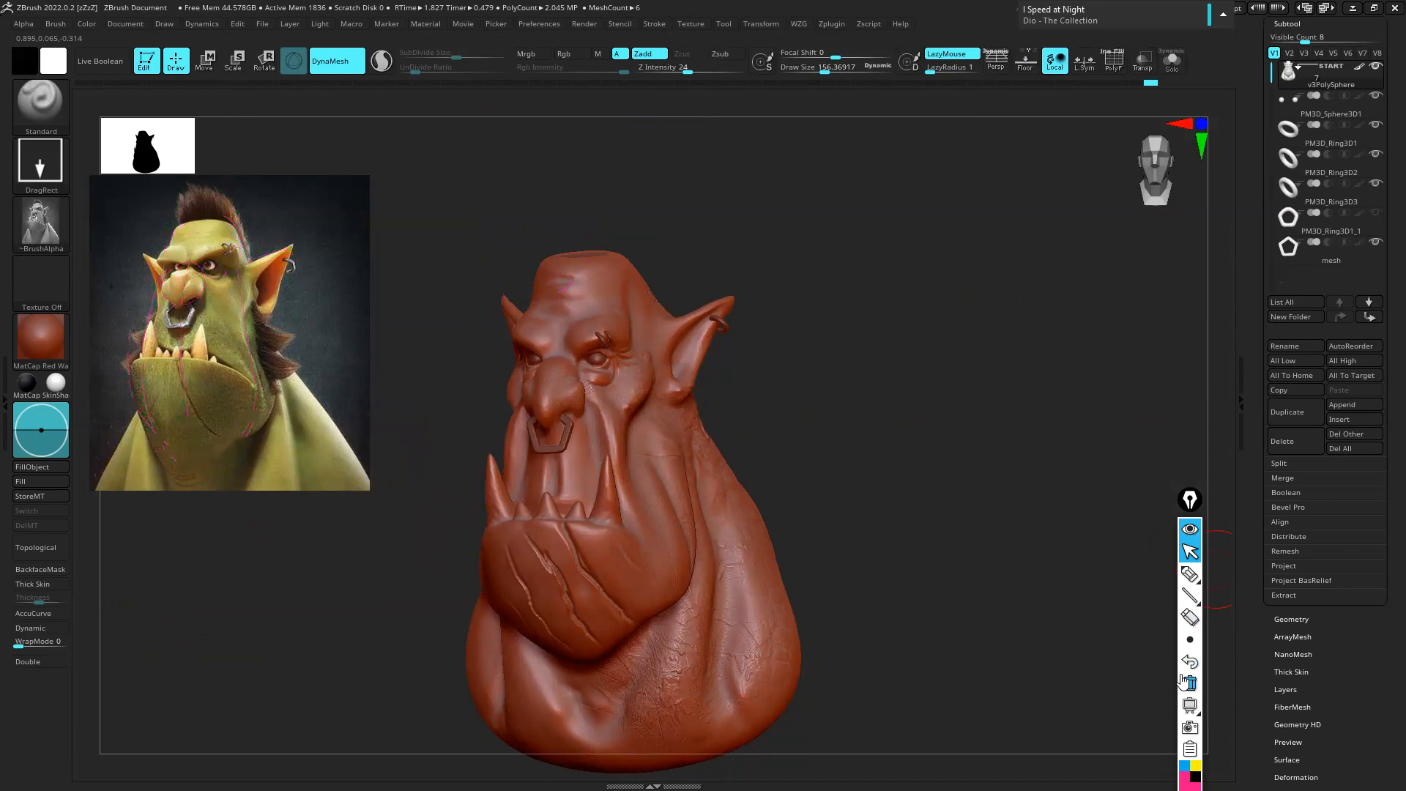
{"action": "left_click", "coordinate": [1364, 406]}
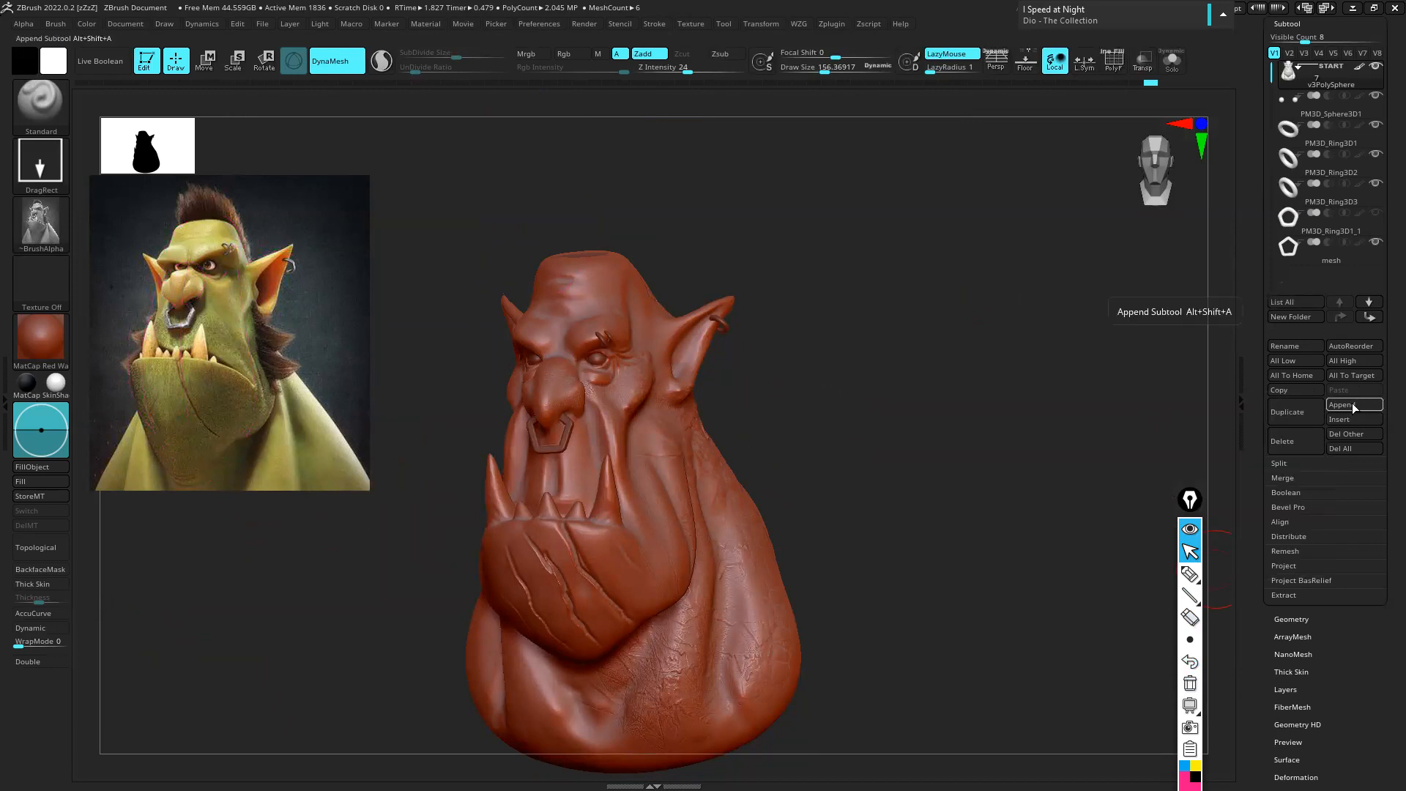
{"action": "left_click", "coordinate": [1354, 405]}
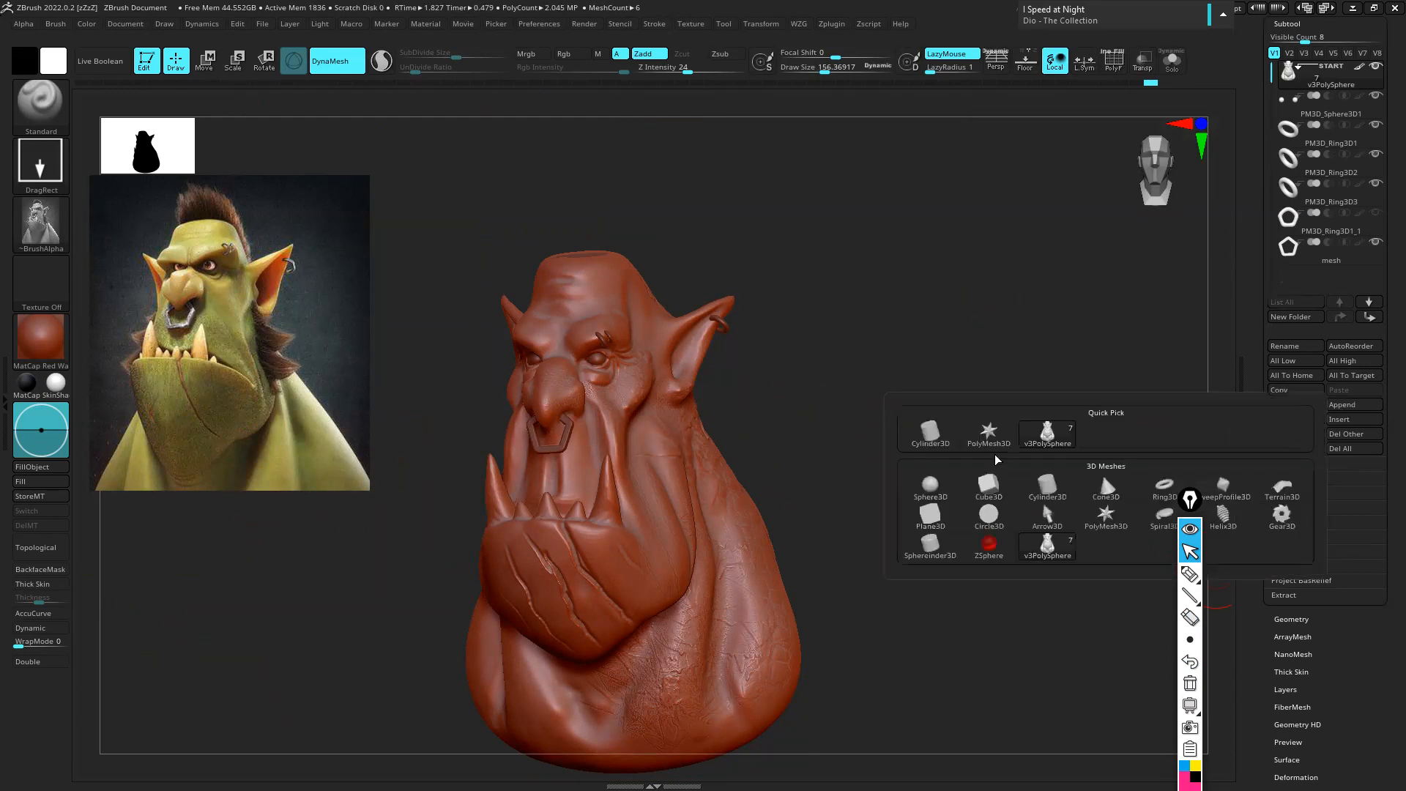
{"action": "left_click", "coordinate": [930, 487]}
Select the appended sphere, scale it down and seat it on top of the orc's head
{"action": "mouse_move", "coordinate": [1146, 314]}
{"action": "left_mouse_down"}
{"action": "mouse_move", "coordinate": [816, 355]}
{"action": "mouse_move", "coordinate": [501, 237]}
{"action": "mouse_move", "coordinate": [740, 423]}
{"action": "mouse_move", "coordinate": [810, 358]}
{"action": "mouse_move", "coordinate": [766, 370]}
{"action": "left_mouse_up"}
{"action": "key", "text": "w"}
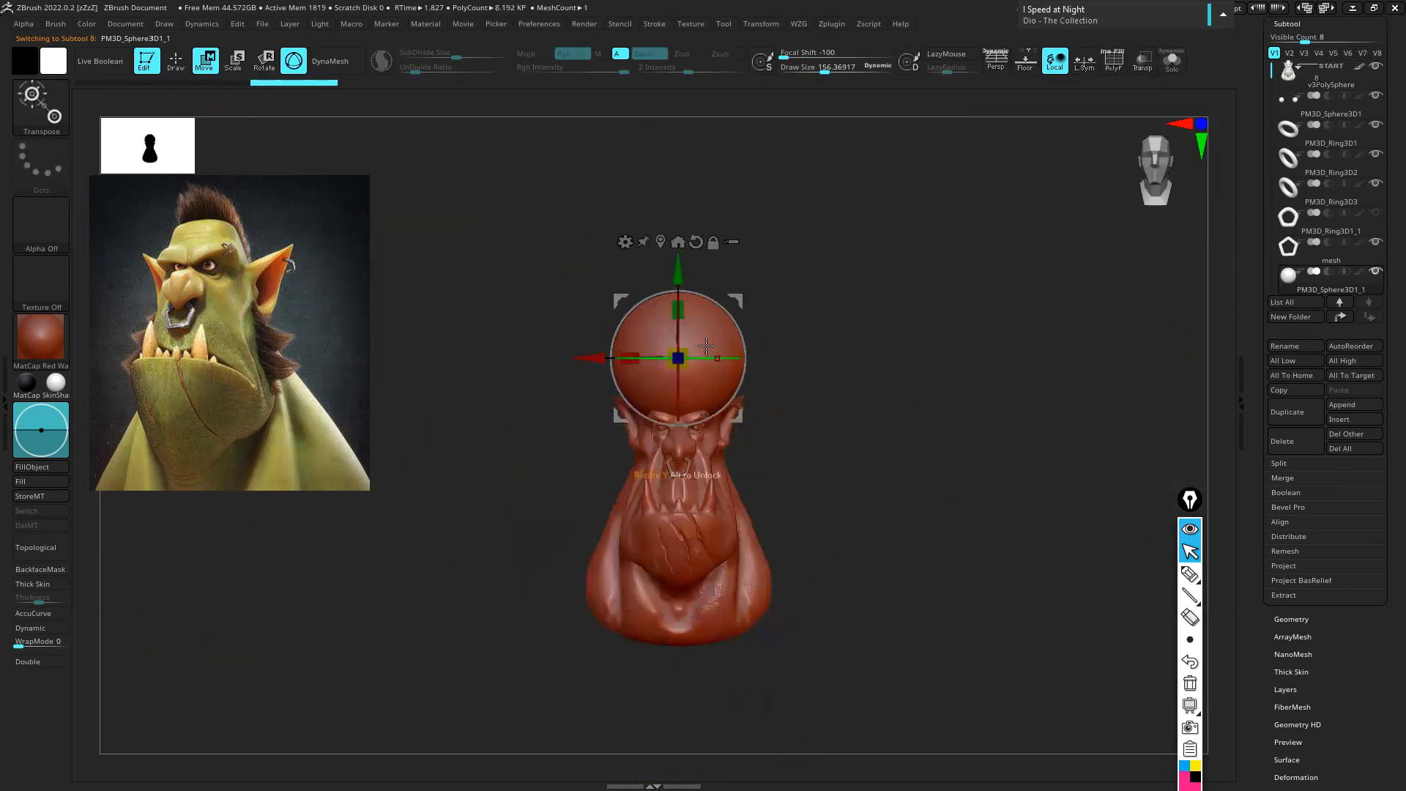
{"action": "left_click_drag", "start_coordinate": [677, 357], "coordinate": [674, 356]}
{"action": "mouse_move", "coordinate": [813, 333]}
{"action": "left_mouse_down"}
{"action": "mouse_move", "coordinate": [790, 337]}
{"action": "mouse_move", "coordinate": [838, 386]}
{"action": "mouse_move", "coordinate": [728, 431]}
{"action": "mouse_move", "coordinate": [741, 473]}
{"action": "left_mouse_up"}
{"action": "key", "text": "q"}
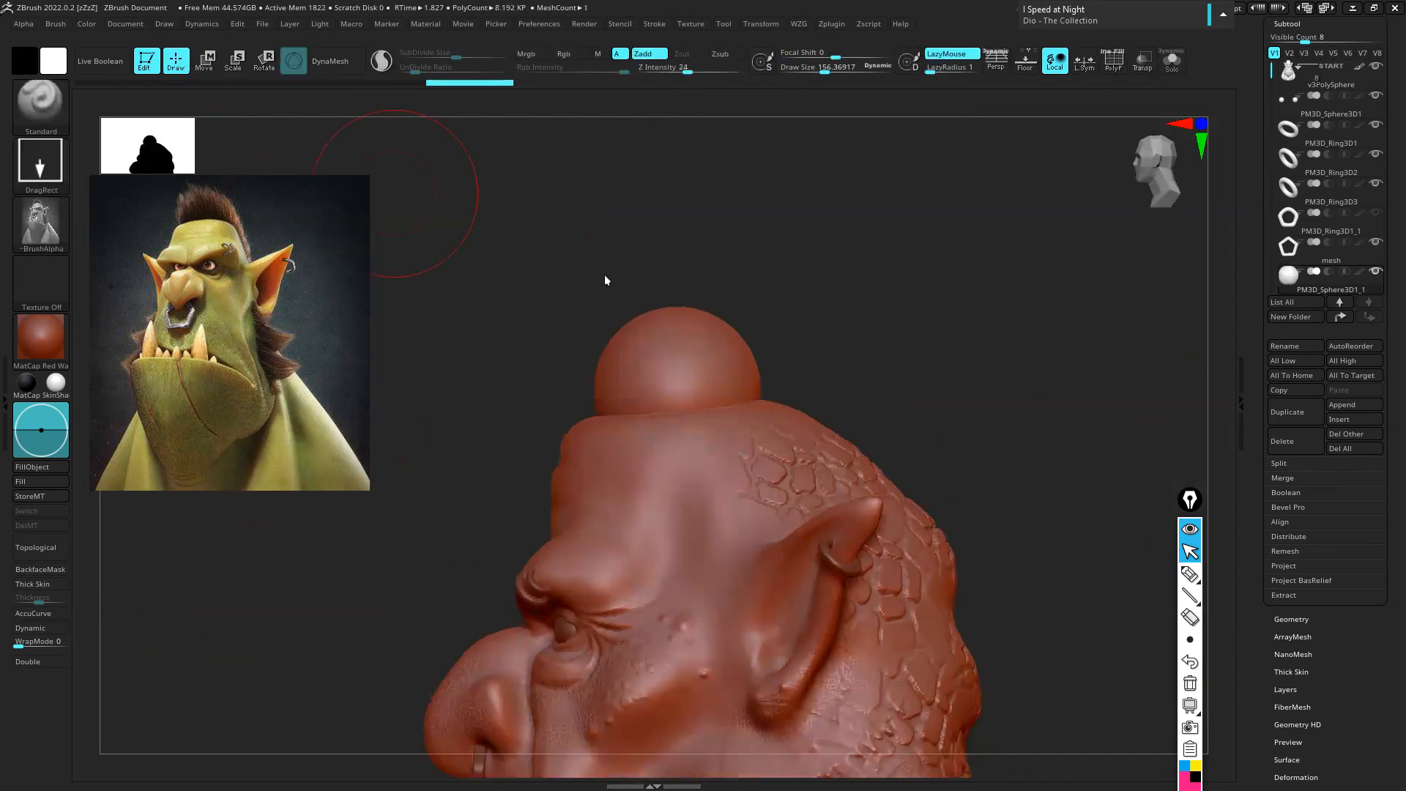
Convert the sphere to a DynaMesh at Resolution 128
{"action": "left_click", "coordinate": [1297, 619]}
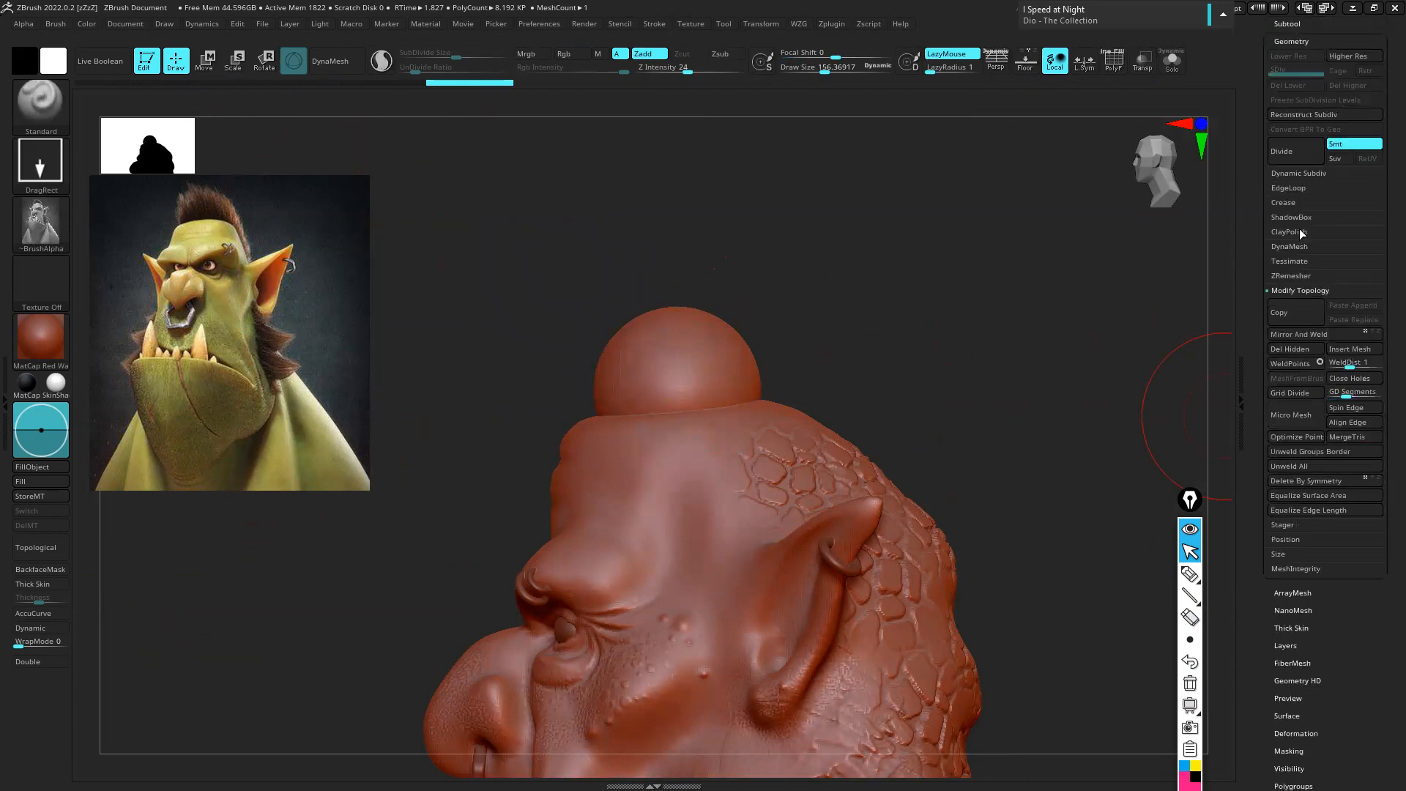
{"action": "left_click", "coordinate": [1289, 246]}
{"action": "left_click", "coordinate": [1295, 268]}
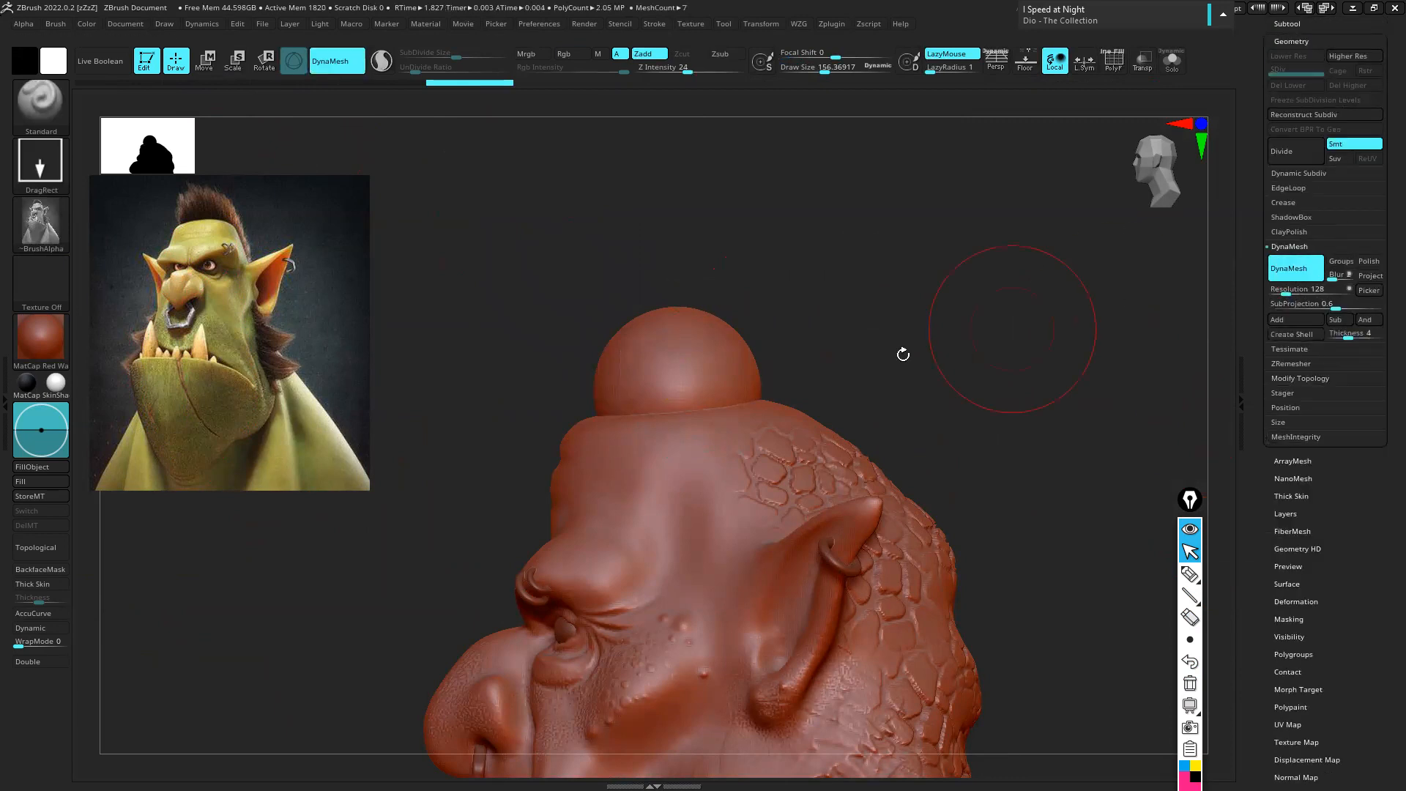
Stretch the sphere backward over the crown with the Move brush at Draw Size about 280
{"action": "key", "text": "s"}
{"action": "mouse_move", "coordinate": [732, 383]}
{"action": "left_mouse_down"}
{"action": "mouse_move", "coordinate": [795, 382]}
{"action": "mouse_move", "coordinate": [766, 381]}
{"action": "left_mouse_up"}
{"action": "key", "text": "b"}
{"action": "key", "text": "m"}
{"action": "key", "text": "v"}
{"action": "key", "text": "s"}
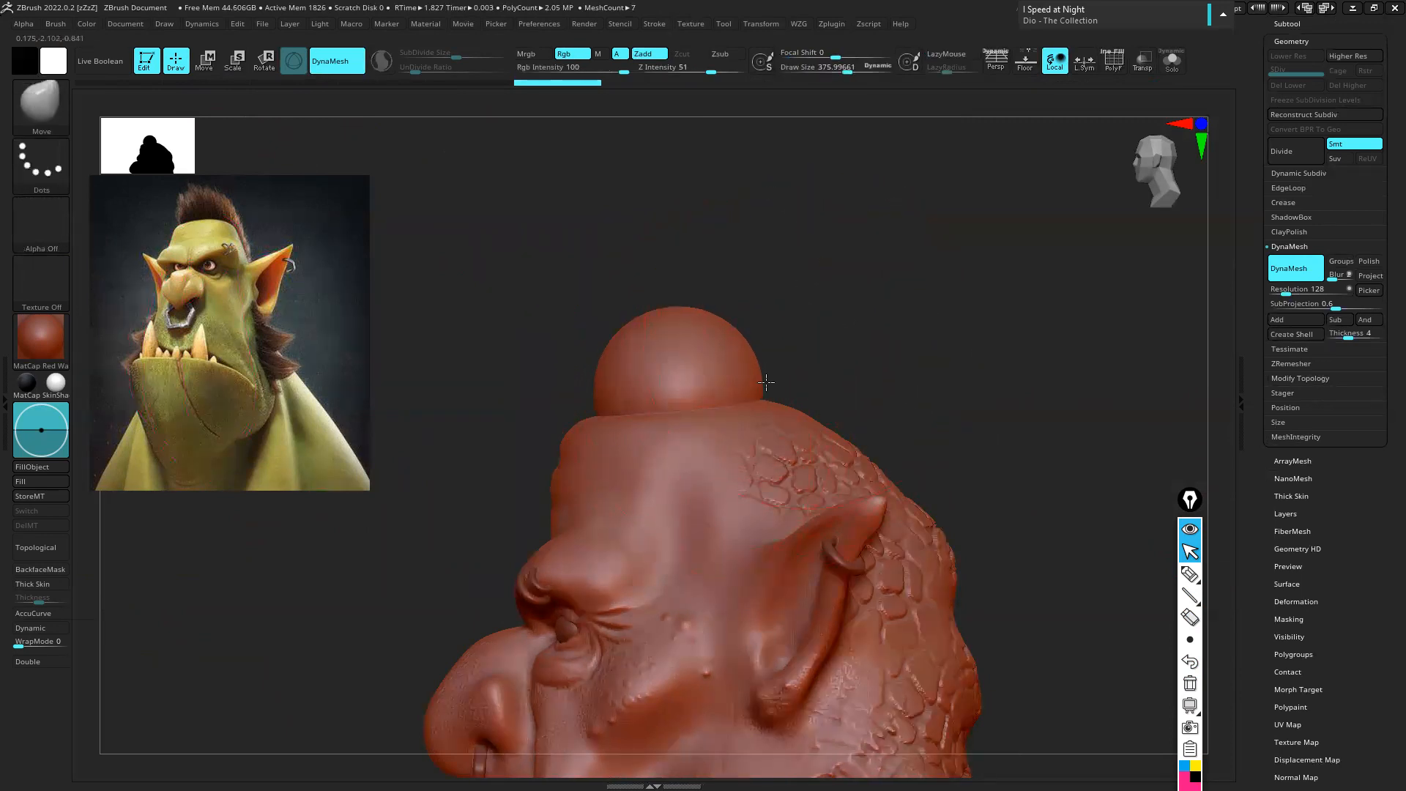
{"action": "left_click_drag", "start_coordinate": [920, 355], "coordinate": [699, 387]}
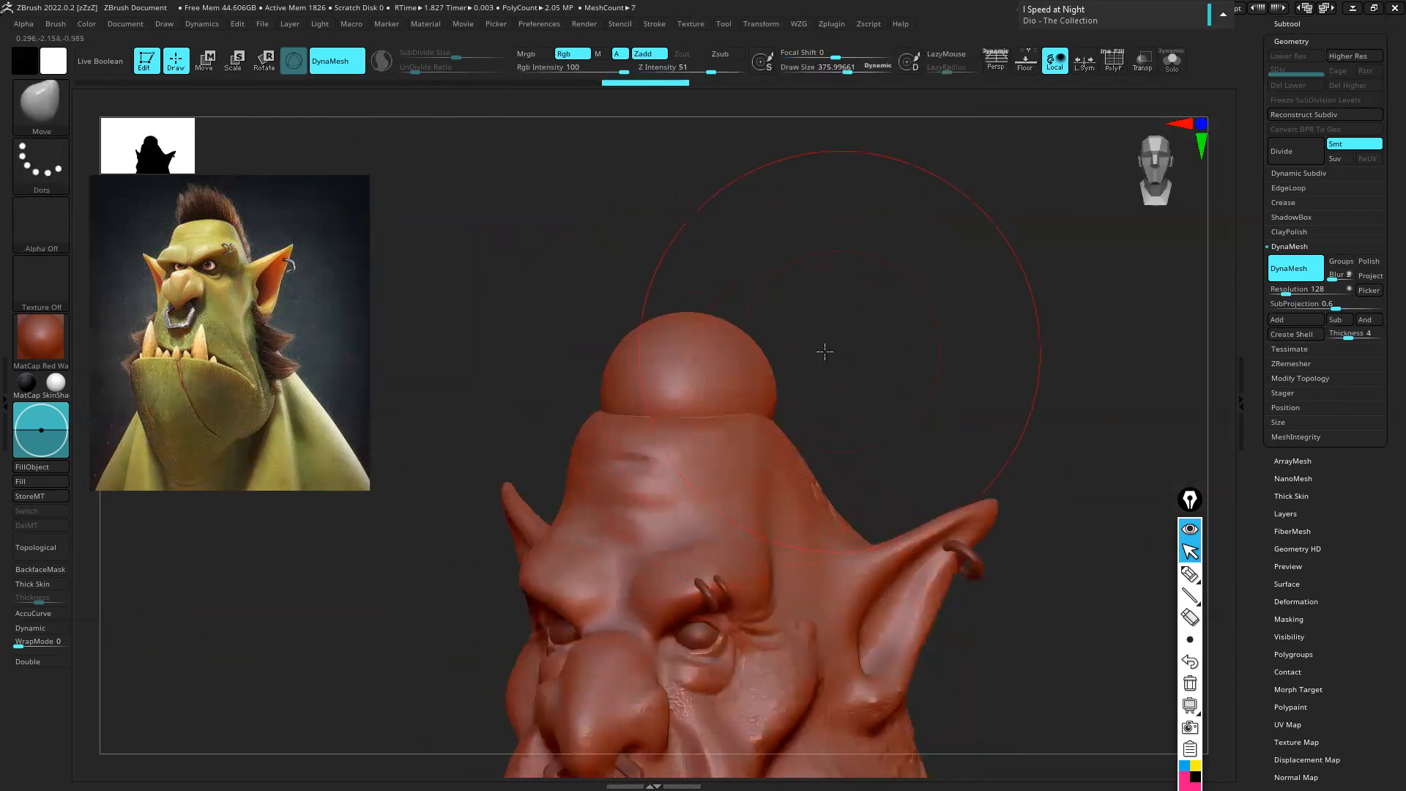
{"action": "left_click_drag", "start_coordinate": [825, 352], "coordinate": [732, 330]}
{"action": "key", "text": "s"}
{"action": "left_click_drag", "start_coordinate": [832, 389], "coordinate": [819, 389]}
{"action": "left_click_drag", "start_coordinate": [761, 344], "coordinate": [827, 418]}
{"action": "left_click_drag", "start_coordinate": [776, 344], "coordinate": [851, 435]}
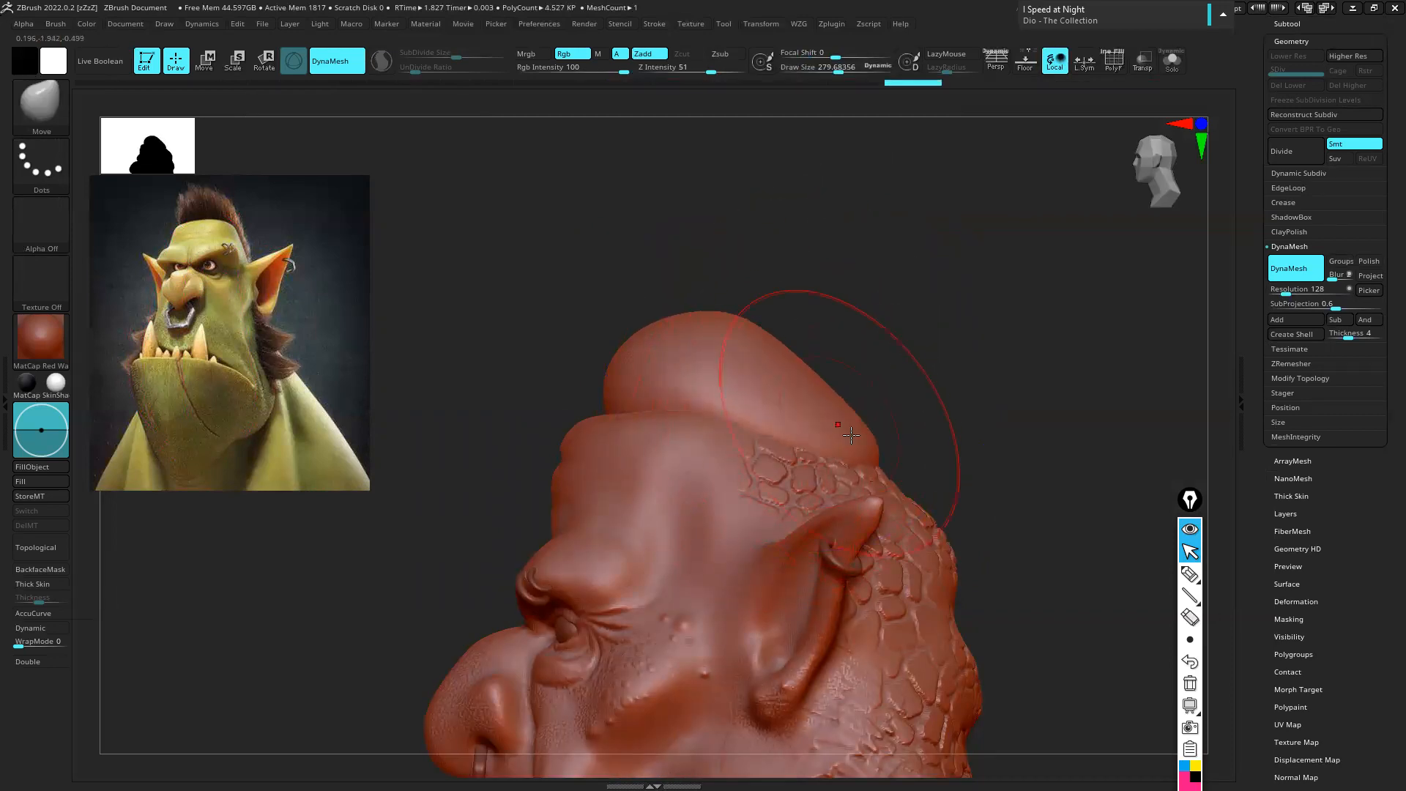
Pull the hair's front forward and taper its sides with Move, reducing Draw Size from about 223 to 140
{"action": "mouse_move", "coordinate": [876, 354]}
{"action": "left_mouse_down"}
{"action": "mouse_move", "coordinate": [813, 428]}
{"action": "mouse_move", "coordinate": [776, 369]}
{"action": "mouse_move", "coordinate": [645, 374]}
{"action": "mouse_move", "coordinate": [565, 323]}
{"action": "mouse_move", "coordinate": [534, 345]}
{"action": "left_mouse_up"}
{"action": "key", "text": "s"}
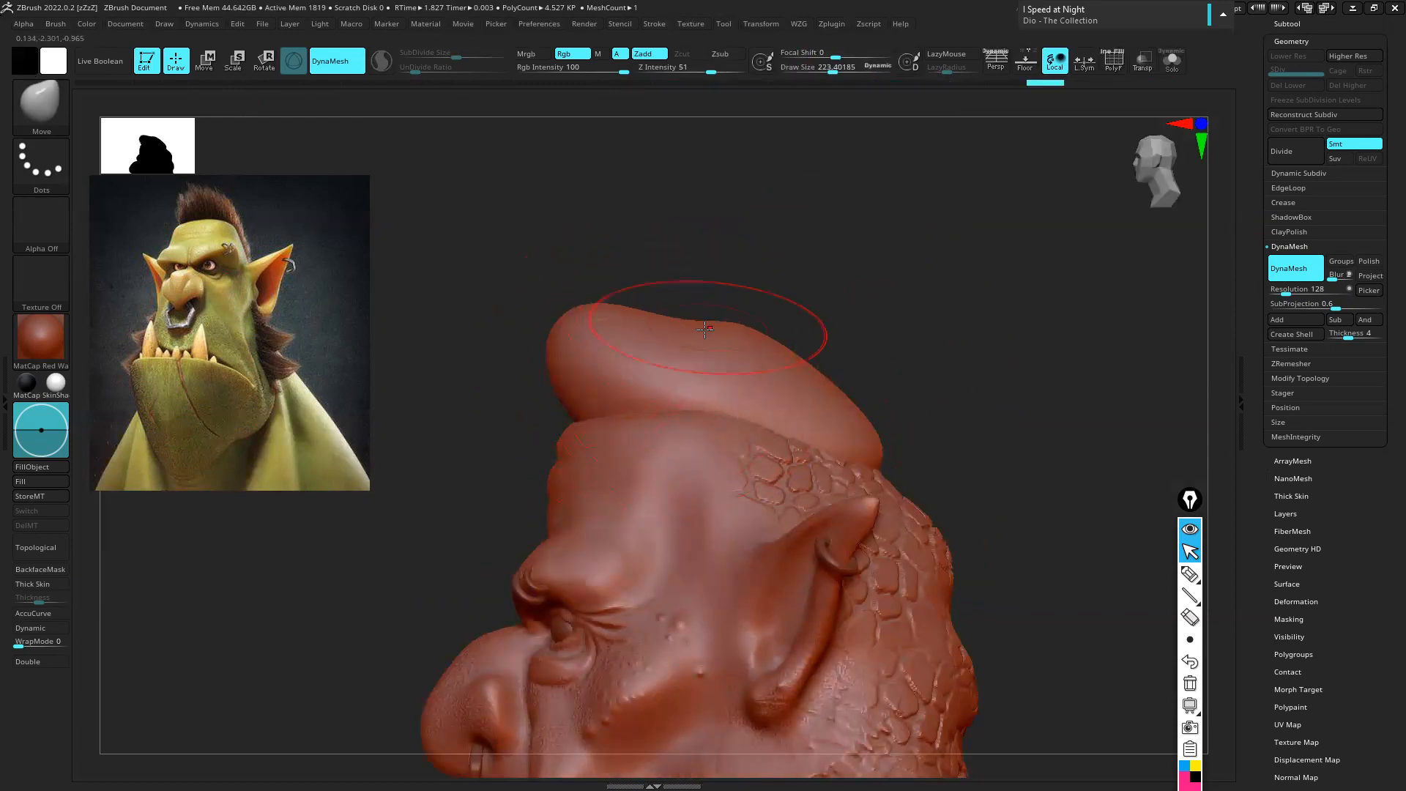
{"action": "left_click_drag", "start_coordinate": [806, 298], "coordinate": [546, 366], "text": "shift"}
{"action": "key", "text": "s"}
{"action": "left_click_drag", "start_coordinate": [683, 350], "coordinate": [705, 387]}
{"action": "mouse_move", "coordinate": [554, 340]}
{"action": "left_mouse_down"}
{"action": "mouse_move", "coordinate": [572, 338]}
{"action": "mouse_move", "coordinate": [561, 360]}
{"action": "left_mouse_up"}
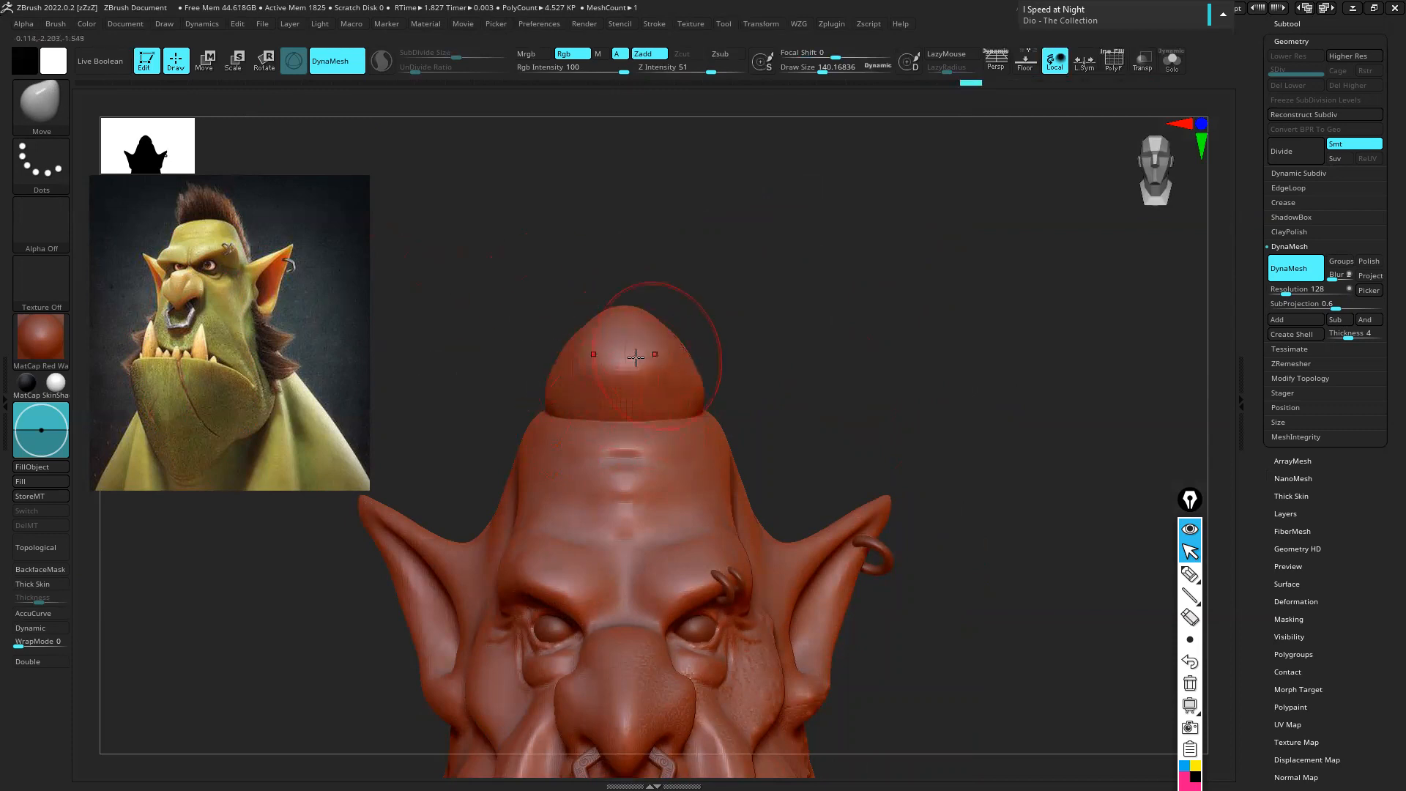
Carve strand grooves along the front and sides of the hair with DamStandard at Draw Size about 62 and Z Intensity 33
{"action": "right_click_drag", "start_coordinate": [635, 357], "coordinate": [643, 374], "text": "ctrl"}
{"action": "key", "text": "b"}
{"action": "key", "text": "d"}
{"action": "key", "text": "s"}
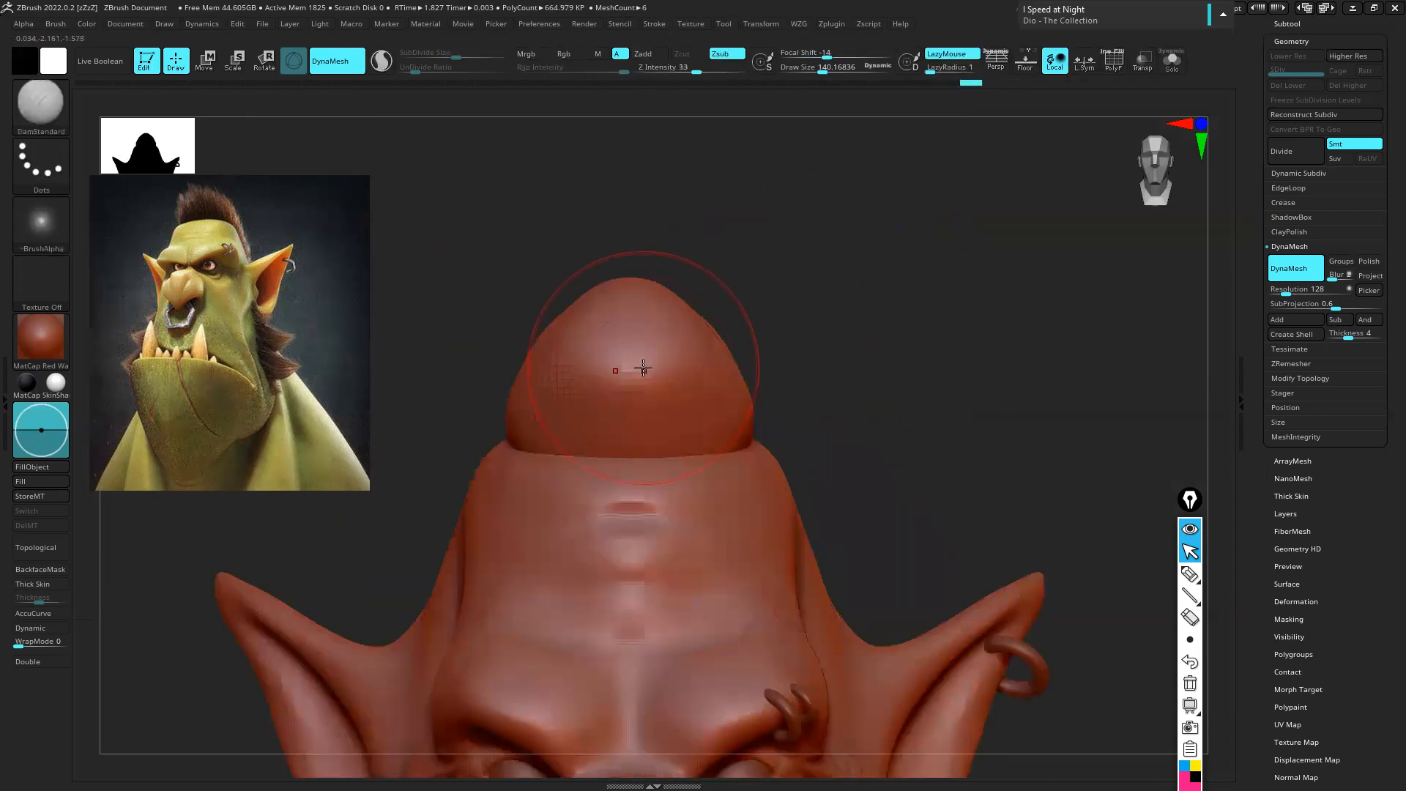
{"action": "key", "text": "s"}
{"action": "left_click_drag", "start_coordinate": [641, 381], "coordinate": [628, 382]}
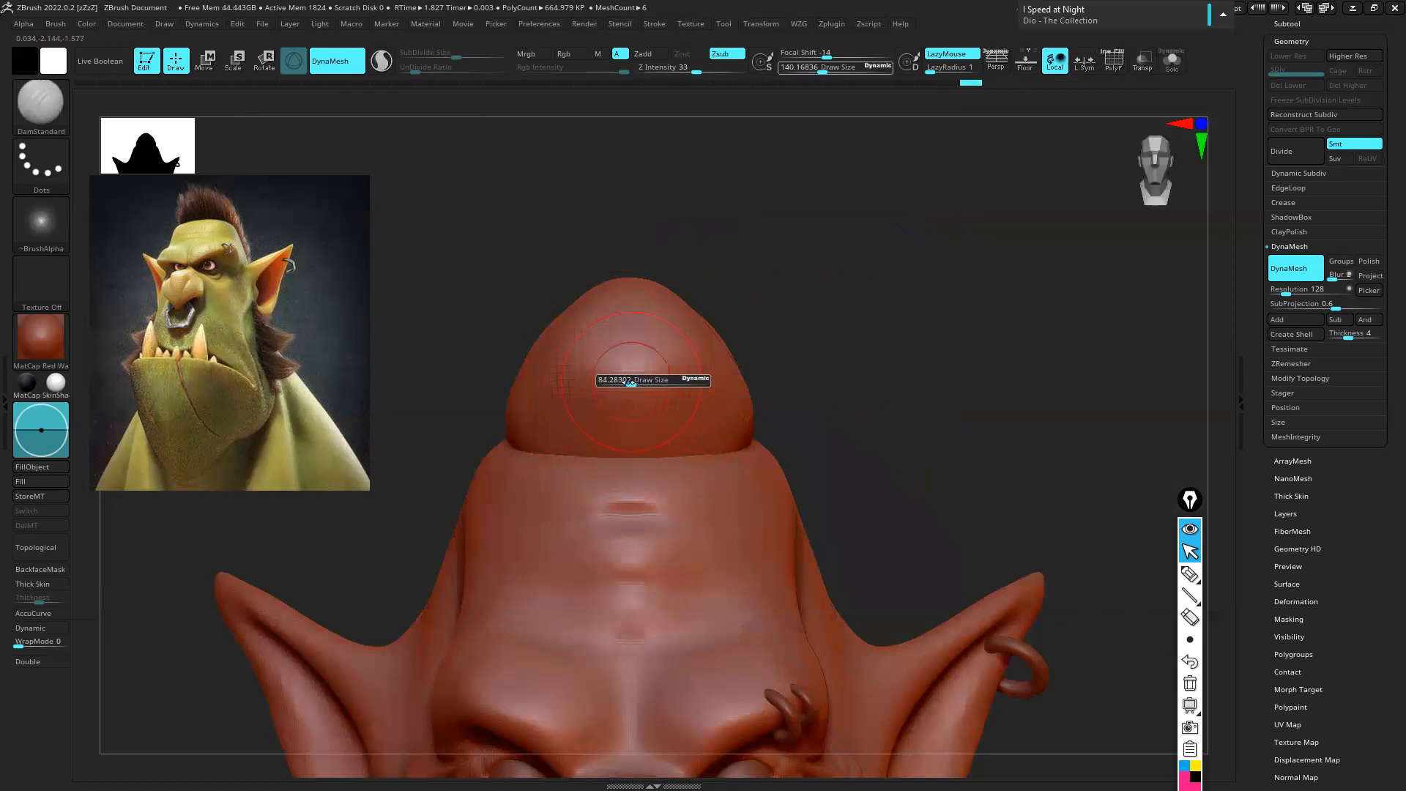
{"action": "left_click_drag", "start_coordinate": [544, 443], "coordinate": [534, 367]}
{"action": "mouse_move", "coordinate": [578, 410]}
{"action": "left_mouse_down"}
{"action": "mouse_move", "coordinate": [575, 348]}
{"action": "mouse_move", "coordinate": [612, 330]}
{"action": "mouse_move", "coordinate": [608, 315]}
{"action": "mouse_move", "coordinate": [622, 329]}
{"action": "left_mouse_up"}
{"action": "mouse_move", "coordinate": [806, 290]}
{"action": "left_mouse_down"}
{"action": "mouse_move", "coordinate": [681, 354]}
{"action": "mouse_move", "coordinate": [762, 383]}
{"action": "mouse_move", "coordinate": [710, 341]}
{"action": "left_mouse_up"}
{"action": "left_click_drag", "start_coordinate": [771, 385], "coordinate": [766, 322]}
{"action": "left_click_drag", "start_coordinate": [843, 425], "coordinate": [813, 337]}
{"action": "left_click_drag", "start_coordinate": [886, 421], "coordinate": [820, 311]}
{"action": "left_click_drag", "start_coordinate": [868, 378], "coordinate": [885, 343]}
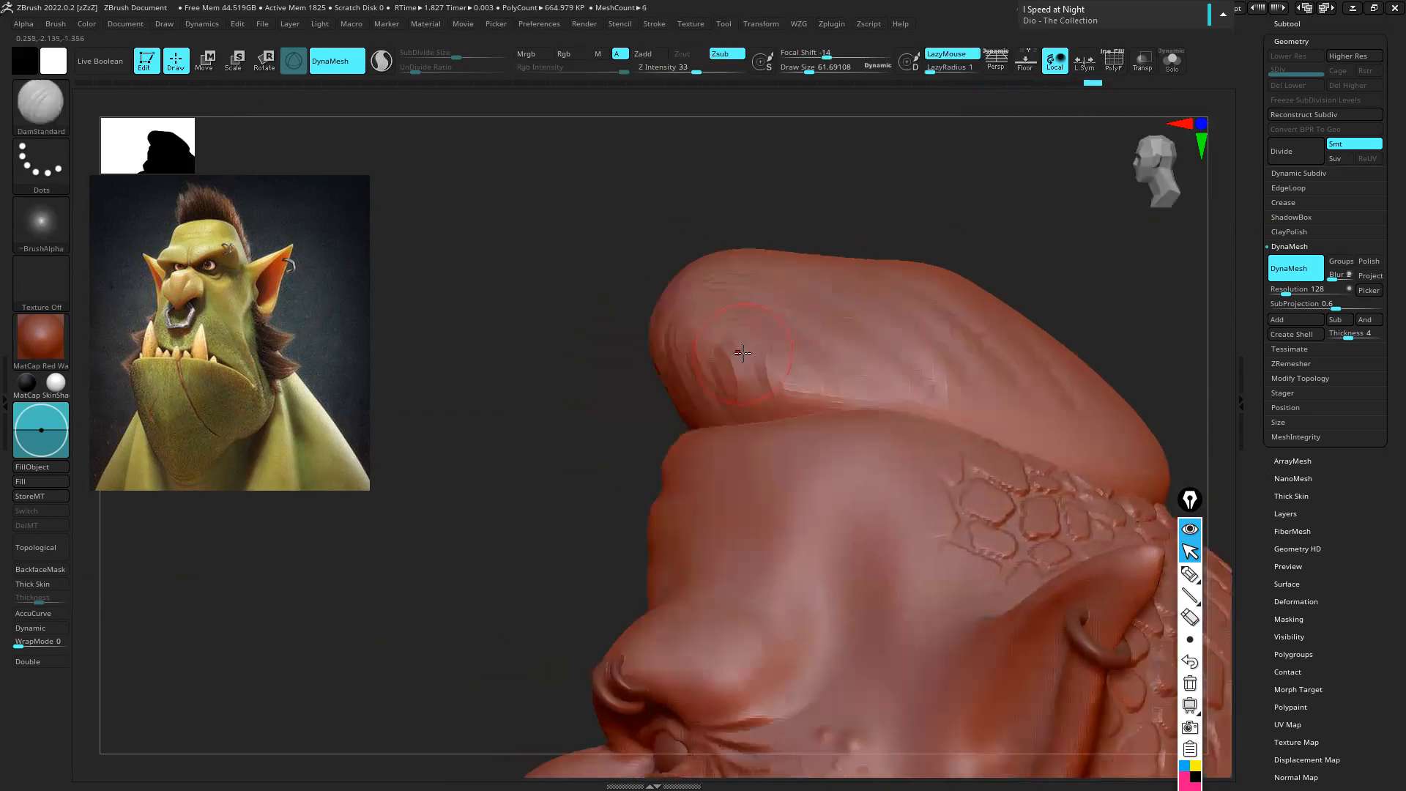
Reshape the hair's profile into a raised front quiff with the Move brush at Draw Size about 140
{"action": "key", "text": "b"}
{"action": "key", "text": "m"}
{"action": "key", "text": "v"}
{"action": "key", "text": "s"}
{"action": "left_click_drag", "start_coordinate": [745, 352], "coordinate": [761, 352]}
{"action": "mouse_move", "coordinate": [651, 314]}
{"action": "left_mouse_down"}
{"action": "mouse_move", "coordinate": [662, 285]}
{"action": "mouse_move", "coordinate": [769, 245]}
{"action": "mouse_move", "coordinate": [775, 270]}
{"action": "mouse_move", "coordinate": [842, 245]}
{"action": "mouse_move", "coordinate": [945, 311]}
{"action": "left_mouse_up"}
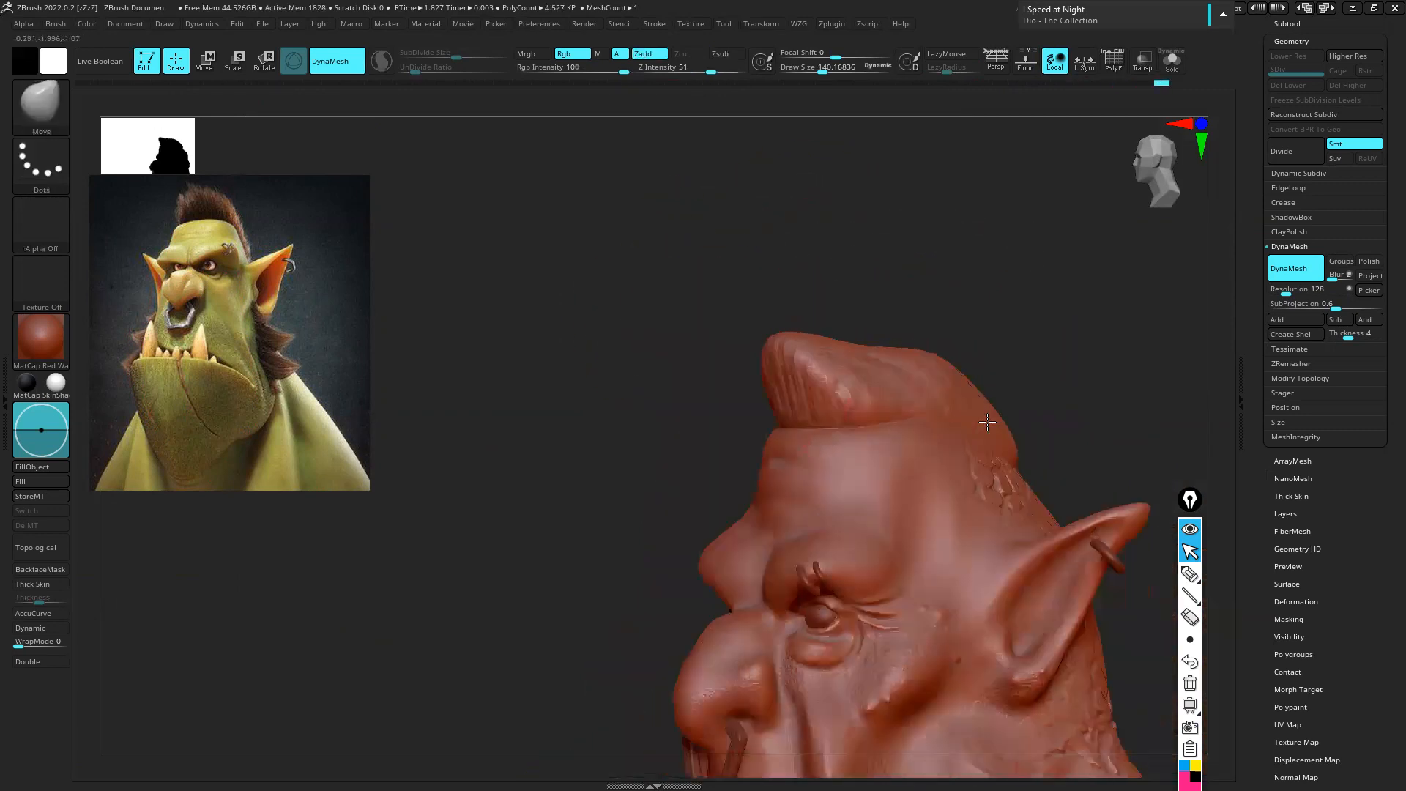
{"action": "left_click_drag", "start_coordinate": [879, 513], "coordinate": [804, 331]}
{"action": "right_click_drag", "start_coordinate": [805, 331], "coordinate": [868, 242], "text": "alt"}
Pull up a central peak on the hair and adjust its side contours with Move at Draw Size about 110
{"action": "key", "text": "s"}
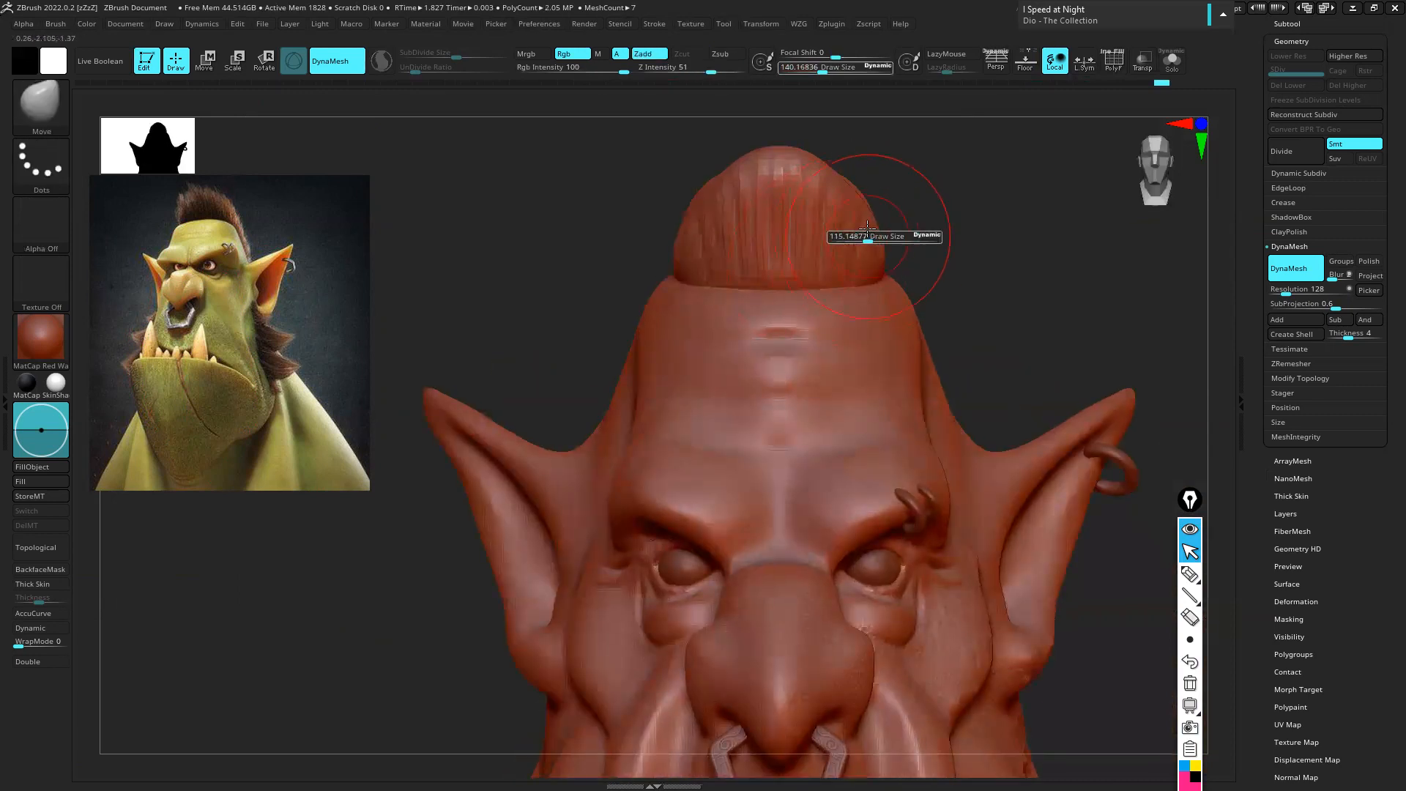
{"action": "left_click_drag", "start_coordinate": [867, 226], "coordinate": [863, 227]}
{"action": "left_click", "coordinate": [745, 166], "text": "alt"}
{"action": "mouse_move", "coordinate": [748, 176]}
{"action": "right_mouse_down"}
{"action": "mouse_move", "coordinate": [745, 220]}
{"action": "mouse_move", "coordinate": [689, 203]}
{"action": "mouse_move", "coordinate": [700, 232]}
{"action": "mouse_move", "coordinate": [835, 222]}
{"action": "mouse_move", "coordinate": [800, 268]}
{"action": "mouse_move", "coordinate": [825, 294]}
{"action": "right_mouse_up"}
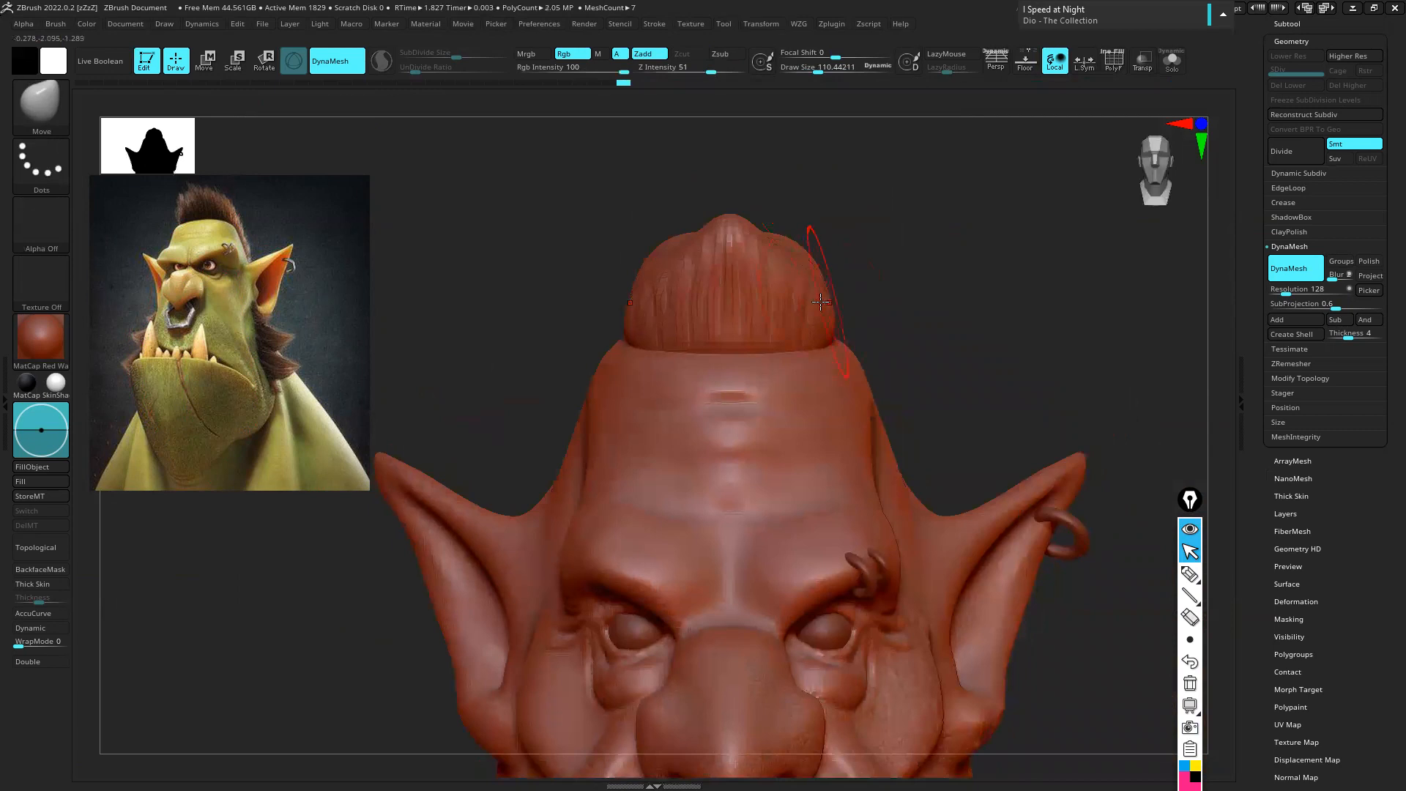
{"action": "right_click_drag", "start_coordinate": [892, 359], "coordinate": [833, 372]}
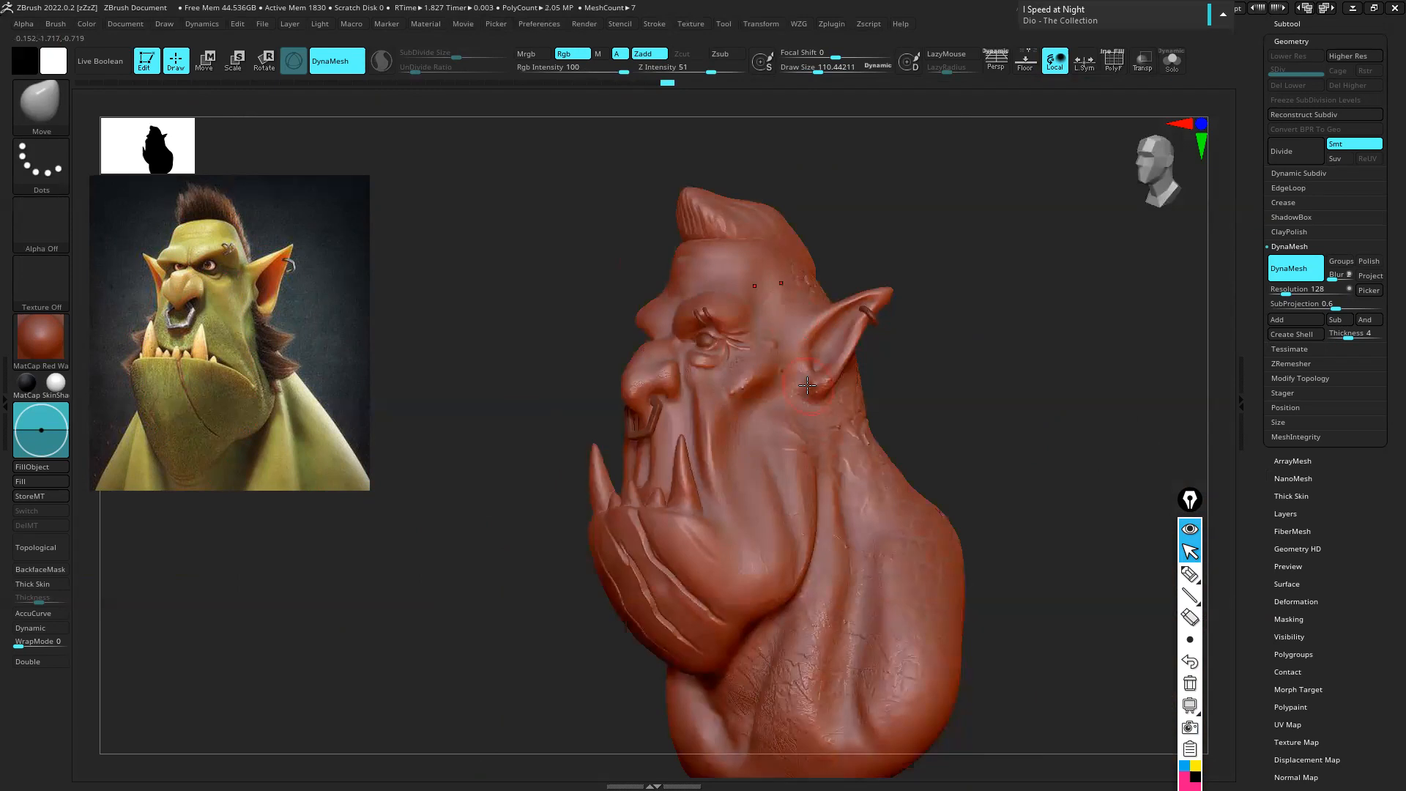
Select the head subtool and adjust the skull below the hair with Move at Draw Size about 204
{"action": "key", "text": "s"}
{"action": "left_click_drag", "start_coordinate": [772, 231], "coordinate": [777, 234]}
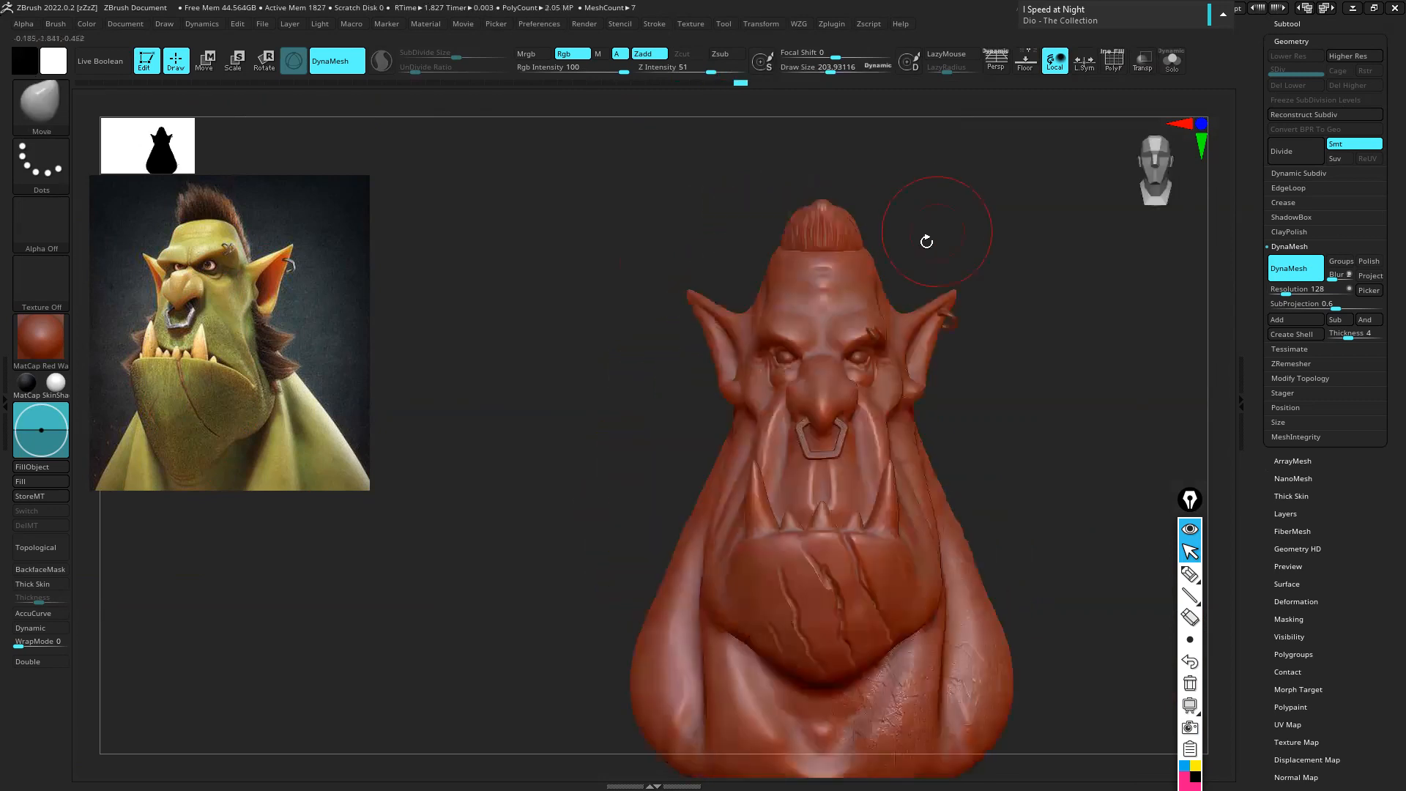
{"action": "mouse_move", "coordinate": [818, 268]}
{"action": "right_mouse_down", "text": "ctrl"}
{"action": "mouse_move", "coordinate": [872, 294]}
{"action": "mouse_move", "coordinate": [850, 210]}
{"action": "right_mouse_up", "text": "ctrl"}
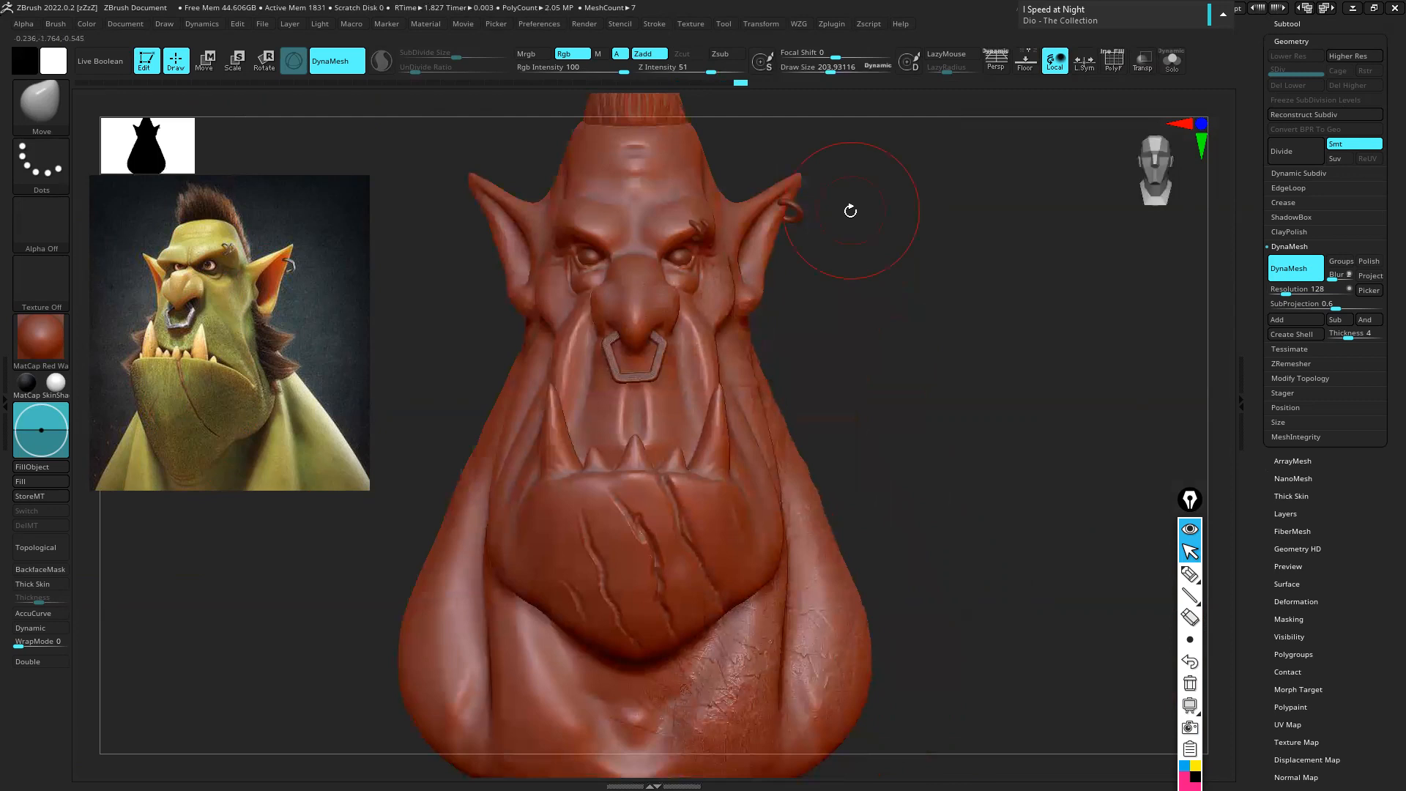
{"action": "mouse_move", "coordinate": [834, 288]}
{"action": "right_mouse_down", "text": "alt"}
{"action": "mouse_move", "coordinate": [838, 306]}
{"action": "mouse_move", "coordinate": [695, 249]}
{"action": "right_mouse_up", "text": "alt"}
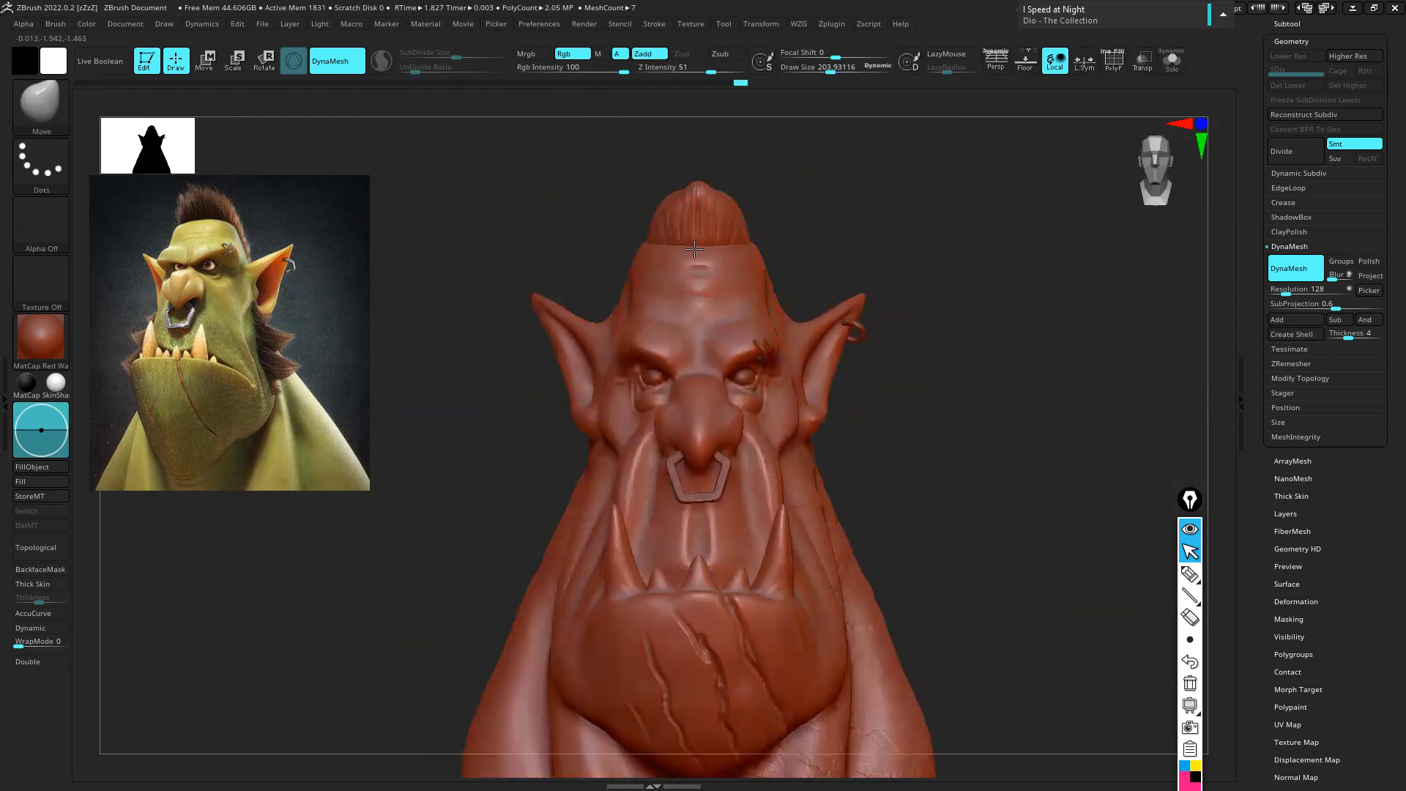
{"action": "left_click", "coordinate": [693, 267], "text": "alt"}
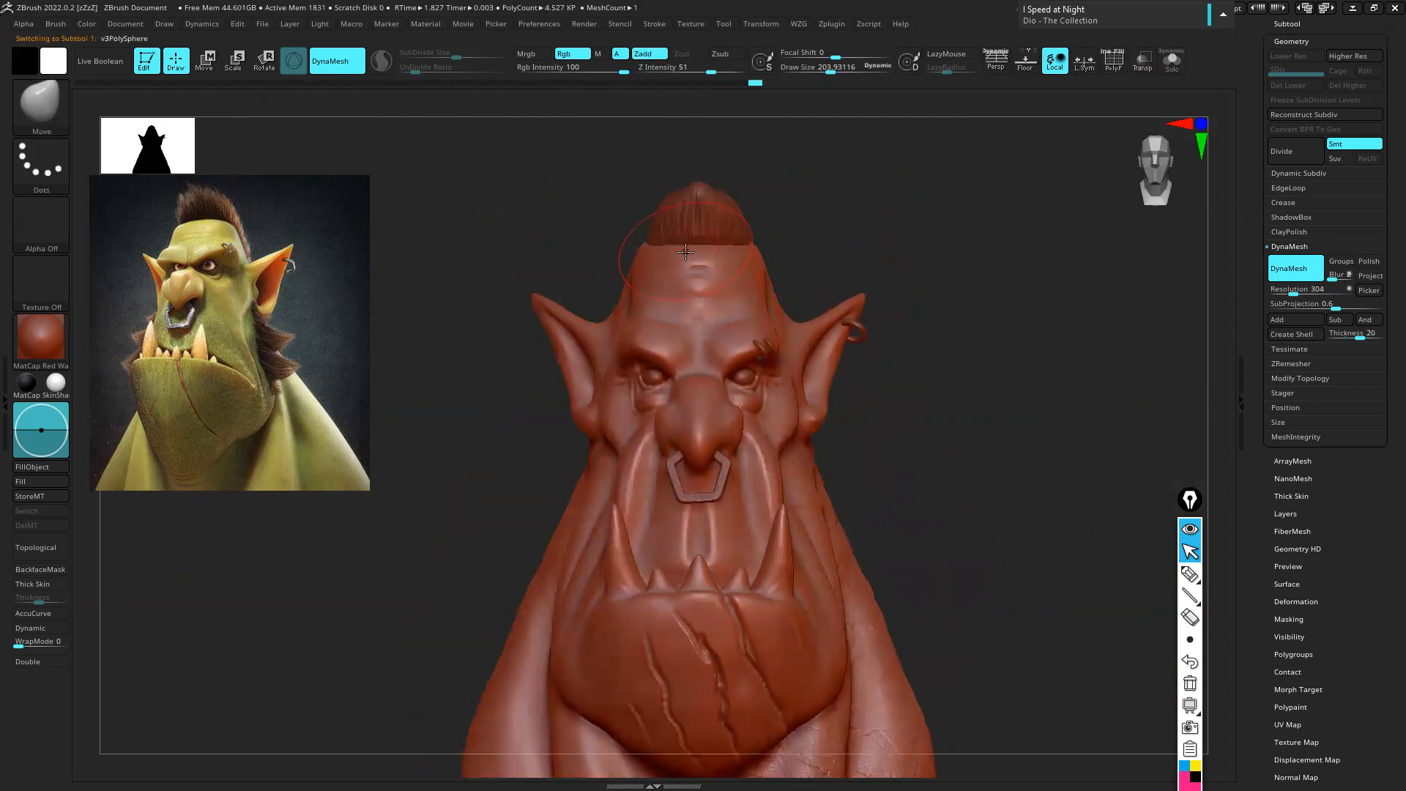
{"action": "left_click_drag", "start_coordinate": [771, 257], "coordinate": [817, 232]}
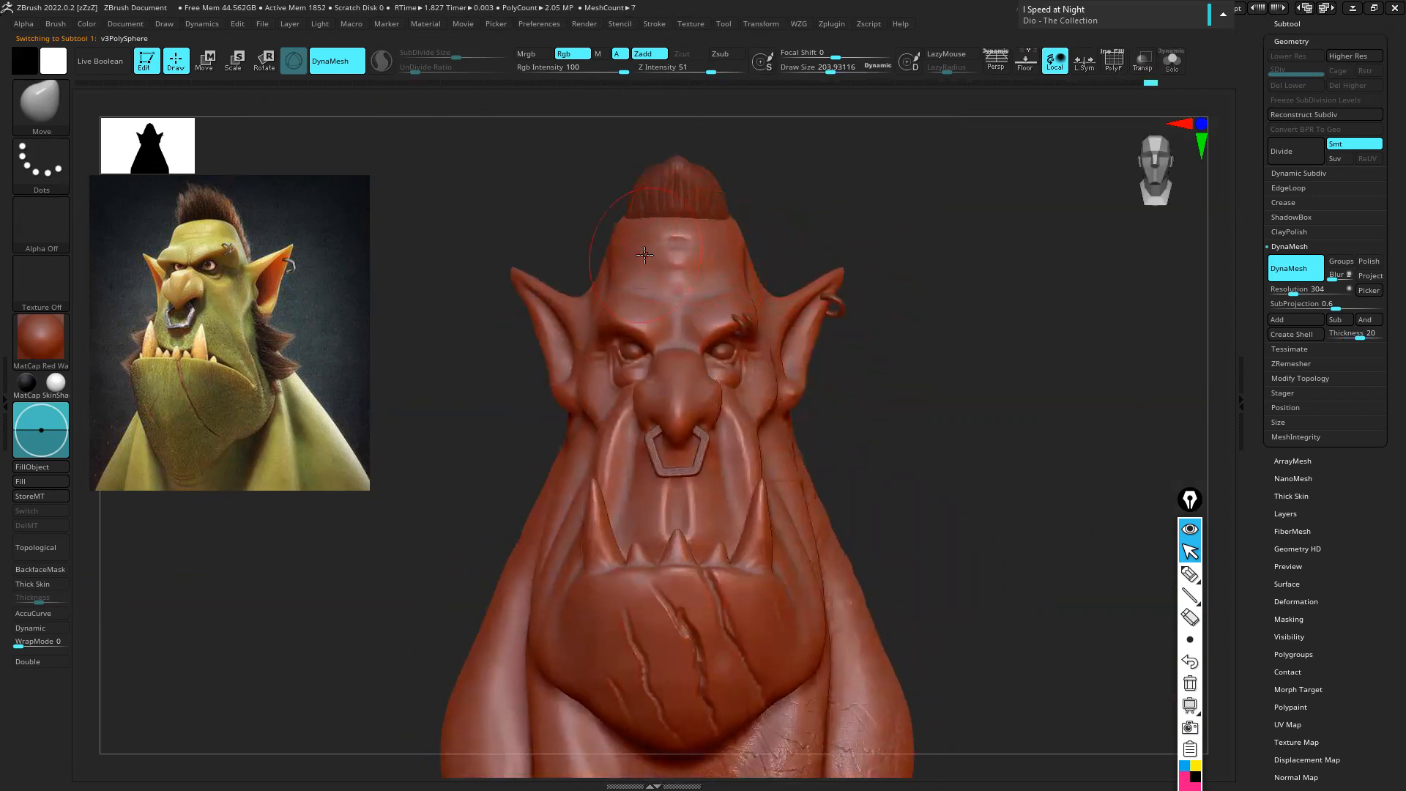
Switch back to the hair subtool and adjust its fit on the crown with Move at Draw Size about 173
{"action": "left_click", "coordinate": [714, 199], "text": "alt"}
{"action": "mouse_move", "coordinate": [733, 208]}
{"action": "left_mouse_down"}
{"action": "mouse_move", "coordinate": [779, 213]}
{"action": "mouse_move", "coordinate": [793, 176]}
{"action": "mouse_move", "coordinate": [740, 180]}
{"action": "left_mouse_up"}
{"action": "mouse_move", "coordinate": [756, 246]}
{"action": "left_mouse_down"}
{"action": "mouse_move", "coordinate": [698, 232]}
{"action": "mouse_move", "coordinate": [708, 237]}
{"action": "left_mouse_up"}
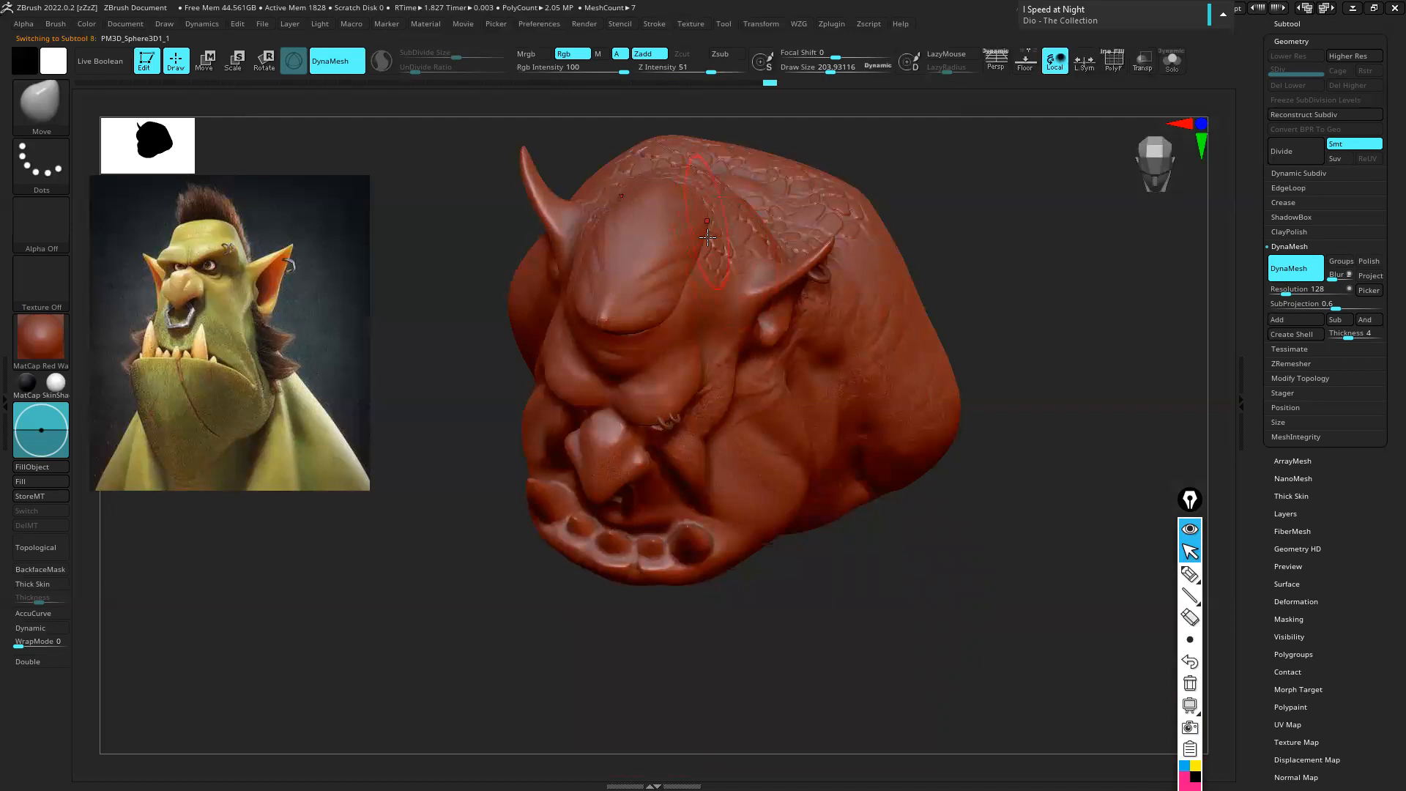
{"action": "key", "text": "s"}
{"action": "left_click_drag", "start_coordinate": [675, 306], "coordinate": [672, 306]}
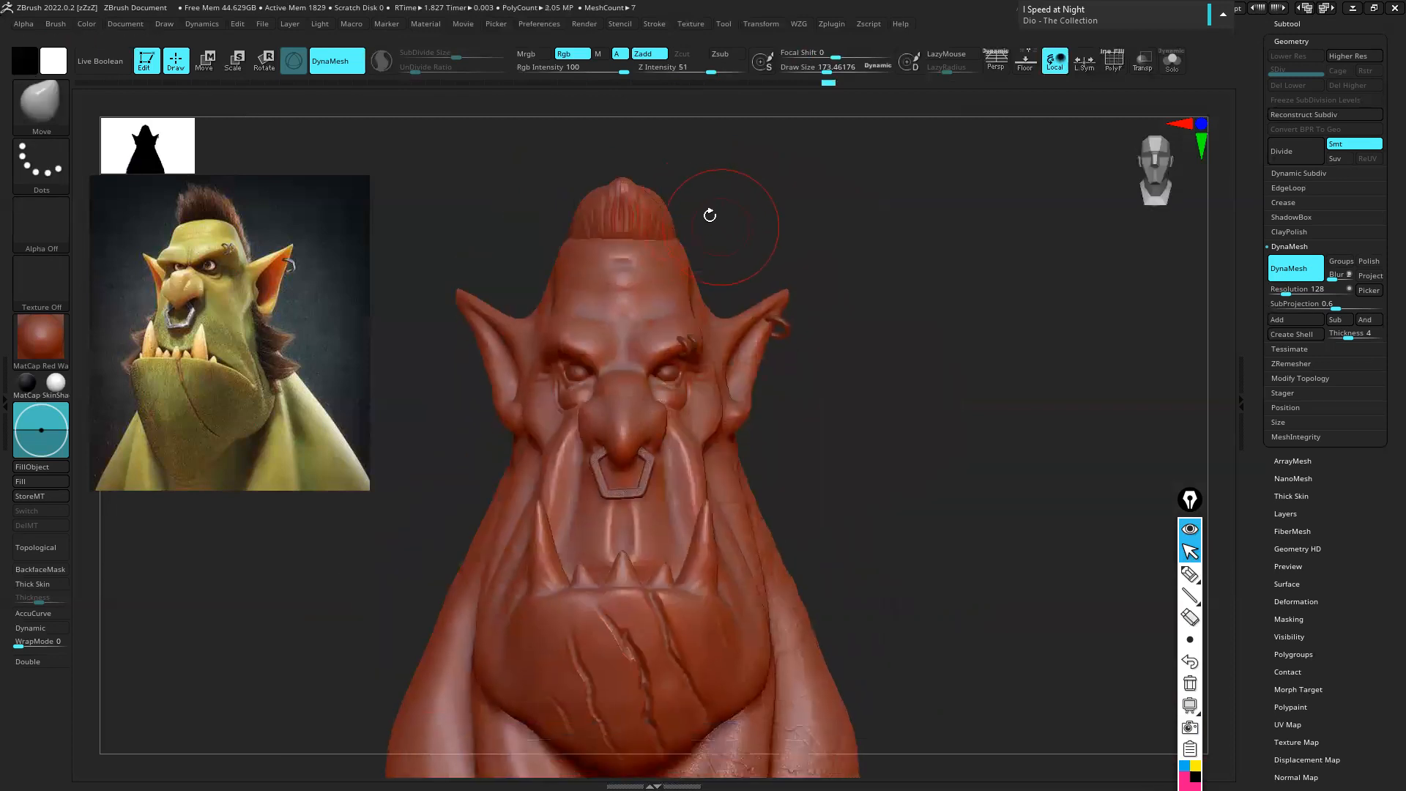
Refine the hair's outer contour from the front with Move at Draw Size about 106
{"action": "right_click_drag", "start_coordinate": [575, 179], "coordinate": [627, 180], "text": "ctrl"}
{"action": "key", "text": "s"}
{"action": "left_click_drag", "start_coordinate": [625, 177], "coordinate": [619, 177]}
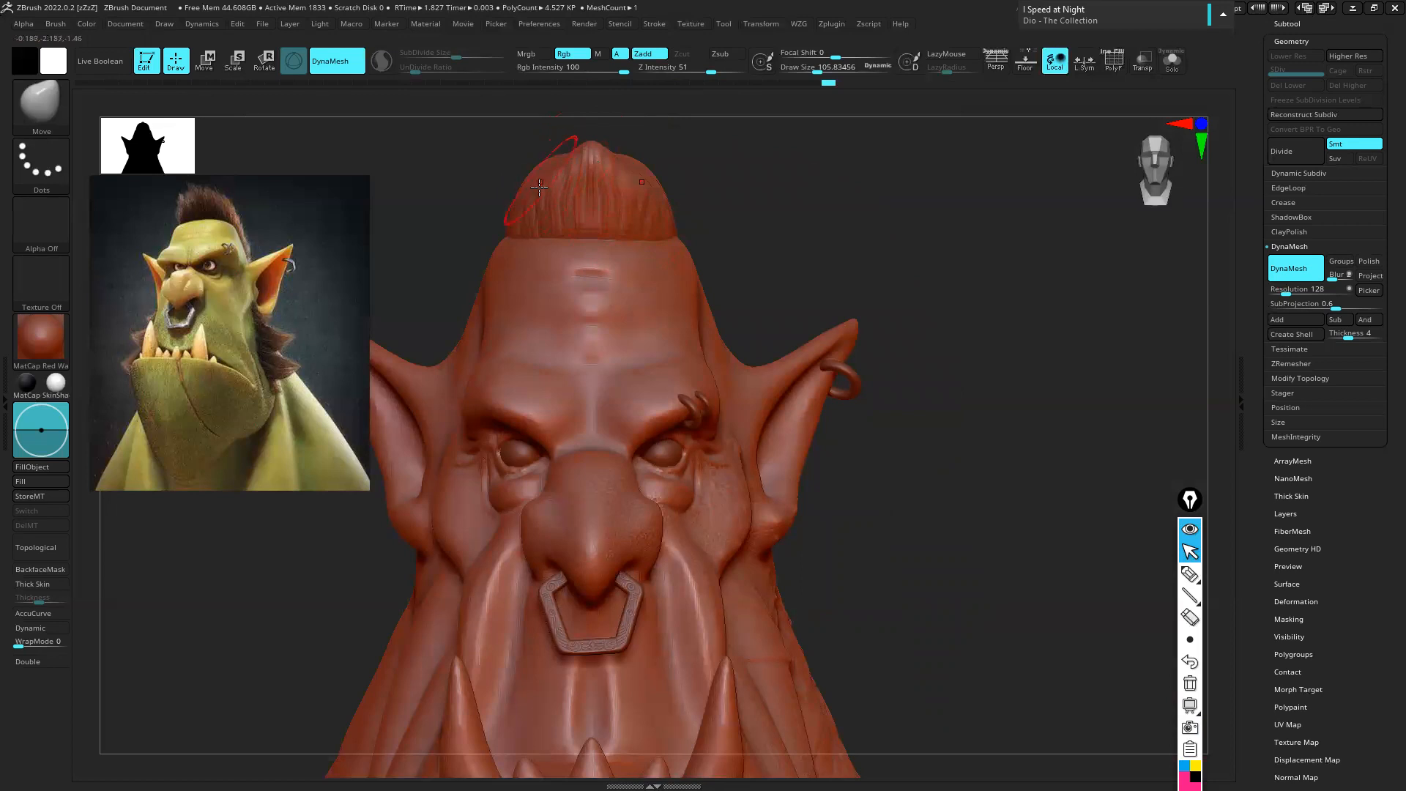
{"action": "mouse_move", "coordinate": [601, 200]}
{"action": "right_mouse_down"}
{"action": "mouse_move", "coordinate": [741, 219]}
{"action": "mouse_move", "coordinate": [762, 208]}
{"action": "mouse_move", "coordinate": [756, 242]}
{"action": "mouse_move", "coordinate": [798, 246]}
{"action": "mouse_move", "coordinate": [825, 230]}
{"action": "mouse_move", "coordinate": [827, 258]}
{"action": "right_mouse_up"}
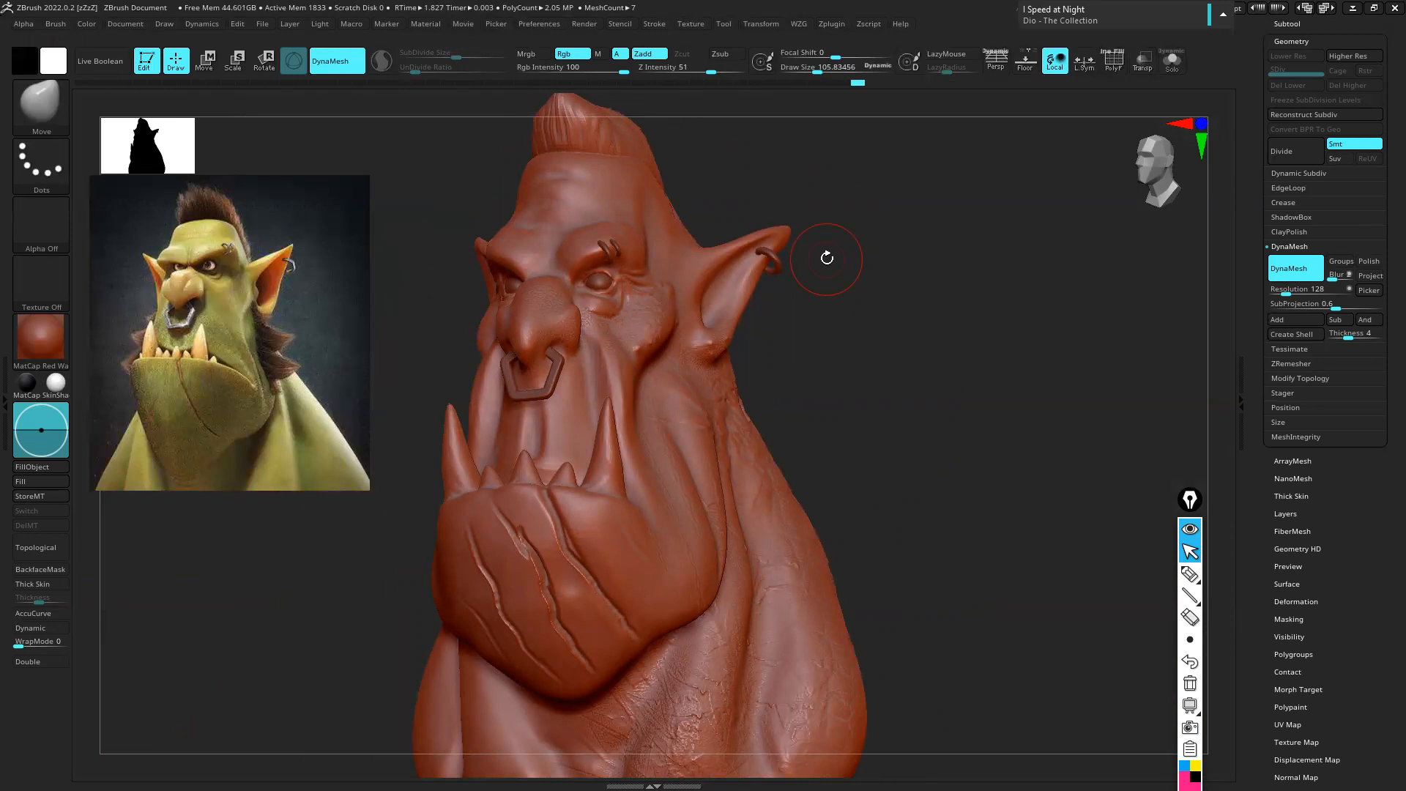
Sharpen the hair's front peak and upper outline with Move at Draw Size about 58
{"action": "right_click_drag", "start_coordinate": [638, 181], "coordinate": [691, 347], "text": "alt"}
{"action": "right_click_drag", "start_coordinate": [605, 277], "coordinate": [679, 308], "text": "ctrl"}
{"action": "key", "text": "s"}
{"action": "left_click_drag", "start_coordinate": [678, 307], "coordinate": [663, 309]}
{"action": "right_click_drag", "start_coordinate": [696, 204], "coordinate": [806, 348], "text": "ctrl"}
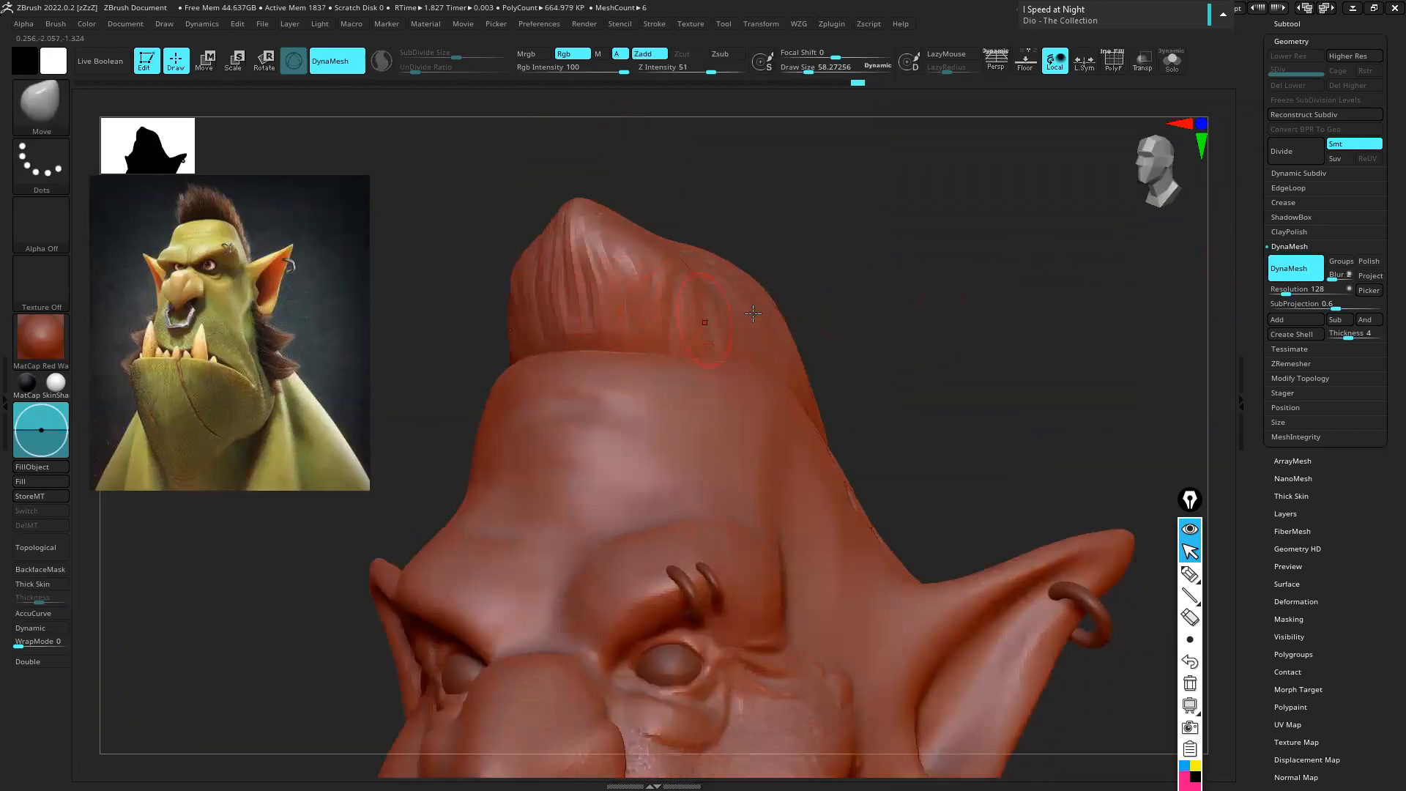
Set the hair's DynaMesh Resolution to 432 and remesh it
{"action": "key", "text": "ctrl"}
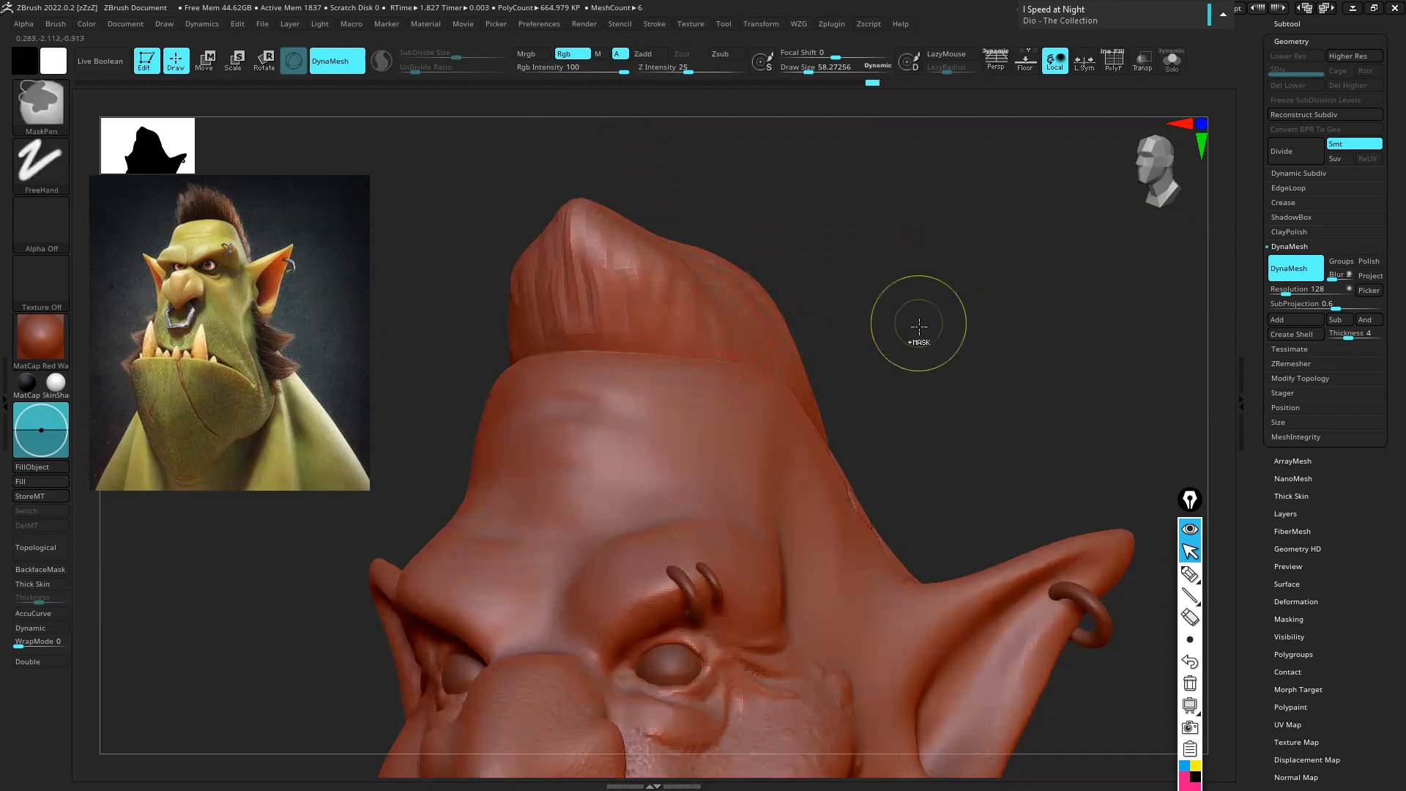
{"action": "left_click_drag", "start_coordinate": [1284, 292], "coordinate": [1298, 291]}
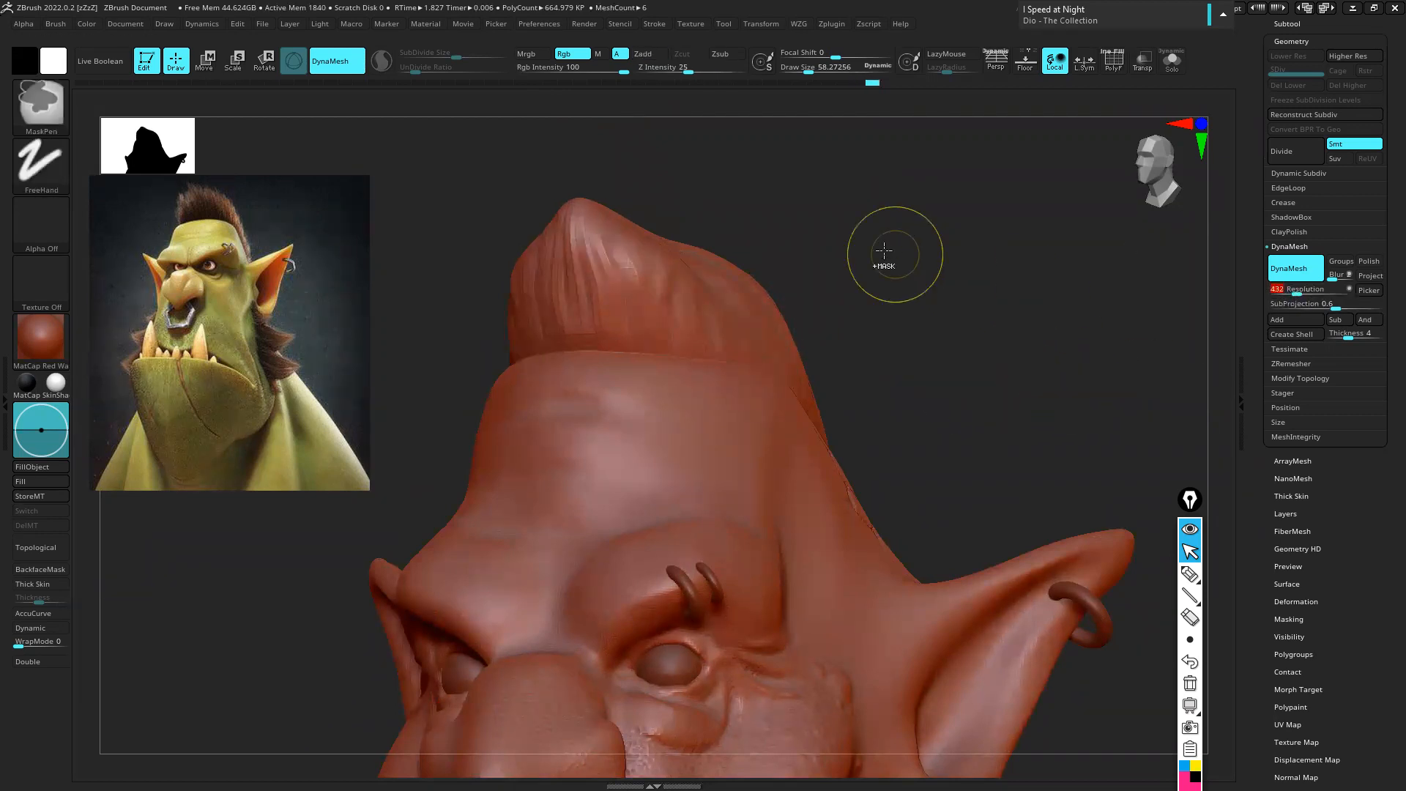
Carve finer strands into the side and front of the hair with DamStandard at Draw Size about 30 and Z Intensity 33
{"action": "key", "text": "s"}
{"action": "left_click_drag", "start_coordinate": [672, 315], "coordinate": [664, 315]}
{"action": "right_click_drag", "start_coordinate": [613, 291], "coordinate": [659, 301], "text": "ctrl"}
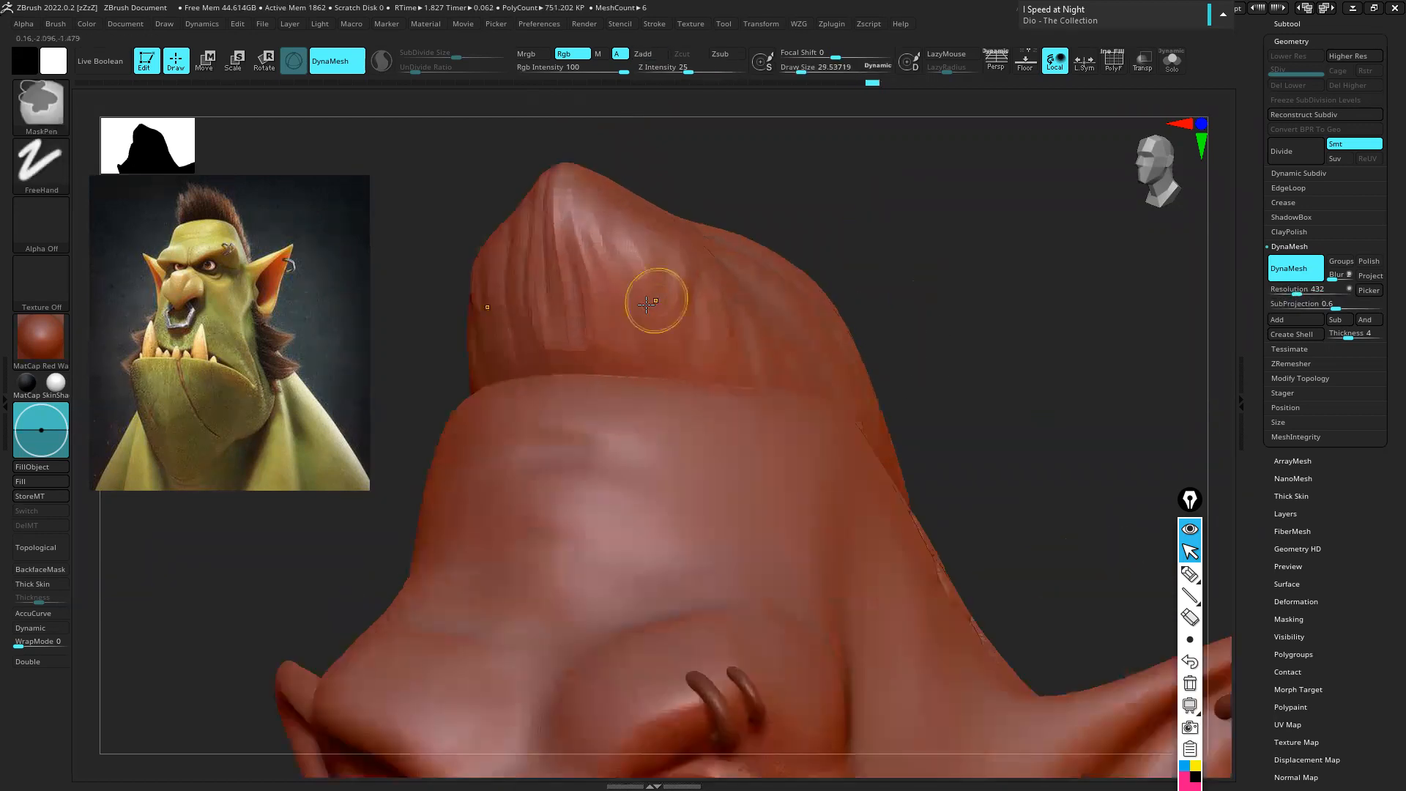
{"action": "key", "text": "b"}
{"action": "key", "text": "c"}
{"action": "key", "text": "t"}
{"action": "key", "text": "b"}
{"action": "key", "text": "d"}
{"action": "key", "text": "s"}
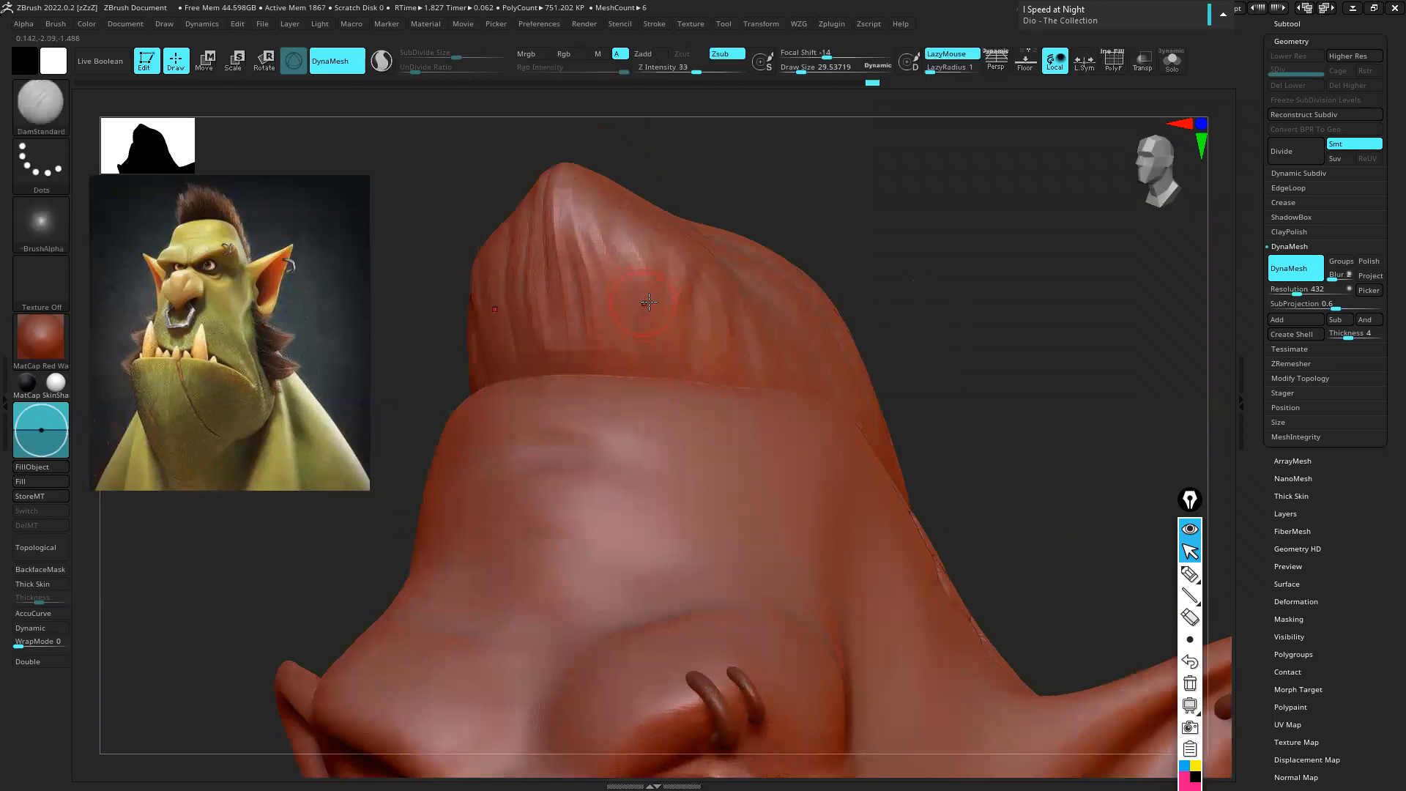
{"action": "left_click_drag", "start_coordinate": [624, 319], "coordinate": [630, 332]}
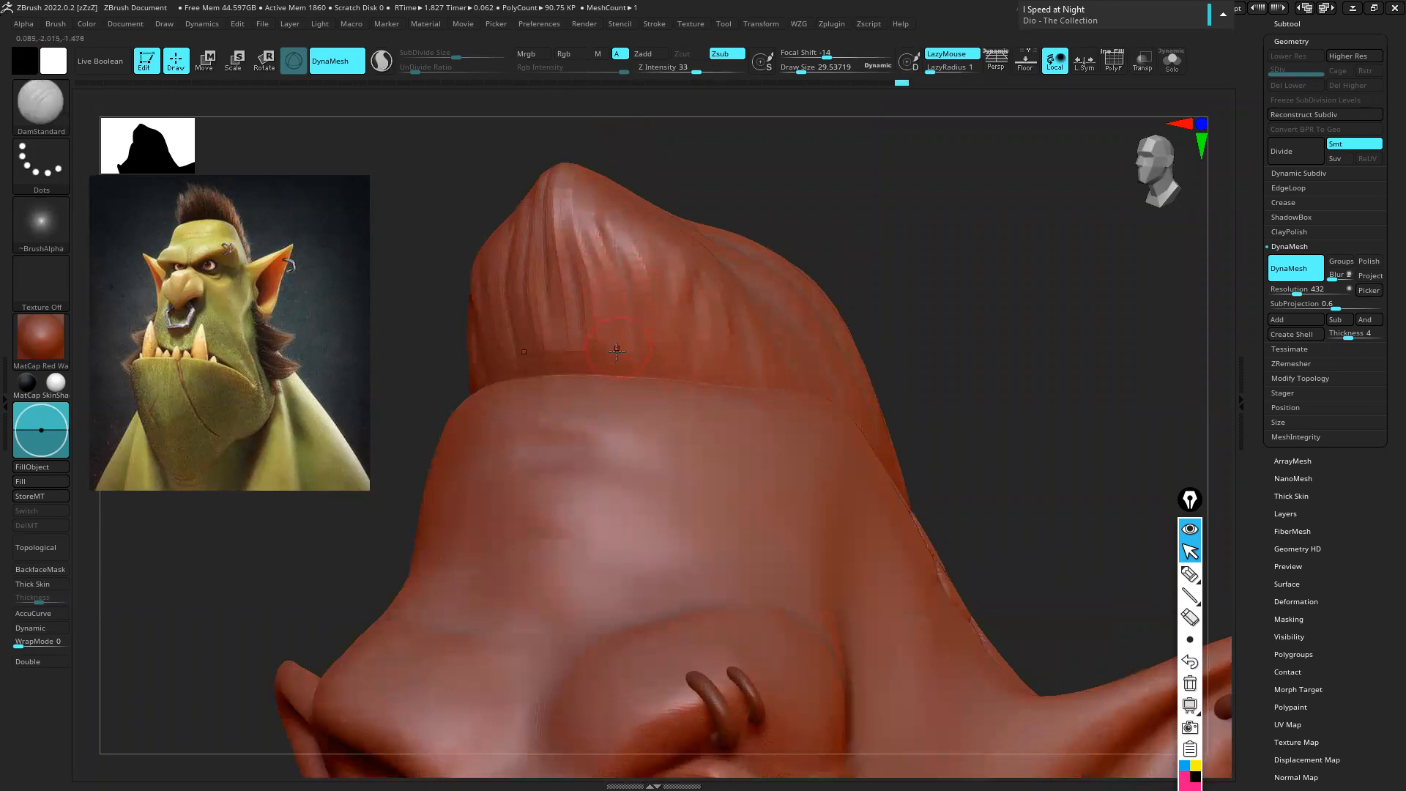
{"action": "left_click_drag", "start_coordinate": [580, 201], "coordinate": [591, 258]}
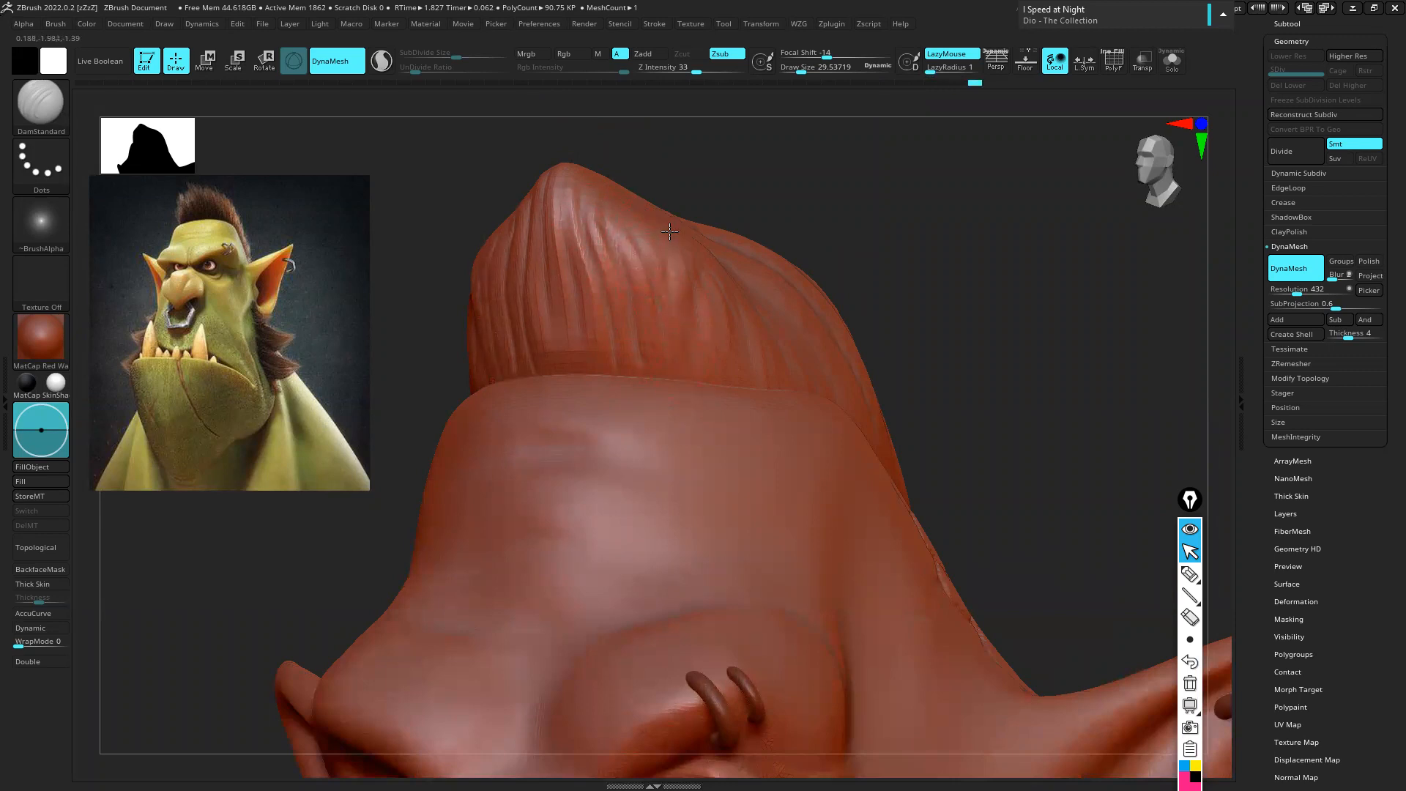
Carve additional strands into the hair's side and front base with DamStandard at Draw Size about 30 and Z Intensity 33
{"action": "left_click_drag", "start_coordinate": [702, 379], "coordinate": [675, 227]}
{"action": "mouse_move", "coordinate": [573, 322]}
{"action": "left_mouse_down"}
{"action": "mouse_move", "coordinate": [543, 310]}
{"action": "mouse_move", "coordinate": [546, 349]}
{"action": "mouse_move", "coordinate": [544, 317]}
{"action": "left_mouse_up"}
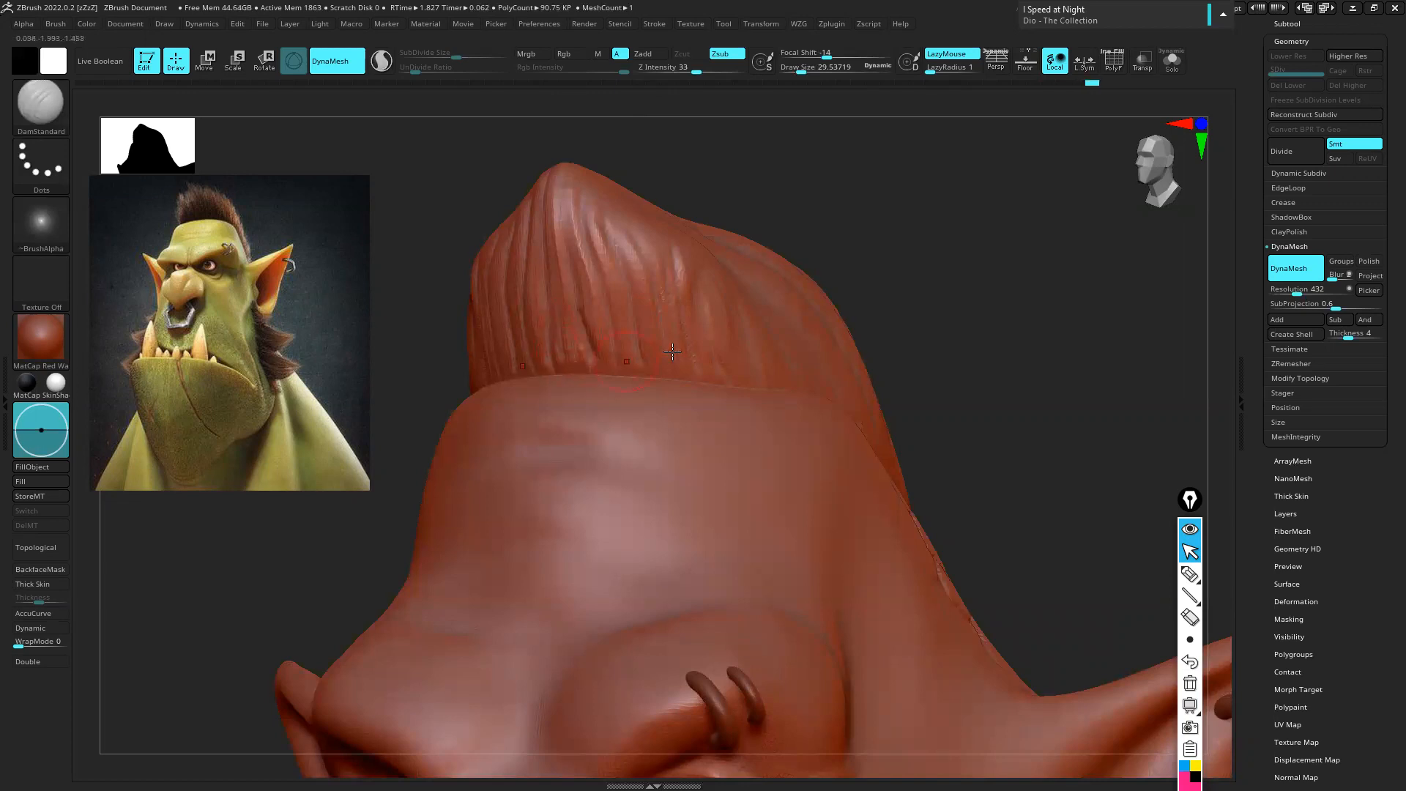
{"action": "right_click_drag", "start_coordinate": [689, 350], "coordinate": [641, 334], "text": "ctrl"}
{"action": "right_click_drag", "start_coordinate": [725, 397], "coordinate": [827, 399]}
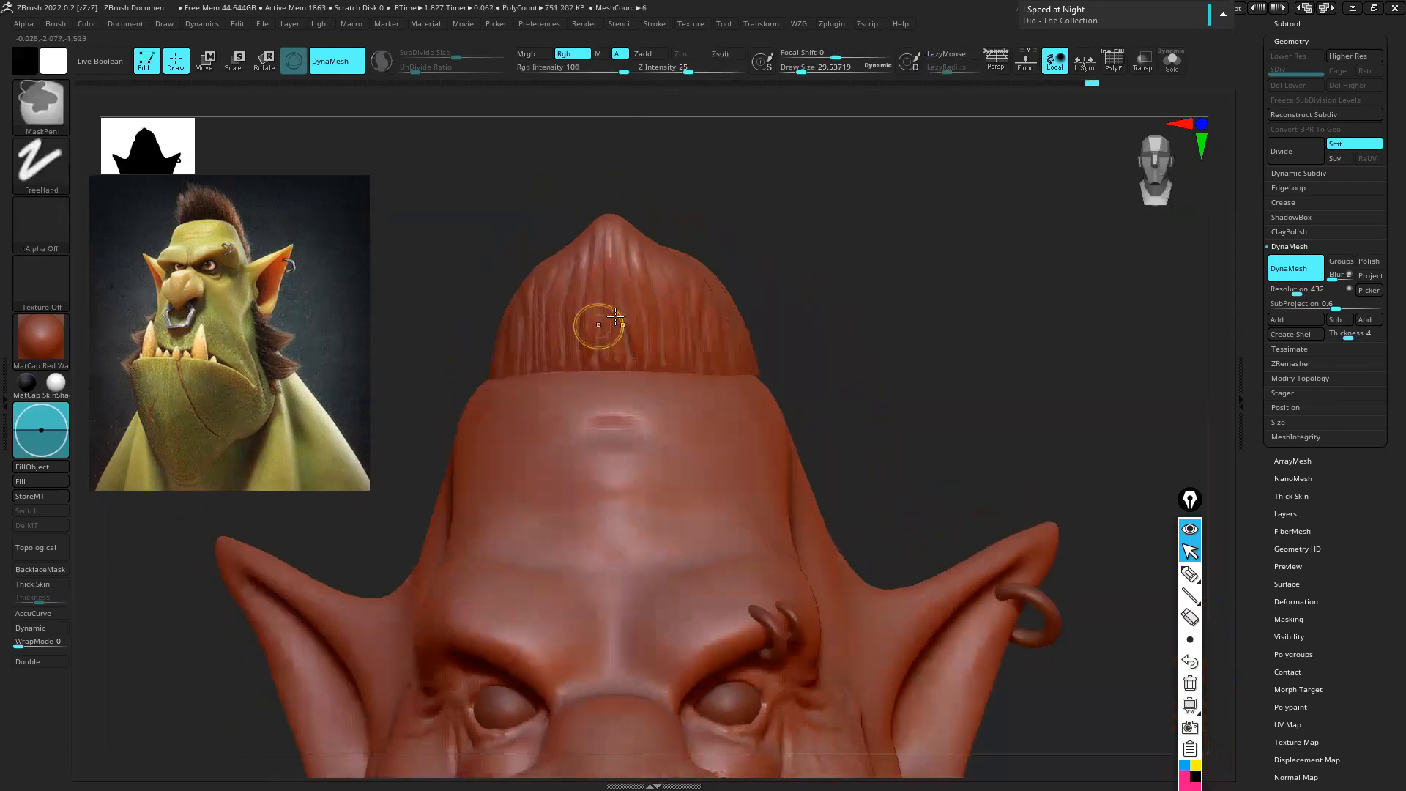
{"action": "right_click_drag", "start_coordinate": [615, 315], "coordinate": [601, 370], "text": "ctrl"}
{"action": "right_click_drag", "start_coordinate": [697, 358], "coordinate": [655, 331], "text": "ctrl"}
Examine the carved hair and its placement on the head from the front, from above and at a distance
{"action": "right_click_drag", "start_coordinate": [752, 392], "coordinate": [715, 138]}
{"action": "right_click_drag", "start_coordinate": [809, 454], "coordinate": [666, 319], "text": "alt"}
{"action": "right_click_drag", "start_coordinate": [678, 231], "coordinate": [685, 165], "text": "ctrl"}
{"action": "right_click_drag", "start_coordinate": [813, 333], "coordinate": [795, 256], "text": "ctrl"}
{"action": "mouse_move", "coordinate": [692, 333]}
{"action": "right_mouse_down"}
{"action": "mouse_move", "coordinate": [876, 333]}
{"action": "mouse_move", "coordinate": [794, 322]}
{"action": "mouse_move", "coordinate": [835, 315]}
{"action": "right_mouse_up"}
{"action": "right_click_drag", "start_coordinate": [923, 254], "coordinate": [755, 305], "text": "alt"}
{"action": "key", "text": "s"}
{"action": "left_click_drag", "start_coordinate": [762, 309], "coordinate": [788, 307]}
{"action": "left_click_drag", "start_coordinate": [768, 250], "coordinate": [879, 227], "text": "ctrl"}
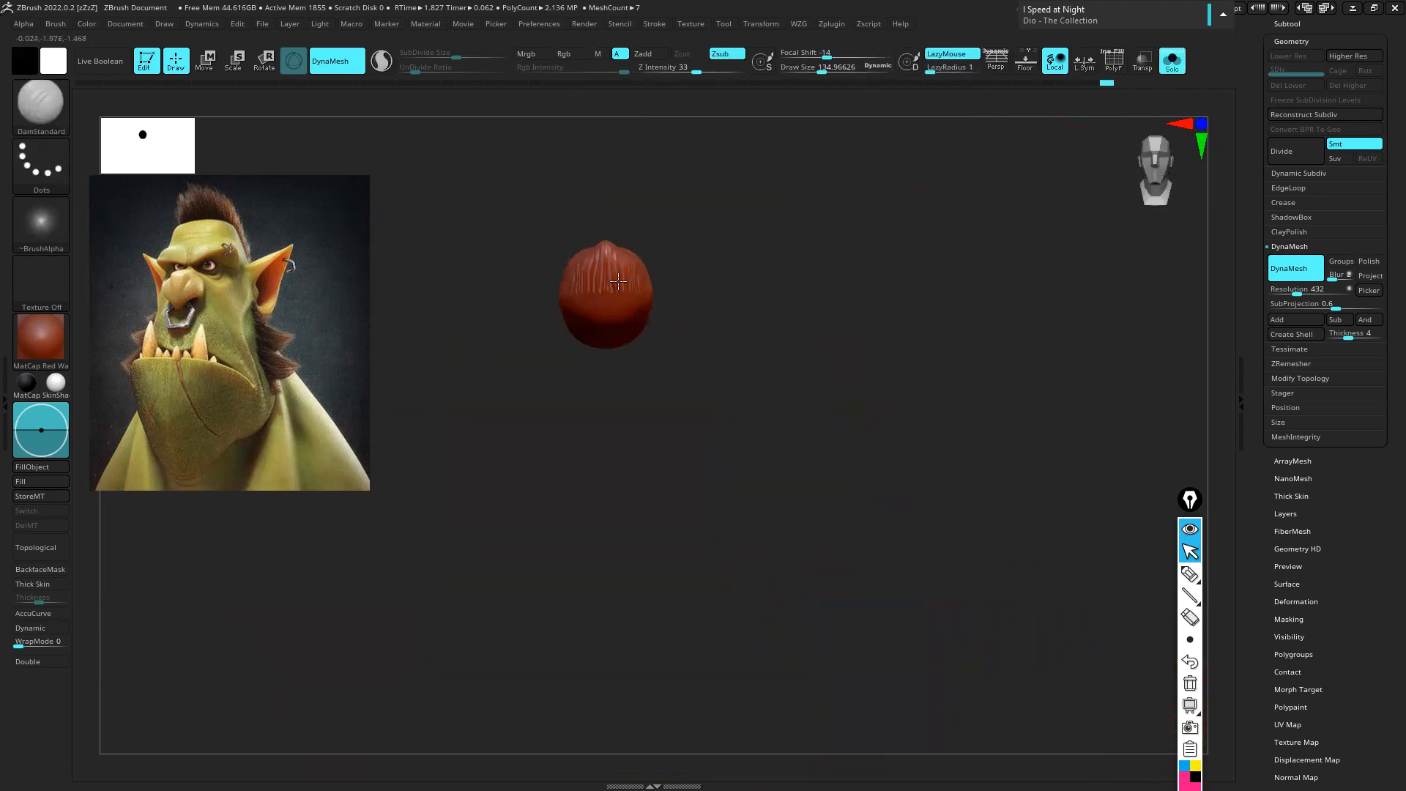
Hide the sculpted hair subtool and make the head subtool active
{"action": "left_click", "coordinate": [1324, 27]}
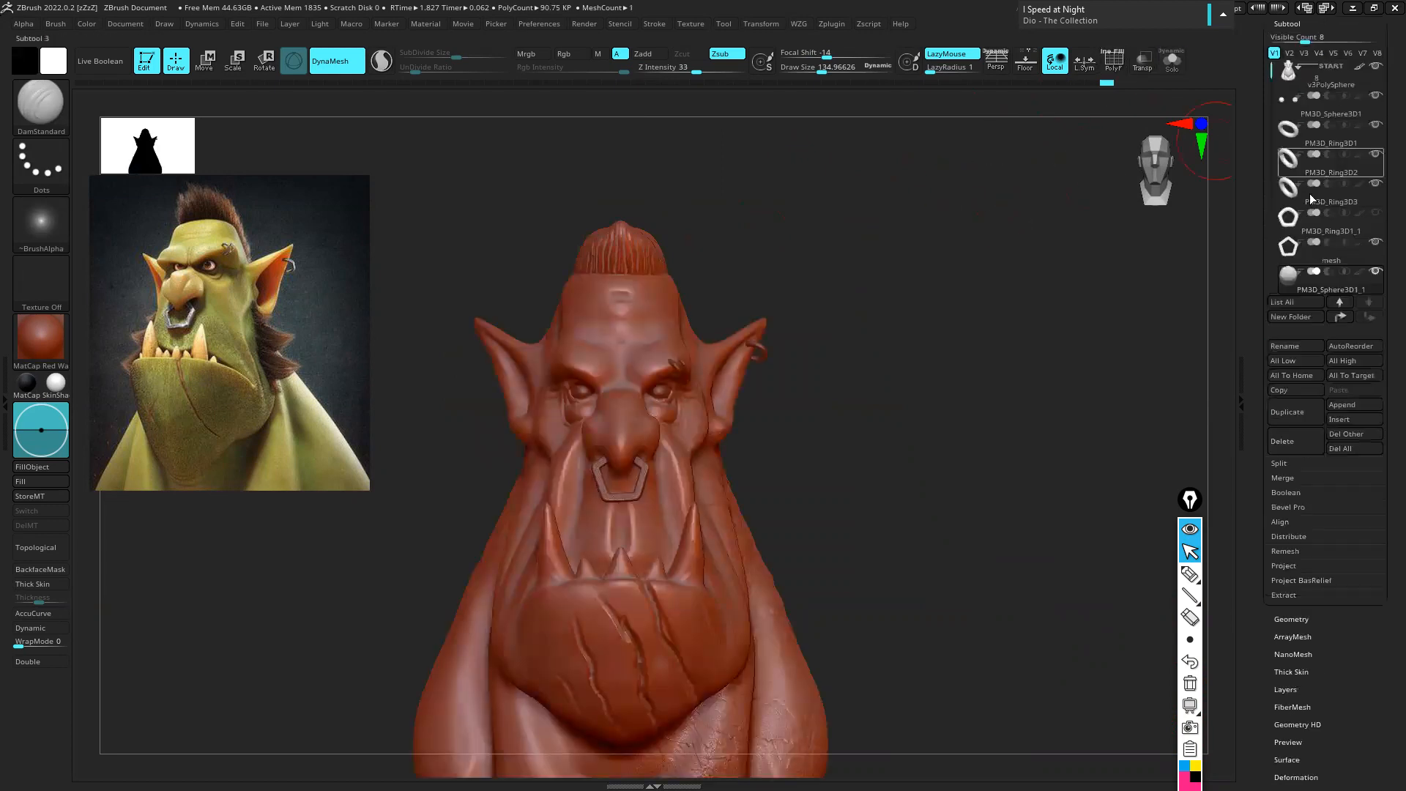
{"action": "key", "text": "ctrl+z"}
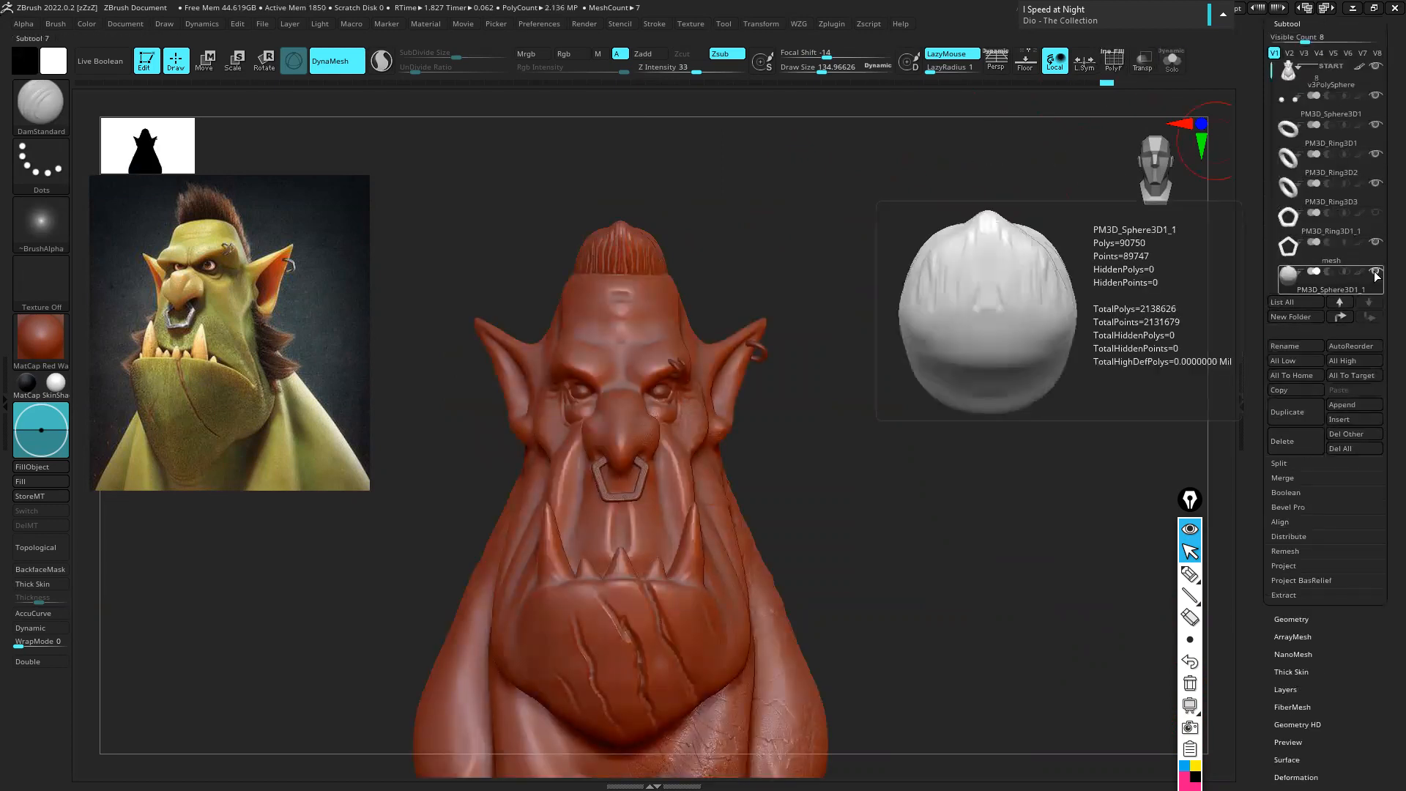
{"action": "left_click_drag", "start_coordinate": [886, 305], "coordinate": [827, 302]}
{"action": "key", "text": "ctrl+z"}
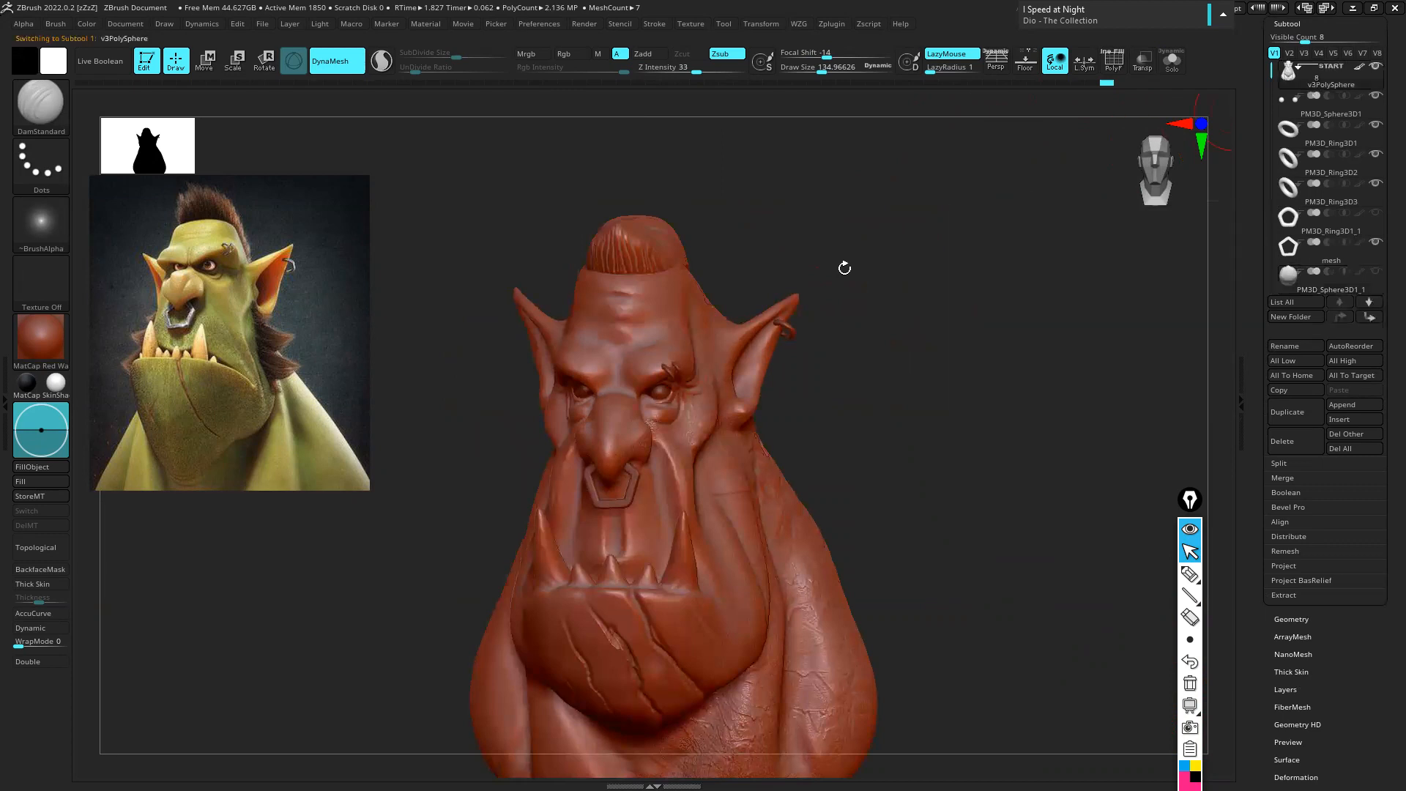
{"action": "key", "text": "ctrl+z"}
{"action": "right_click_drag", "start_coordinate": [673, 254], "coordinate": [647, 320], "text": "ctrl"}
{"action": "key", "text": "s"}
{"action": "left_click_drag", "start_coordinate": [647, 320], "coordinate": [653, 320]}
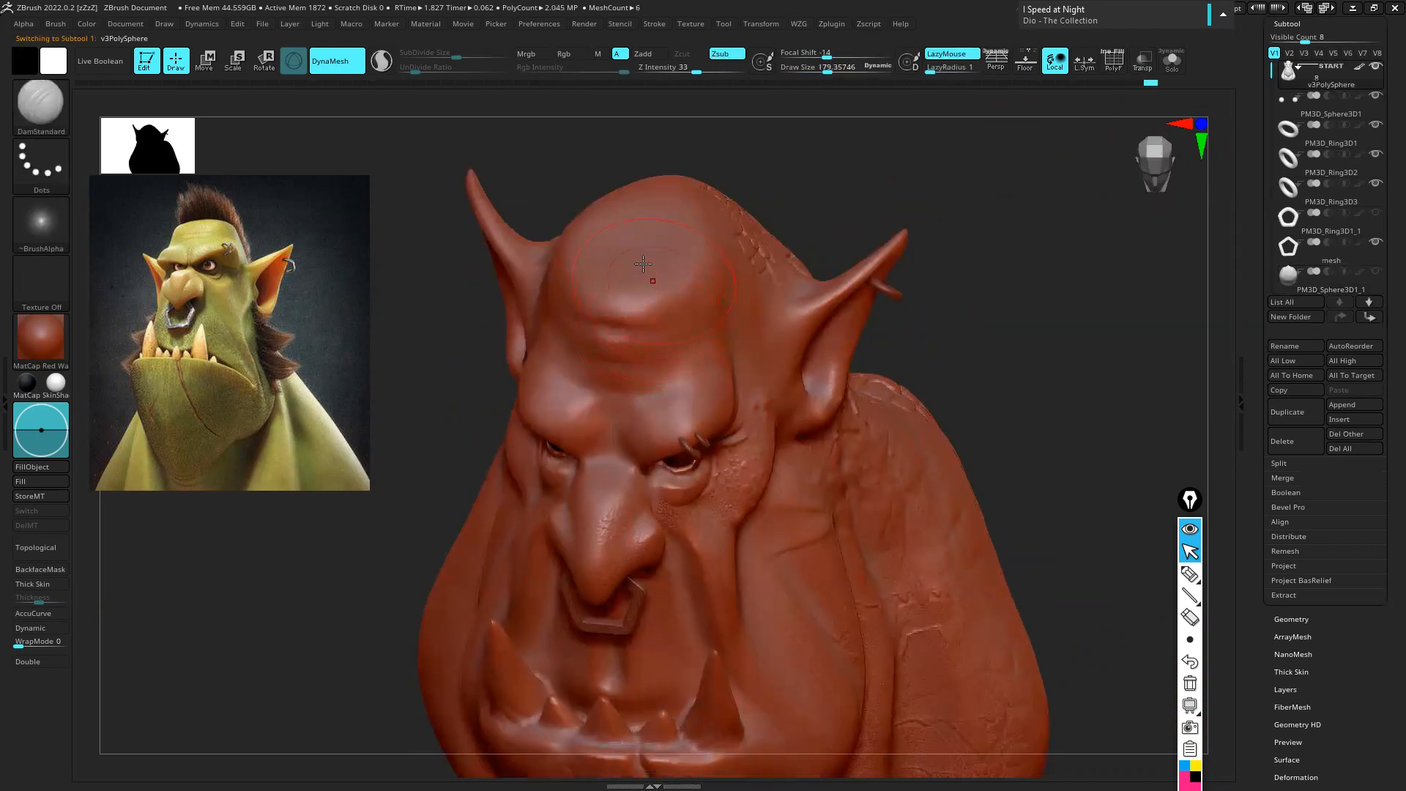
Switch to the Move brush at Draw Size about 145 and inspect the bare crown from the front and side
{"action": "right_click_drag", "start_coordinate": [648, 267], "coordinate": [651, 261]}
{"action": "key", "text": "b"}
{"action": "key", "text": "m"}
{"action": "key", "text": "v"}
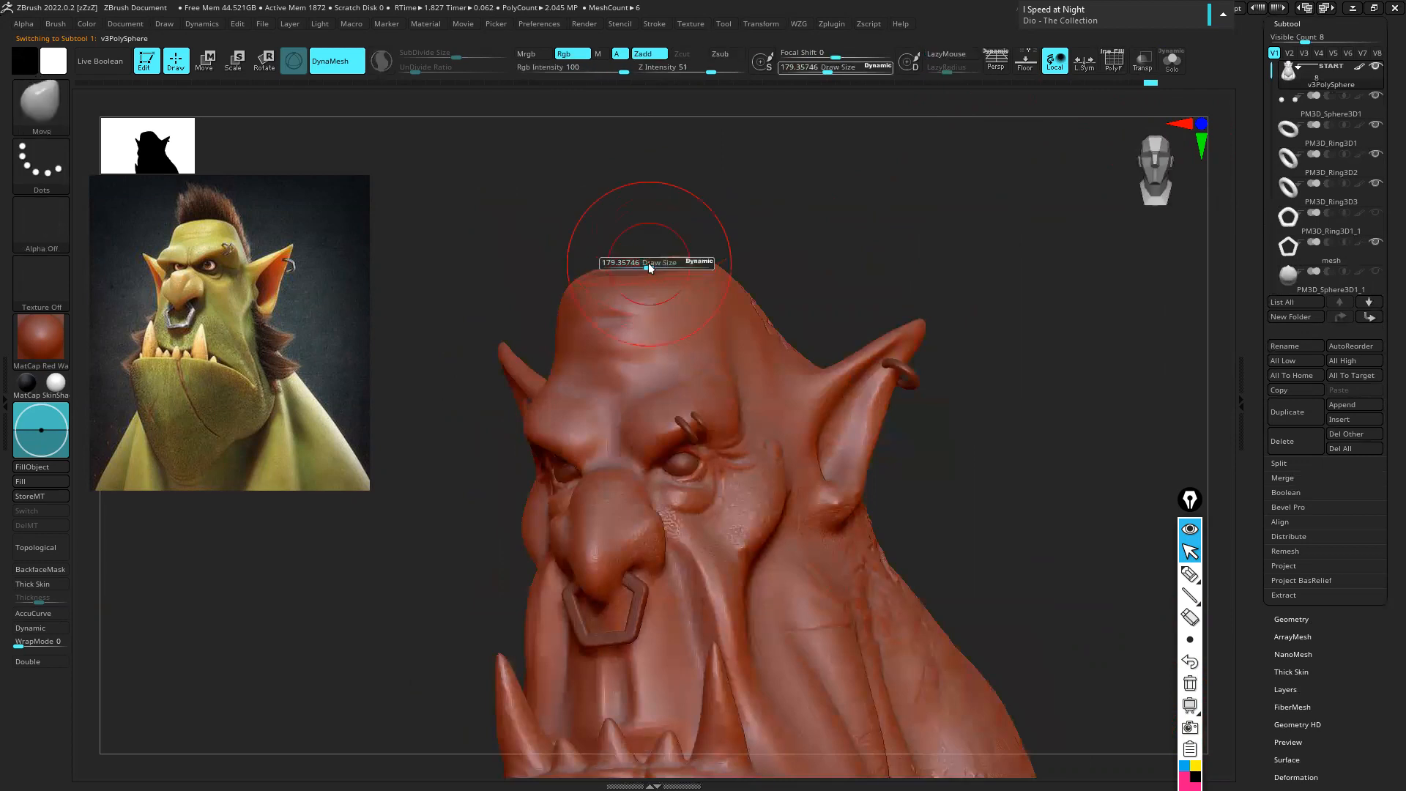
{"action": "right_click_drag", "start_coordinate": [731, 207], "coordinate": [660, 256]}
{"action": "right_click_drag", "start_coordinate": [774, 198], "coordinate": [679, 253]}
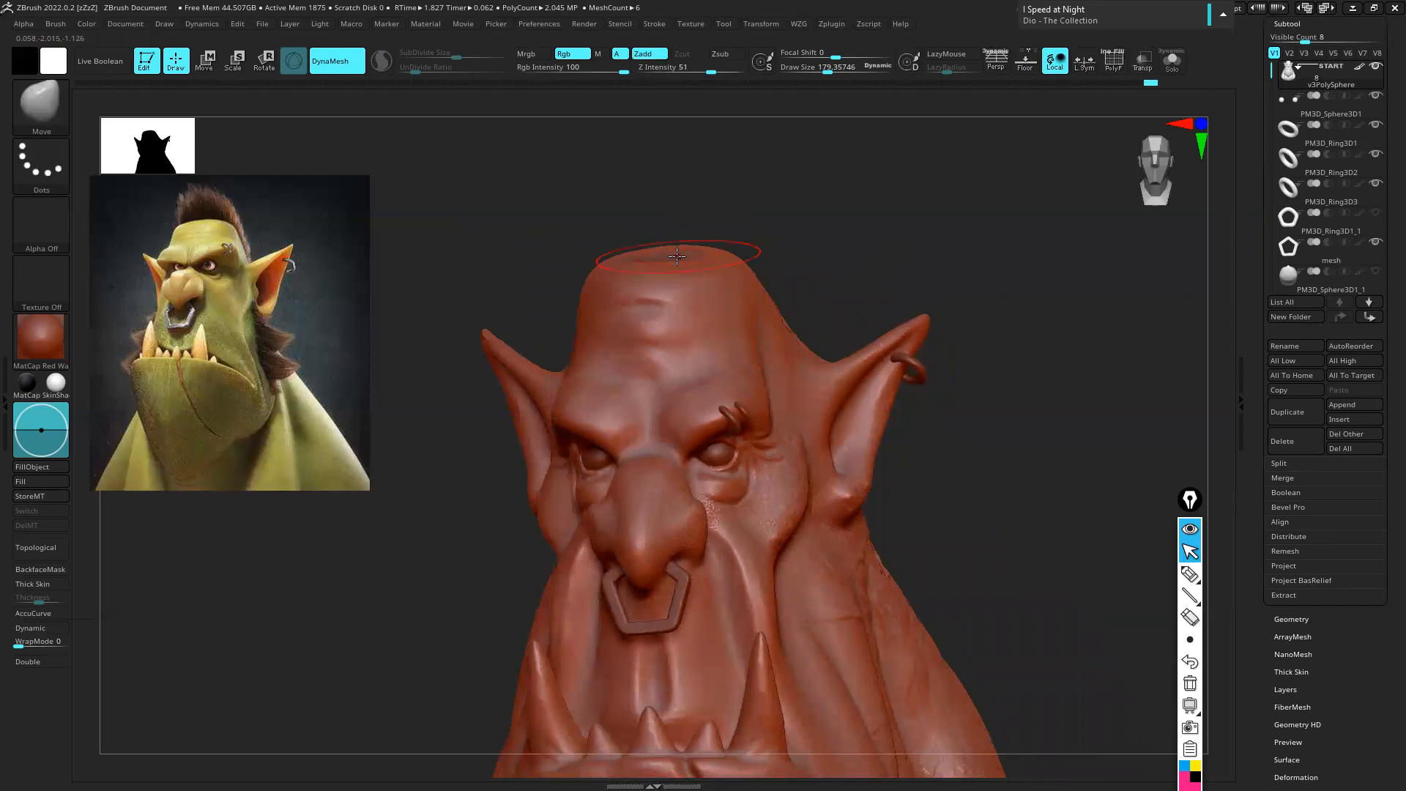
{"action": "key", "text": "s"}
{"action": "left_click_drag", "start_coordinate": [680, 256], "coordinate": [692, 256]}
{"action": "right_click_drag", "start_coordinate": [708, 211], "coordinate": [716, 206]}
{"action": "right_click_drag", "start_coordinate": [820, 201], "coordinate": [724, 242]}
{"action": "key", "text": "s"}
{"action": "left_click_drag", "start_coordinate": [724, 242], "coordinate": [701, 243]}
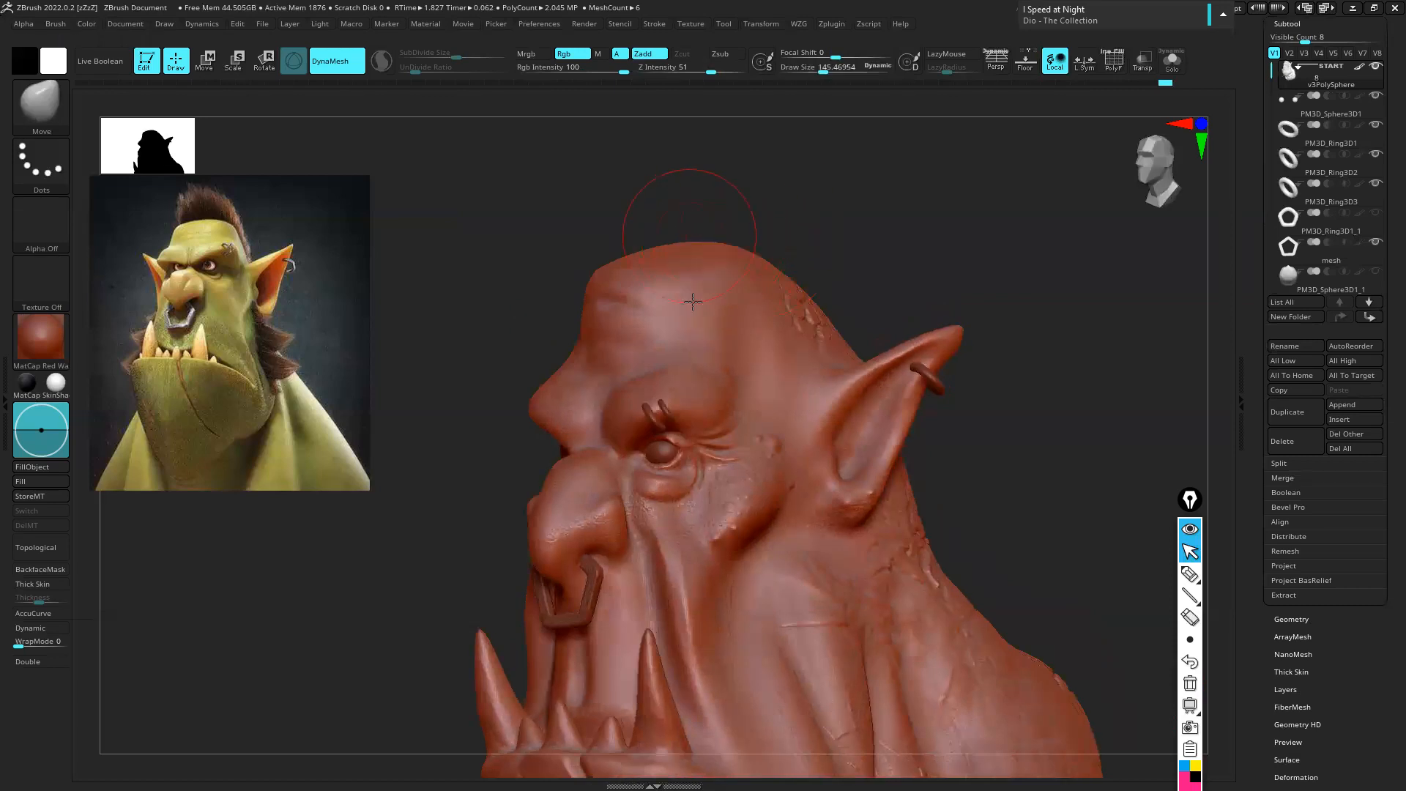
{"action": "right_click_drag", "start_coordinate": [714, 220], "coordinate": [687, 236]}
Mask a soft oval patch on the front of the crown at Draw Size about 101
{"action": "key", "text": "ctrl"}
{"action": "left_click", "coordinate": [689, 242], "text": "ctrl"}
{"action": "mouse_move", "coordinate": [652, 304]}
{"action": "right_mouse_down"}
{"action": "mouse_move", "coordinate": [668, 289]}
{"action": "mouse_move", "coordinate": [661, 329]}
{"action": "right_mouse_up"}
{"action": "key", "text": "s"}
{"action": "left_click_drag", "start_coordinate": [661, 330], "coordinate": [651, 330]}
{"action": "left_click", "coordinate": [685, 293], "text": "ctrl"}
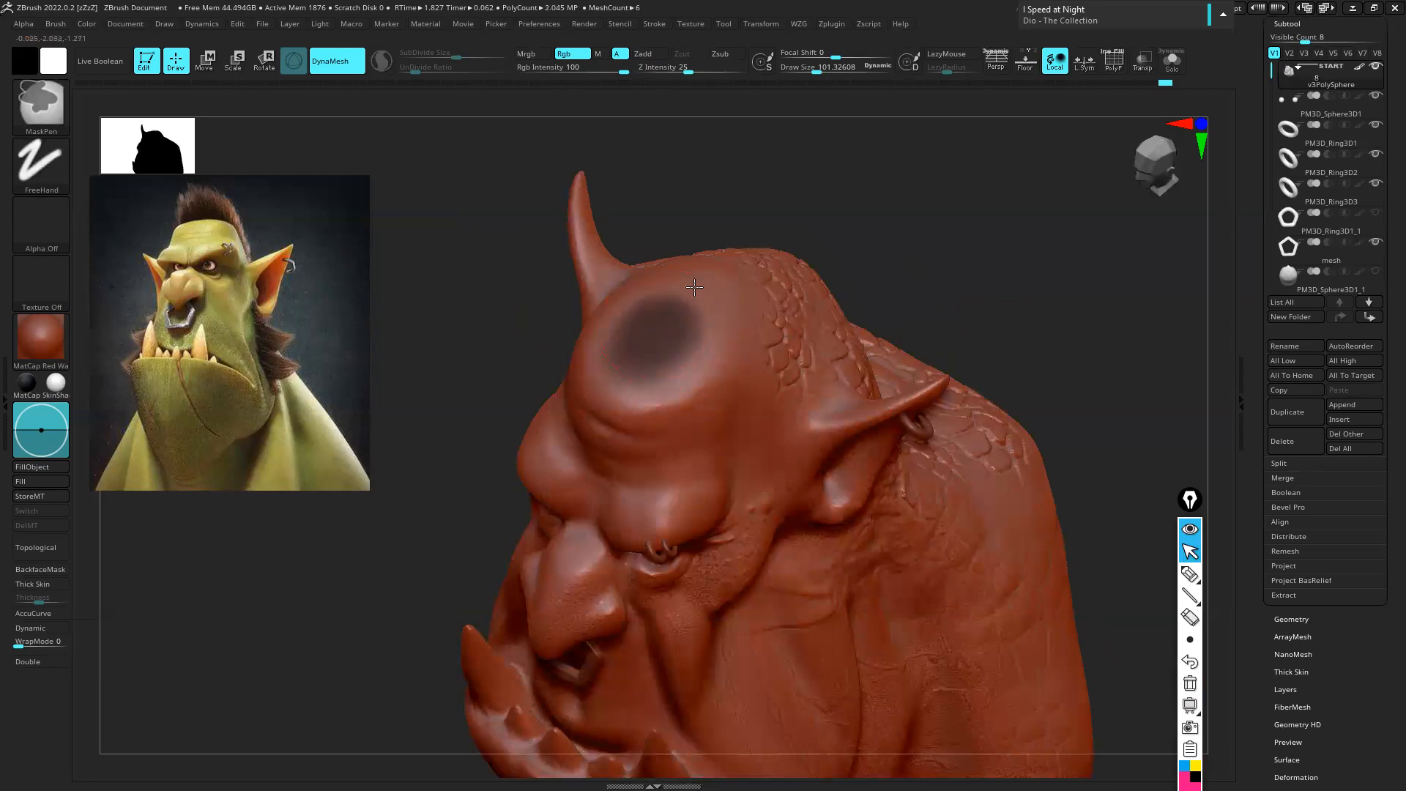
Extend the crown mask backward into the scaly skin as a narrowing strip
{"action": "mouse_move", "coordinate": [701, 283]}
{"action": "right_mouse_down"}
{"action": "mouse_move", "coordinate": [693, 360]}
{"action": "mouse_move", "coordinate": [666, 307]}
{"action": "right_mouse_up"}
{"action": "key", "text": "ctrl"}
{"action": "left_click", "coordinate": [665, 308], "text": "ctrl"}
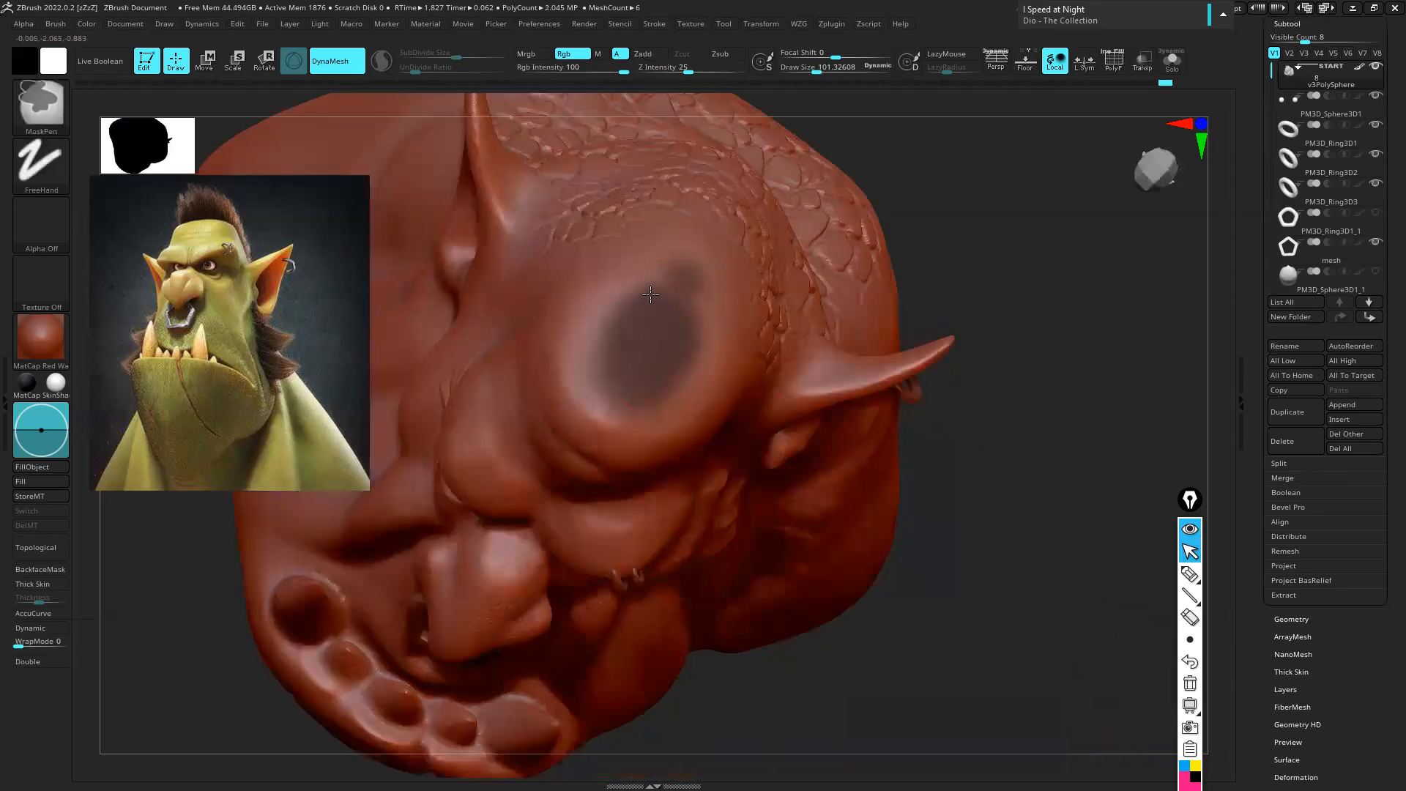
{"action": "left_click", "coordinate": [659, 322], "text": "ctrl"}
{"action": "right_click_drag", "start_coordinate": [698, 263], "coordinate": [644, 323]}
{"action": "left_click", "coordinate": [644, 323], "text": "ctrl"}
{"action": "left_click", "coordinate": [657, 268], "text": "ctrl"}
{"action": "left_click", "coordinate": [681, 260], "text": "ctrl"}
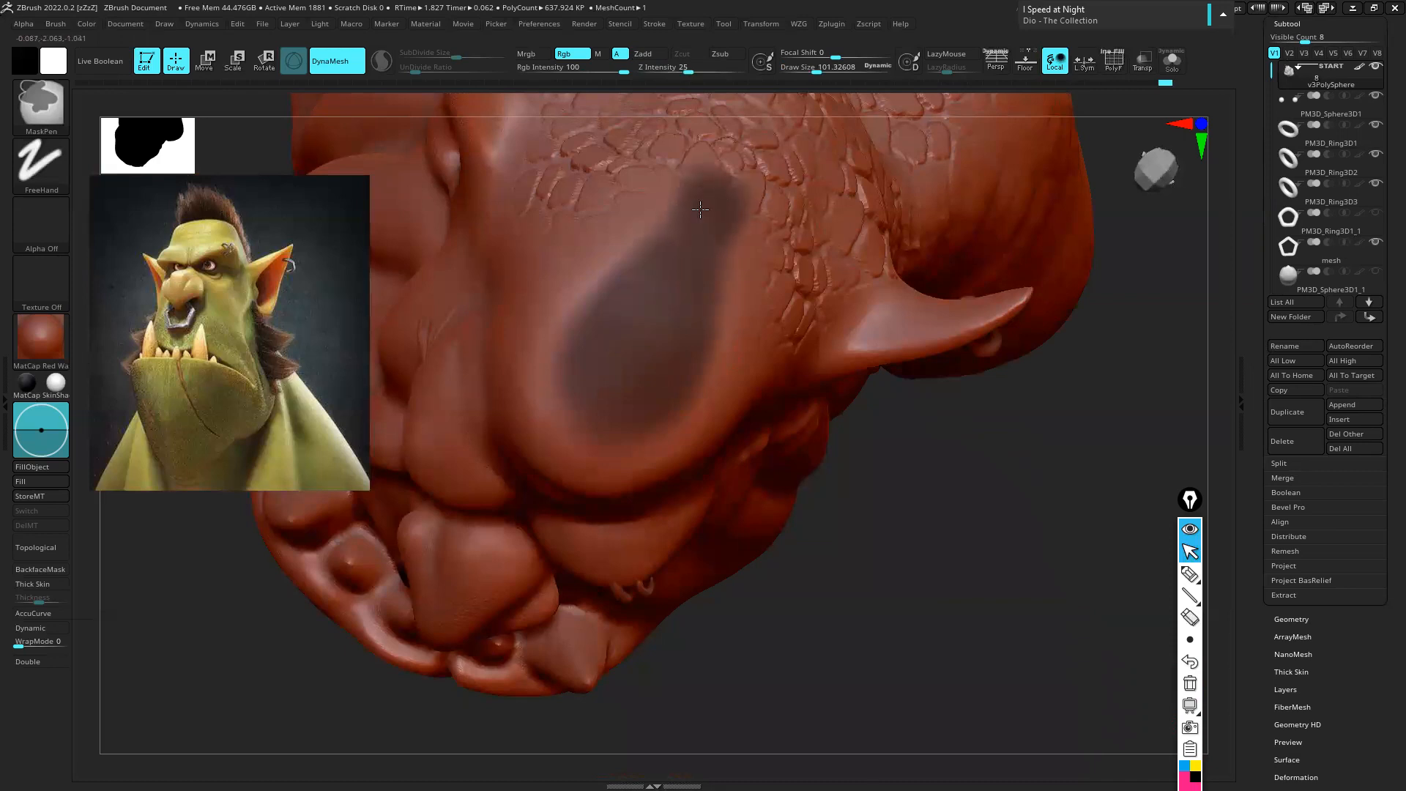
Widen the crown mask and even out its edges at Draw Size about 80
{"action": "key", "text": "s"}
{"action": "left_click_drag", "start_coordinate": [695, 256], "coordinate": [681, 256]}
{"action": "right_click_drag", "start_coordinate": [683, 268], "coordinate": [668, 301]}
{"action": "mouse_move", "coordinate": [668, 301]}
{"action": "left_mouse_down", "text": "ctrl"}
{"action": "mouse_move", "coordinate": [648, 320]}
{"action": "mouse_move", "coordinate": [732, 252]}
{"action": "mouse_move", "coordinate": [643, 476]}
{"action": "mouse_move", "coordinate": [598, 498]}
{"action": "left_mouse_up", "text": "ctrl"}
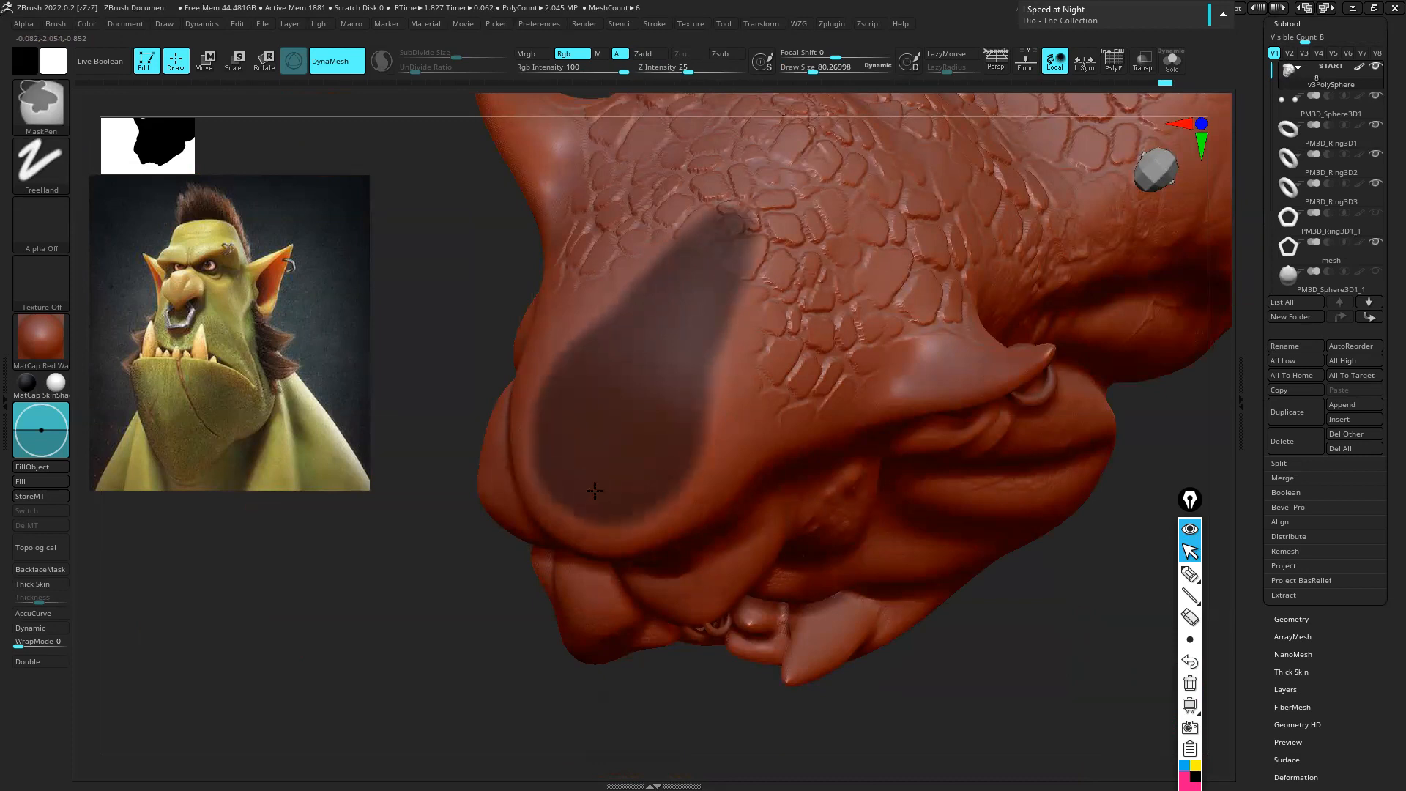
{"action": "left_click_drag", "start_coordinate": [692, 250], "coordinate": [568, 361], "text": "ctrl"}
Round out the crown mask's upper edge at Draw Size about 69
{"action": "right_click_drag", "start_coordinate": [685, 417], "coordinate": [685, 383]}
{"action": "key", "text": "s"}
{"action": "left_click_drag", "start_coordinate": [684, 382], "coordinate": [683, 390]}
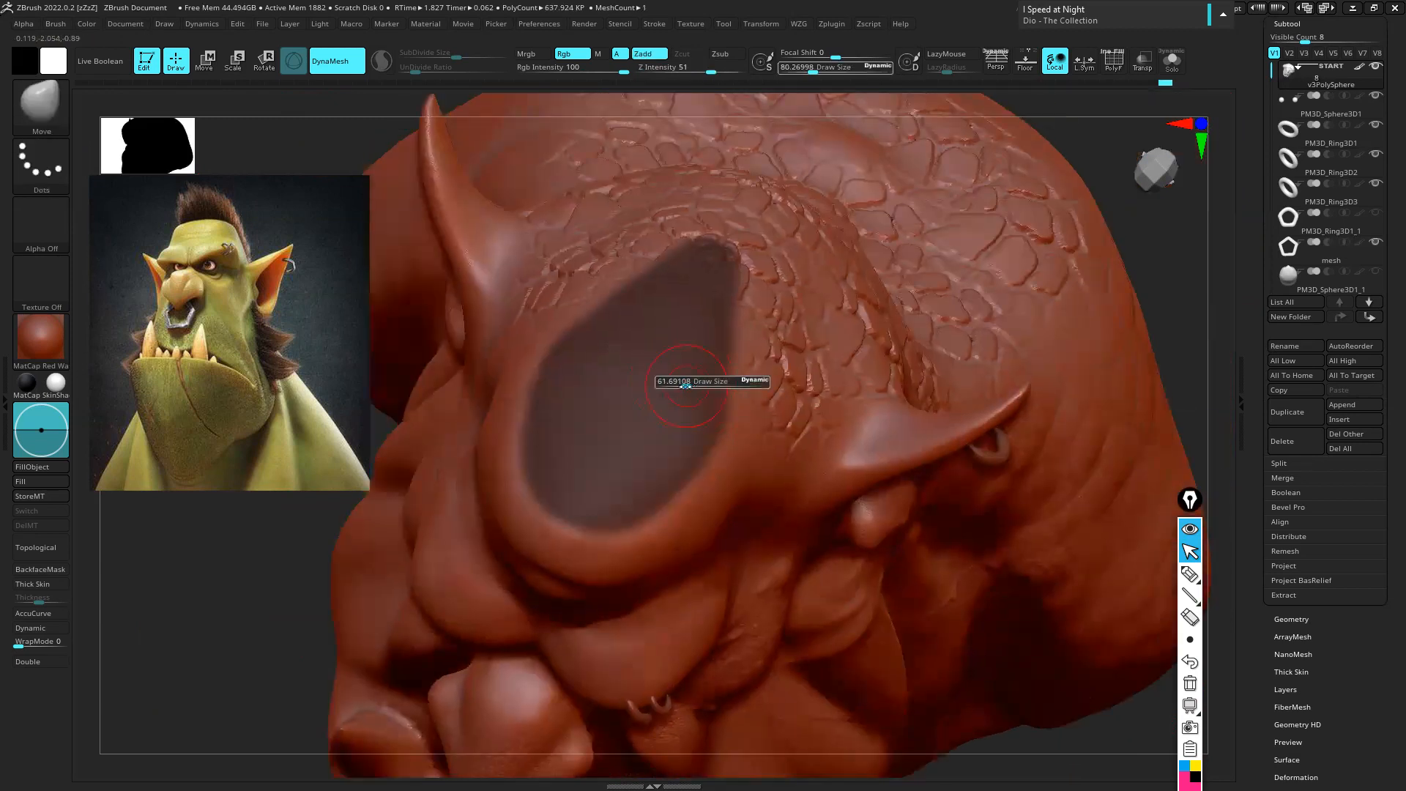
{"action": "right_click_drag", "start_coordinate": [684, 387], "coordinate": [687, 391]}
{"action": "key", "text": "s"}
{"action": "left_click_drag", "start_coordinate": [687, 390], "coordinate": [691, 378]}
{"action": "mouse_move", "coordinate": [652, 284]}
{"action": "left_mouse_down", "text": "ctrl"}
{"action": "mouse_move", "coordinate": [589, 343]}
{"action": "mouse_move", "coordinate": [634, 304]}
{"action": "left_mouse_up", "text": "ctrl"}
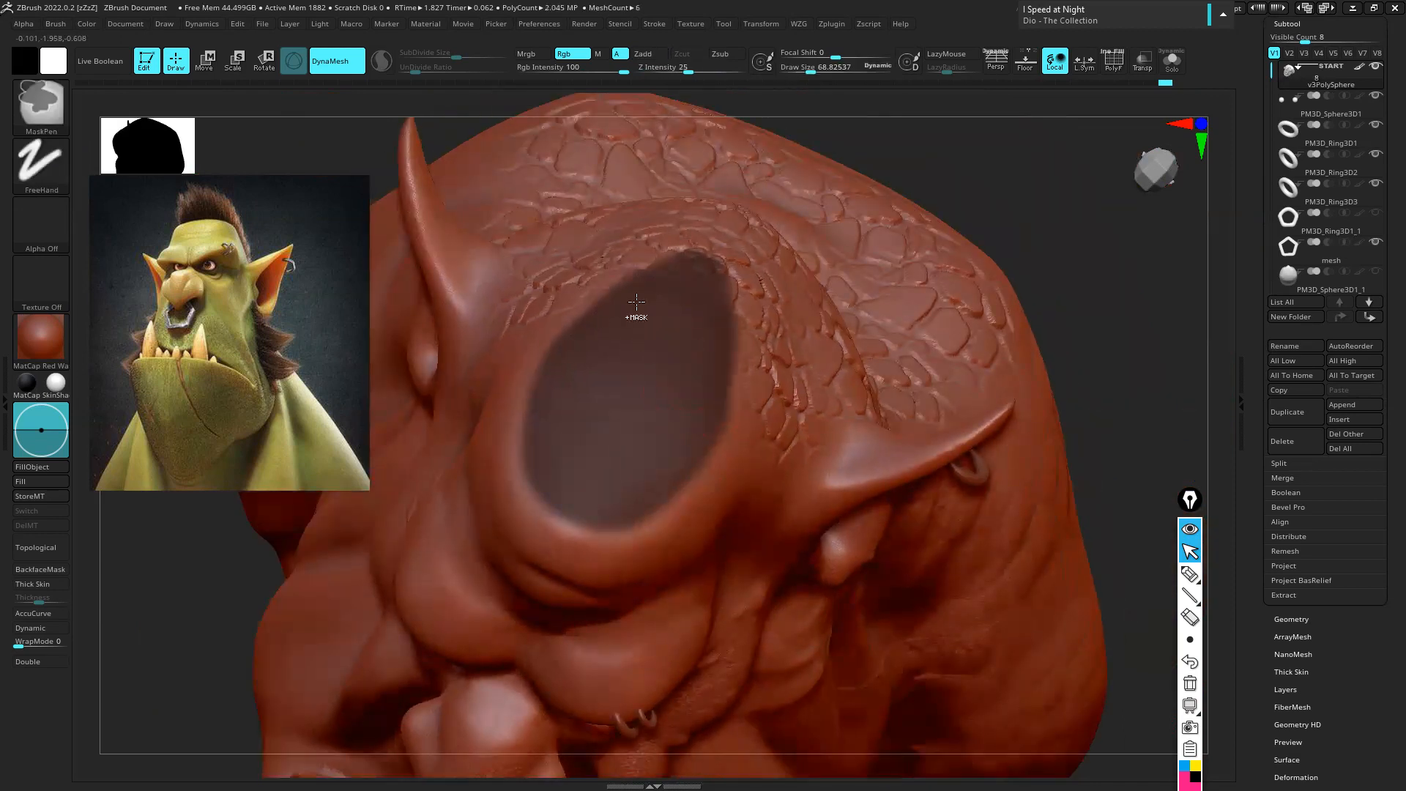
{"action": "mouse_move", "coordinate": [606, 425]}
{"action": "right_mouse_down"}
{"action": "mouse_move", "coordinate": [606, 361]}
{"action": "mouse_move", "coordinate": [636, 373]}
{"action": "right_mouse_up"}
{"action": "right_click_drag", "start_coordinate": [697, 437], "coordinate": [718, 315]}
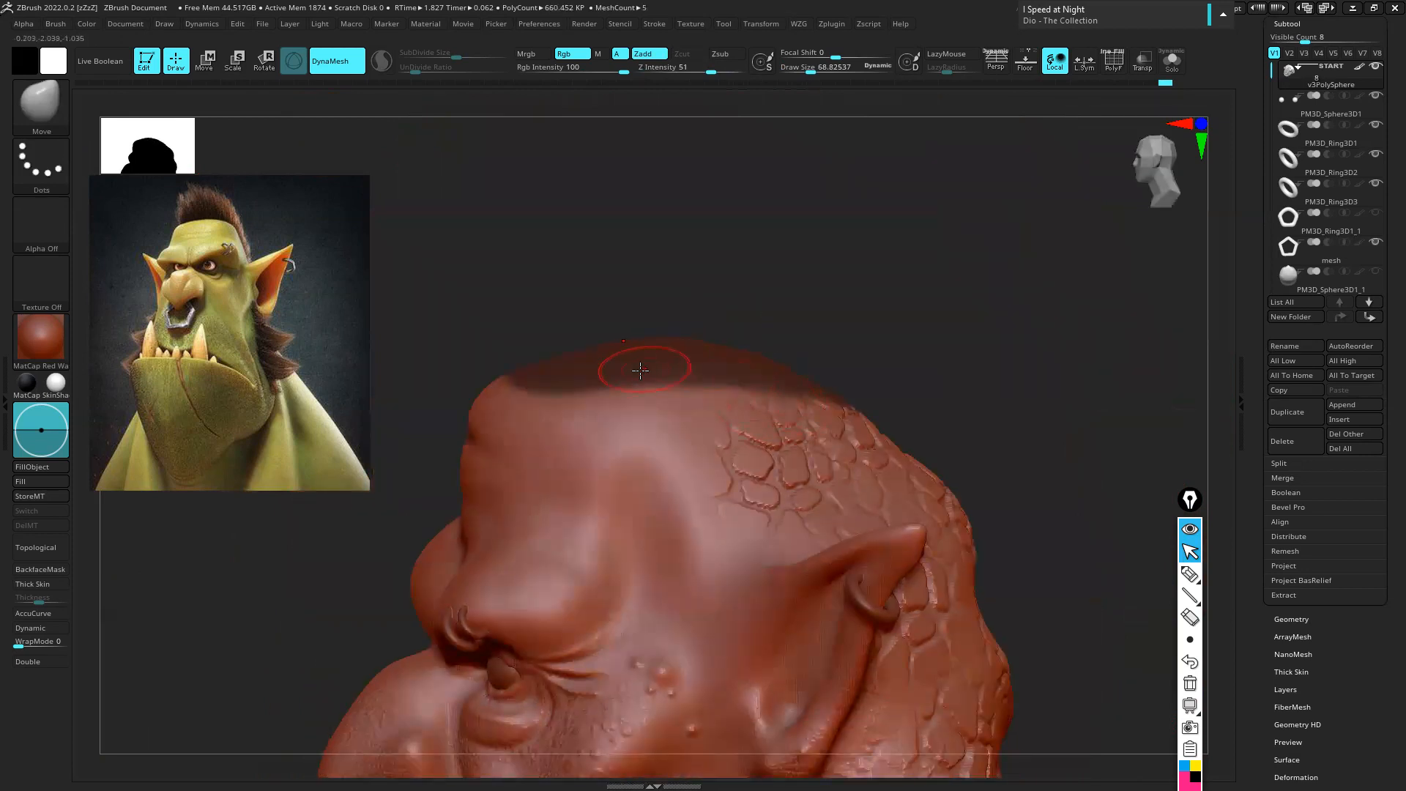
Mask a hairline from the crown down the side of the head toward the ear at Draw Size about 49
{"action": "right_click_drag", "start_coordinate": [657, 388], "coordinate": [677, 393]}
{"action": "key", "text": "s"}
{"action": "left_click_drag", "start_coordinate": [692, 398], "coordinate": [687, 398]}
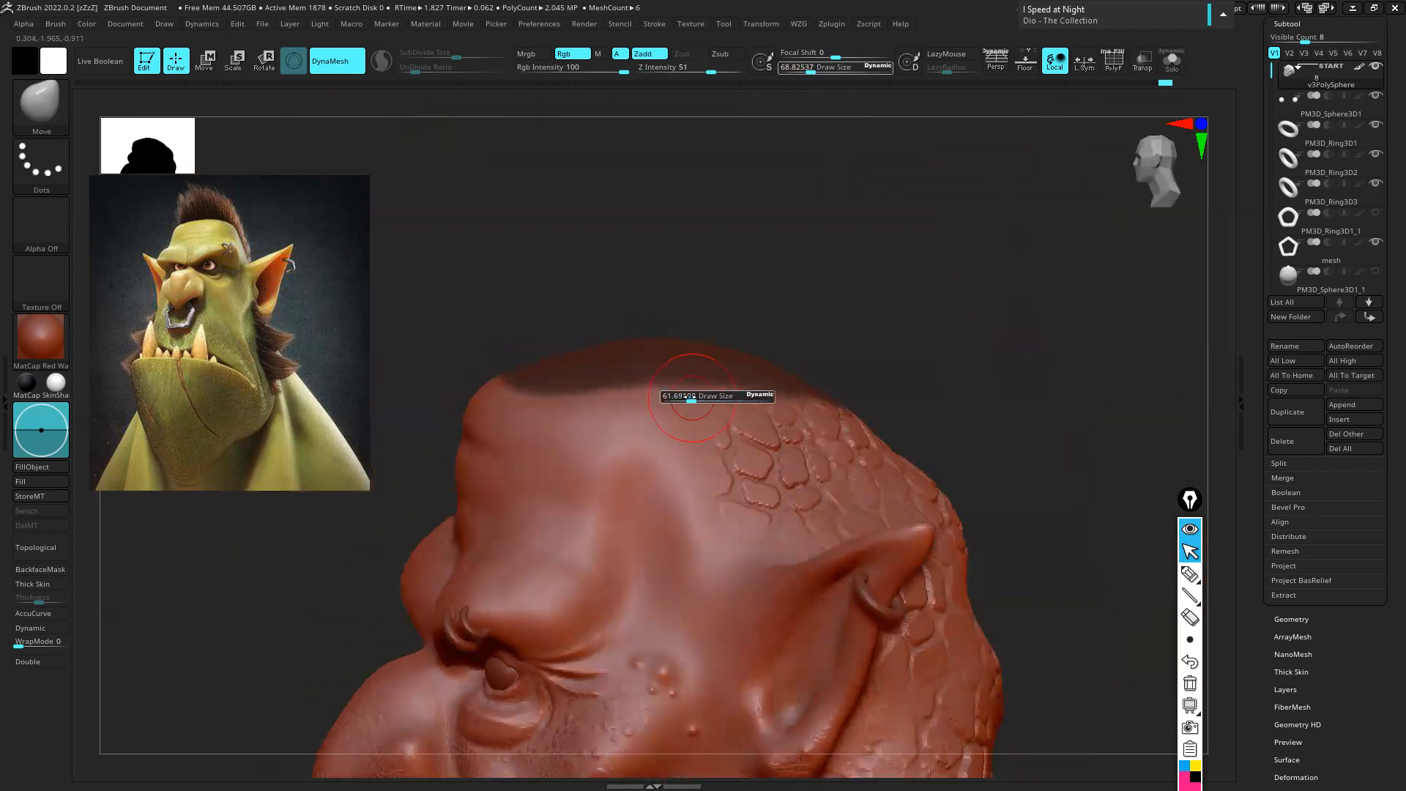
{"action": "right_click_drag", "start_coordinate": [764, 413], "coordinate": [689, 323], "text": "alt"}
{"action": "left_click_drag", "start_coordinate": [633, 350], "coordinate": [663, 447], "text": "ctrl"}
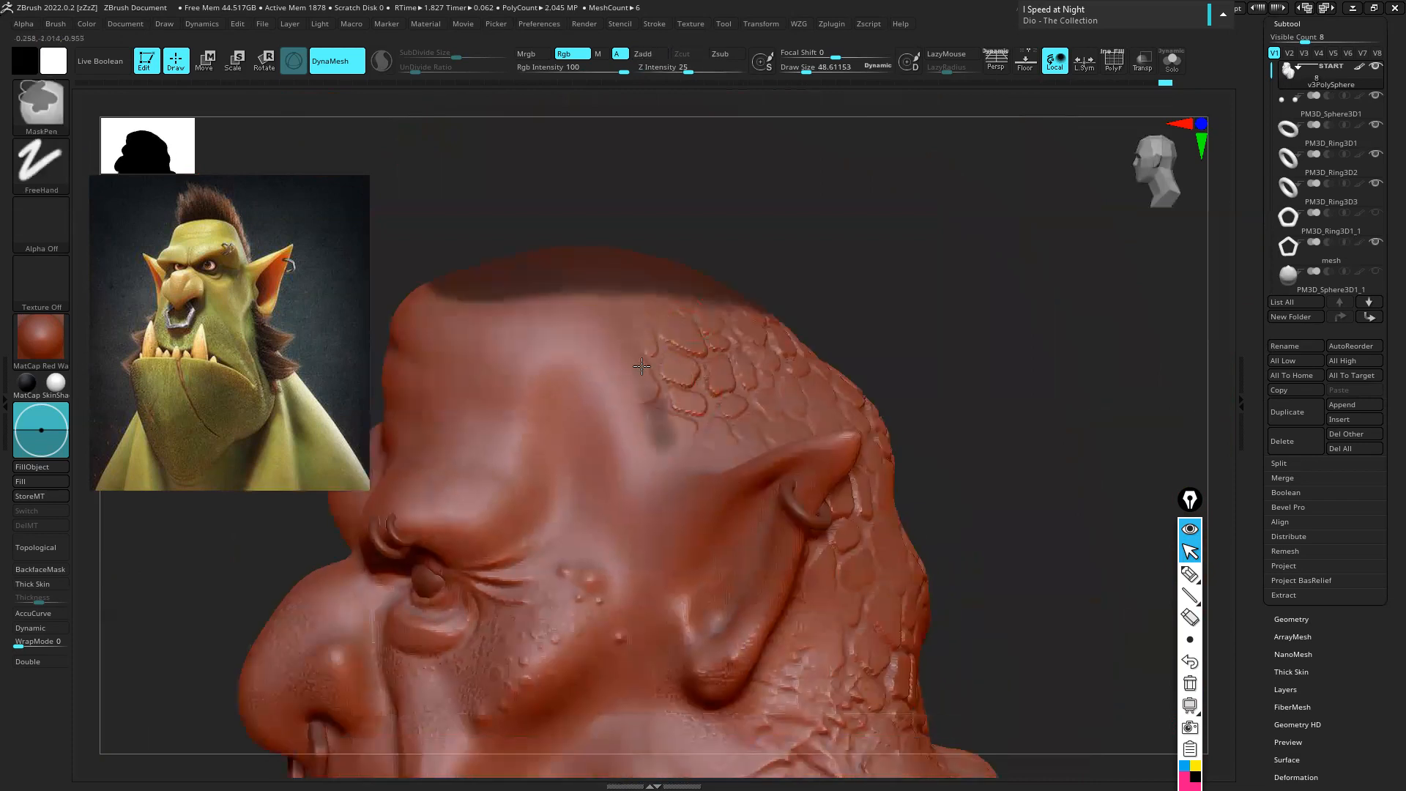
{"action": "left_click_drag", "start_coordinate": [608, 293], "coordinate": [645, 407], "text": "ctrl"}
{"action": "mouse_move", "coordinate": [575, 296]}
{"action": "left_mouse_down", "text": "ctrl"}
{"action": "mouse_move", "coordinate": [561, 302]}
{"action": "mouse_move", "coordinate": [637, 381]}
{"action": "mouse_move", "coordinate": [556, 293]}
{"action": "mouse_move", "coordinate": [586, 304]}
{"action": "mouse_move", "coordinate": [670, 498]}
{"action": "mouse_move", "coordinate": [666, 484]}
{"action": "mouse_move", "coordinate": [732, 411]}
{"action": "mouse_move", "coordinate": [681, 401]}
{"action": "mouse_move", "coordinate": [747, 421]}
{"action": "left_mouse_up", "text": "ctrl"}
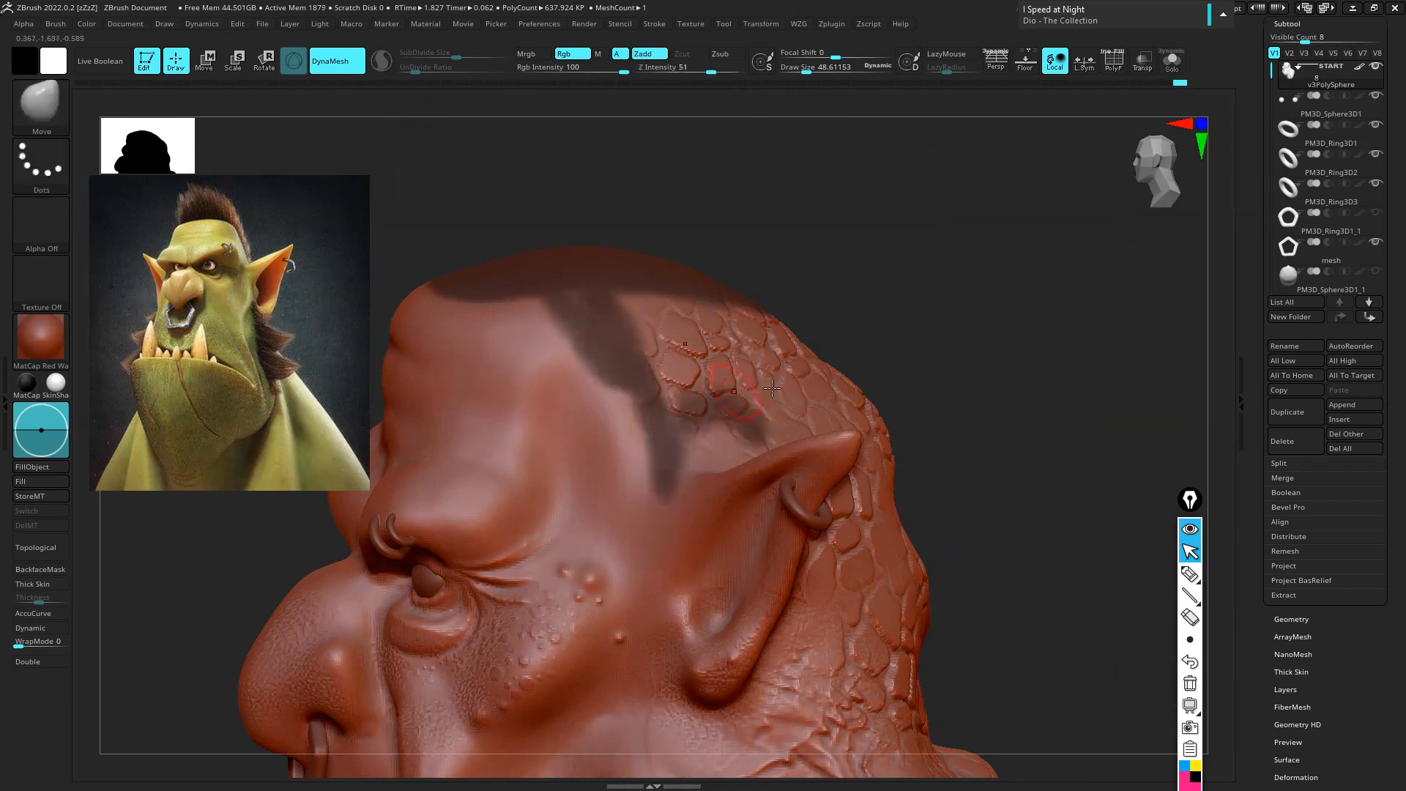
Fill the side hair mask above the ear at Draw Size about 58 and taper its sideburn at about 19
{"action": "right_click_drag", "start_coordinate": [733, 396], "coordinate": [964, 337], "text": "alt"}
{"action": "key", "text": "s"}
{"action": "mouse_move", "coordinate": [941, 341]}
{"action": "left_mouse_down"}
{"action": "mouse_move", "coordinate": [974, 337]}
{"action": "mouse_move", "coordinate": [900, 323]}
{"action": "mouse_move", "coordinate": [985, 359]}
{"action": "mouse_move", "coordinate": [999, 283]}
{"action": "mouse_move", "coordinate": [923, 285]}
{"action": "mouse_move", "coordinate": [967, 260]}
{"action": "mouse_move", "coordinate": [770, 227]}
{"action": "mouse_move", "coordinate": [791, 229]}
{"action": "mouse_move", "coordinate": [815, 299]}
{"action": "mouse_move", "coordinate": [881, 363]}
{"action": "mouse_move", "coordinate": [879, 346]}
{"action": "mouse_move", "coordinate": [891, 419]}
{"action": "left_mouse_up"}
{"action": "key", "text": "s"}
{"action": "key", "text": "s"}
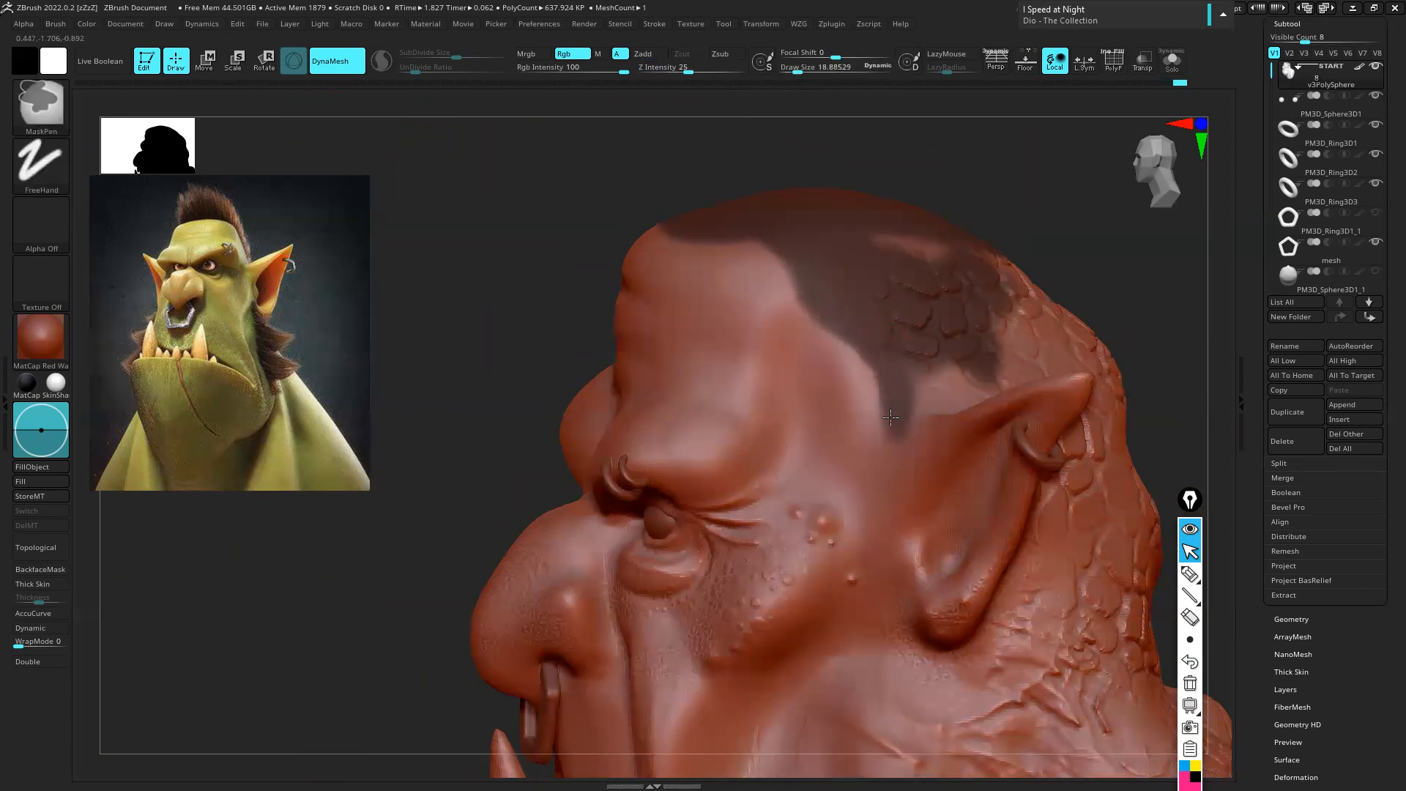
{"action": "key", "text": "s"}
{"action": "left_click_drag", "start_coordinate": [917, 316], "coordinate": [927, 316]}
{"action": "mouse_move", "coordinate": [934, 246]}
{"action": "left_mouse_down", "text": "ctrl"}
{"action": "mouse_move", "coordinate": [885, 249]}
{"action": "mouse_move", "coordinate": [958, 281]}
{"action": "mouse_move", "coordinate": [978, 327]}
{"action": "mouse_move", "coordinate": [1006, 290]}
{"action": "left_mouse_up", "text": "ctrl"}
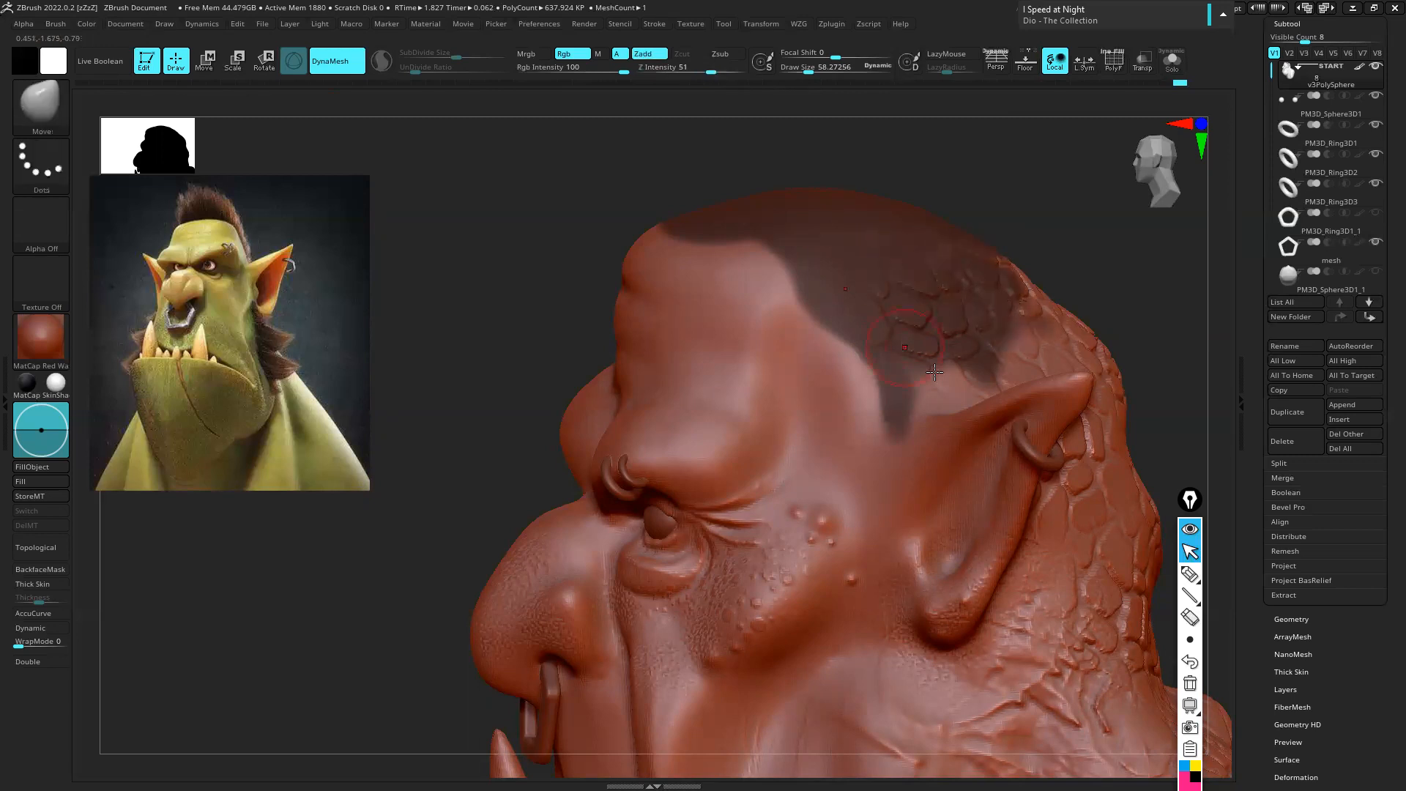
{"action": "right_click_drag", "start_coordinate": [925, 346], "coordinate": [981, 339]}
{"action": "left_click", "coordinate": [873, 224], "text": "ctrl"}
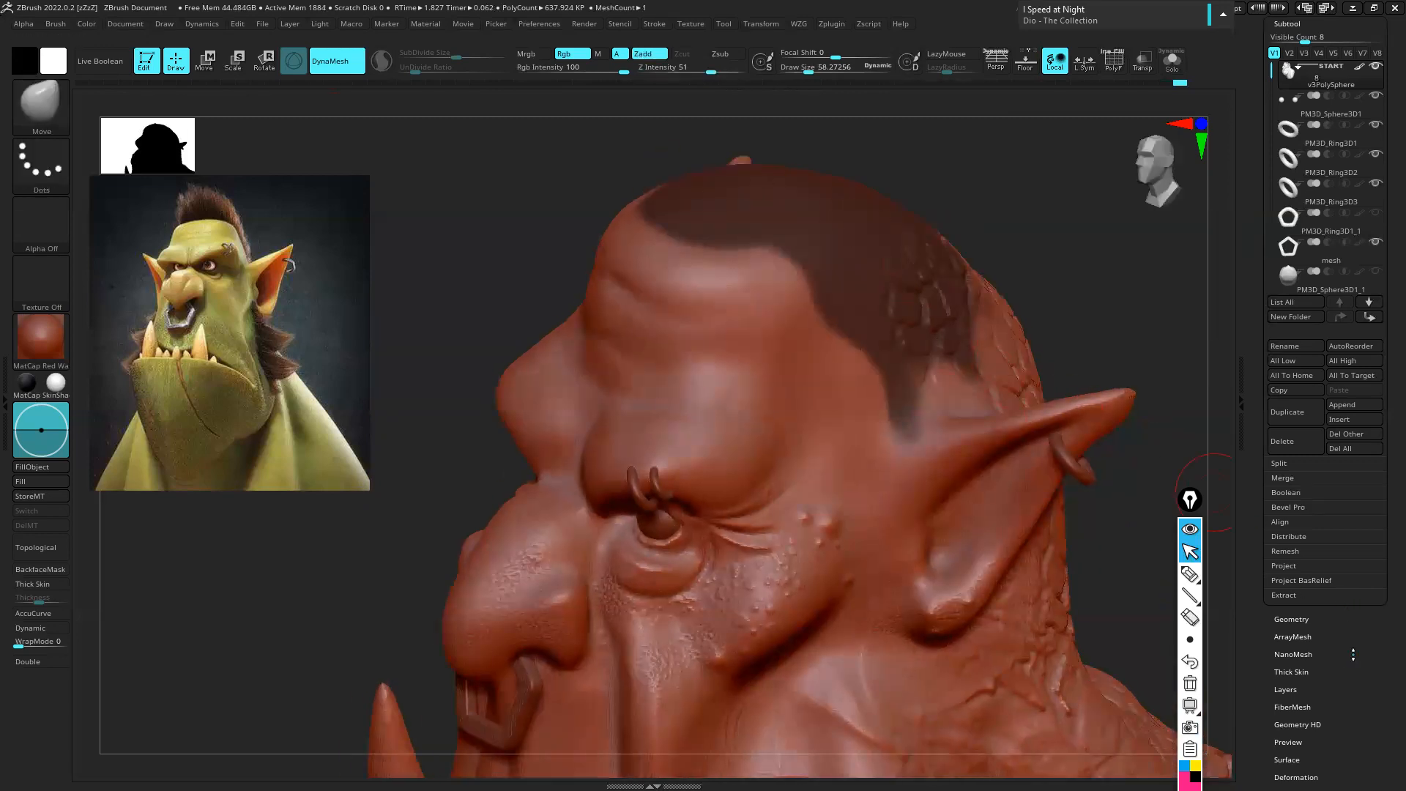
Preview FiberMesh hair on the masked scalp and open the fiber modifiers
{"action": "left_click_drag", "start_coordinate": [1352, 654], "coordinate": [1334, 579]}
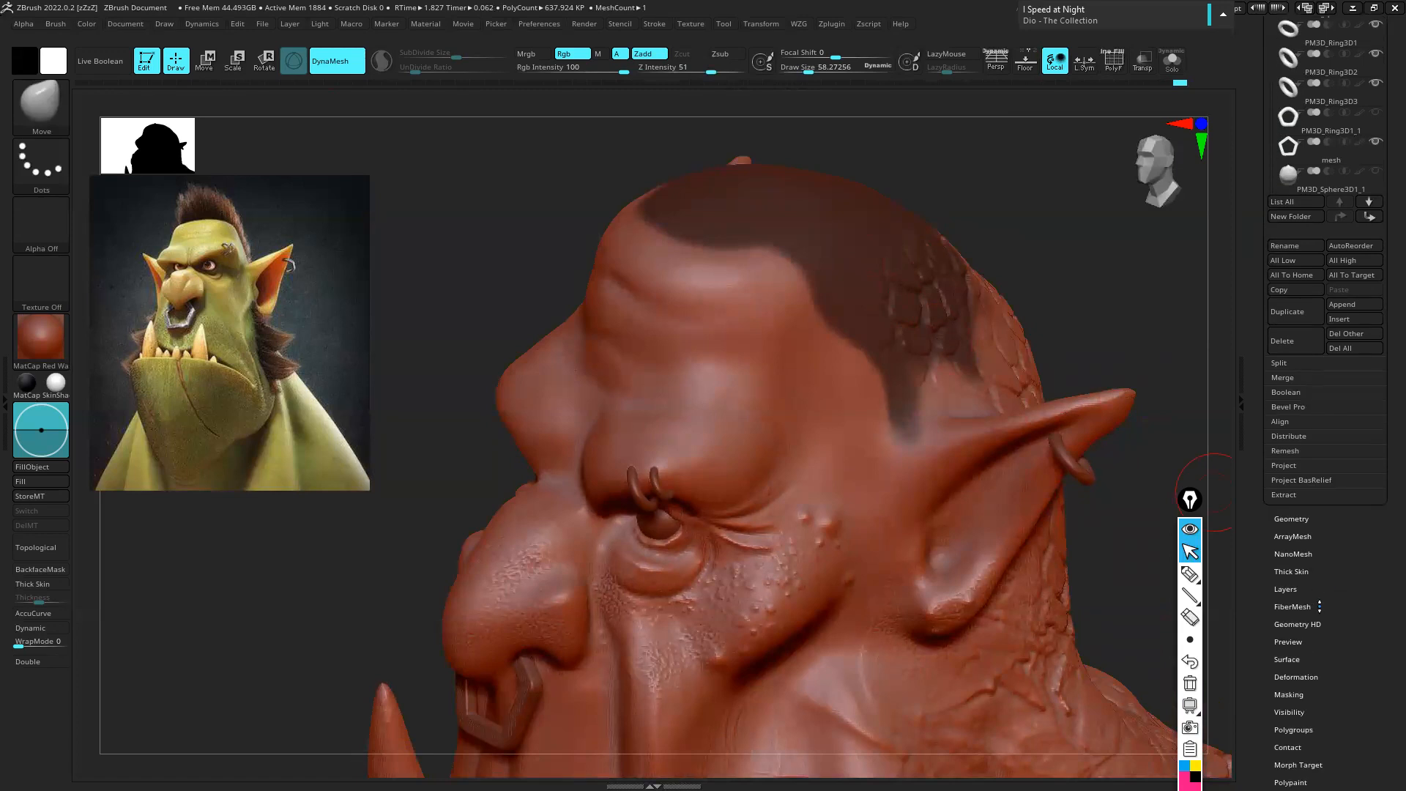
{"action": "left_click", "coordinate": [1319, 606]}
{"action": "right_click_drag", "start_coordinate": [1053, 214], "coordinate": [1051, 208]}
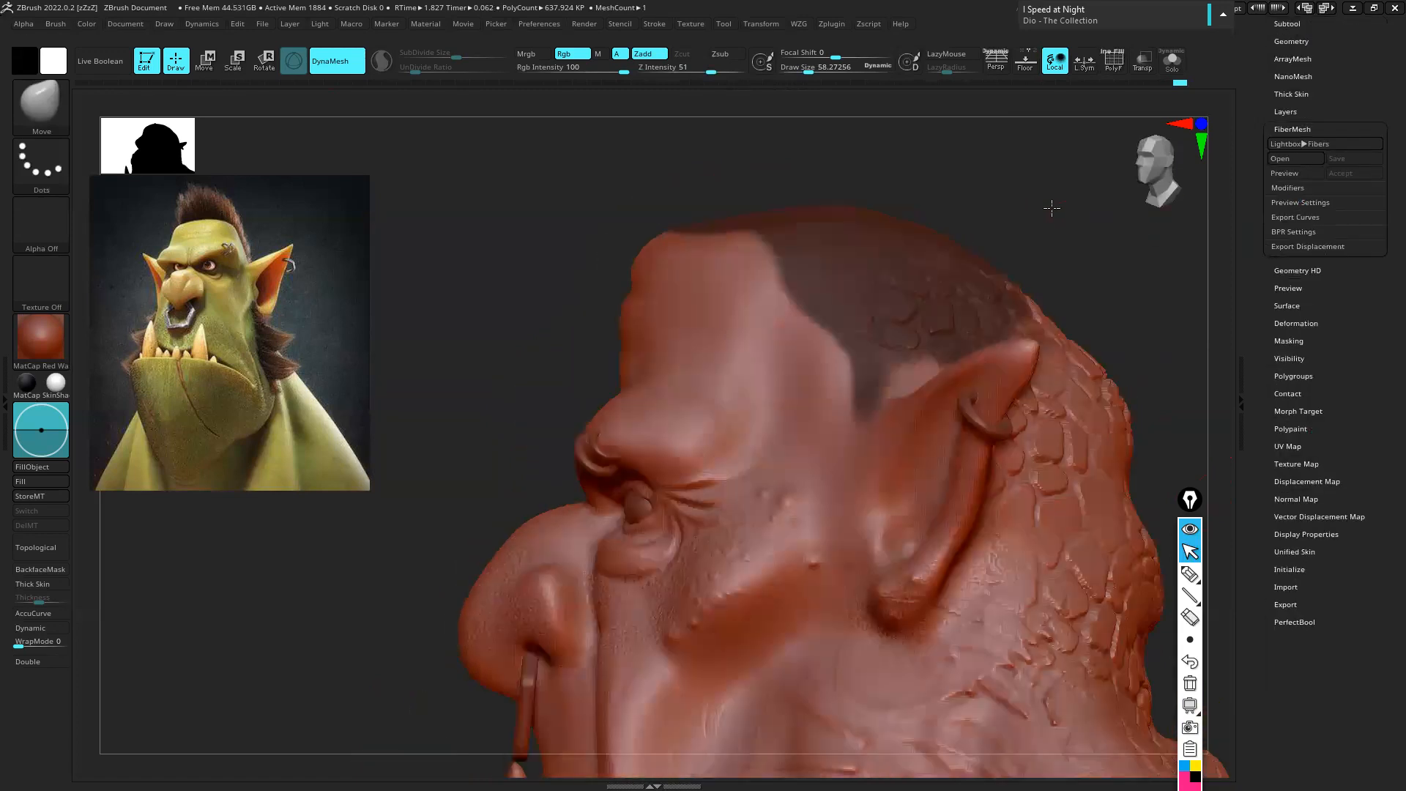
{"action": "left_click", "coordinate": [1289, 173]}
{"action": "mouse_move", "coordinate": [943, 380]}
{"action": "right_mouse_down", "text": "ctrl"}
{"action": "mouse_move", "coordinate": [930, 330]}
{"action": "mouse_move", "coordinate": [813, 381]}
{"action": "mouse_move", "coordinate": [833, 377]}
{"action": "mouse_move", "coordinate": [817, 410]}
{"action": "mouse_move", "coordinate": [876, 430]}
{"action": "mouse_move", "coordinate": [852, 454]}
{"action": "mouse_move", "coordinate": [872, 424]}
{"action": "mouse_move", "coordinate": [842, 364]}
{"action": "mouse_move", "coordinate": [878, 380]}
{"action": "mouse_move", "coordinate": [952, 366]}
{"action": "right_mouse_up", "text": "ctrl"}
{"action": "left_click", "coordinate": [1303, 188]}
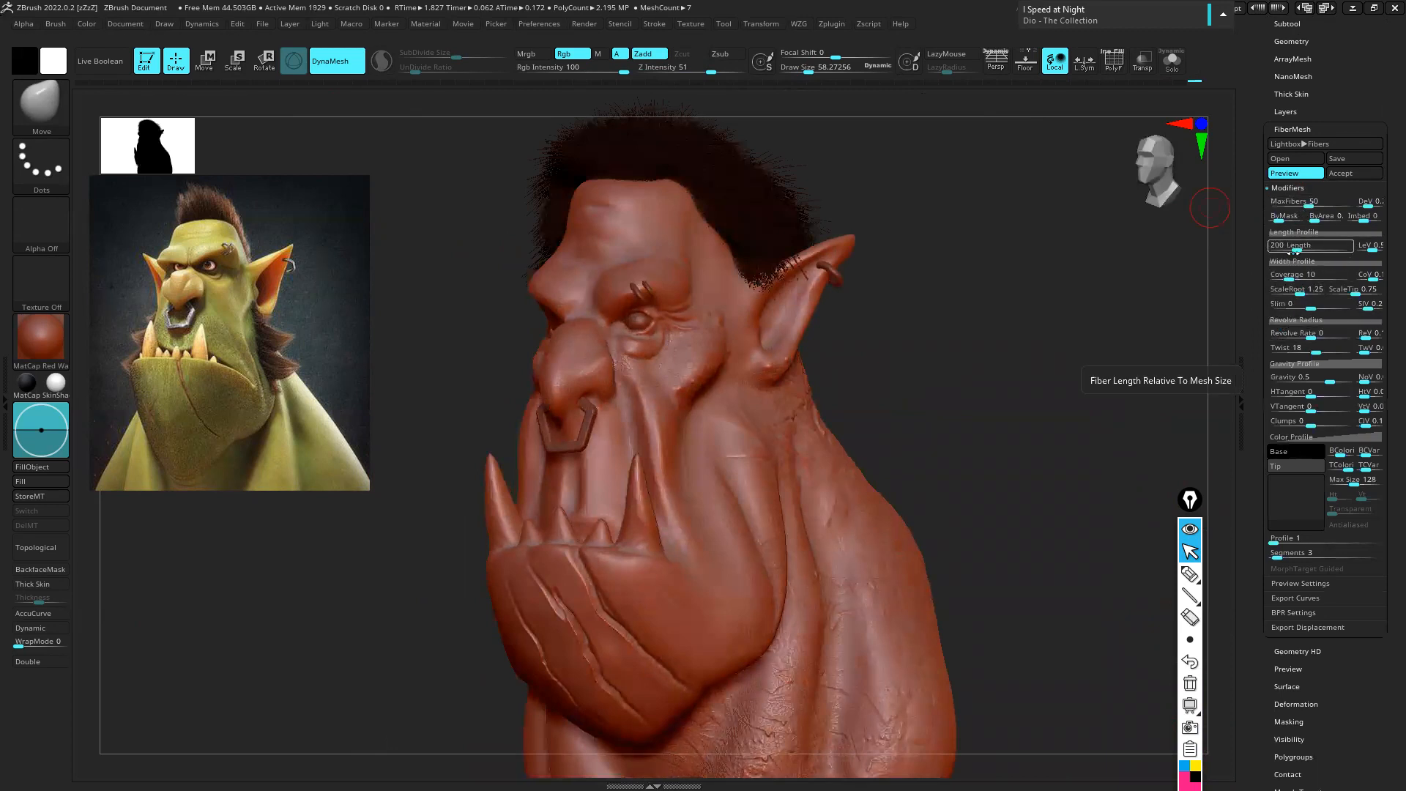
Set the fibers' Gravity to 0 and render the head with BPR to review the fiber hair
{"action": "right_click_drag", "start_coordinate": [964, 345], "coordinate": [1026, 389]}
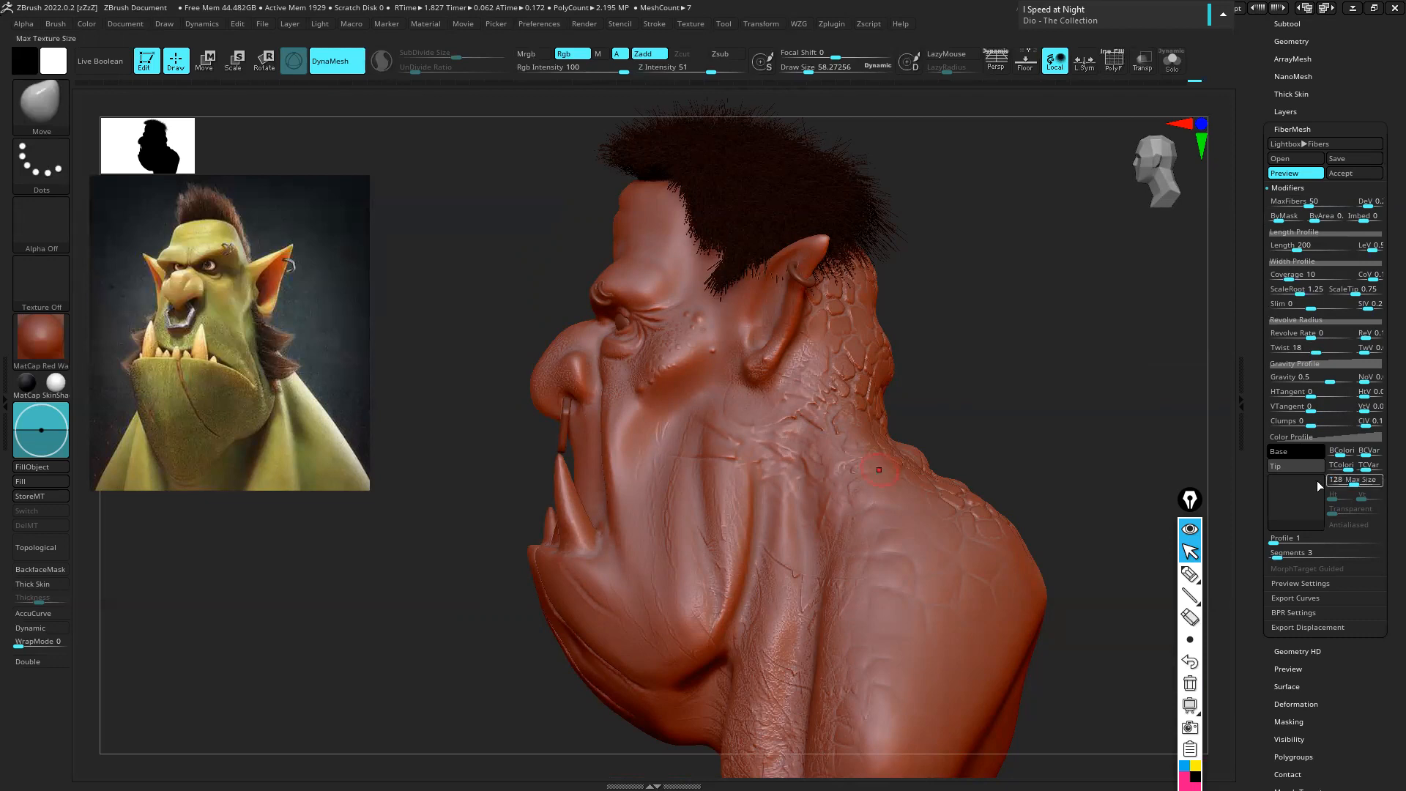
{"action": "mouse_move", "coordinate": [1329, 382]}
{"action": "left_mouse_down"}
{"action": "mouse_move", "coordinate": [1341, 381]}
{"action": "mouse_move", "coordinate": [1312, 381]}
{"action": "left_mouse_up"}
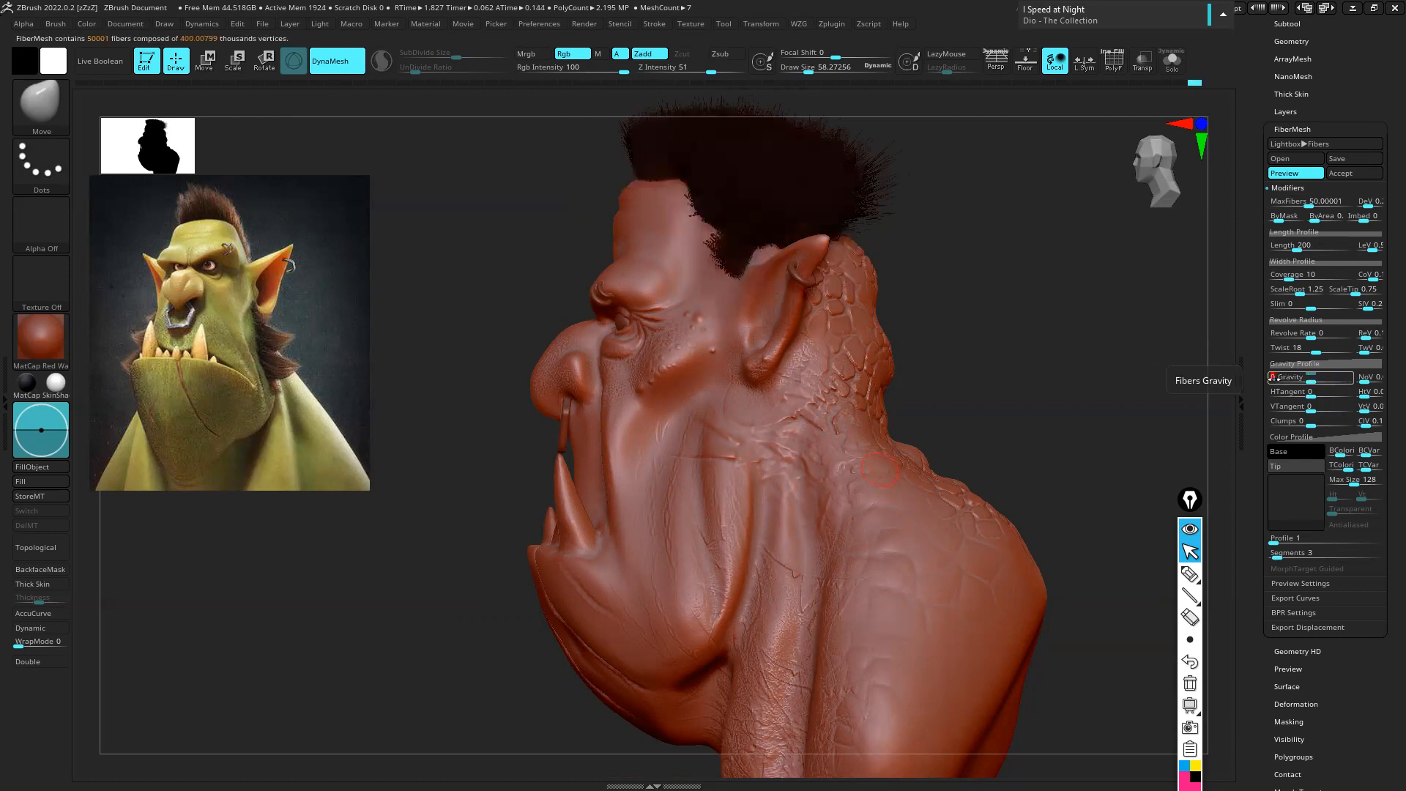
{"action": "left_click_drag", "start_coordinate": [945, 285], "coordinate": [957, 417]}
{"action": "left_click_drag", "start_coordinate": [977, 480], "coordinate": [976, 474]}
{"action": "key", "text": "shift"}
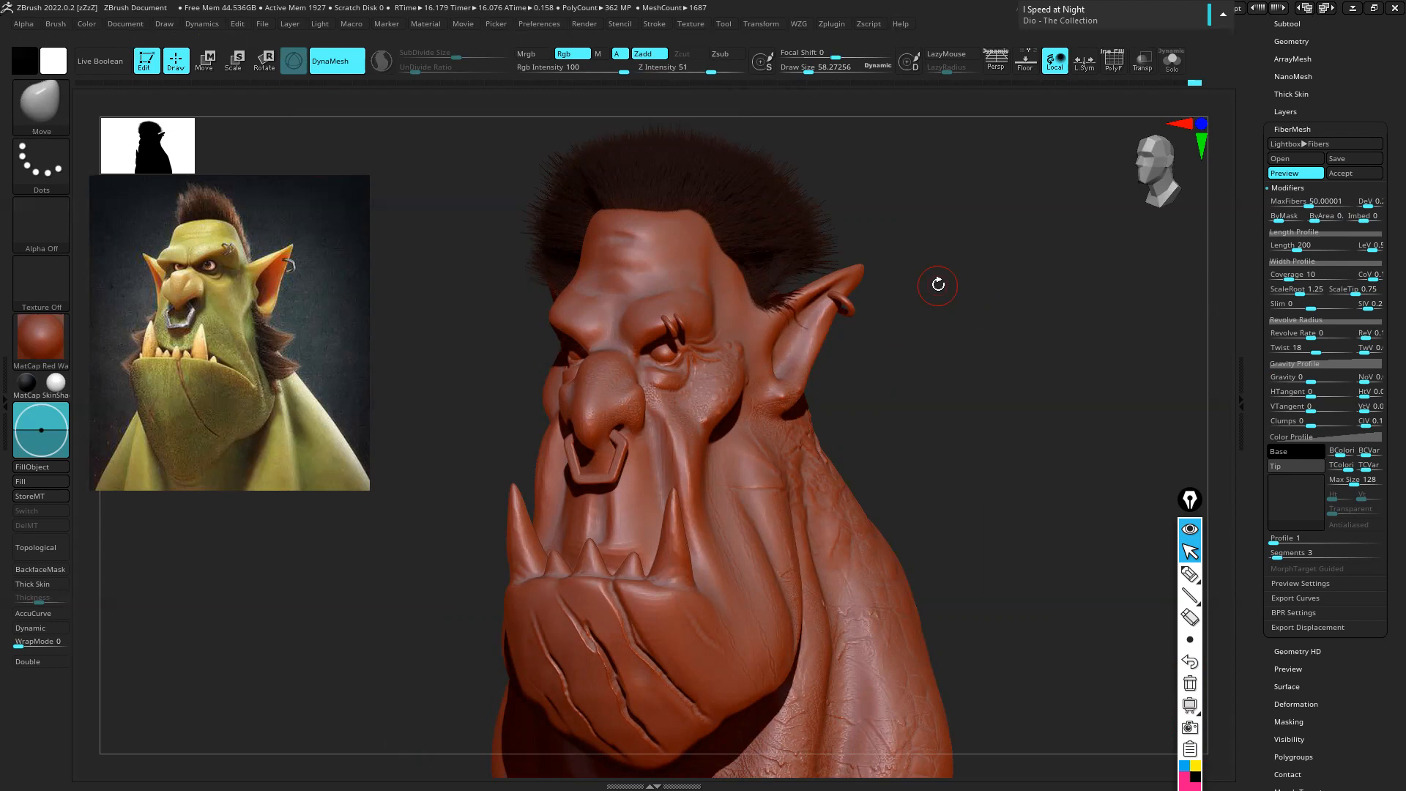
{"action": "left_click_drag", "start_coordinate": [920, 322], "coordinate": [951, 397]}
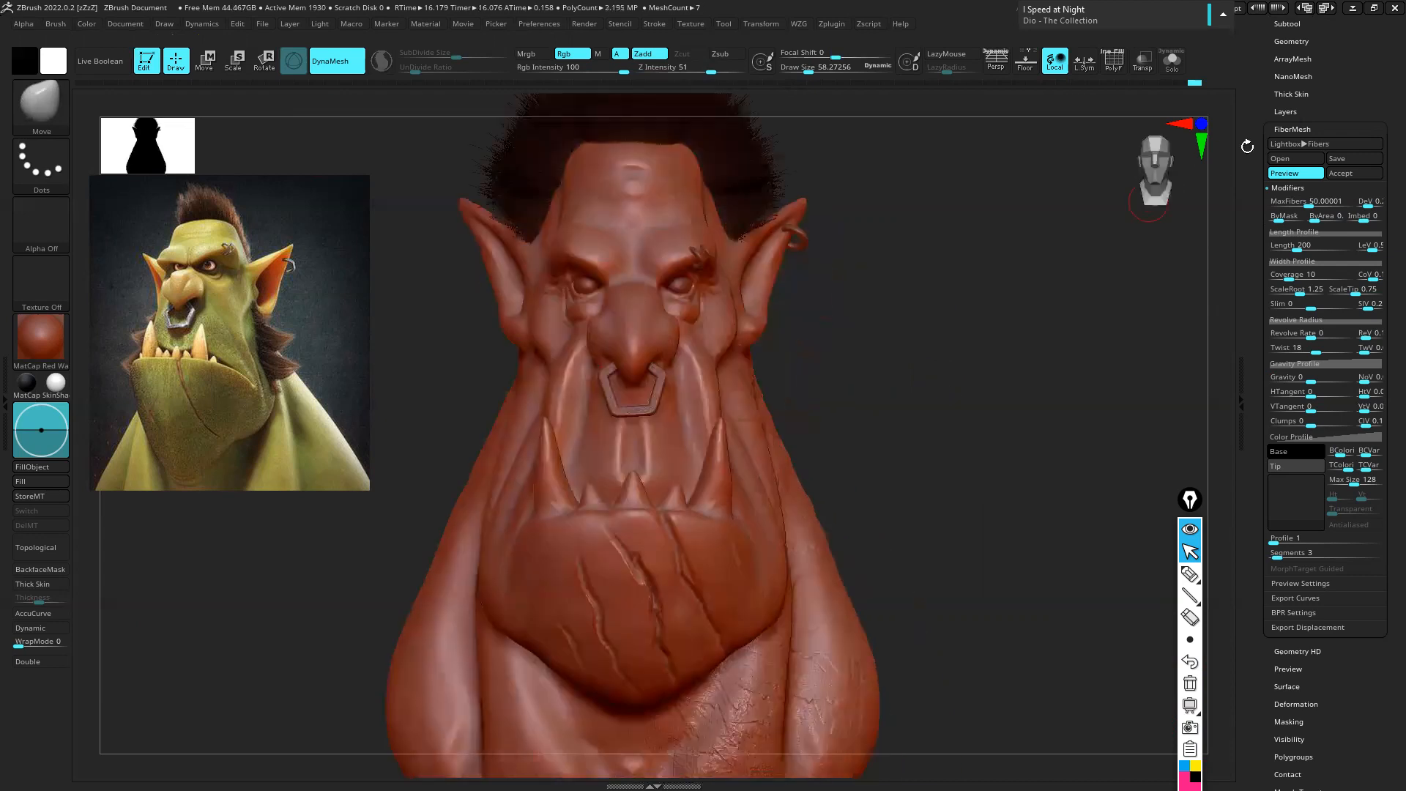
Show the sculpted hair subtool again, and remove the FiberMesh preview and the scalp mask from the head
{"action": "left_click", "coordinate": [1287, 23]}
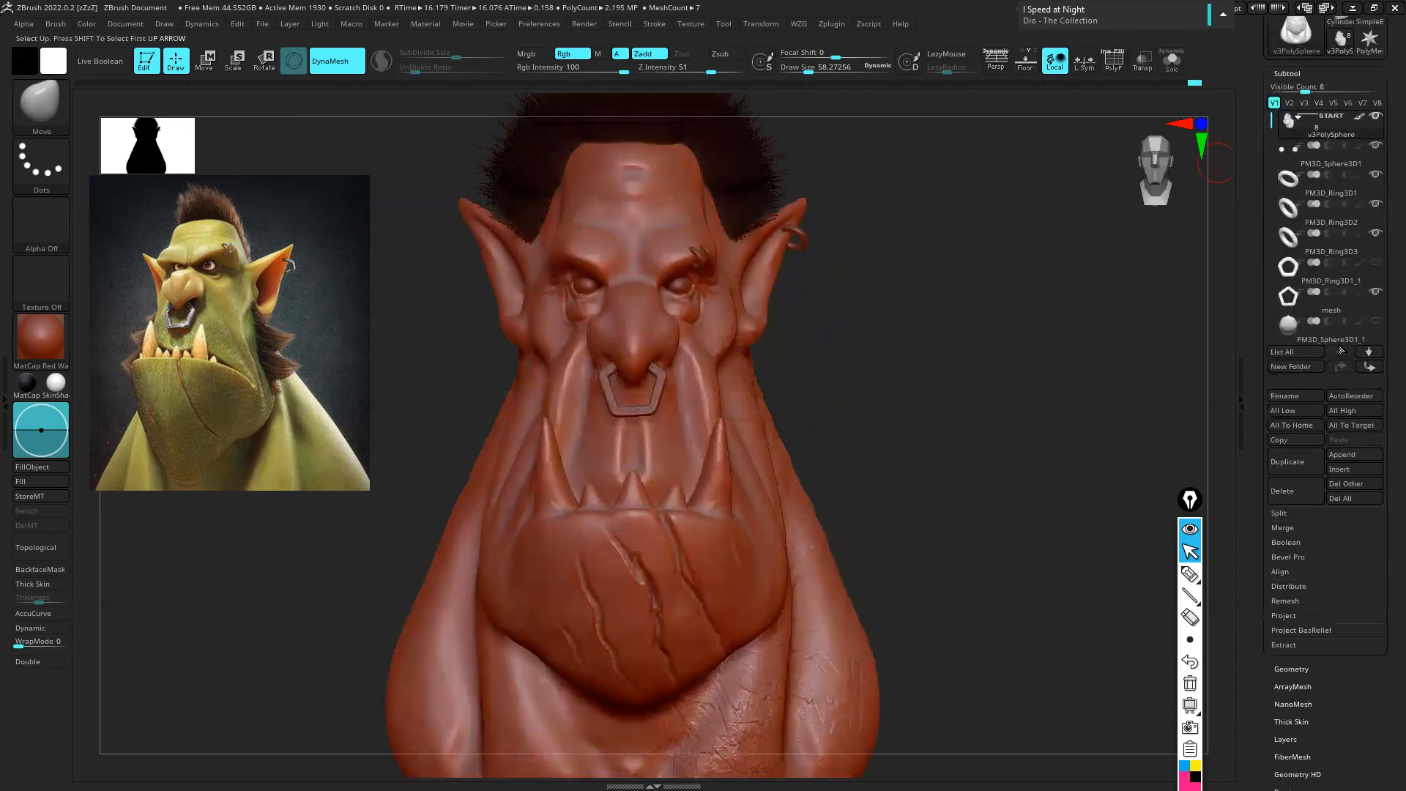
{"action": "left_click", "coordinate": [1377, 331]}
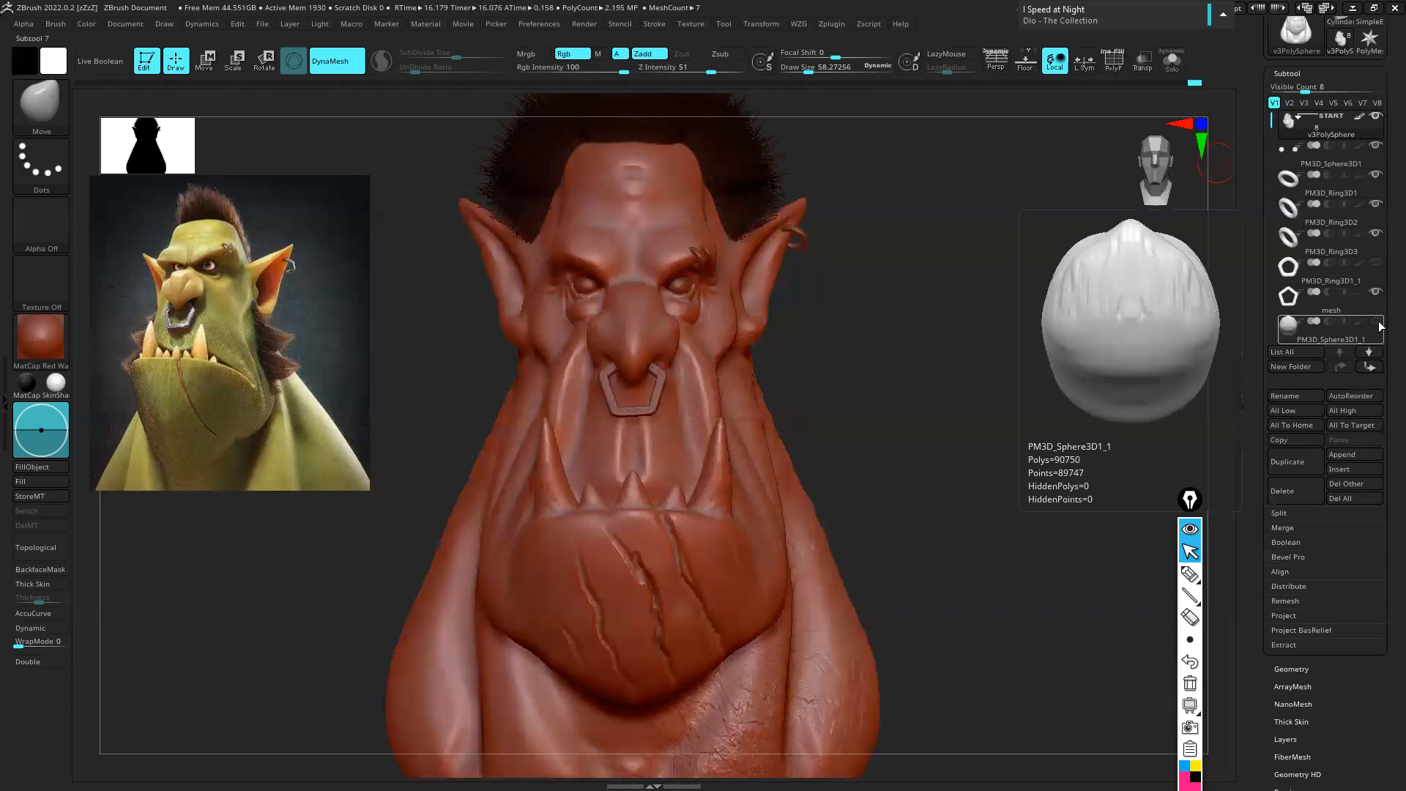
{"action": "left_click", "coordinate": [1311, 178]}
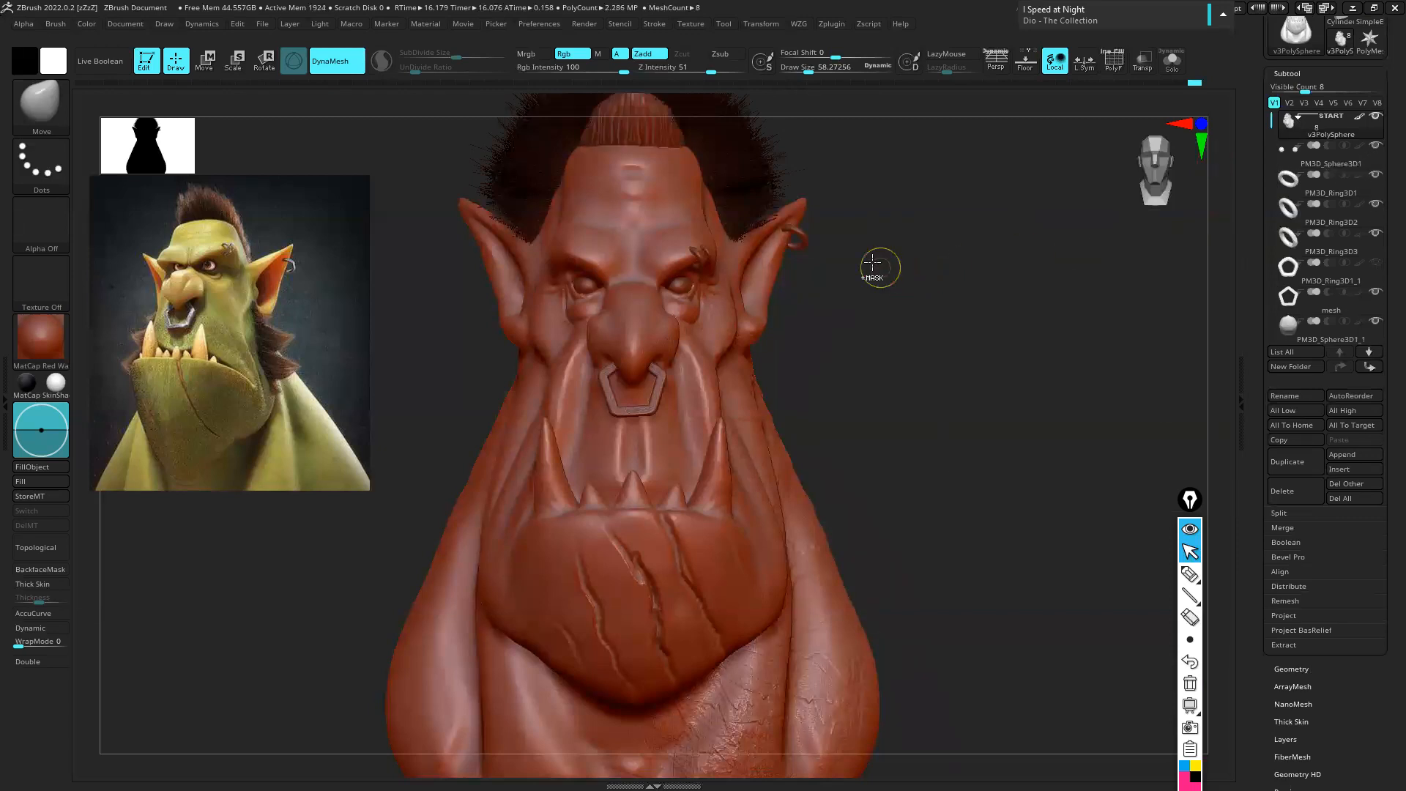
{"action": "mouse_move", "coordinate": [895, 320]}
{"action": "left_mouse_down"}
{"action": "mouse_move", "coordinate": [884, 304]}
{"action": "mouse_move", "coordinate": [929, 308]}
{"action": "mouse_move", "coordinate": [890, 346]}
{"action": "left_mouse_up"}
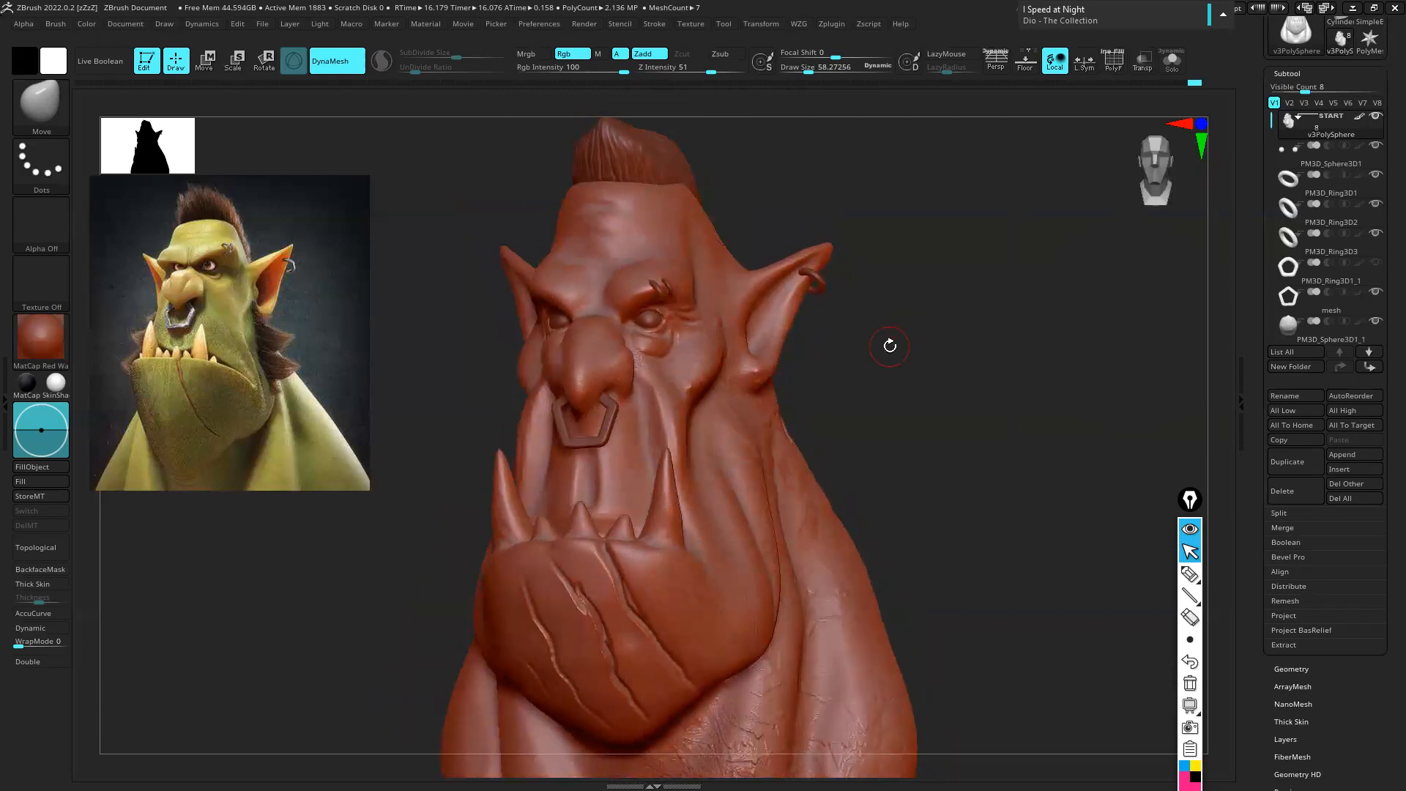